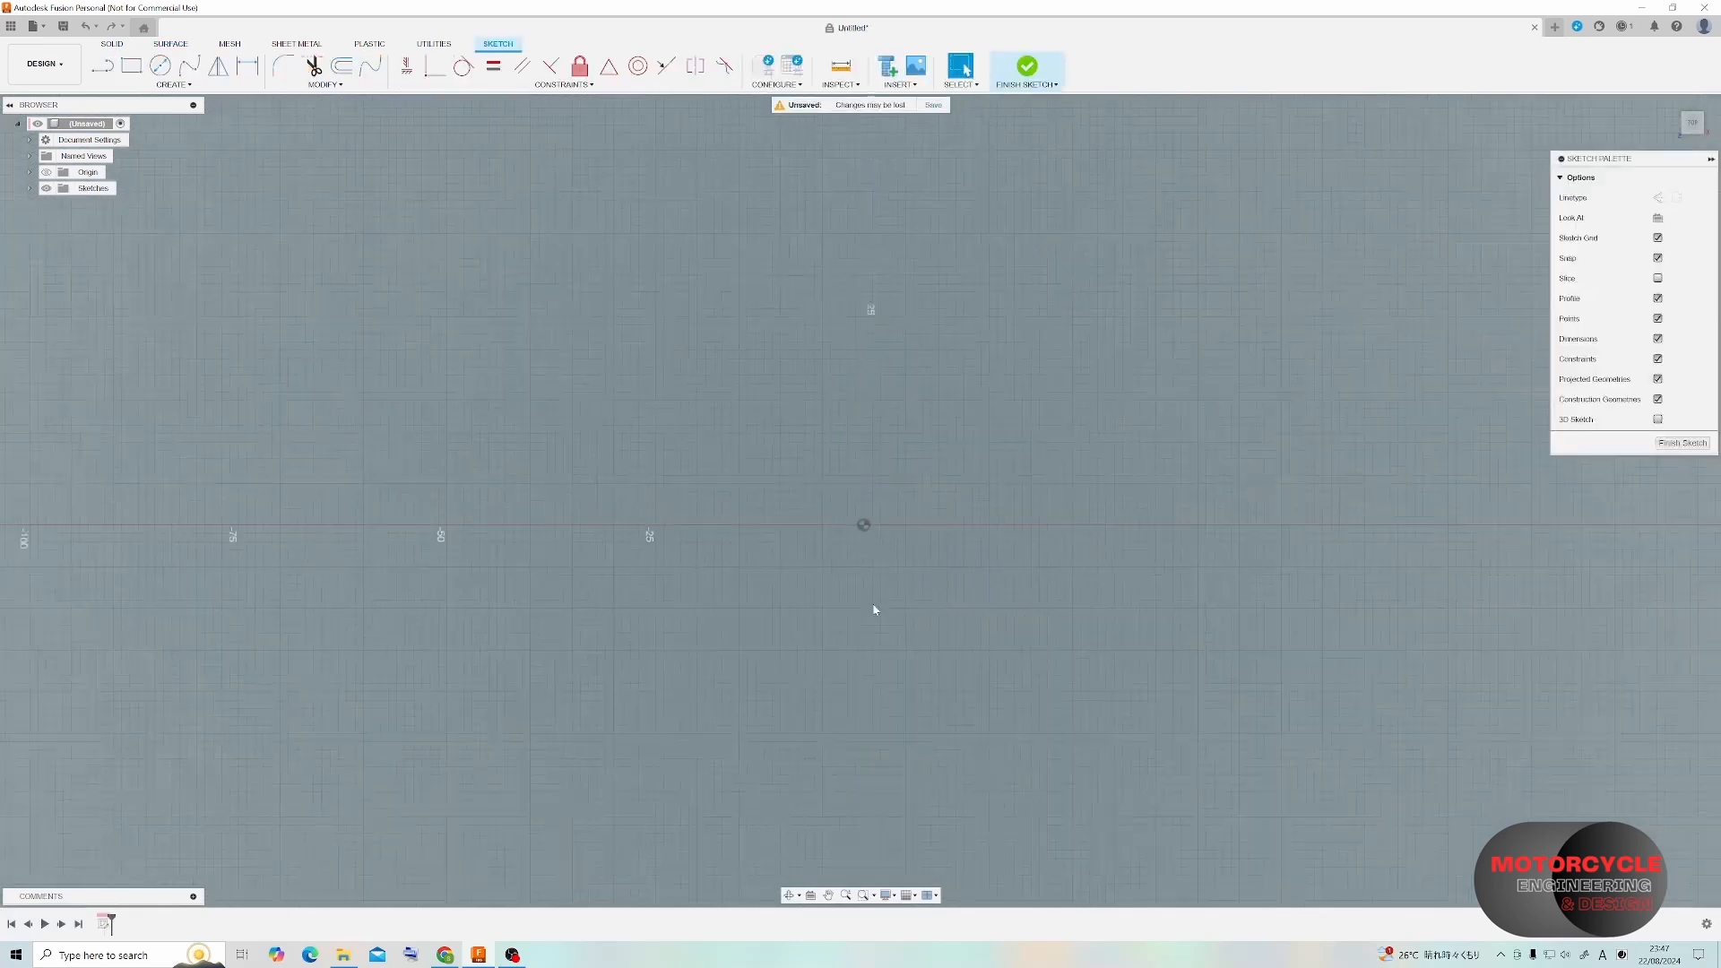
Draw a 62 mm diameter circle and move it well away from the origin, above the horizontal axis on its negative side.
click(161, 66)
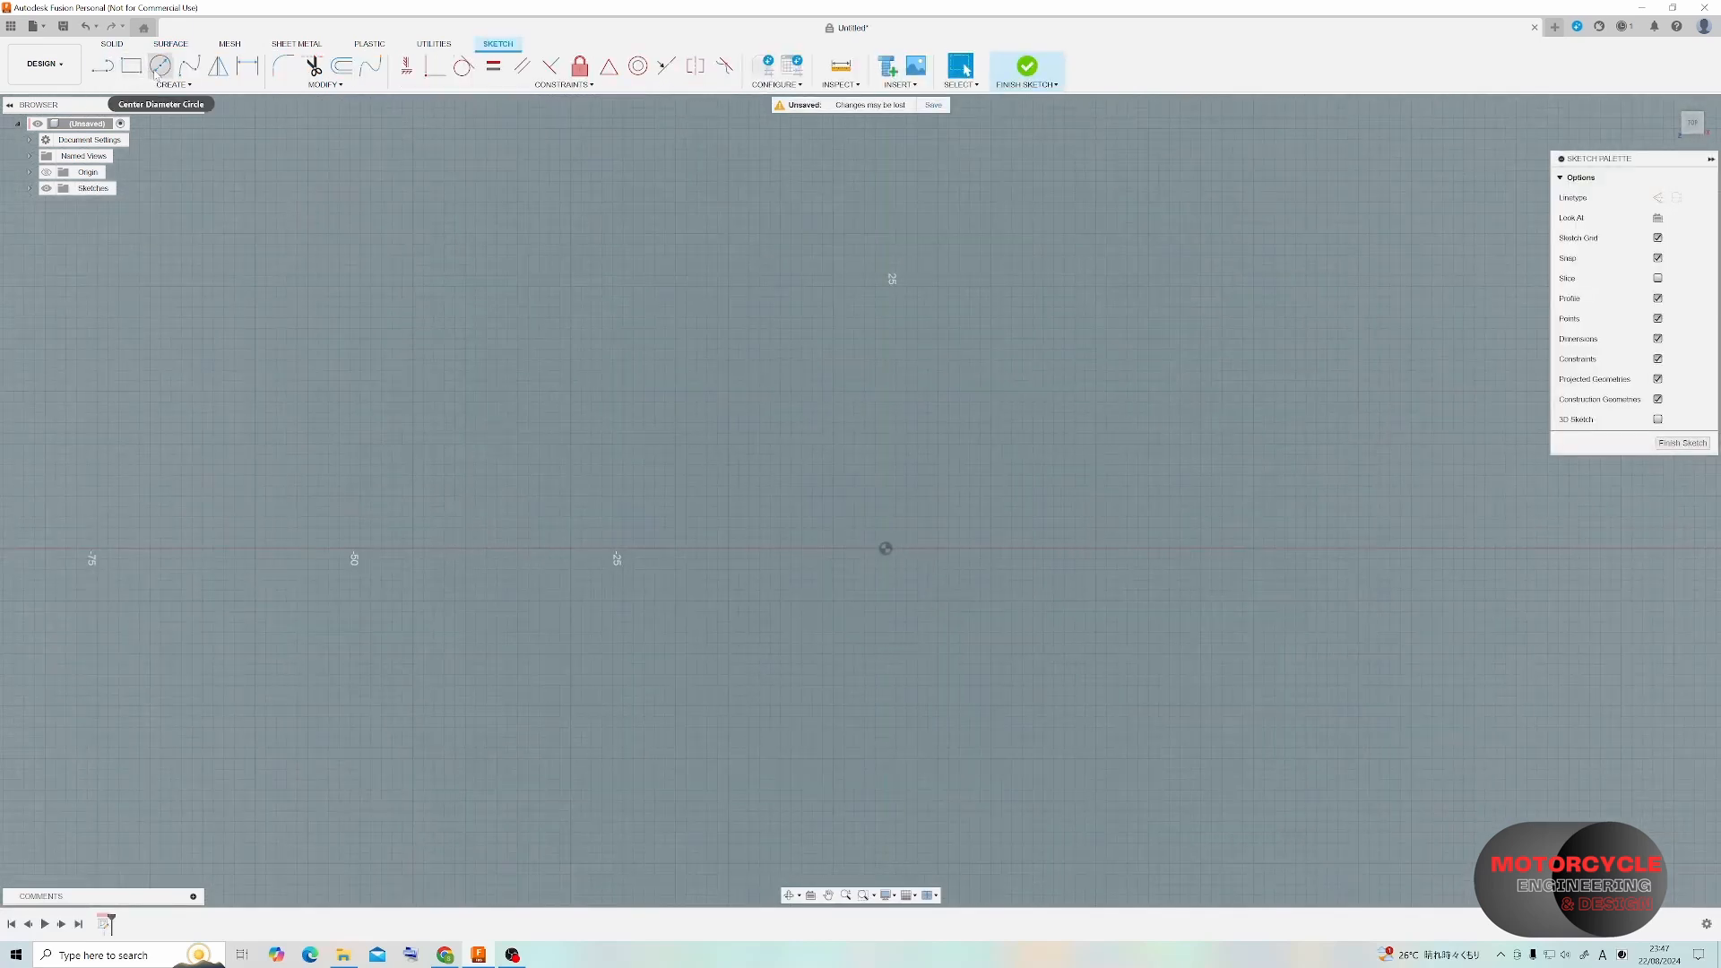
click(512, 409)
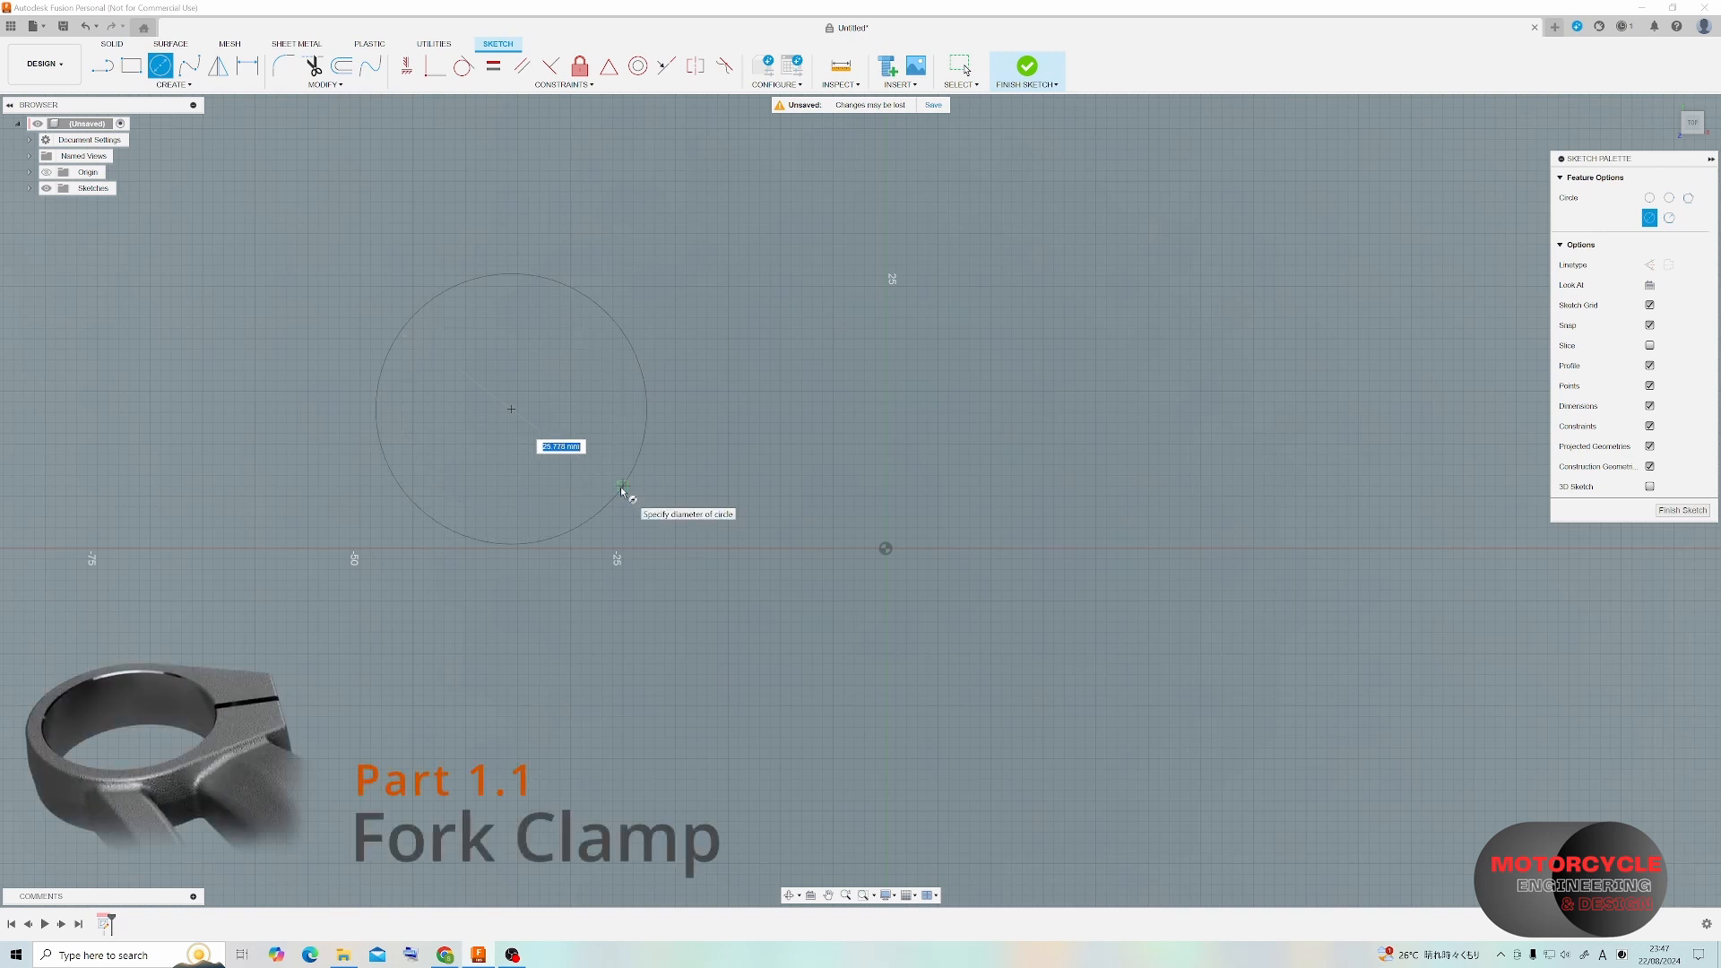
text(62)
key(Return)
key(Escape)
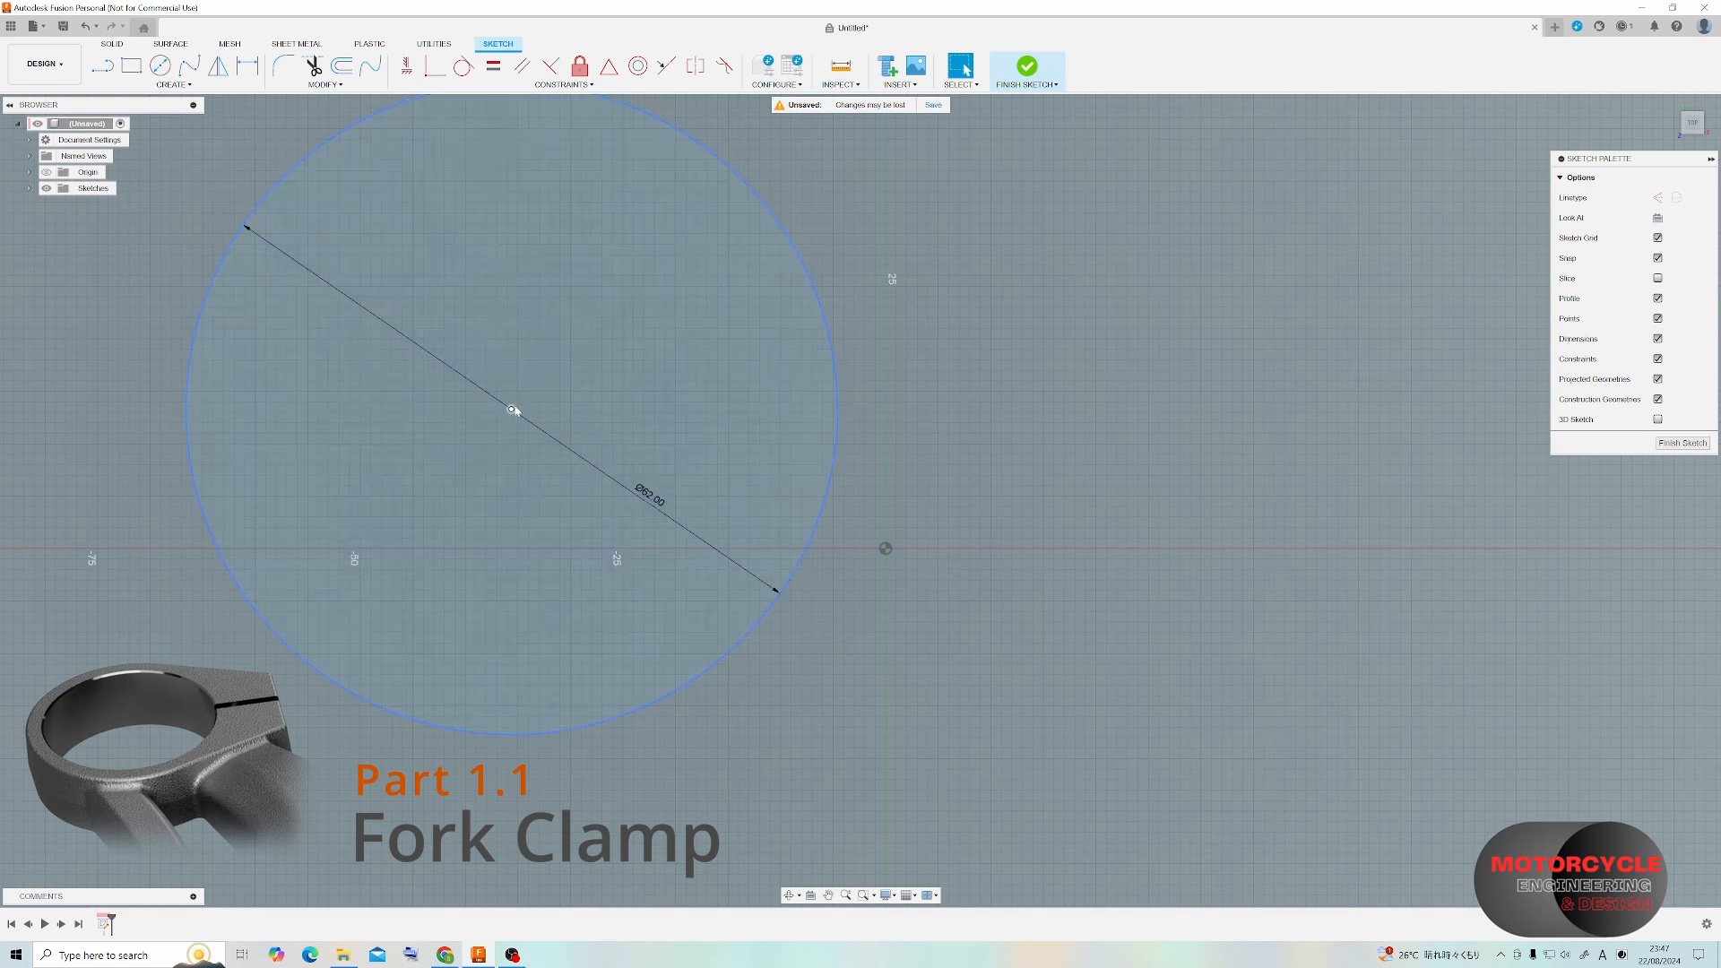
drag(511, 408, 269, 281)
scroll(442, 427, down, 3)
drag(442, 427, 308, 338)
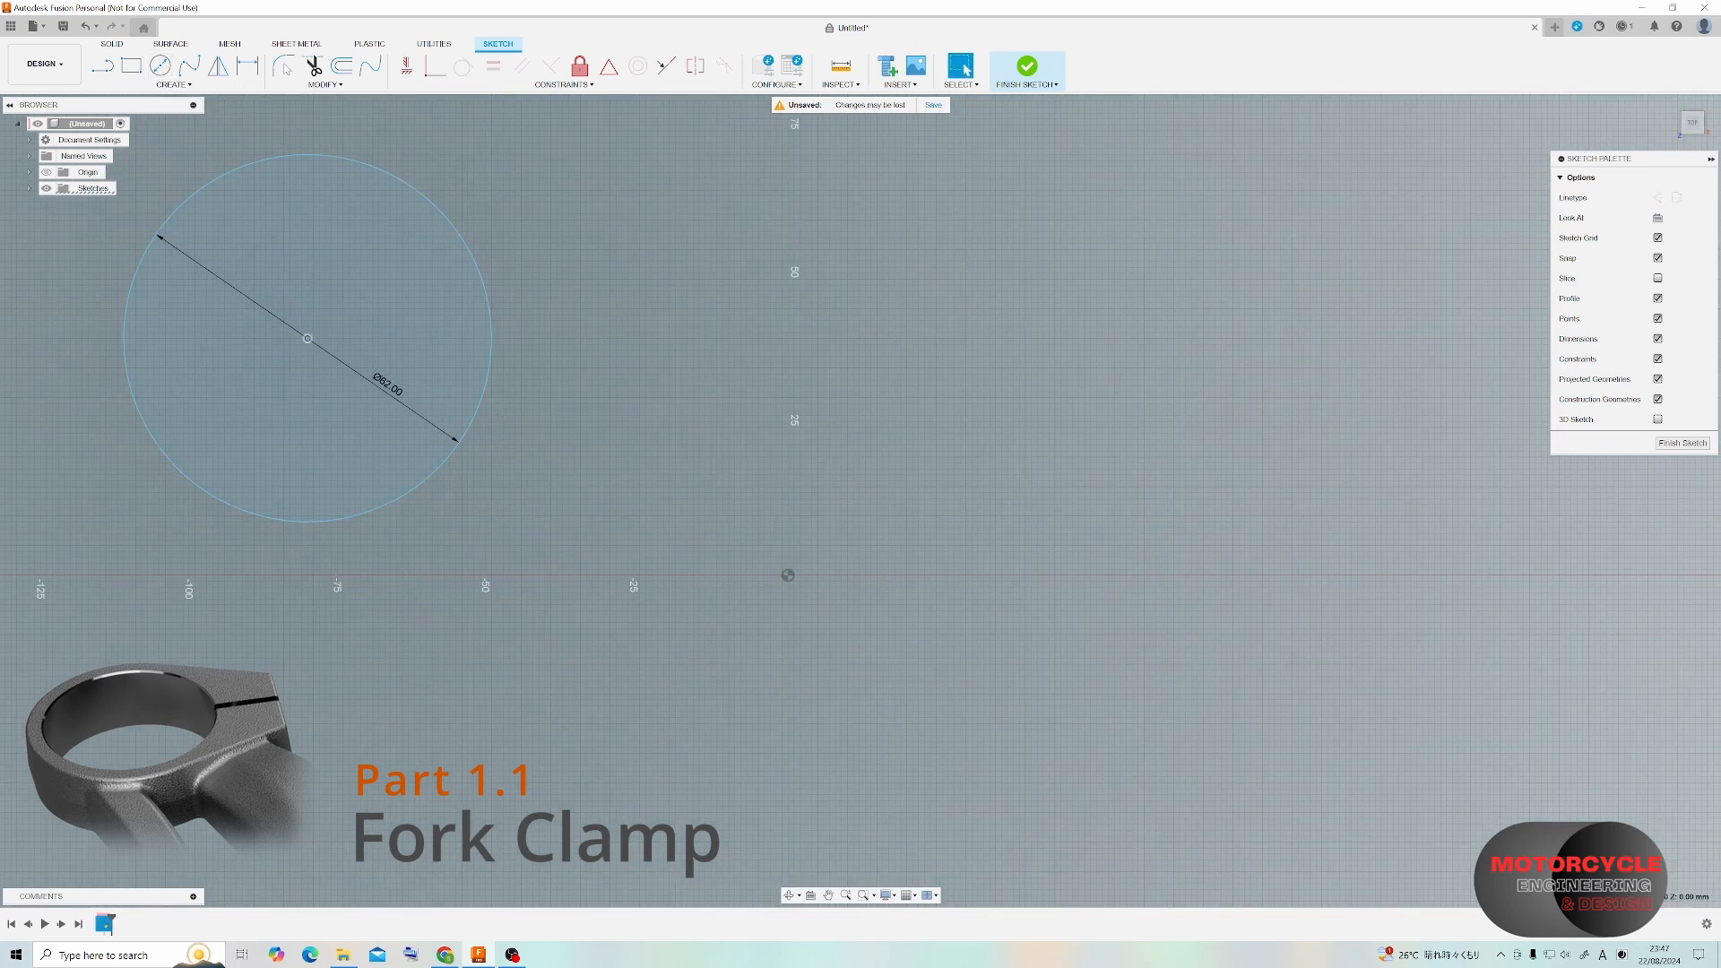
Dimension the horizontal distance between the circle's centre and the origin as 100 mm.
click(255, 65)
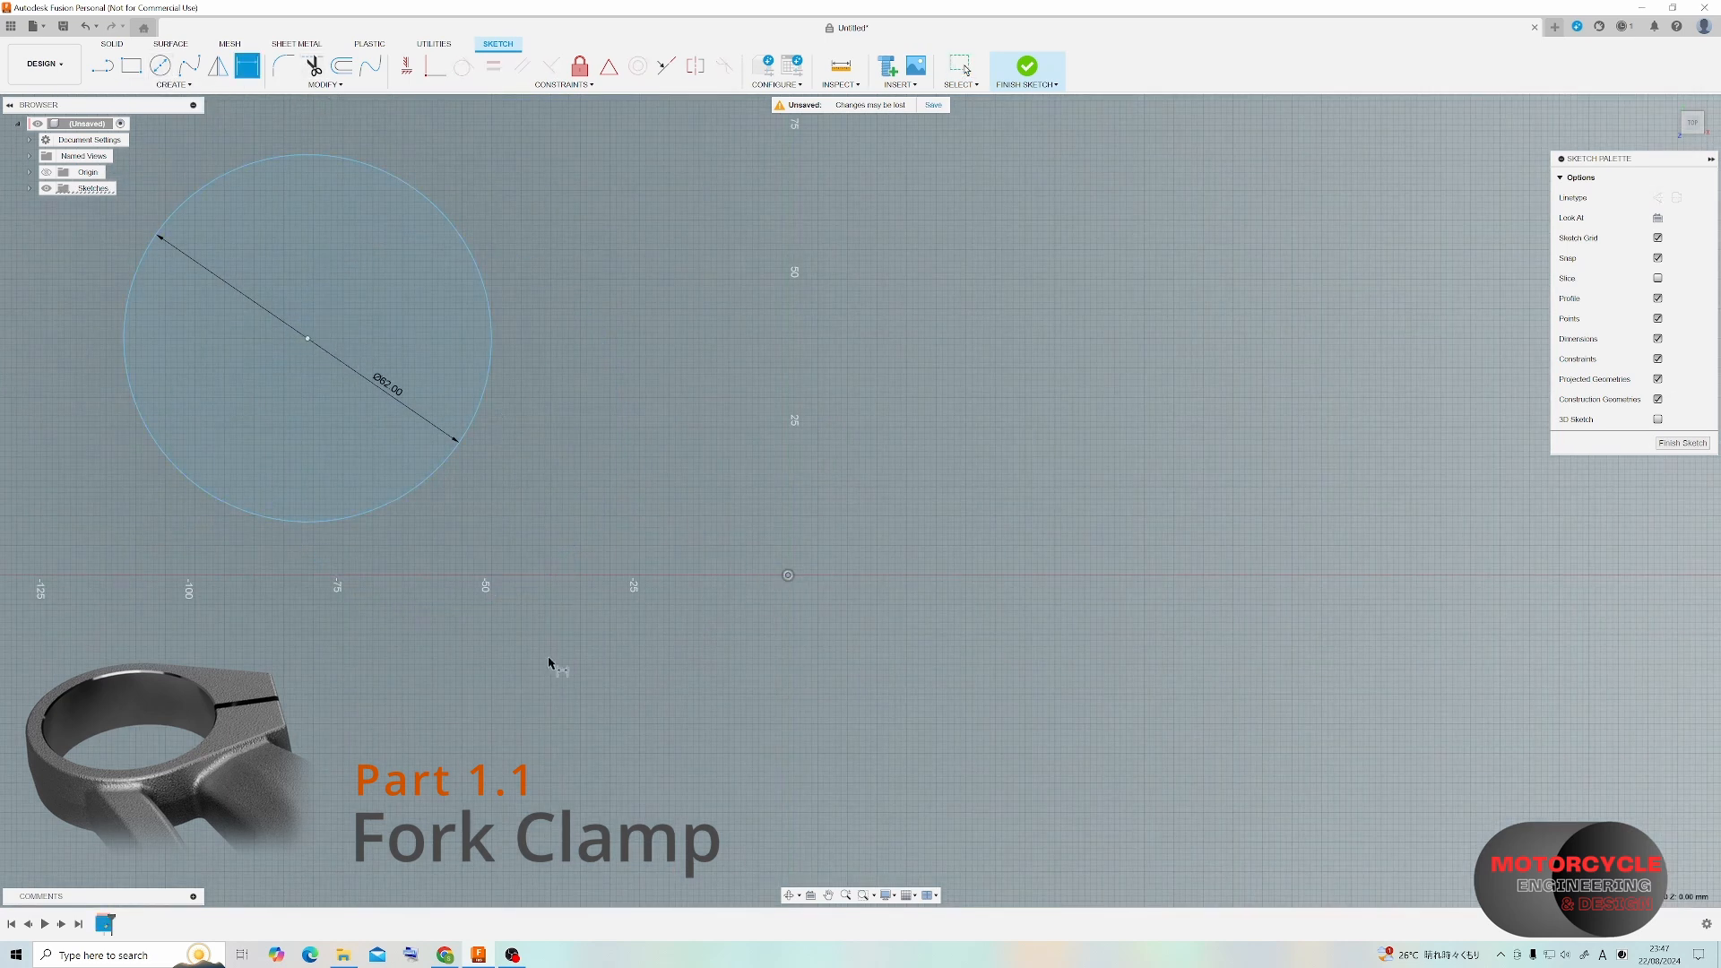
click(308, 338)
click(788, 575)
click(599, 709)
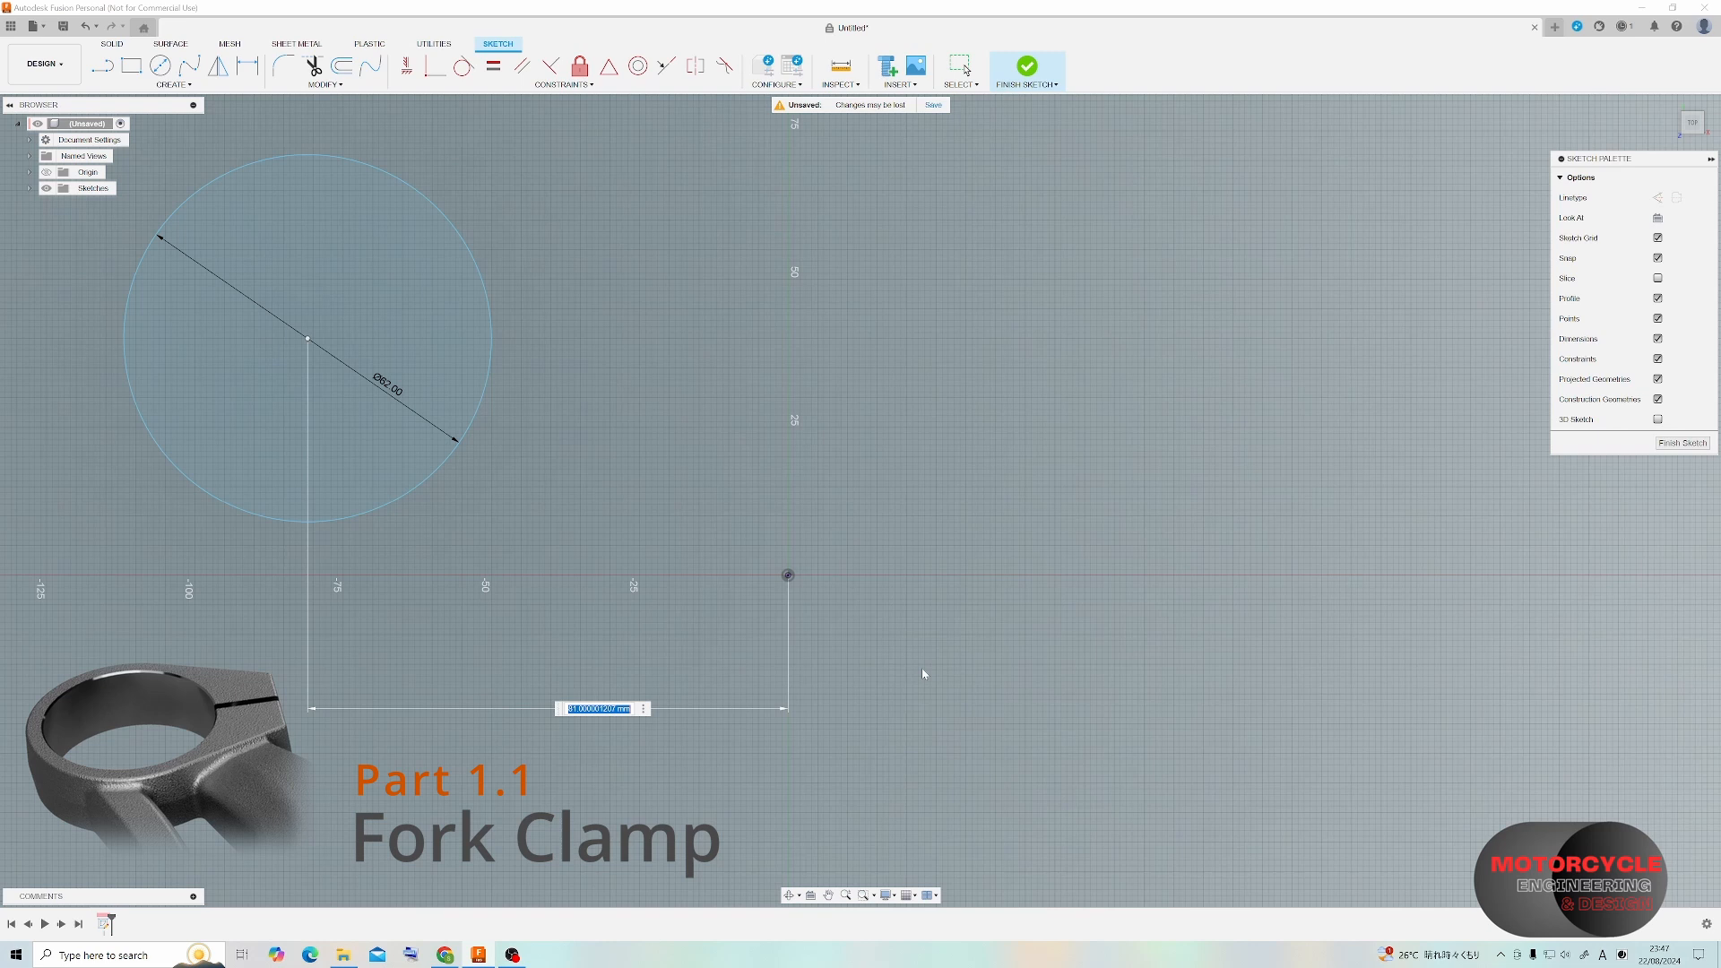
scroll(701, 578, up, 2)
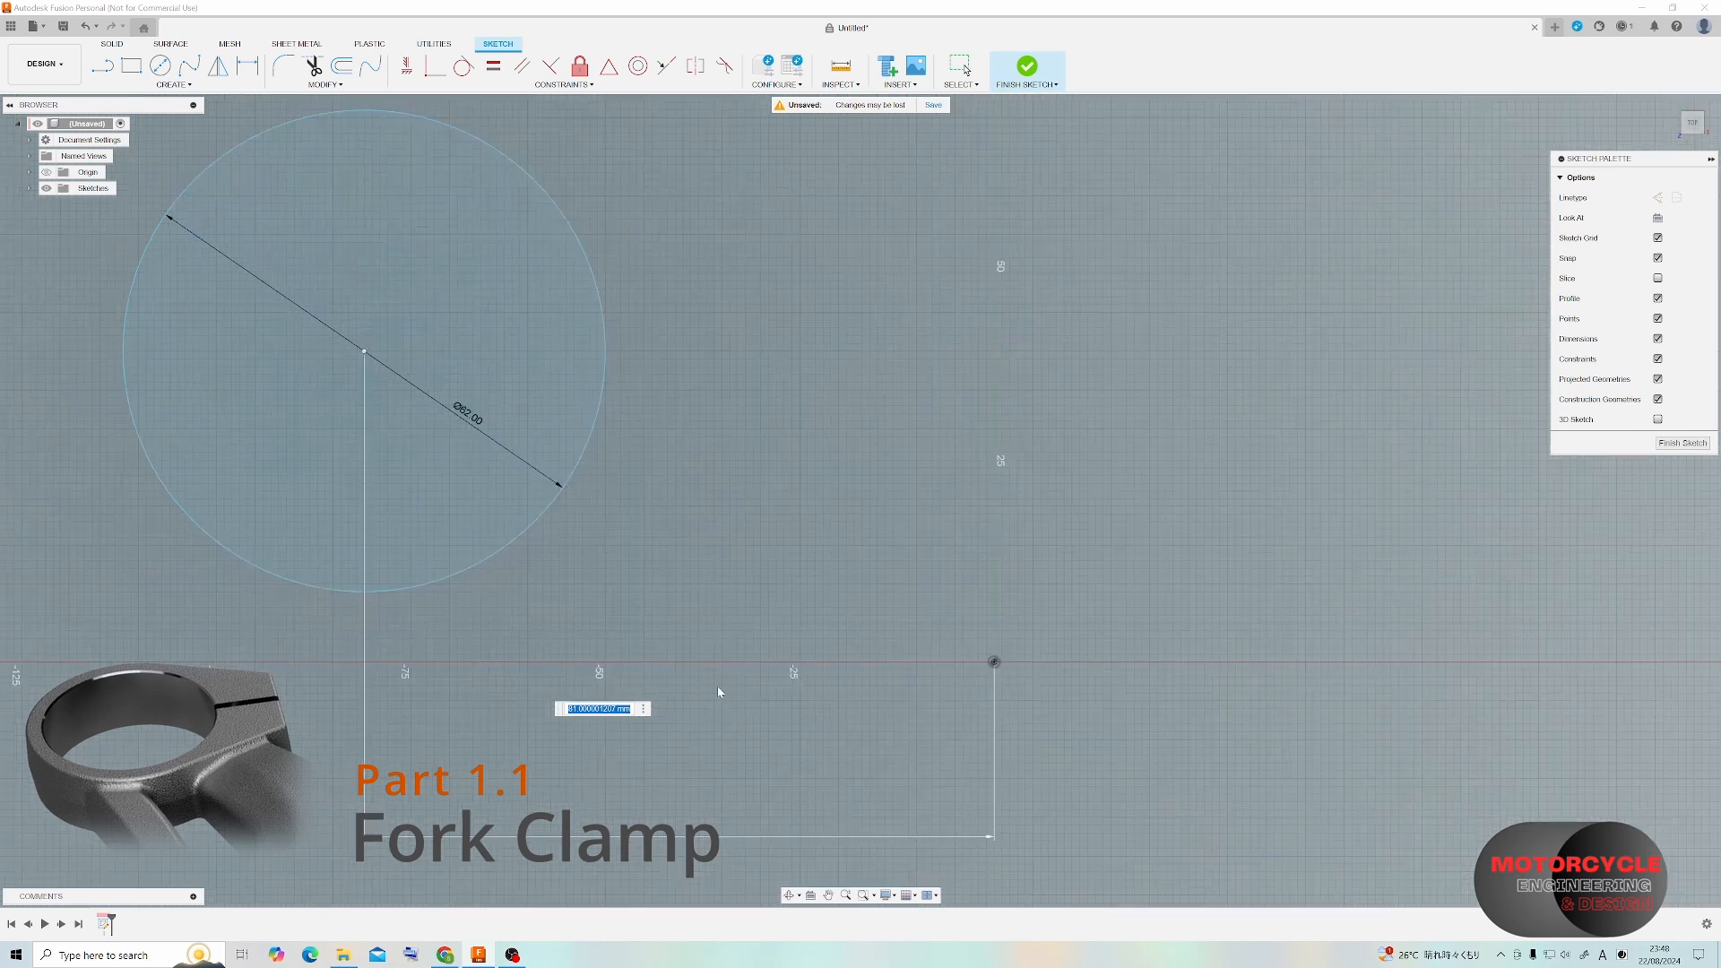
text(100)
key(Return)
Dimension the vertical distance between the circle's centre and the origin as 30 mm.
click(994, 661)
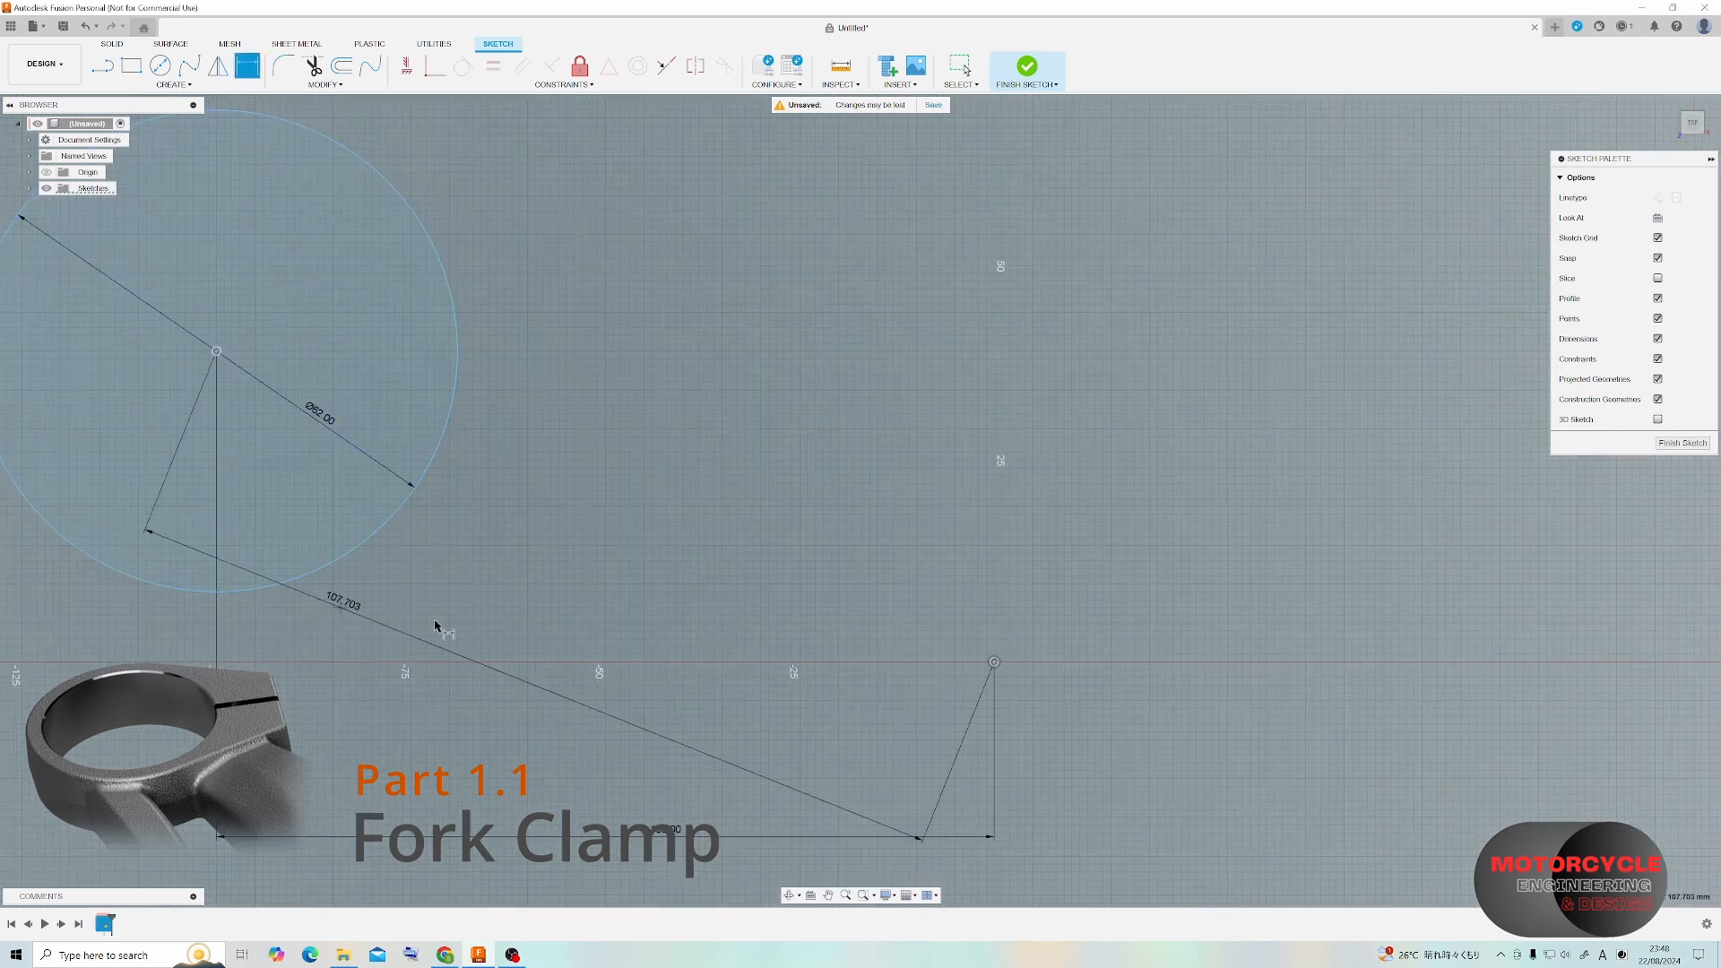
scroll(690, 647, down, 2)
click(96, 565)
text(30)
key(Return)
Sketch three connected lines above the circle, with the two outer lines ending tangent to it, to form the clamp lug outline.
scroll(756, 406, up, 1)
key(l)
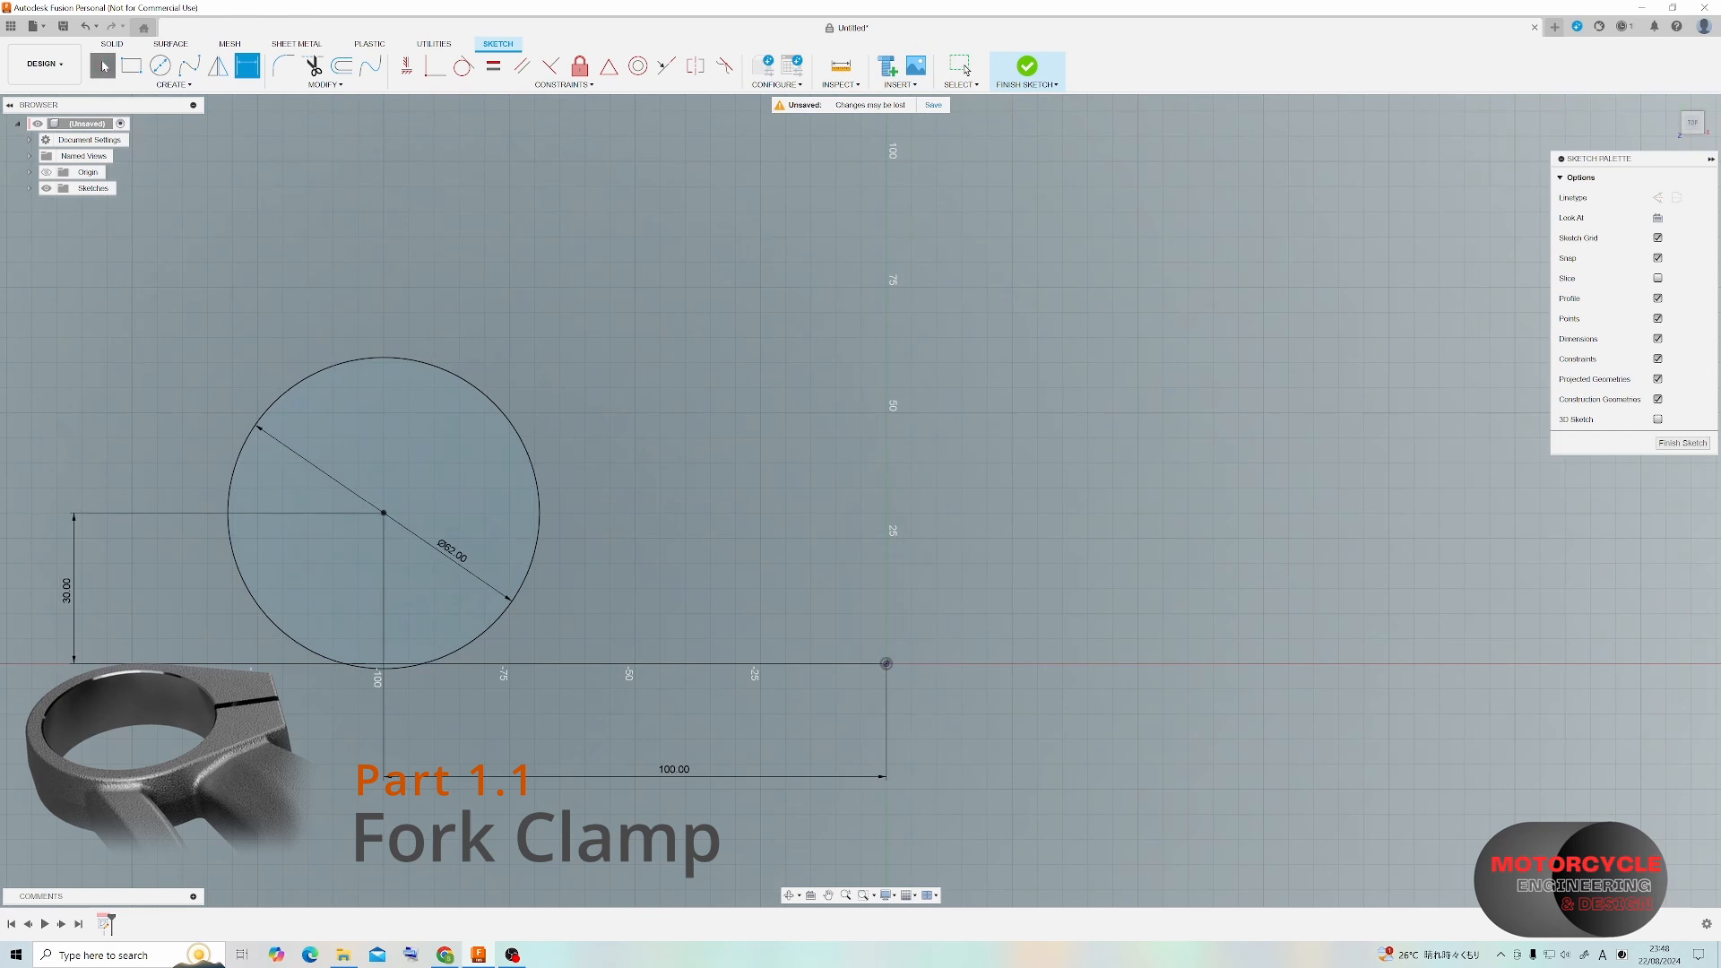
click(276, 396)
click(583, 394)
click(538, 545)
key(Escape)
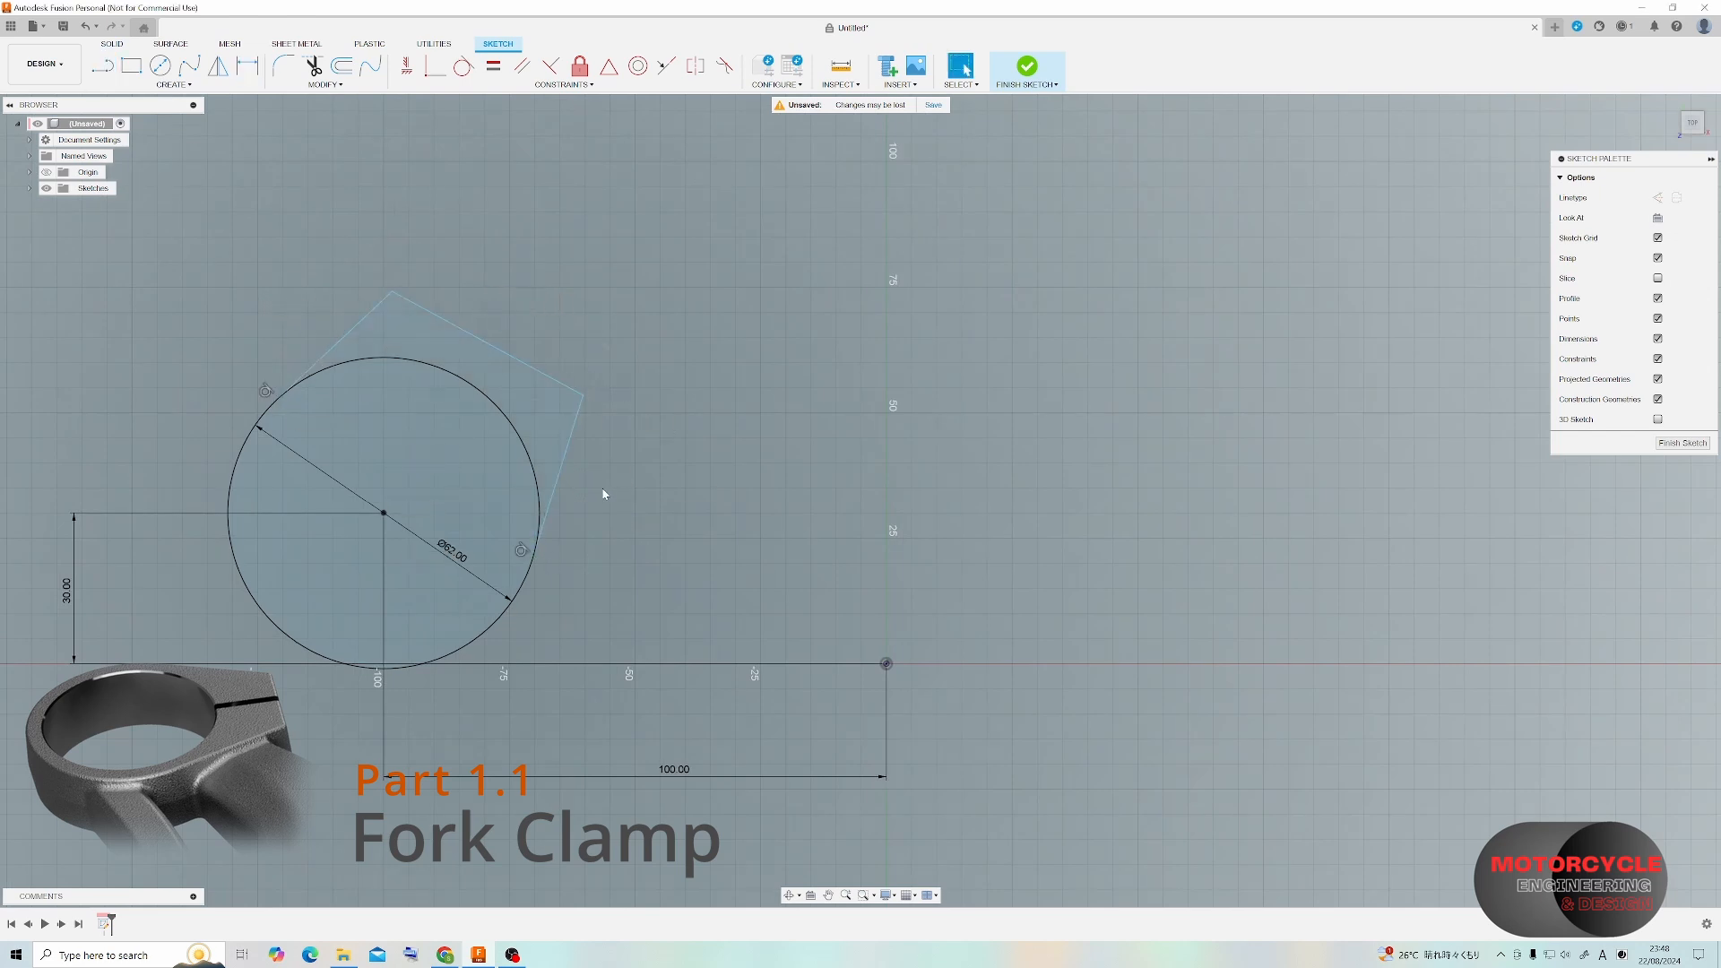
Draw a centre line from the circle's centre to the midpoint of the lug's end line.
key(l)
click(383, 513)
click(482, 336)
key(Escape)
Make the two end points of the lug's end line symmetric about the centre line.
click(695, 66)
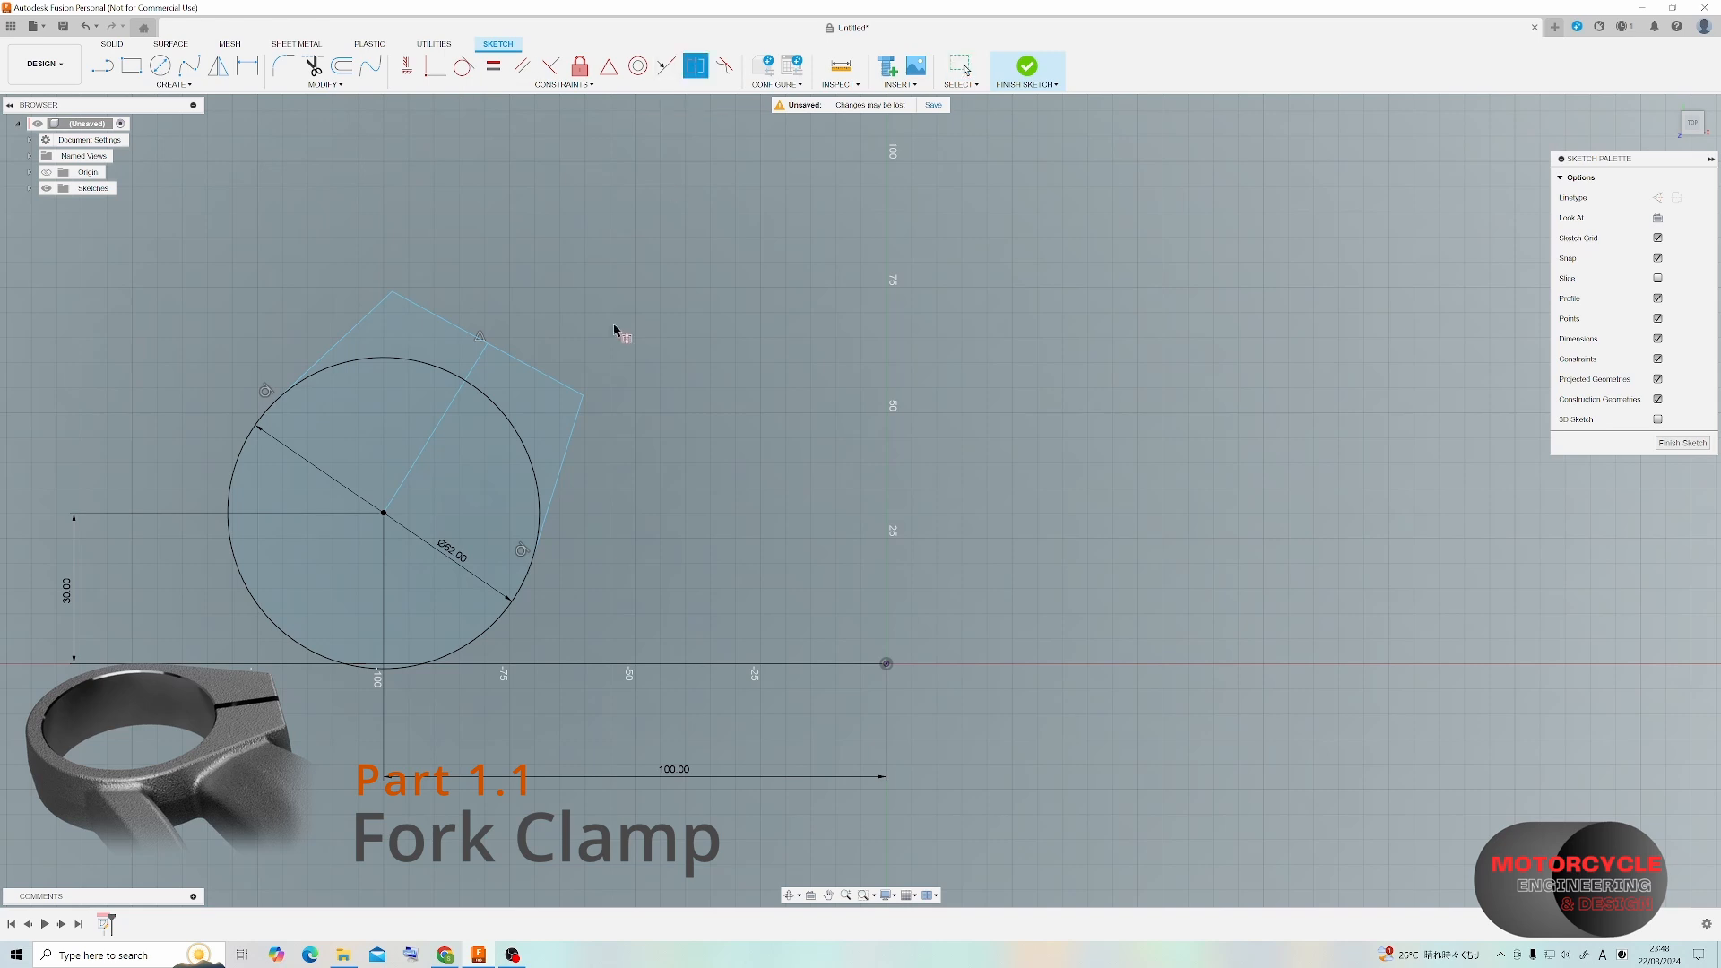
click(583, 394)
click(392, 292)
click(462, 374)
key(Escape)
Dimension the lug's end line to a length of 30 mm.
key(d)
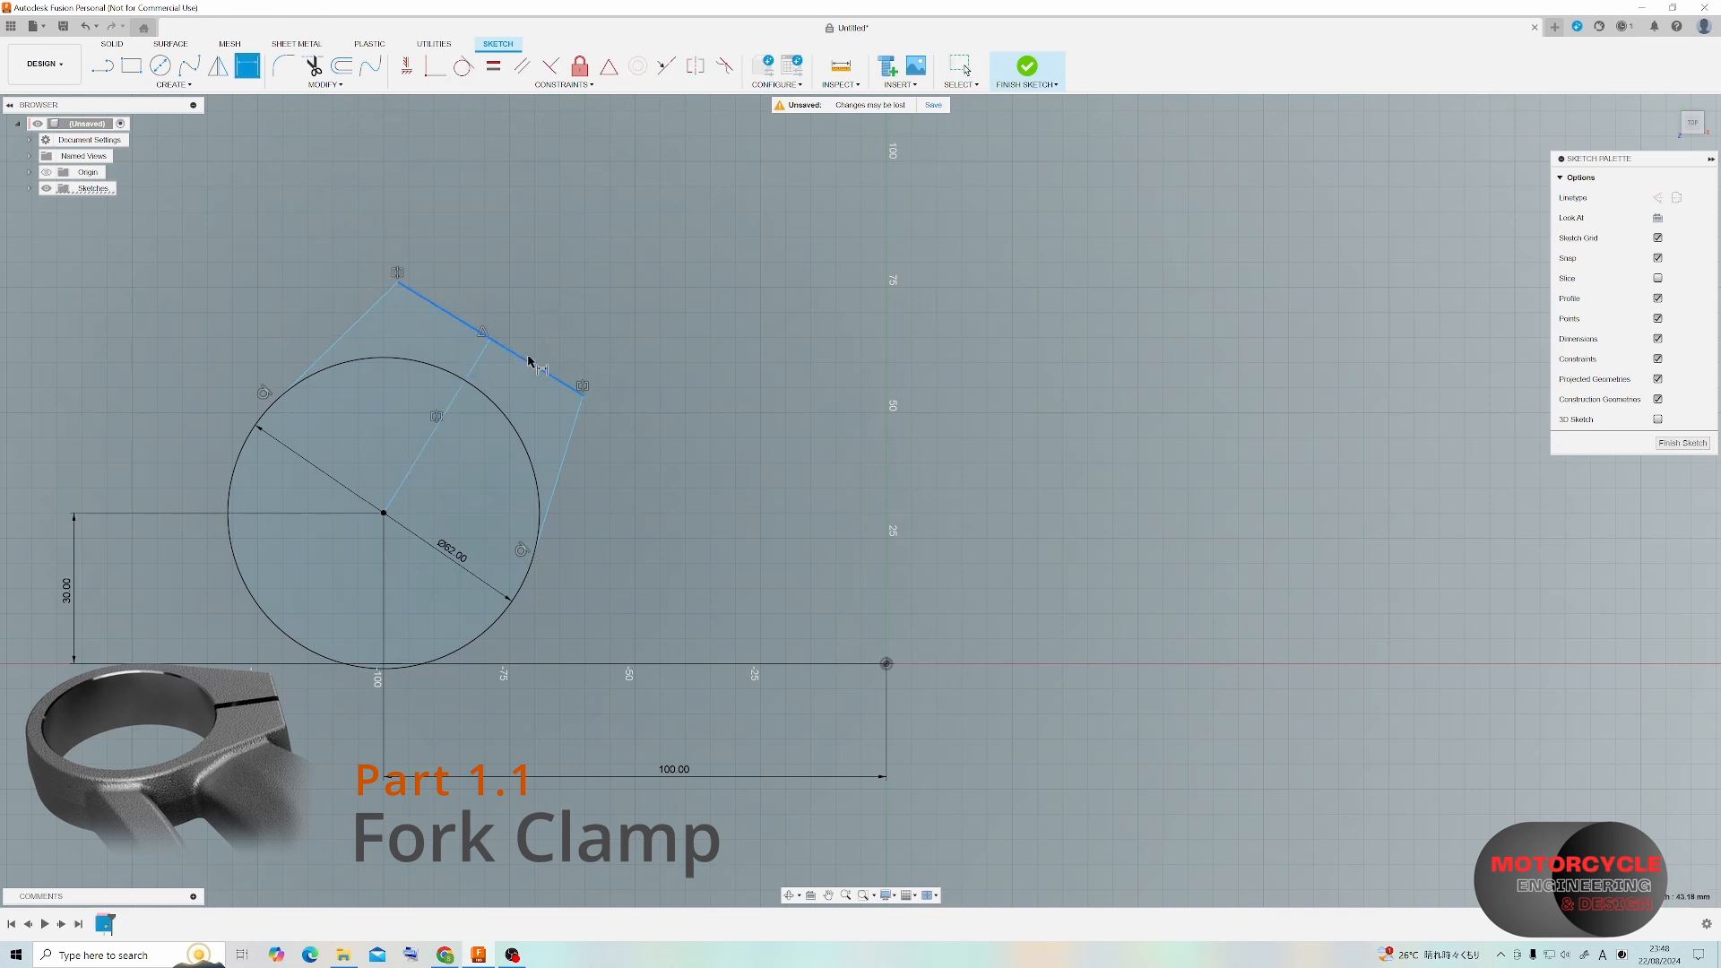
click(529, 361)
click(565, 296)
text(30)
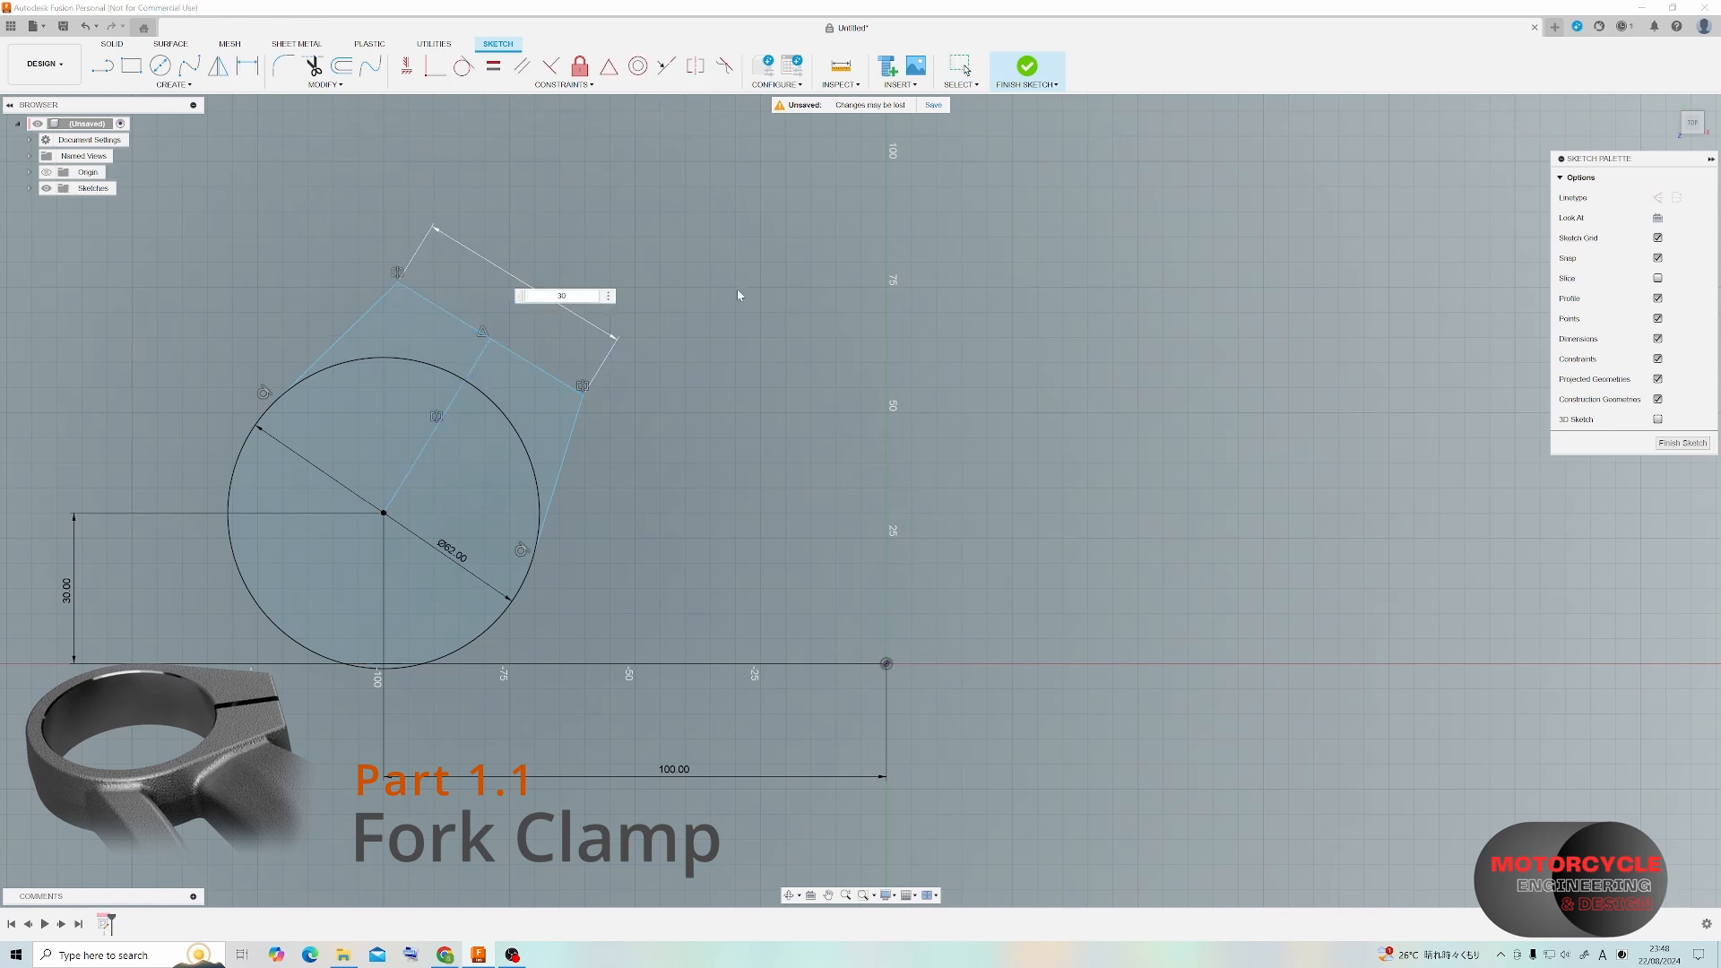
key(Return)
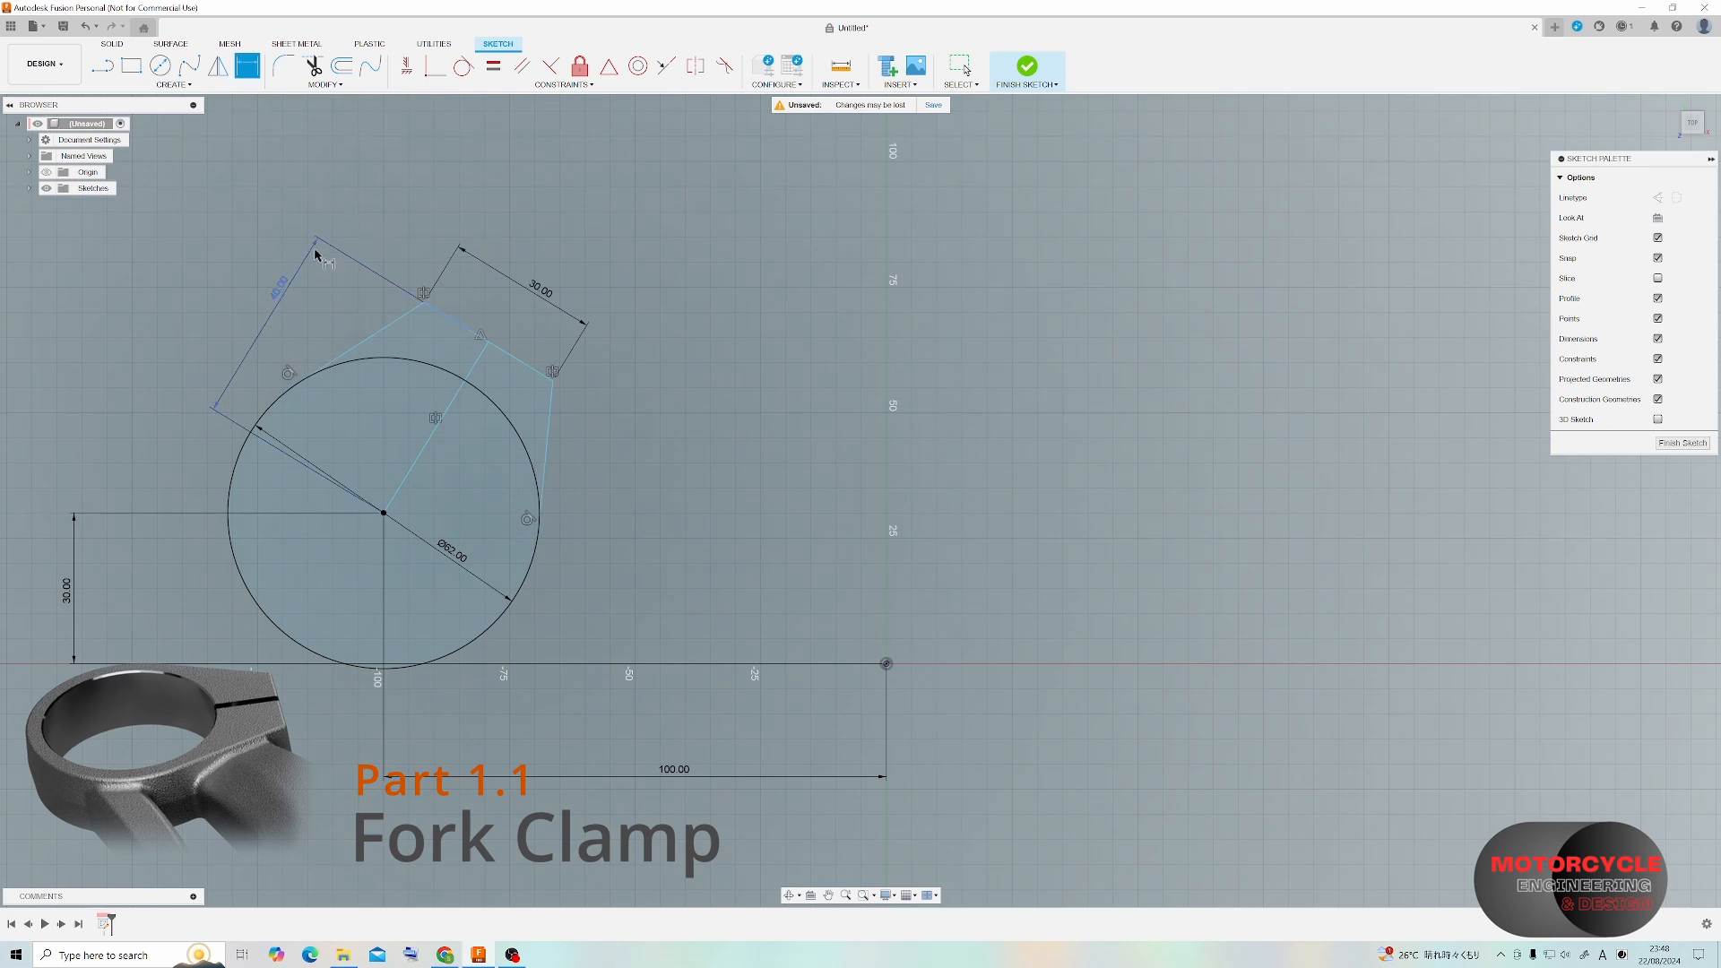
Set the distance from the circle's centre to the lug's end line to 45 mm.
click(310, 261)
text(45)
key(Return)
click(489, 344)
key(Escape)
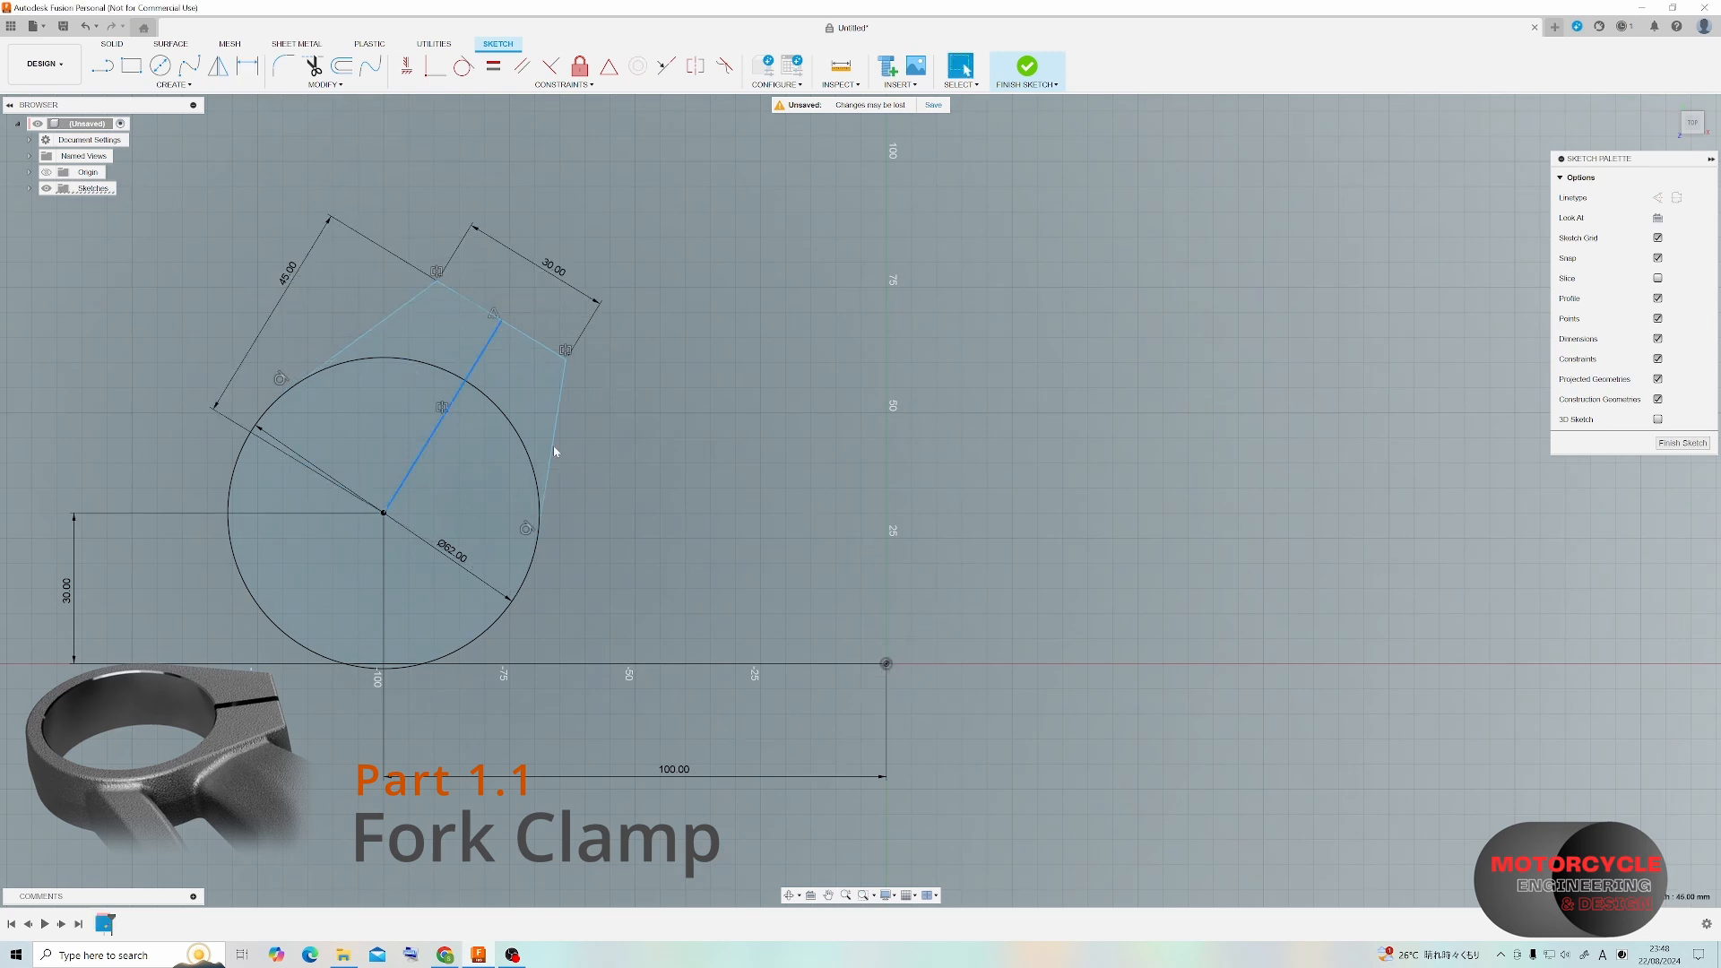
Show the origin geometry and dimension the angle between the lug's centre line and the vertical axis as 25 degrees.
click(46, 172)
click(29, 172)
click(248, 66)
click(444, 412)
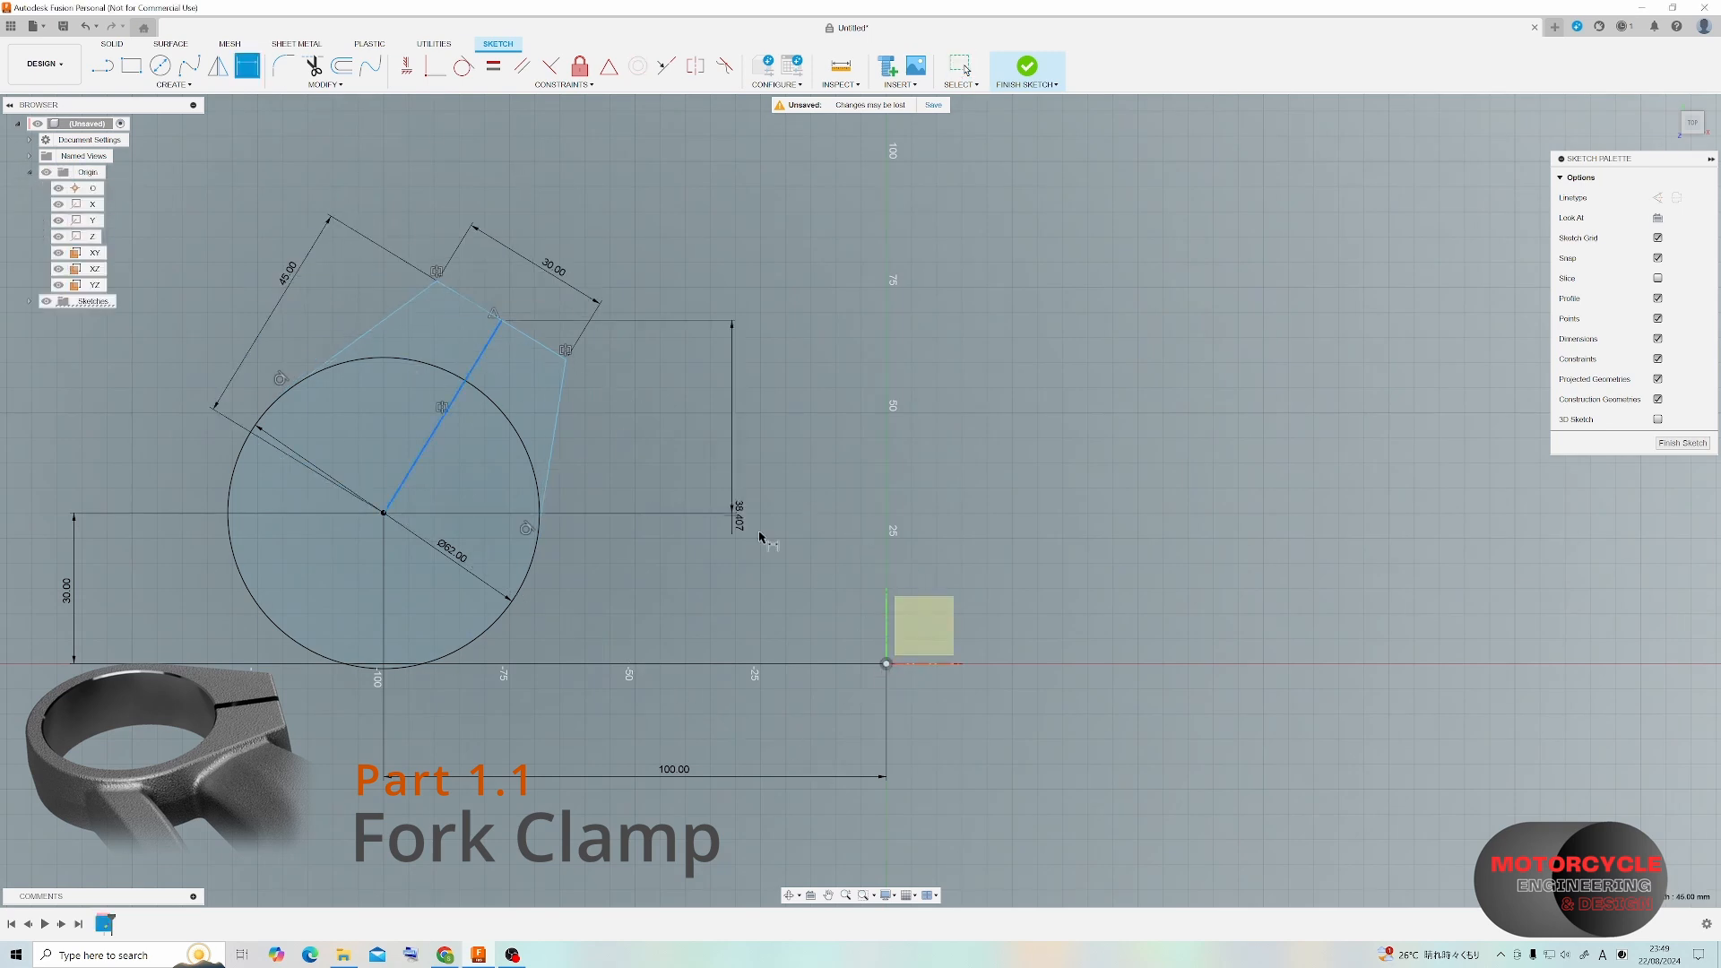
click(887, 565)
click(783, 307)
key(Return)
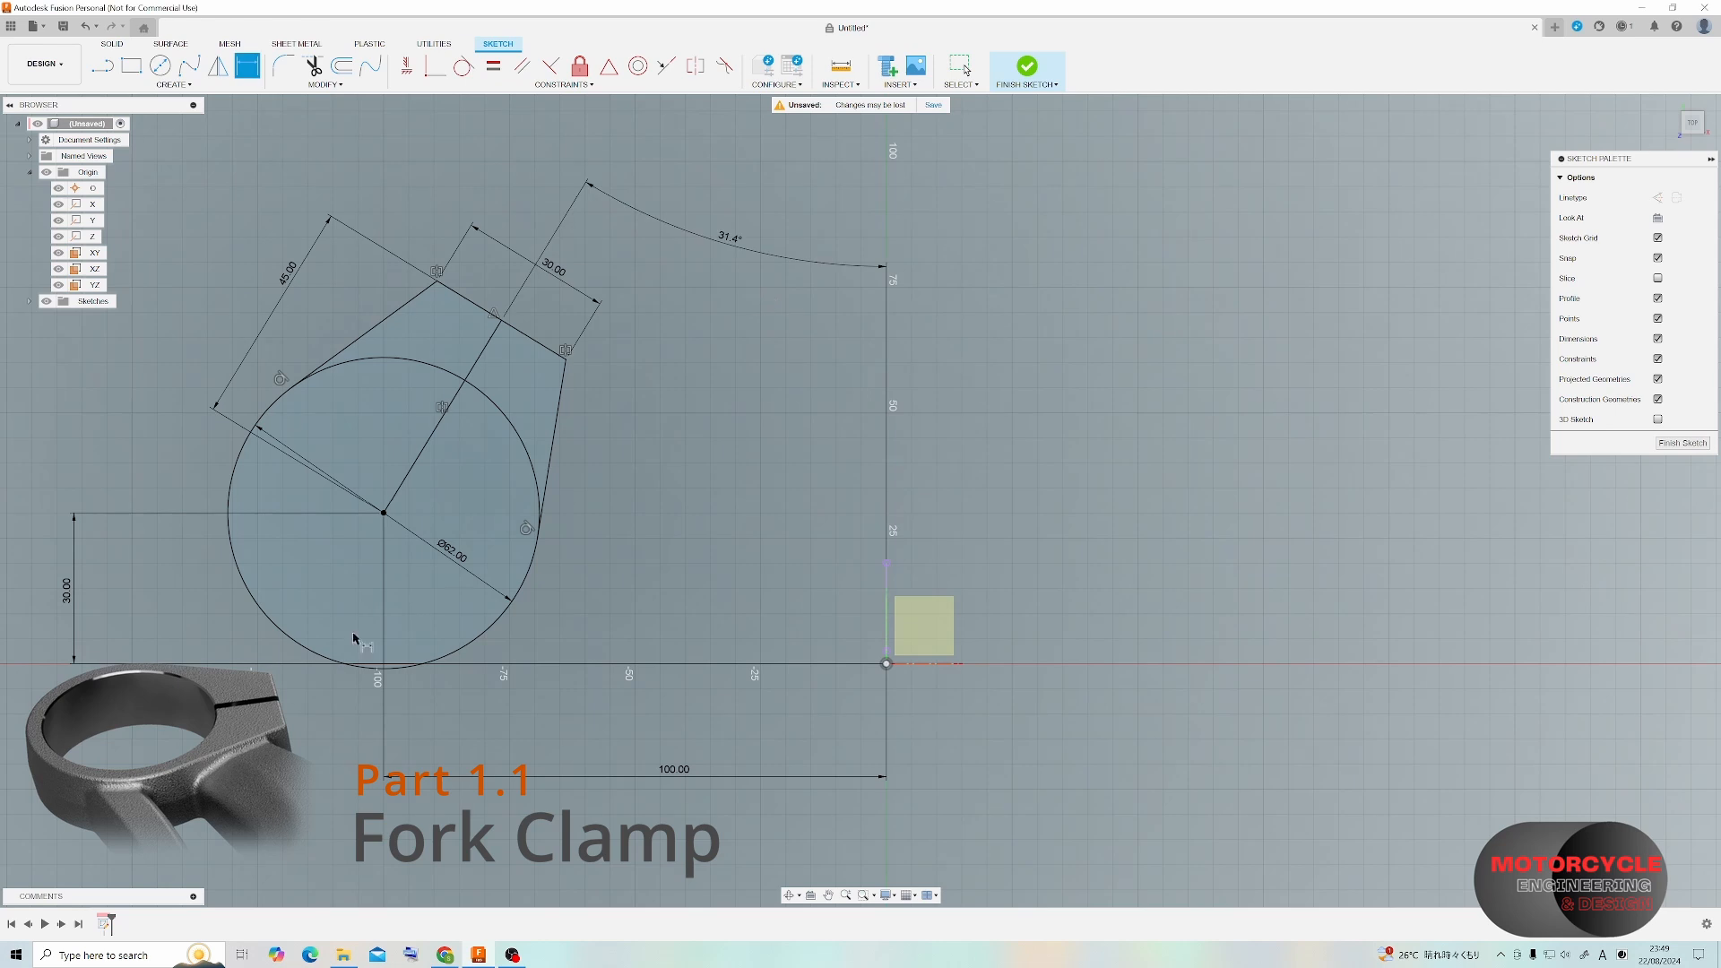
double_click(727, 238)
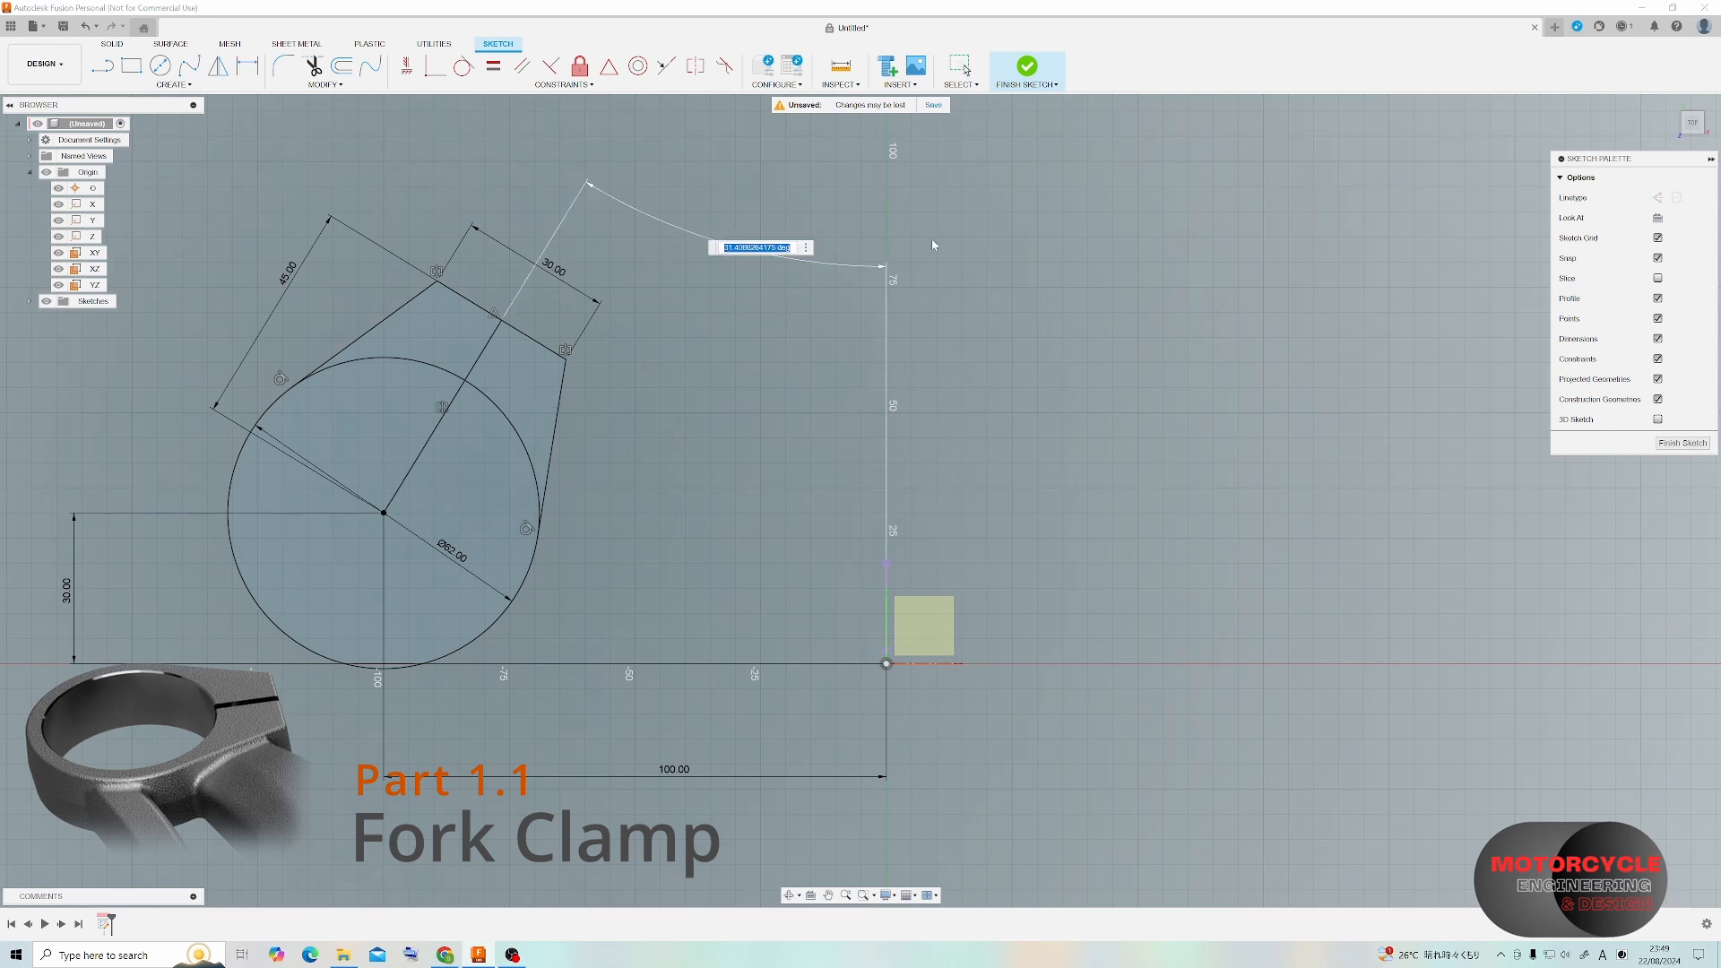
text(25)
key(Return)
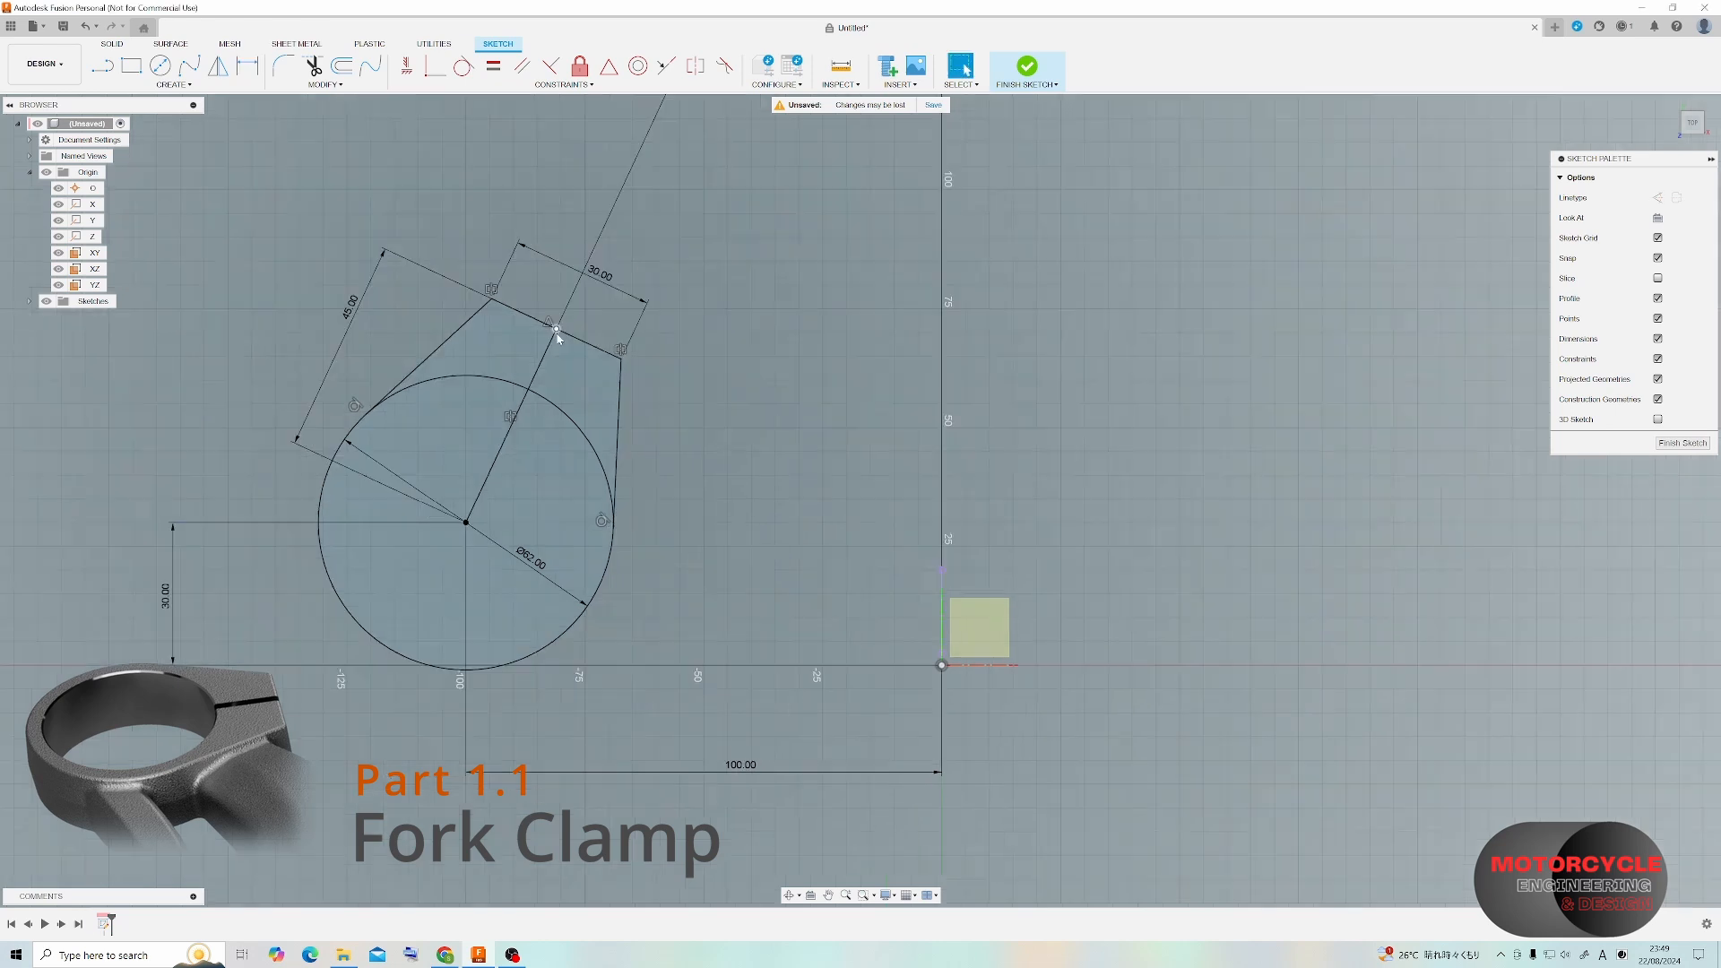
Convert the lug's centre line to construction geometry.
click(551, 348)
right_click(551, 348)
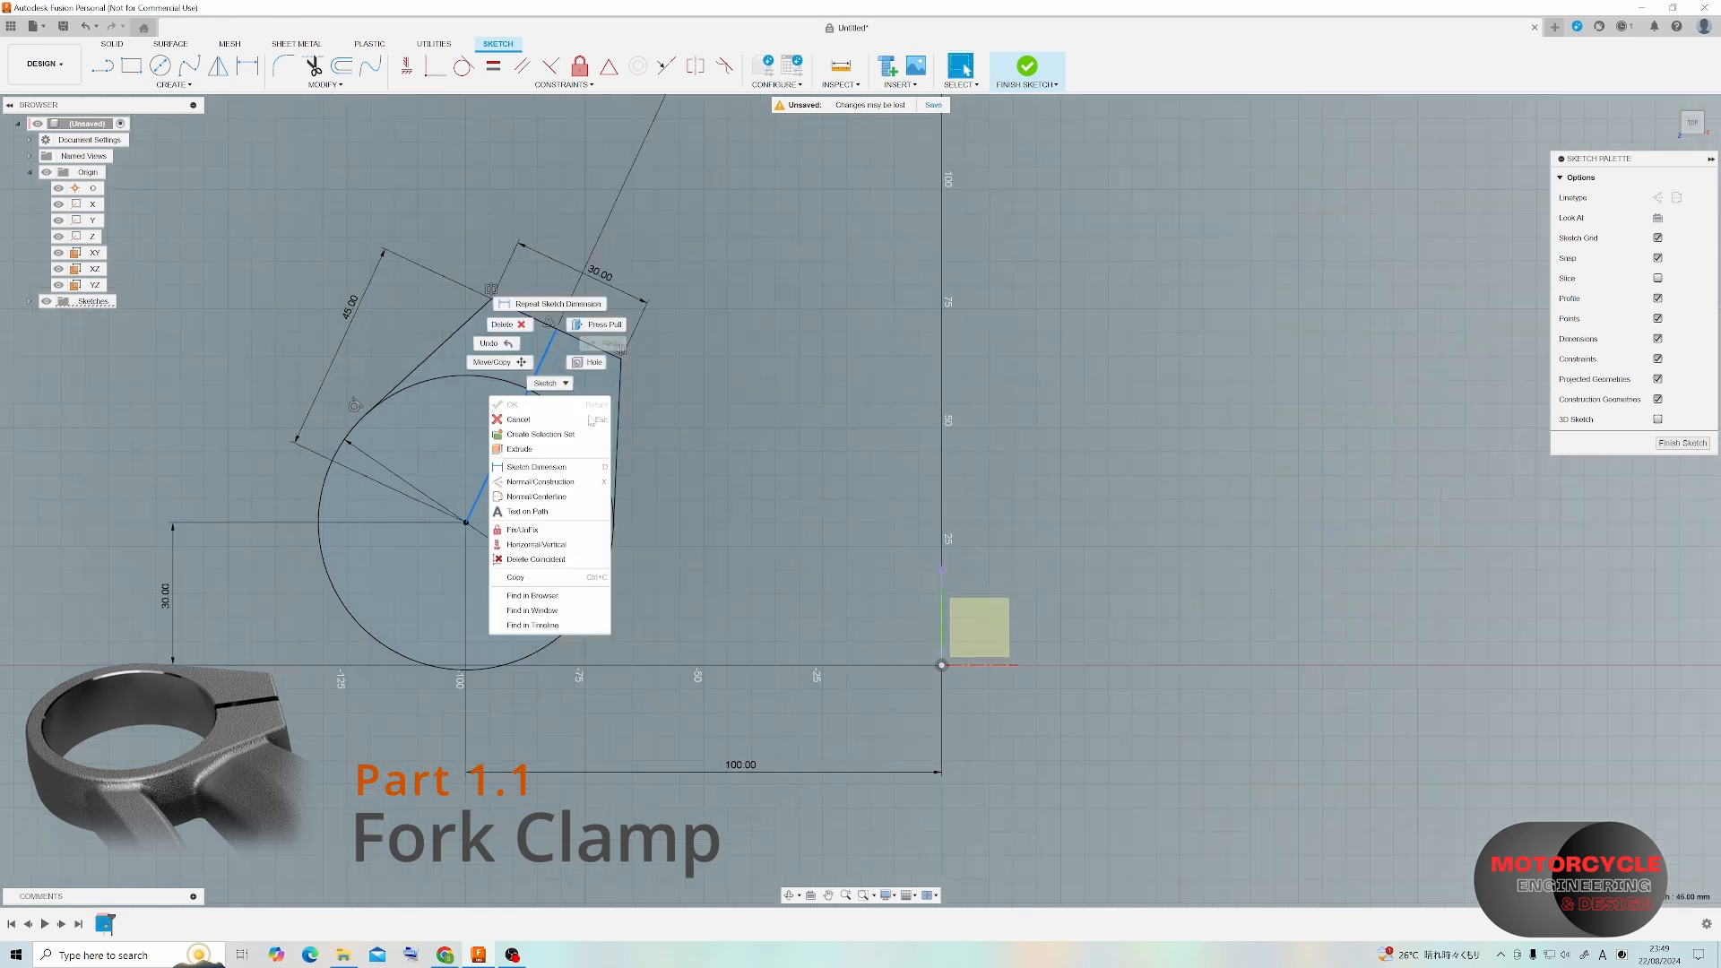
click(538, 473)
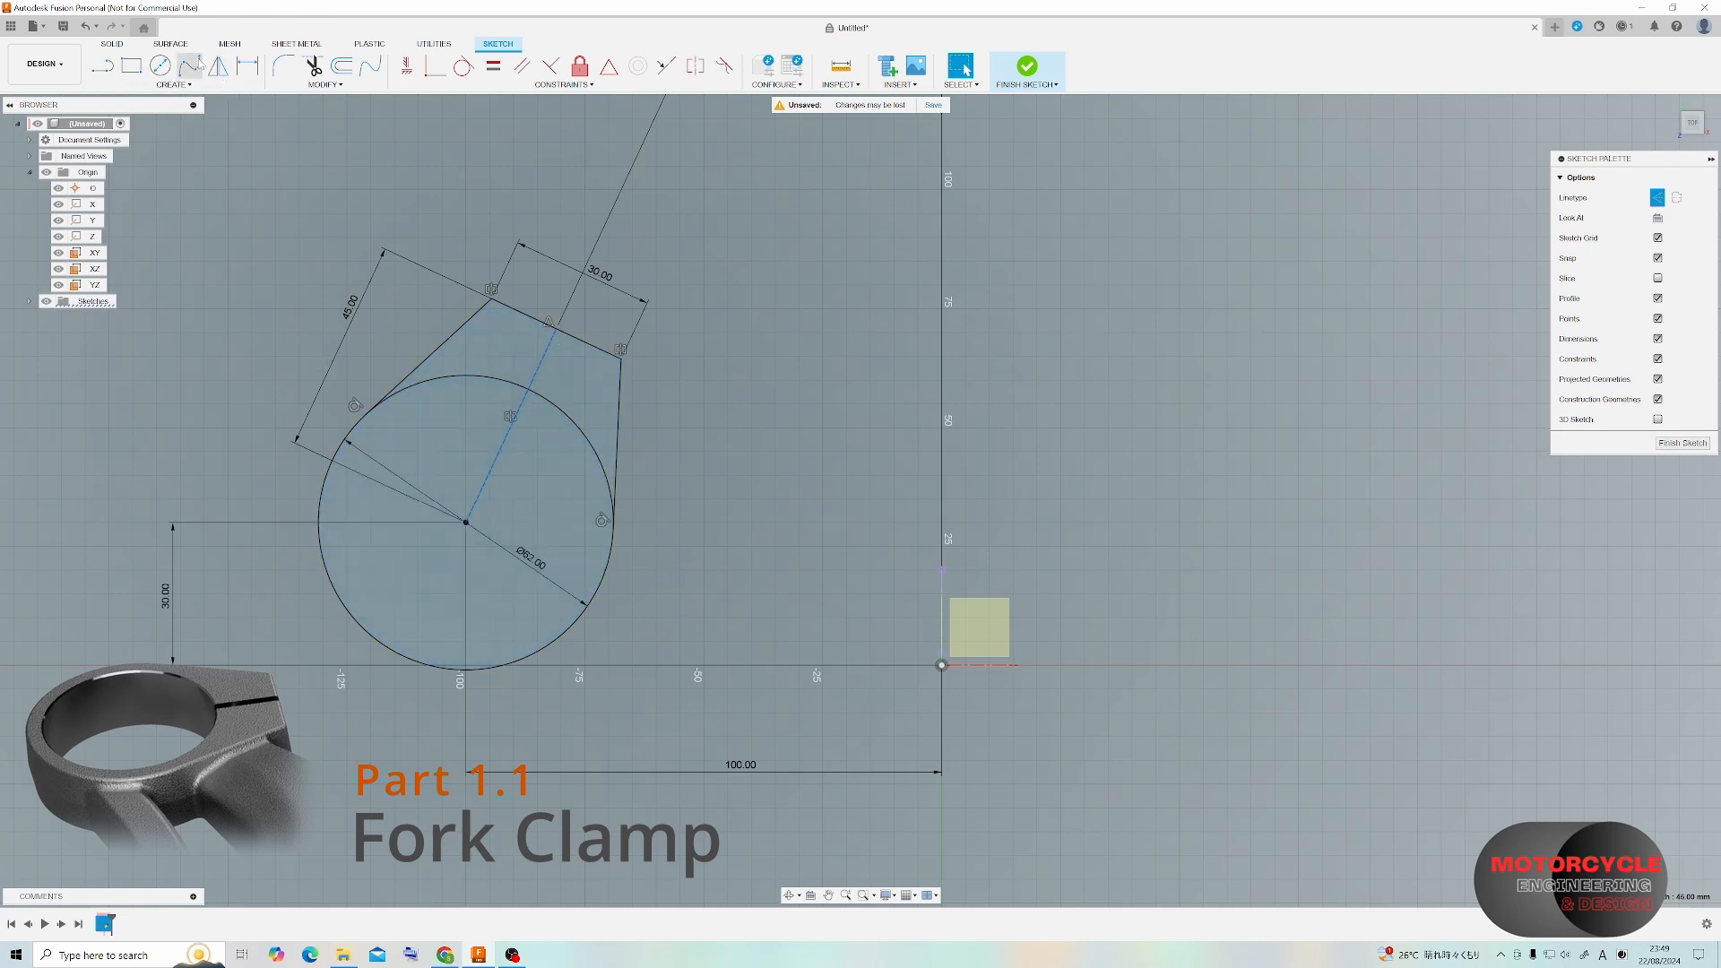
Draw a 50 mm diameter circle concentric with the clamp circle and convert it to construction geometry.
click(160, 65)
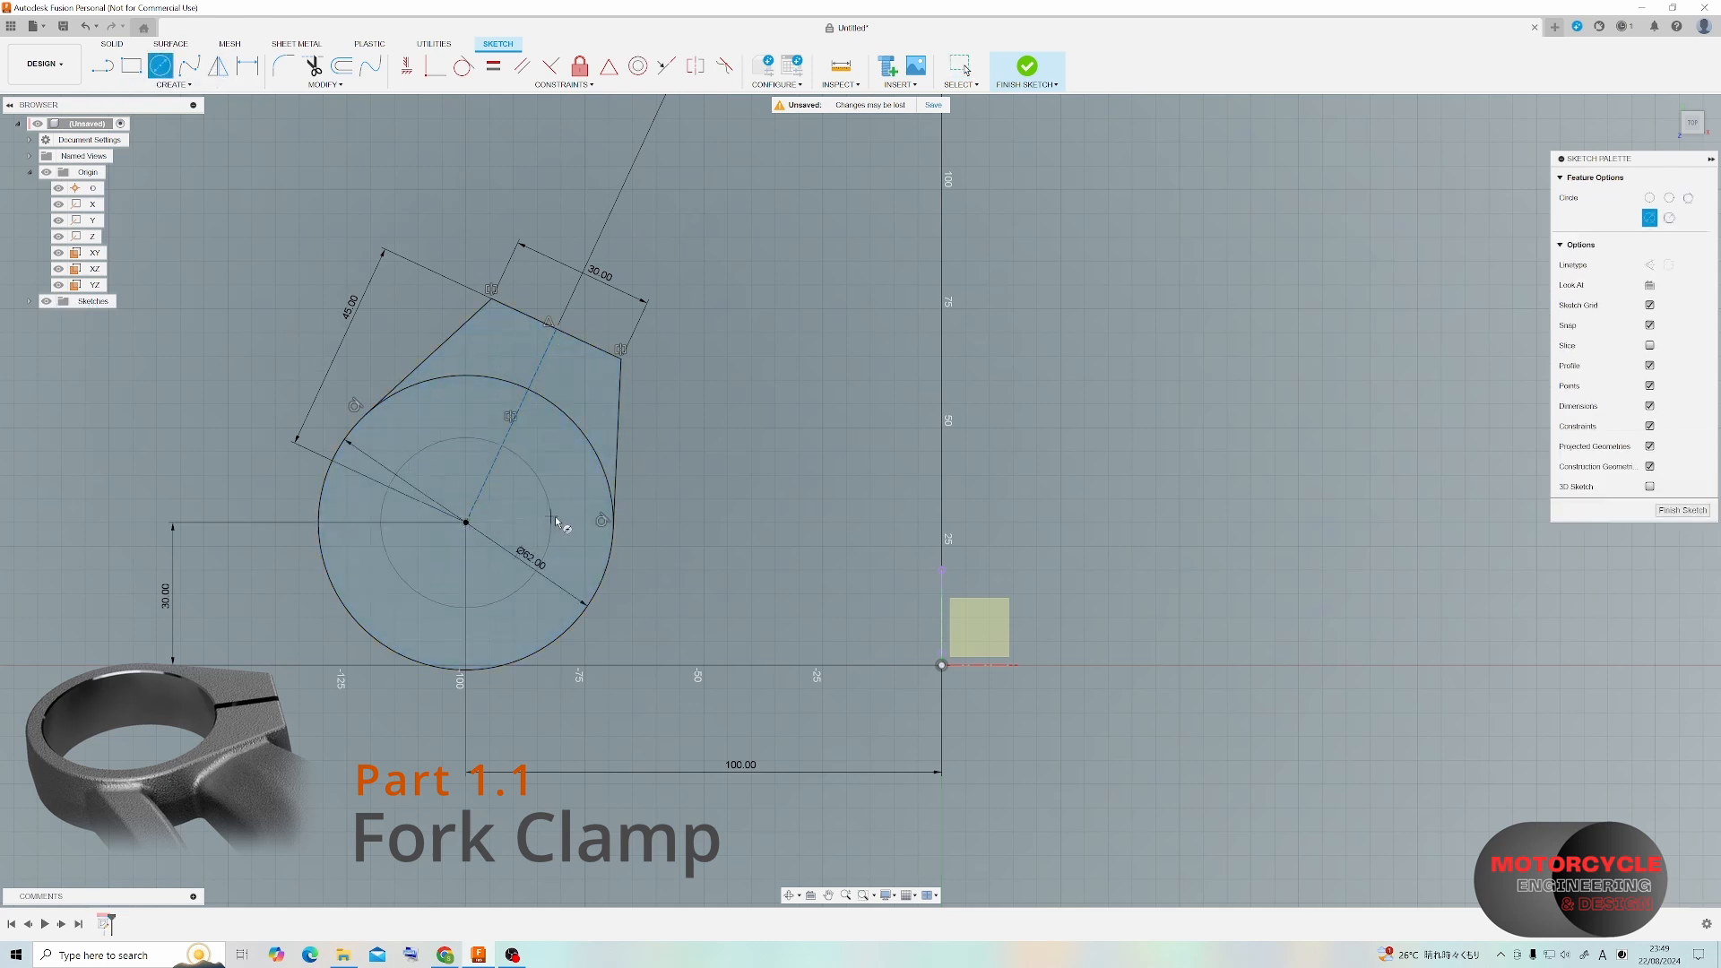
text(50)
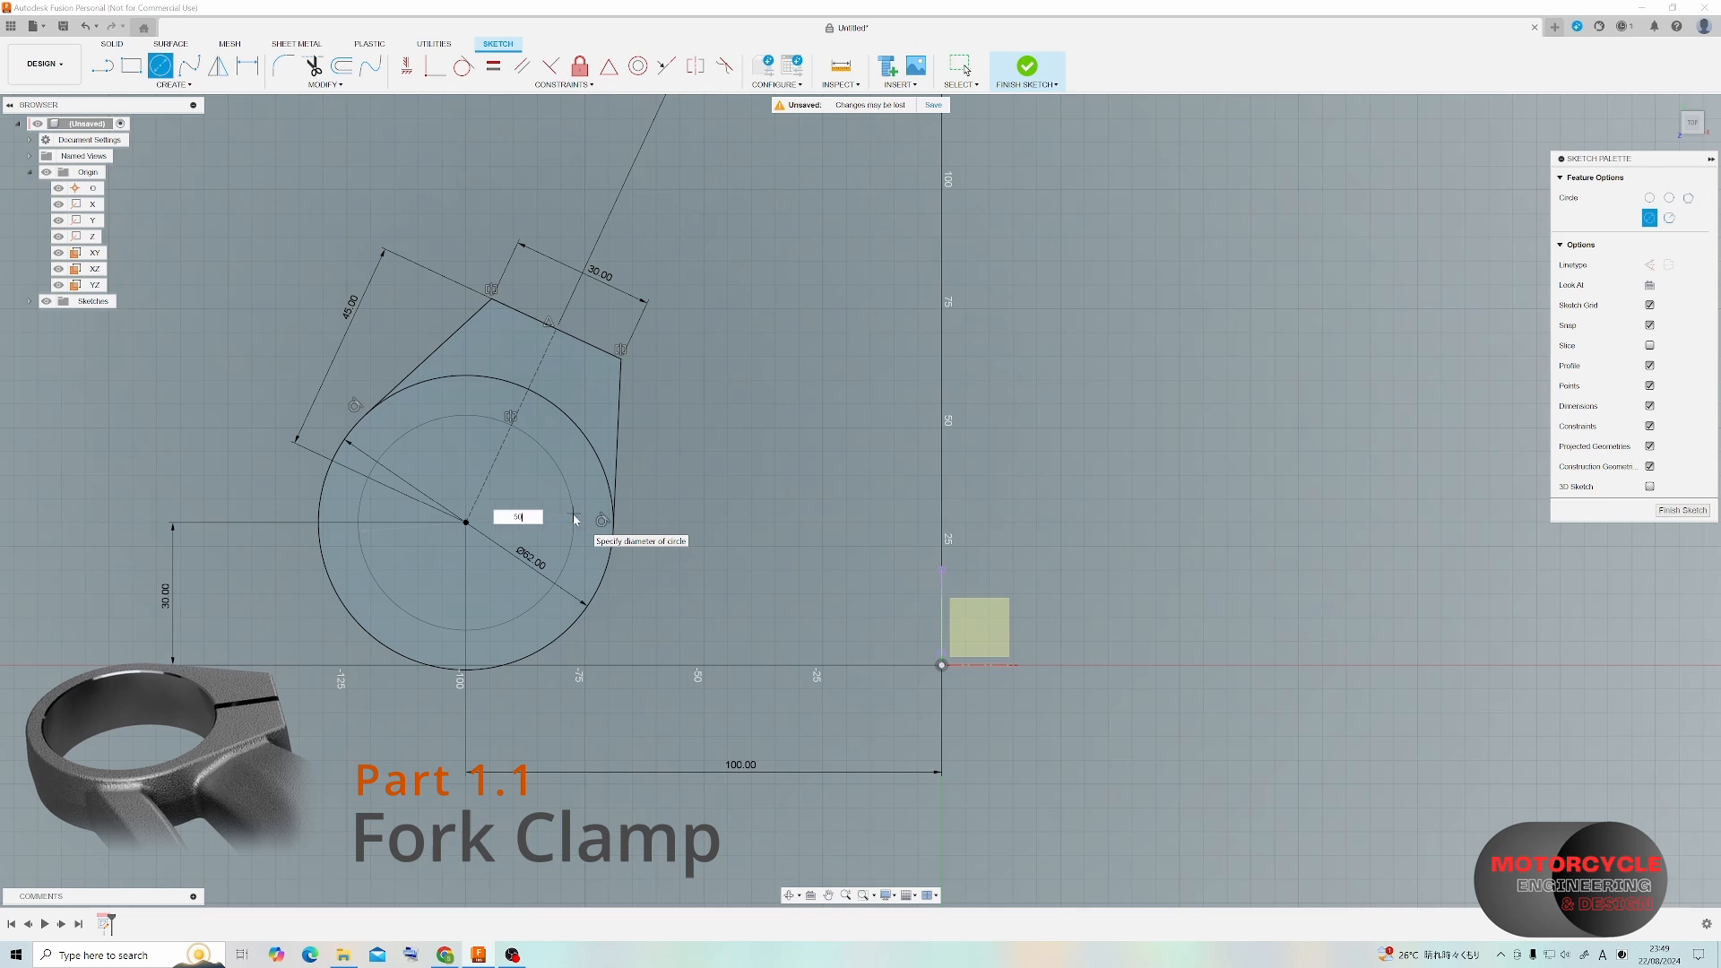
key(Return)
key(Escape)
right_click(580, 493)
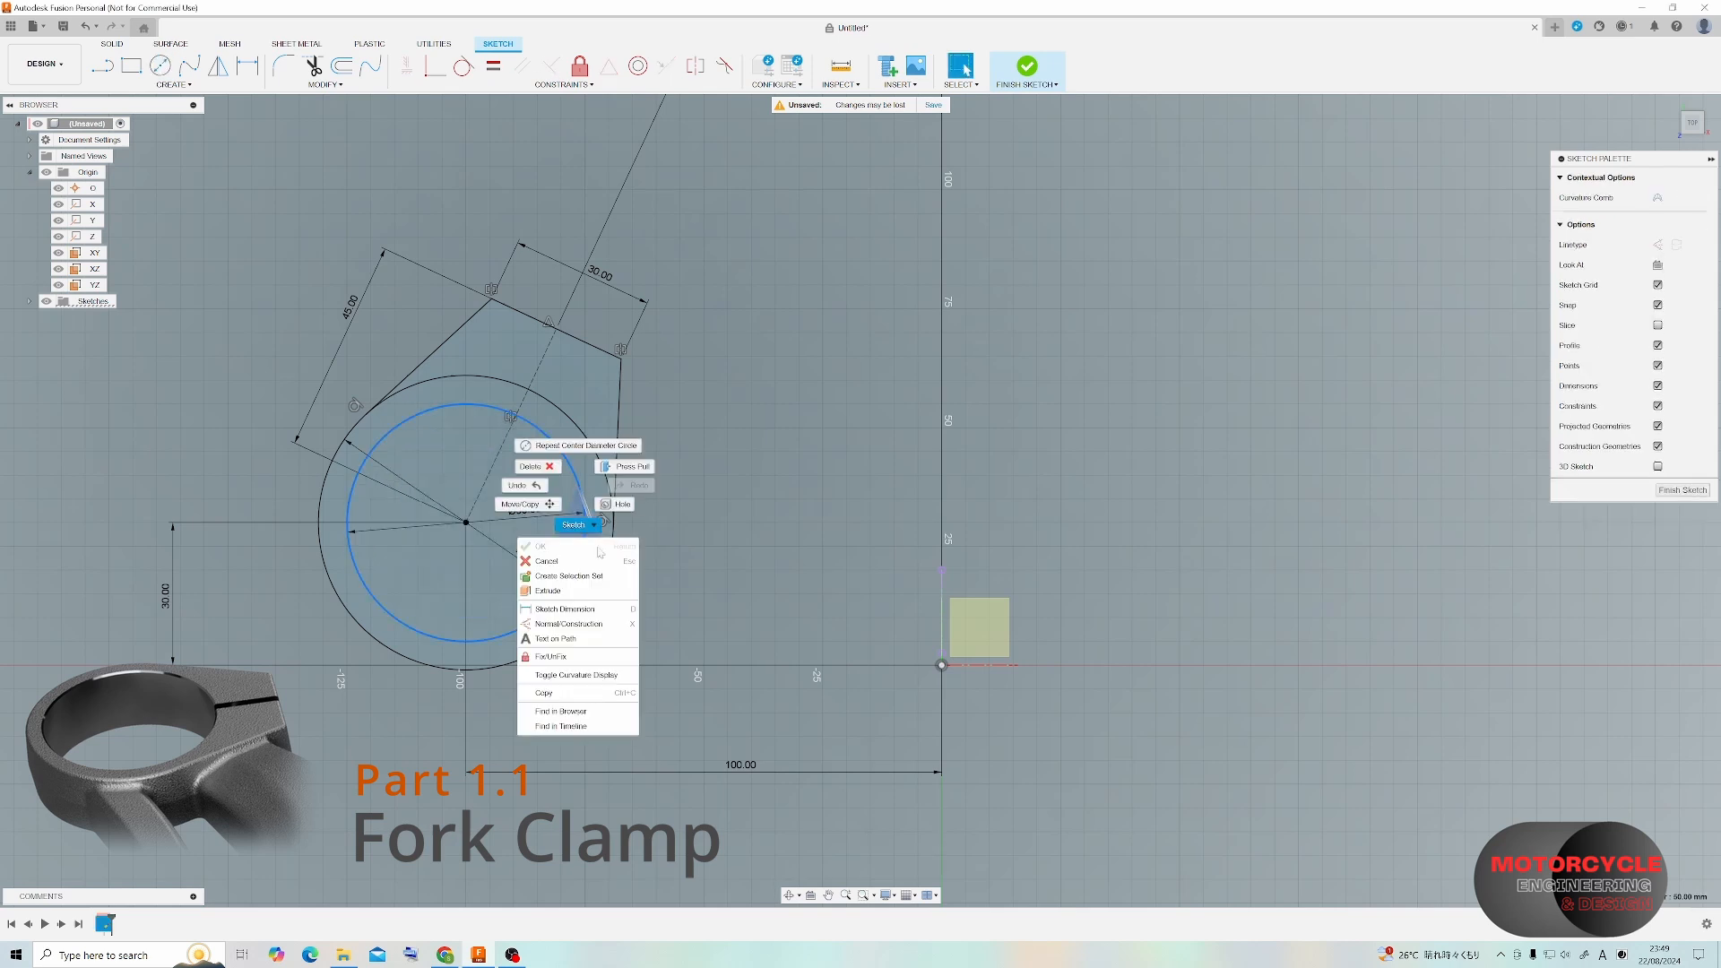
click(581, 625)
click(698, 520)
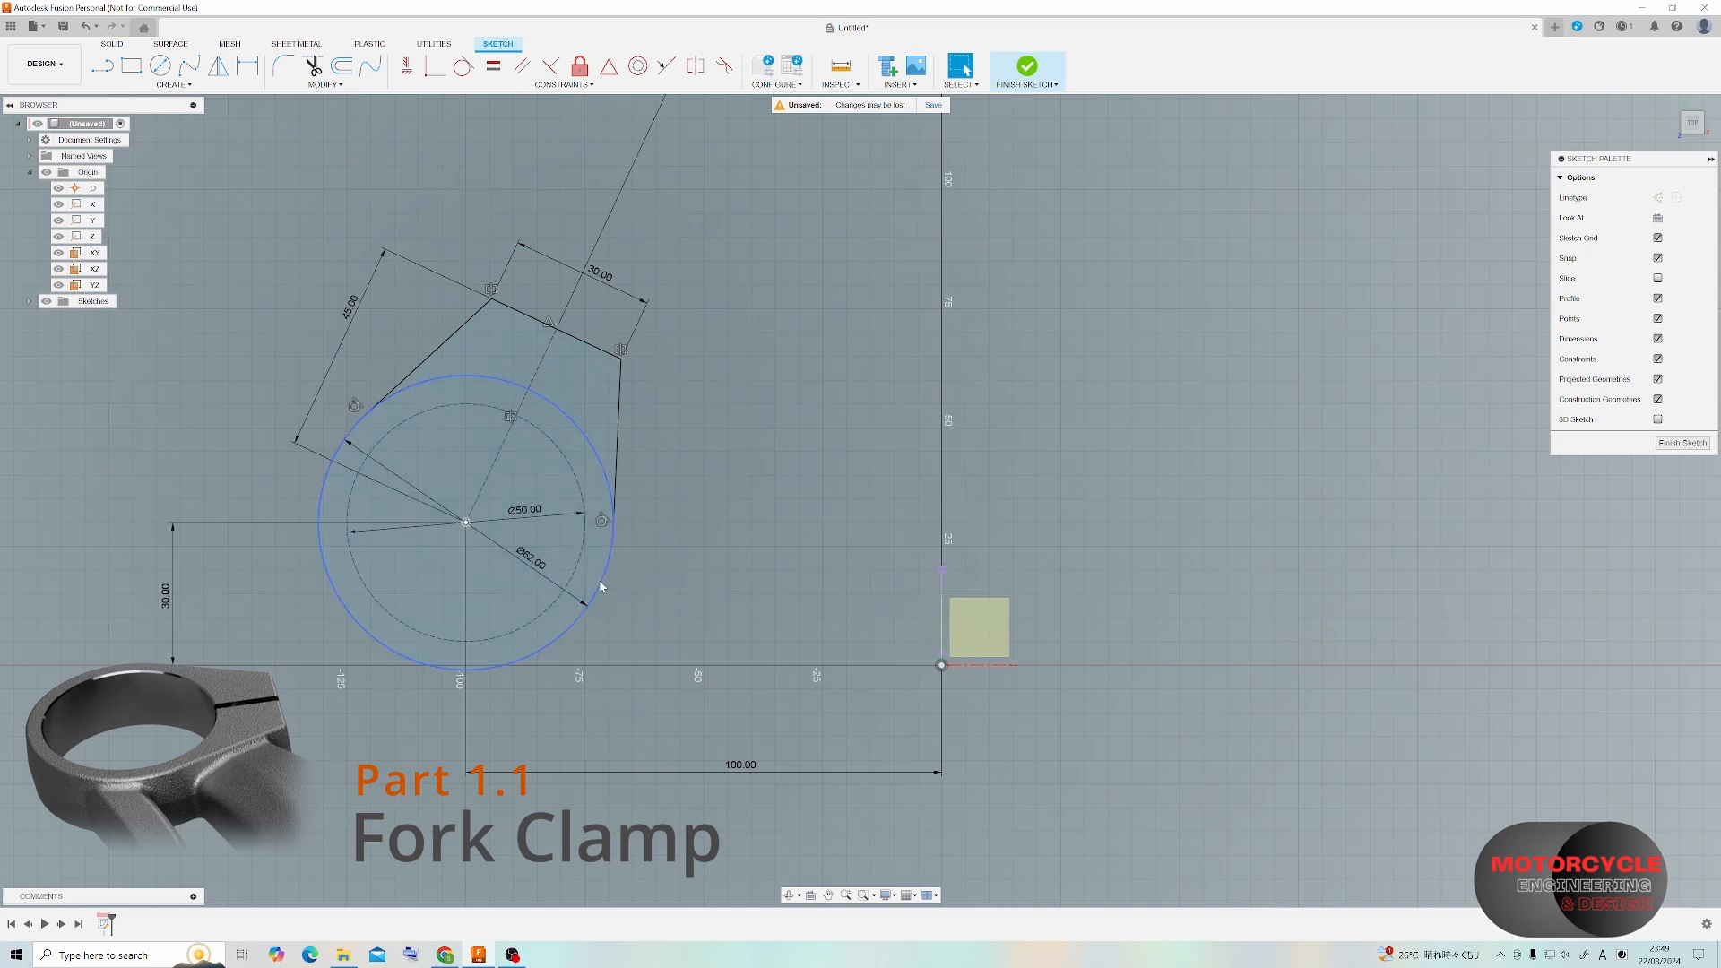
Trim the outer circle's arc inside the lug to leave one closed clamp outline, and finish the sketch.
click(600, 558)
click(602, 588)
mouse_move(430, 385)
shift+middle_down()
mouse_move(413, 332)
mouse_move(467, 330)
shift+middle_up()
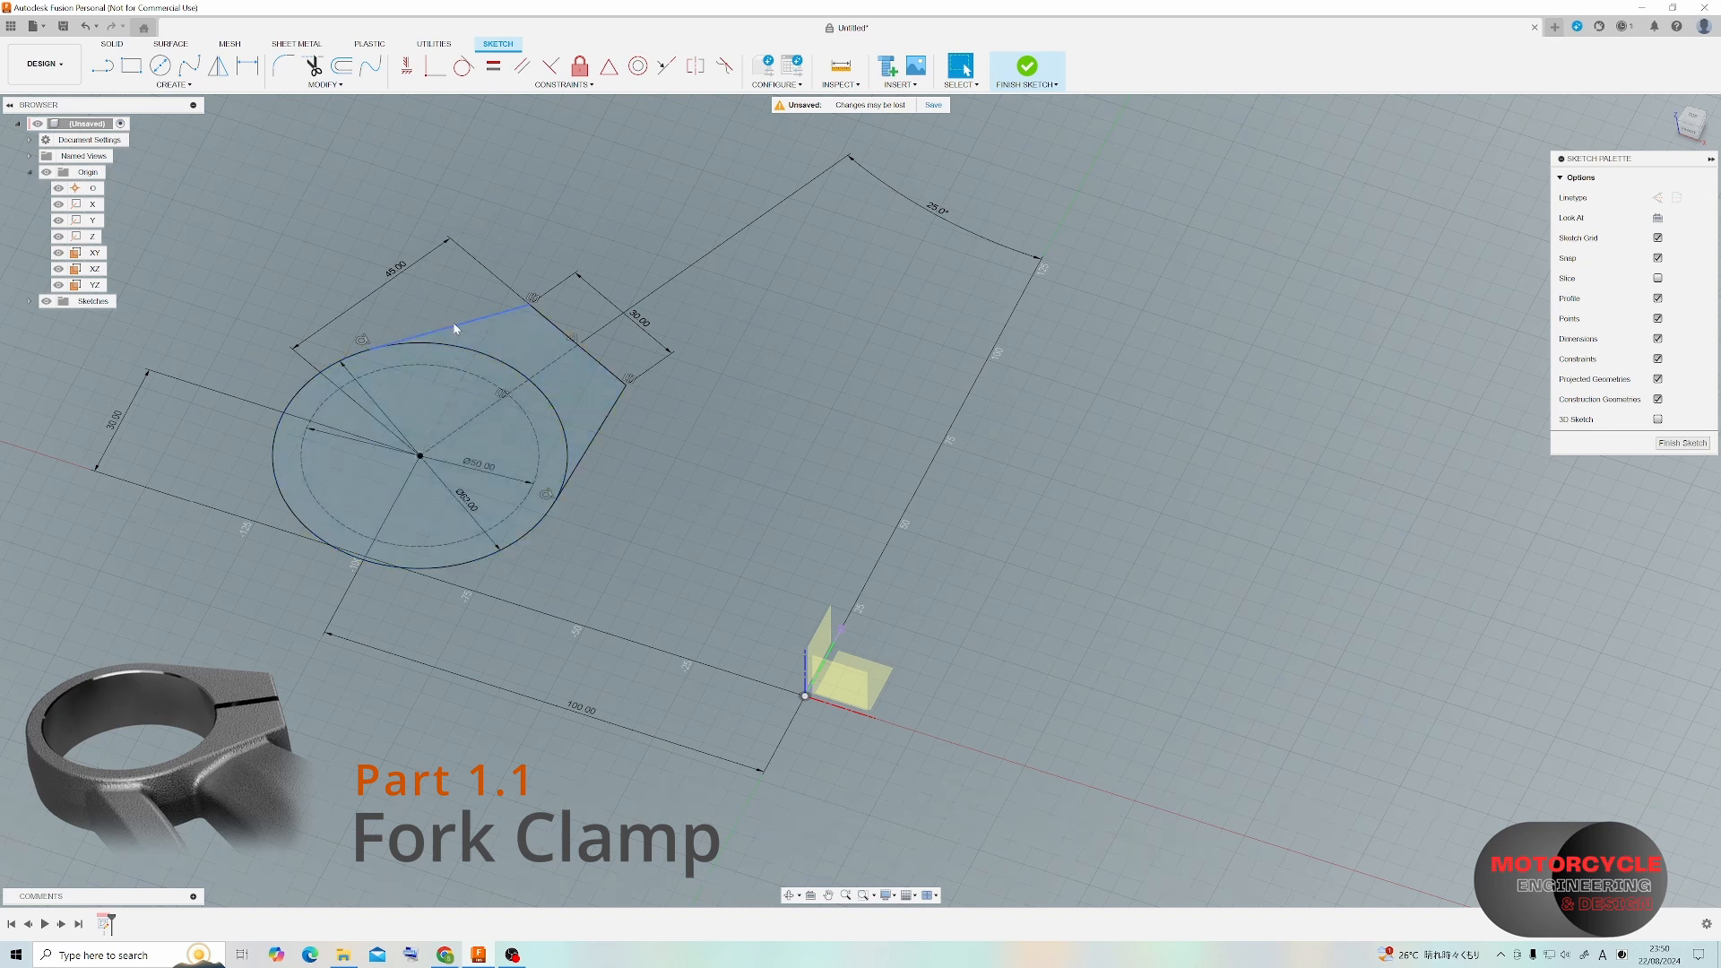
key(t)
click(543, 395)
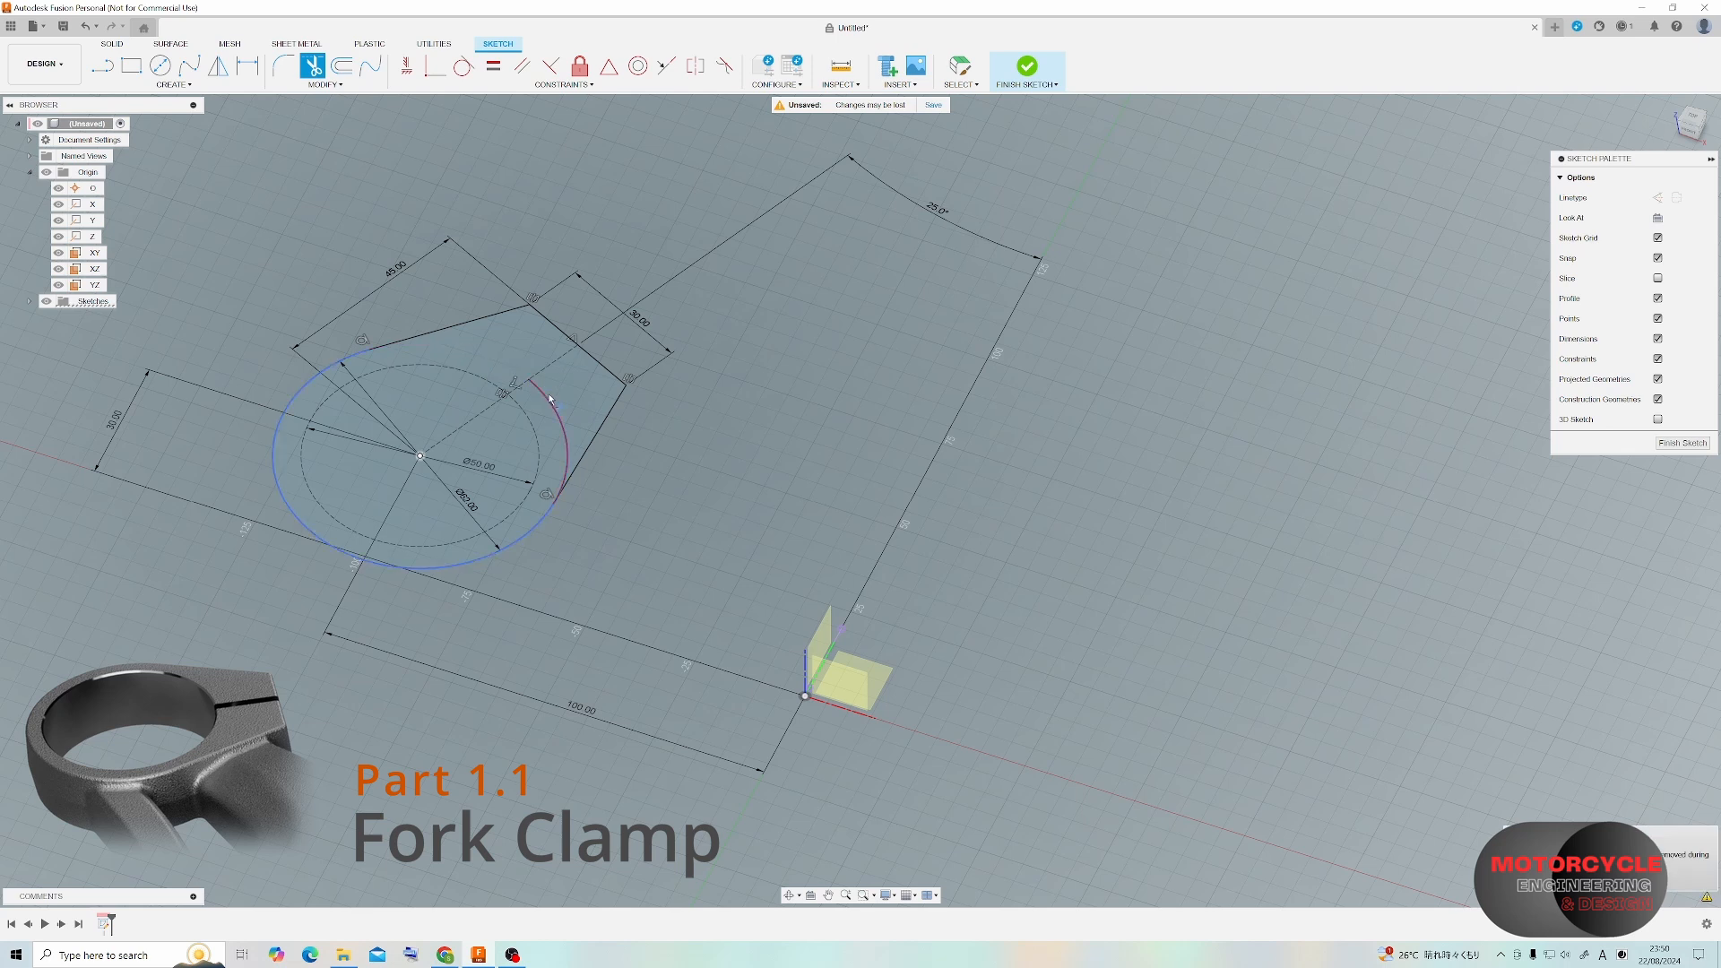
key(Escape)
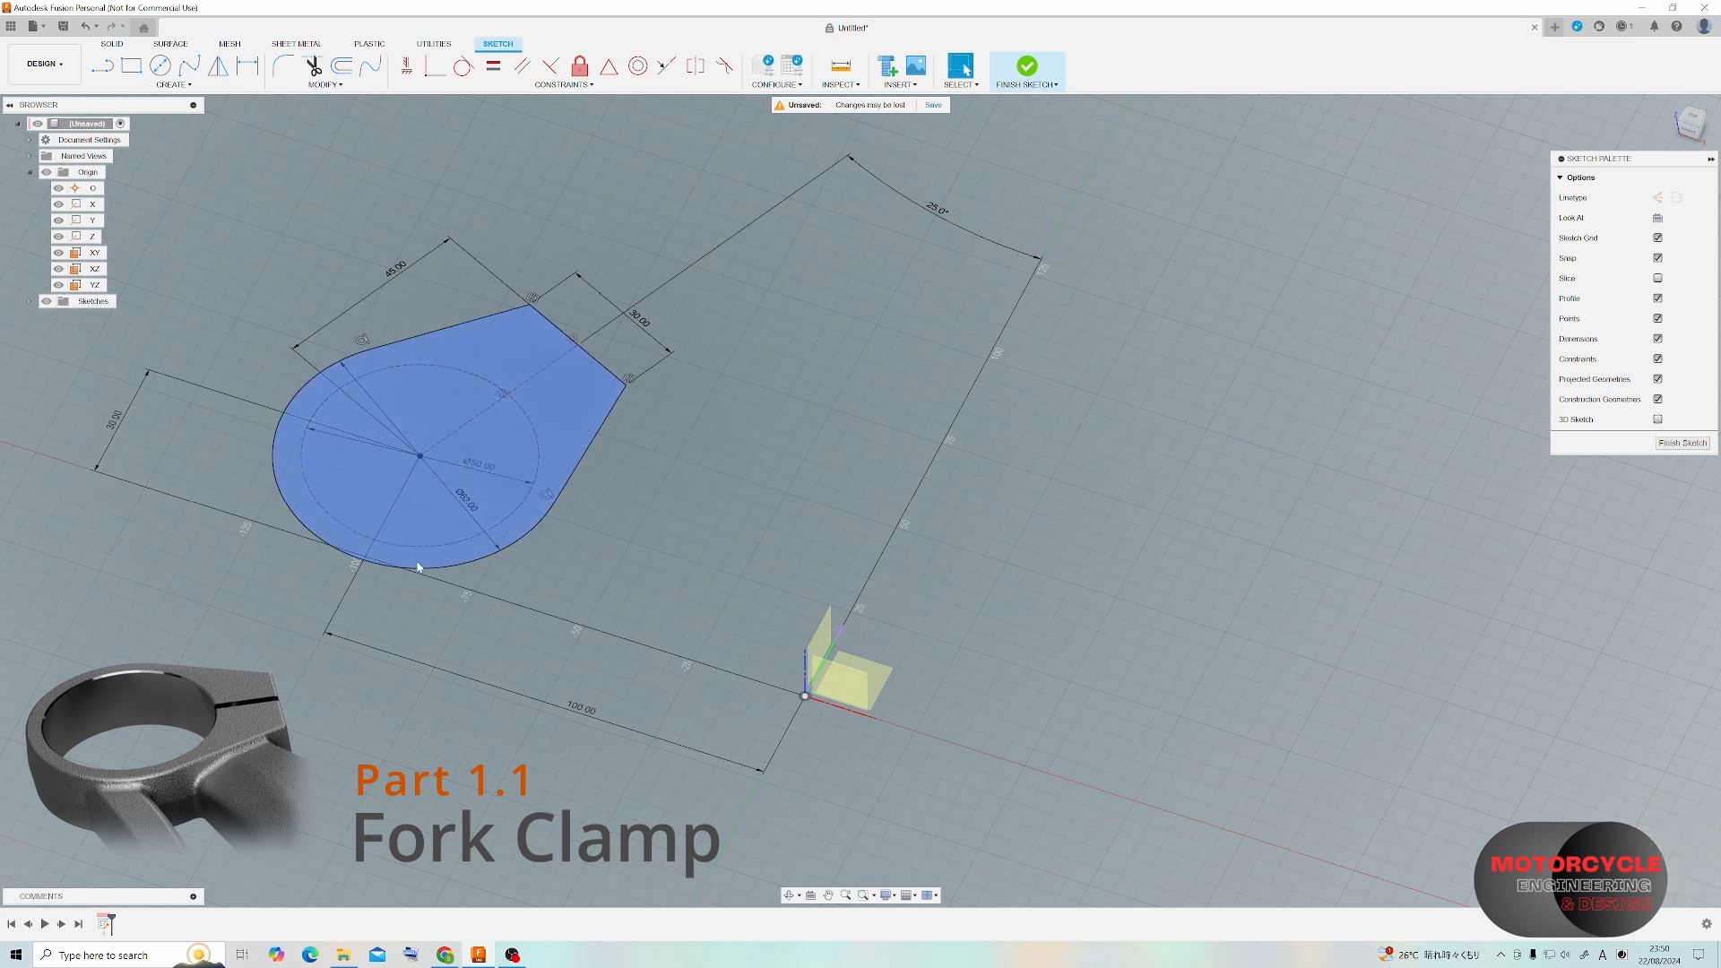
click(1656, 443)
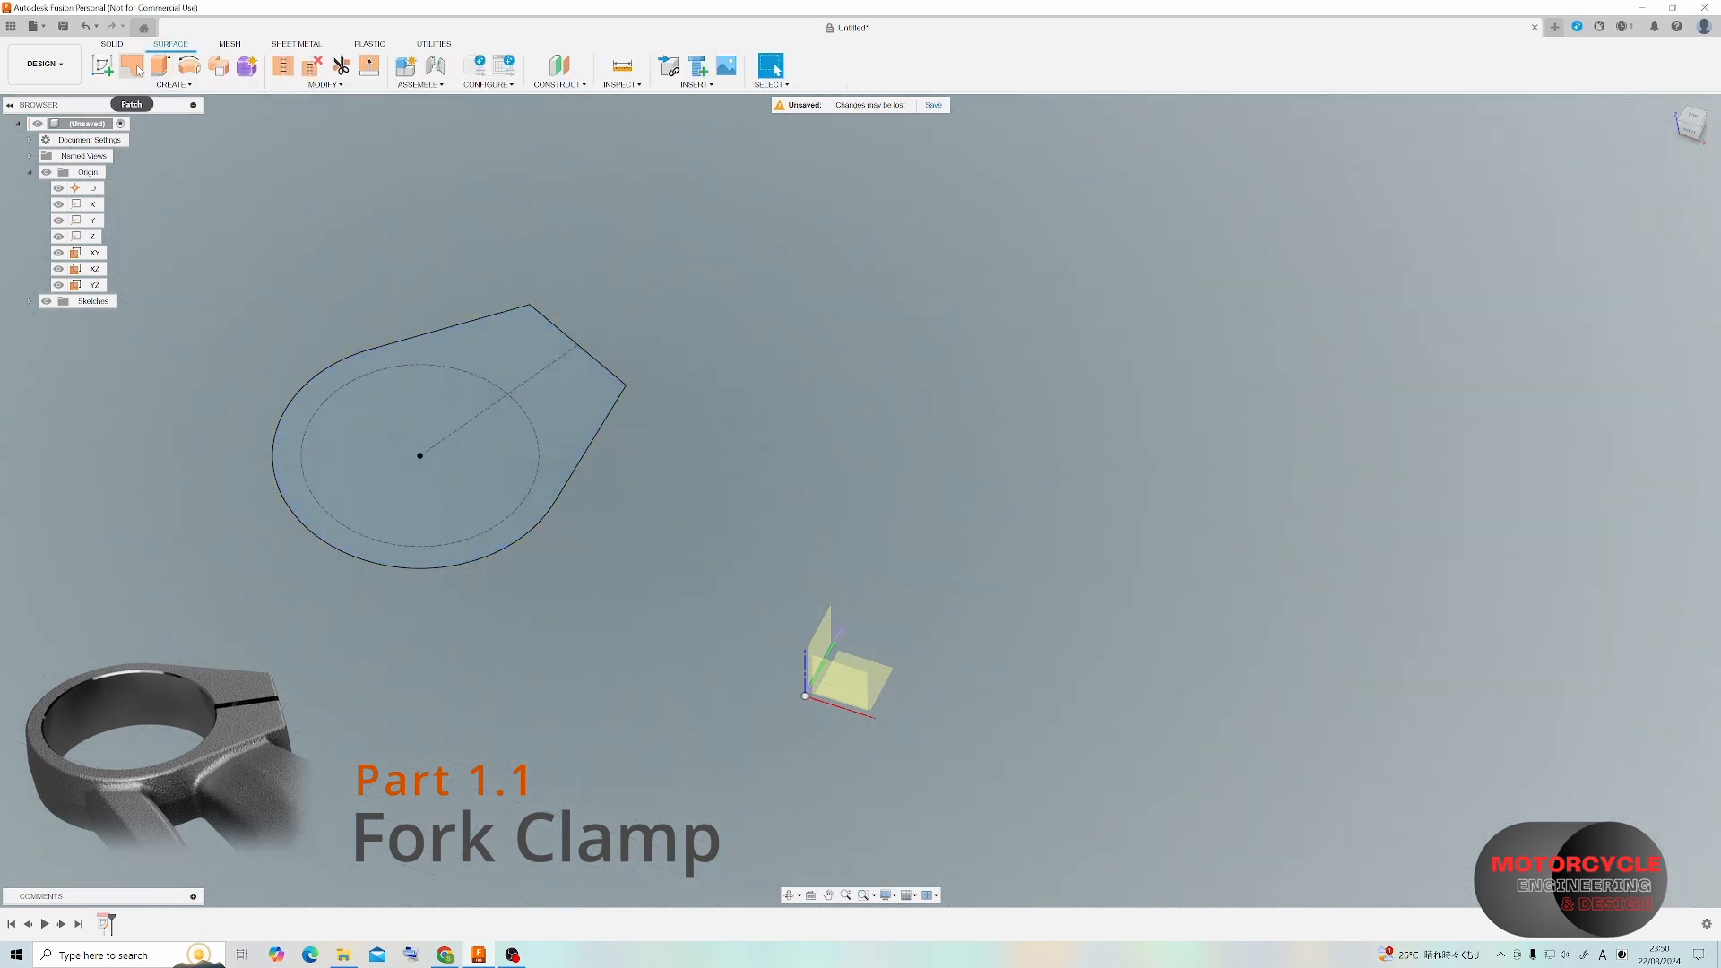
Extrude the closed clamp outline as a surface body on two sides, 20 mm above and 10 mm below the sketch plane.
click(158, 68)
click(455, 329)
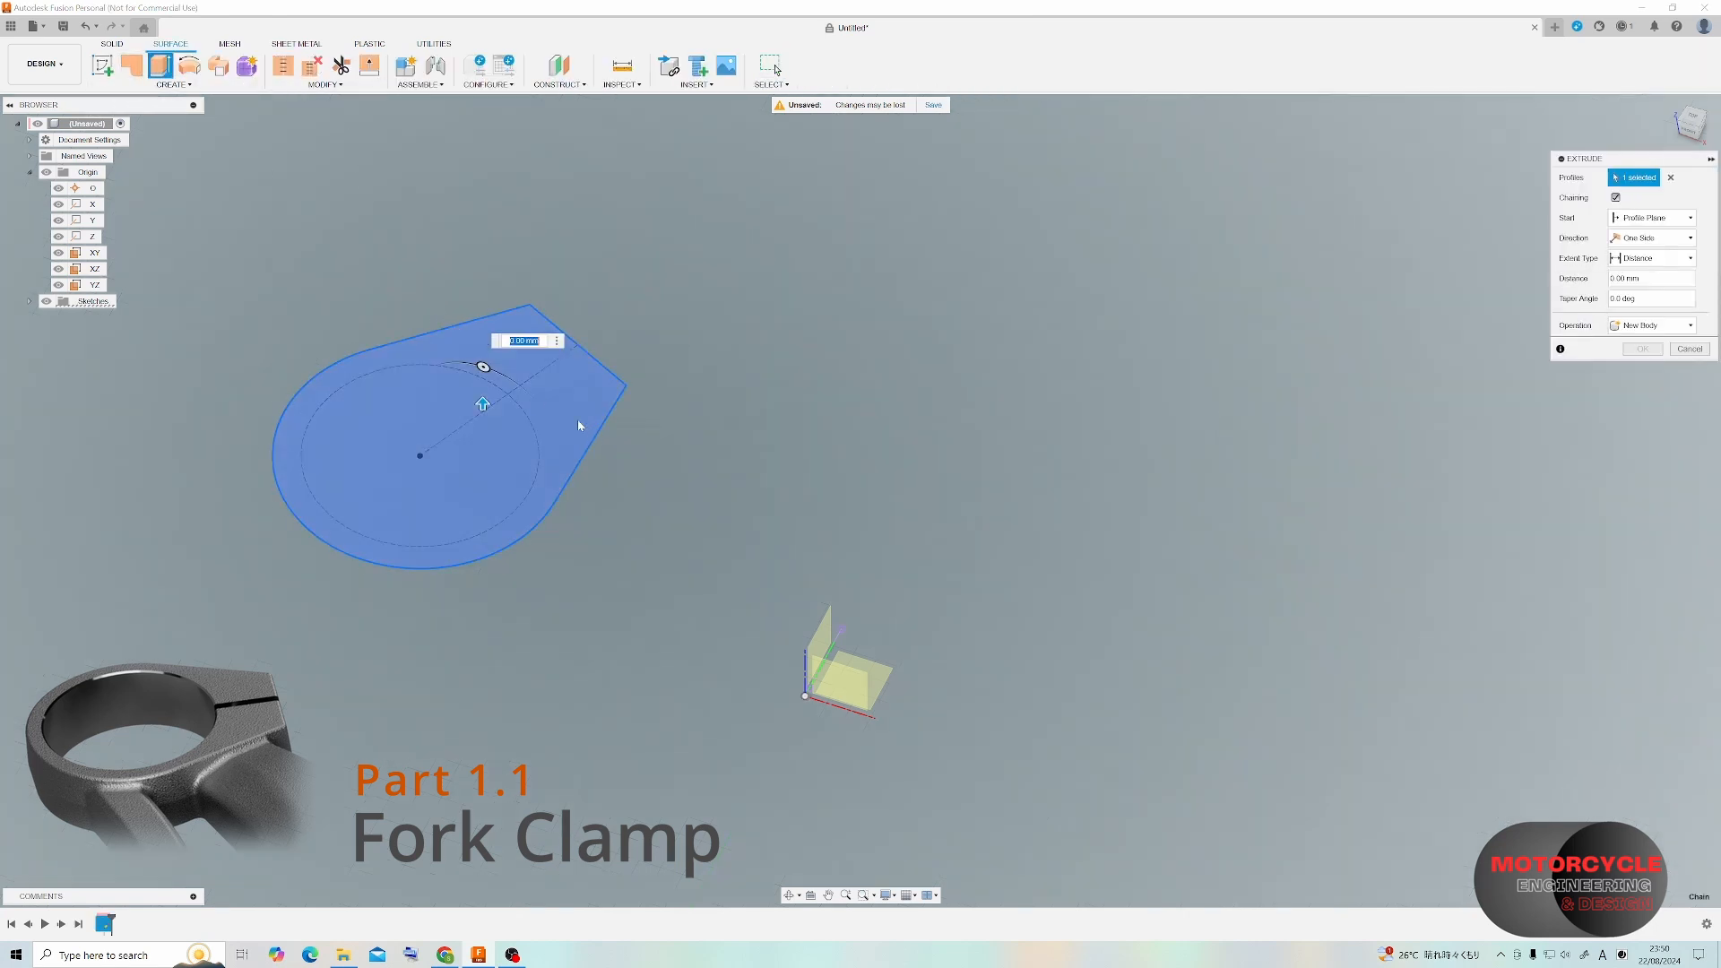
drag(485, 405, 483, 327)
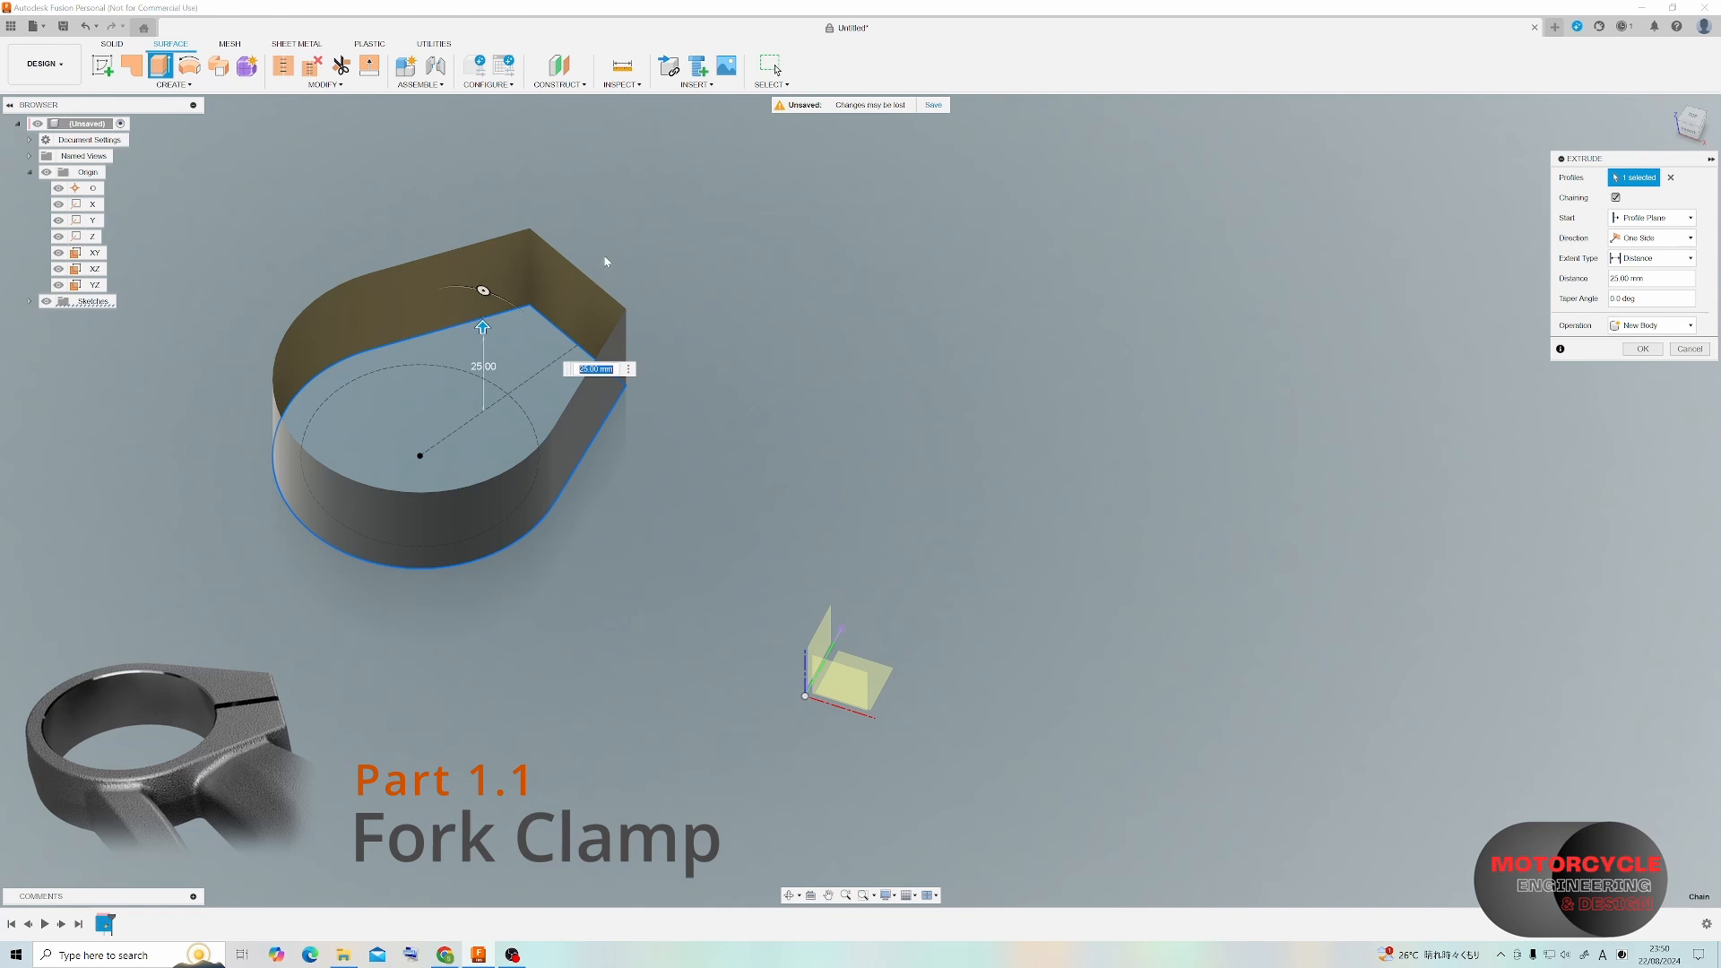
key(Return)
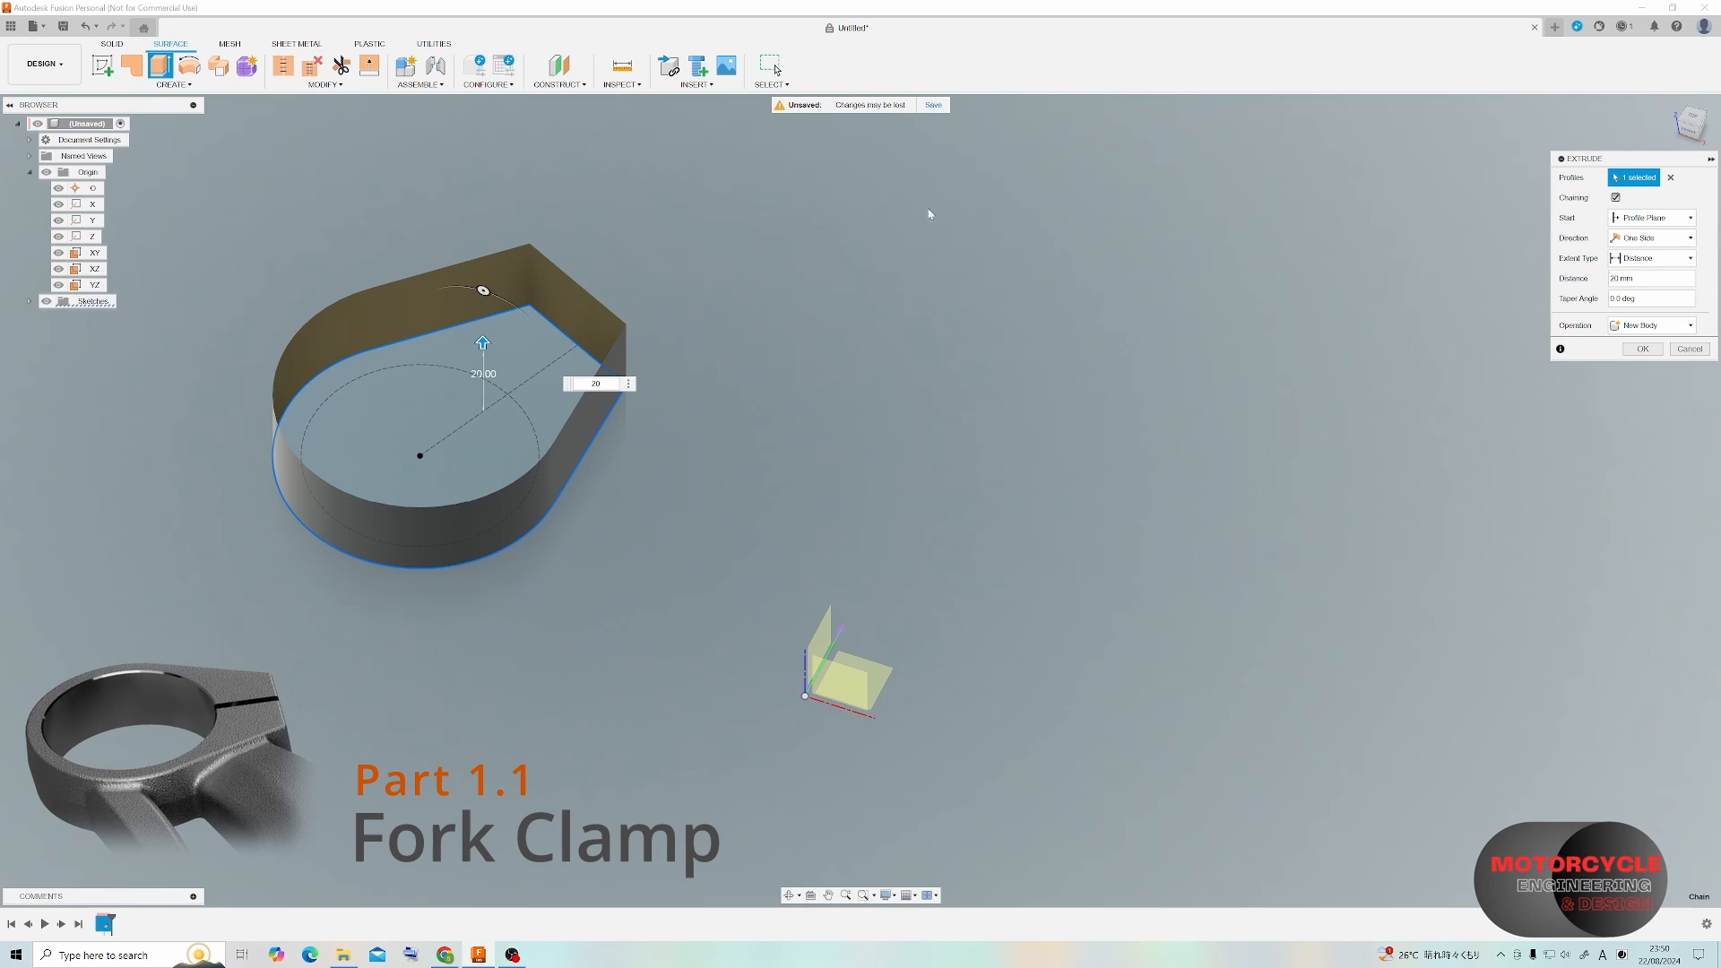
click(1691, 238)
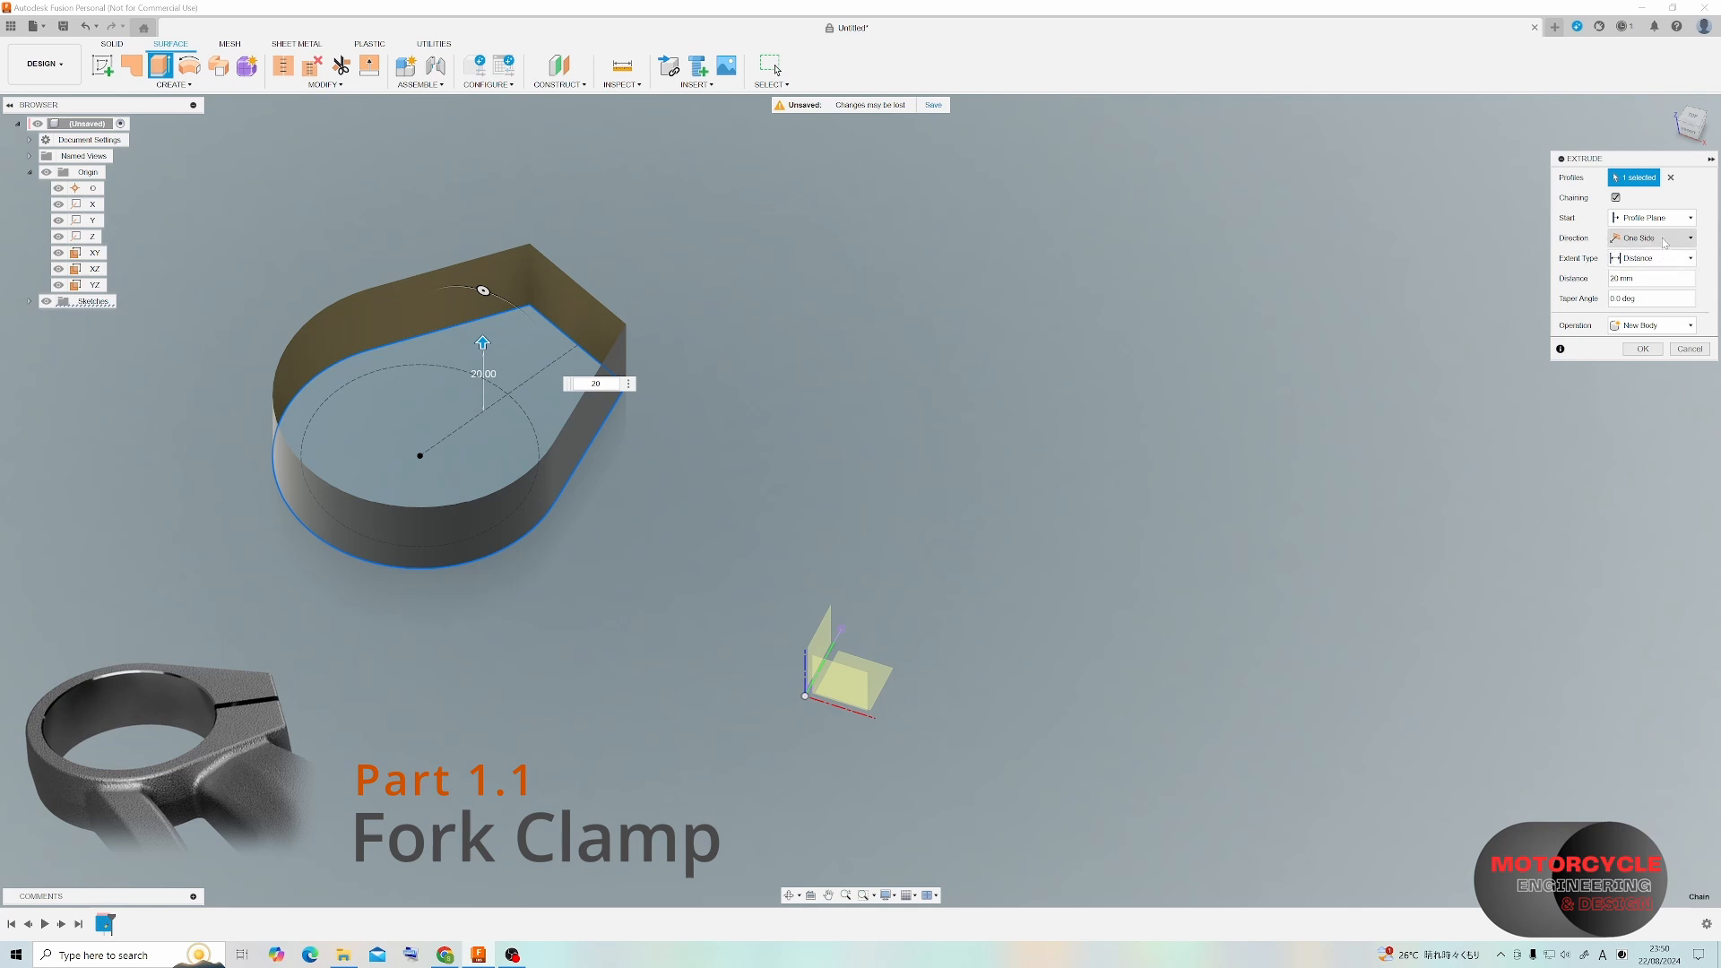
click(1636, 268)
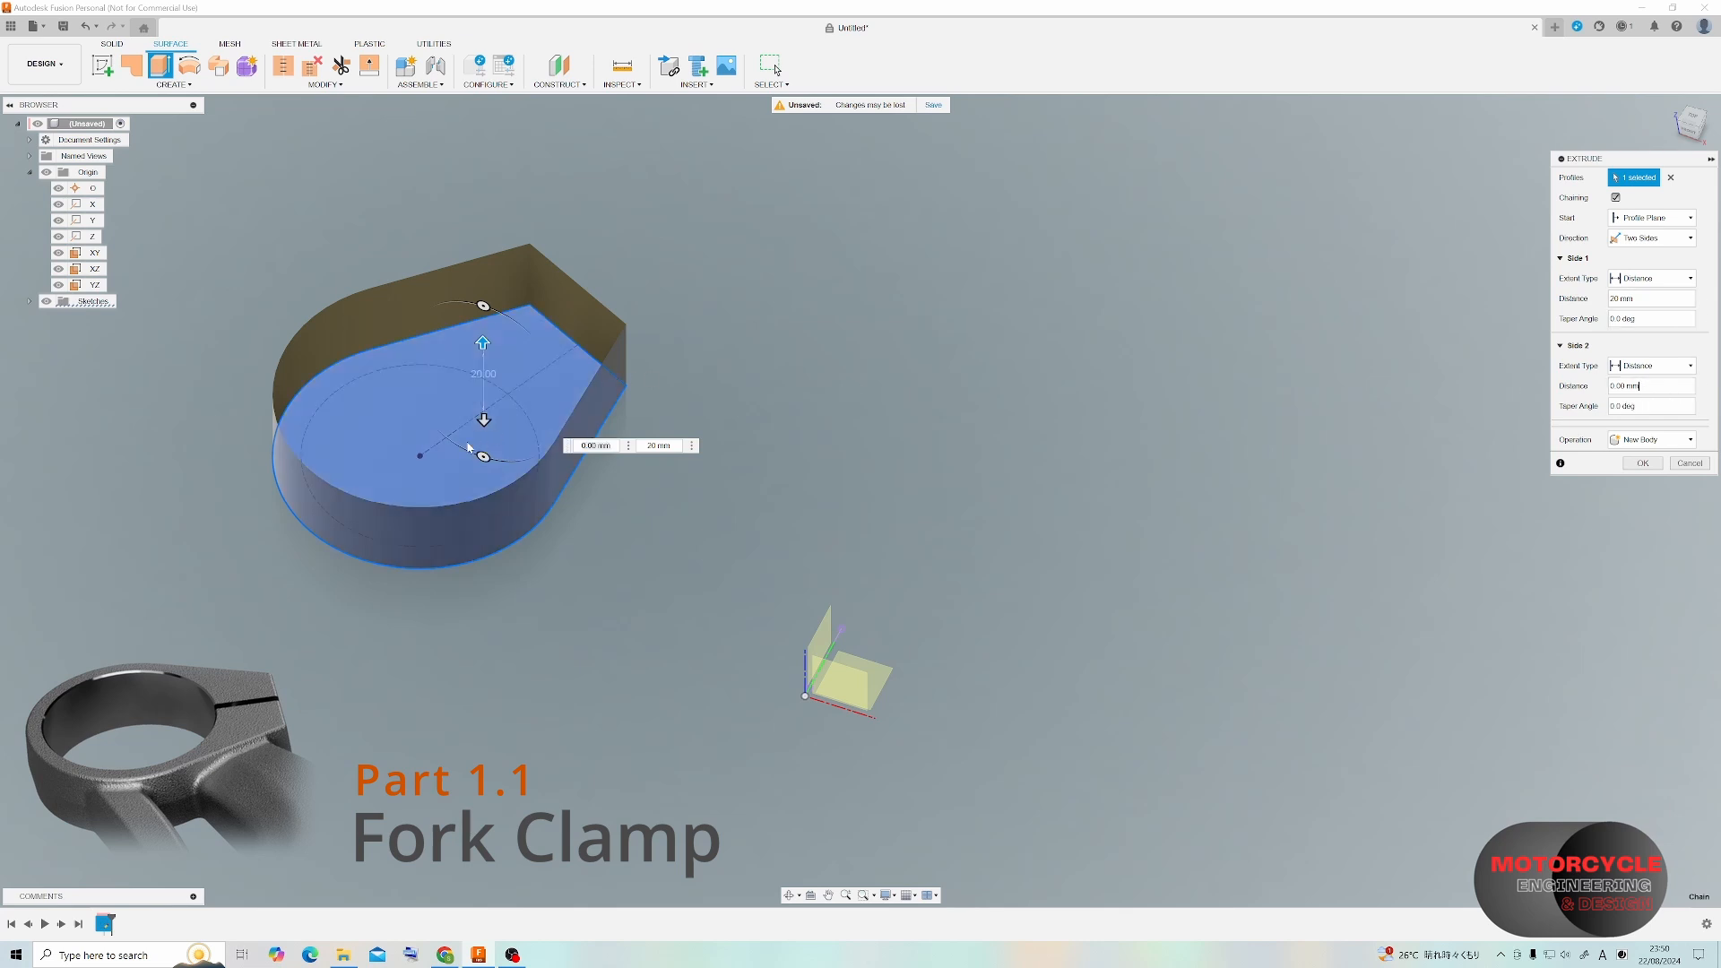
drag(484, 419, 484, 450)
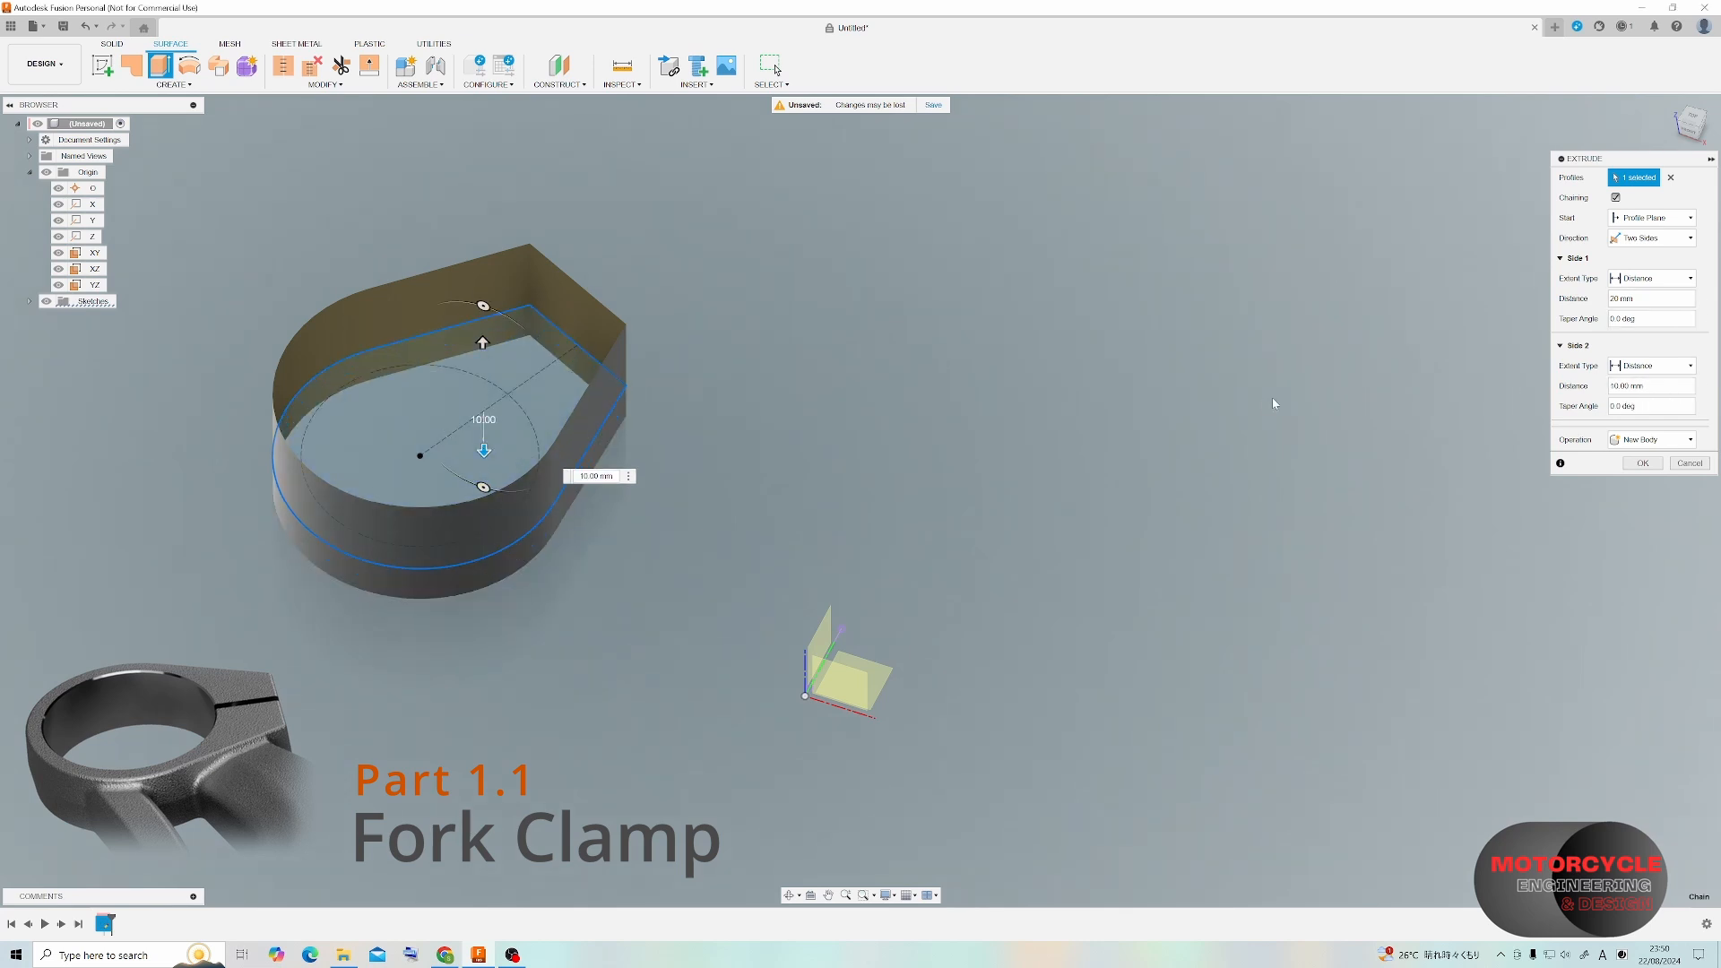
click(1642, 463)
Patch the open top of the clamp surface along its four upper edges as a new body.
shift+middle_drag(592, 409, 640, 357)
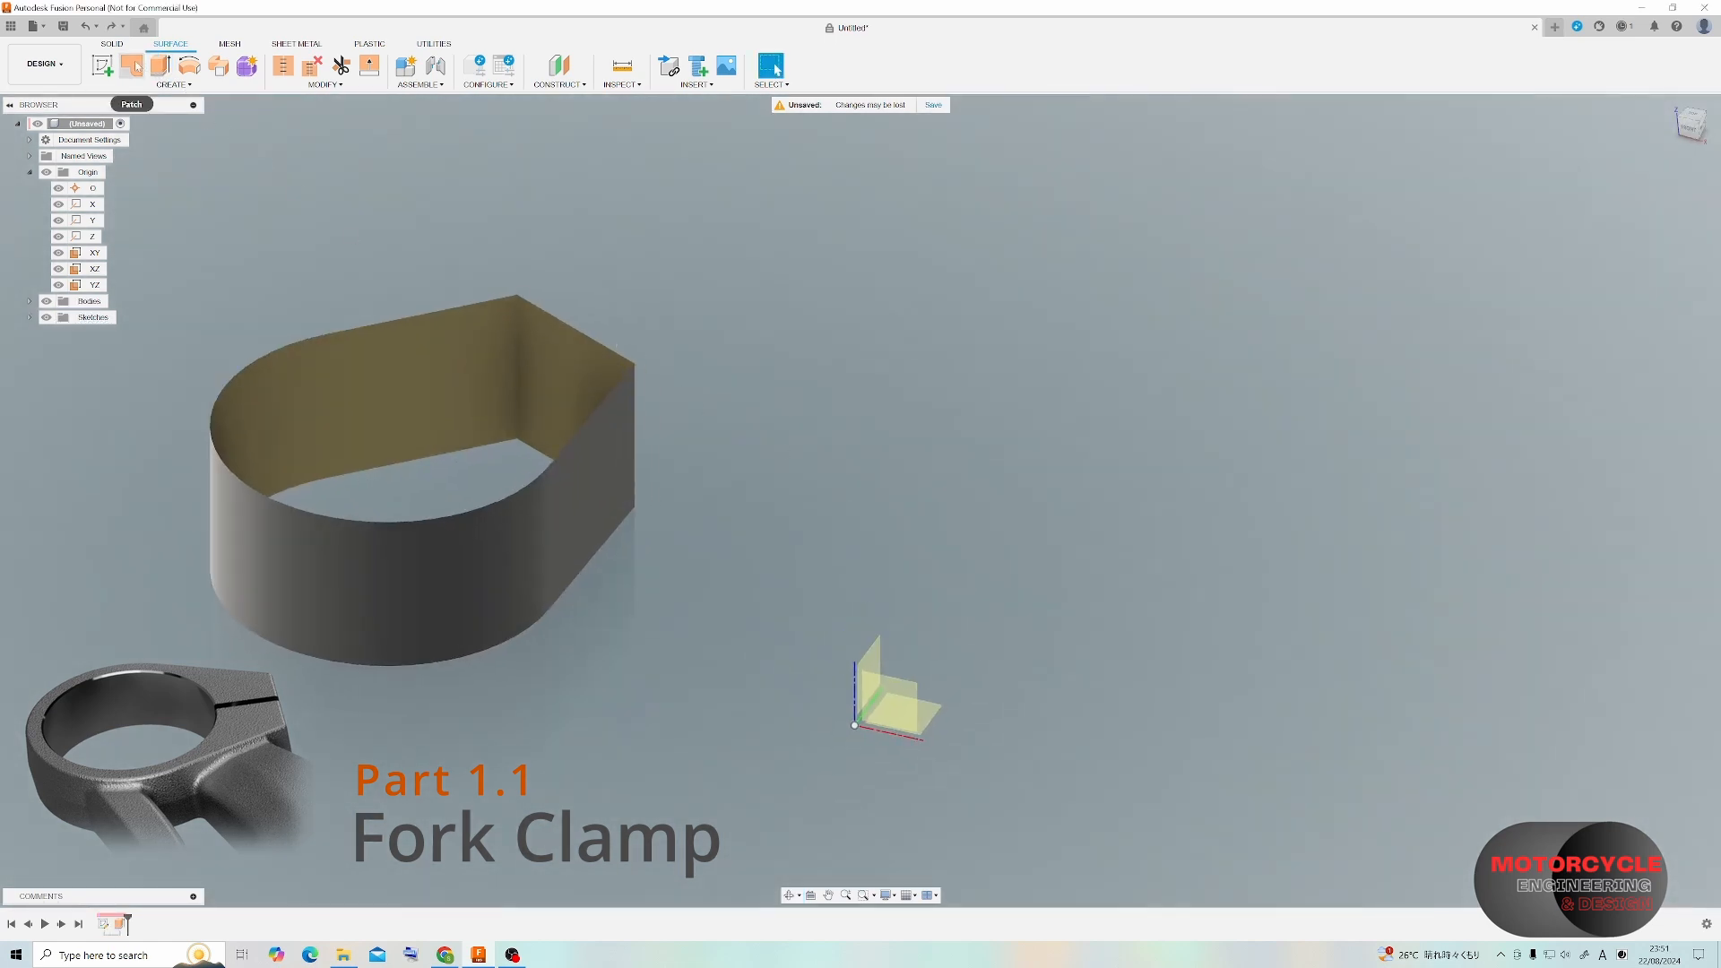
click(131, 64)
click(422, 309)
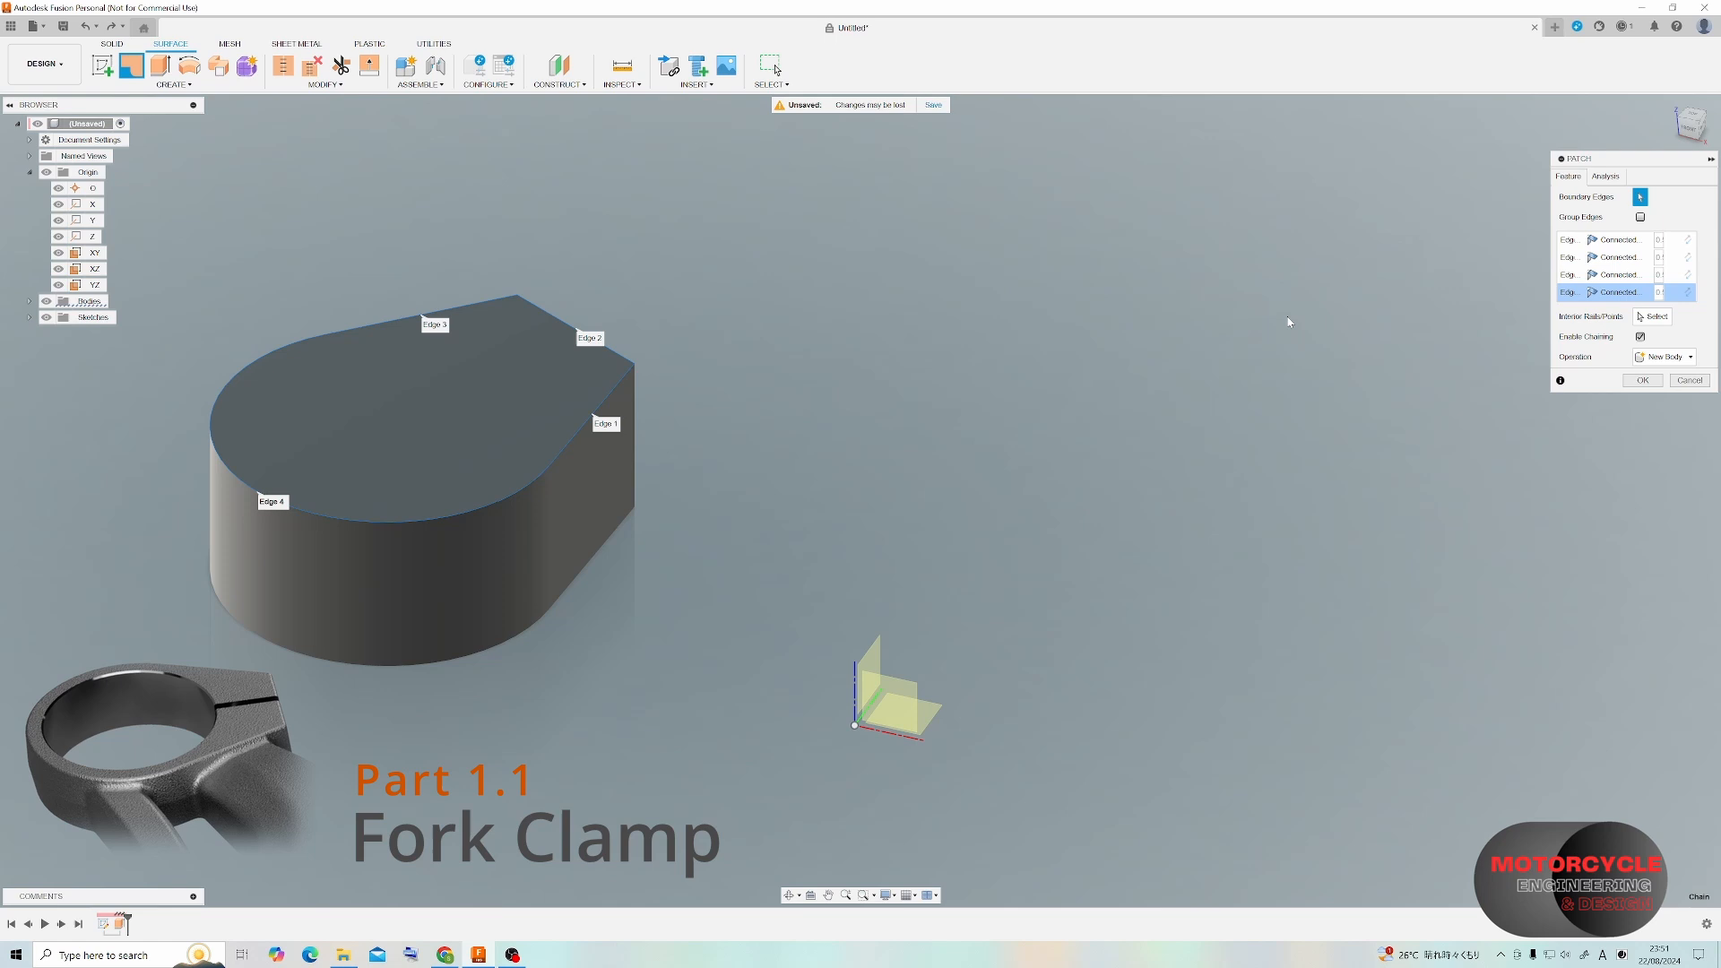
click(1643, 380)
Stitch the clamp's top patch and side walls into one surface body.
shift+middle_drag(799, 457, 490, 502)
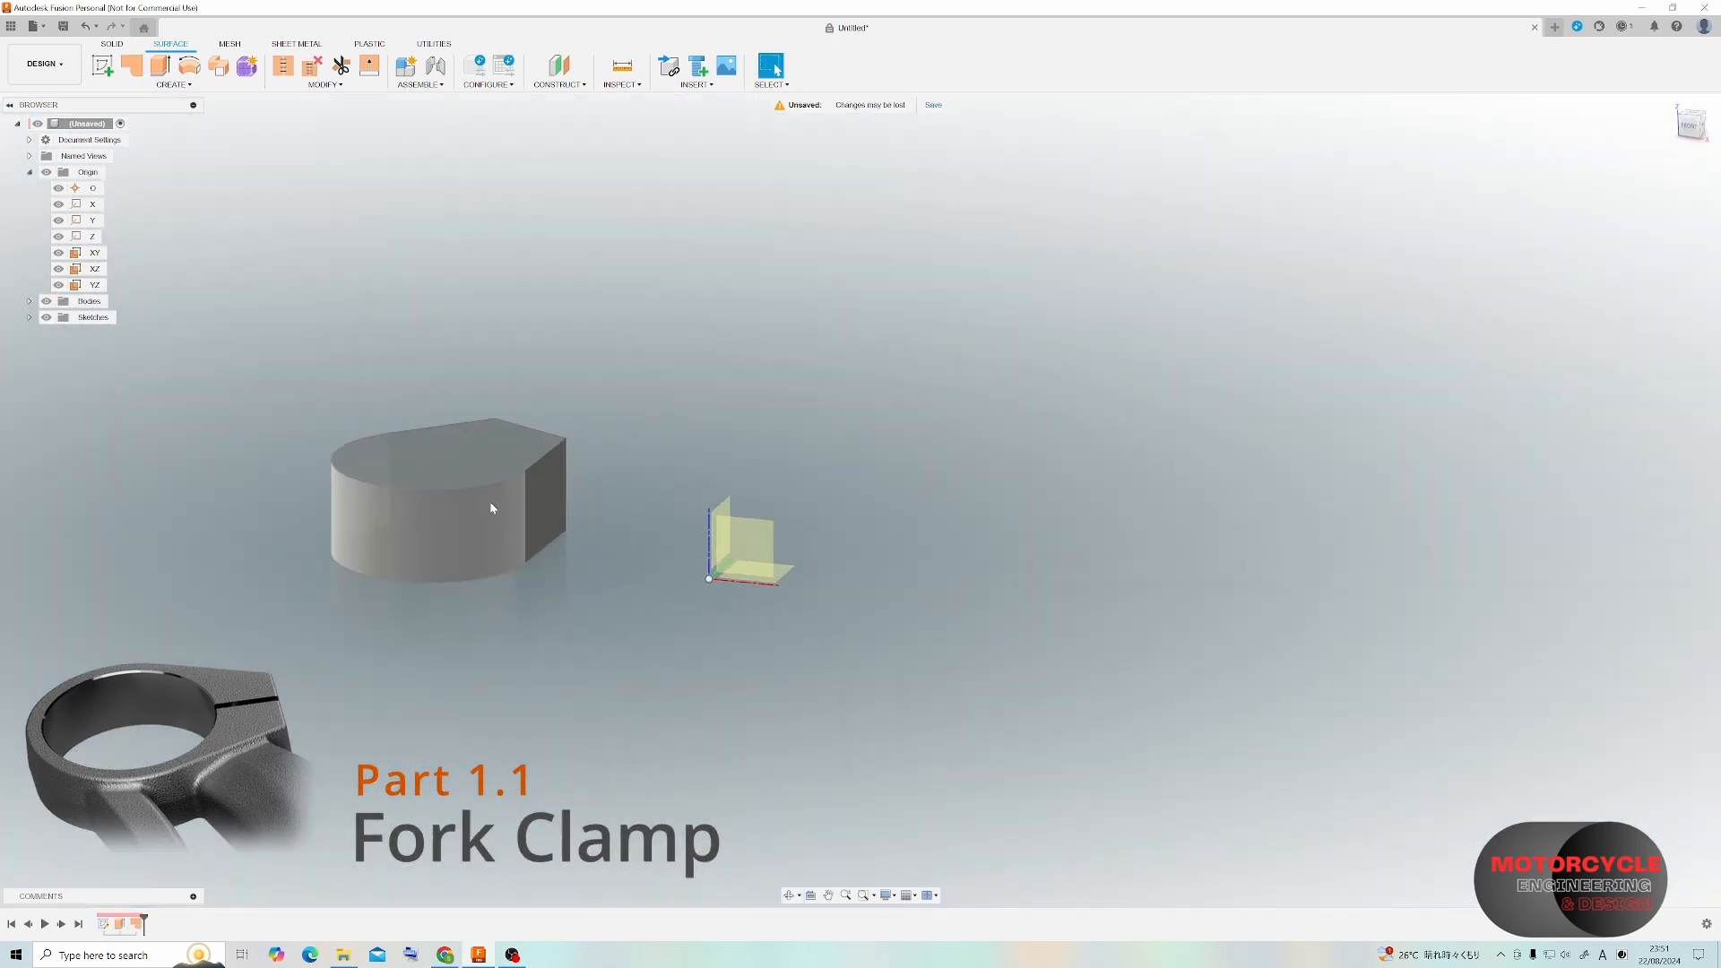
click(283, 64)
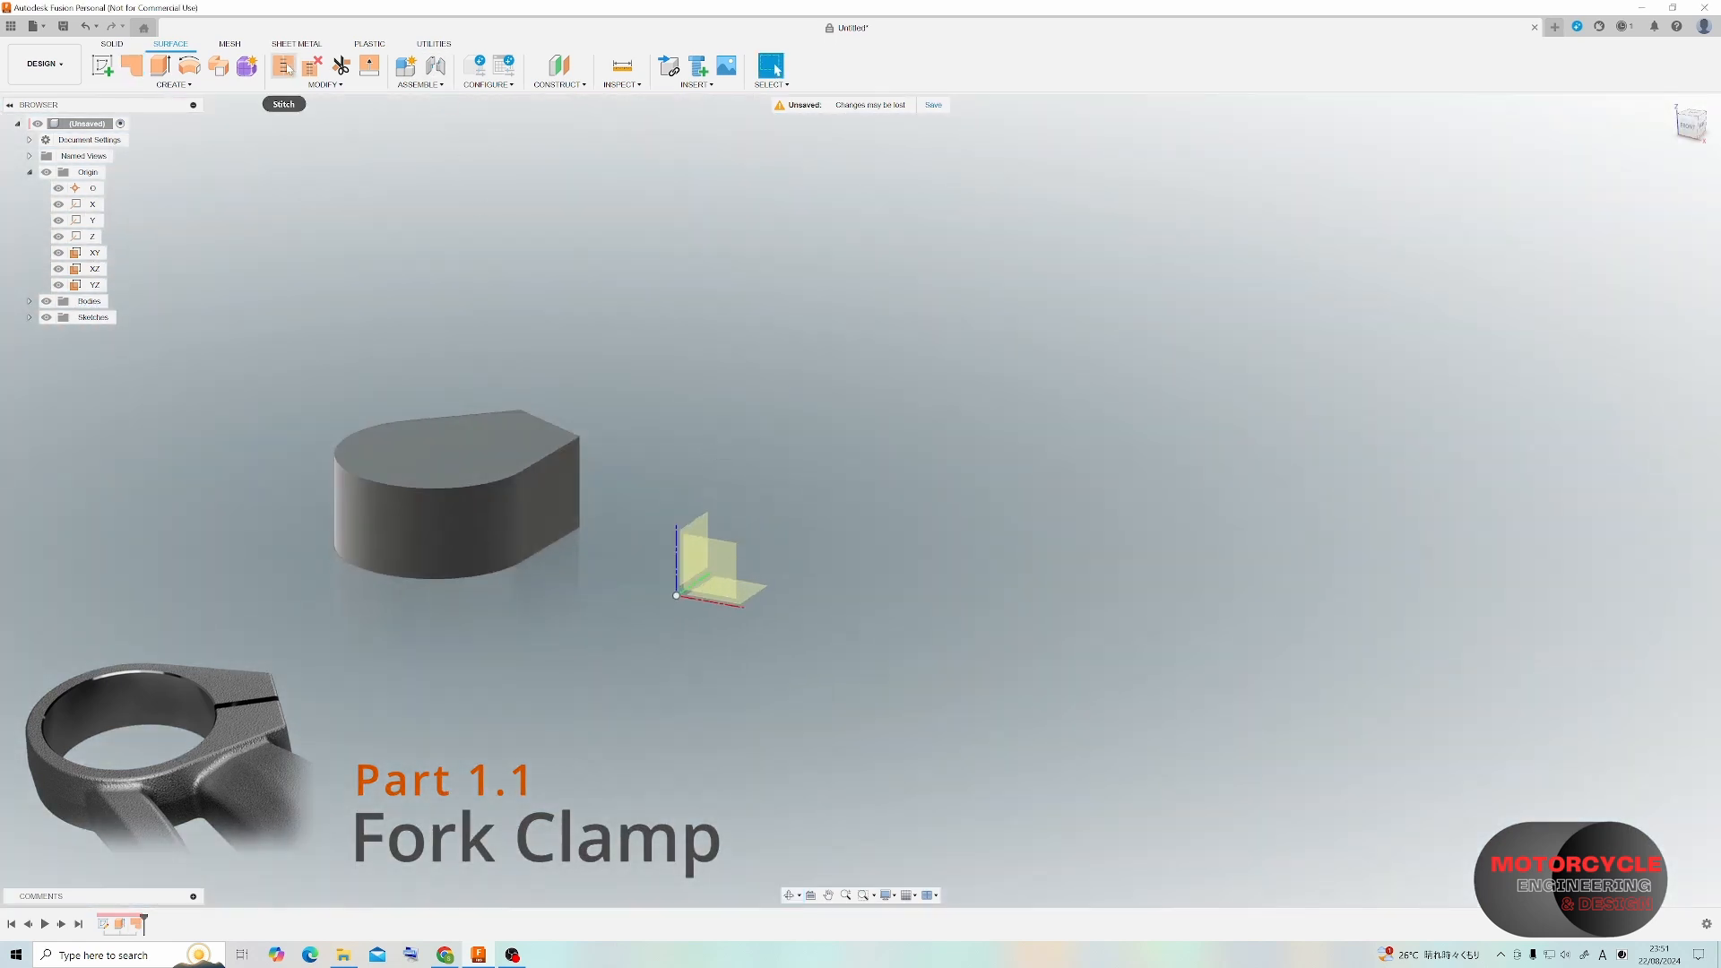
click(511, 498)
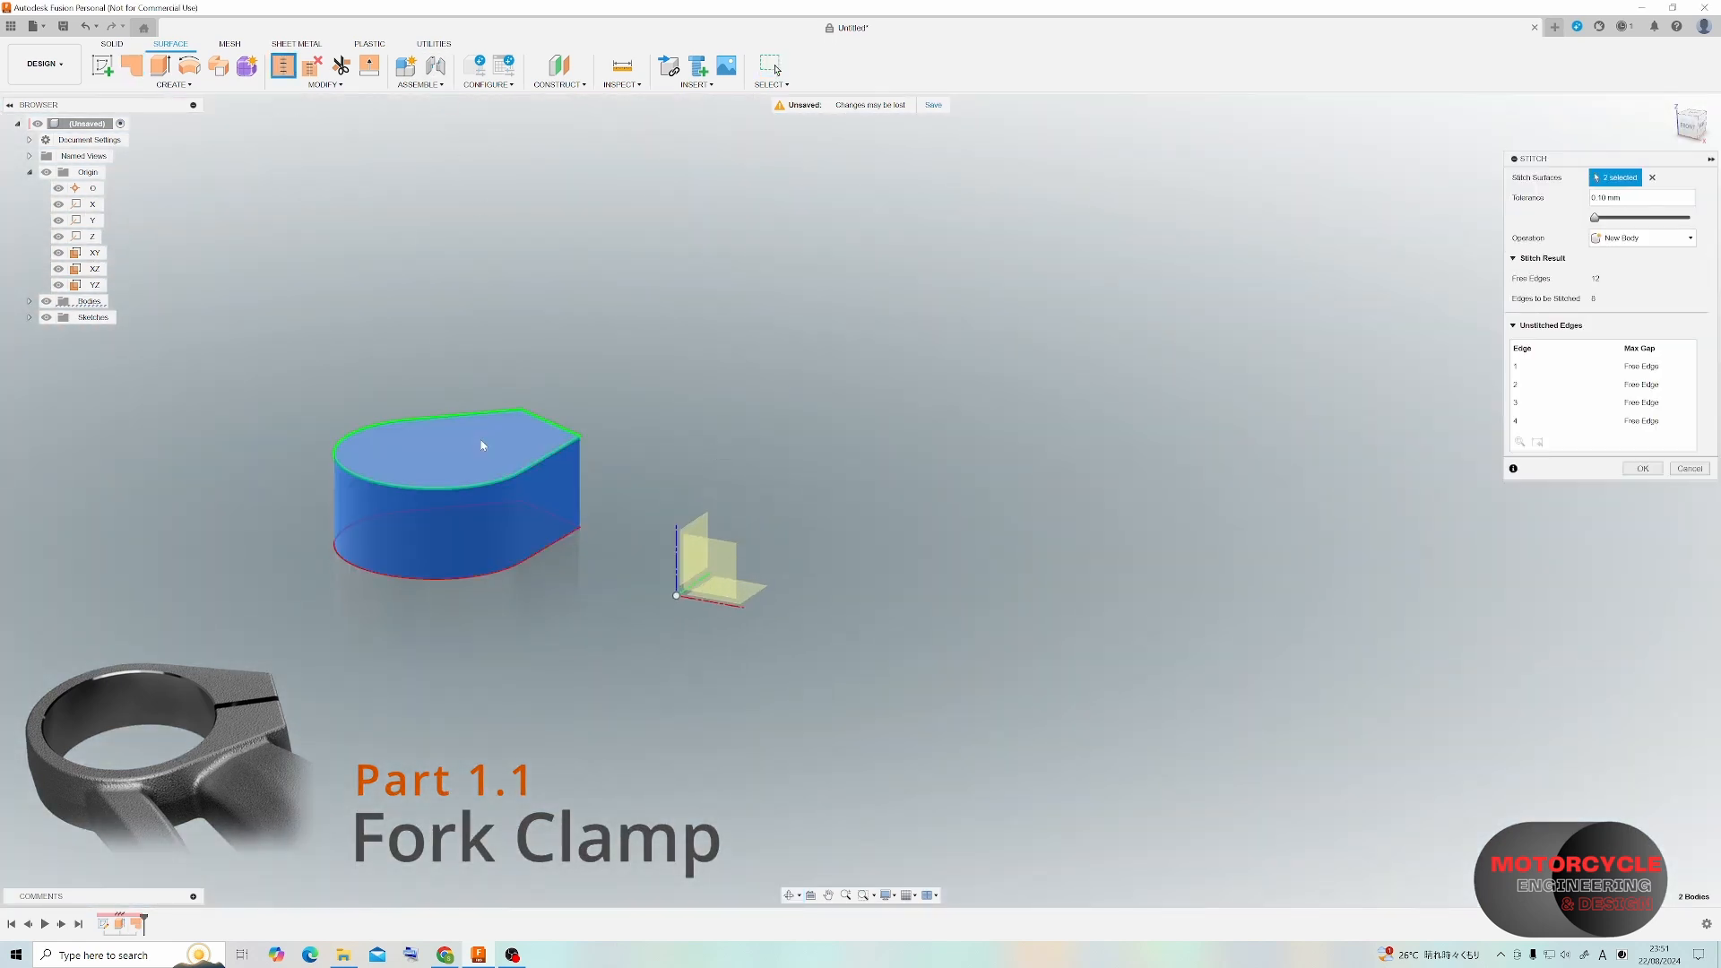
click(1643, 468)
Sketch a circle about 55 mm in diameter centred on the origin on the XY plane, and finish the sketch.
shift+middle_drag(346, 423, 576, 461)
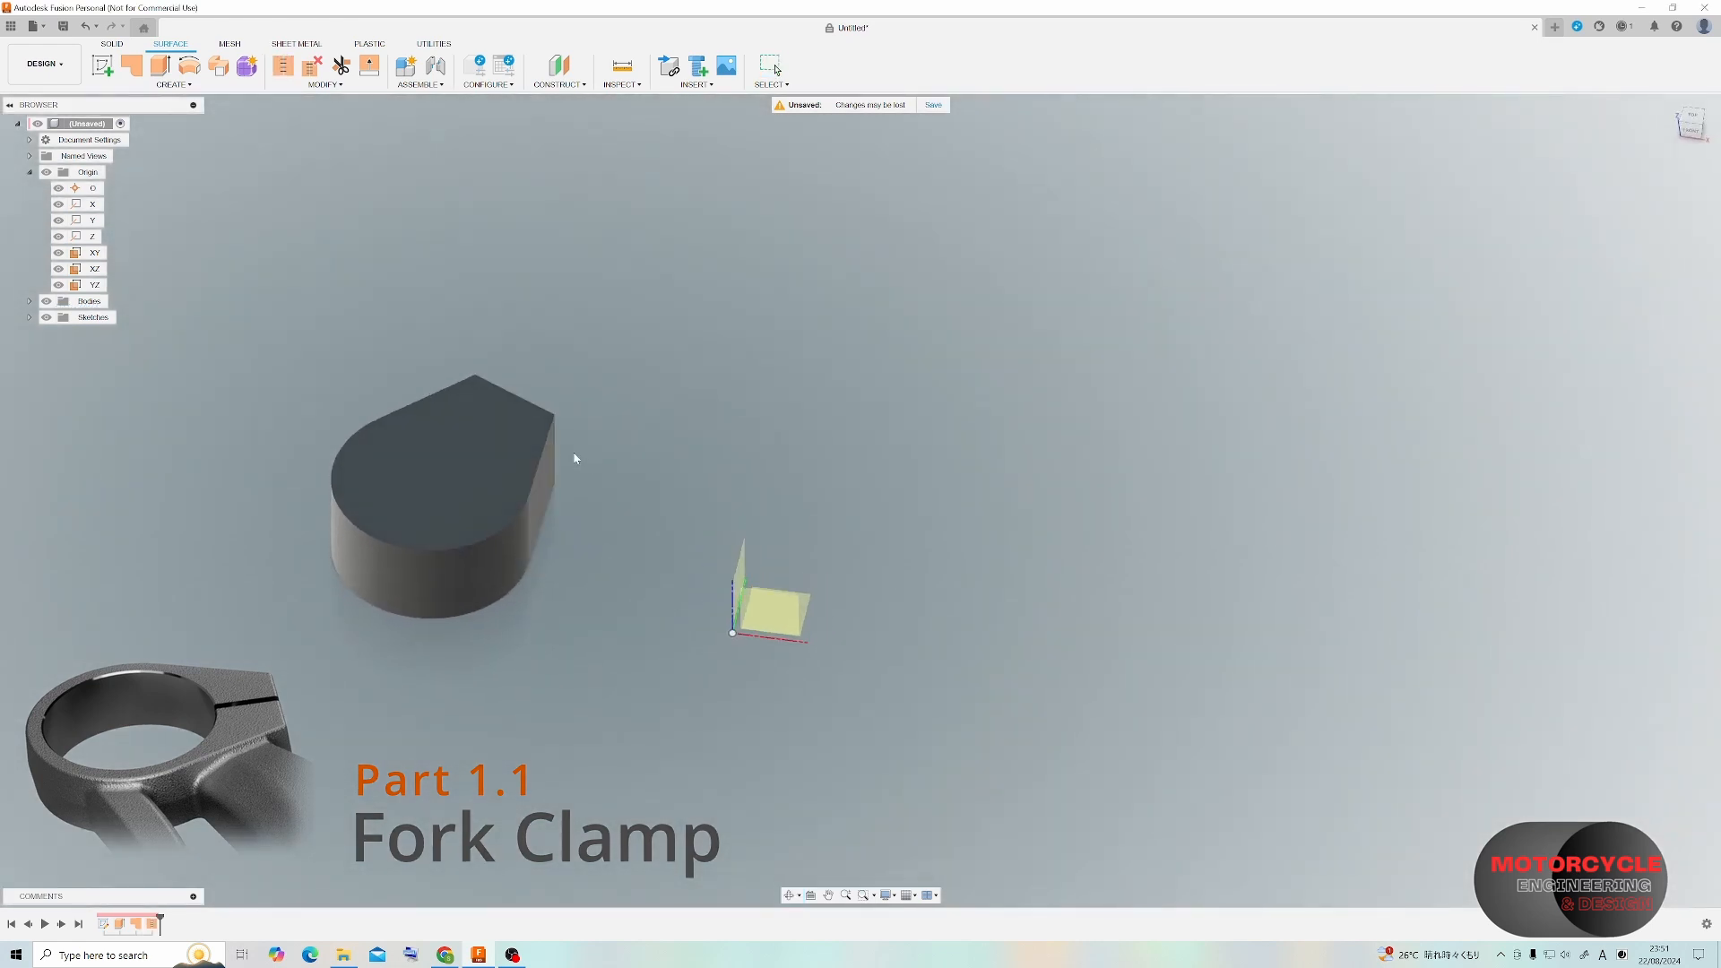
click(102, 65)
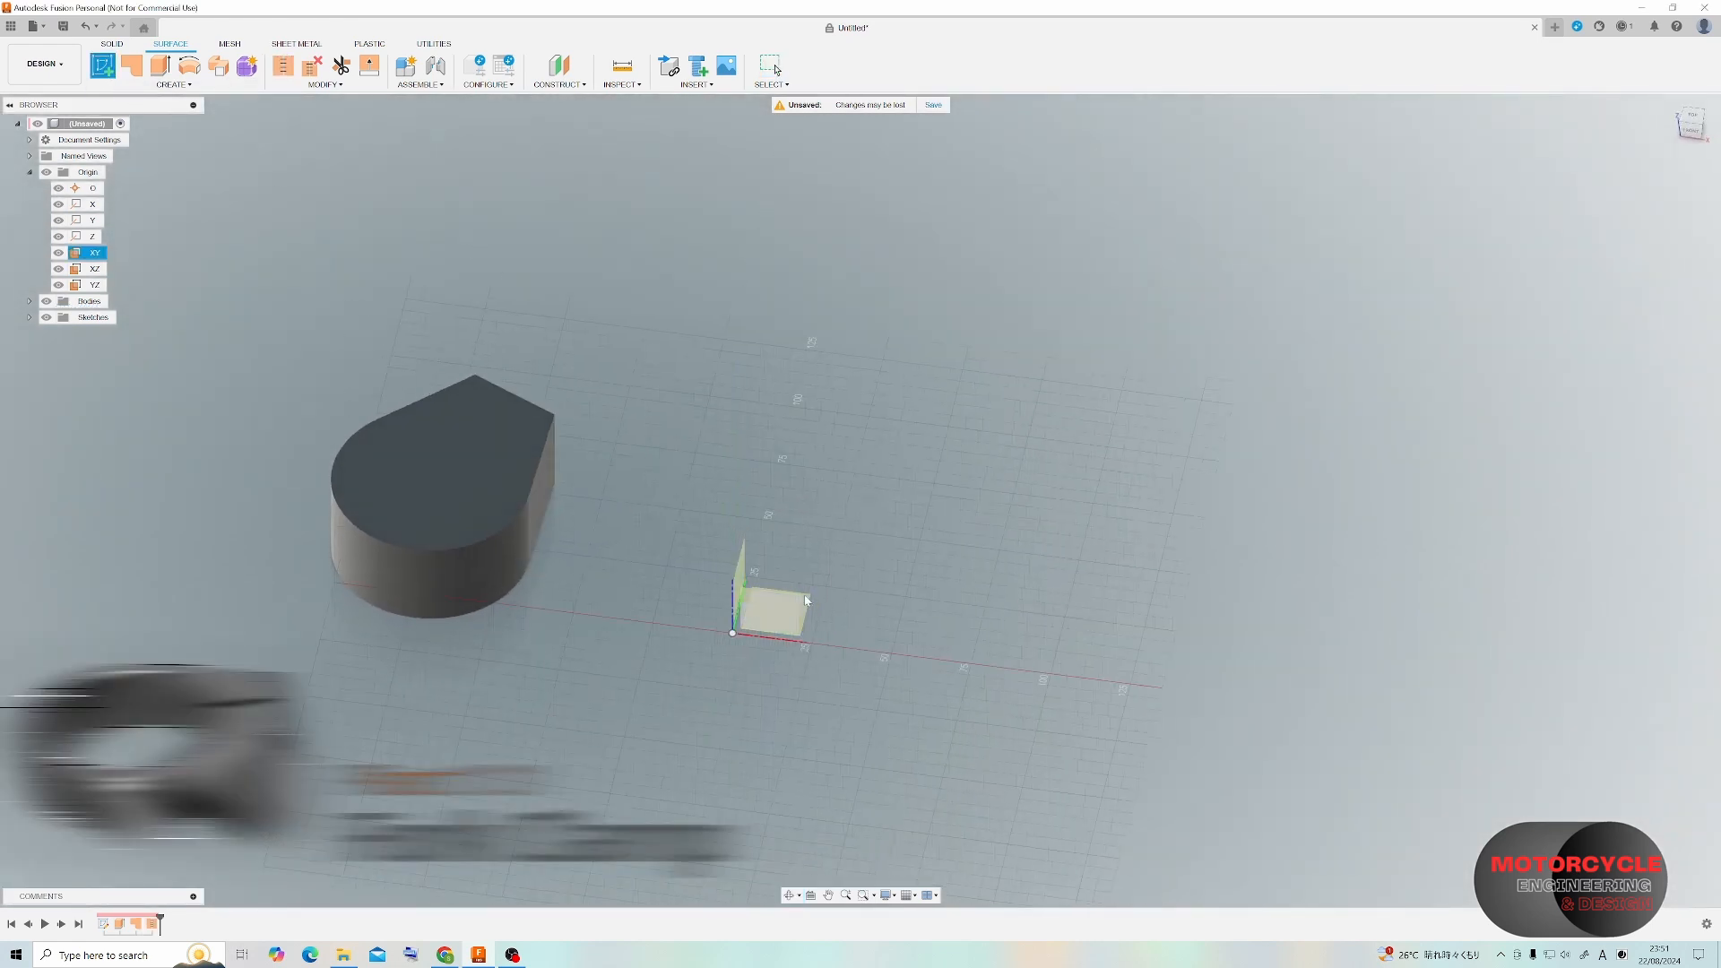
click(777, 611)
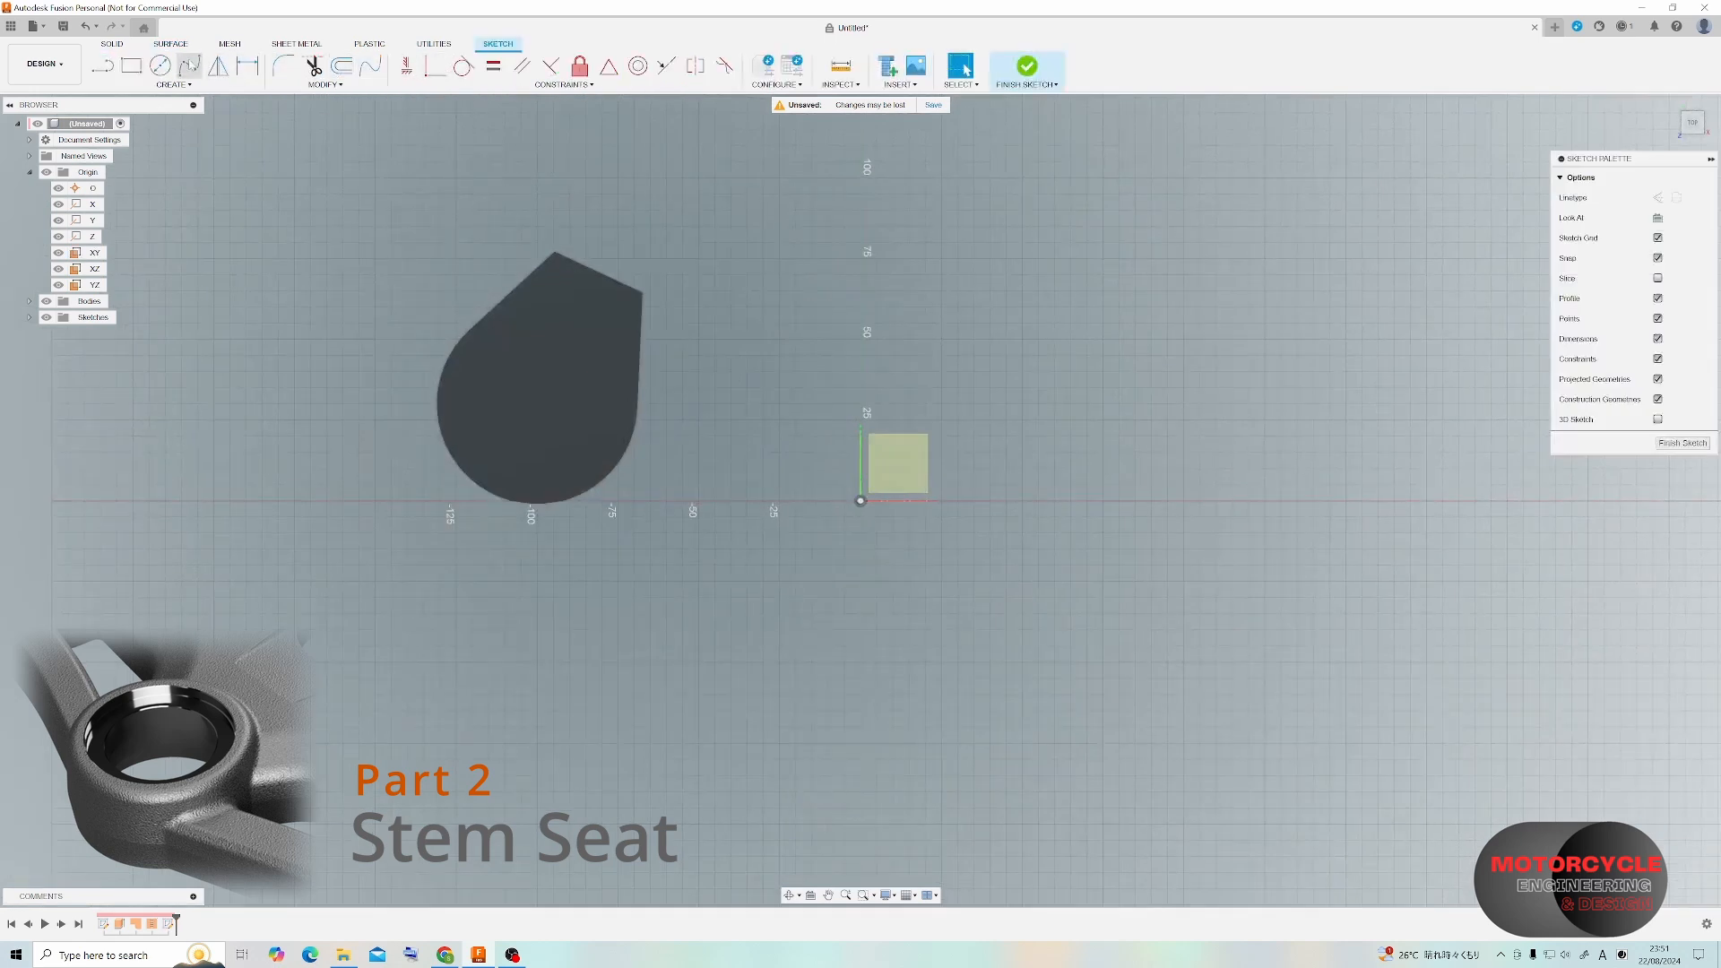
click(161, 66)
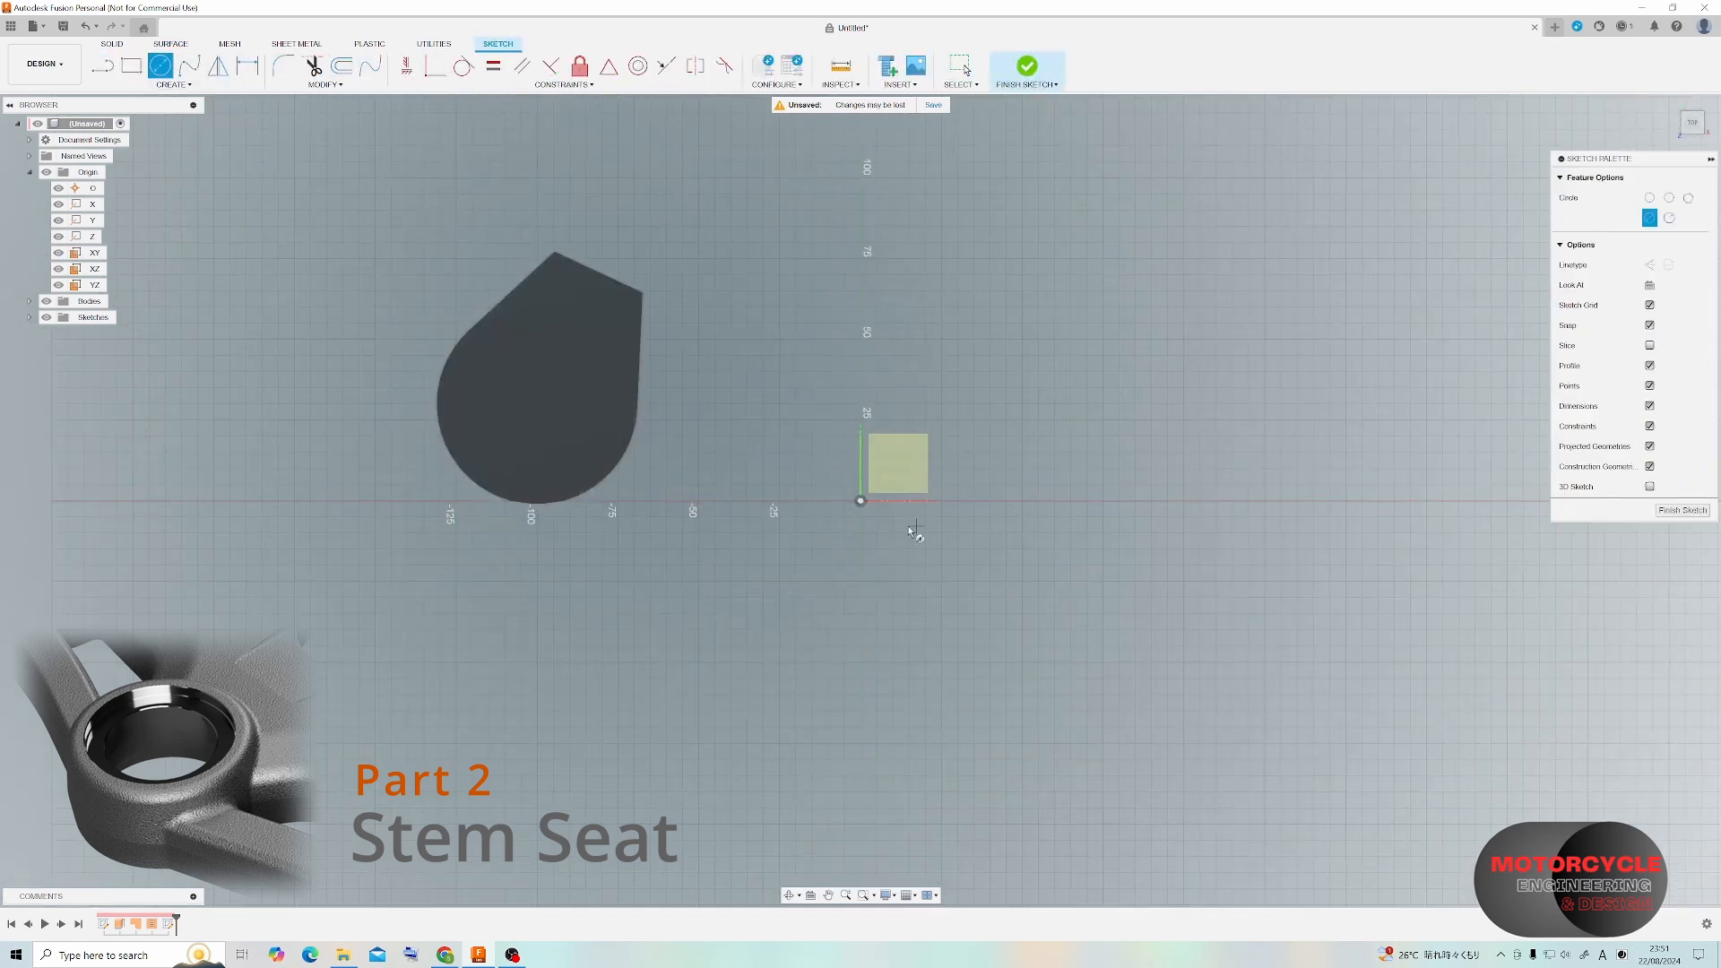
click(861, 502)
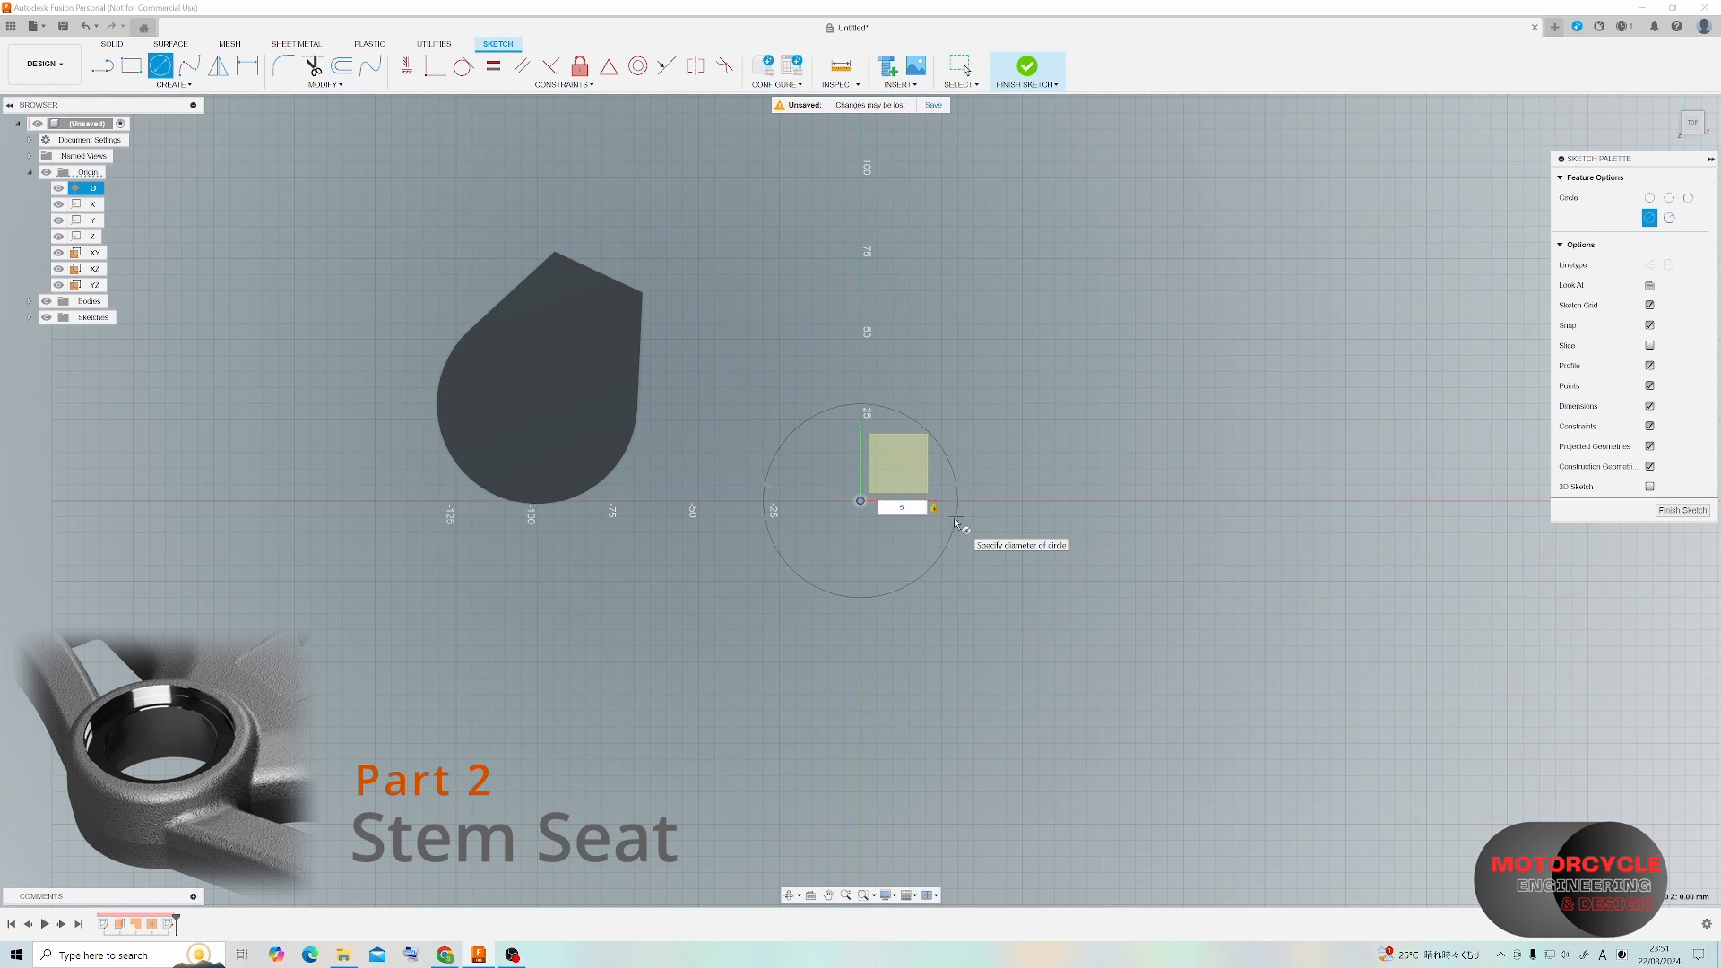
key(Return)
key(Escape)
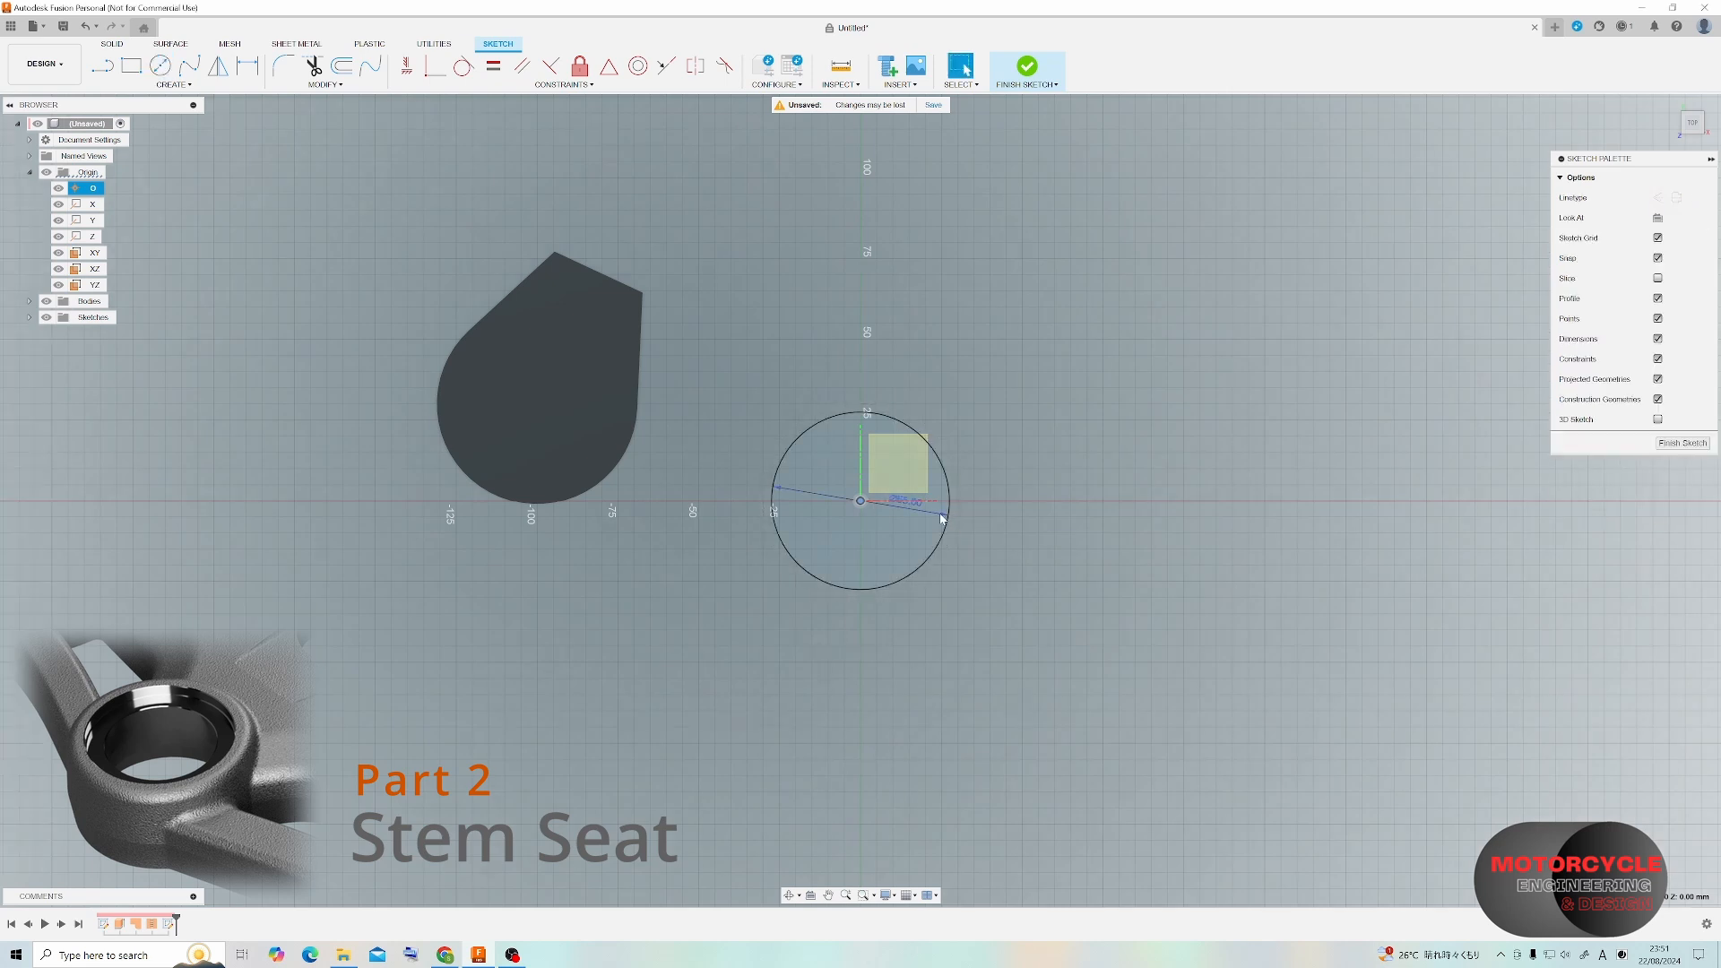
shift+middle_drag(939, 513, 960, 493)
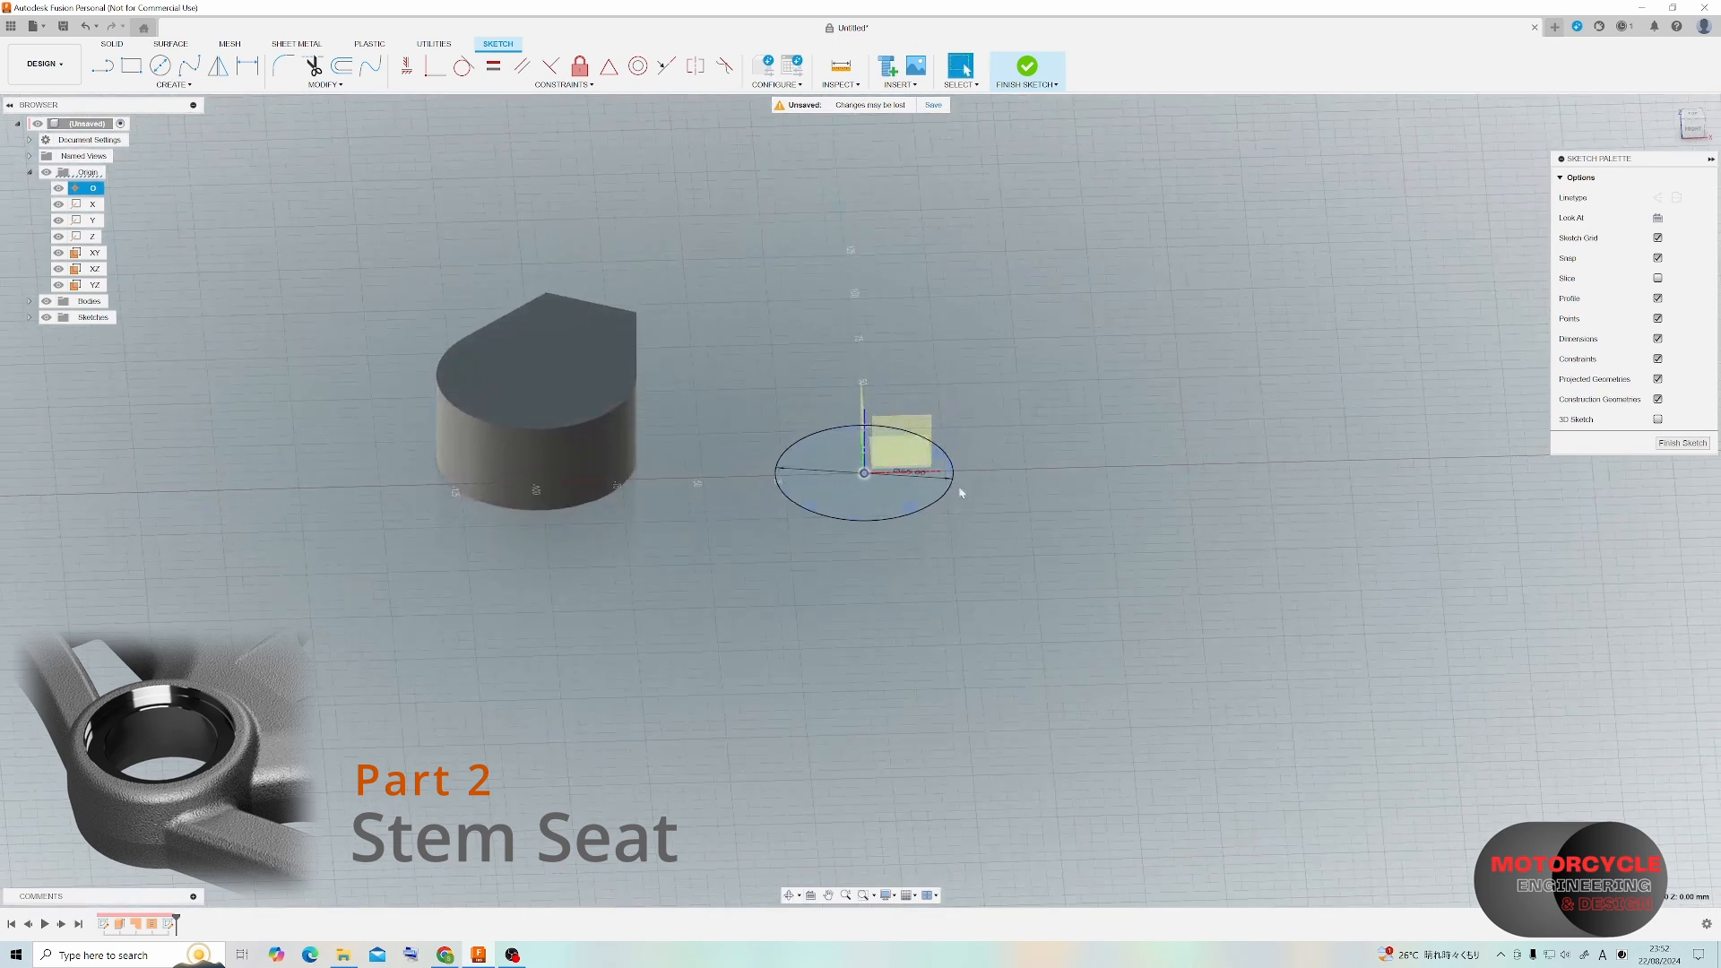
scroll(889, 456, up, 3)
click(1682, 443)
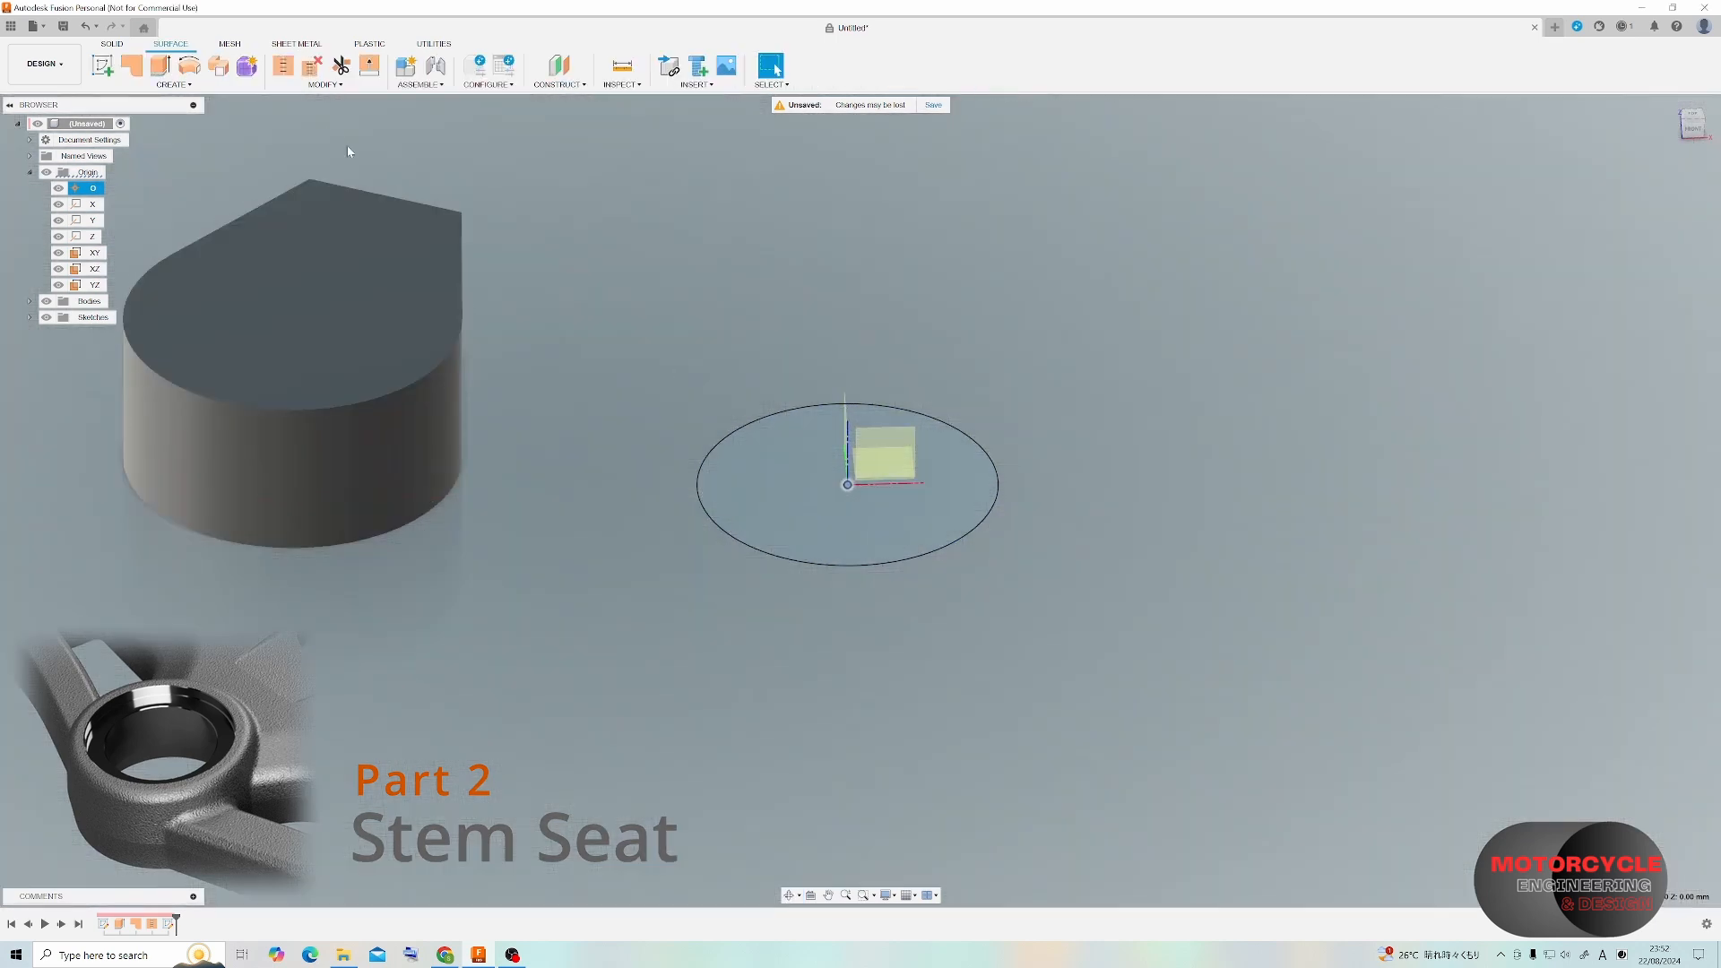
Extrude the origin circle as a two-sided surface body, 25 mm above the sketch plane and a shorter distance below.
click(160, 65)
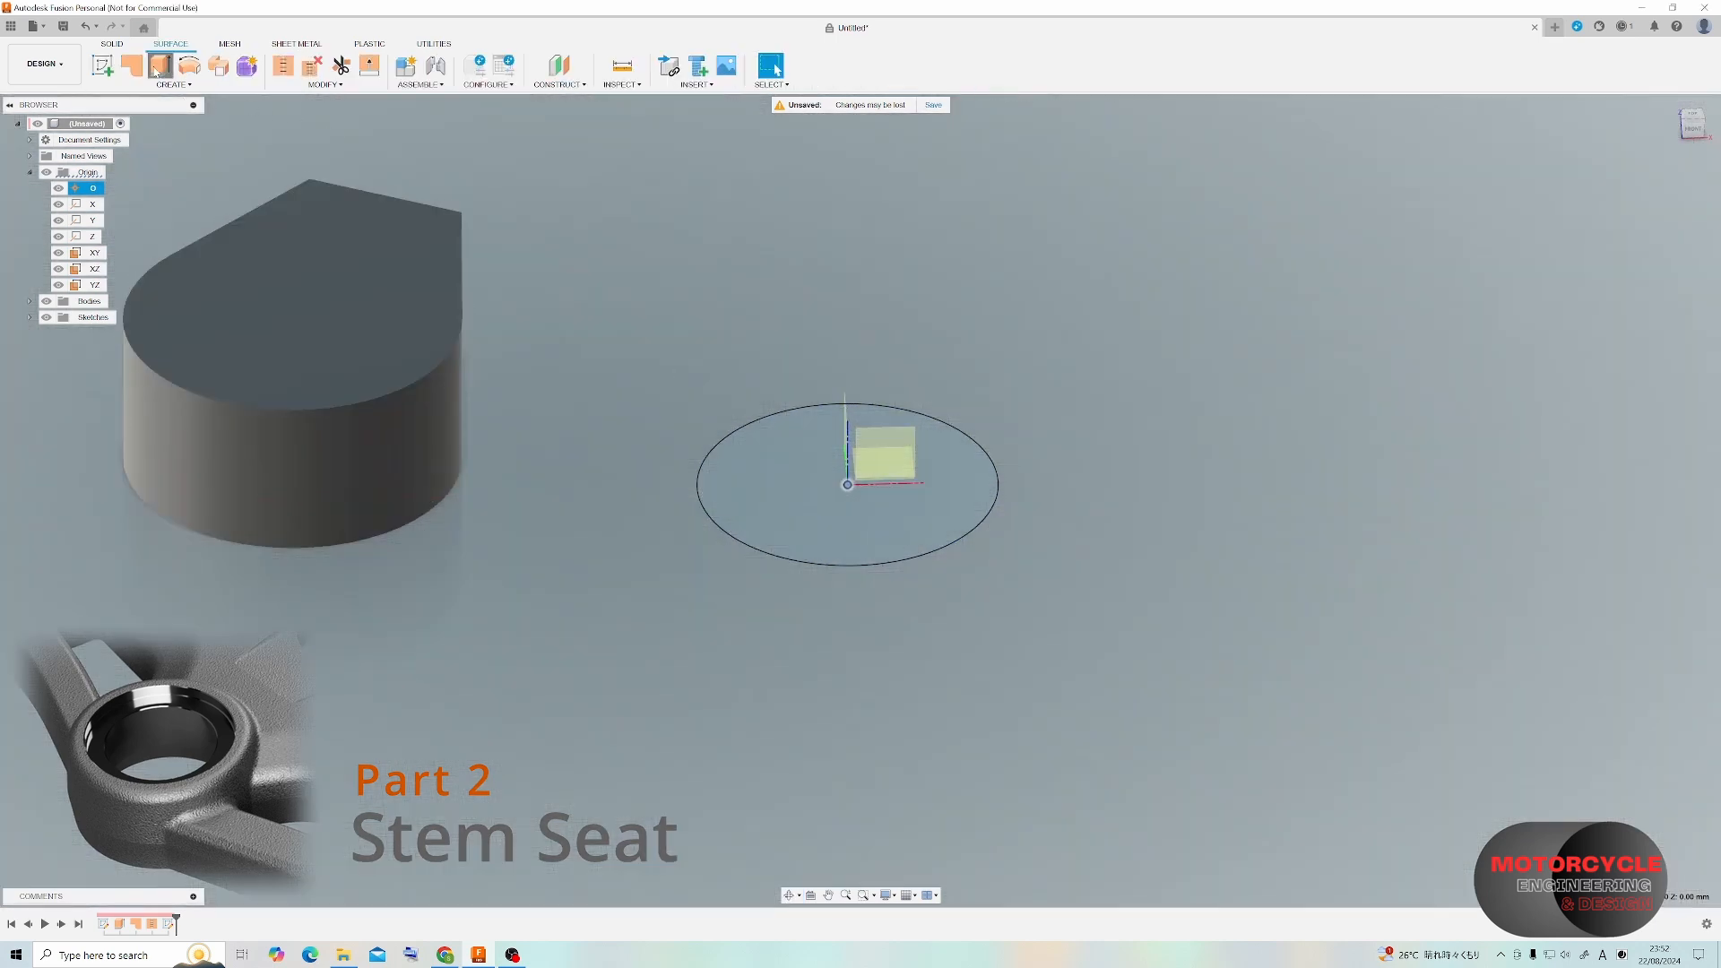
click(731, 543)
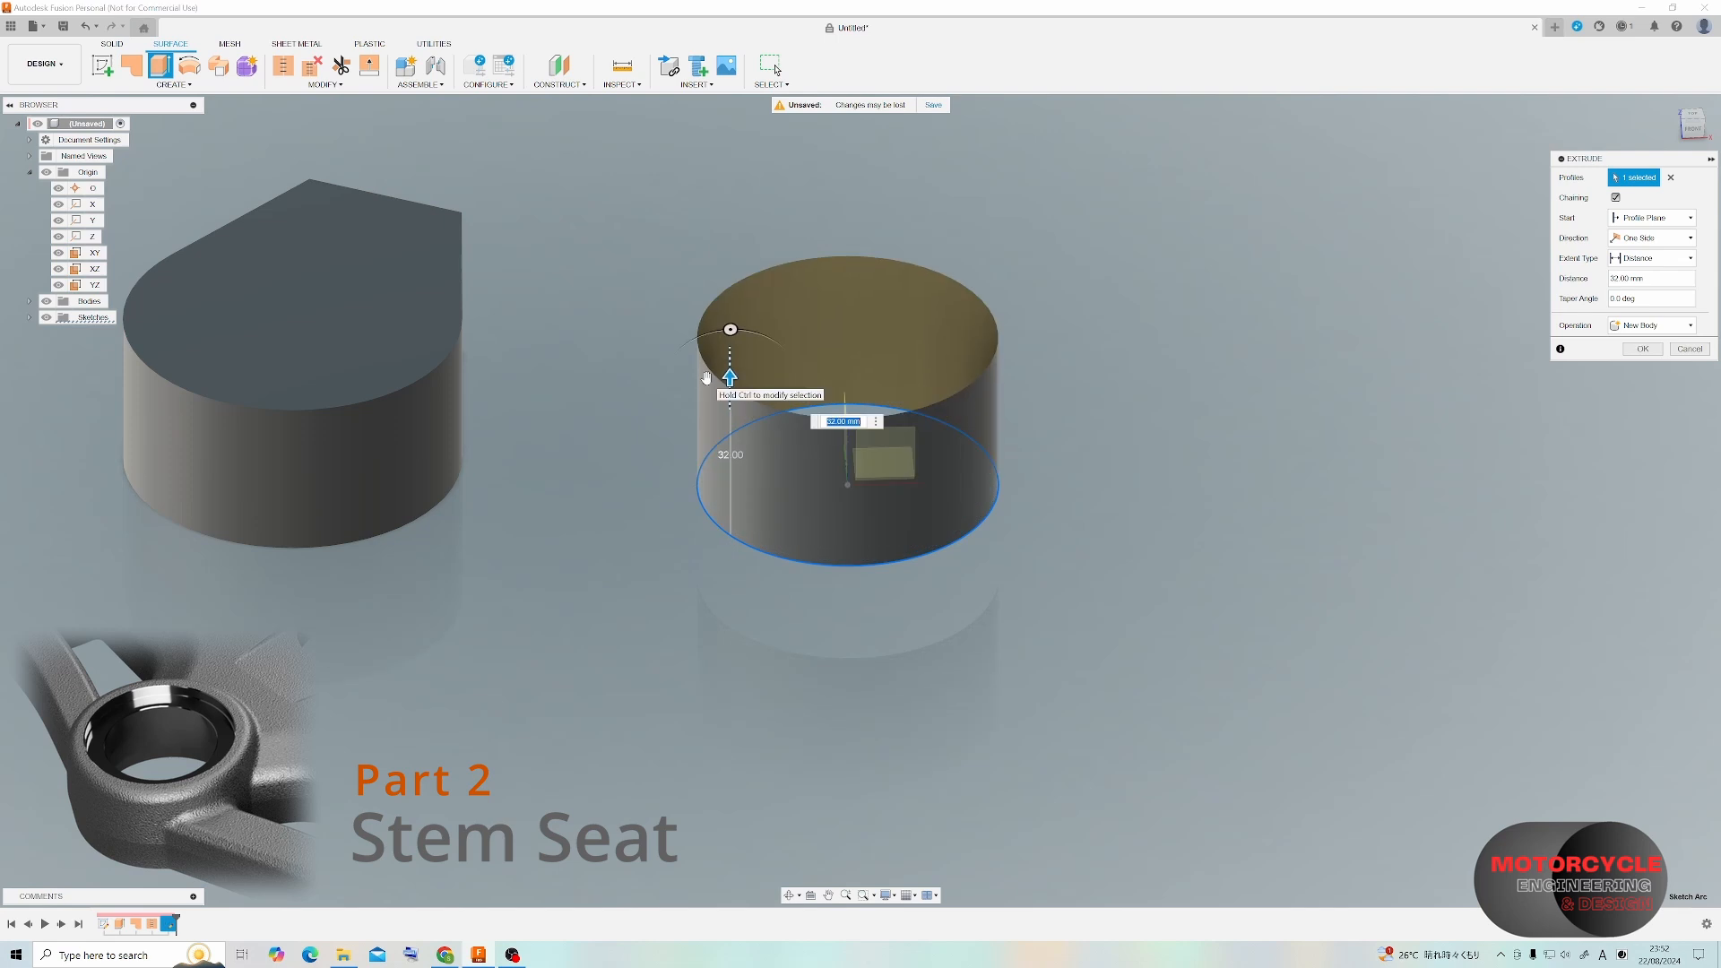
shift+middle_drag(558, 368, 421, 316)
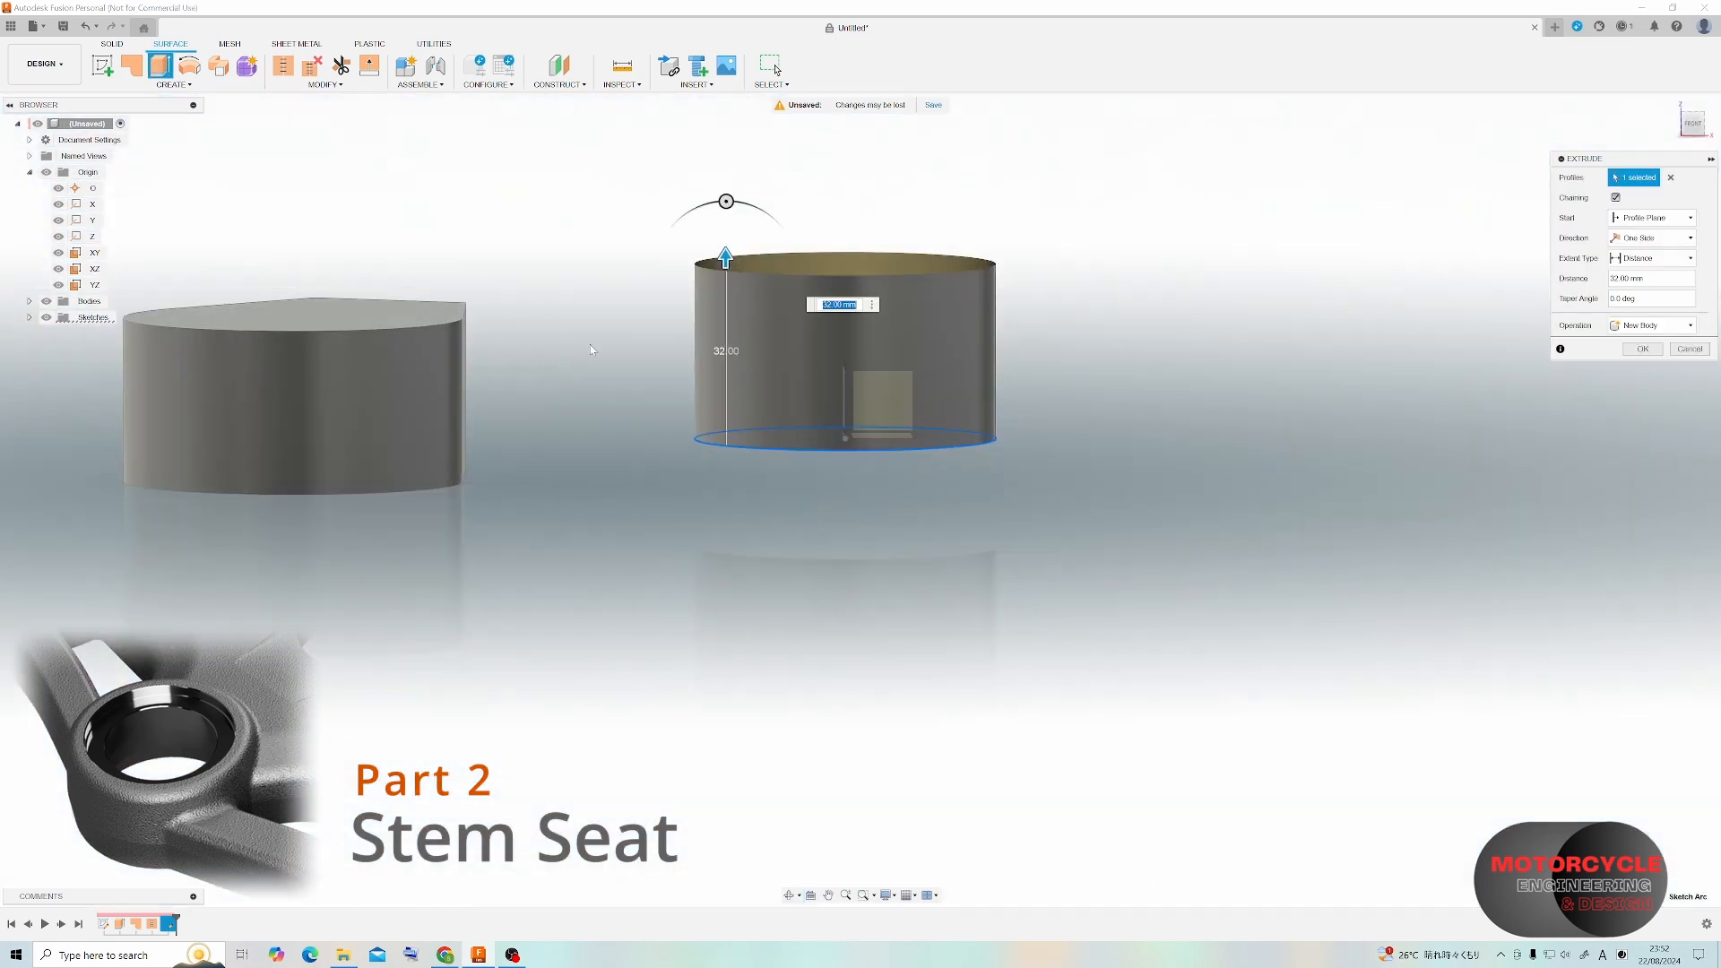
text(25)
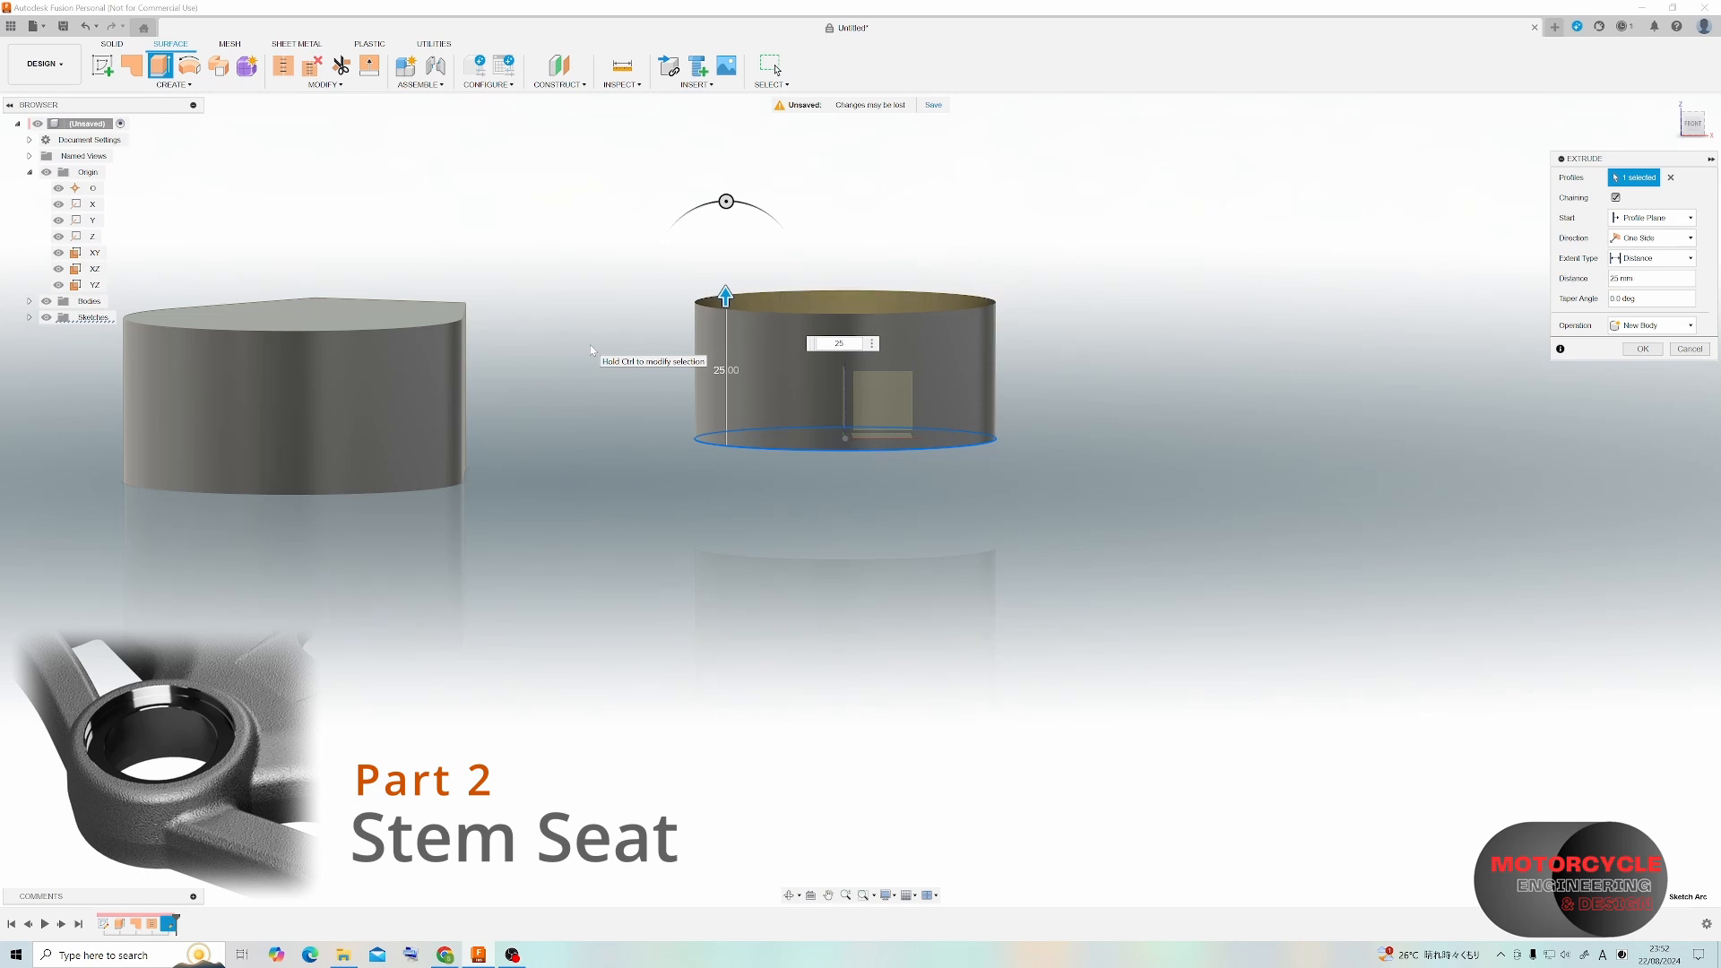
click(1646, 239)
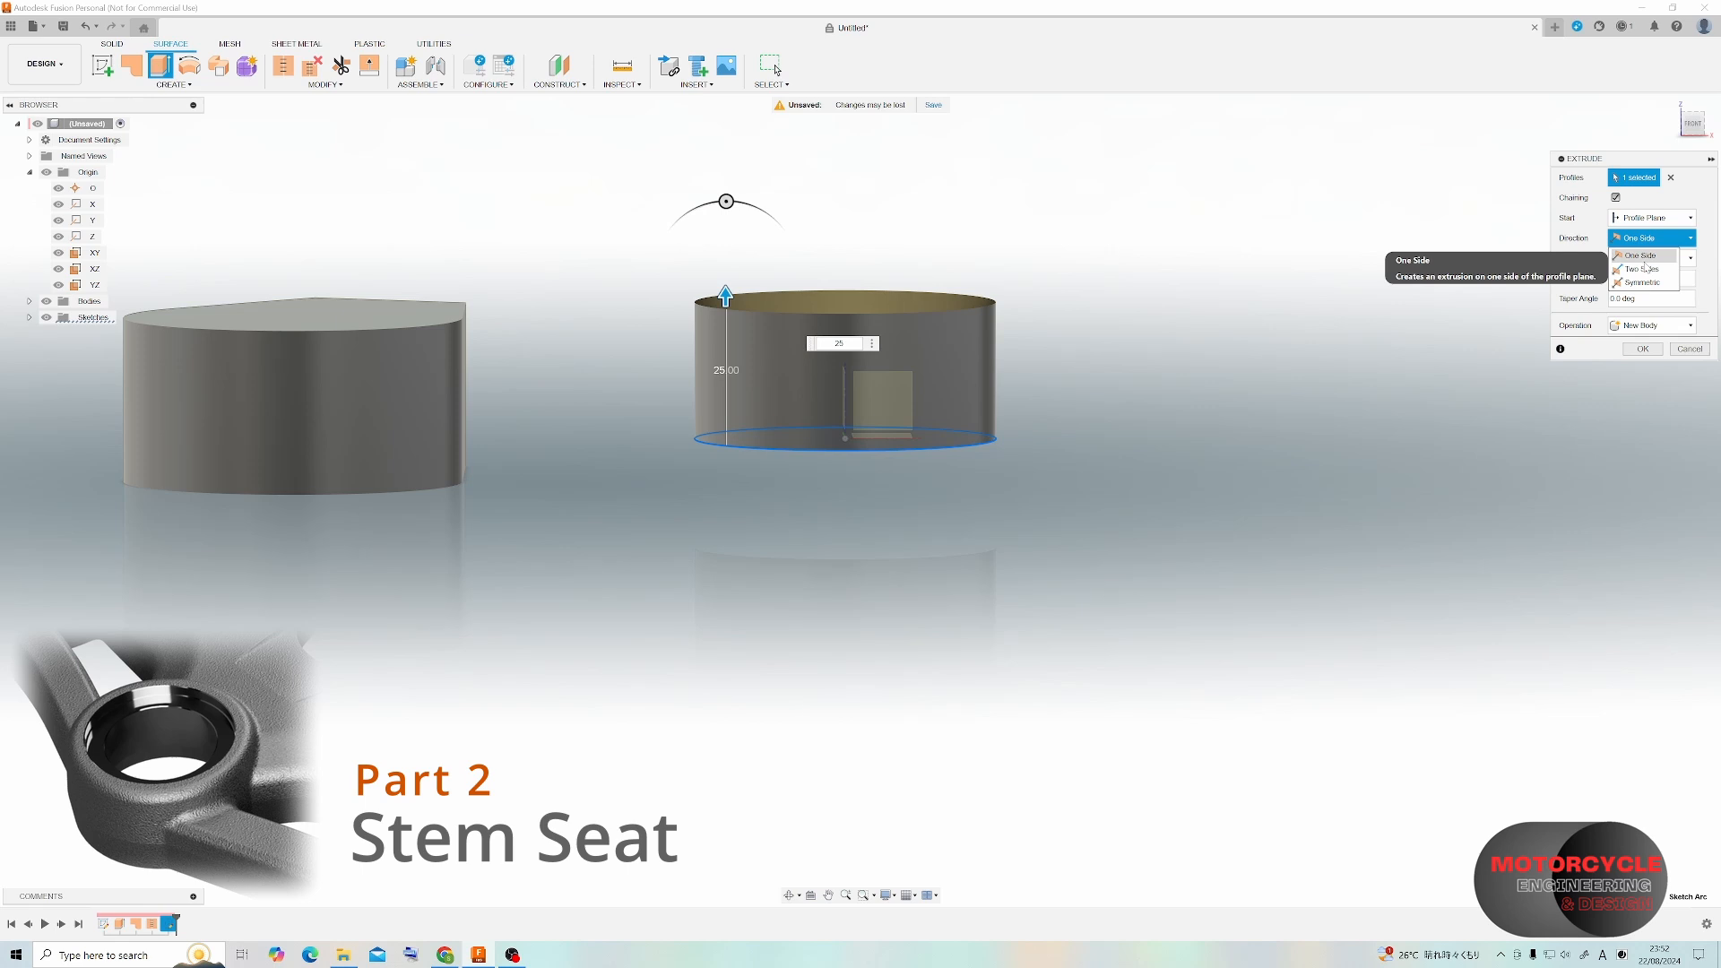
click(1644, 268)
click(1638, 386)
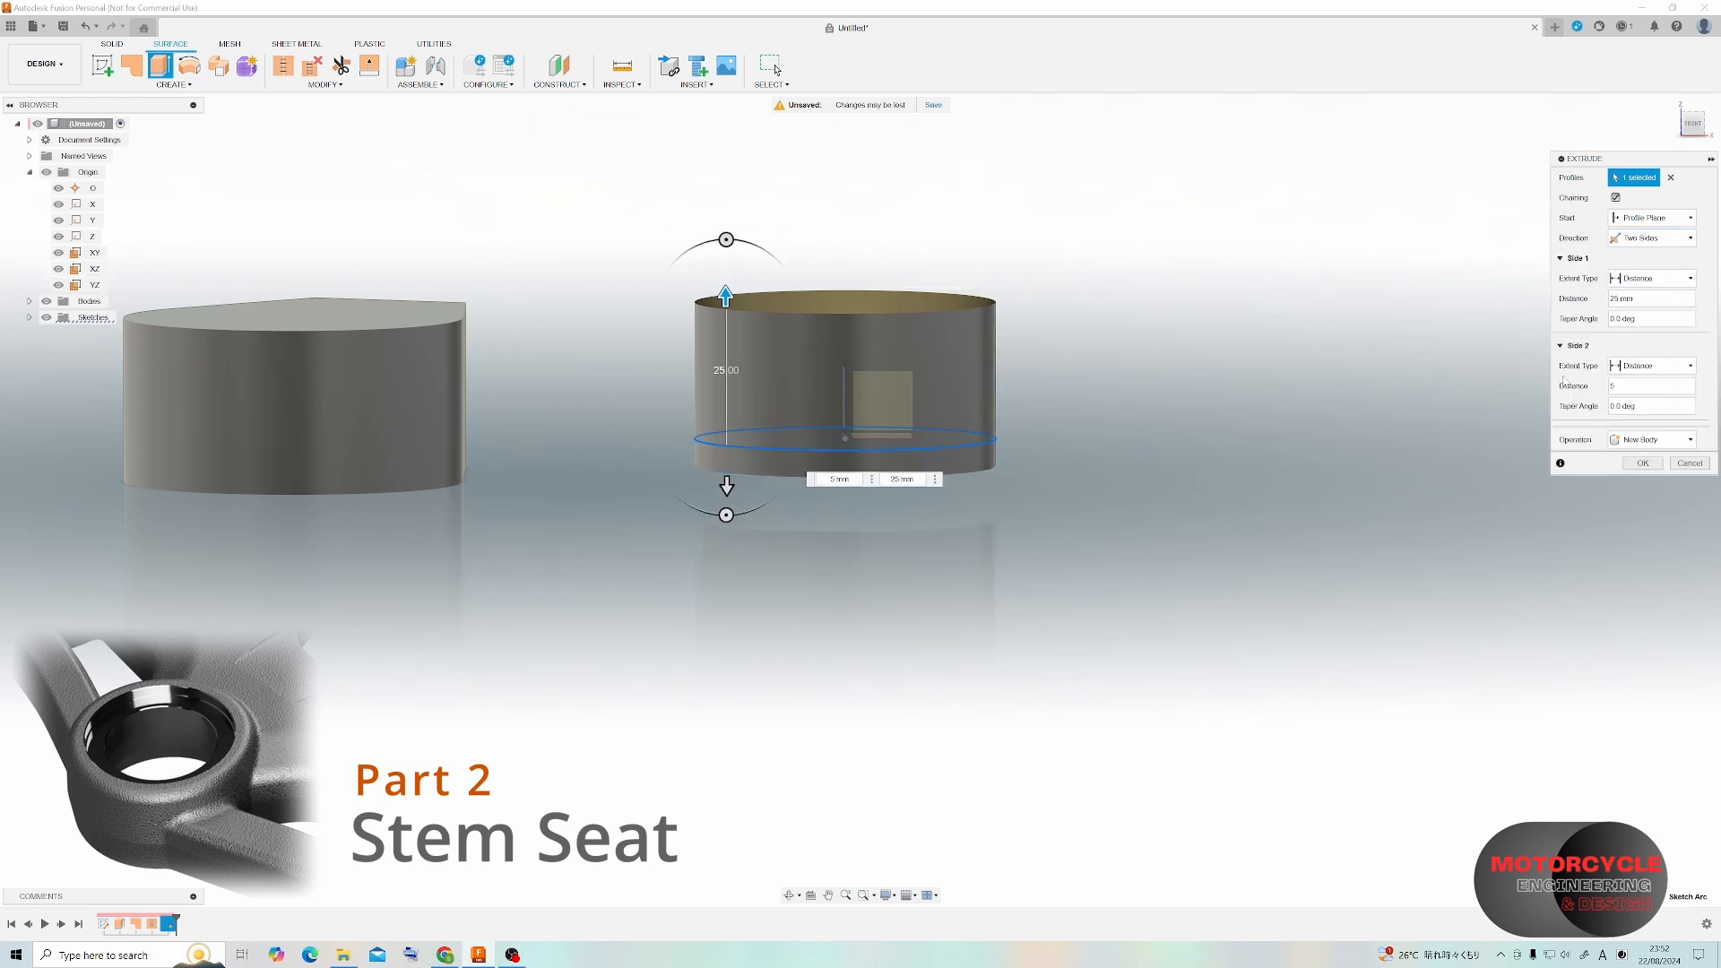
mouse_move(657, 415)
shift+middle_down()
mouse_move(668, 403)
mouse_move(673, 418)
shift+middle_up()
drag(752, 468, 772, 496)
click(1642, 464)
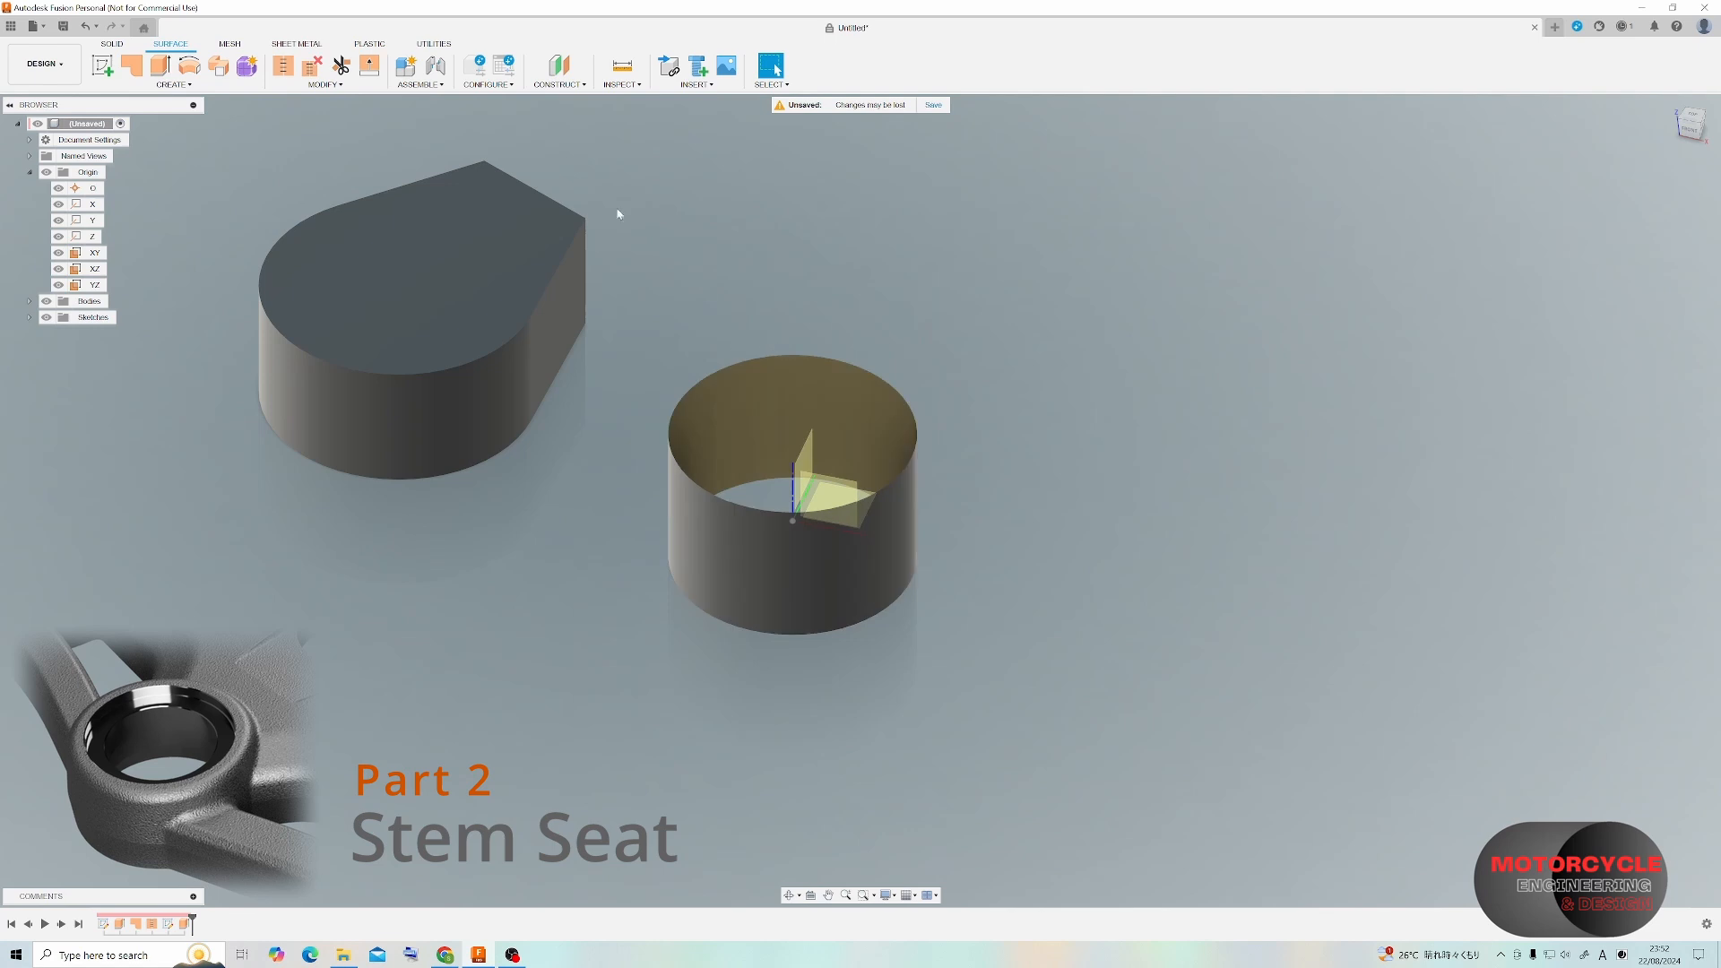
Patch the open top edge of the stem seat cylinder as a new body.
click(139, 69)
click(774, 355)
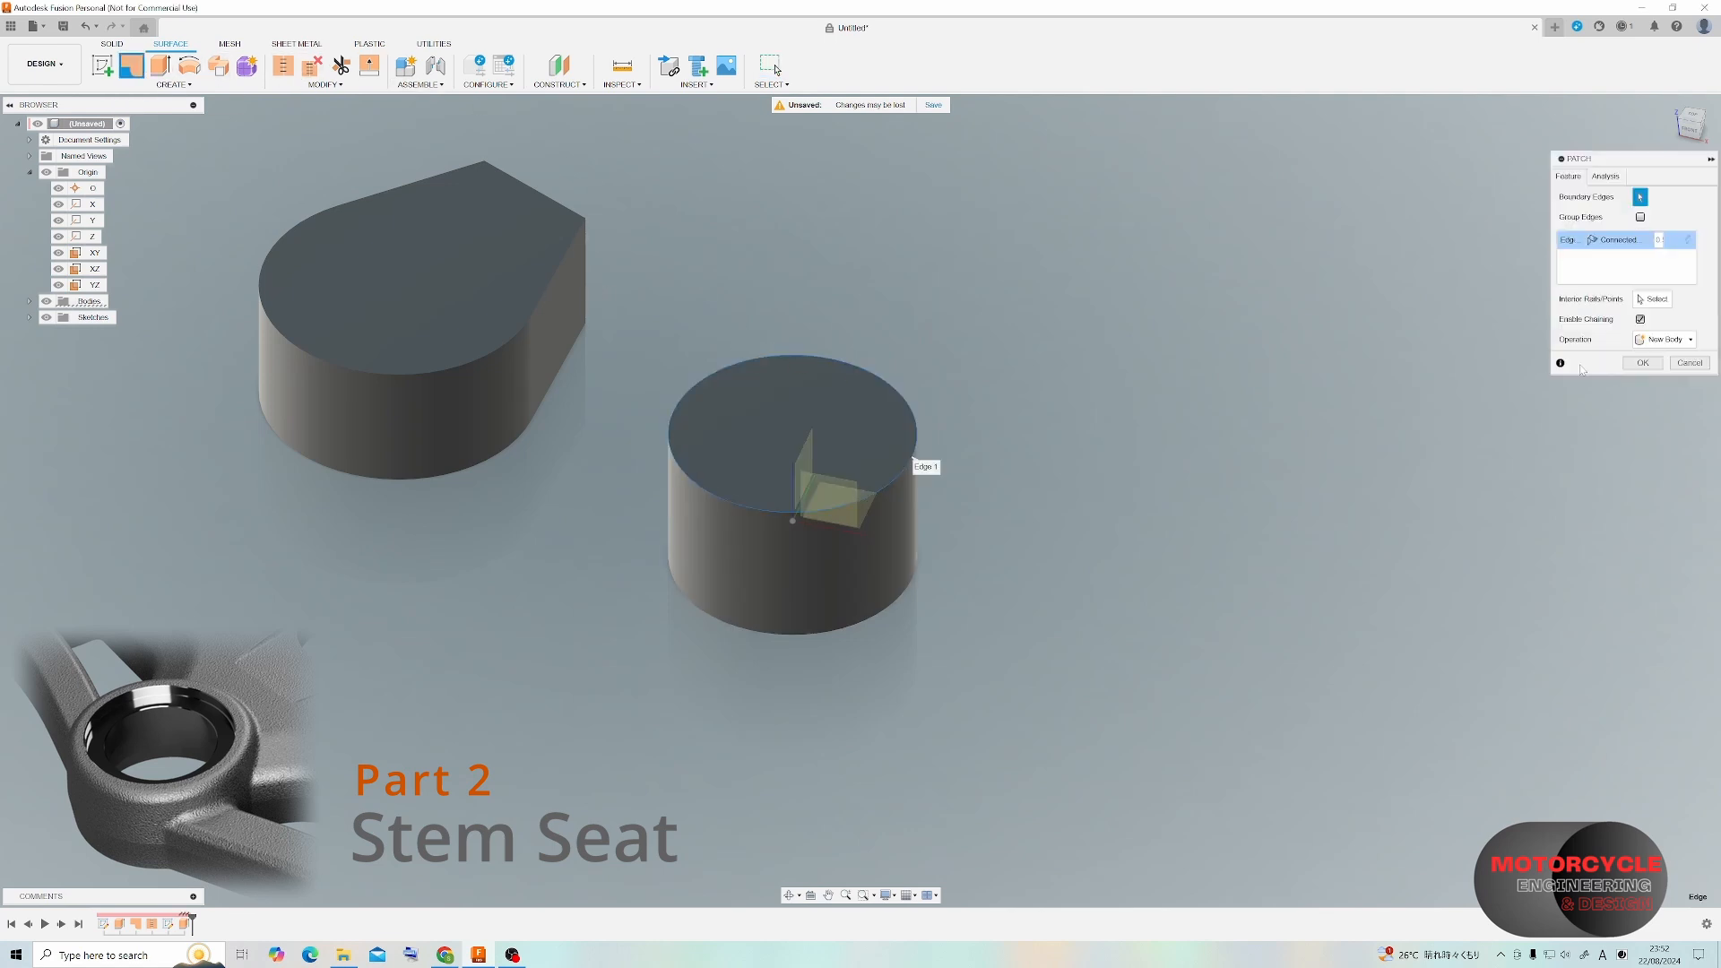
click(1648, 359)
Stitch the stem seat's top patch and cylindrical wall into one surface body.
click(283, 65)
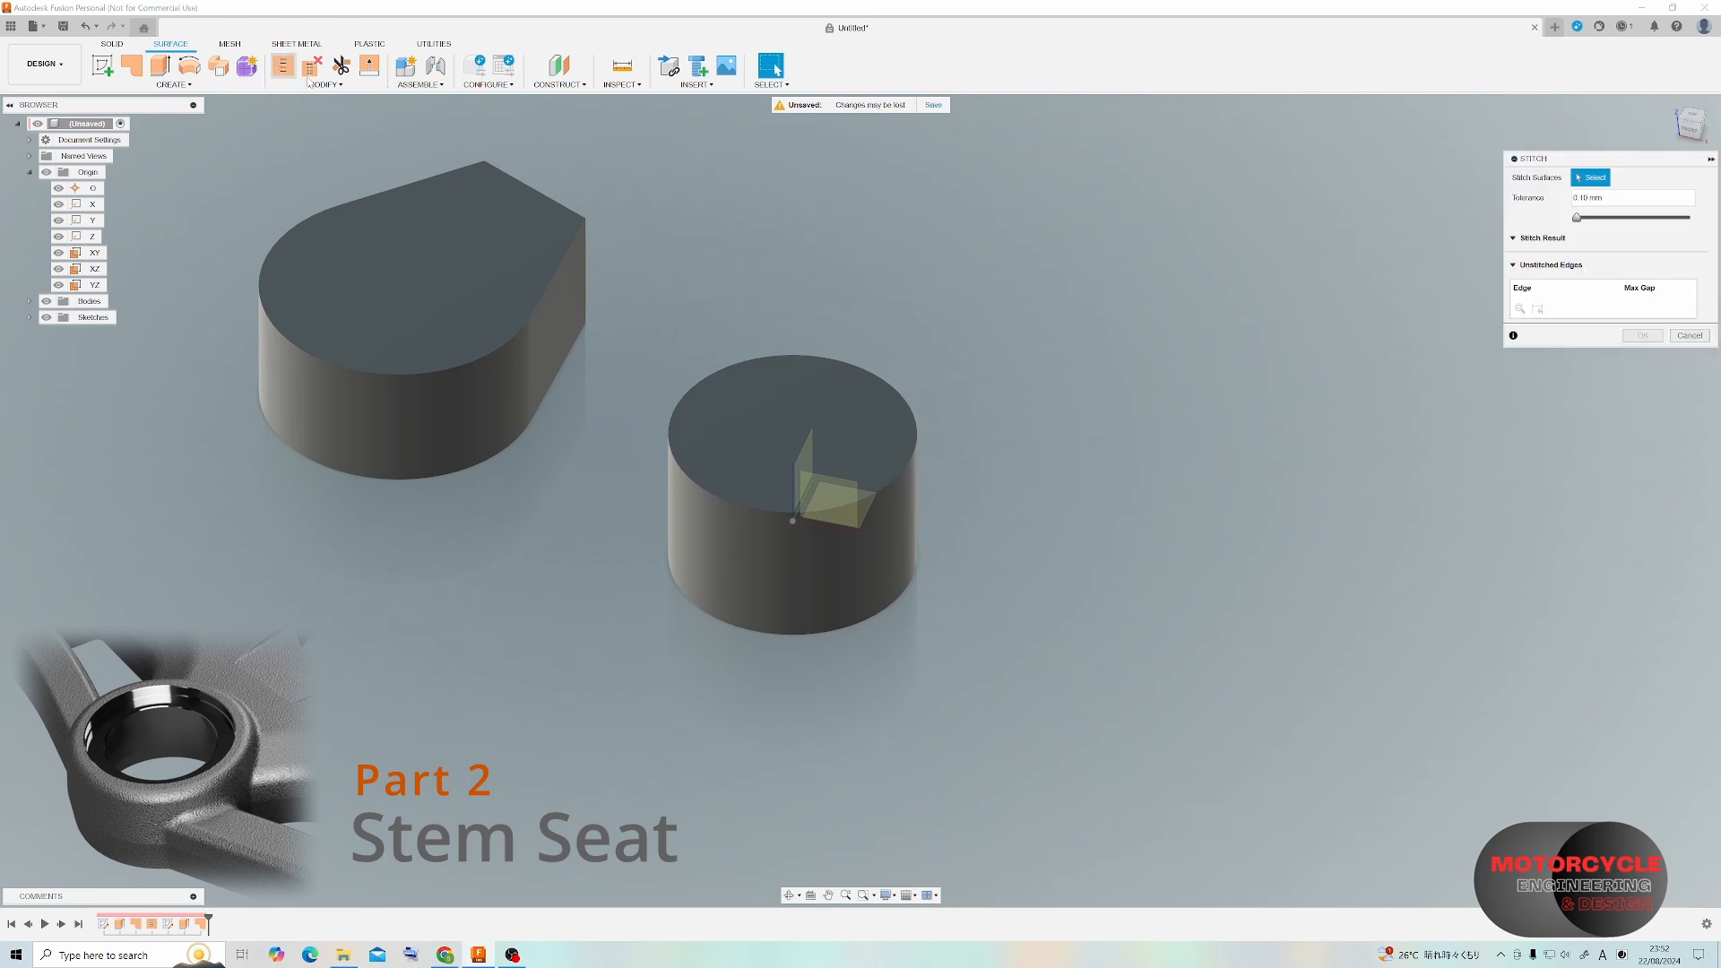
click(807, 388)
click(730, 534)
click(1640, 413)
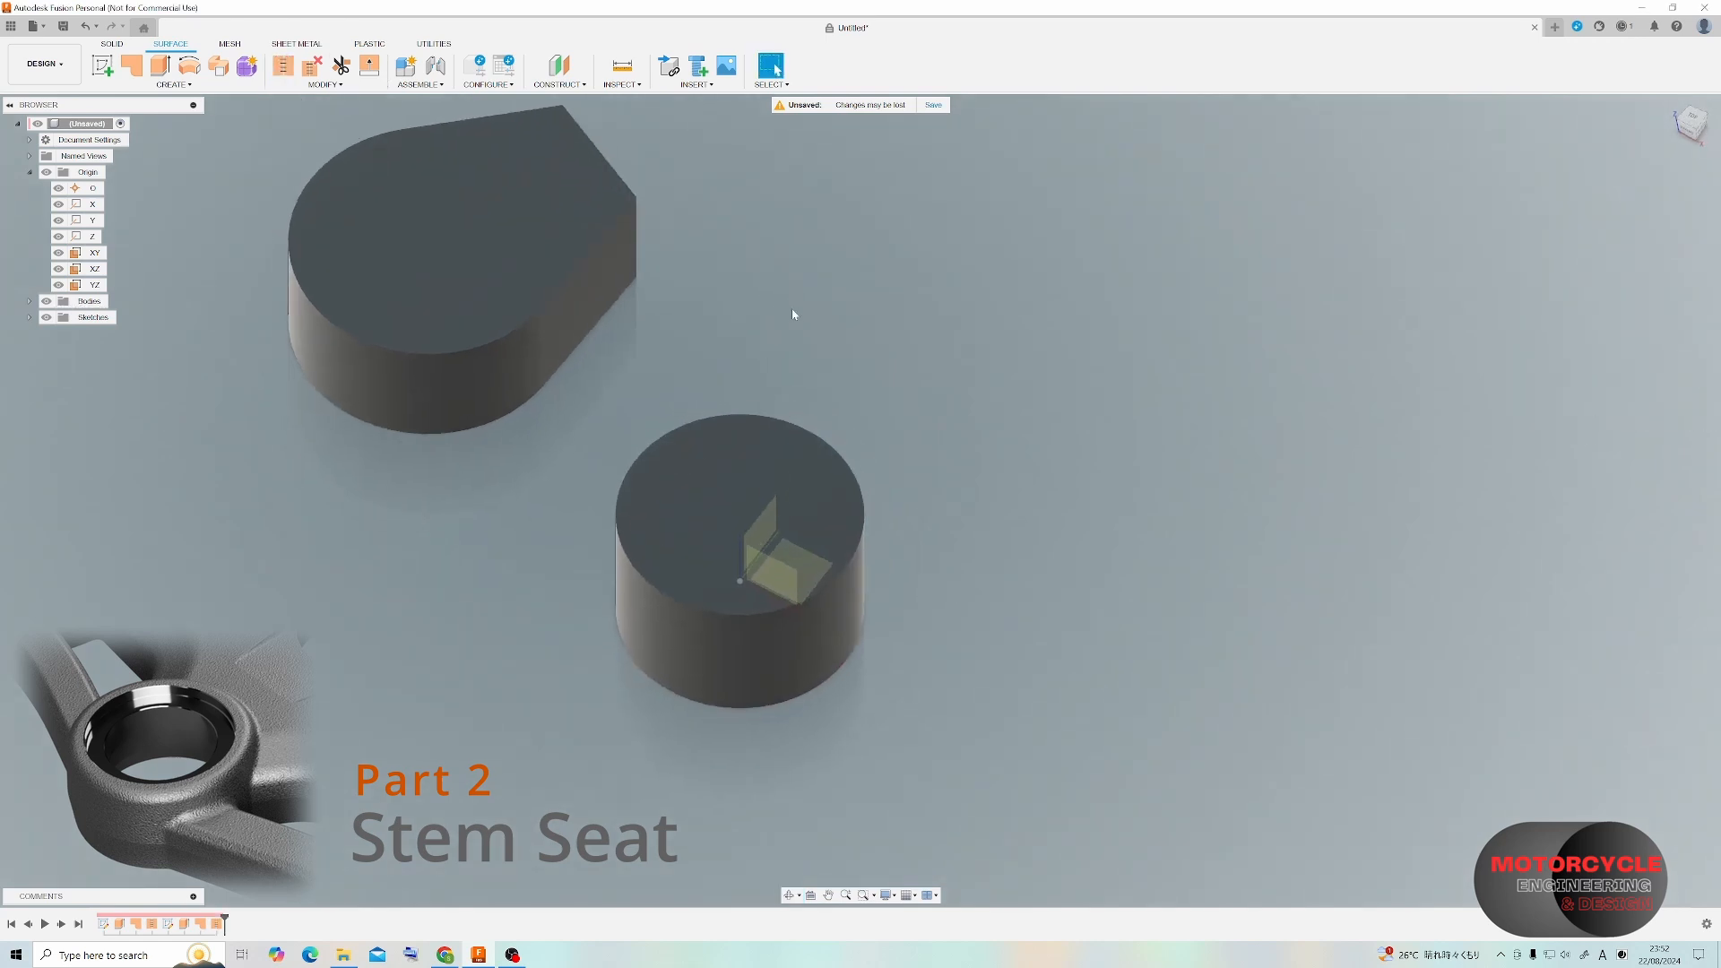
Start a new sketch on the XY plane for the rib.
shift+middle_drag(795, 315, 823, 357)
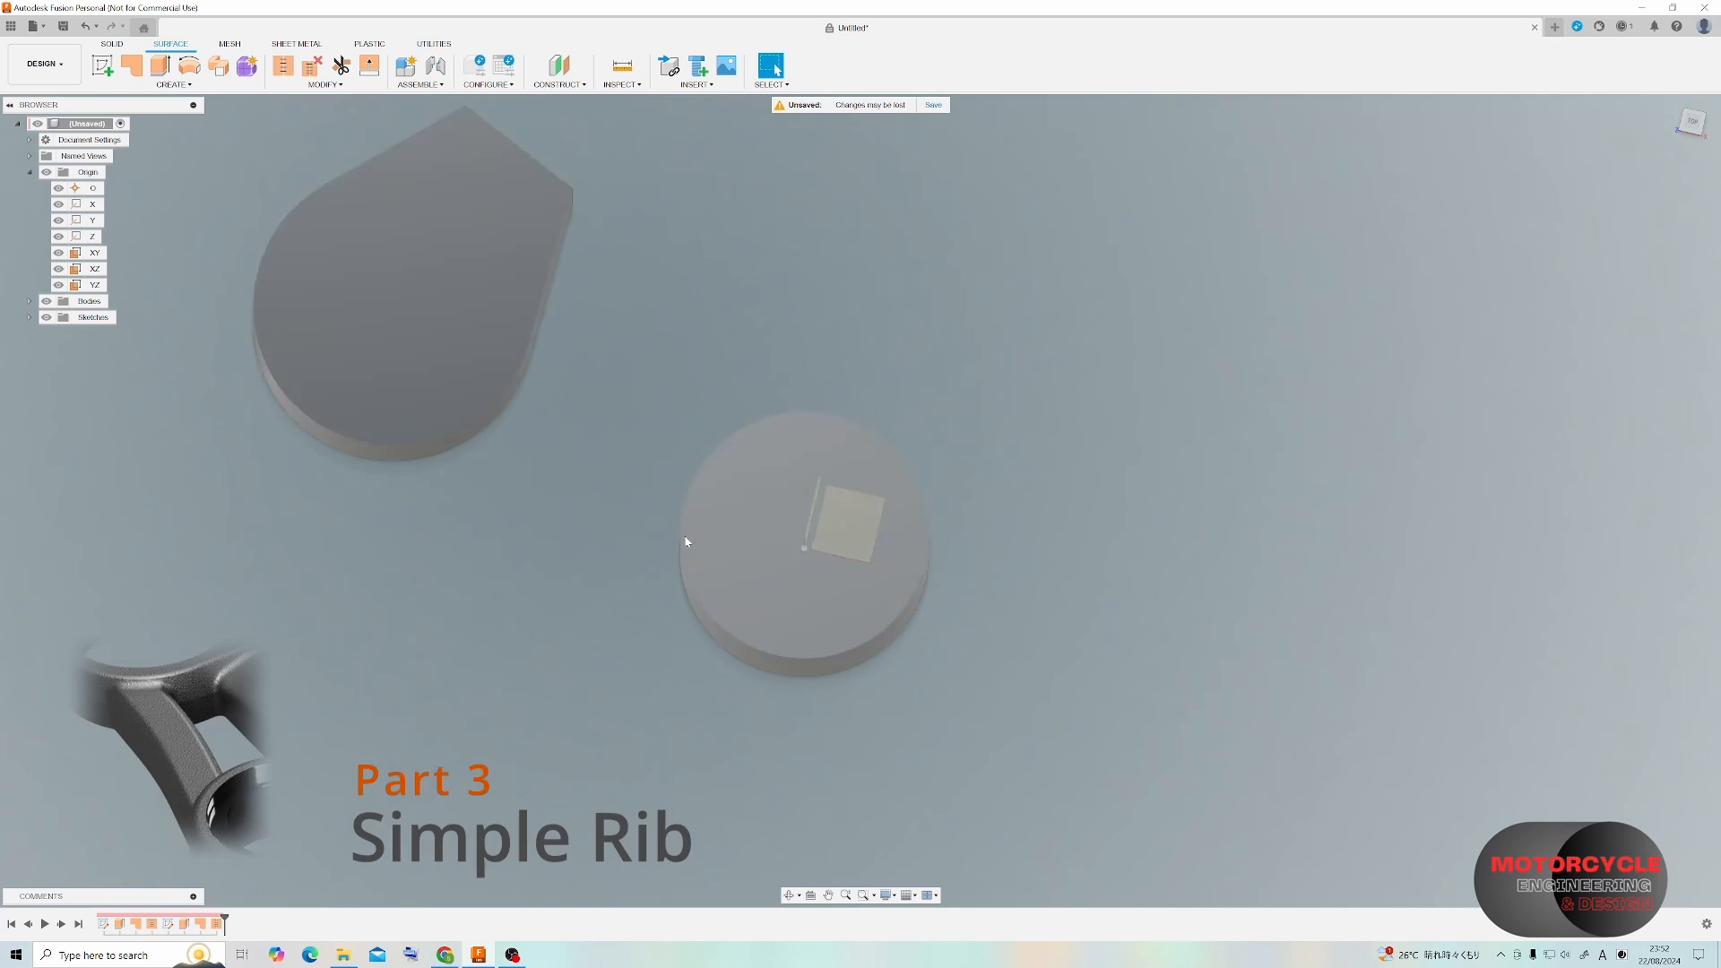
shift+middle_drag(648, 430, 657, 376)
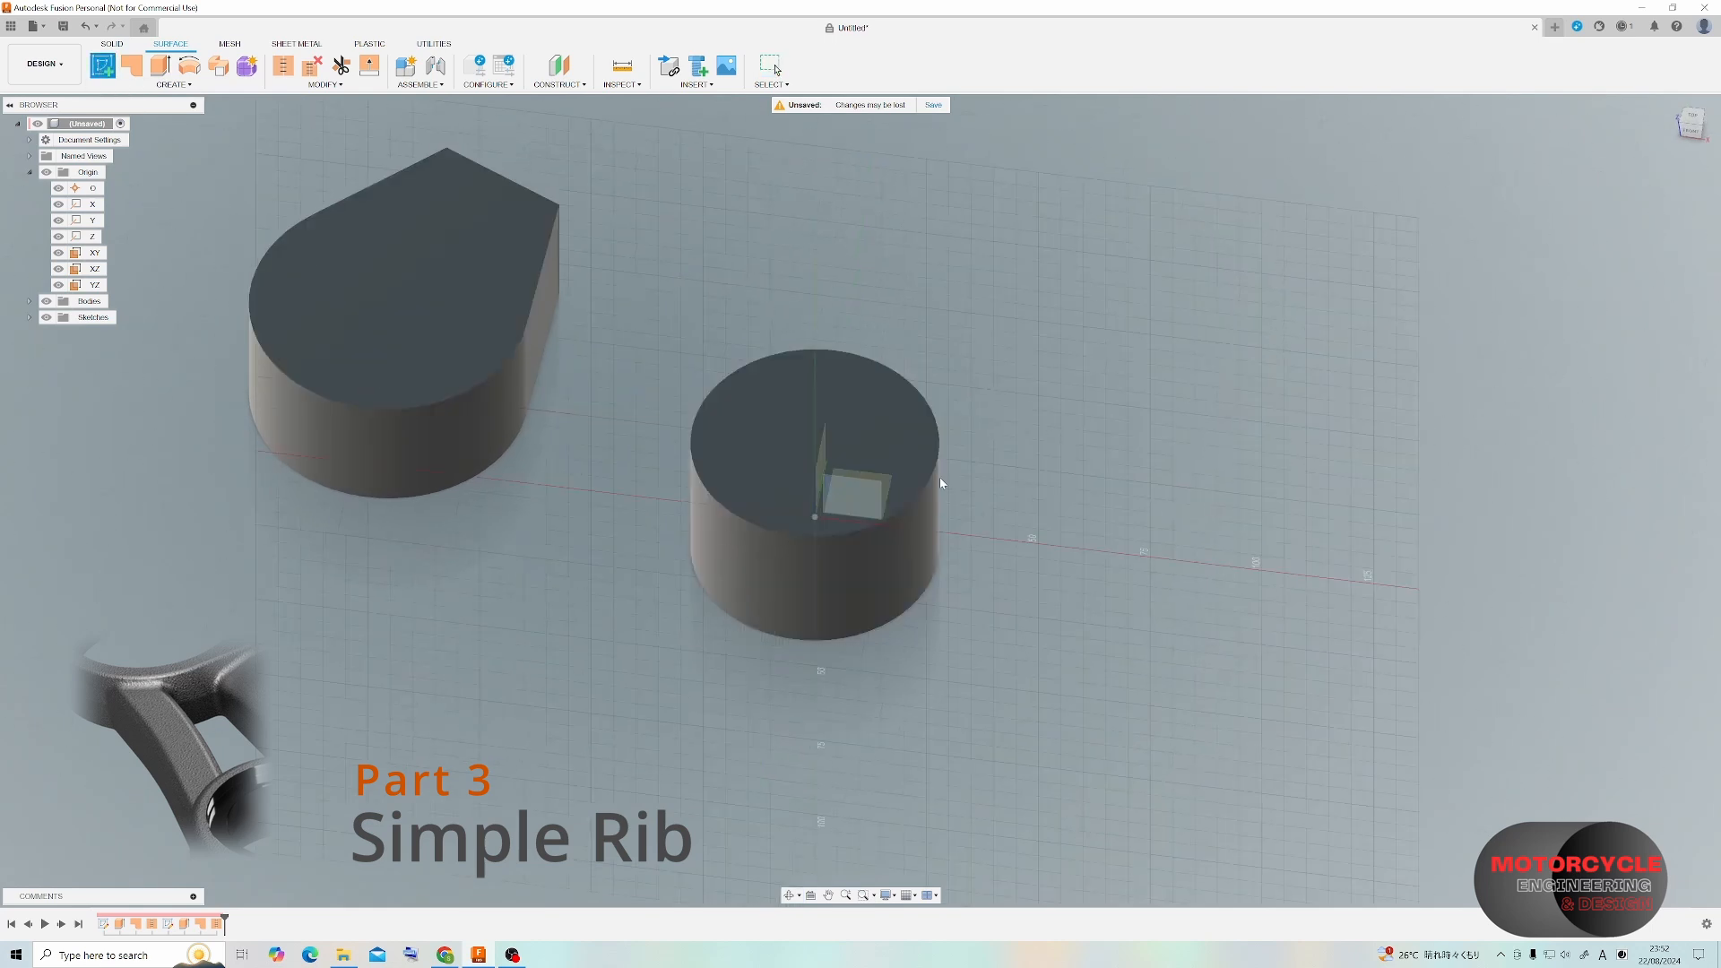
shift+middle_drag(939, 476, 861, 492)
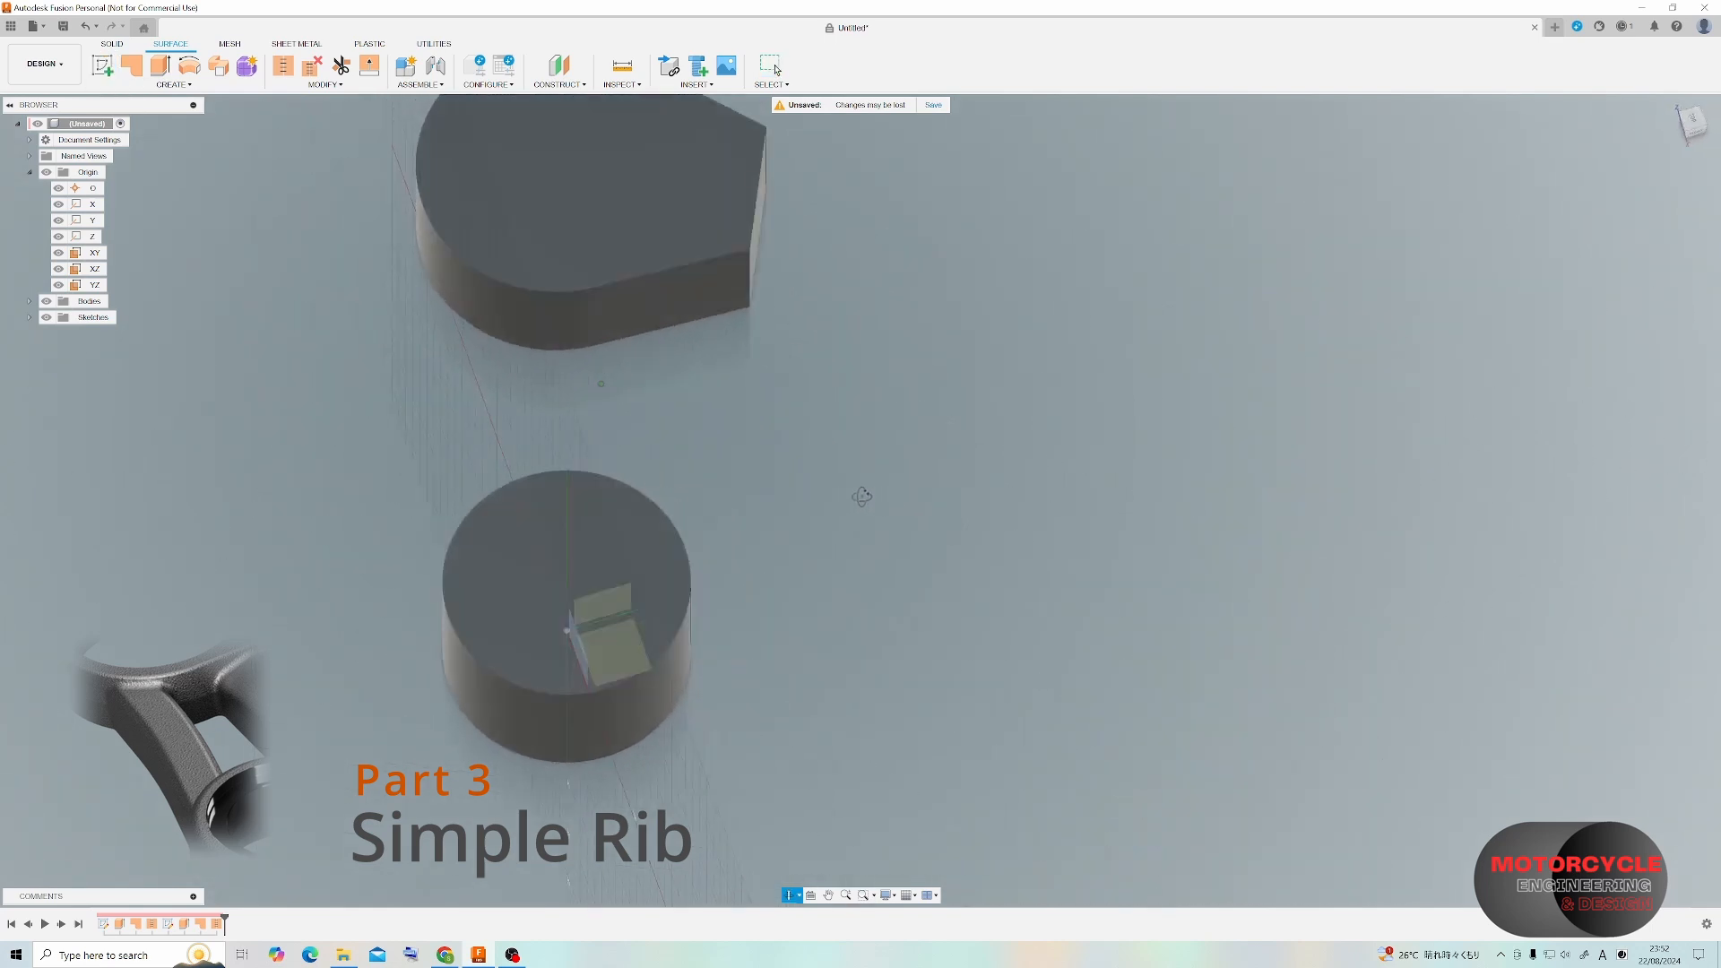
click(648, 674)
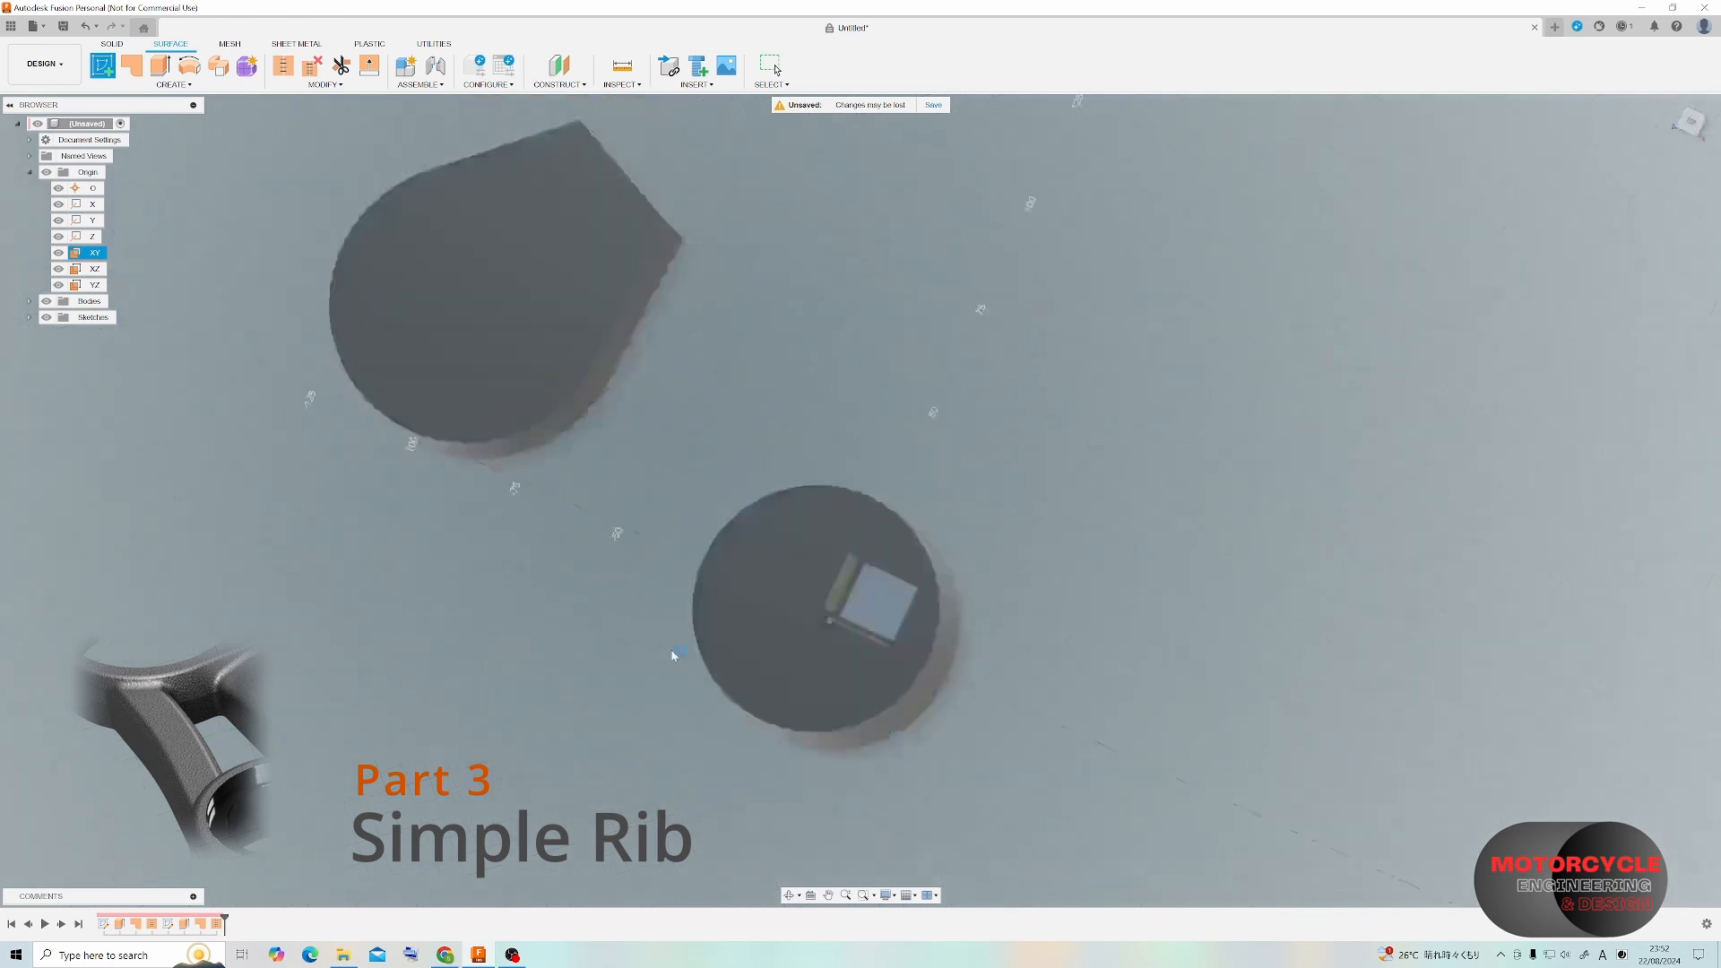
key(l)
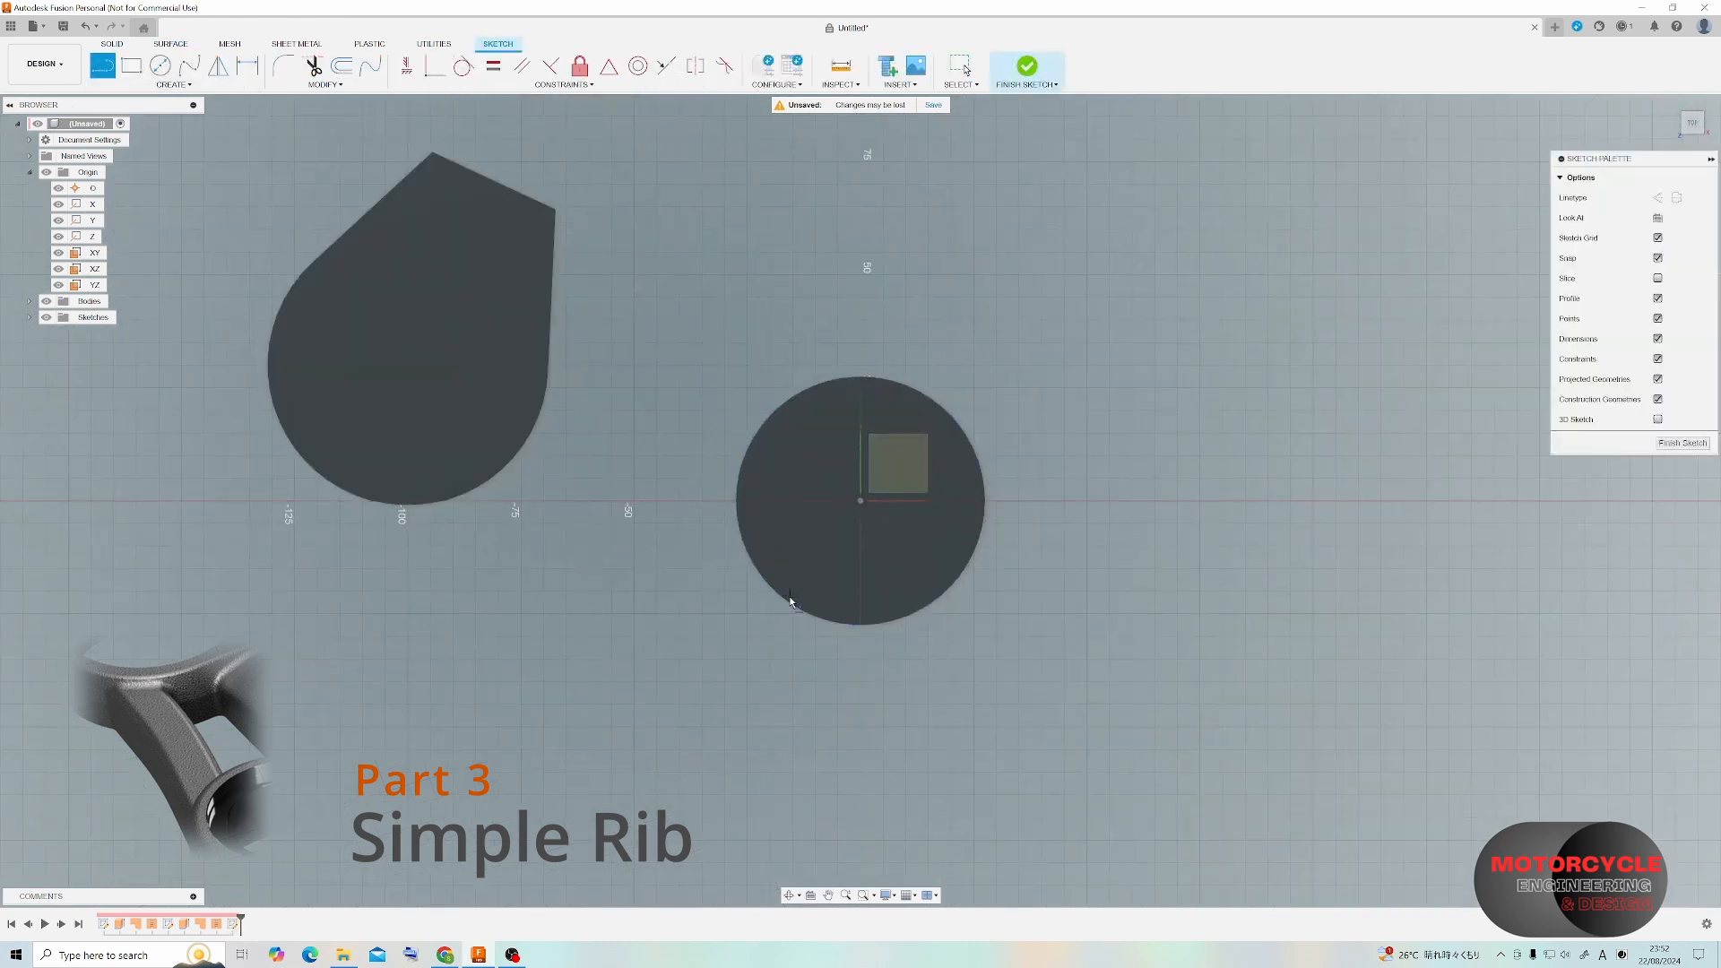
click(437, 482)
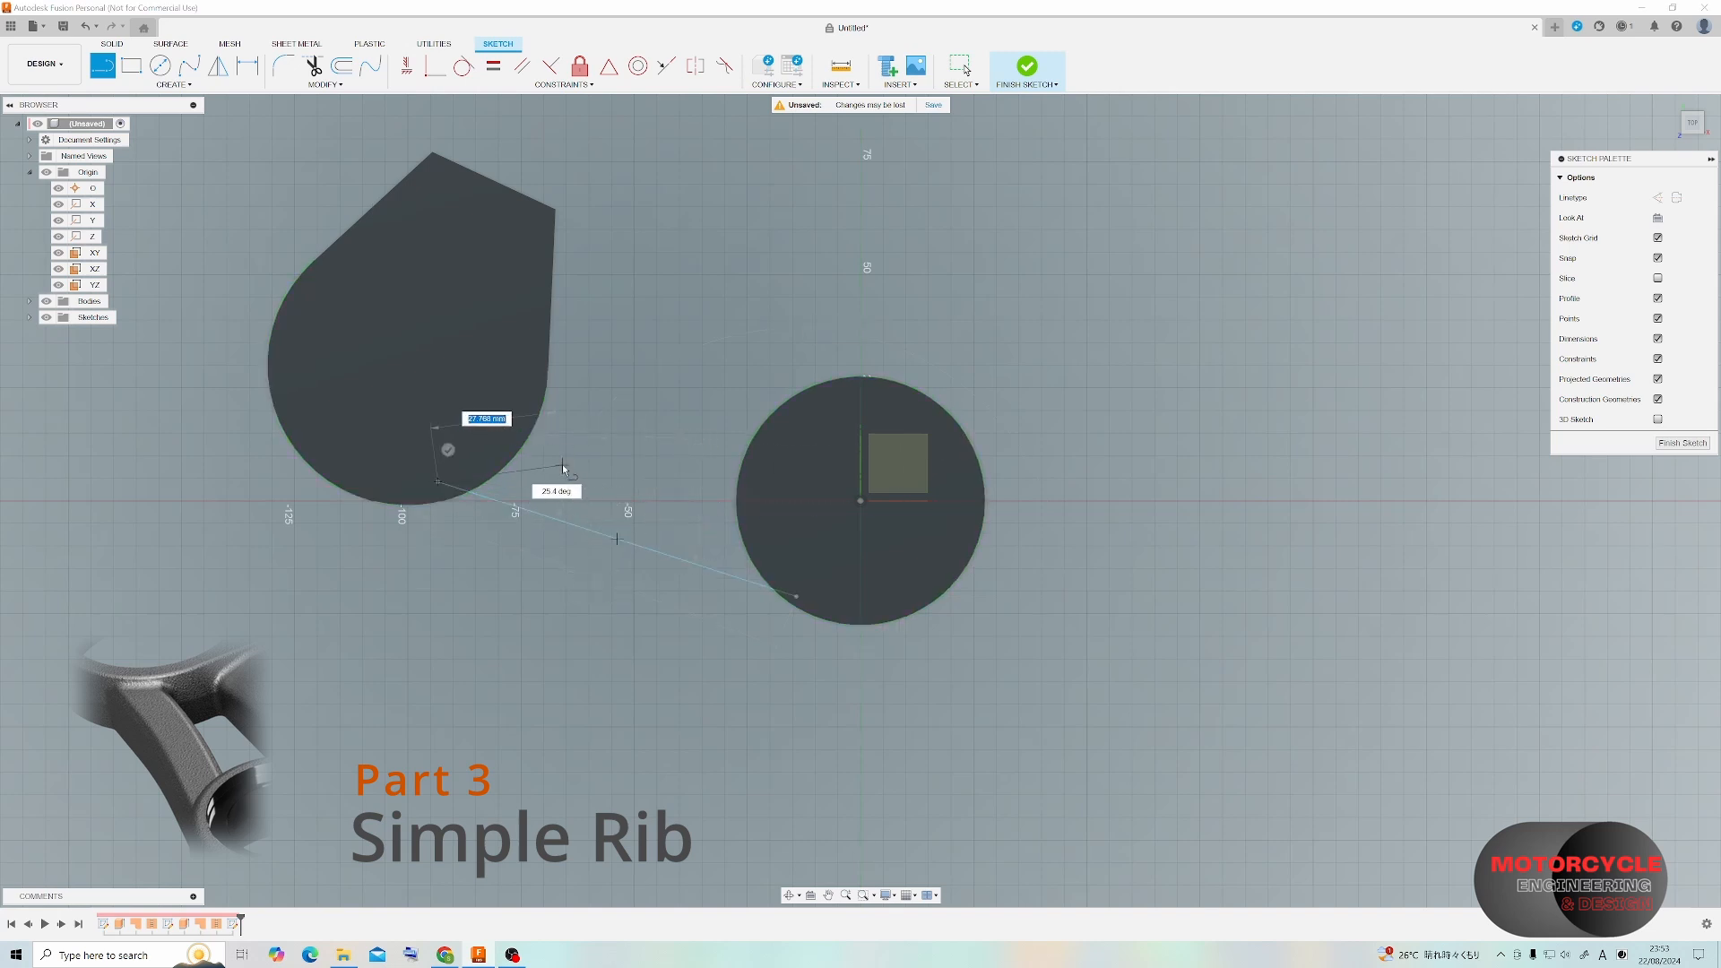
key(Escape)
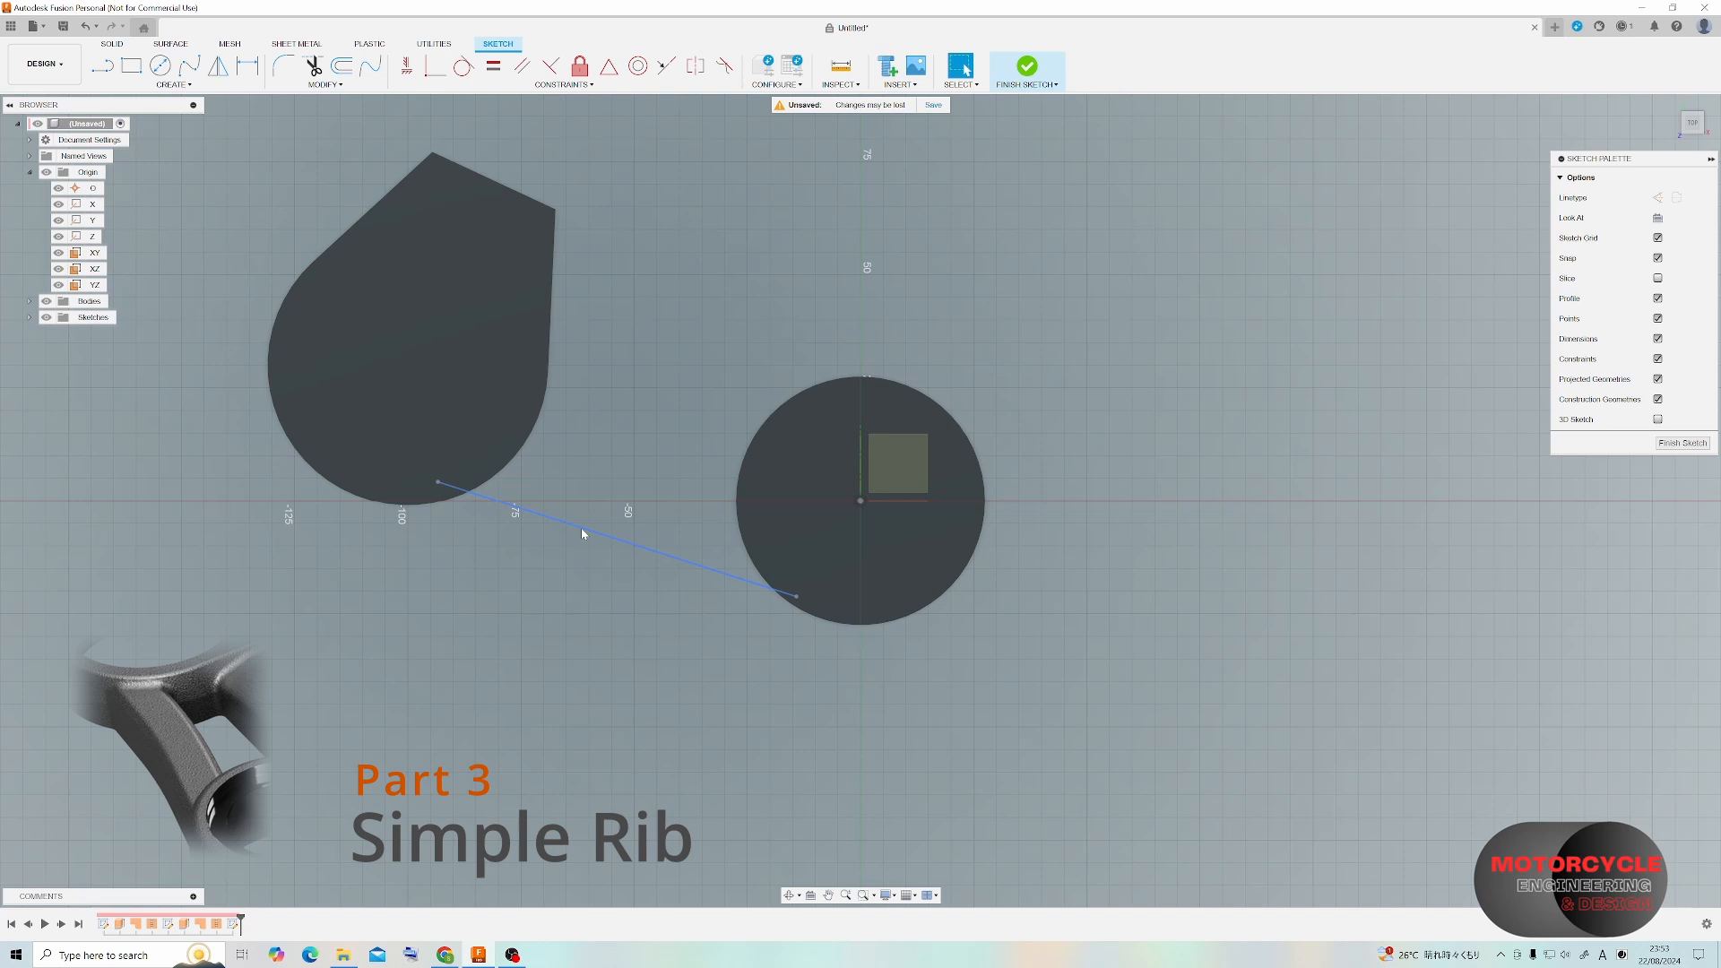
Sketch the rib's lower edge as a tangent line, arc and line running from inside the stem seat to inside the fork clamp.
click(102, 65)
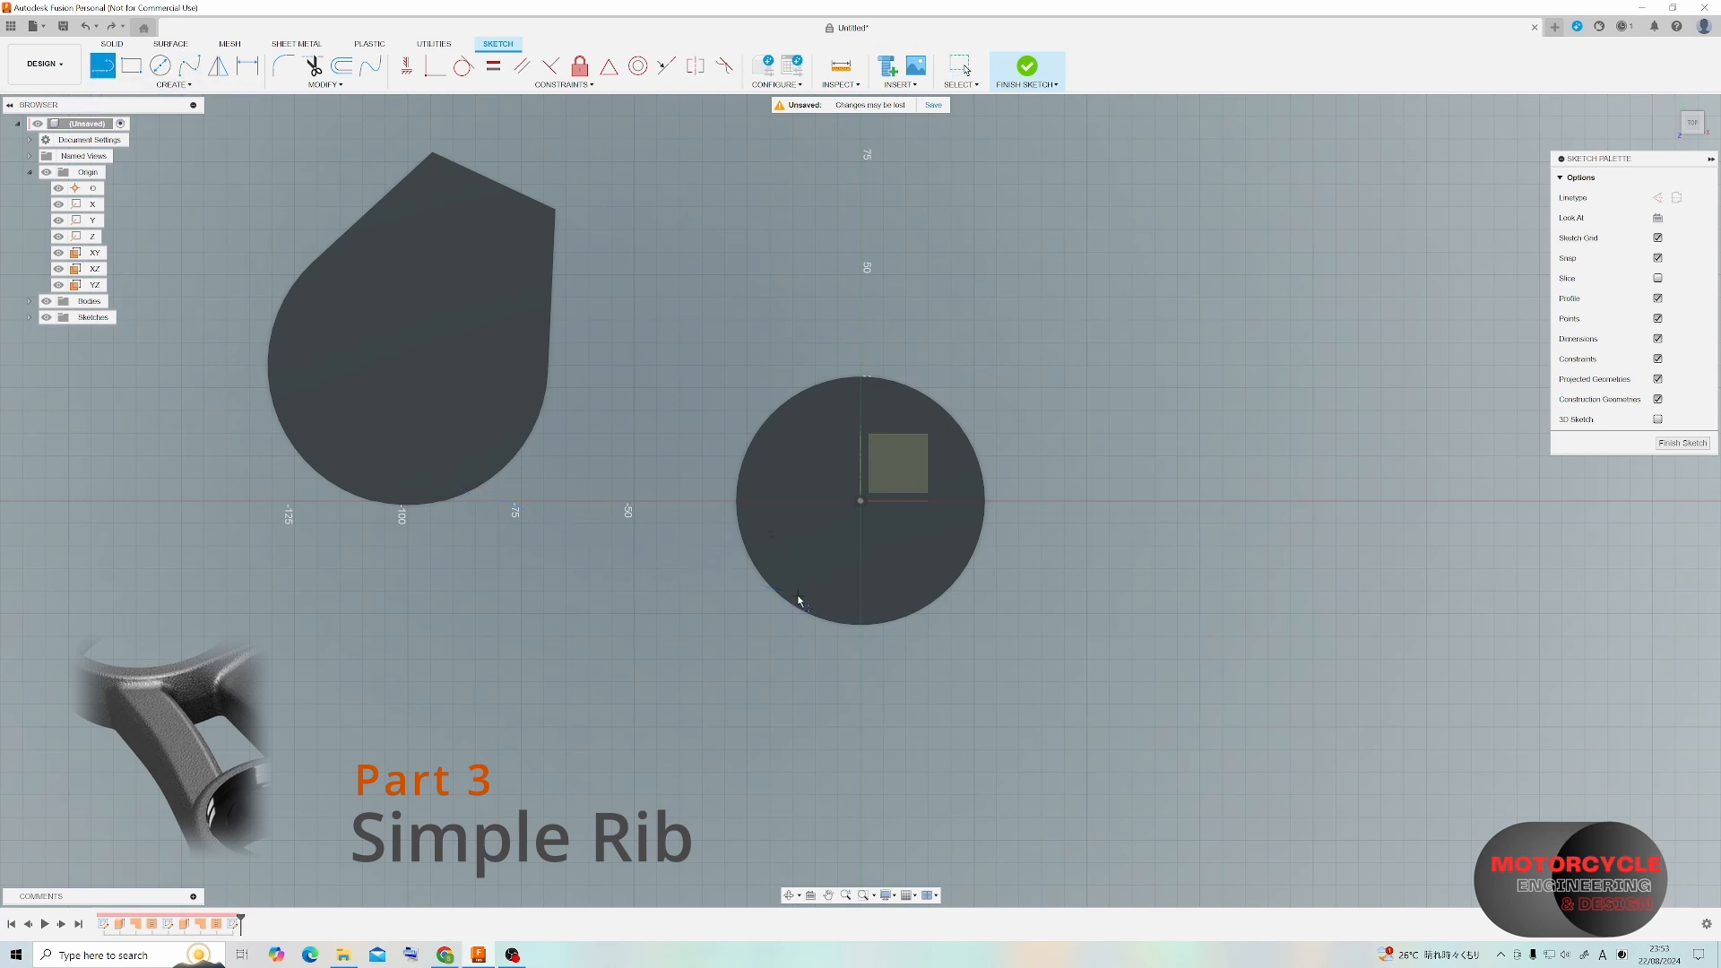
click(861, 615)
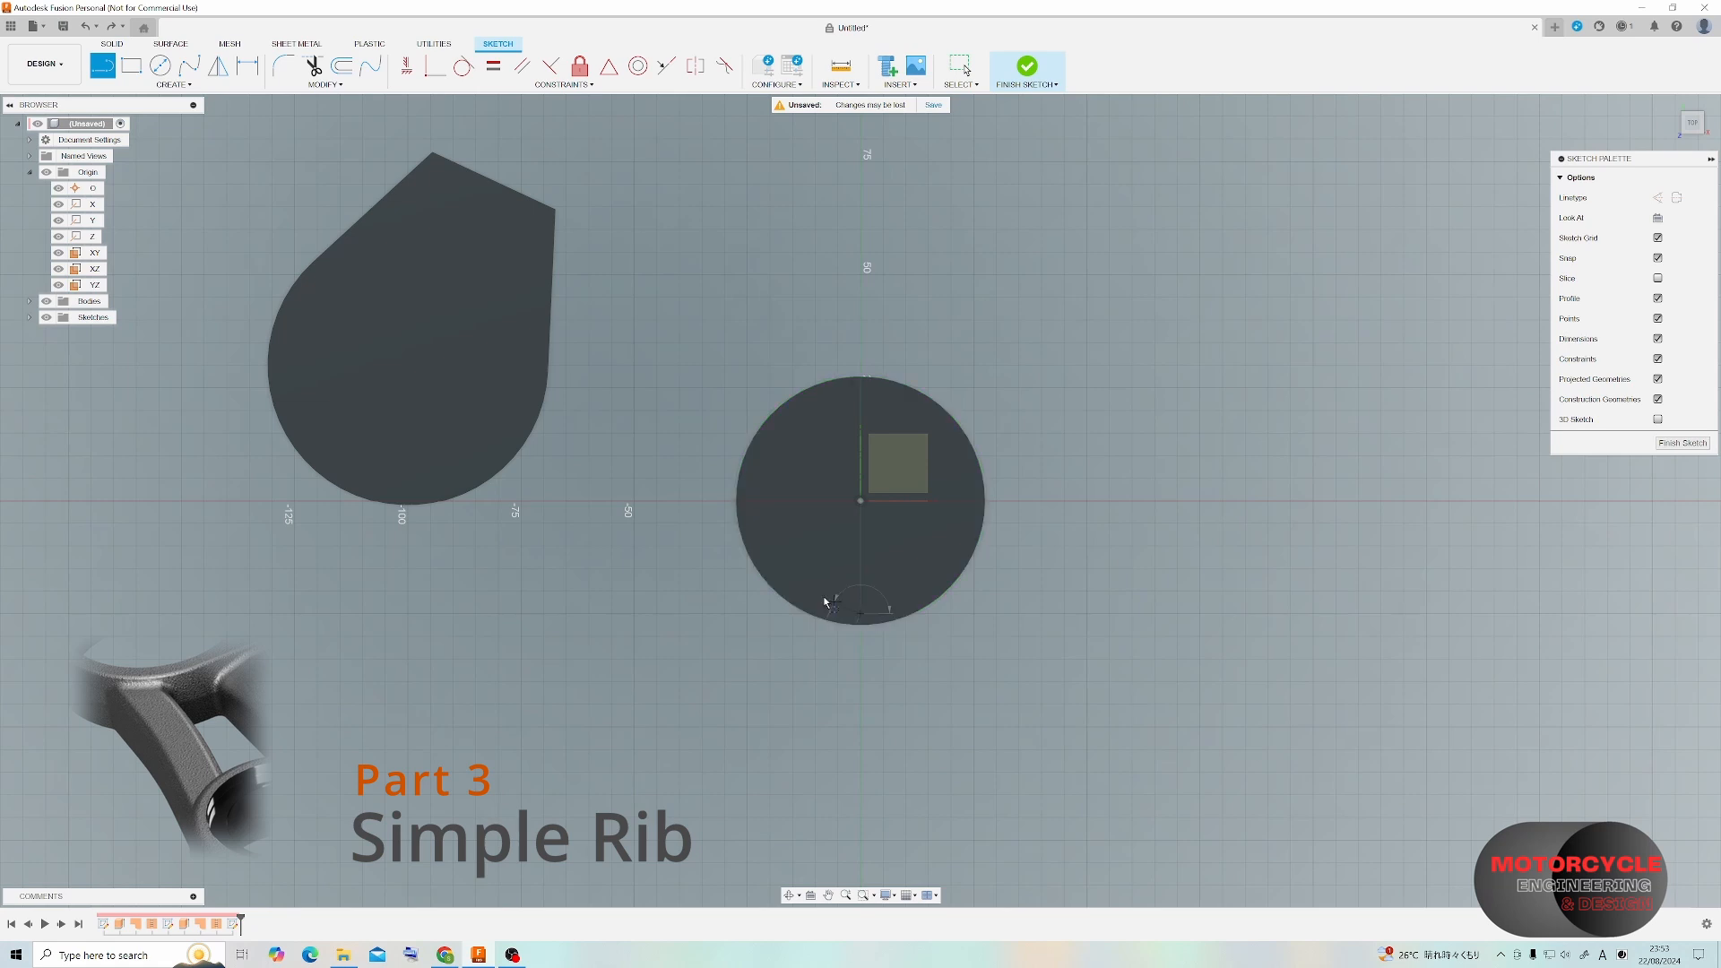
click(694, 533)
drag(693, 533, 601, 510)
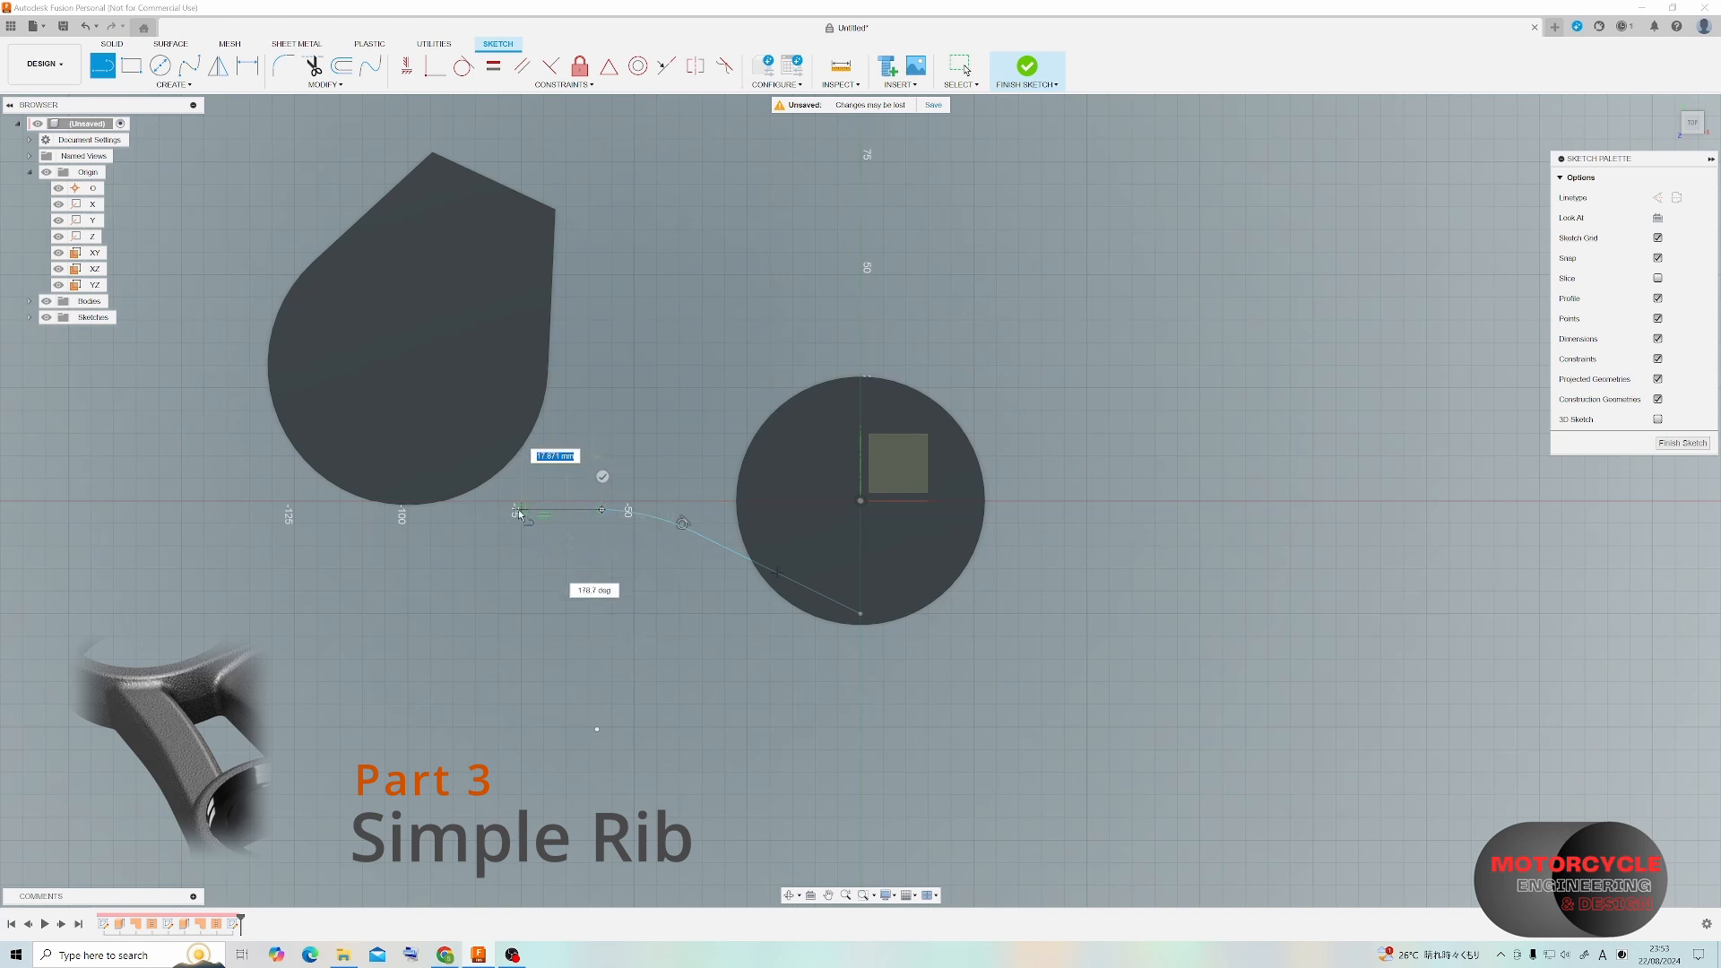
click(471, 506)
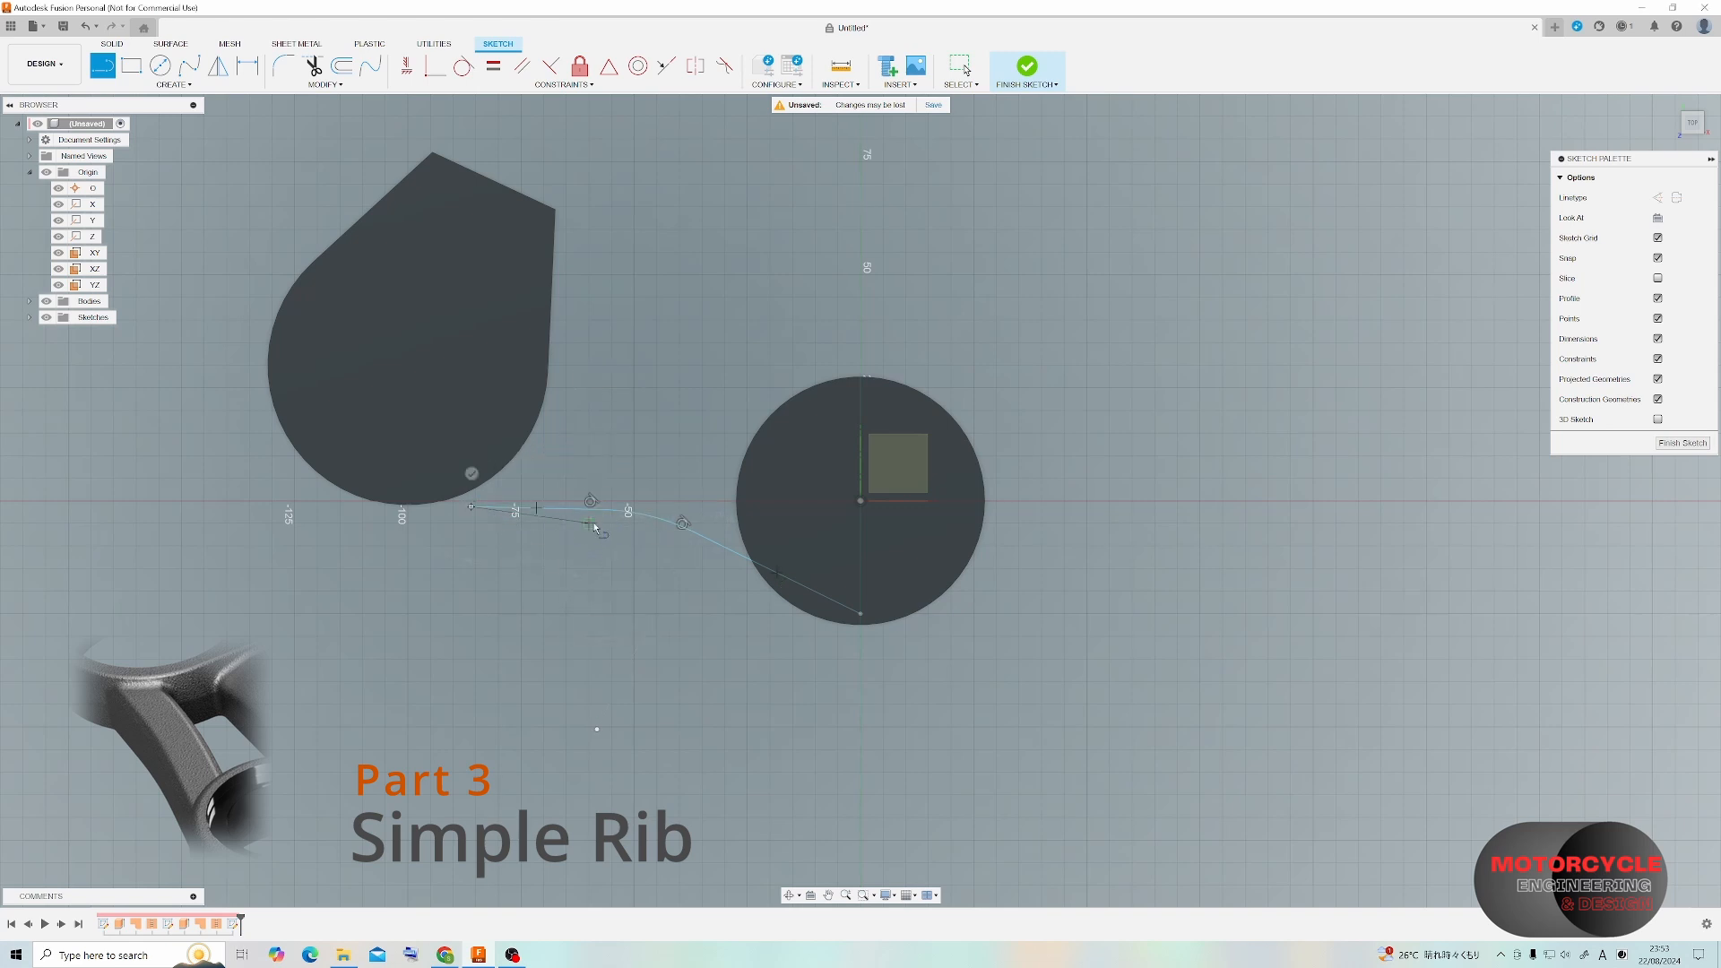
key(Escape)
drag(449, 489, 424, 468)
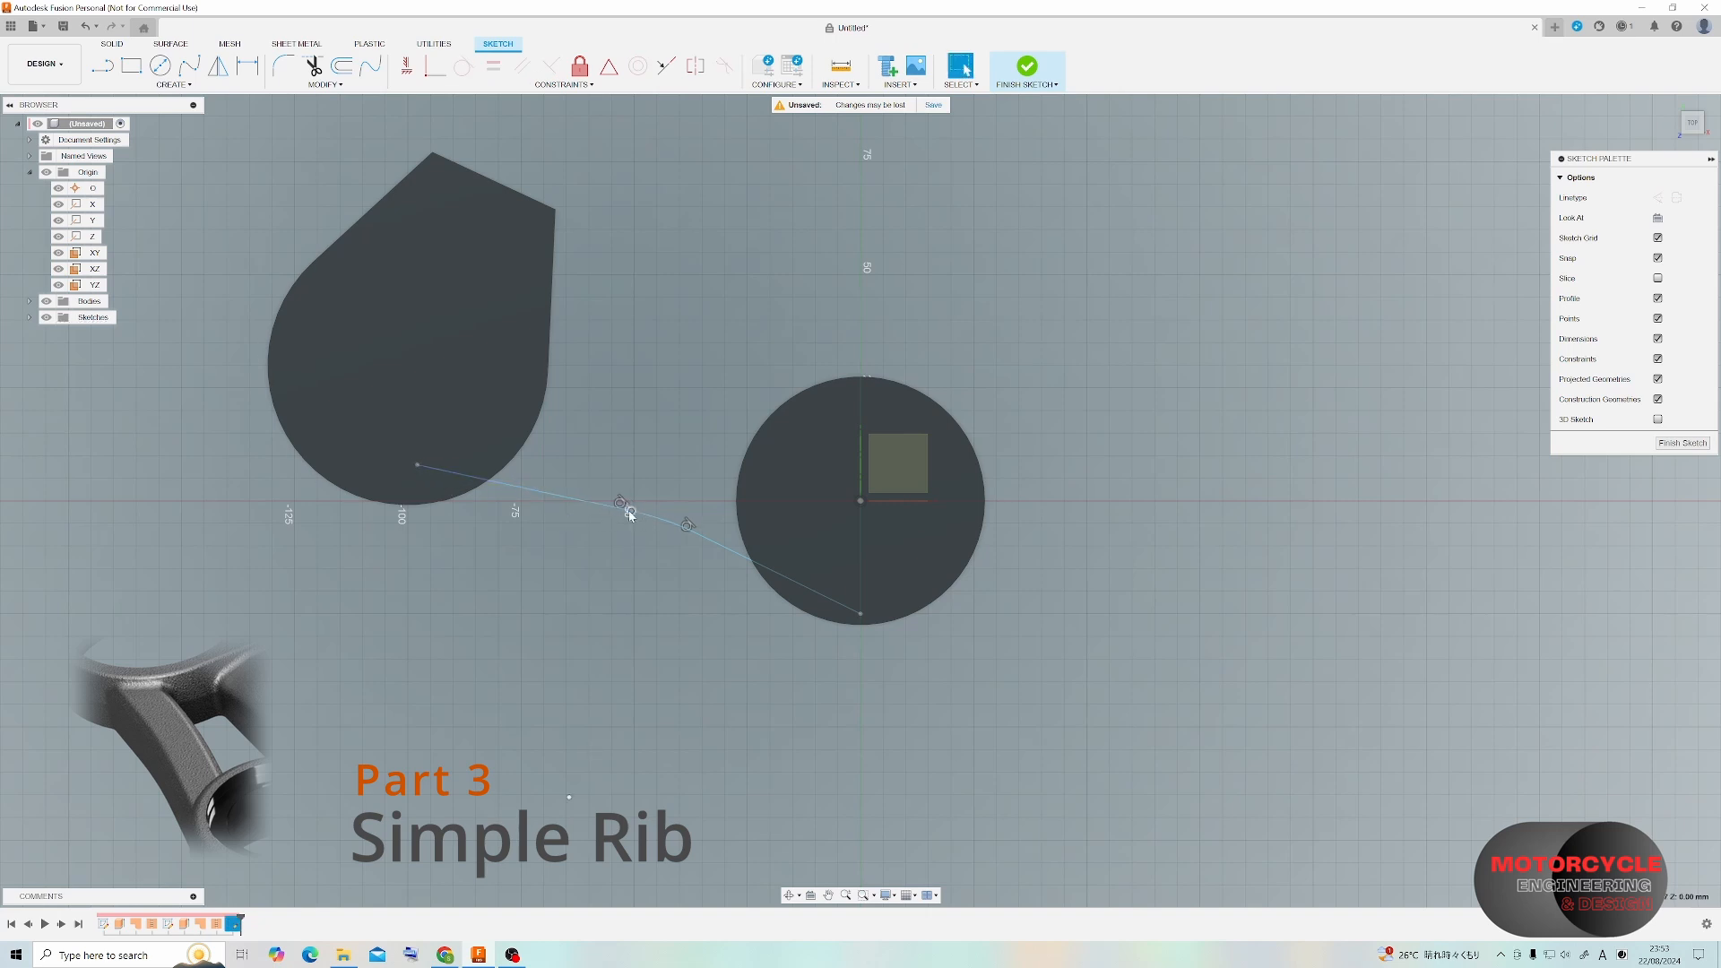
drag(630, 514, 602, 504)
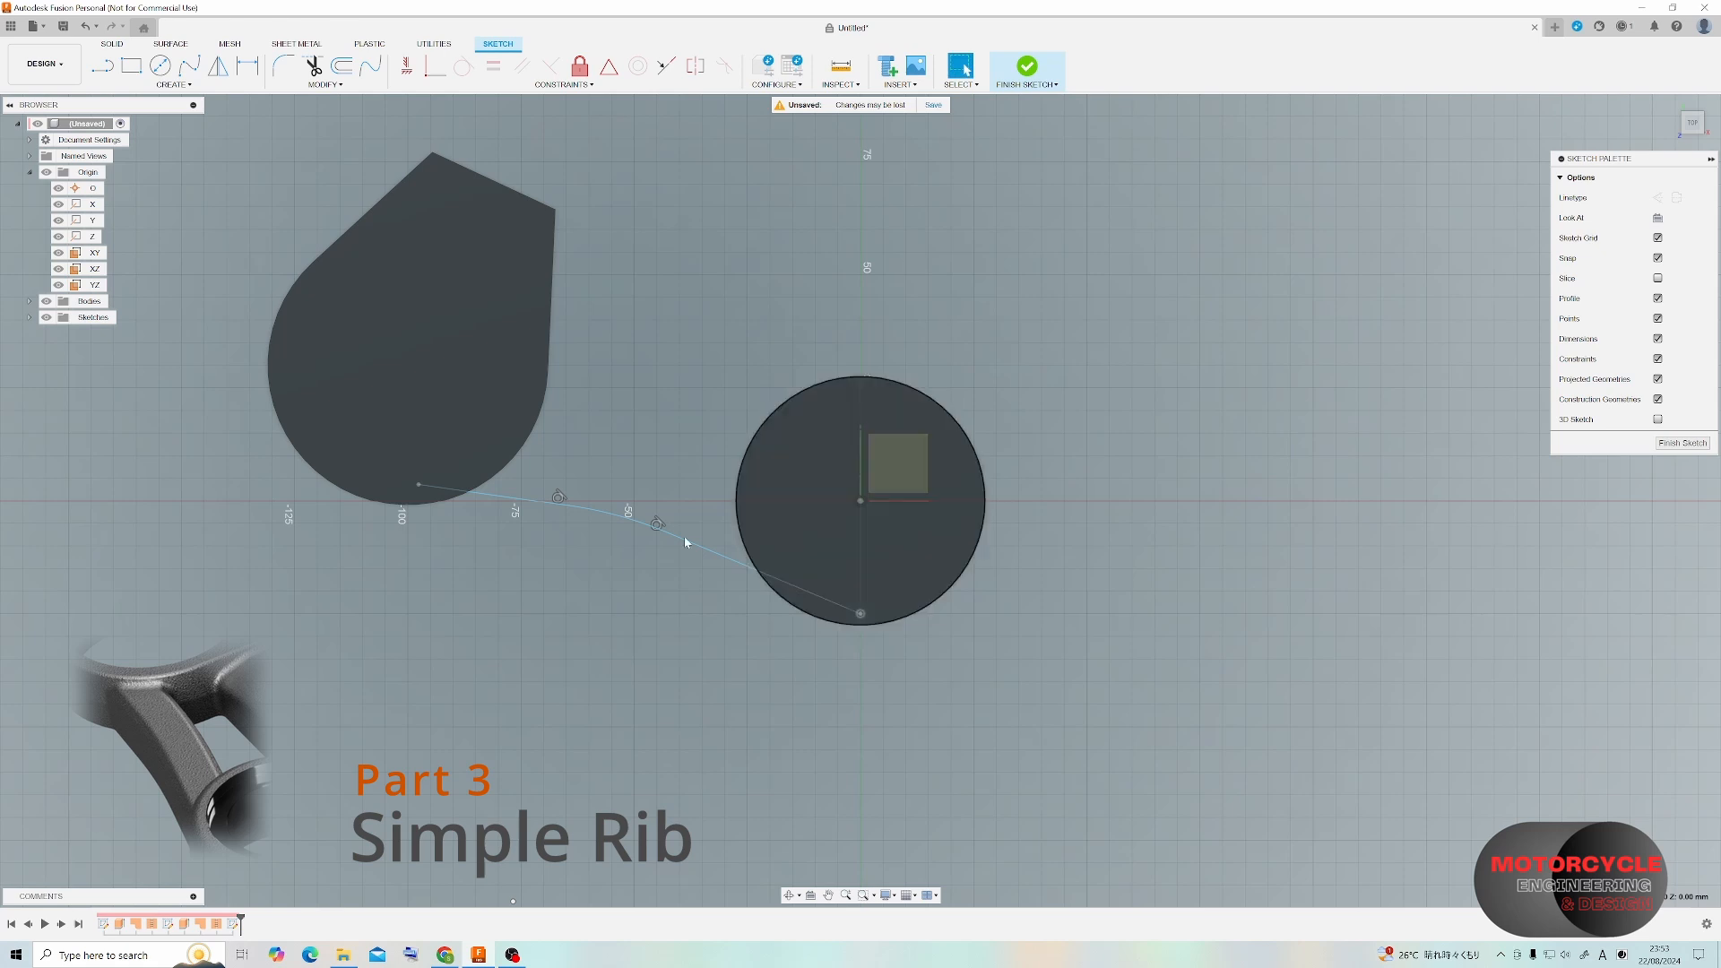
Dimension the rib edge: 67° to the YZ plane, 165° between lines, arc R90, clamp-side line 35 mm, overall width 98 mm, origin offset 26 mm.
key(d)
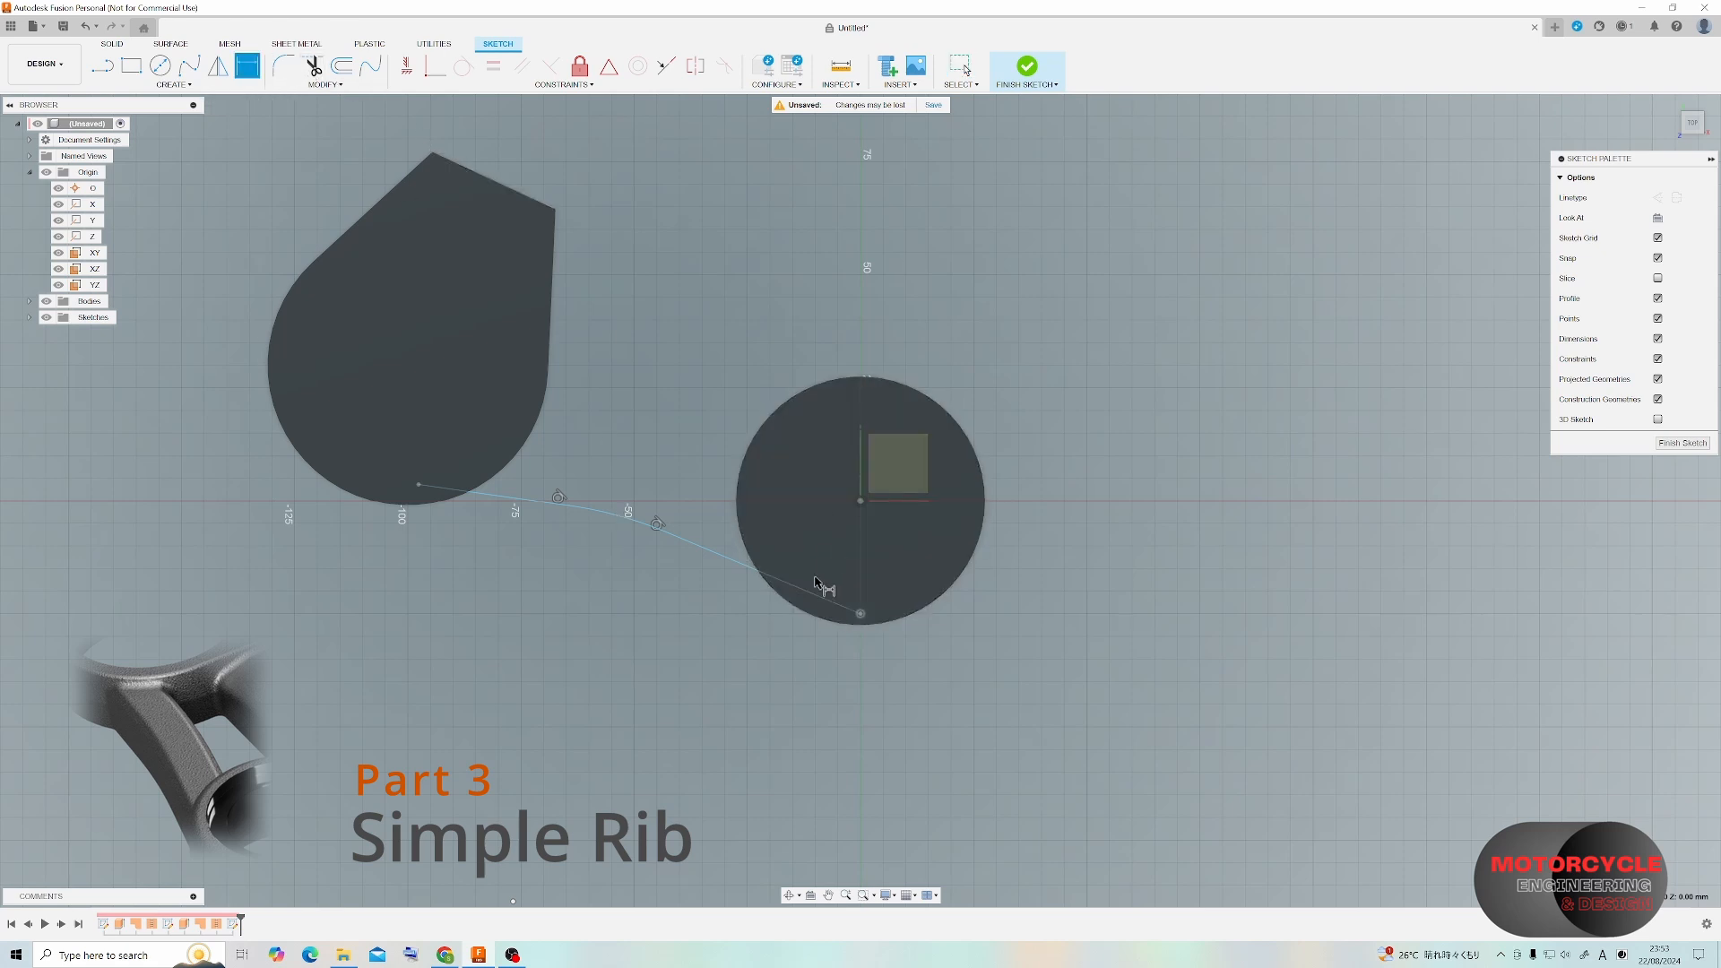
click(860, 468)
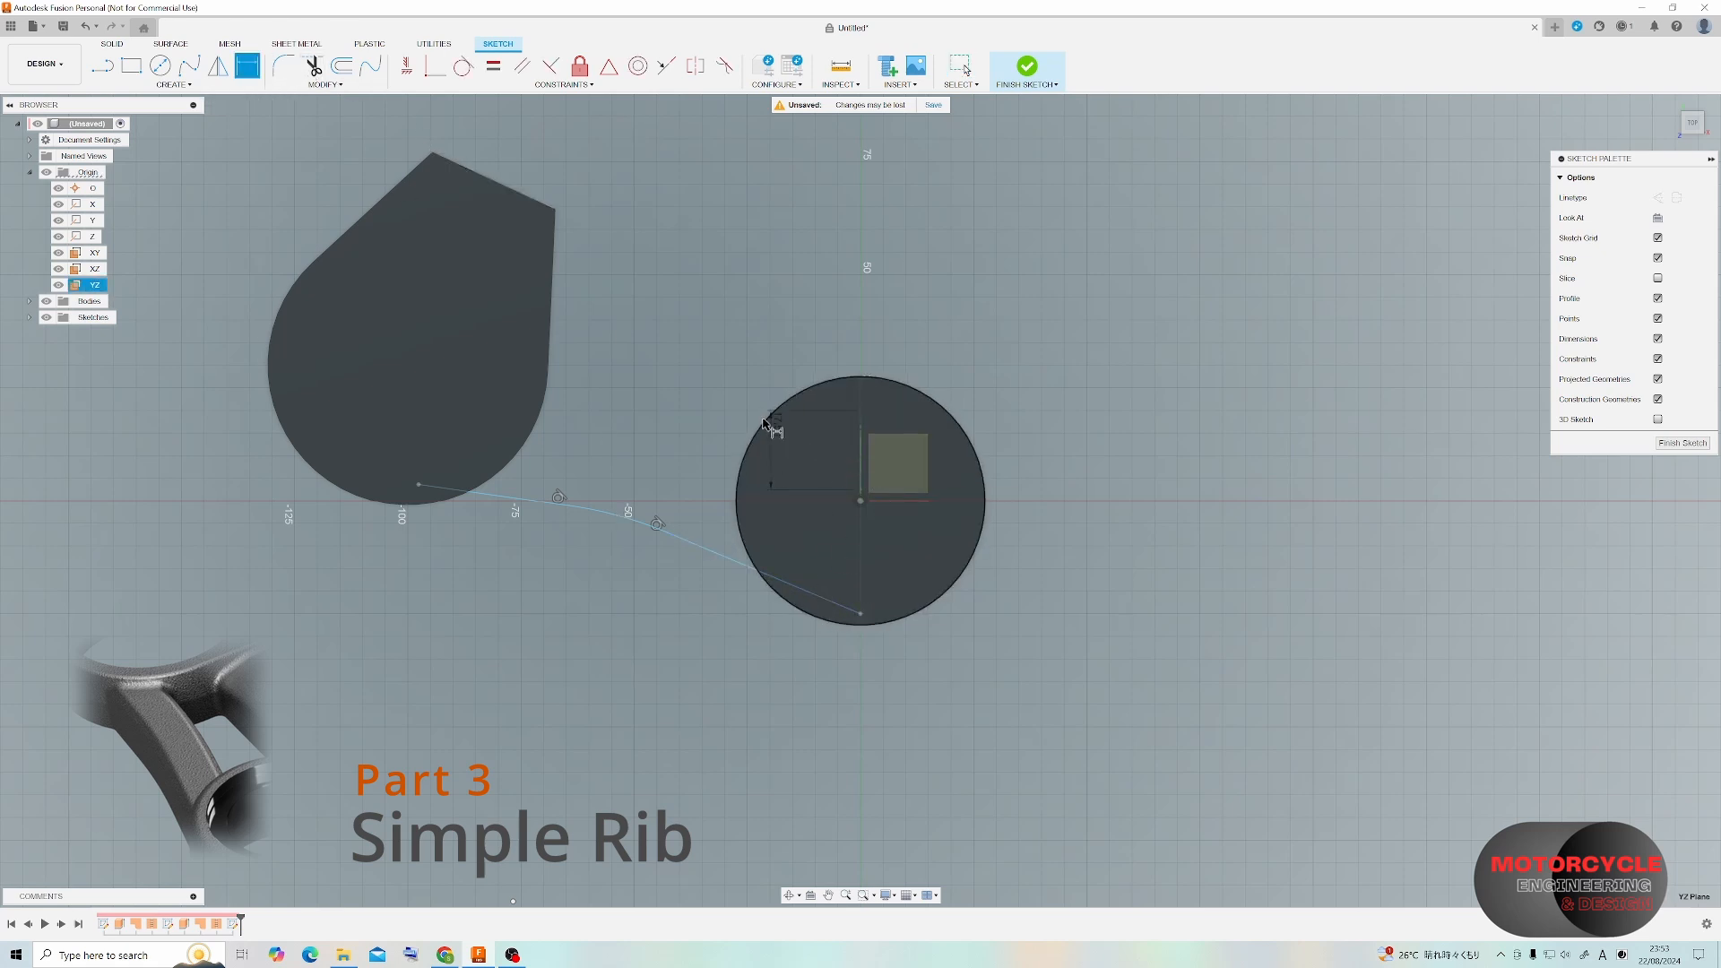
click(750, 564)
click(771, 417)
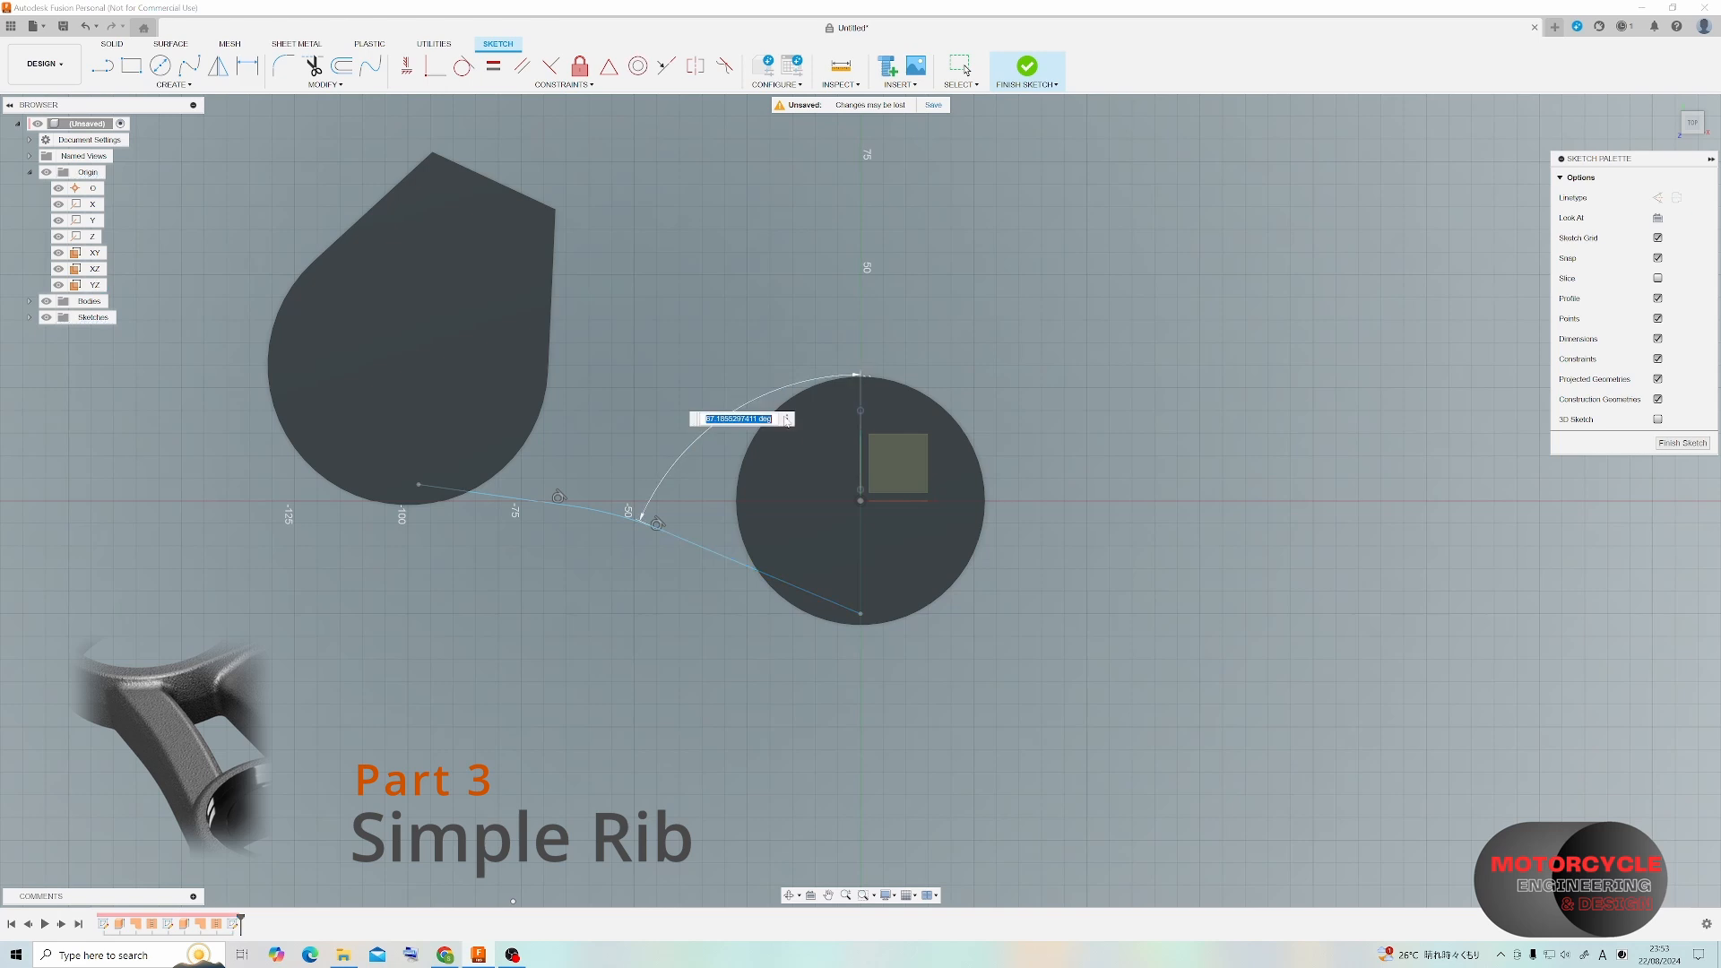
key(Return)
key(Escape)
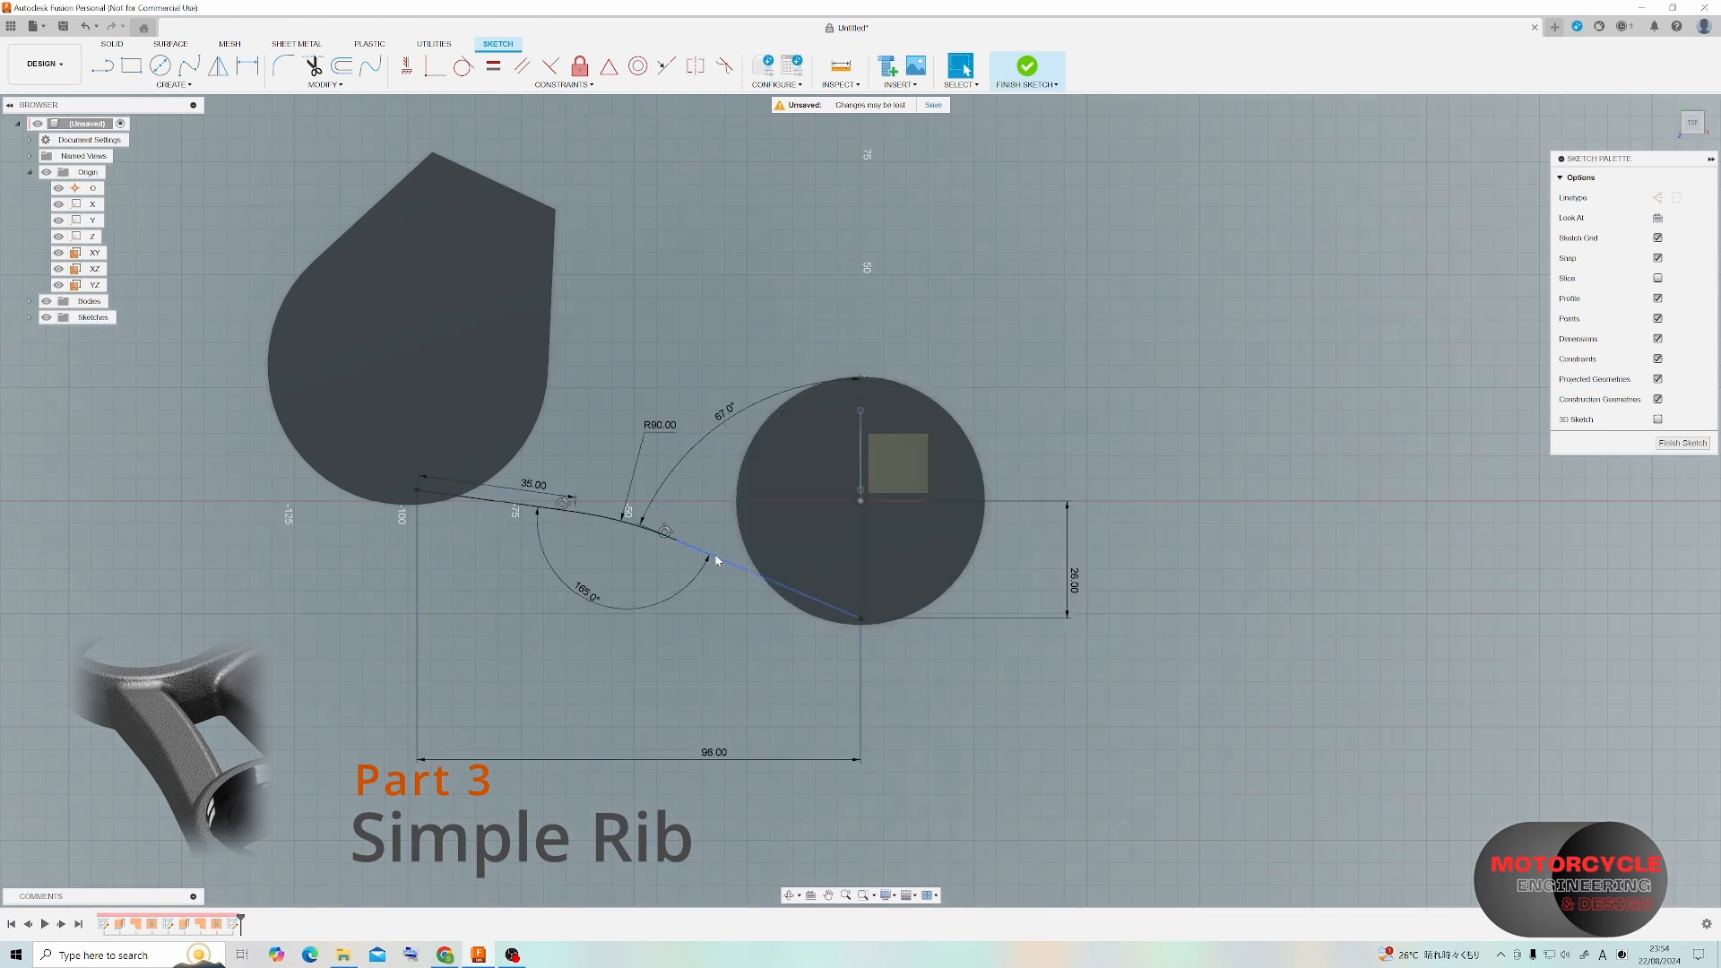
Offset the rib's three-segment edge 15 mm toward the upper side.
click(642, 535)
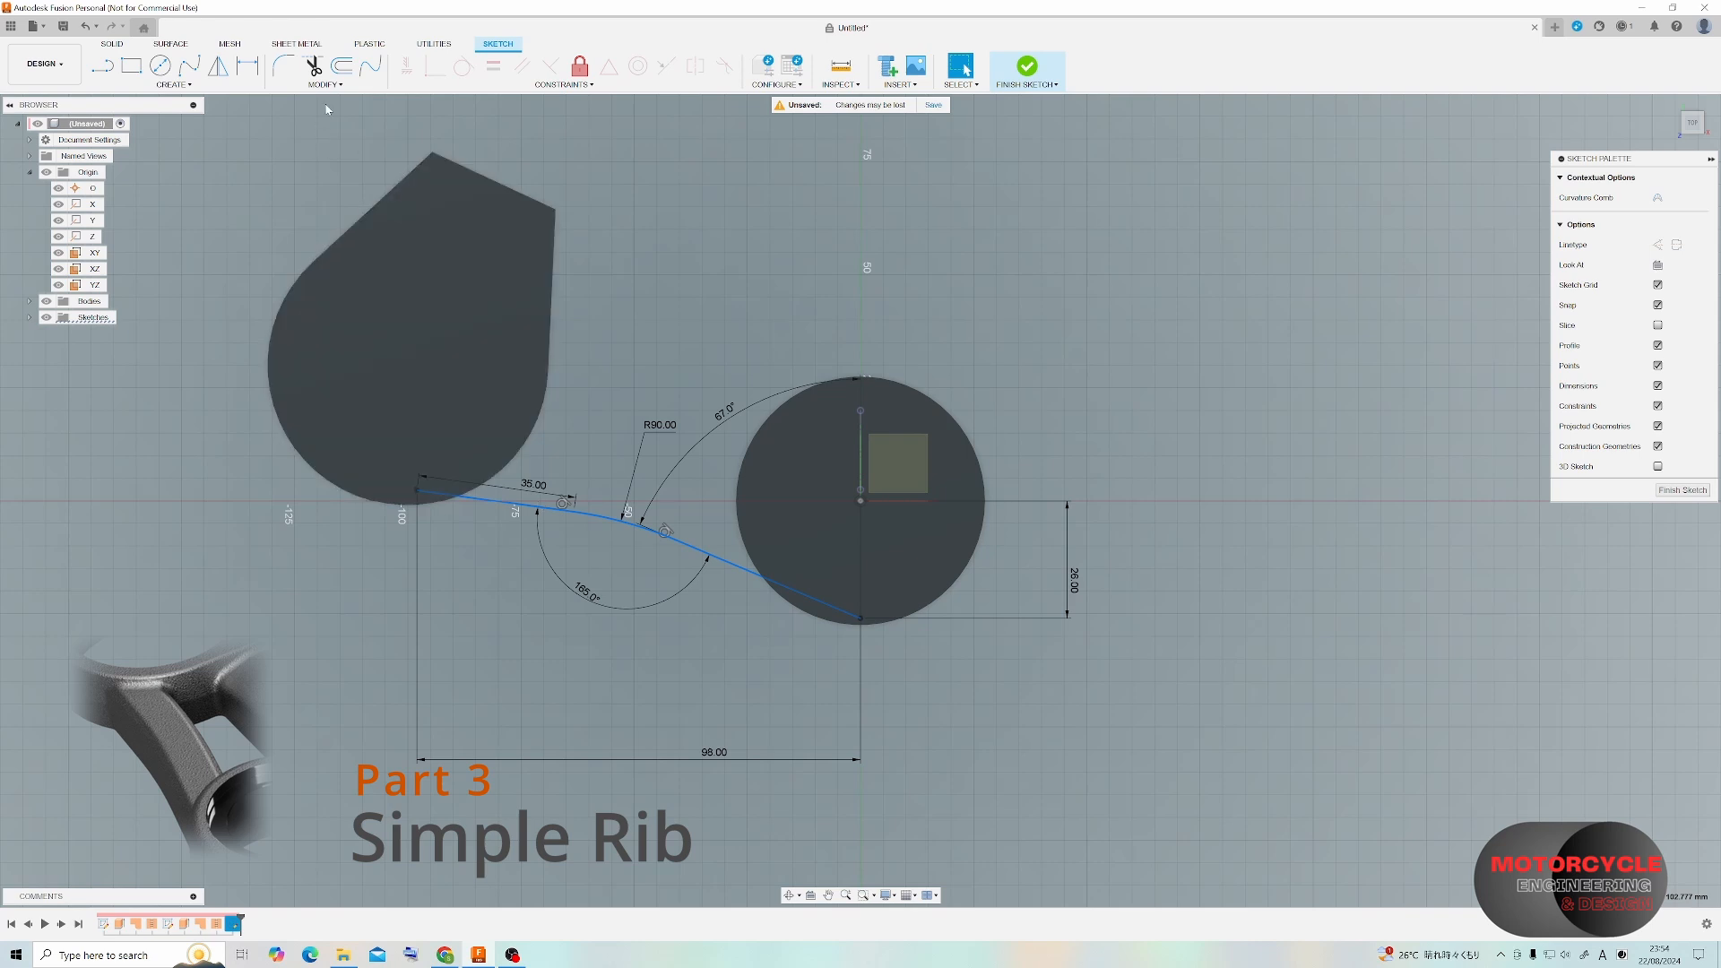
key(o)
drag(533, 503, 503, 415)
text(15)
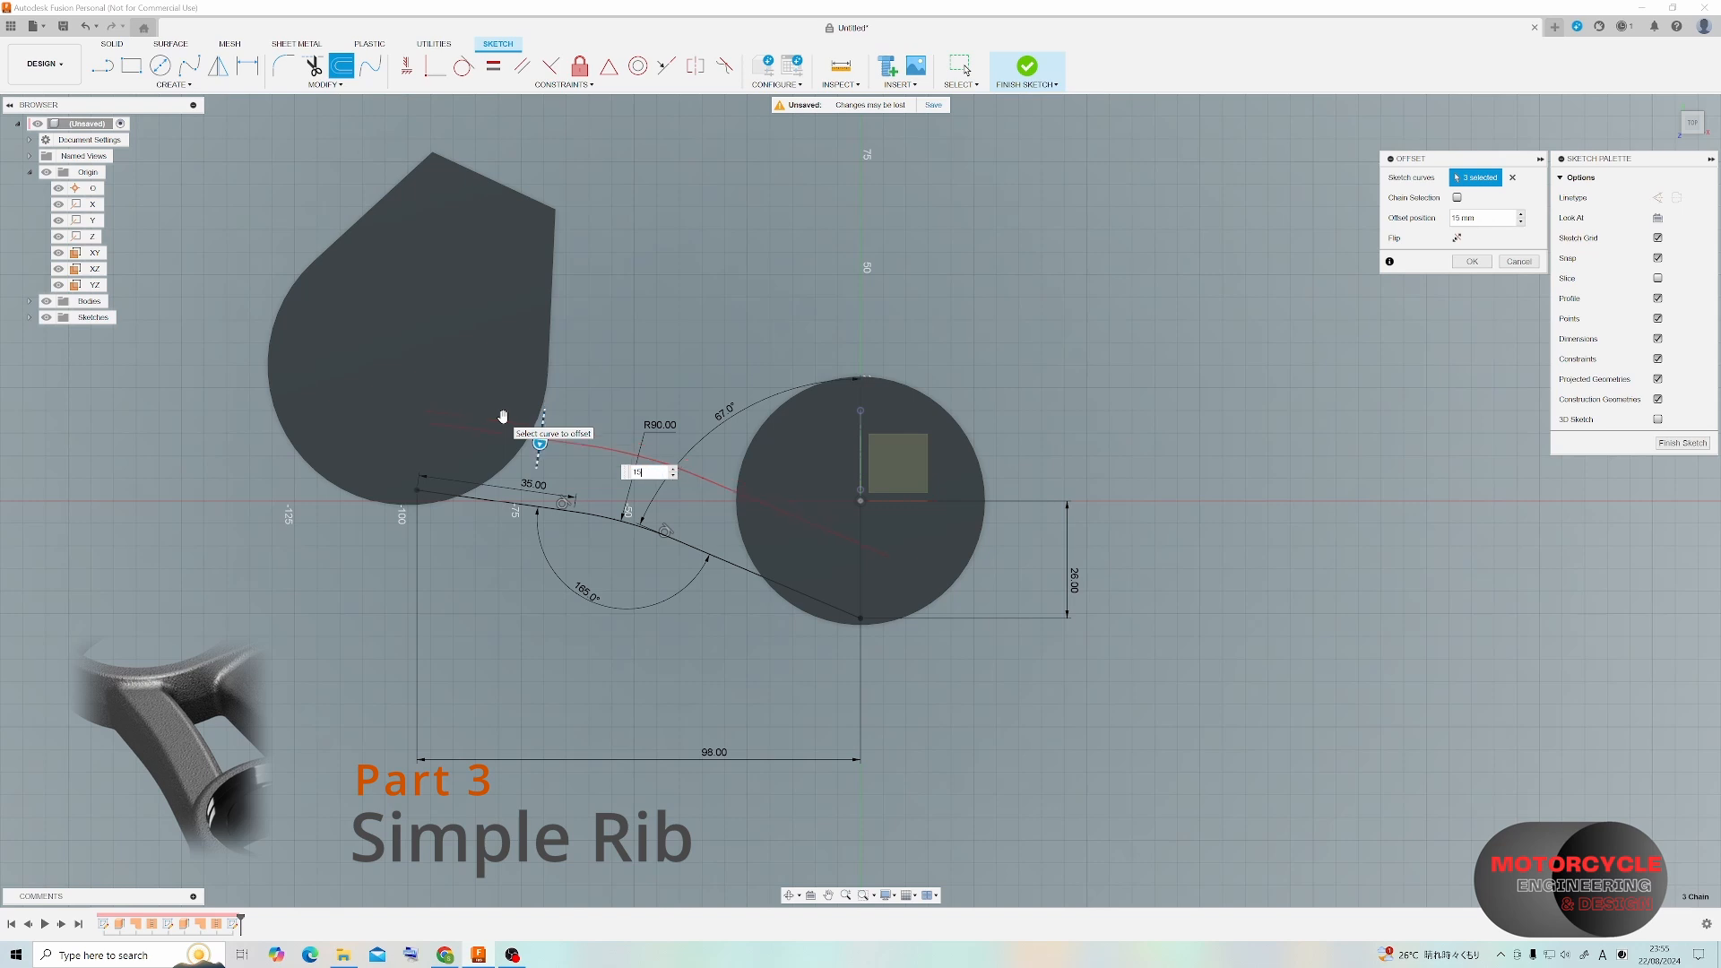
key(Return)
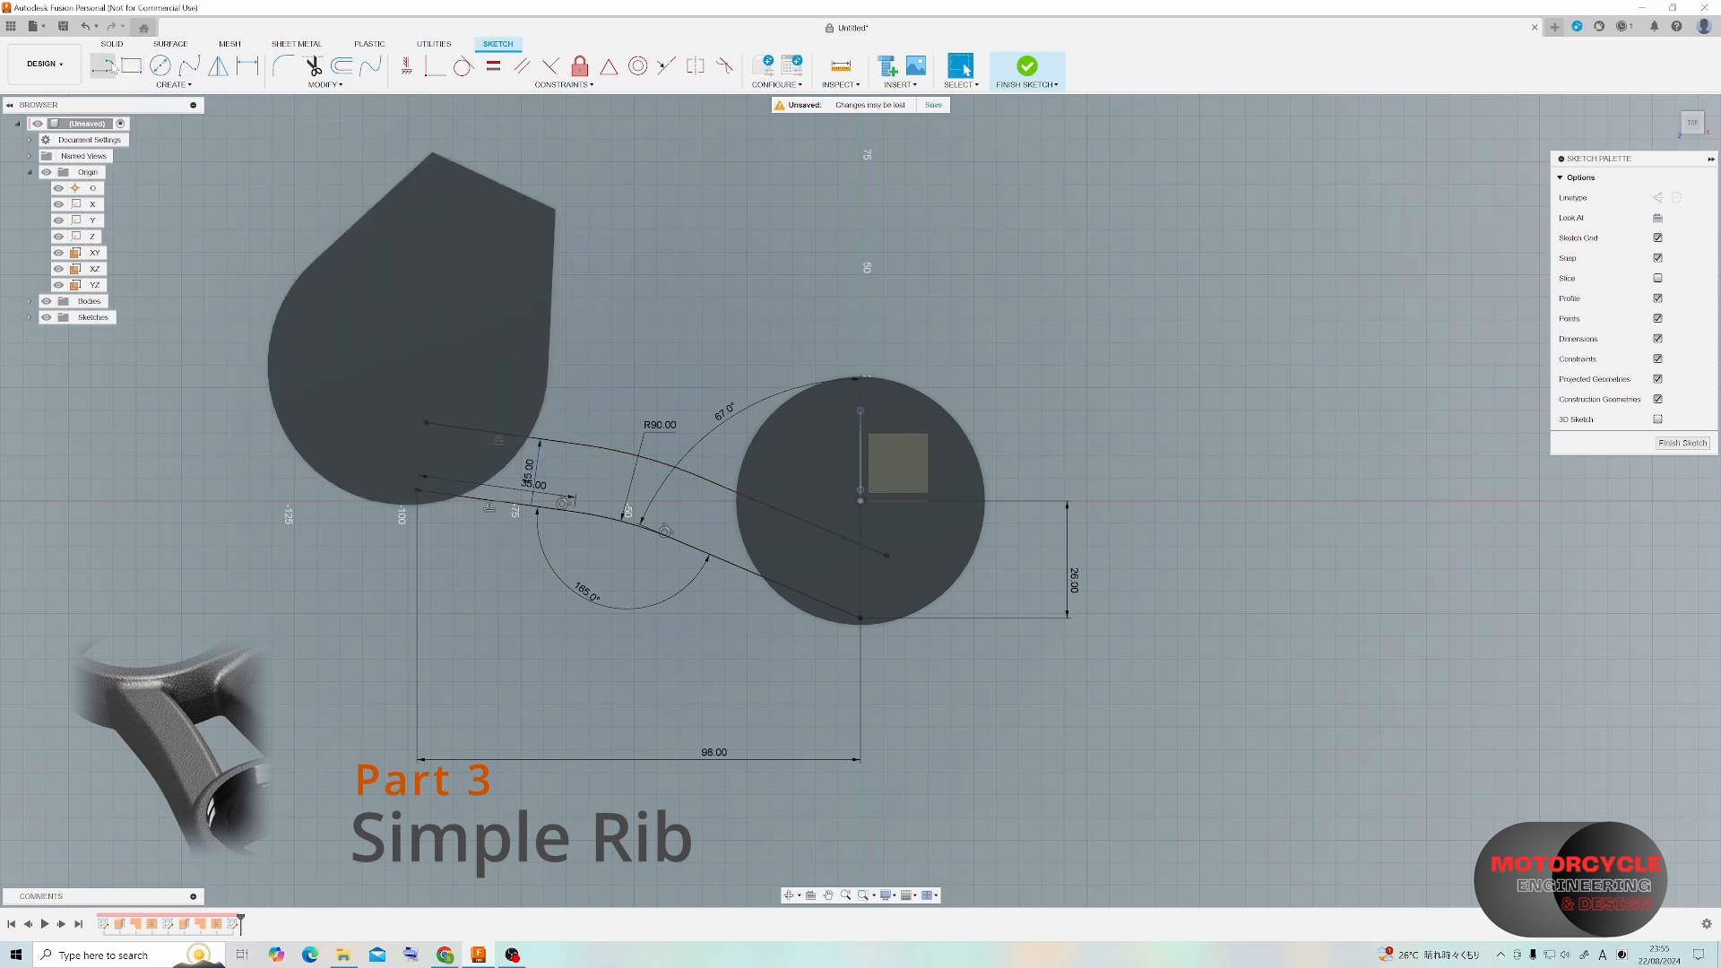
Close both ends of the rib profile with straight lines between the two edges, and finish the sketch.
click(425, 425)
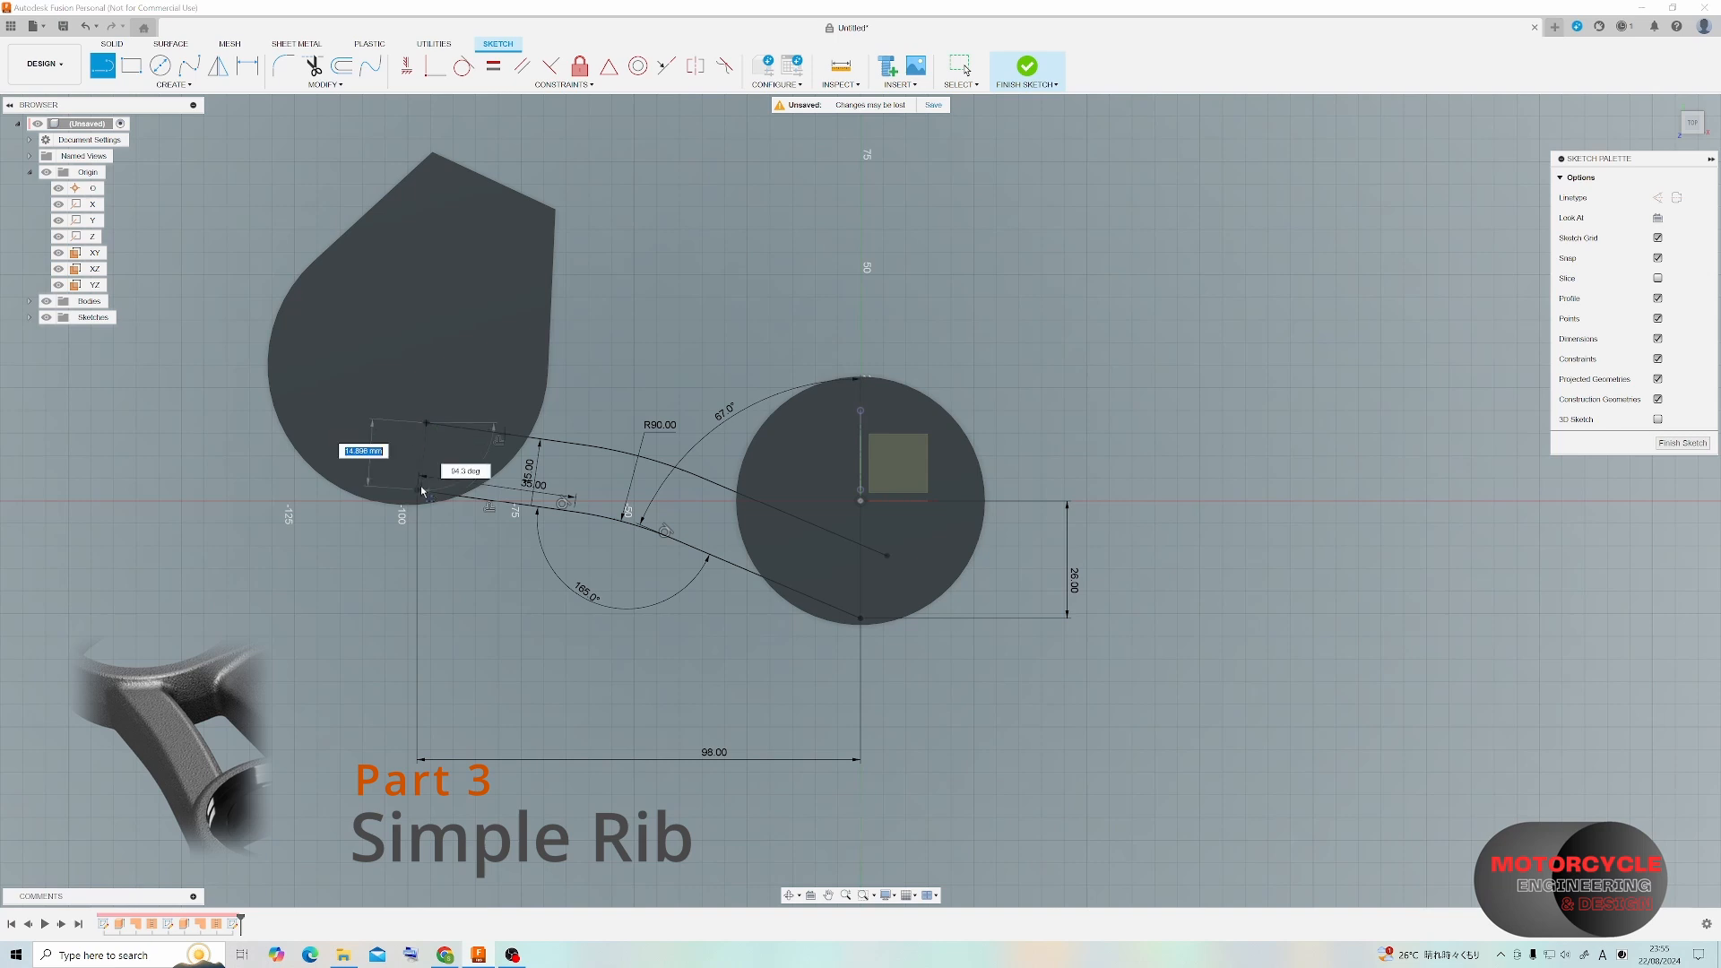
click(418, 477)
key(Escape)
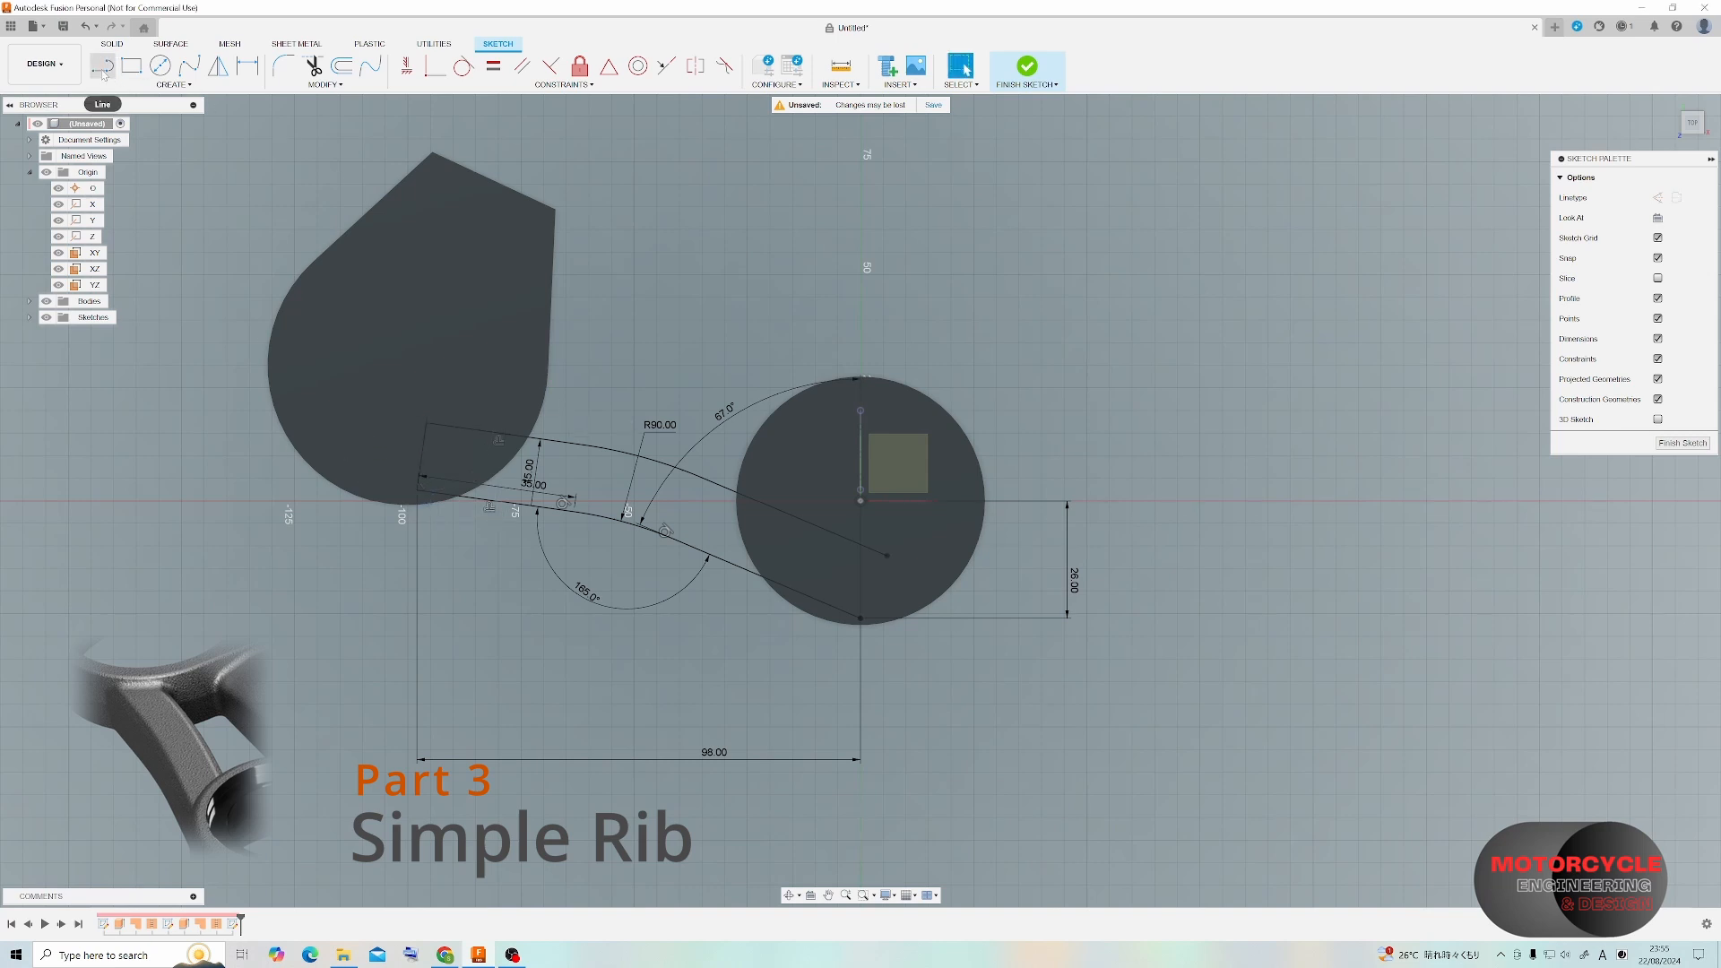
key(l)
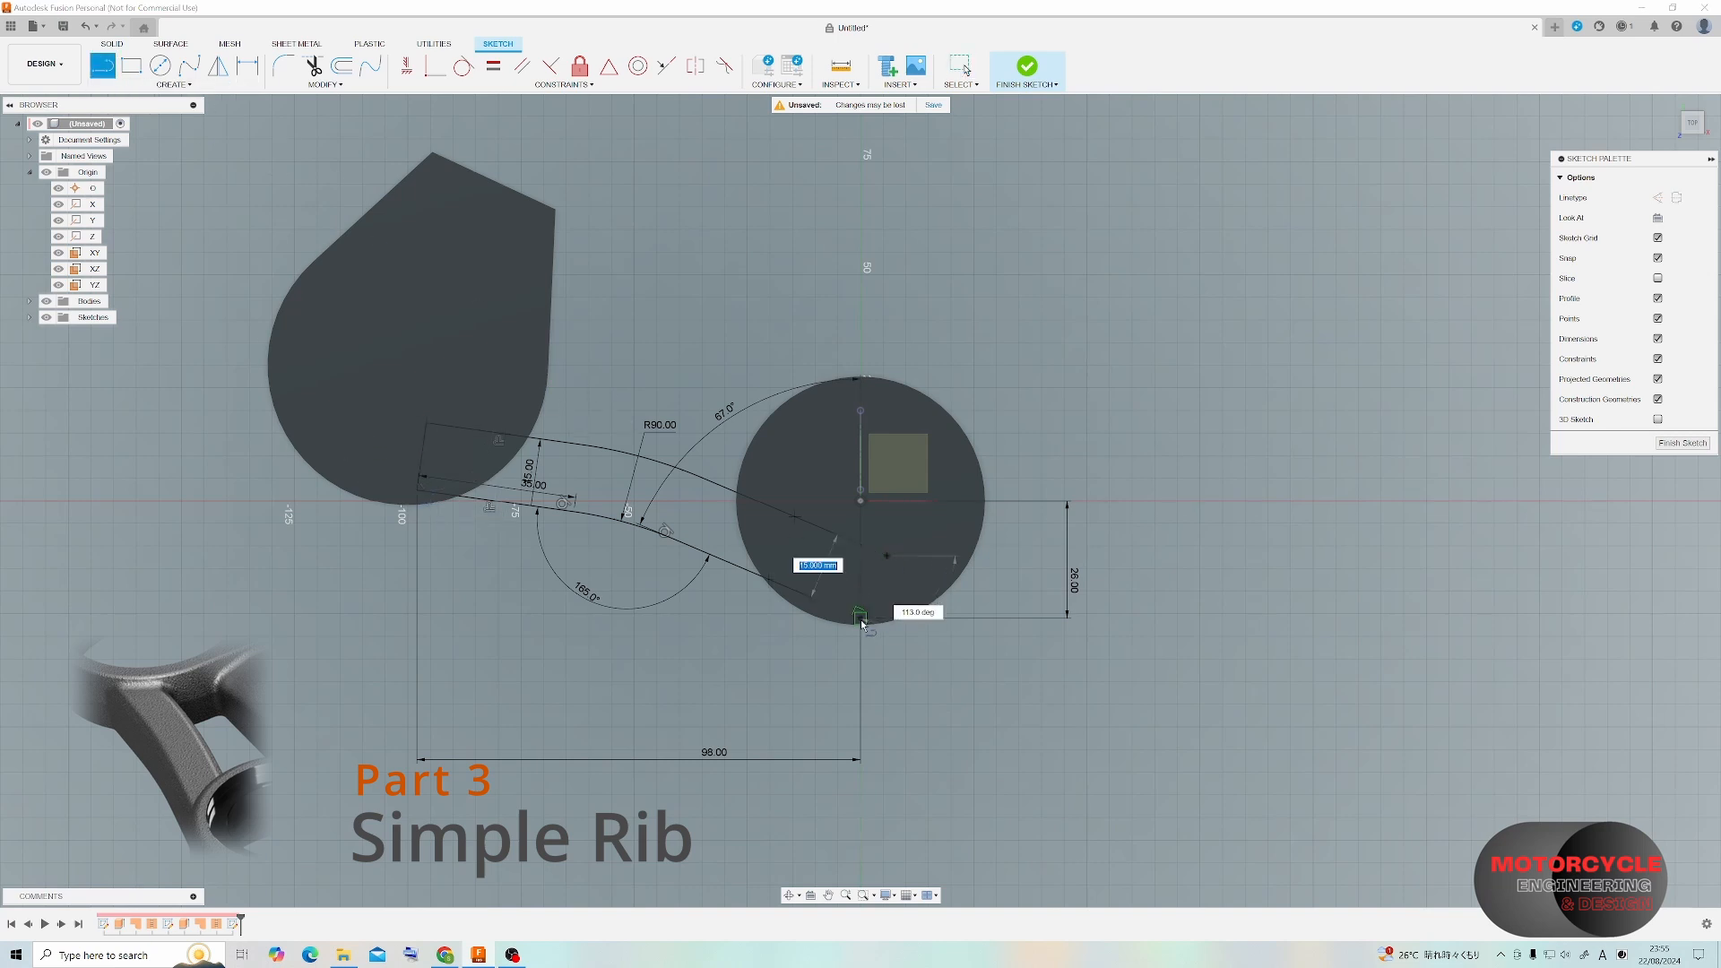
click(886, 556)
key(Escape)
shift+middle_drag(692, 521, 626, 363)
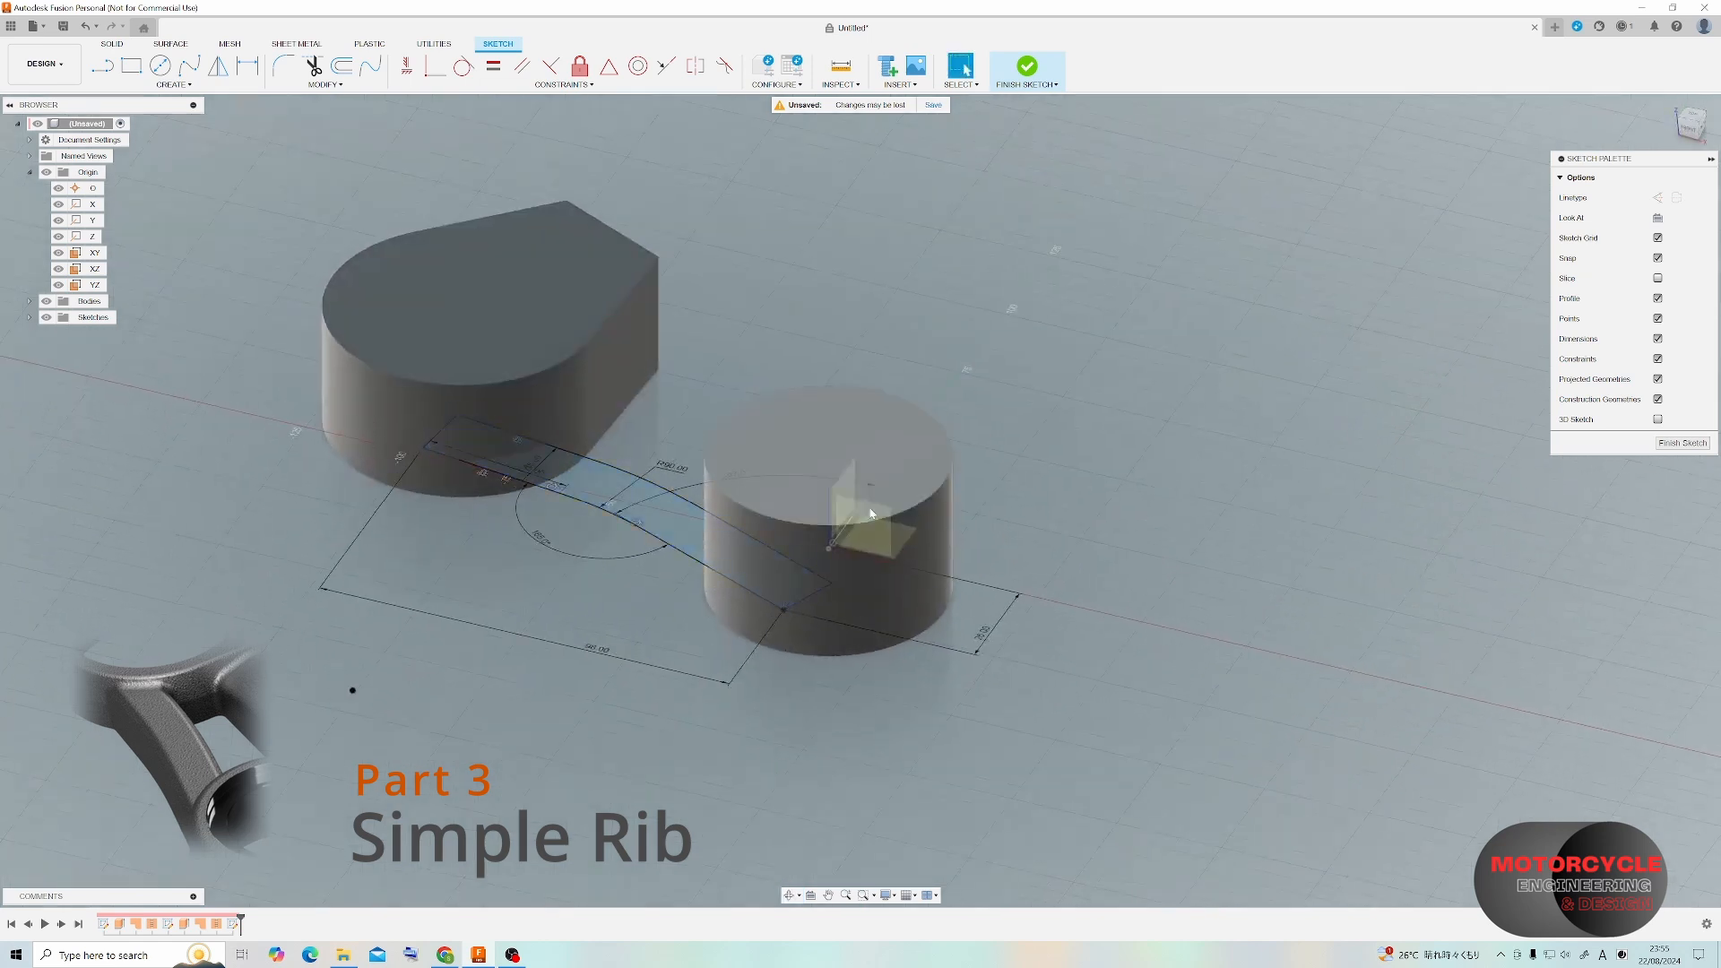
click(1694, 446)
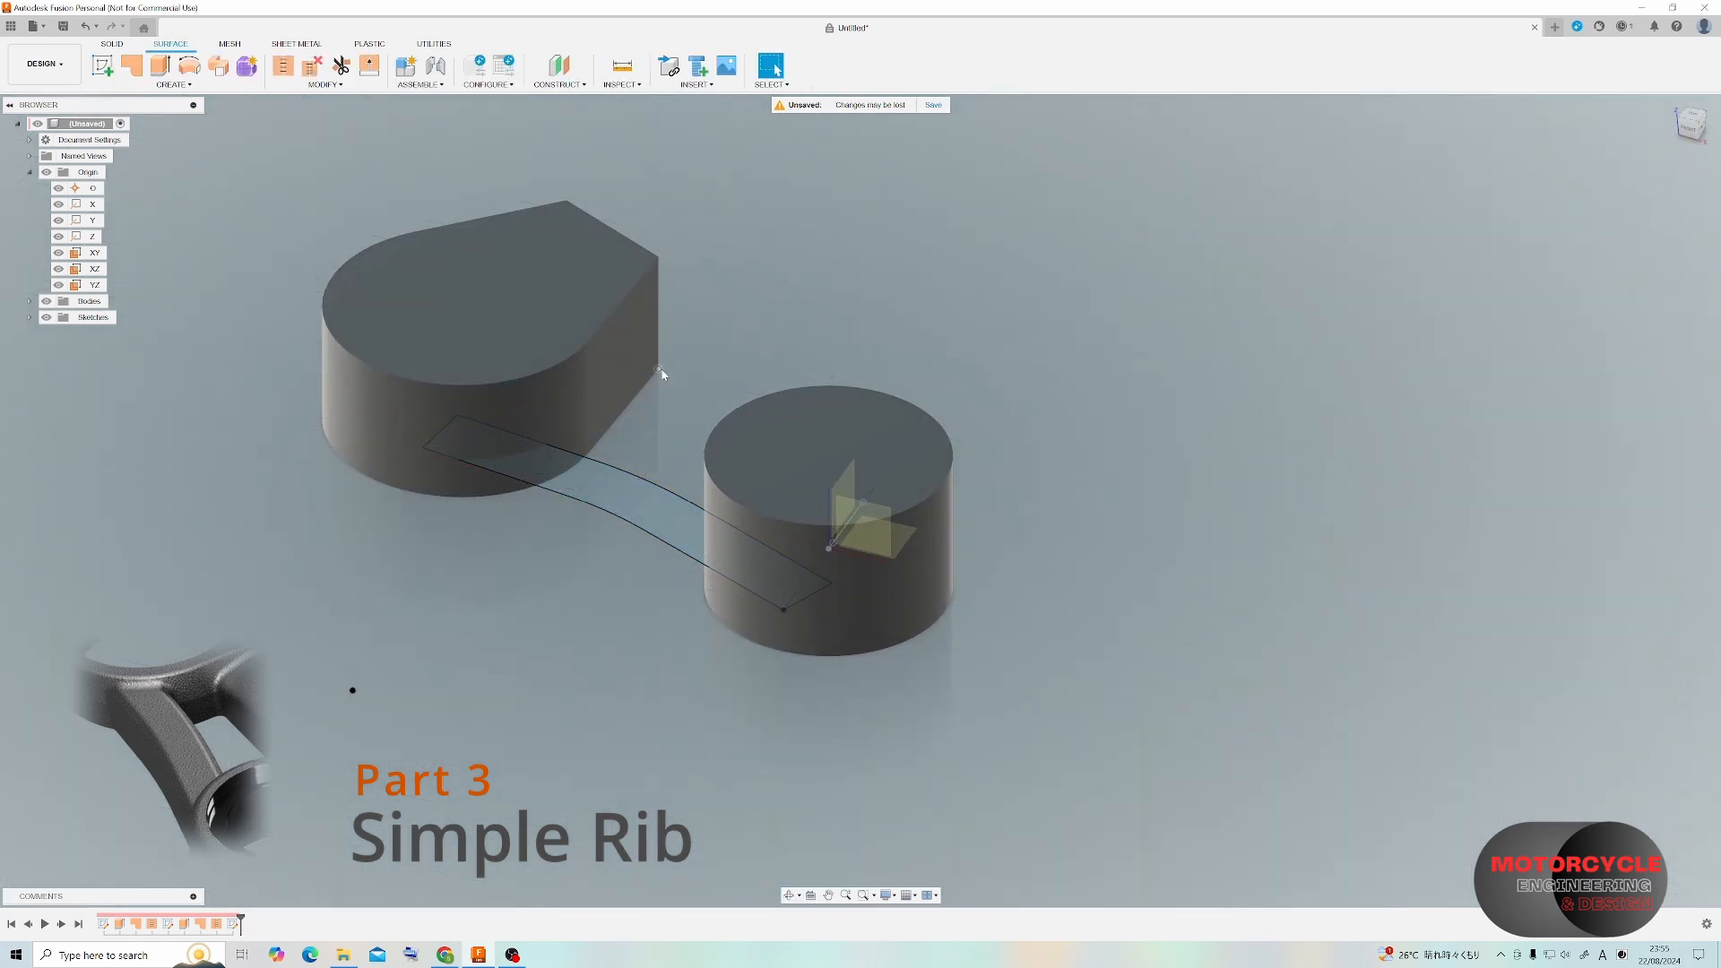
Extrude the rib profile as a two-sided surface body, 17 mm above the sketch plane and 10 mm below.
click(162, 67)
click(585, 501)
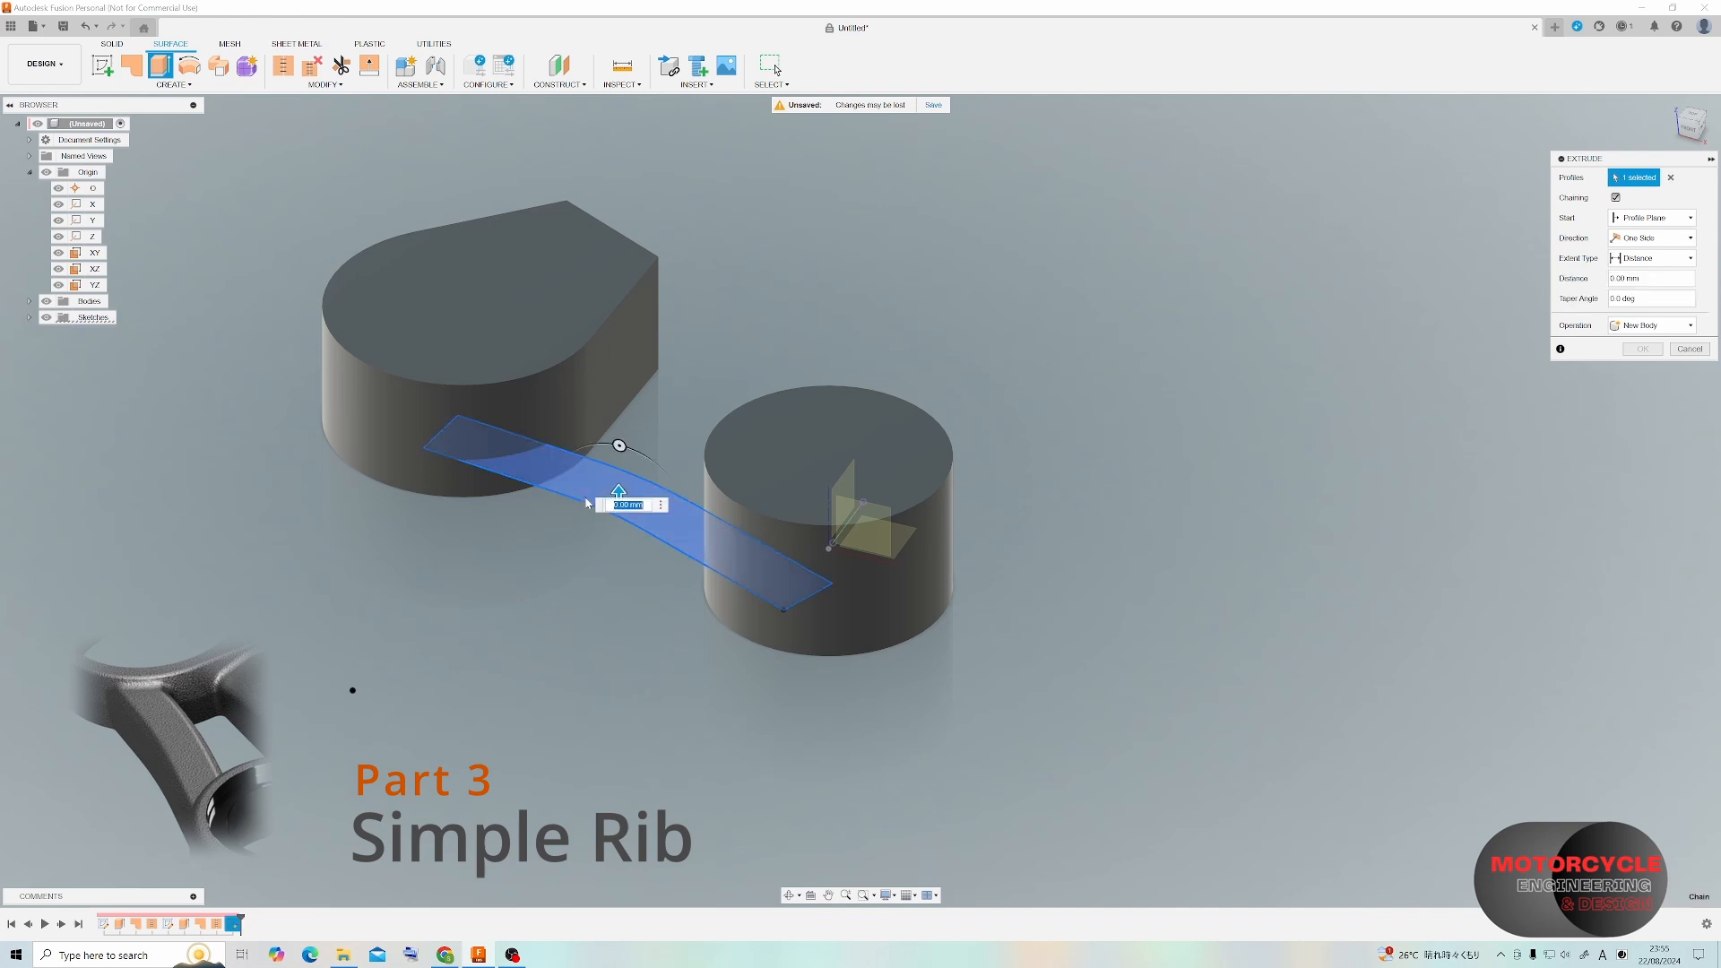
drag(617, 493, 620, 433)
key(Return)
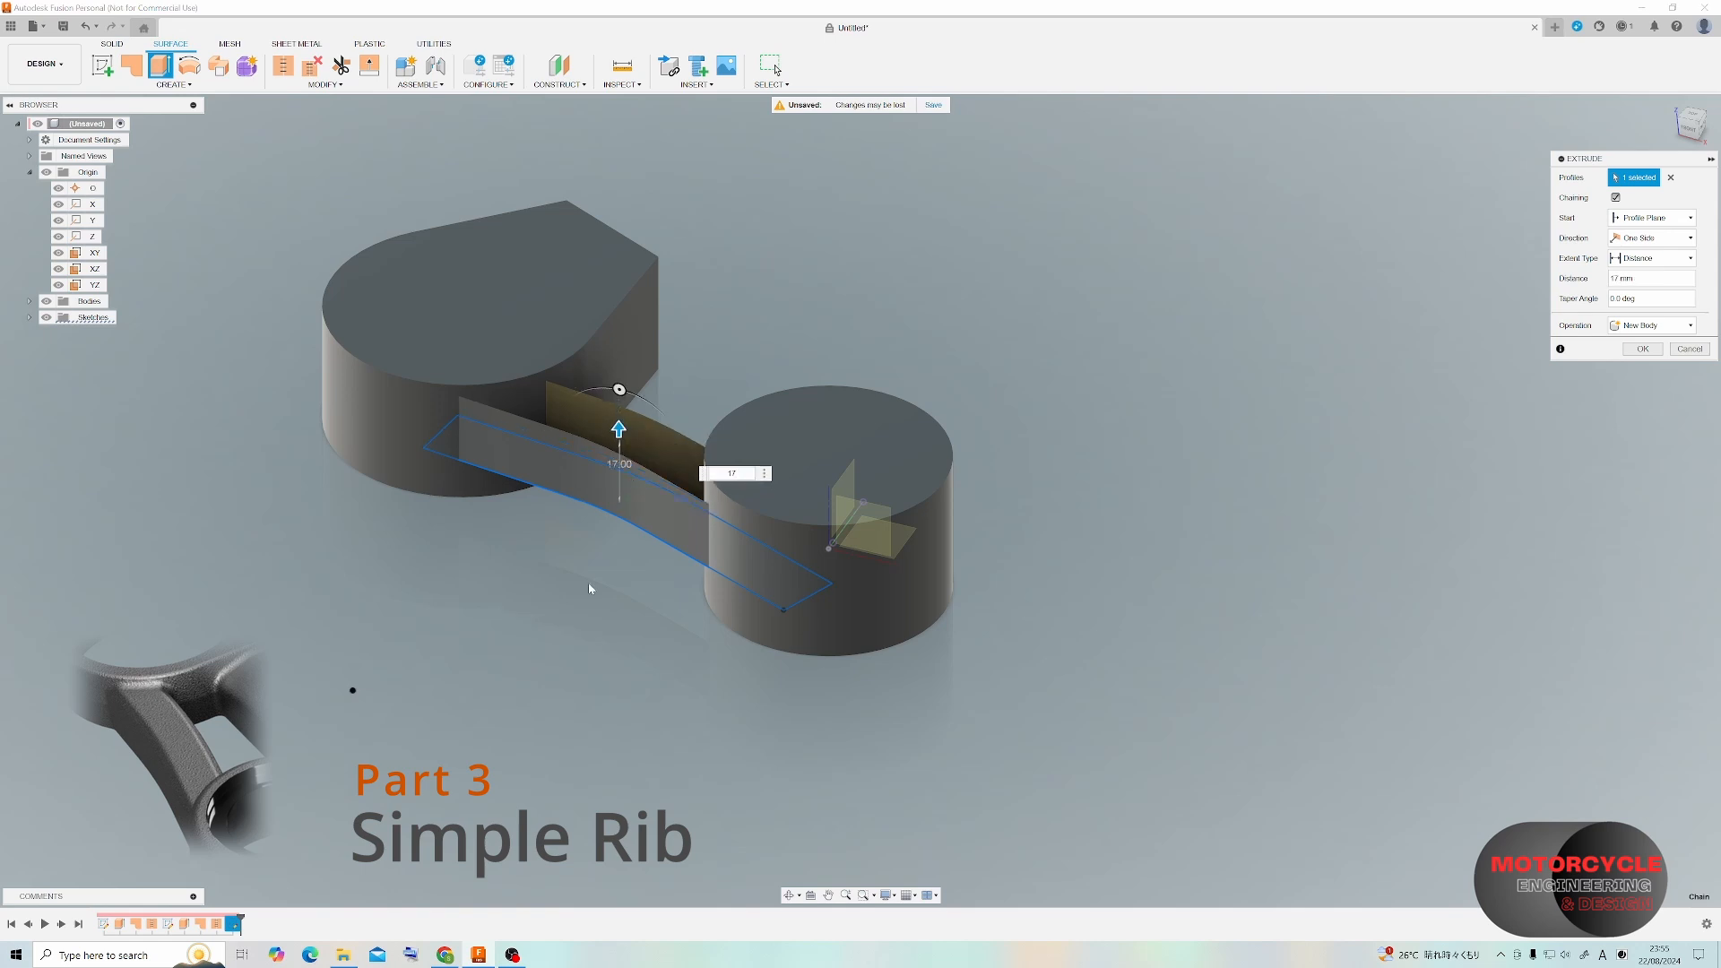
click(1652, 238)
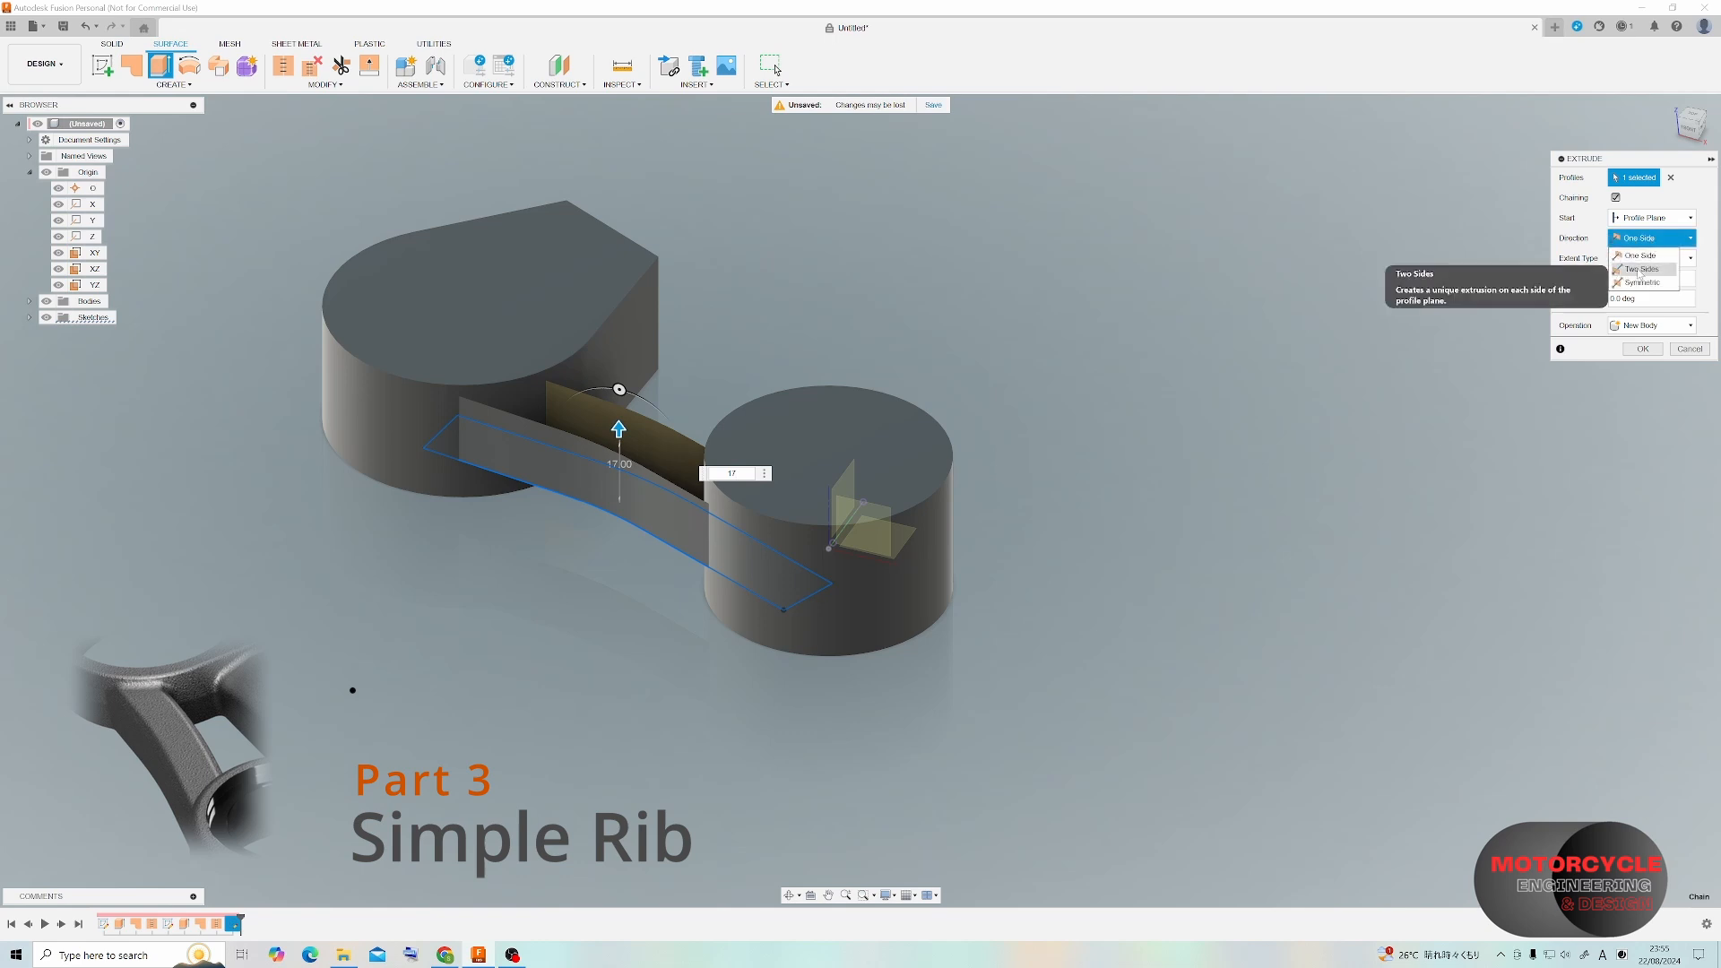
click(1645, 251)
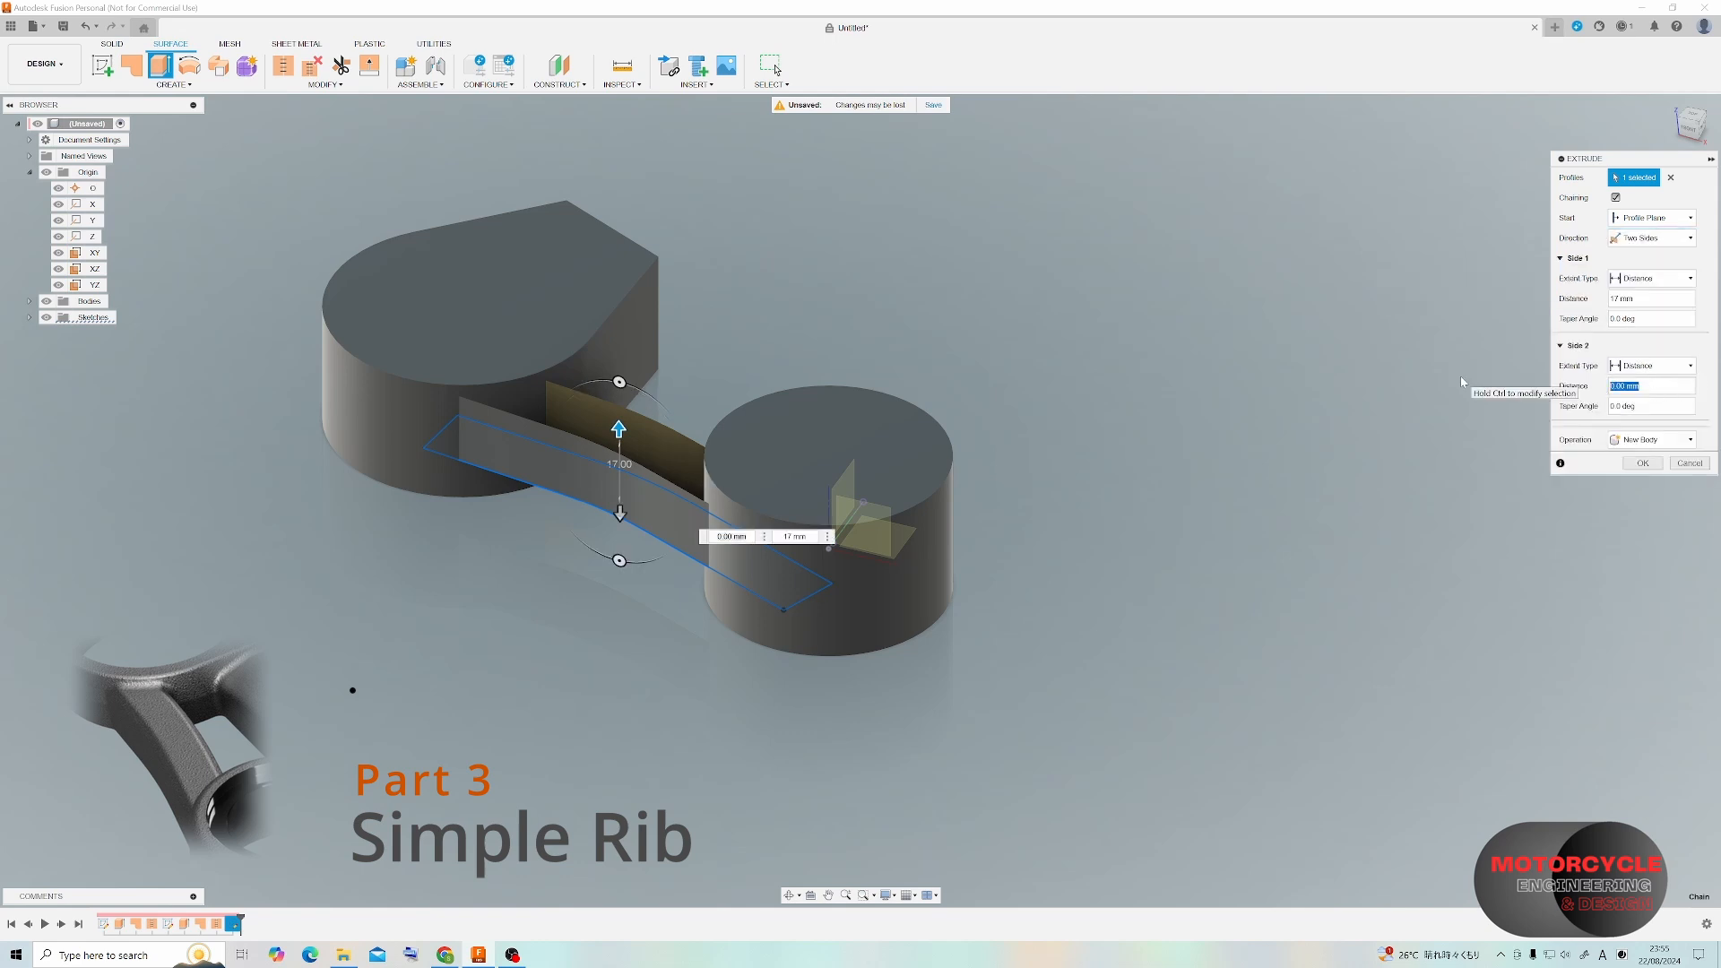
text(10)
key(Return)
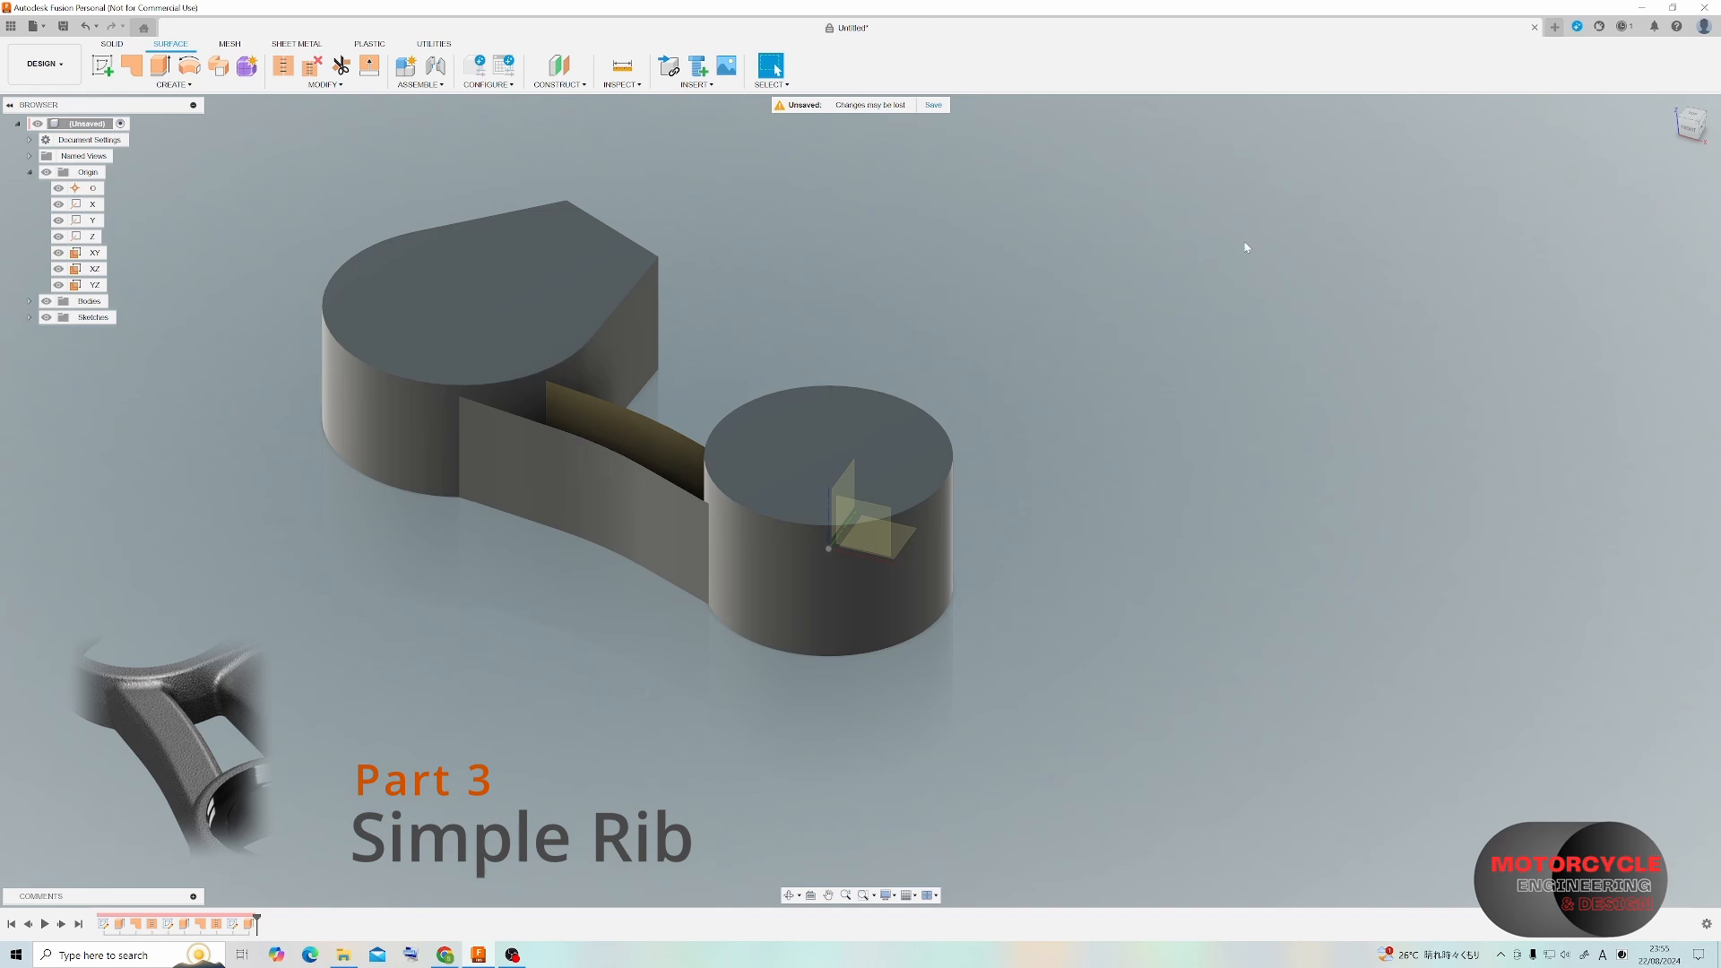
Patch the open top edge loop of the rib as a new body.
click(132, 65)
click(649, 429)
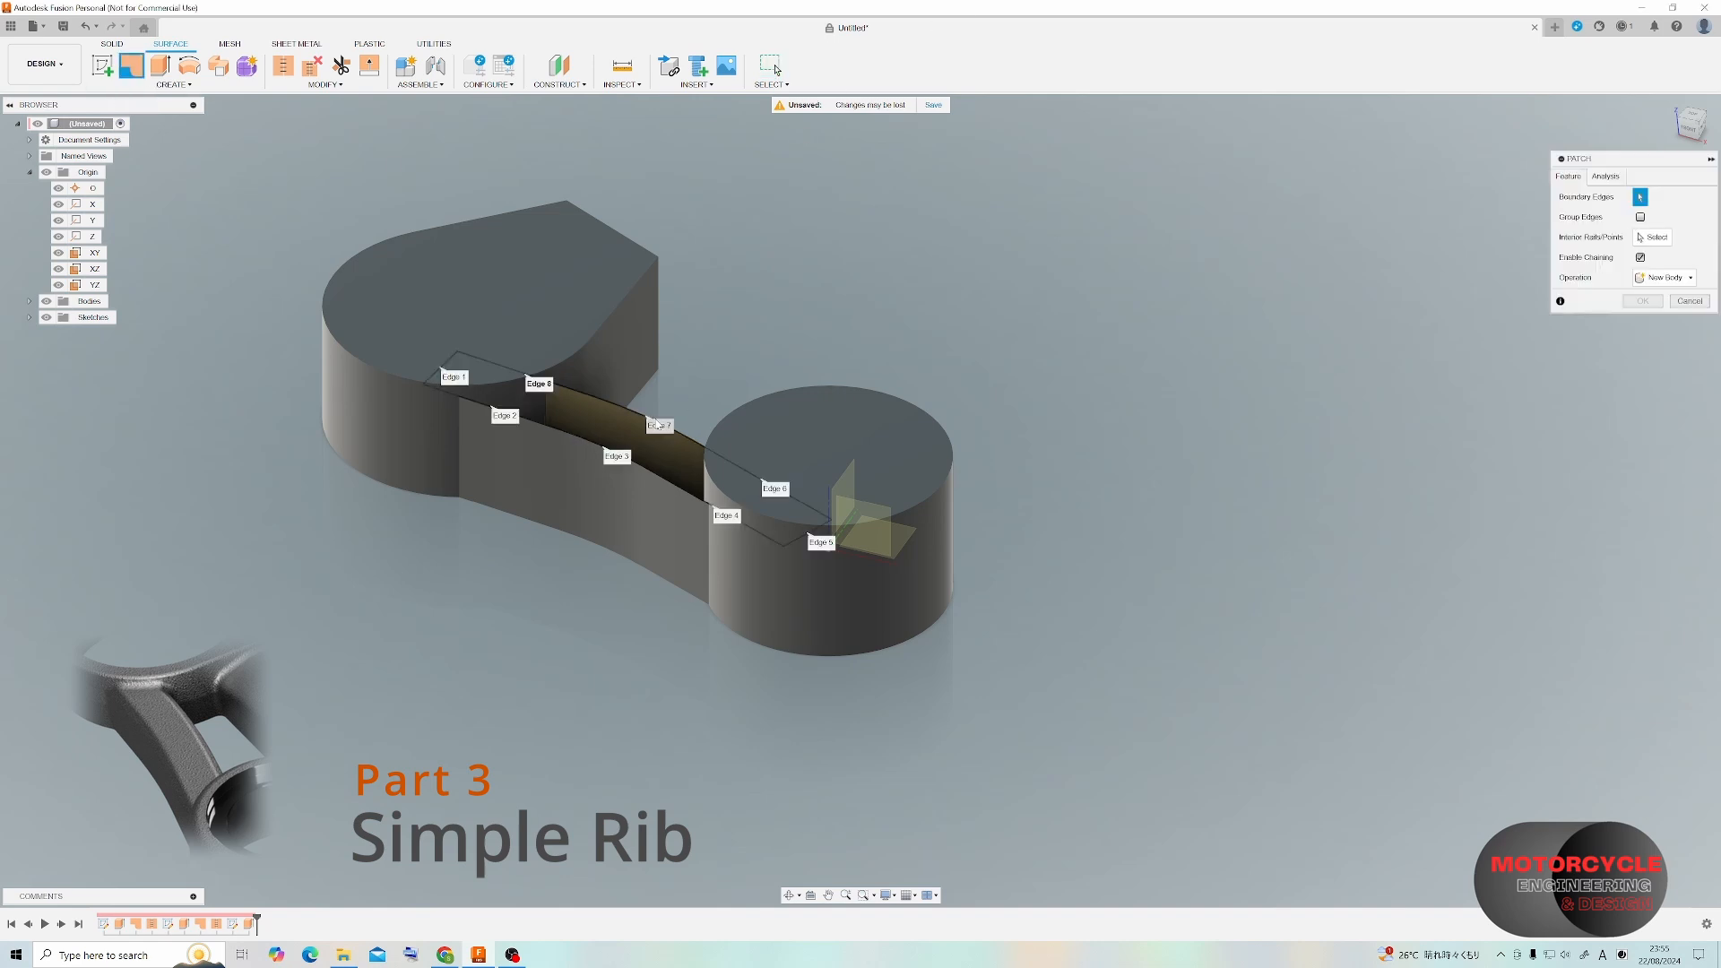
mouse_move(541, 504)
shift+middle_down()
mouse_move(506, 408)
mouse_move(538, 502)
shift+middle_up()
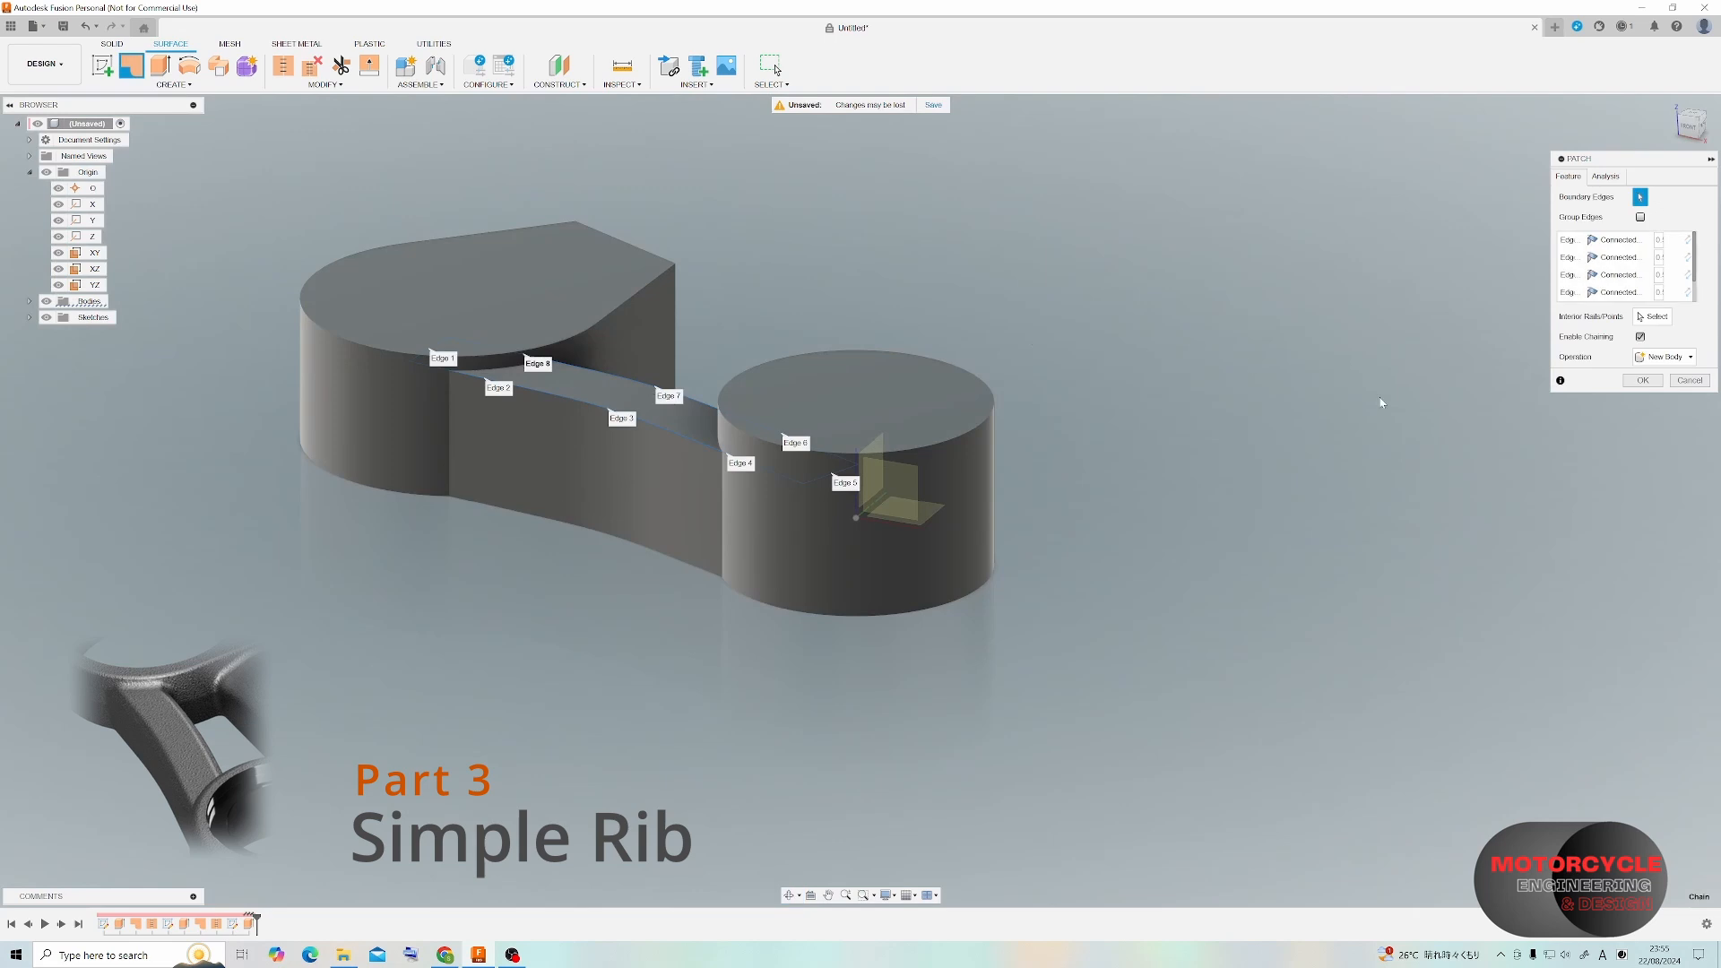
click(1676, 381)
shift+middle_drag(1567, 357, 1192, 358)
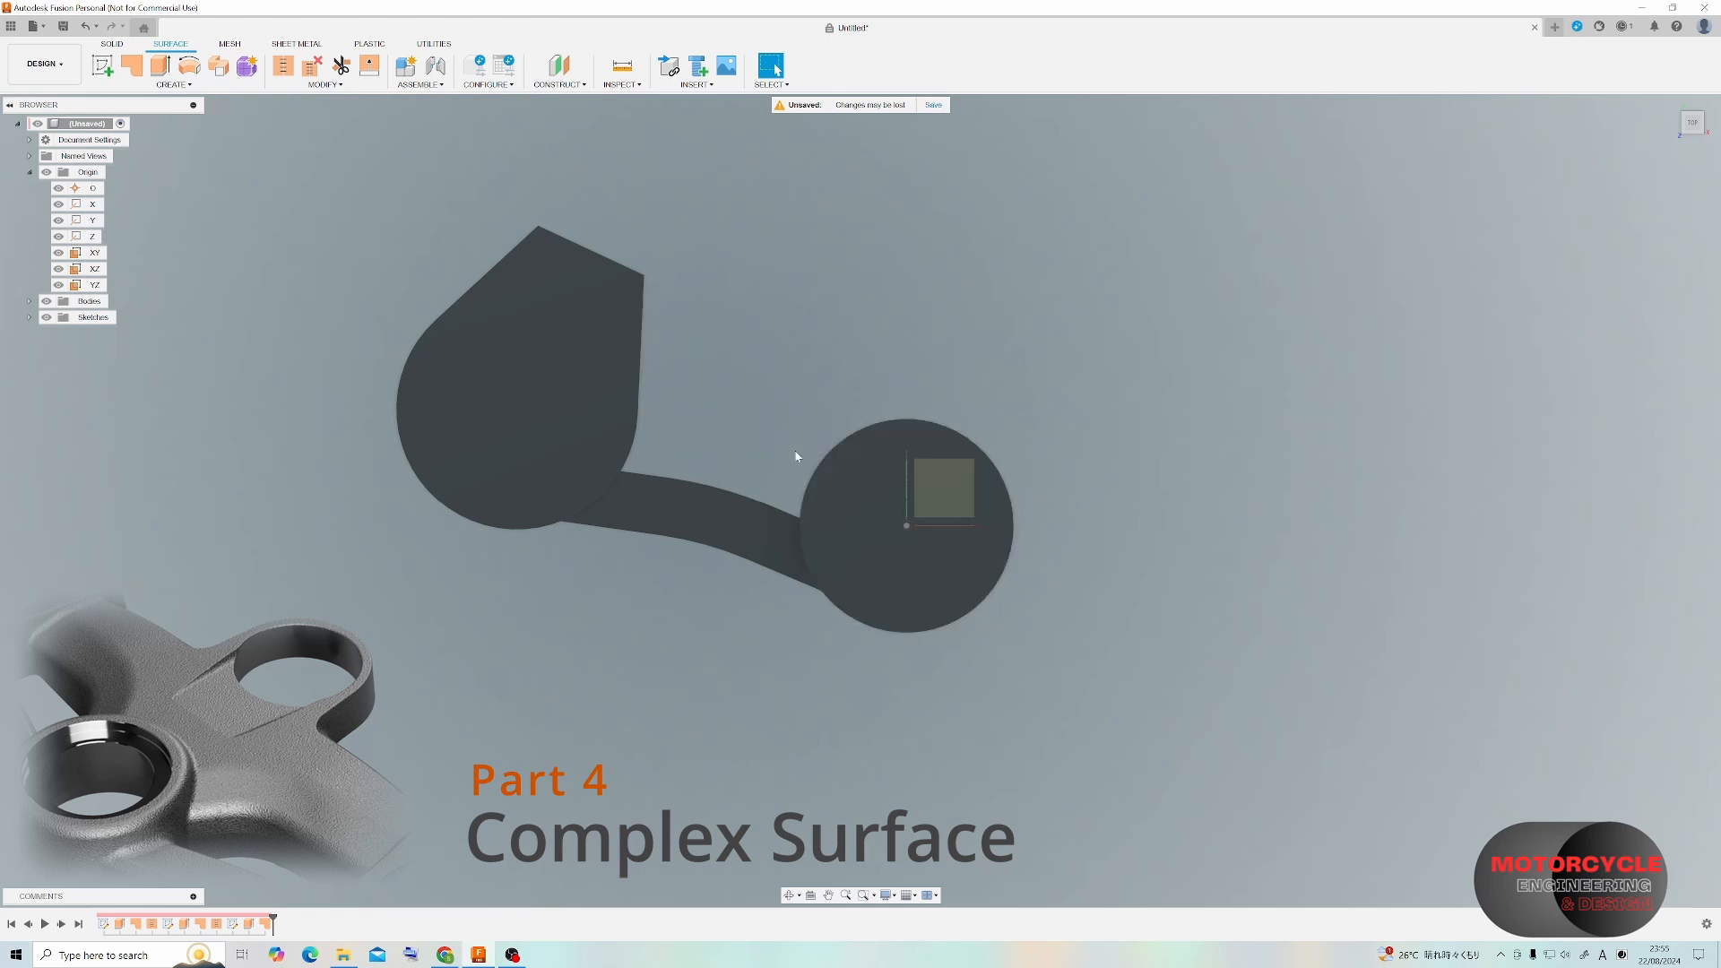
shift+middle_drag(815, 390, 814, 281)
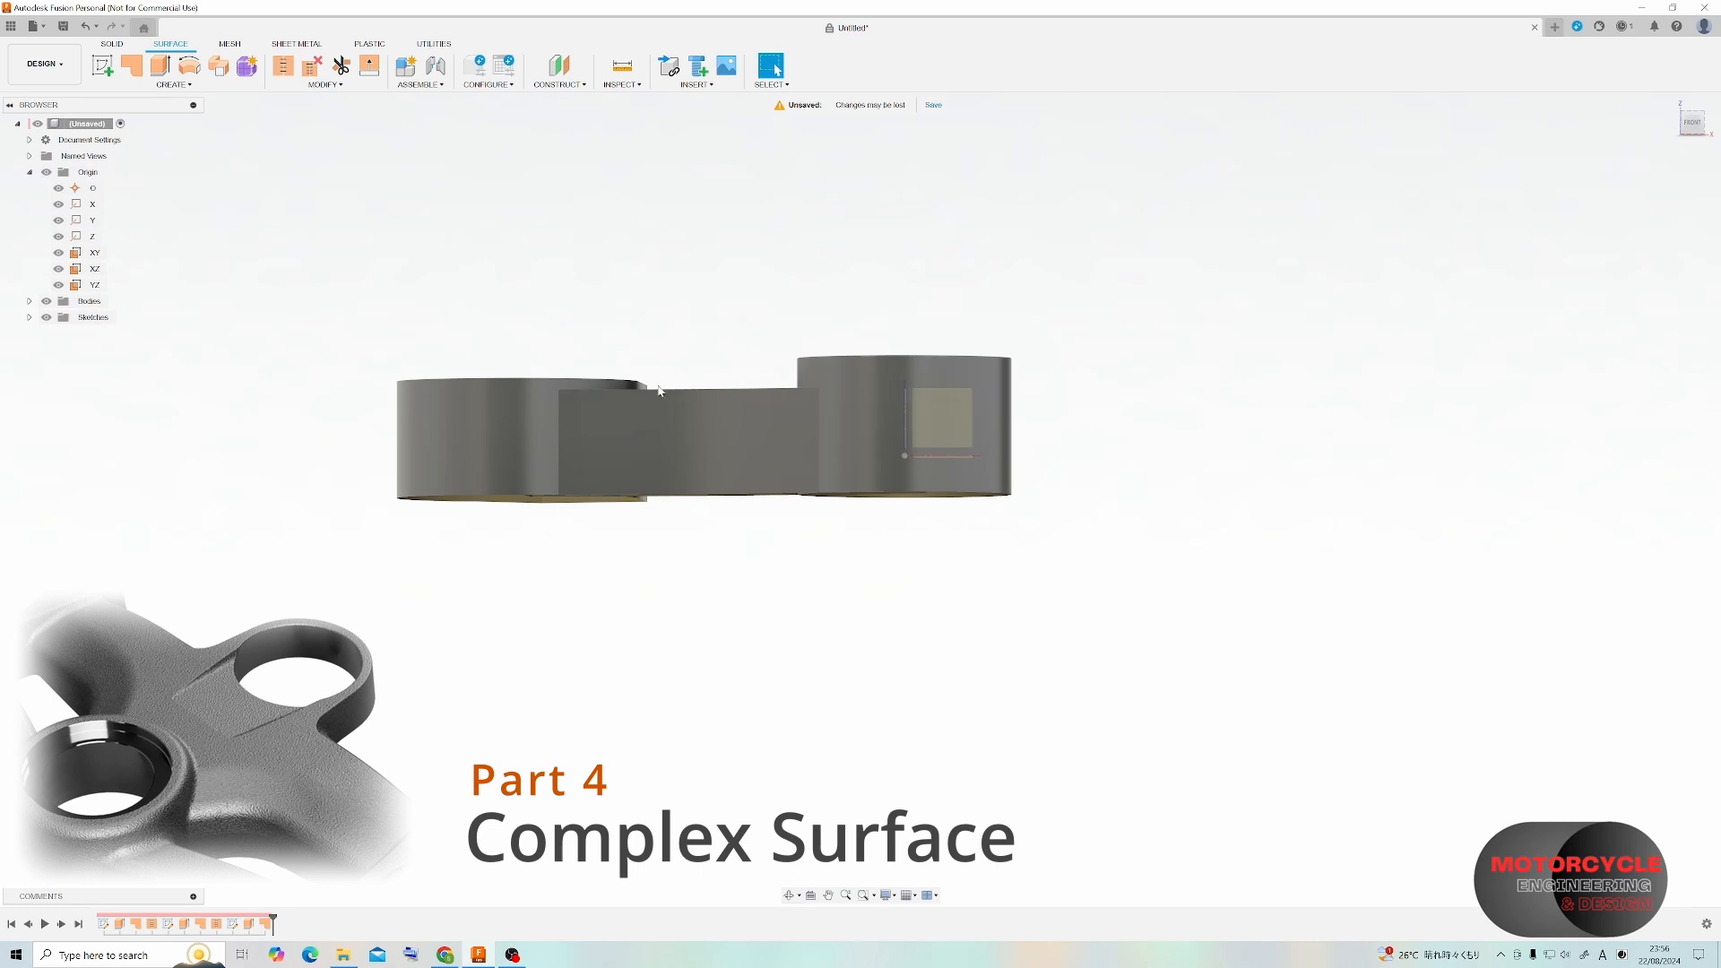
shift+middle_drag(801, 375, 806, 498)
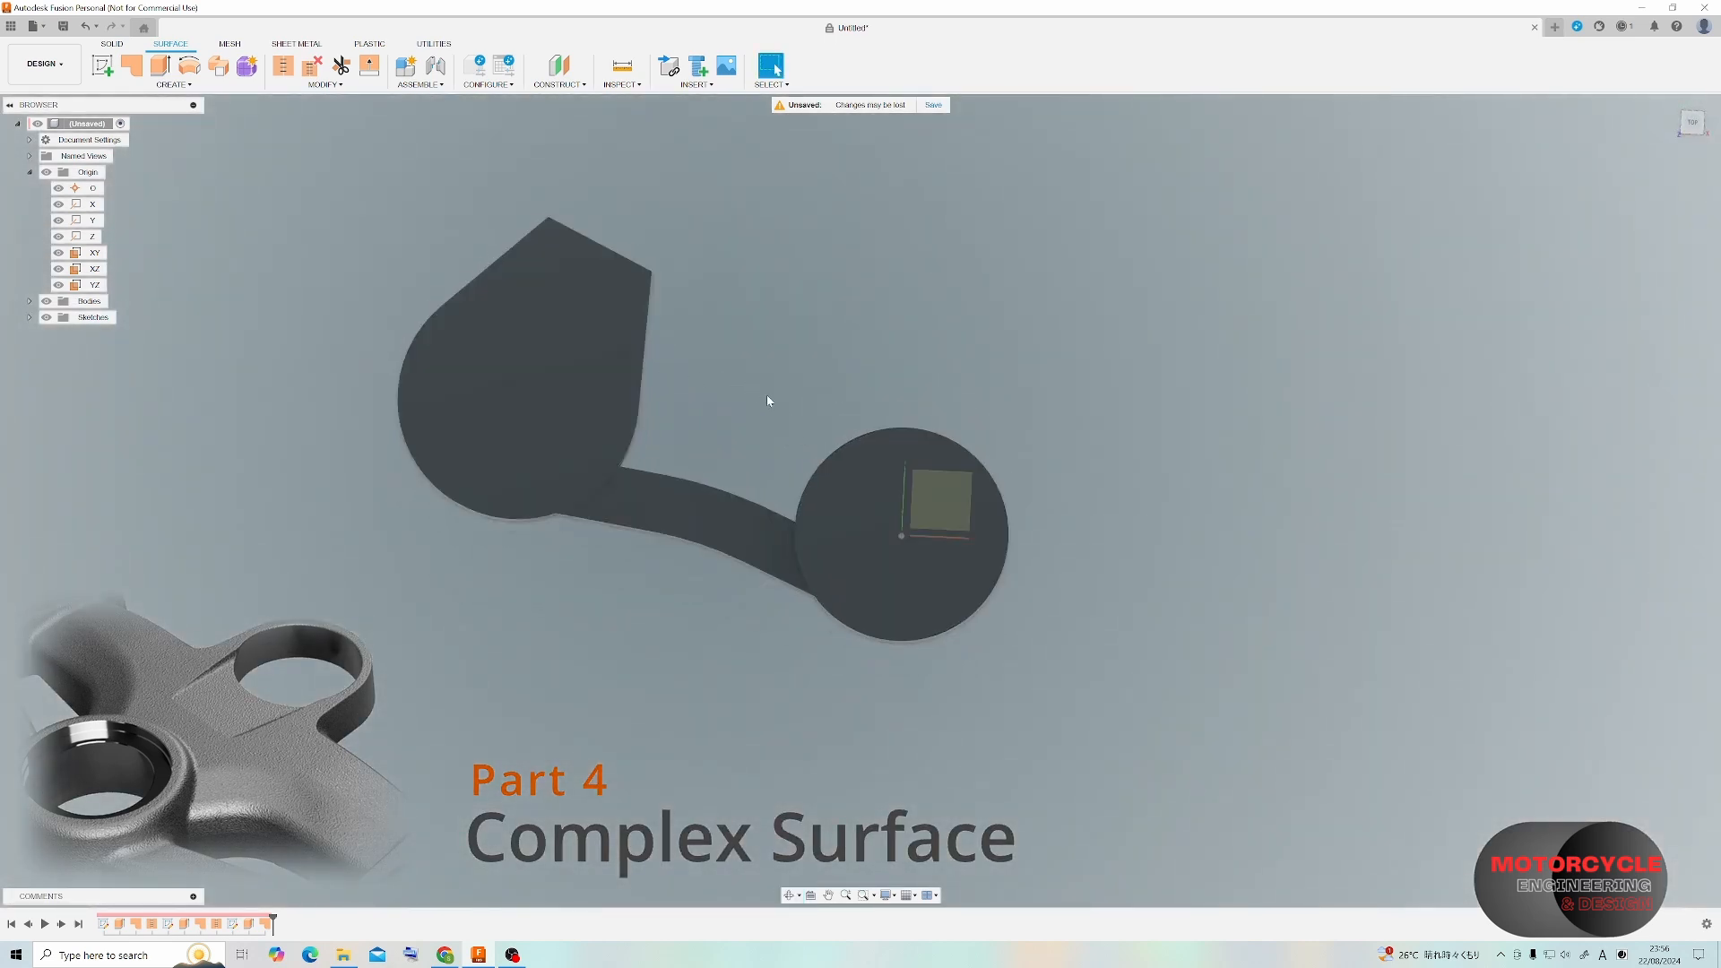
Start a sketch on the XZ origin plane and draw a horizontal line from above the origin, continuing into a tangent arc toward the fork clamp.
shift+middle_drag(730, 400, 350, 127)
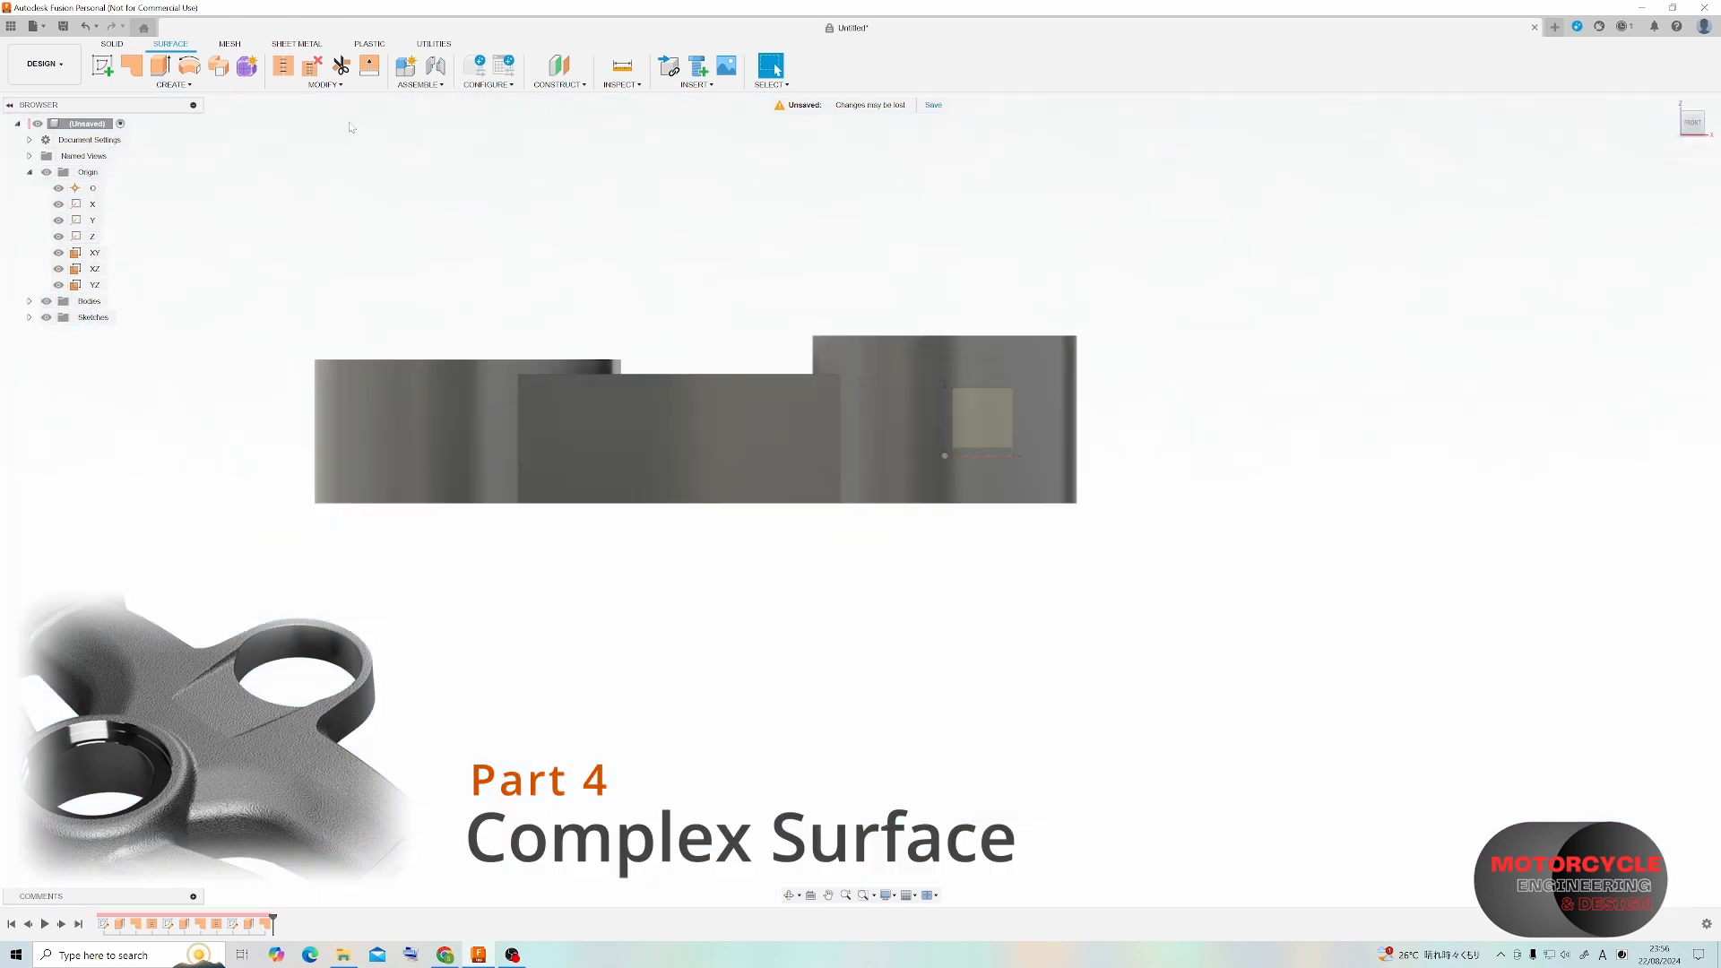
click(102, 66)
click(983, 401)
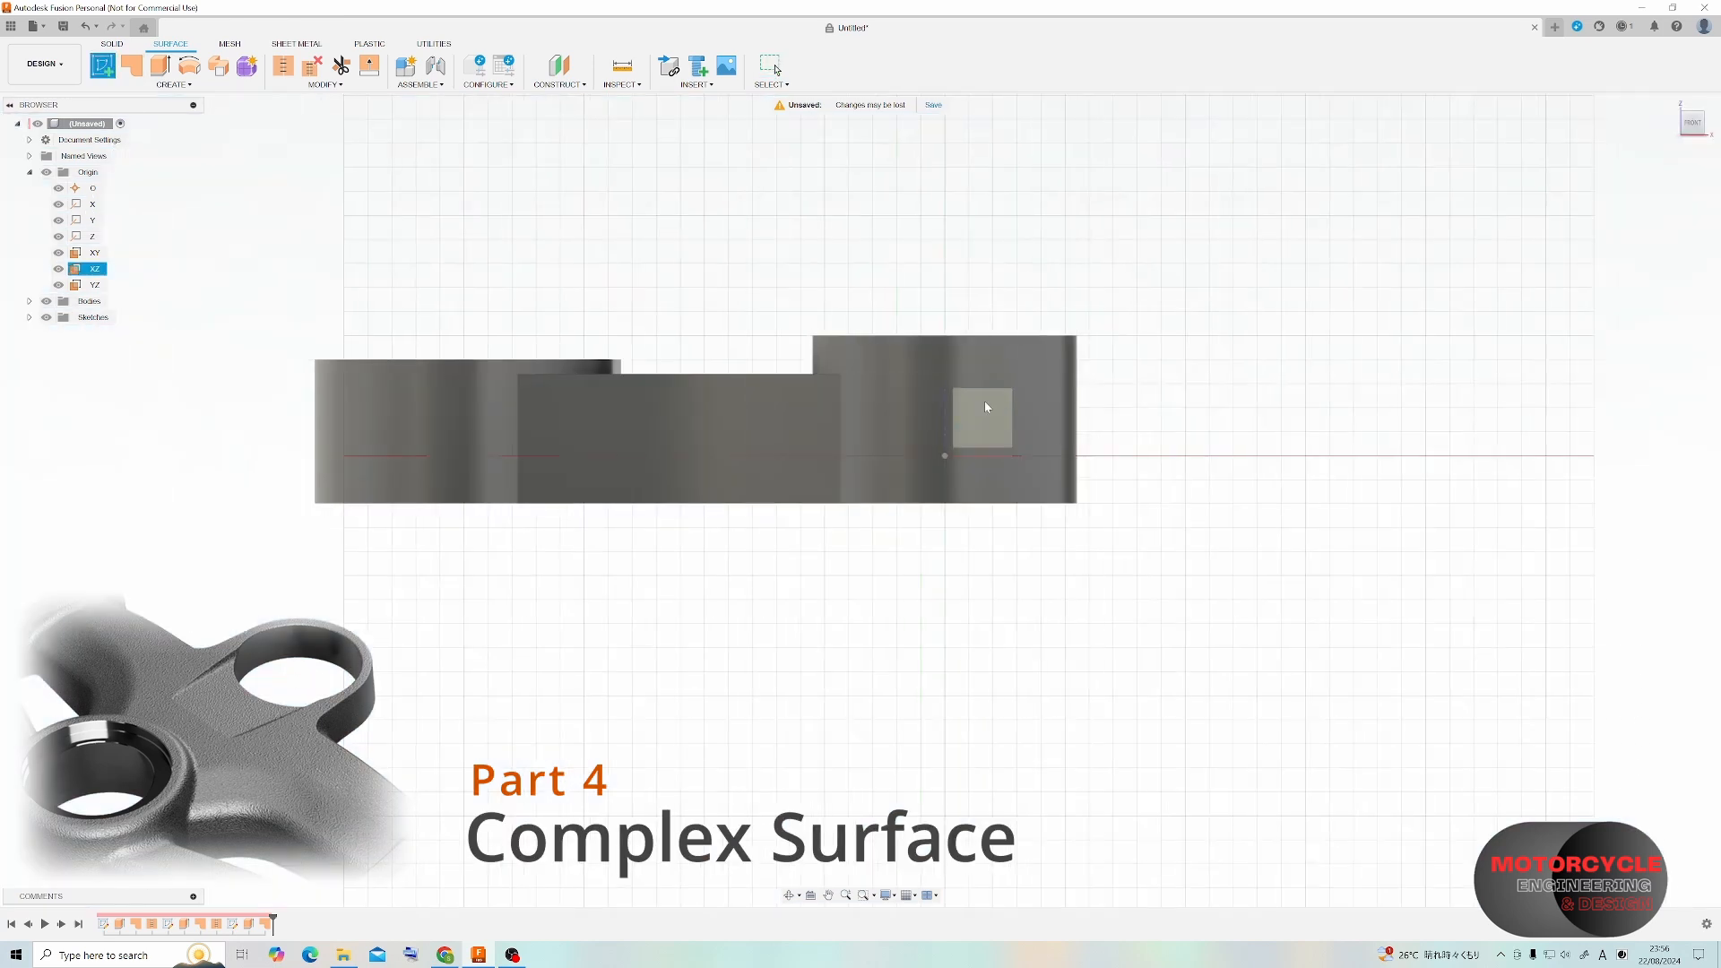
key(l)
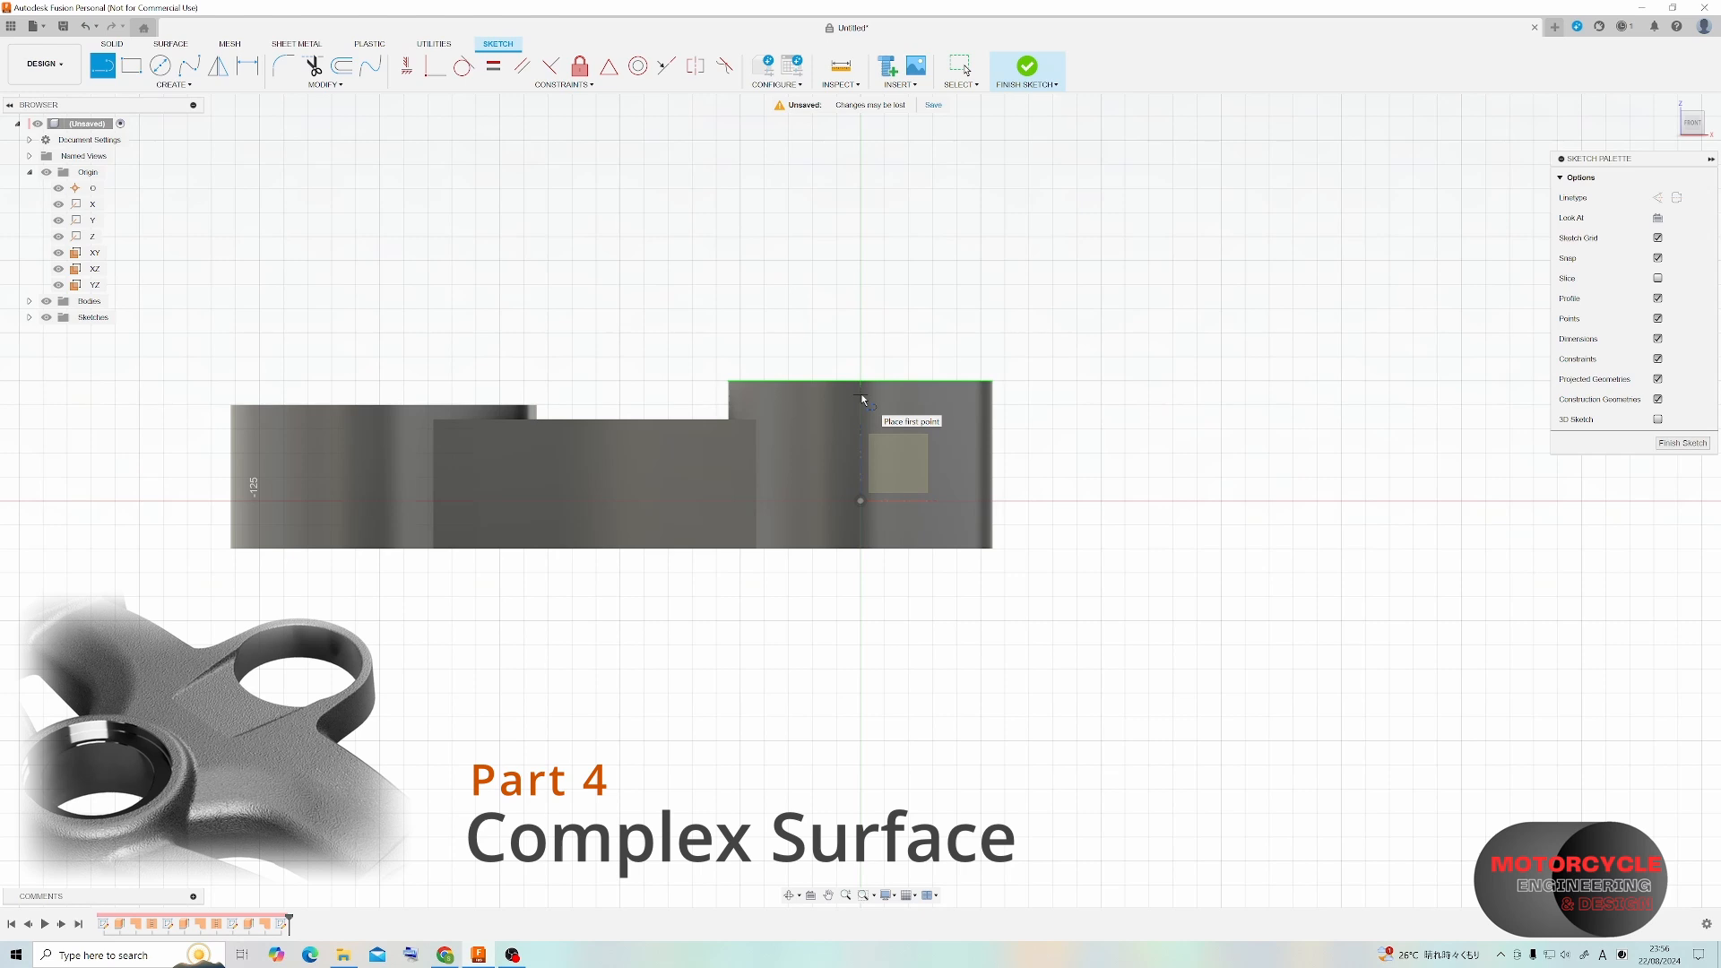
drag(860, 394, 637, 401)
click(710, 394)
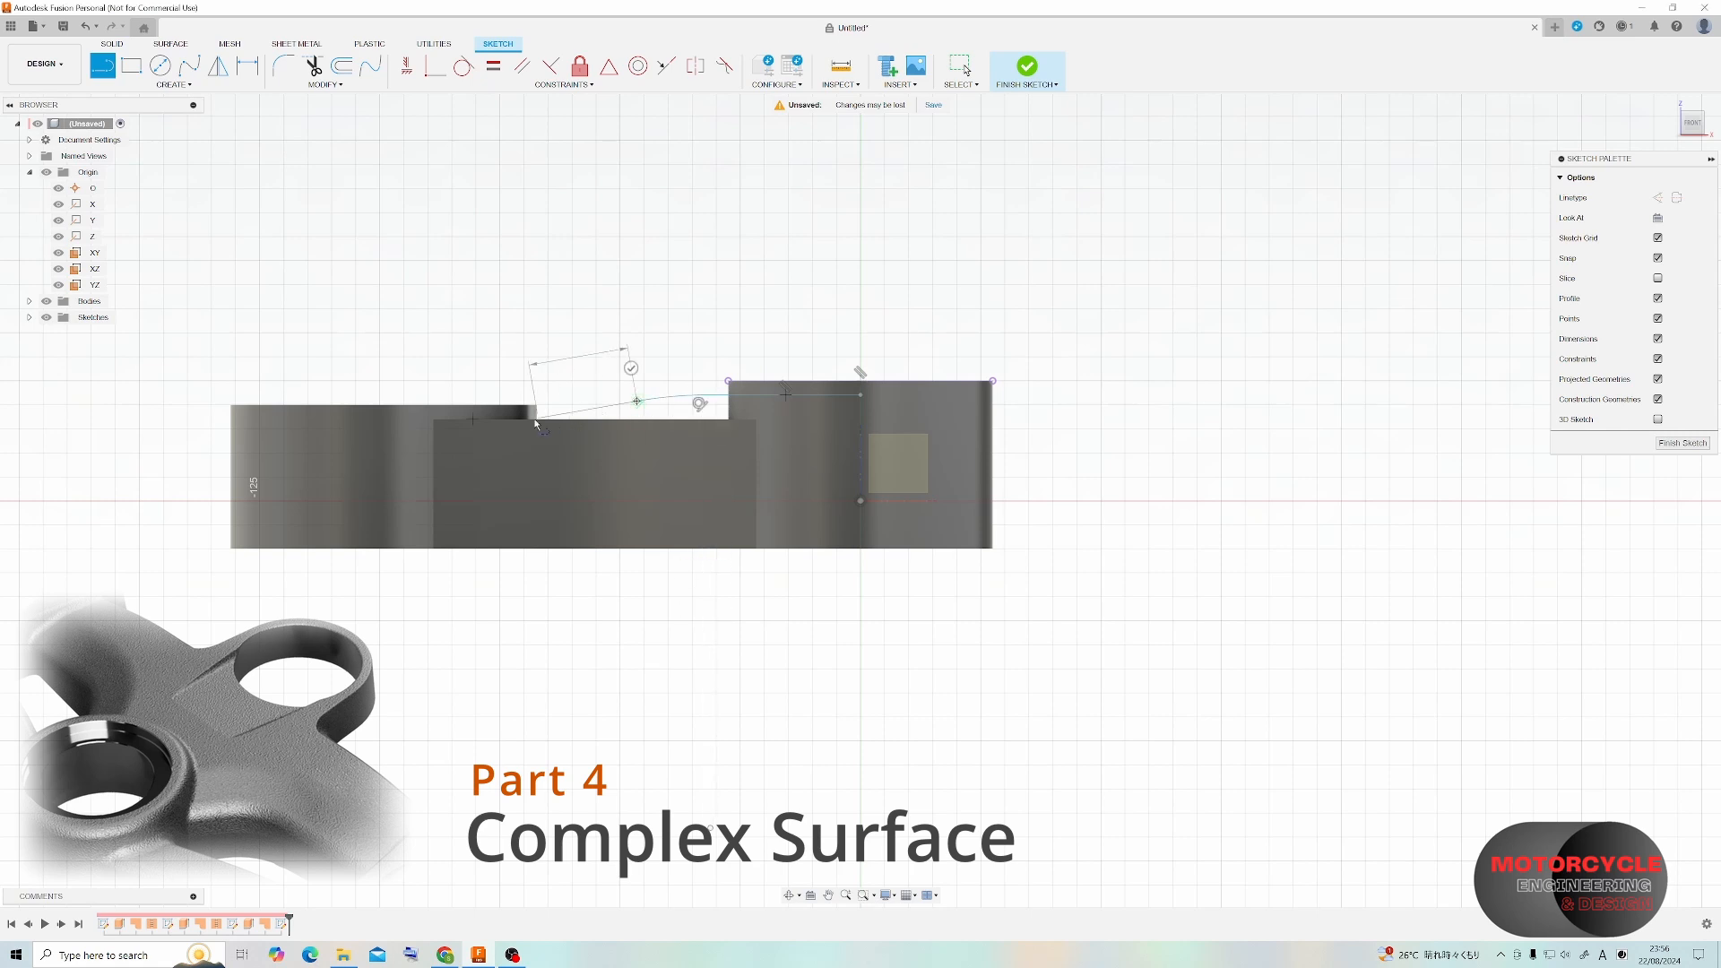
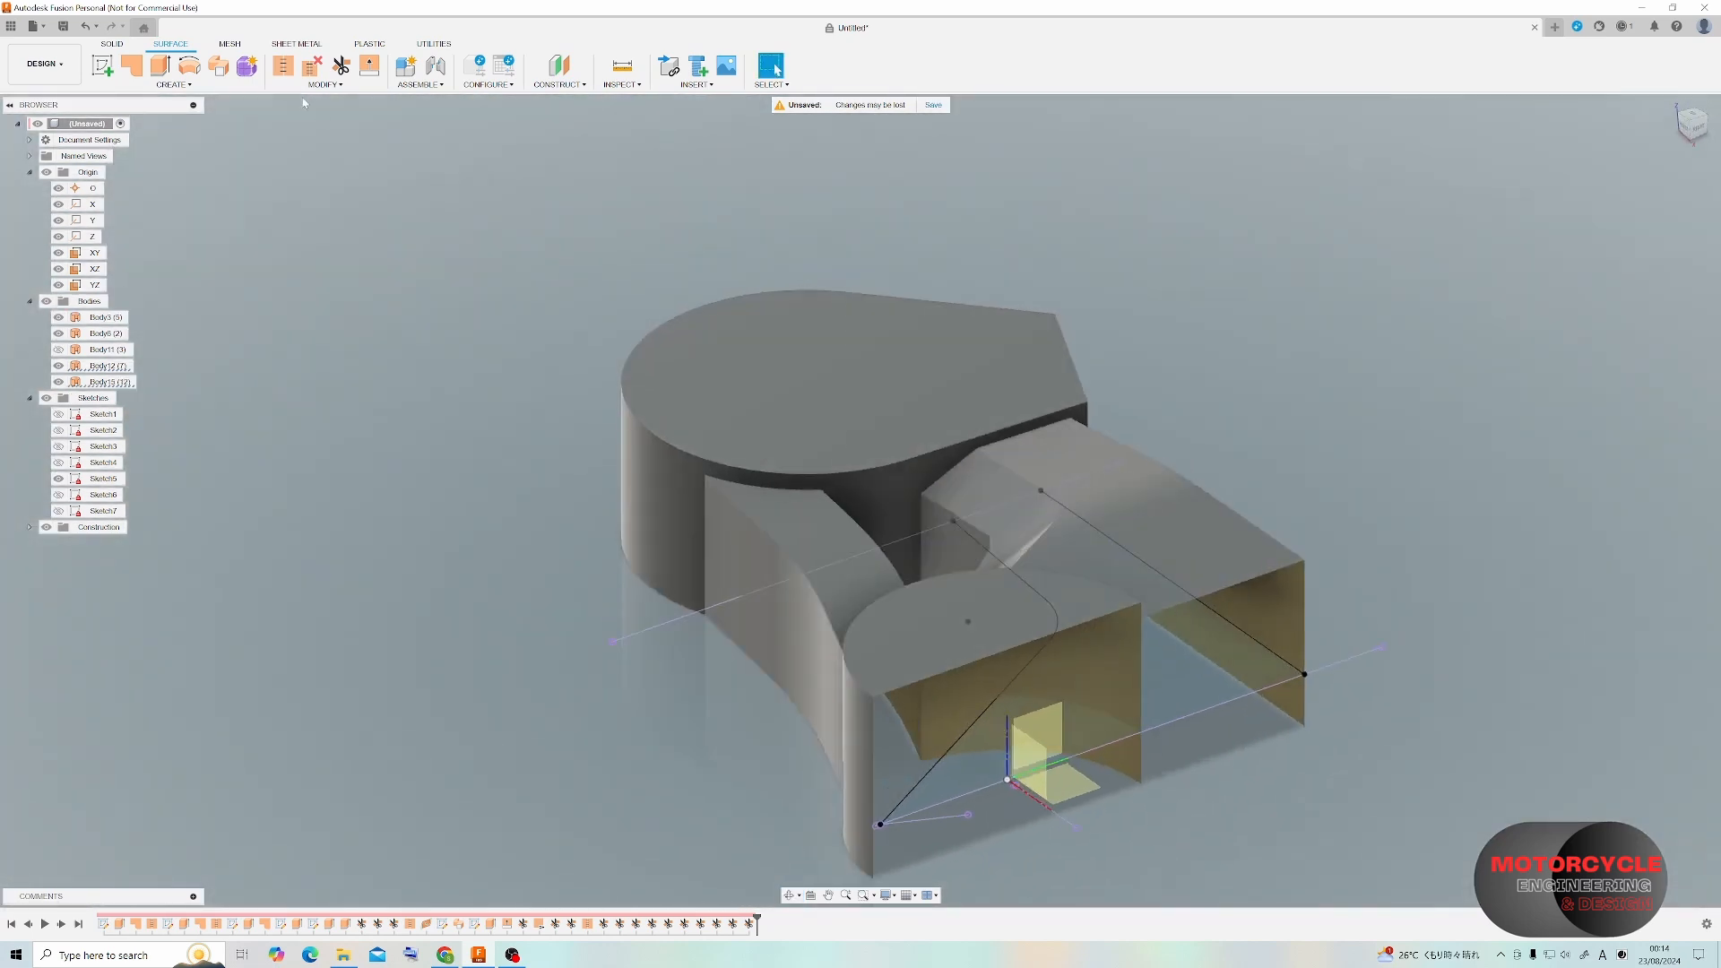
Stitch the fork clamp, complex connecting surface and rib surface bodies together into a single body.
click(283, 65)
click(897, 386)
click(1049, 472)
click(807, 529)
key(Return)
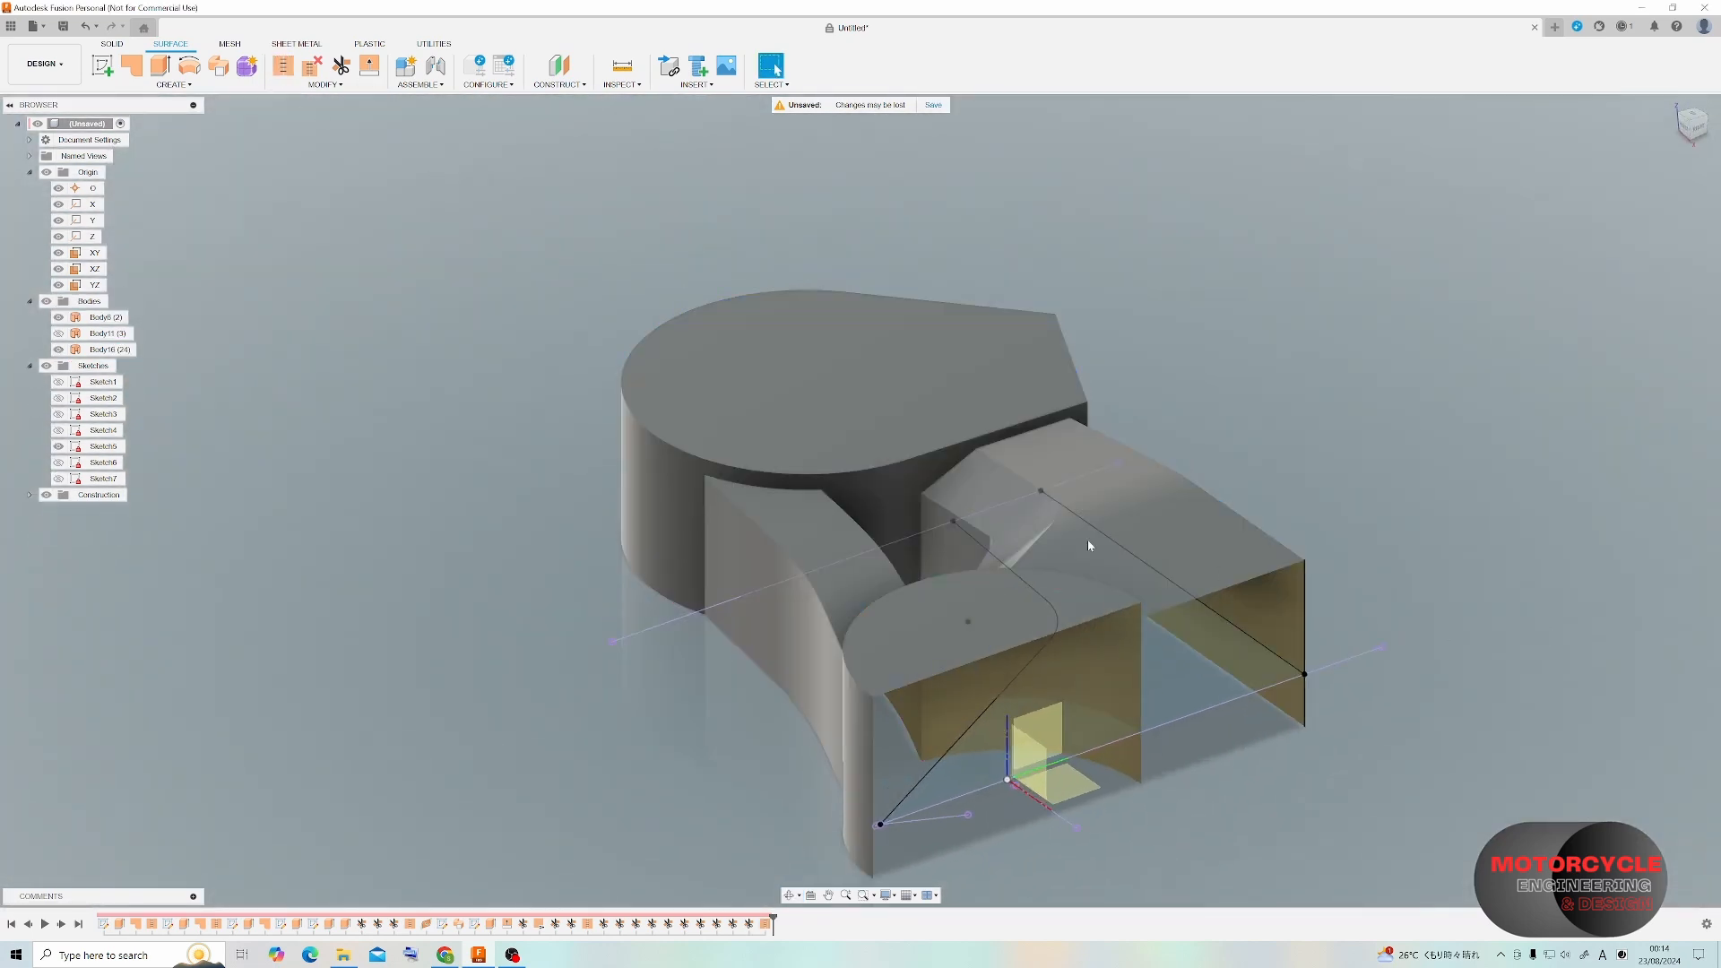
Trim away the excess surface where the inner wall of the connecting surface meets the stem seat.
mouse_move(1089, 545)
shift+middle_down()
mouse_move(807, 358)
mouse_move(691, 315)
shift+middle_up()
click(341, 66)
click(959, 381)
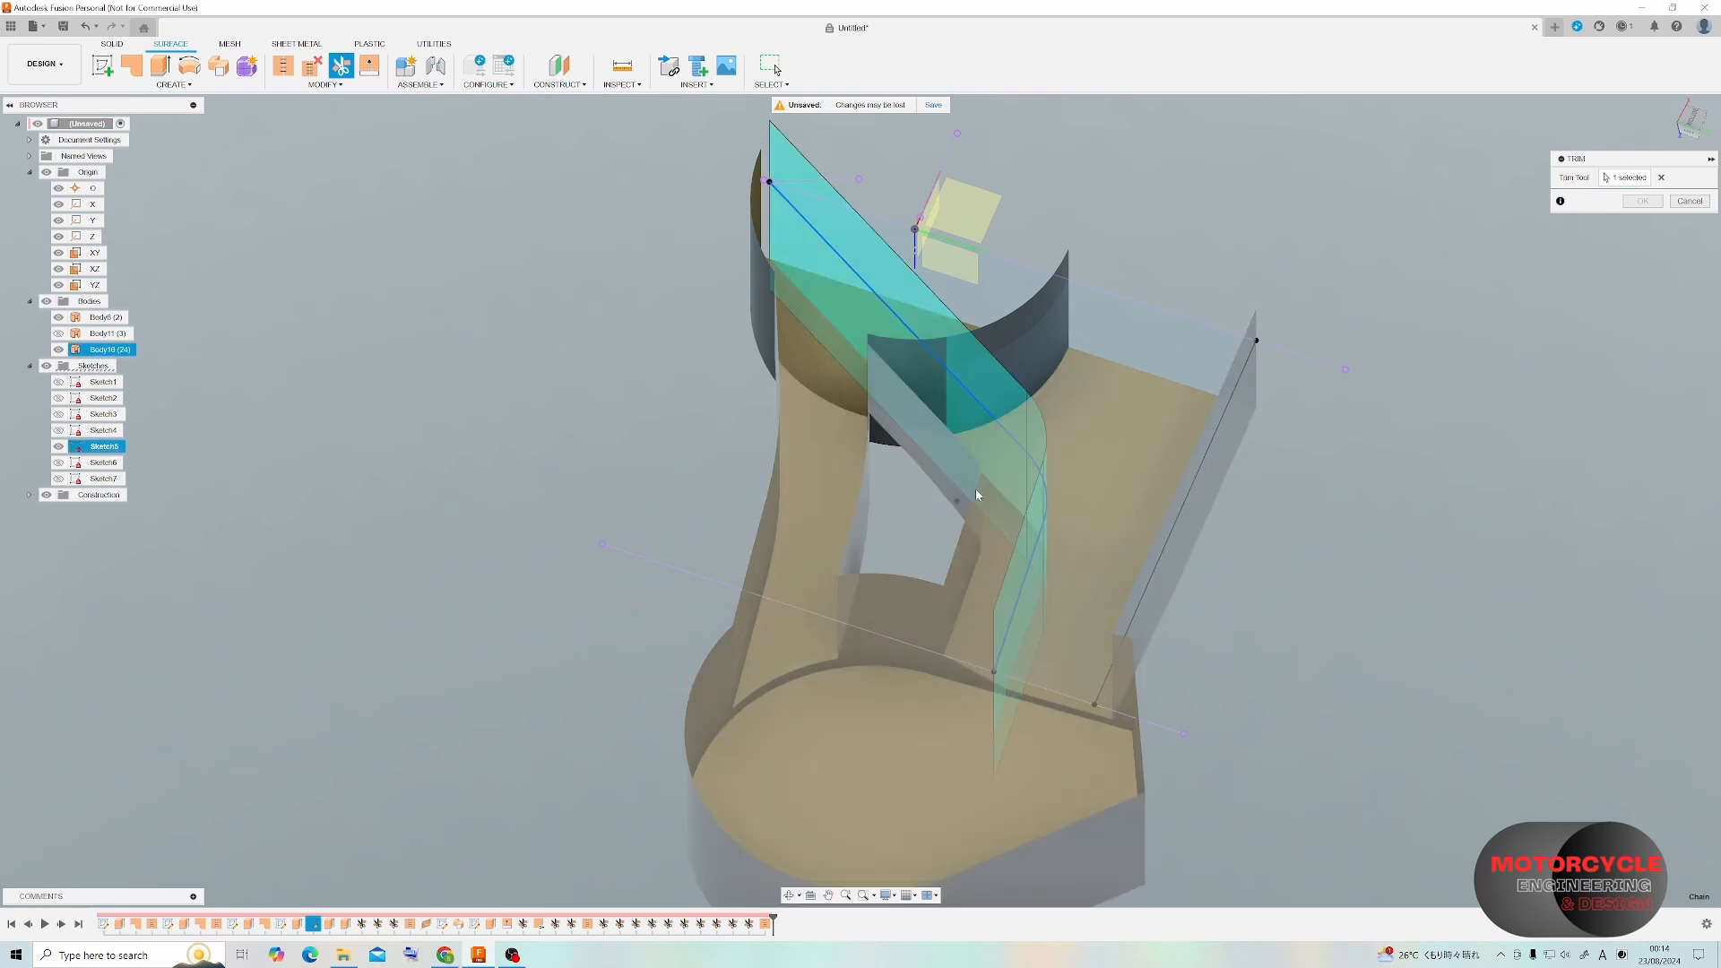
click(976, 493)
shift+middle_drag(976, 493, 984, 527)
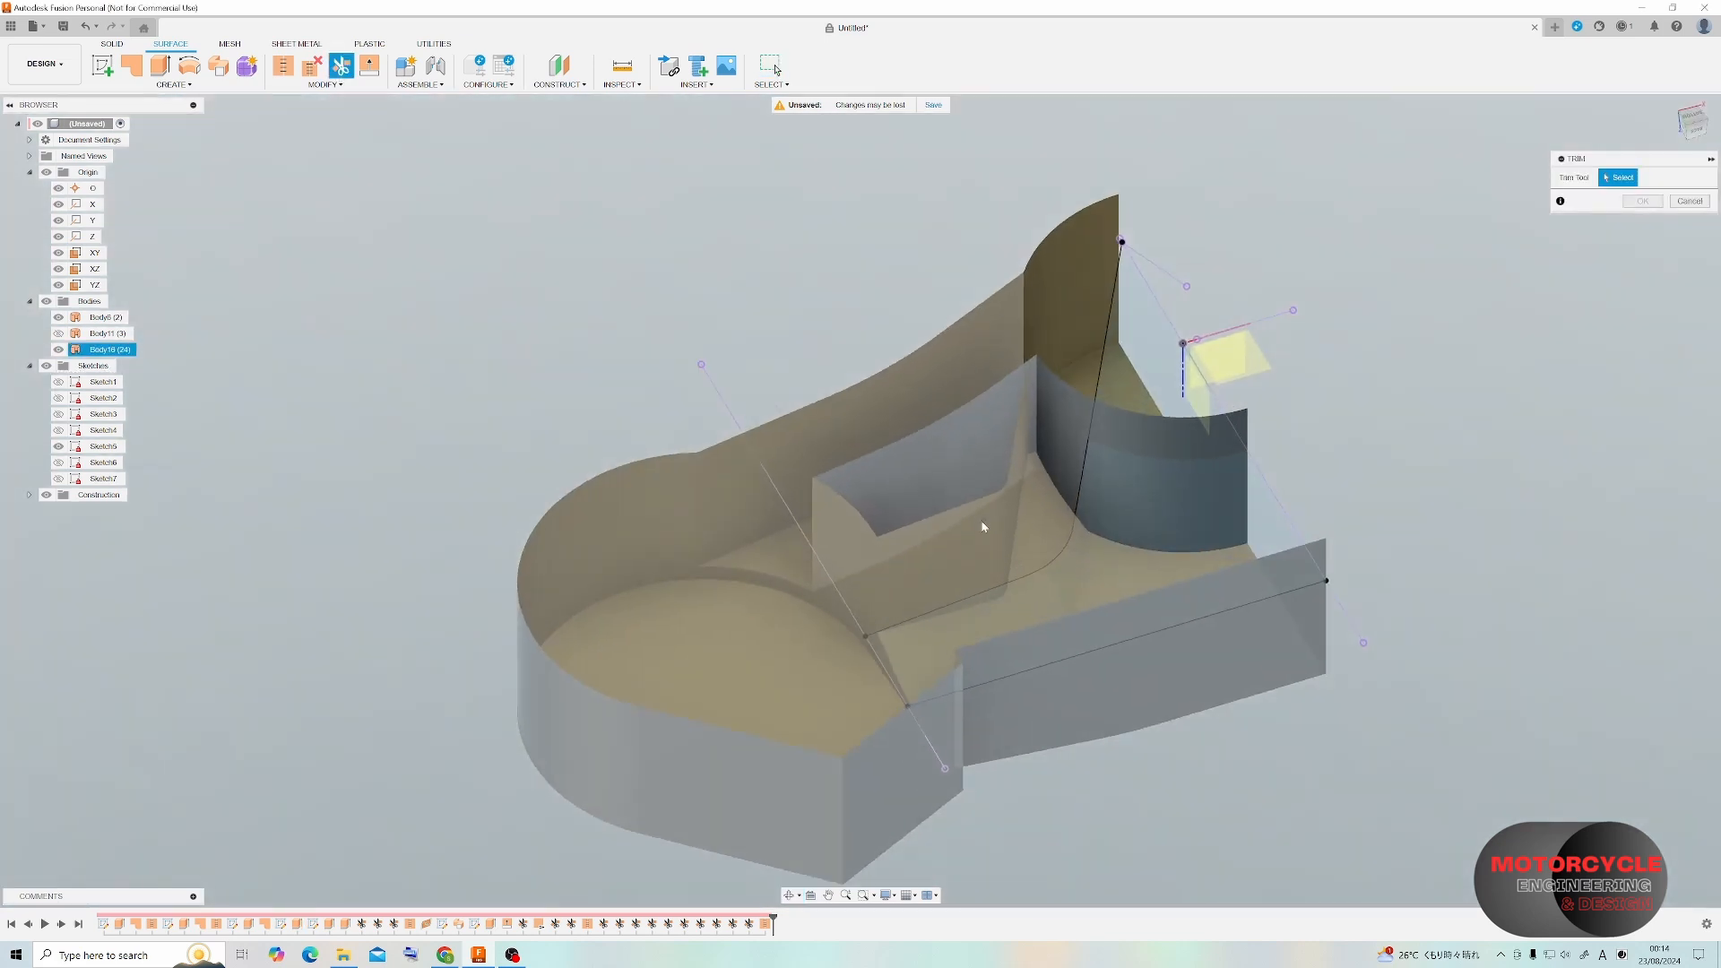
click(984, 527)
click(1056, 414)
key(Return)
Sketch a 43 mm diameter circle on the connecting surface's flat top face, centred in line with its open edge, just beyond the outer corner.
shift+middle_drag(1111, 466, 1067, 290)
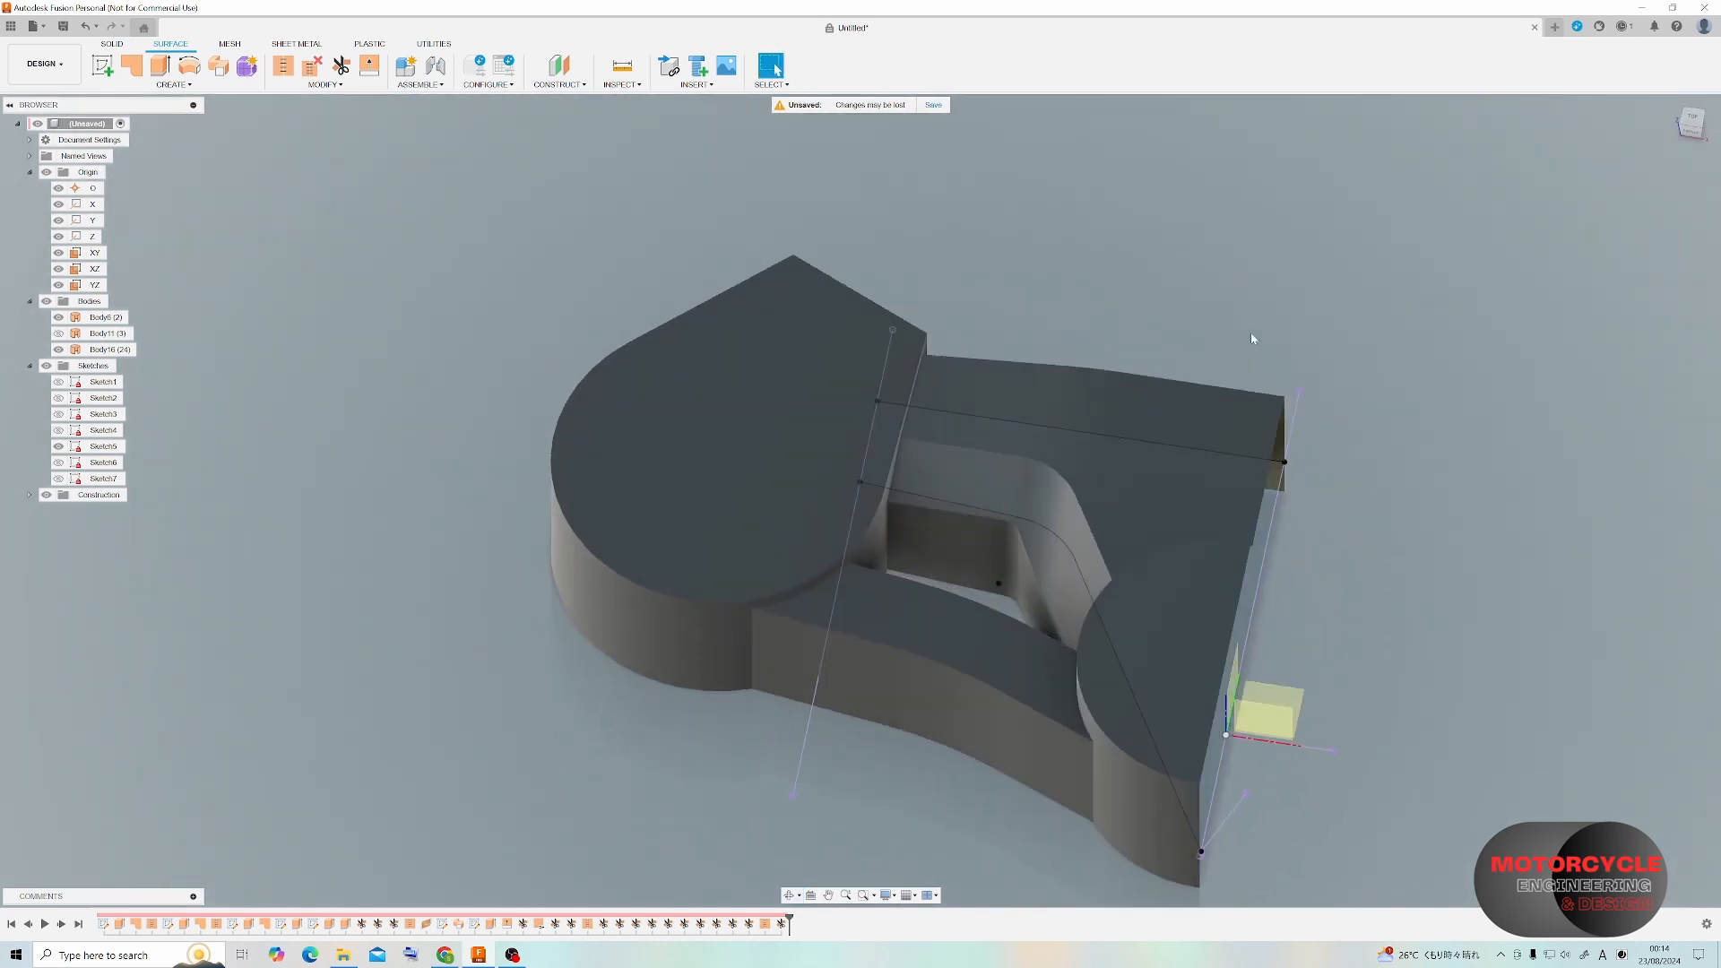
shift+middle_drag(1019, 222, 1037, 285)
shift+middle_drag(1127, 262, 1161, 234)
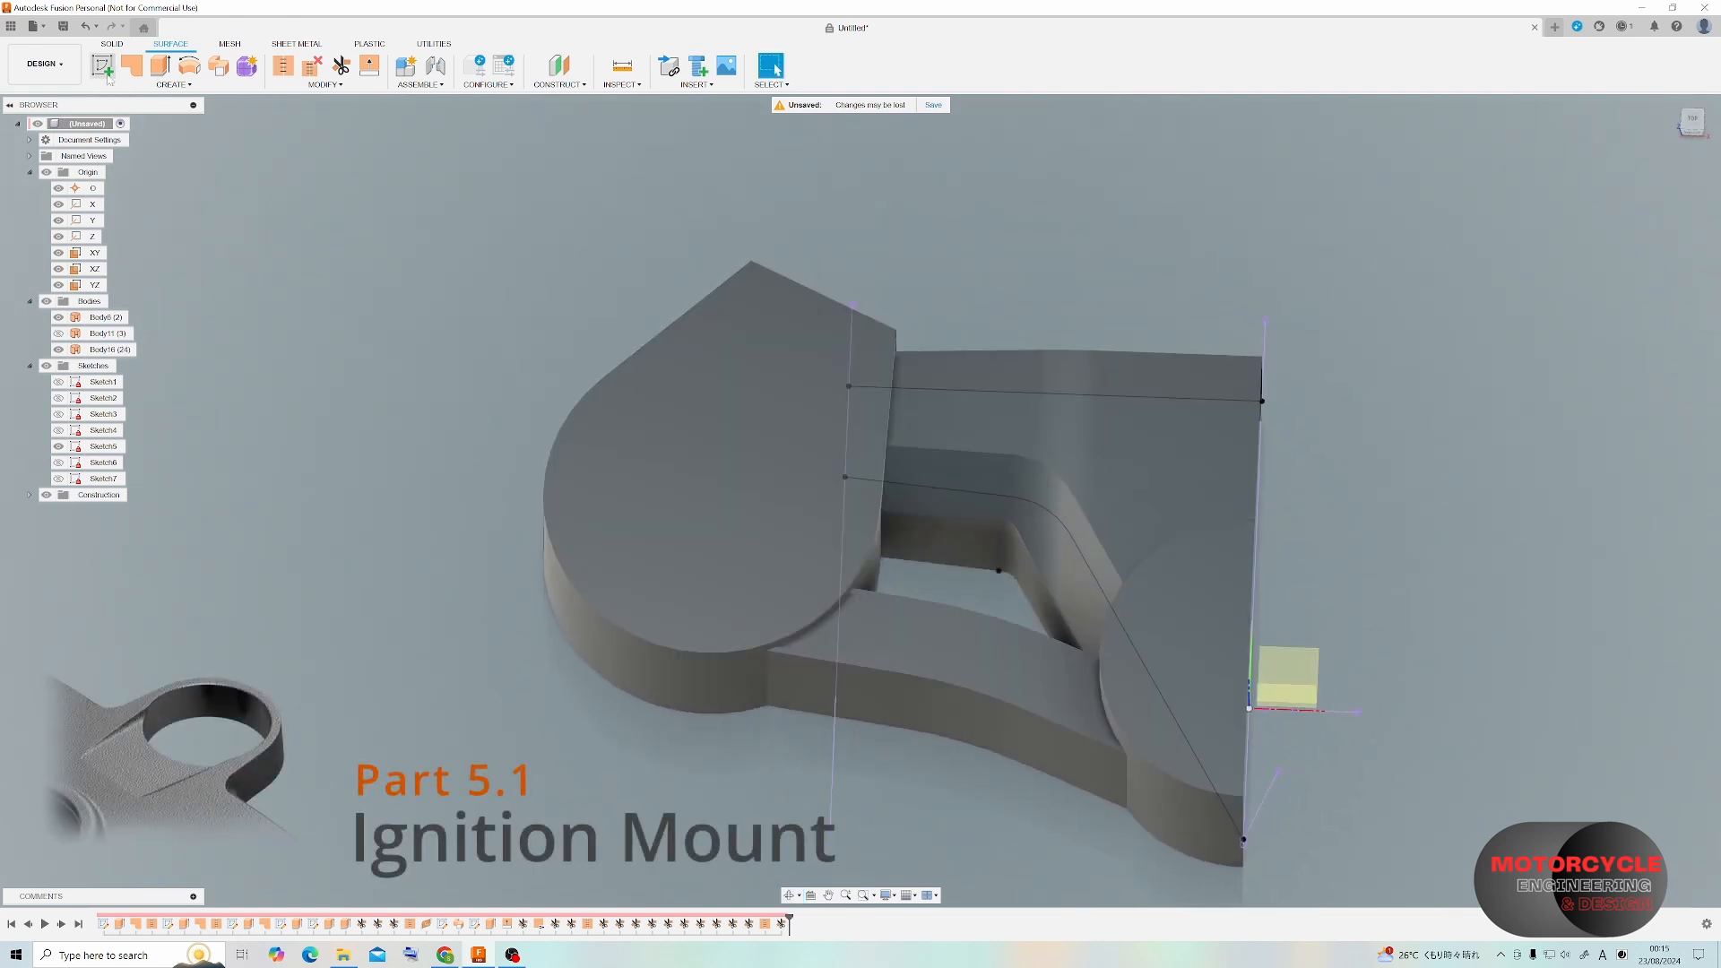
click(109, 349)
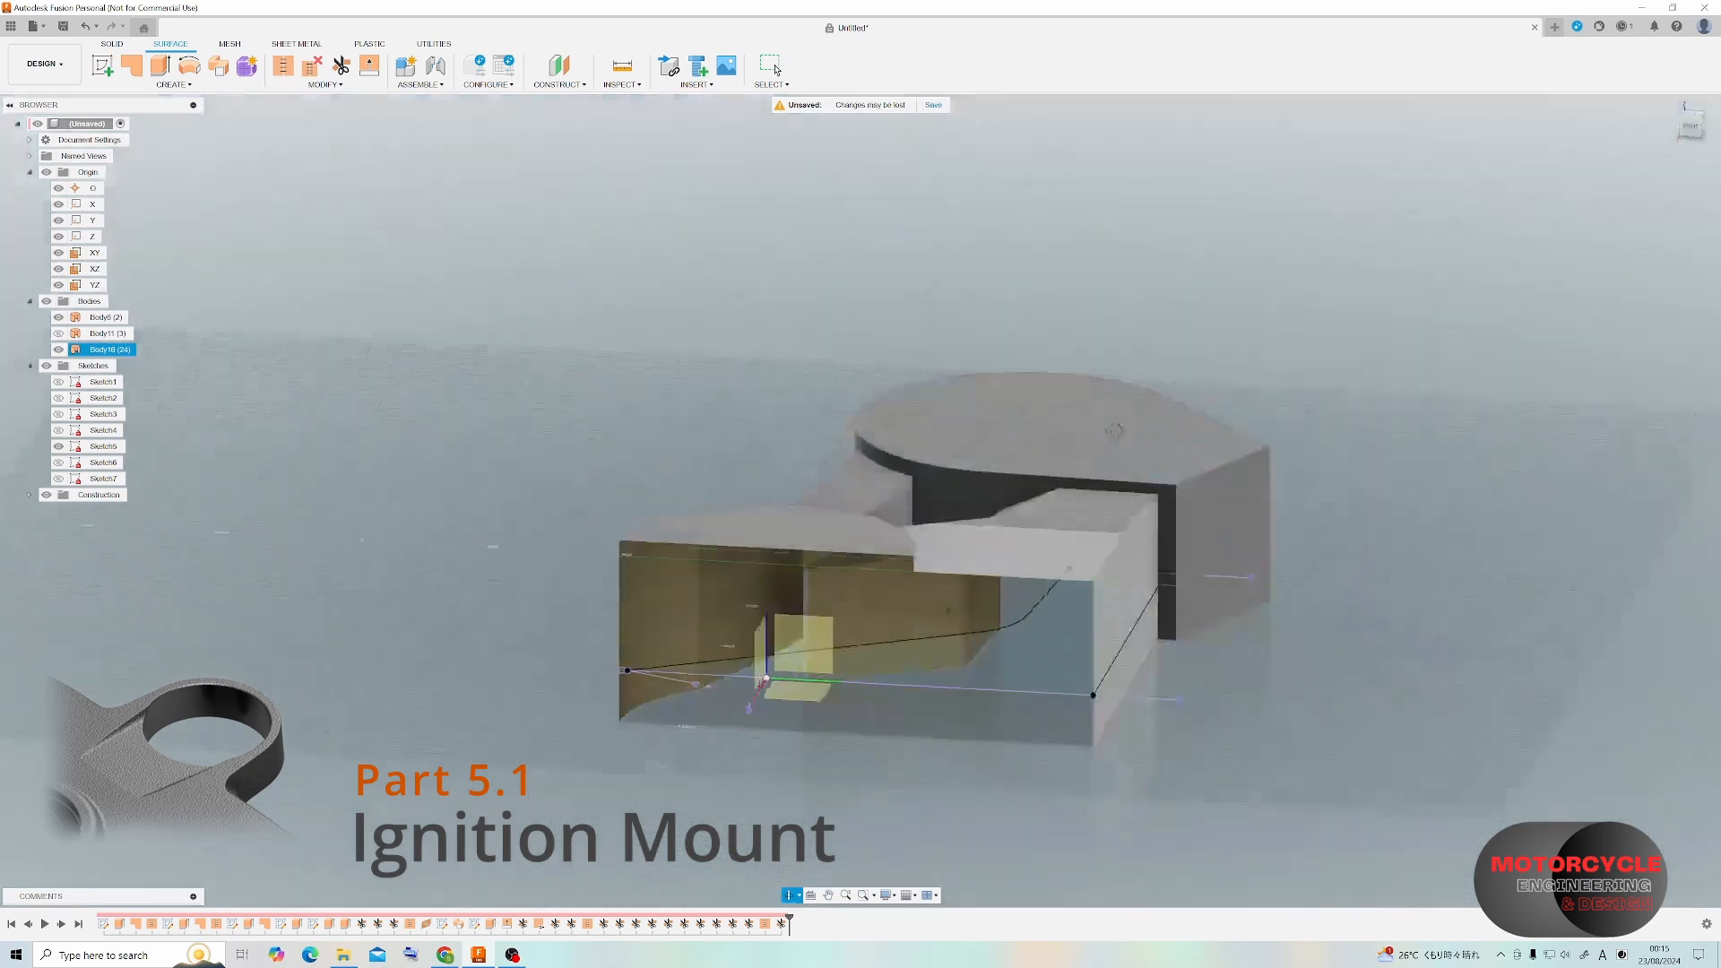
shift+middle_drag(1114, 431, 1206, 462)
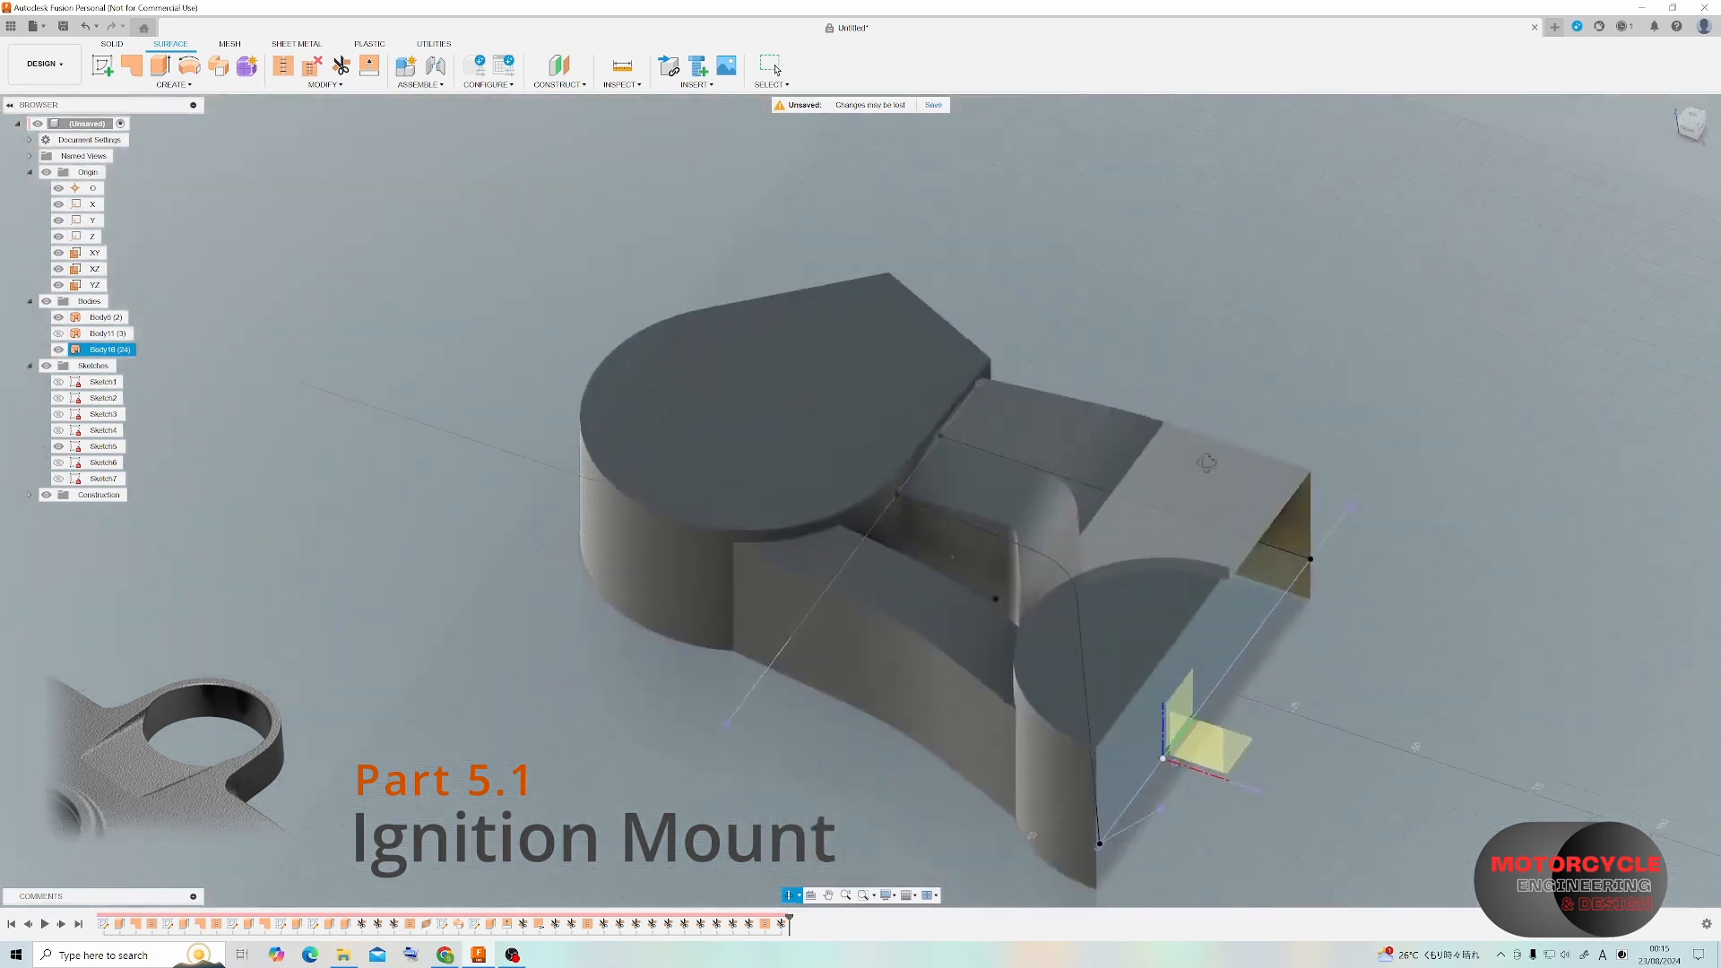
click(1219, 466)
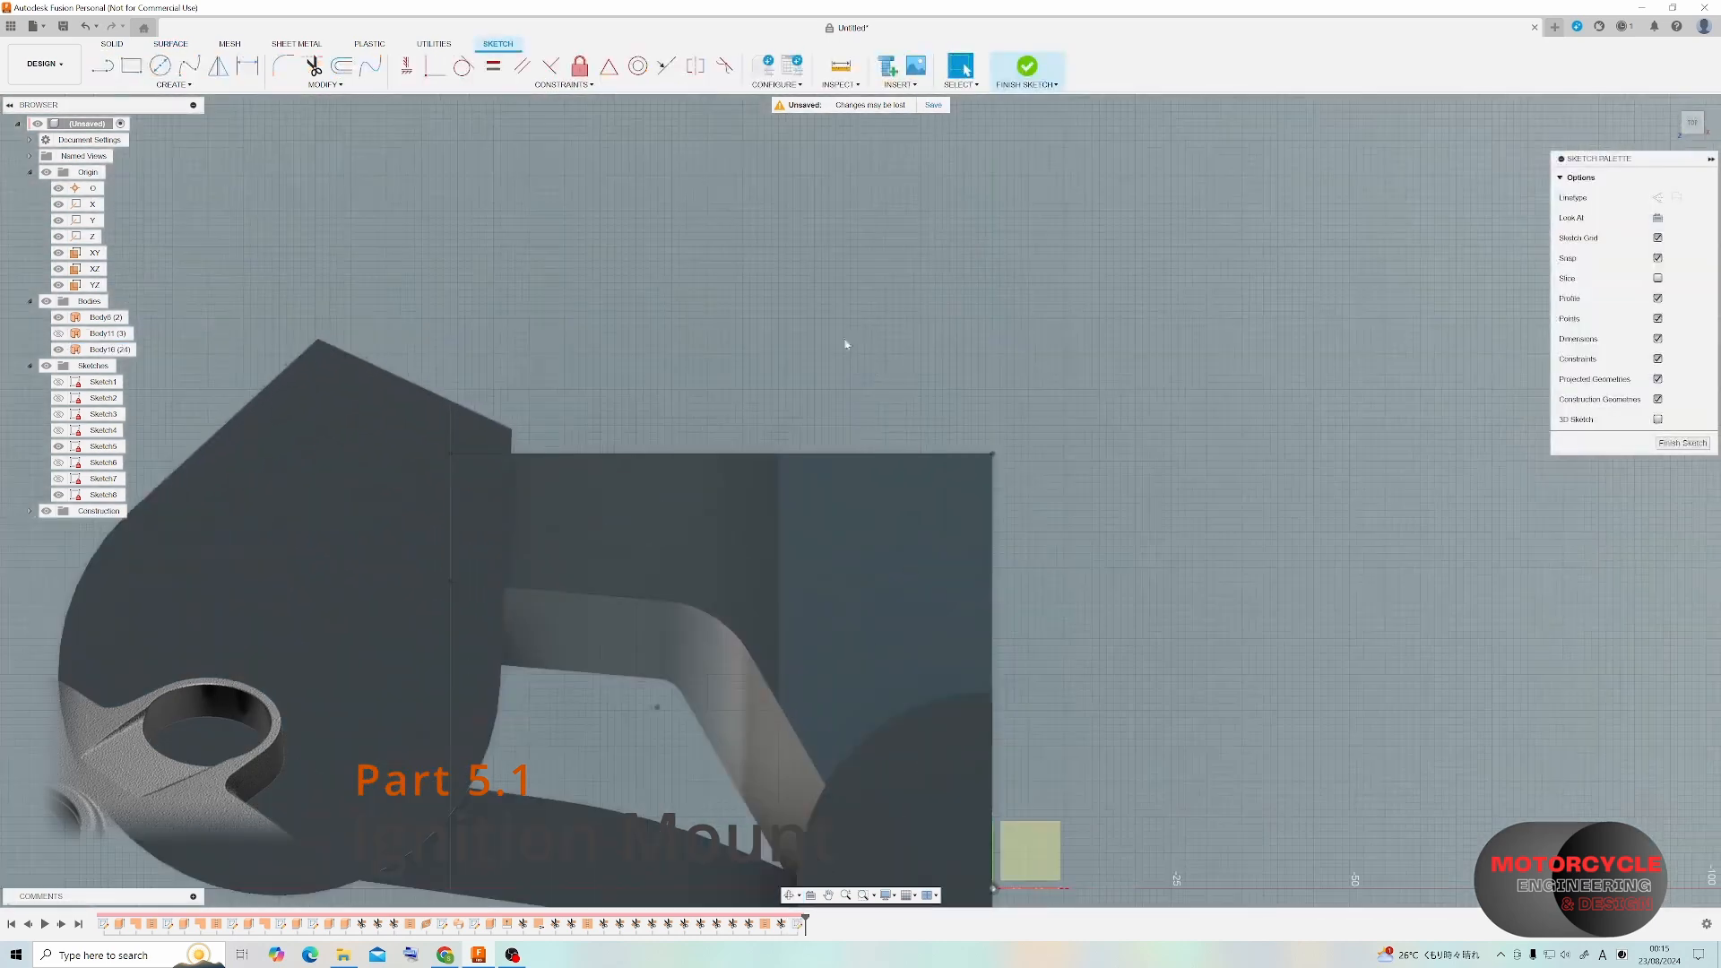
click(160, 65)
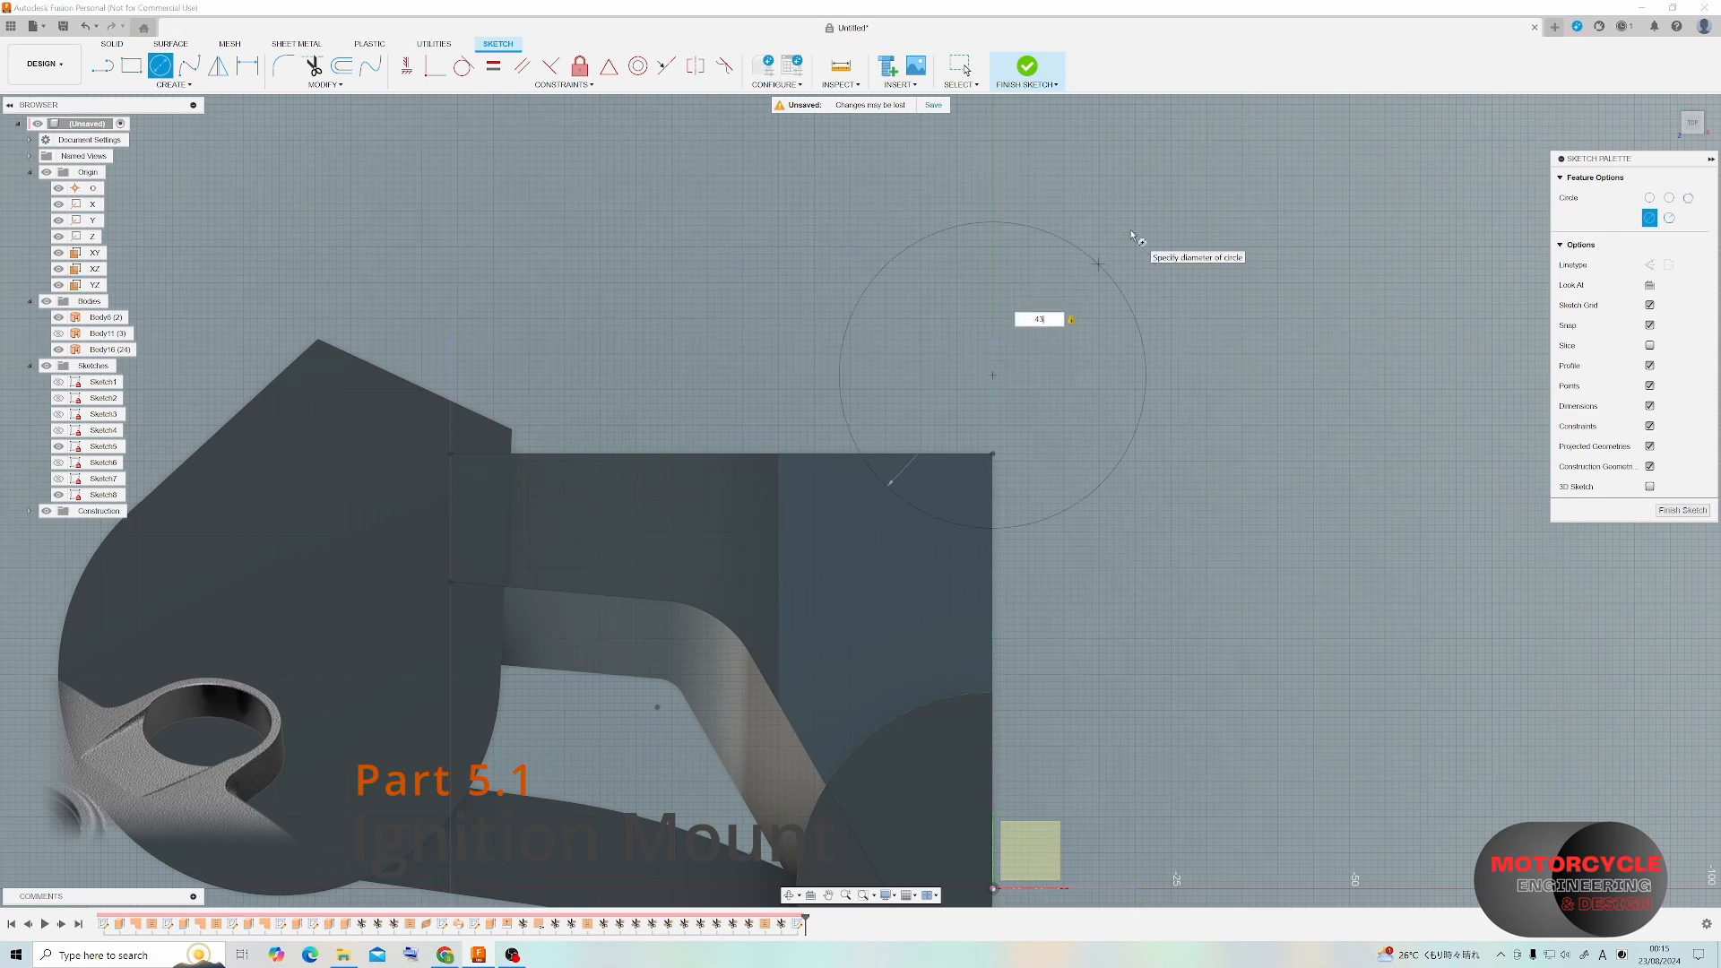
key(Return)
key(Escape)
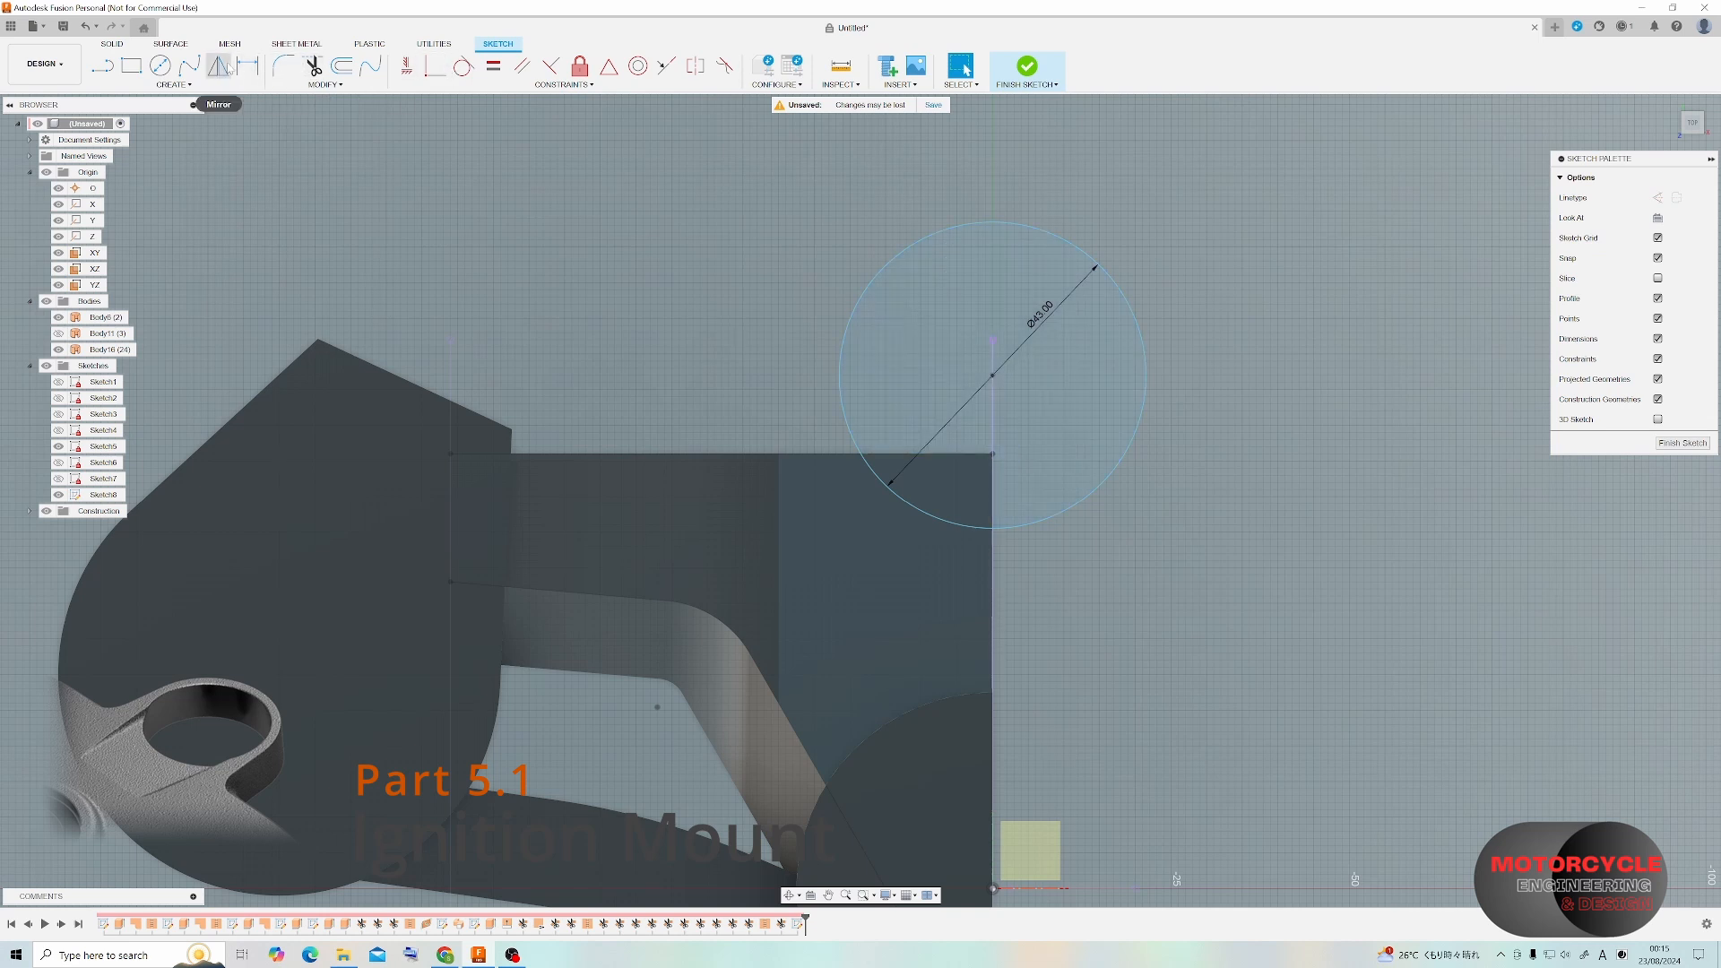
click(159, 66)
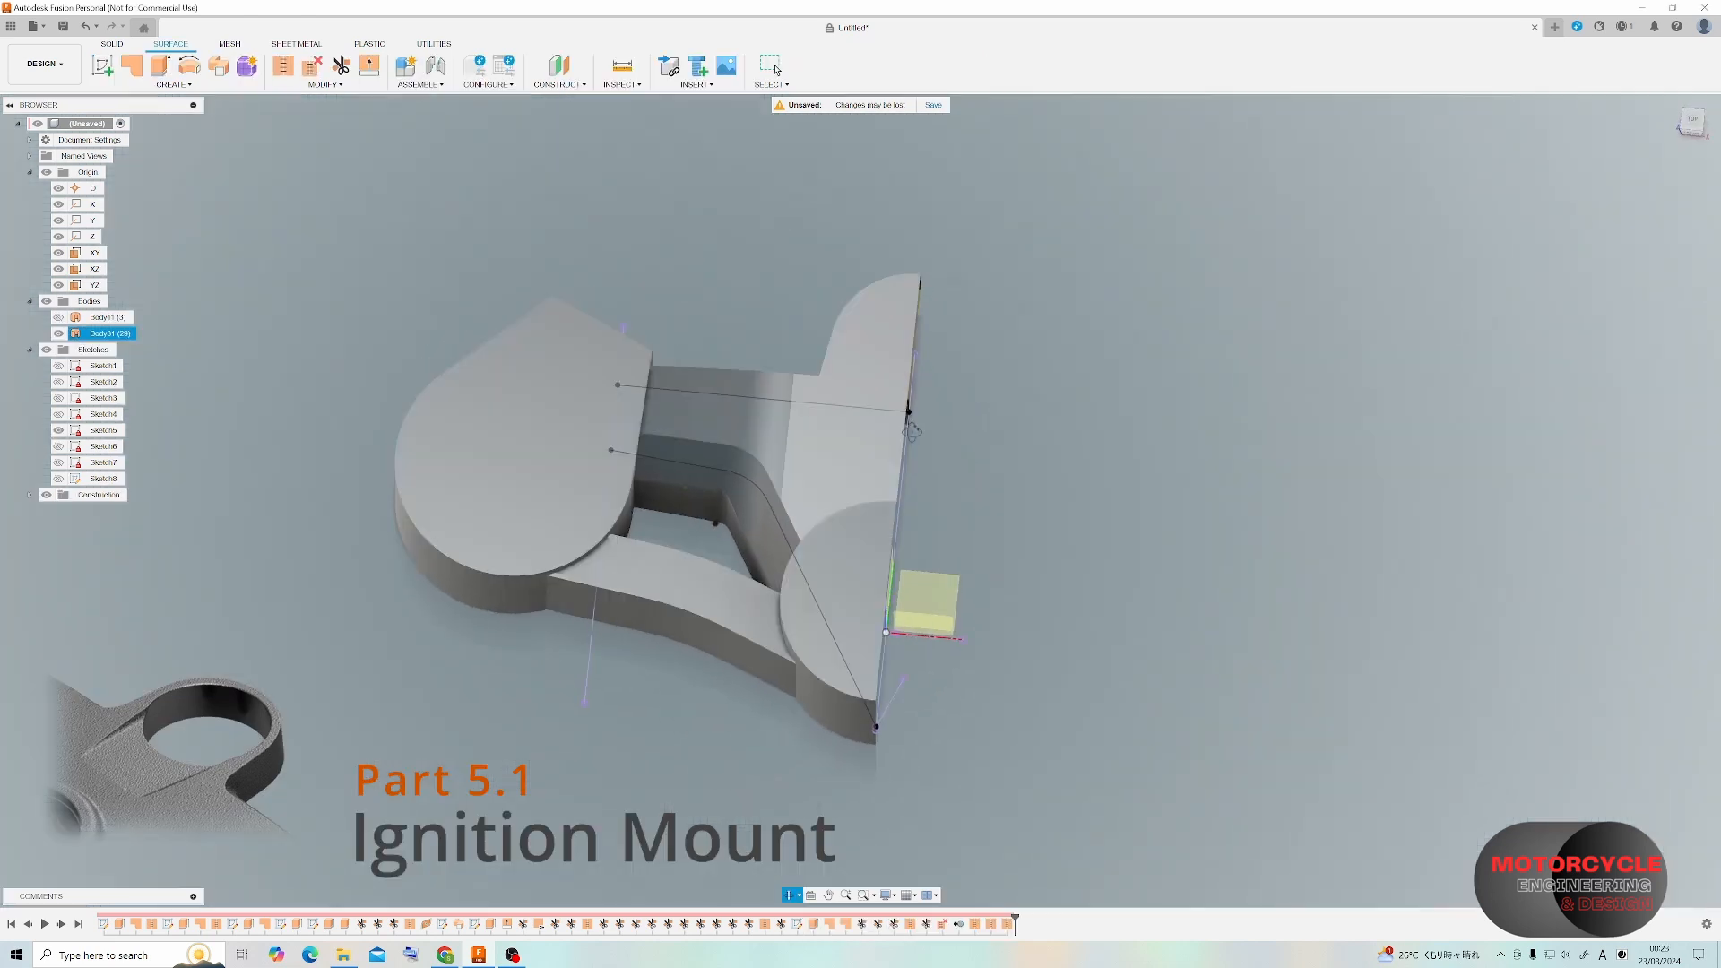
Start a sketch on the vertical plane at the part's open side for the ignition mount's side profile.
shift+middle_drag(901, 439, 831, 385)
scroll(776, 538, up, 4)
shift+middle_drag(785, 517, 618, 470)
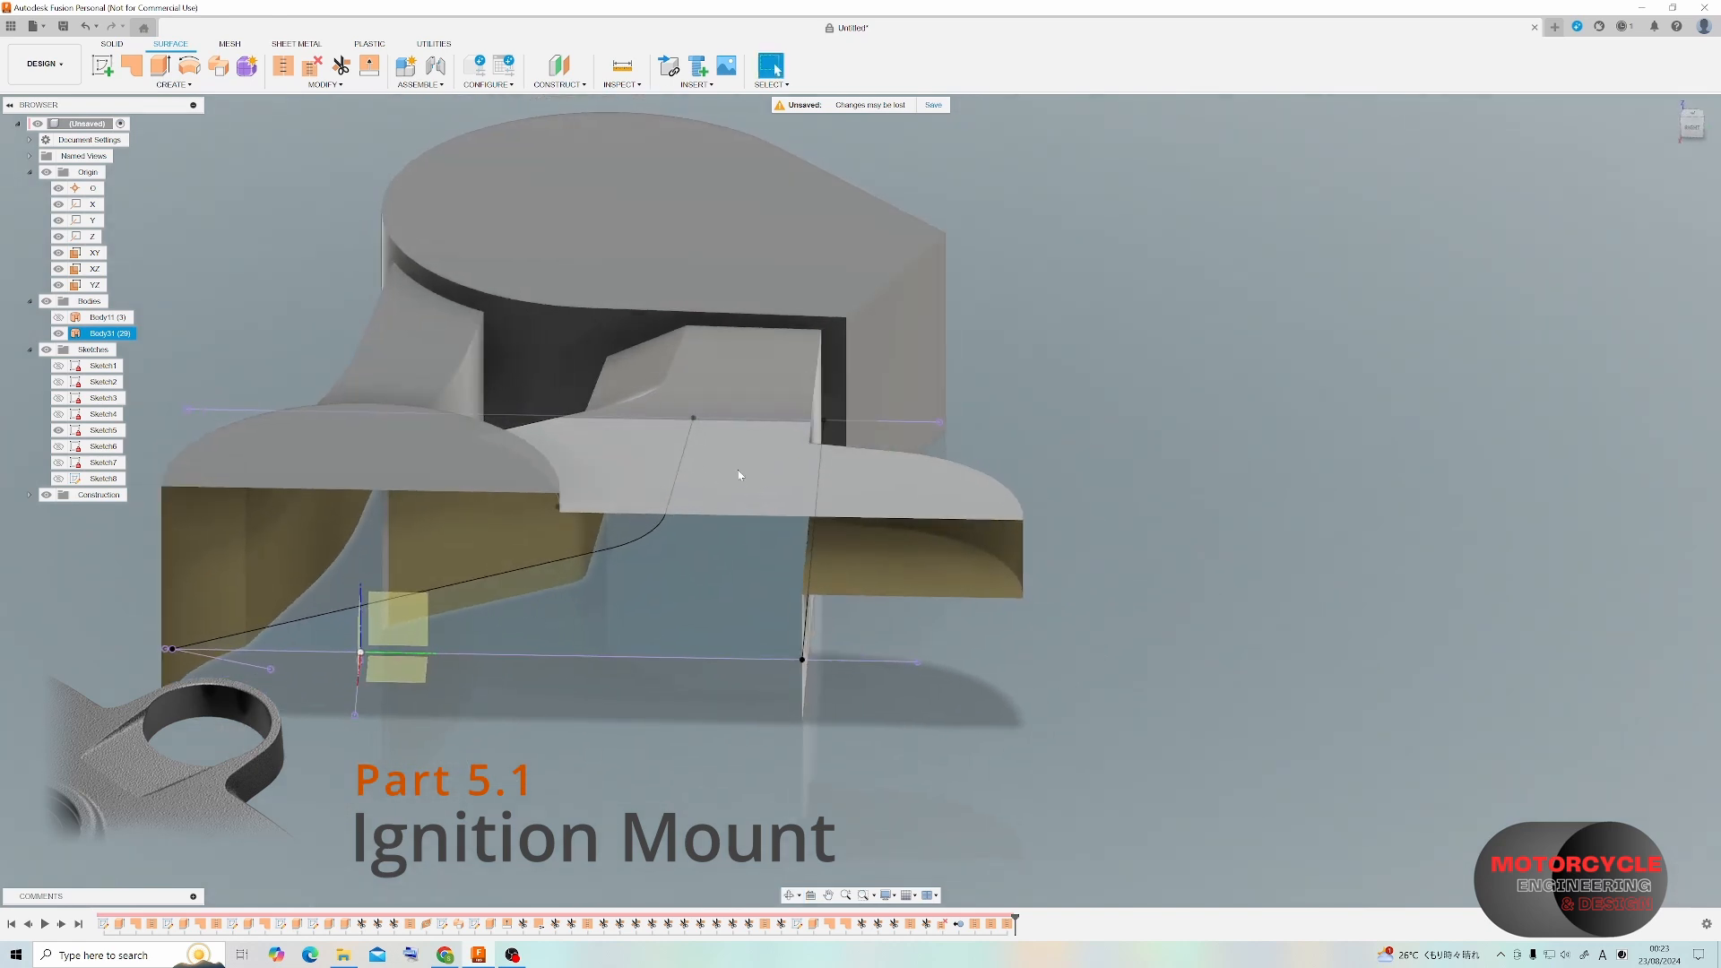
click(105, 68)
shift+middle_drag(723, 441, 740, 397)
click(741, 402)
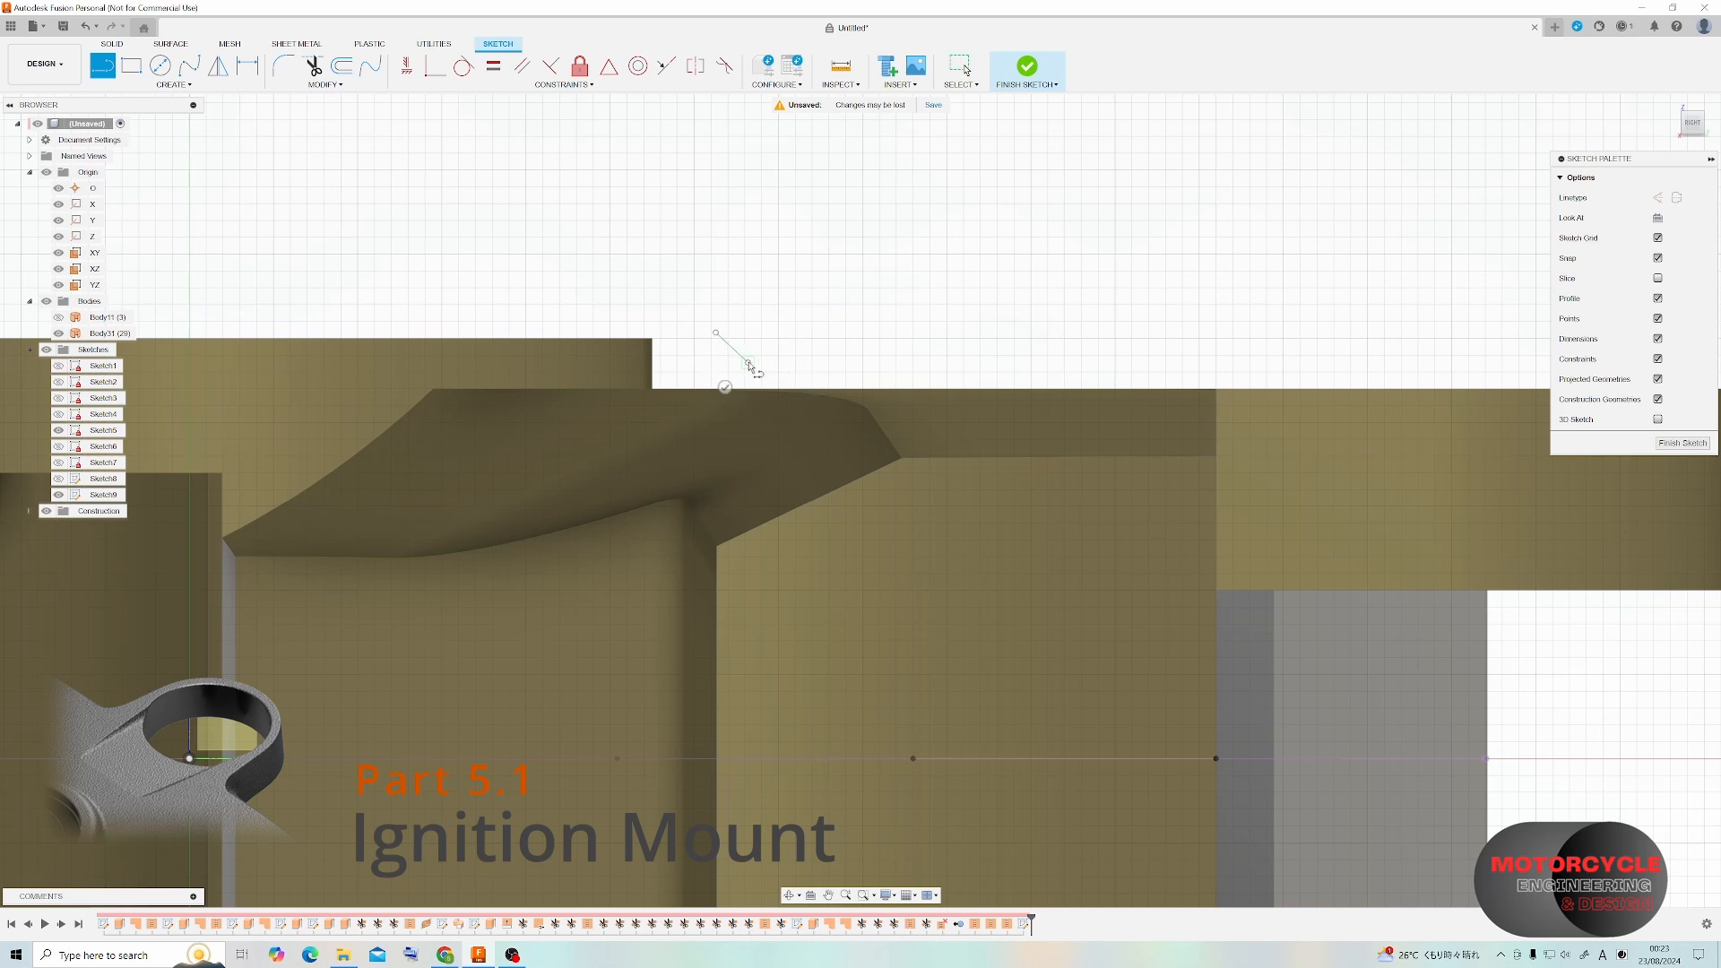
Try to continue the short sloping line with a tangent arc and a horizontal line, and undo these curves.
drag(1056, 534, 948, 486)
drag(1141, 556, 1392, 501)
drag(960, 456, 1054, 503)
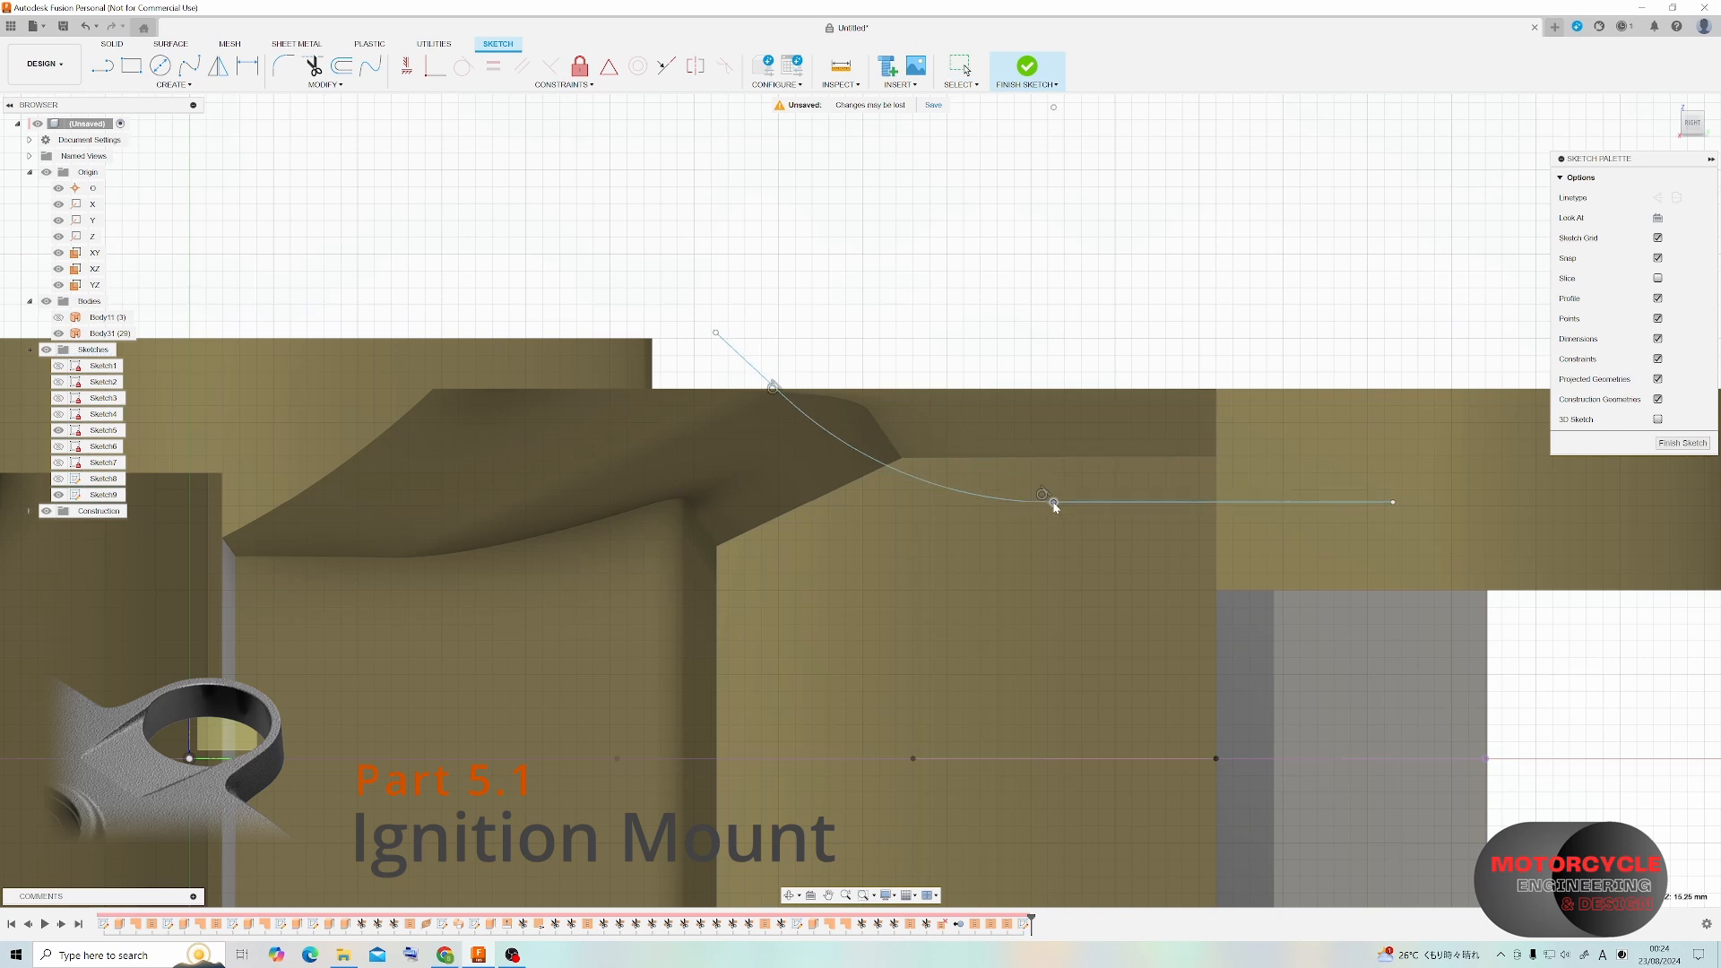
drag(778, 391, 805, 376)
drag(1296, 502, 1197, 496)
key(ctrl+z)
key(ctrl+z)
key(ctrl+z)
key(ctrl+z)
key(ctrl+z)
Draw an open three-segment profile: a line sloping down into the mount, a nearly horizontal middle line and a line rising out again.
click(753, 366)
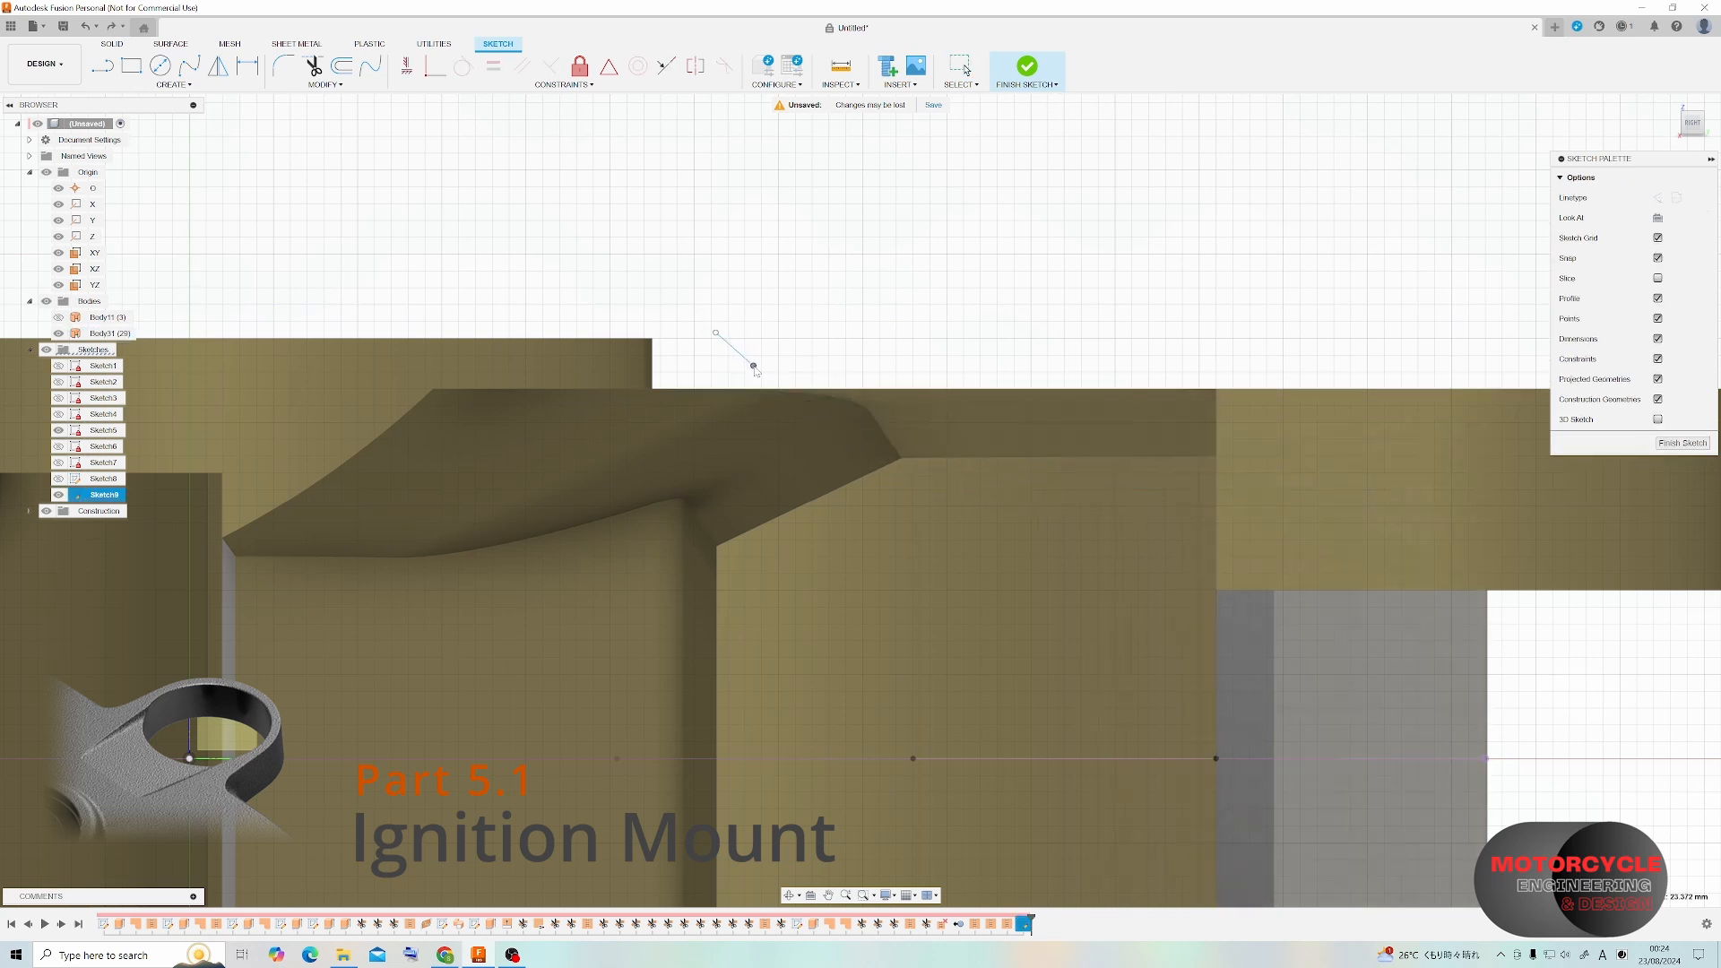
click(103, 66)
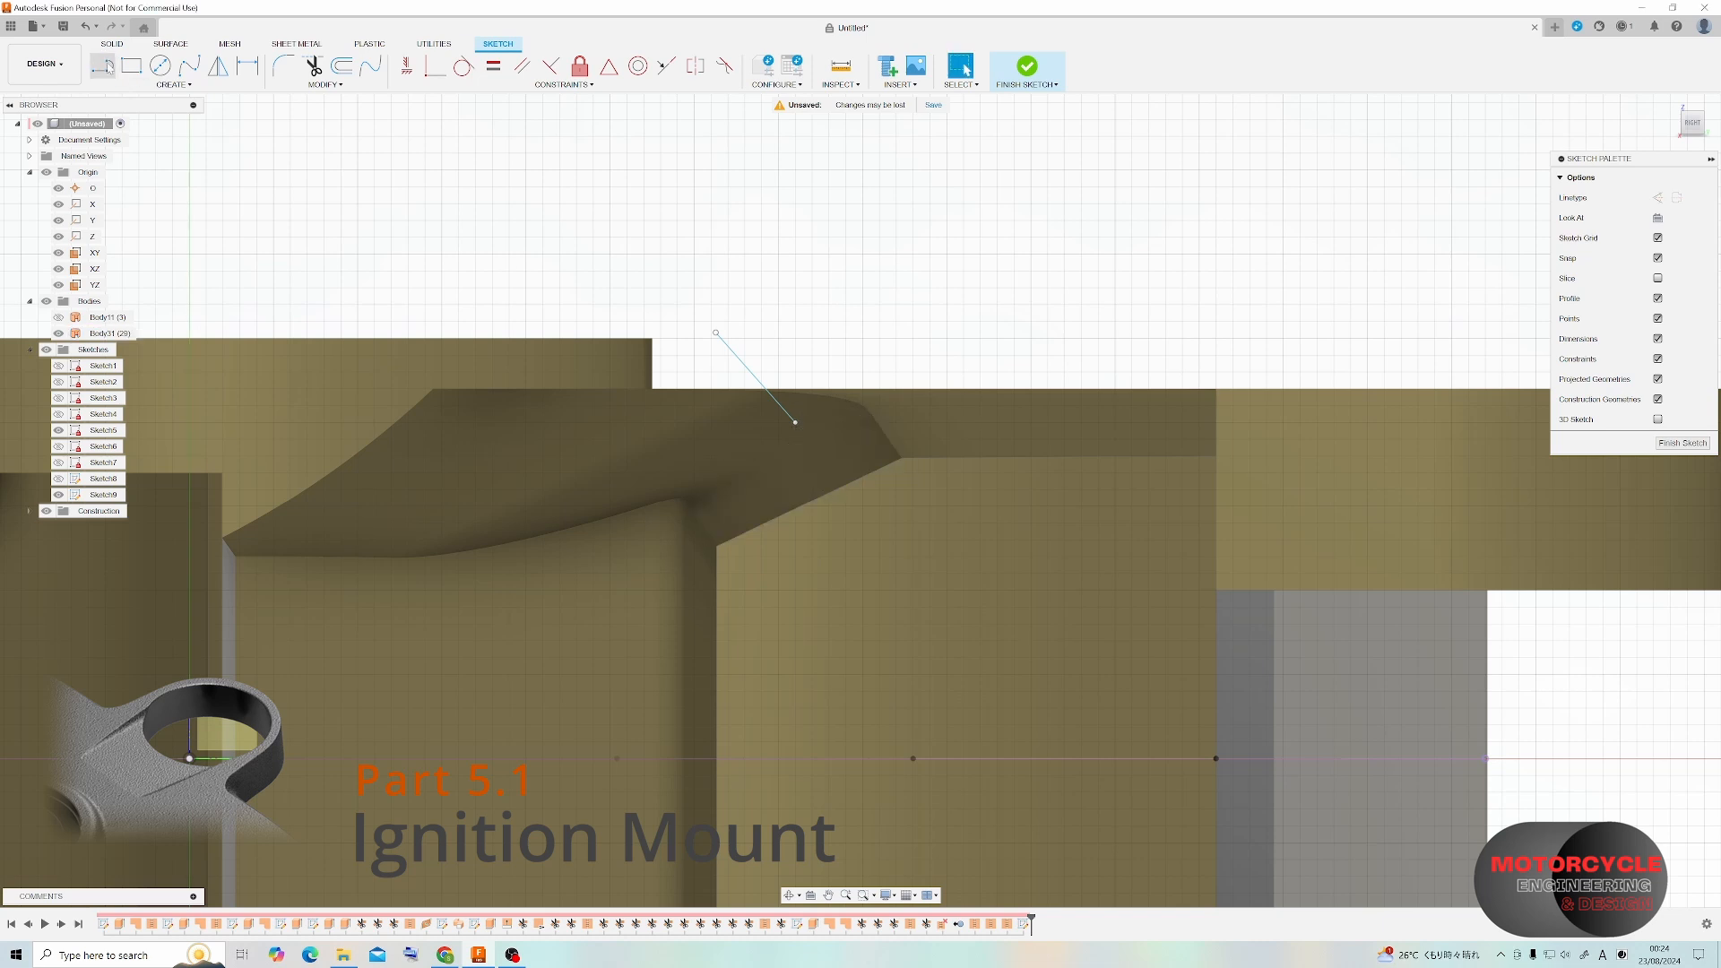
click(792, 422)
mouse_move(874, 427)
shift+middle_down()
mouse_move(1133, 469)
mouse_move(1180, 625)
shift+middle_up()
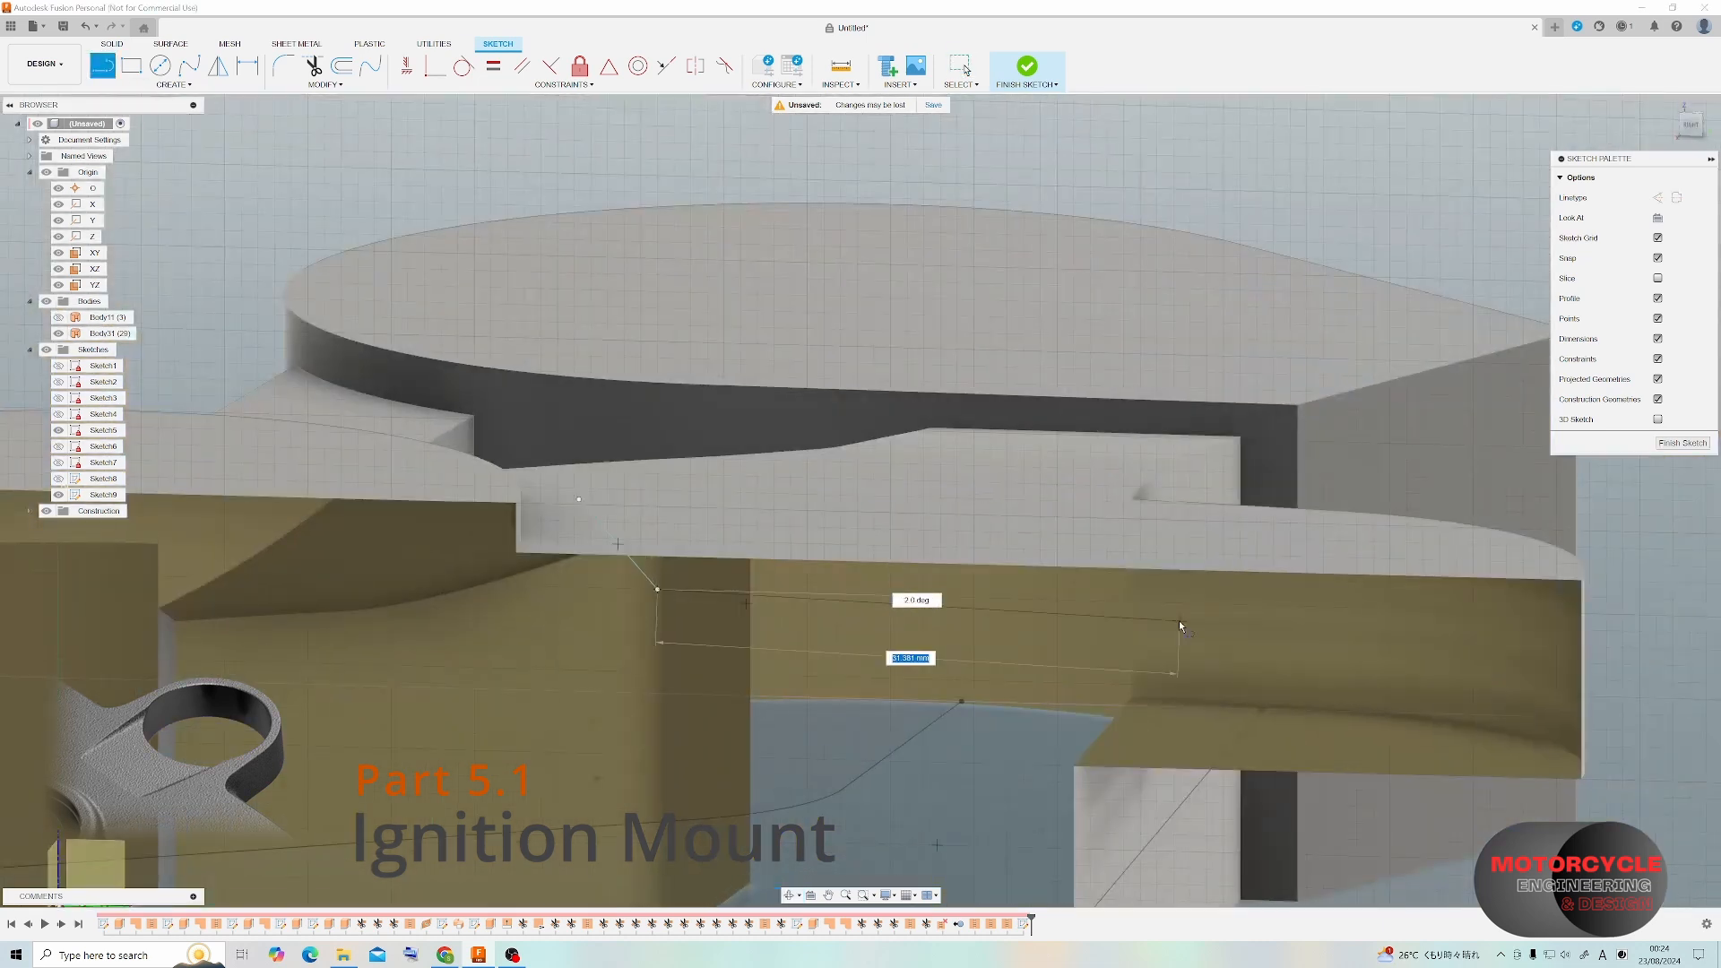
click(1080, 618)
click(1246, 574)
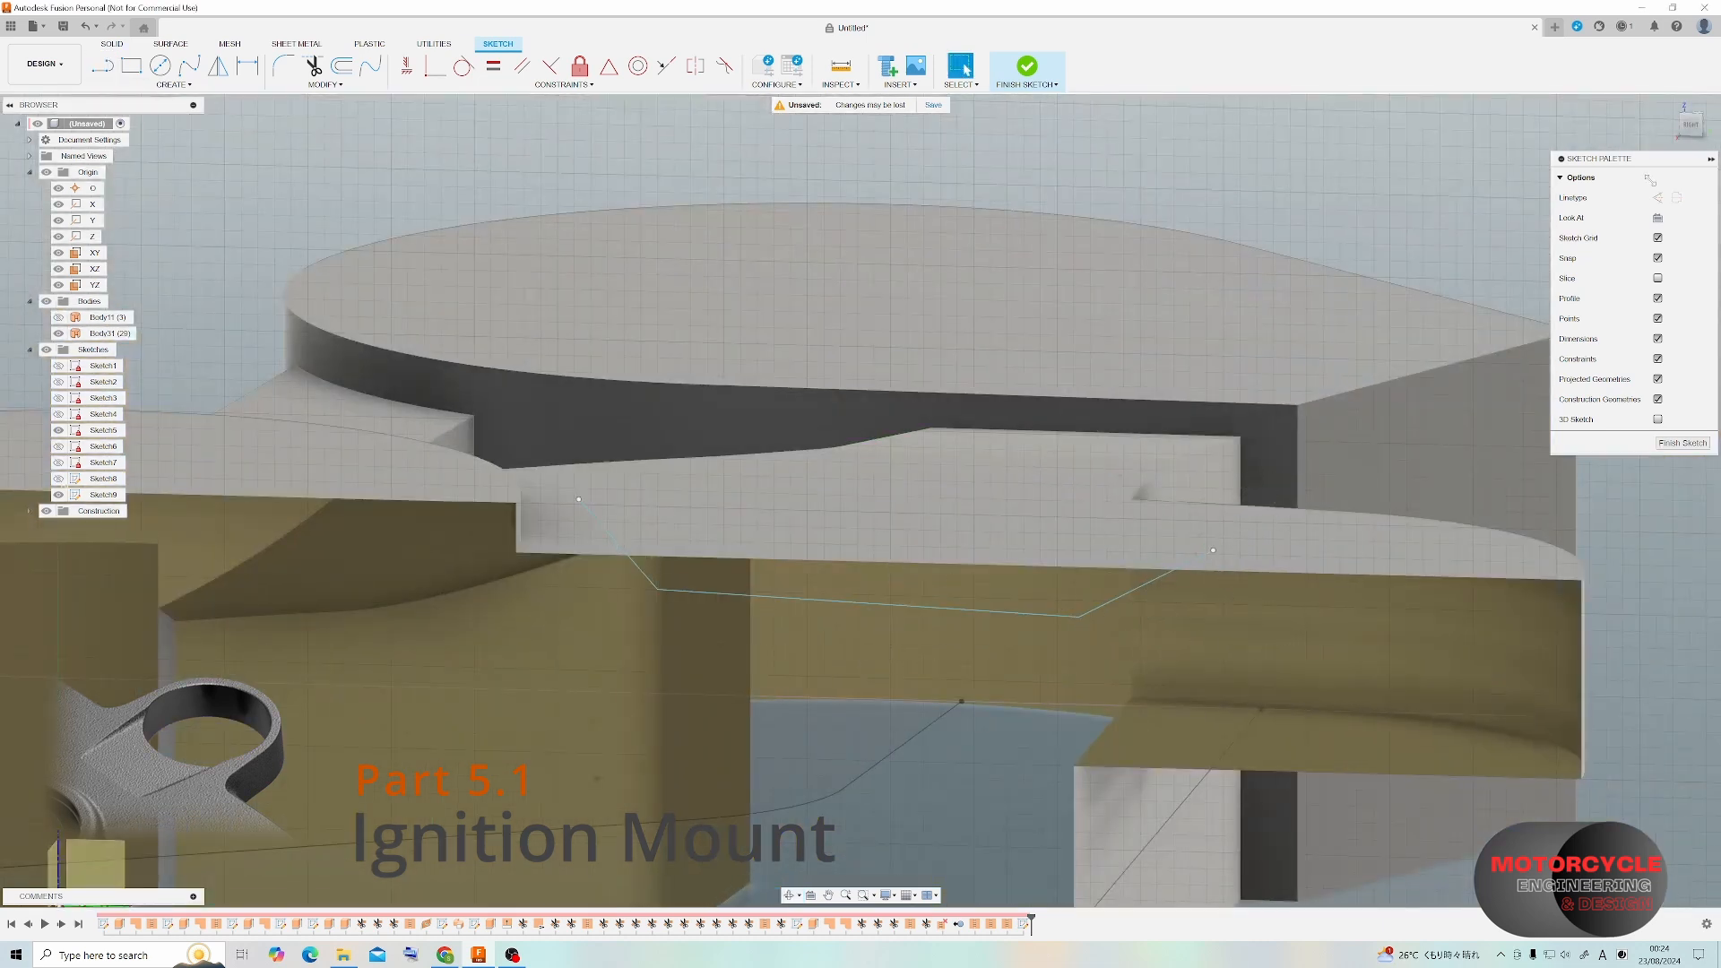
key(Escape)
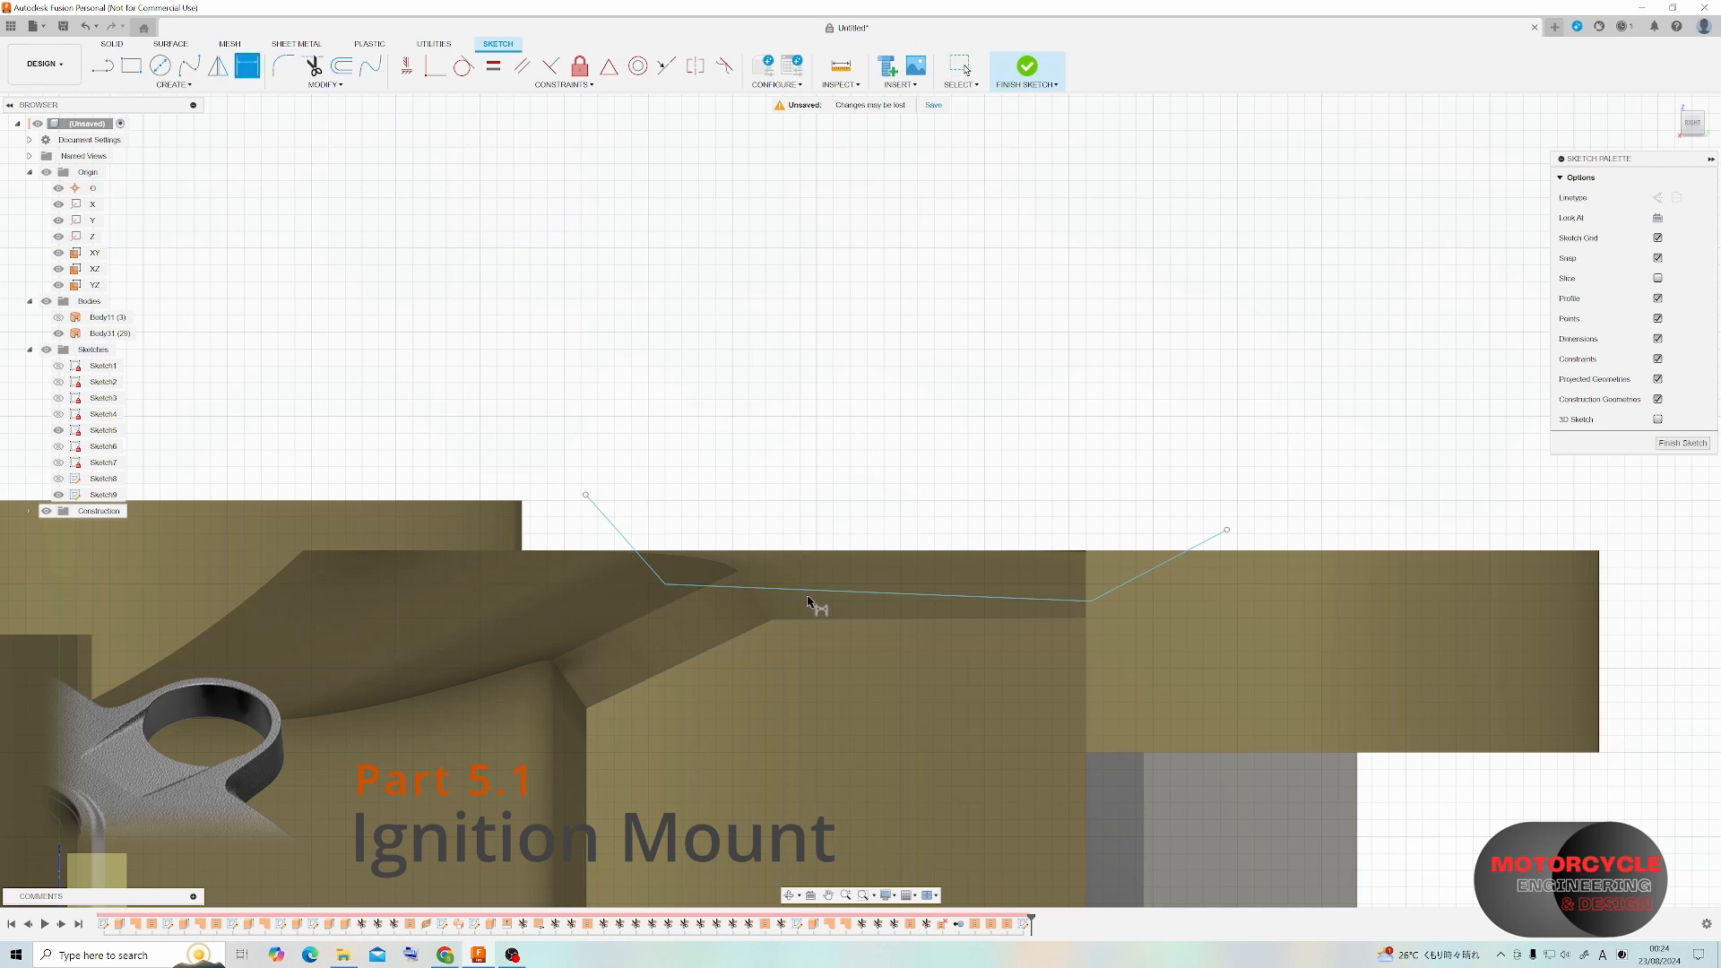
Dimension the profile's first bend 36 mm horizontally from the origin and set the first sloping line at 42° to the vertical axis.
scroll(888, 512, down, 3)
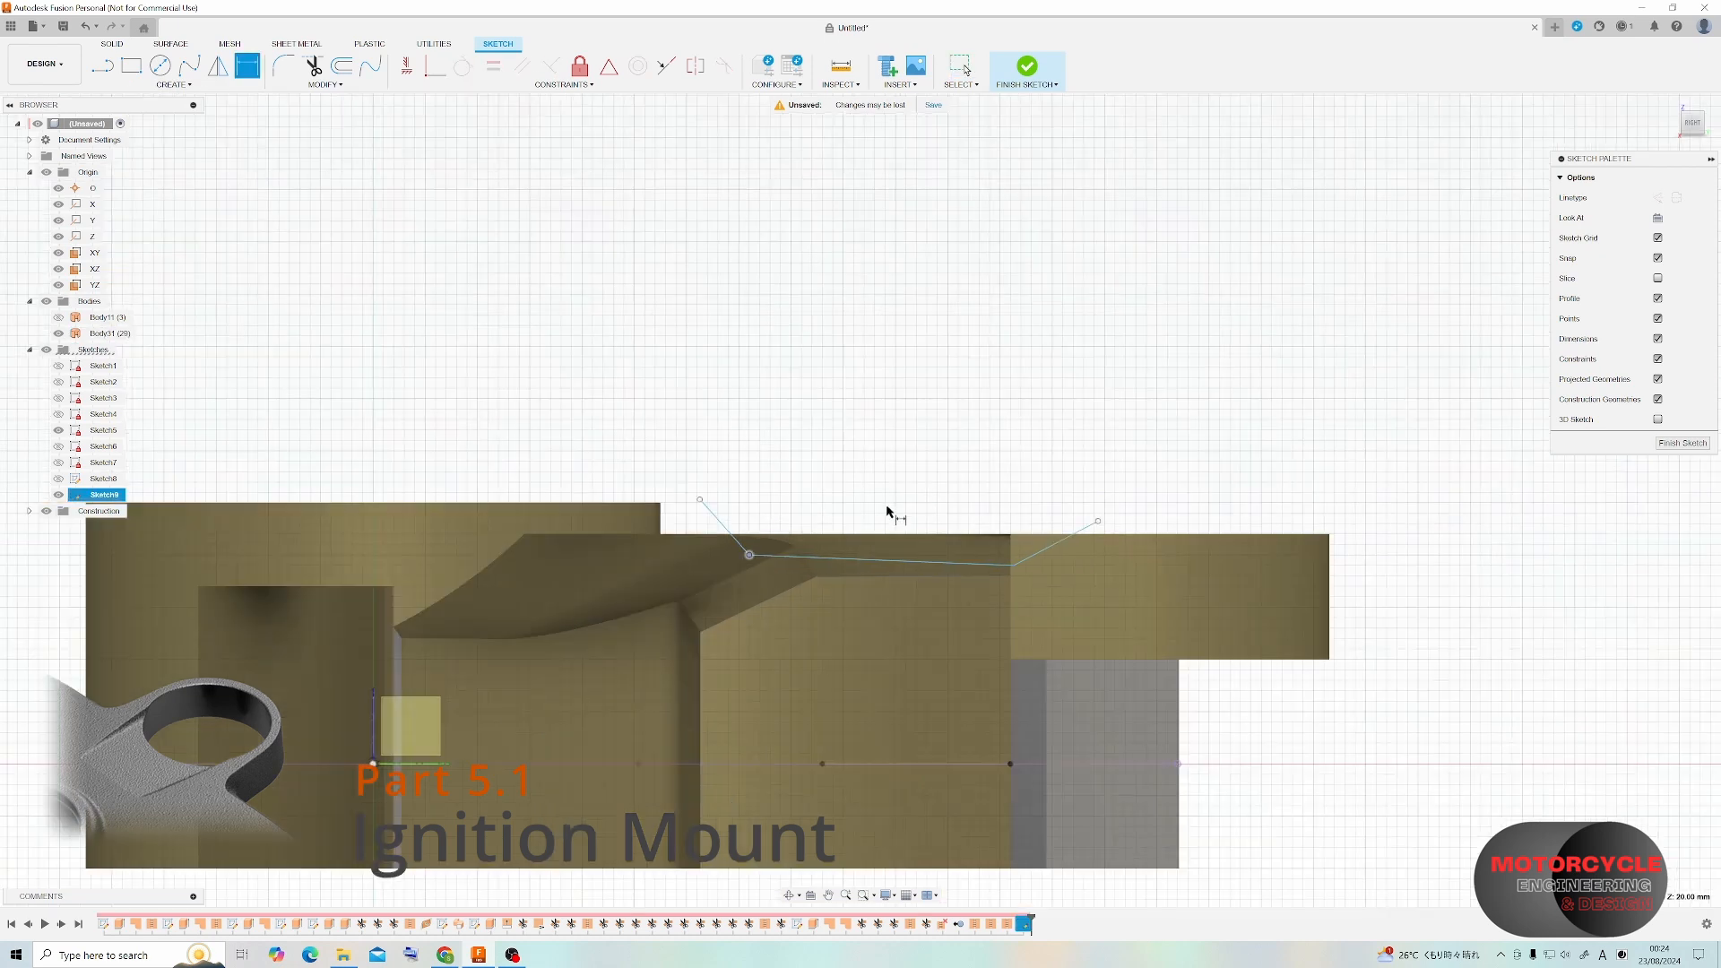
click(374, 733)
click(535, 402)
click(742, 547)
click(374, 691)
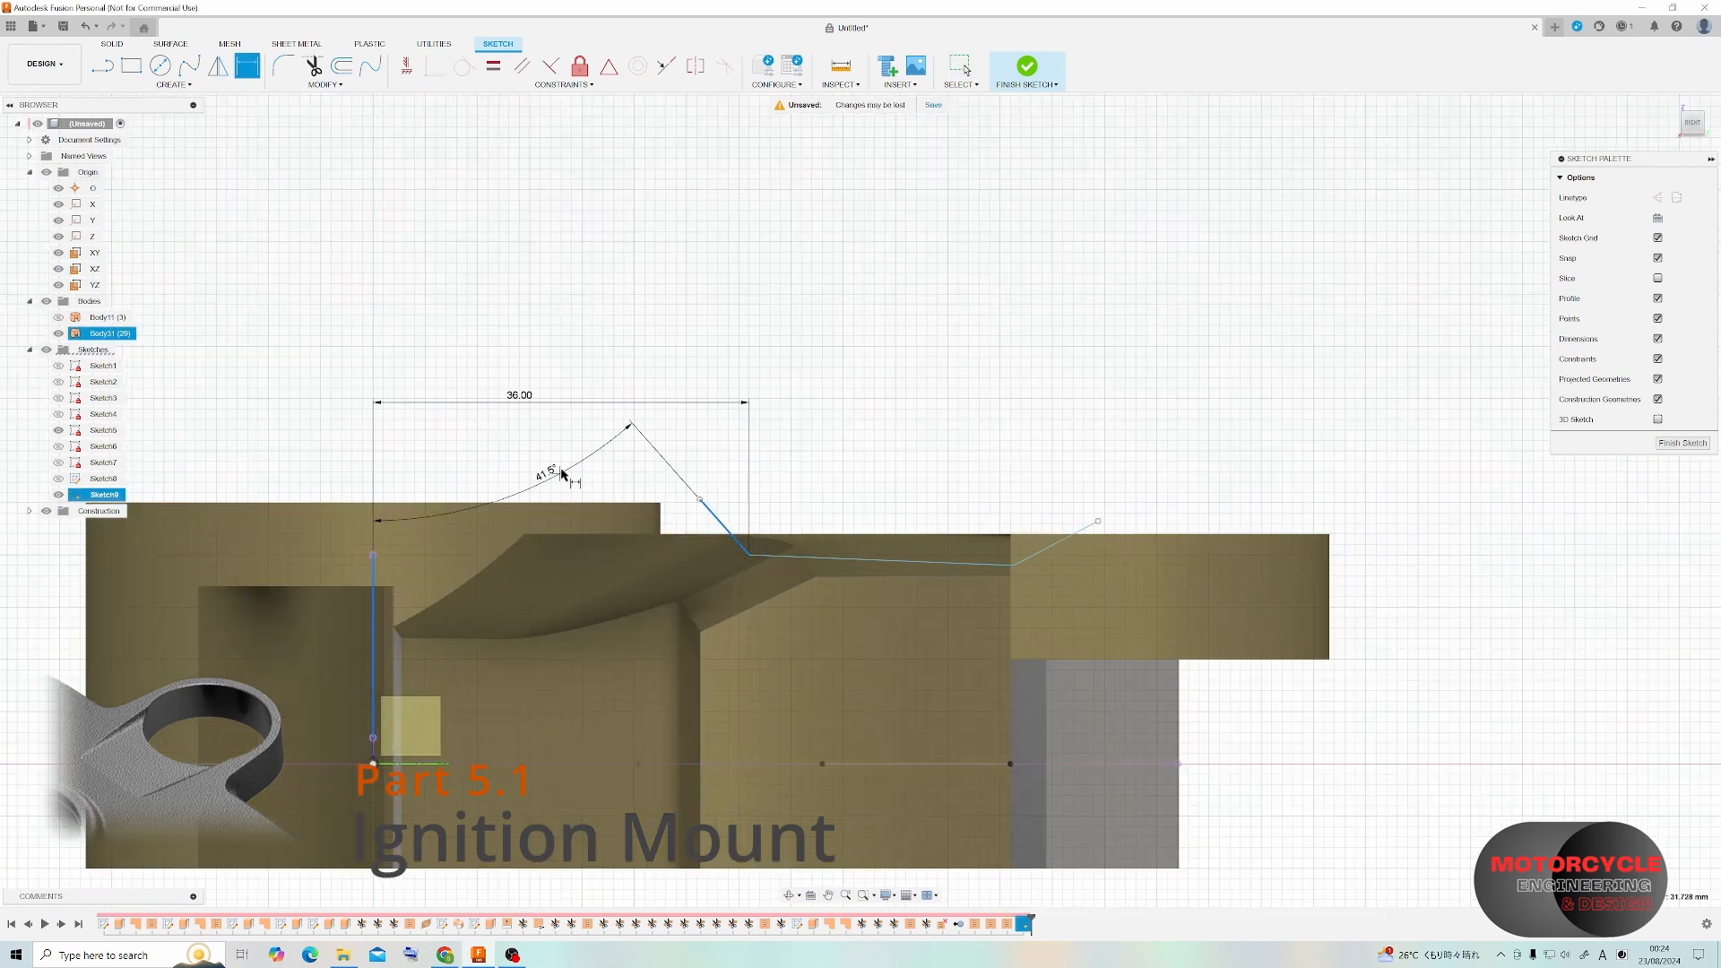
click(560, 470)
text(42)
key(Return)
Set the profile's middle segment at 92° to the vertical axis and at 150° to the last rising segment.
click(773, 555)
click(374, 704)
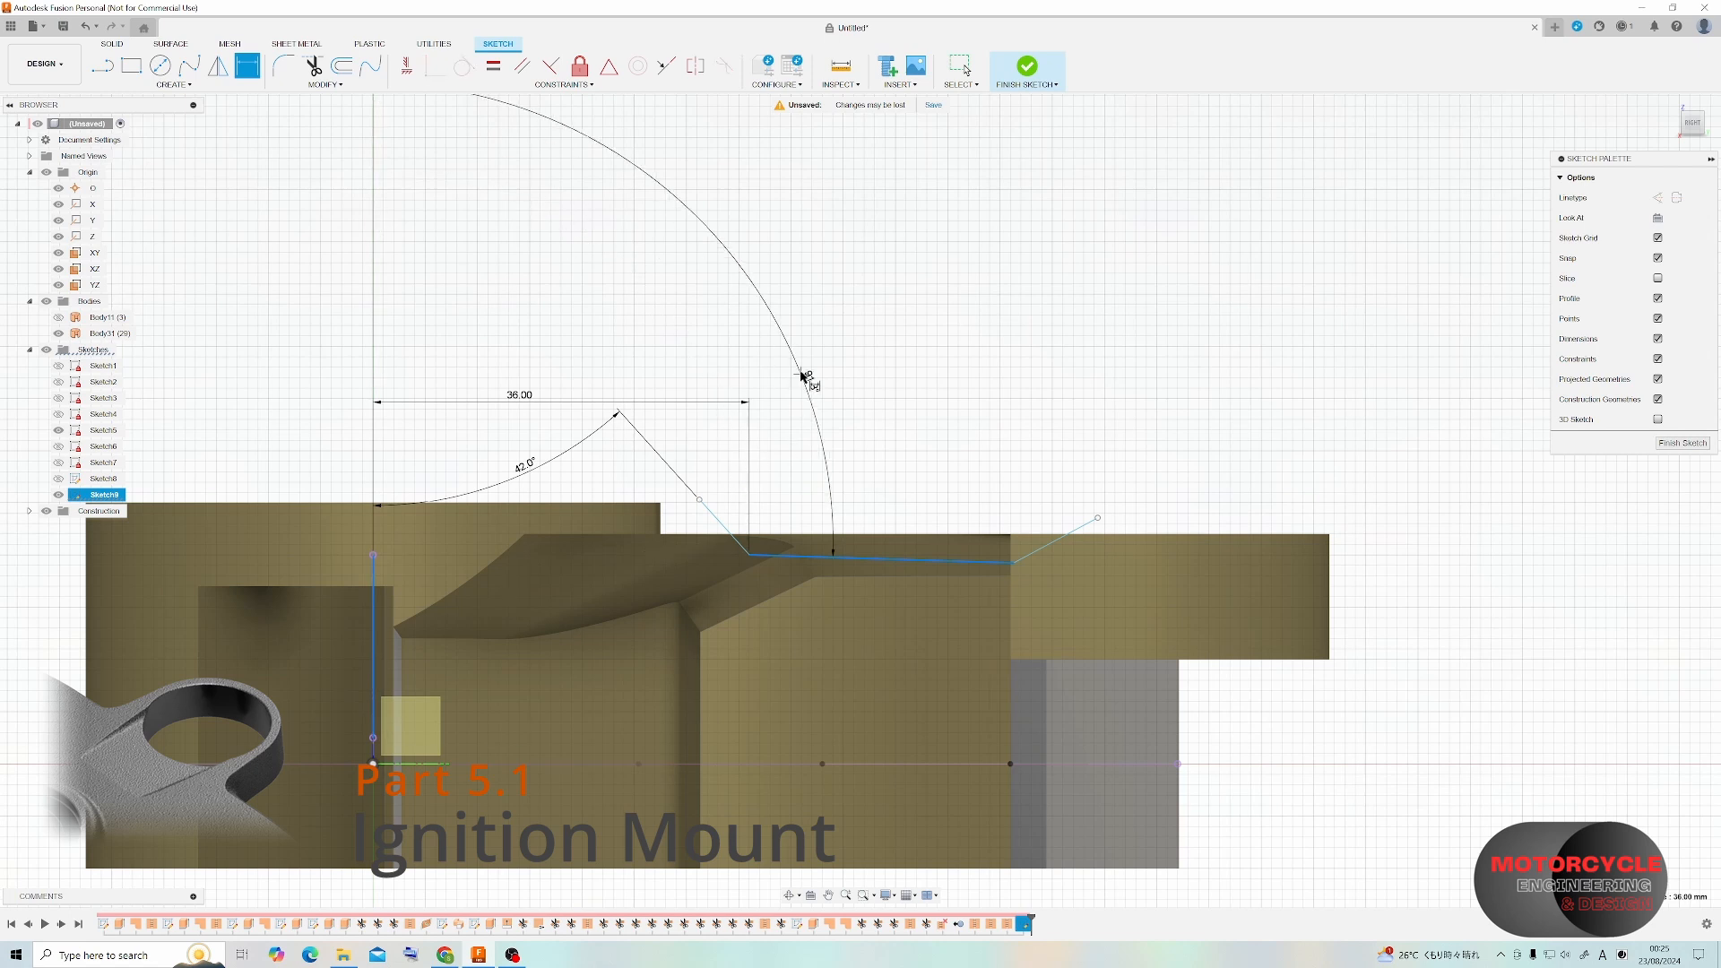
click(805, 377)
text(92)
key(Return)
click(1037, 553)
click(980, 558)
click(977, 493)
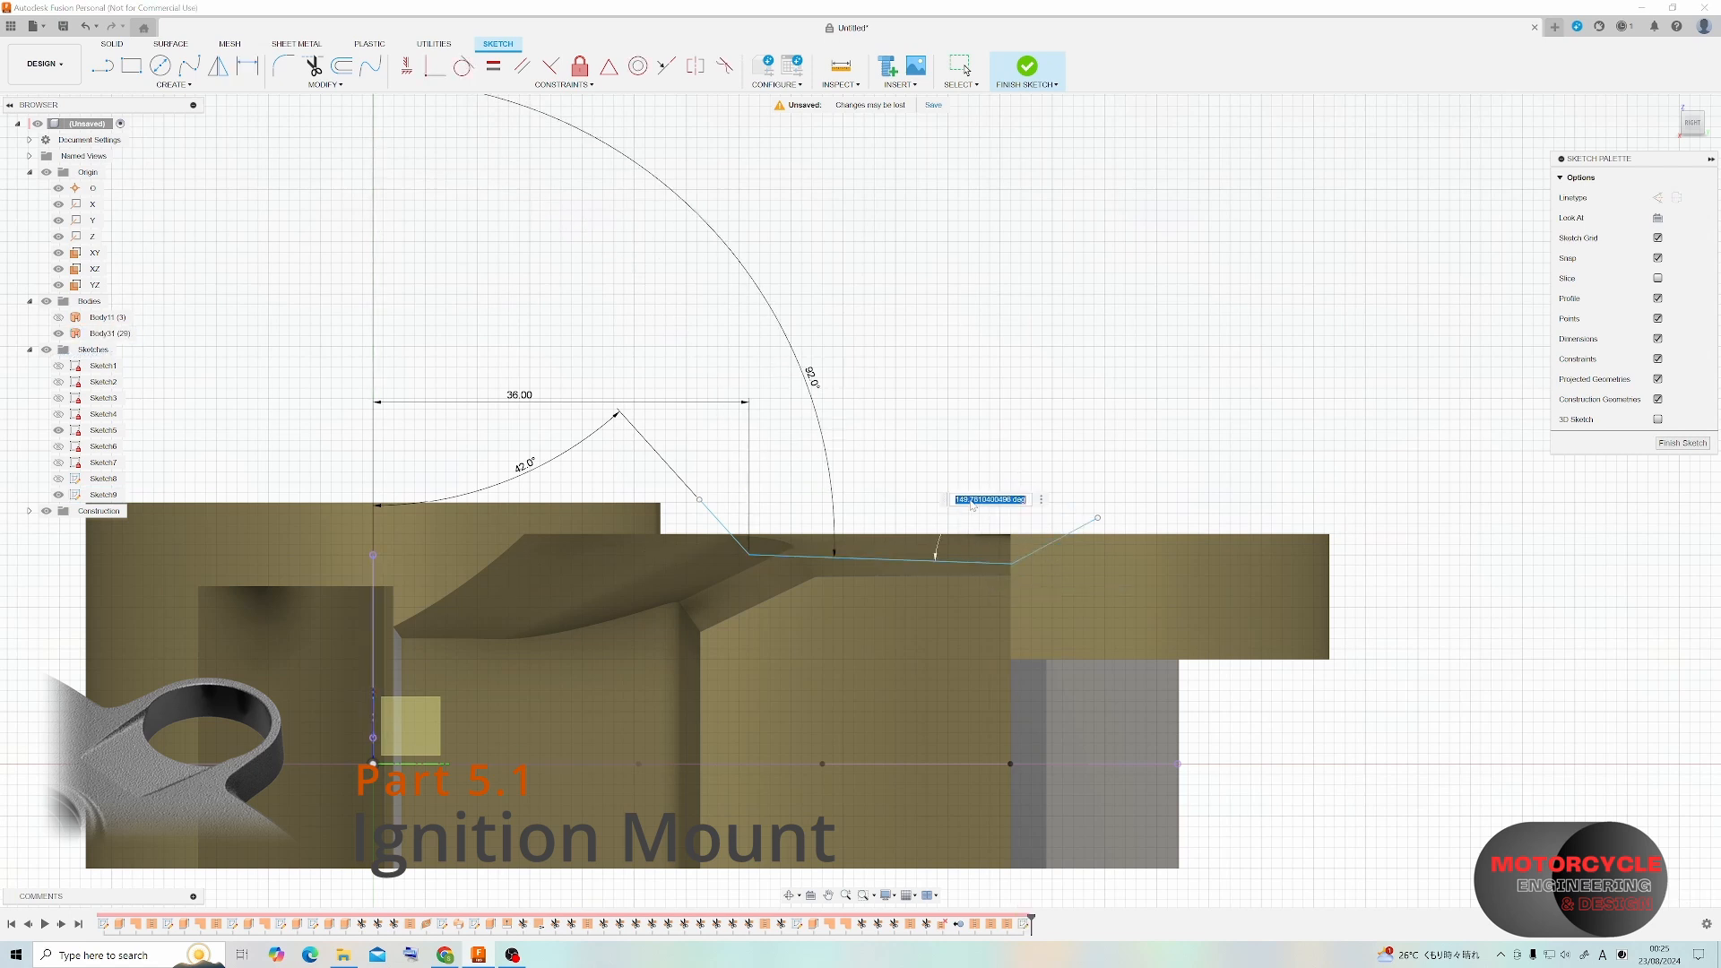
text(150)
key(Return)
Dimension the upper start point of the first sloping line 26 mm above the origin.
click(373, 763)
click(50, 632)
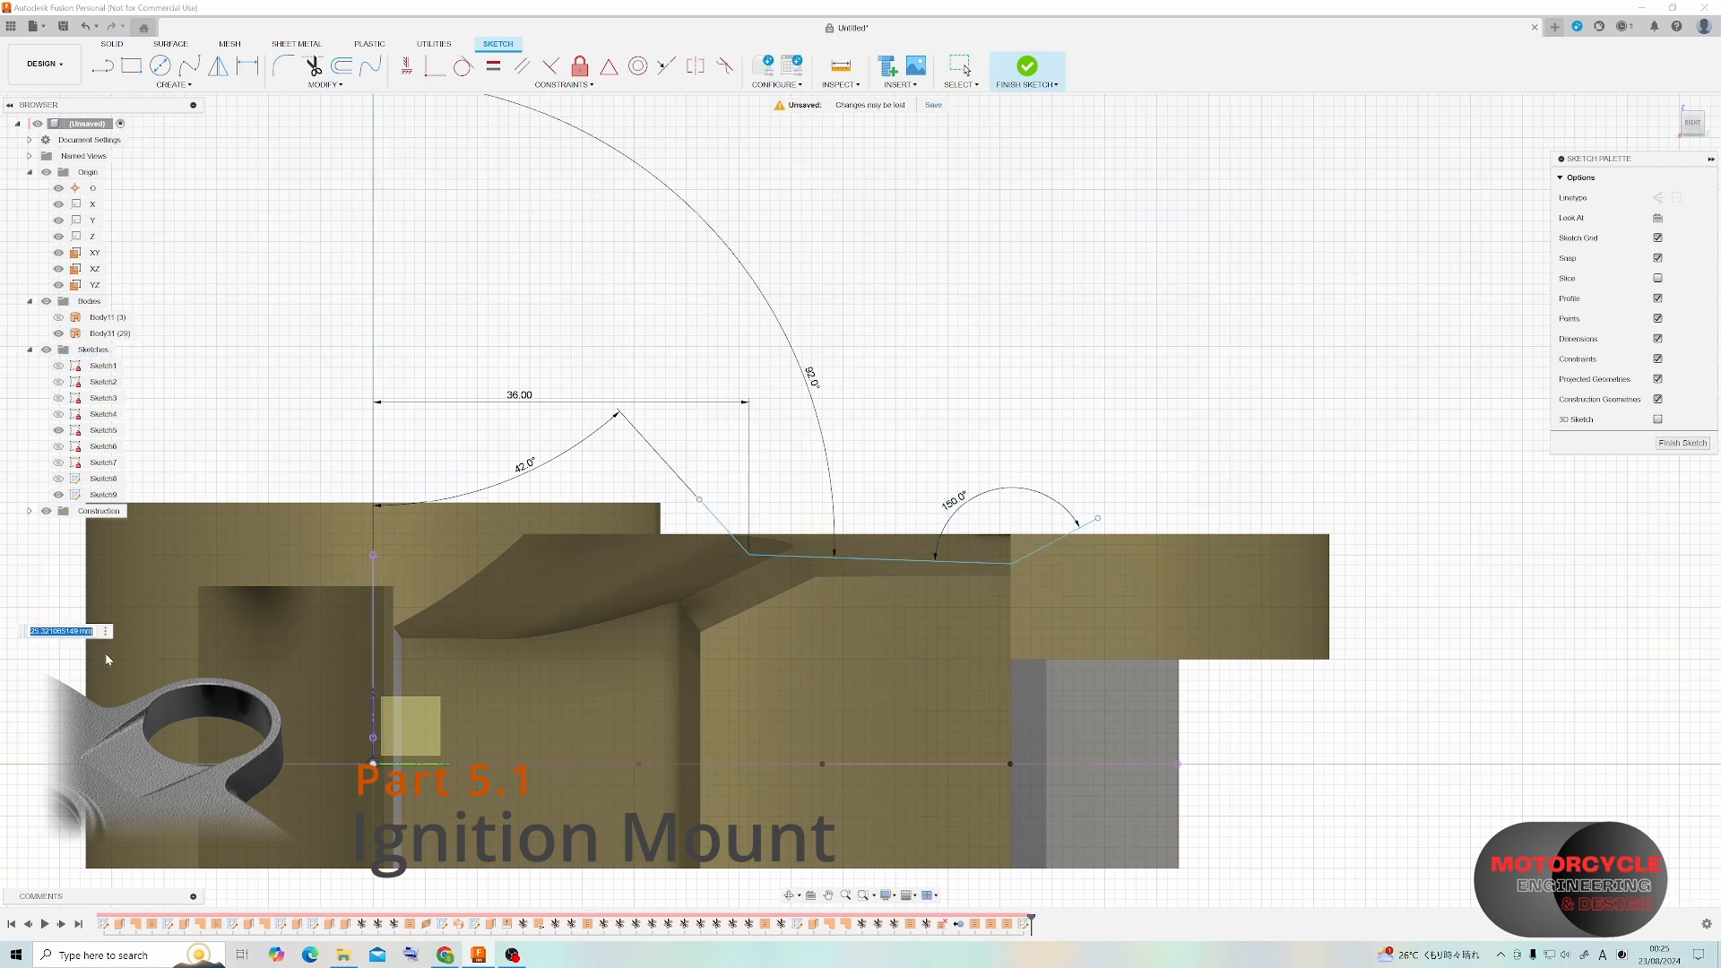
text(25)
key(Return)
double_click(54, 632)
text(26)
key(Return)
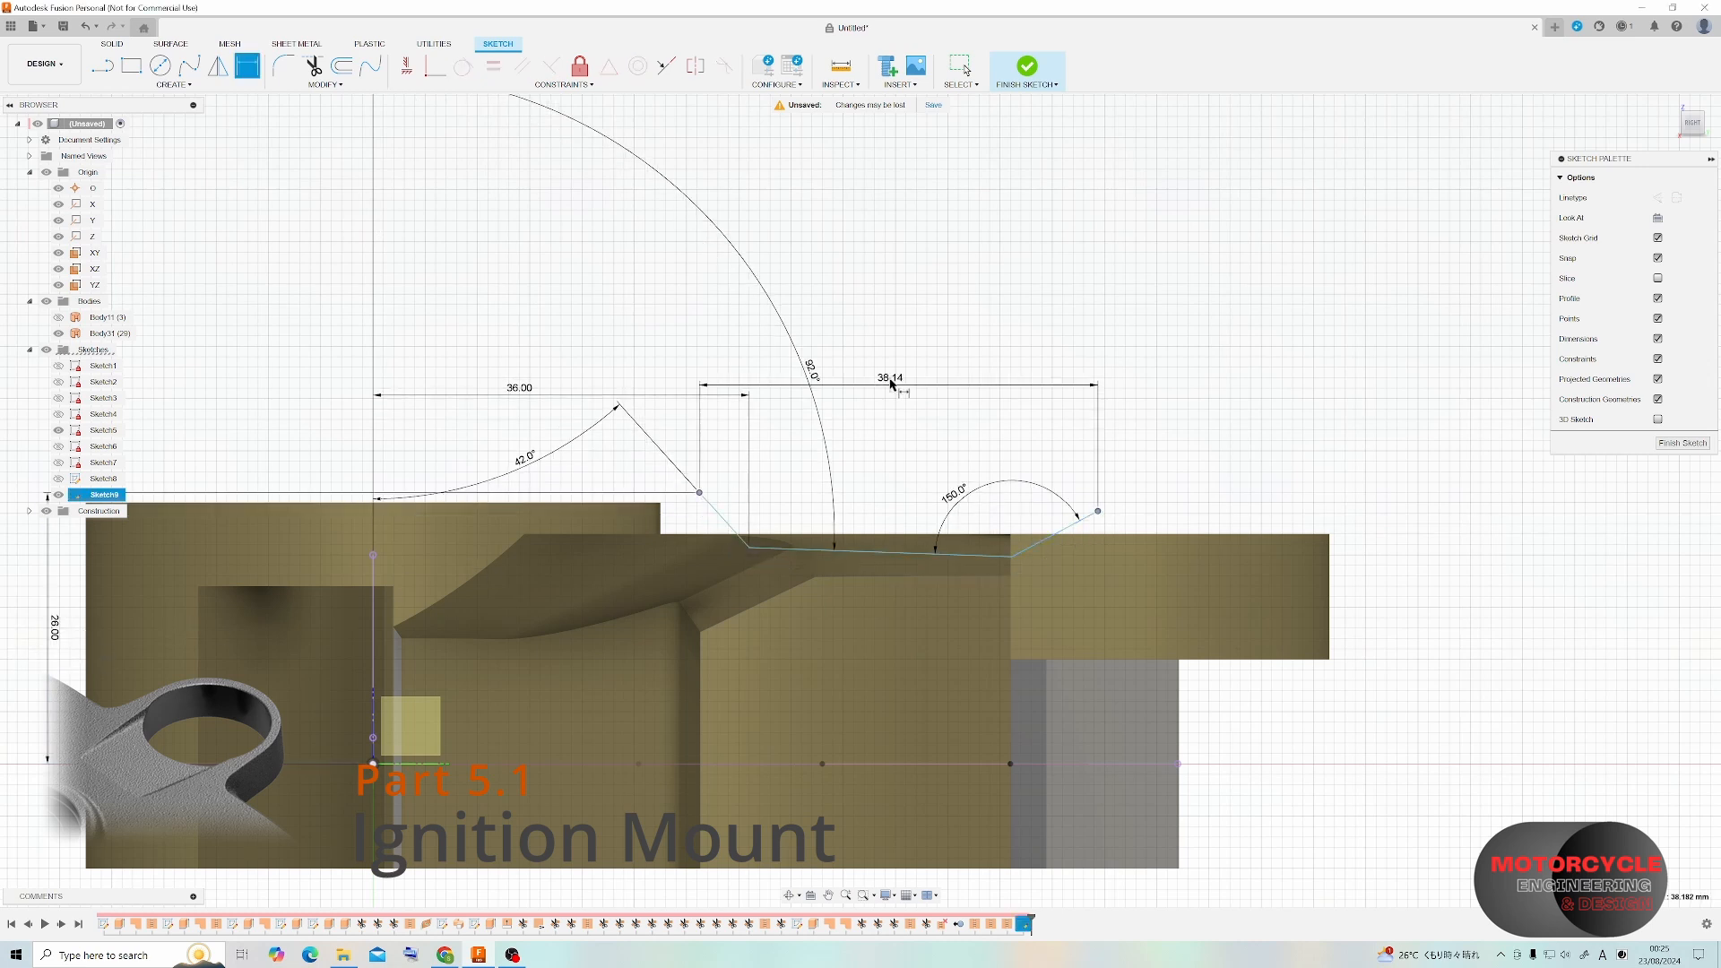
Set the horizontal distance between the profile's two open end points to 38 mm.
click(852, 316)
text(38)
key(Return)
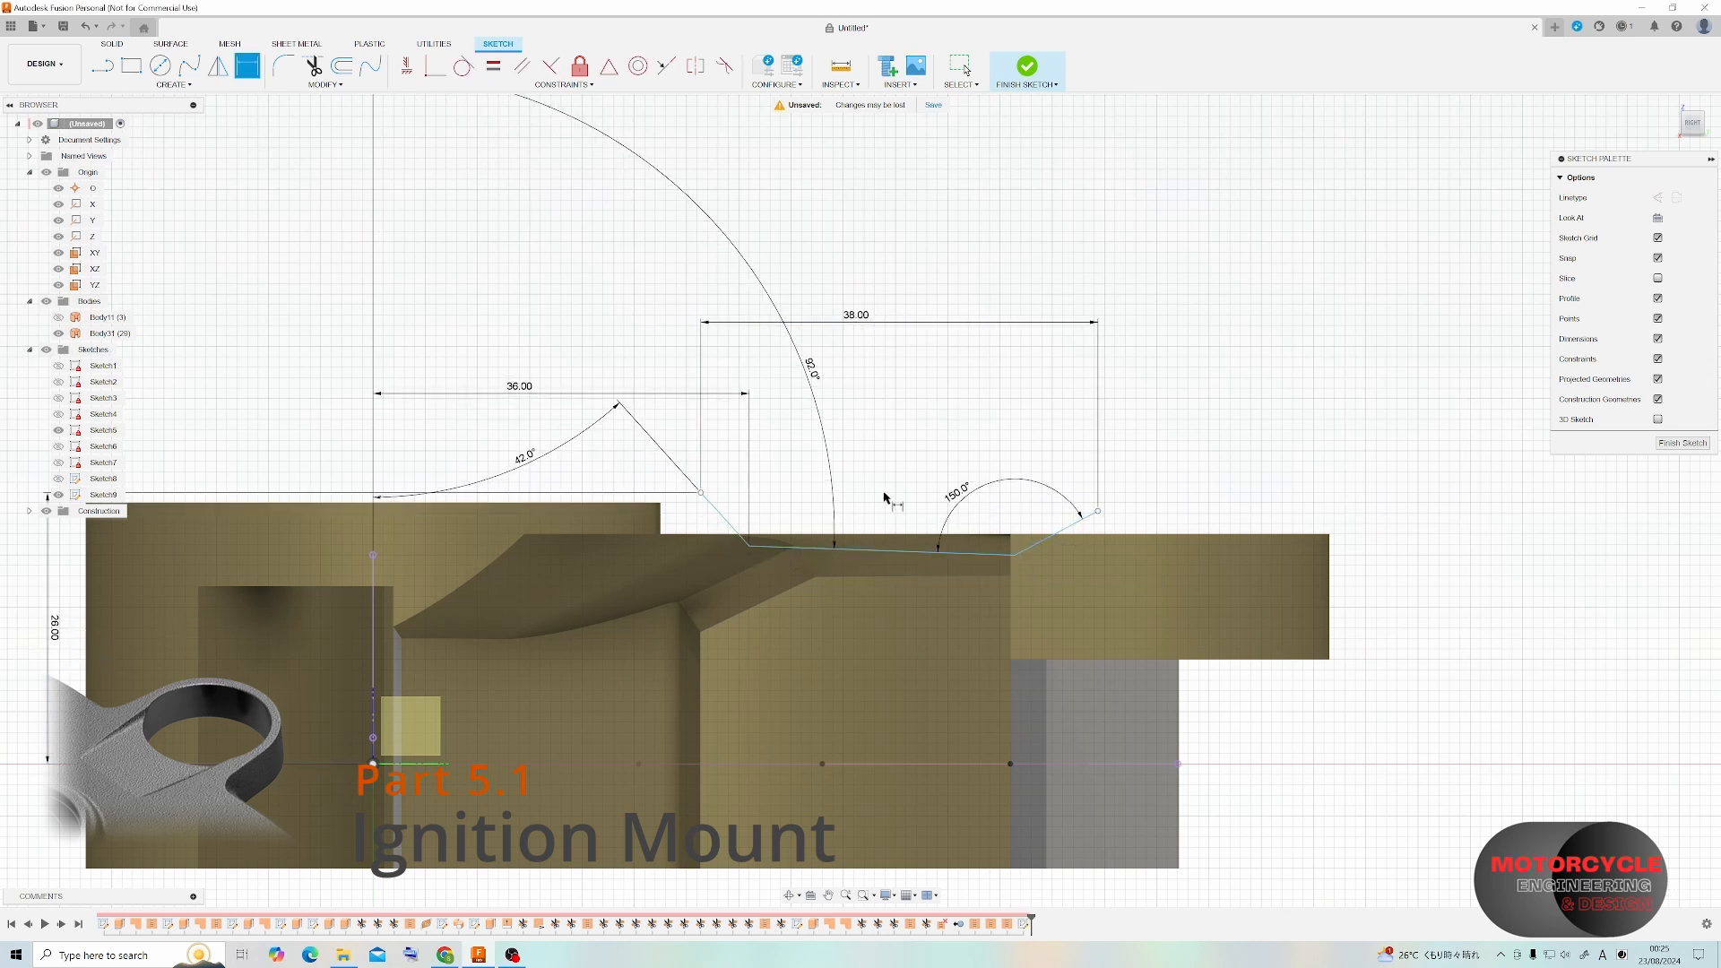
Try to set the middle segment's length to 25 mm, and undo that dimension.
click(895, 551)
click(1027, 519)
text(25)
key(Return)
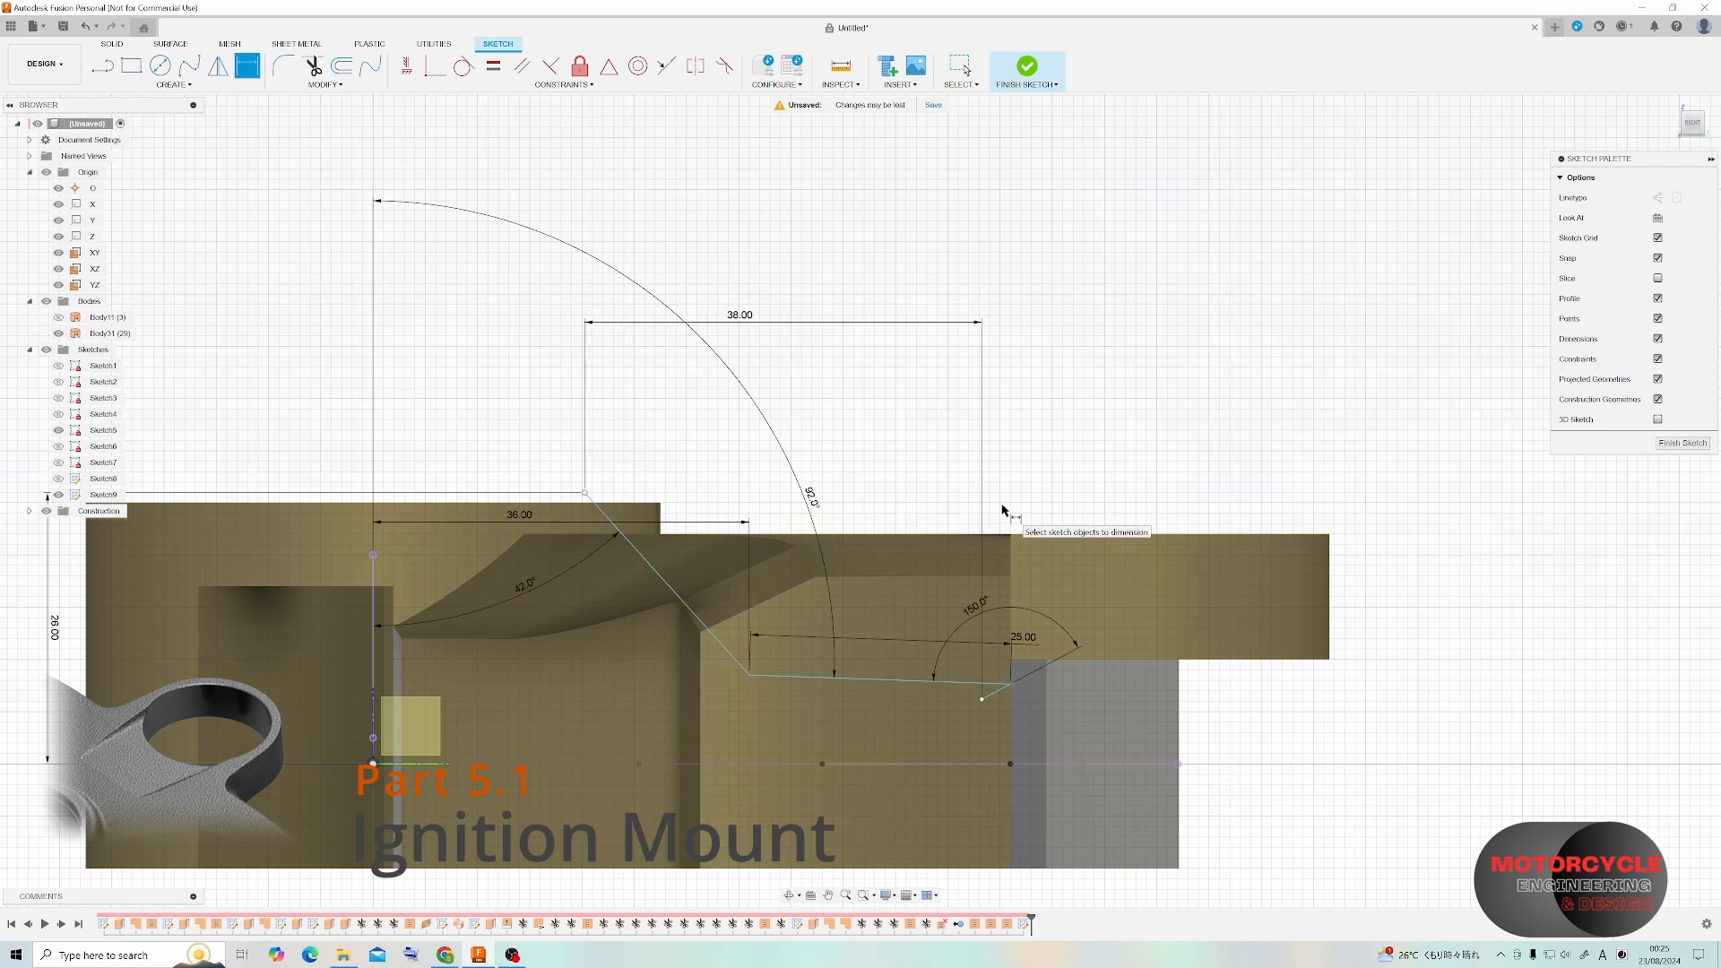
key(ctrl+z)
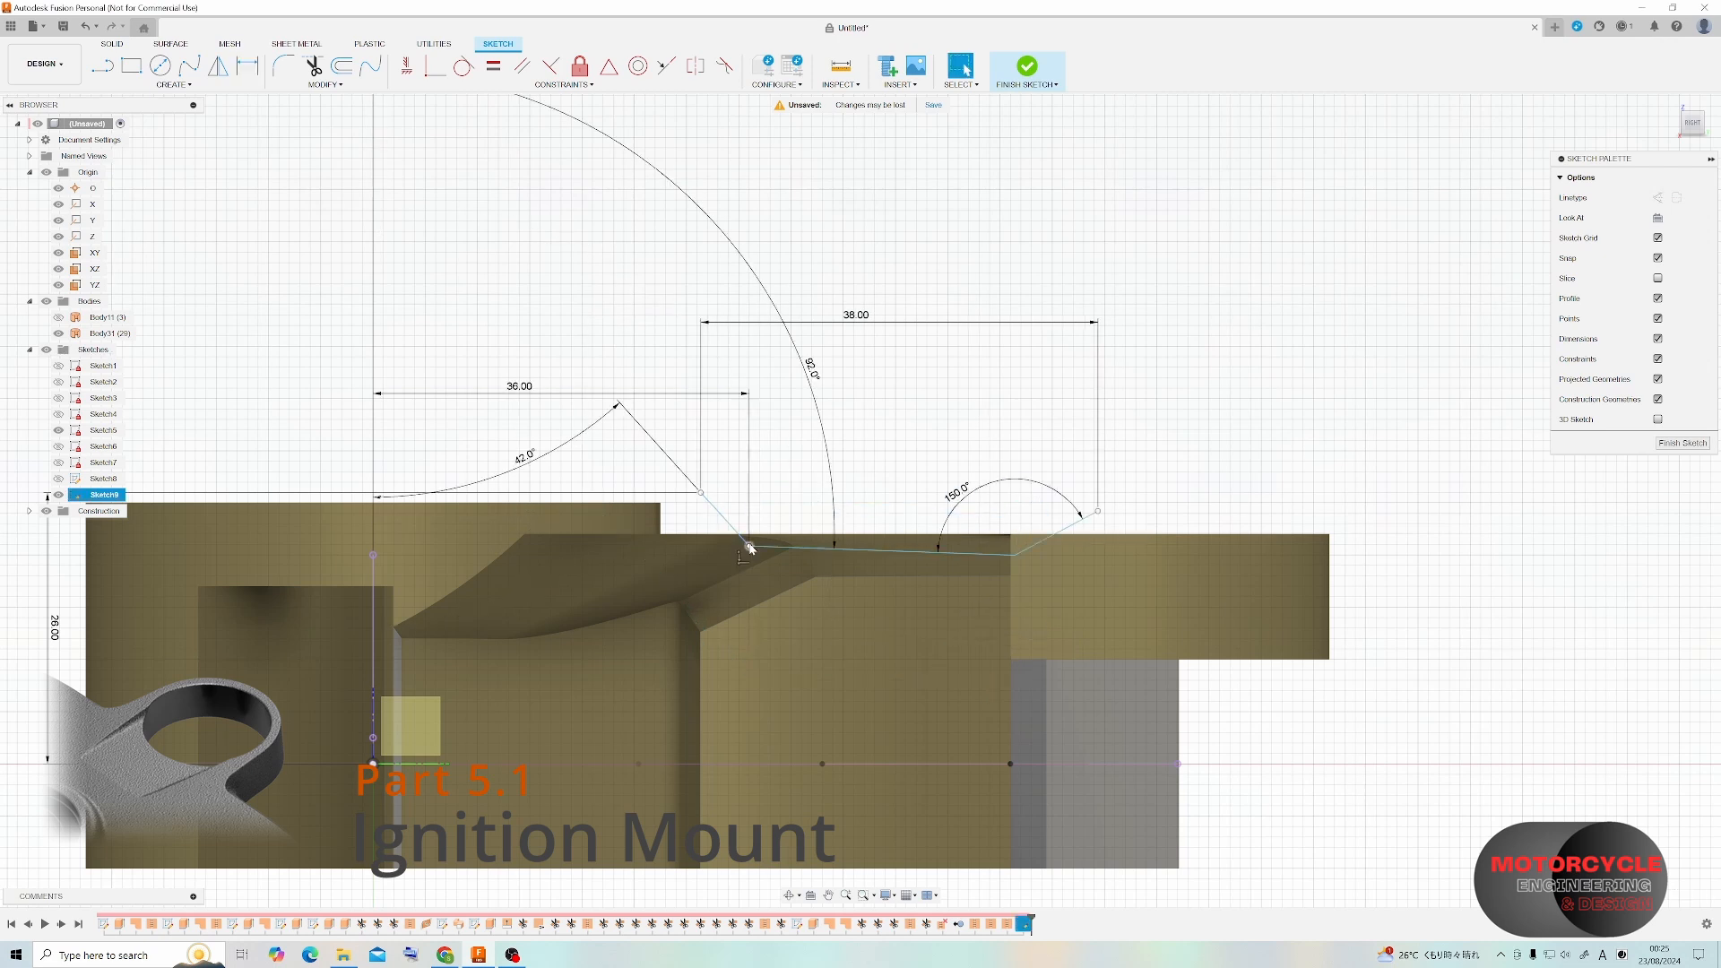
Move the lower corner of the first sloping line and dimension its height from the origin.
drag(750, 549, 756, 560)
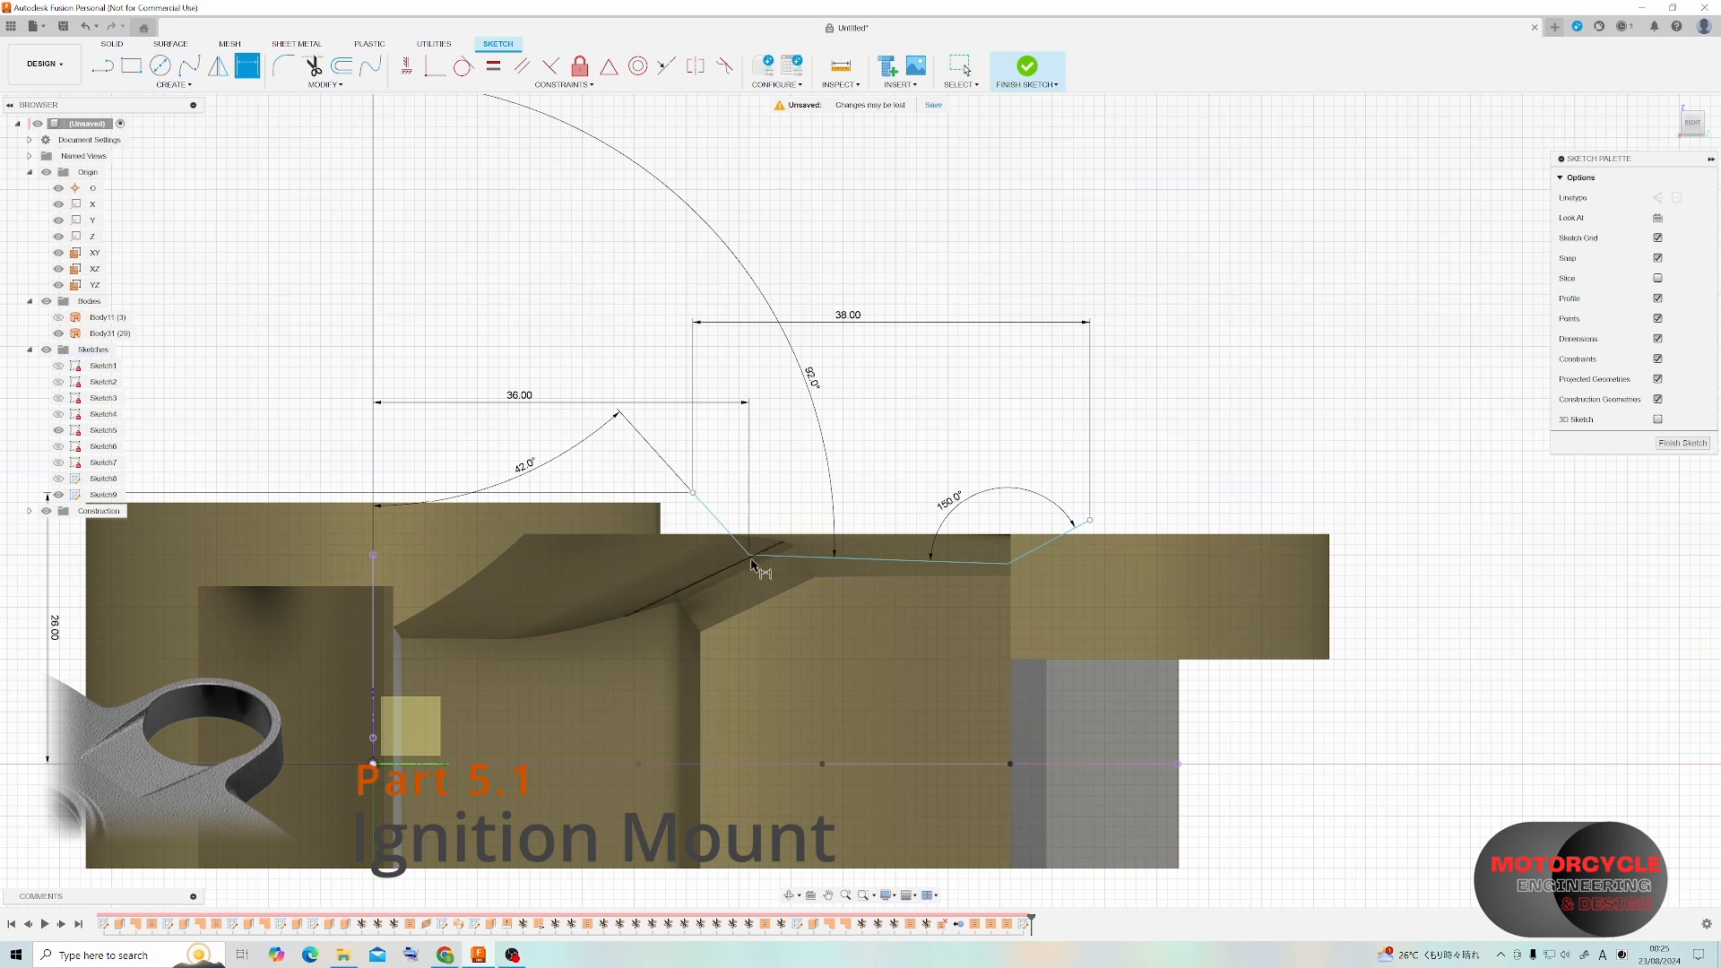
click(373, 764)
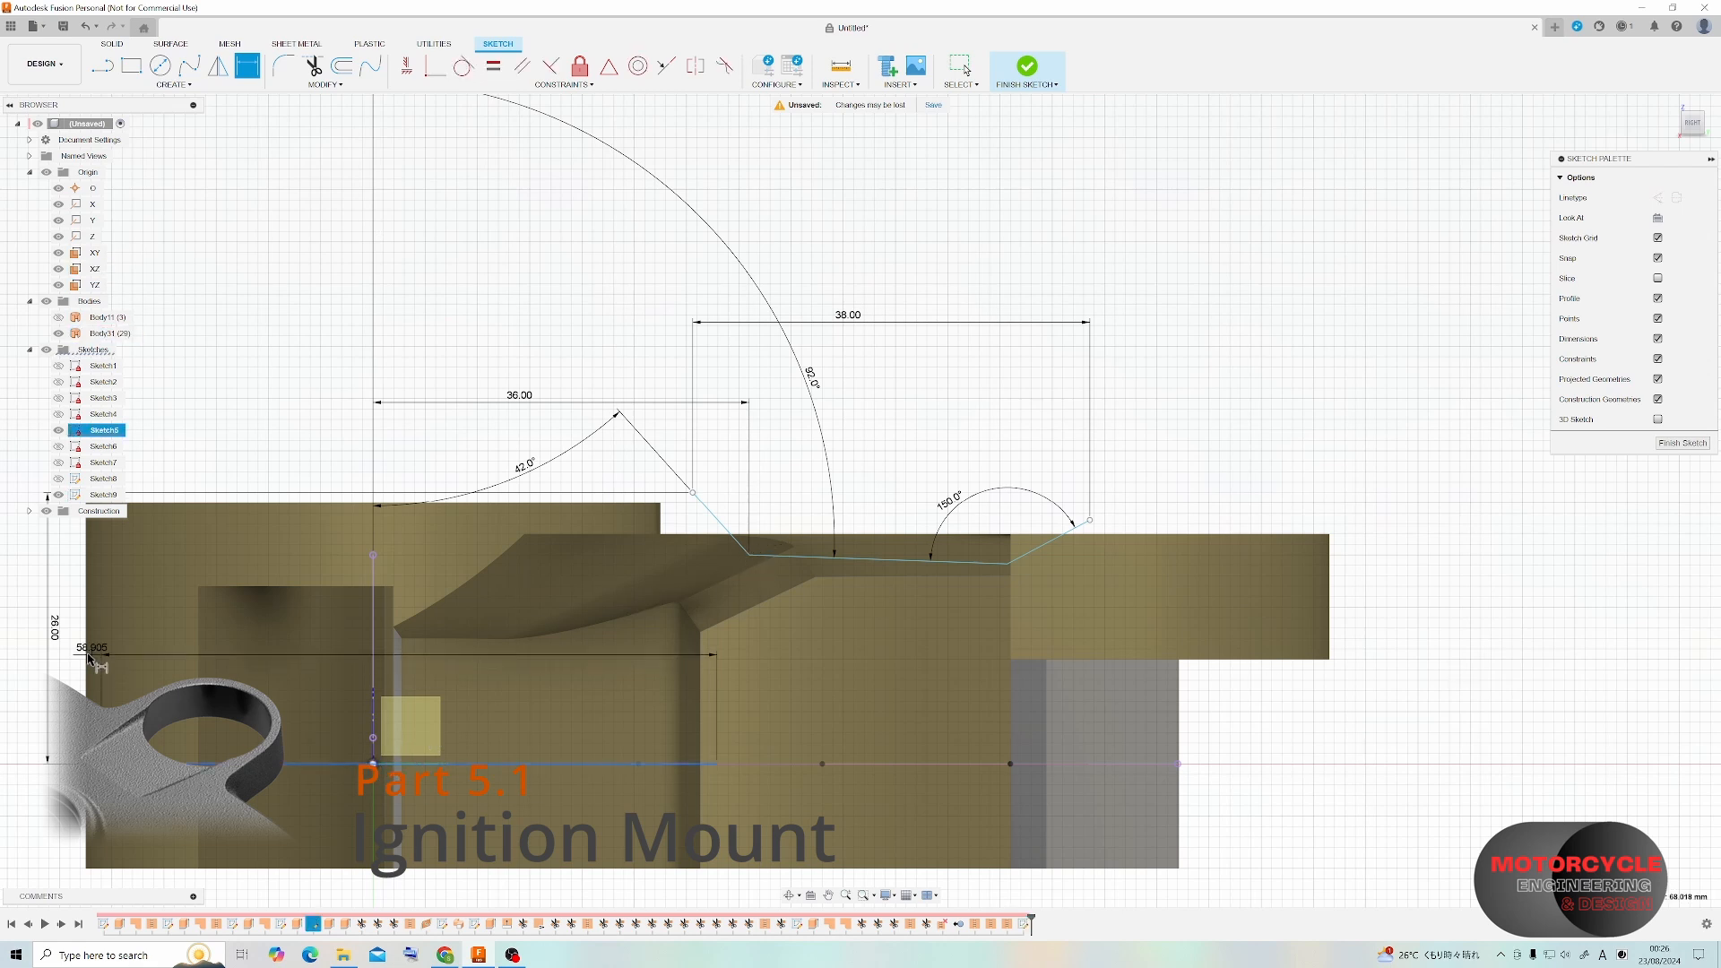
click(741, 555)
click(76, 594)
key(Return)
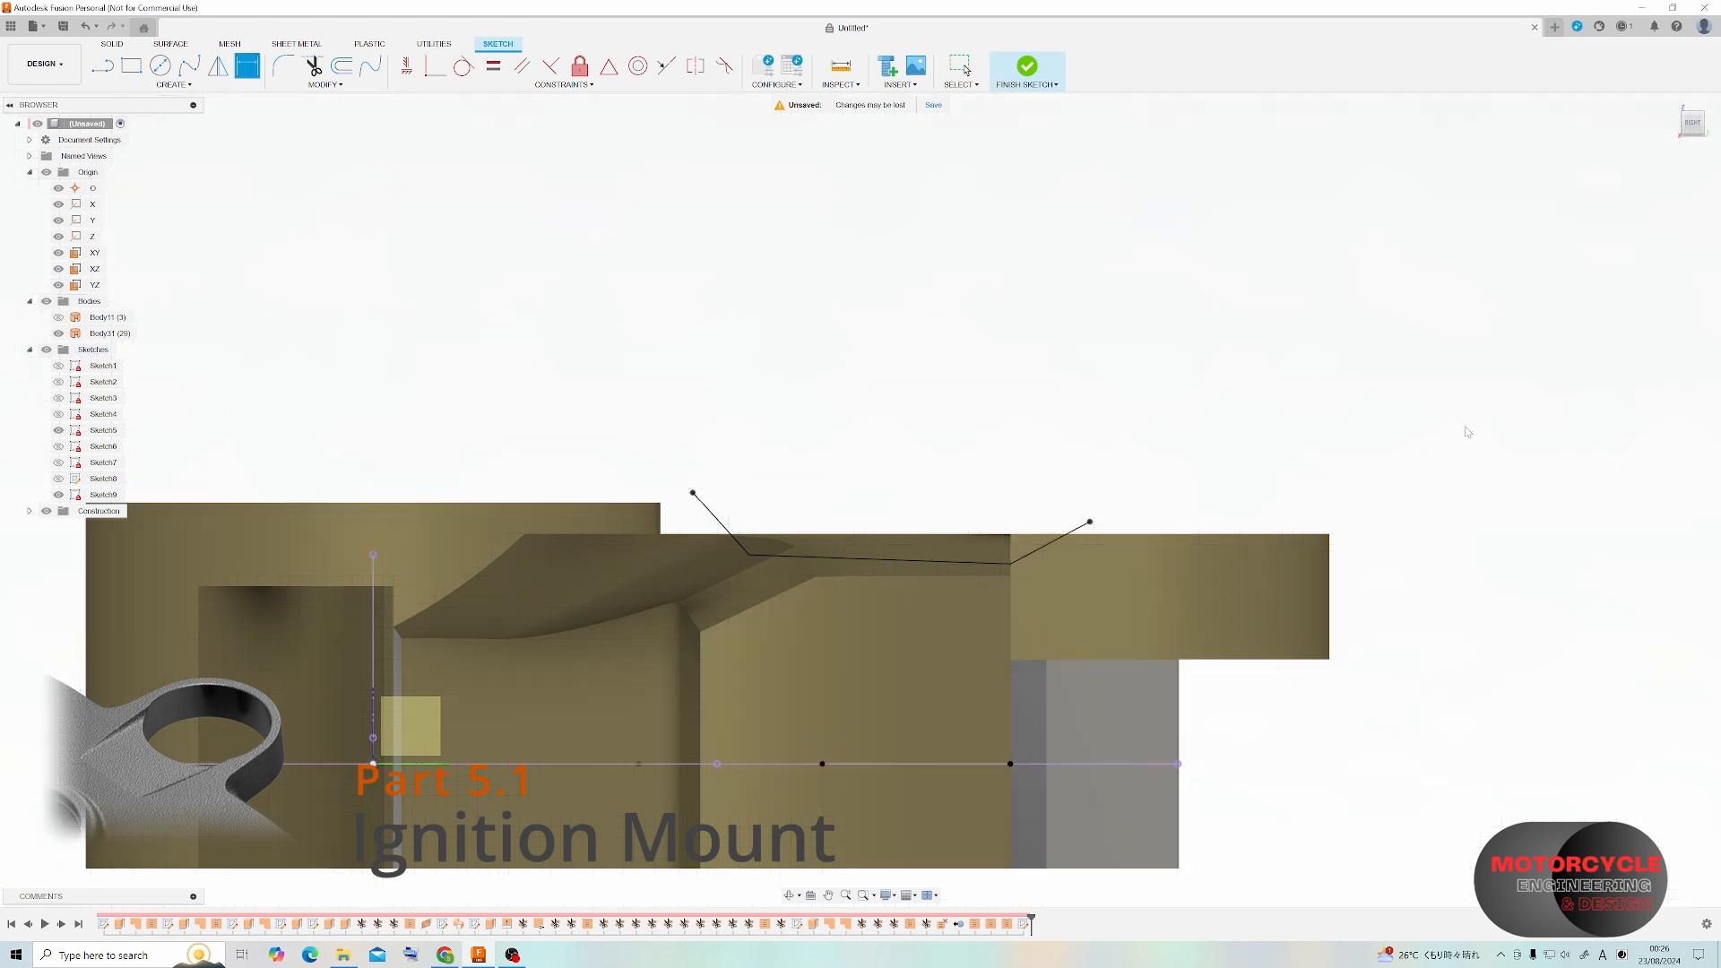
Extrude the open profile 22 mm across the mount area as a new surface body.
key(e)
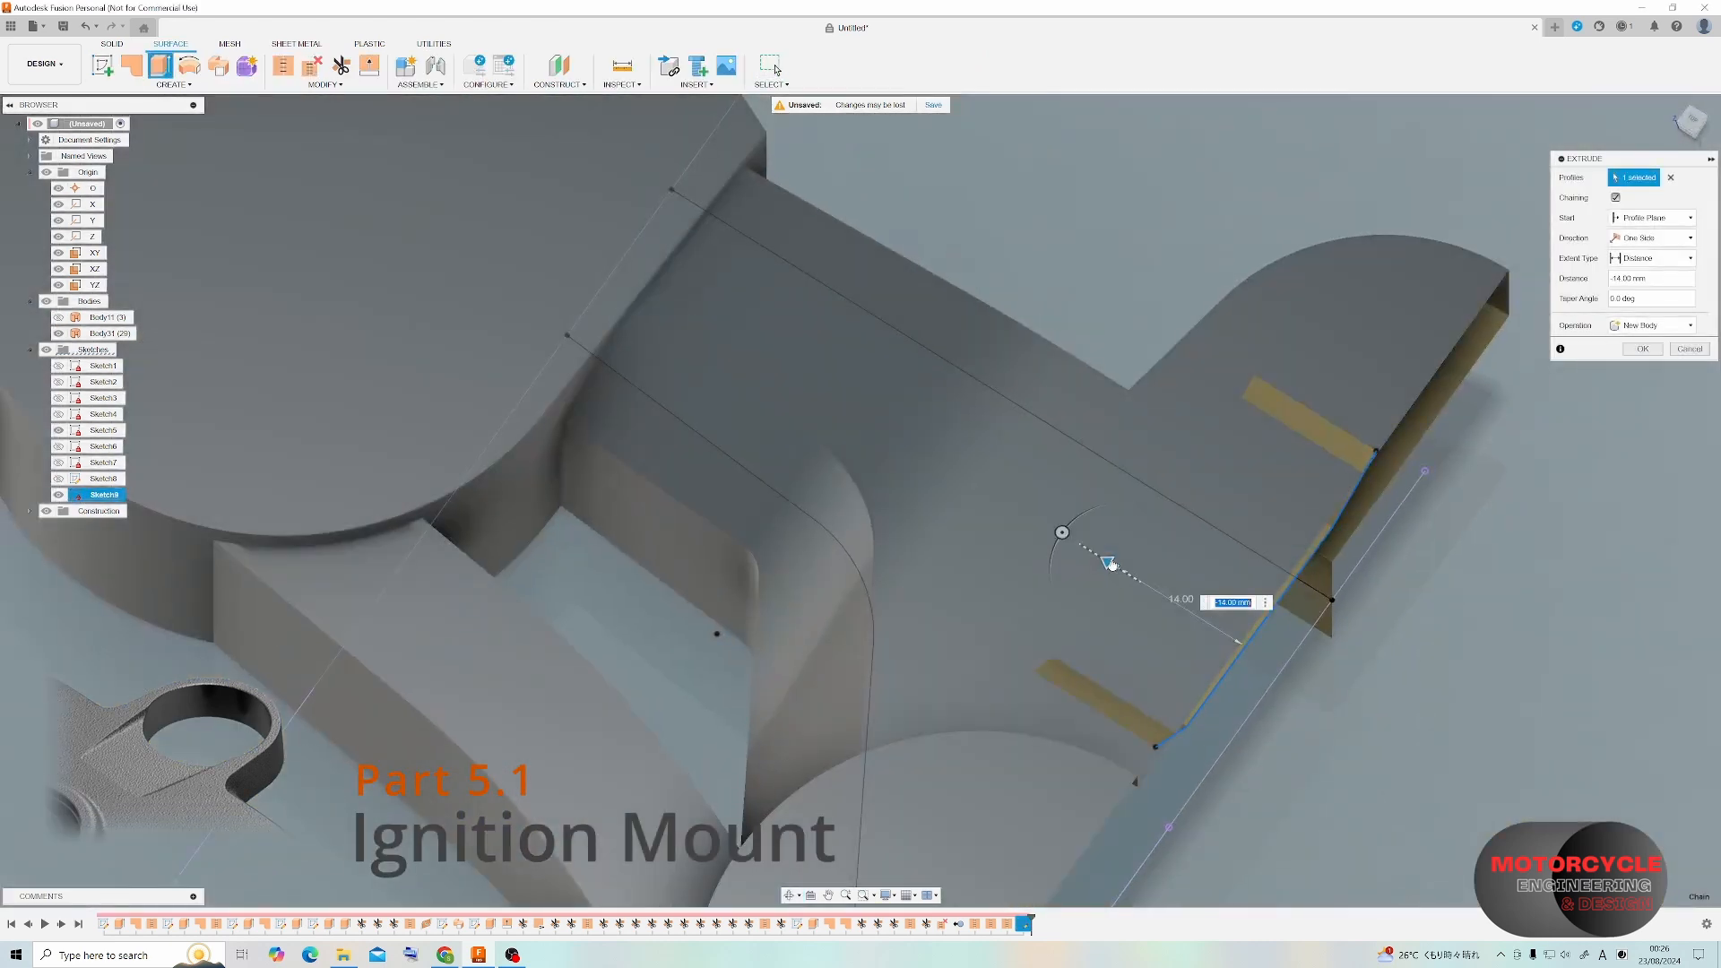
drag(1072, 538, 1040, 522)
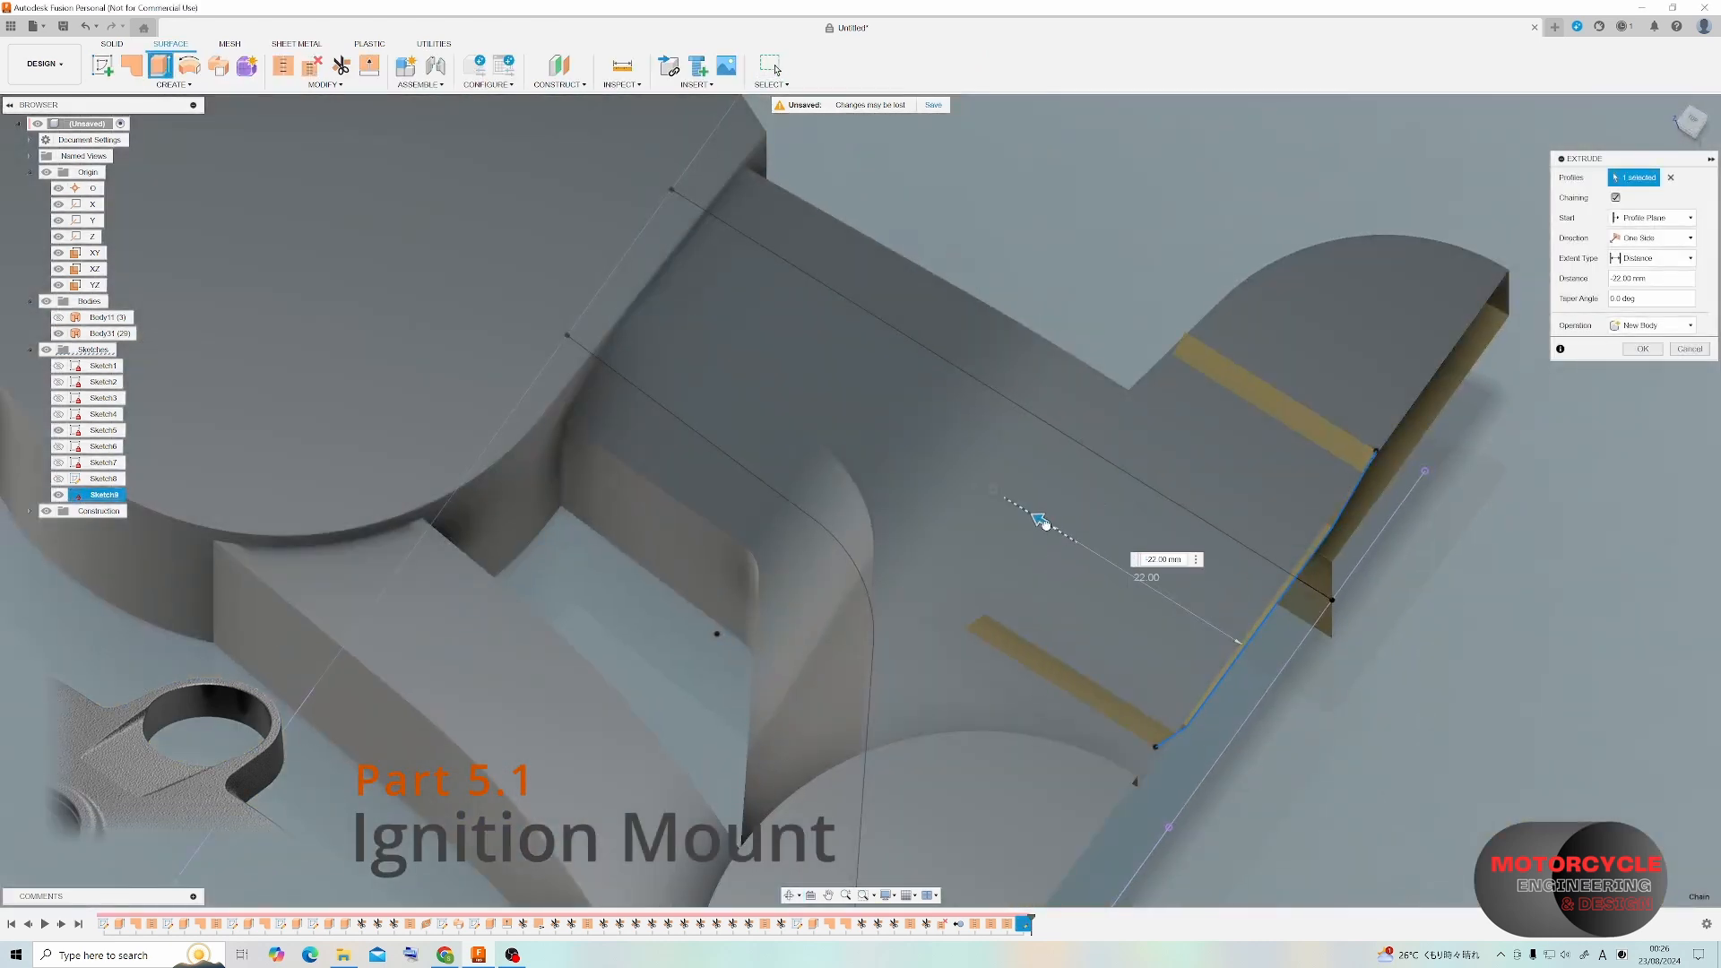
click(1639, 350)
Start a sketch on the XY plane and draw a slanted line crossing both end flanges of the extruded profile.
shift+middle_drag(1300, 466, 1212, 428)
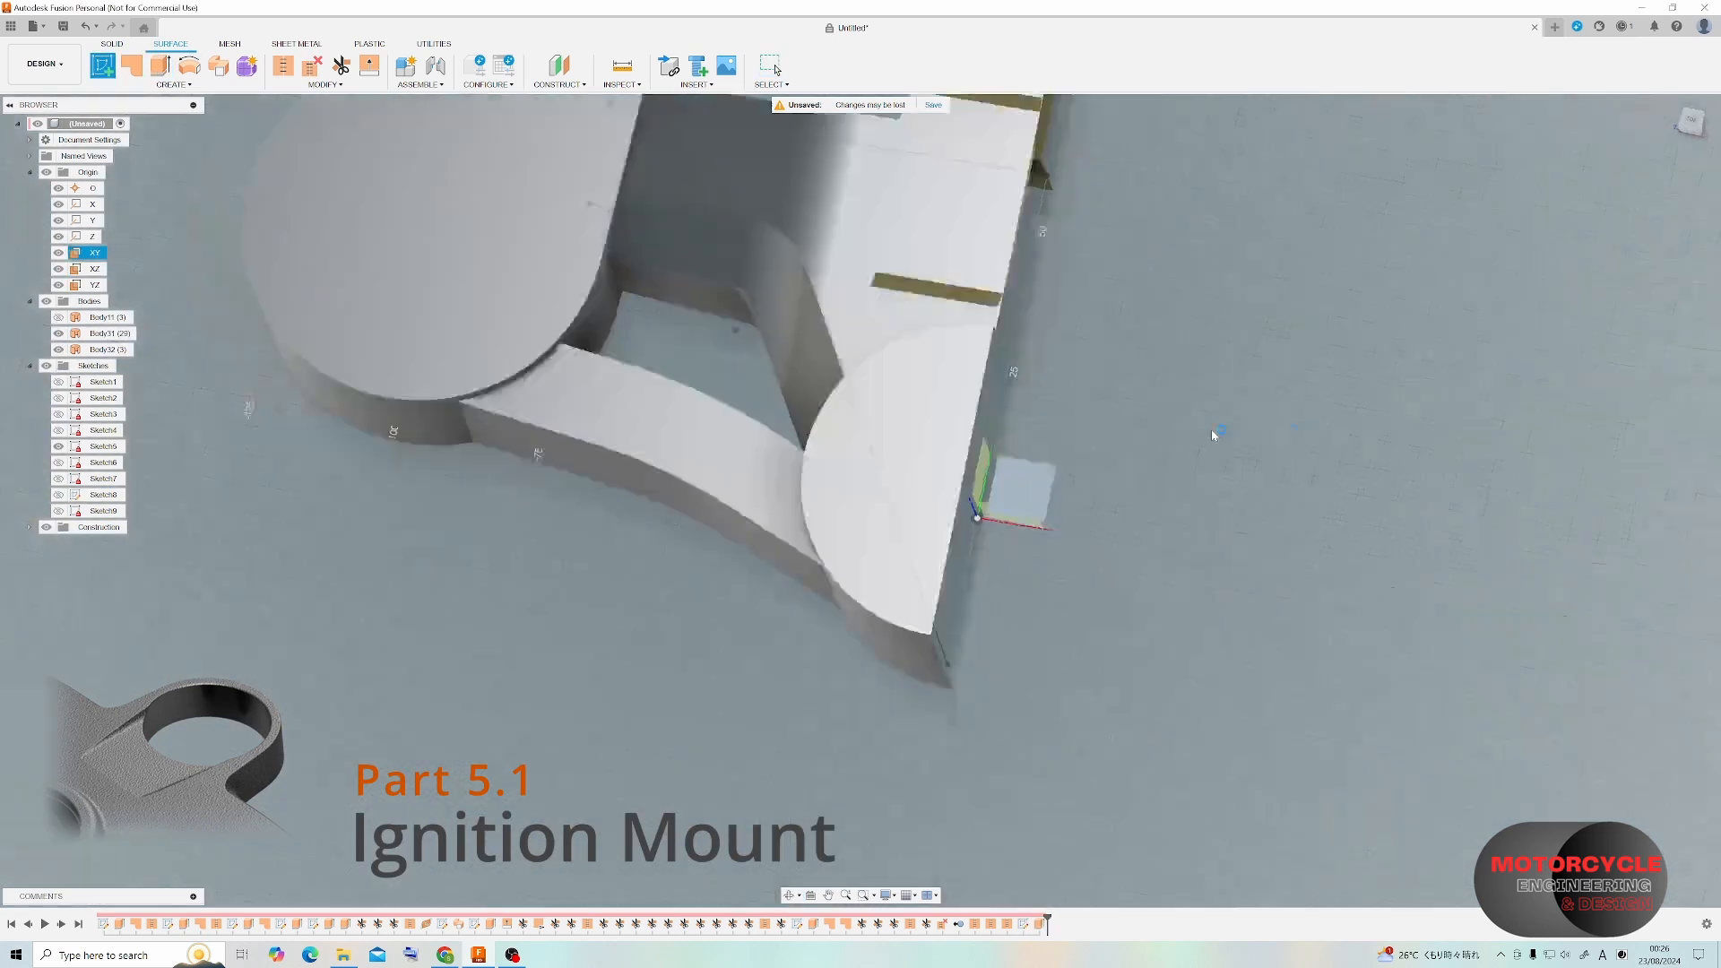
click(1212, 429)
click(918, 603)
click(866, 611)
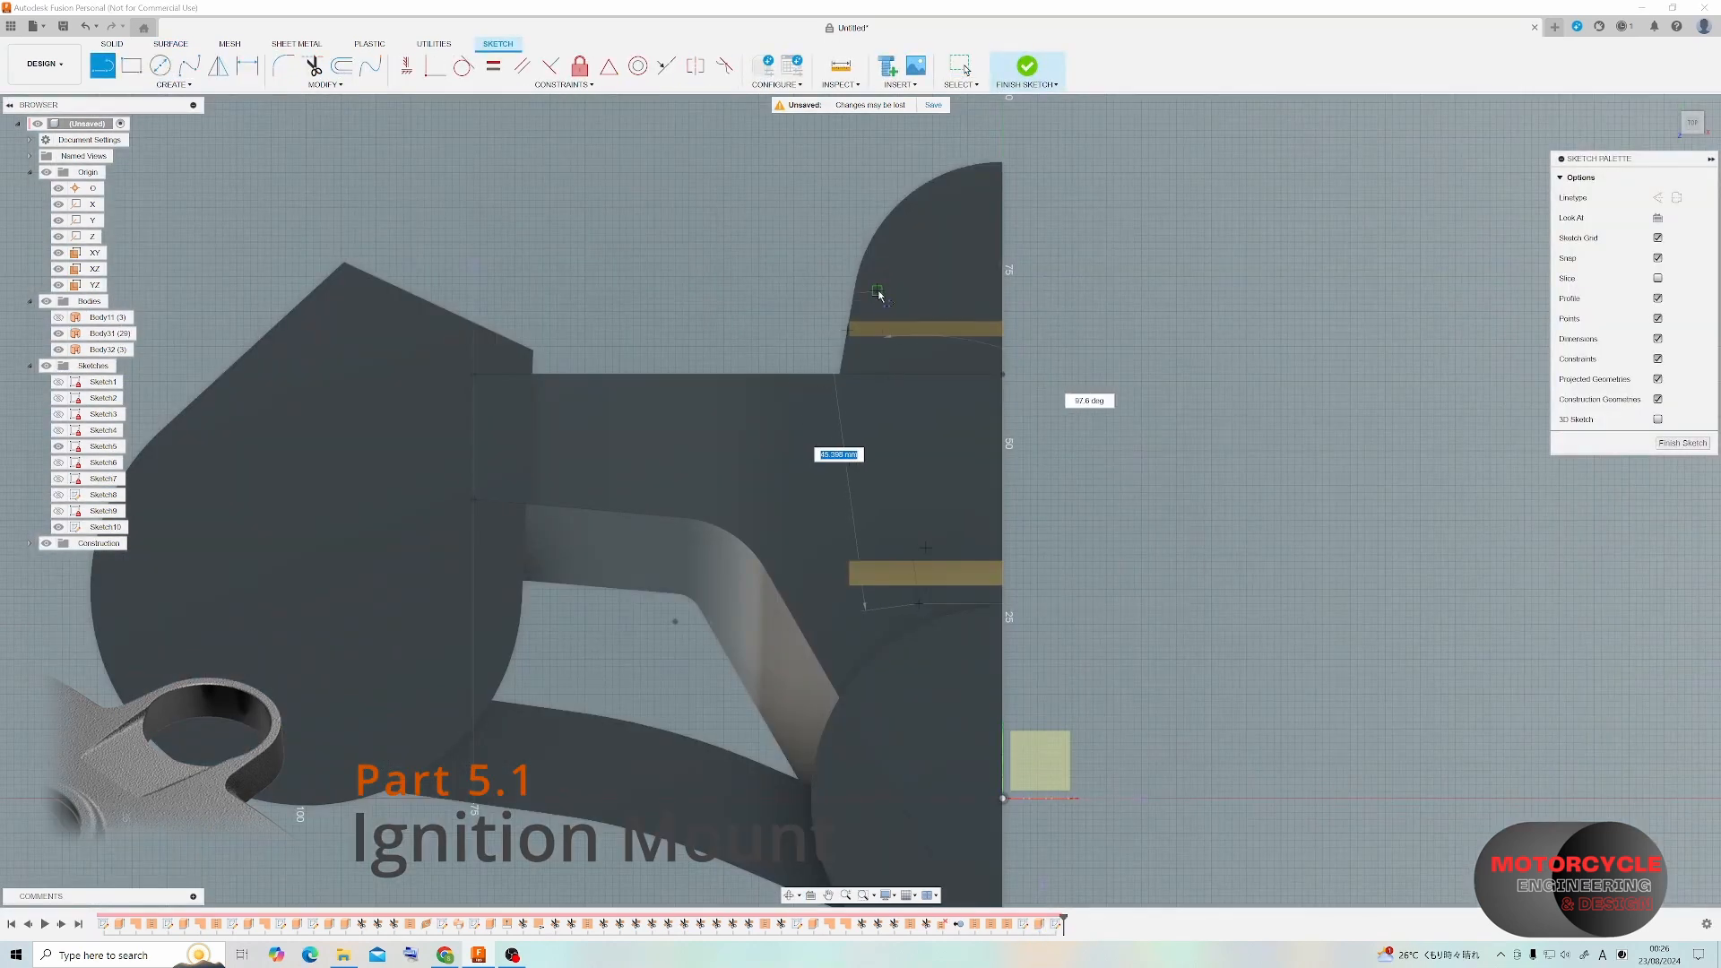
click(878, 293)
key(Escape)
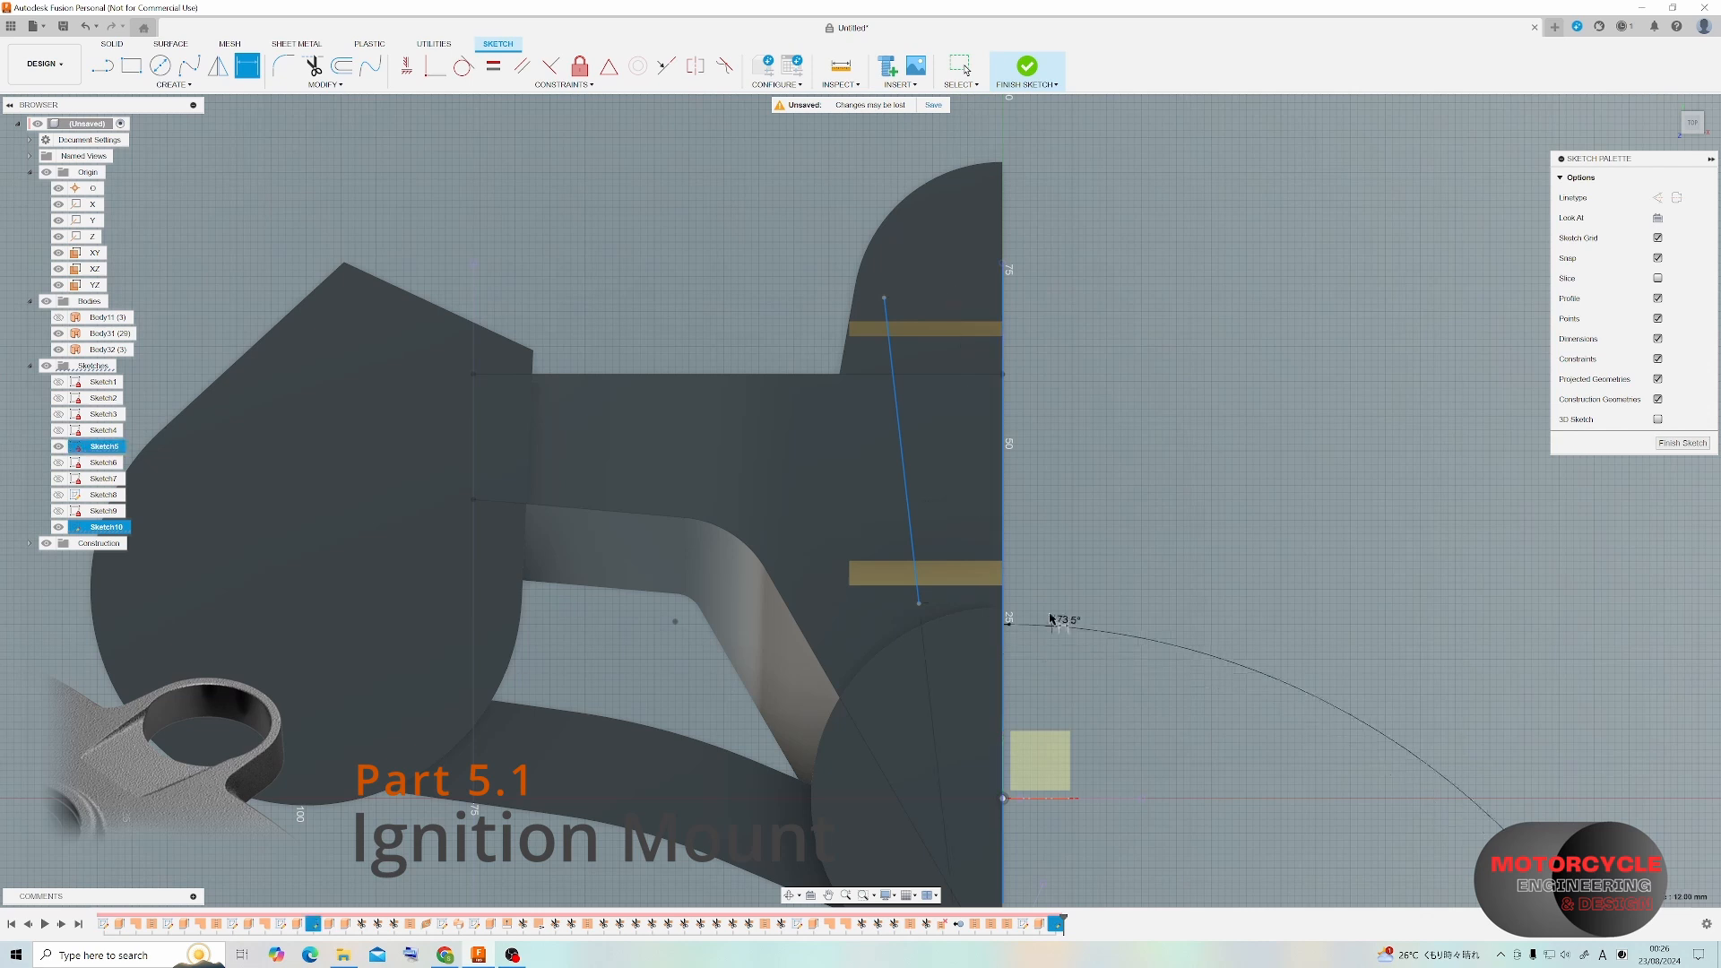
Set the slanted line at 6.5° to the vertical axis and its lower end 28 mm from the horizontal axis.
click(938, 513)
key(Return)
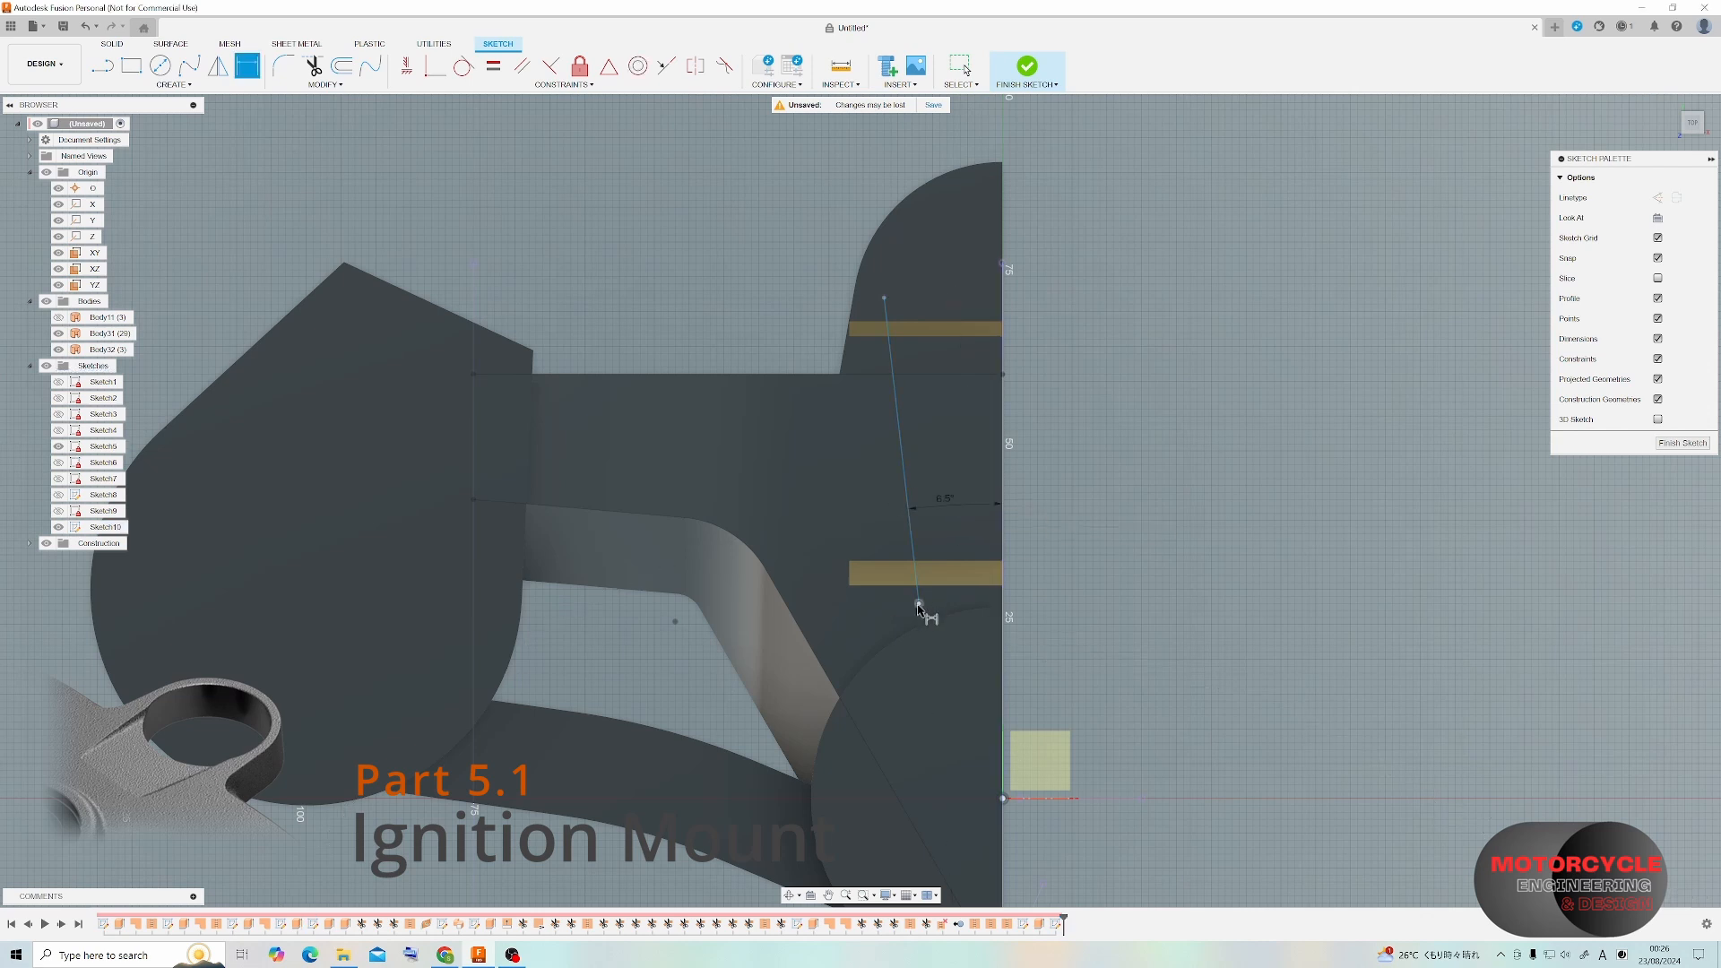
click(1110, 717)
key(Return)
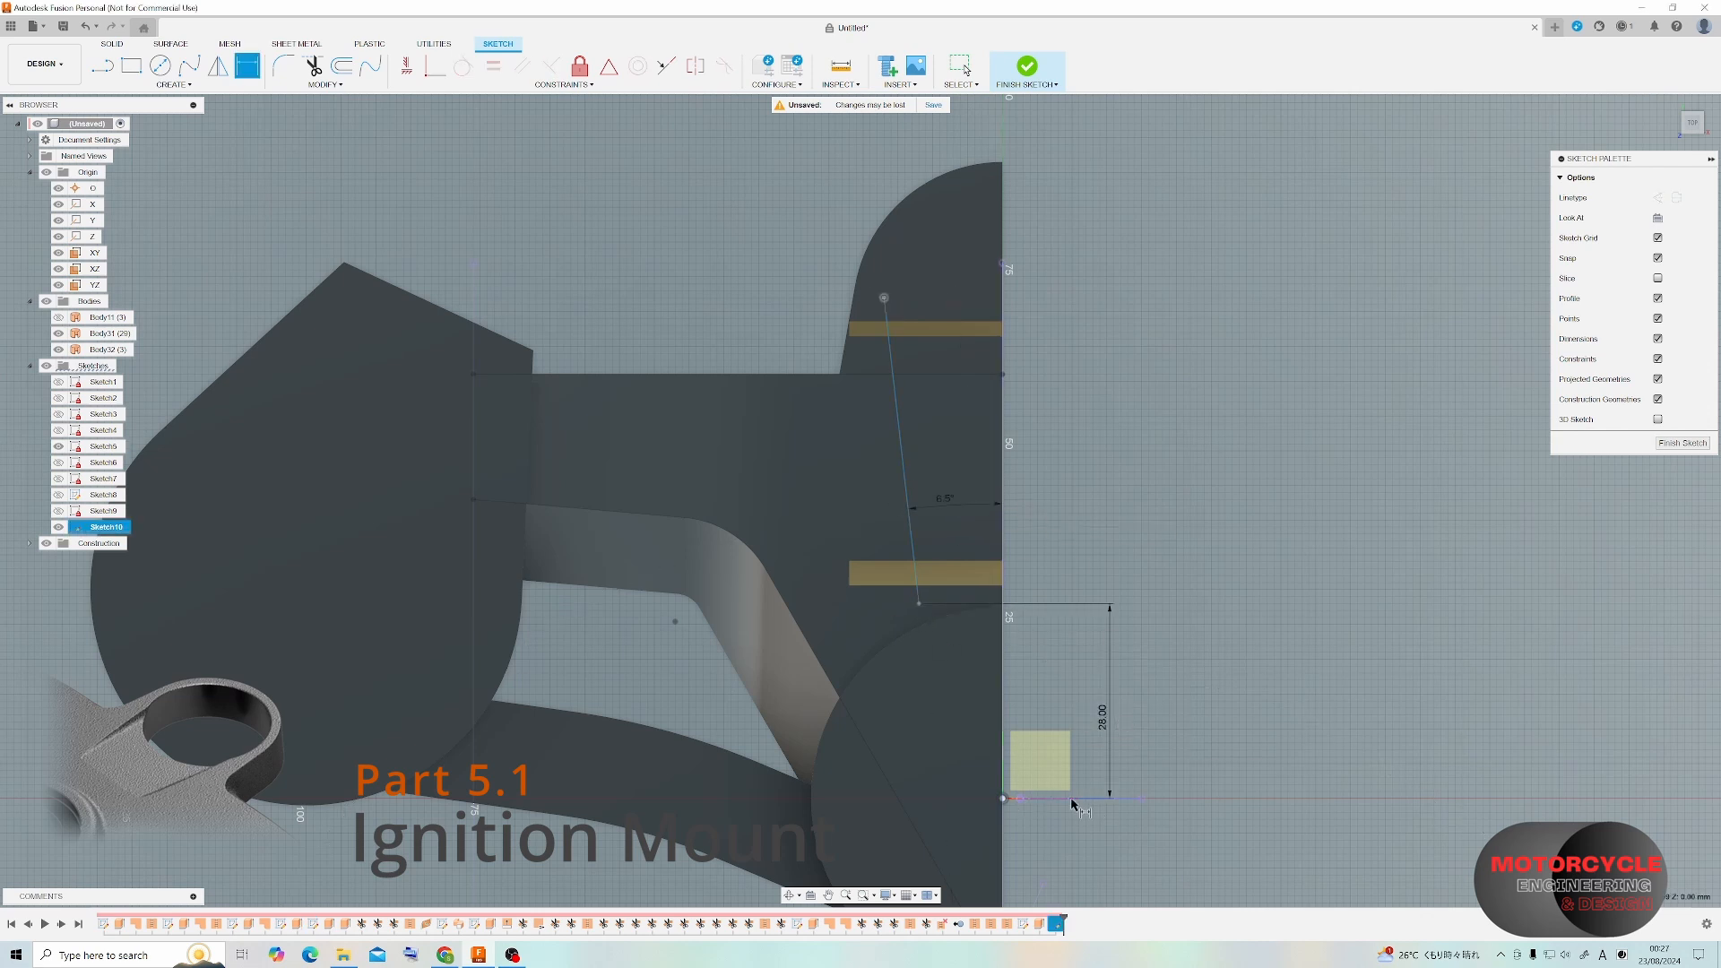
Set the line's upper end 72 mm from the horizontal axis and dimension its lower end from the vertical axis.
click(1073, 801)
click(1217, 648)
key(Return)
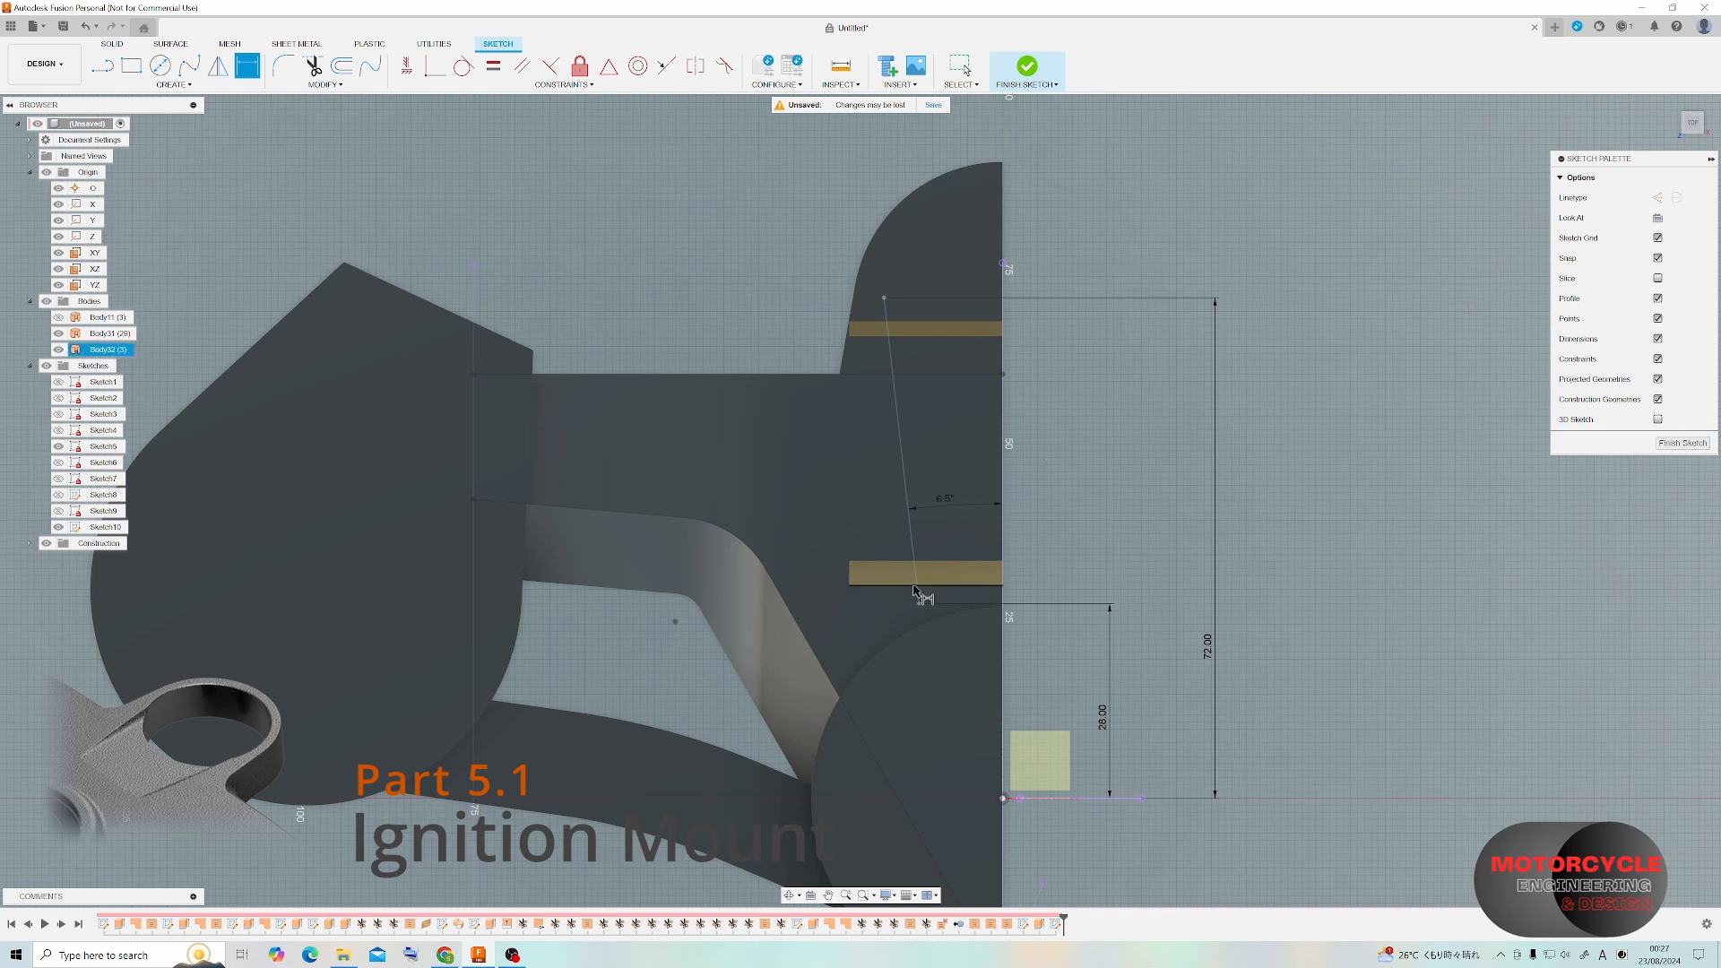
click(1002, 780)
click(1112, 659)
Extrude the slanted line 38 mm upward as a new surface body with a -3° taper angle.
key(e)
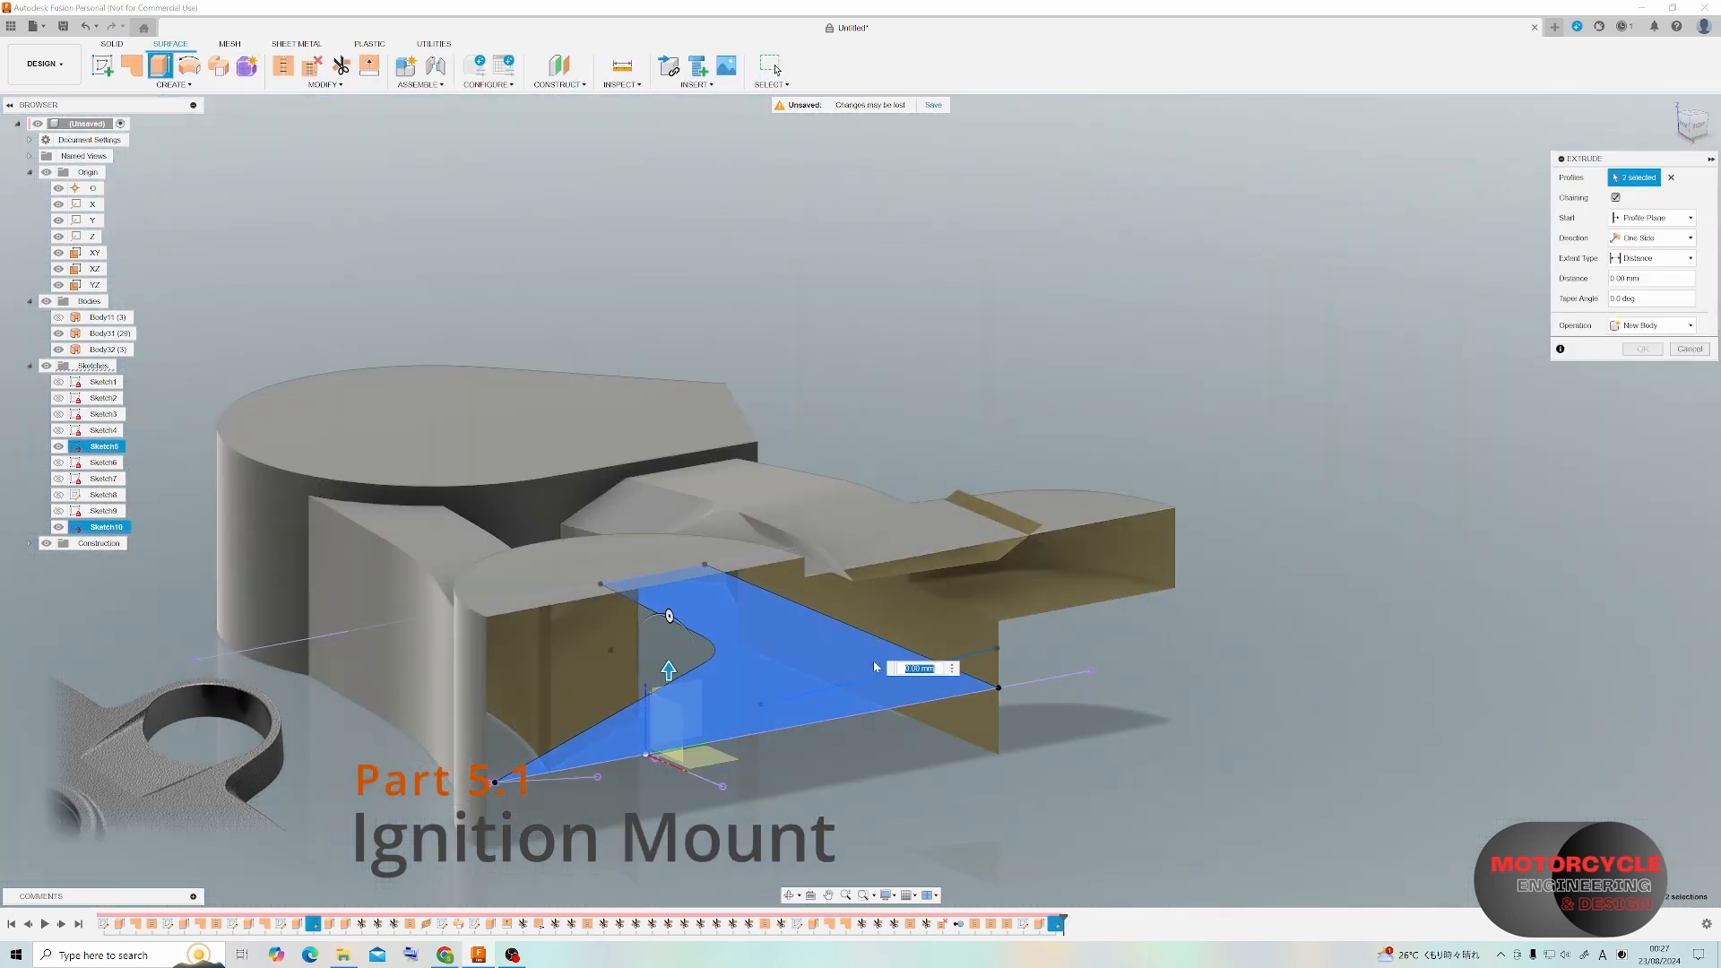
drag(861, 621, 862, 422)
shift+middle_drag(862, 421, 895, 535)
click(1650, 299)
text(3)
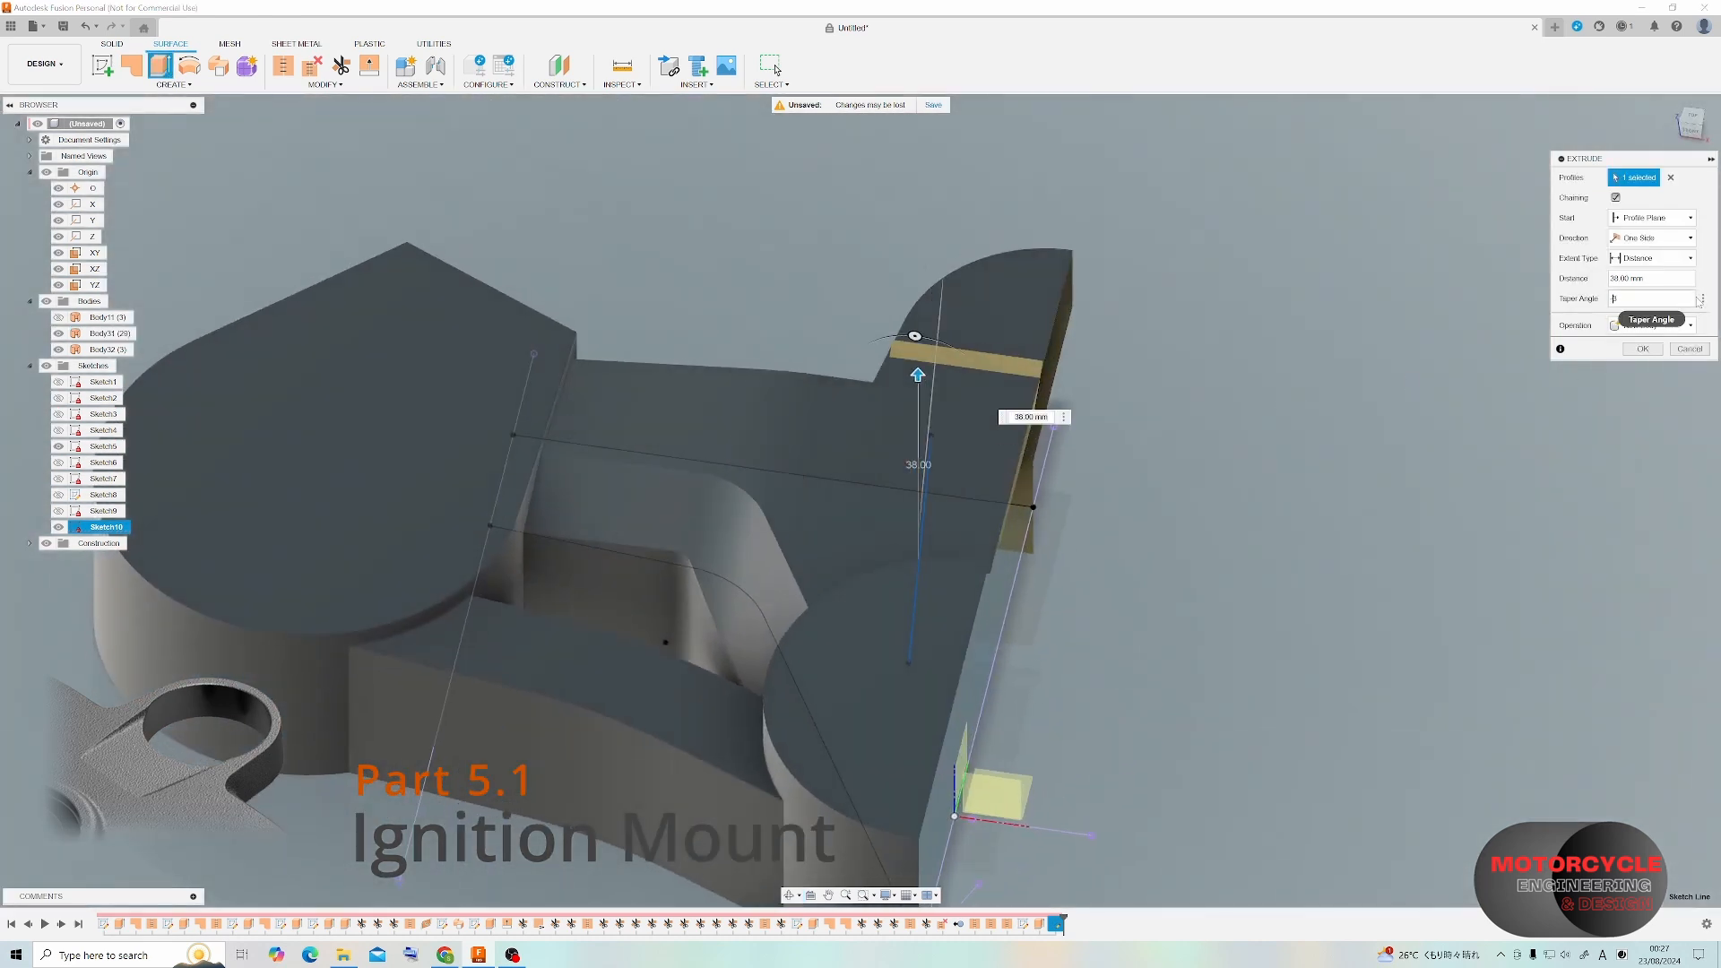
mouse_move(964, 476)
shift+middle_down()
mouse_move(995, 435)
mouse_move(958, 480)
mouse_move(960, 423)
mouse_move(968, 485)
mouse_move(950, 459)
shift+middle_up()
key(Escape)
right_click(1058, 924)
click(1090, 777)
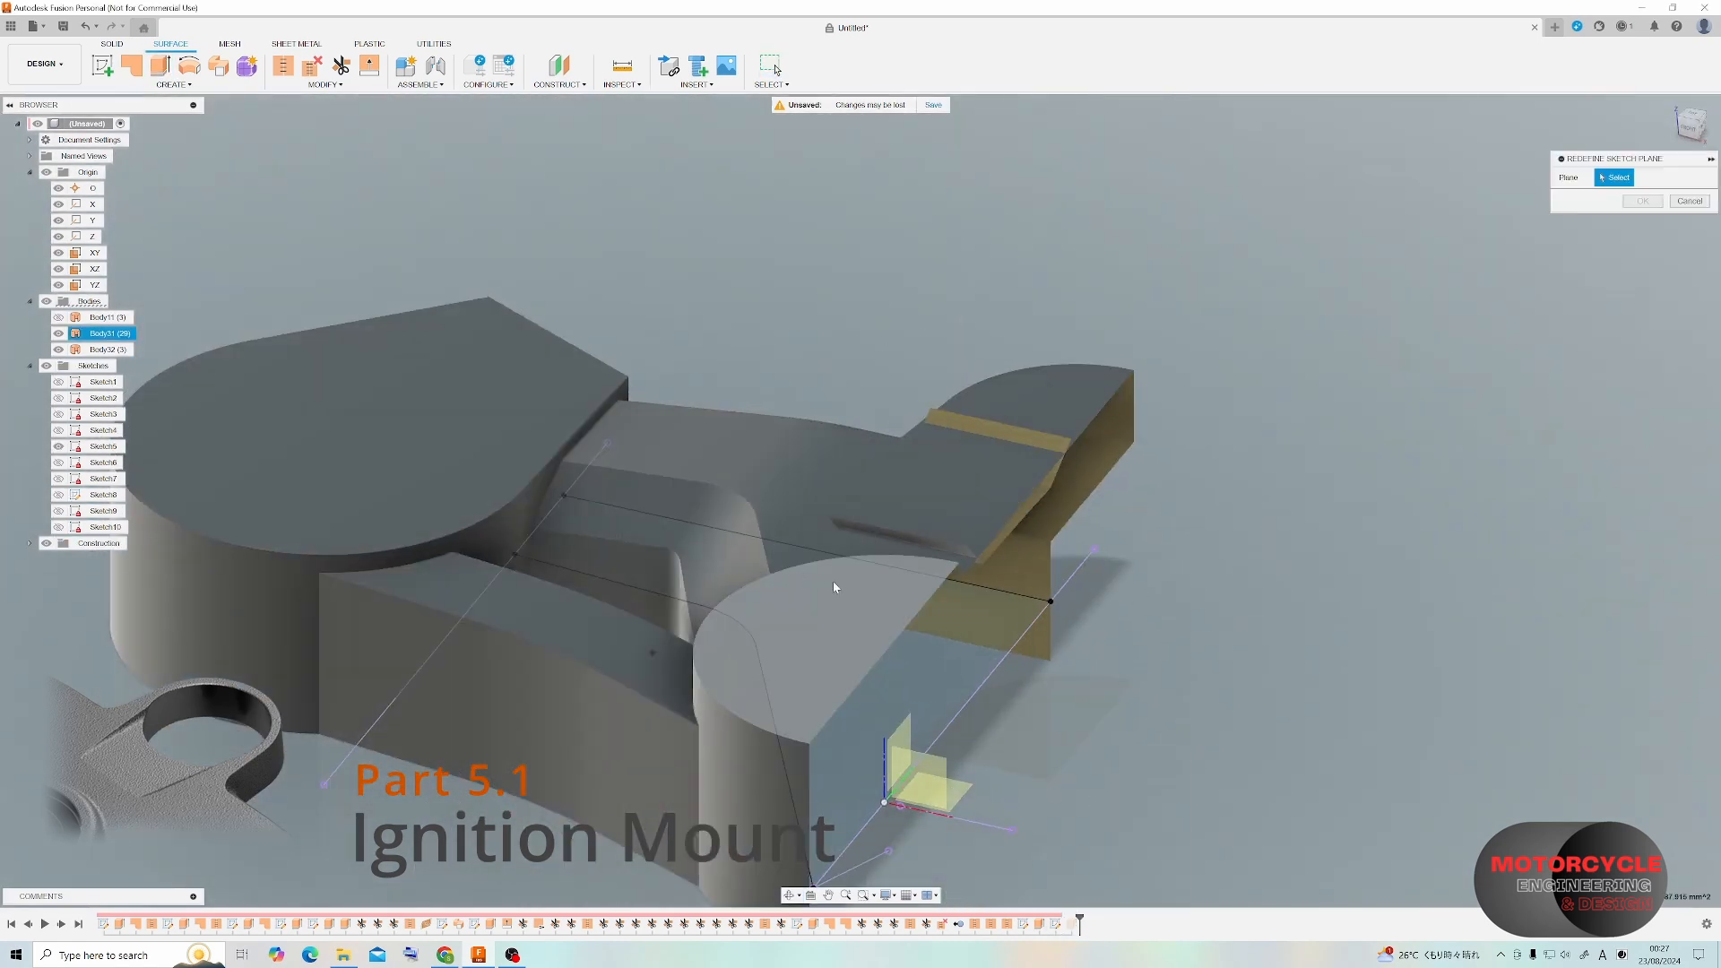
click(1689, 201)
Edit the slanted surface's extrusion to a 7 mm distance and change its direction to Two Sides.
mouse_move(977, 619)
shift+middle_down()
mouse_move(986, 677)
mouse_move(1008, 685)
shift+middle_up()
right_click(1071, 924)
click(1098, 758)
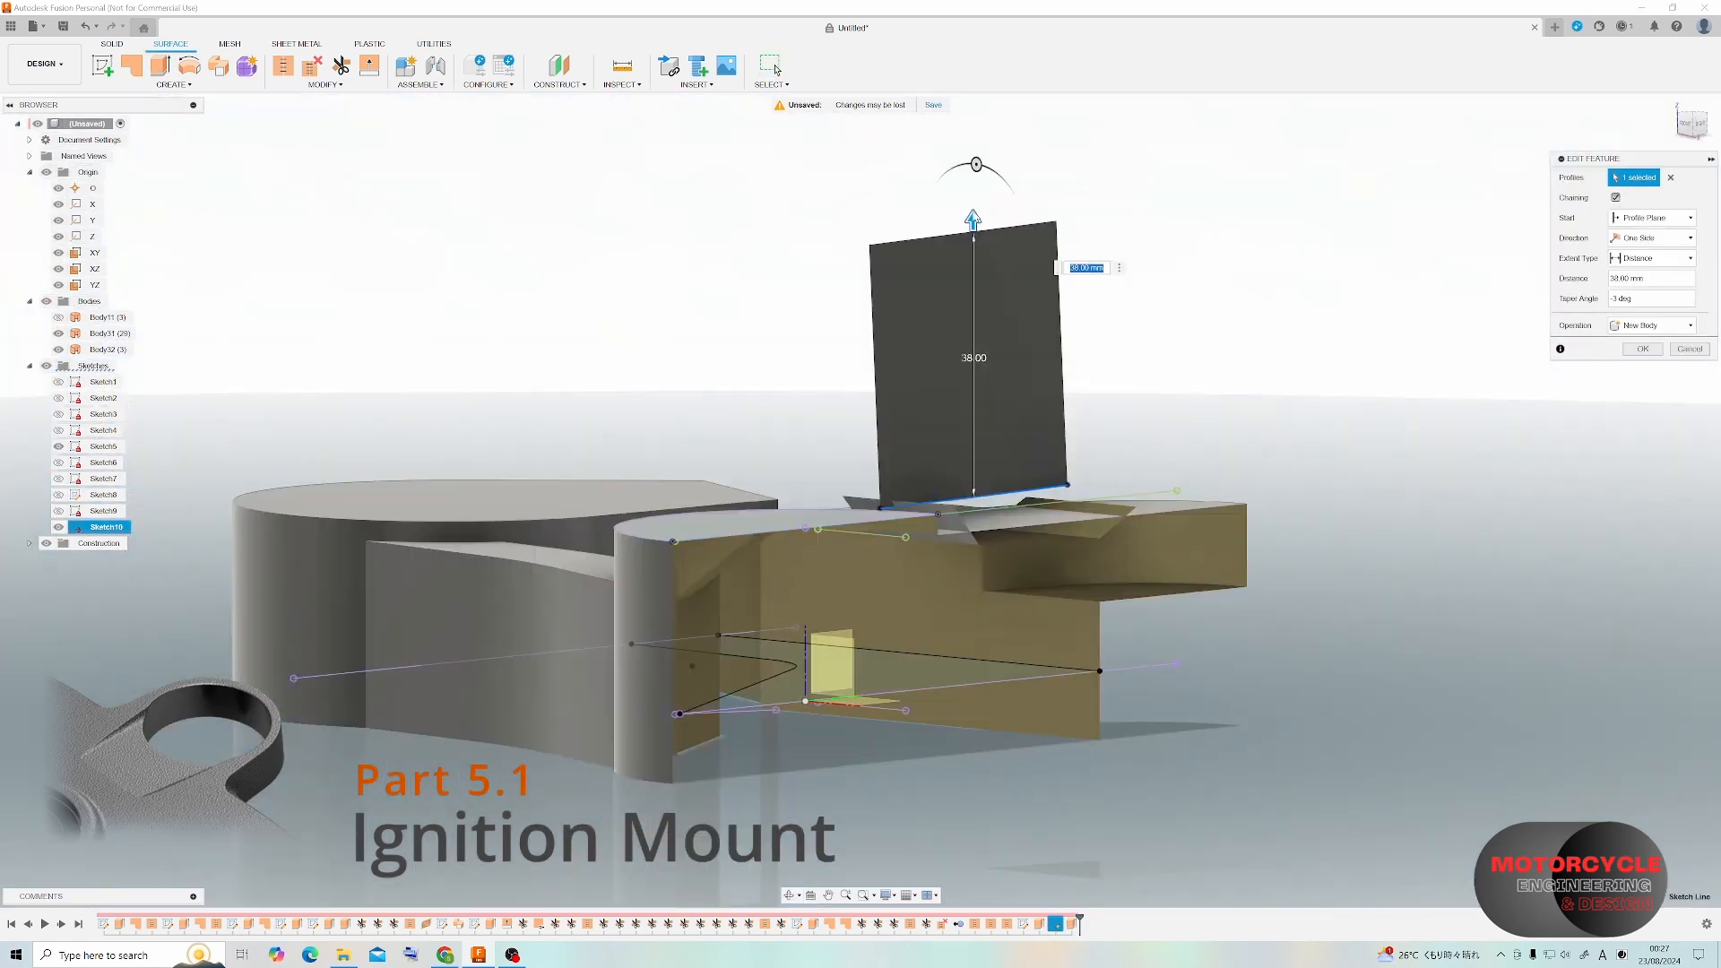
text(7)
click(1652, 237)
click(1641, 260)
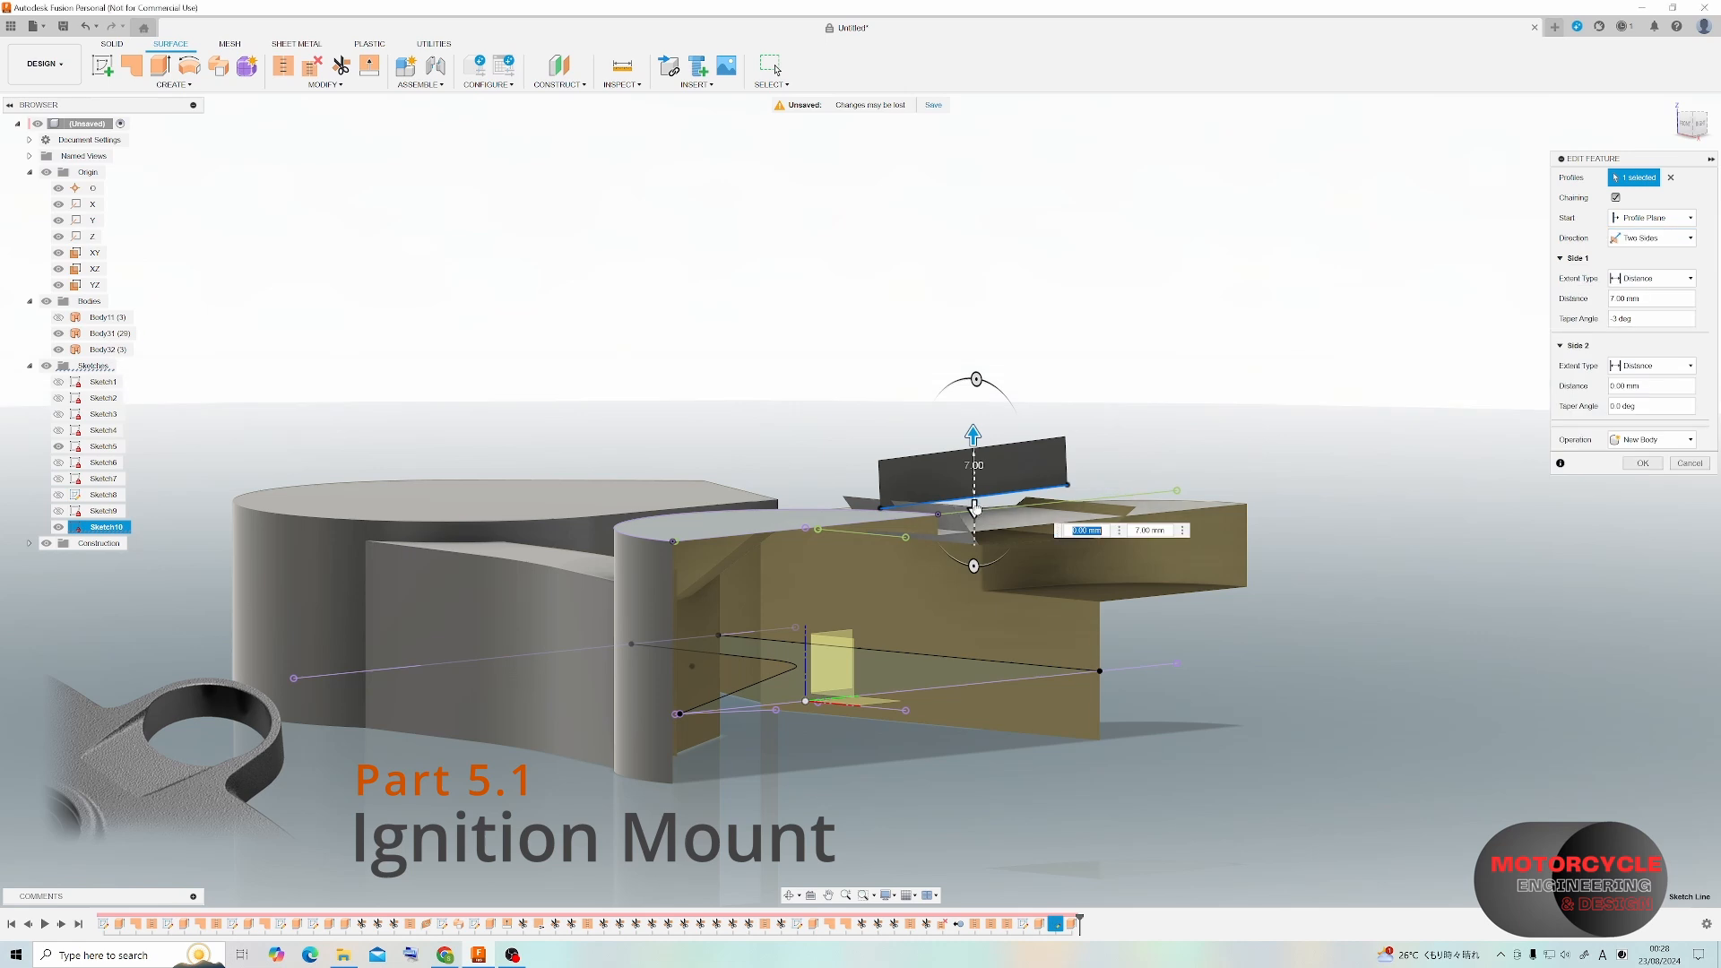
Set the extrusion's second side to a 7 mm distance with a negative taper angle.
drag(975, 508, 974, 563)
text(7)
shift+middle_drag(941, 529, 1075, 538)
scroll(1040, 542, up, 3)
key(Home)
text(-)
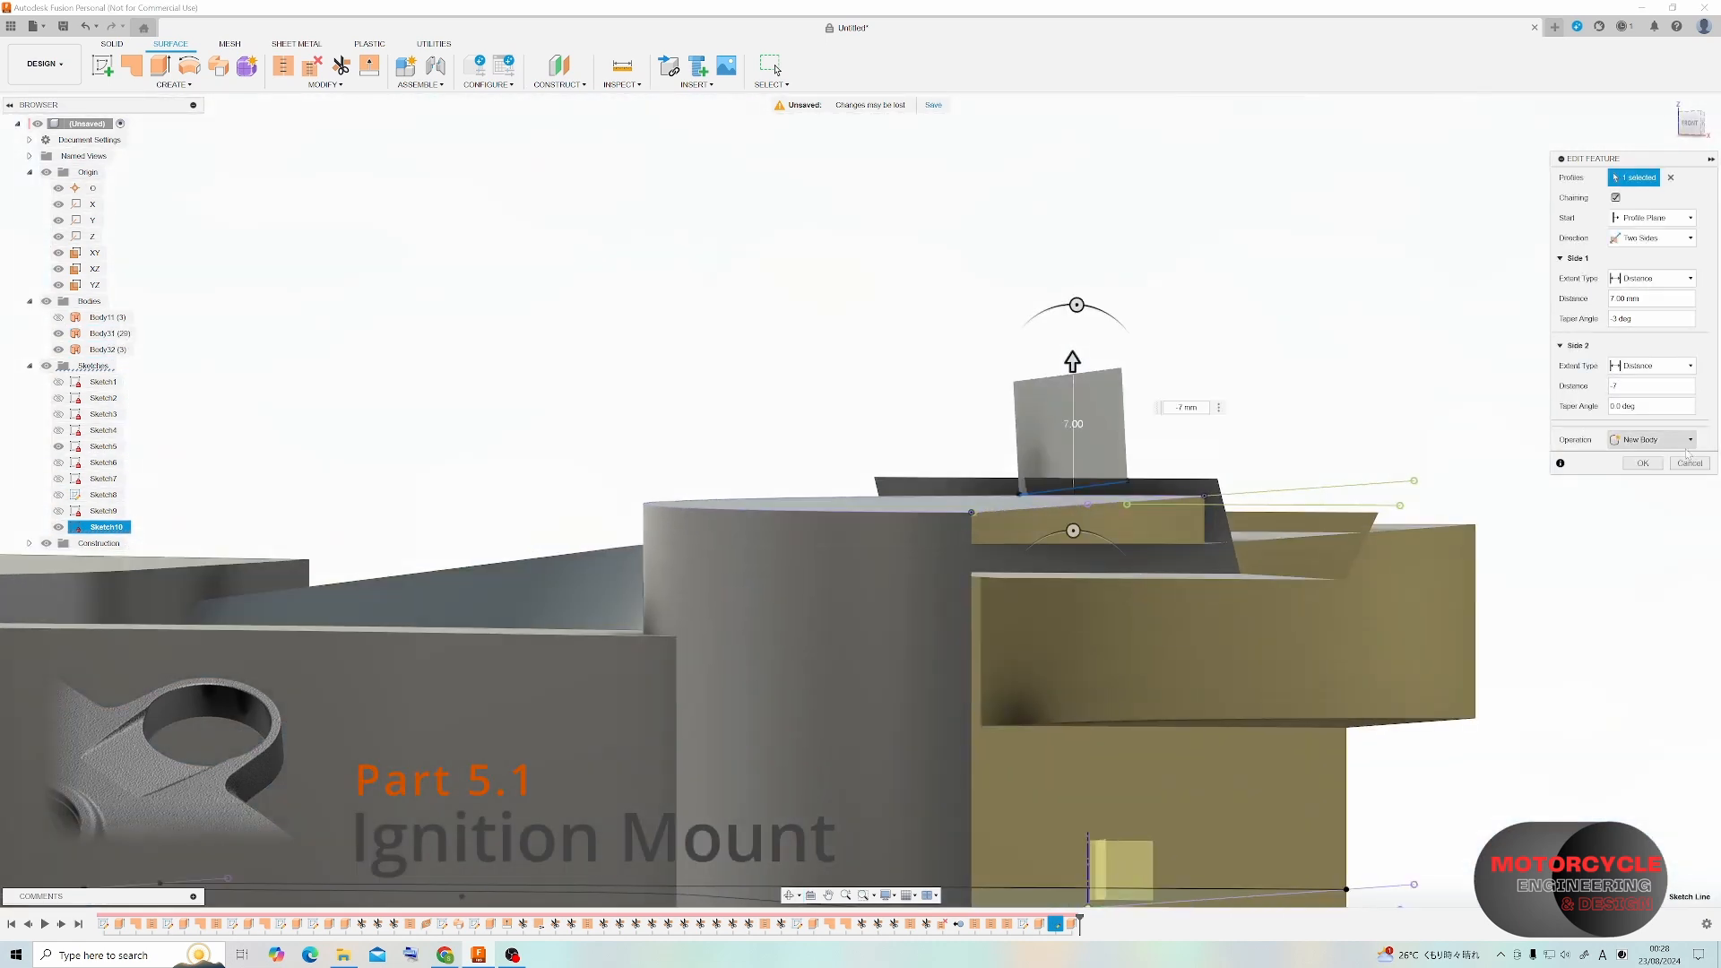
key(BackSpace)
key(Tab)
text(7)
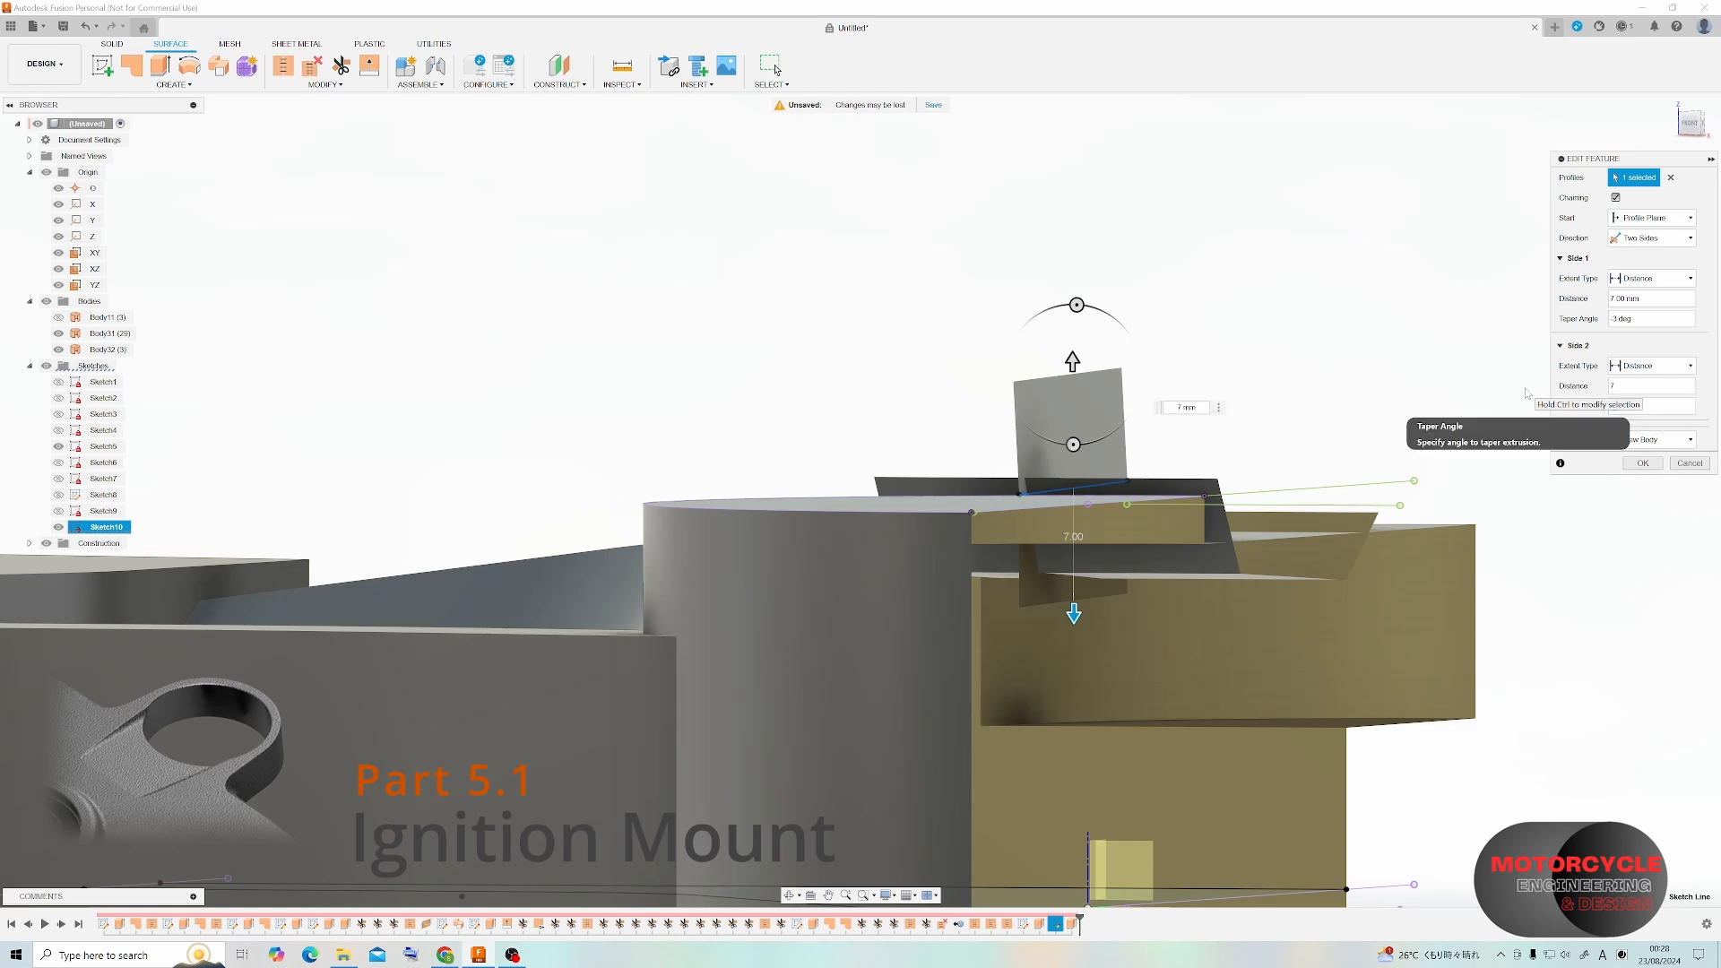
text(-)
mouse_move(1120, 502)
shift+middle_down()
mouse_move(1102, 484)
mouse_move(1084, 538)
mouse_move(1131, 498)
shift+middle_up()
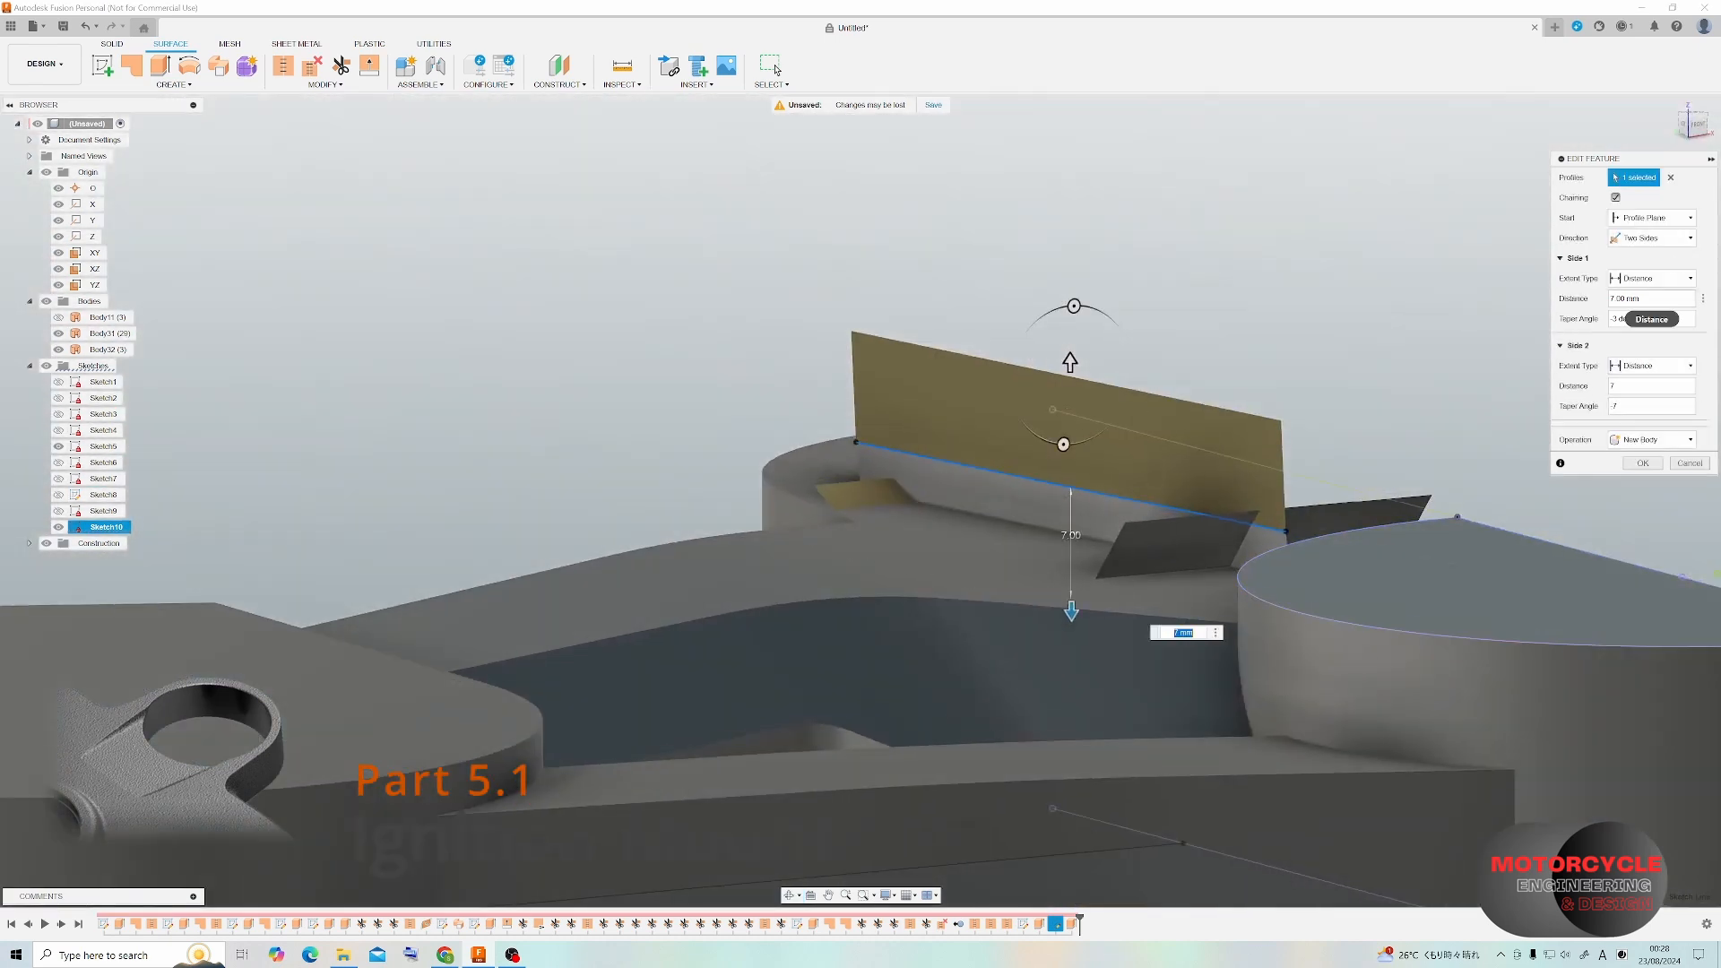
Set the first side's taper angle to -10° and apply the edited extrusion.
click(1649, 298)
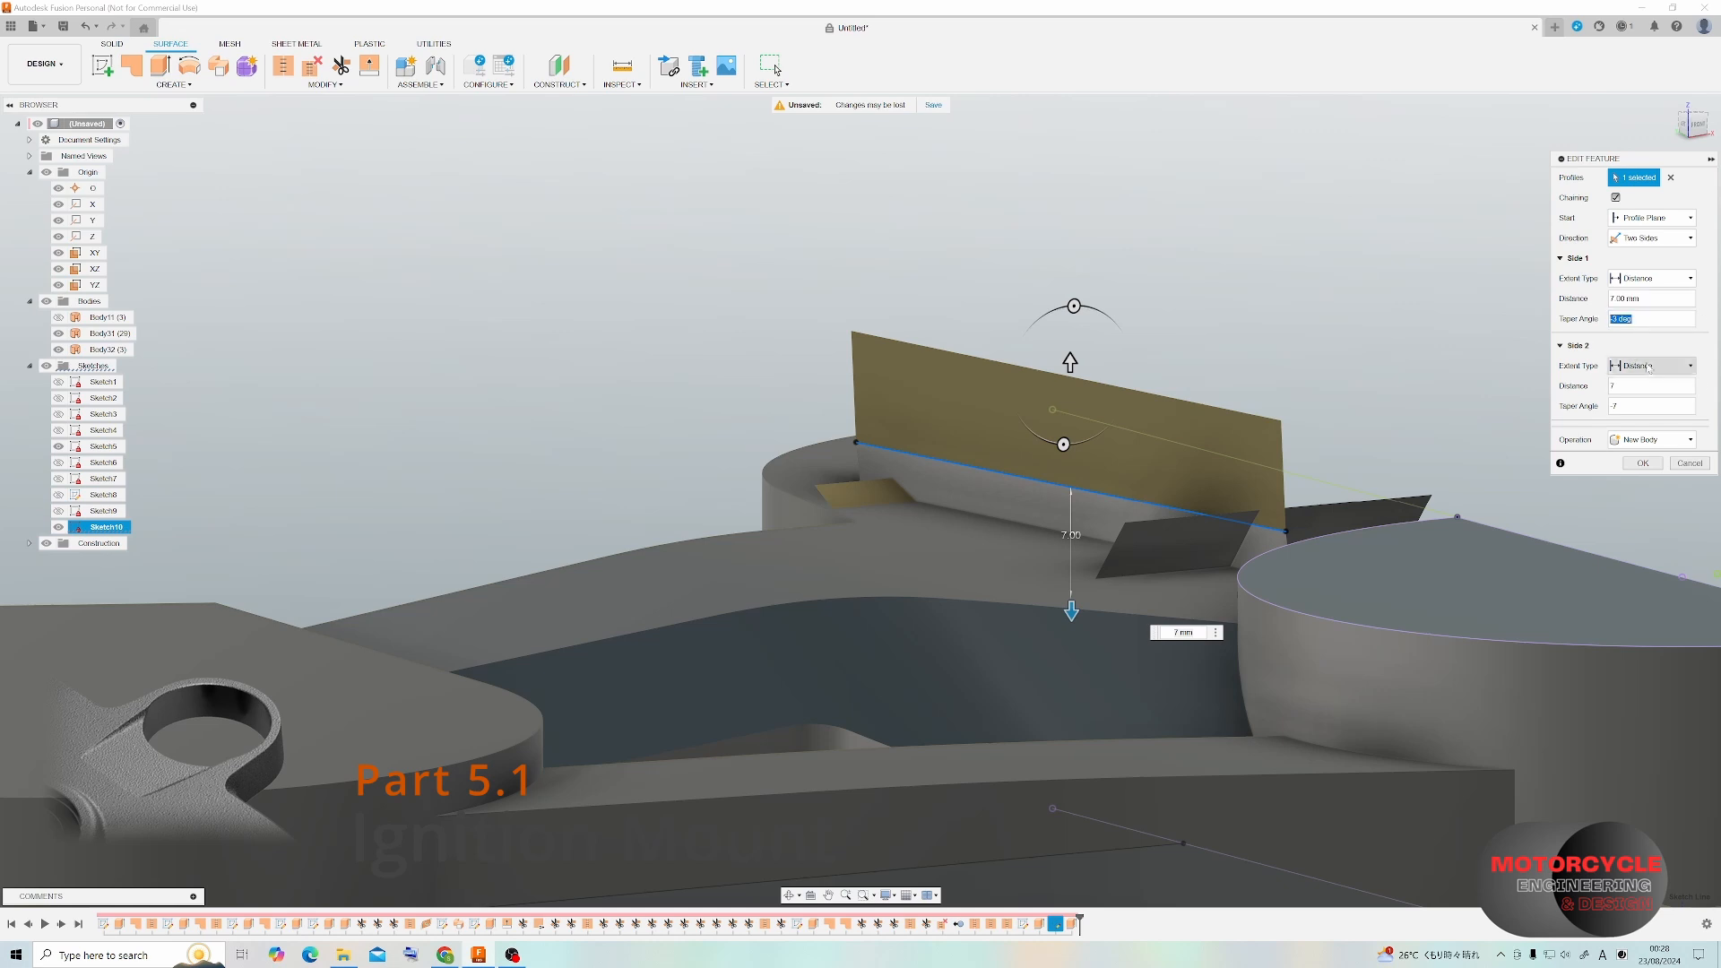
shift+middle_drag(1435, 404, 1418, 334)
click(1649, 318)
text(-10)
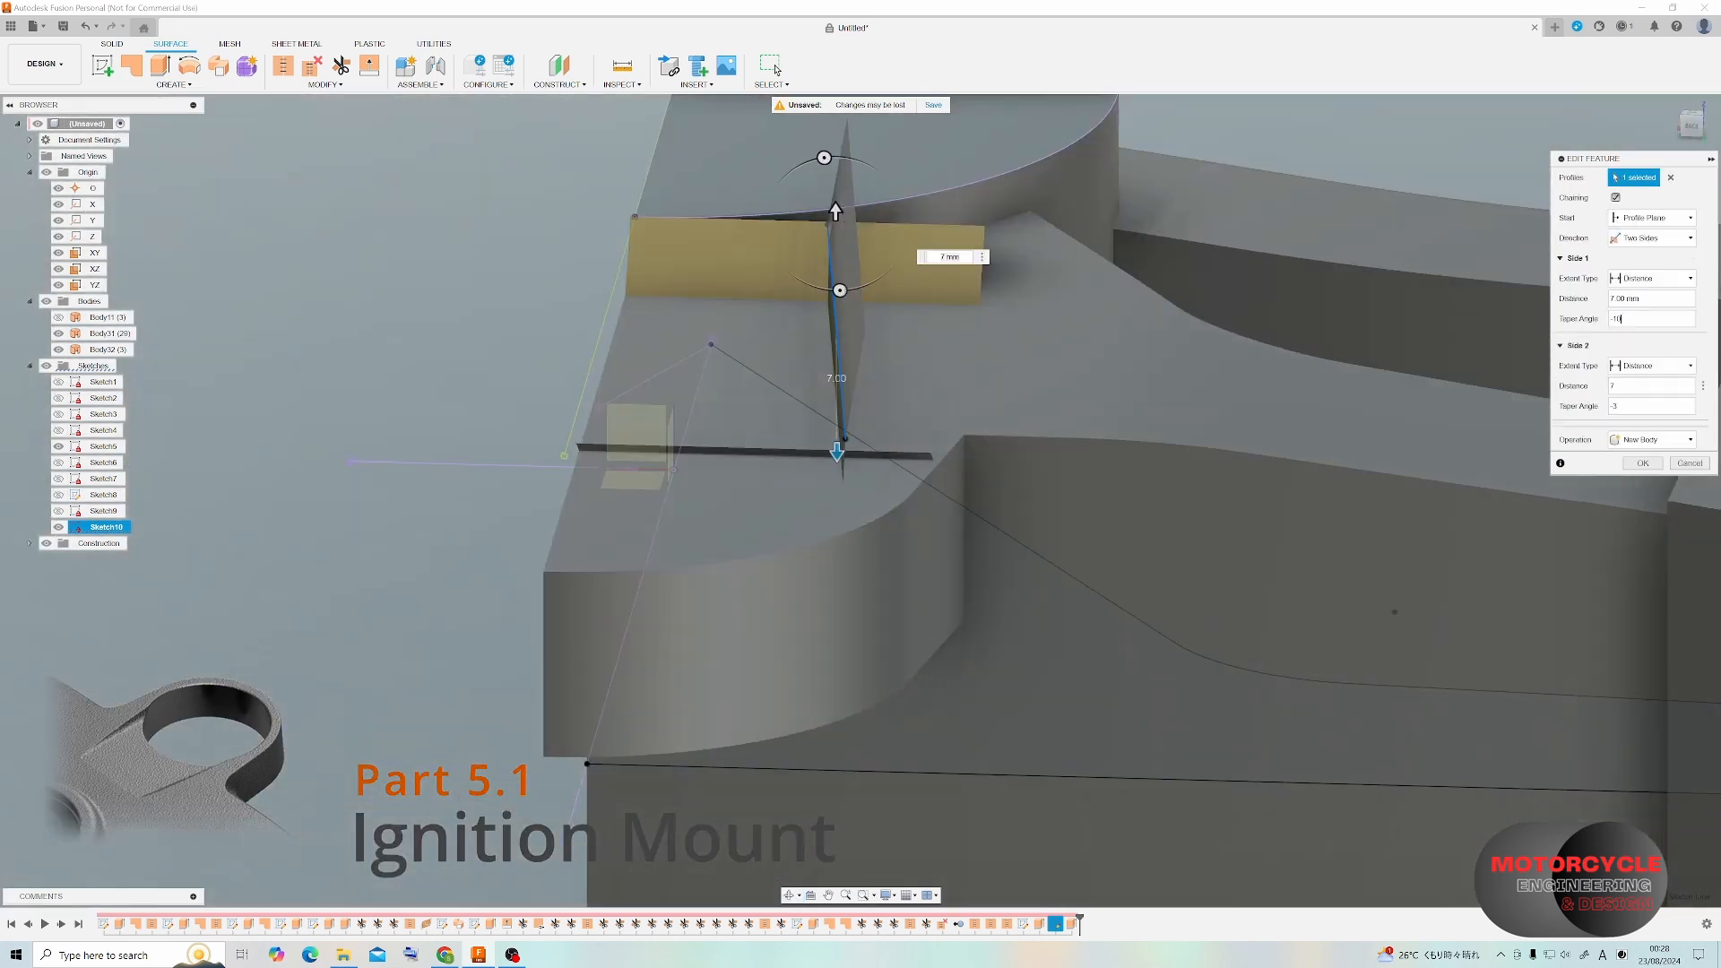
shift+middle_drag(986, 376, 1038, 361)
key(Return)
Trim off the profile surface behind the tapered surface and reverse the normal of the remaining profile surface.
click(341, 66)
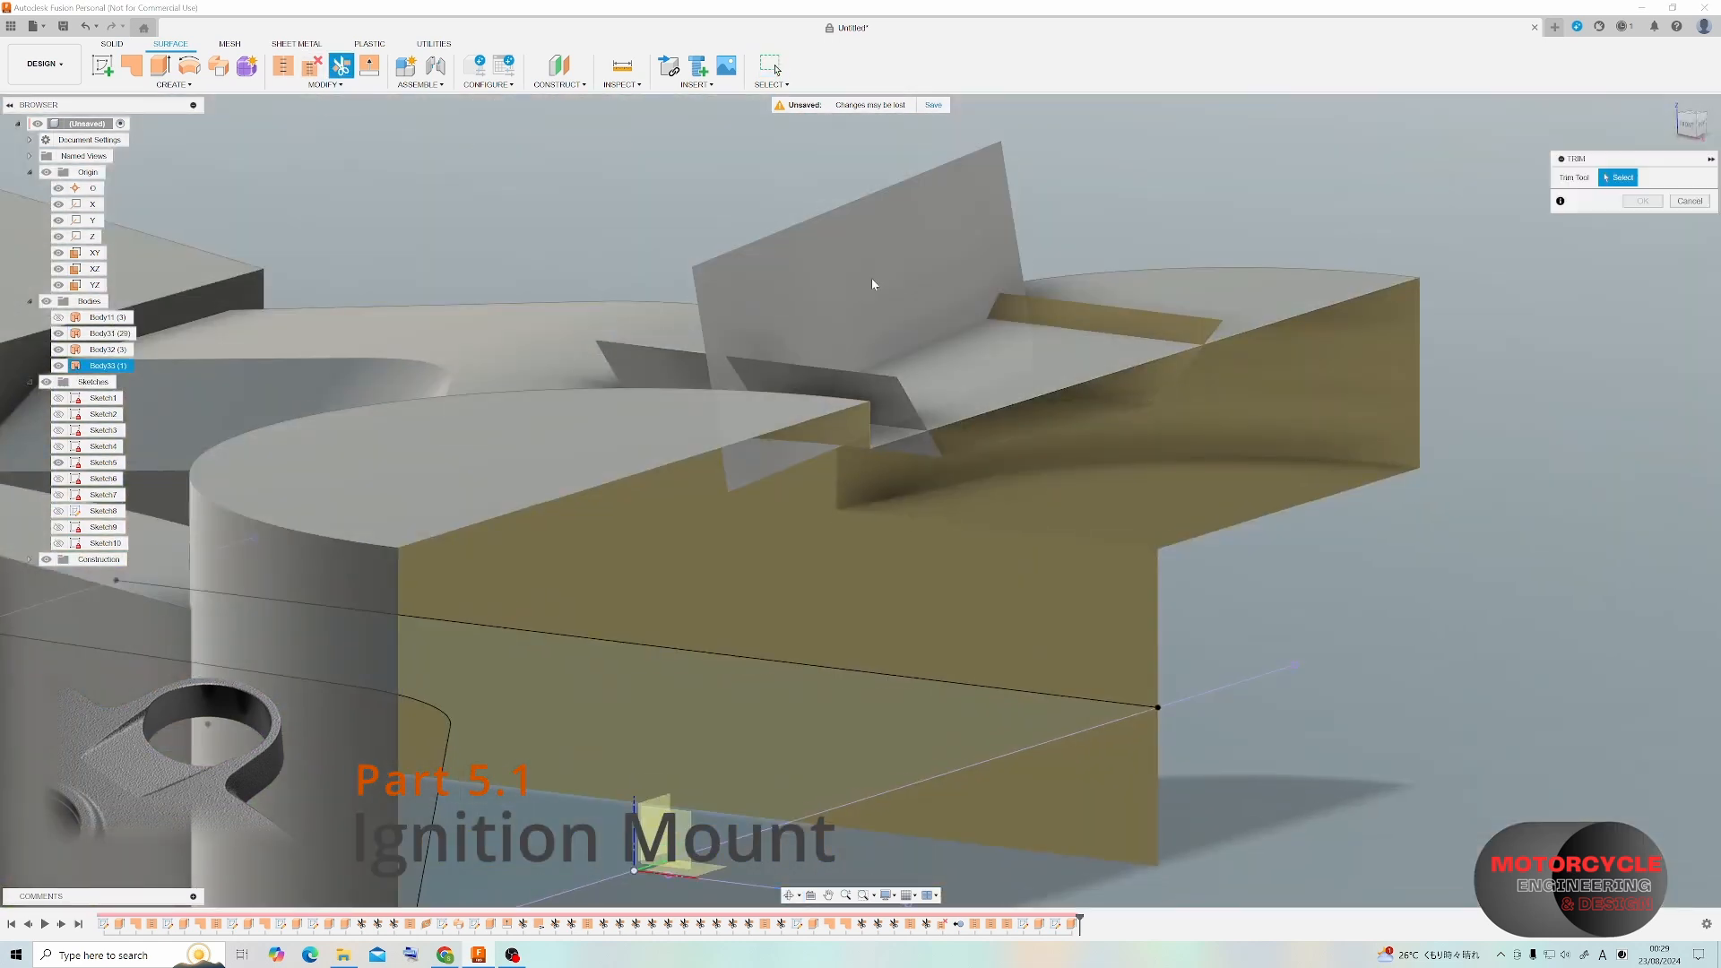
key(Escape)
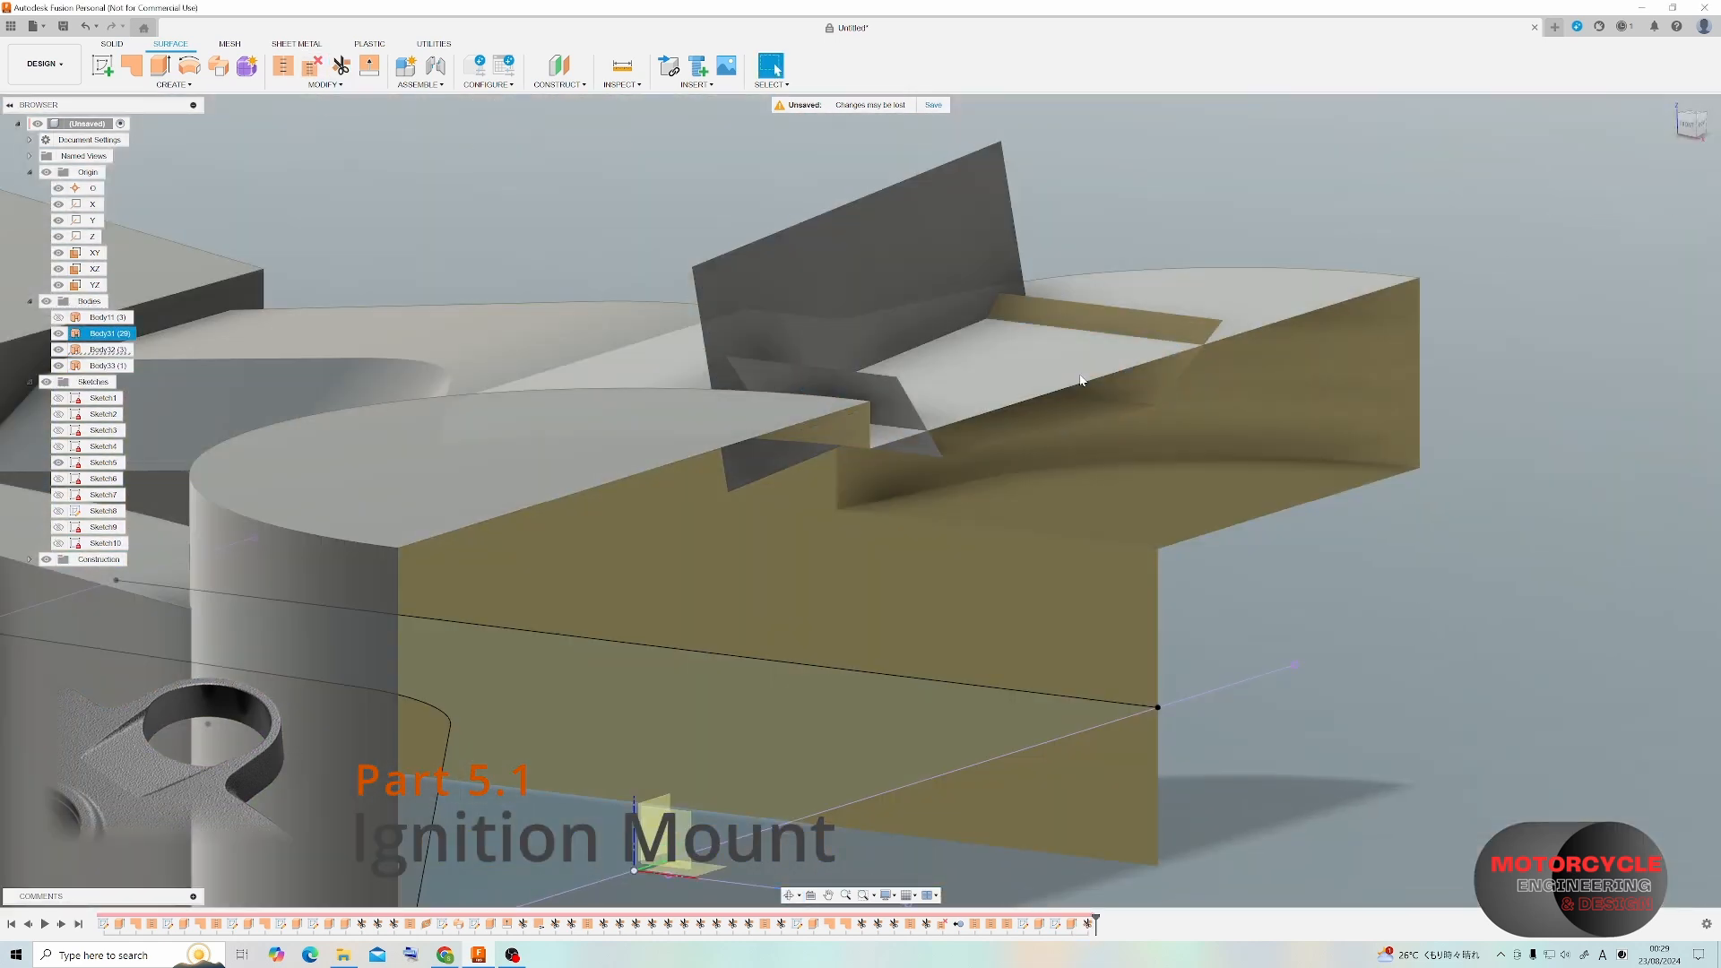
shift+middle_drag(627, 359, 646, 354)
click(325, 84)
click(337, 209)
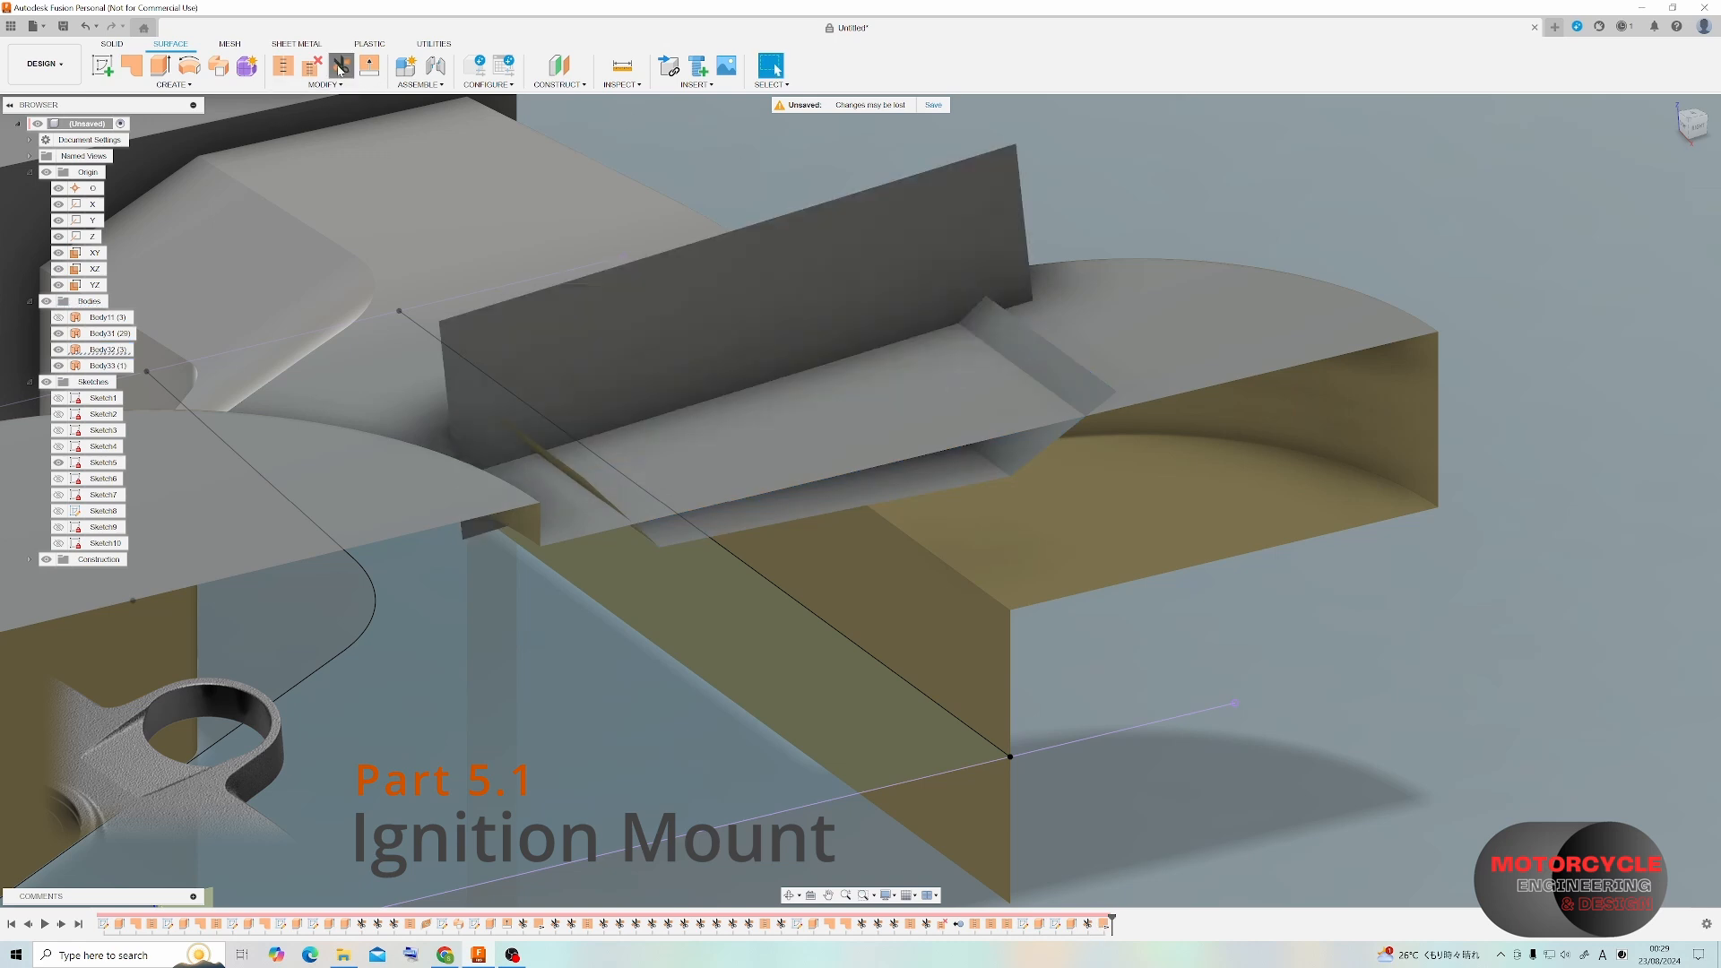
key(Return)
Extend the free outer edges of both angled end flanges on the mount's profile surface.
click(370, 65)
click(1011, 307)
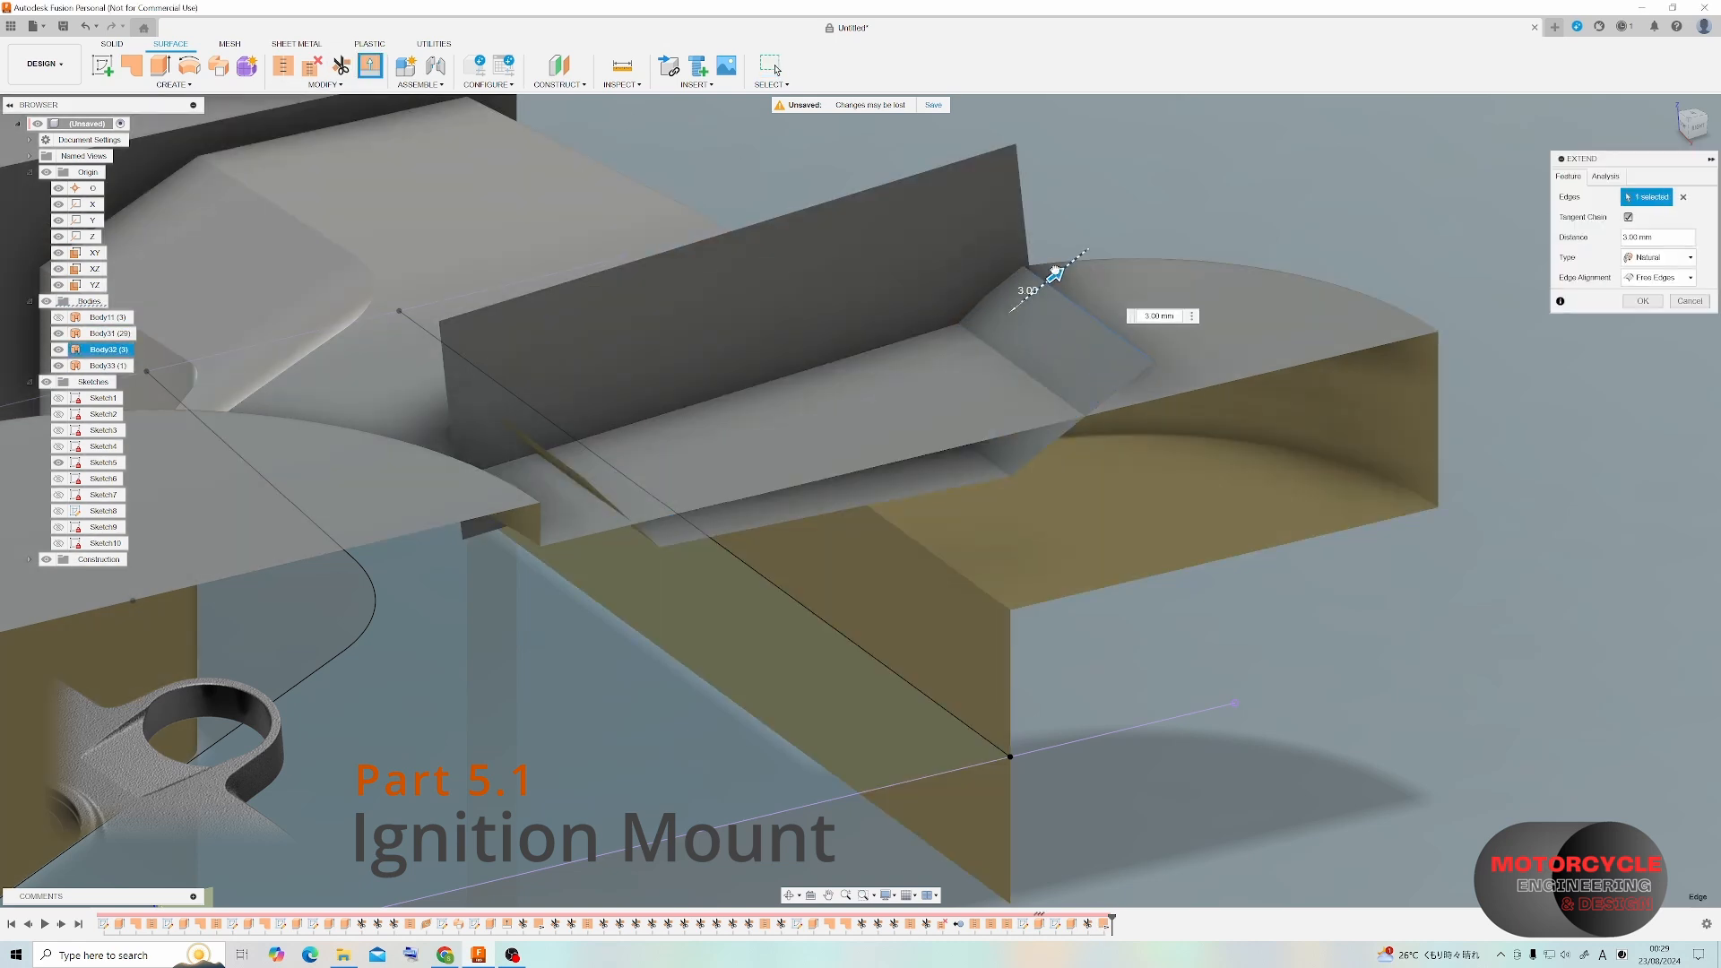
shift+middle_drag(738, 388, 434, 325)
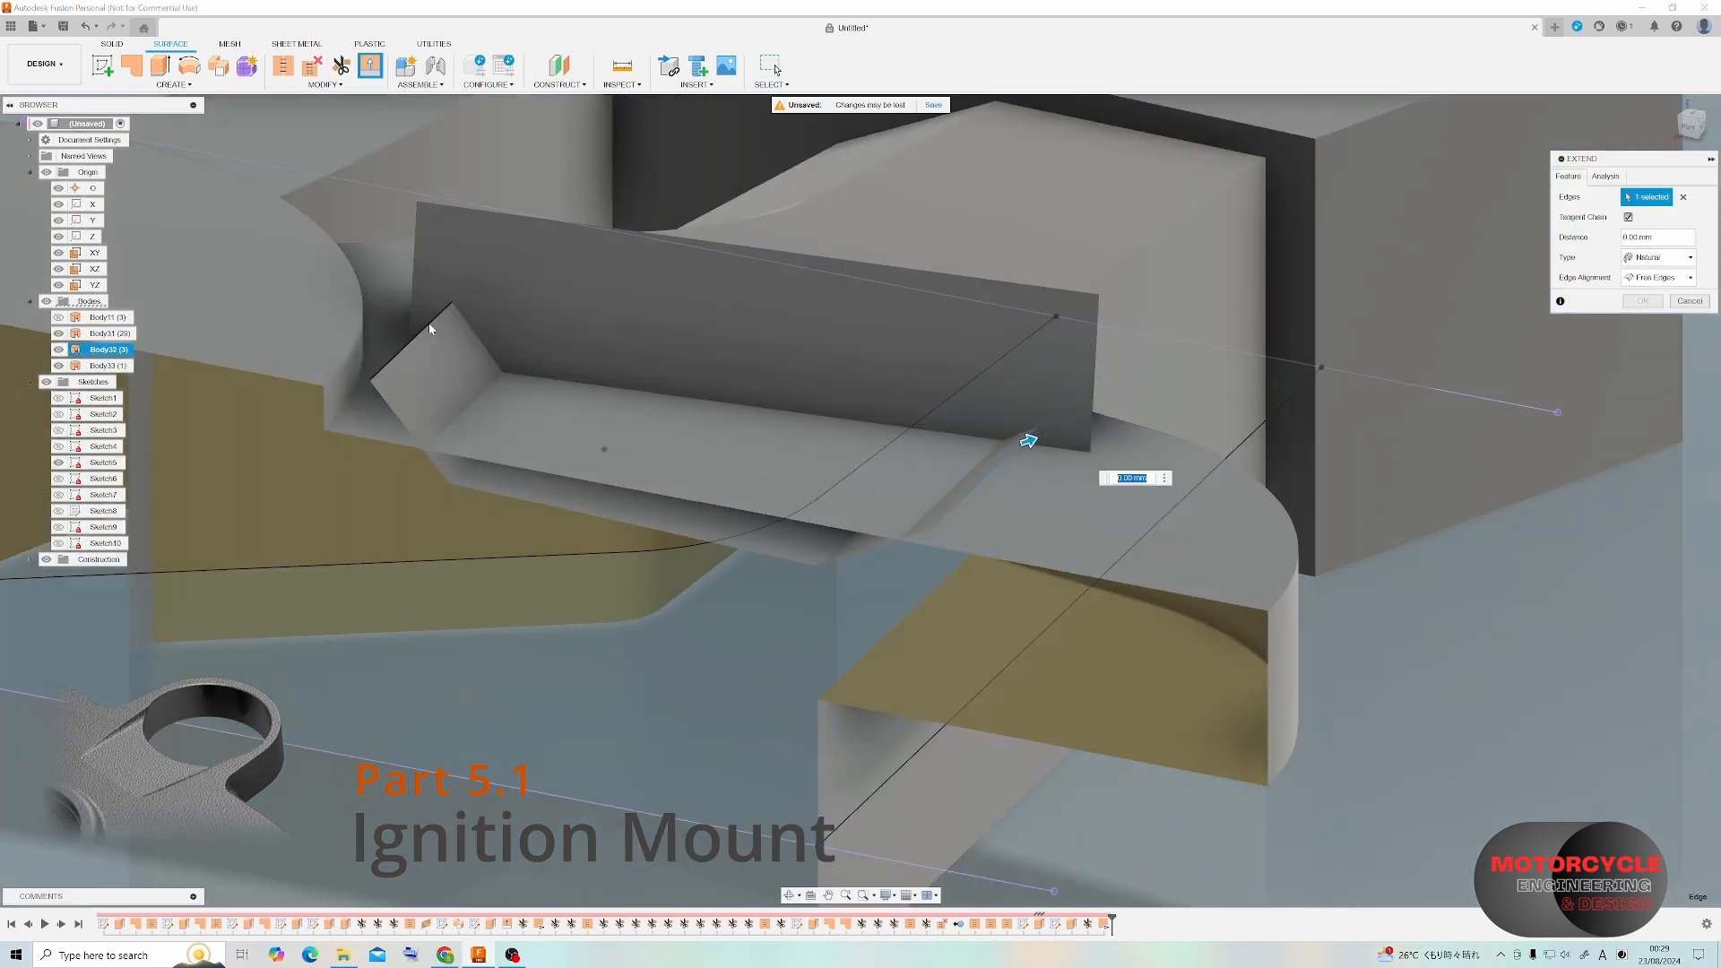
drag(1080, 423, 1146, 413)
key(Return)
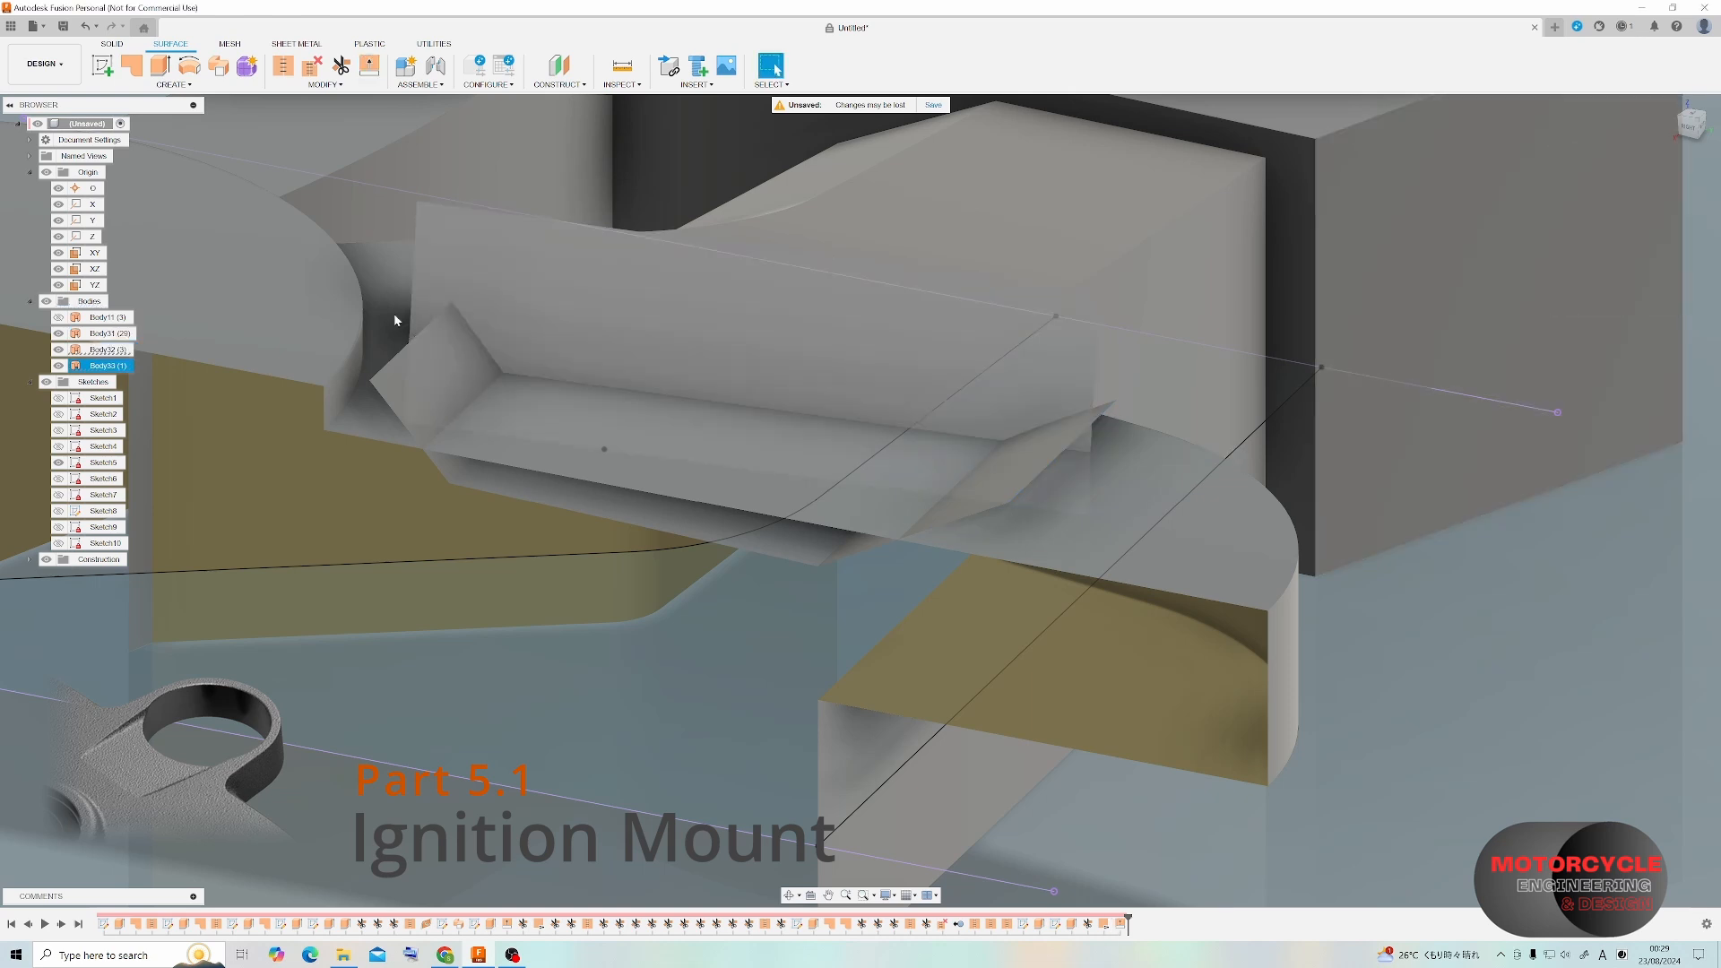
key(Return)
click(414, 340)
drag(408, 334, 350, 264)
key(Return)
Trim away the part of the tapered surface below the profile surface, using the profile surface as the trim tool.
click(340, 66)
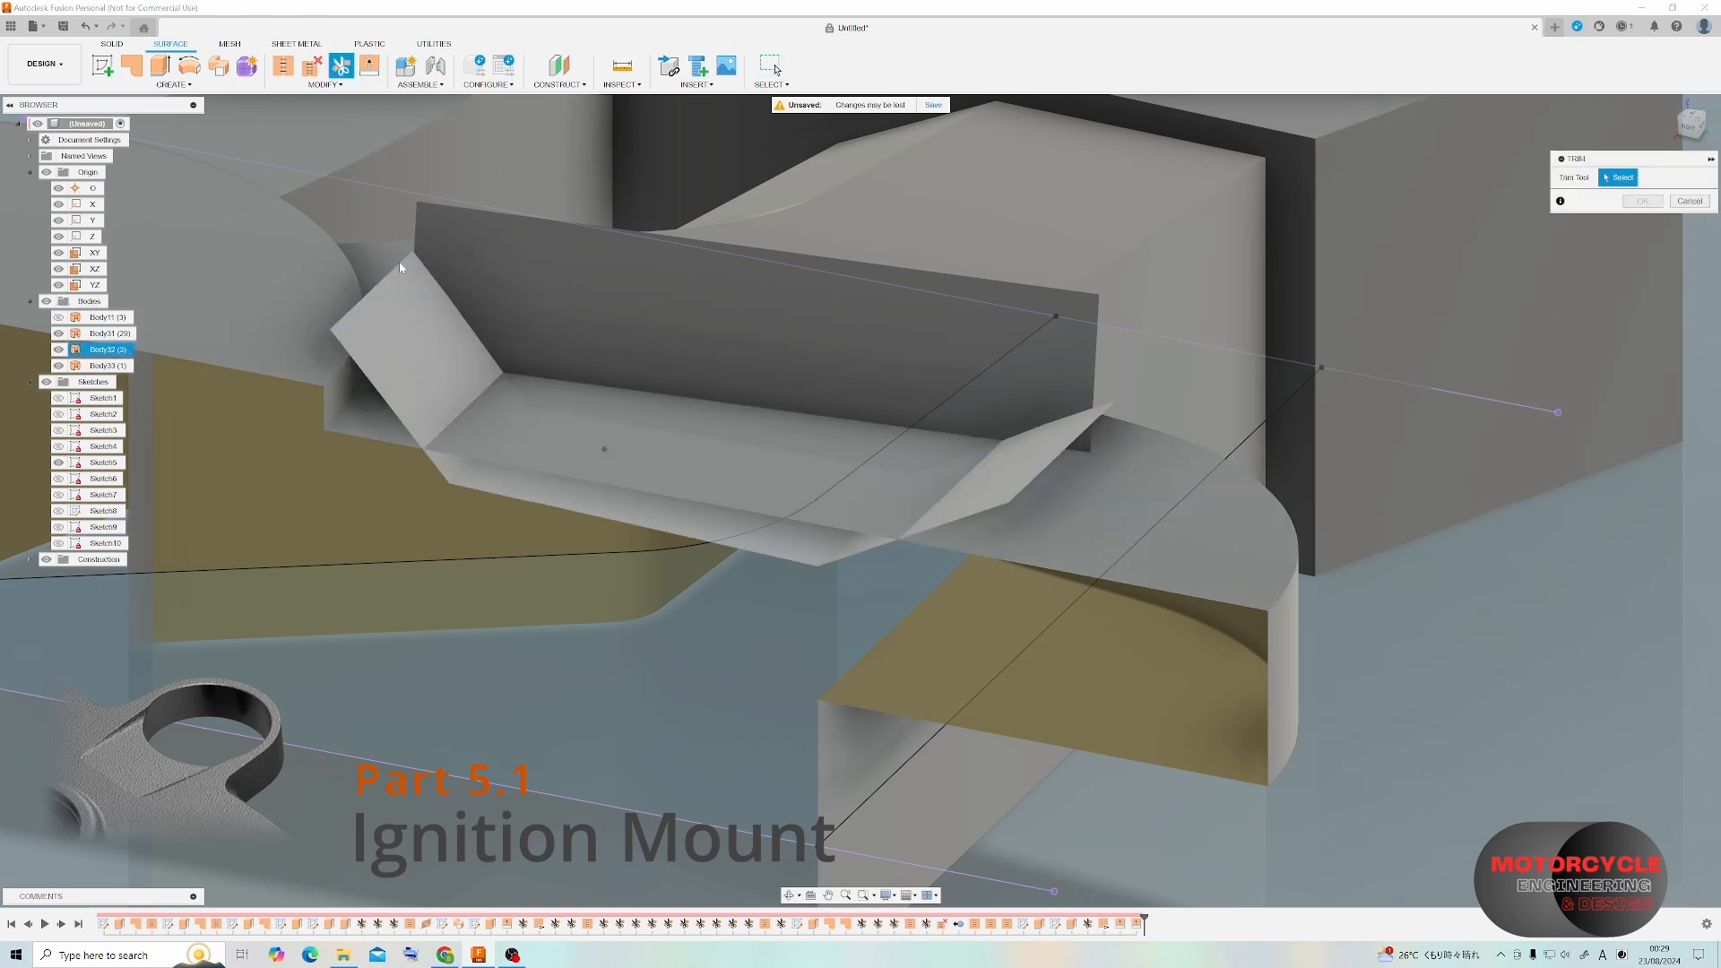
click(400, 267)
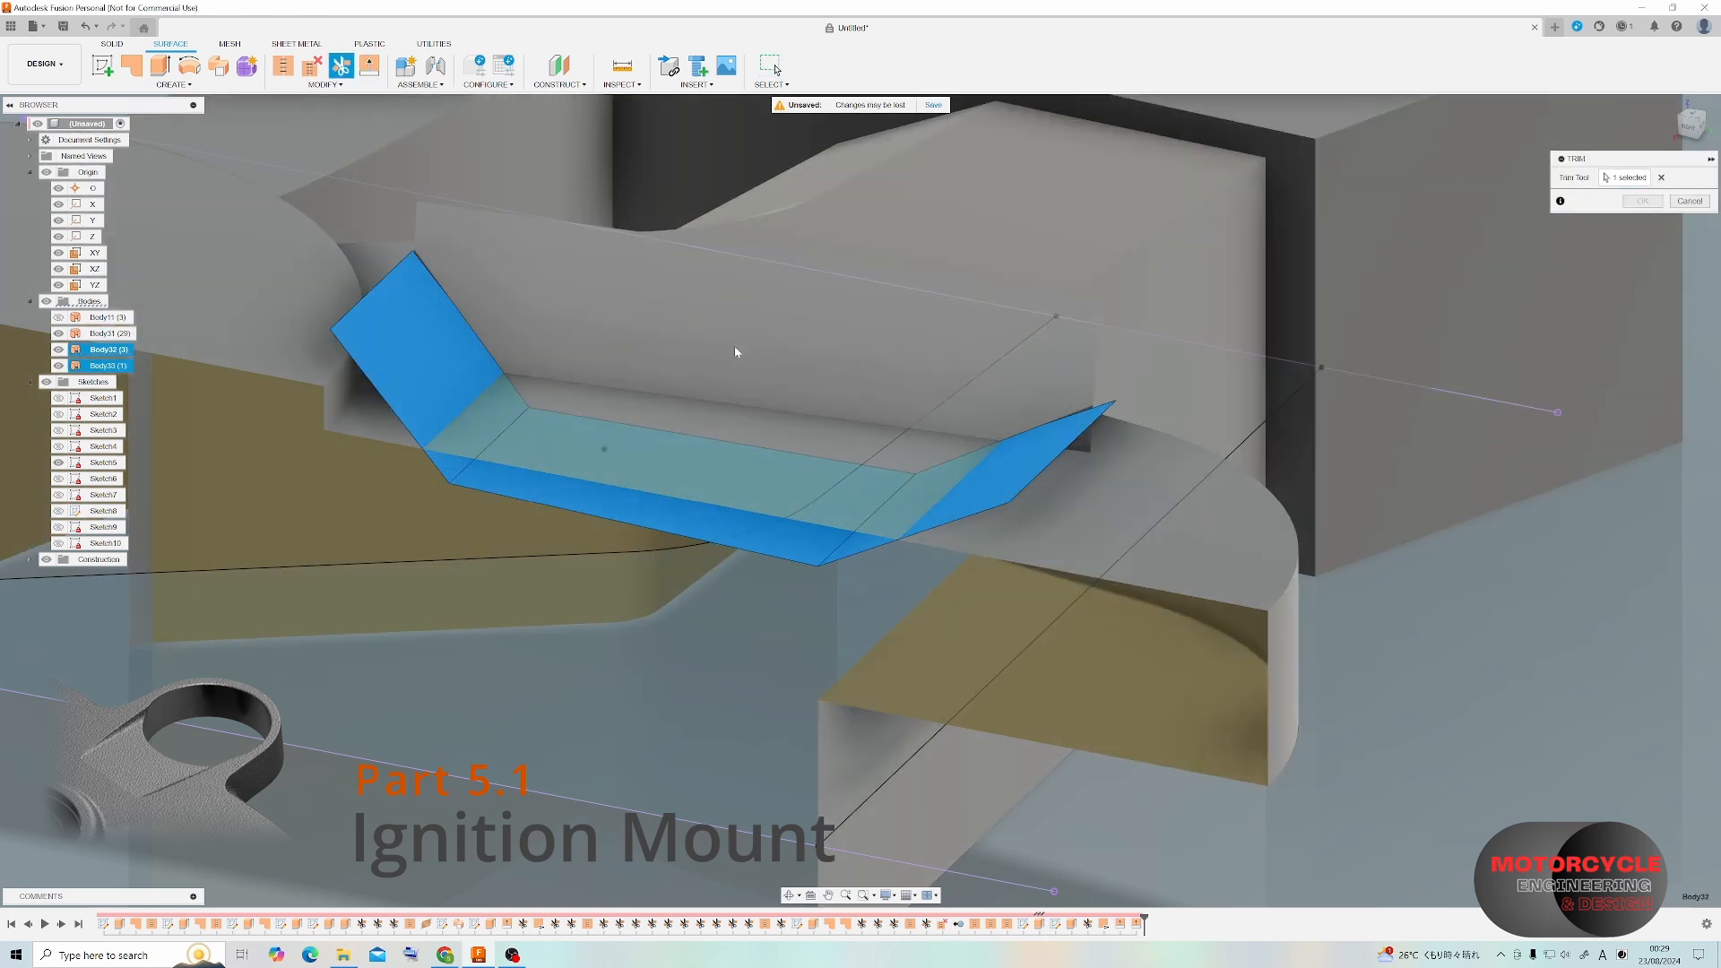
click(1086, 439)
key(Return)
Trim away the mount surfaces projecting above the main body, using the main body as the trim tool.
mouse_move(712, 307)
shift+middle_down()
mouse_move(630, 289)
mouse_move(704, 311)
mouse_move(680, 306)
shift+middle_up()
scroll(1046, 314, up, 3)
shift+middle_drag(1080, 336, 1121, 357)
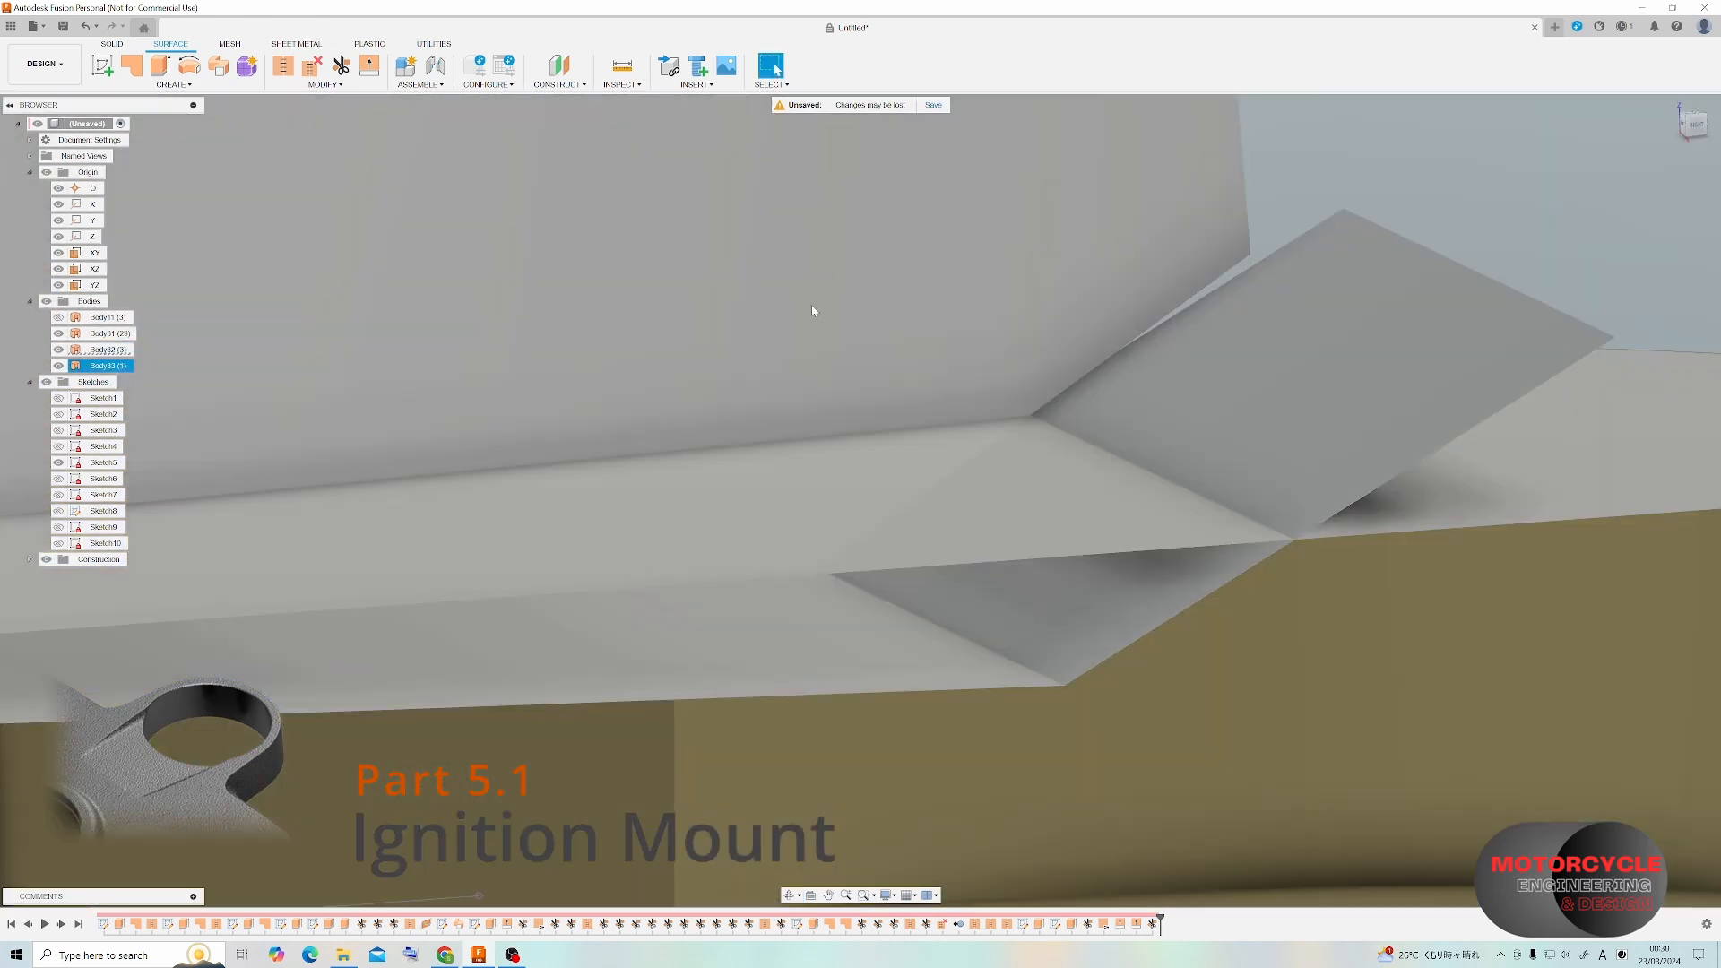
click(340, 65)
click(1112, 251)
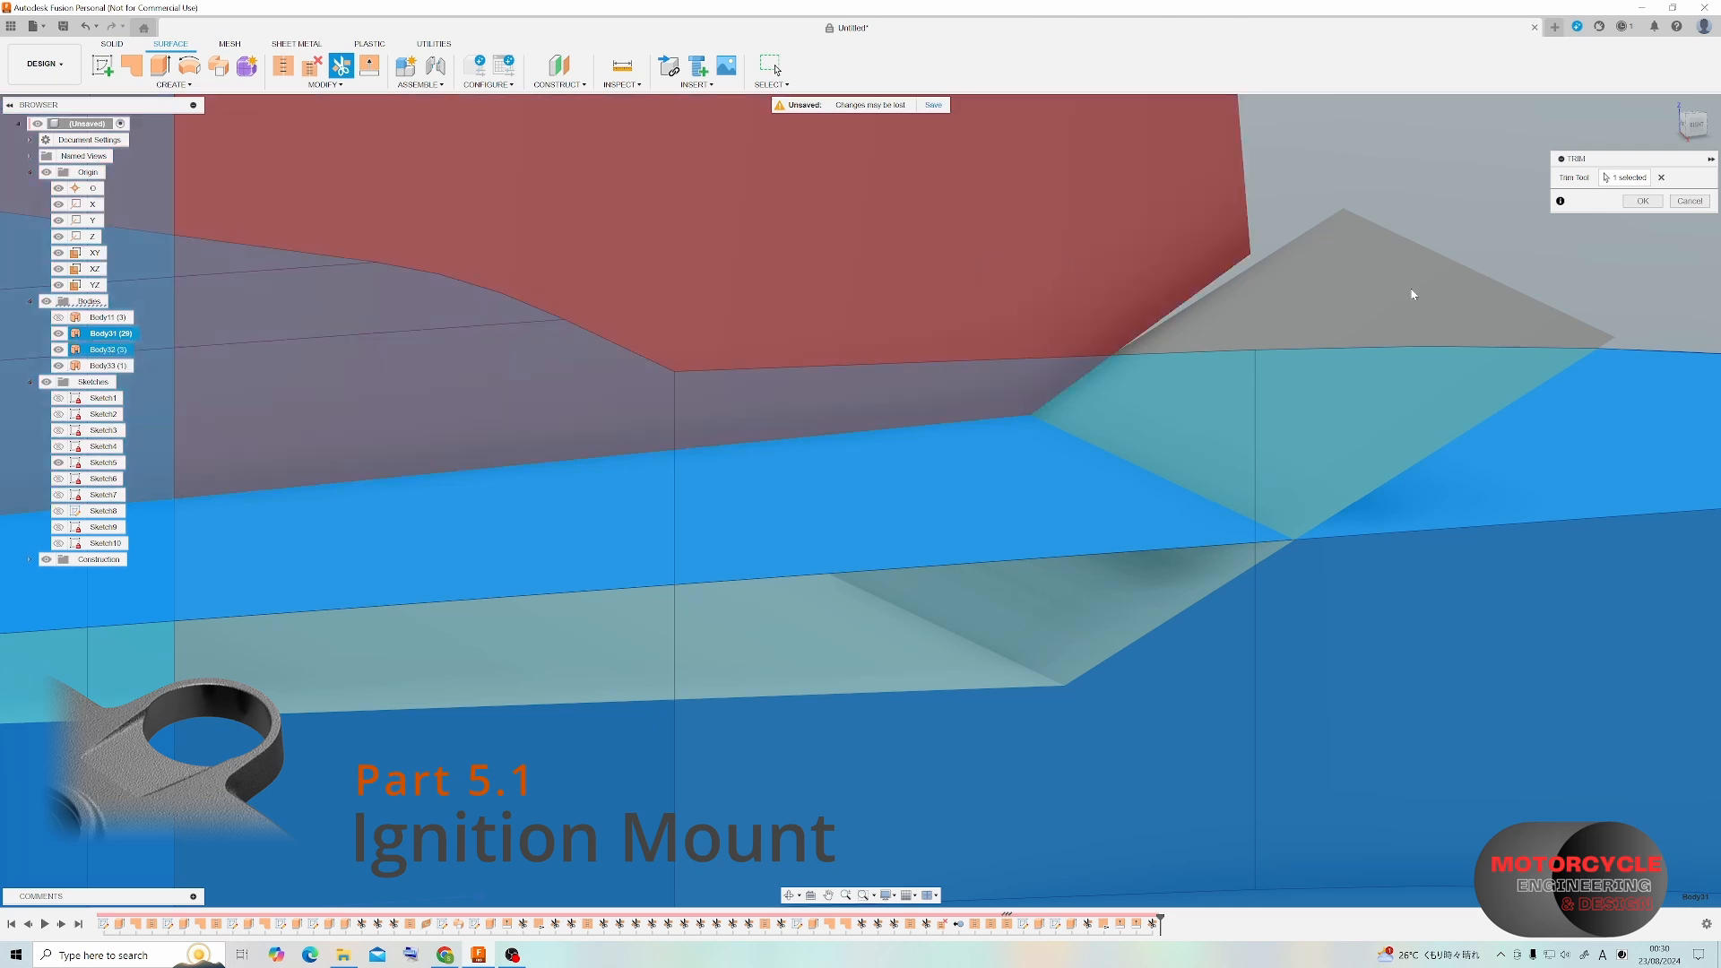
click(1413, 292)
scroll(1276, 267, down, 2)
shift+middle_drag(1276, 267, 944, 320)
scroll(582, 208, up, 1)
click(547, 215)
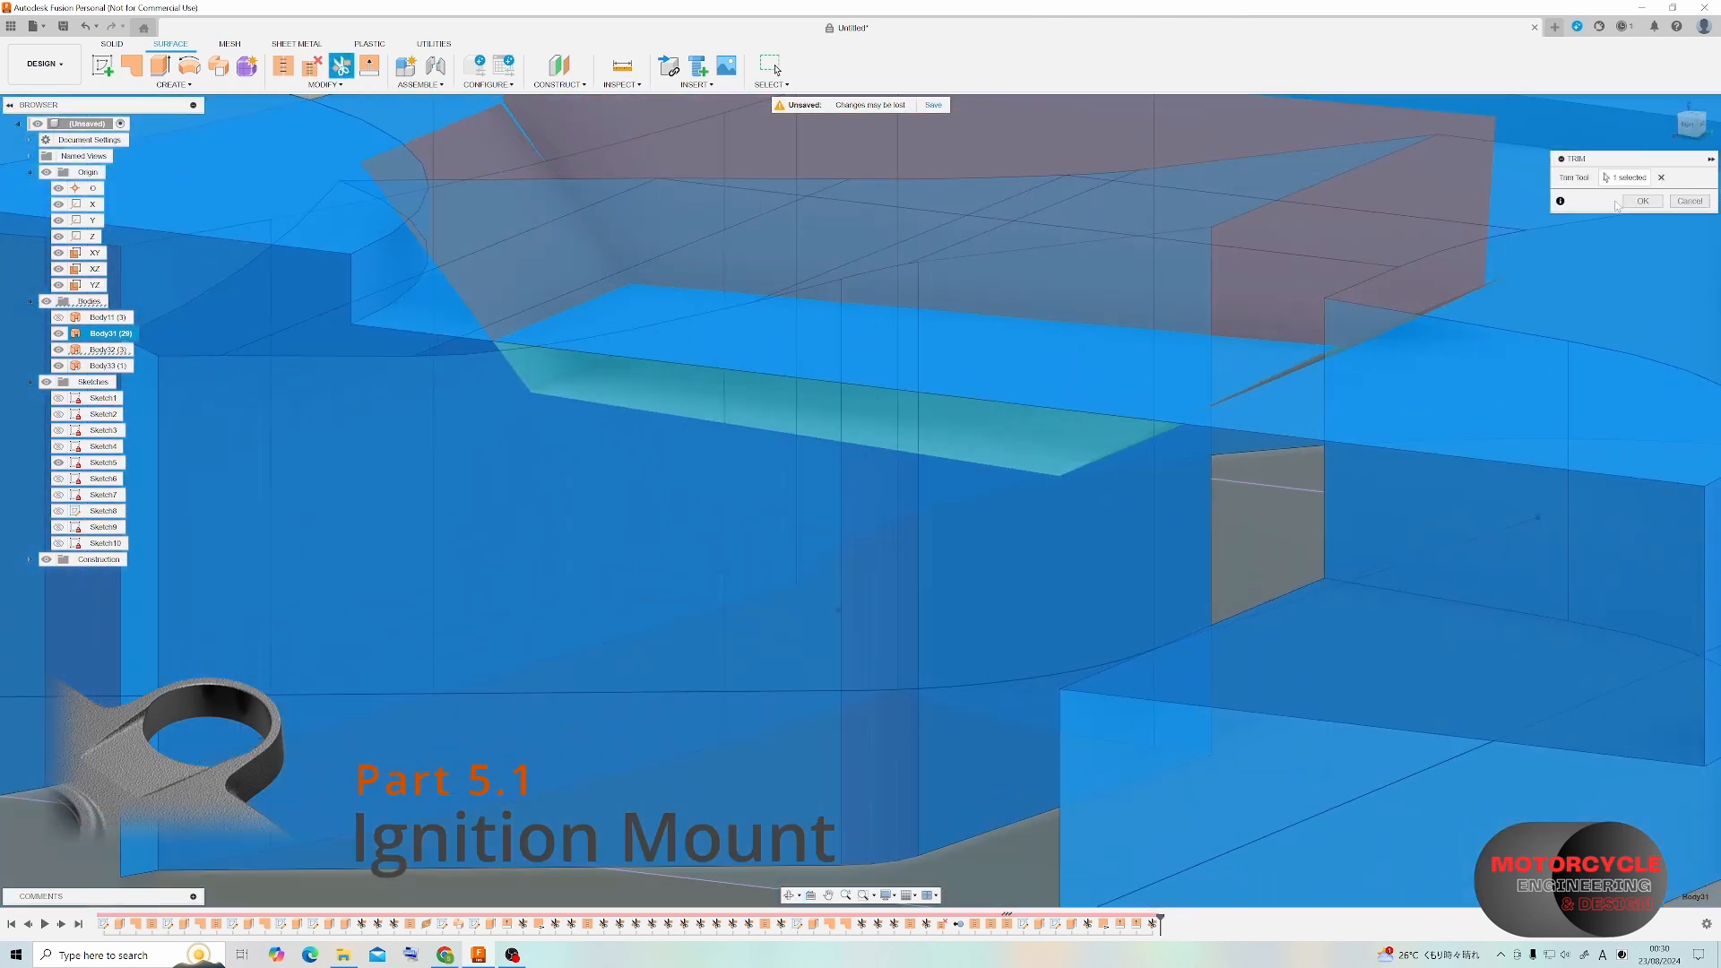
click(1641, 200)
Stitch the trimmed profile surface and the tapered surface into a single surface body.
shift+middle_drag(735, 359, 798, 332)
click(340, 66)
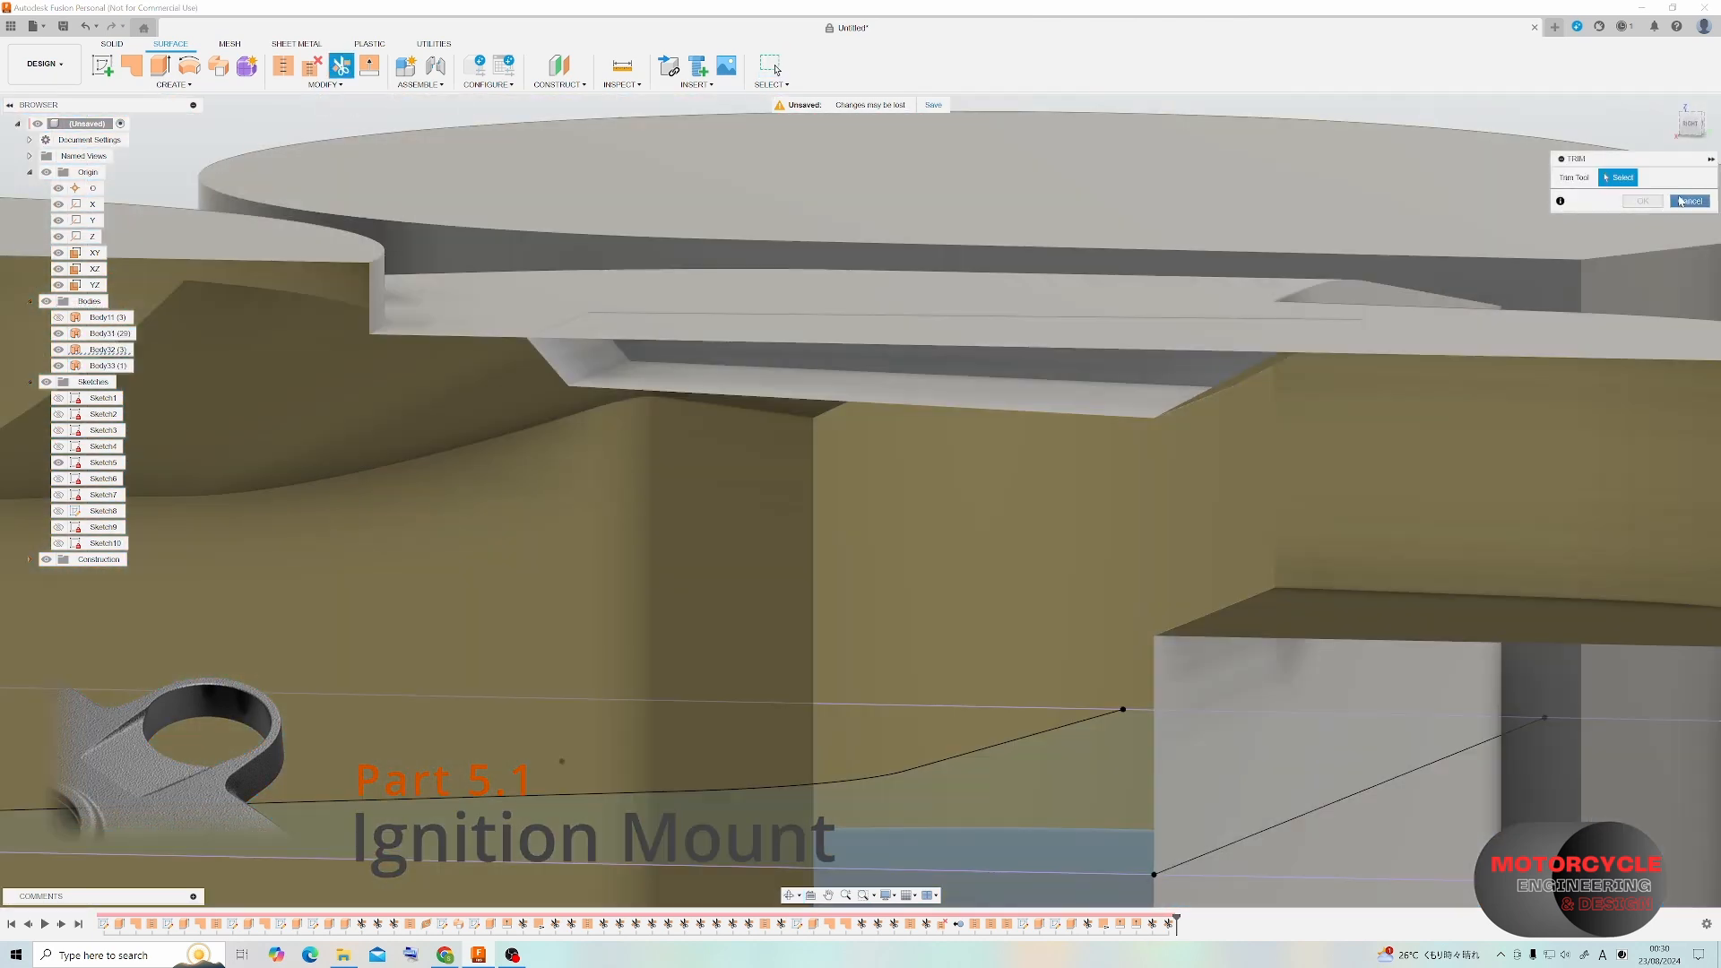
click(1689, 201)
click(283, 66)
click(698, 387)
click(718, 354)
click(1643, 505)
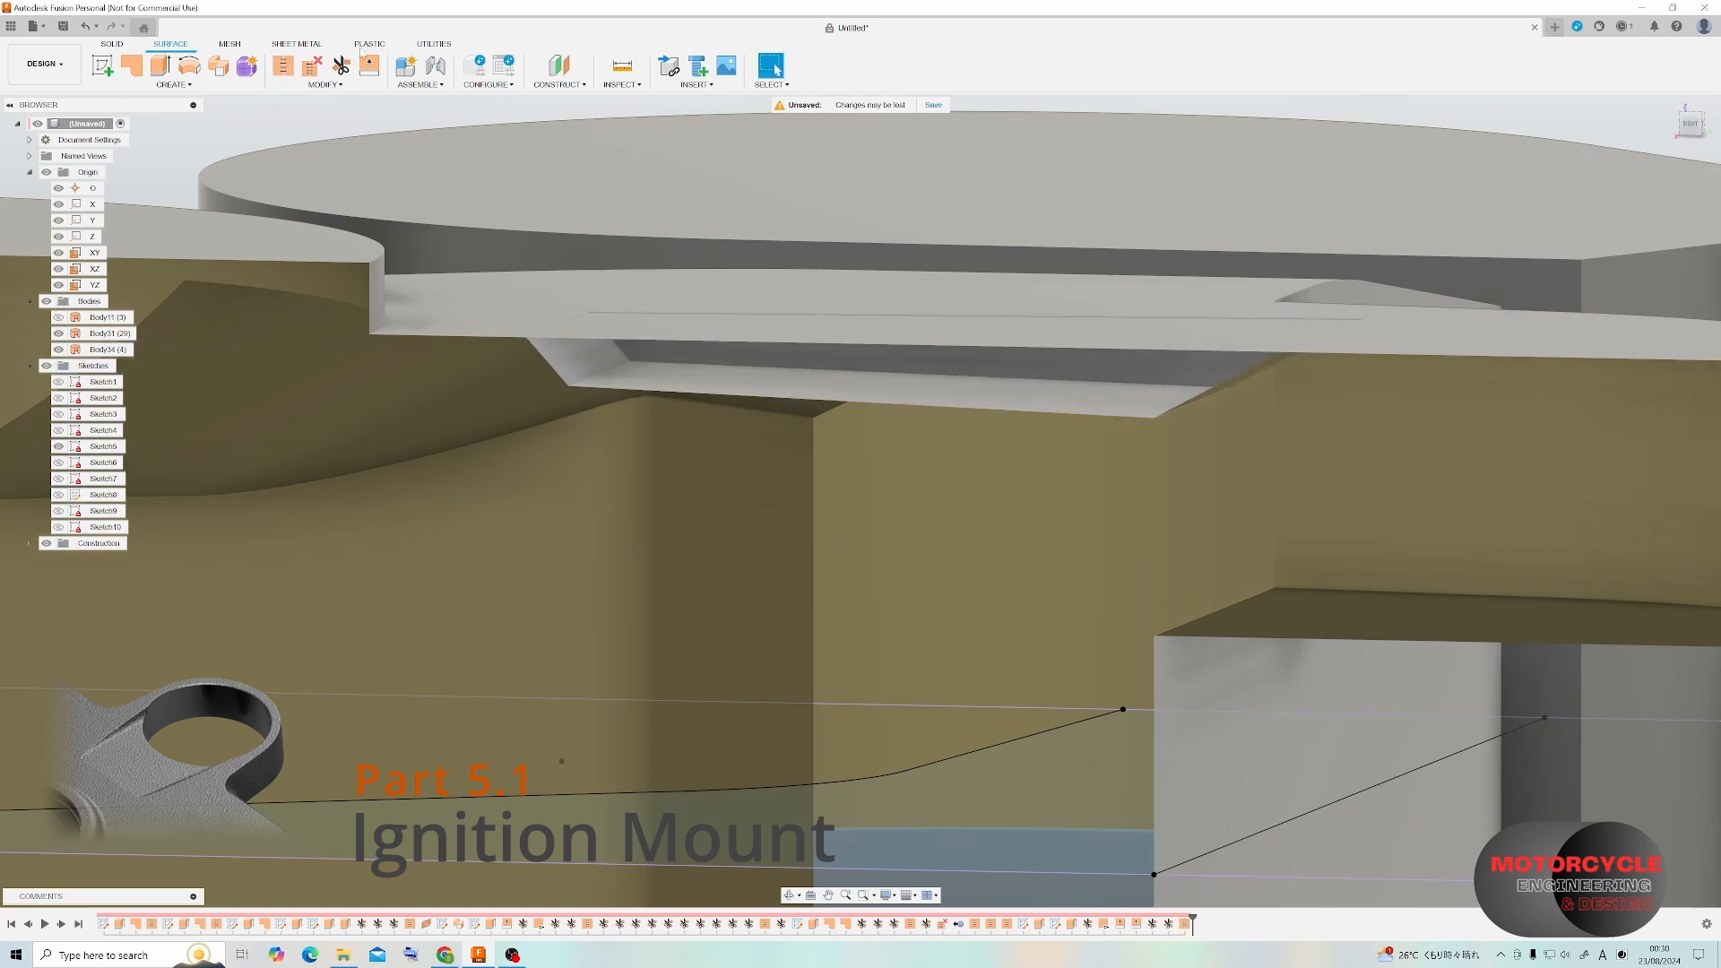
click(325, 84)
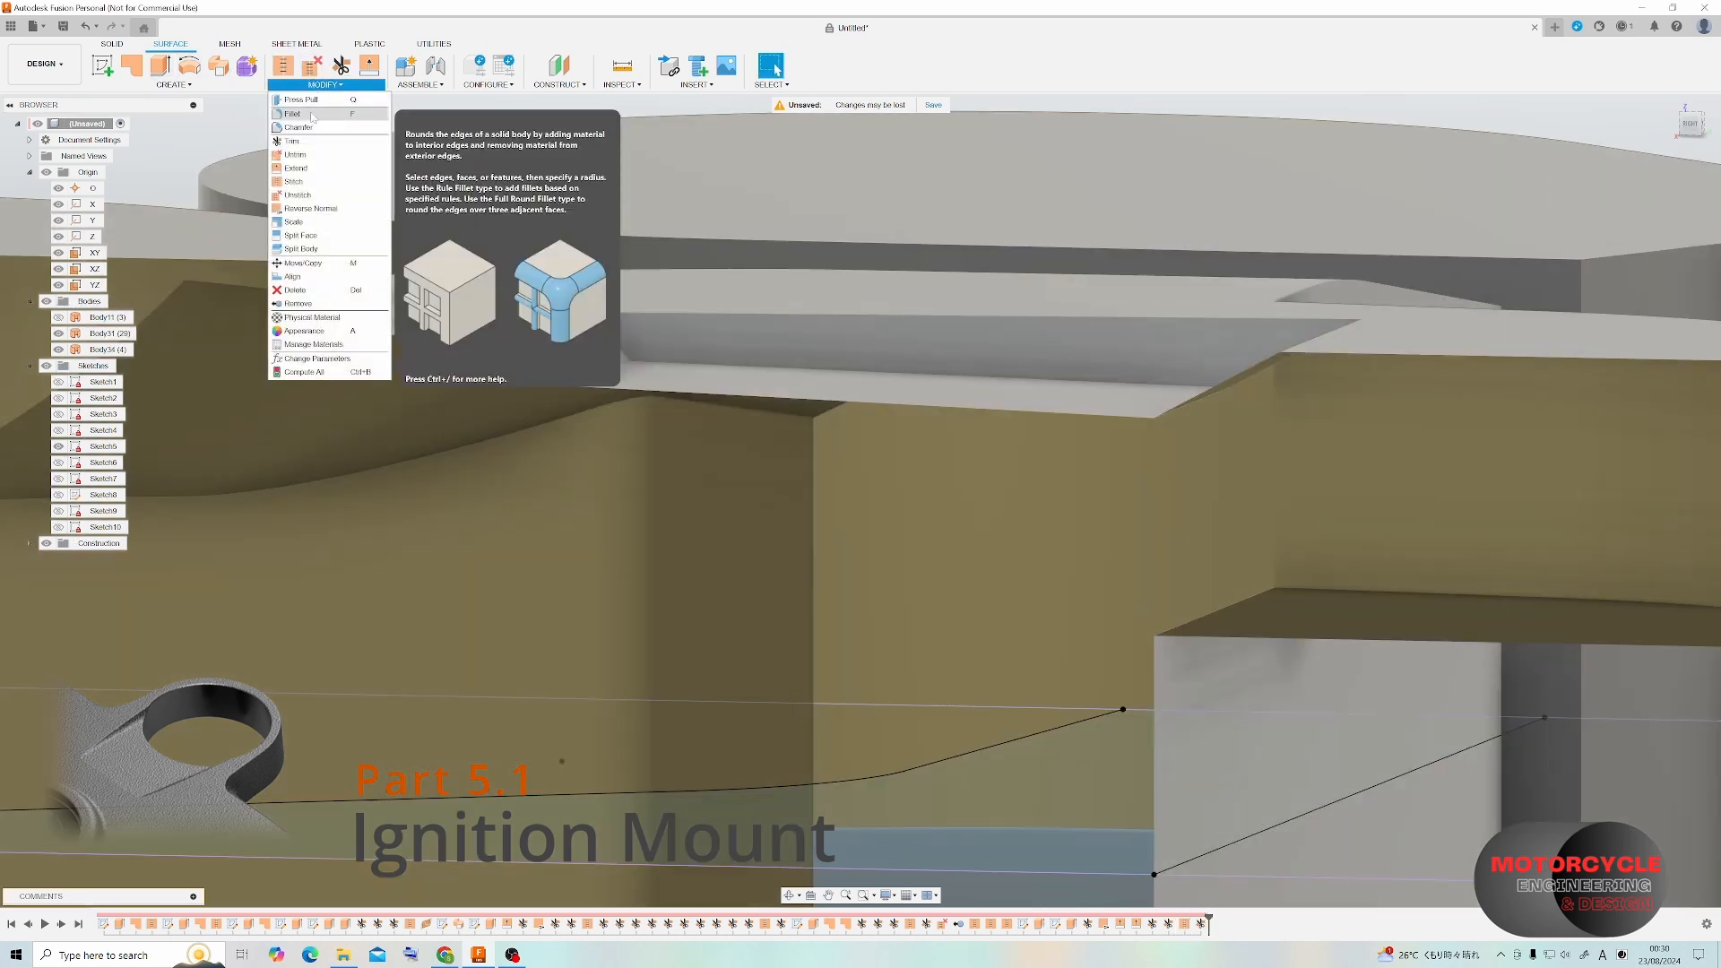
click(312, 114)
shift+middle_drag(627, 403, 669, 364)
click(669, 364)
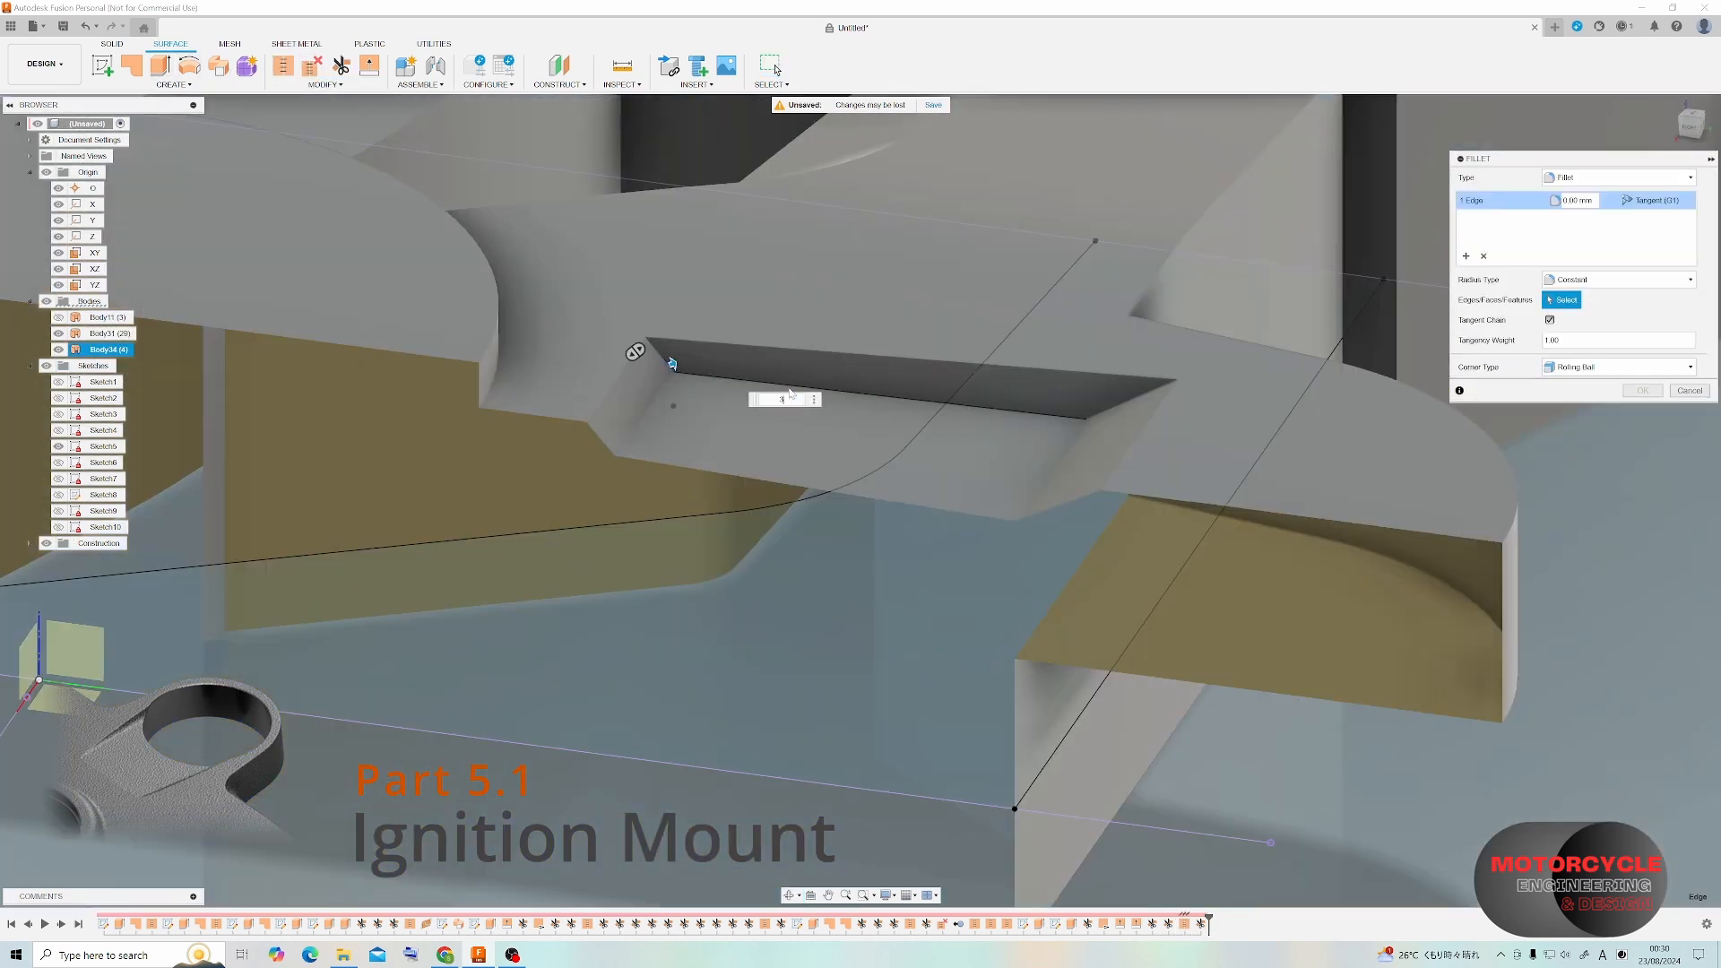
click(1669, 391)
Stitch the ignition mount recess surfaces and the main body into a single surface body.
click(284, 66)
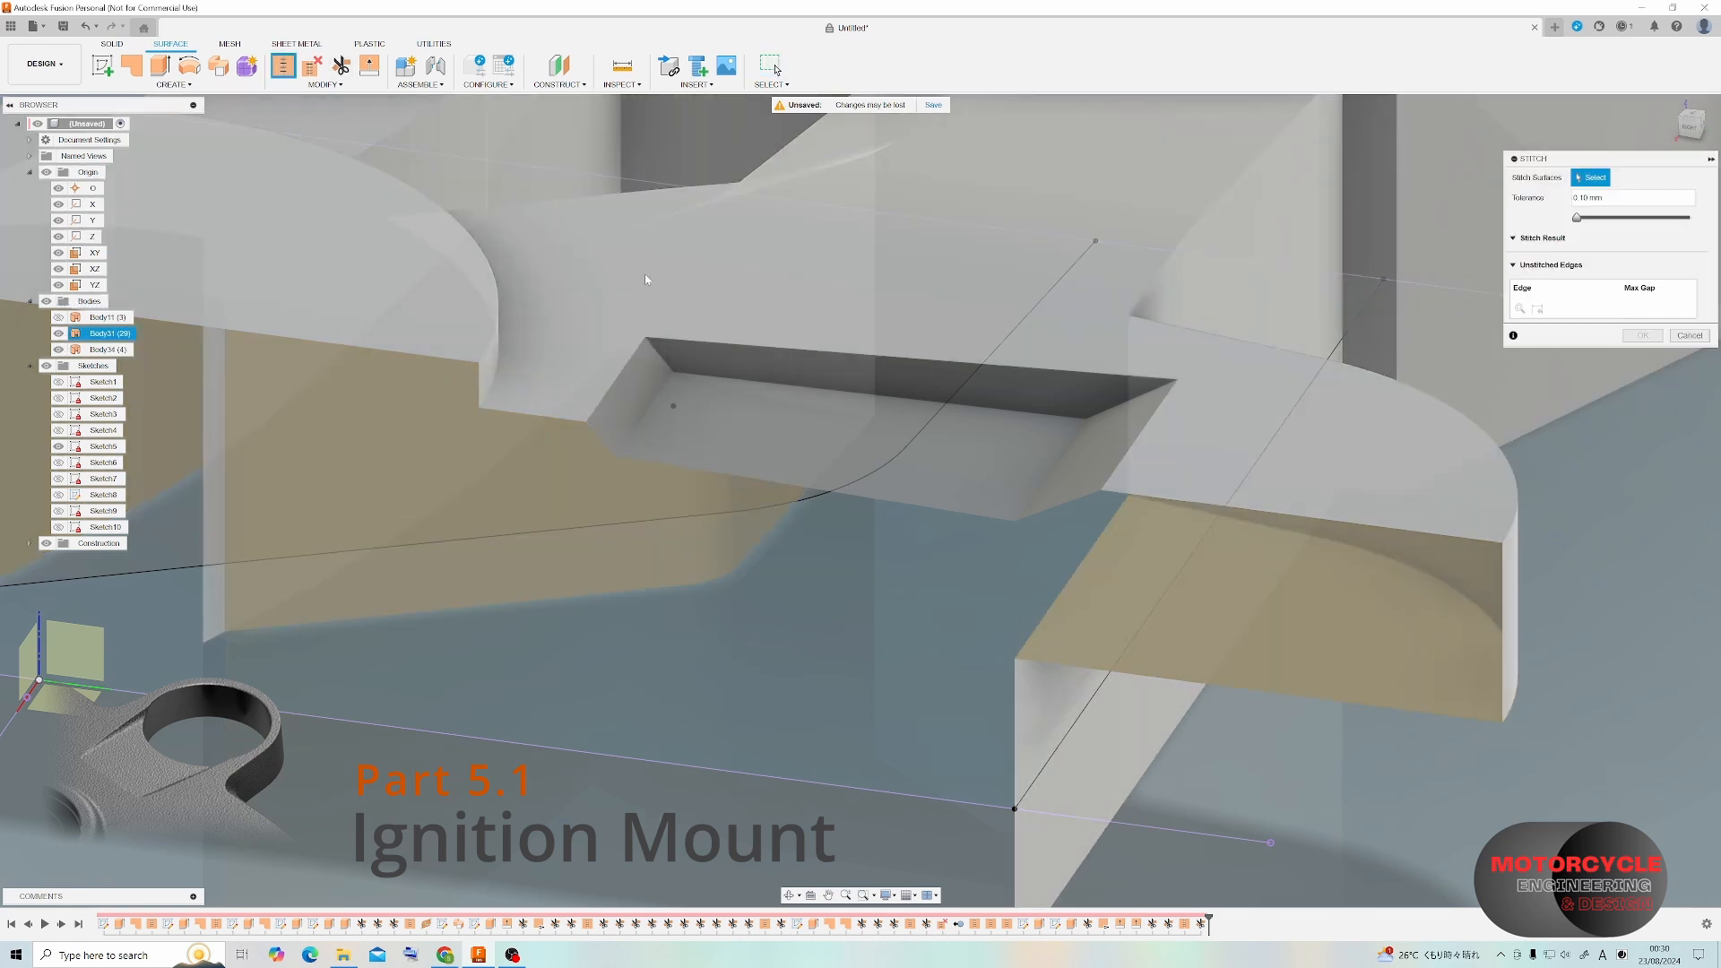
click(644, 273)
click(1644, 651)
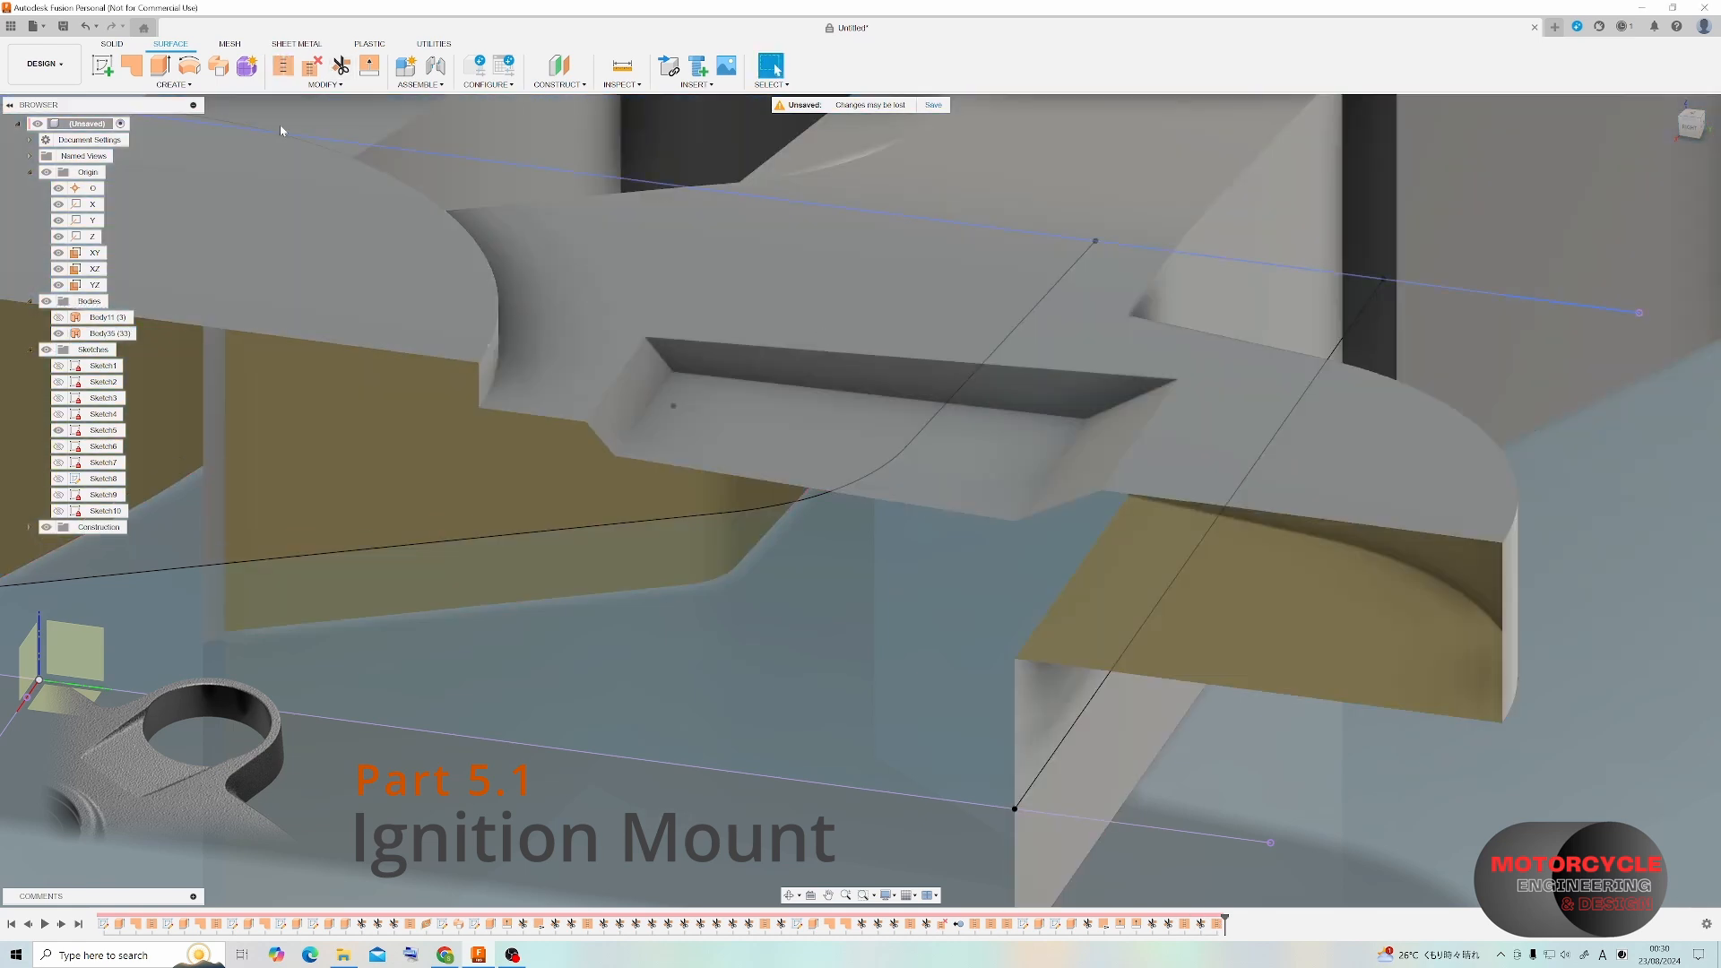
Fillet the two inner corner edges between the recess's back wall and its angled side walls with a 3 mm radius.
click(325, 84)
click(304, 118)
click(667, 359)
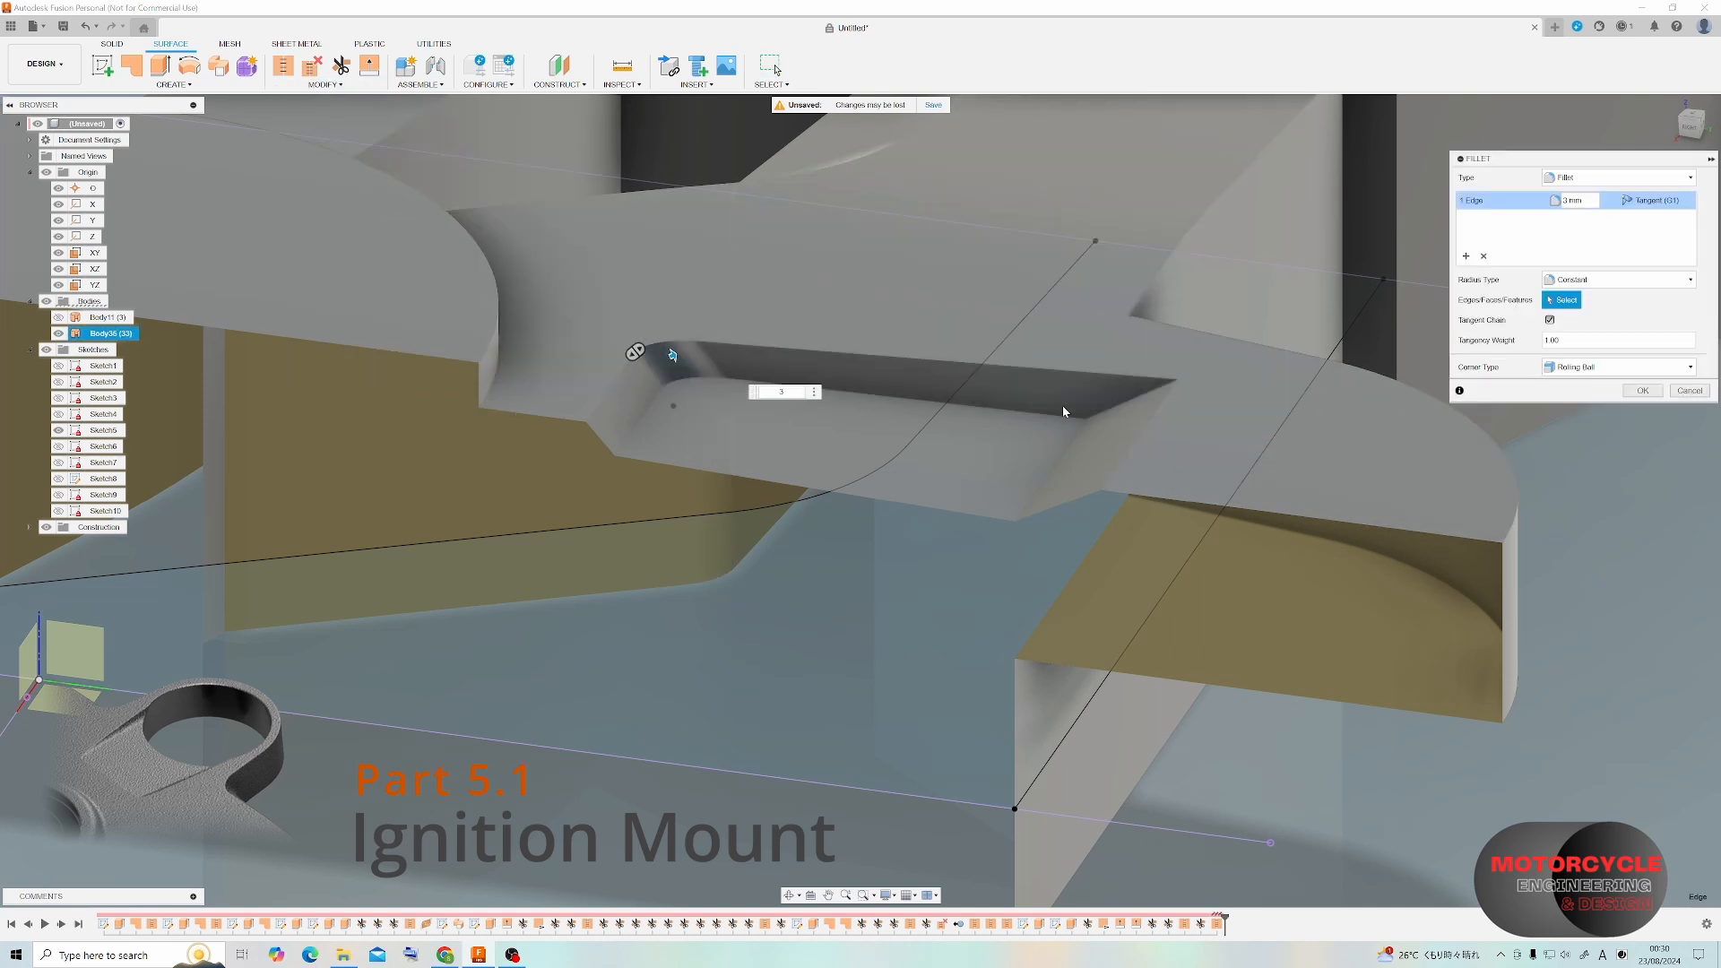
click(1135, 397)
click(1118, 392)
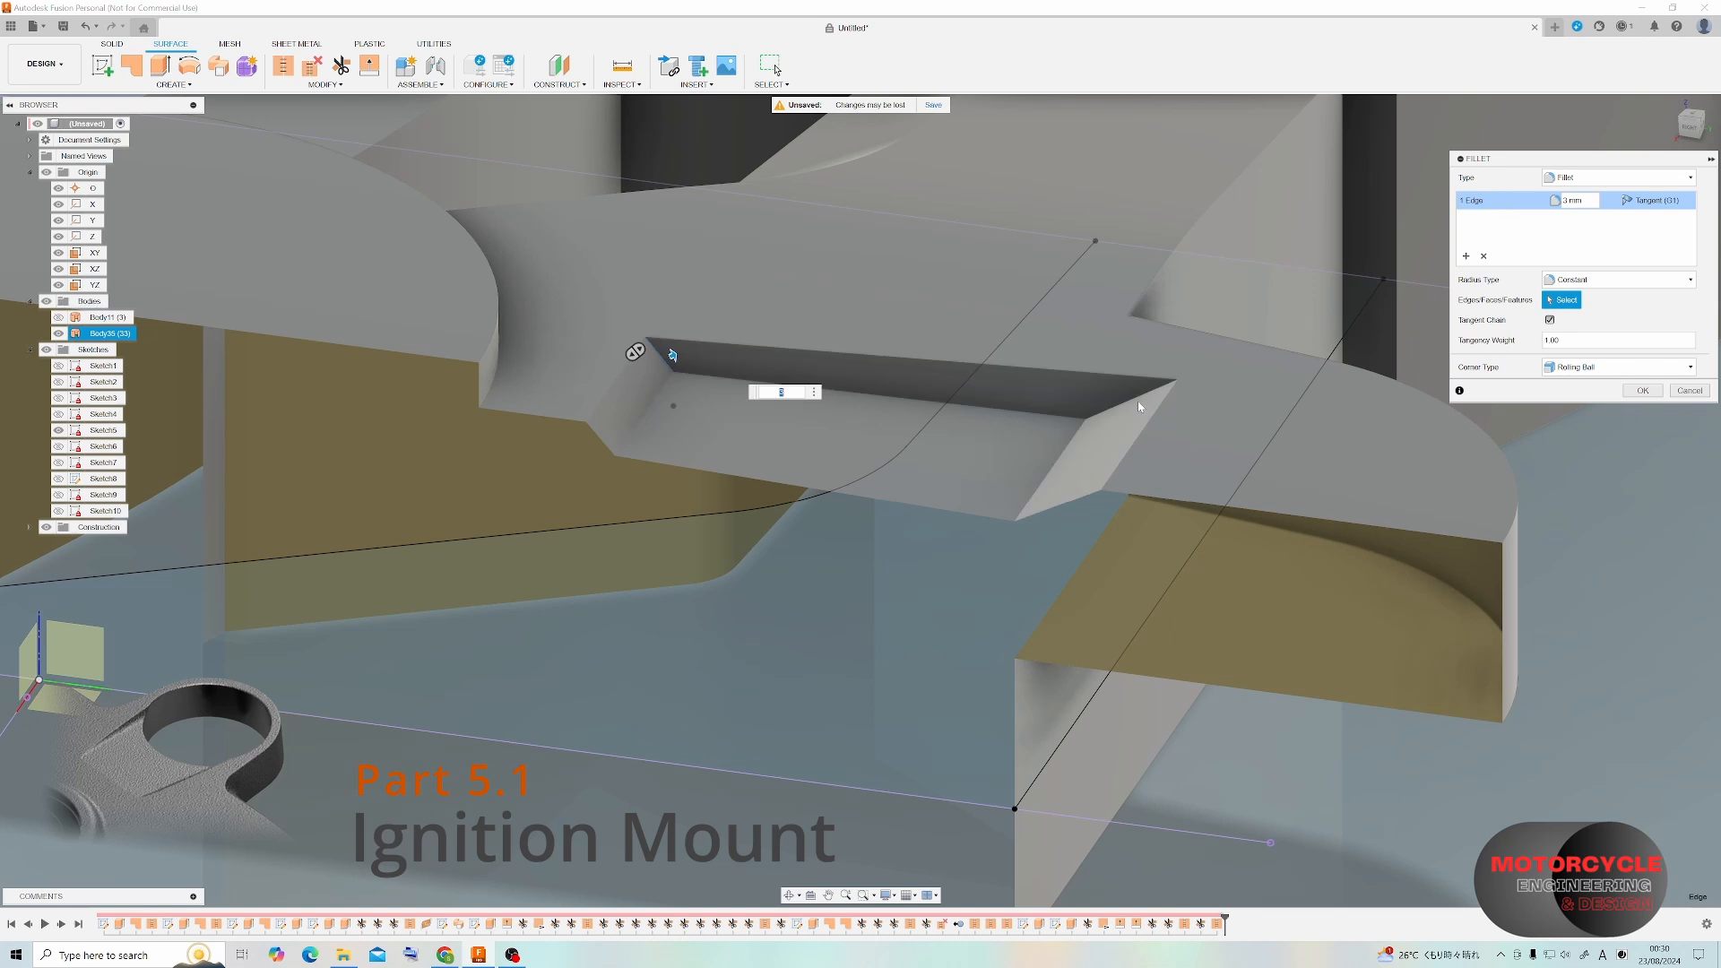
click(1135, 396)
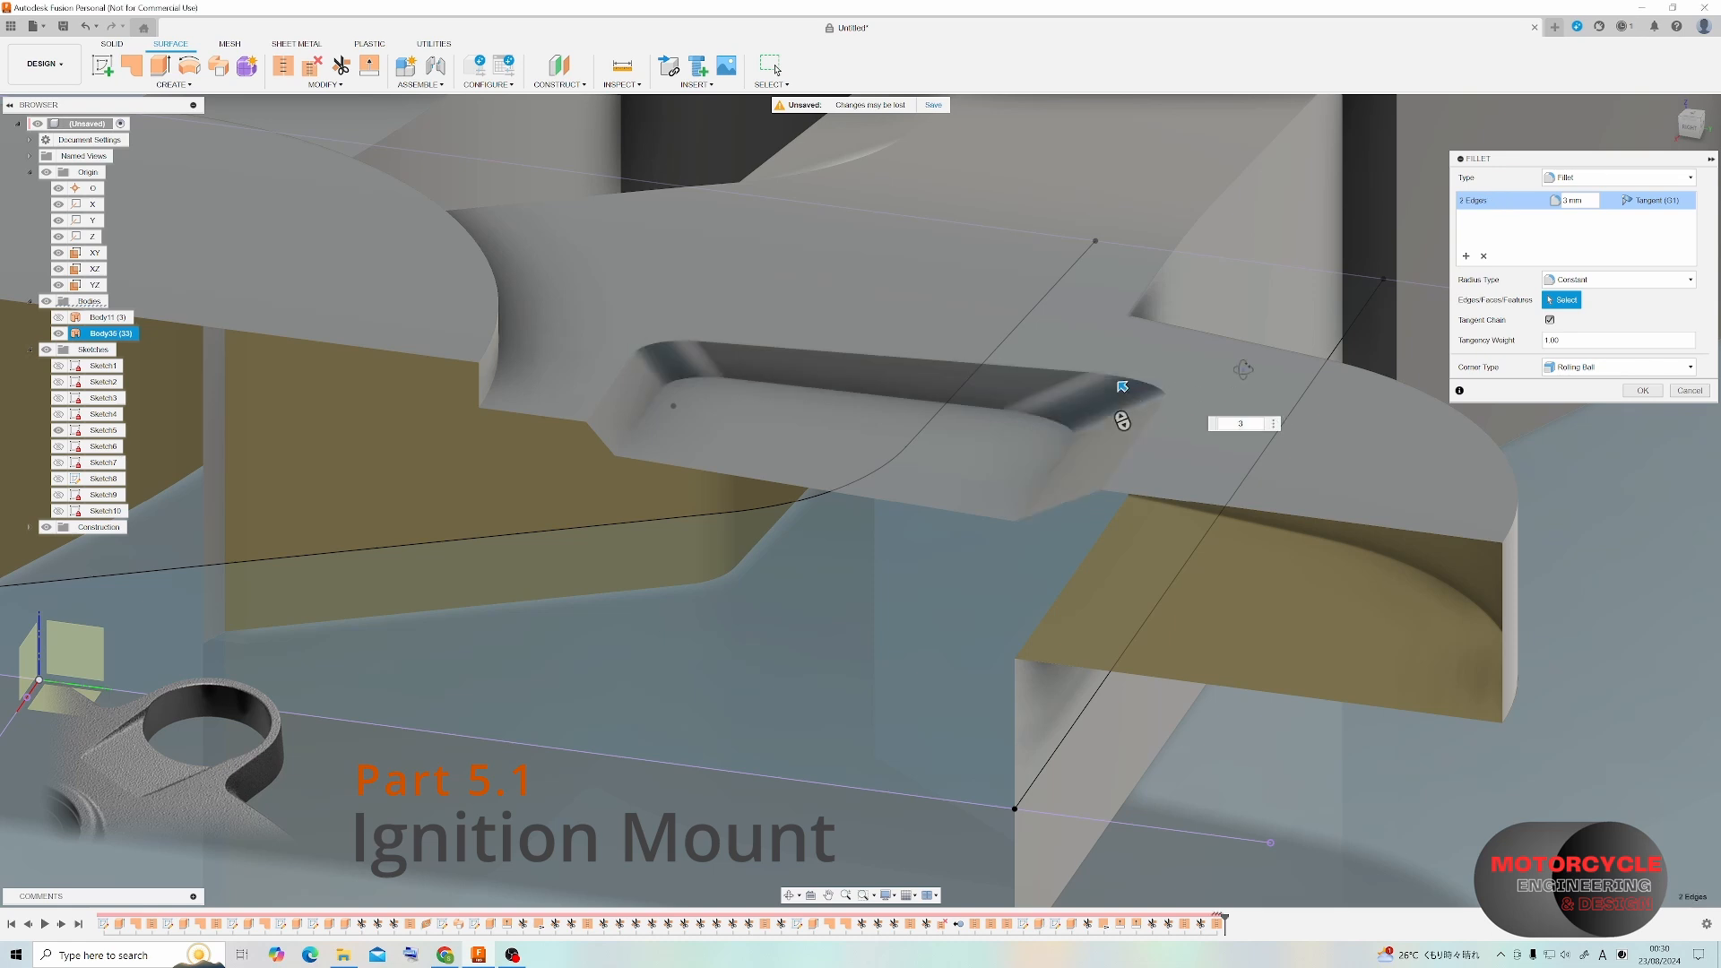
shift+middle_drag(1122, 387, 1202, 431)
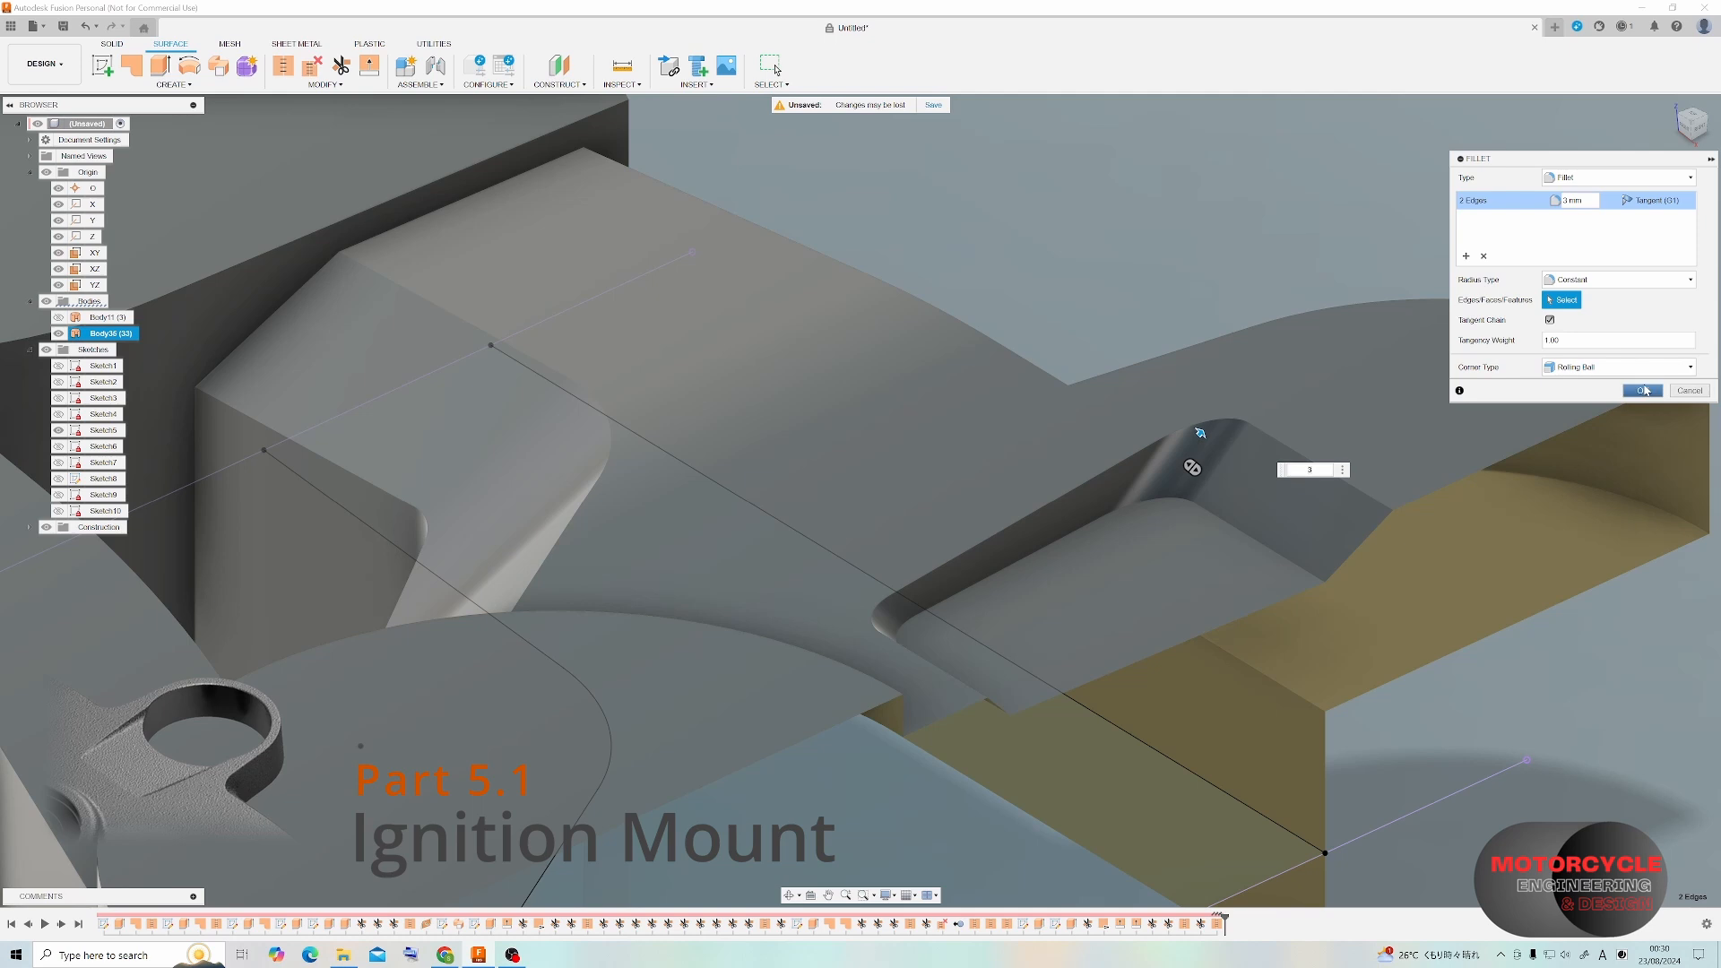
click(1646, 390)
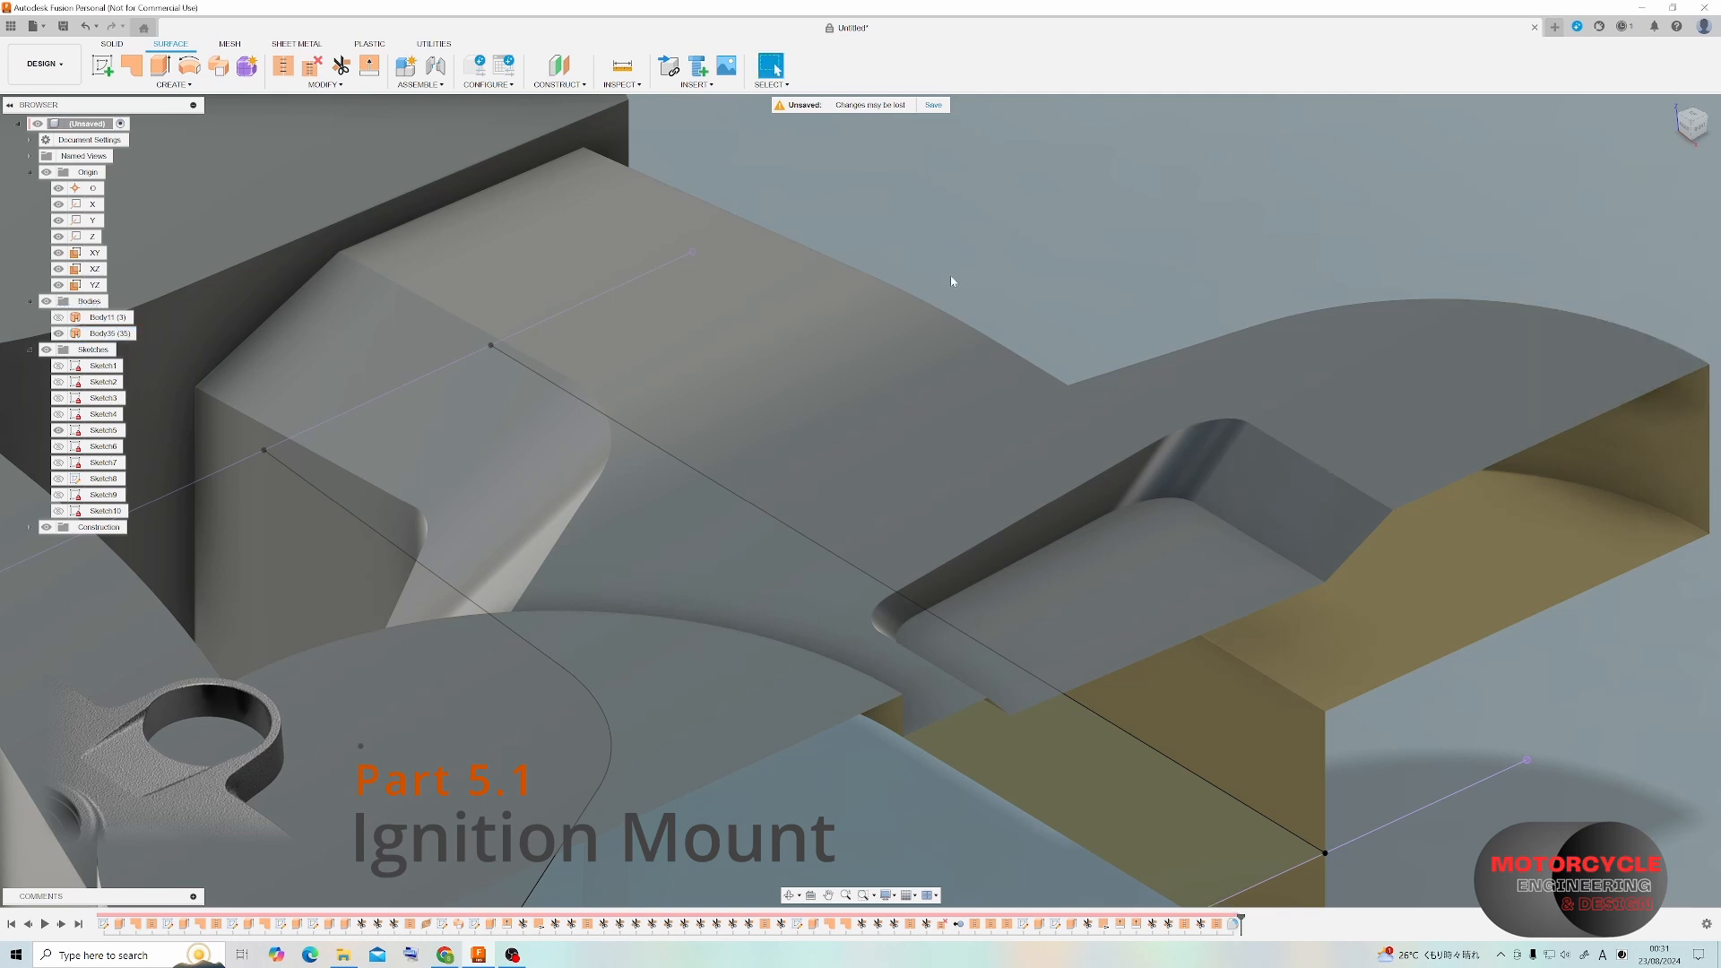
Fillet the tangent edge chain around the floor of the recess with a 2 mm radius.
click(288, 89)
click(309, 116)
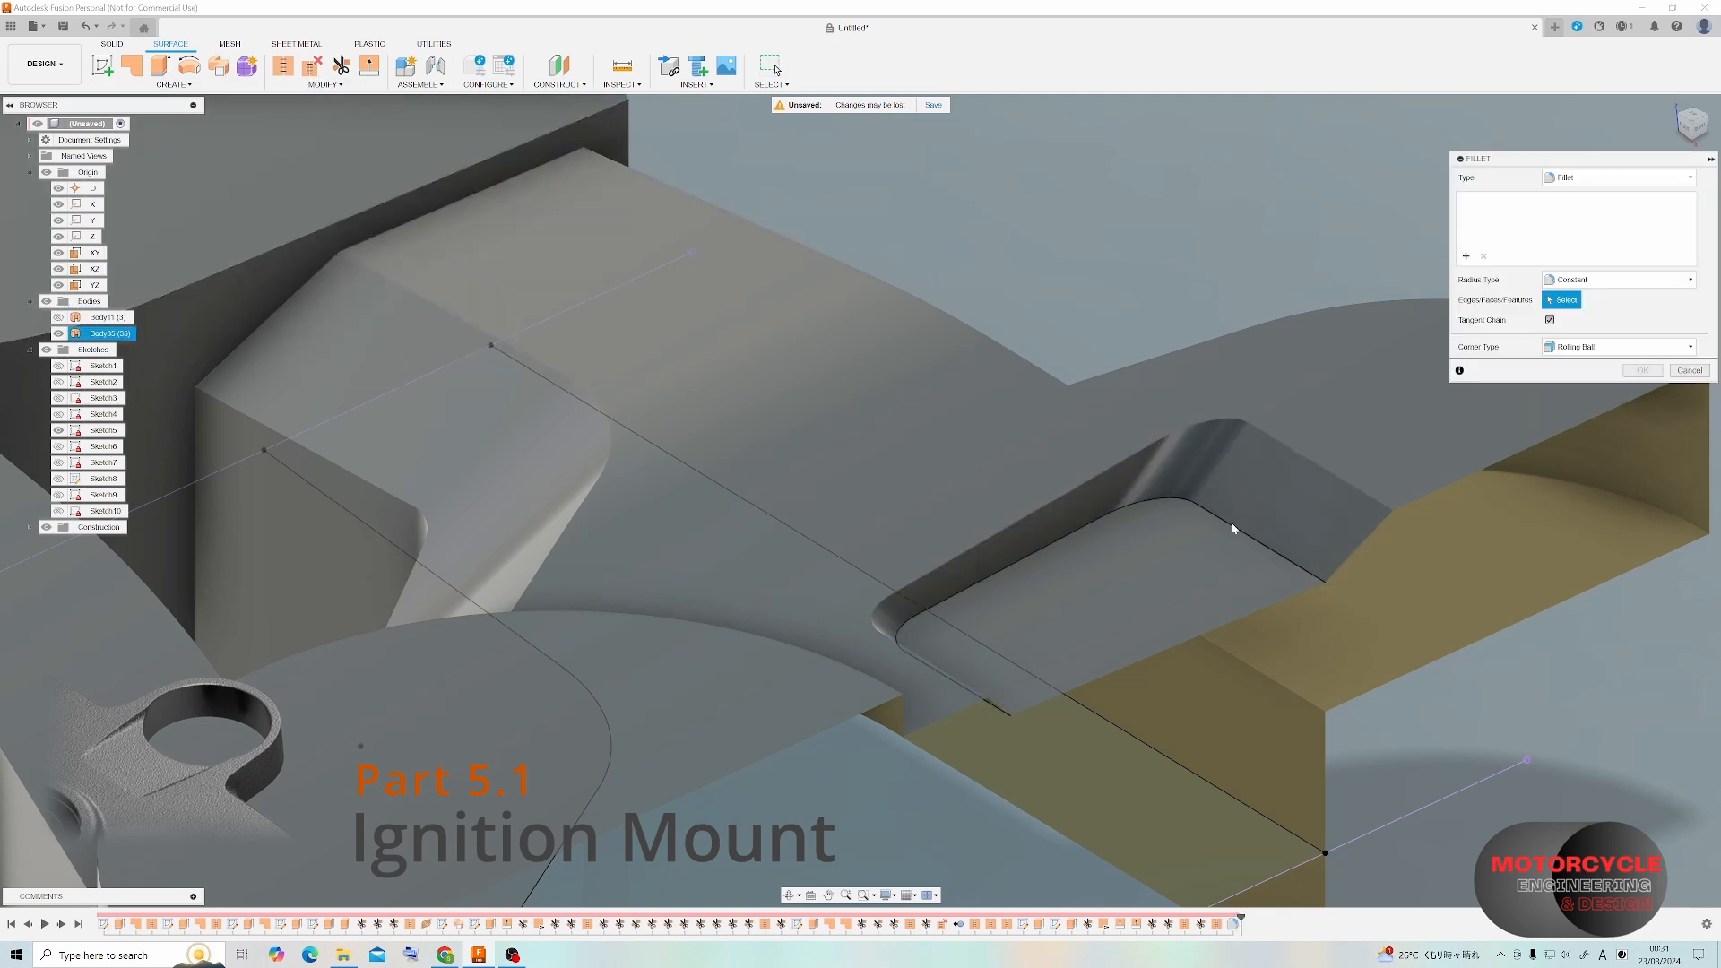
click(1230, 522)
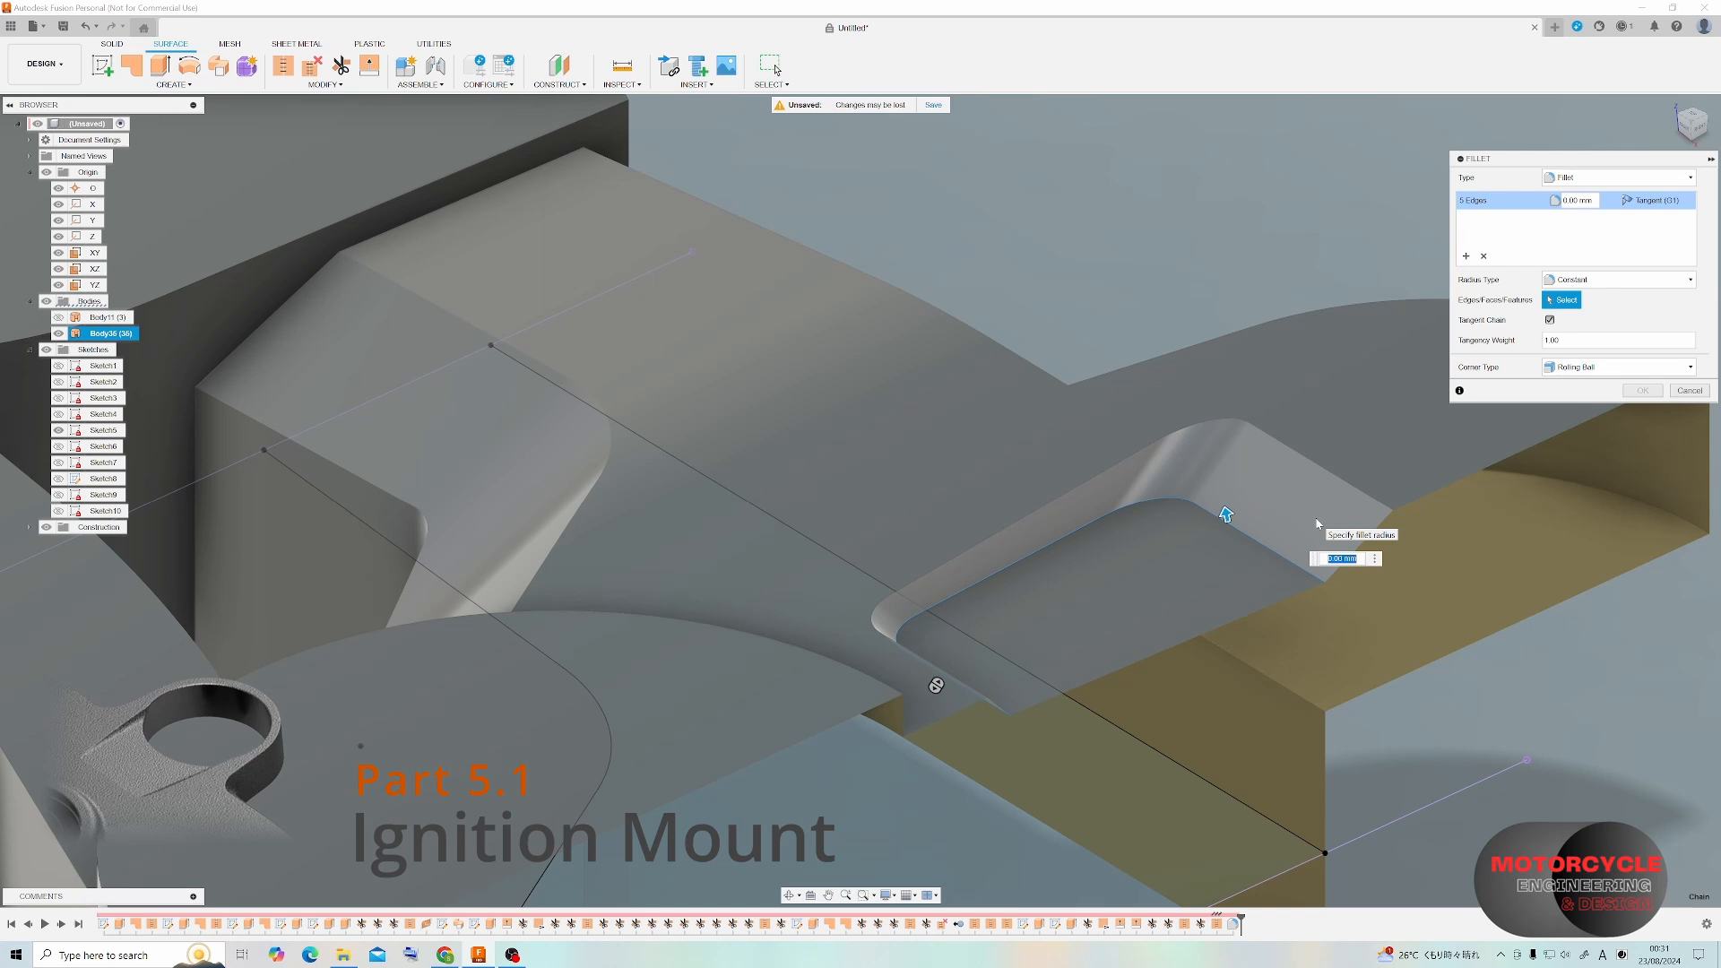
text(5)
key(Return)
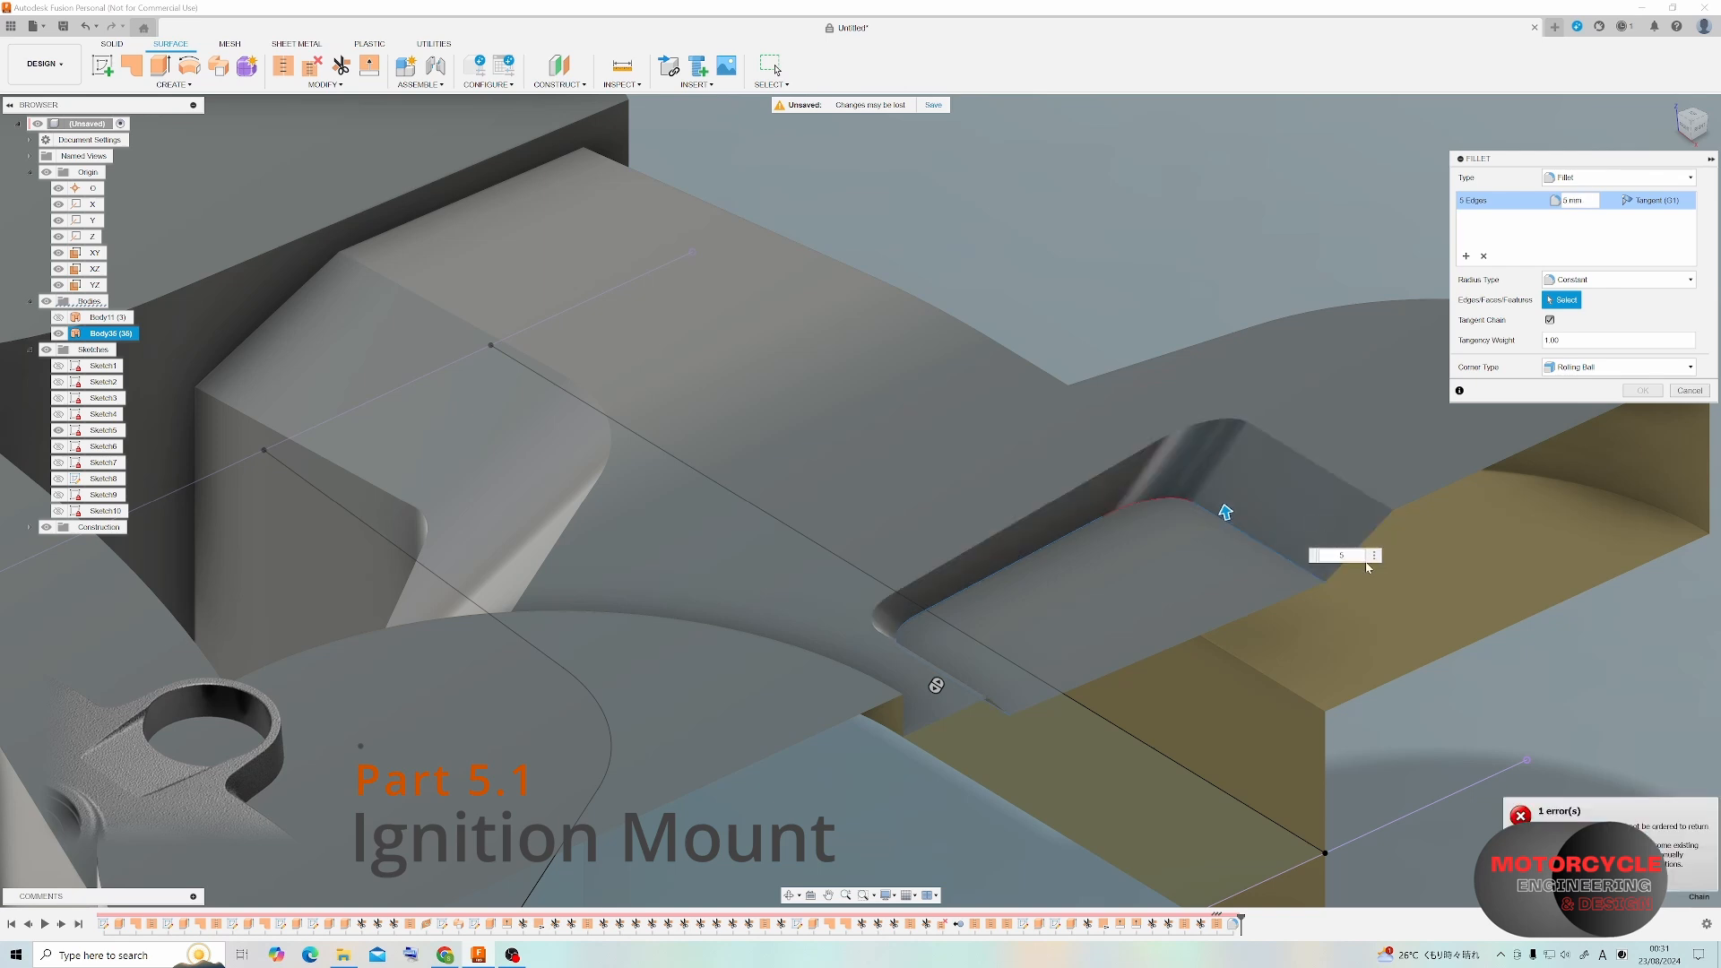
text(3)
key(Return)
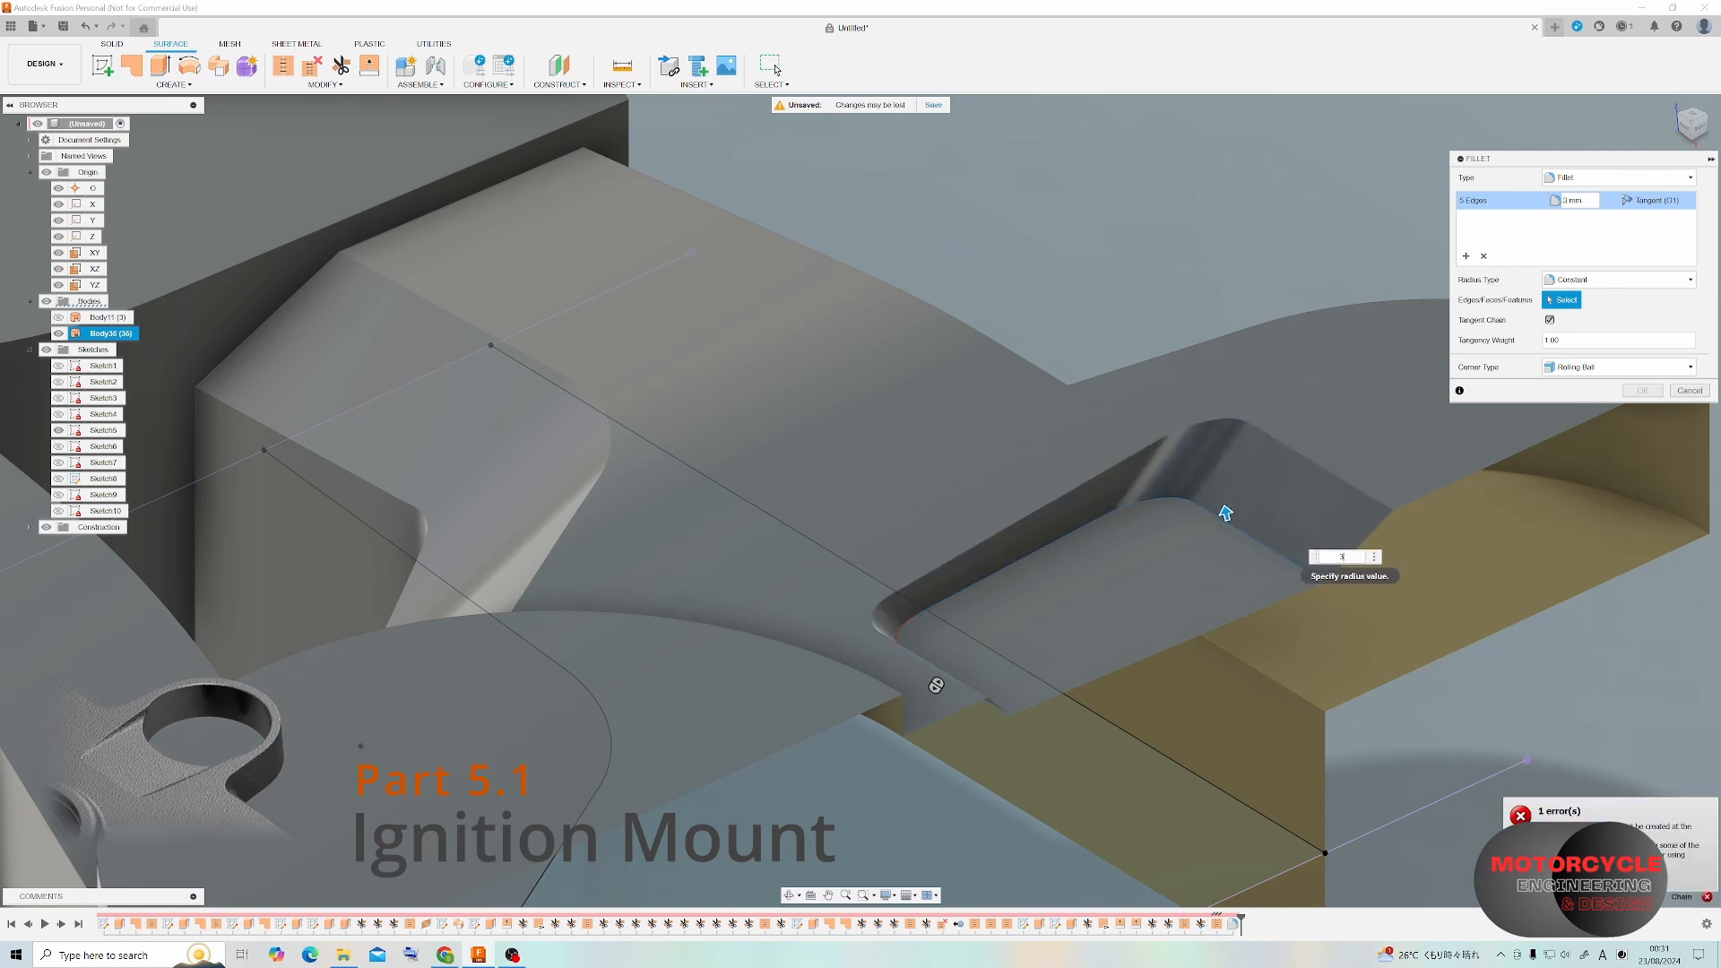
text(2)
key(Return)
shift+middle_drag(1225, 513, 1213, 517)
click(1633, 392)
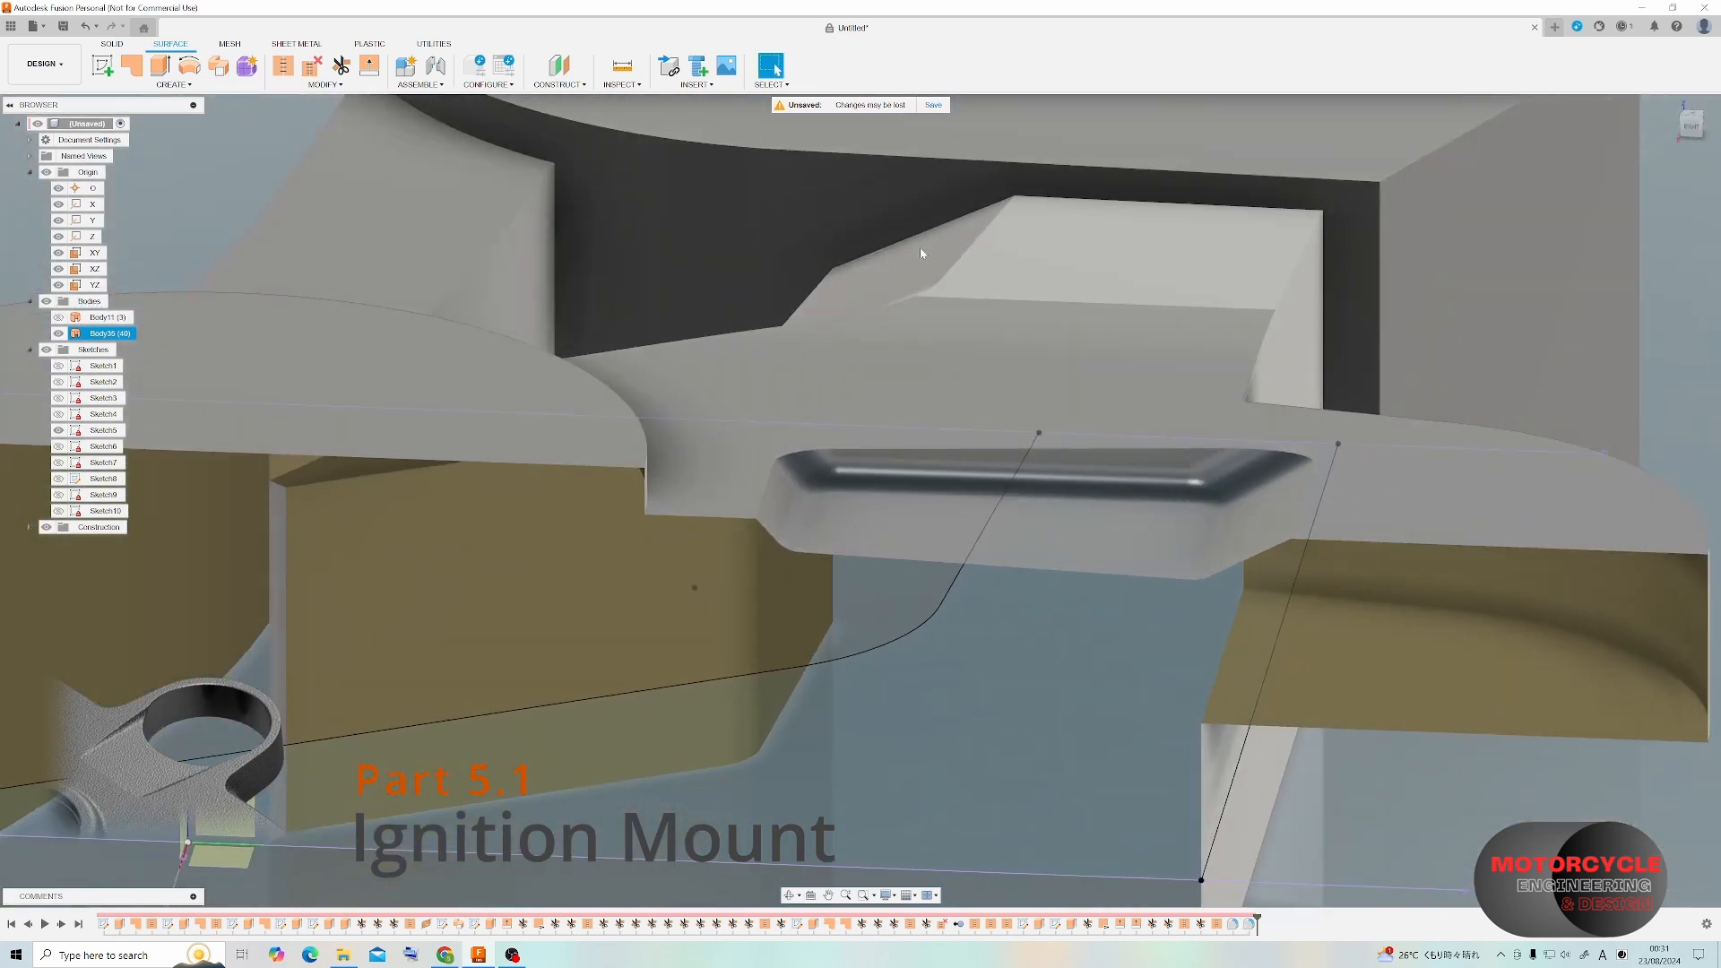
Fillet the tangent edge chain along the recess's upper rim with a 2 mm radius.
click(325, 84)
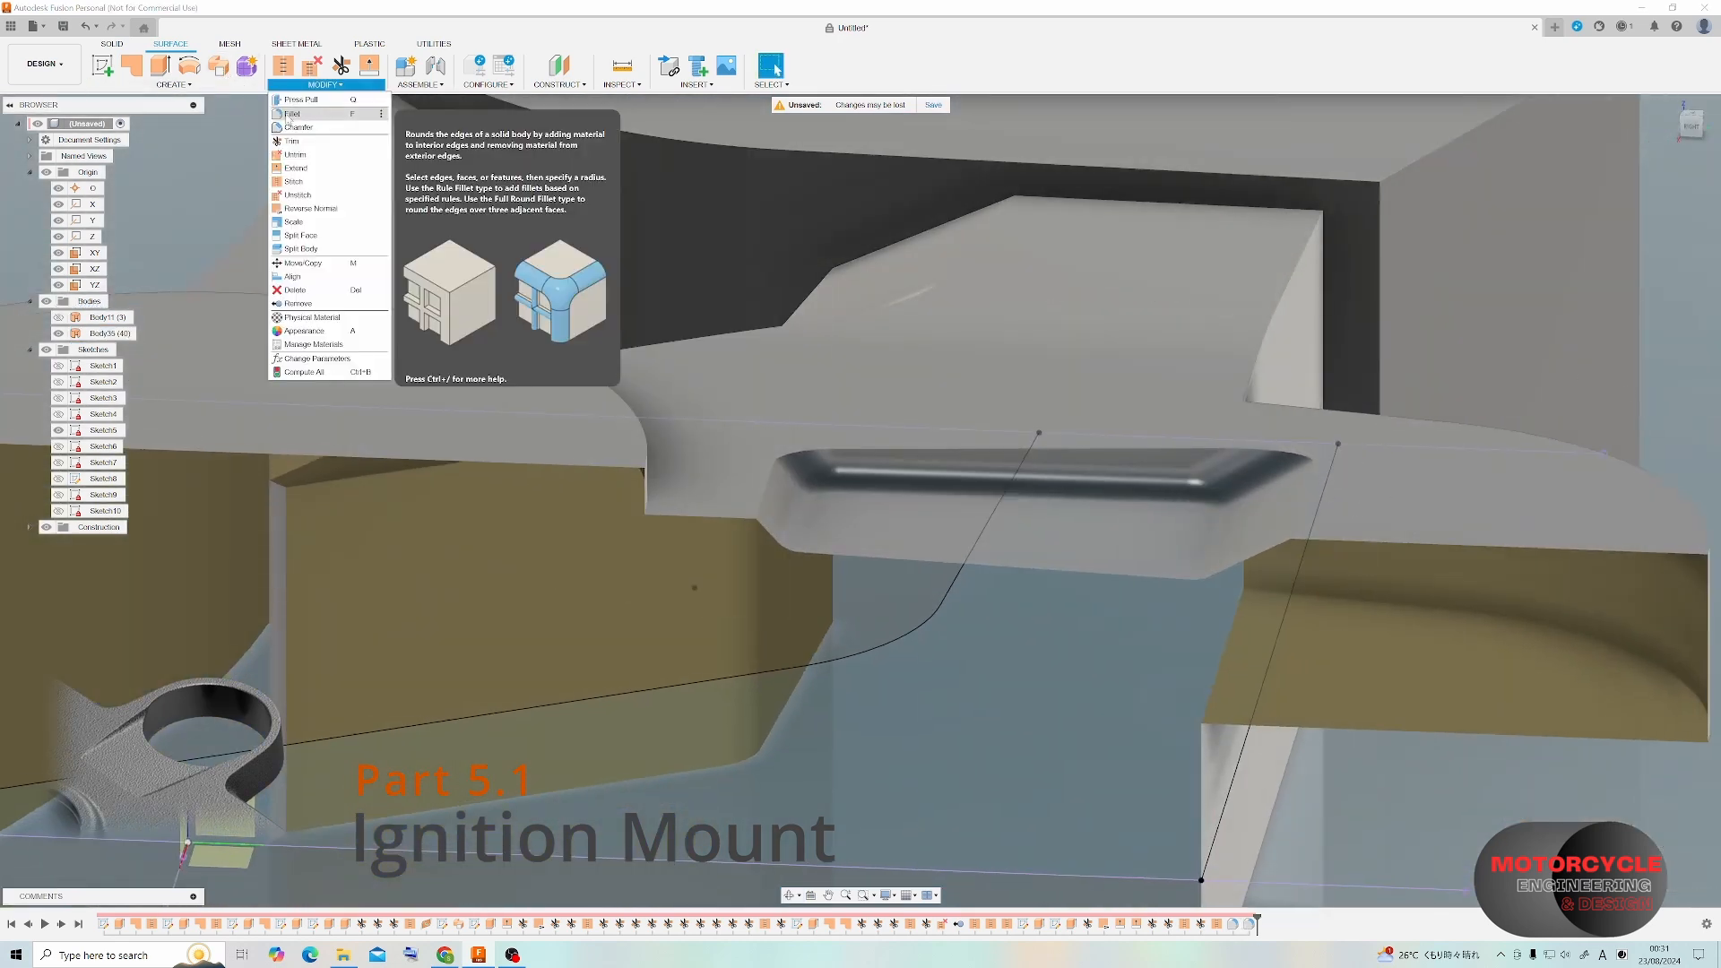
click(305, 132)
click(773, 473)
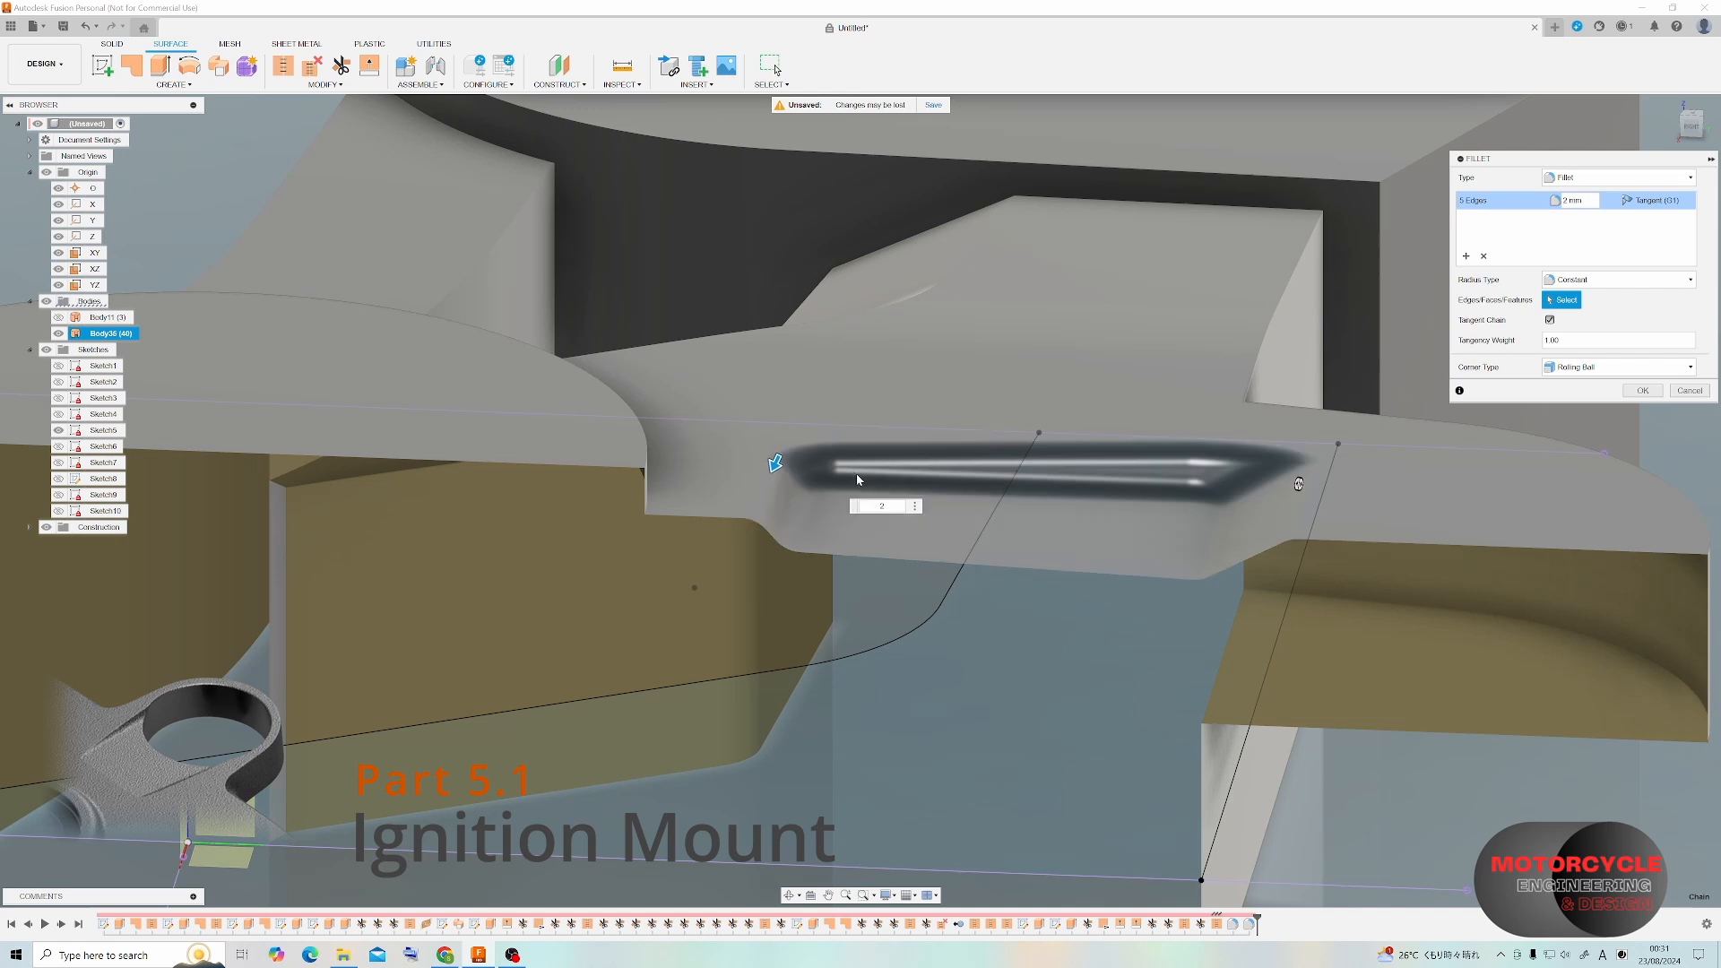
click(1641, 391)
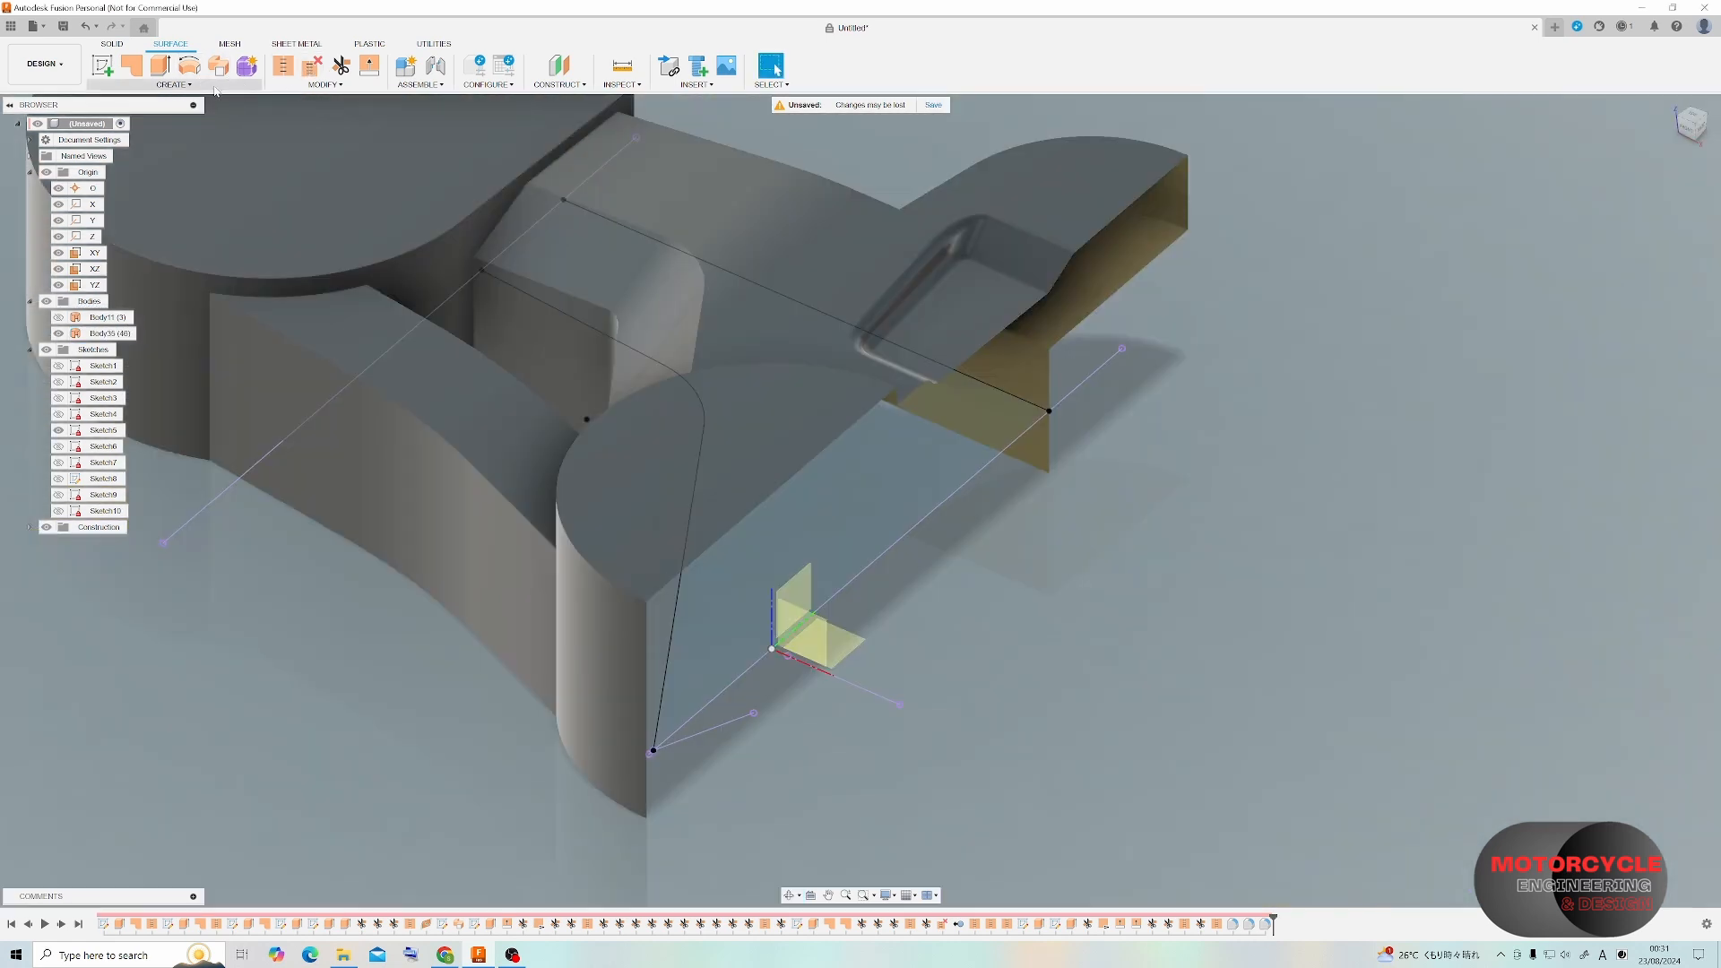
Mirror the main surface body across the YZ plane with the Join operation.
click(215, 87)
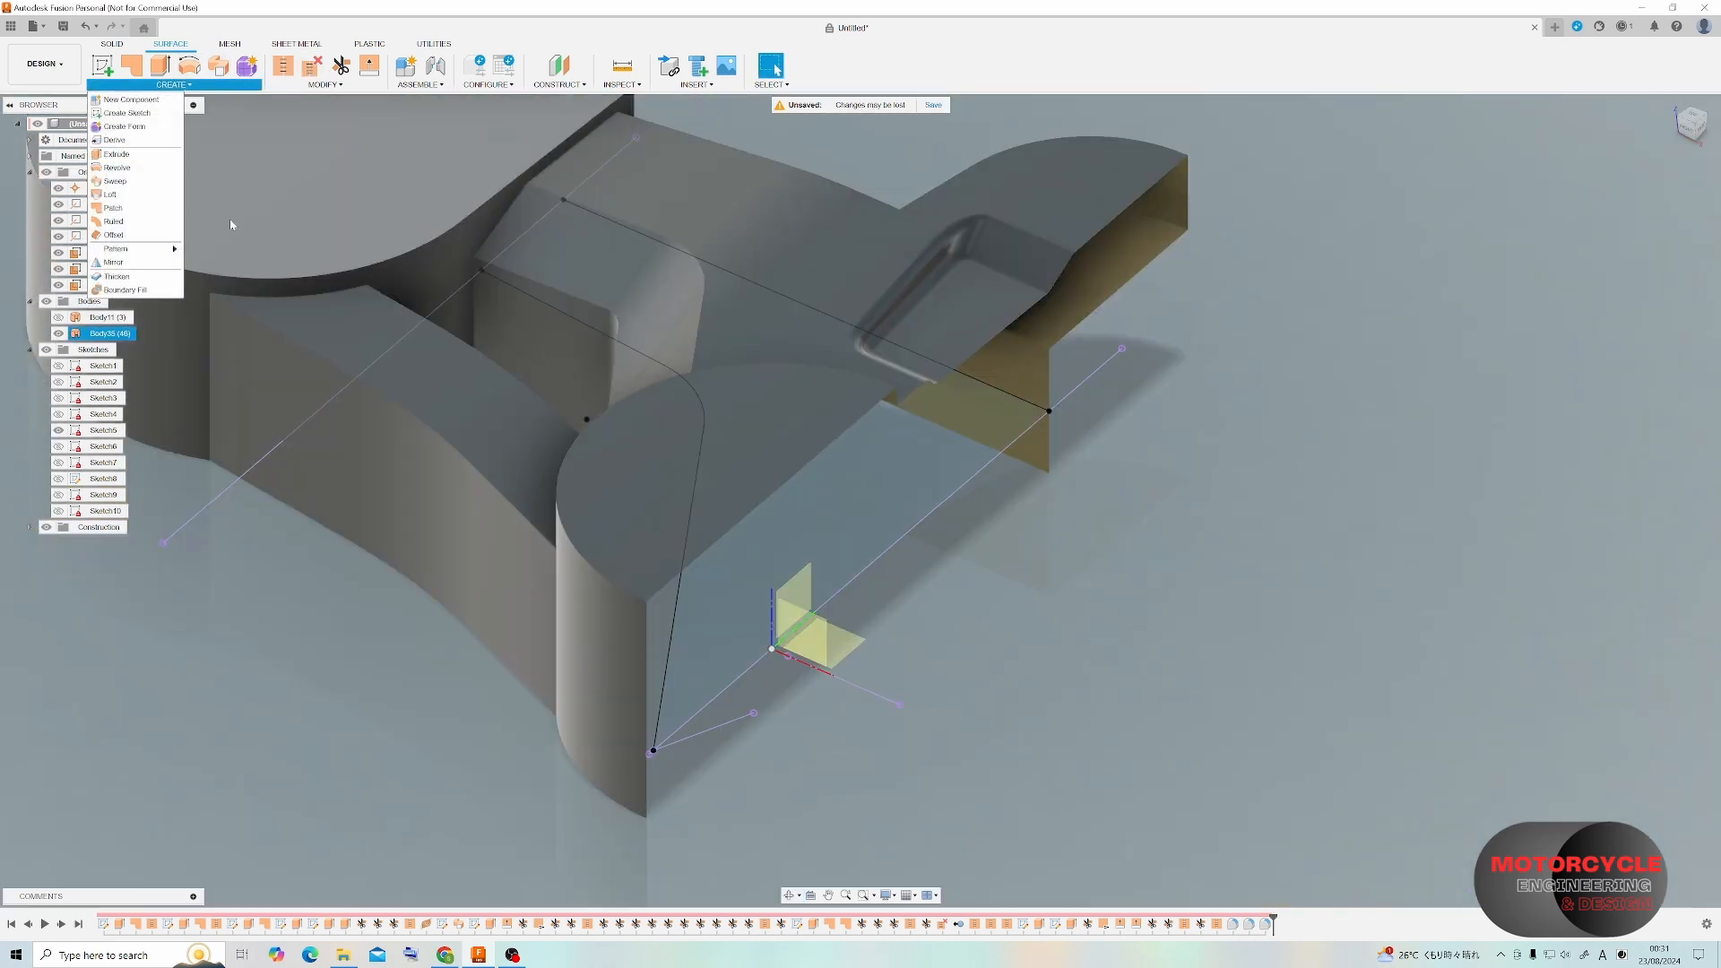
click(134, 262)
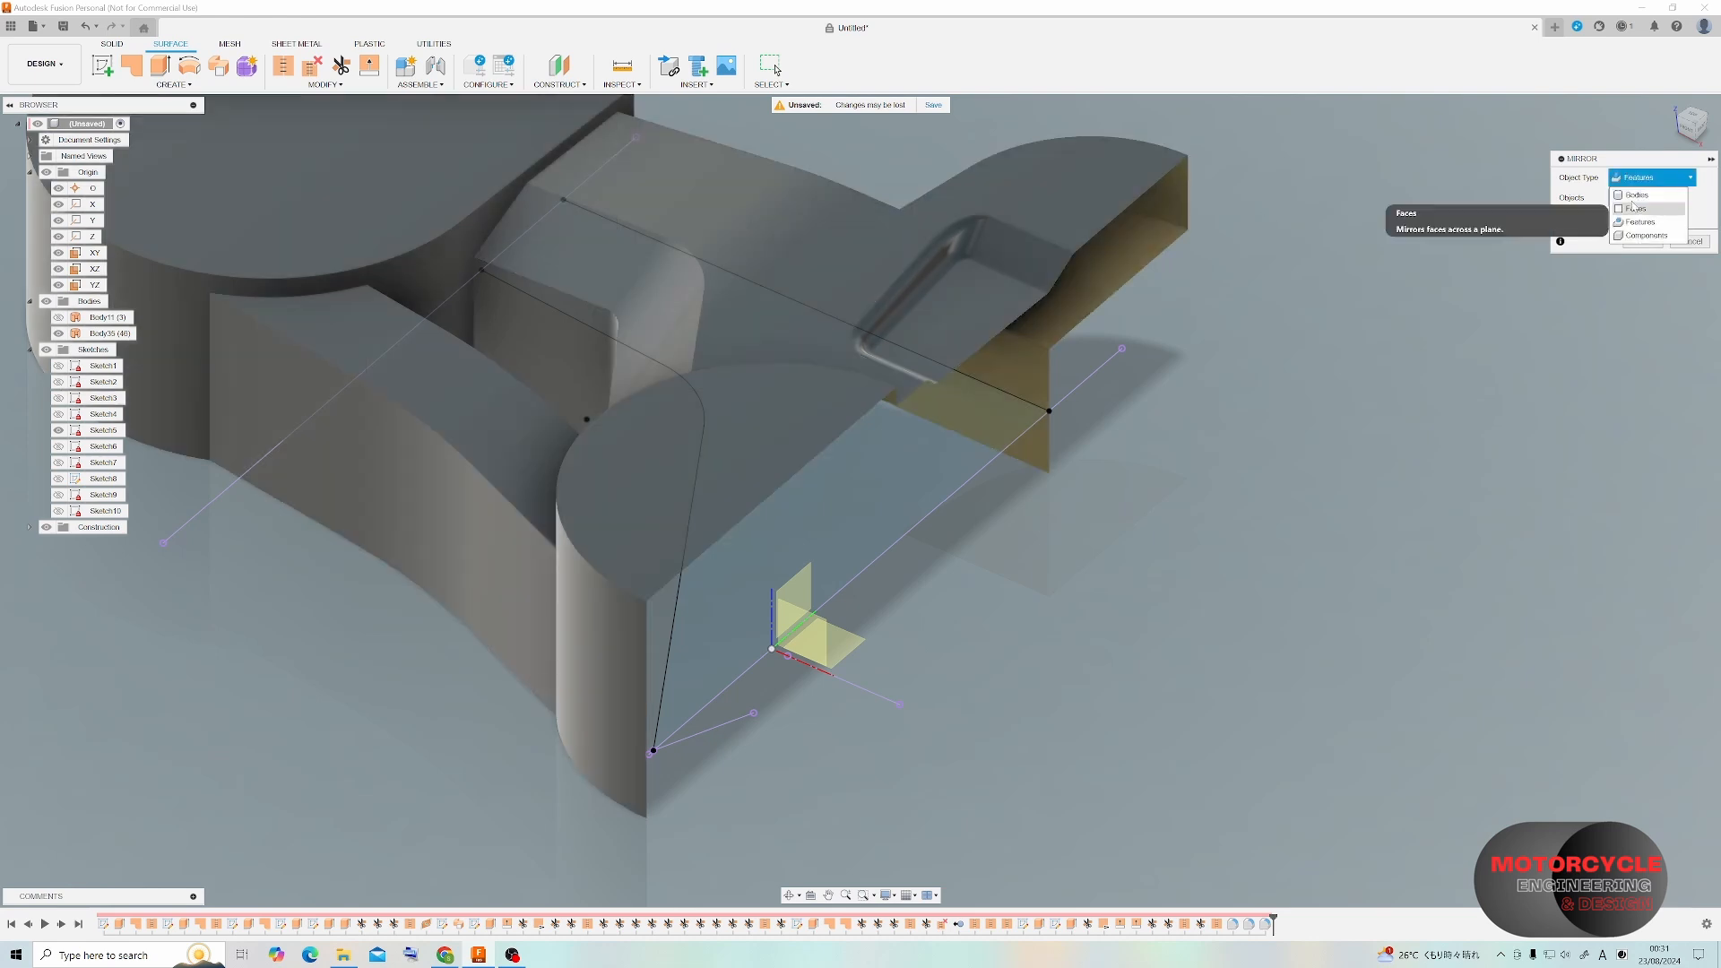
click(1632, 195)
click(1144, 228)
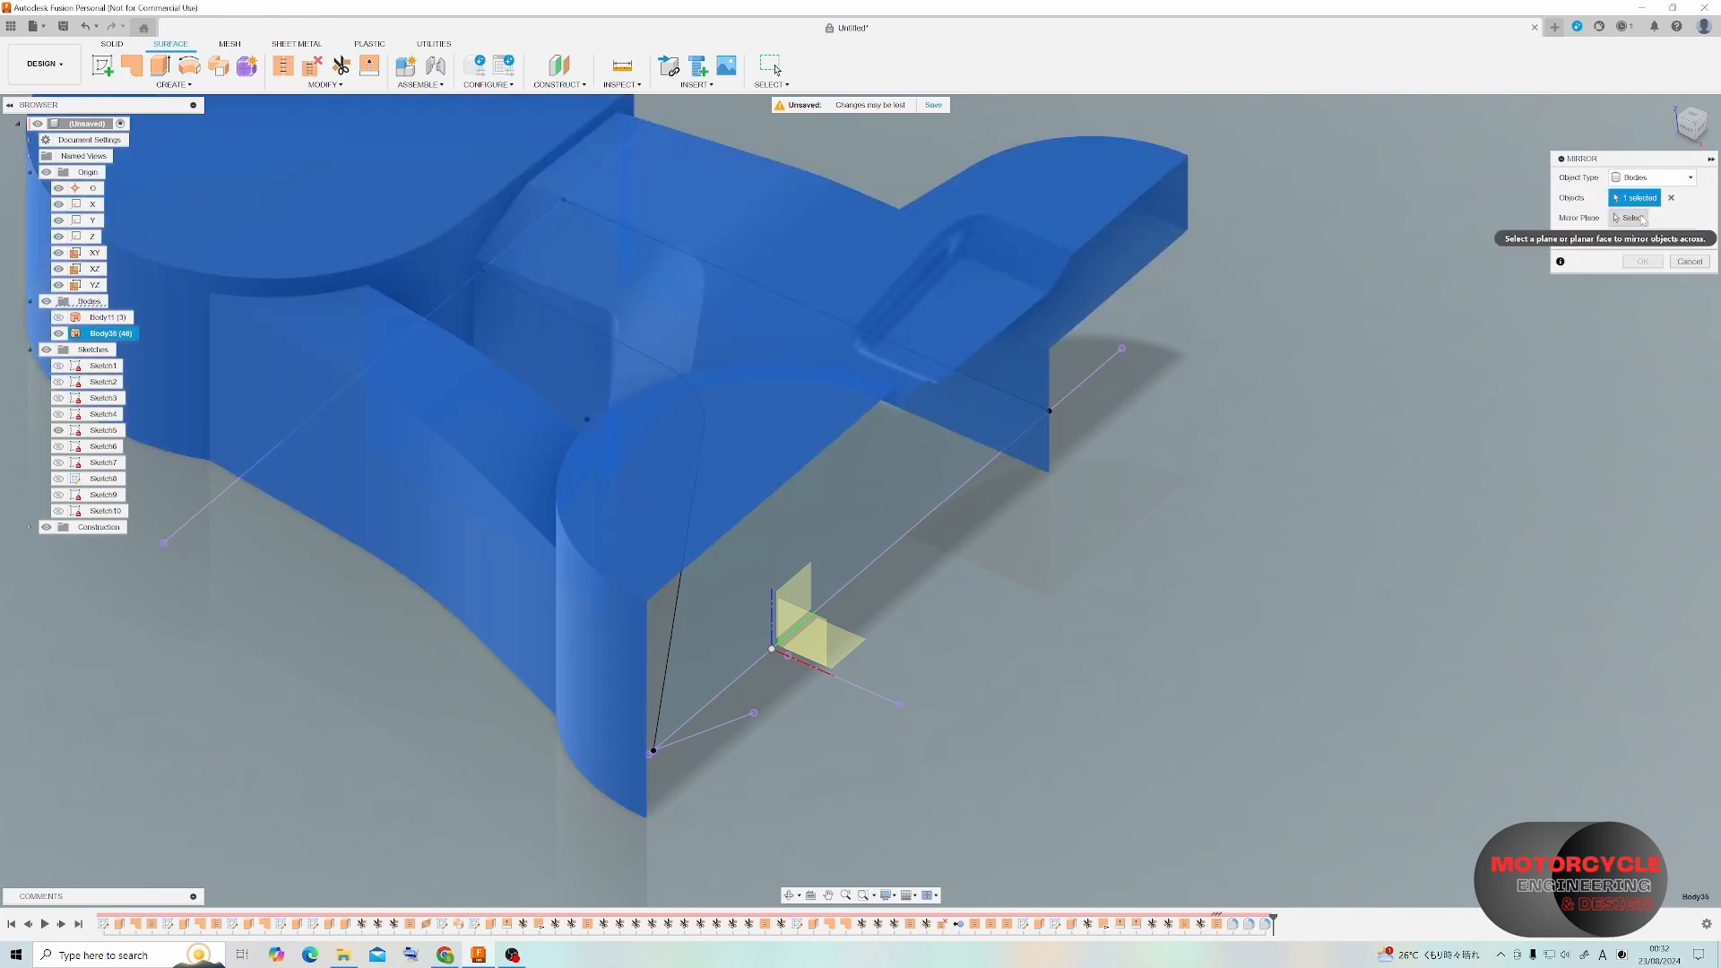
click(1633, 217)
click(811, 584)
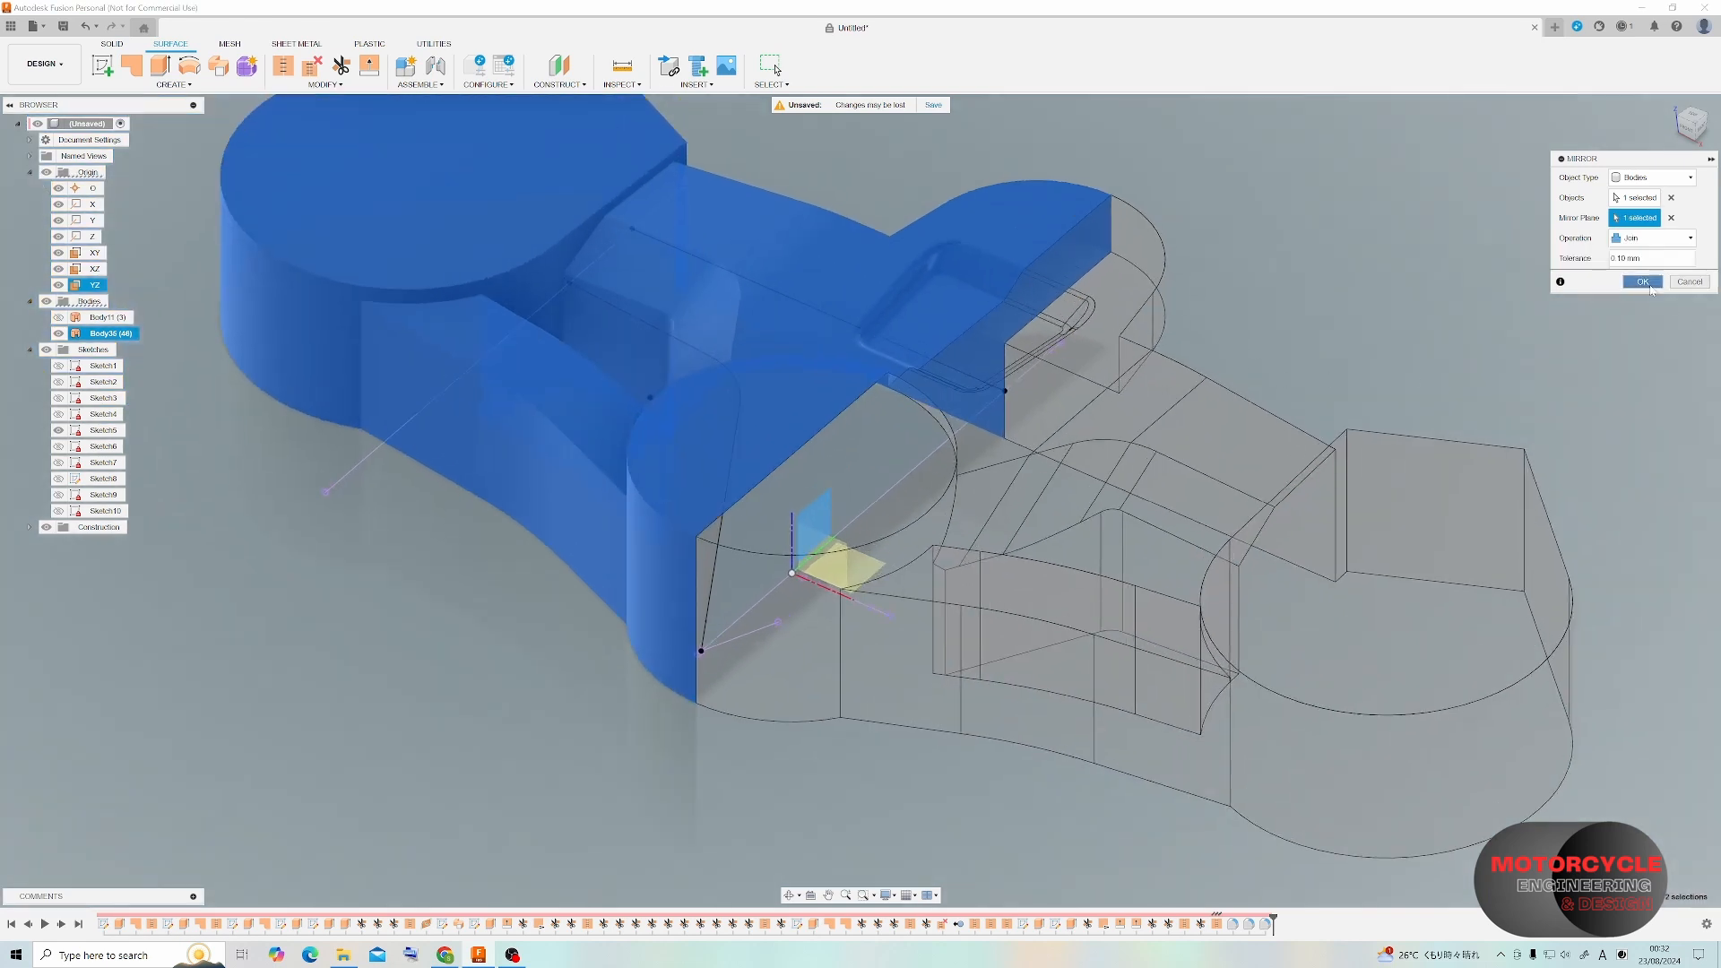
click(1643, 282)
Examine the mirrored body from the side and underneath, and roll the timeline back to just before the mirror feature.
shift+middle_drag(1652, 289, 932, 305)
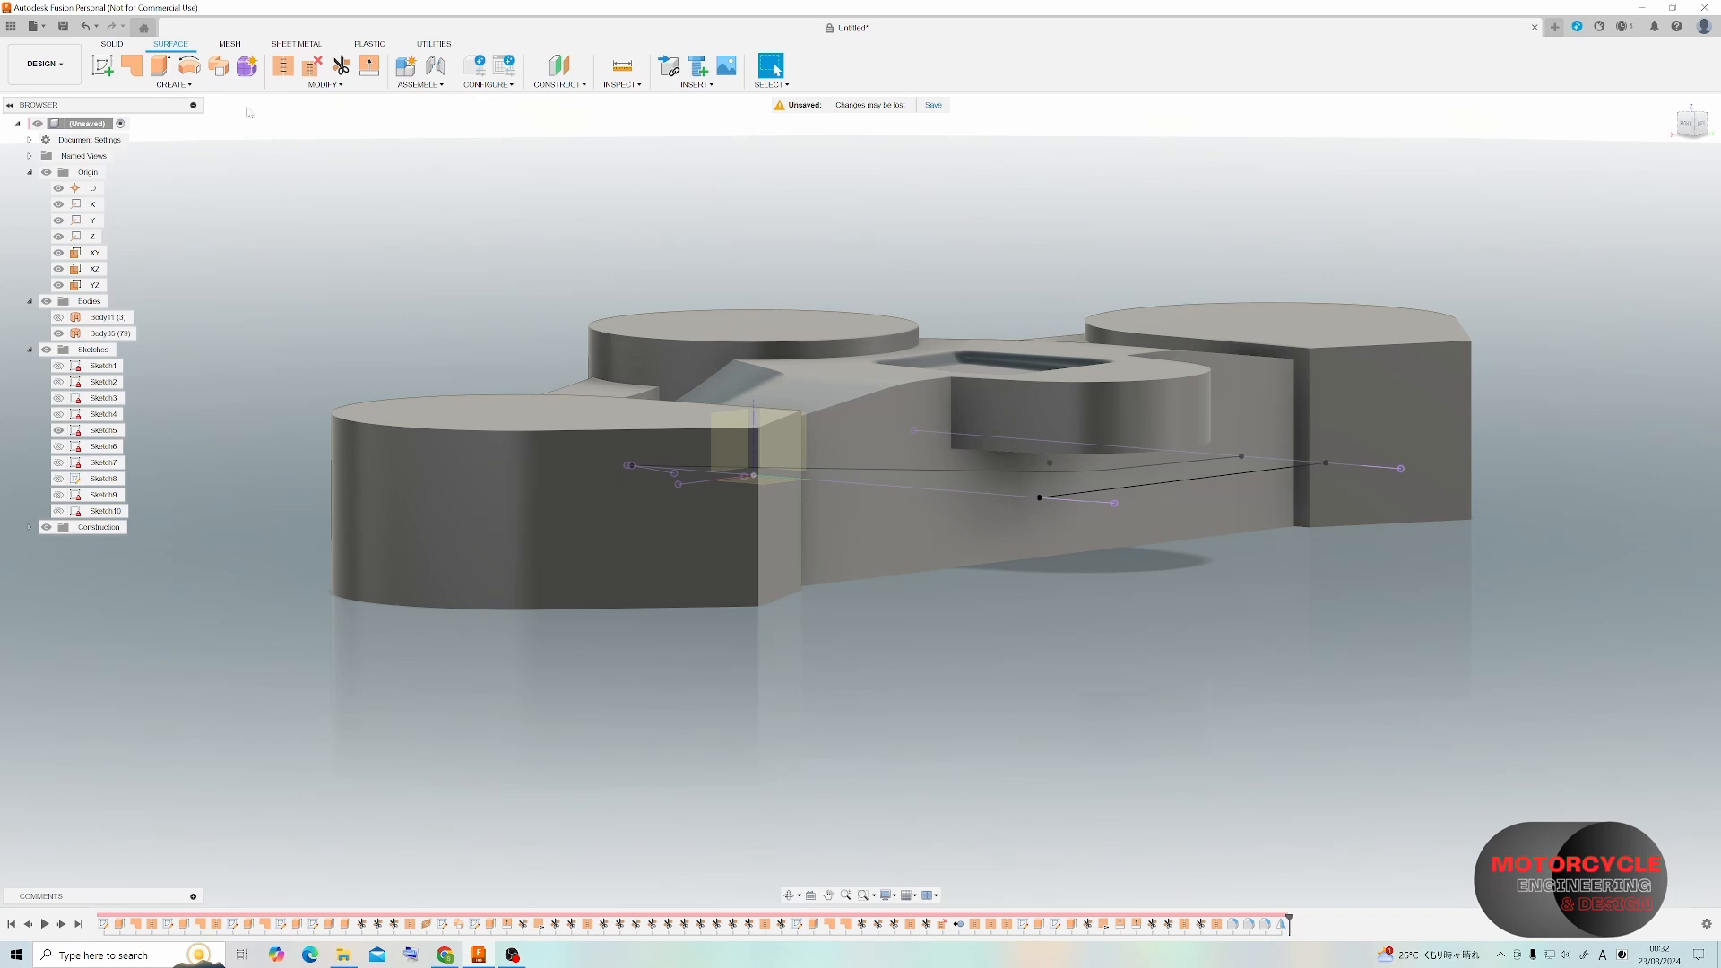
mouse_move(249, 113)
shift+middle_down()
mouse_move(1128, 397)
mouse_move(692, 222)
mouse_move(691, 276)
mouse_move(532, 235)
mouse_move(439, 170)
shift+middle_up()
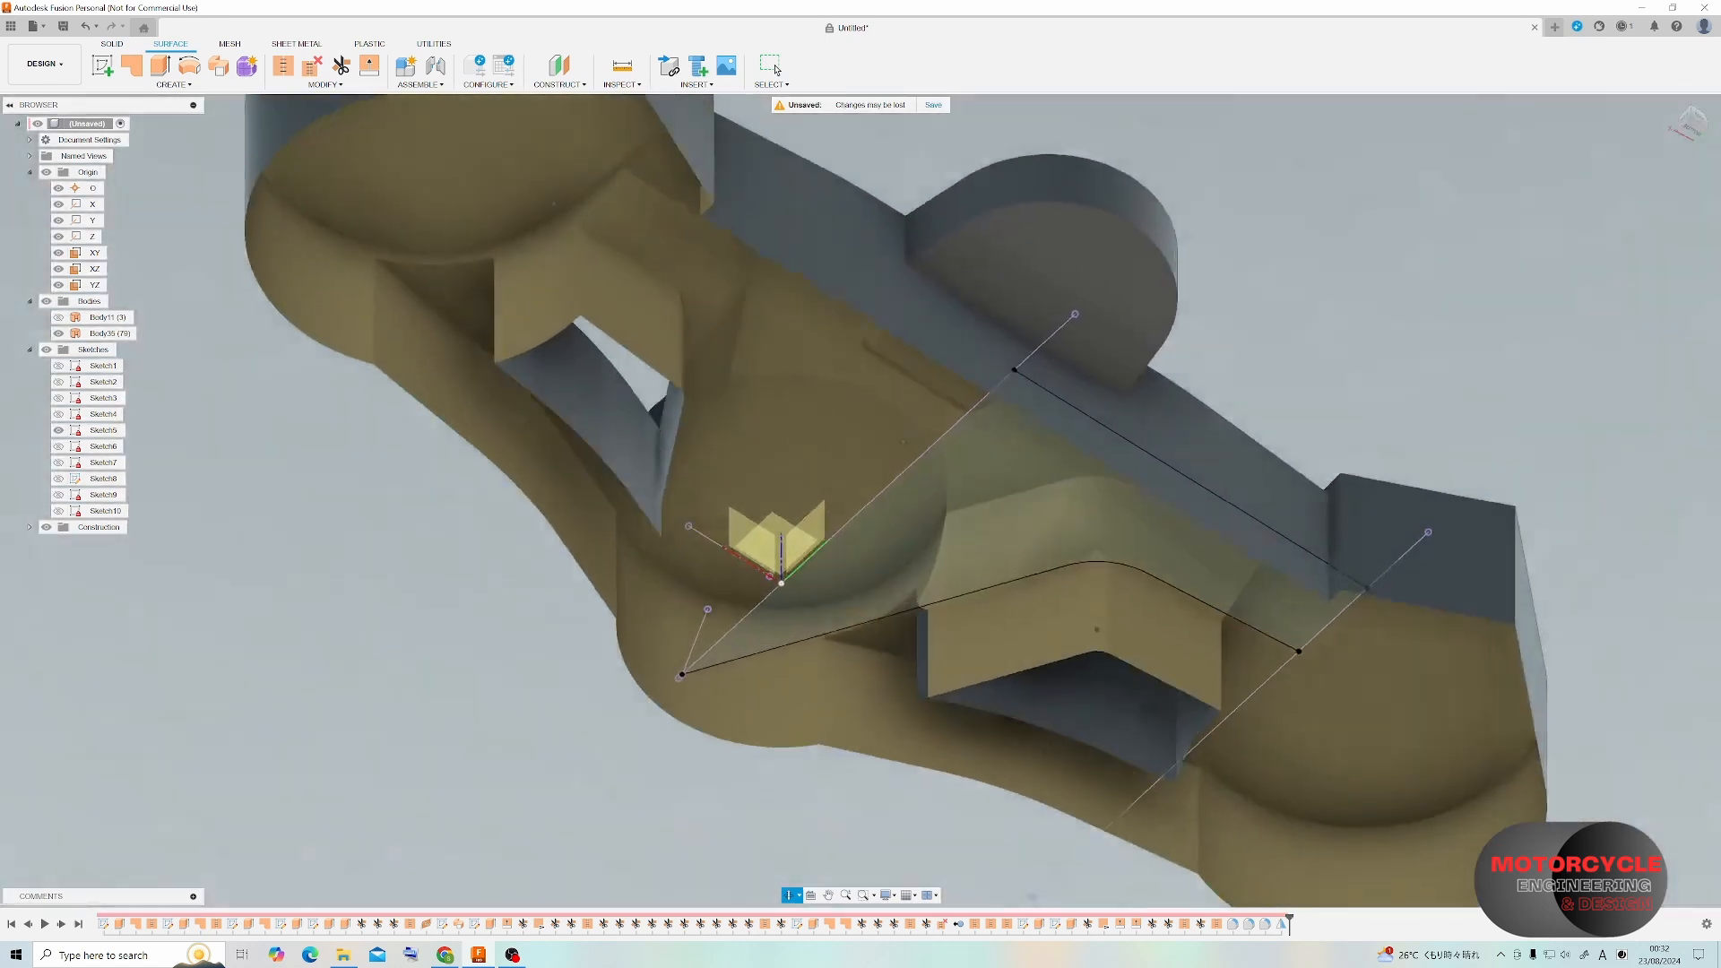
shift+middle_drag(554, 204, 673, 275)
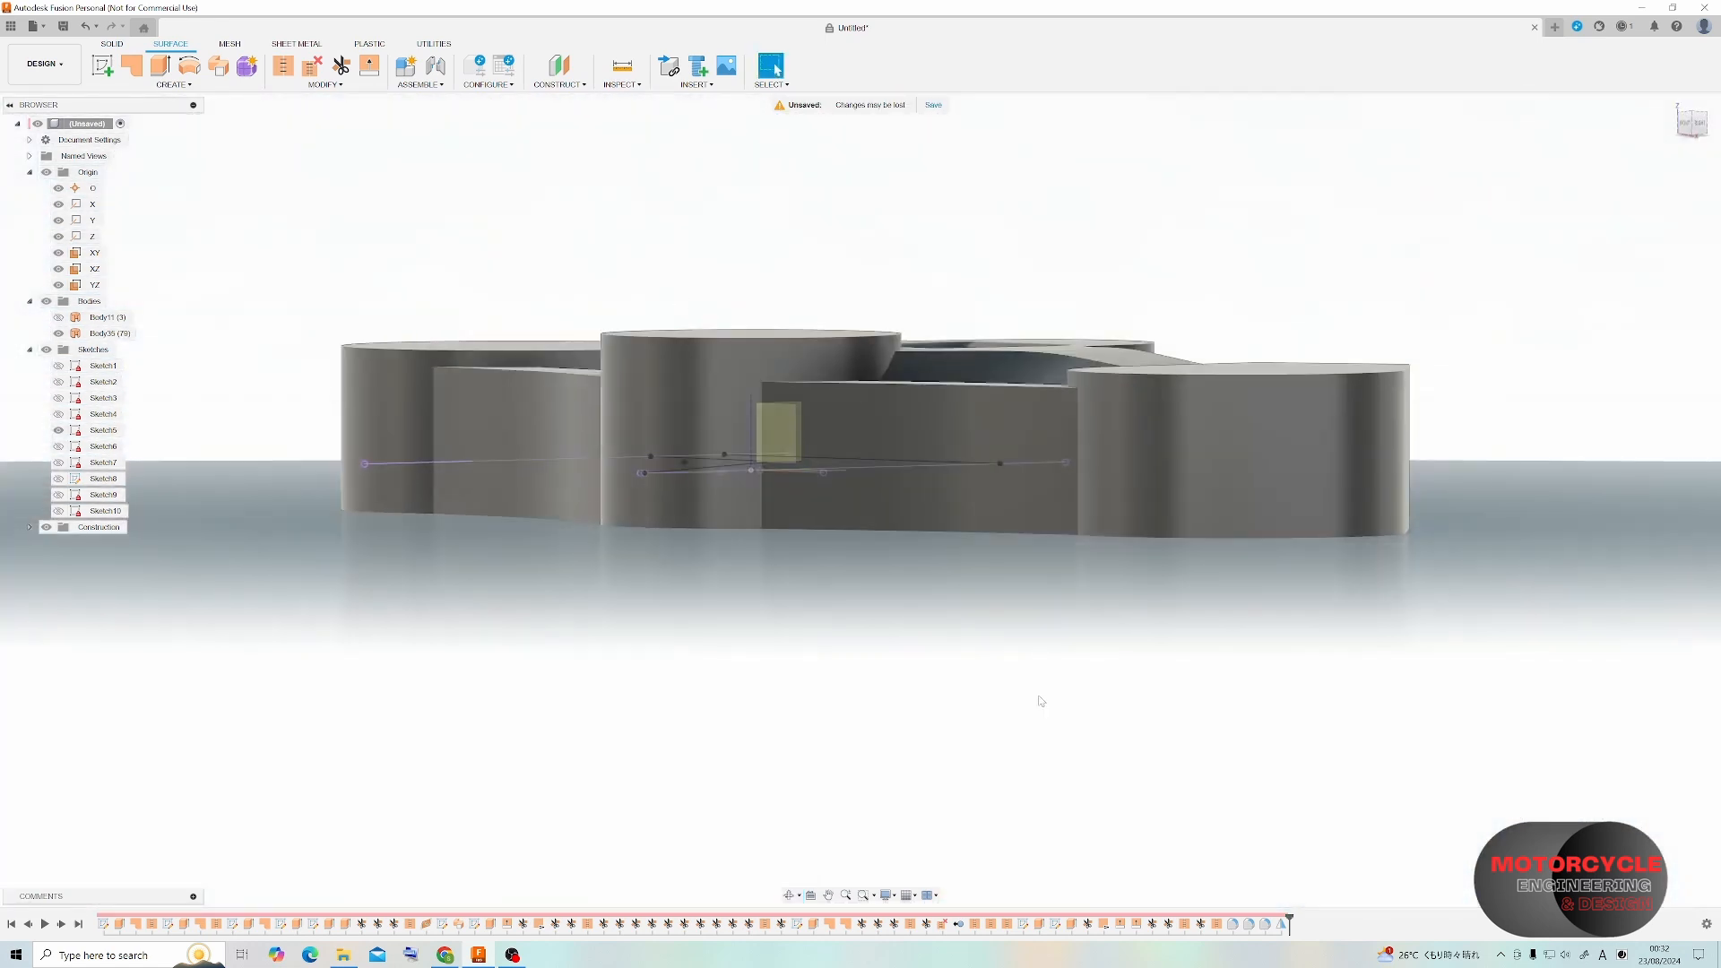
drag(1268, 914, 1274, 916)
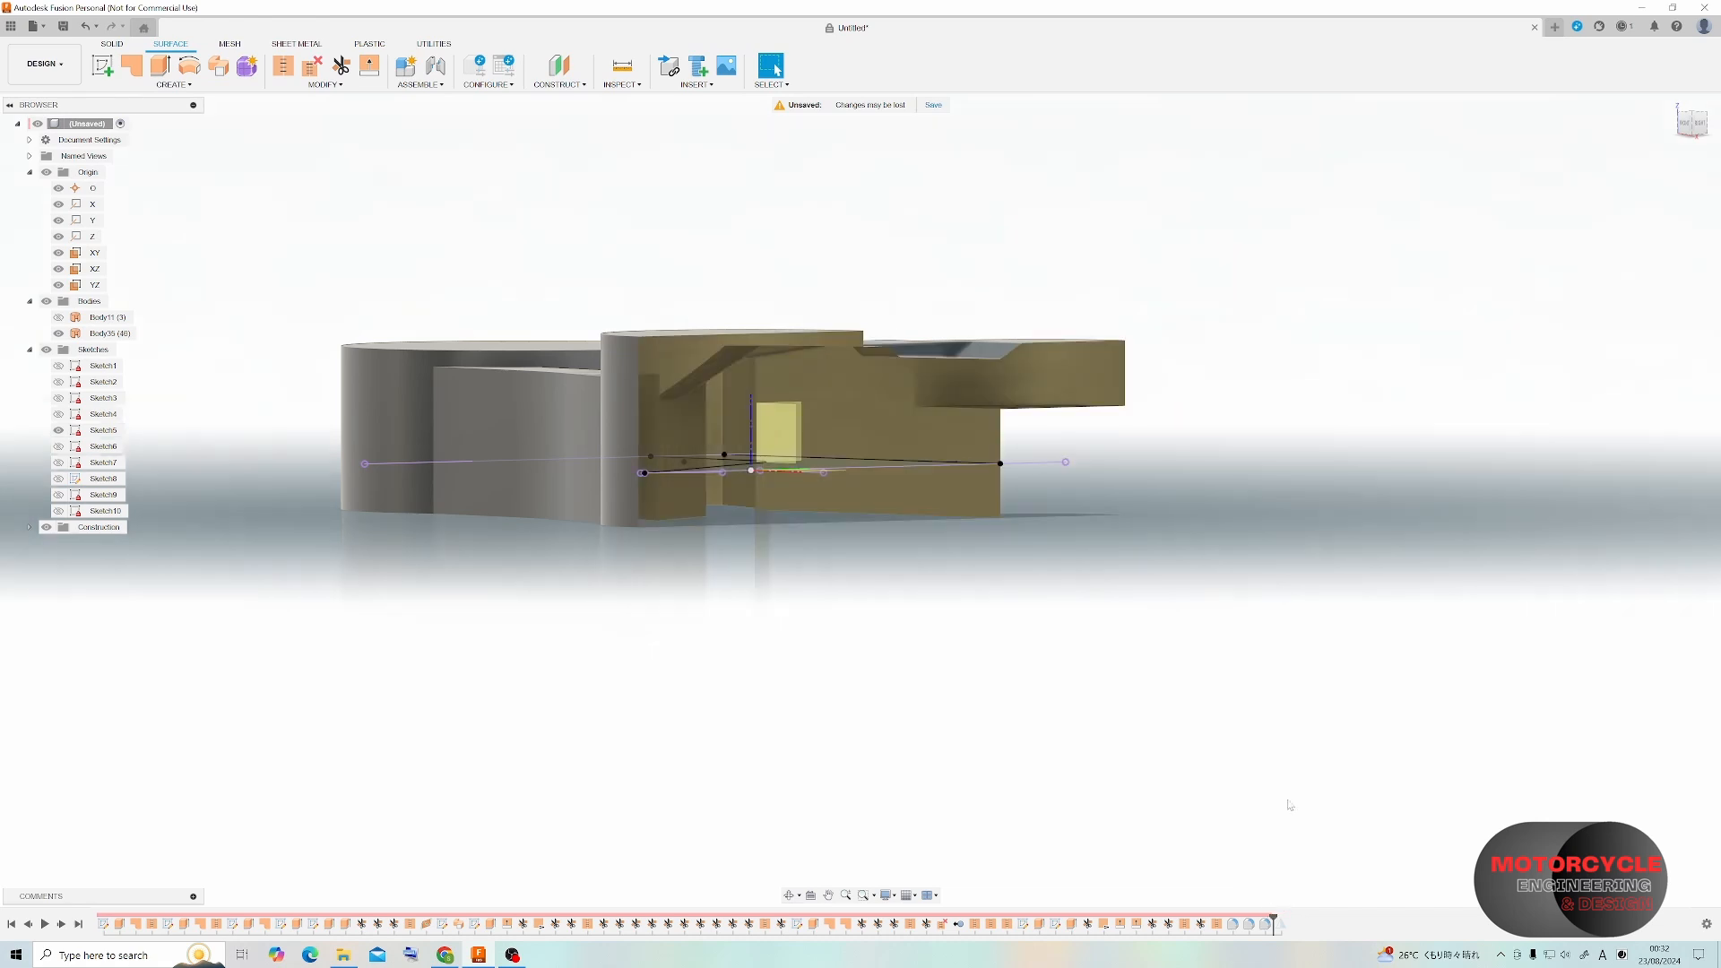
Sketch a horizontal line on the XZ plane from the origin to past the body's outer end, dimension its length and finish the sketch.
shift+middle_drag(969, 410, 935, 391)
click(1060, 293)
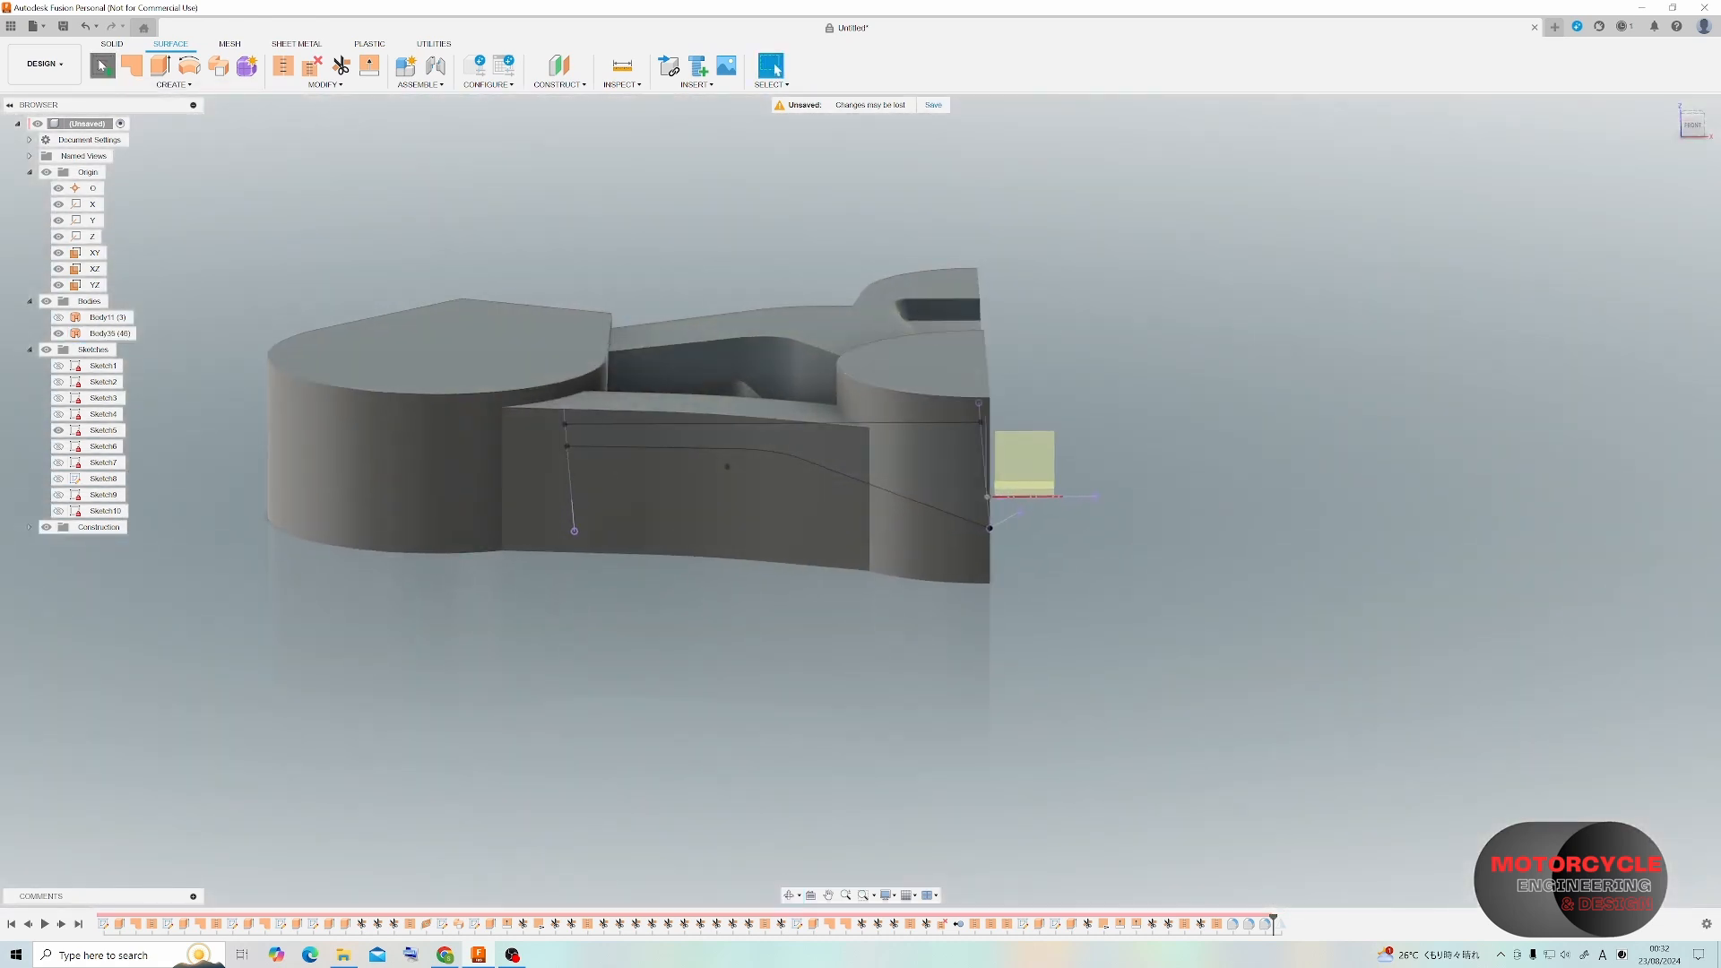
click(1030, 477)
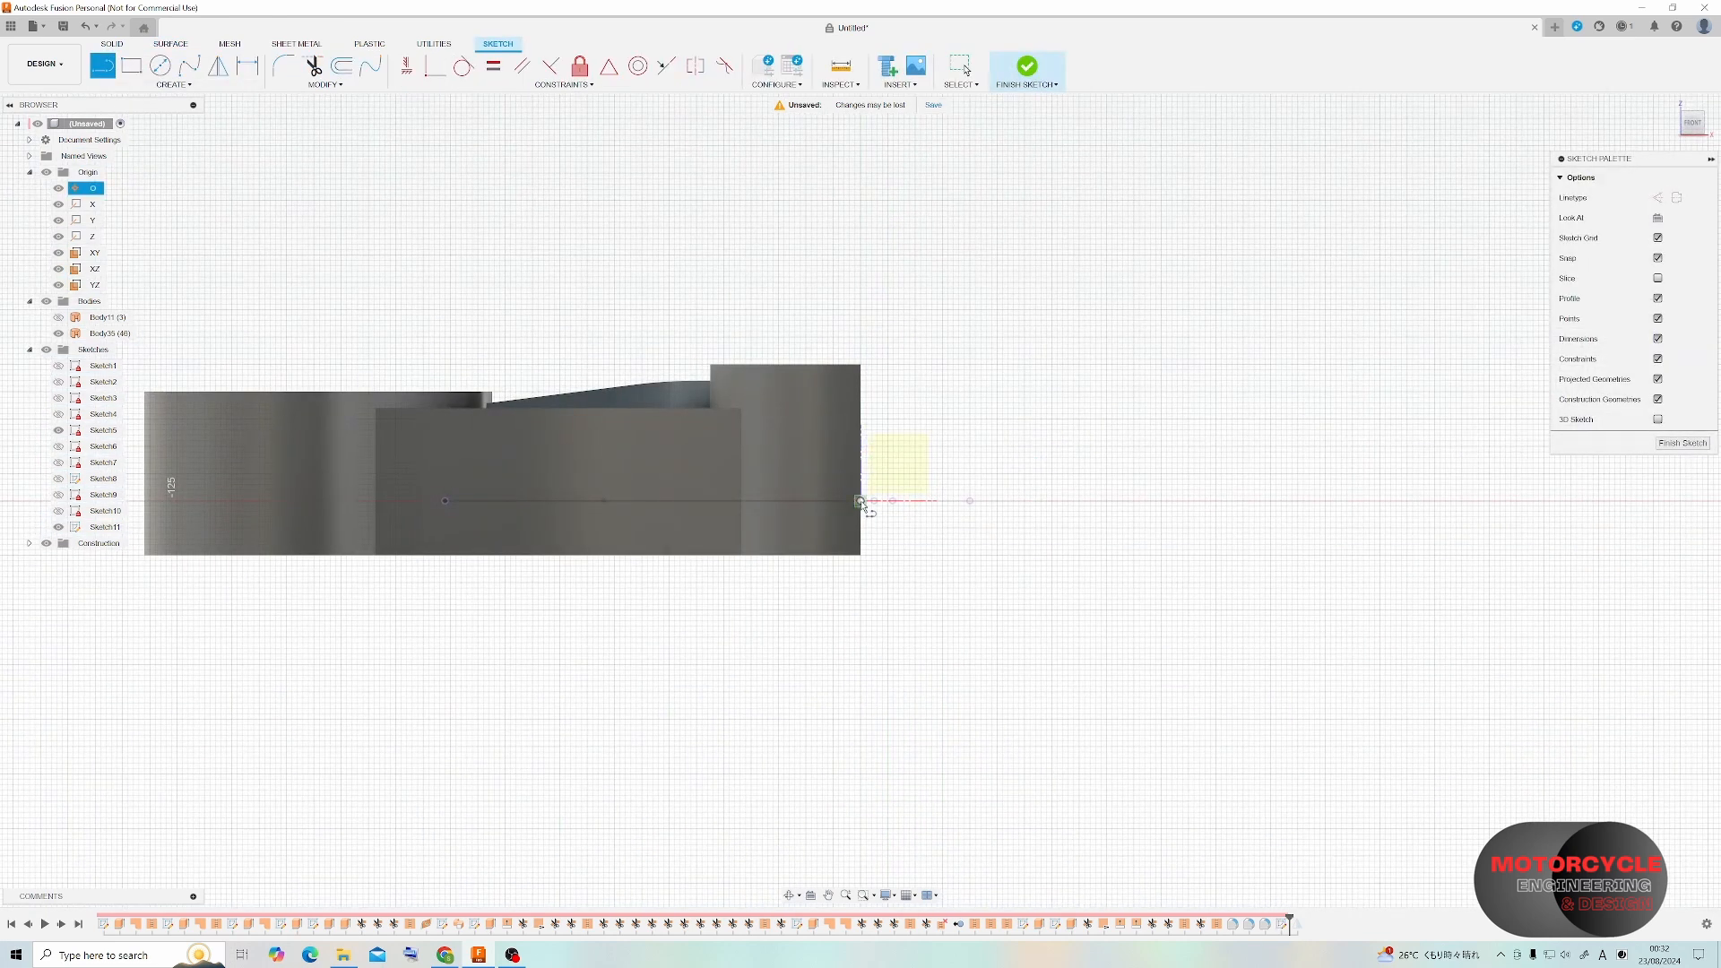
click(131, 500)
key(Escape)
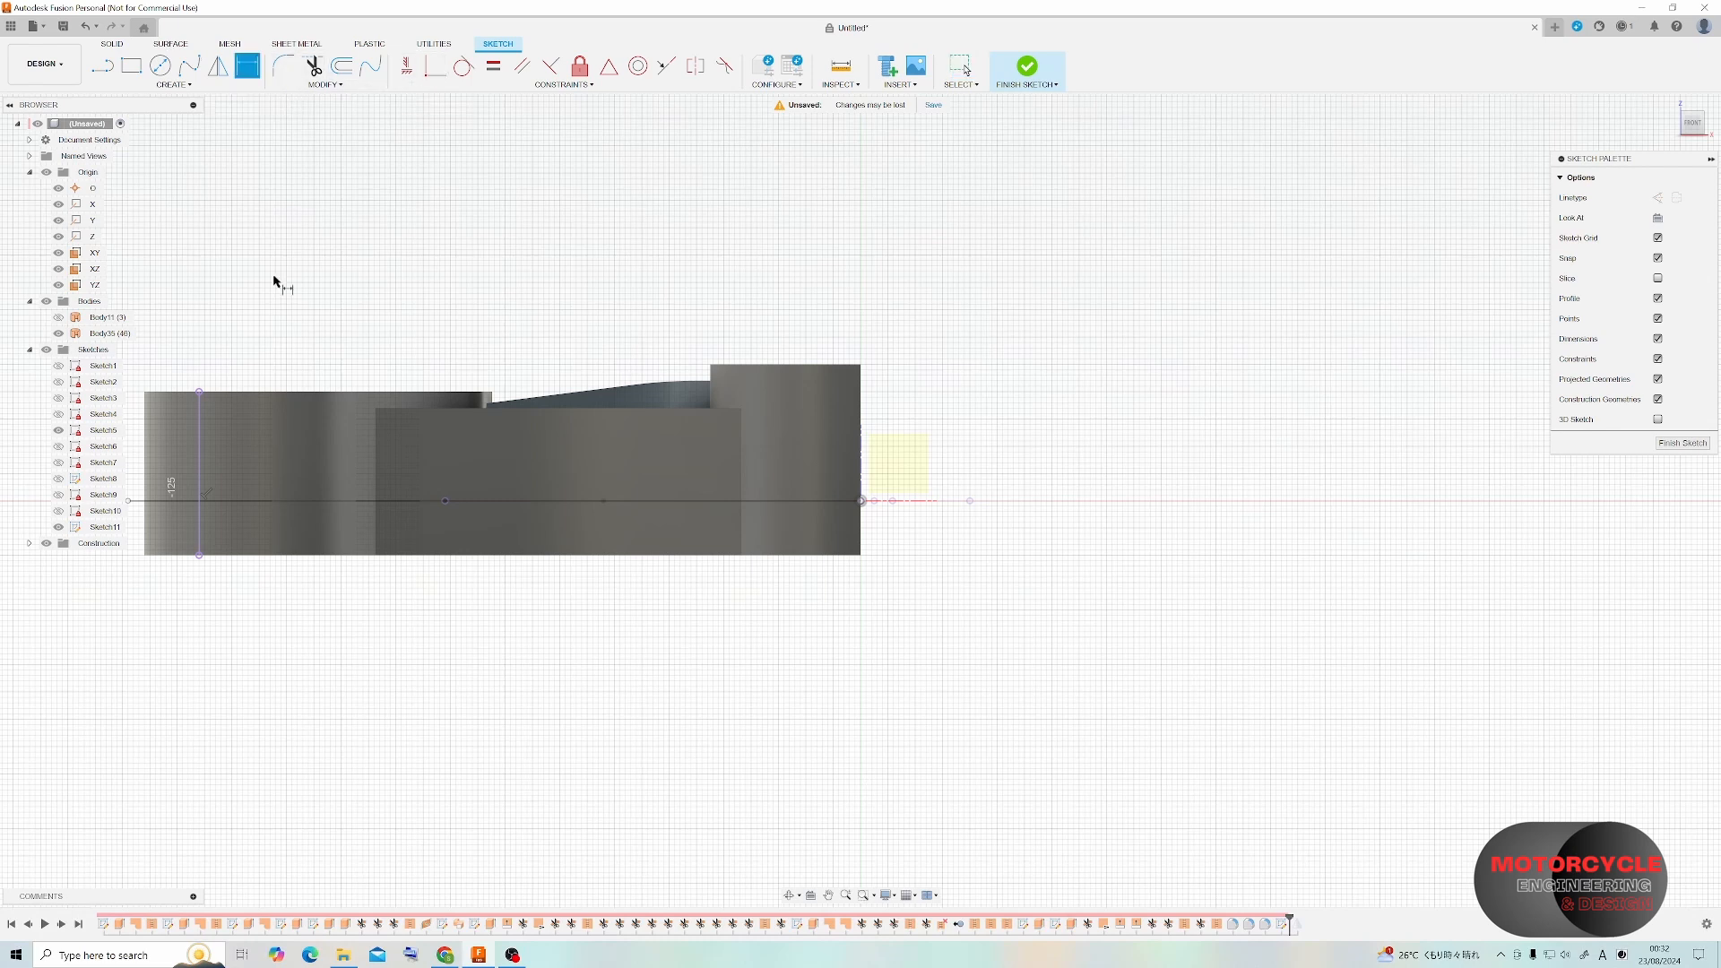
click(167, 504)
click(205, 613)
click(1663, 445)
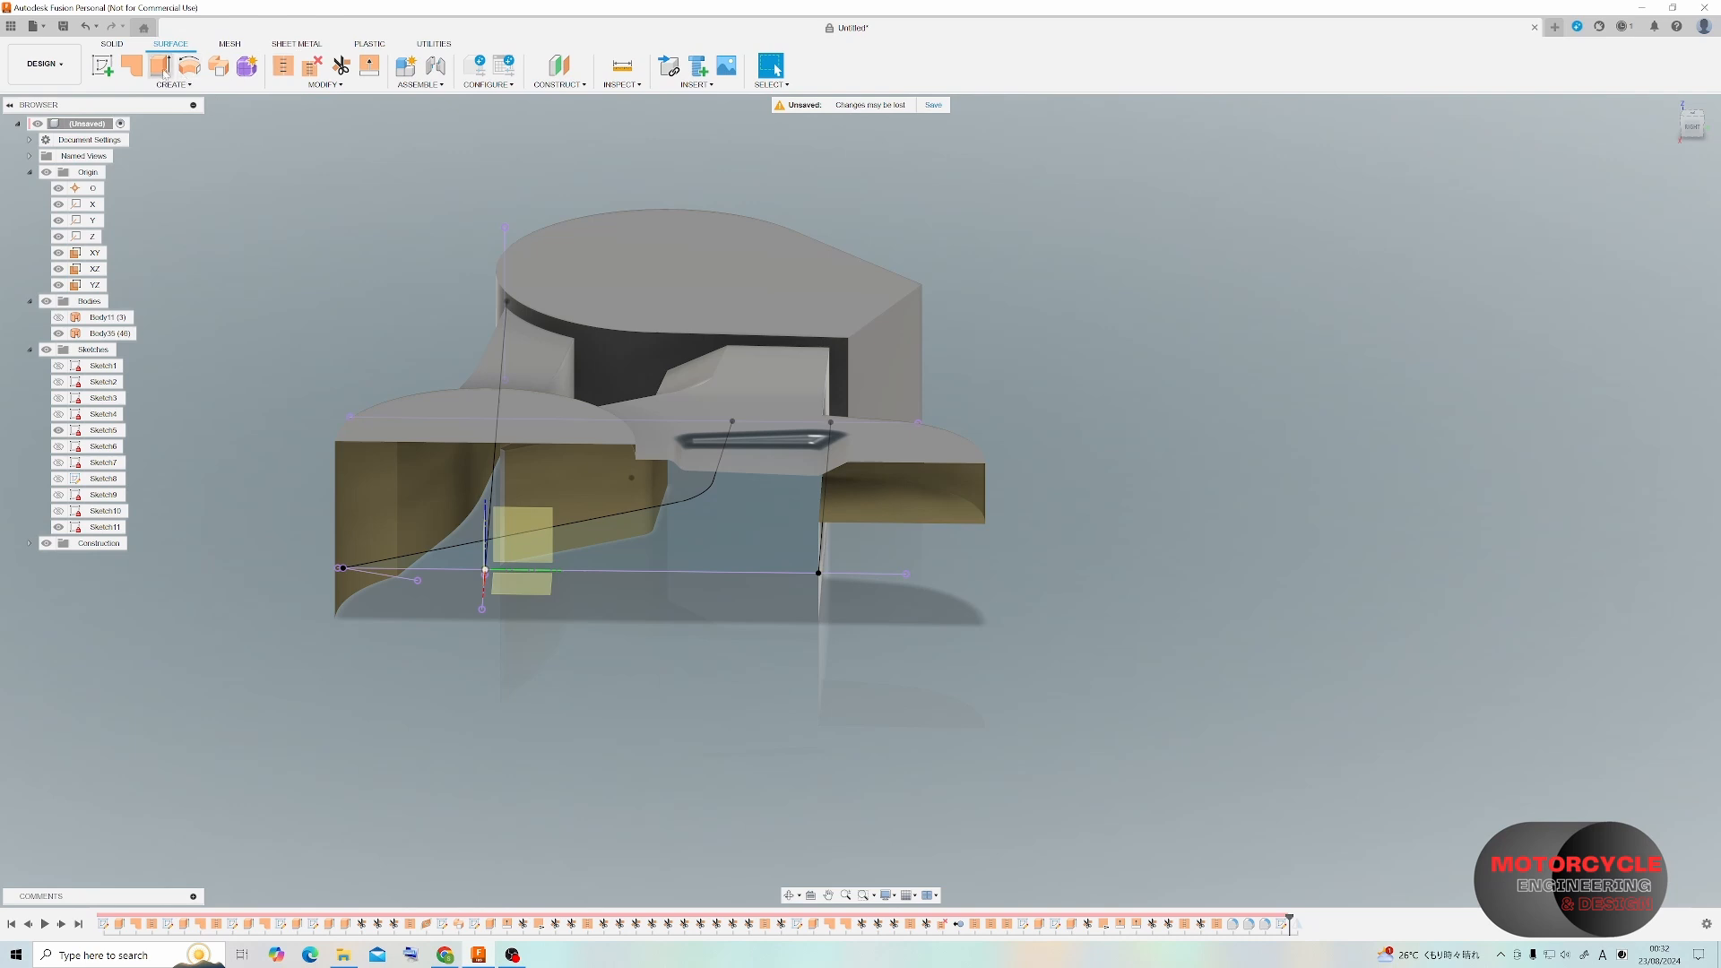
Extrude the sketched line as a new surface body in two directions, 100 mm on side 1 and 33 mm on side 2.
click(161, 68)
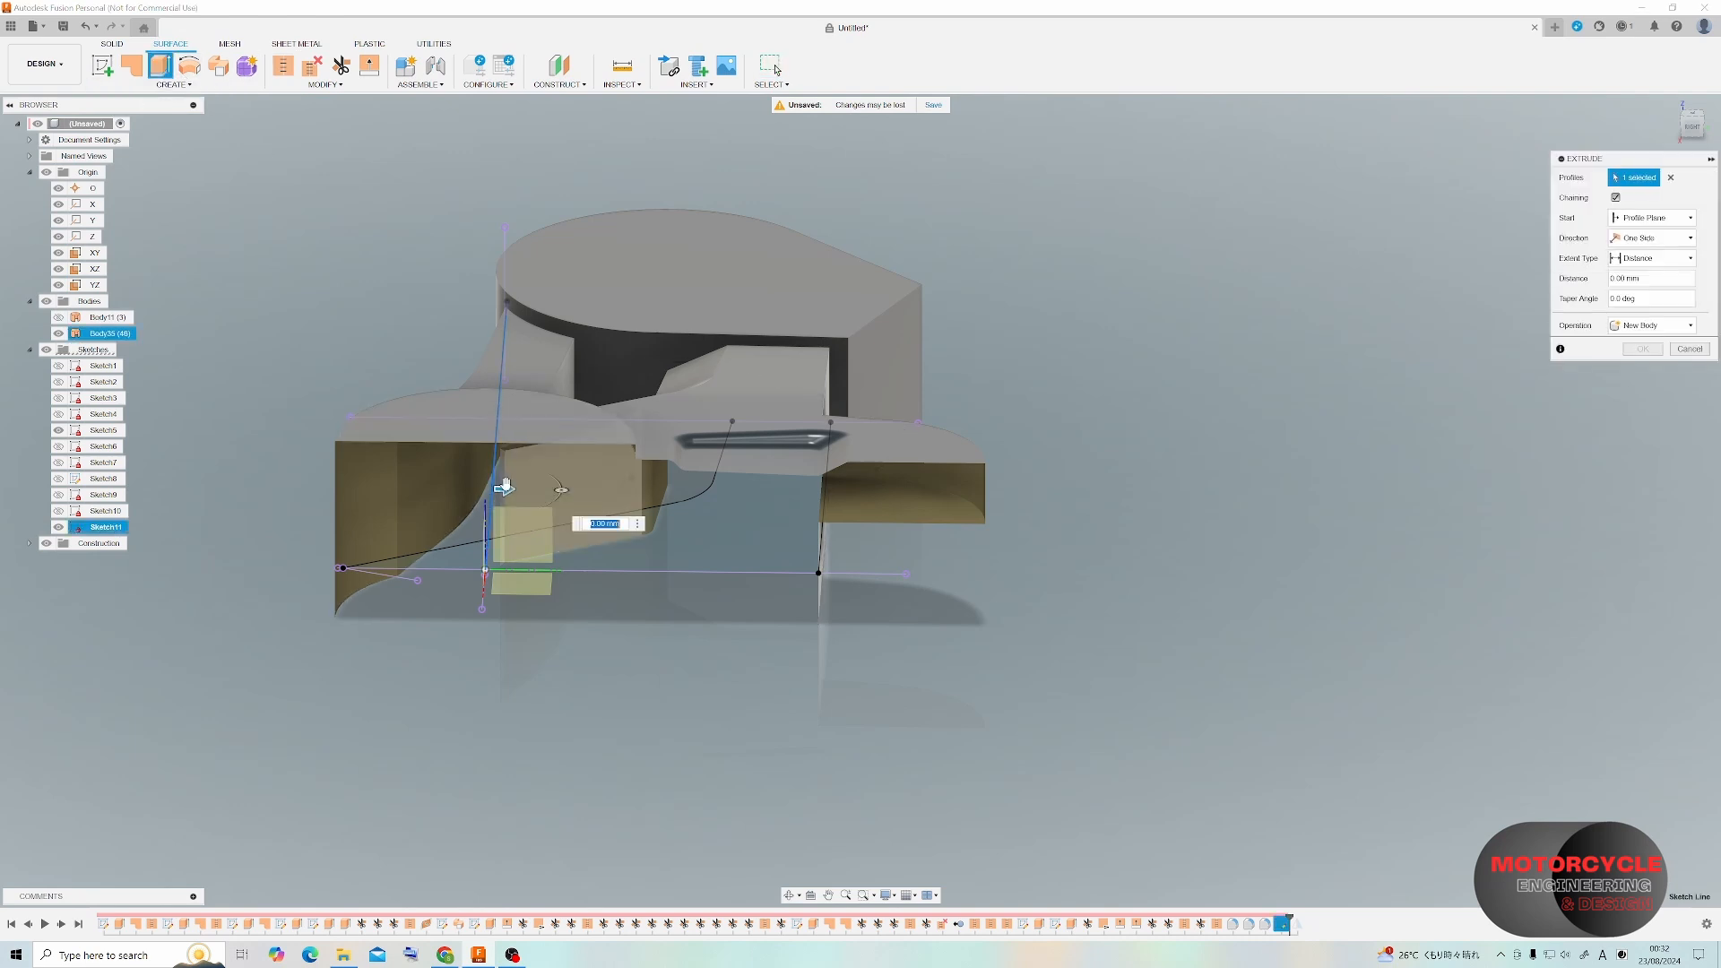
click(731, 507)
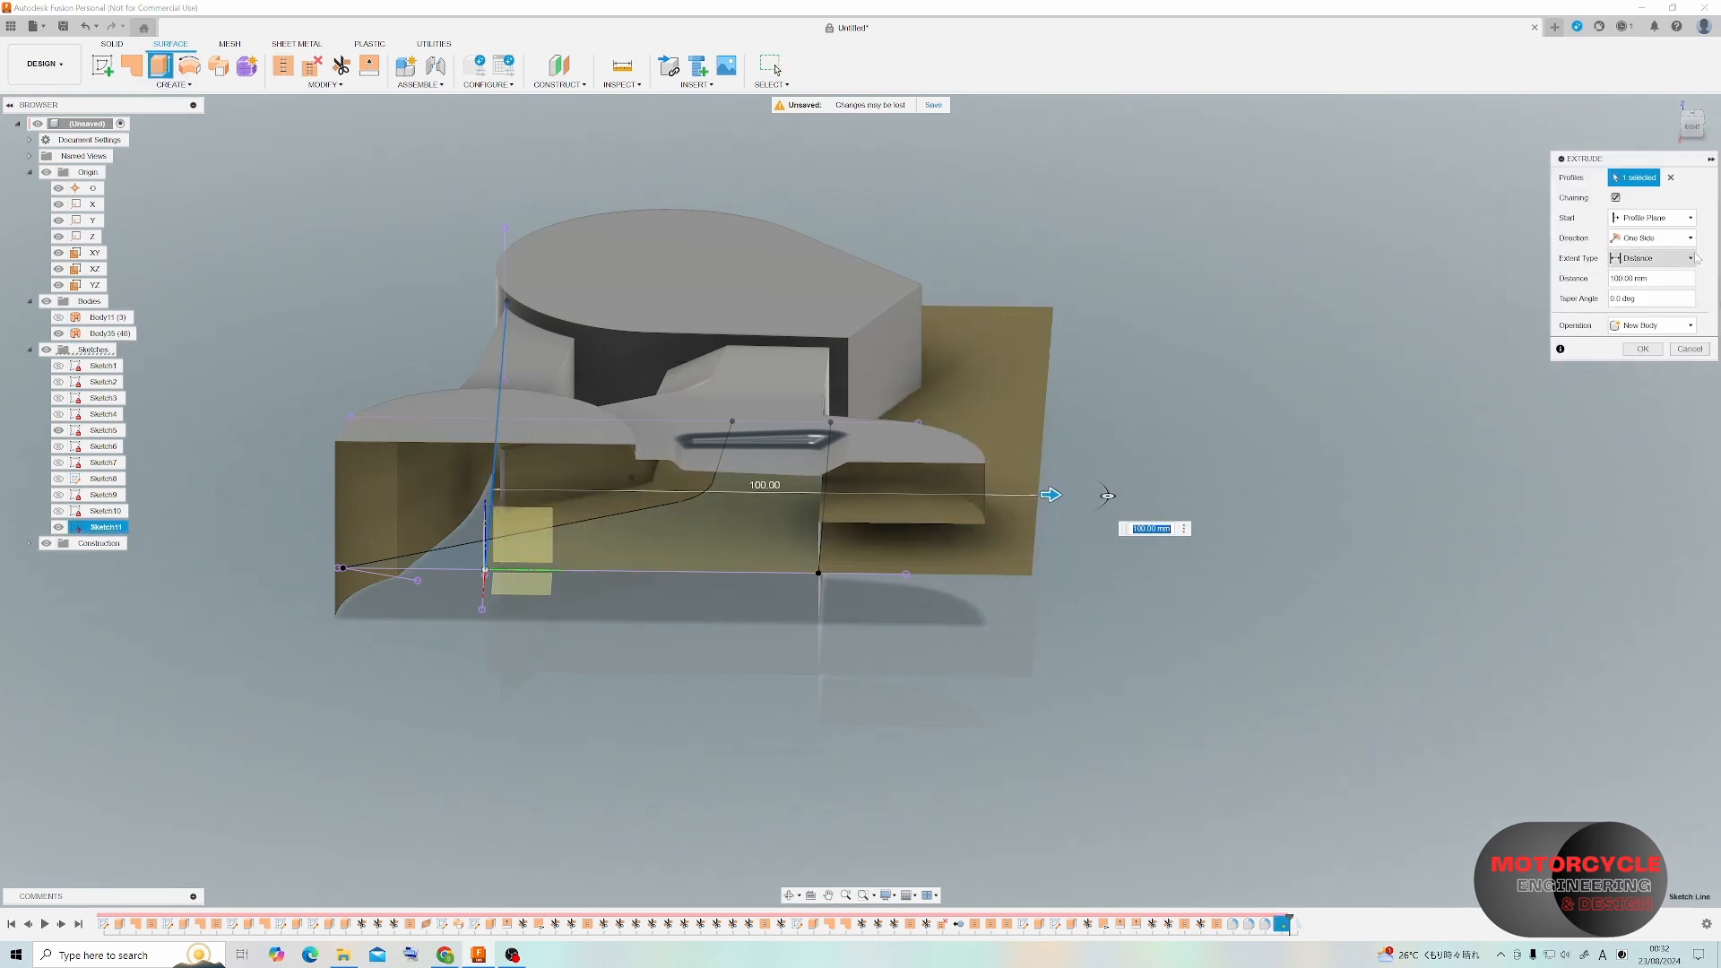
click(1665, 239)
click(1645, 260)
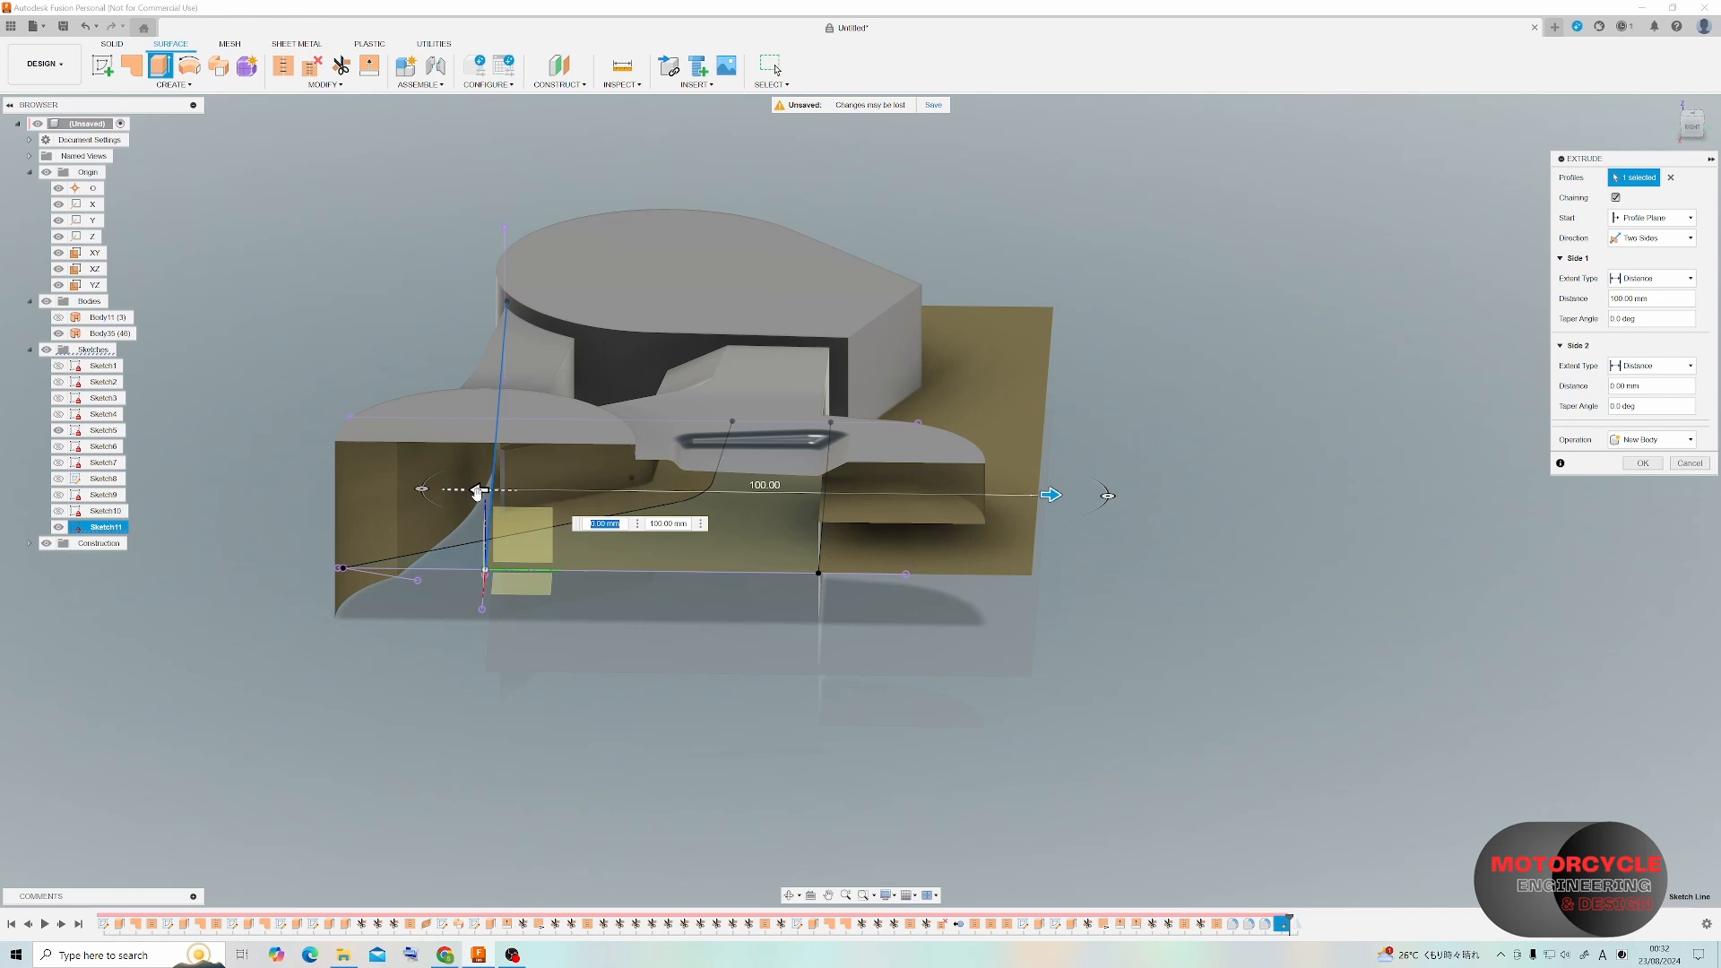
drag(477, 490, 297, 487)
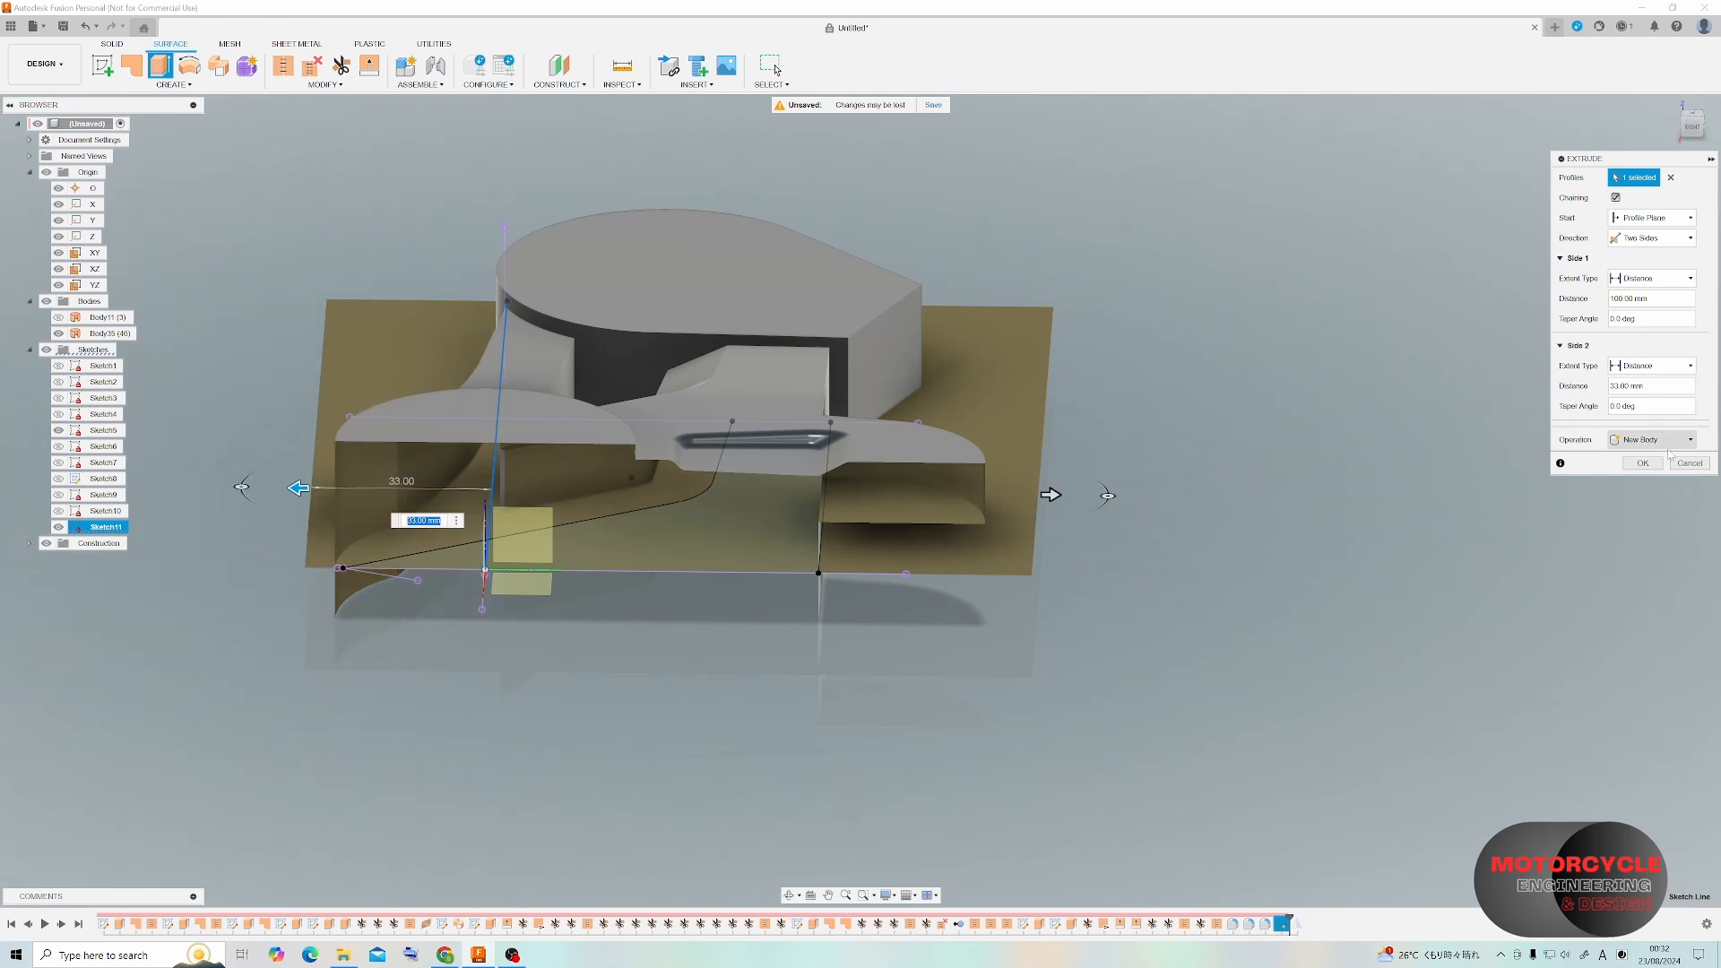
click(1643, 462)
Trim away the flat extruded surface outside the half body's outline, using the main surface body as the trim tool.
shift+middle_drag(1065, 422, 410, 208)
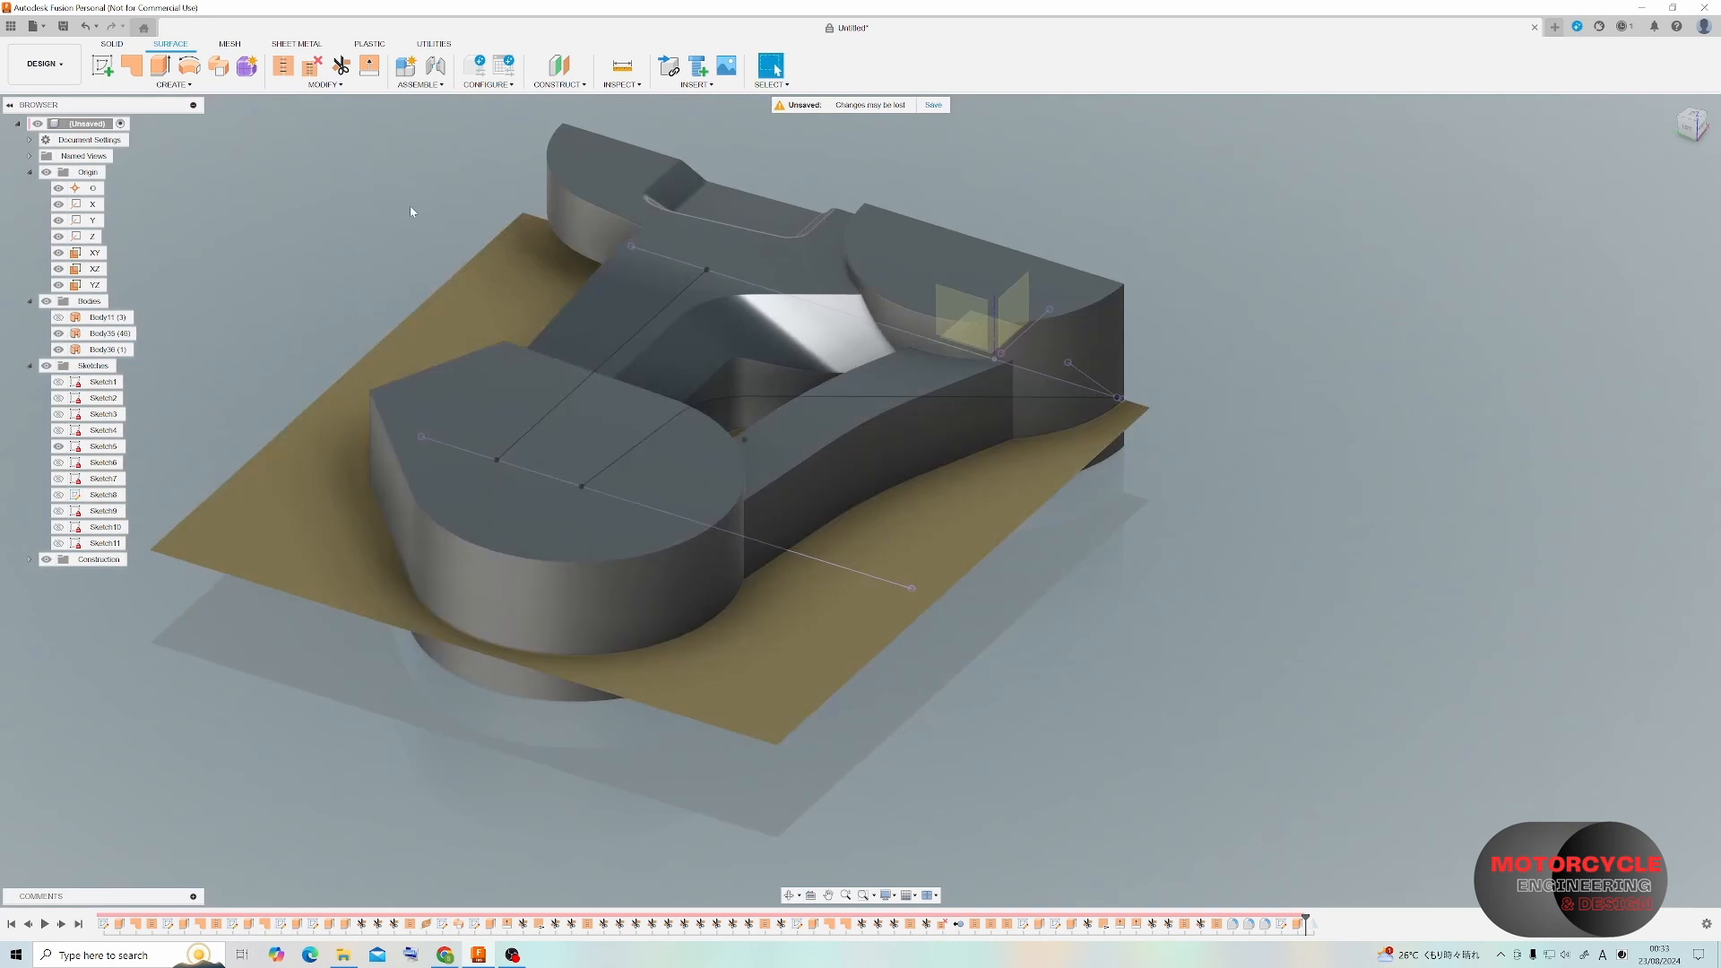
click(342, 68)
click(845, 508)
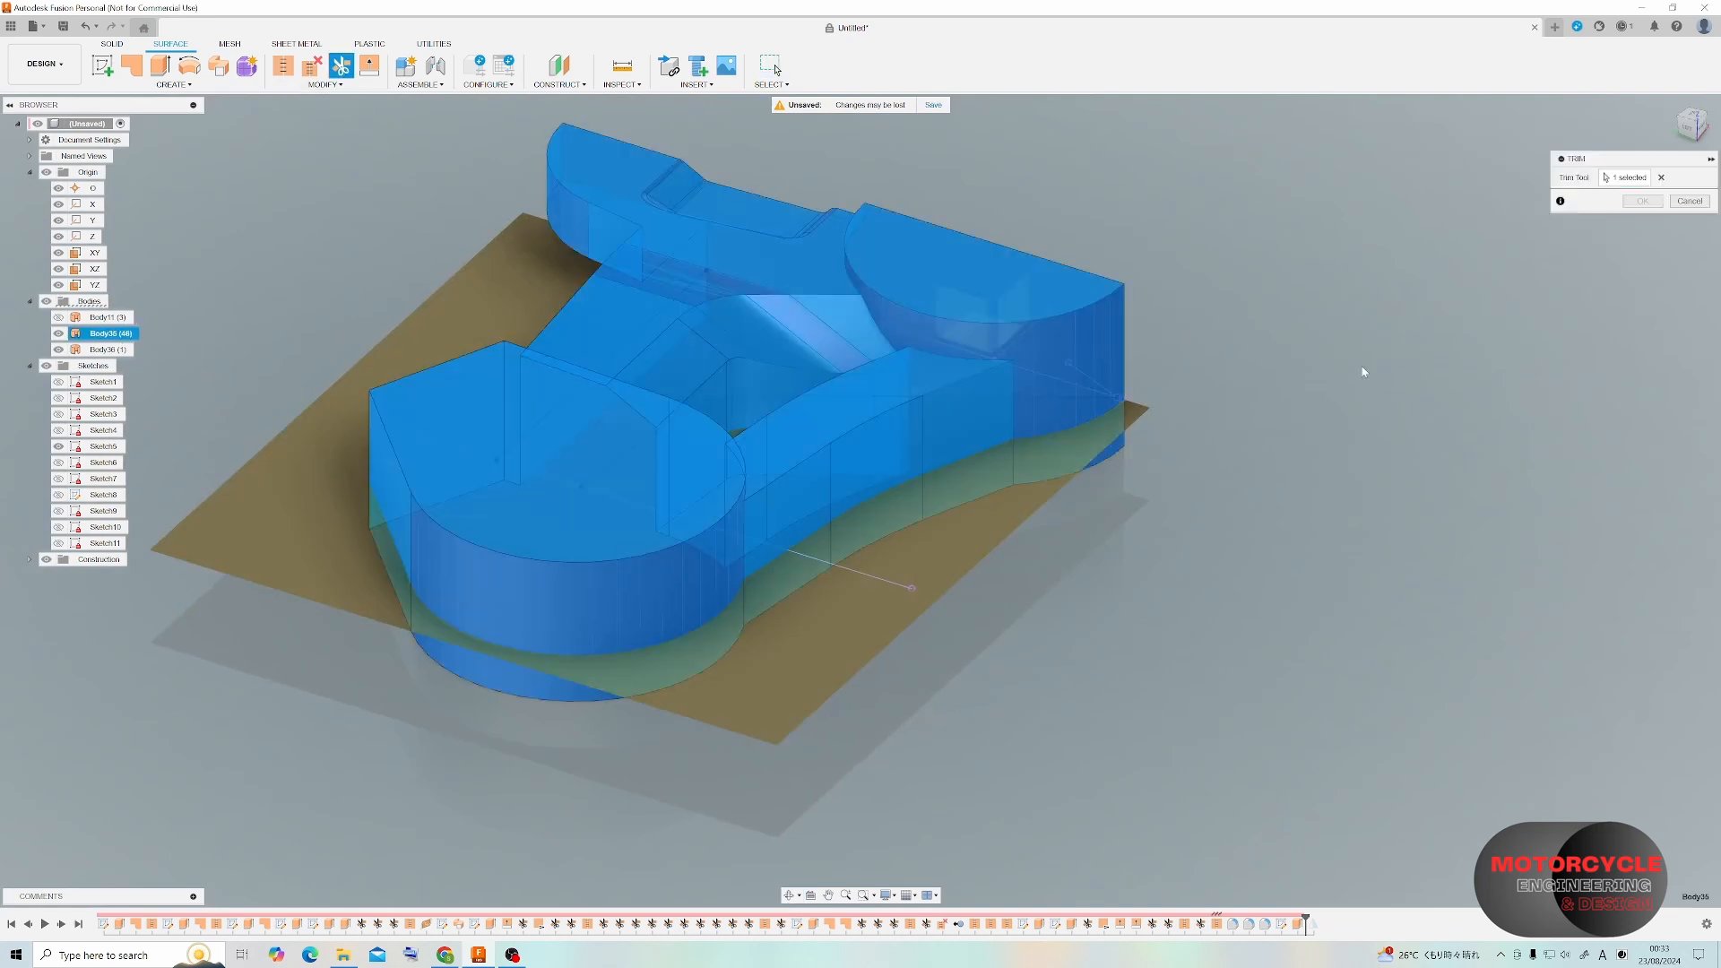
click(980, 499)
click(1643, 201)
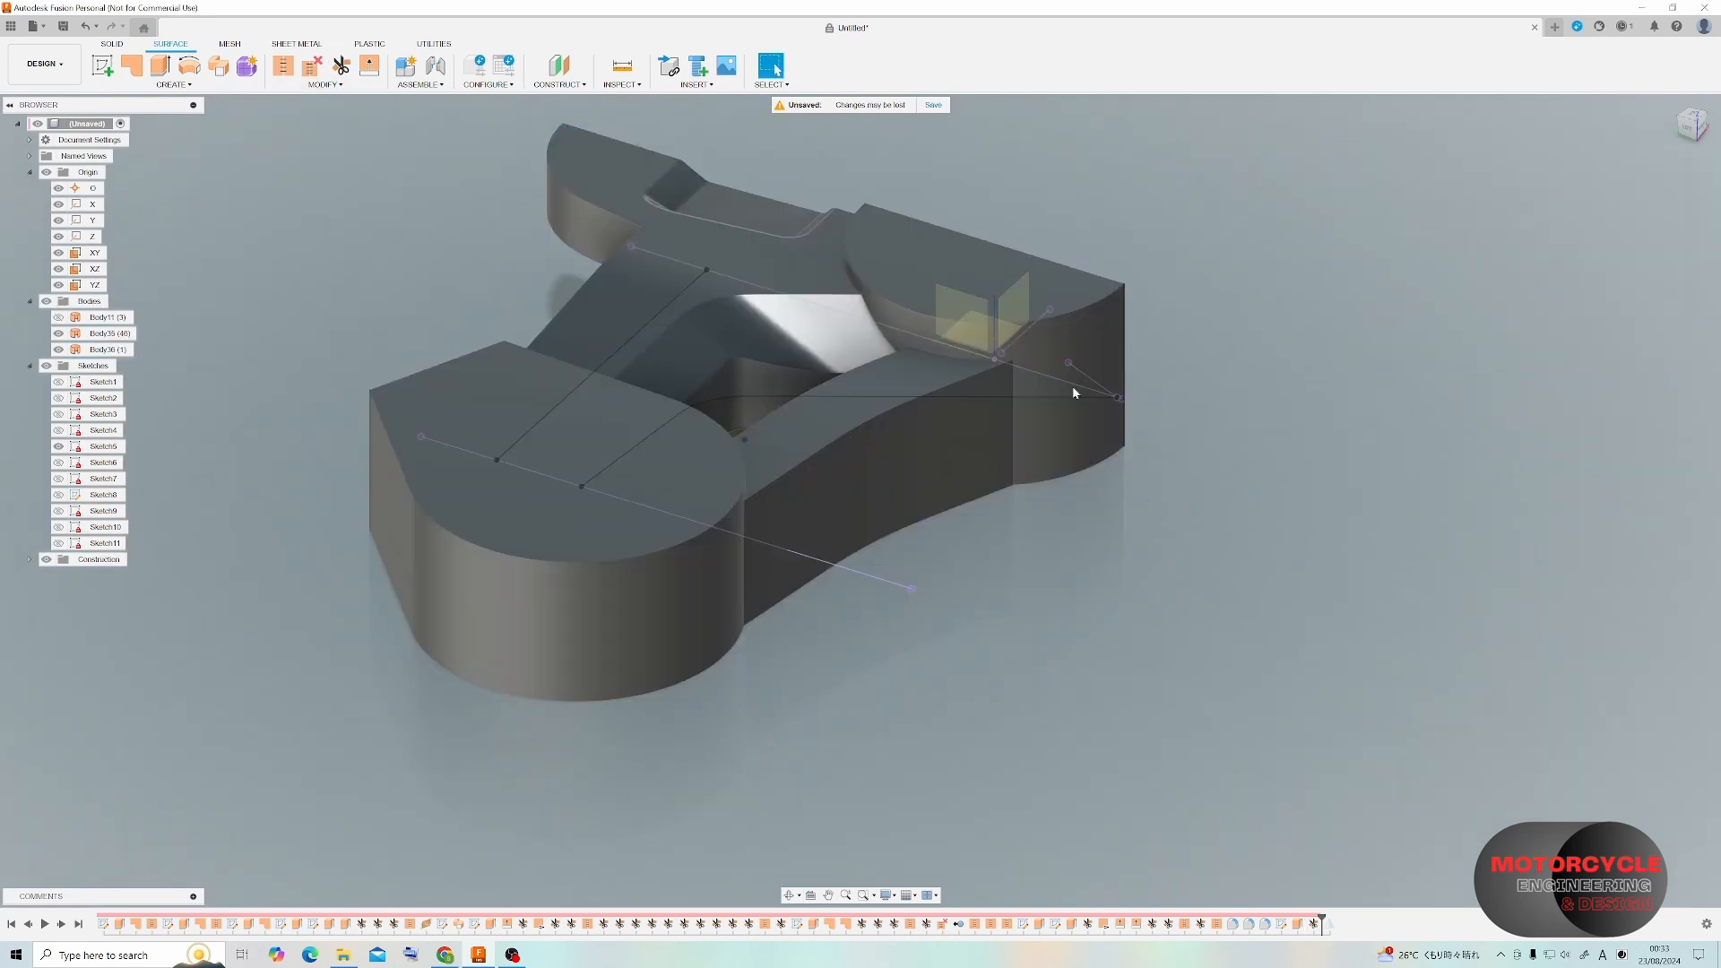
Trim off the body walls that project below the flat underside surface, using that surface as the trim tool.
shift+middle_drag(1072, 385, 1081, 196)
click(342, 66)
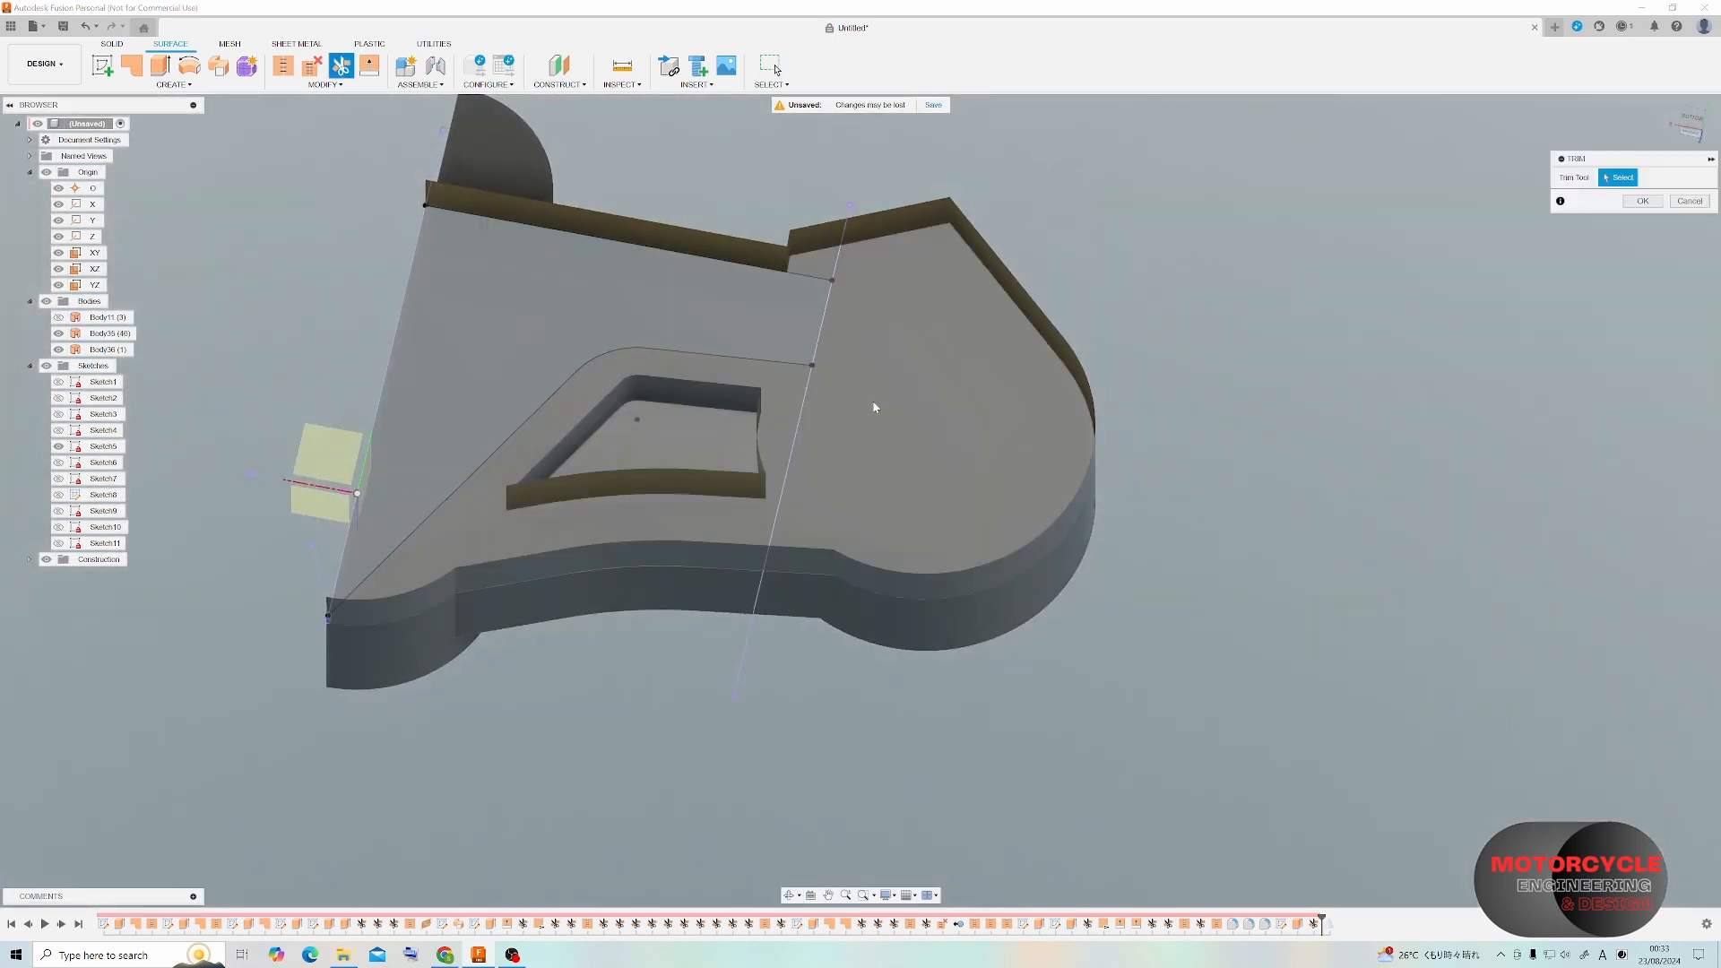
click(960, 333)
shift+middle_drag(960, 333, 833, 254)
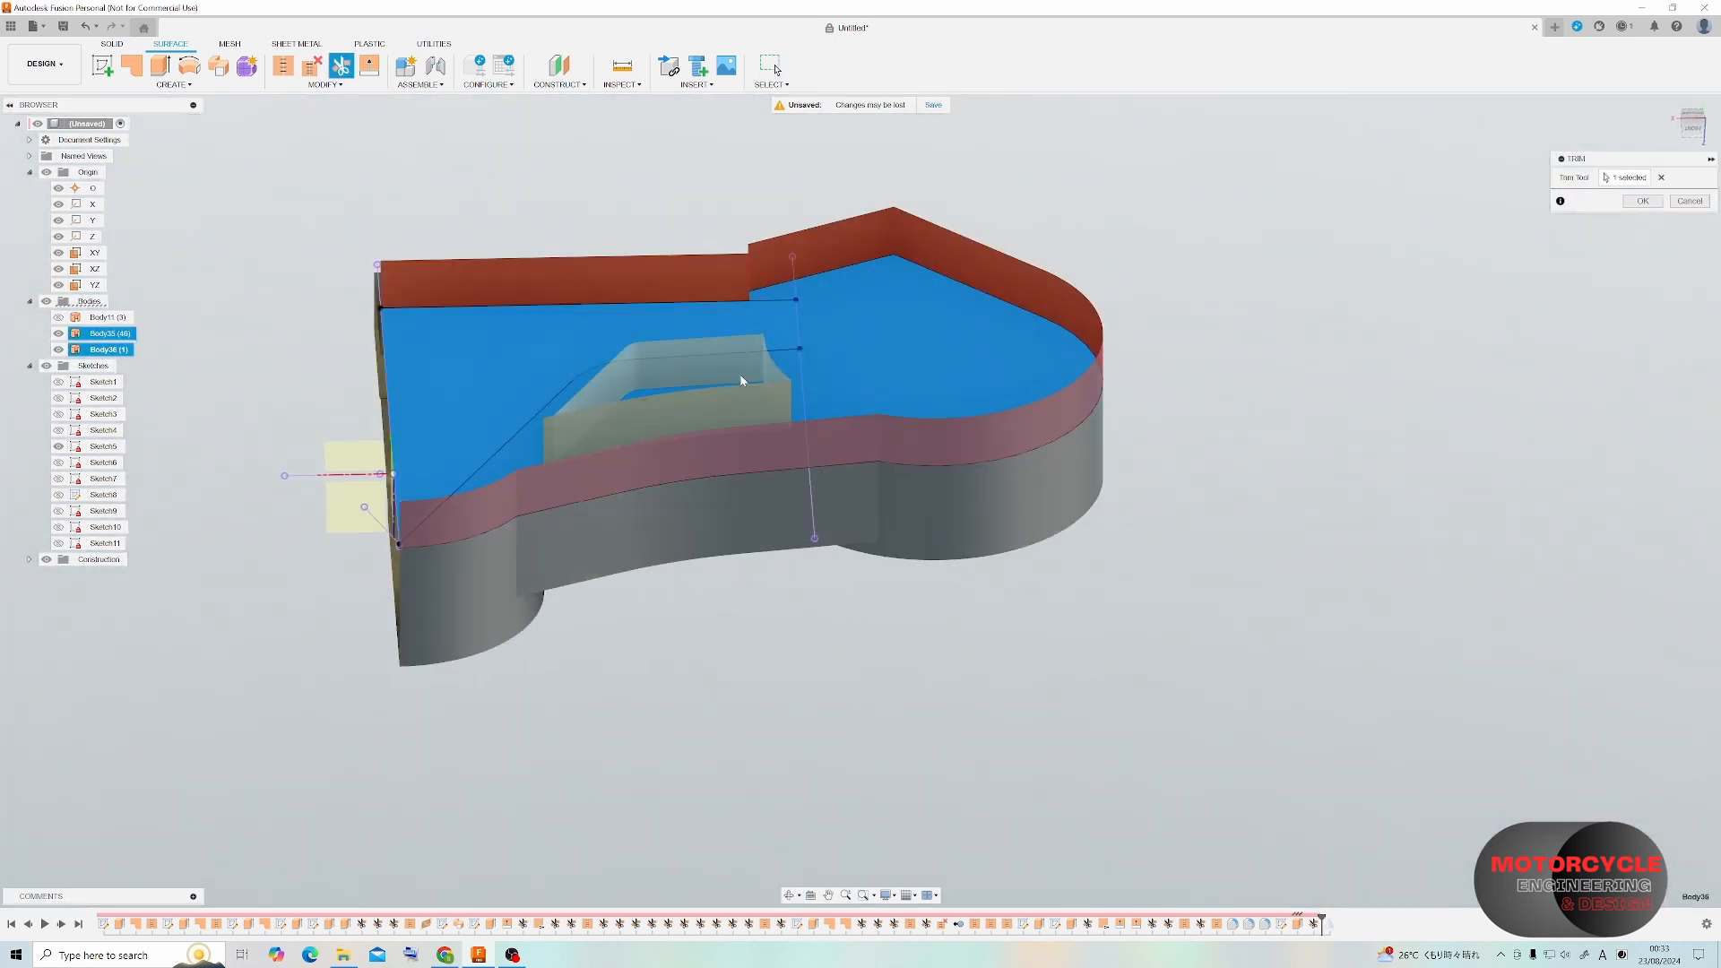
click(762, 376)
click(1643, 201)
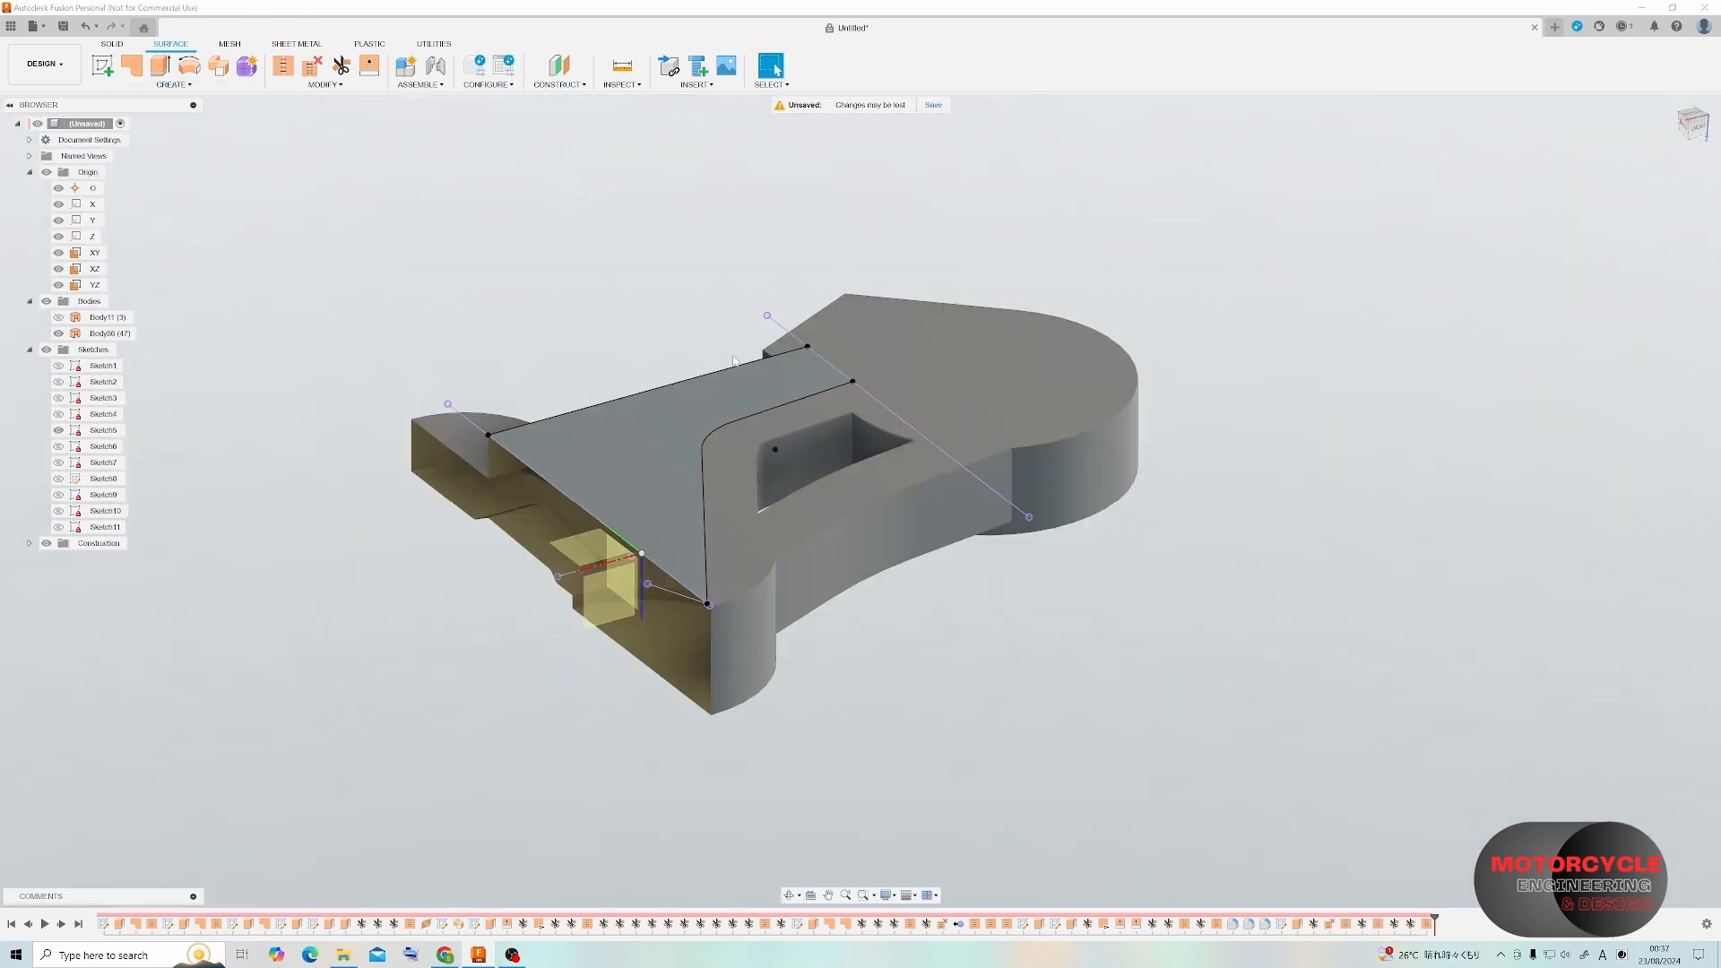
Mirror the closed half body across the YZ plane with the Join operation.
click(896, 365)
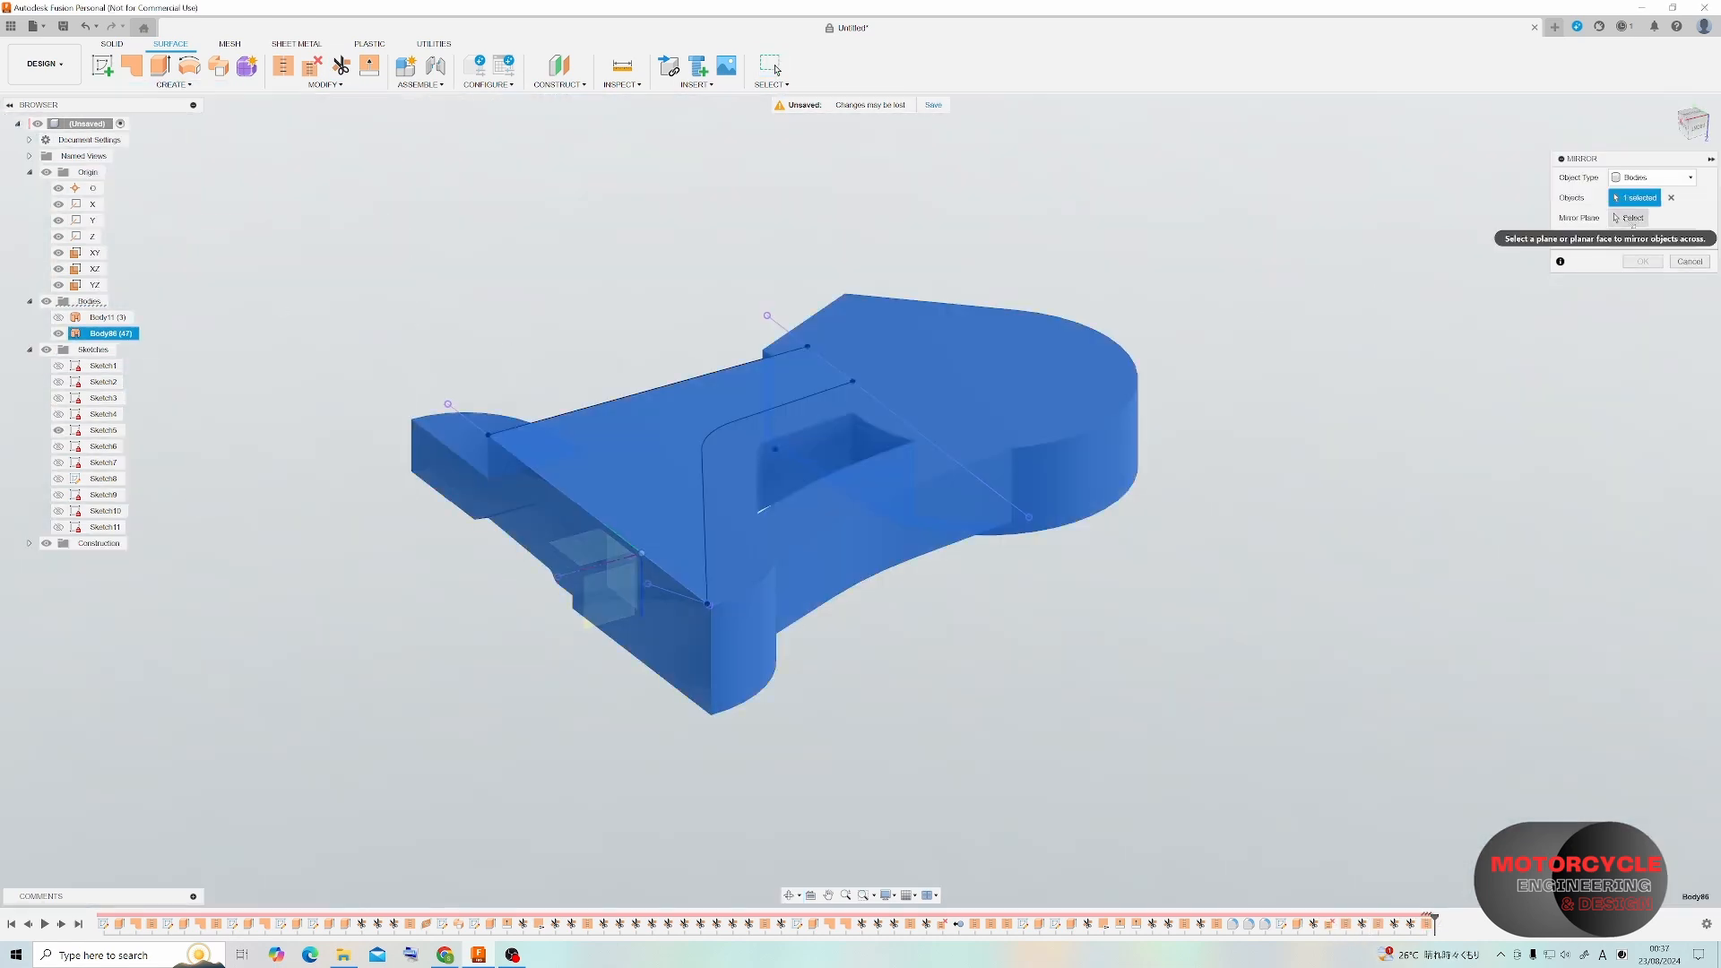
click(1629, 218)
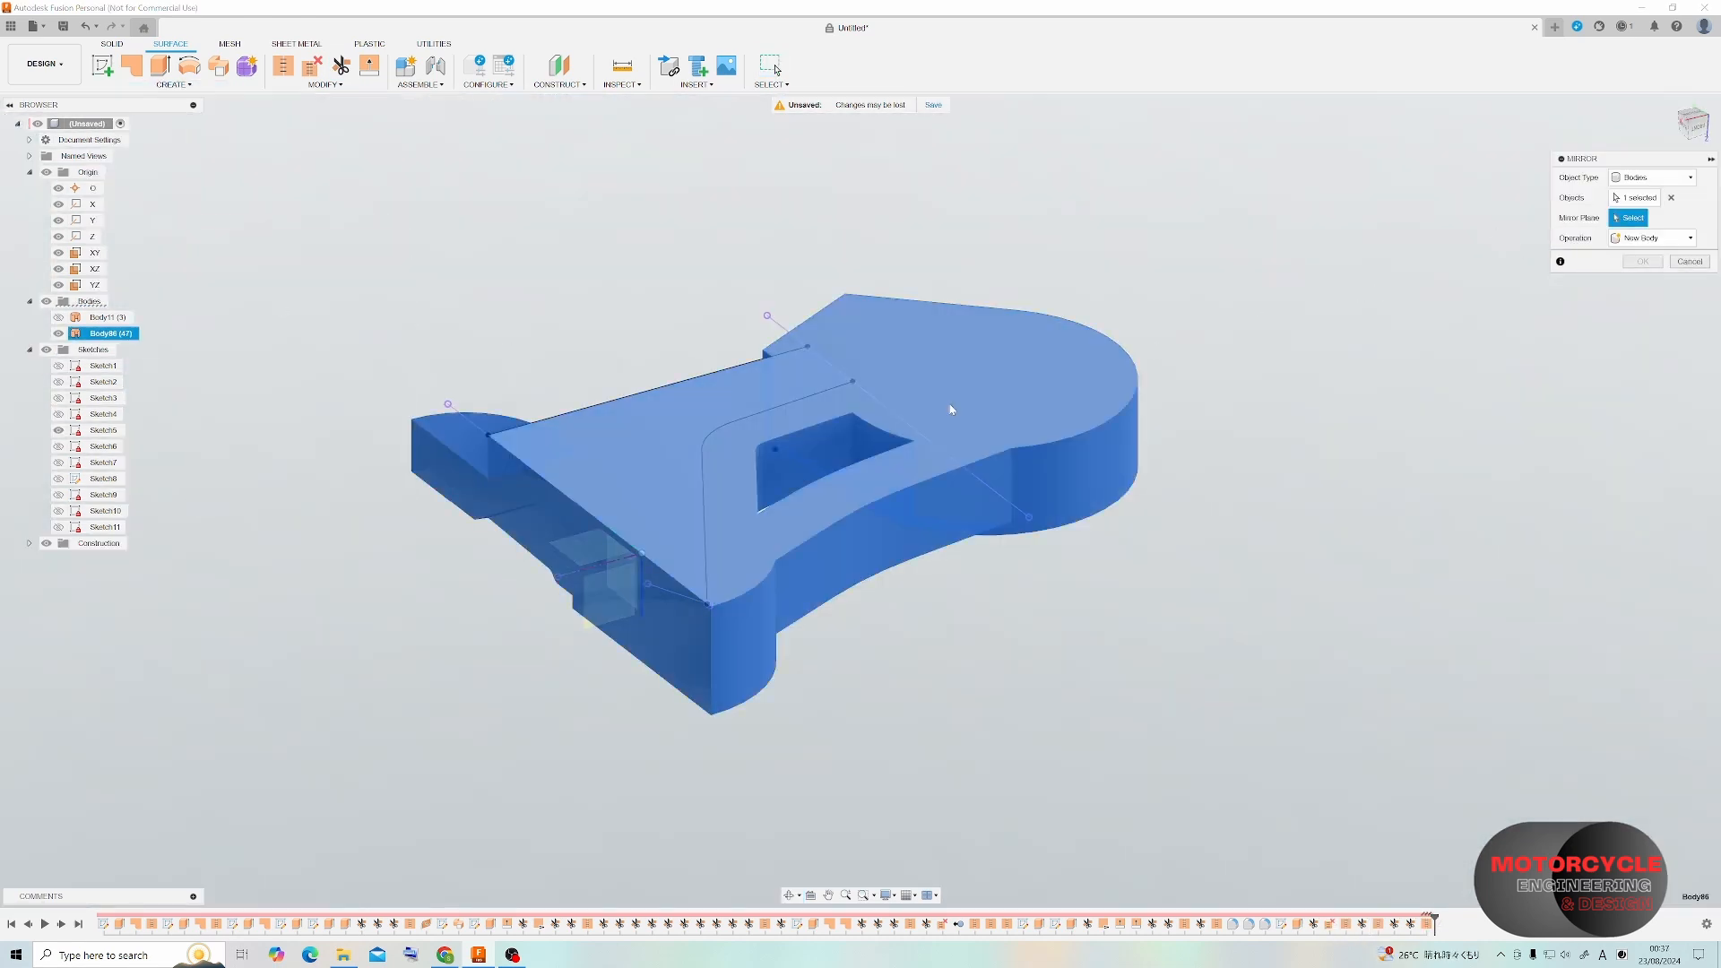
click(623, 566)
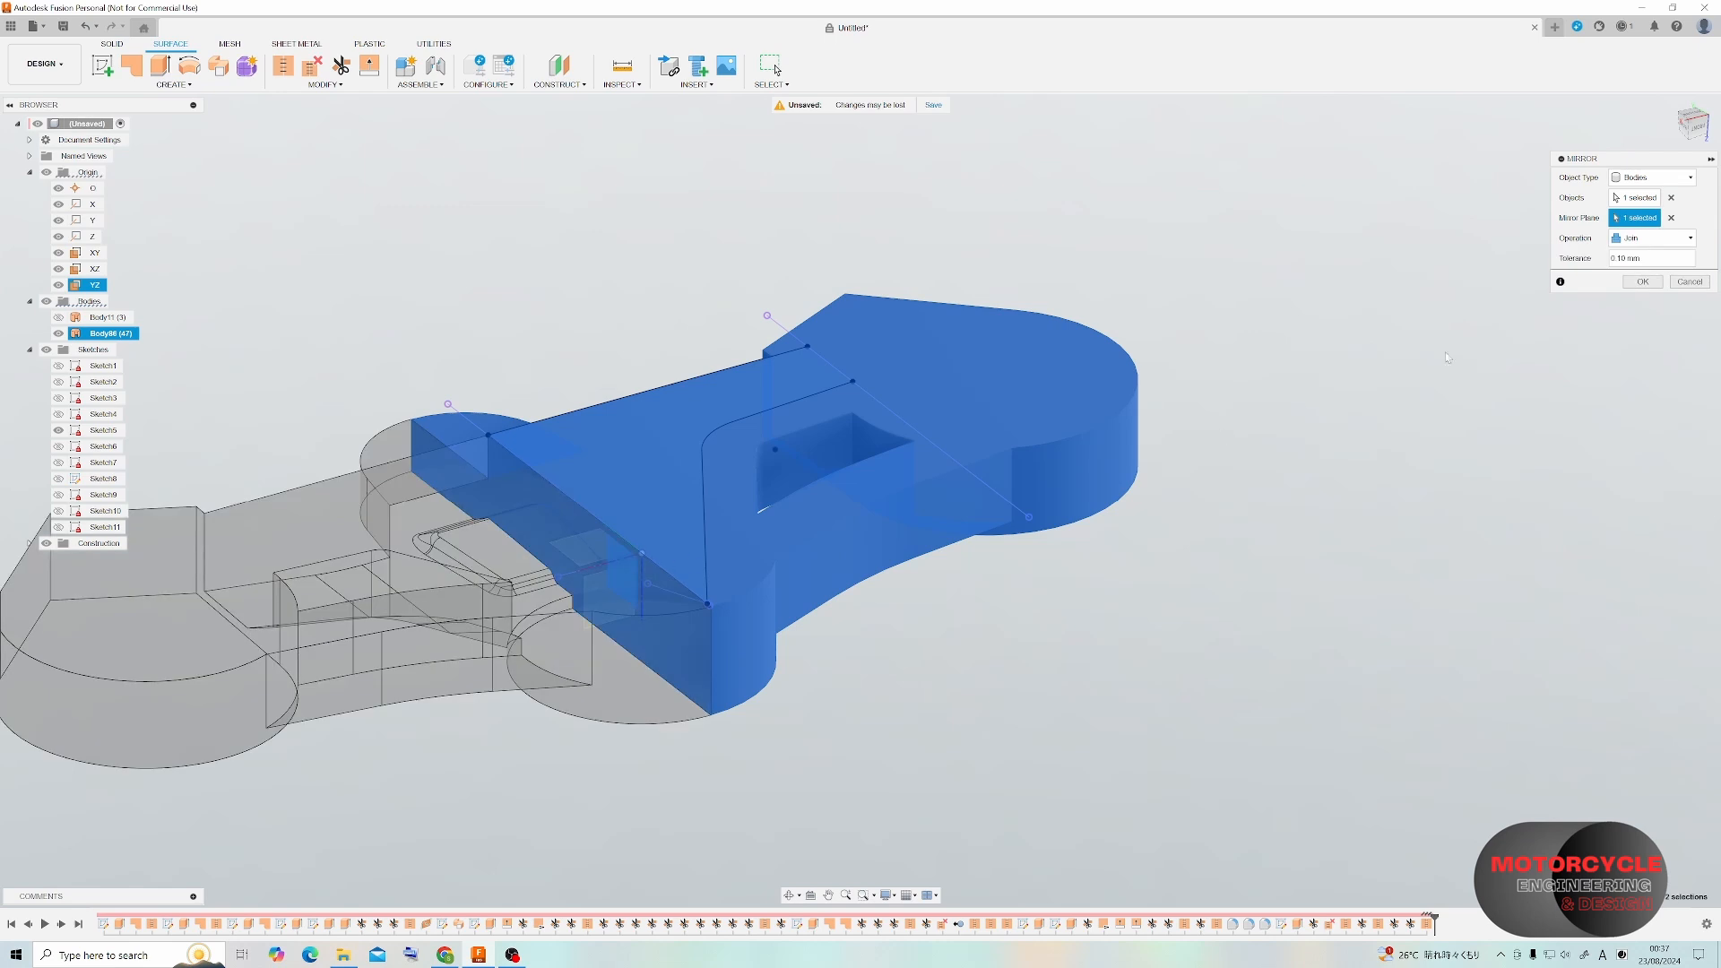
click(1642, 282)
shift+middle_drag(897, 448, 717, 408)
key(Escape)
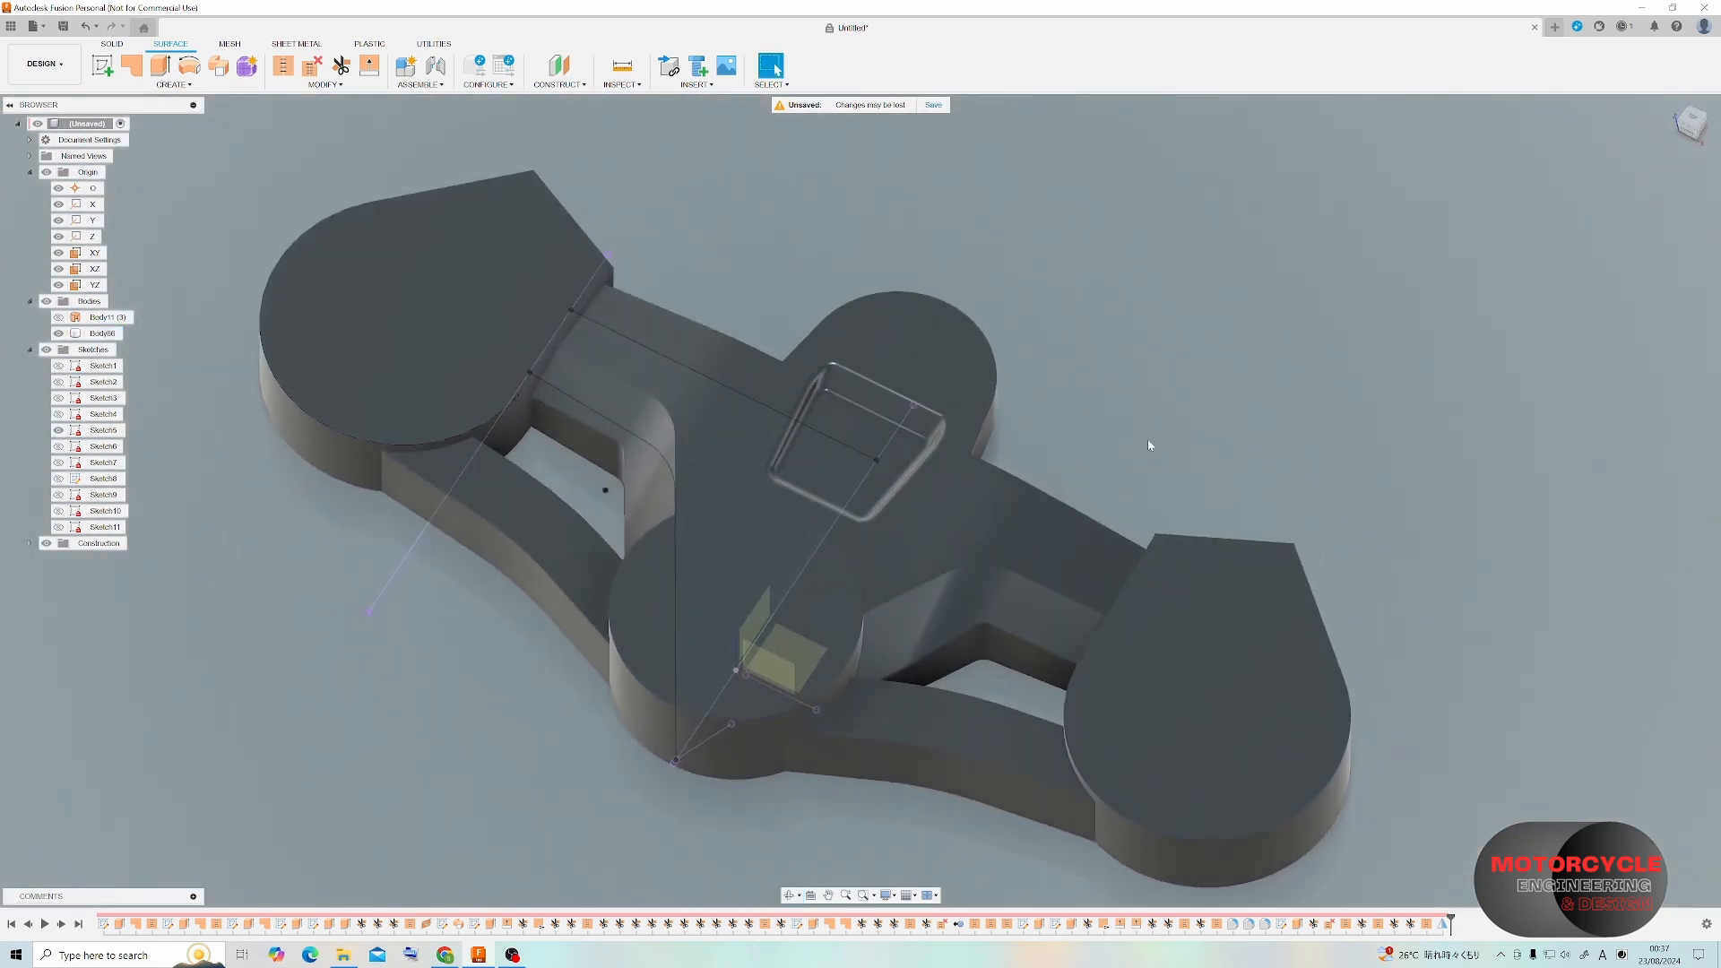
Create a construction plane offset -10 mm from the underside face, up into the body.
shift+middle_drag(1211, 494, 1224, 370)
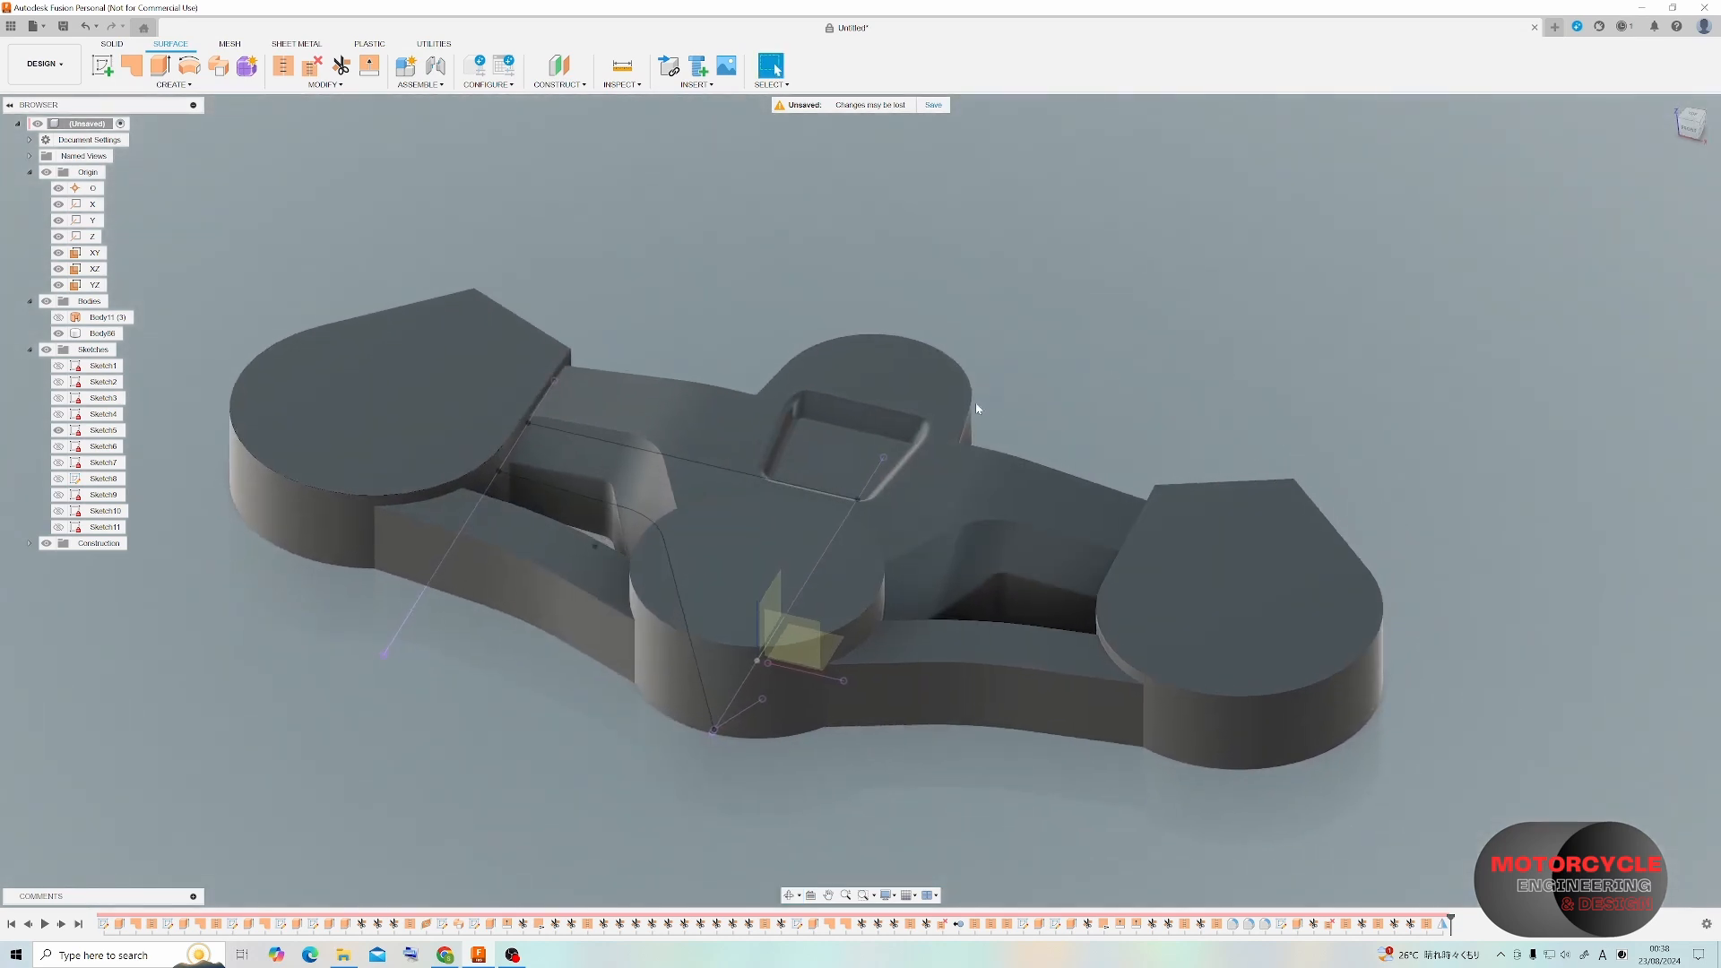
shift+middle_drag(891, 489, 1013, 588)
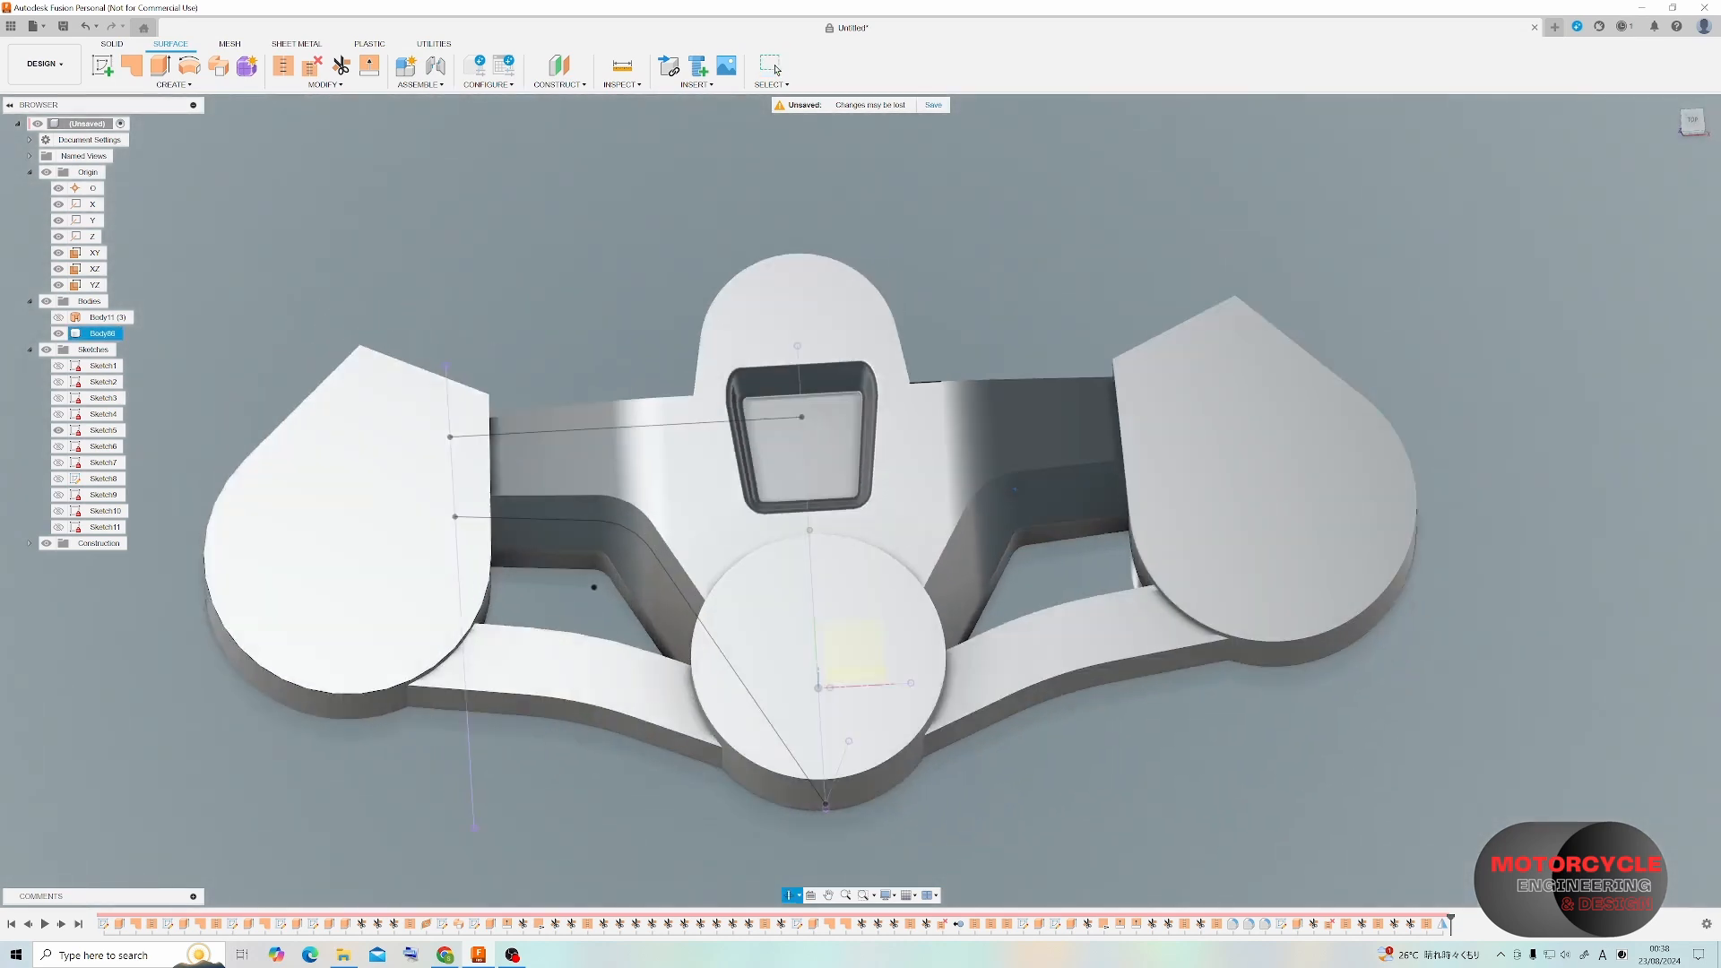
shift+middle_drag(1014, 489, 905, 428)
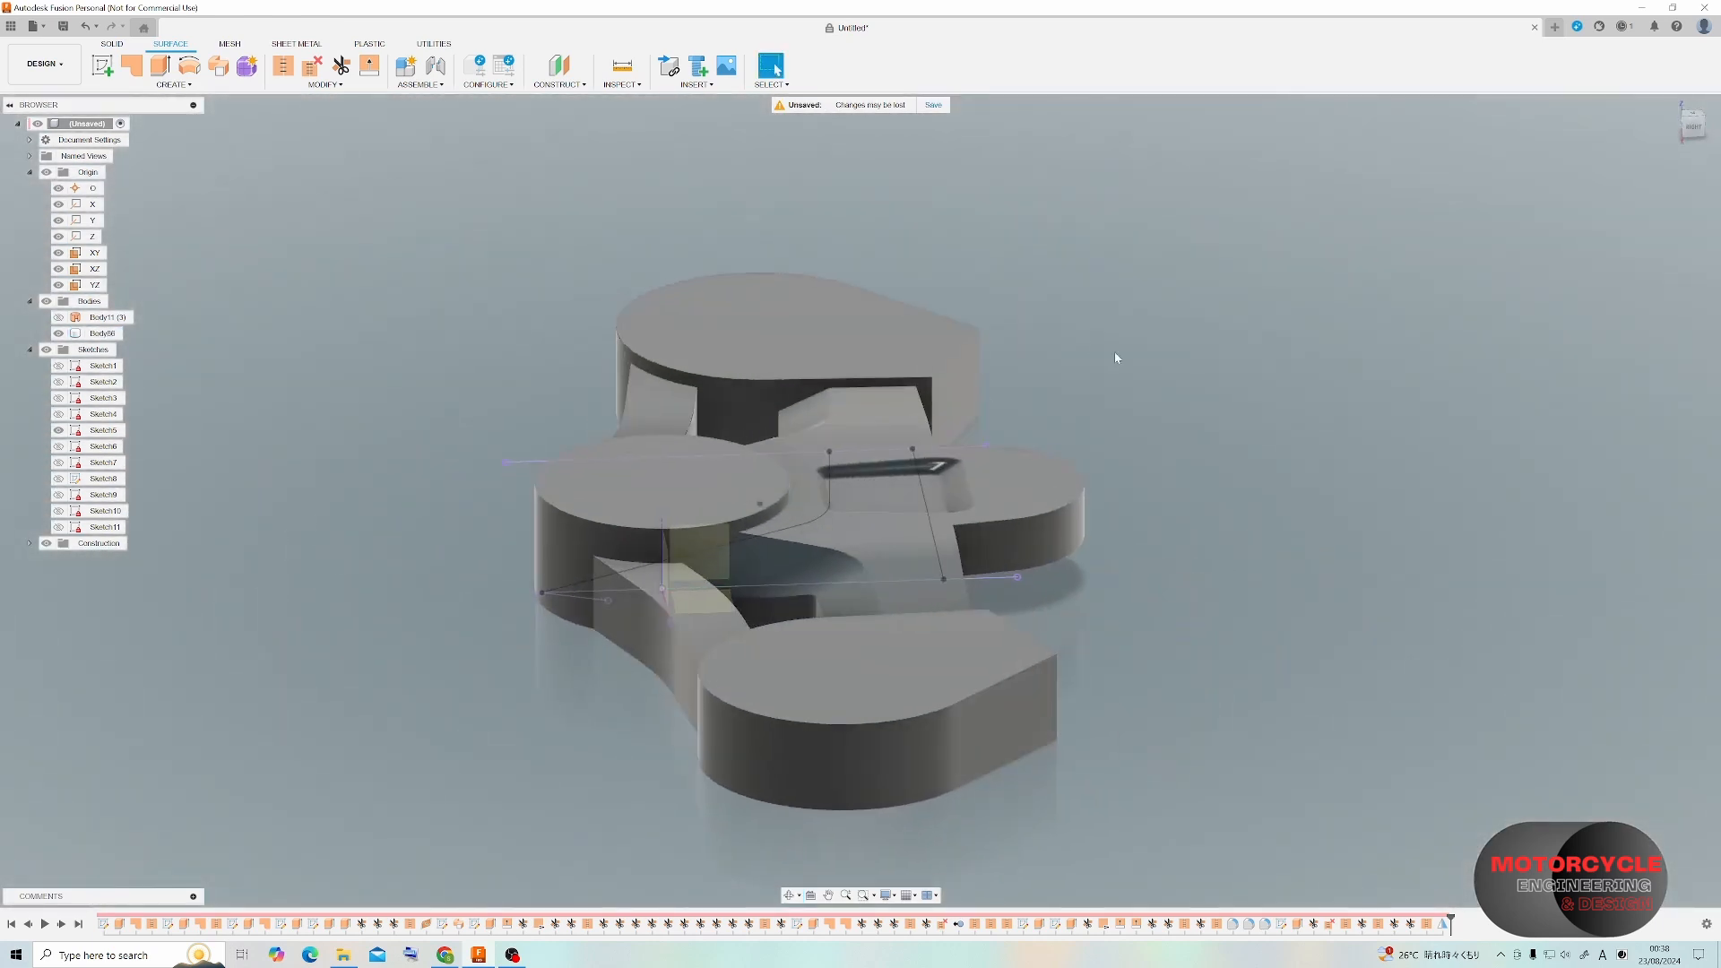
click(560, 84)
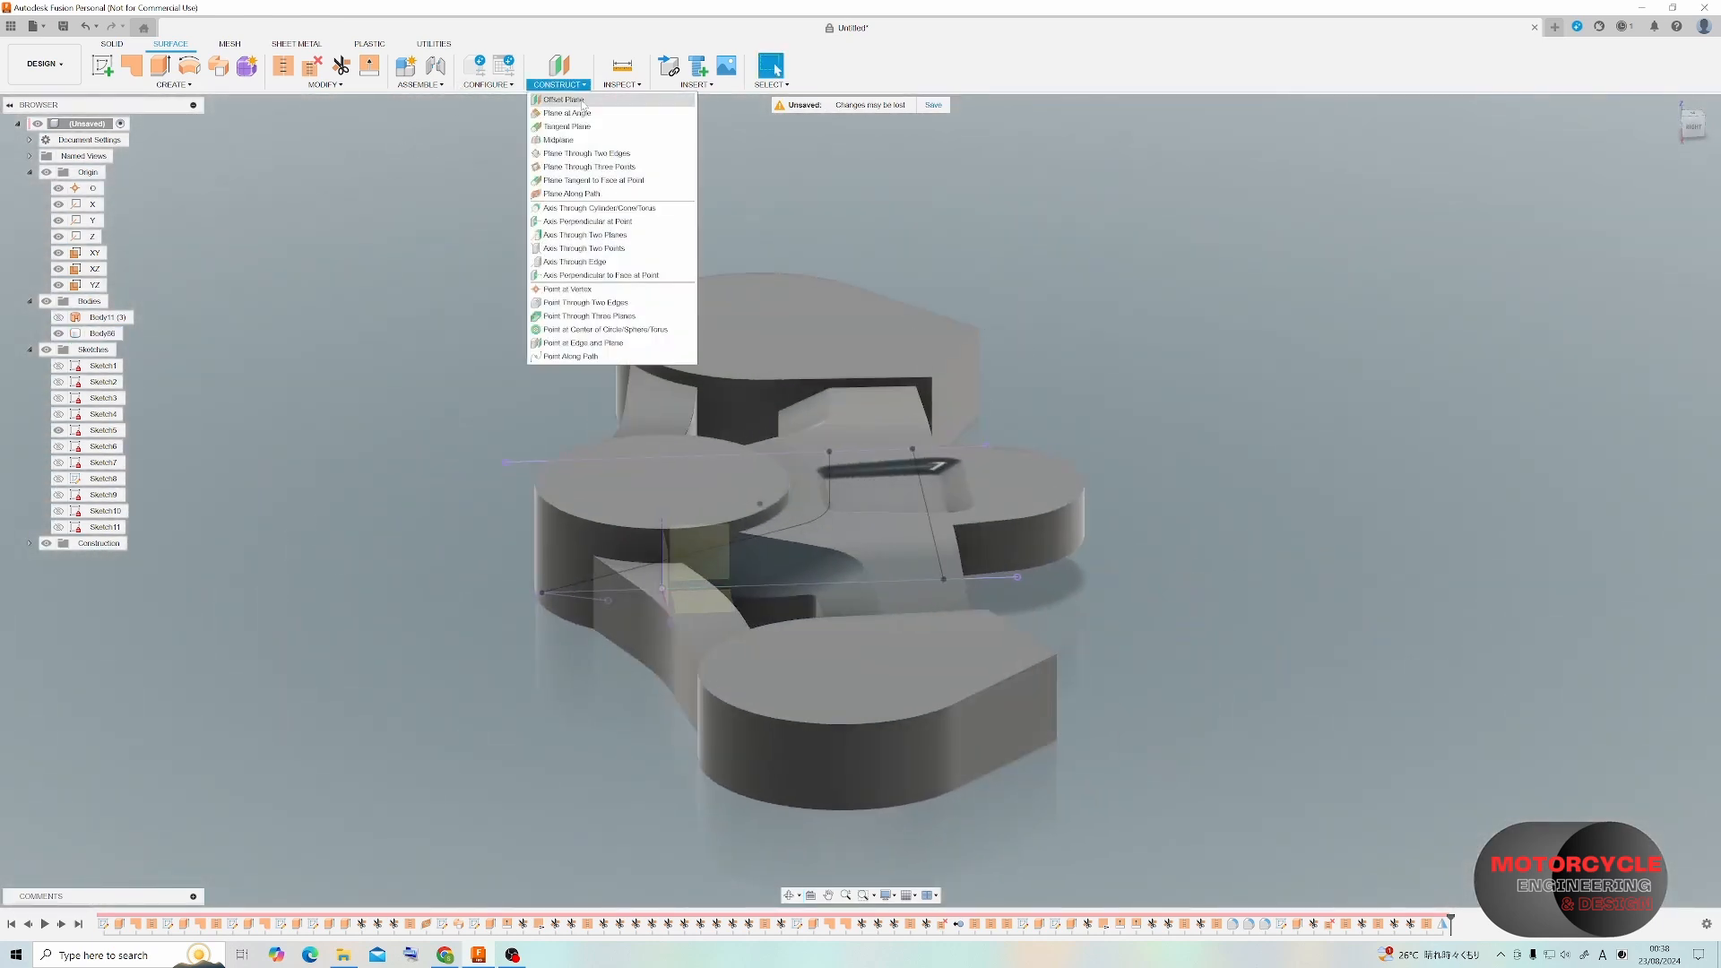
click(574, 105)
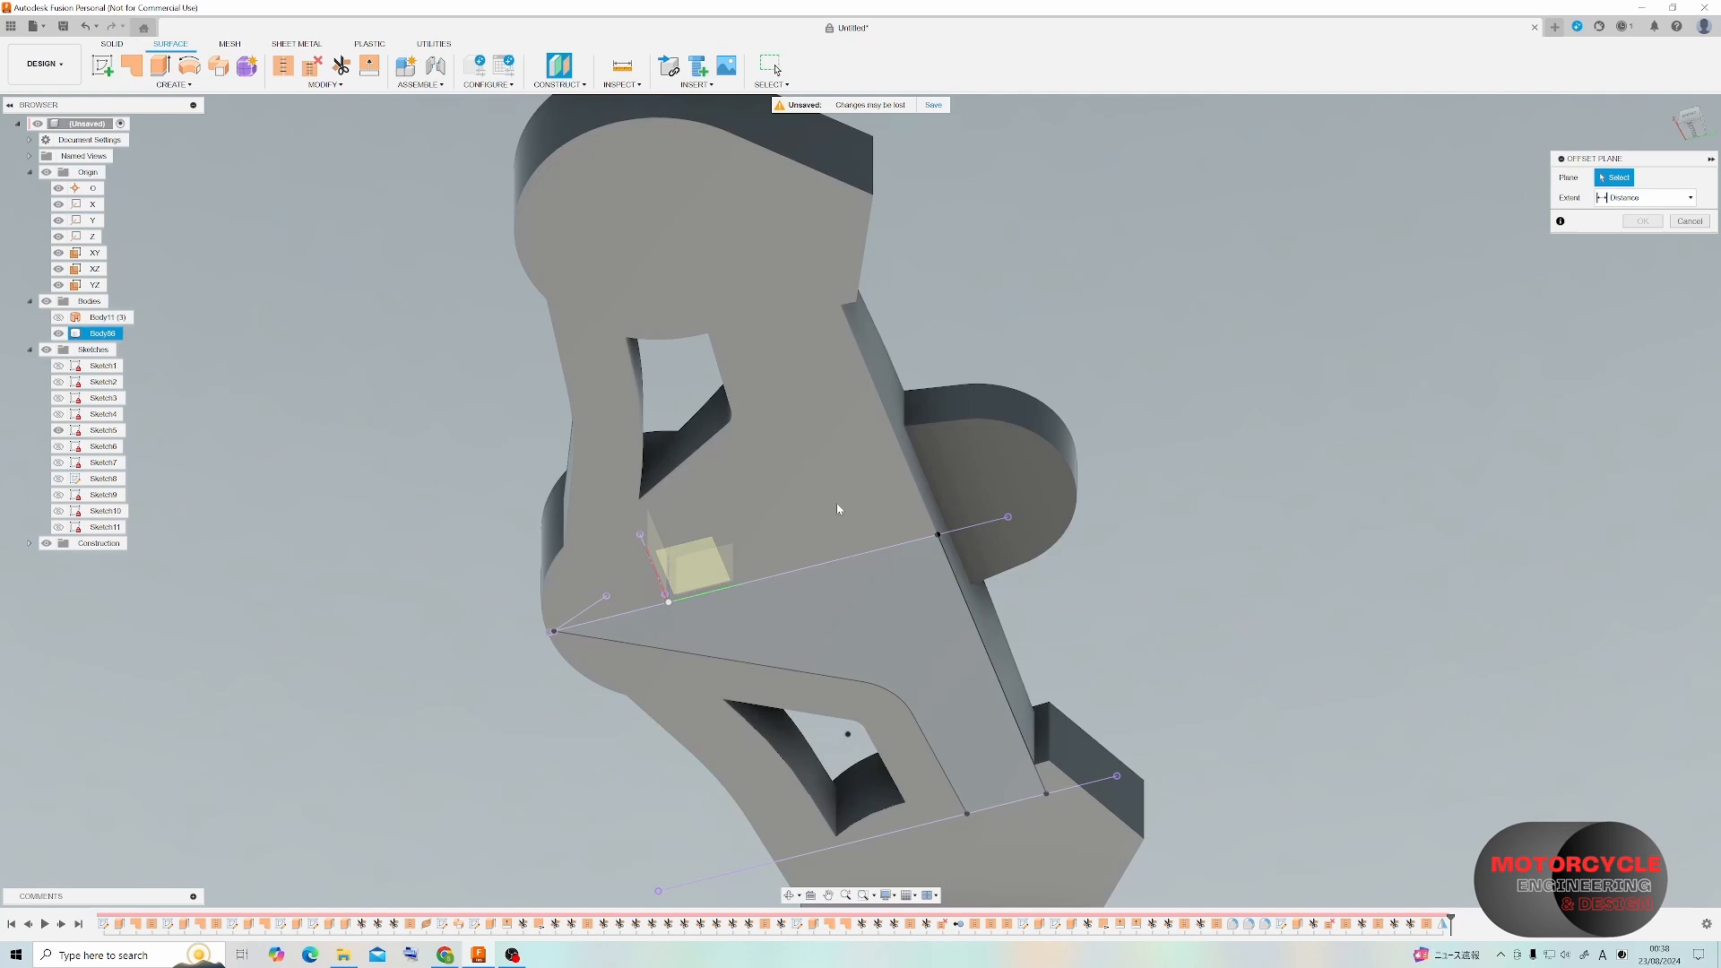
click(854, 576)
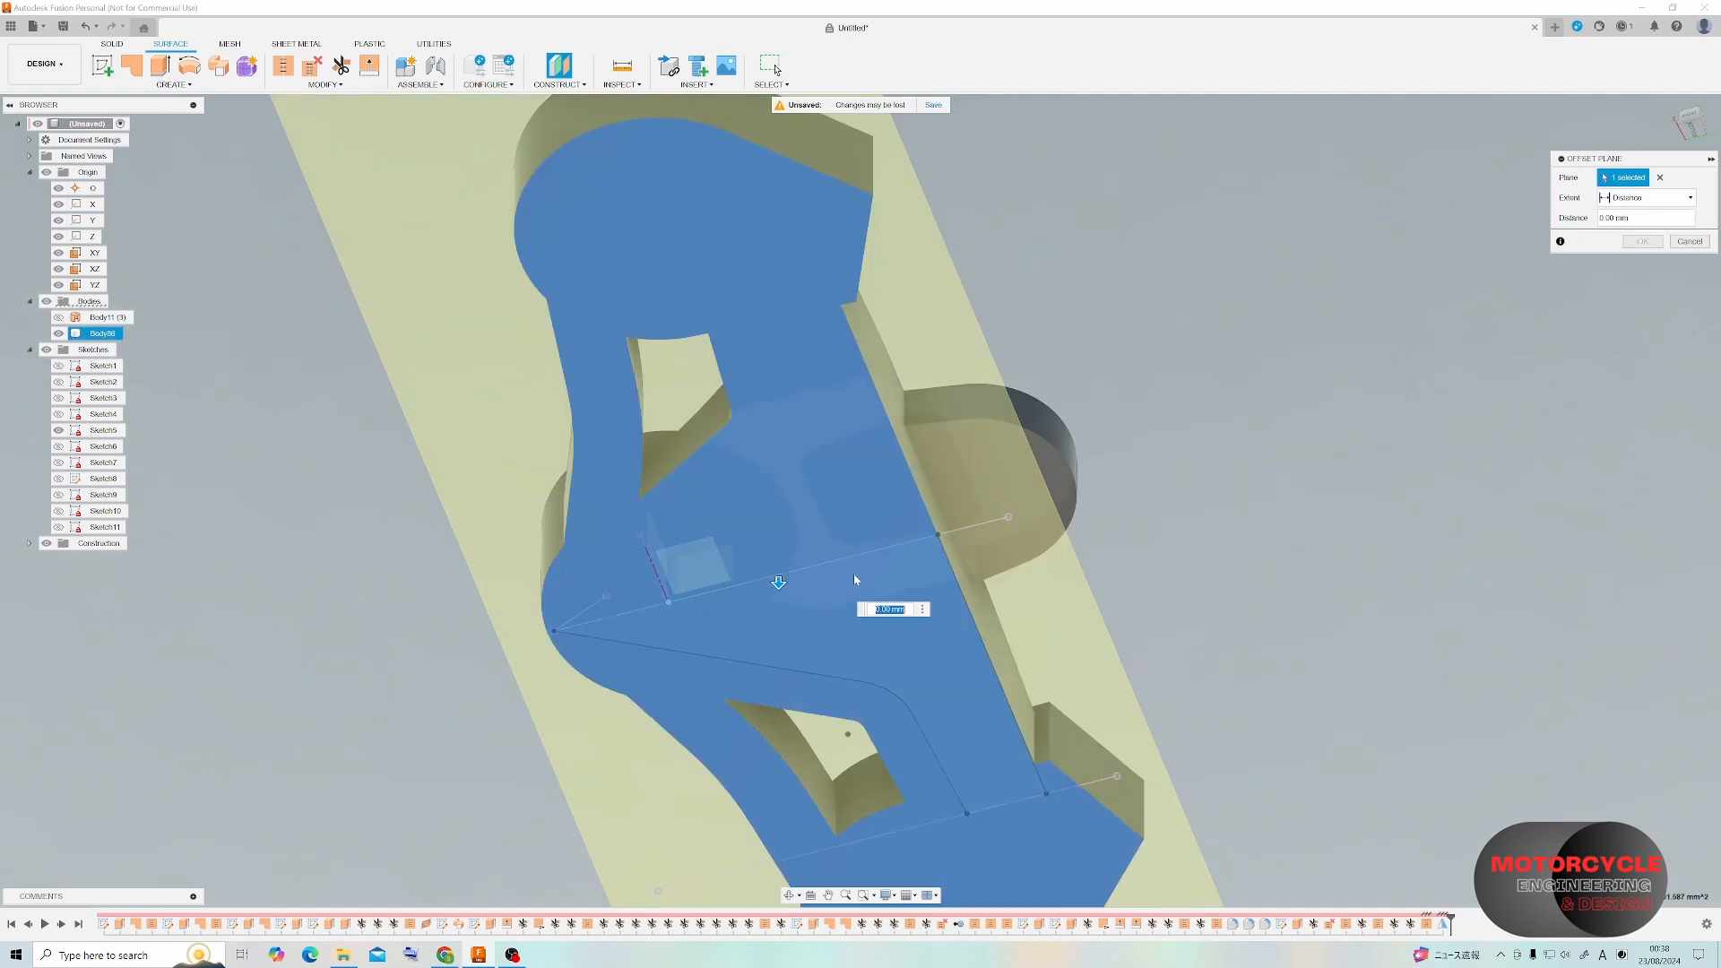
shift+middle_drag(967, 571, 1154, 508)
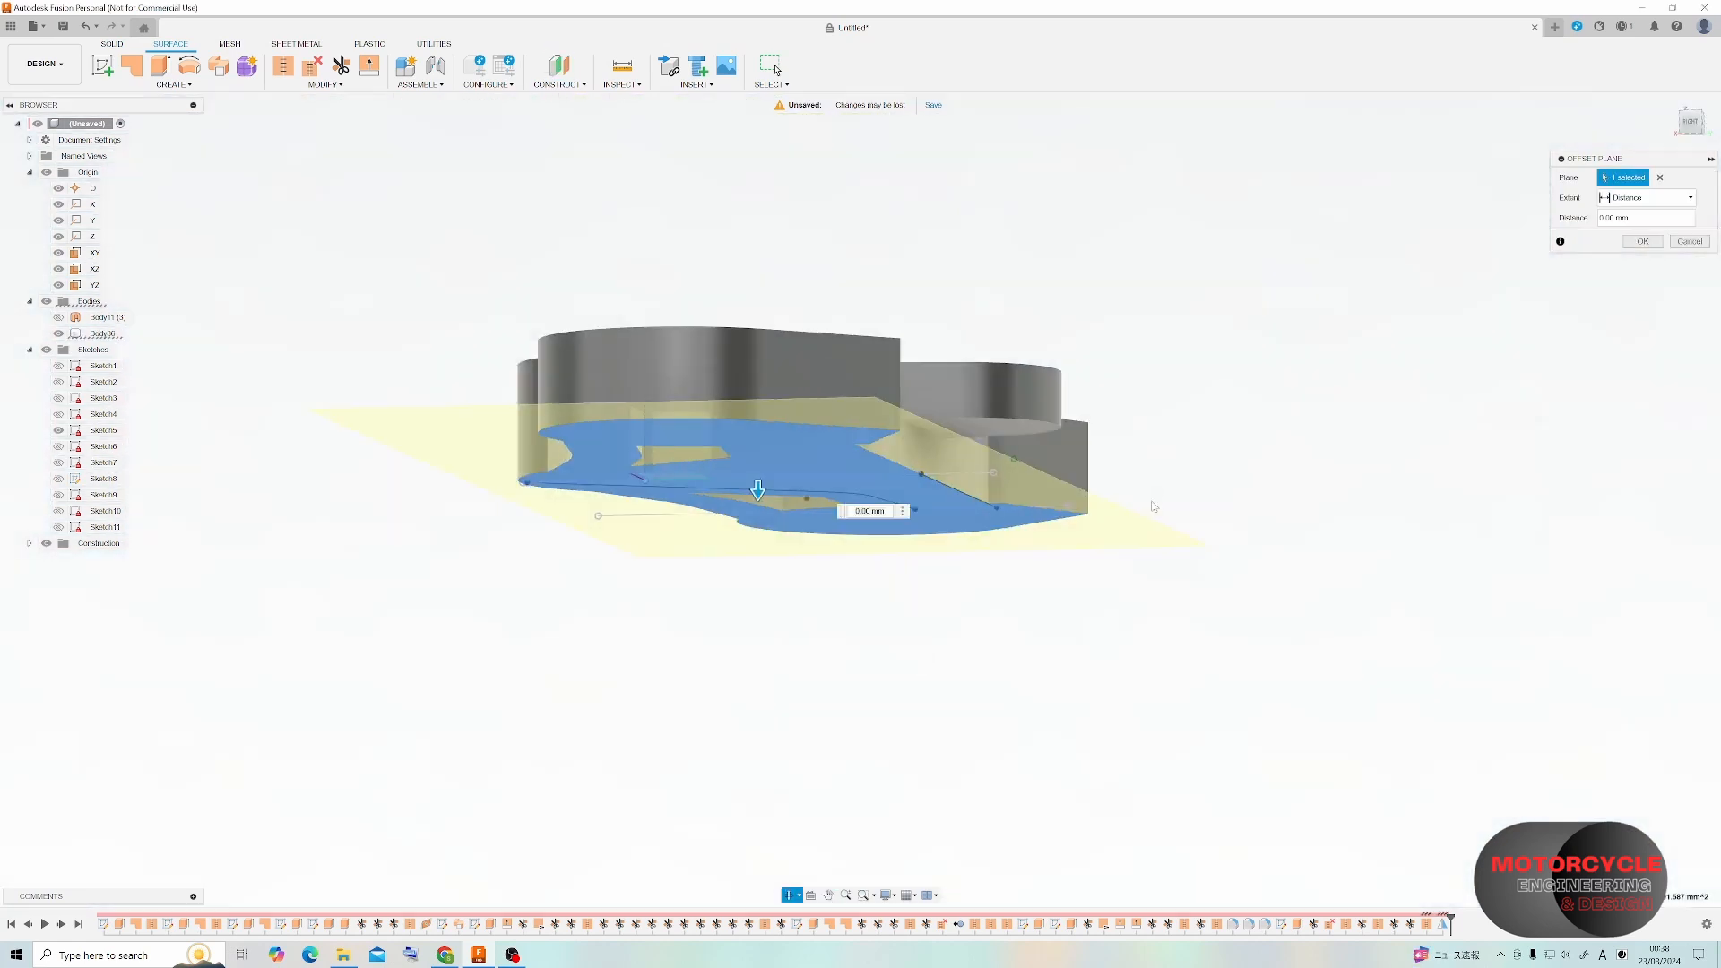
drag(758, 490, 758, 454)
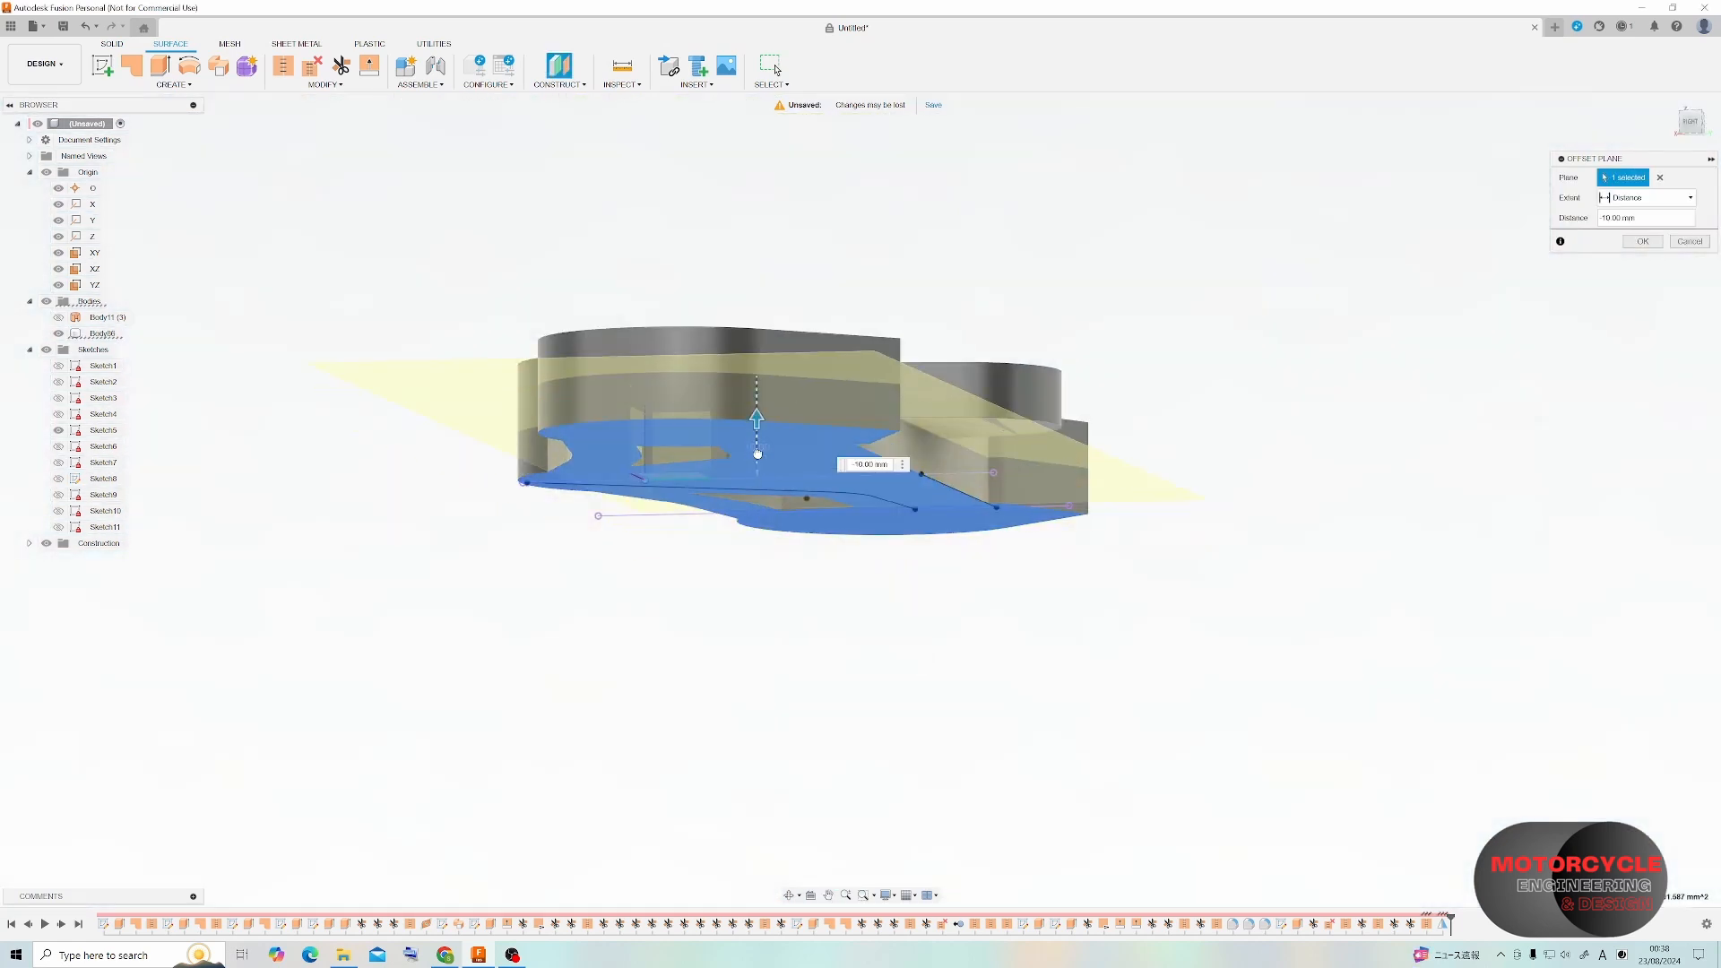
shift+middle_drag(966, 414, 973, 422)
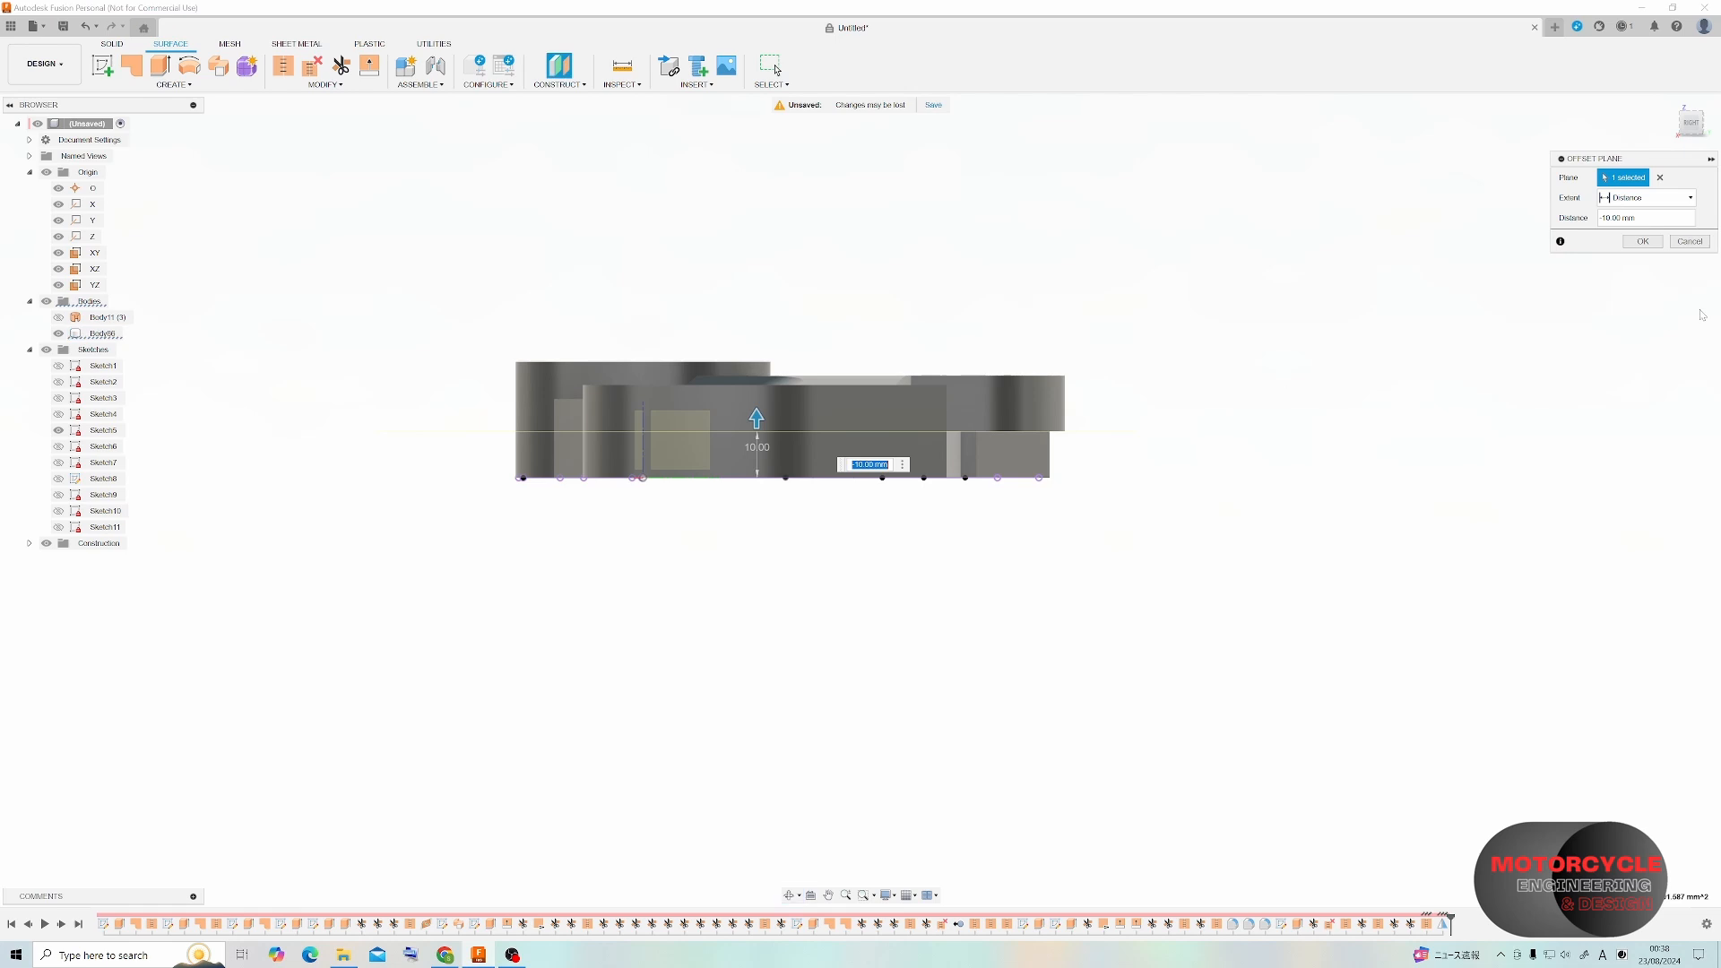
click(1643, 241)
mouse_move(819, 394)
shift+middle_down()
mouse_move(843, 404)
mouse_move(787, 365)
mouse_move(811, 383)
shift+middle_up()
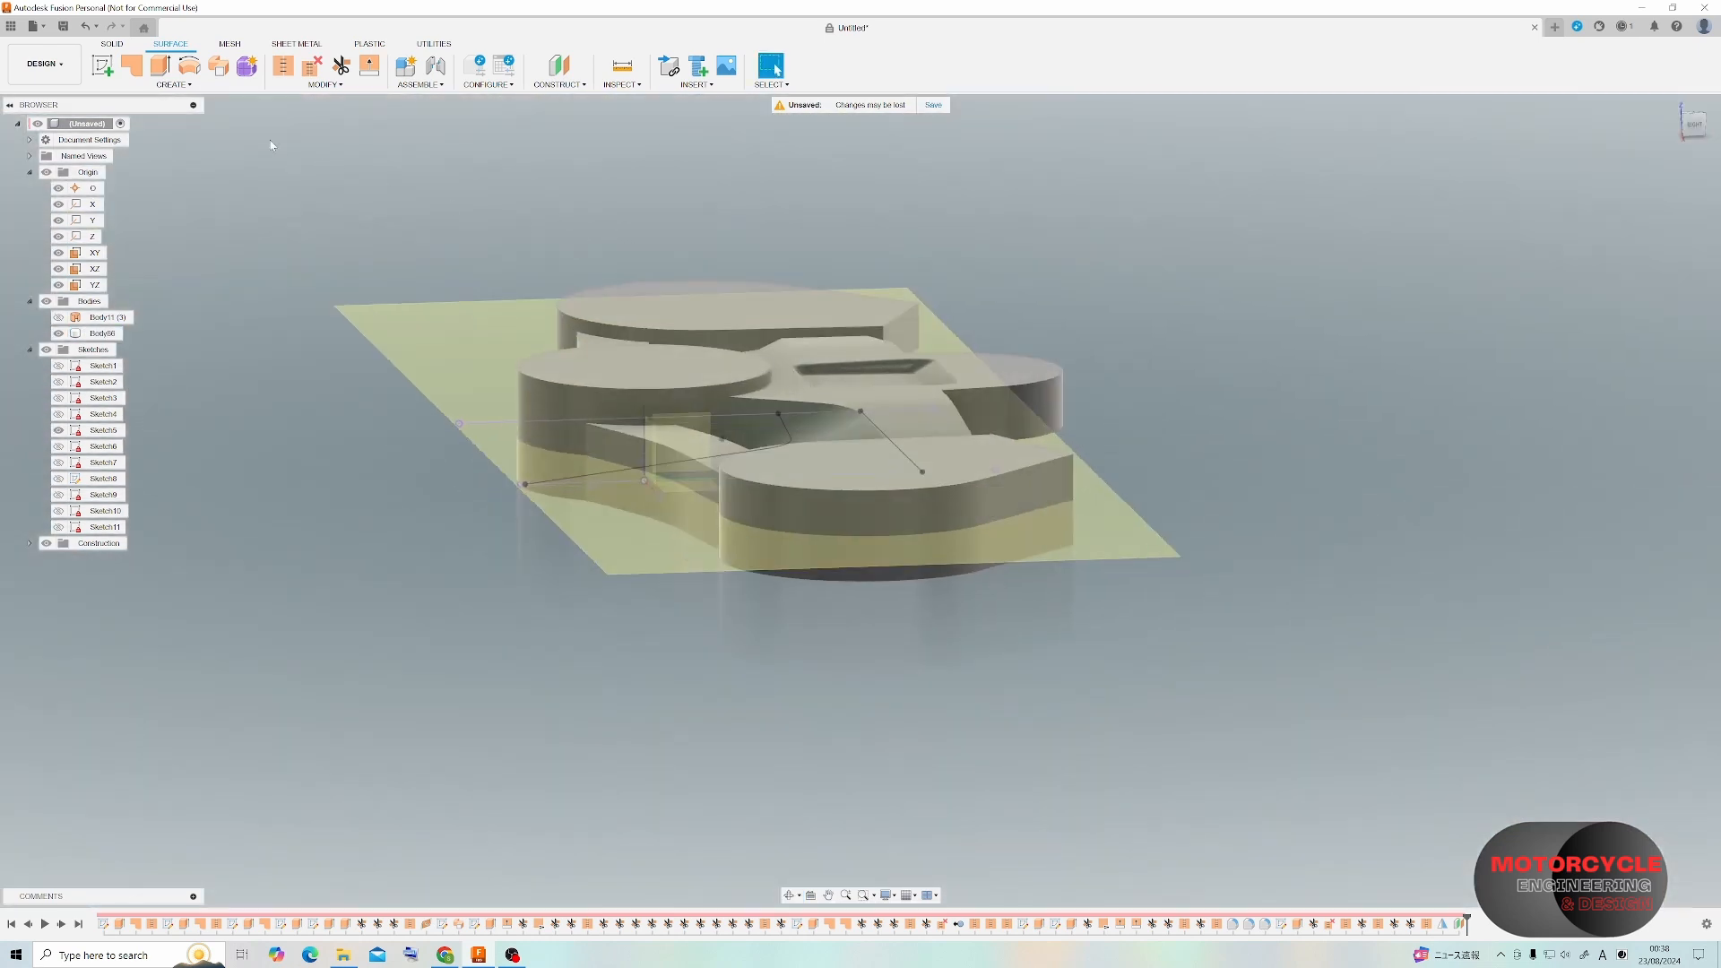
Sketch a 45 mm diameter circle in each of the two outer fork clamp lobes on the offset plane.
mouse_move(674, 285)
shift+middle_down()
mouse_move(699, 272)
mouse_move(694, 303)
shift+middle_up()
click(451, 260)
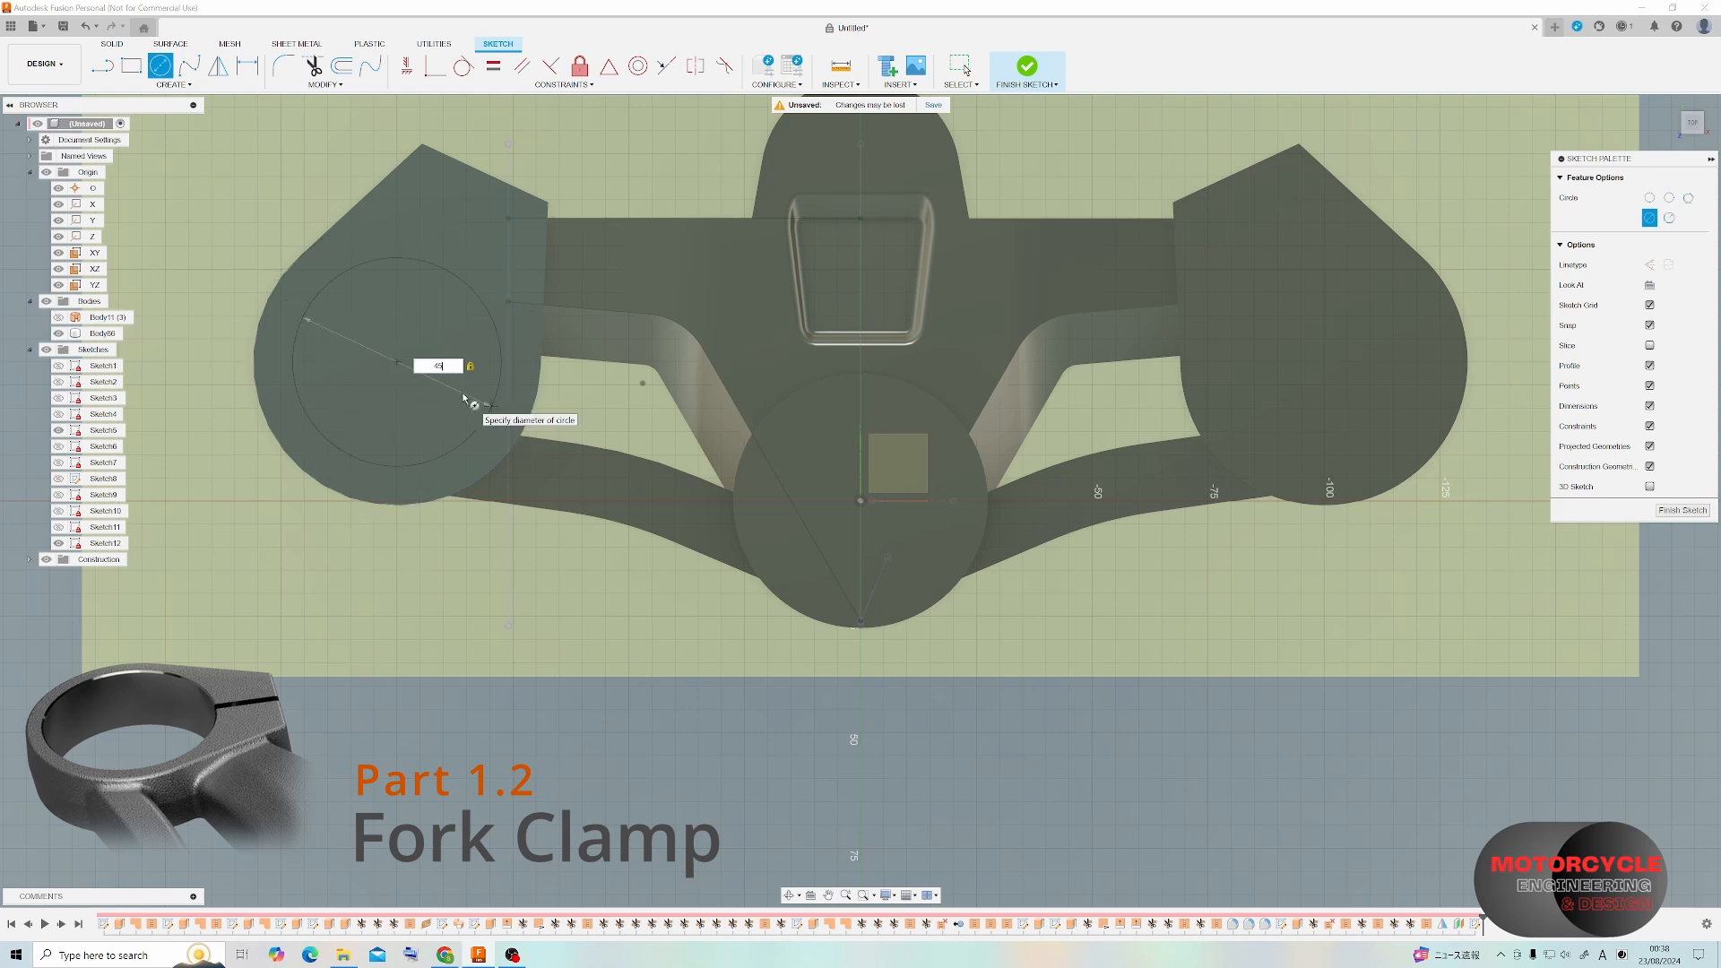
key(Return)
key(Escape)
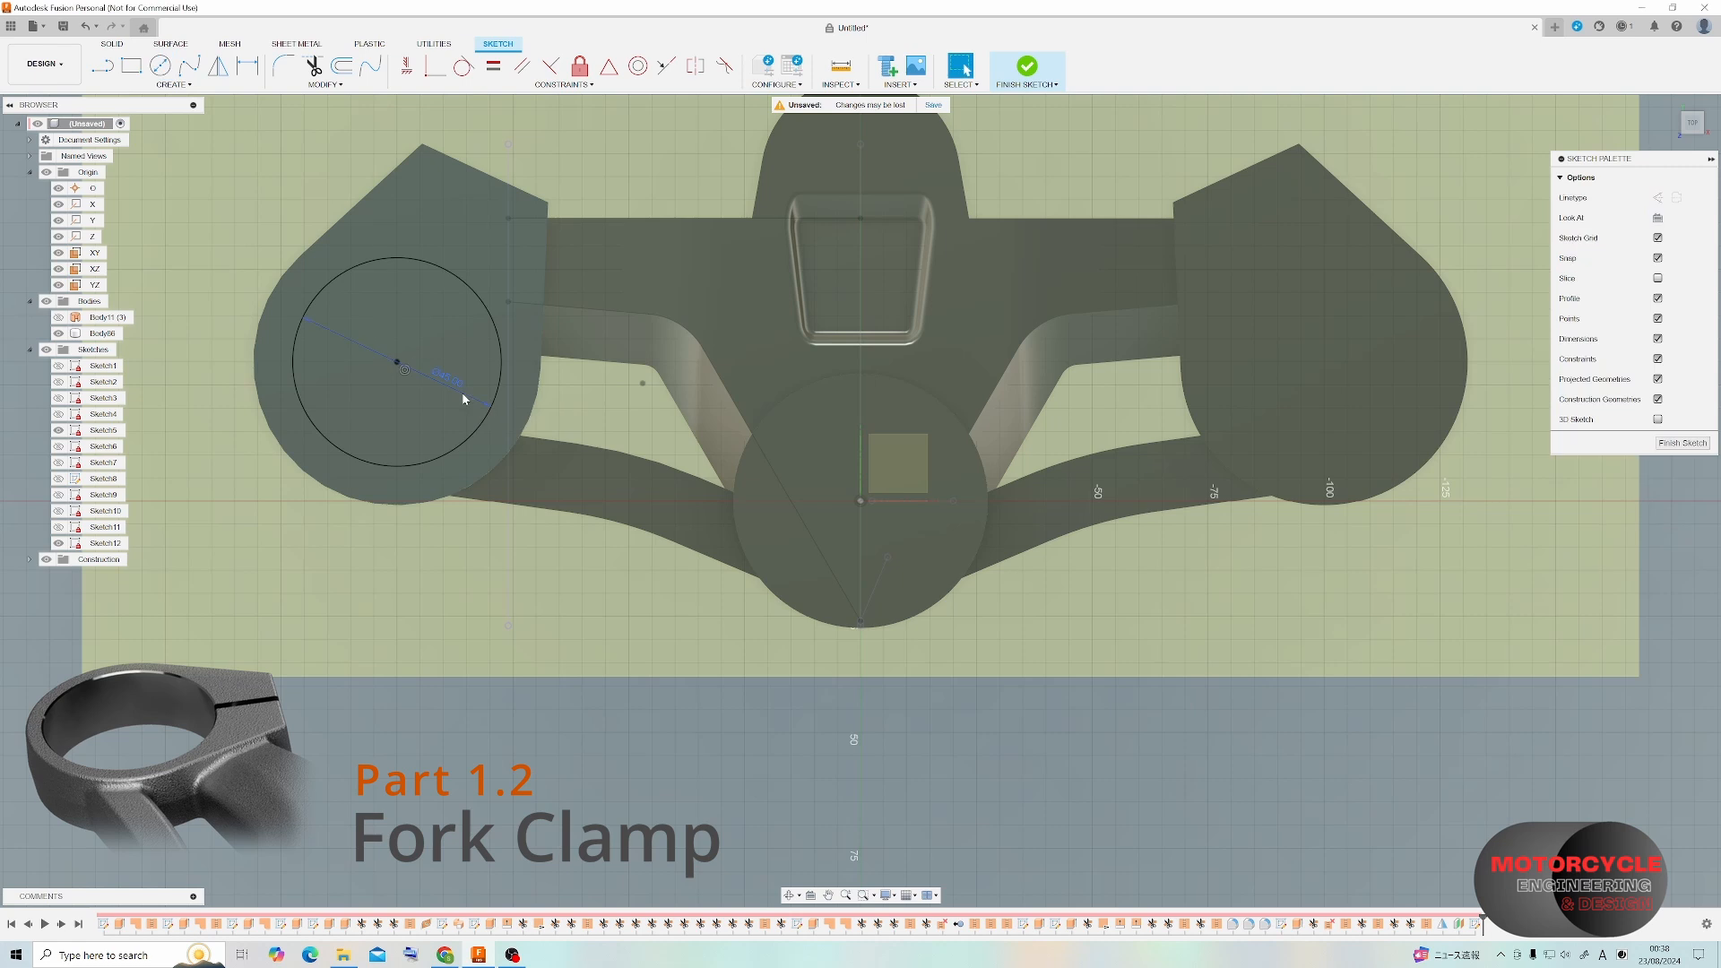
click(162, 68)
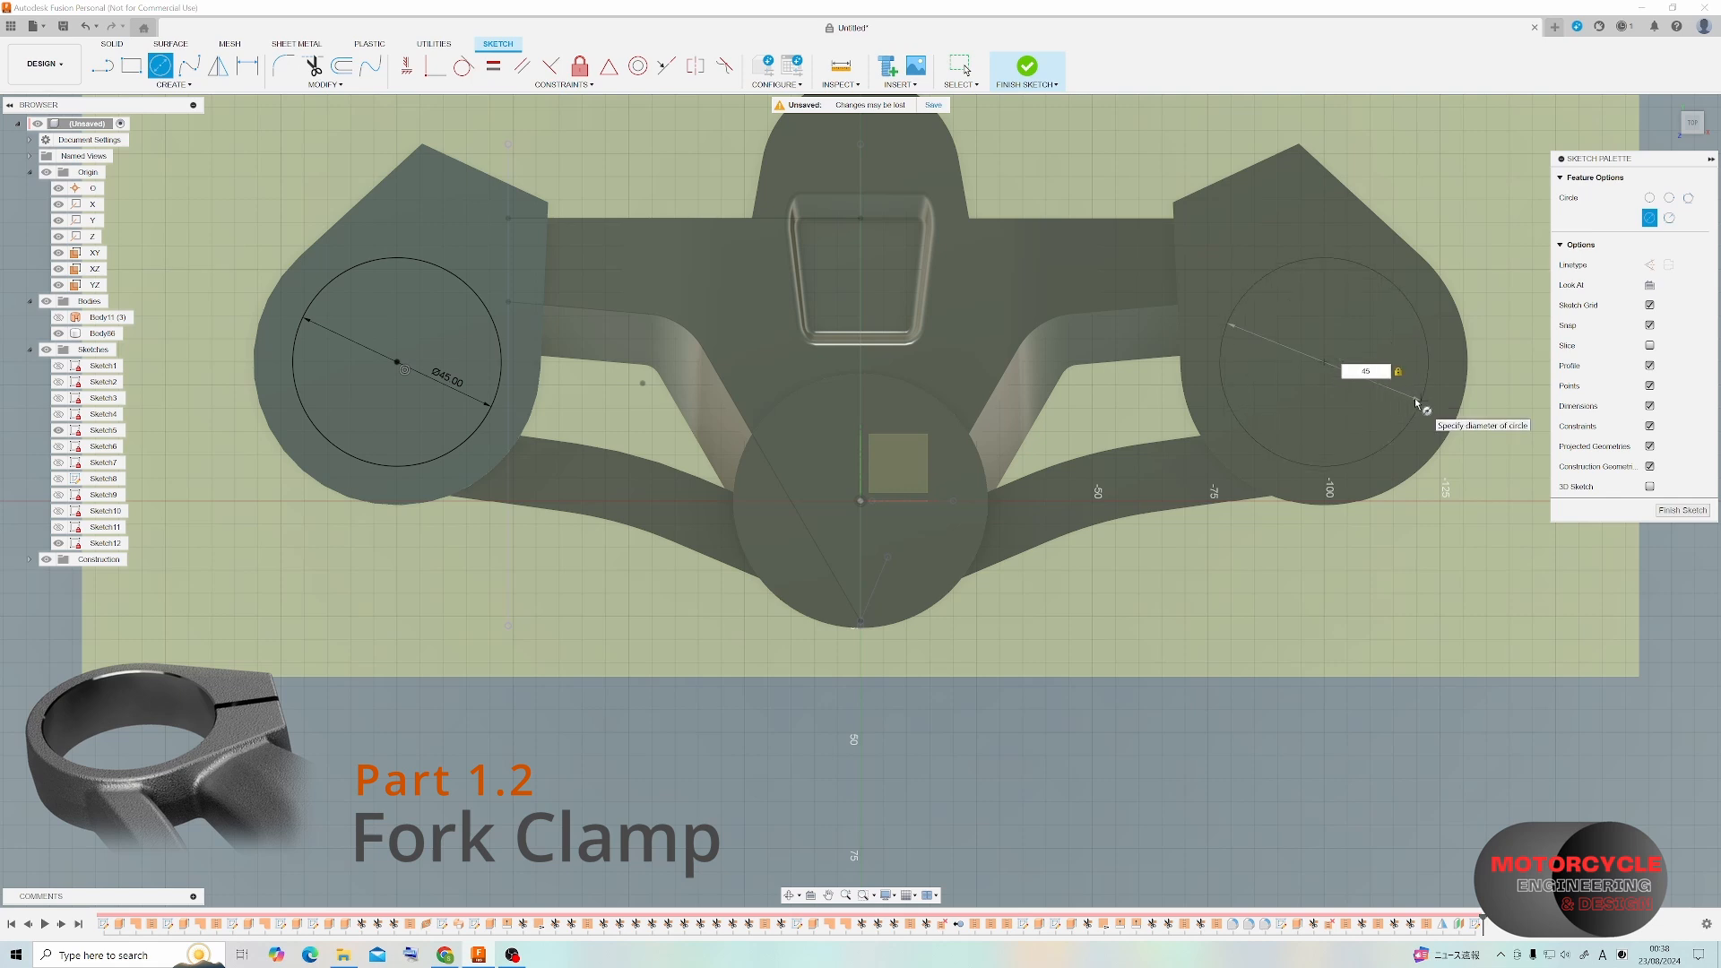
key(Return)
click(1379, 404)
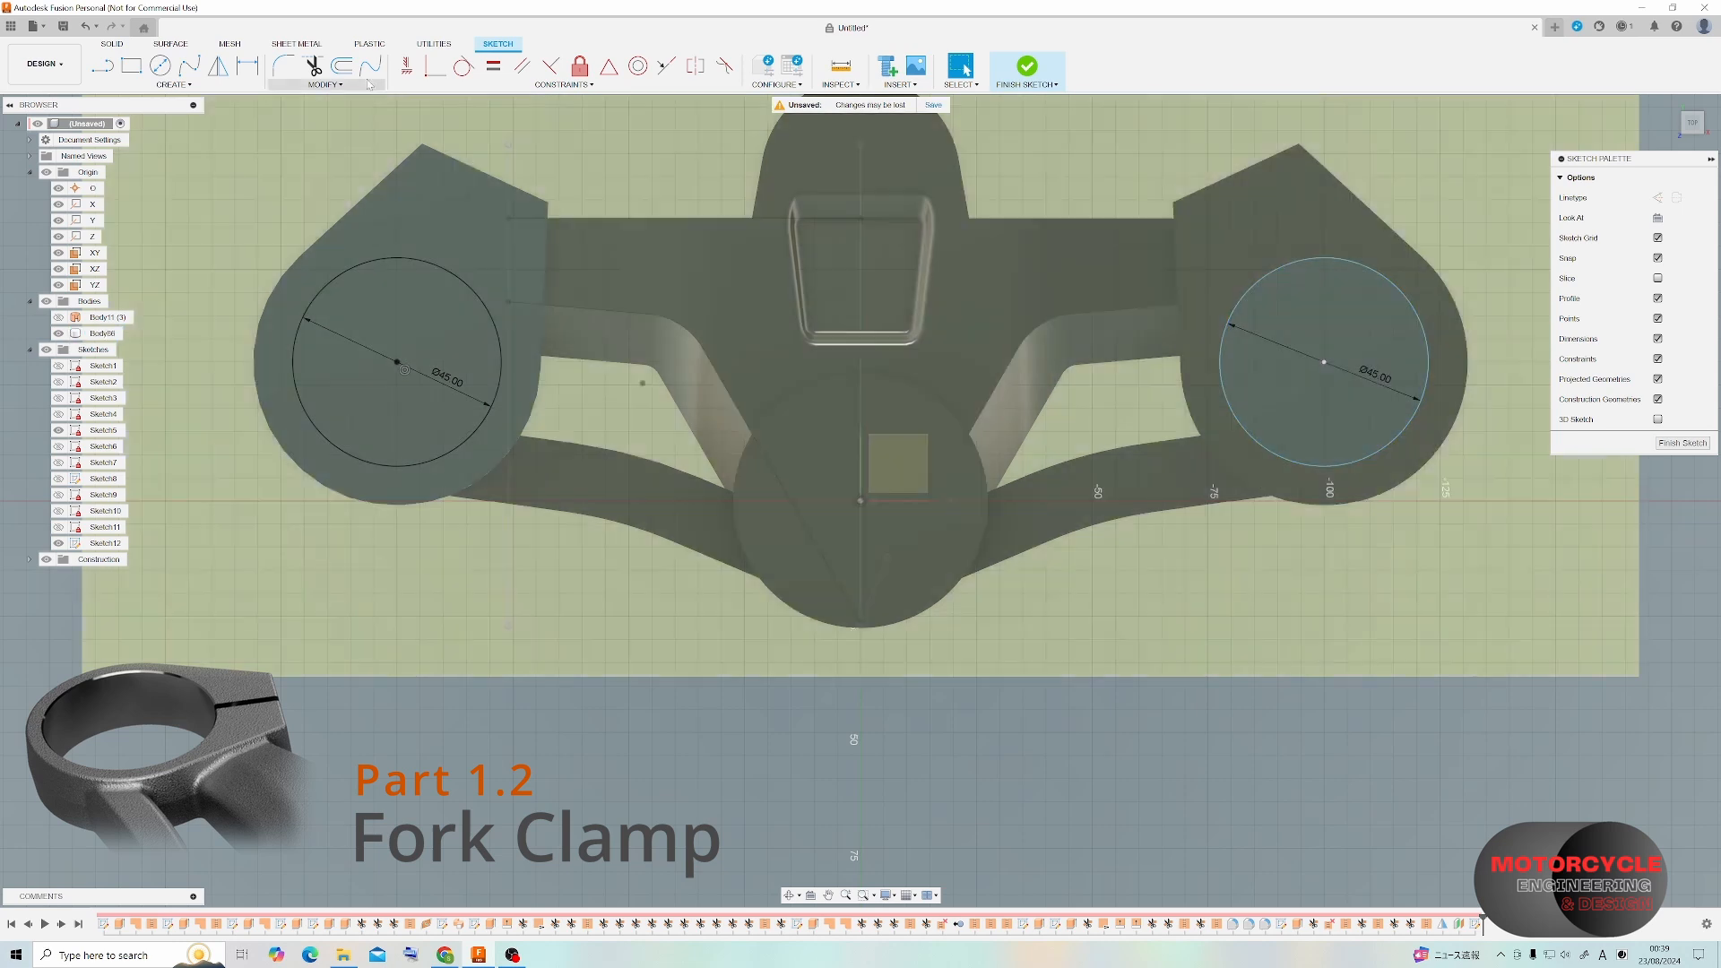
Draw a vertical line up from the origin and convert it to a centerline.
click(102, 65)
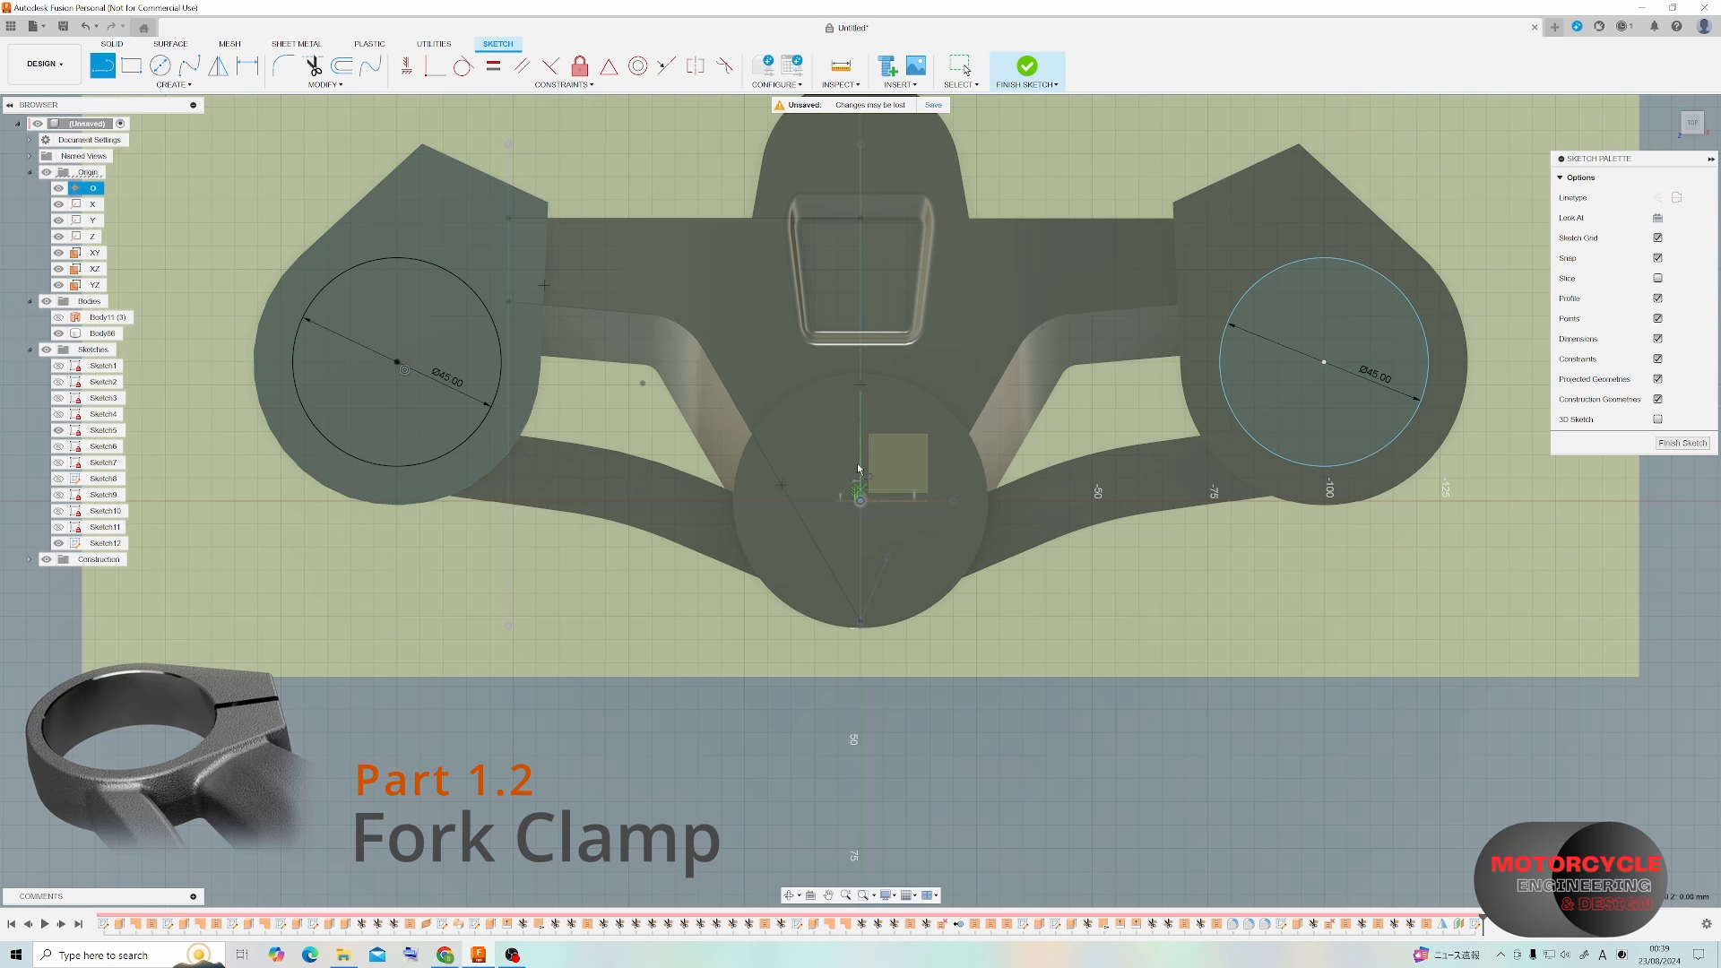
click(861, 501)
right_click(863, 397)
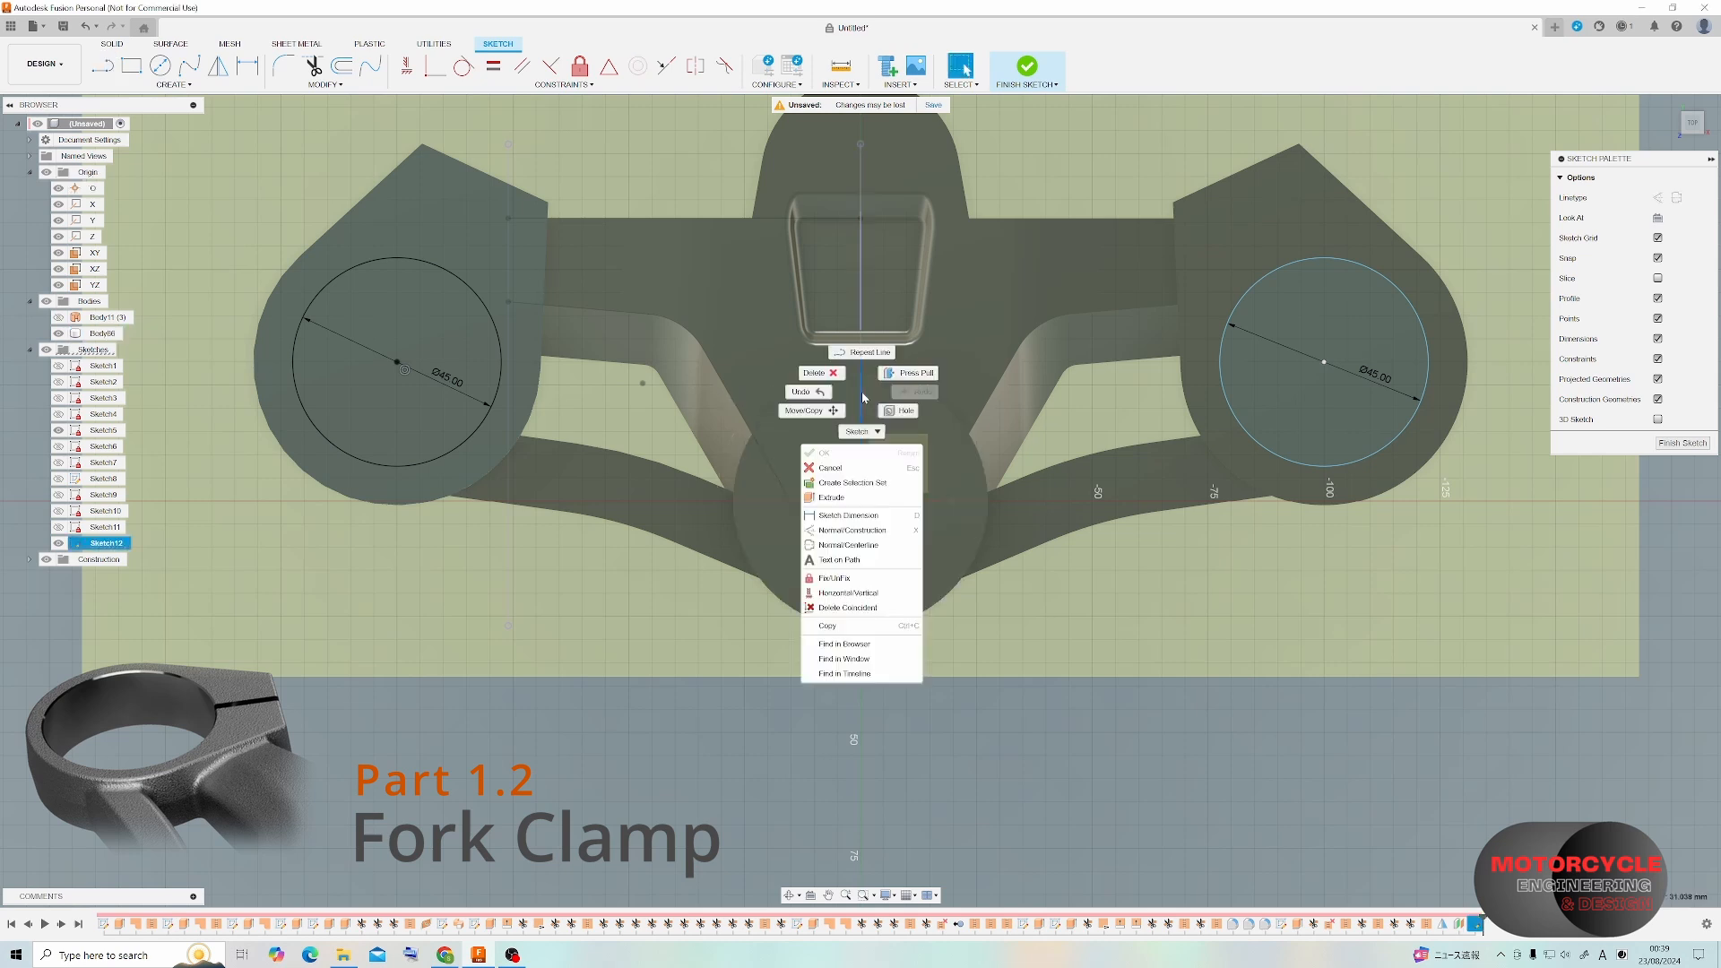
click(879, 545)
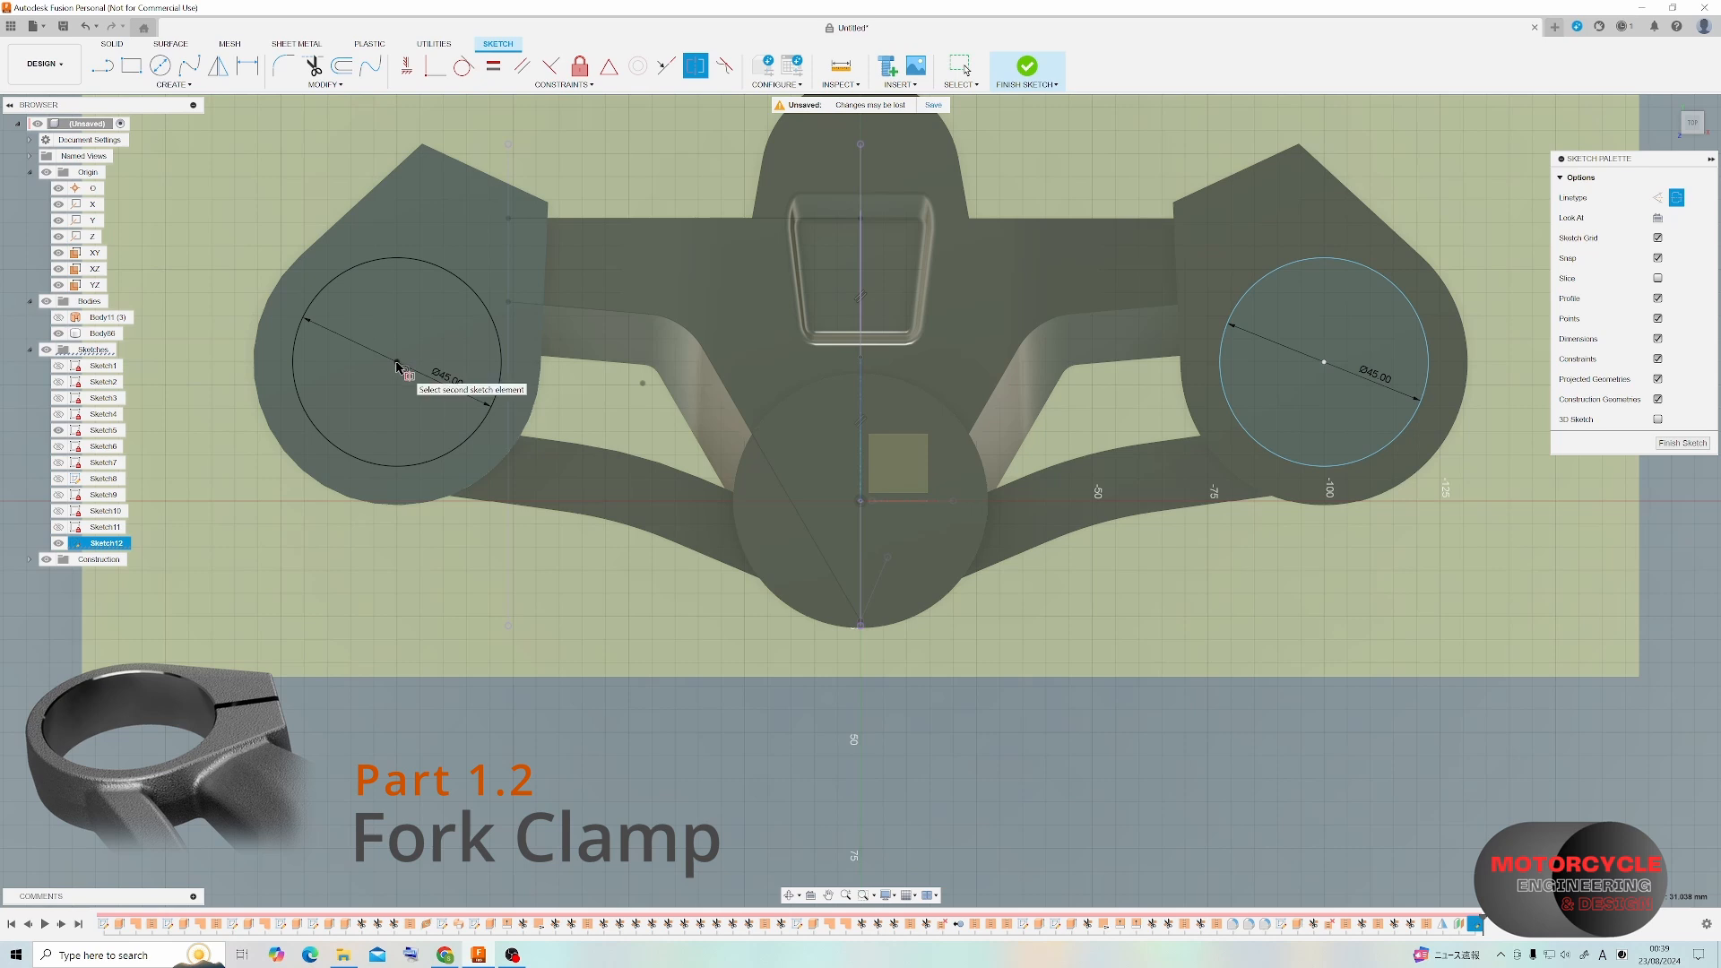
Constrain the two circle centers symmetric about the centerline and finish the sketch.
key(Escape)
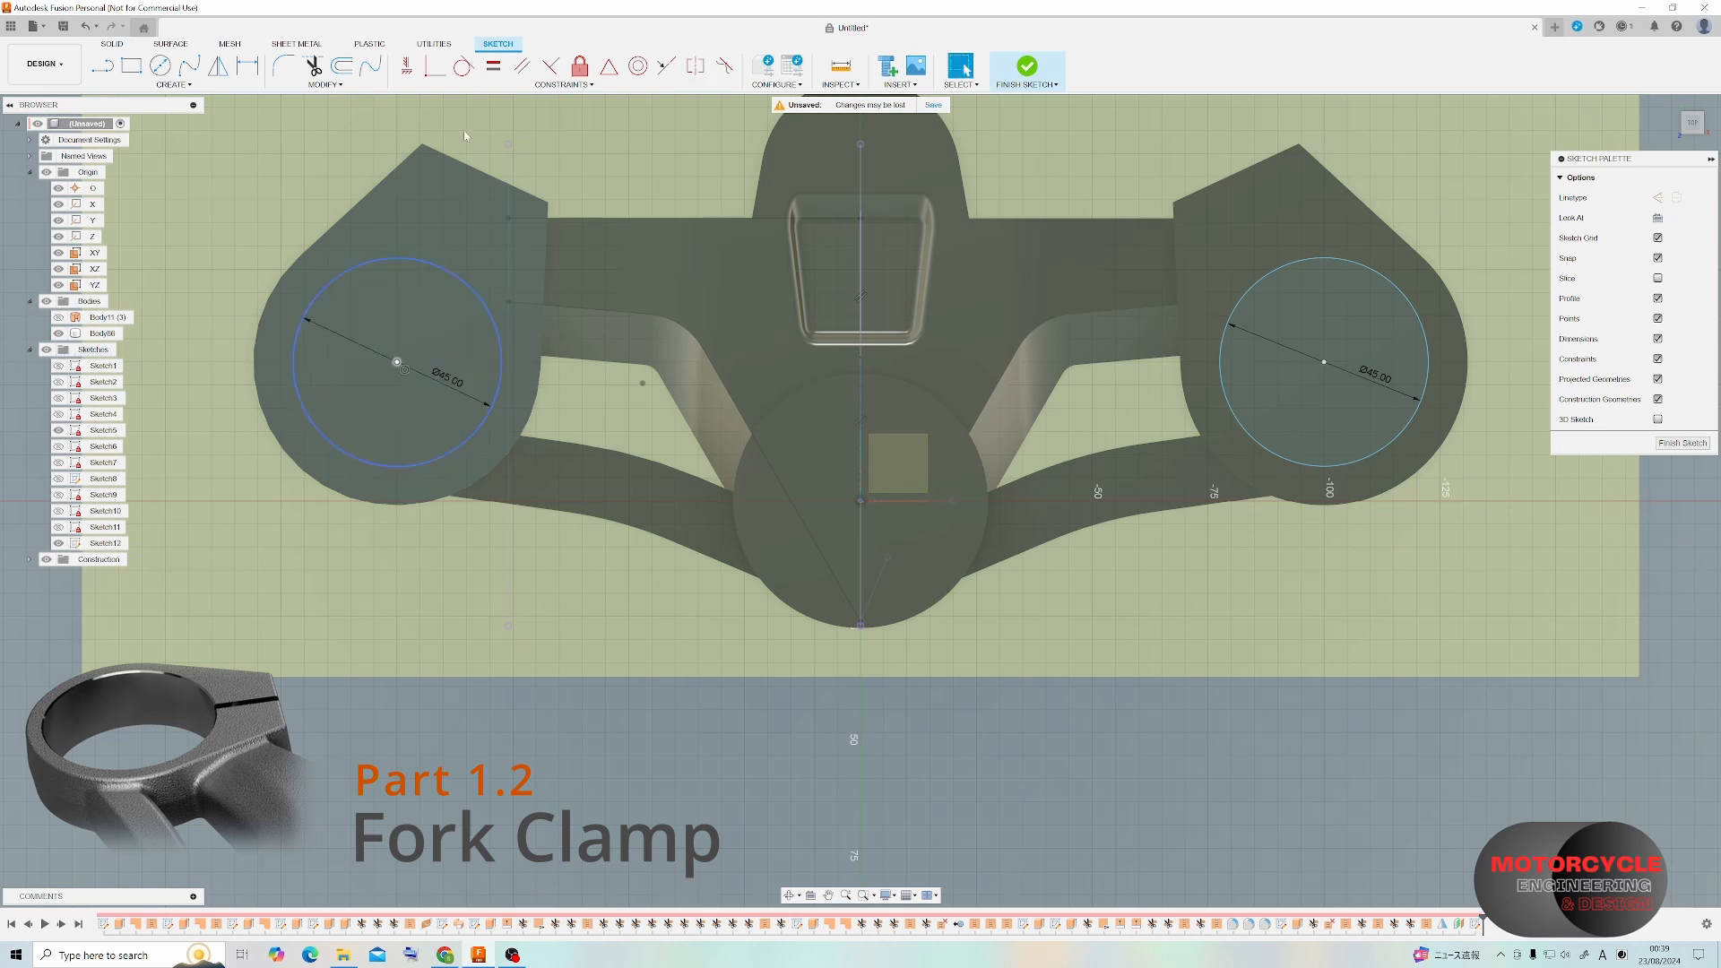
click(397, 362)
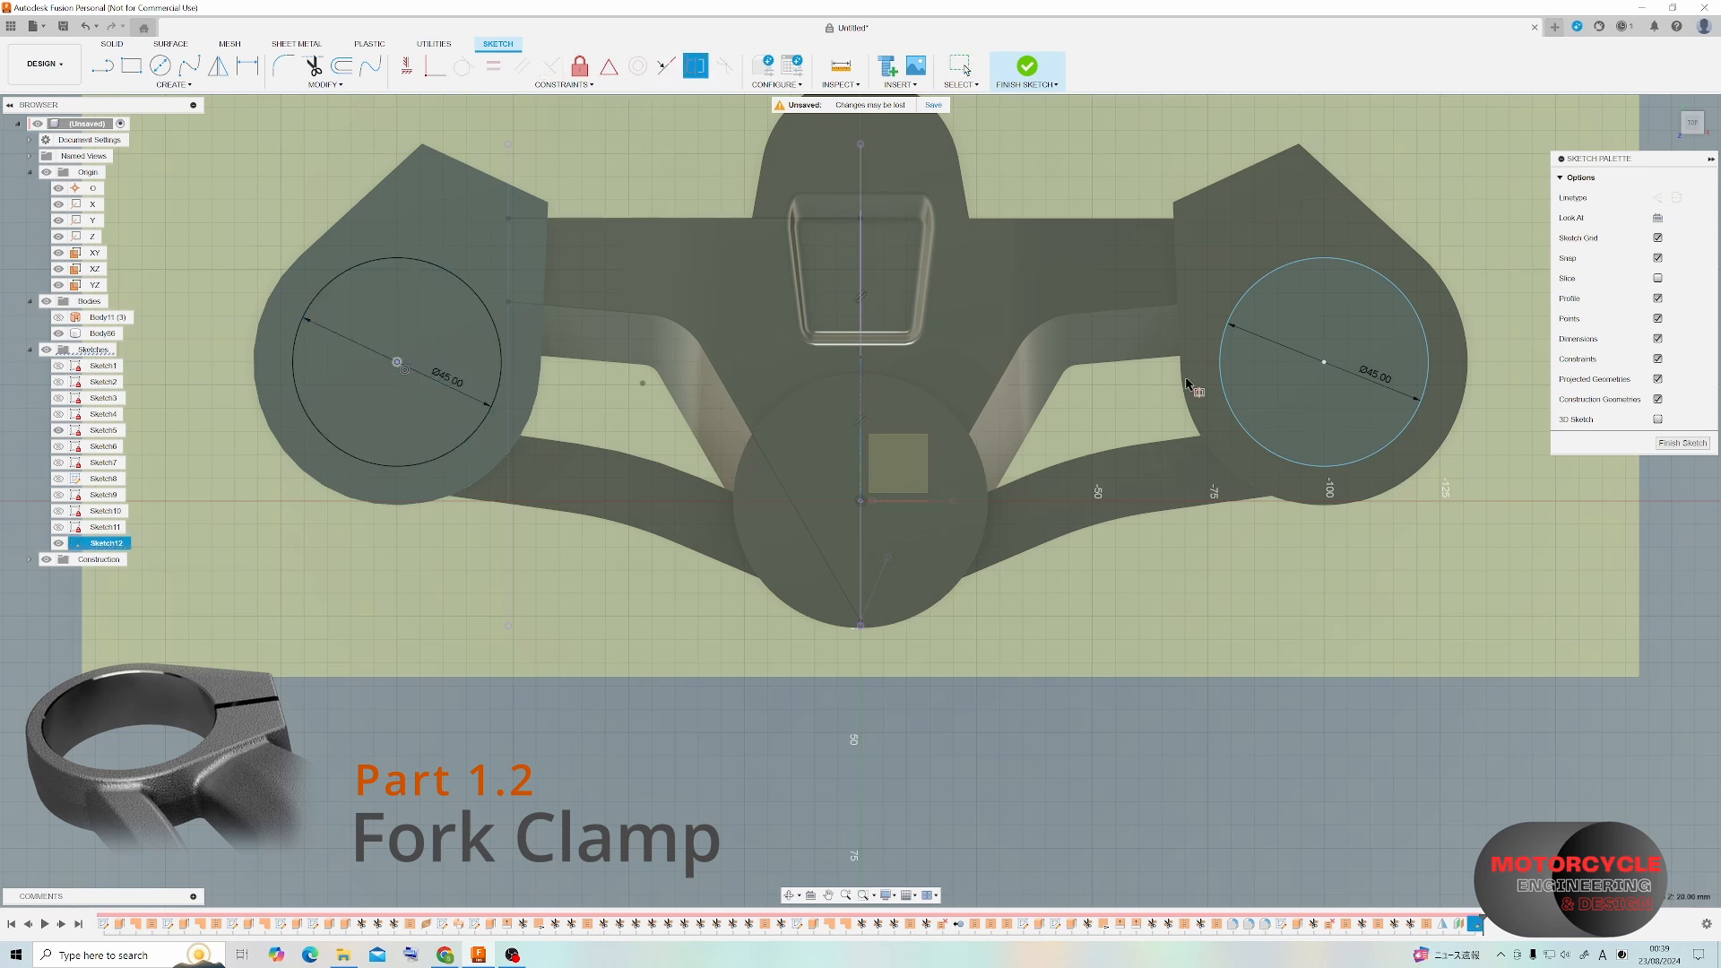
click(862, 487)
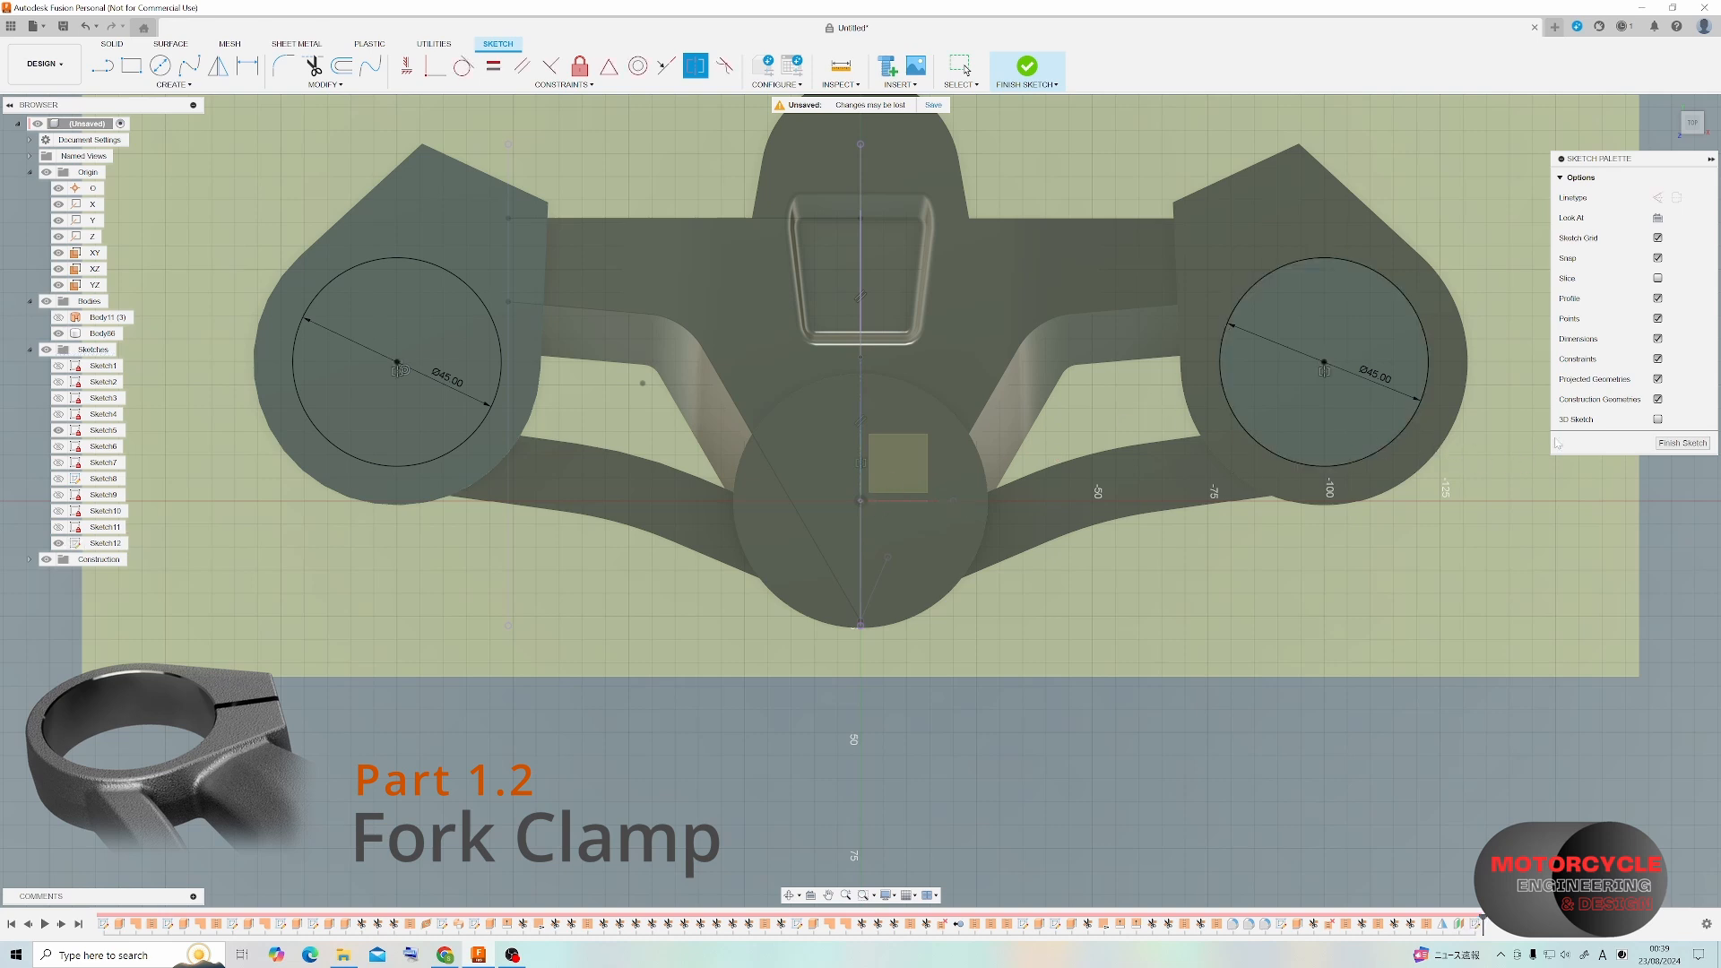
click(1670, 443)
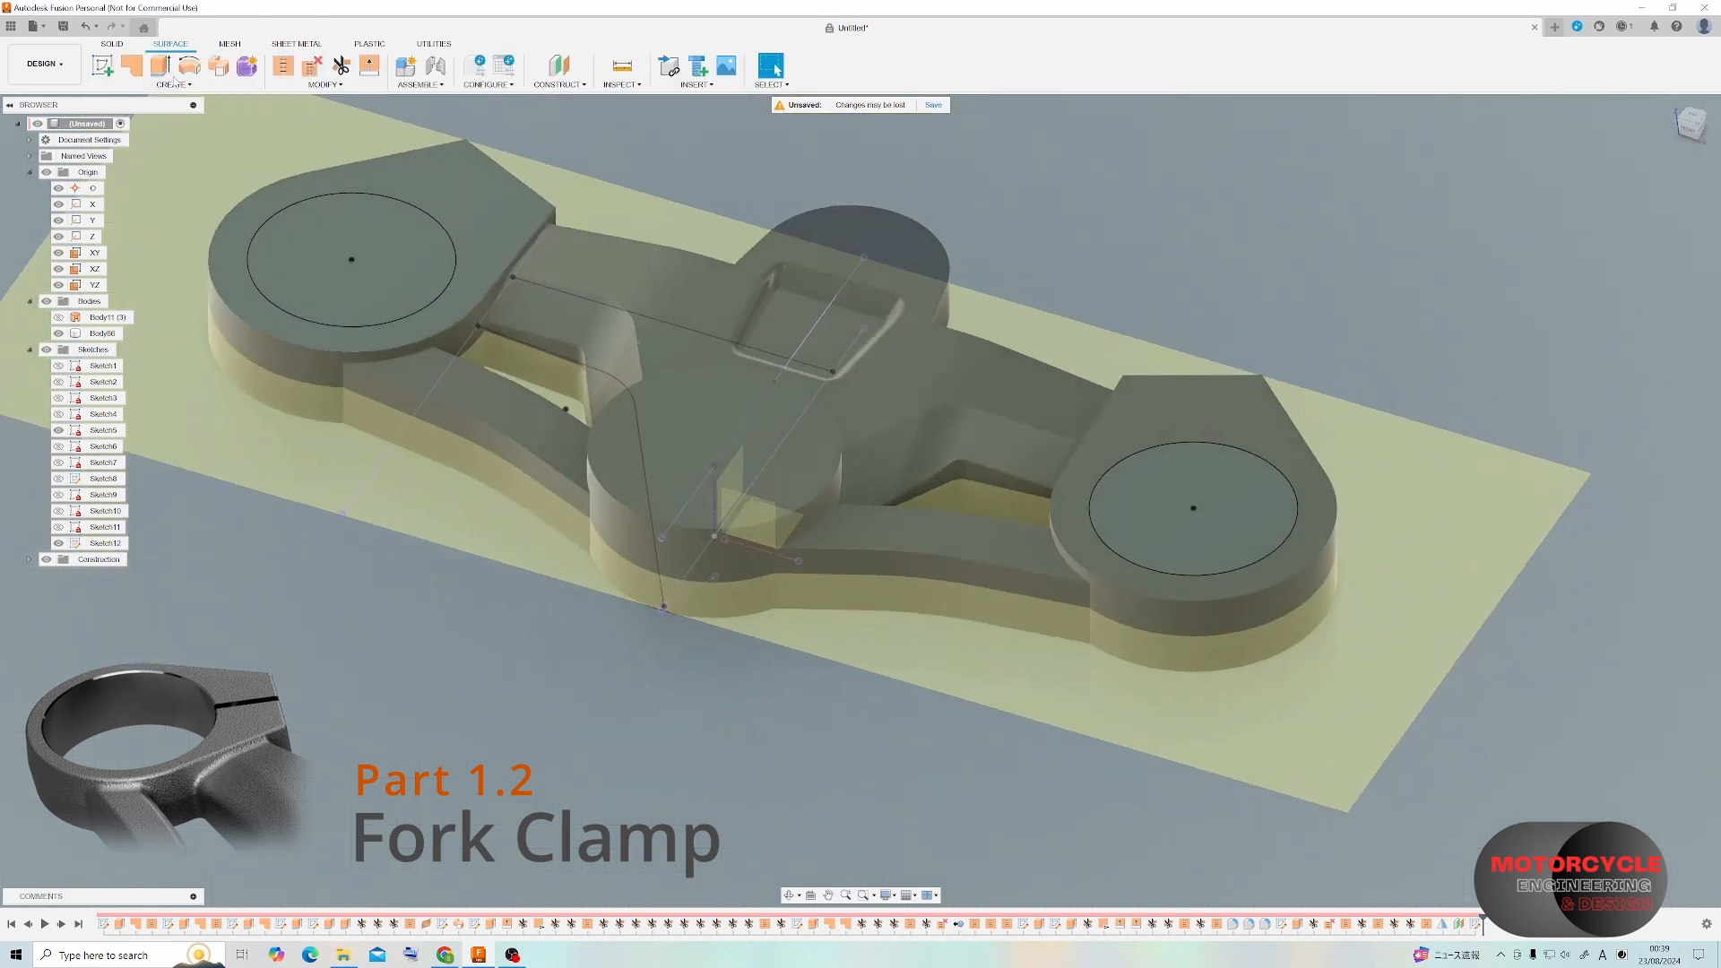
Extrude-cut the two fork clamp circles downward through the whole body with the extent set to All.
click(115, 45)
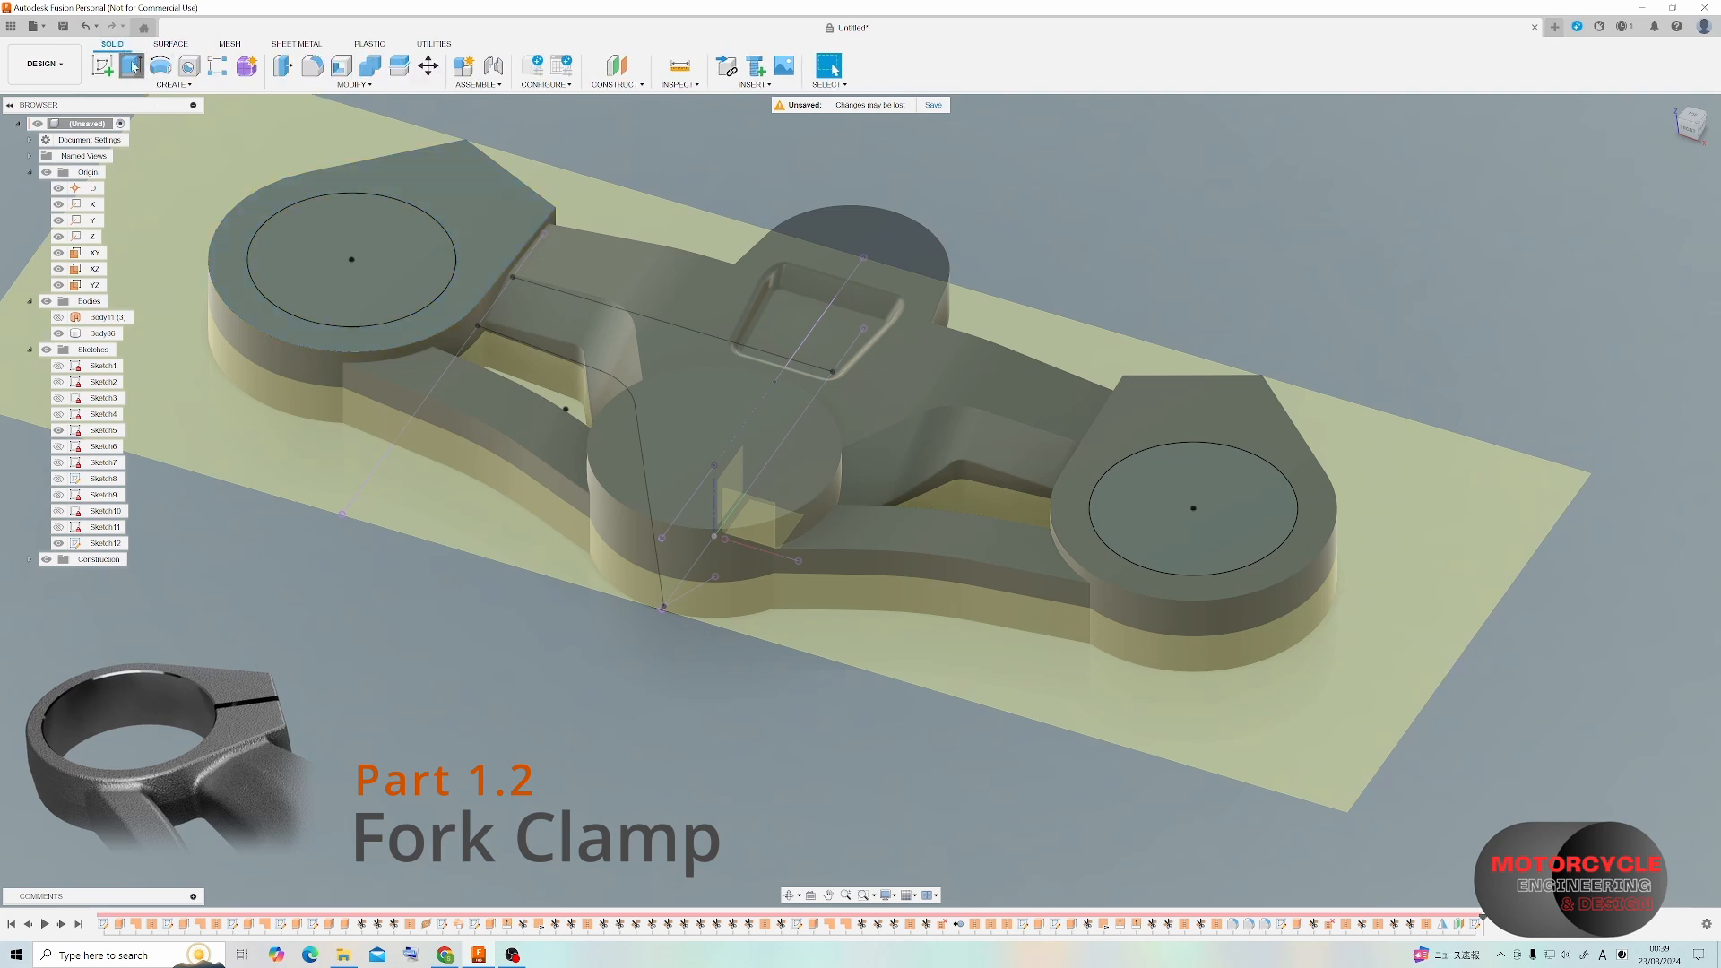
click(131, 66)
click(358, 255)
click(1201, 502)
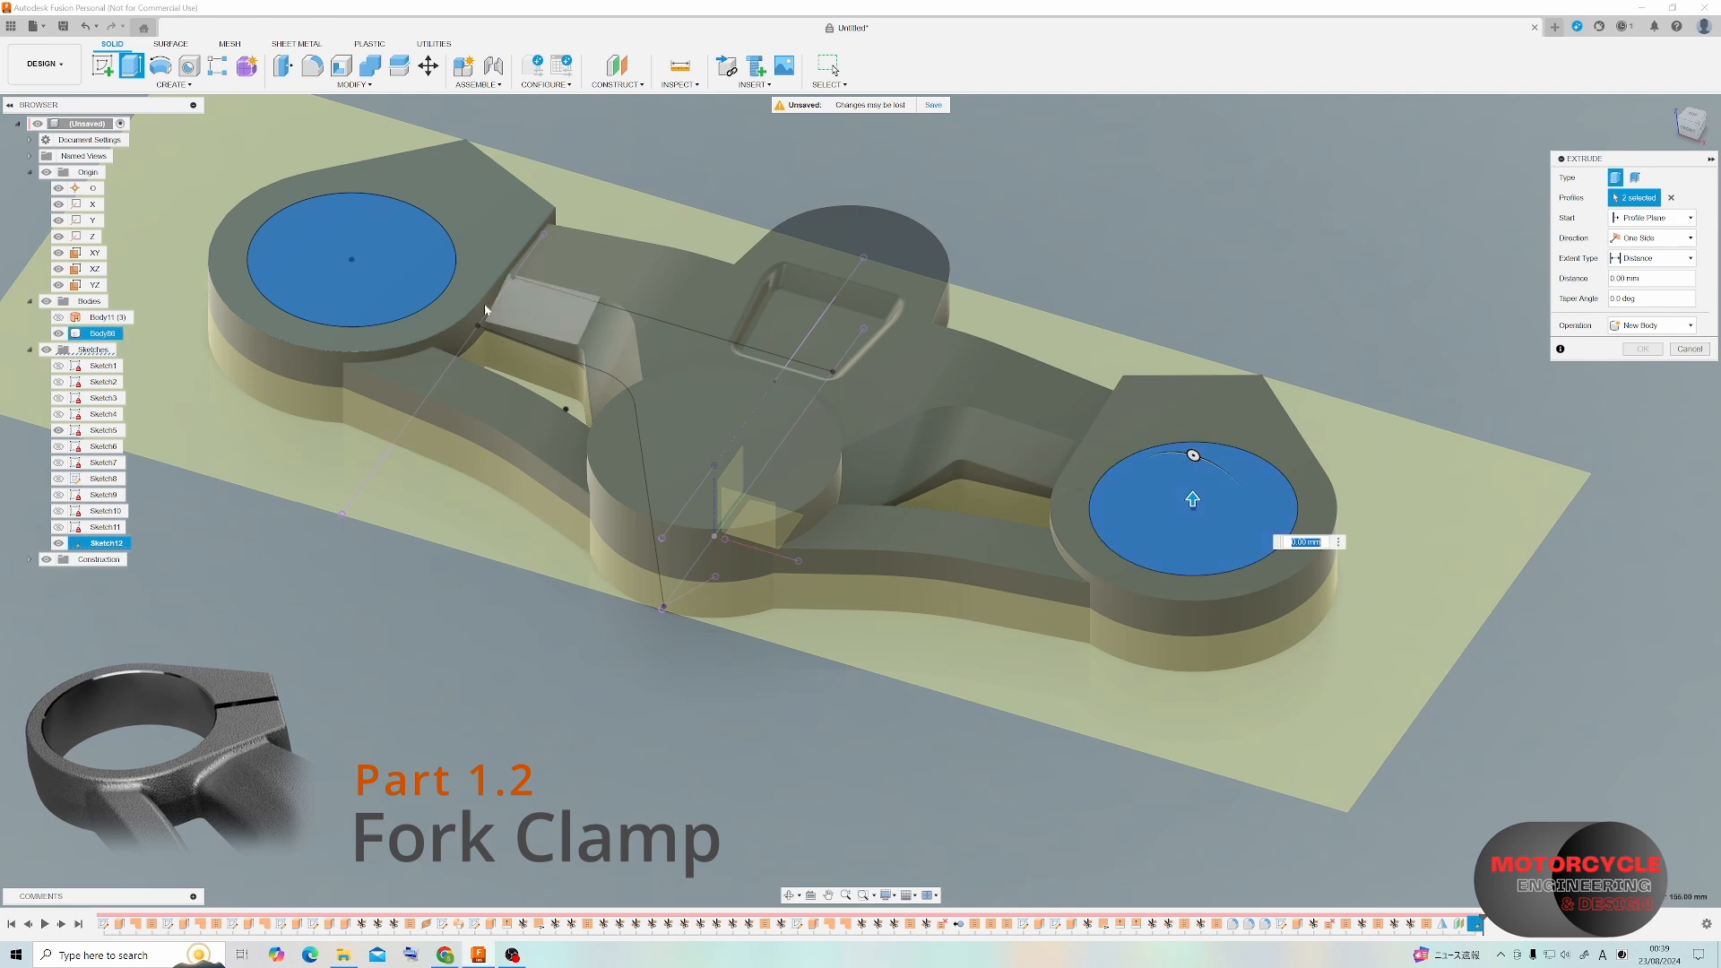
drag(1193, 499, 1193, 607)
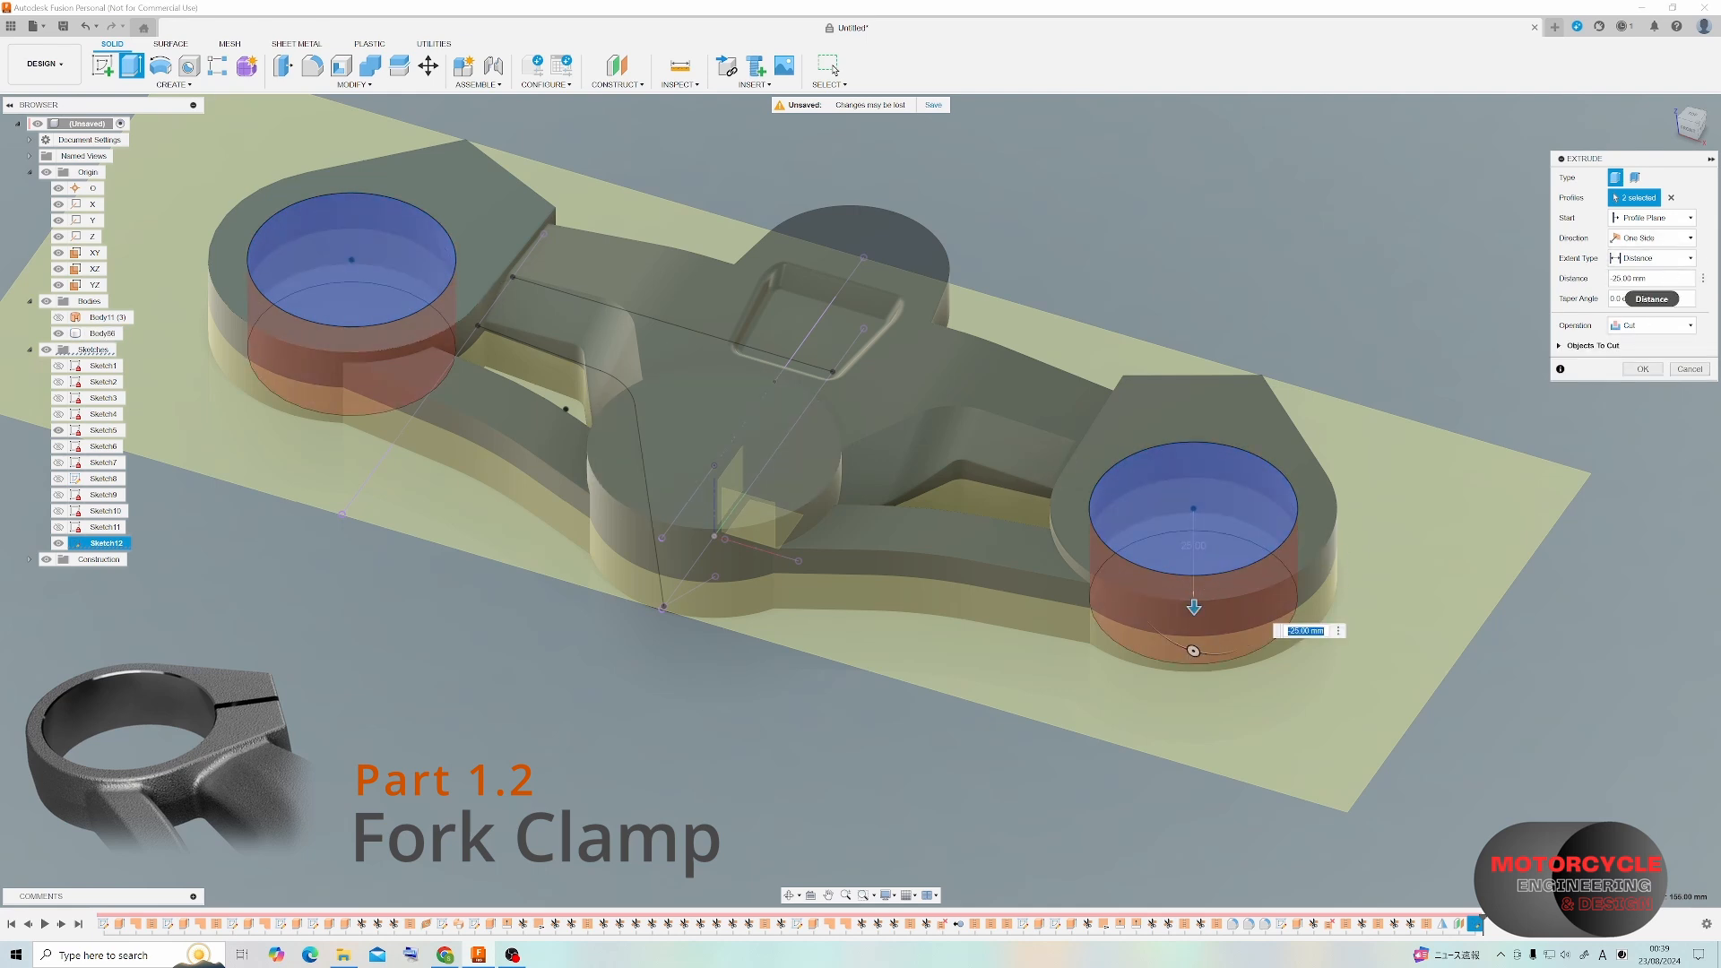
click(1652, 259)
click(1652, 304)
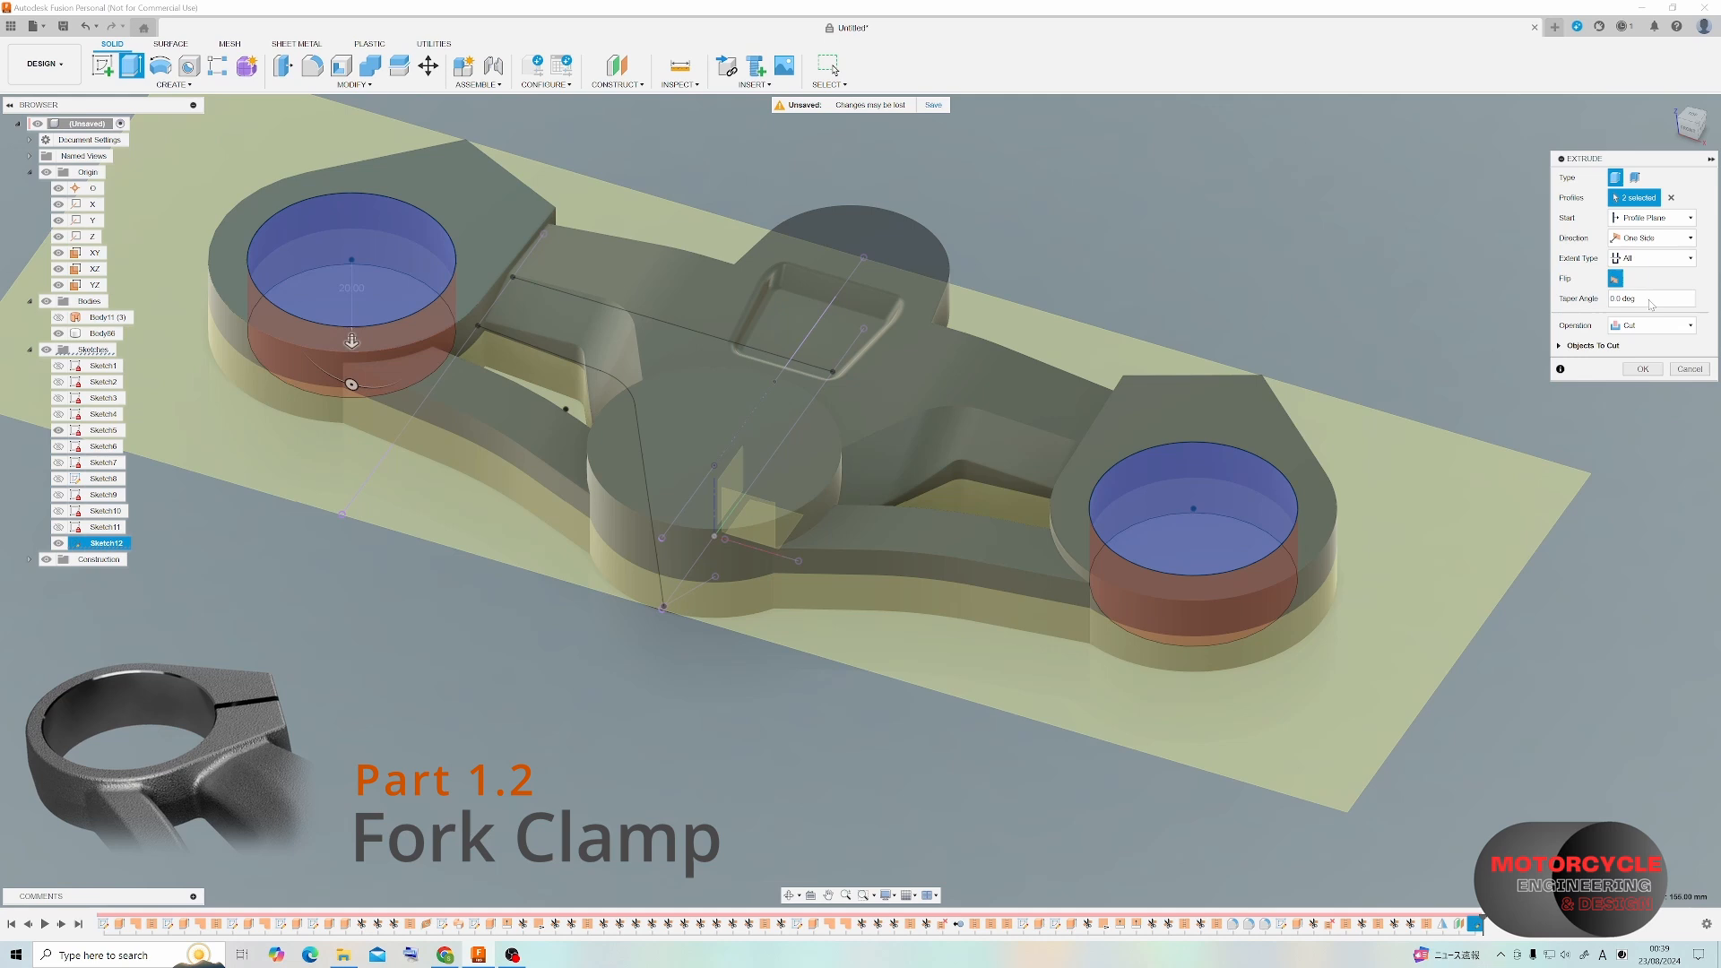
click(1642, 369)
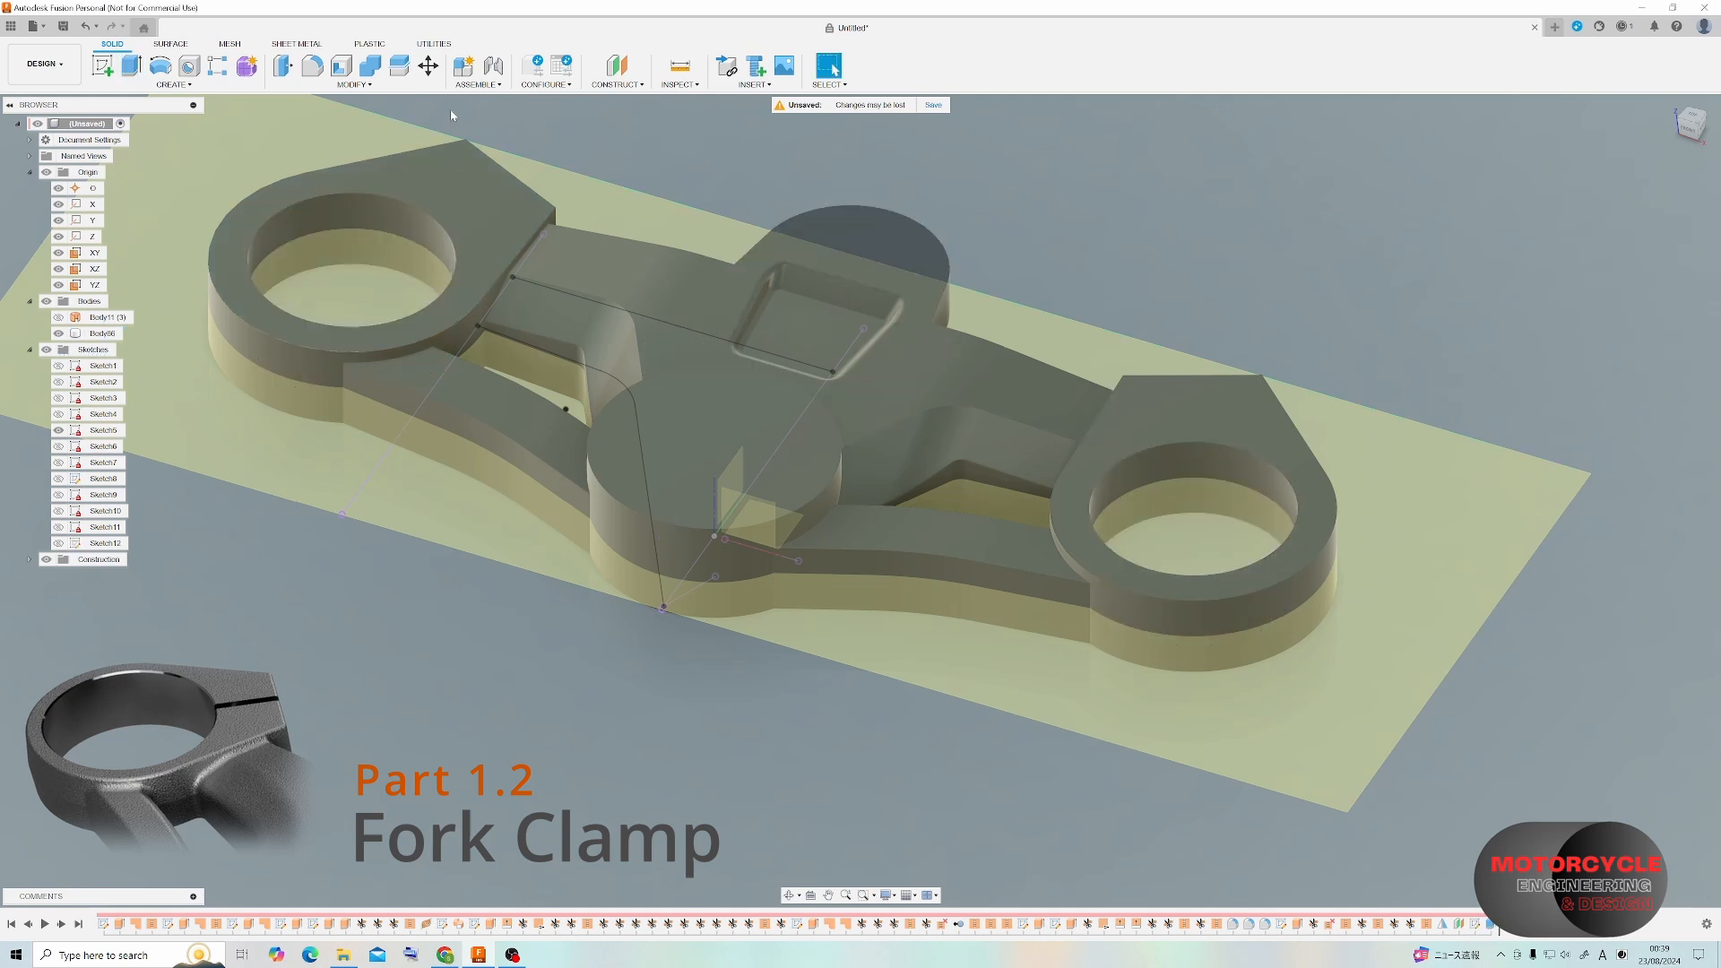
Sketch a 25 mm diameter circle centered on the origin on the central stem boss's top face and finish the sketch.
click(669, 421)
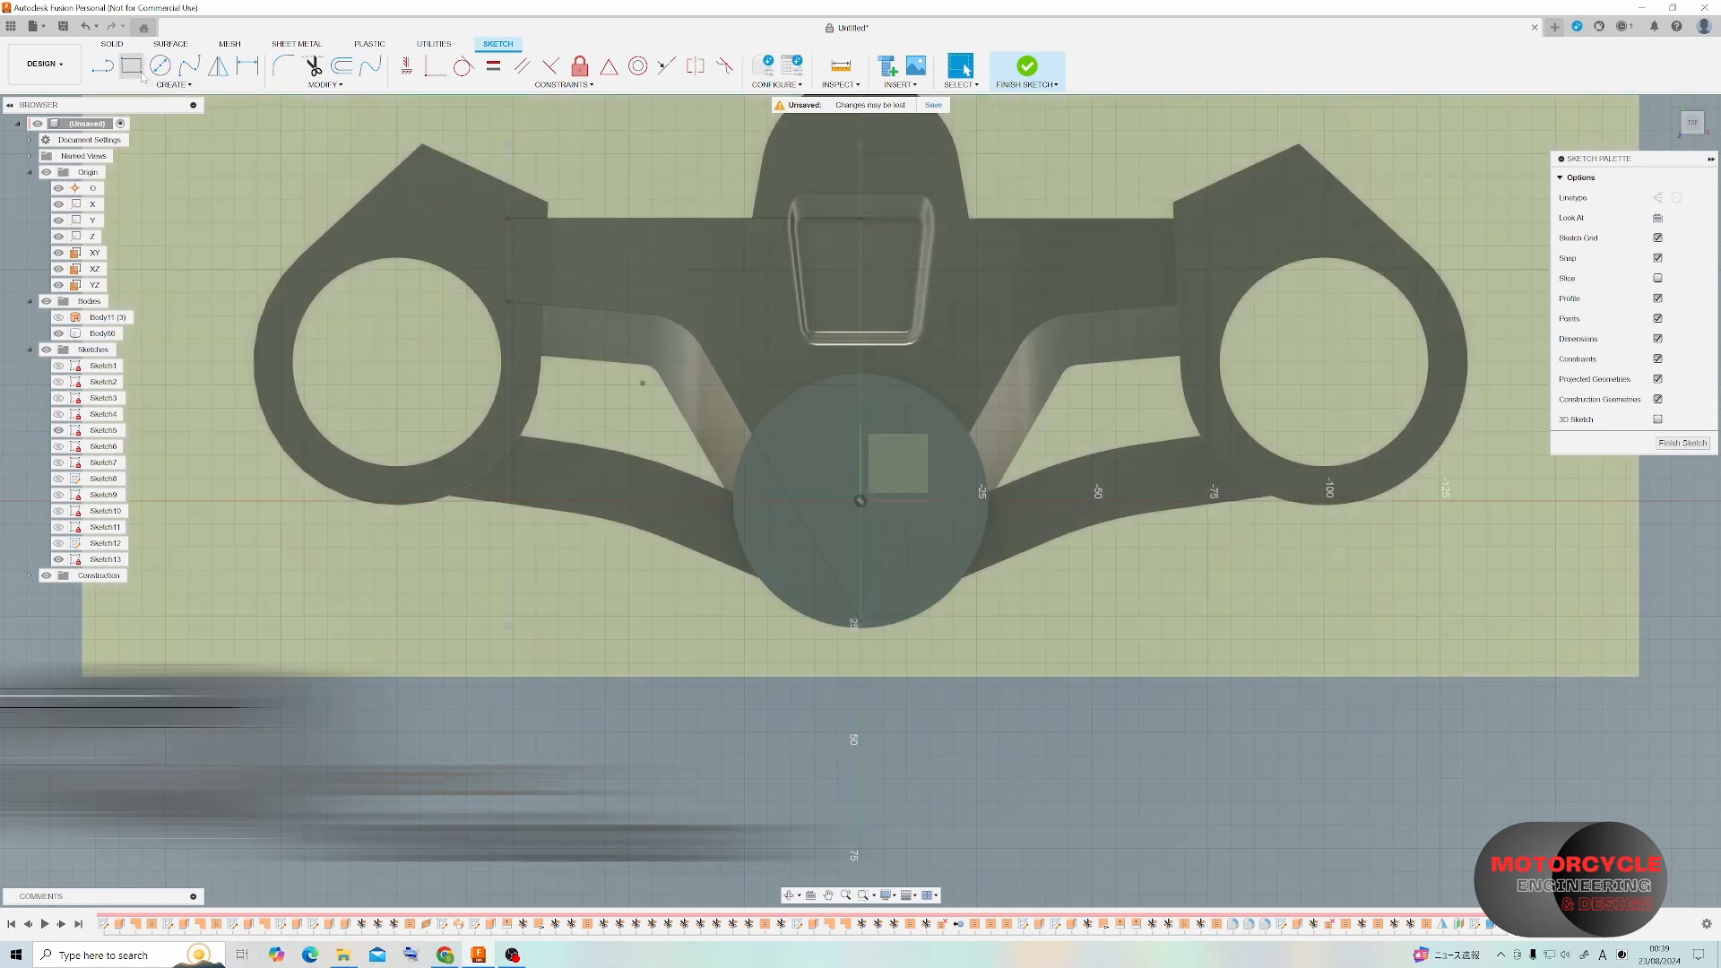
click(160, 65)
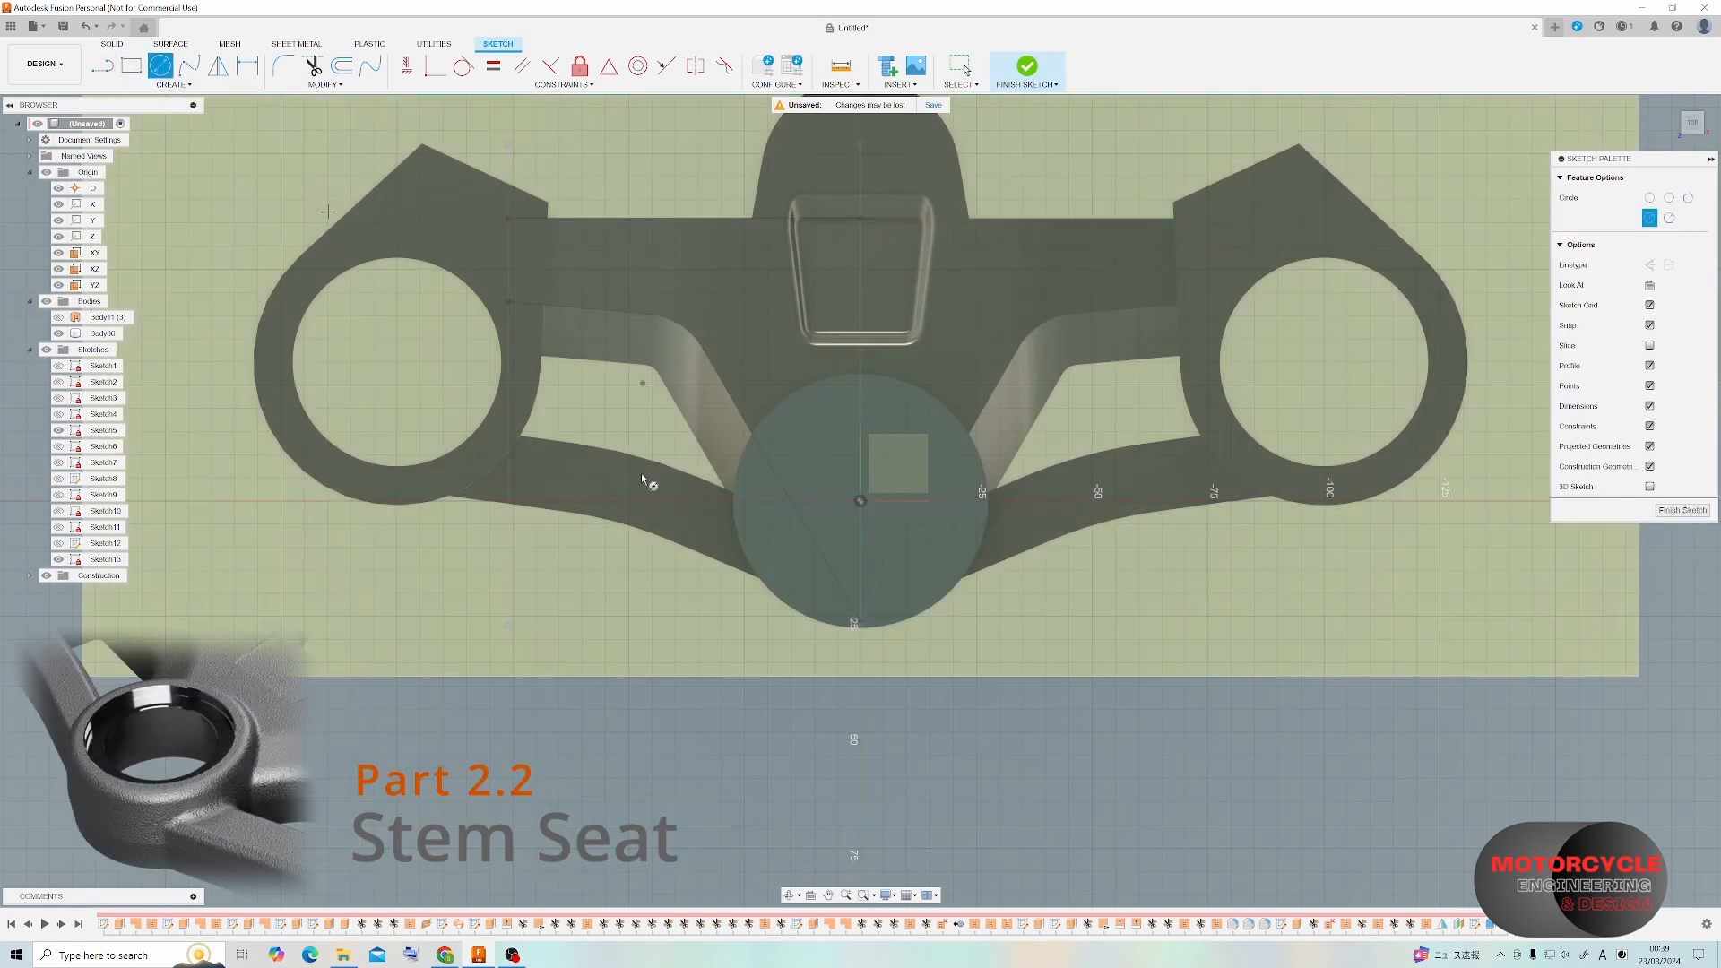
click(860, 502)
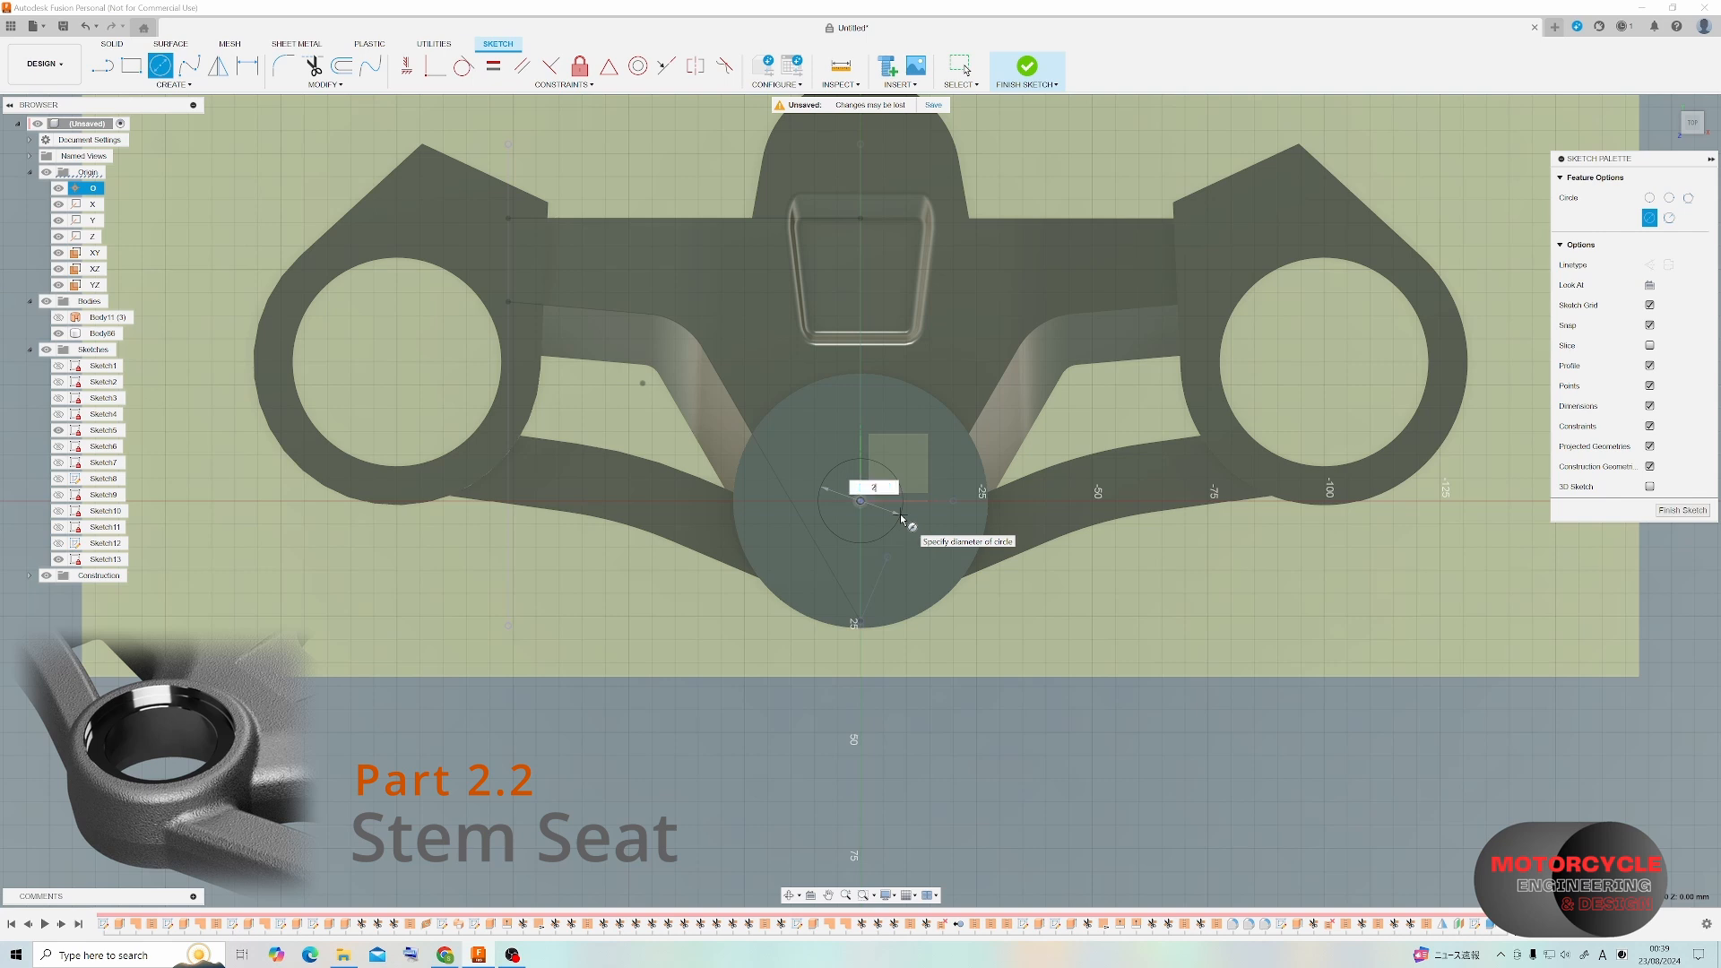
text(25)
key(Return)
key(Escape)
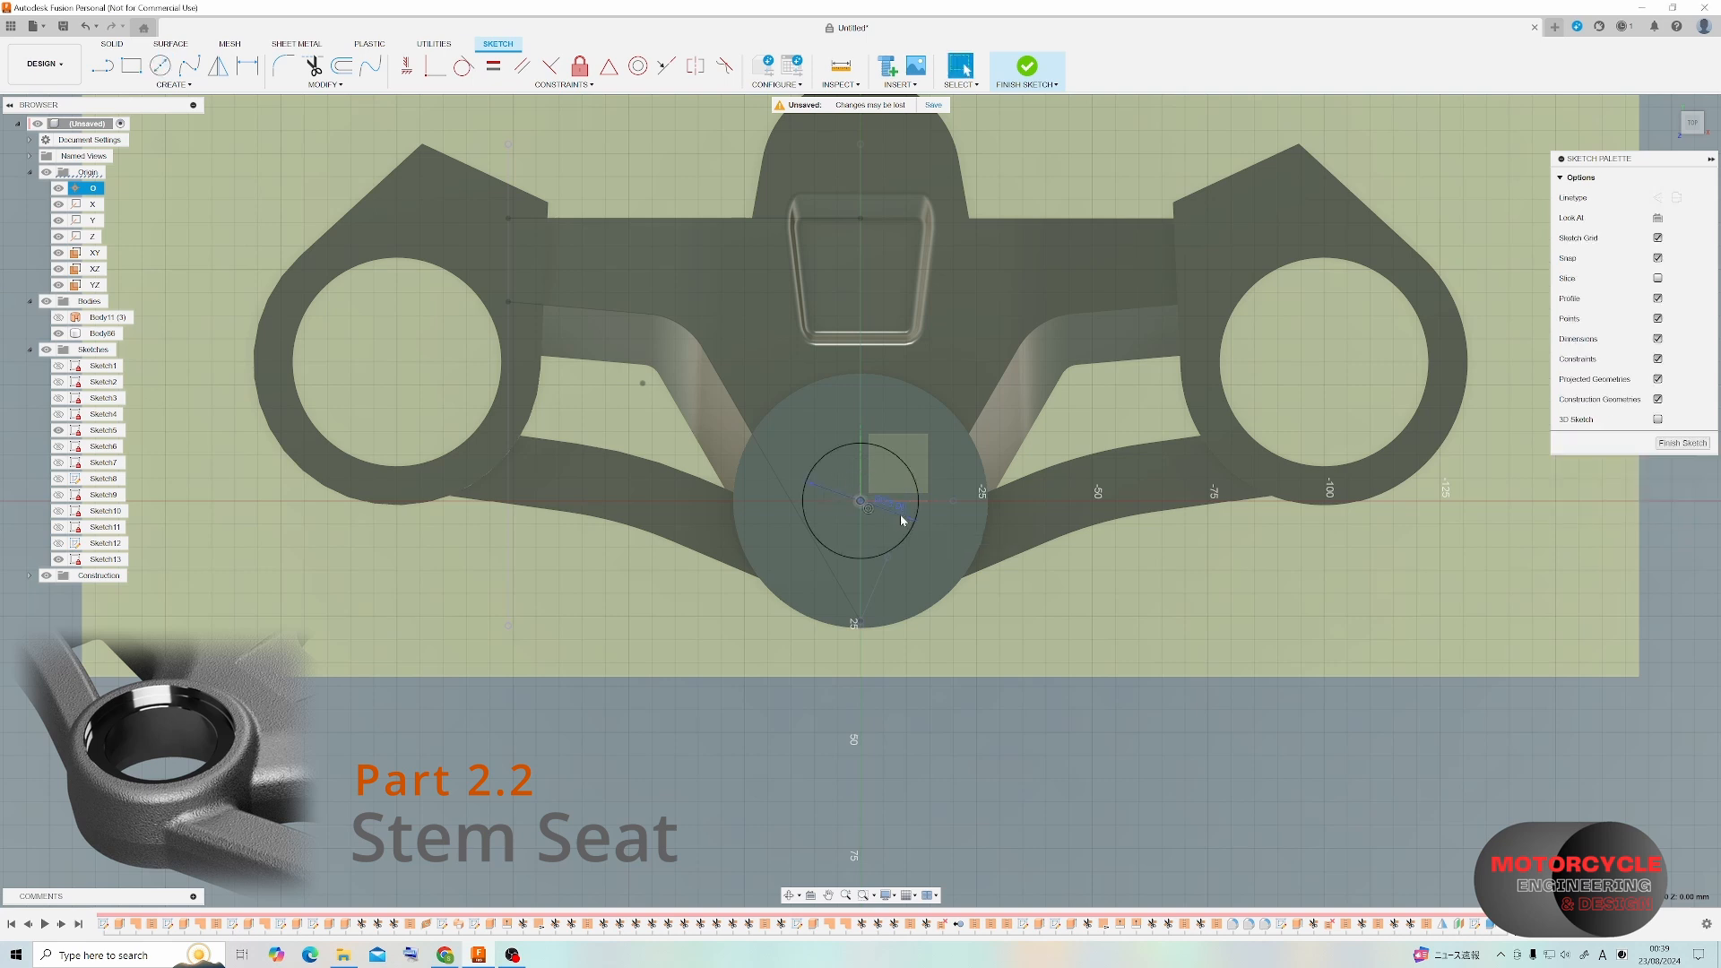
click(1683, 443)
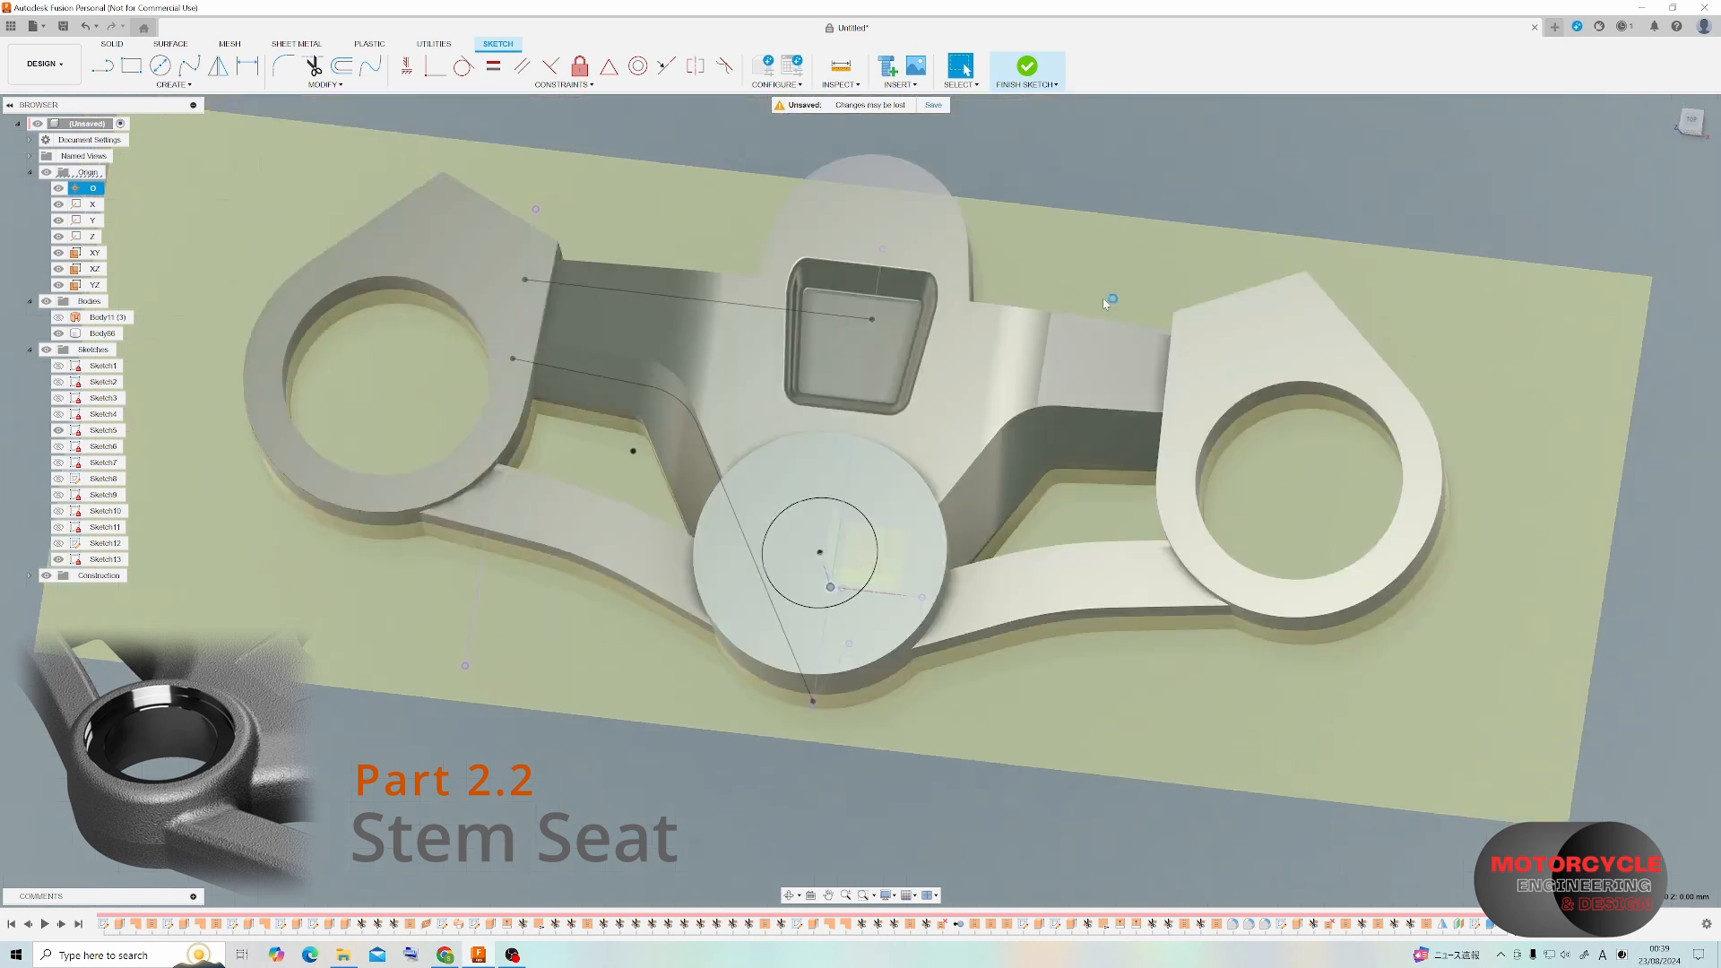
Extrude-cut the stem circle through the whole central boss with the extent set to All.
click(131, 66)
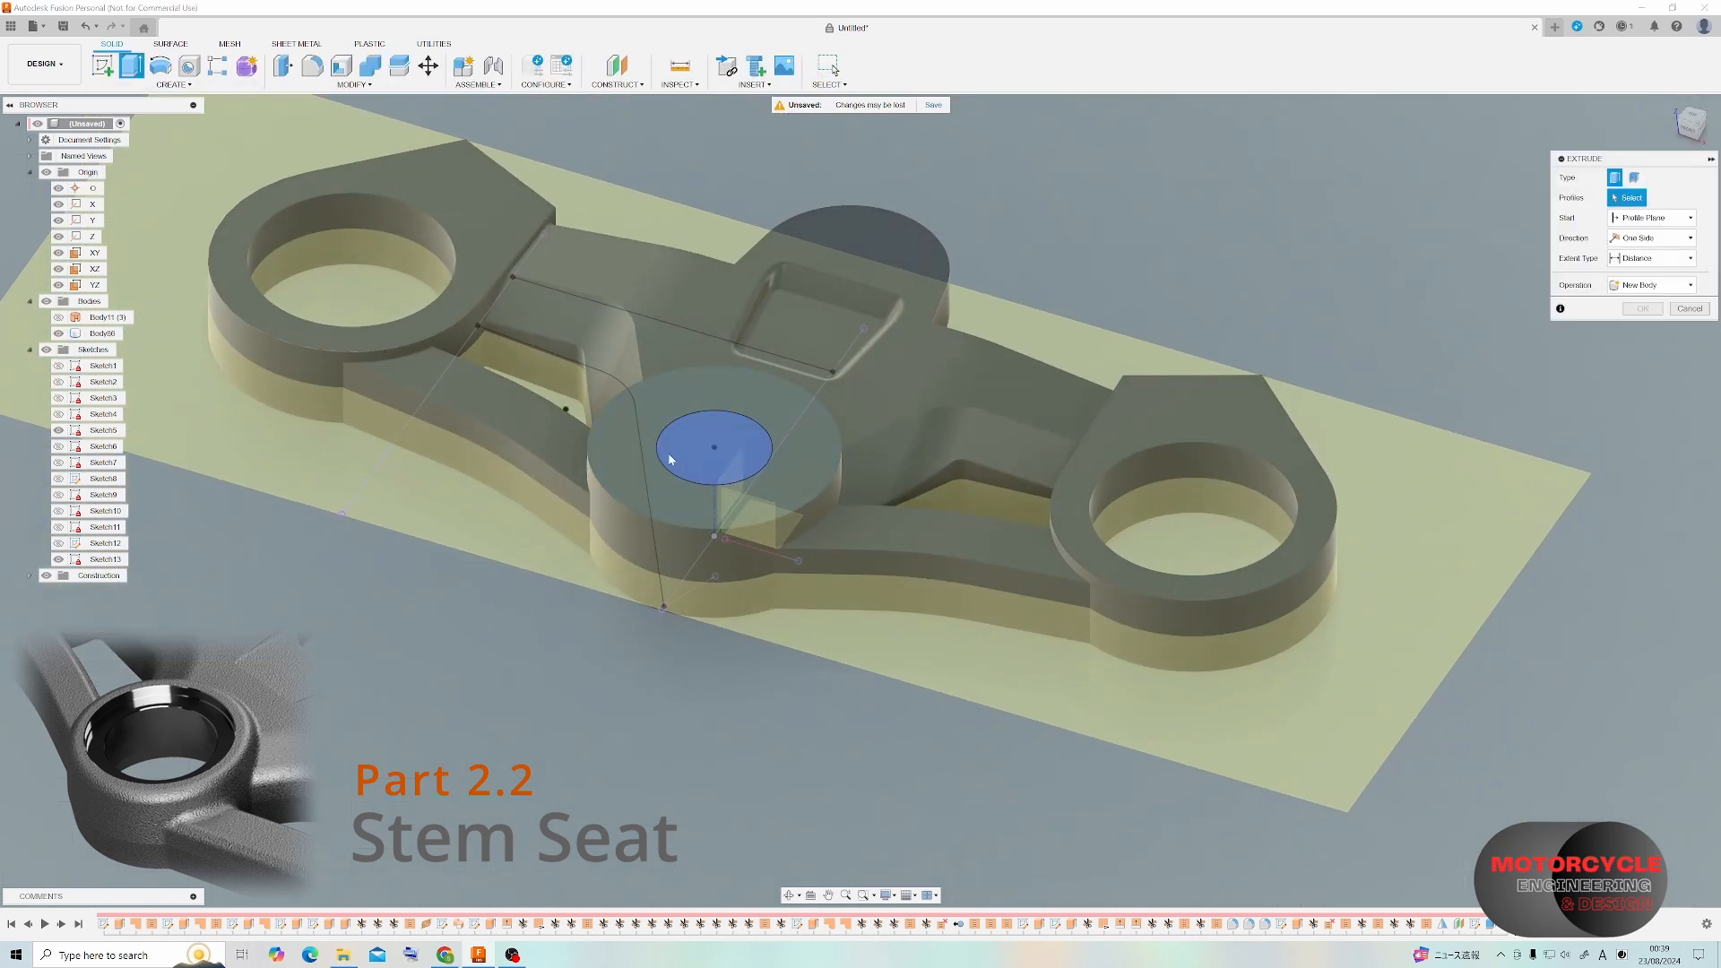
click(1681, 257)
click(1673, 260)
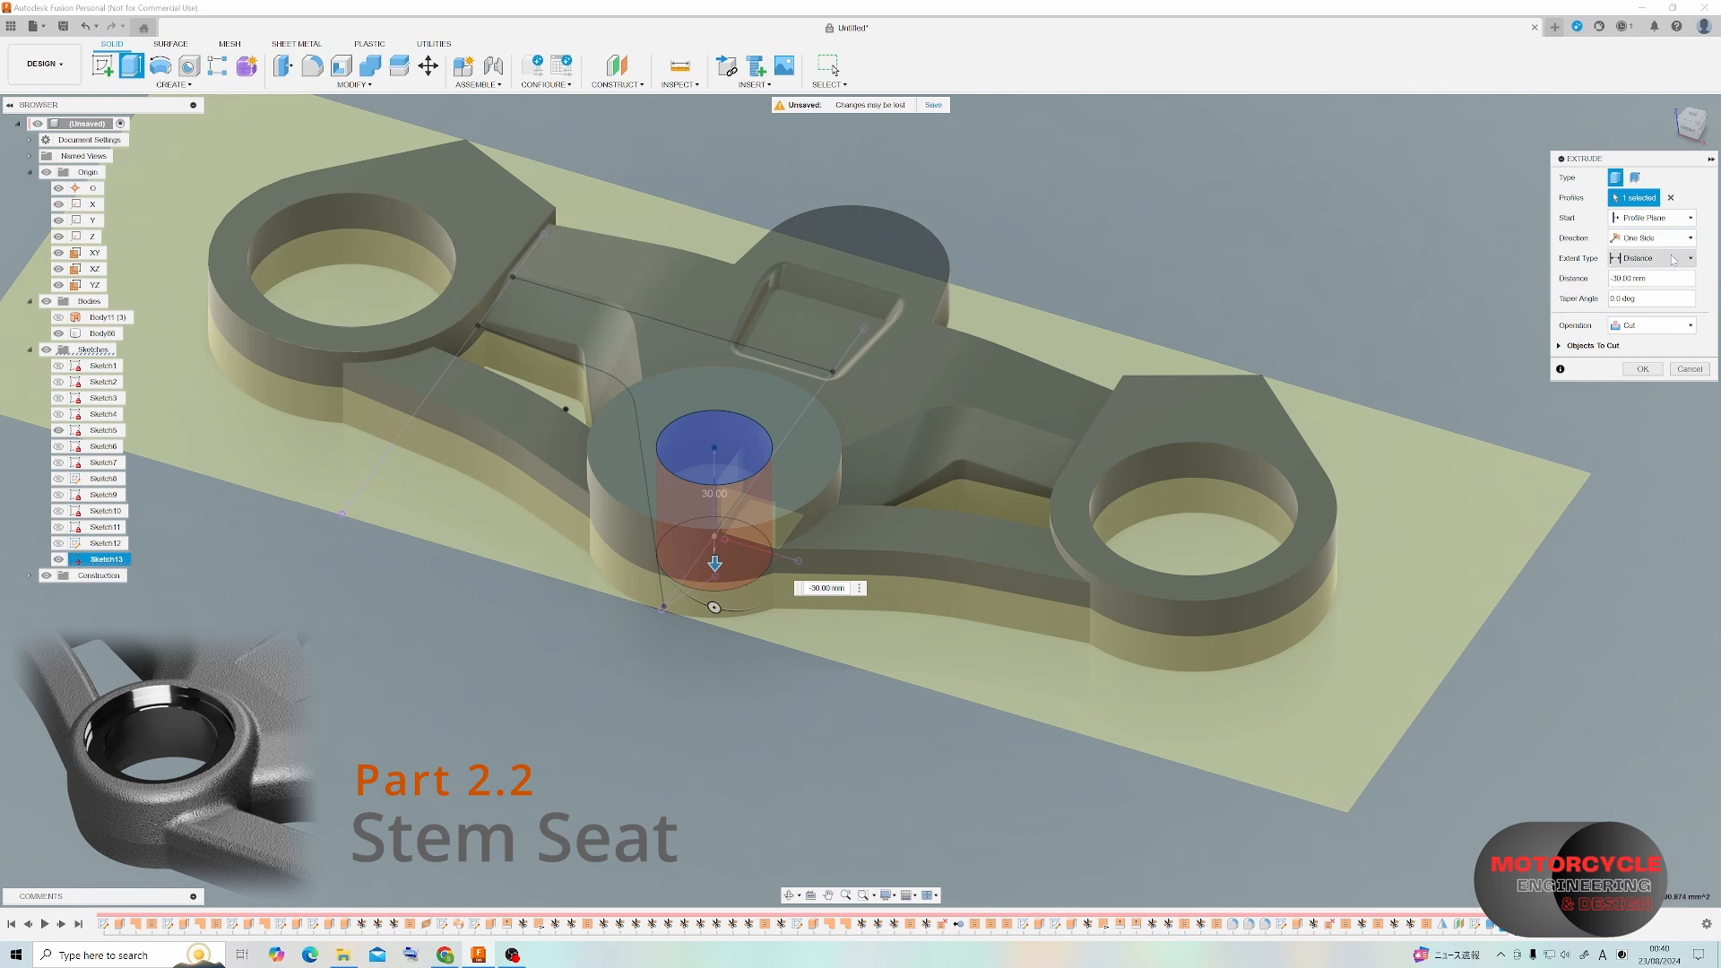
click(1673, 260)
click(1657, 307)
click(1644, 369)
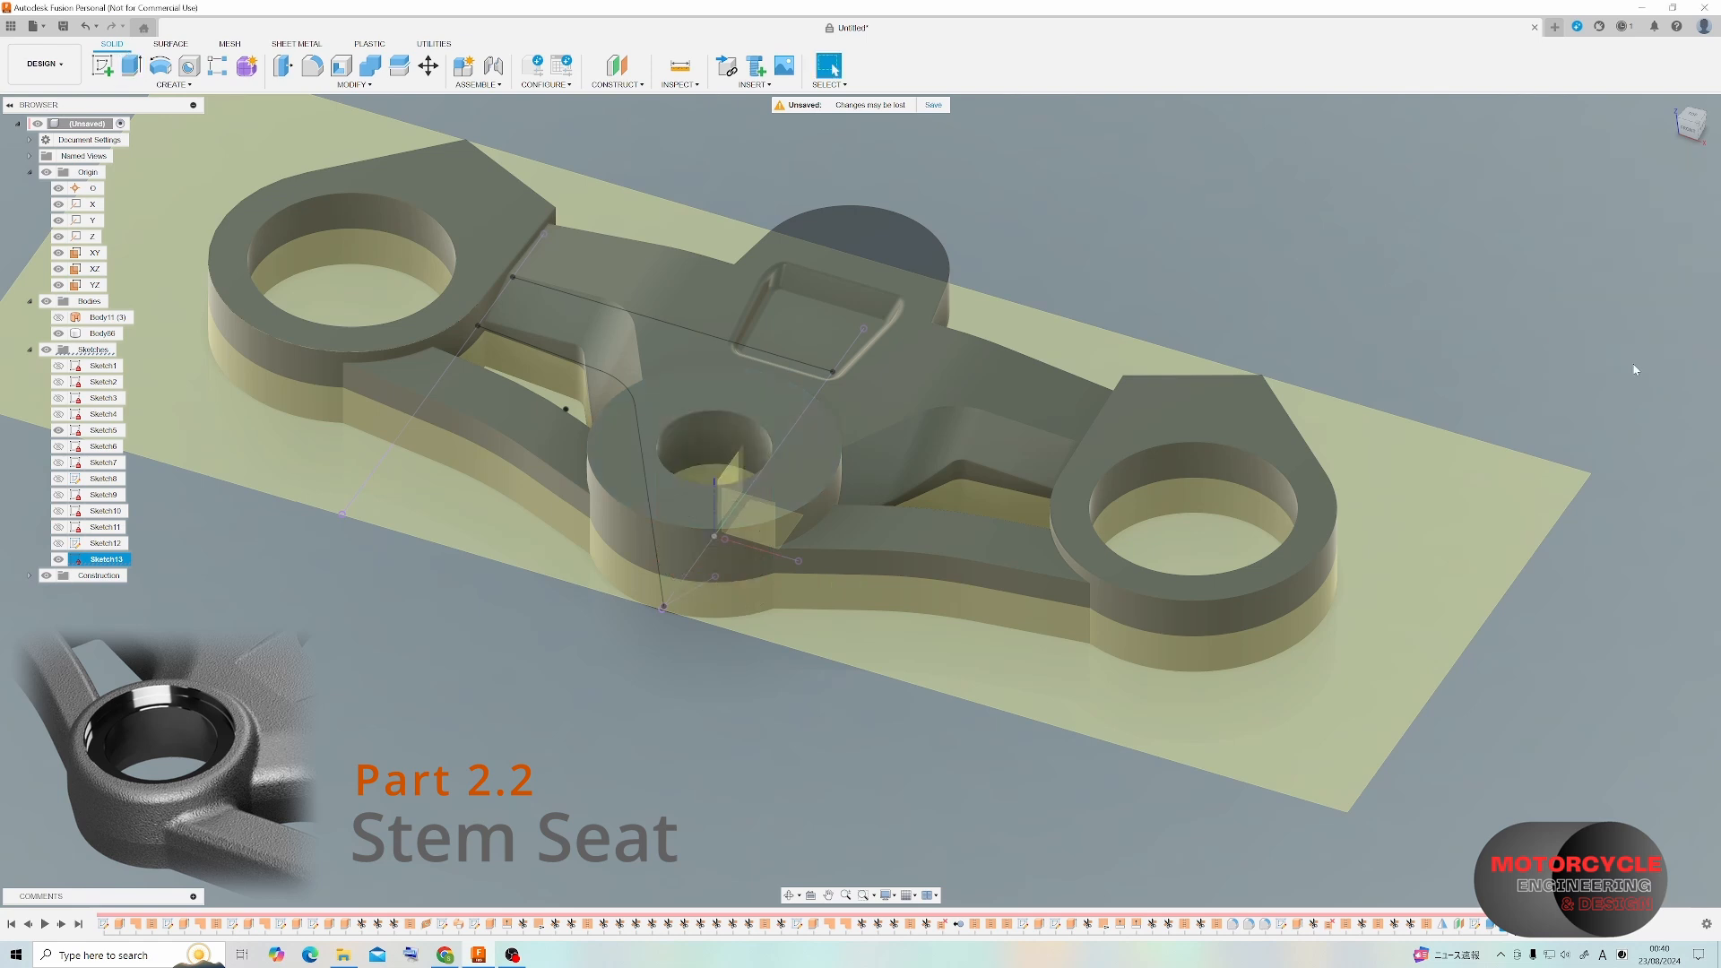
Start a sketch on the ignition mount's top face and draw a 32 mm diameter circle on its vertical centerline.
click(861, 255)
shift+middle_drag(932, 229, 965, 273)
scroll(835, 255, down, 2)
scroll(834, 255, up, 3)
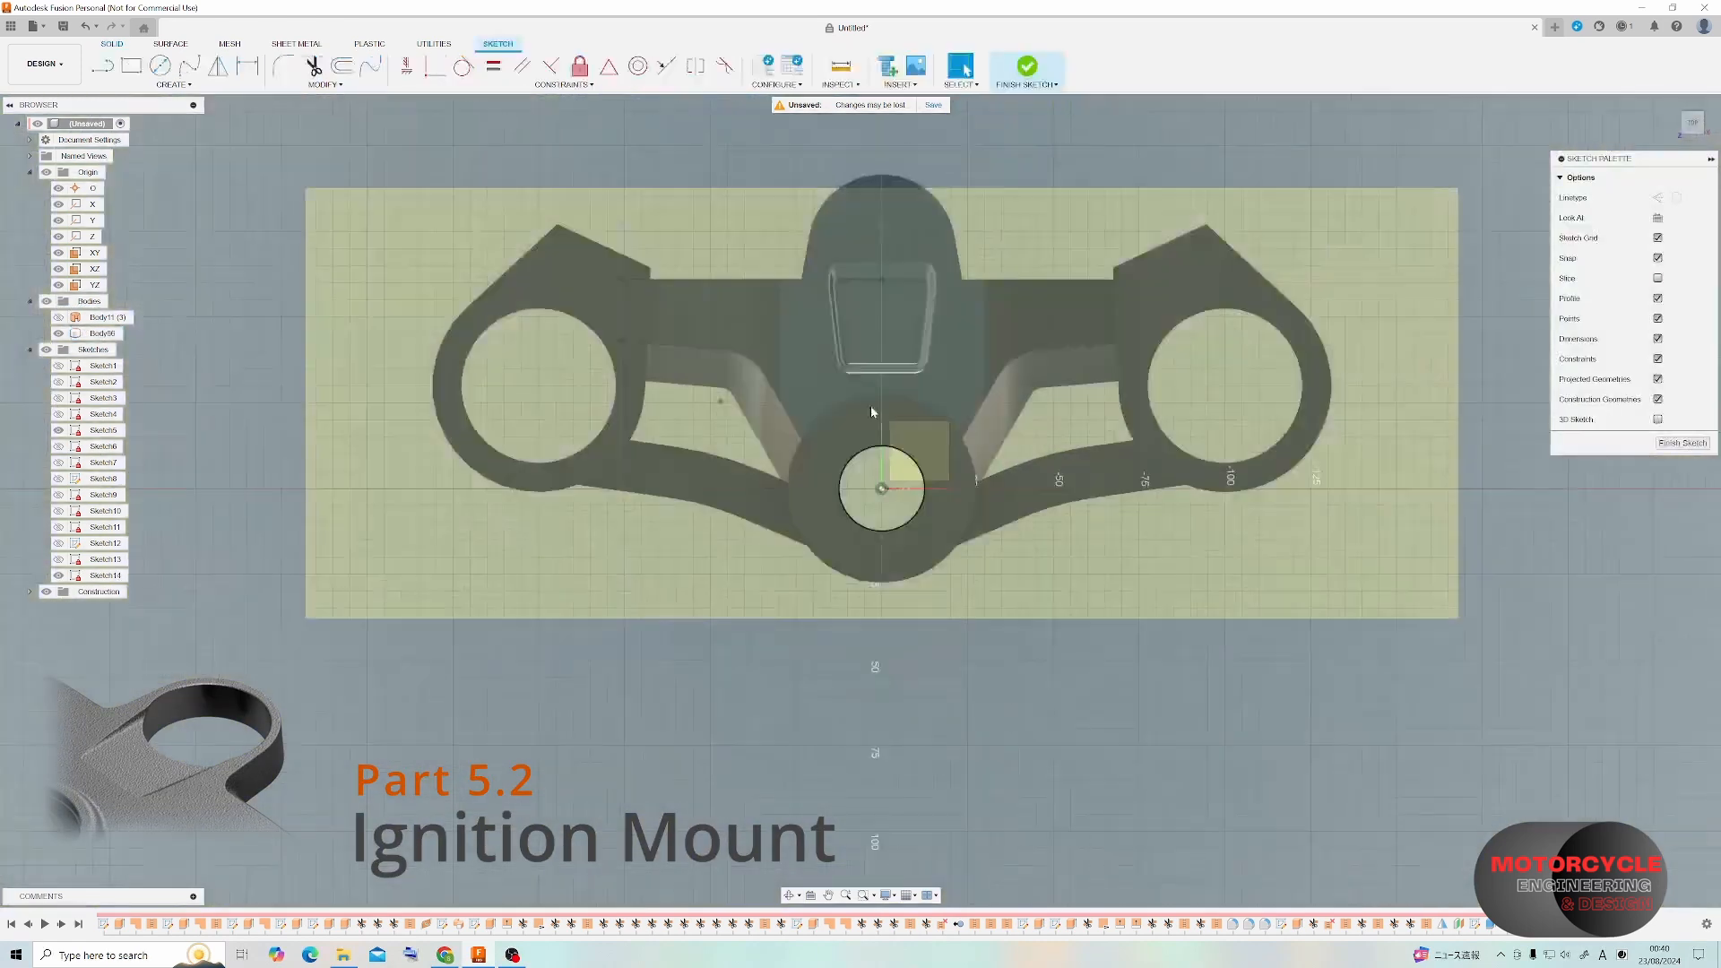
scroll(867, 197, up, 5)
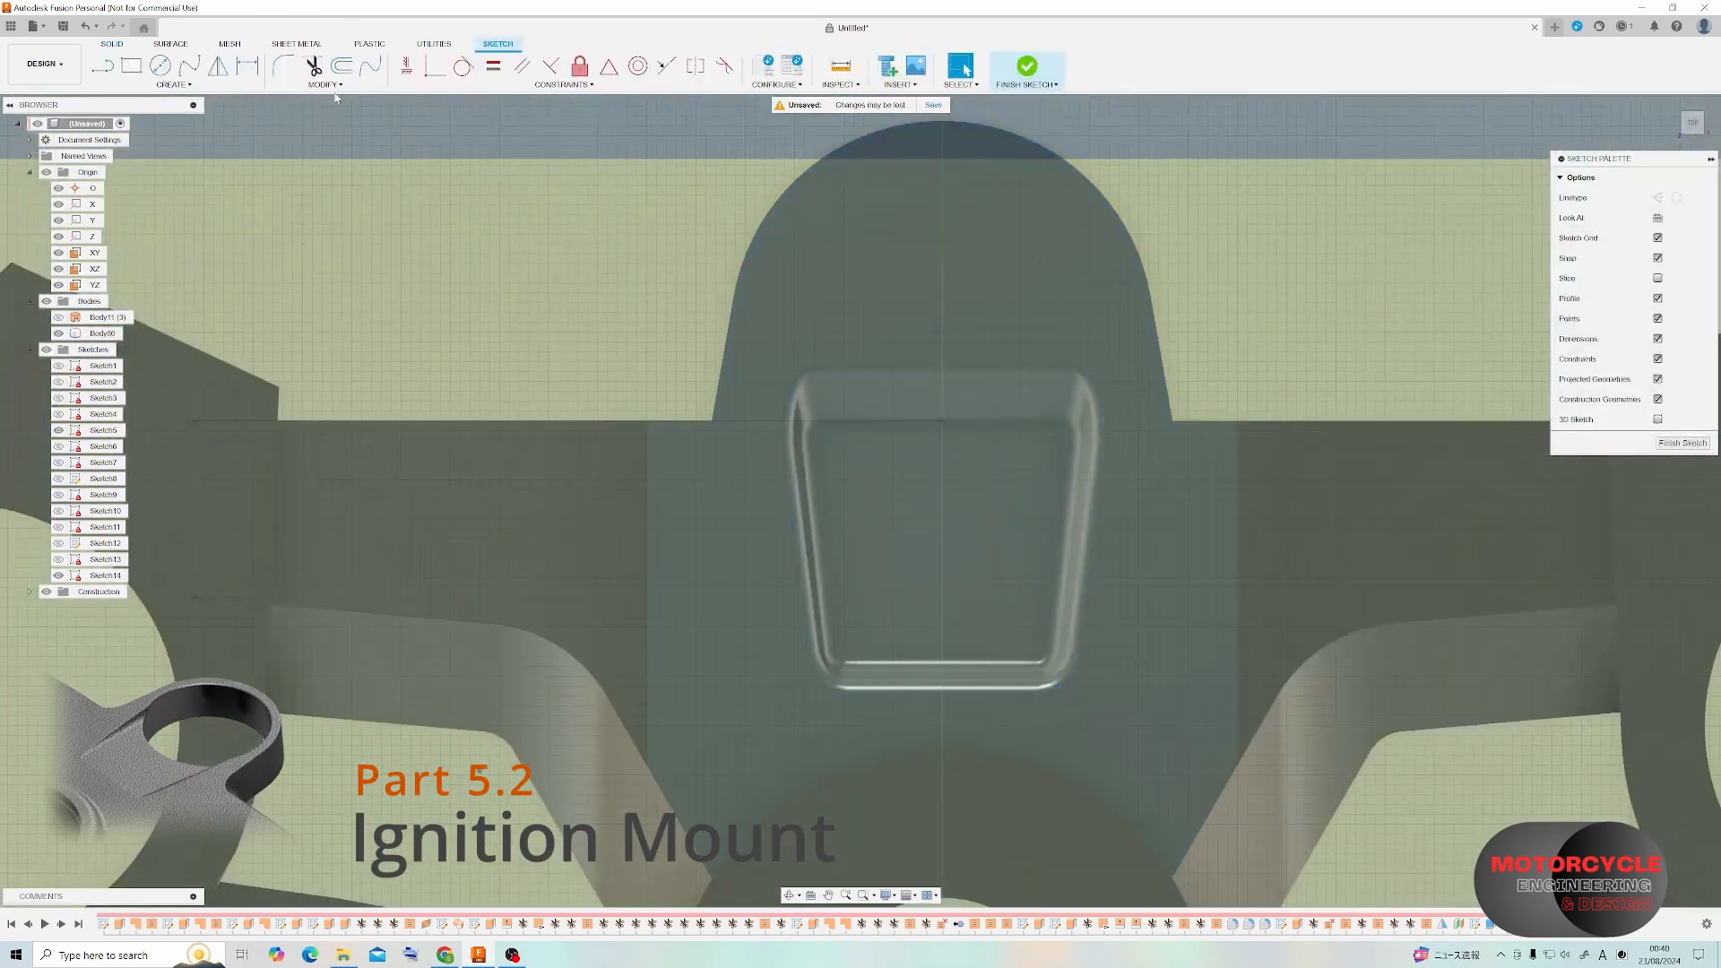
click(161, 66)
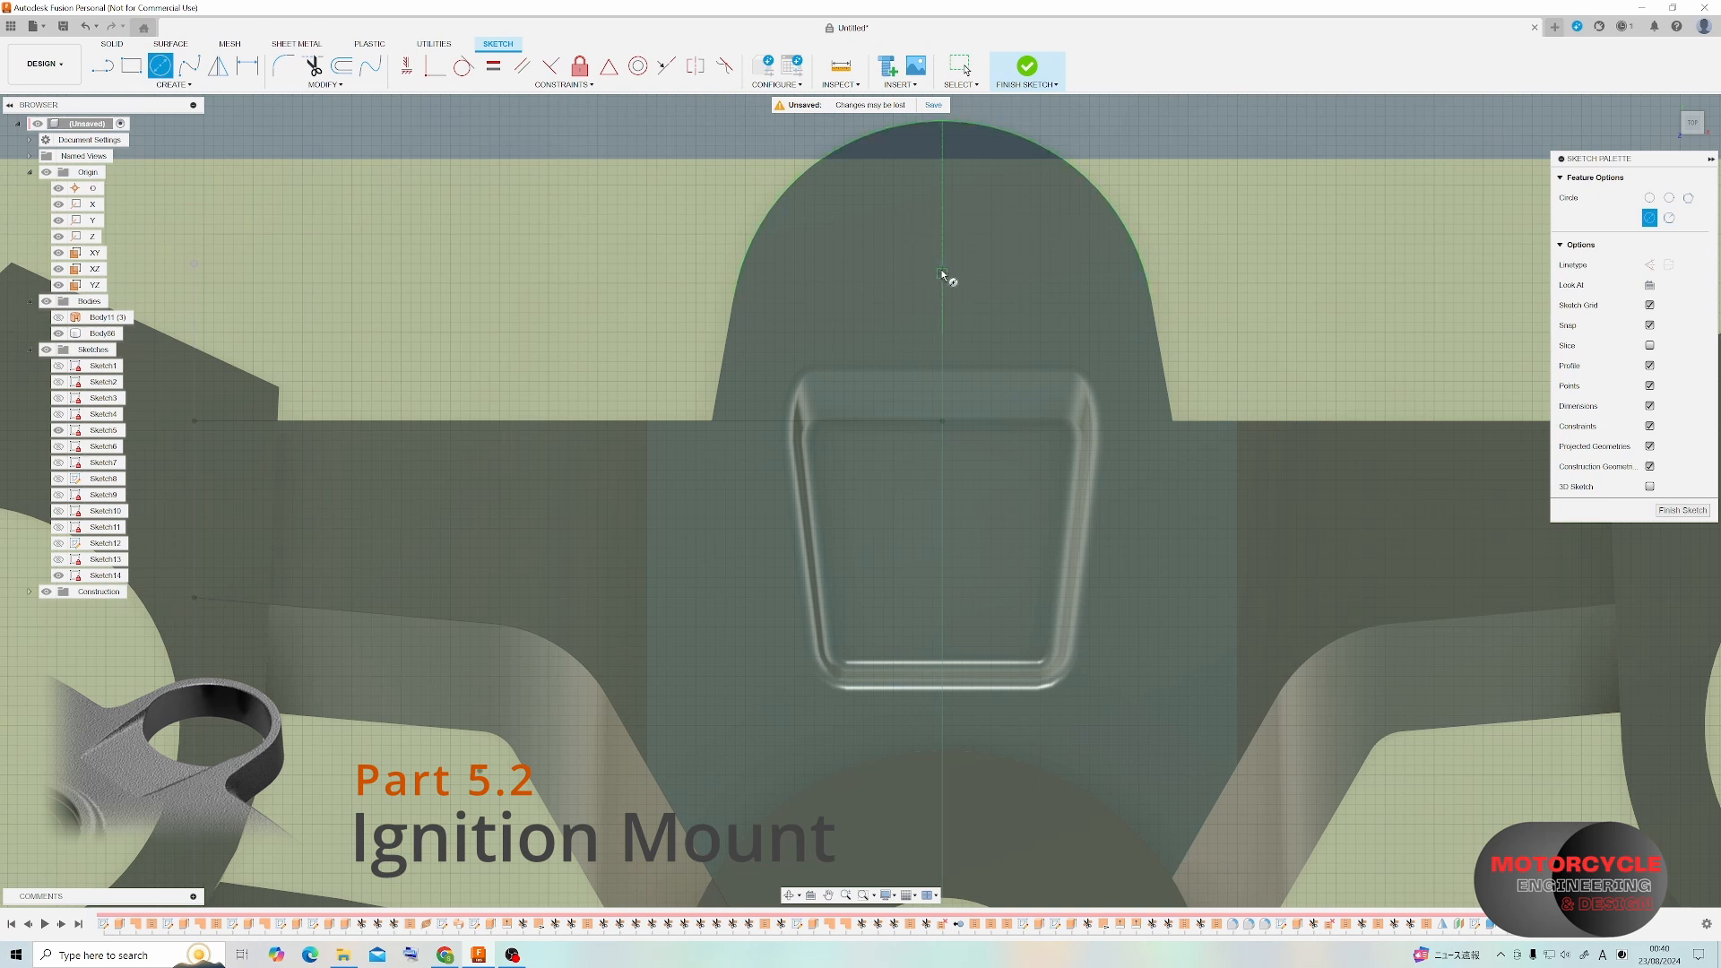
click(943, 292)
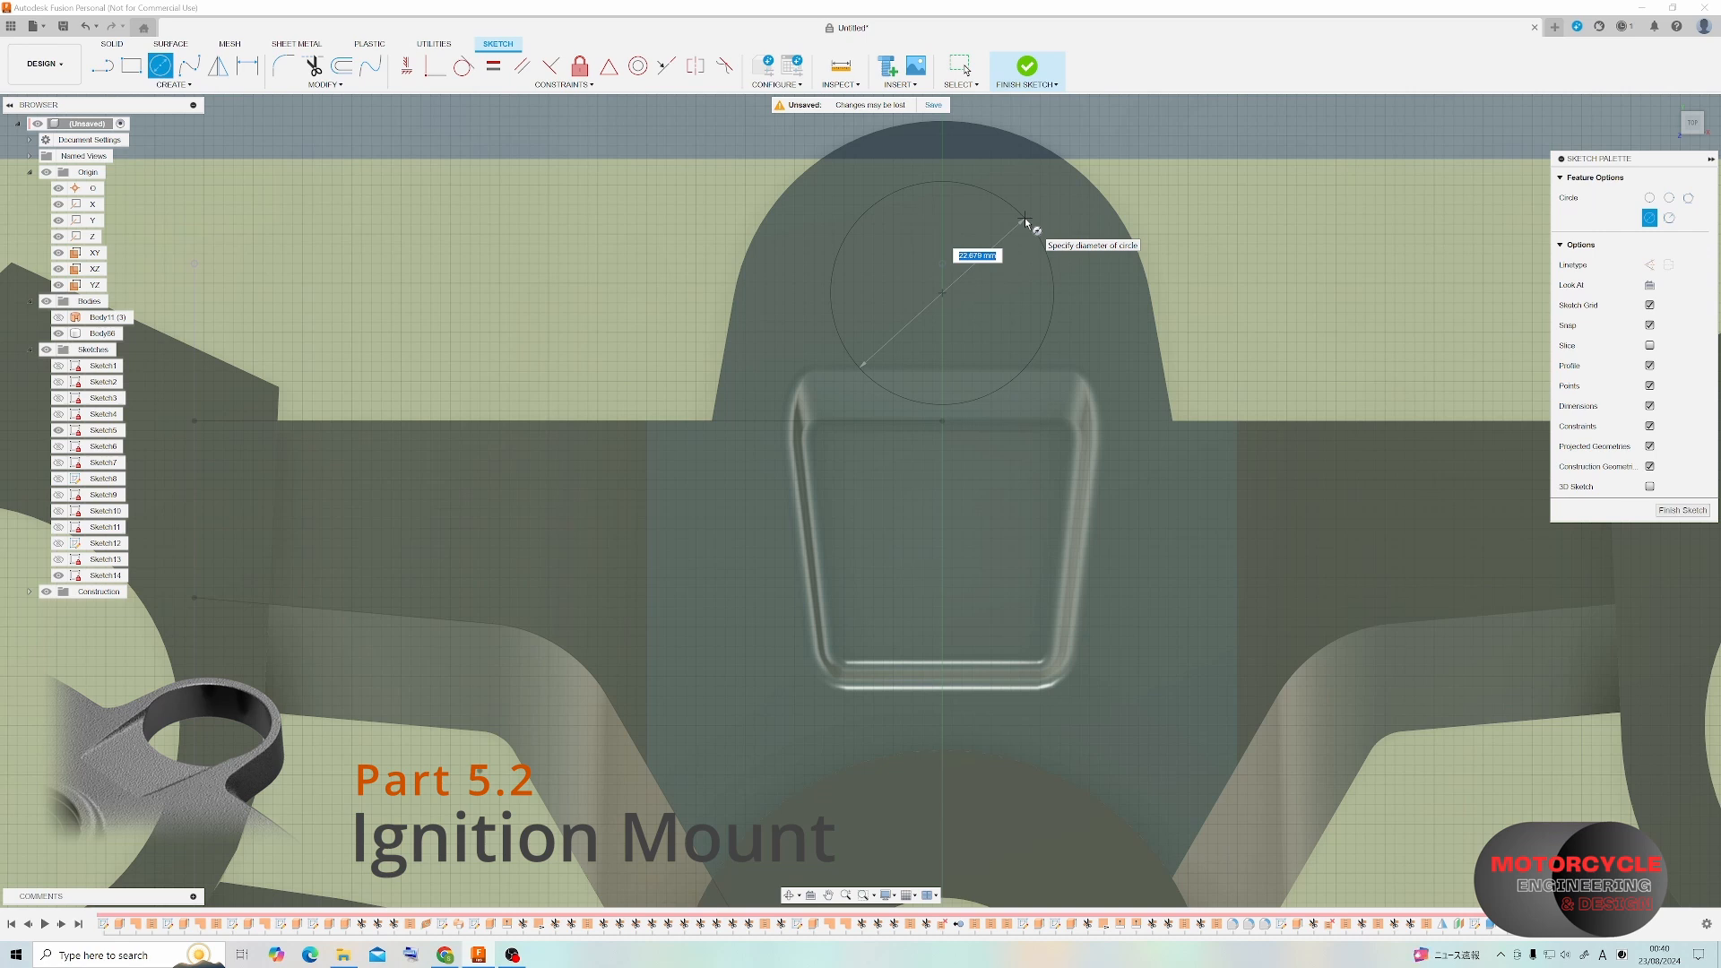
text(32)
key(Return)
key(Escape)
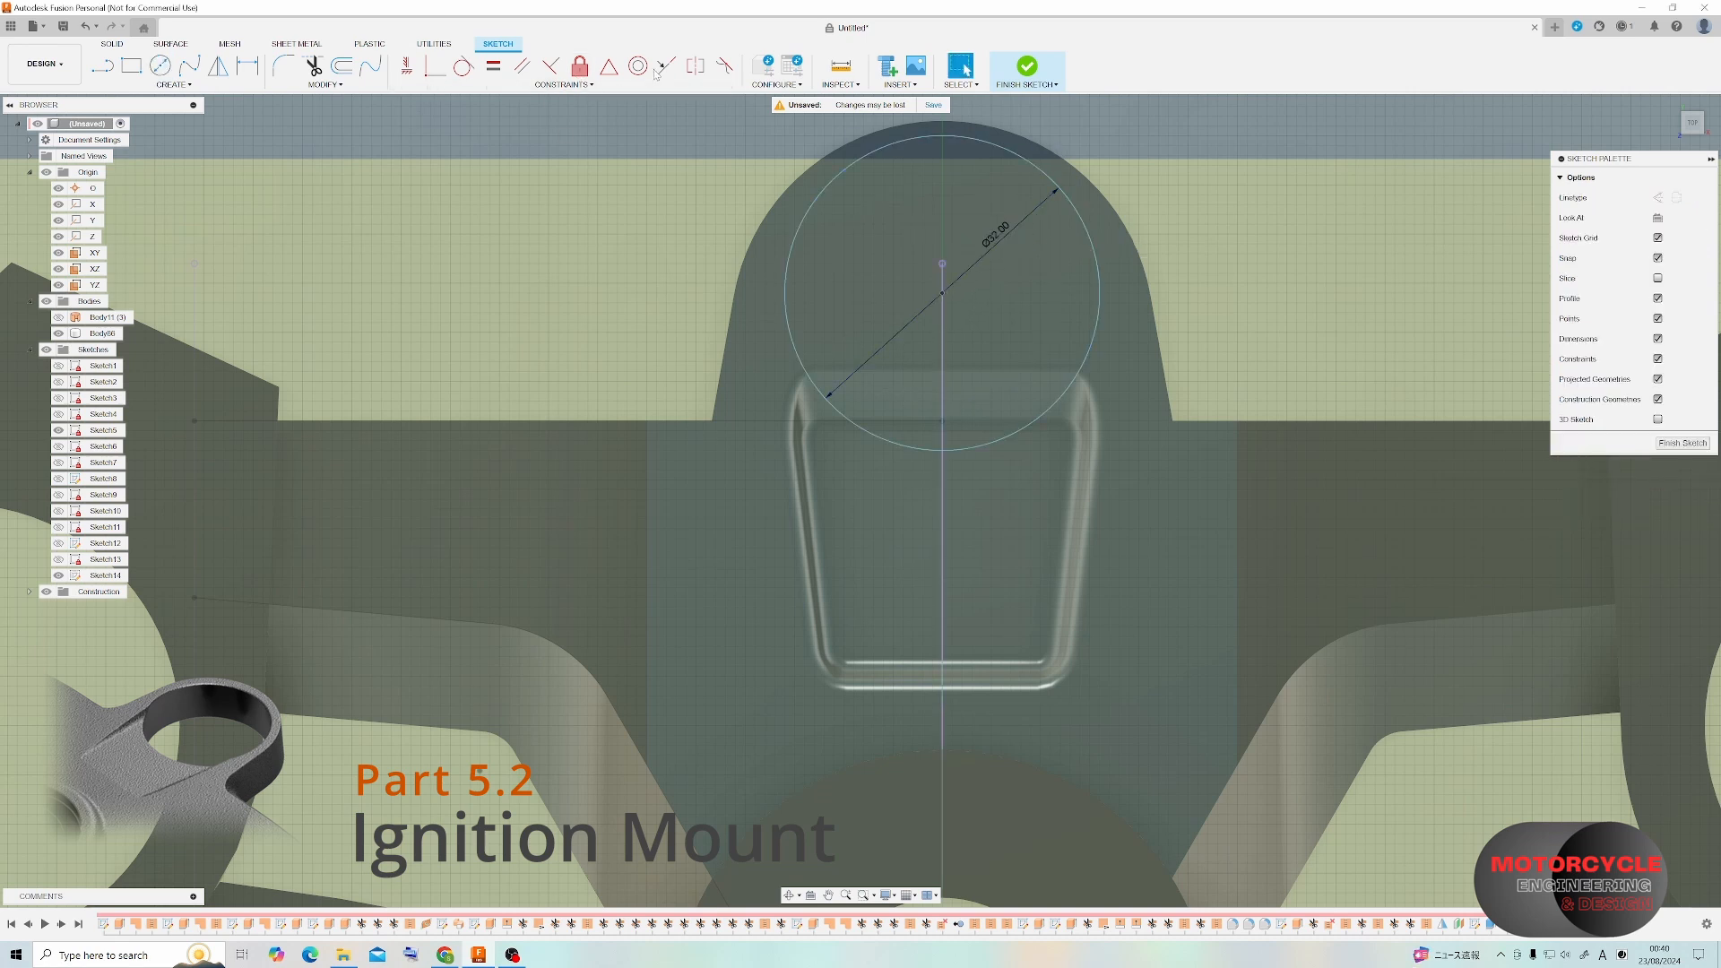
Make the 32 mm circle concentric with the ignition mount's rounded outer edge and finish the sketch.
click(638, 66)
click(1048, 182)
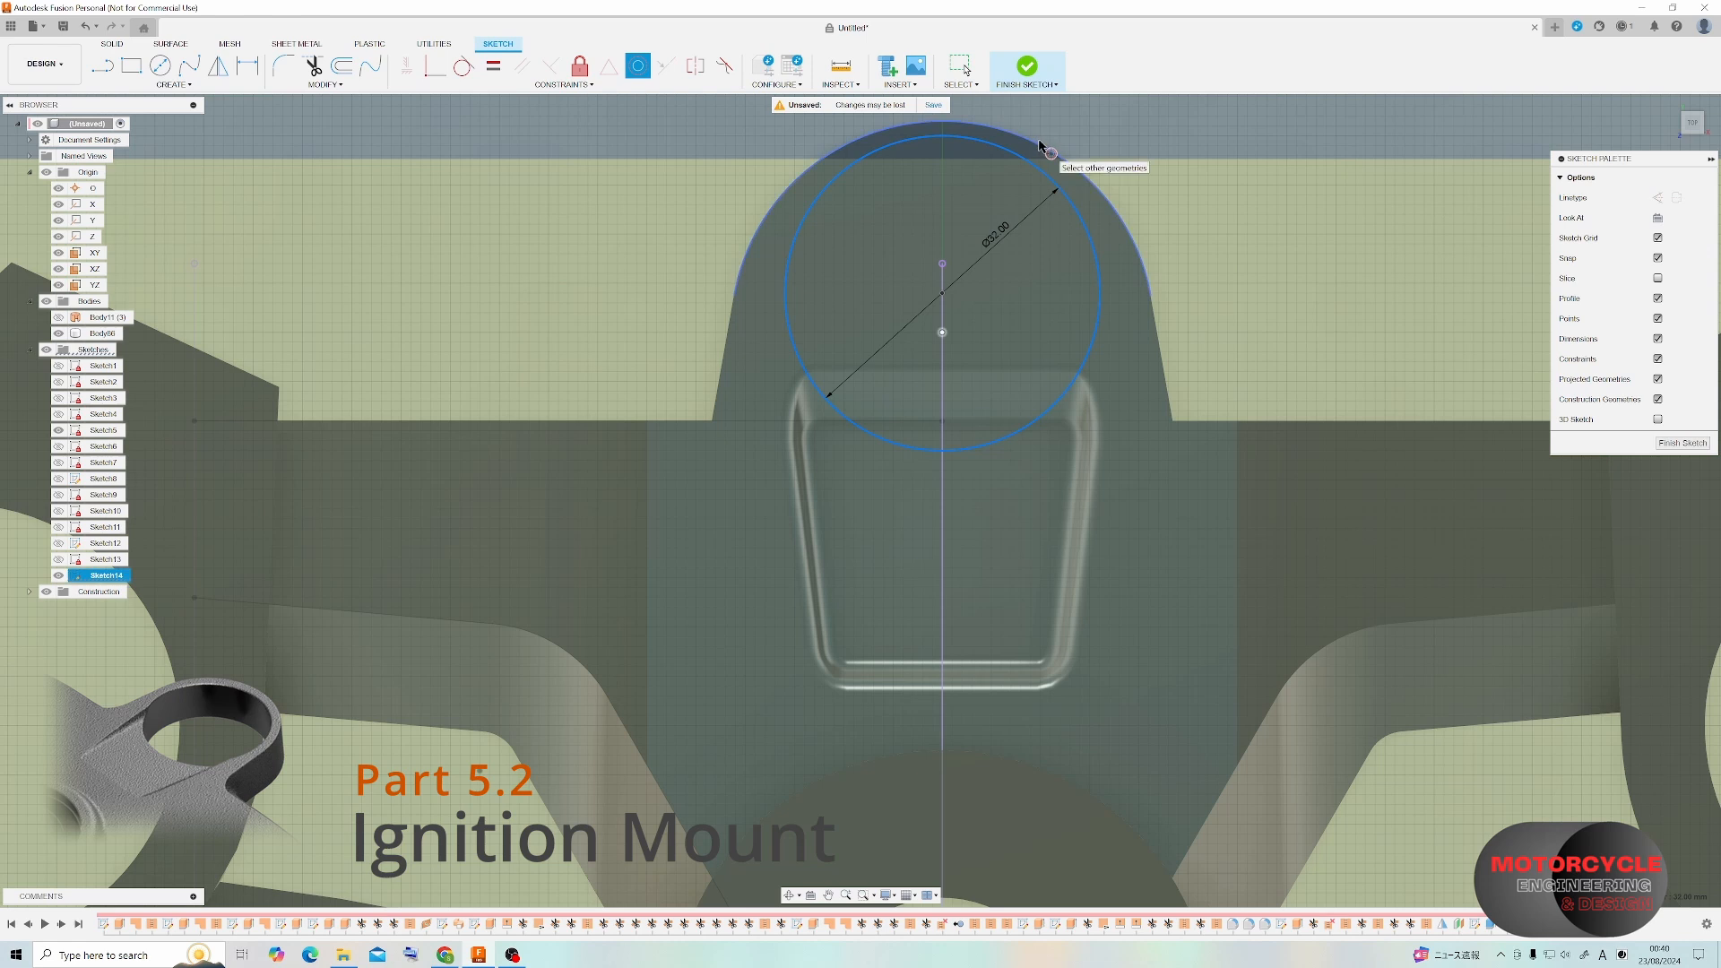
click(1060, 168)
key(Escape)
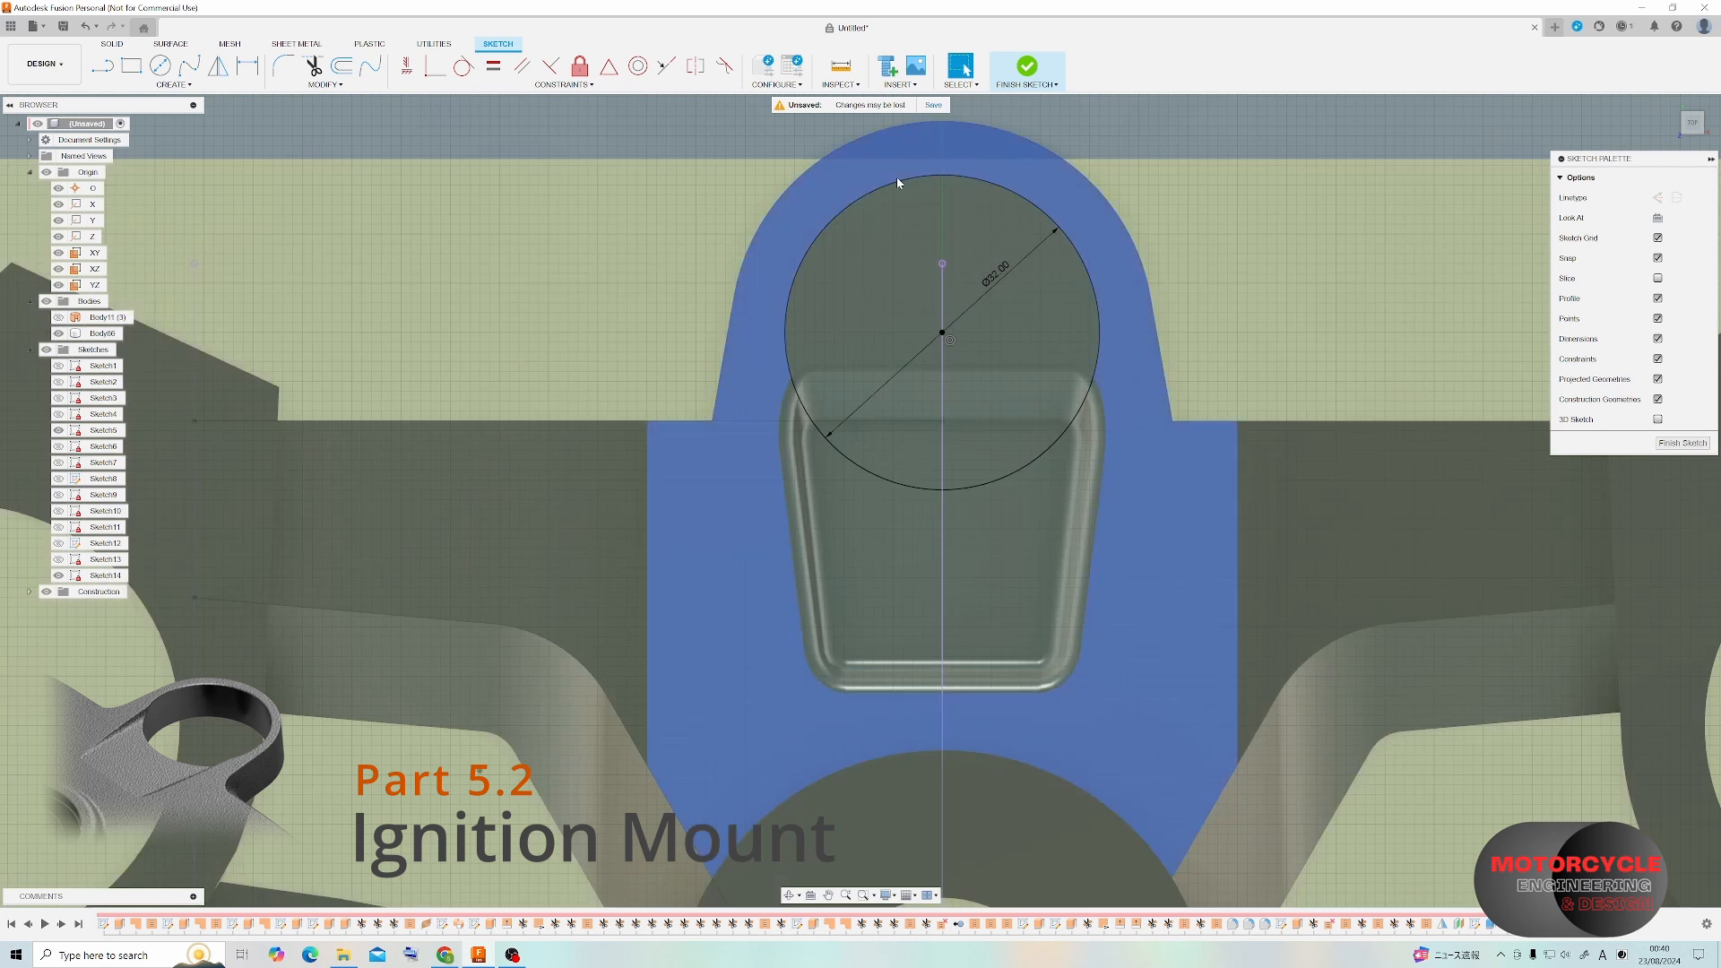
click(1685, 444)
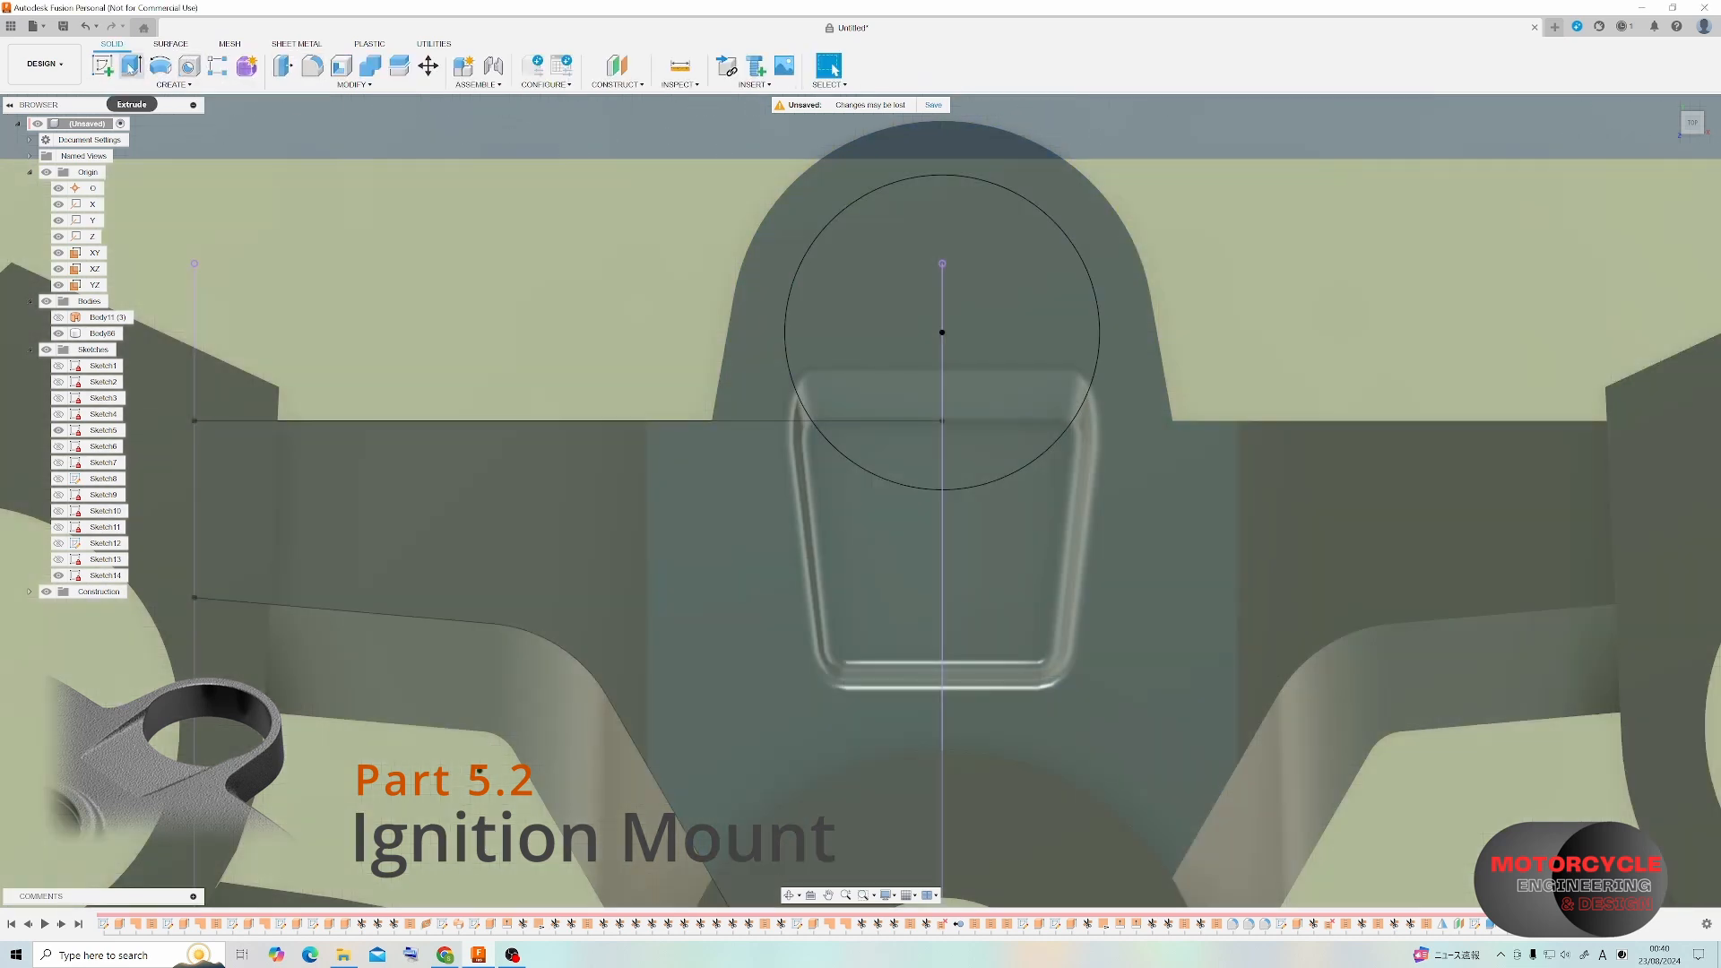
Extrude-cut all three regions of the ignition mount circle 20 mm downward.
click(131, 65)
click(883, 274)
shift+middle_drag(883, 273, 771, 278)
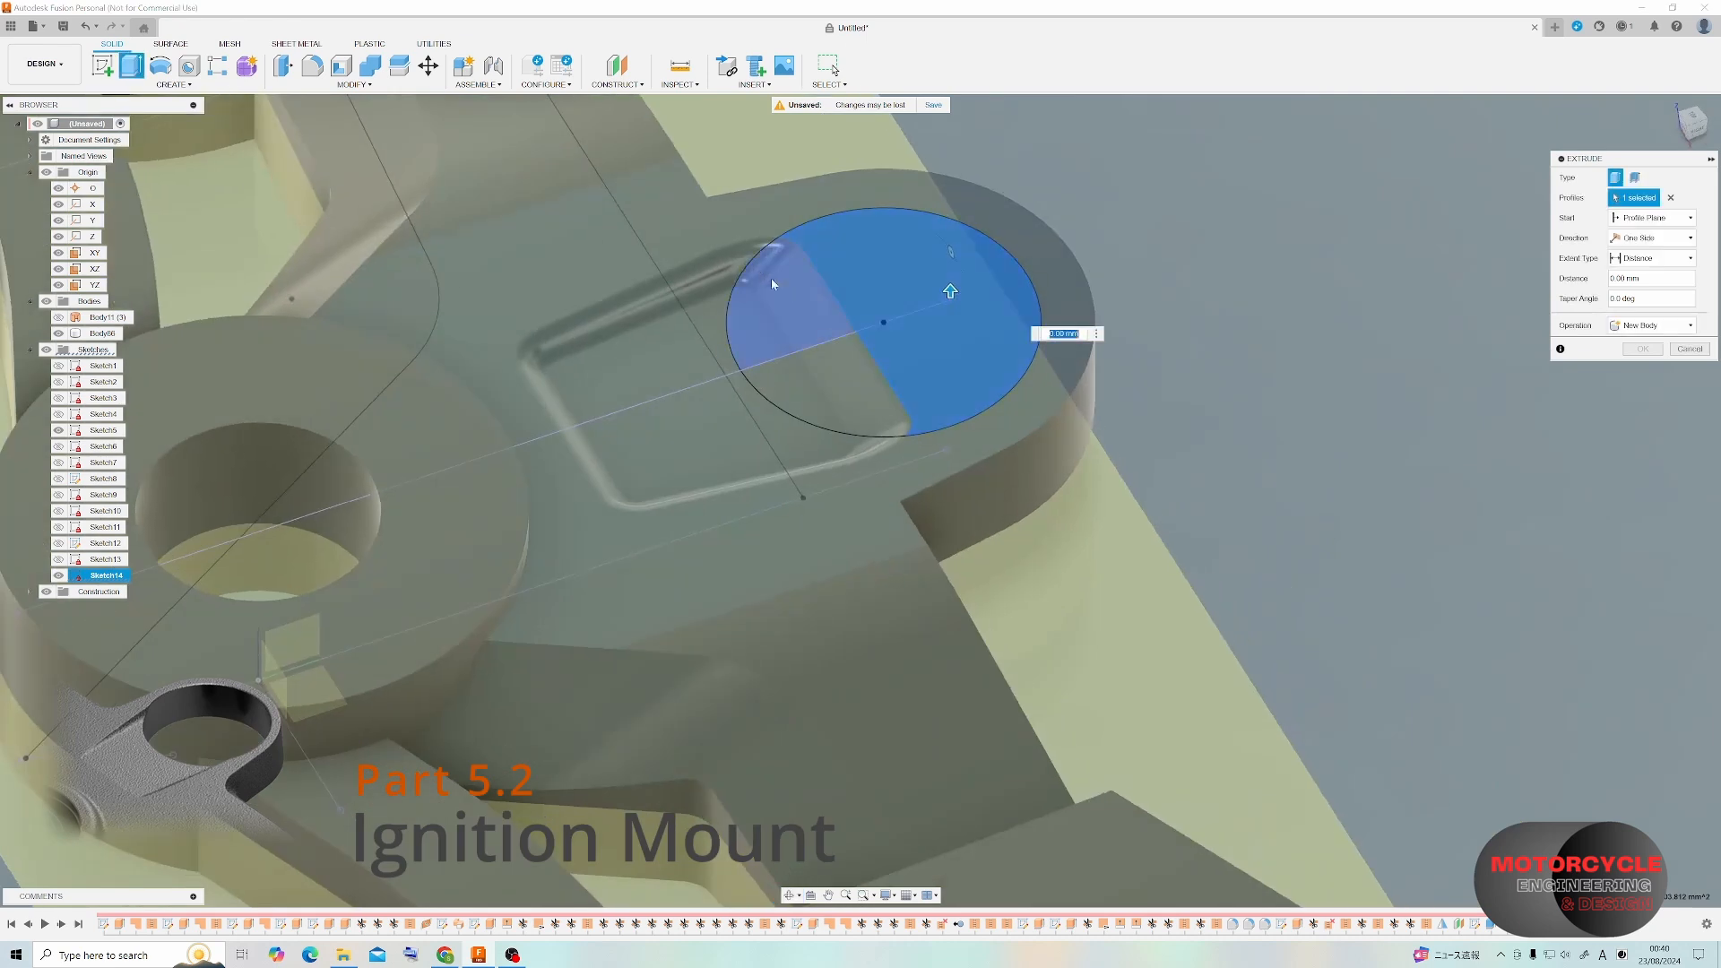
click(772, 283)
click(829, 354)
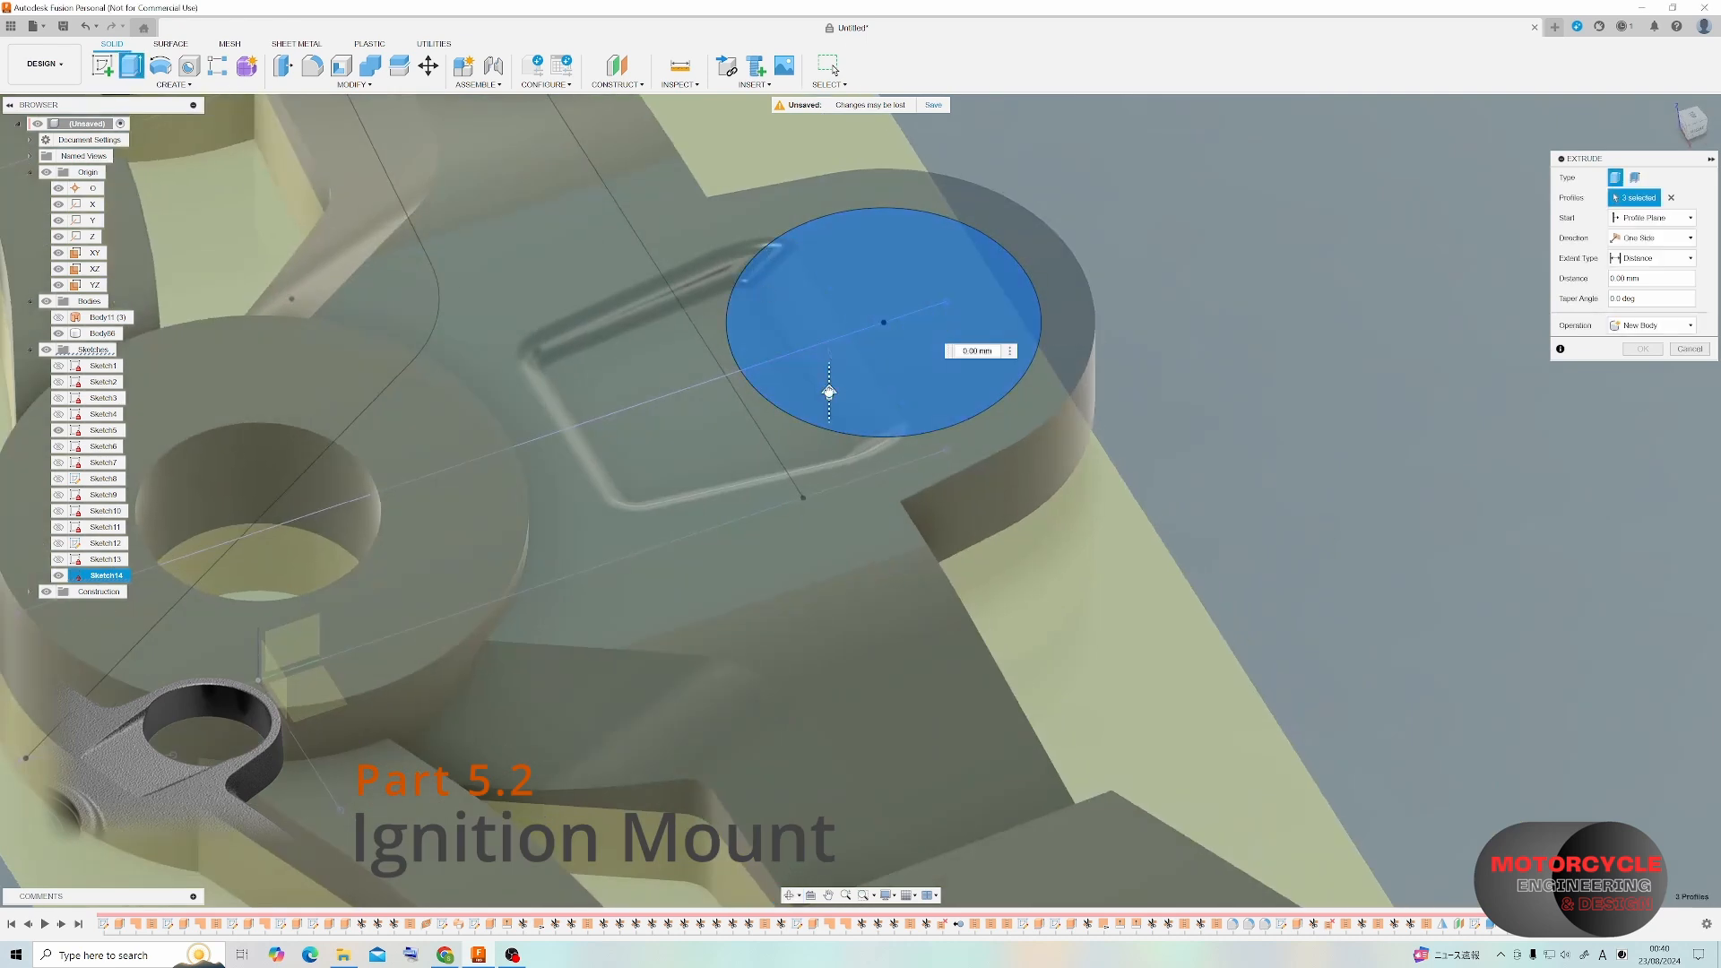
drag(829, 391, 950, 470)
shift+middle_drag(951, 470, 977, 546)
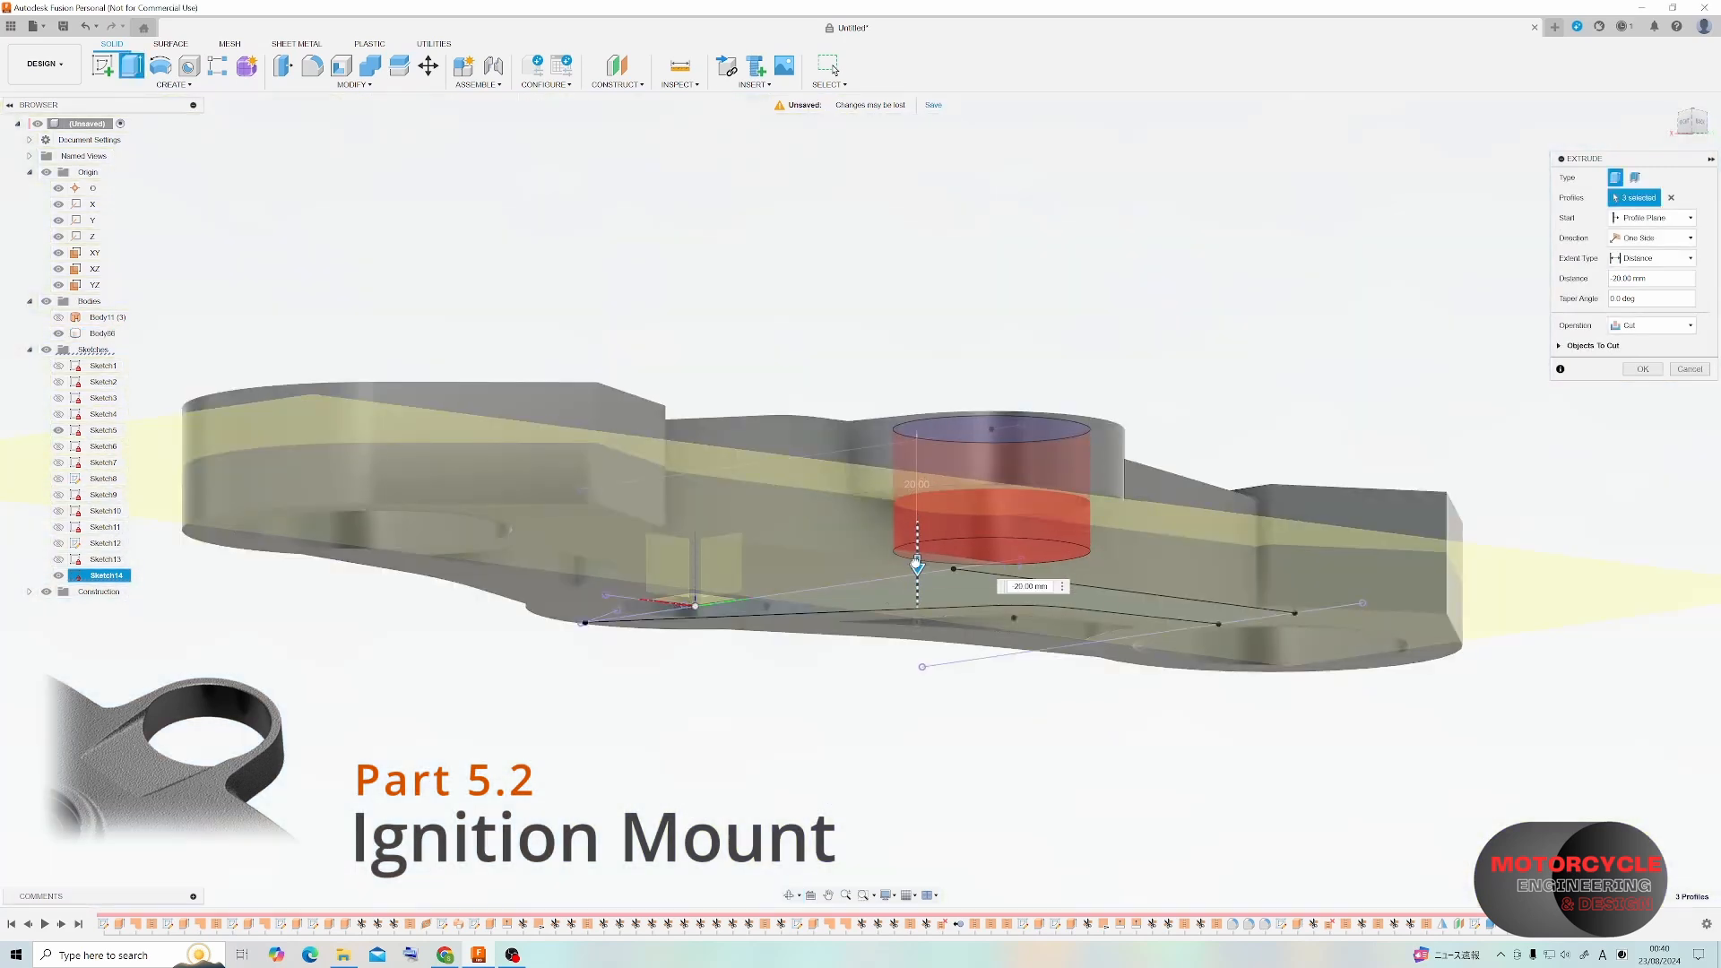
shift+middle_drag(916, 562, 820, 545)
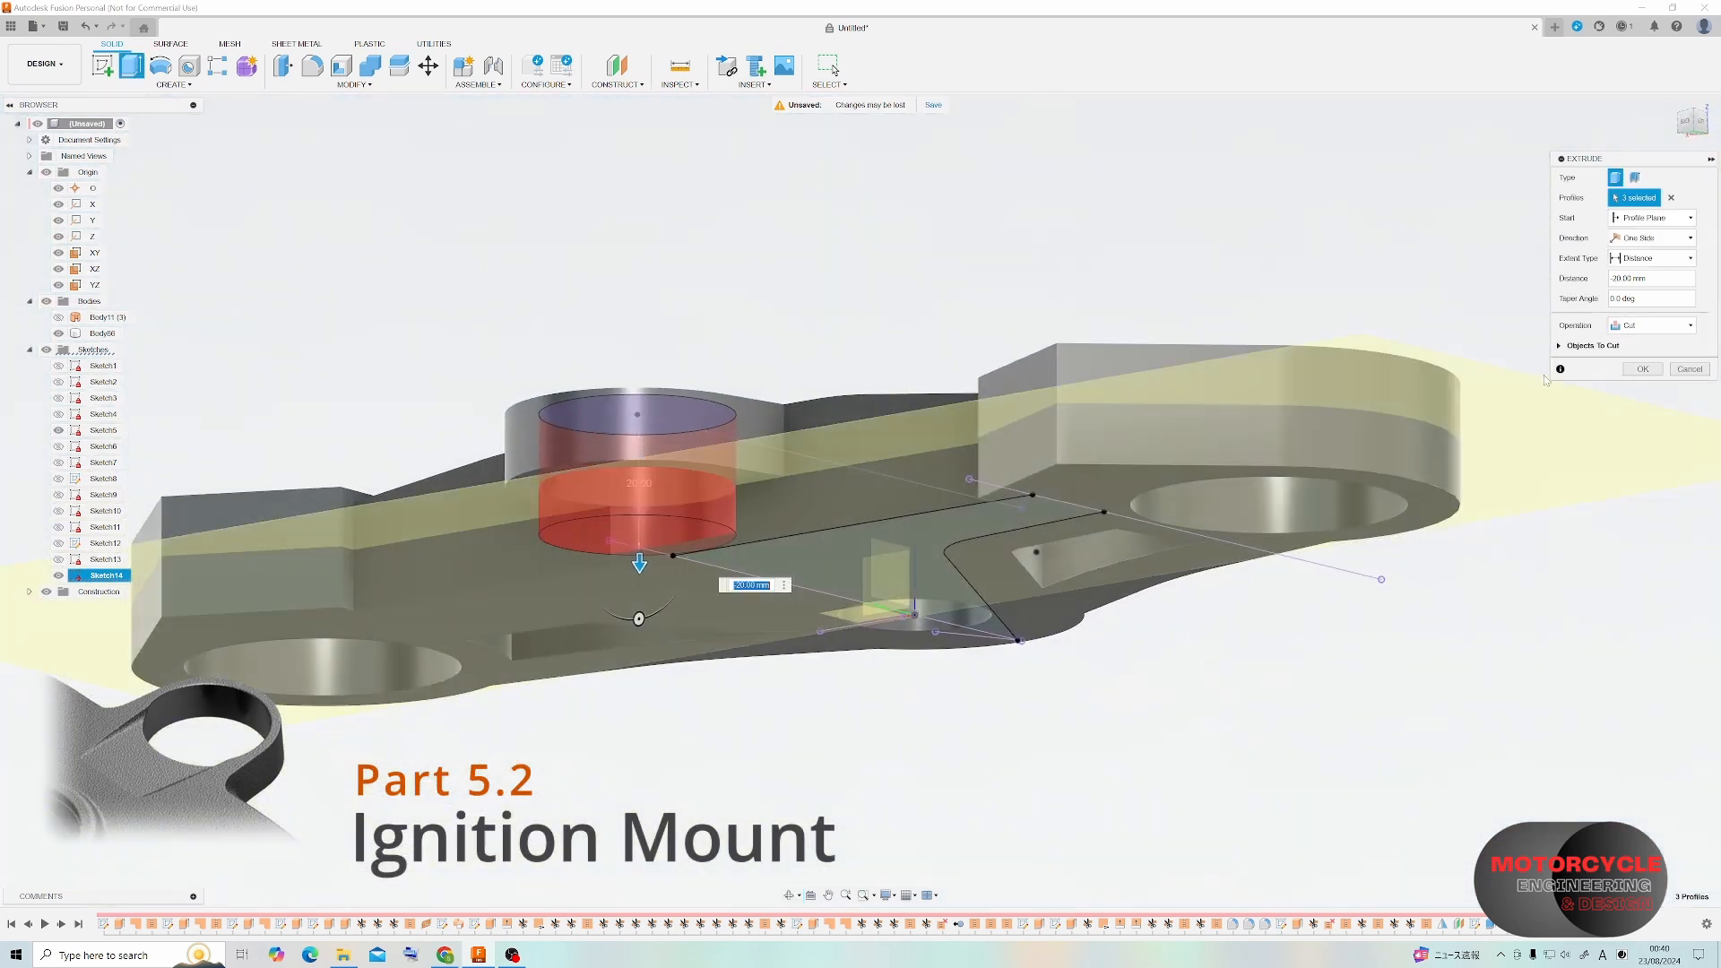
click(1643, 370)
shift+middle_drag(753, 421, 723, 441)
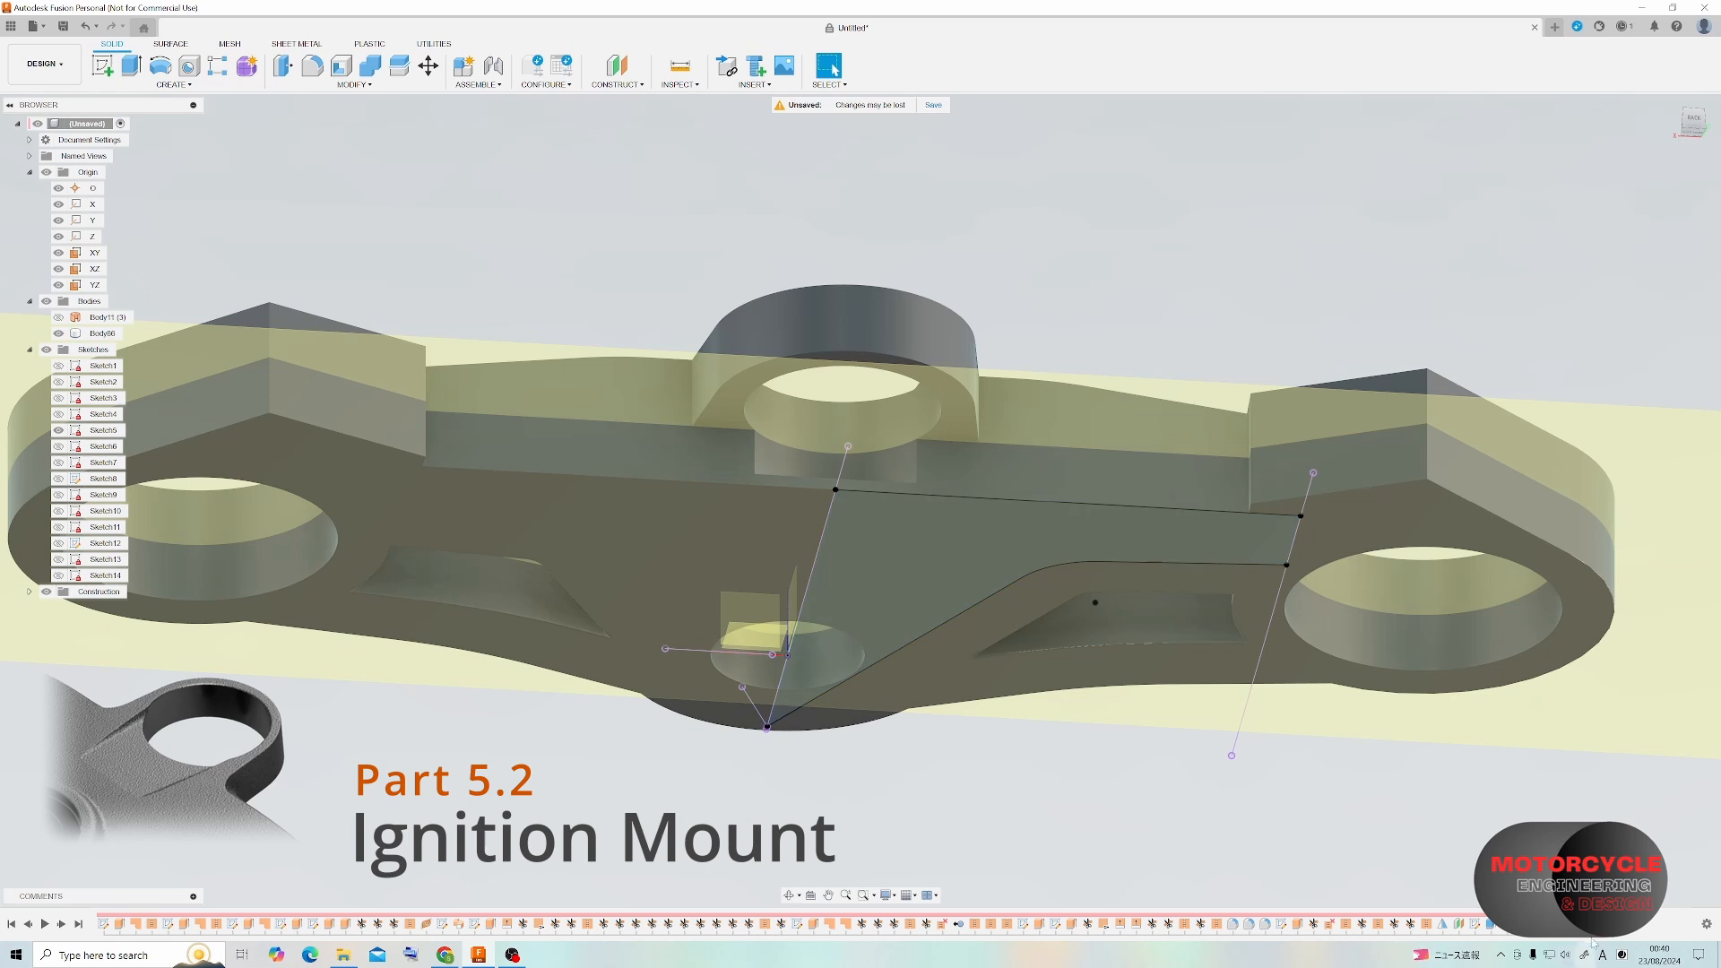
Edit the ignition mount cut so its extent is All instead of a fixed distance.
right_click(1555, 923)
click(1583, 780)
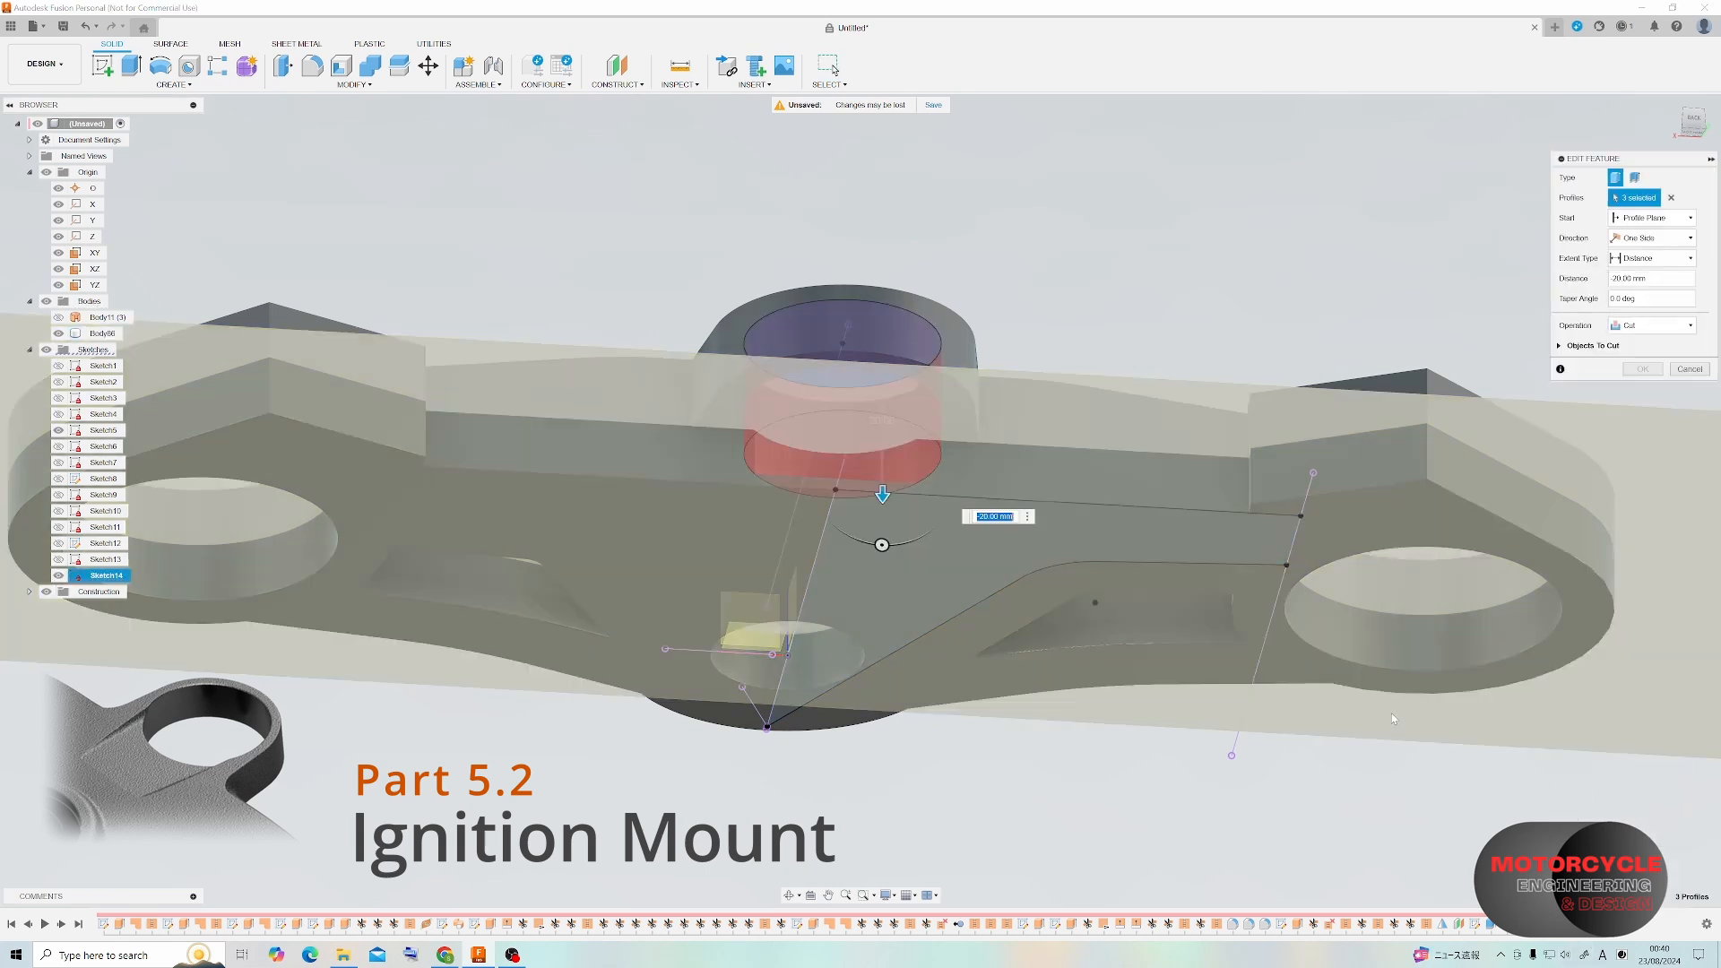
drag(884, 495, 893, 538)
click(1653, 258)
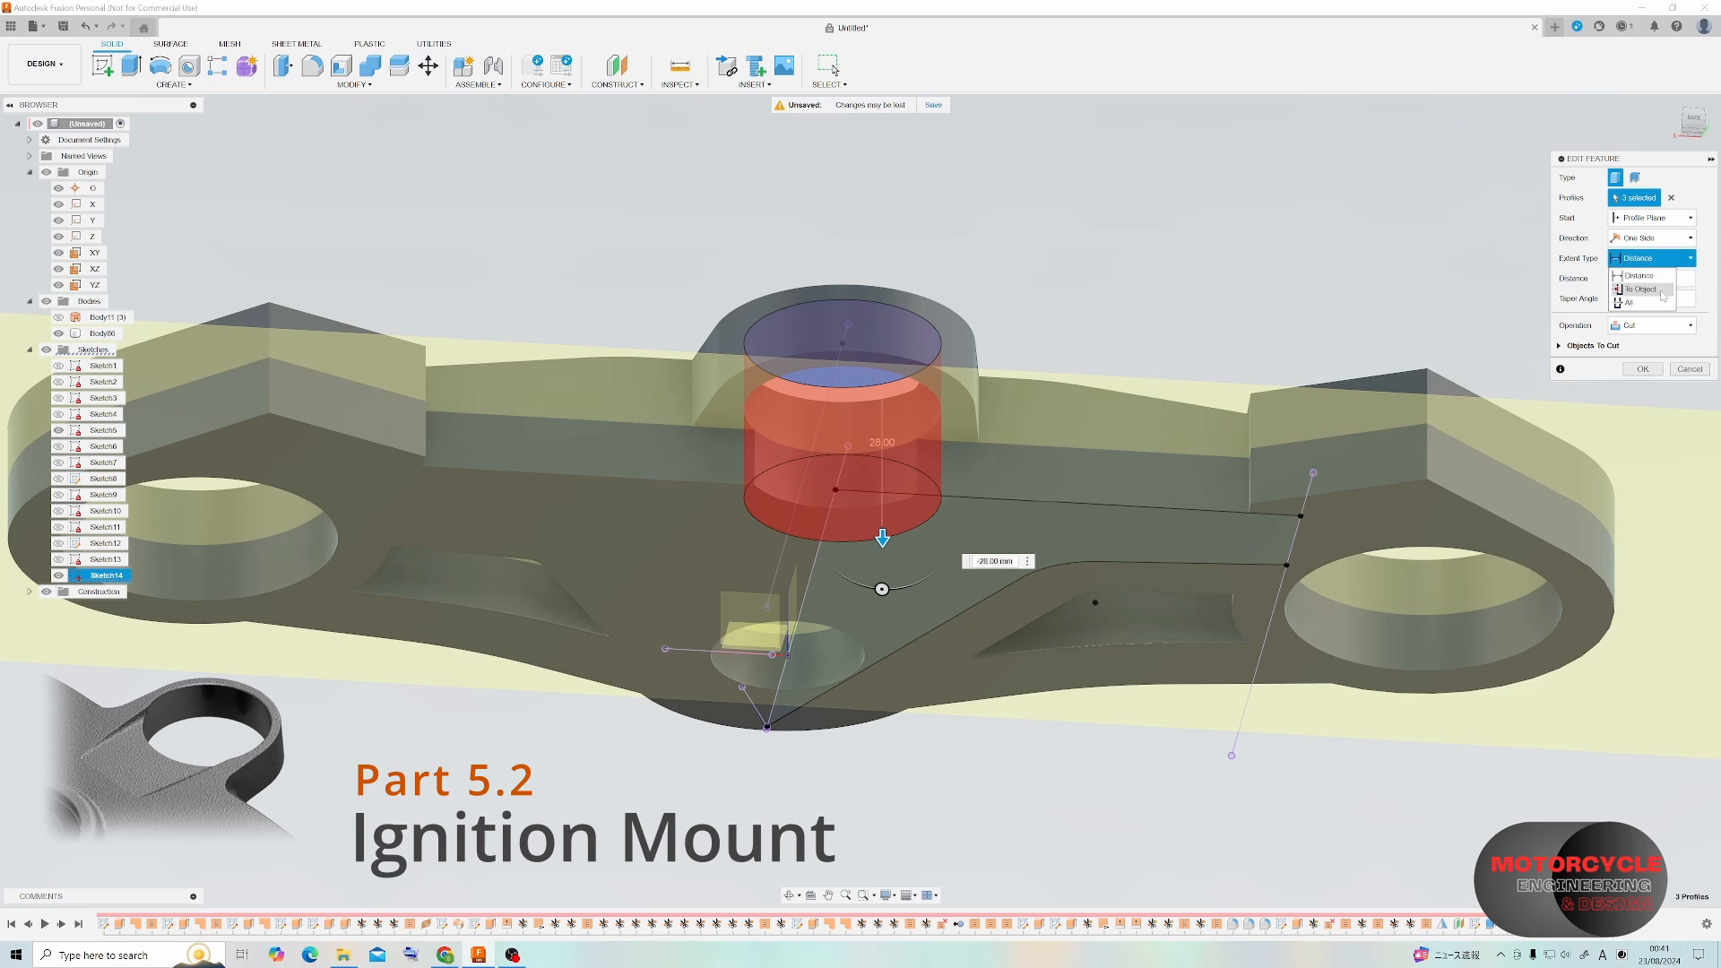
click(1636, 302)
click(1639, 376)
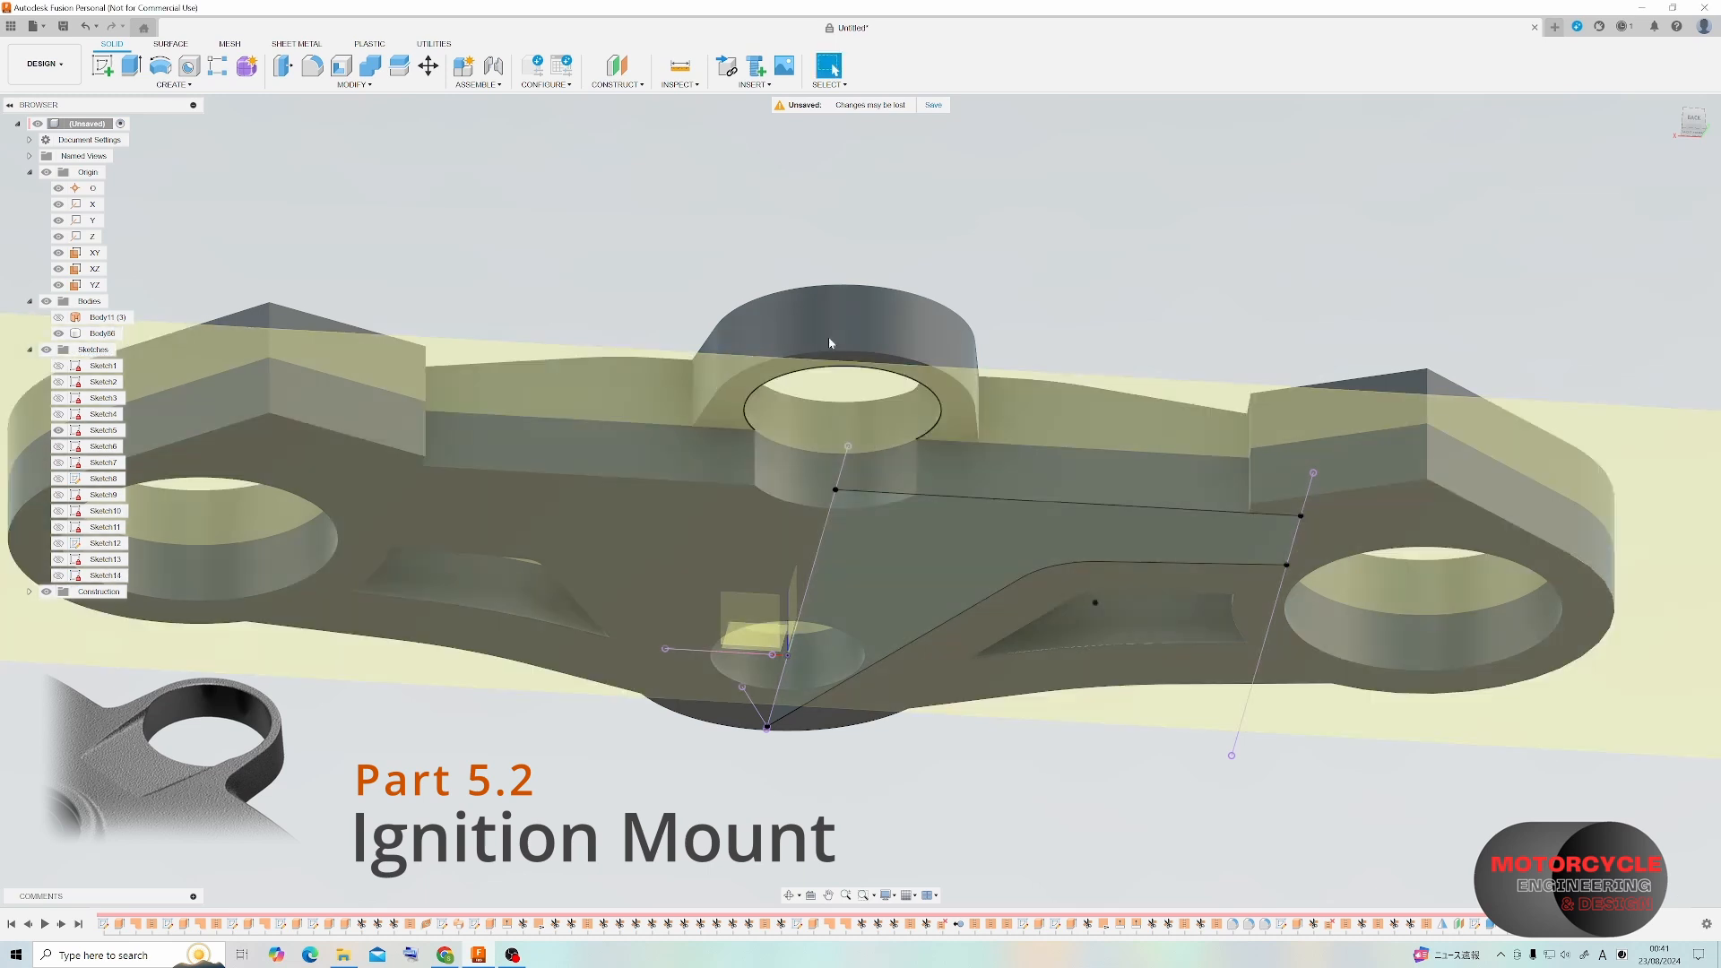
shift+middle_drag(905, 385, 1045, 328)
click(1102, 239)
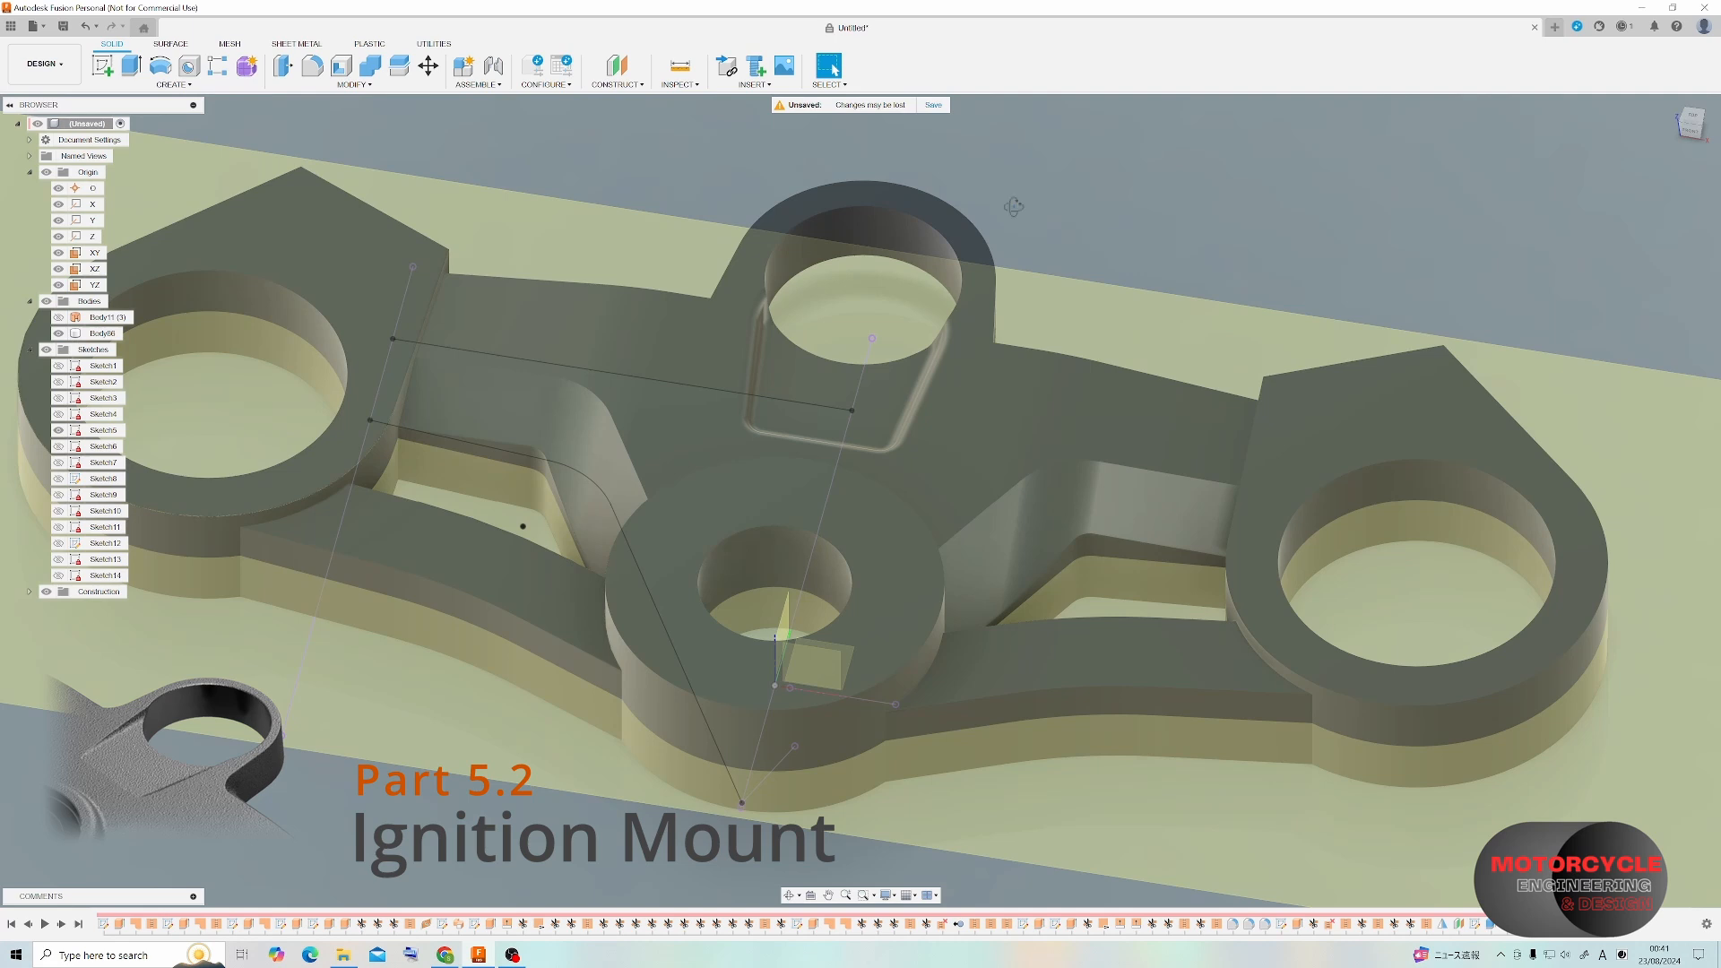
mouse_move(1014, 207)
shift+middle_down()
mouse_move(1022, 237)
mouse_move(966, 183)
shift+middle_up()
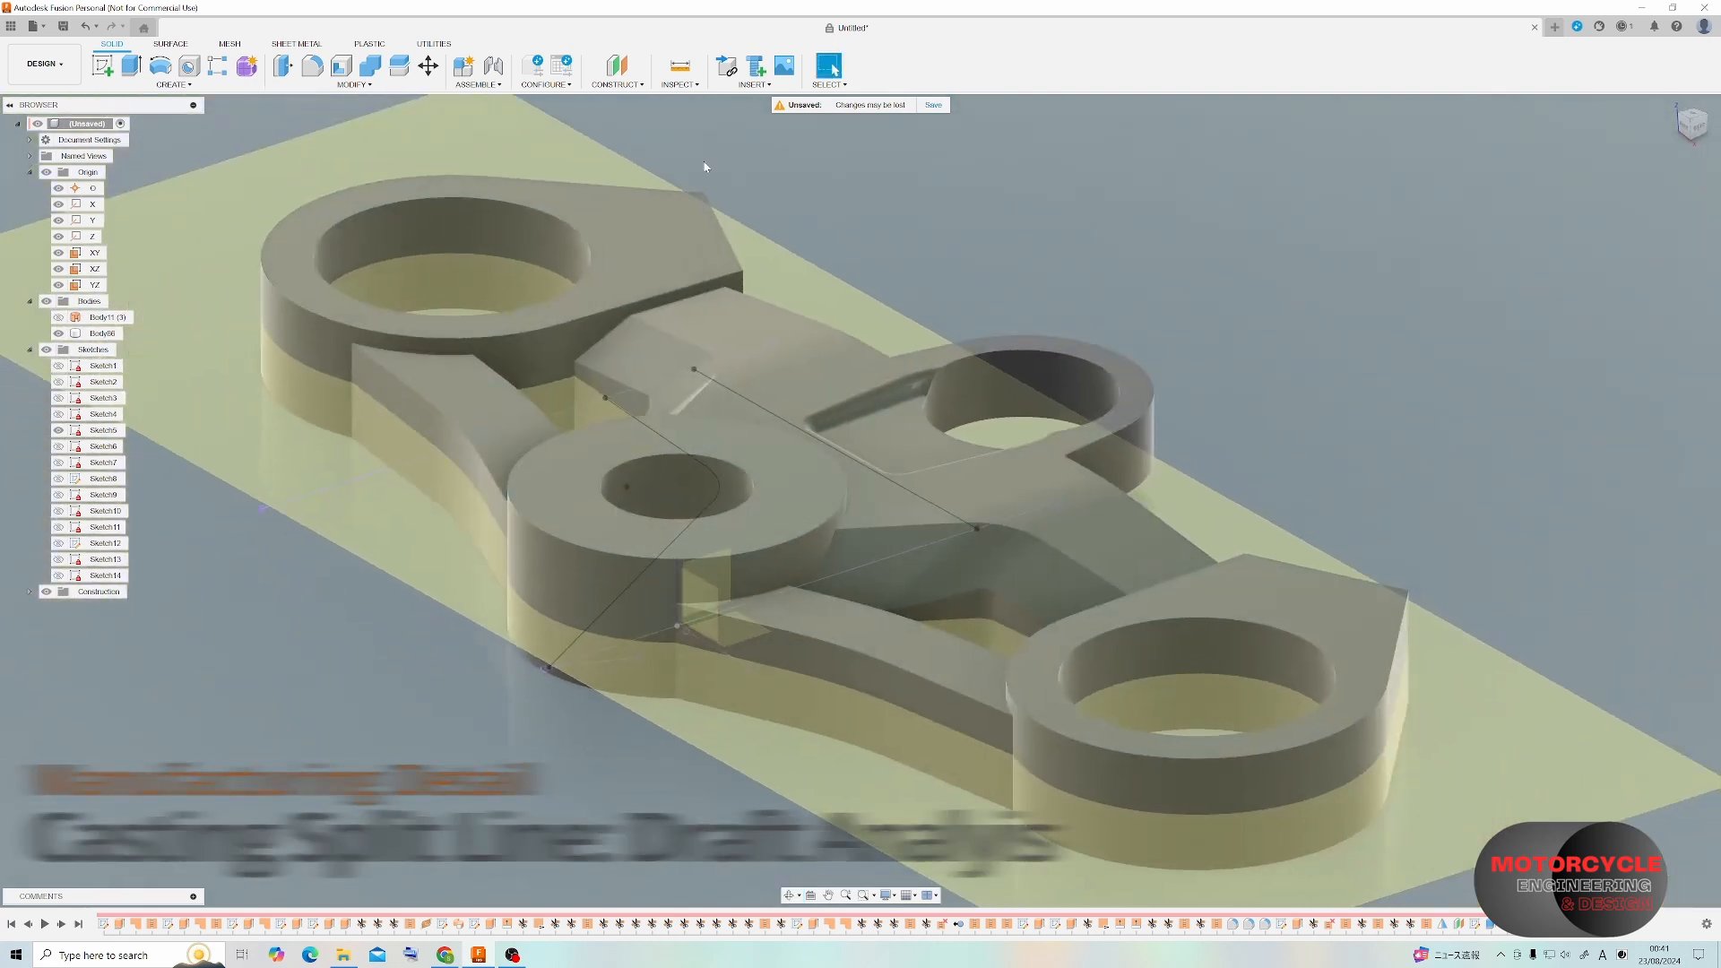
shift+middle_drag(941, 289, 1106, 347)
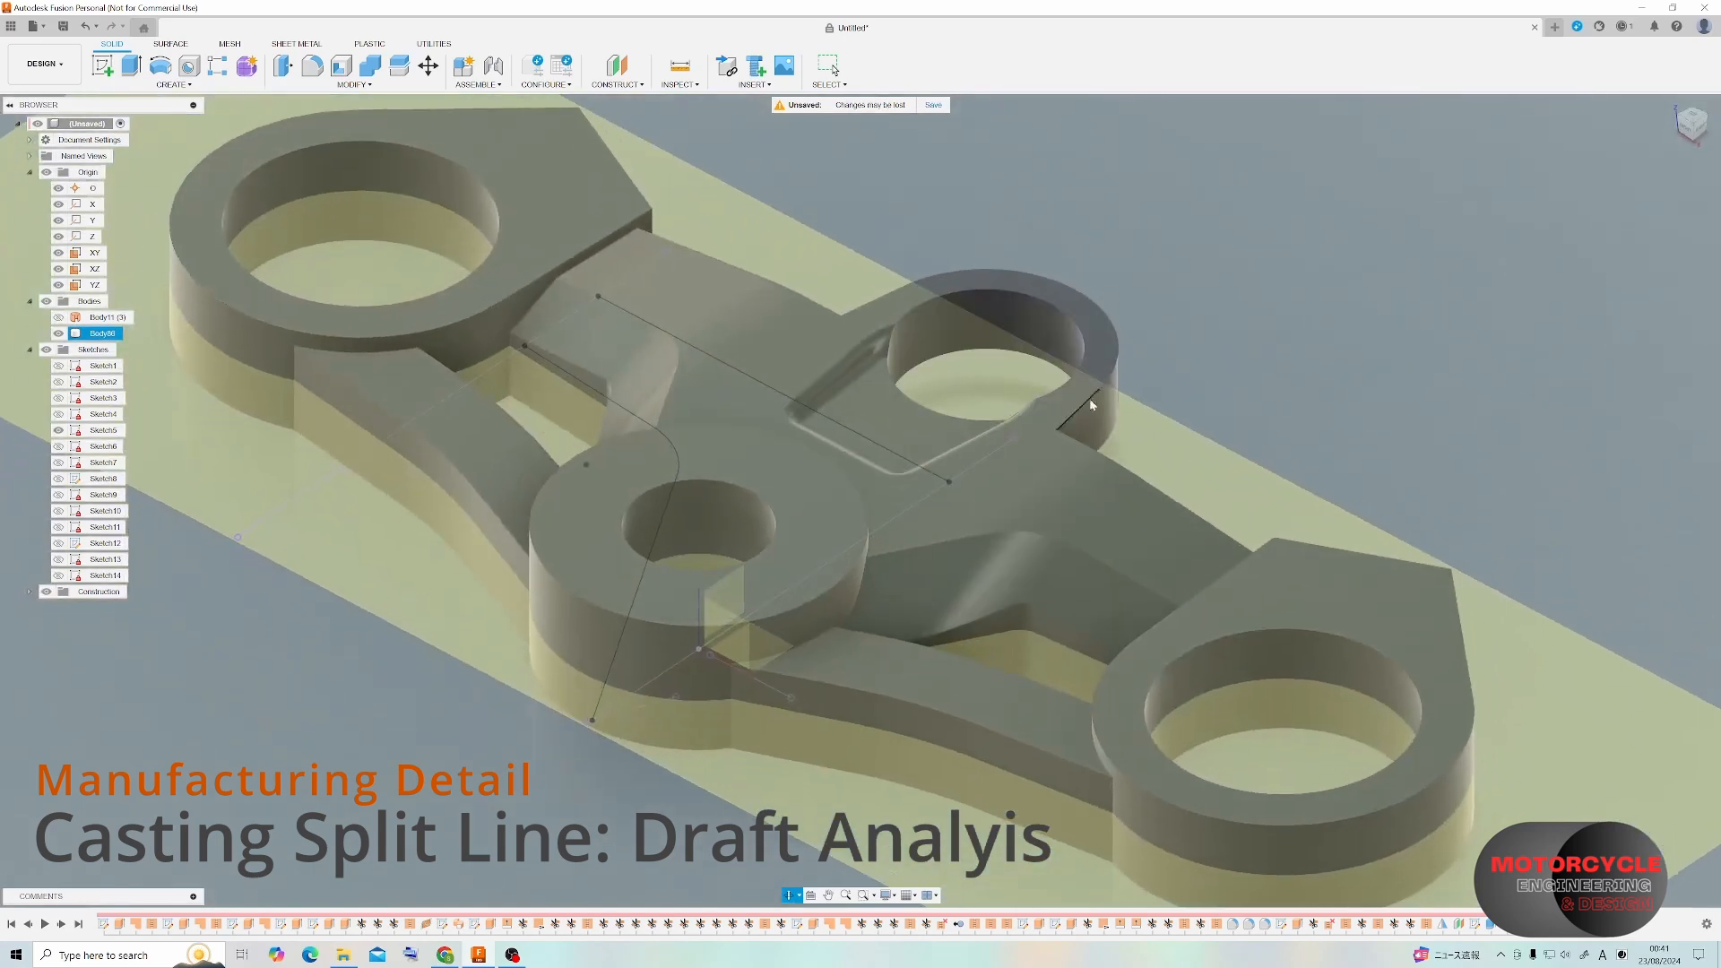
shift+middle_drag(1038, 288, 830, 307)
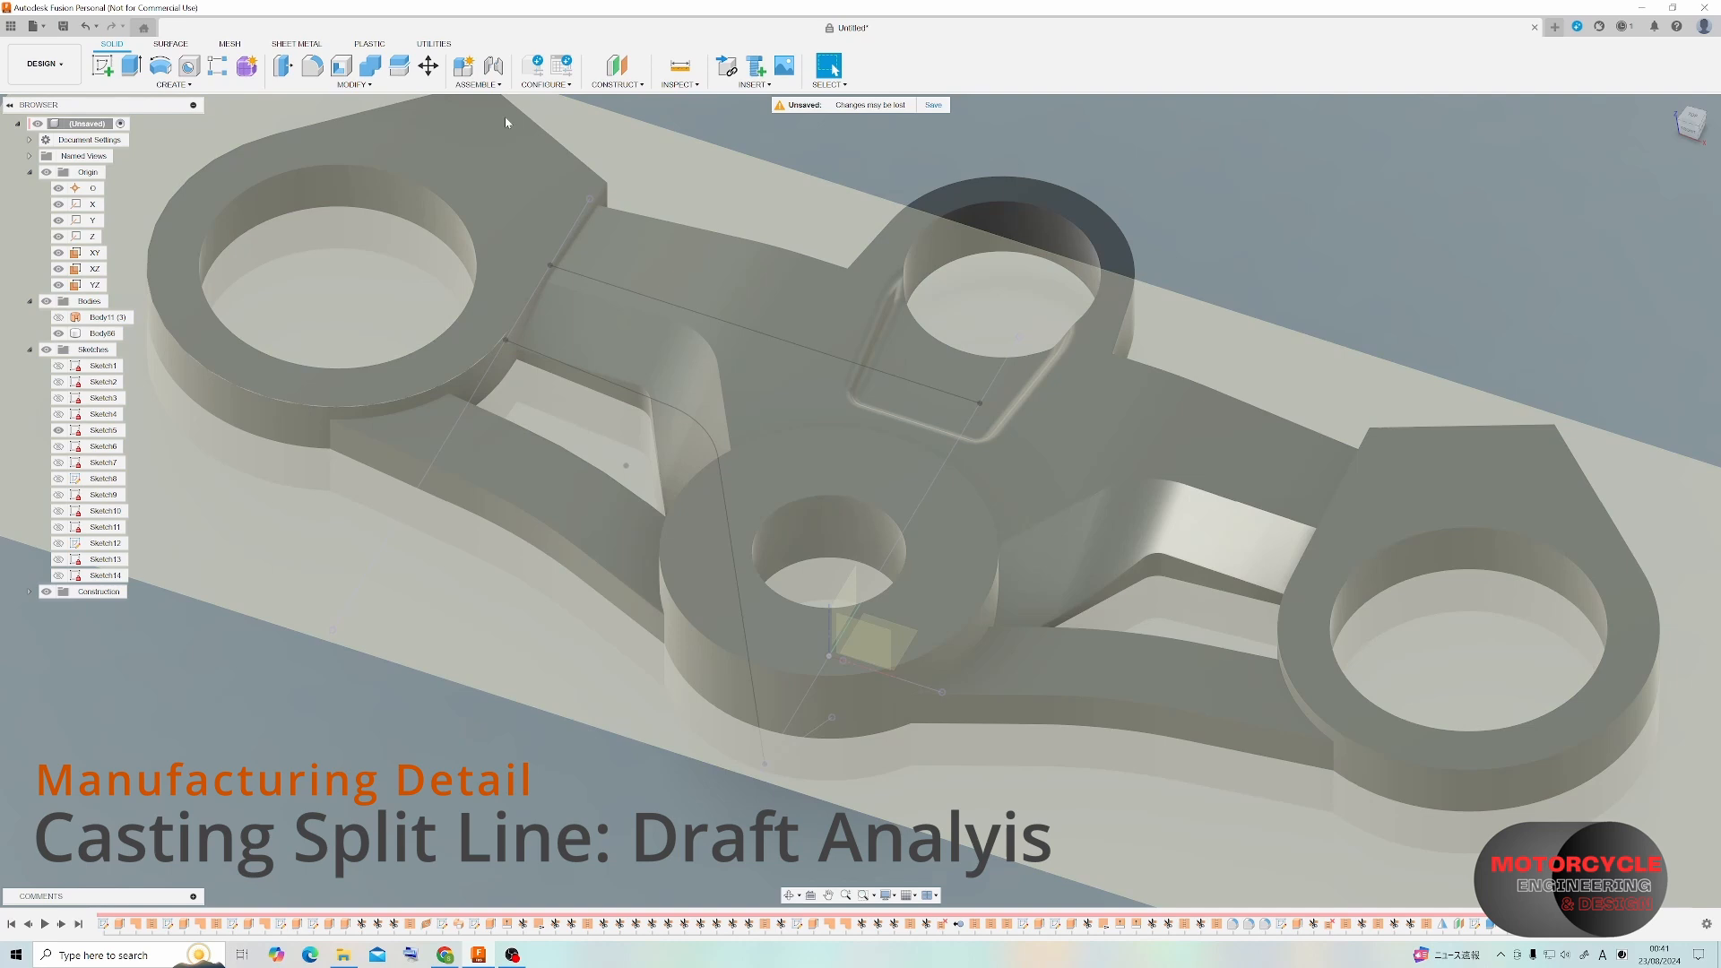
Start a parting-line draft with the stem boss's top face as pull direction and the split-line construction plane as parting tool.
click(352, 84)
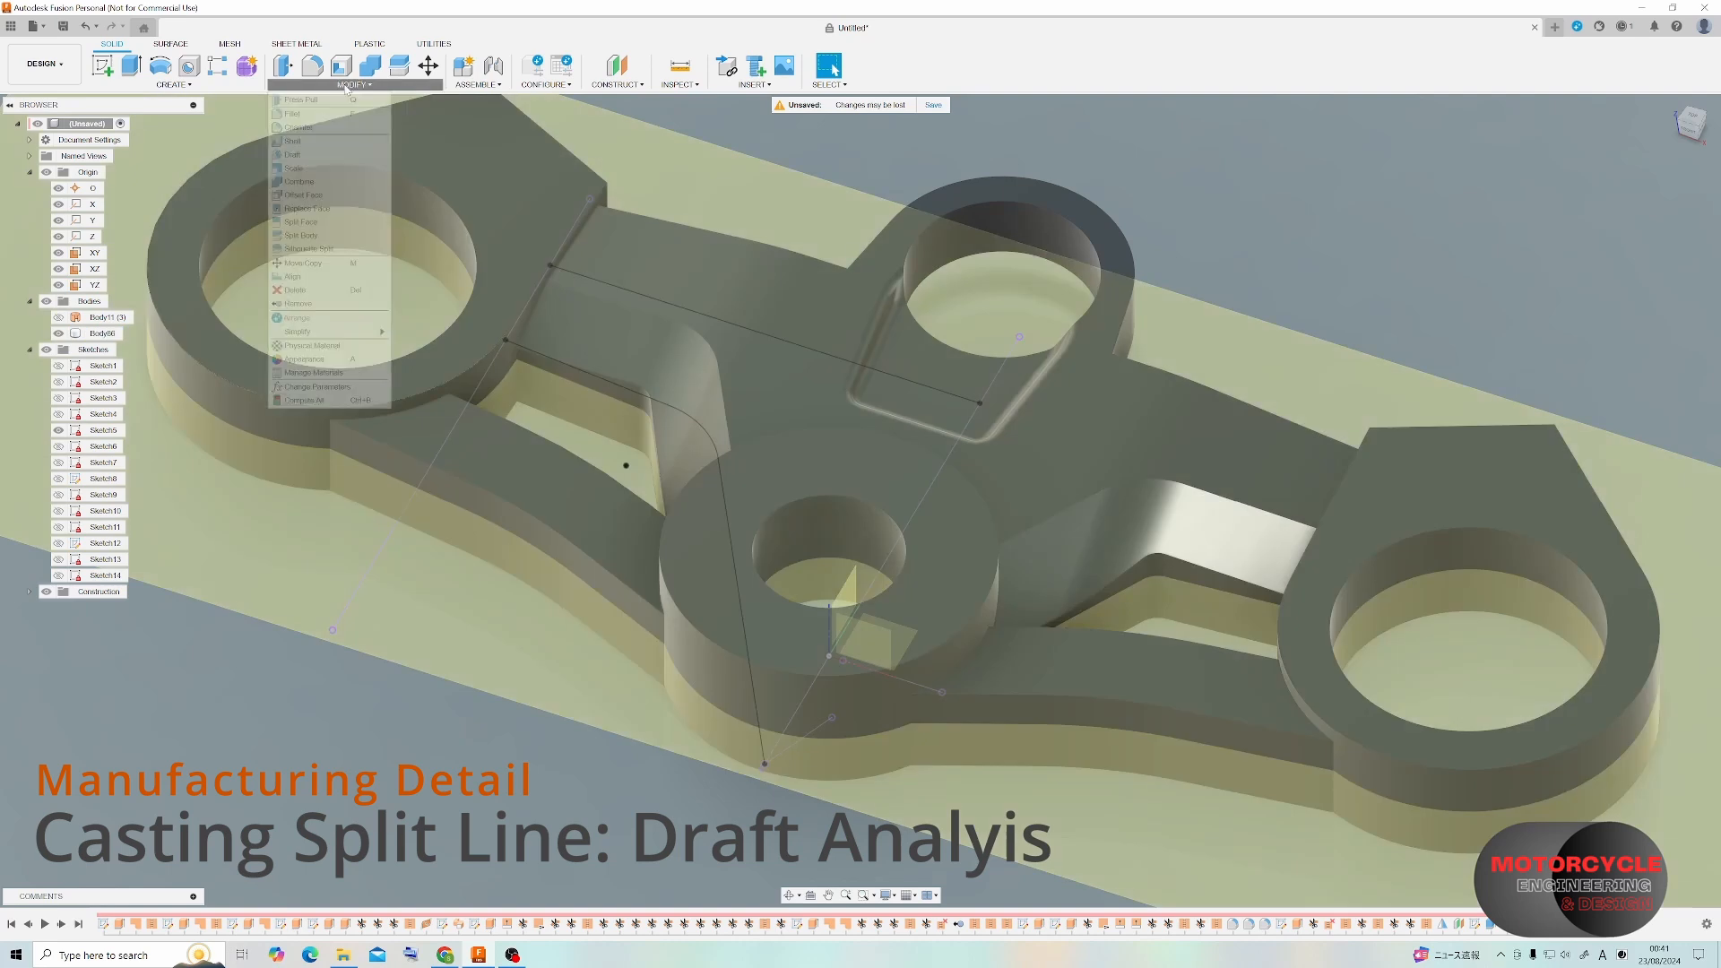
click(292, 154)
shift+middle_drag(292, 154, 363, 473)
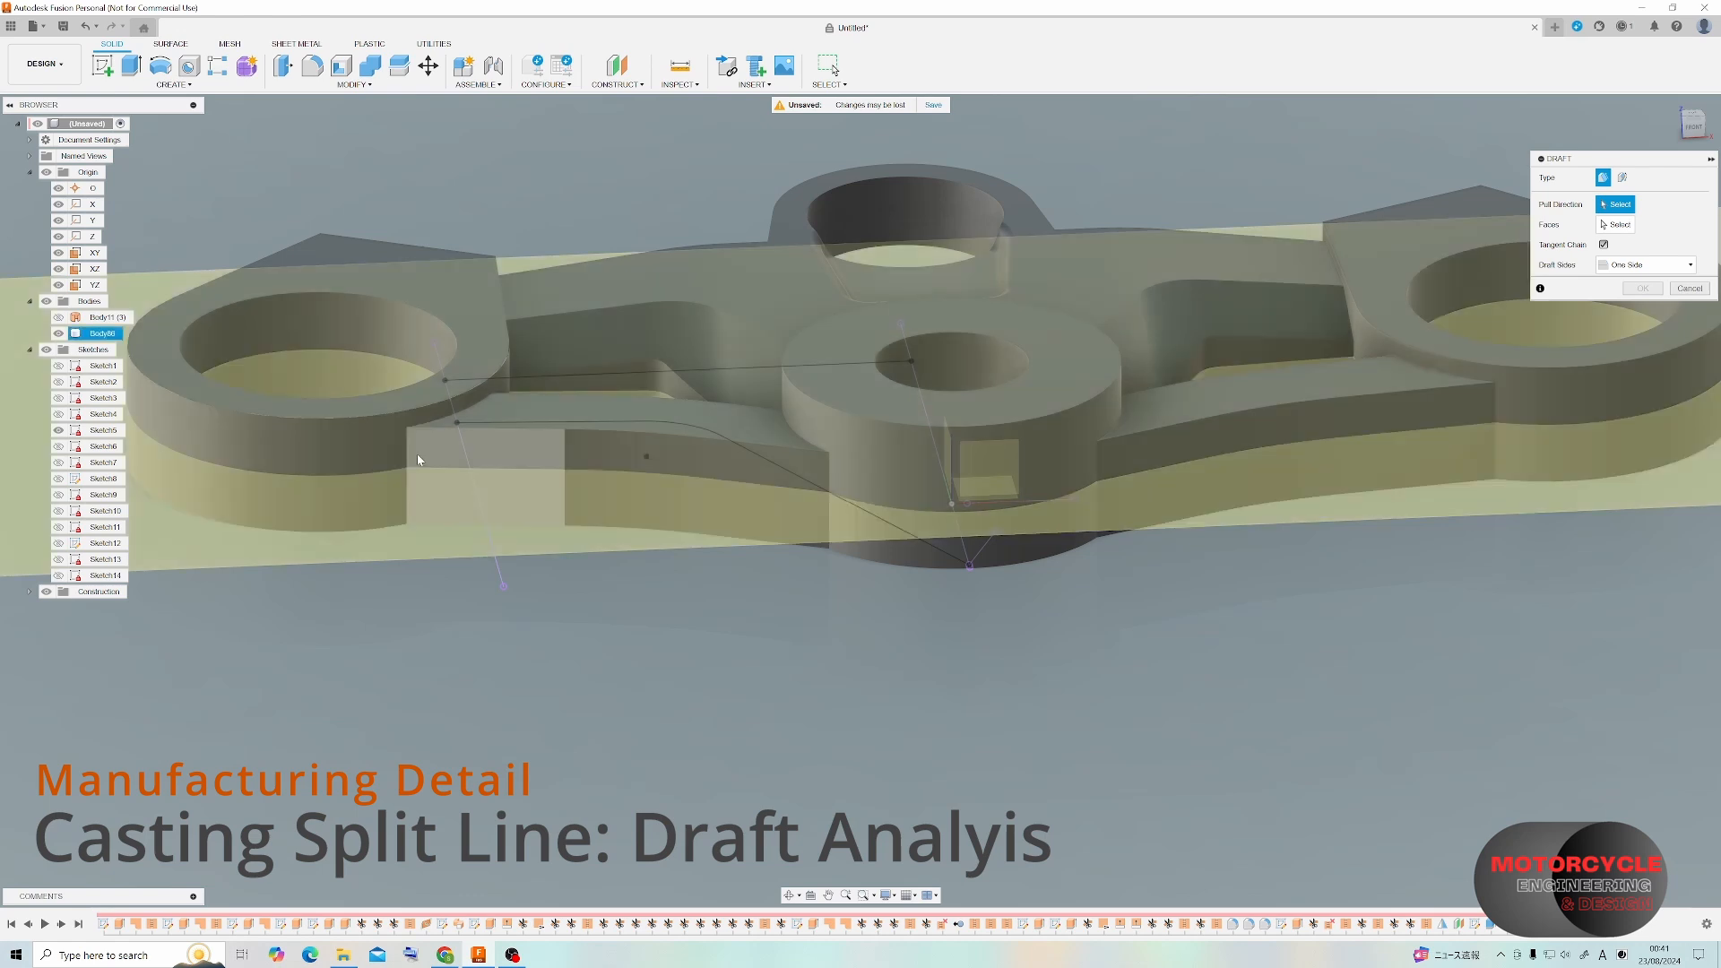
click(349, 452)
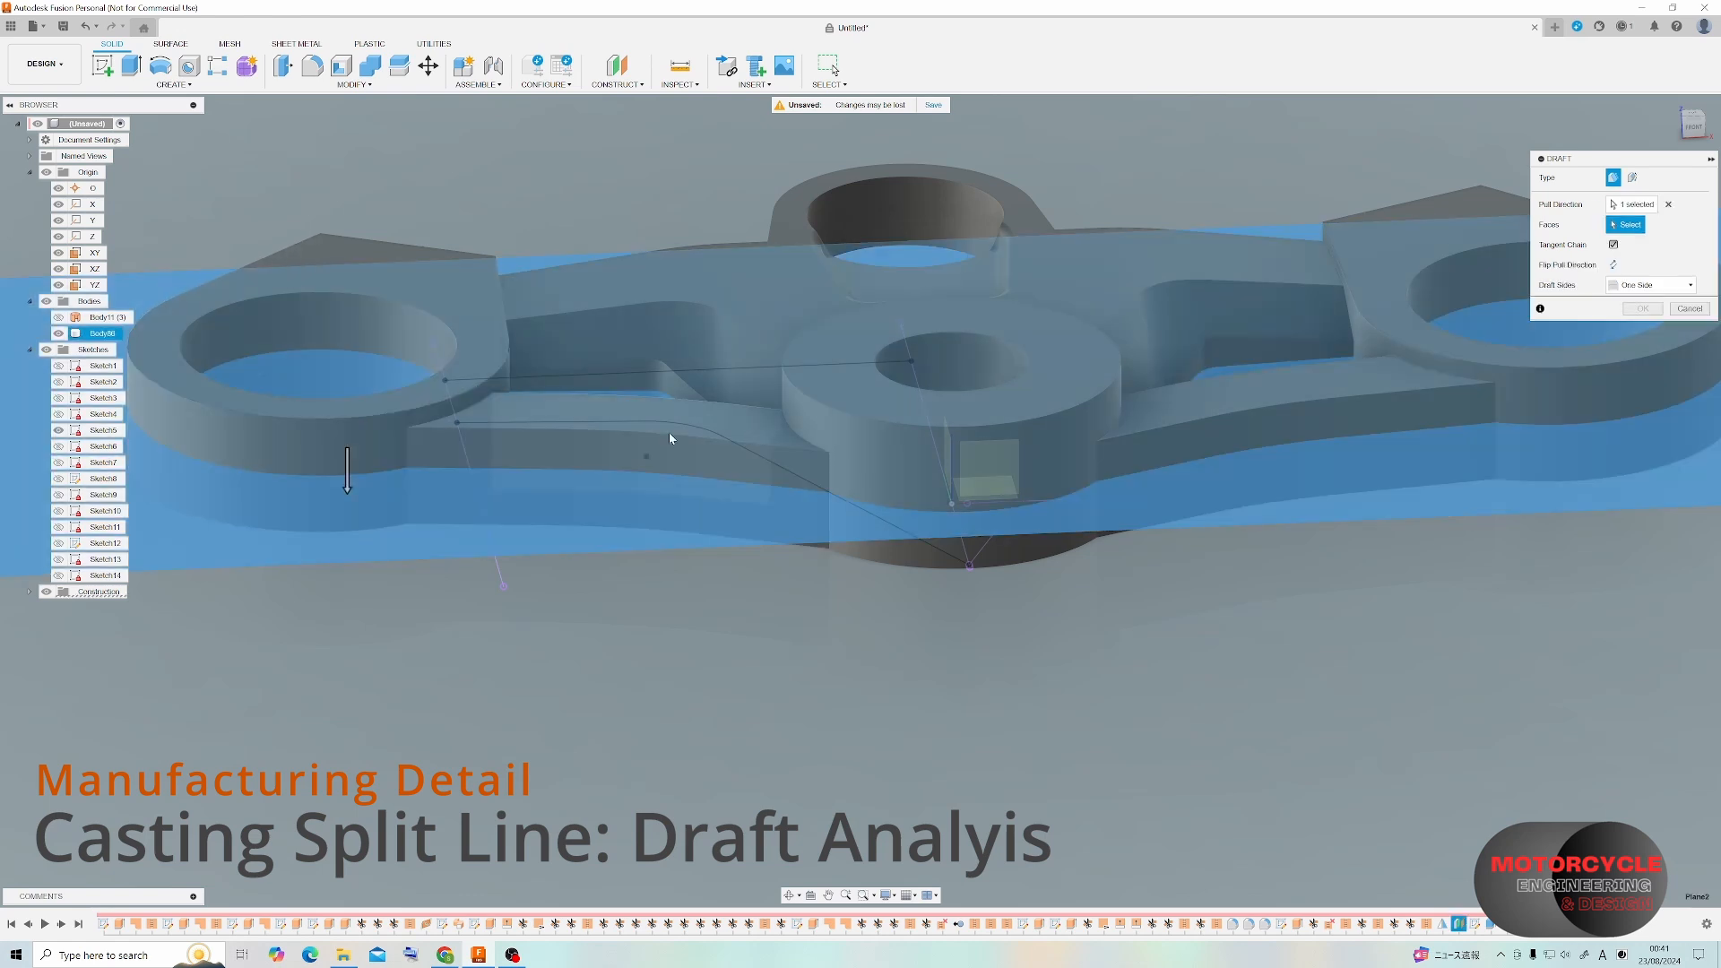
click(1621, 204)
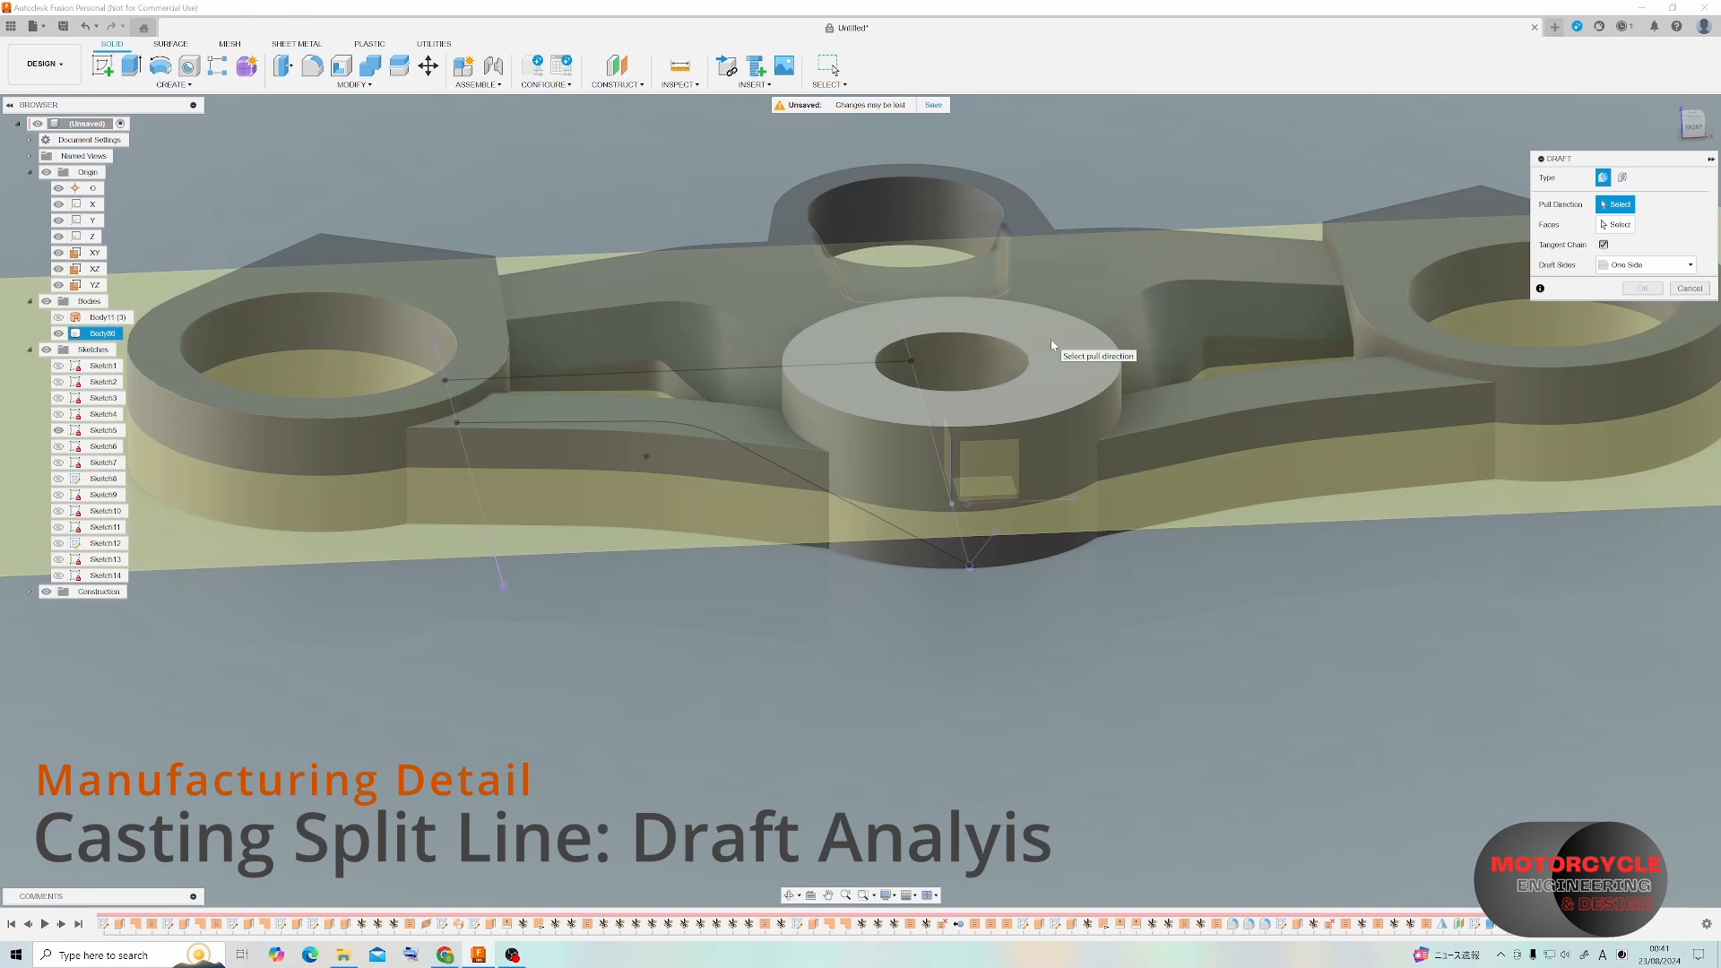
click(1051, 339)
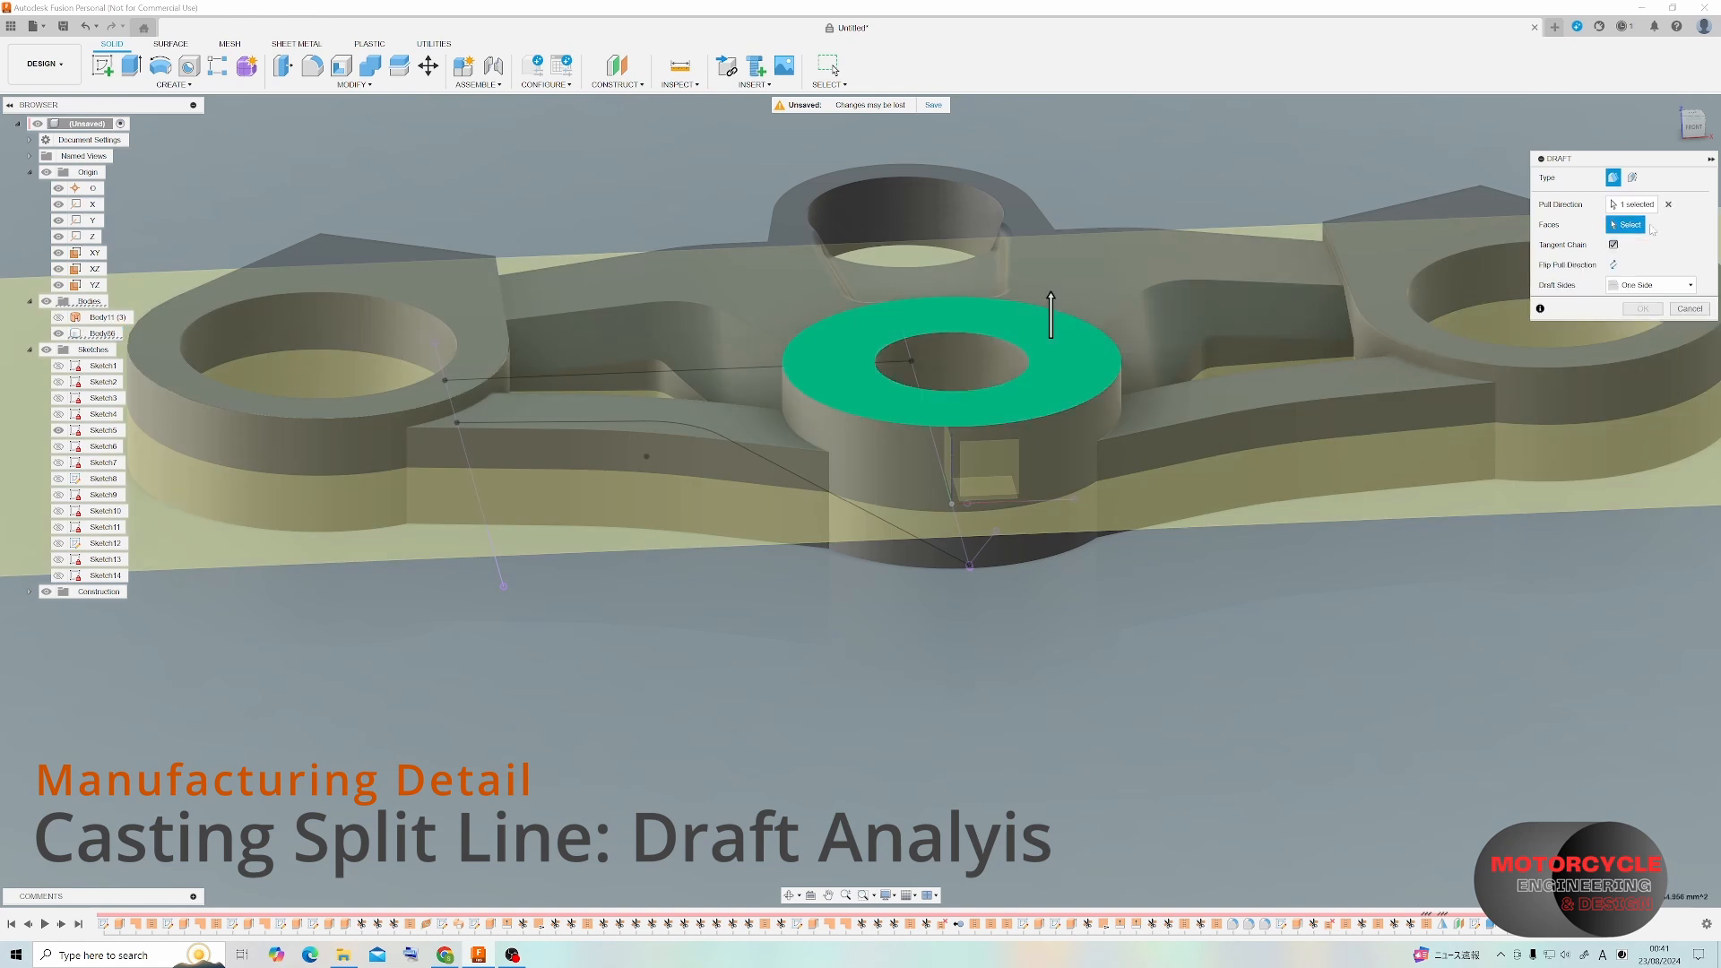
click(1632, 178)
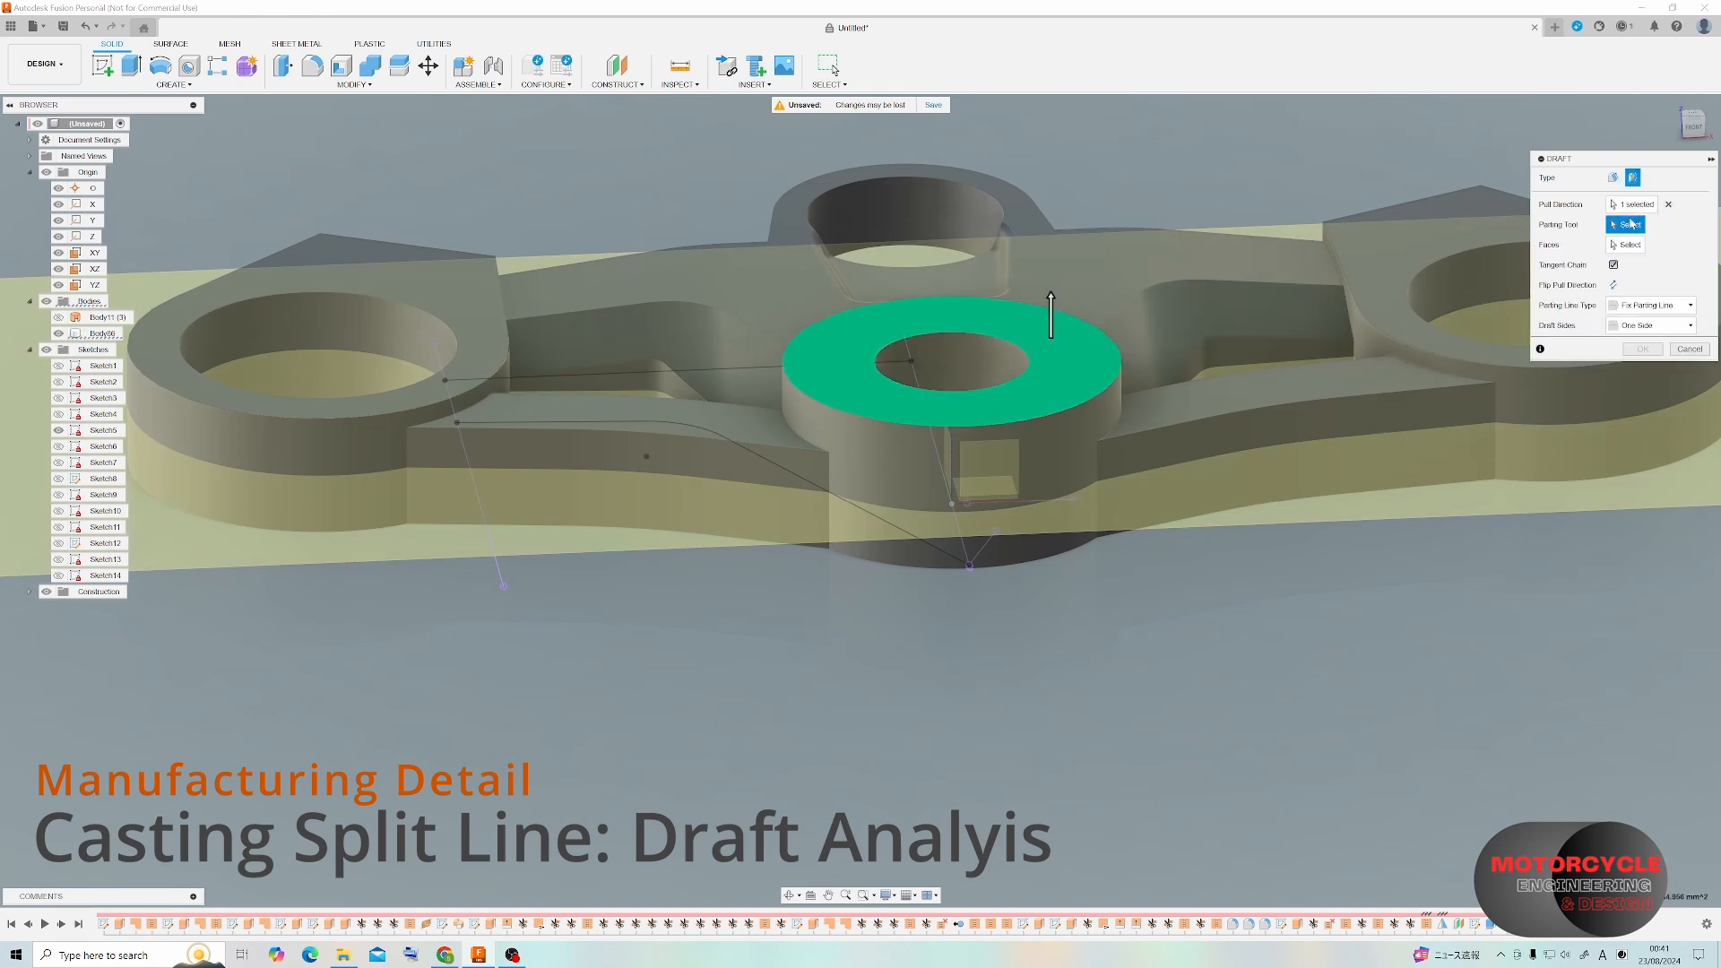
click(1515, 457)
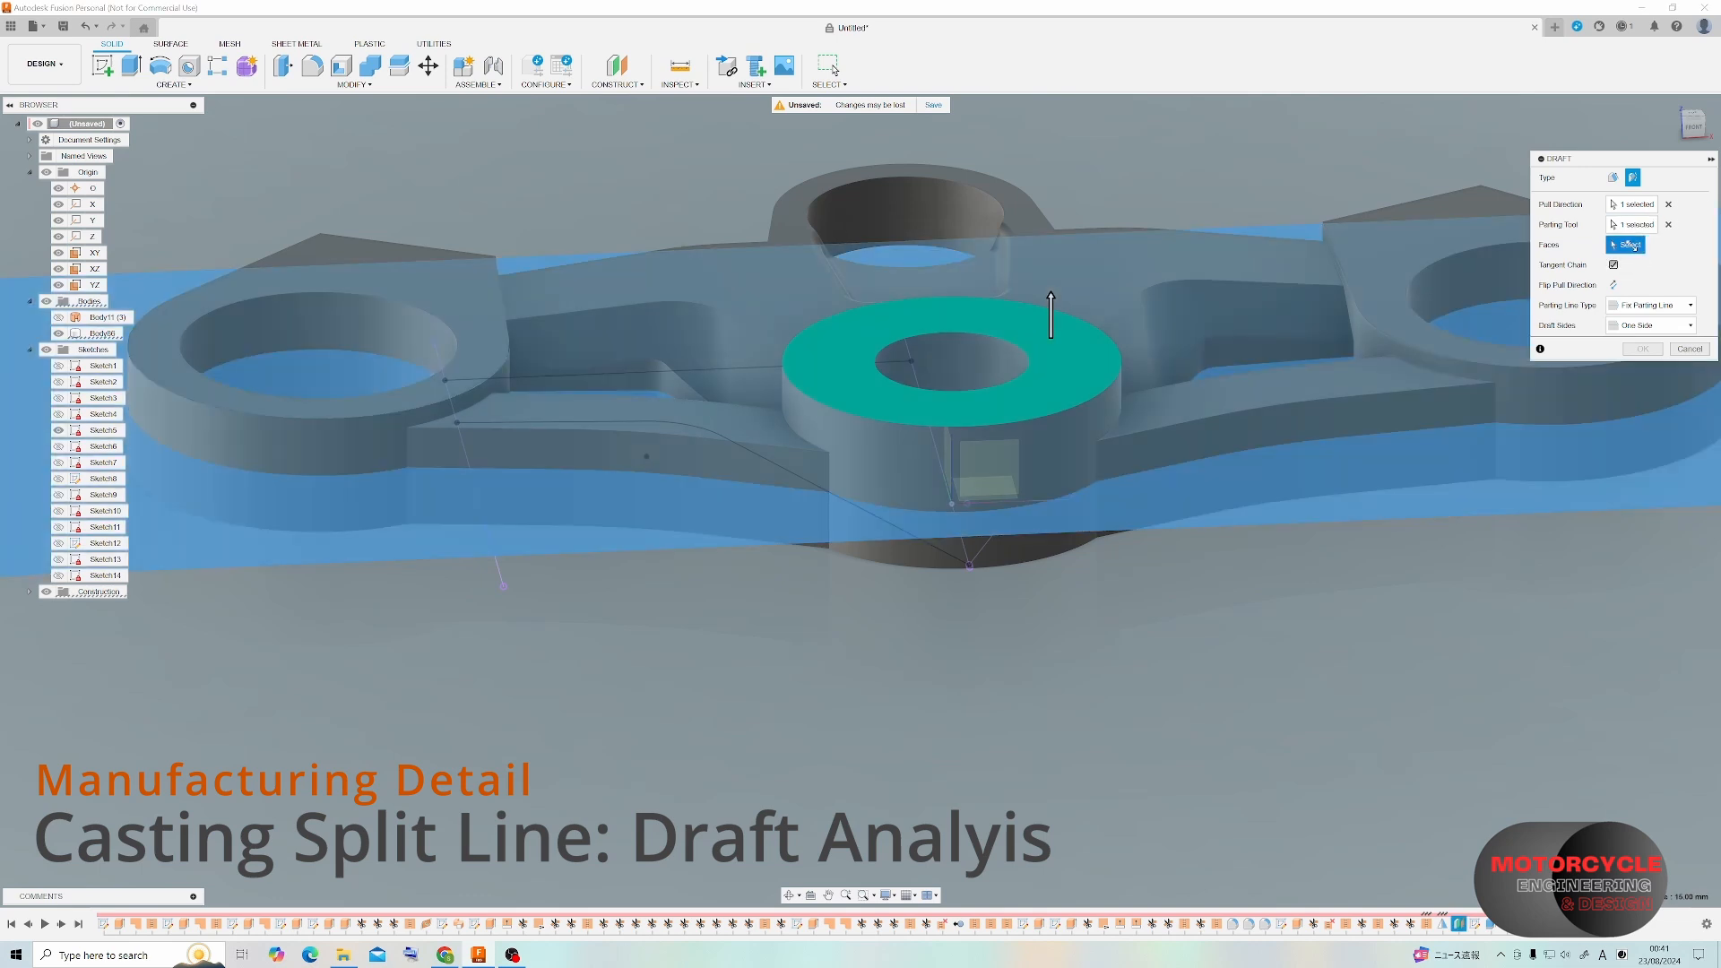
Select the outer side faces around the whole clamp, including the fork clamps, stem boss and ignition mount, as draft faces.
click(422, 453)
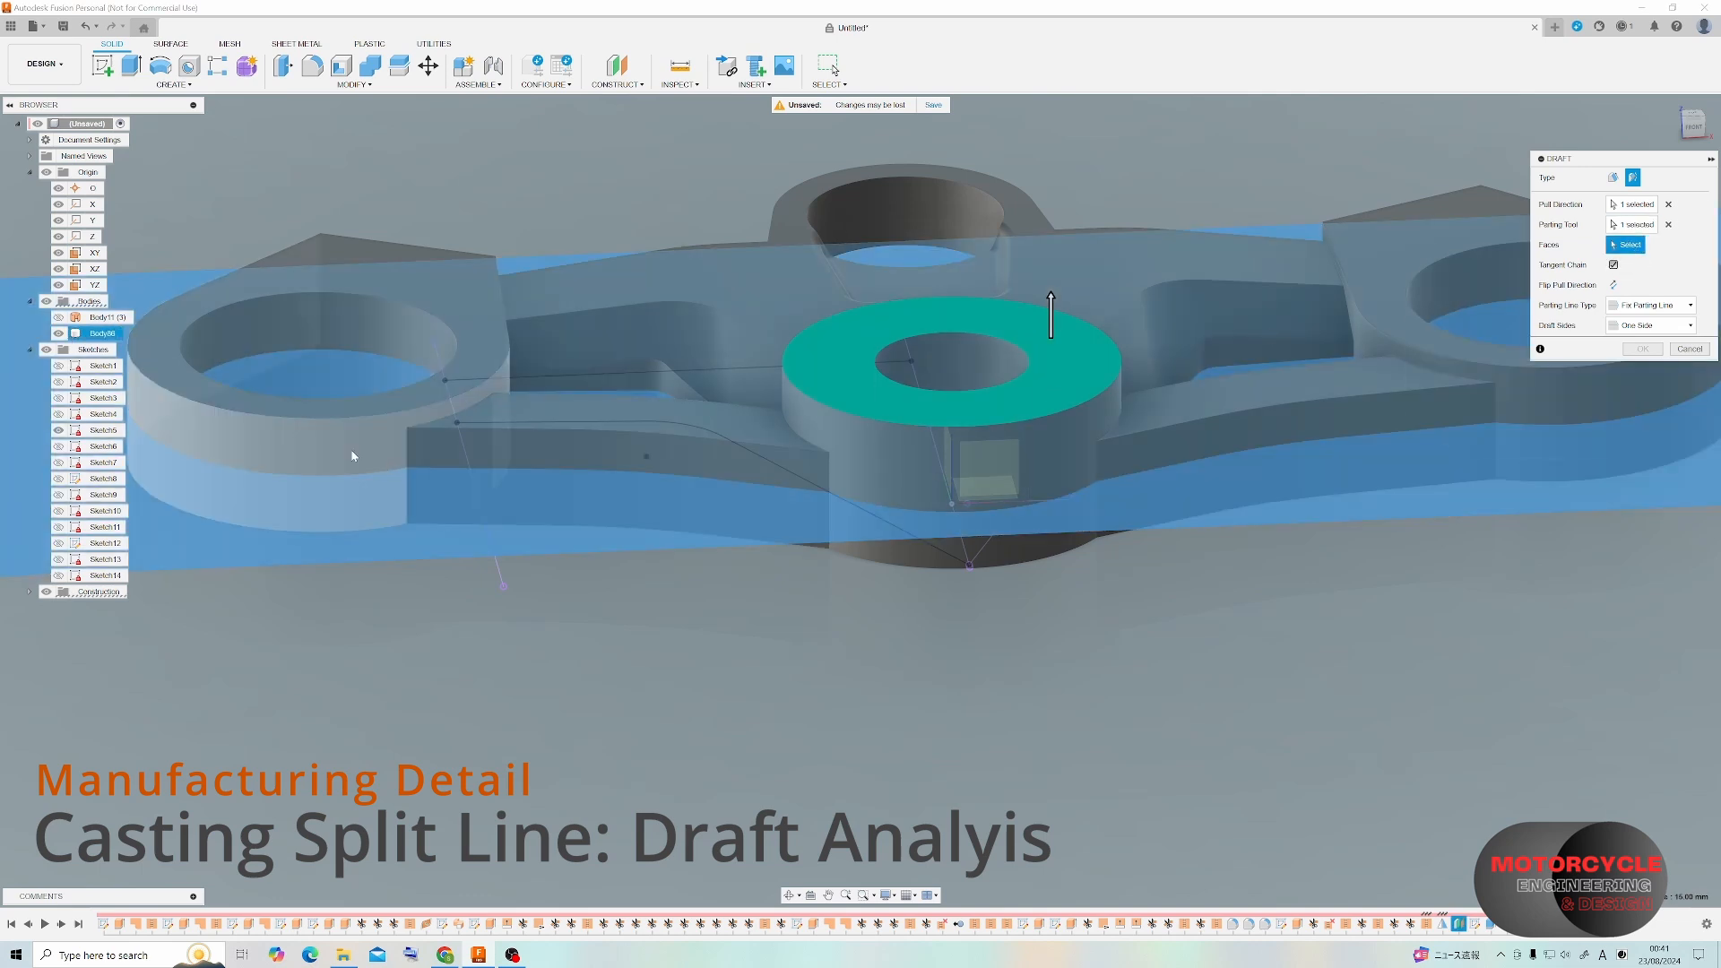
click(857, 500)
click(968, 492)
click(1189, 459)
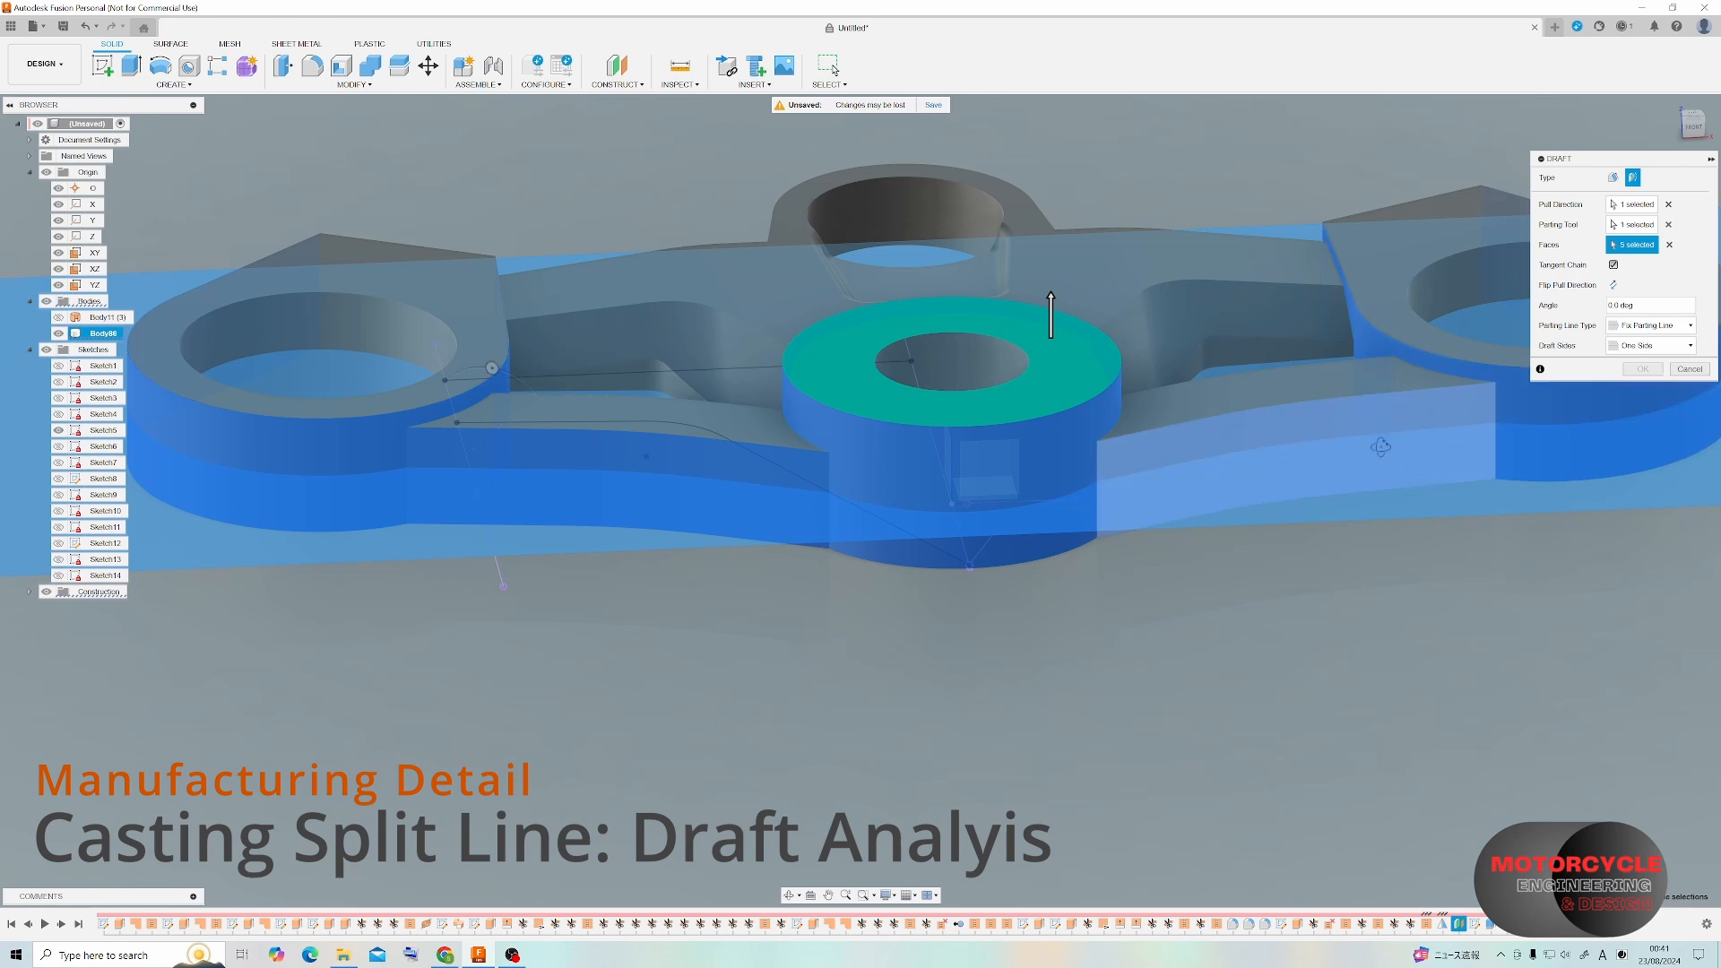
shift+middle_drag(1602, 403, 703, 484)
click(540, 522)
click(627, 497)
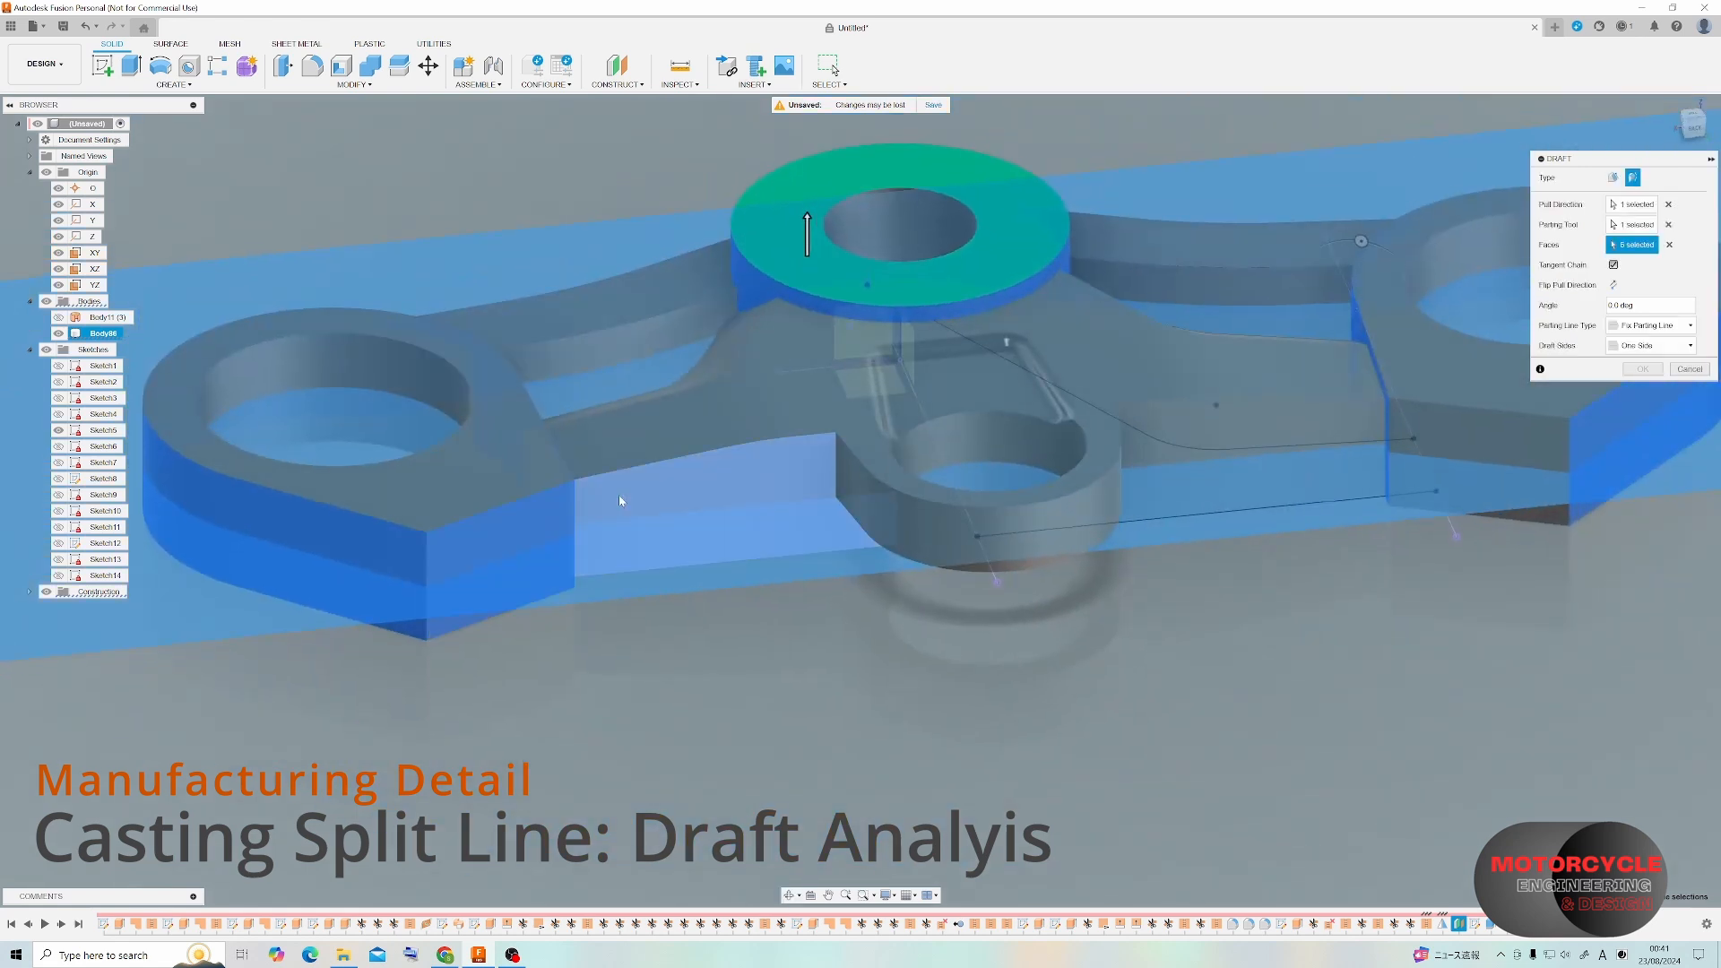
click(878, 488)
click(1196, 458)
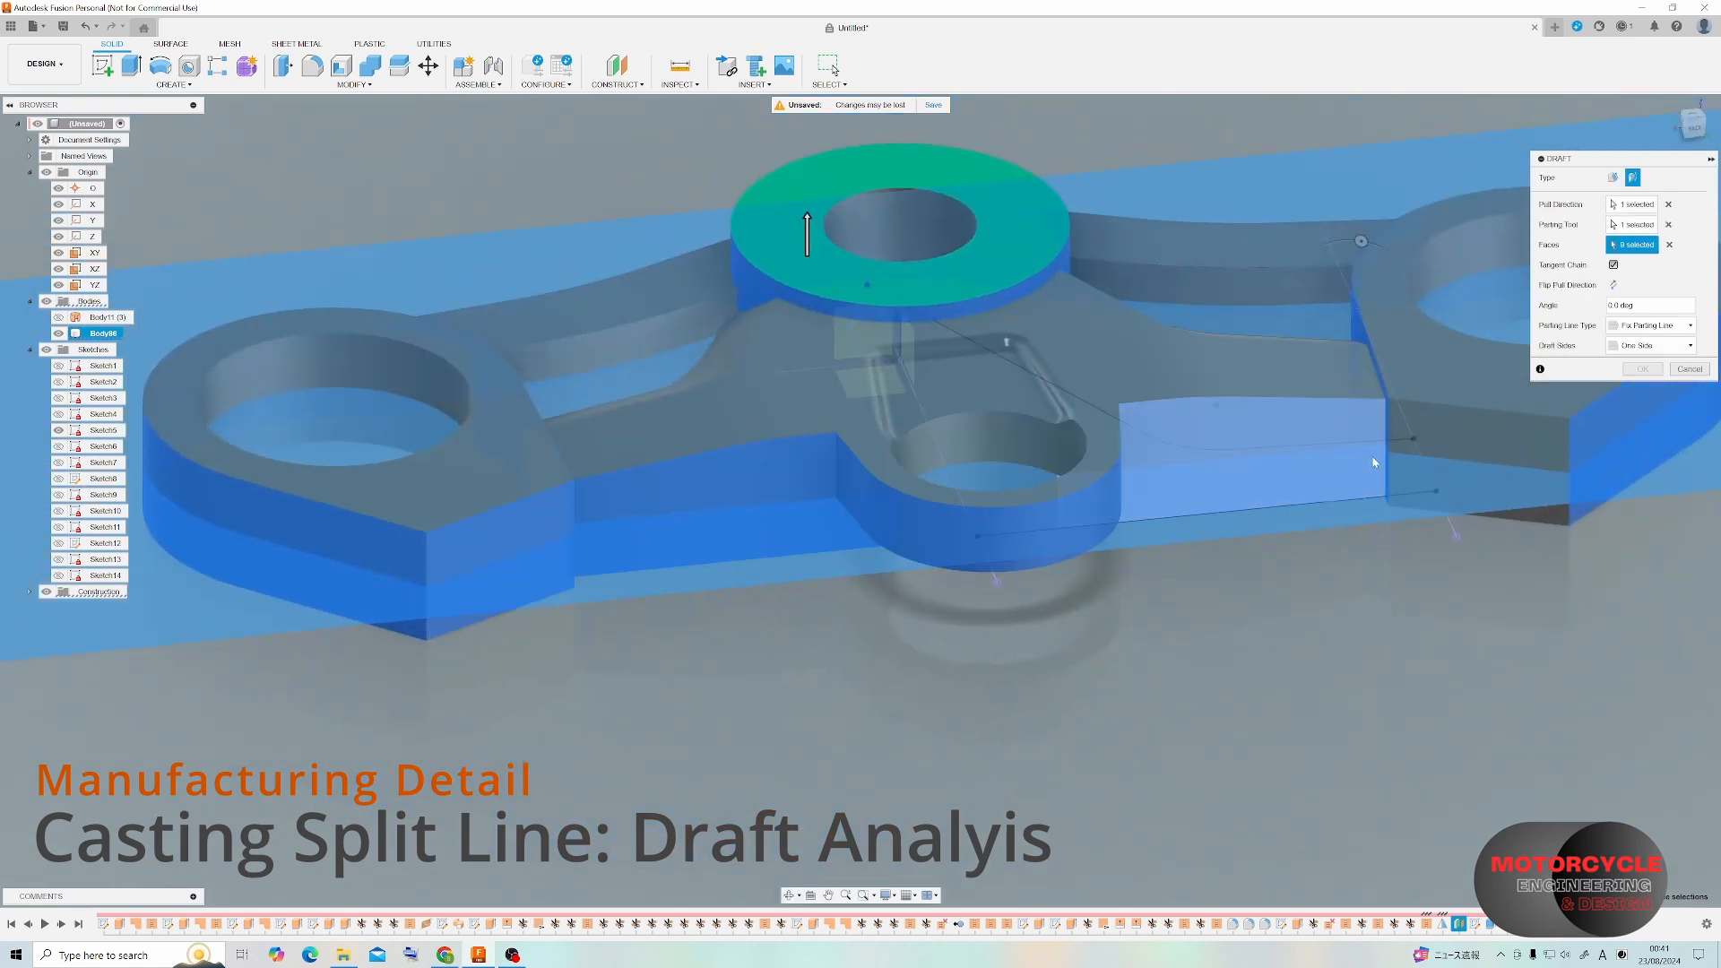
click(1454, 470)
Add the inner walls of both window openings and of the stem, fork and ignition holes to the draft faces.
shift+middle_drag(1454, 470, 964, 510)
click(731, 491)
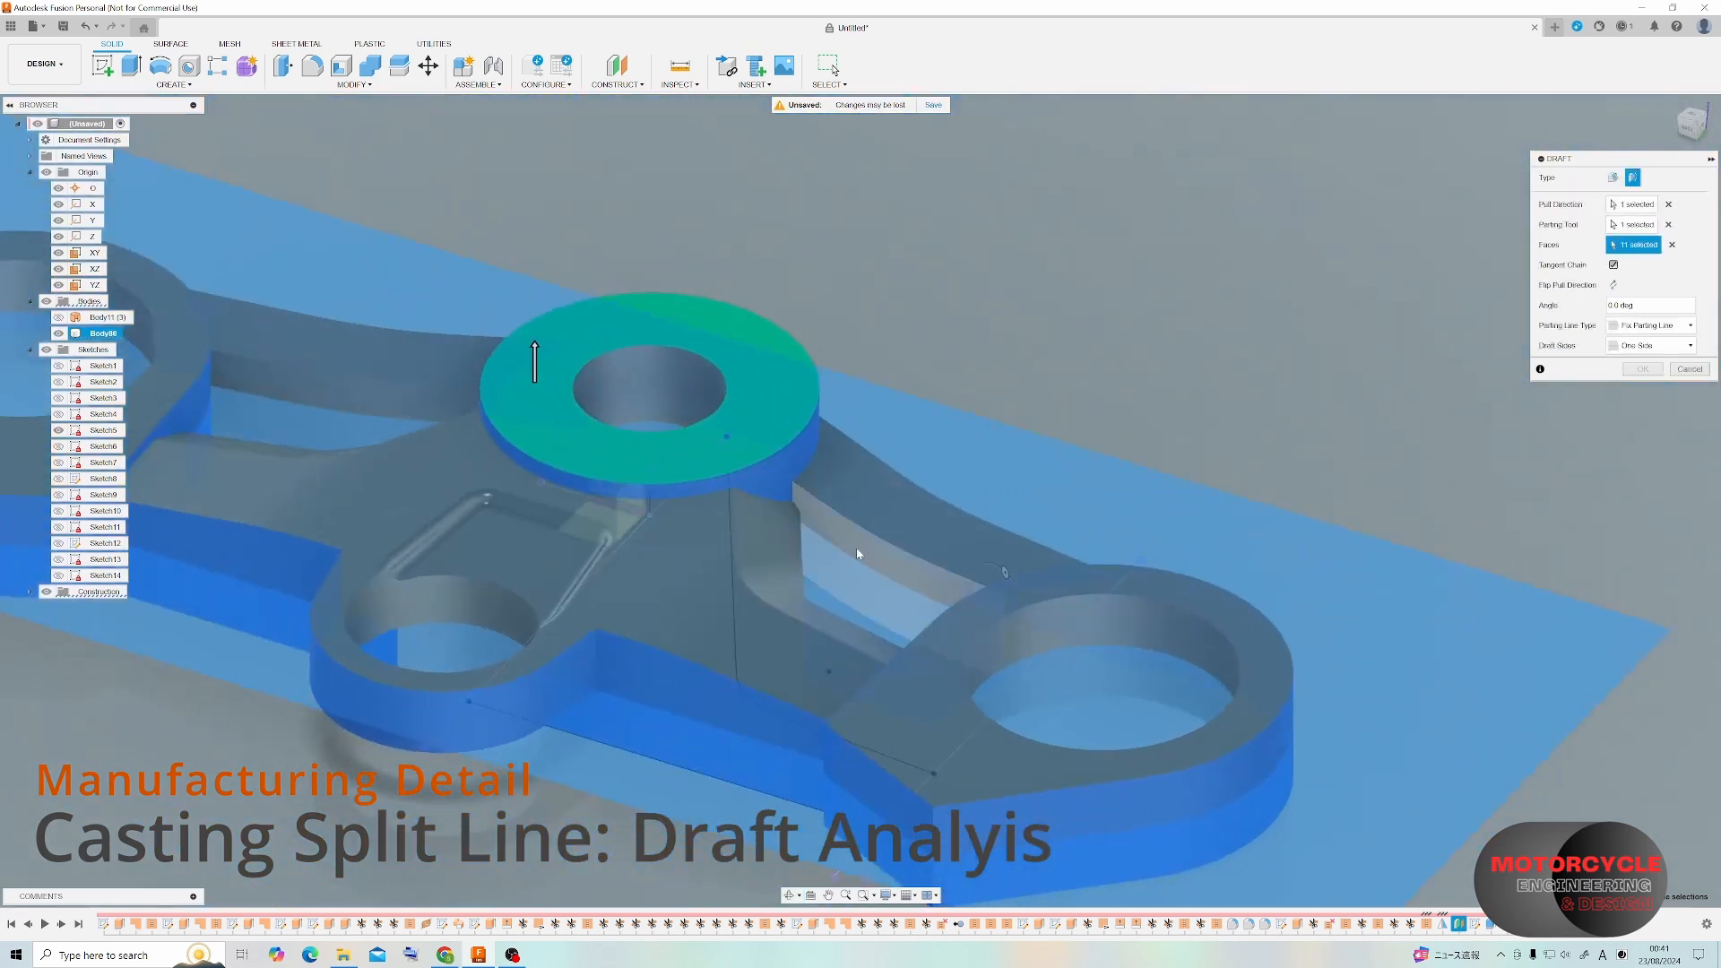
shift+middle_drag(380, 416, 233, 406)
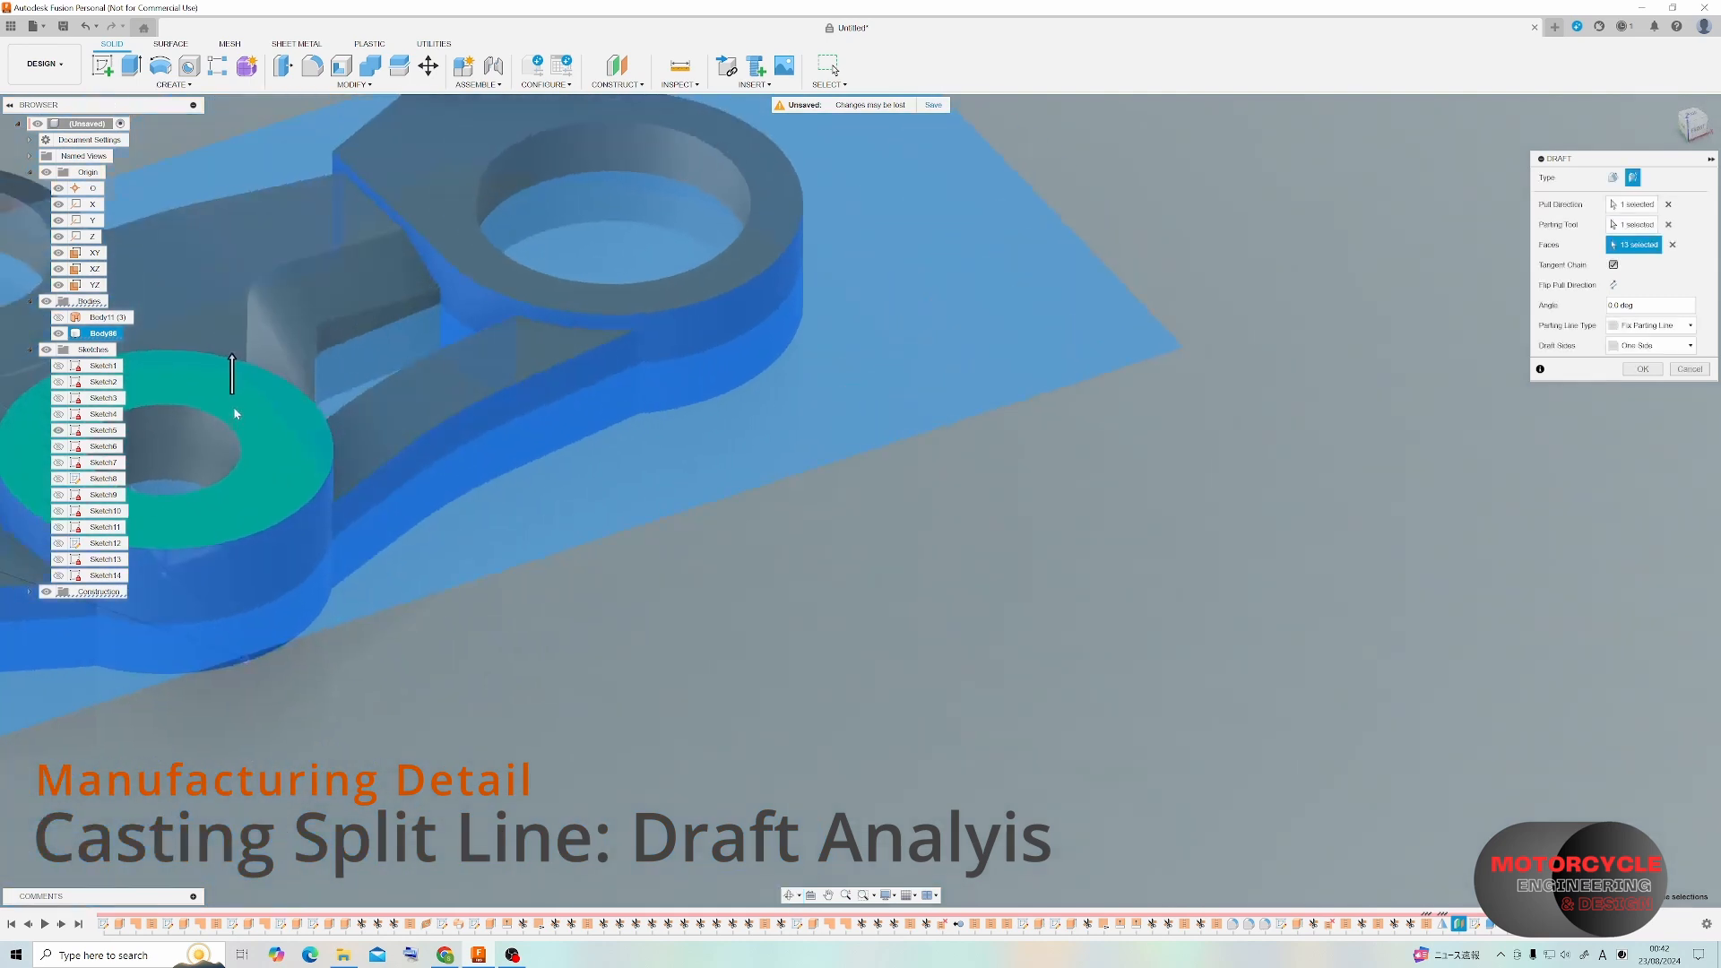
scroll(233, 406, down, 1)
click(338, 353)
click(201, 450)
click(568, 227)
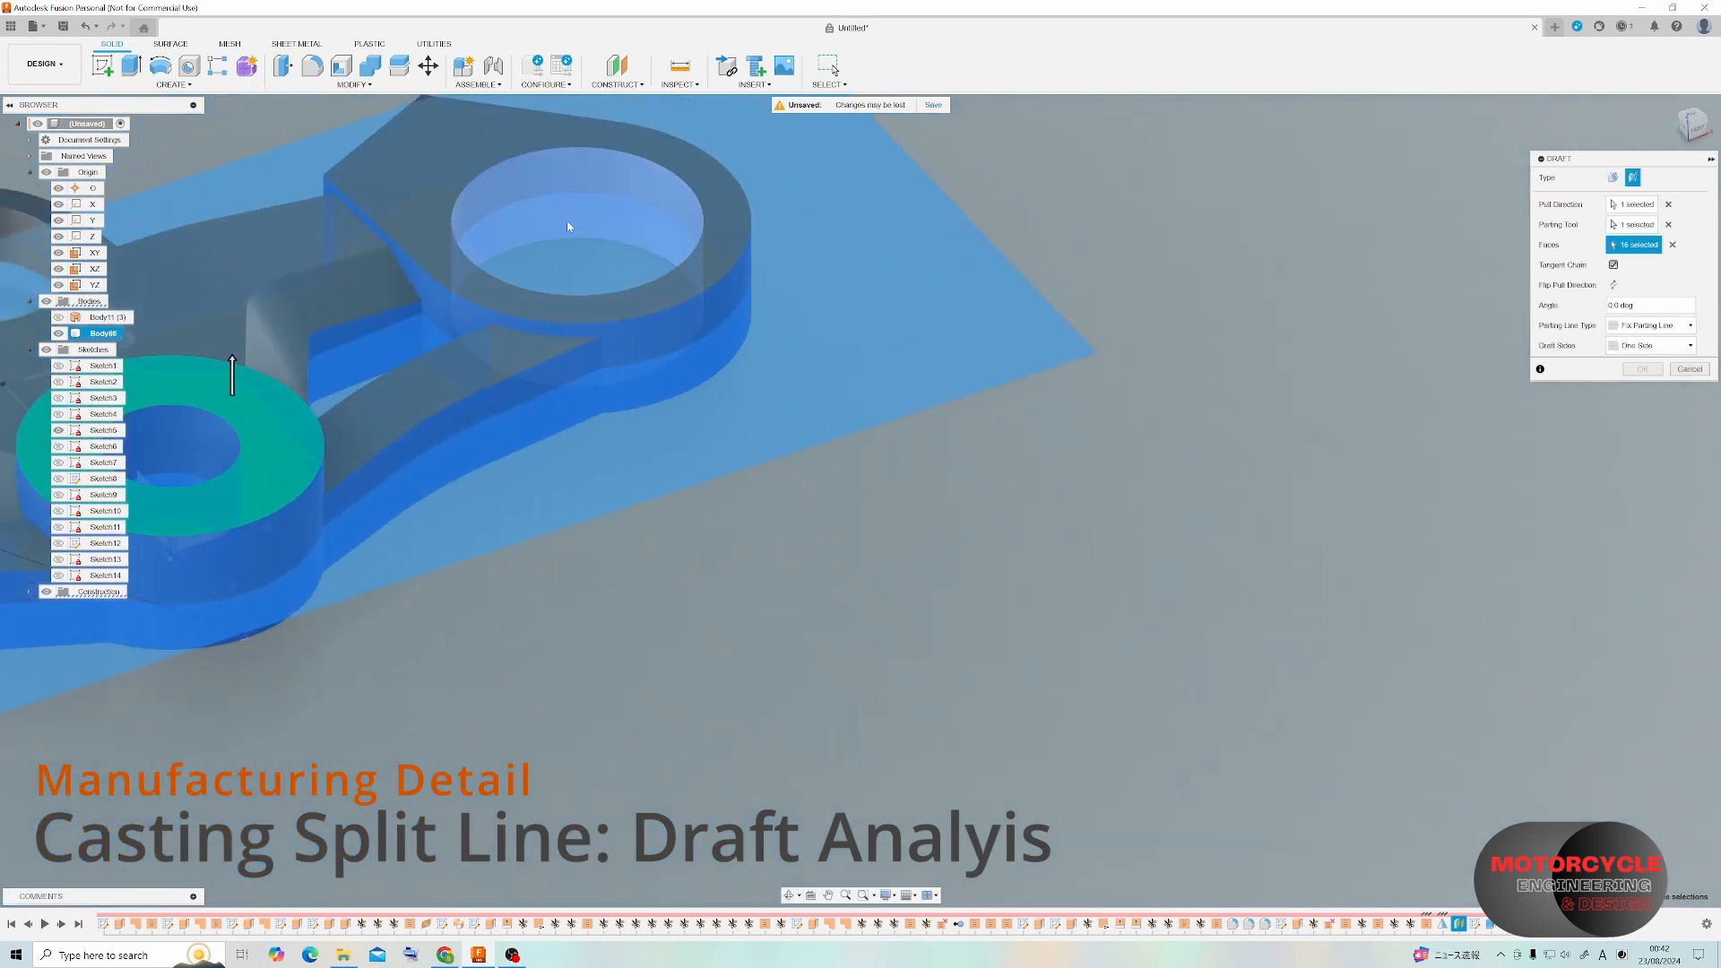
scroll(594, 242, down, 4)
scroll(234, 355, up, 3)
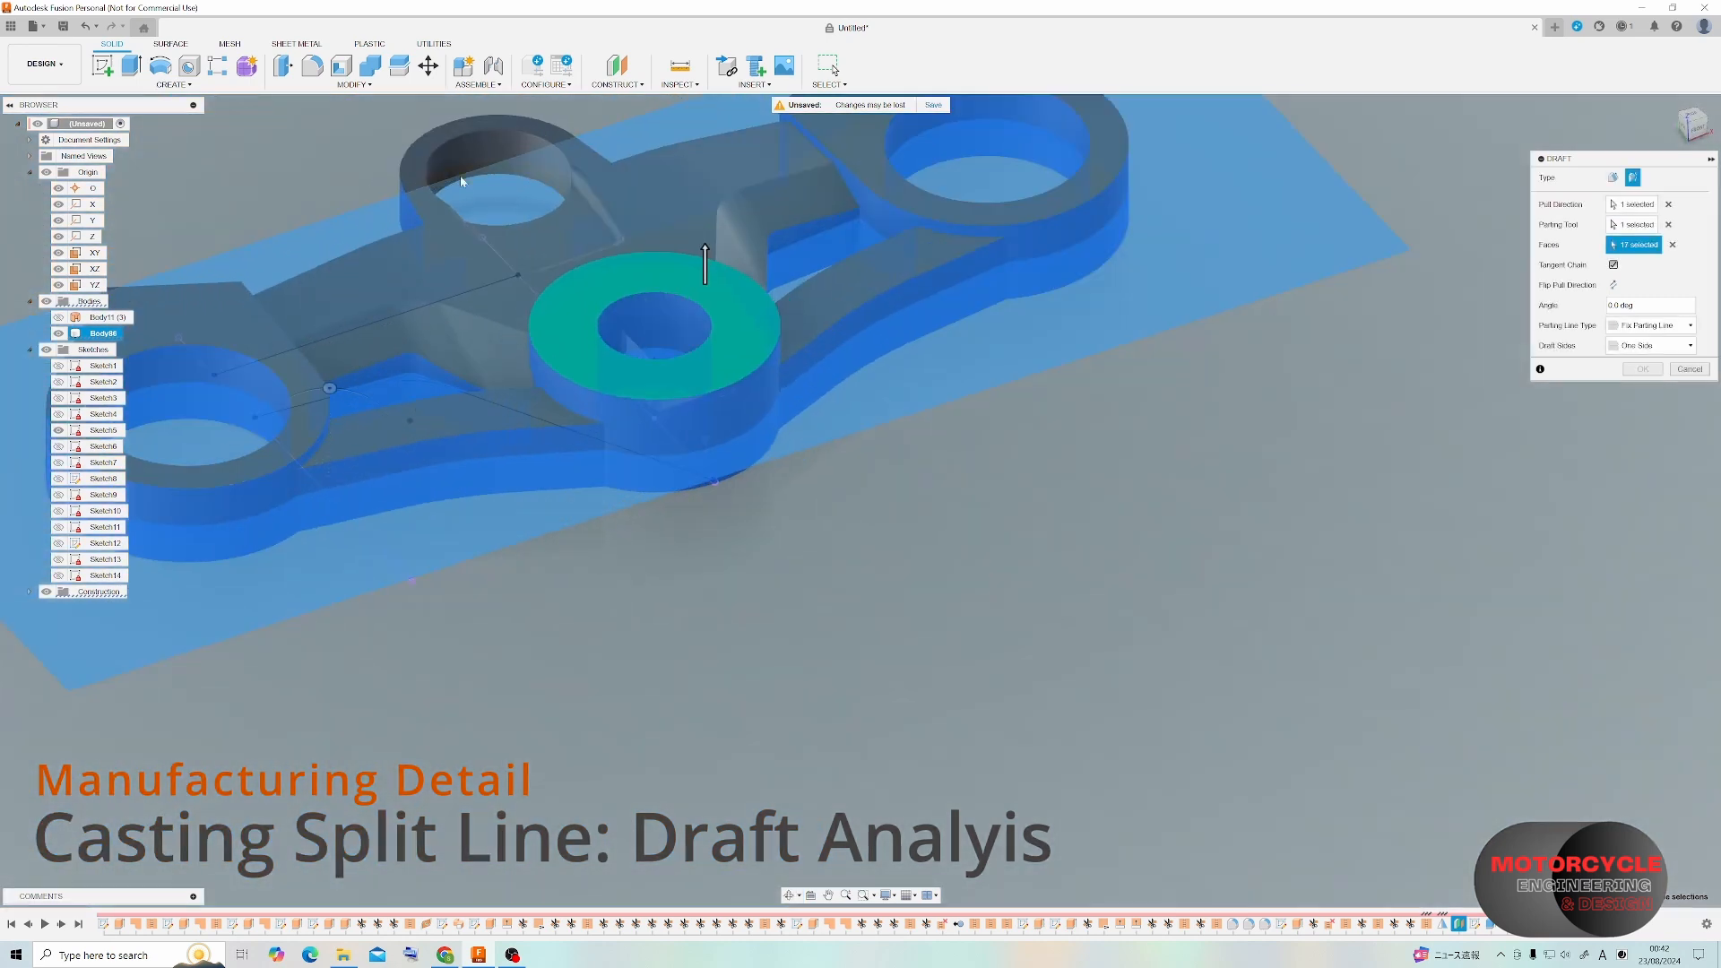
shift+middle_drag(472, 167, 563, 208)
shift+middle_drag(688, 163, 632, 381)
scroll(637, 240, up, 4)
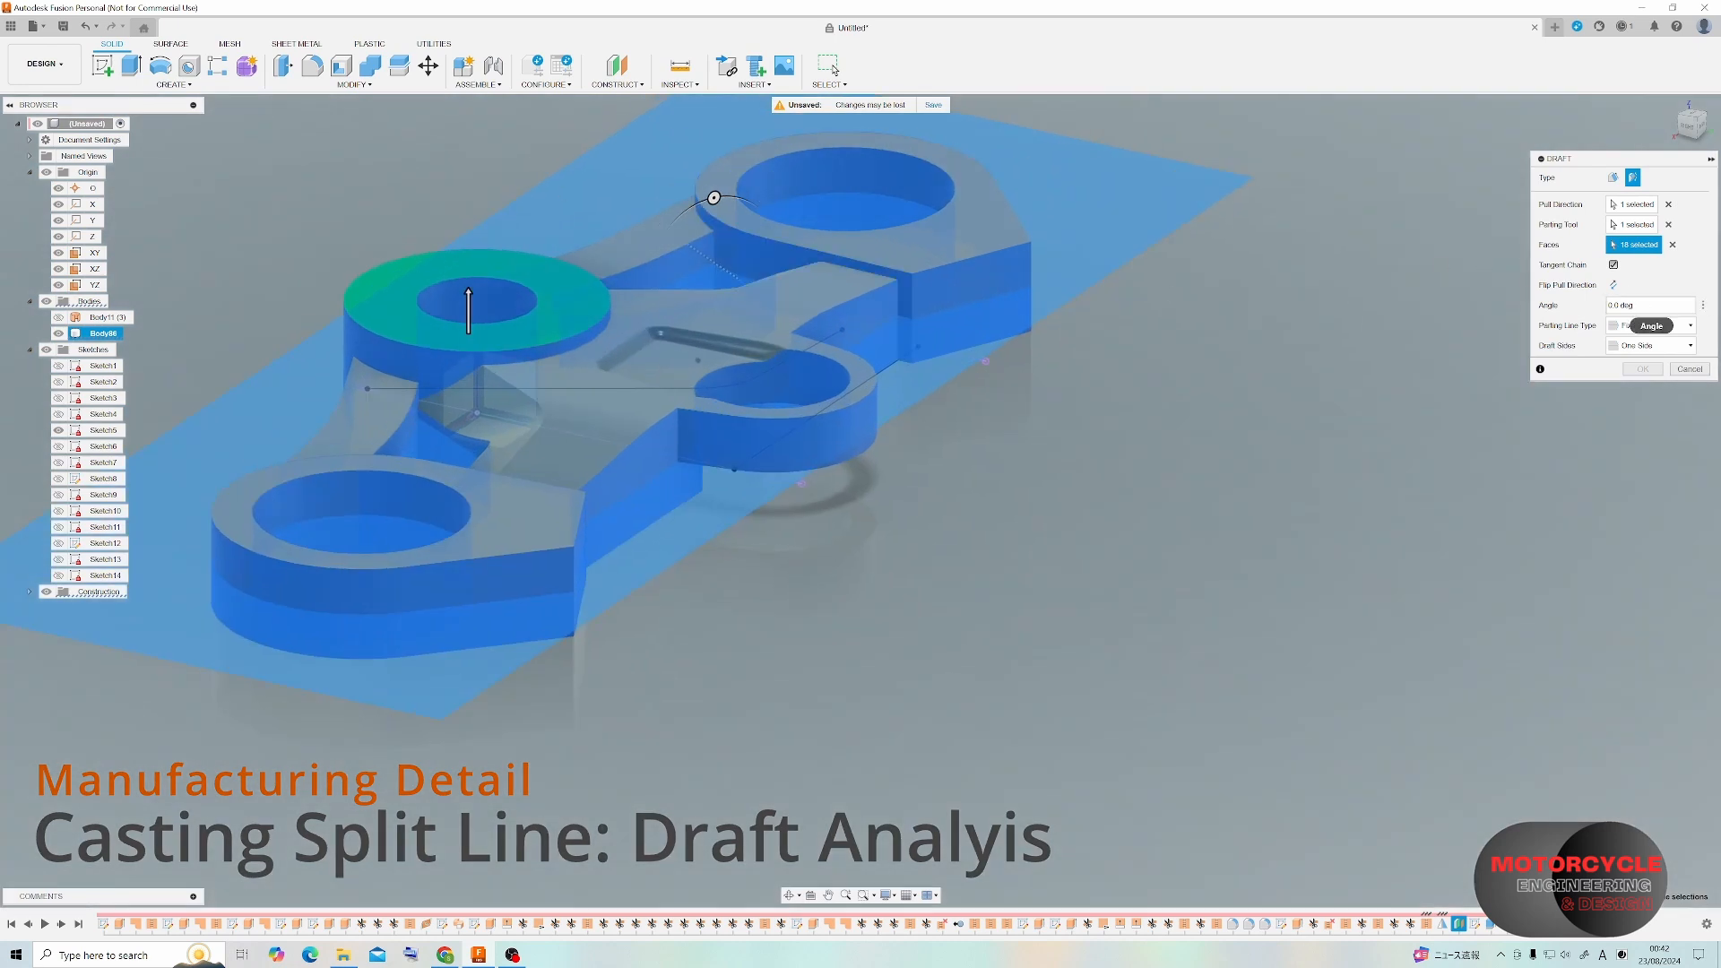
Make the draft symmetric about the parting plane with a 5-degree angle and apply it.
click(1671, 346)
click(1650, 385)
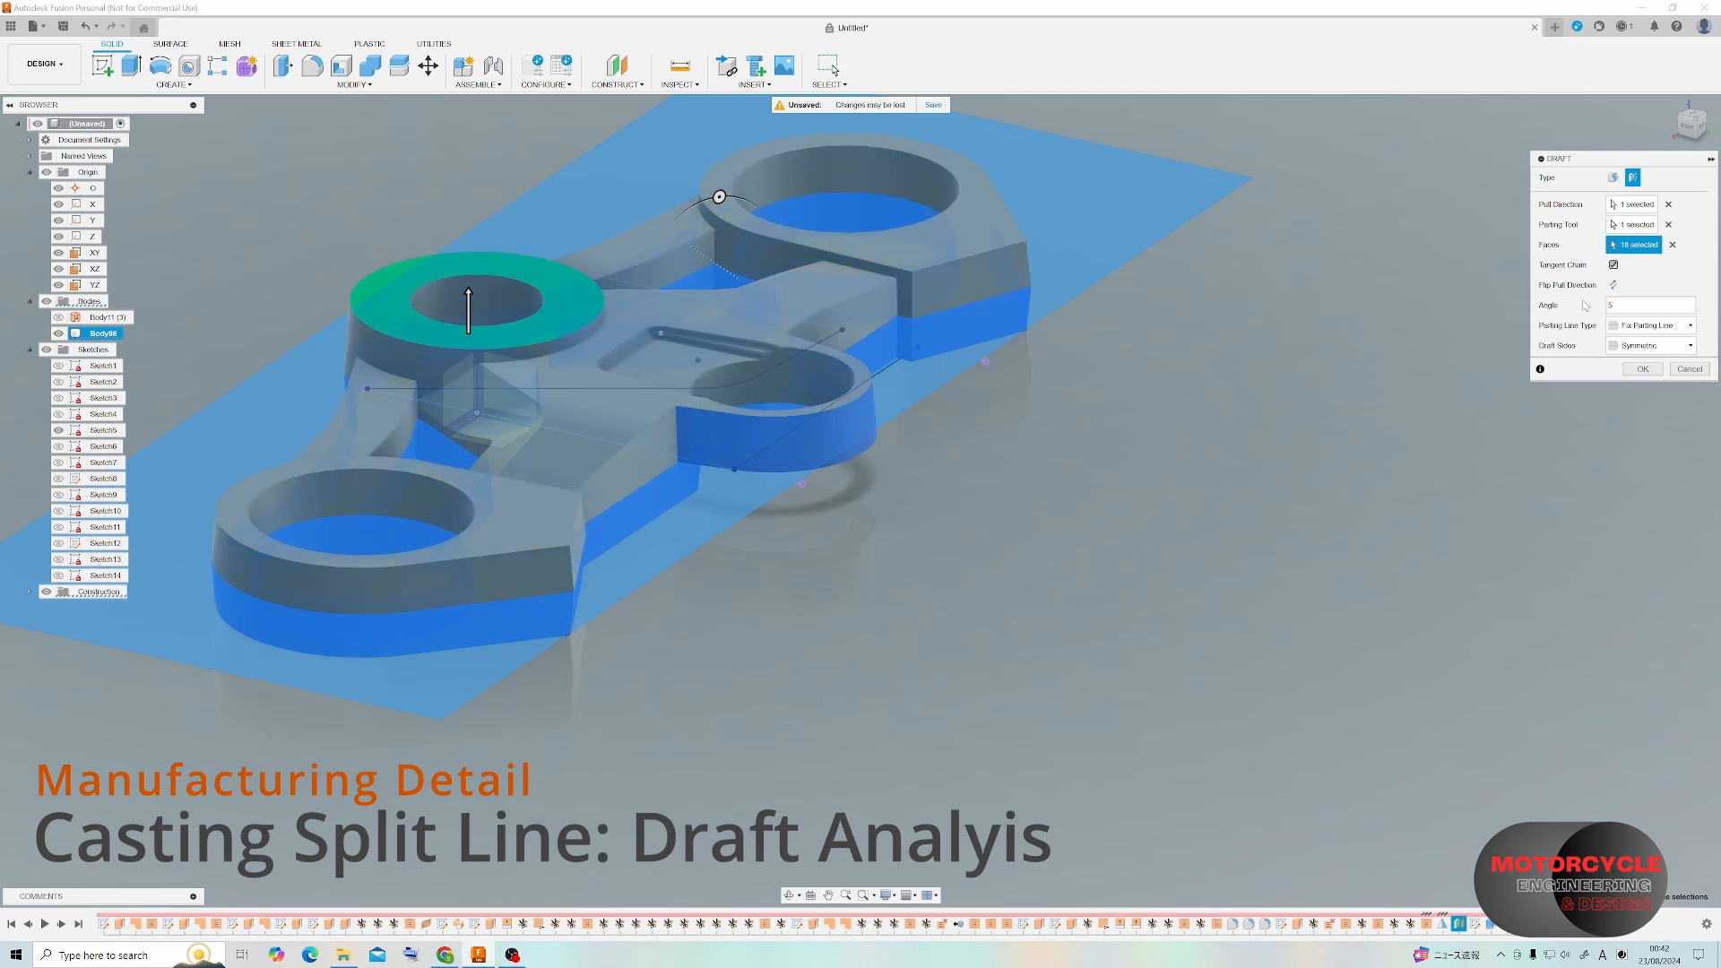
shift+middle_drag(495, 386, 632, 399)
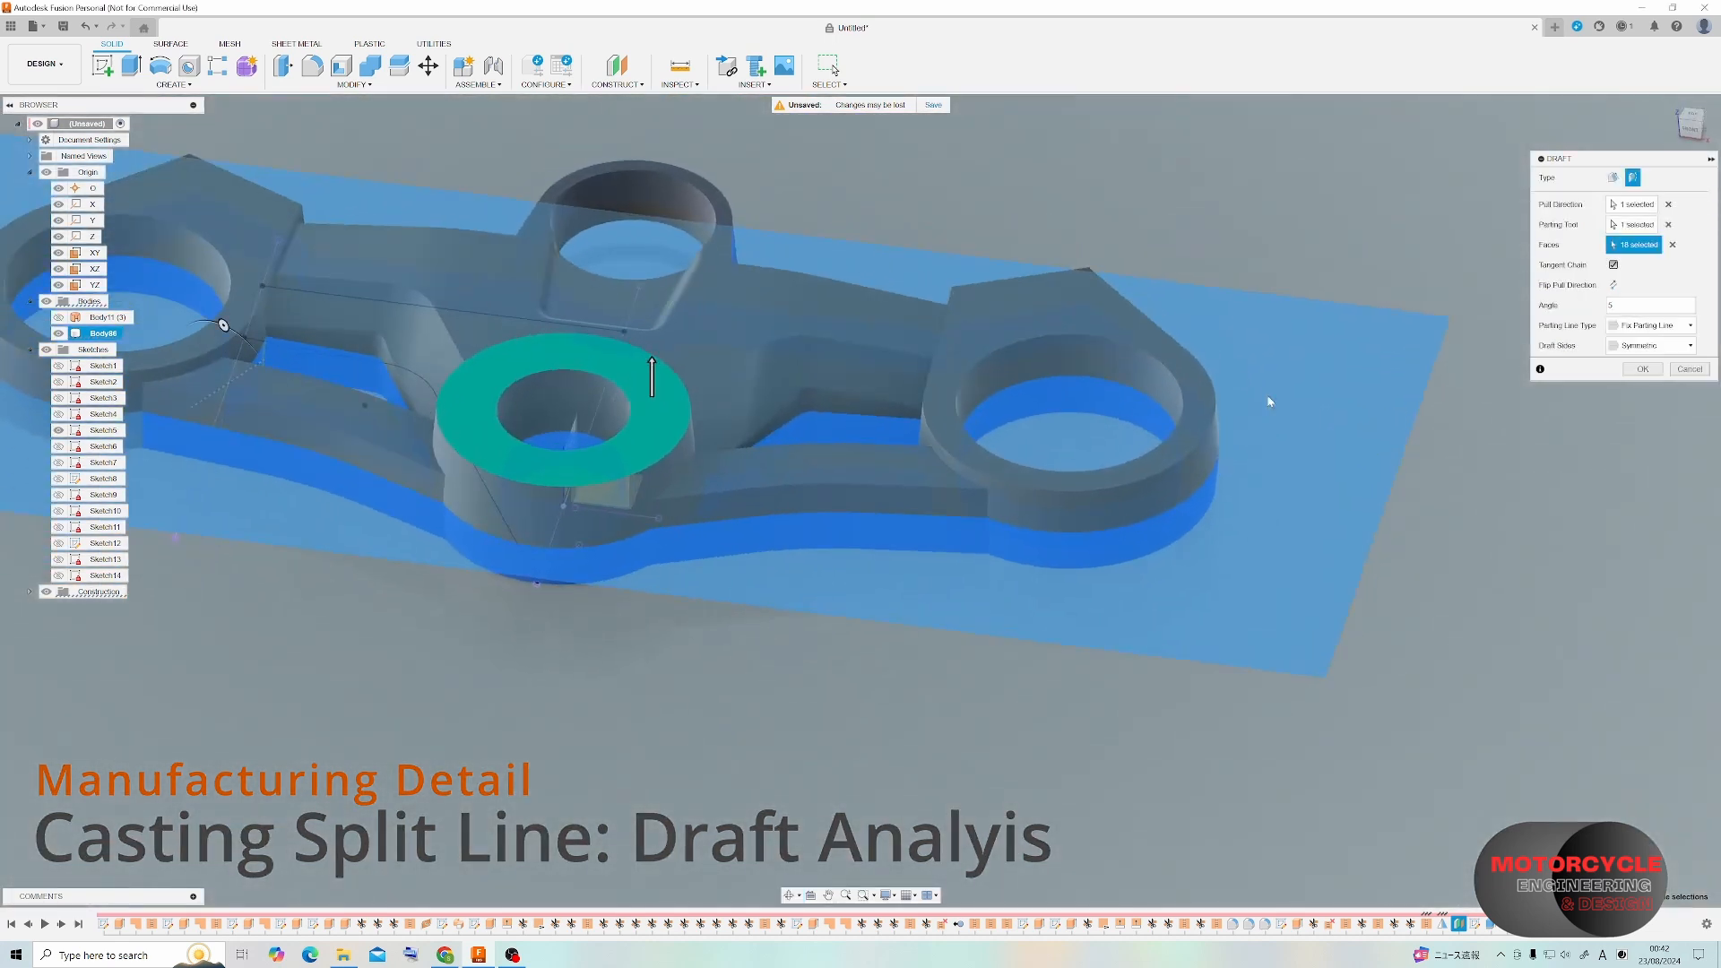
click(1643, 369)
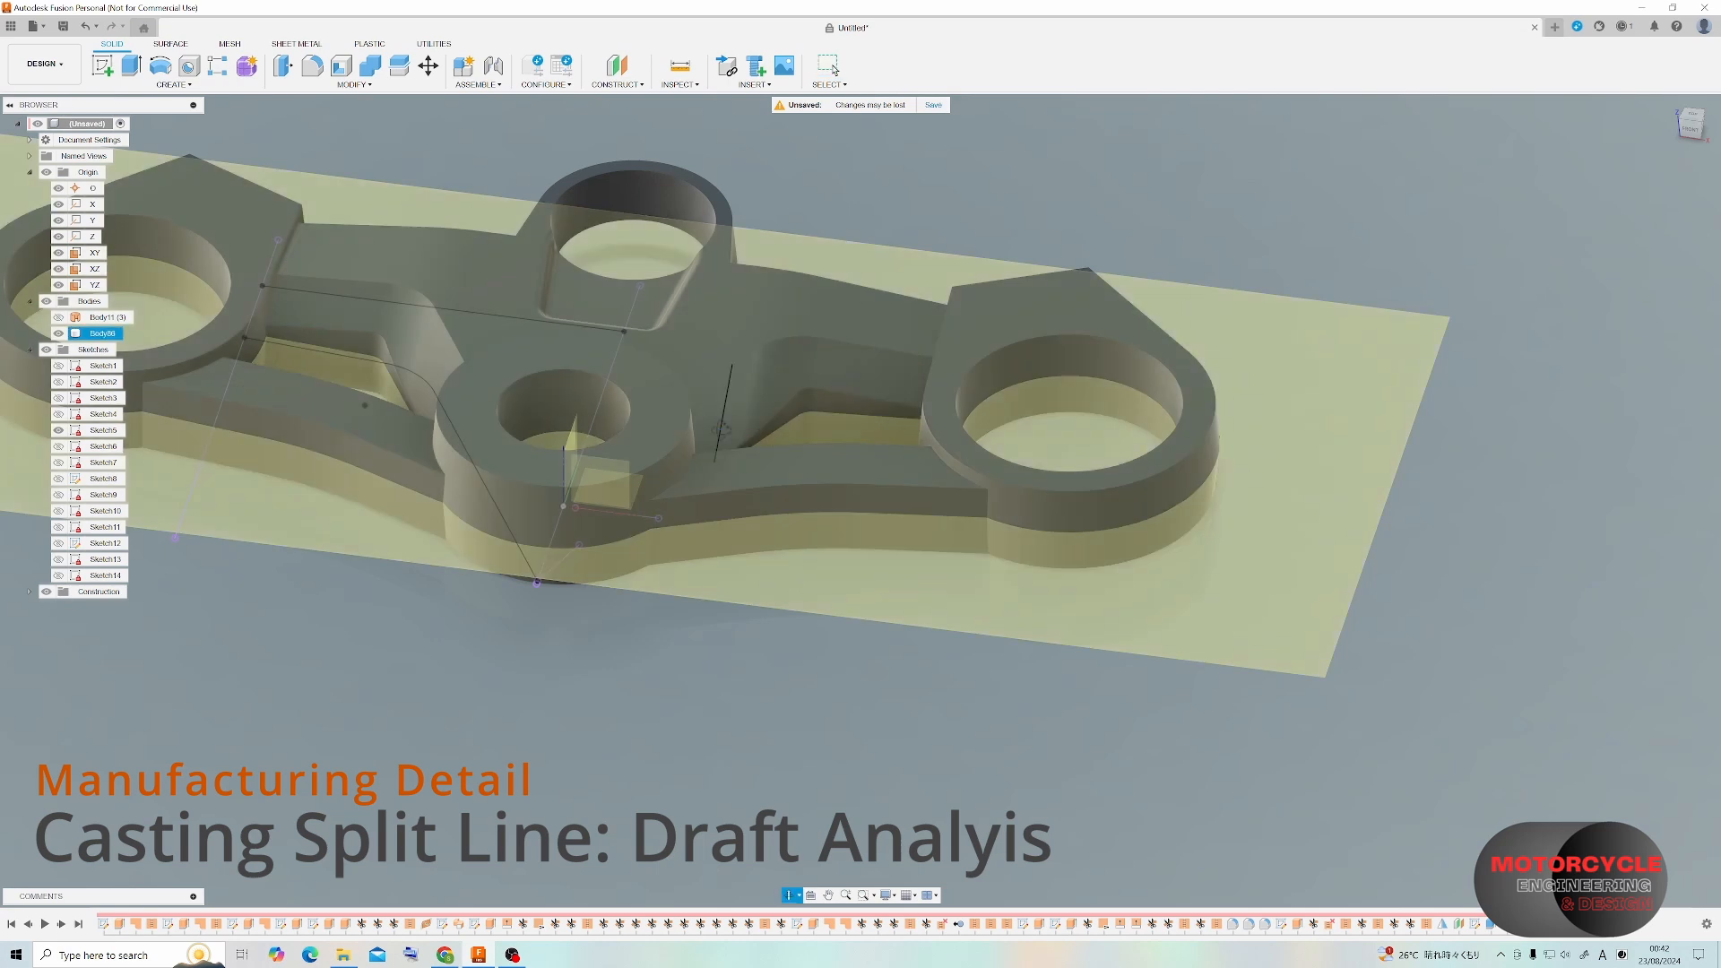
Inspect the drafted side walls from the front view and hide the split-line construction plane.
shift+middle_drag(655, 421, 755, 383)
click(1702, 127)
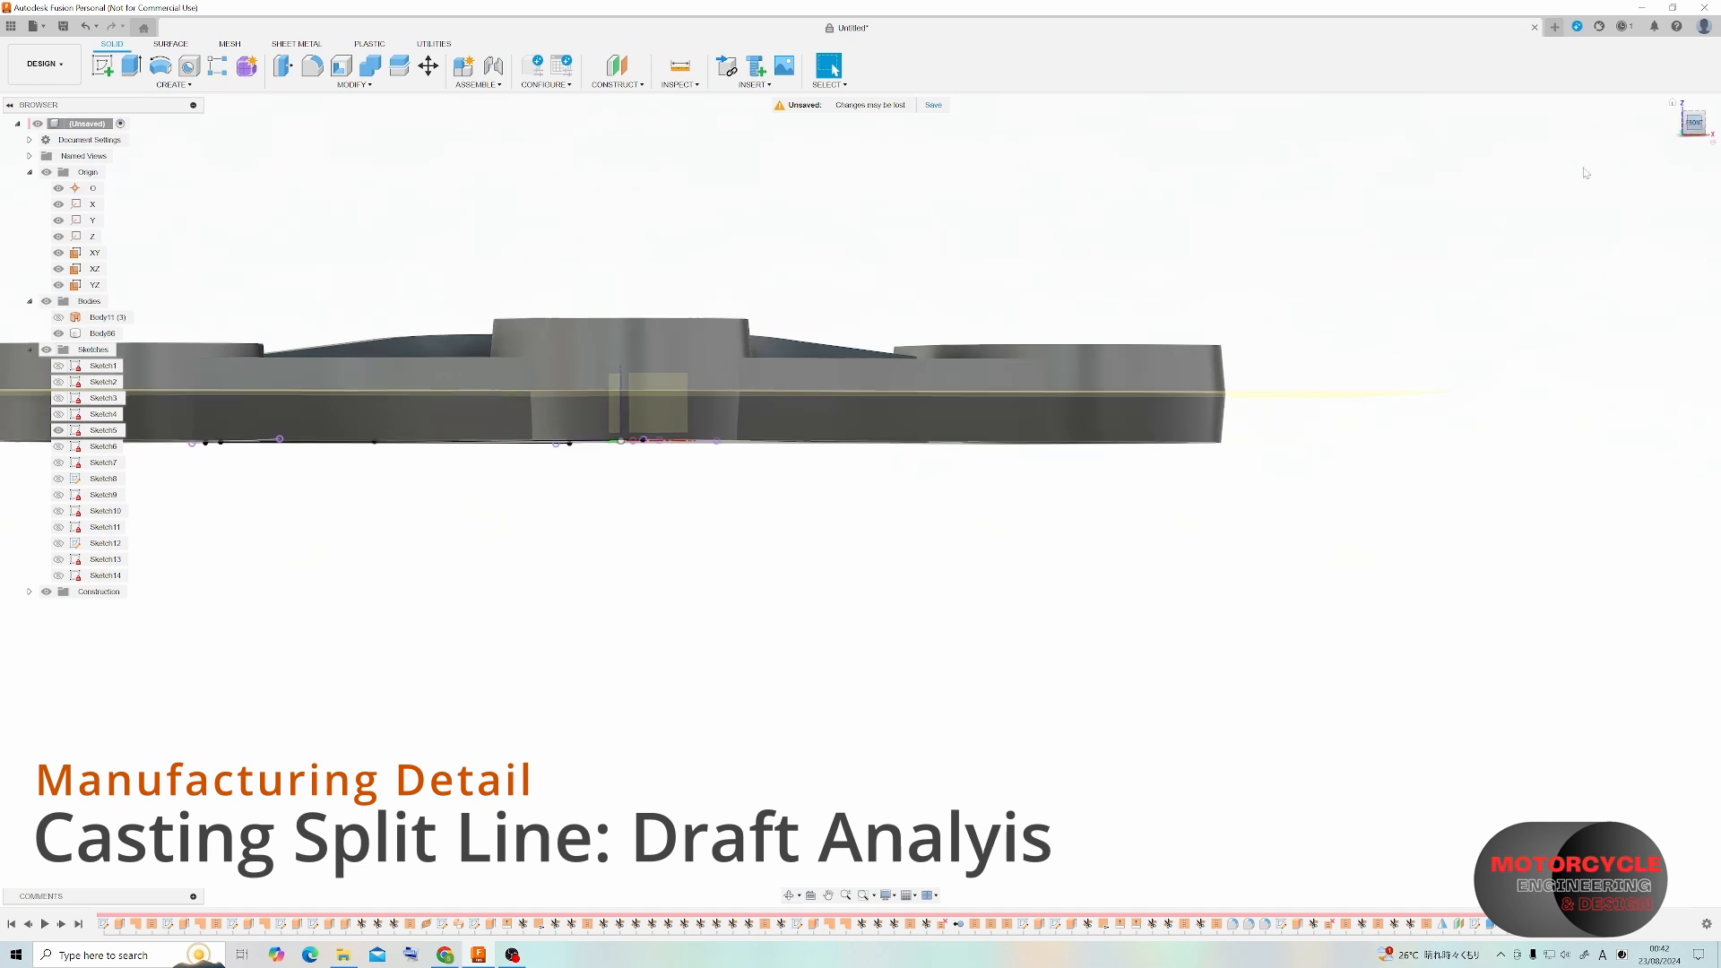
scroll(924, 357, up, 3)
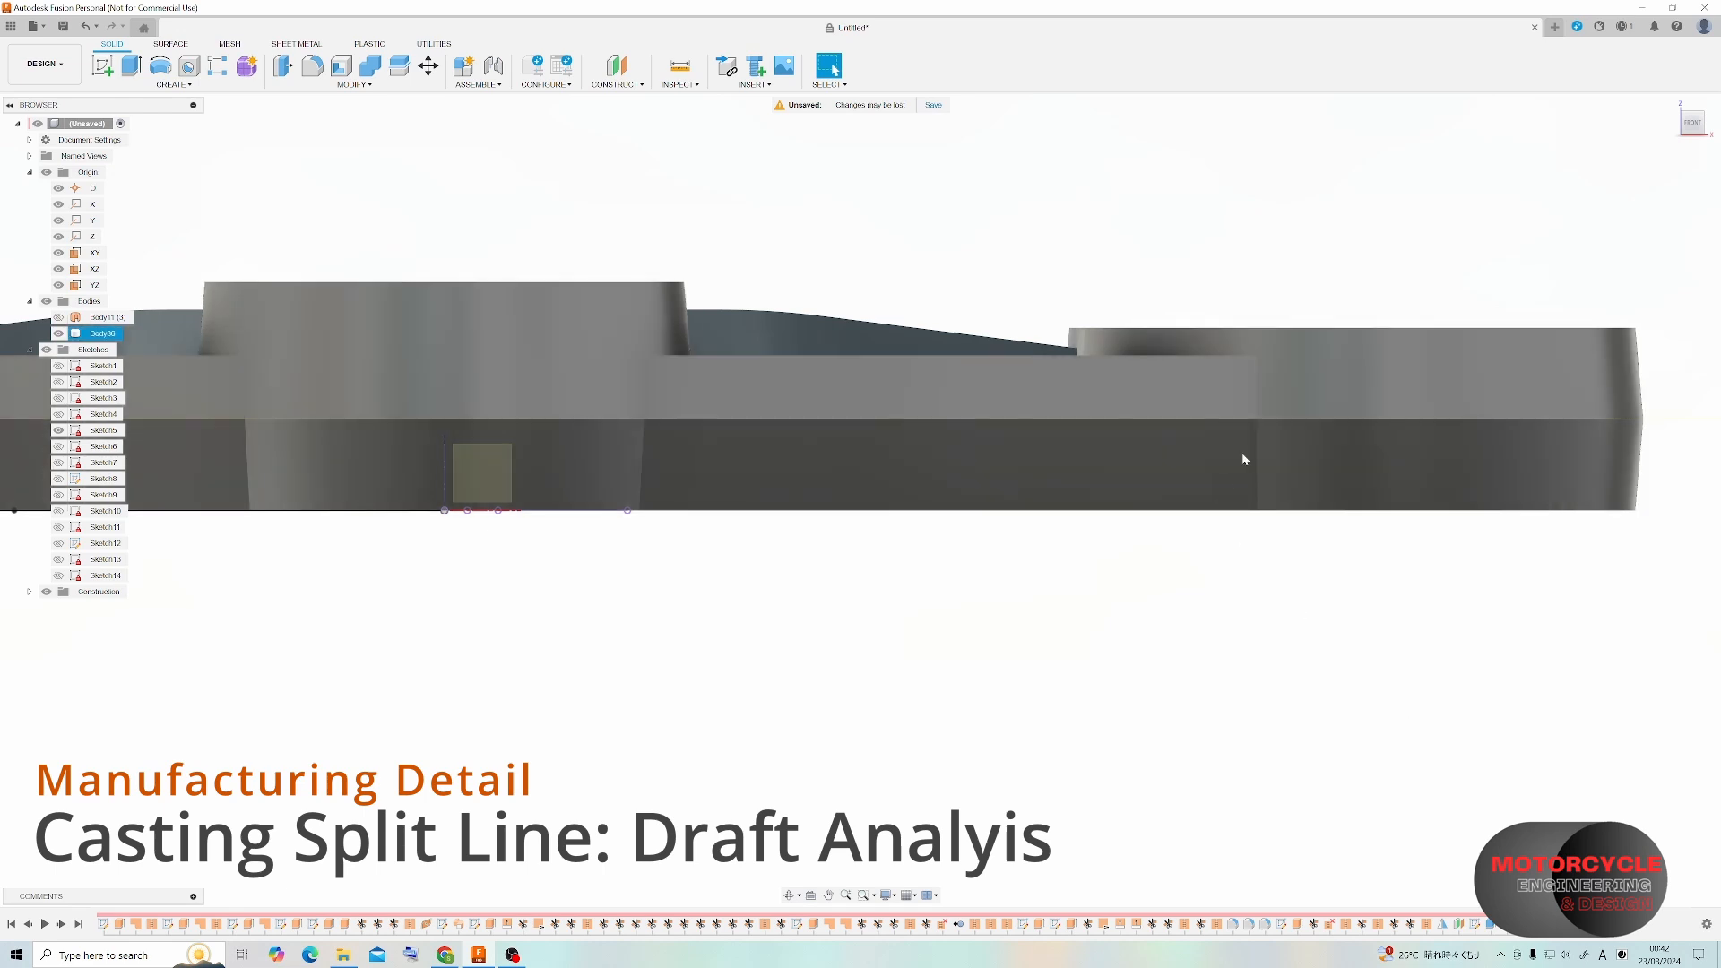
shift+middle_drag(1245, 459, 1031, 439)
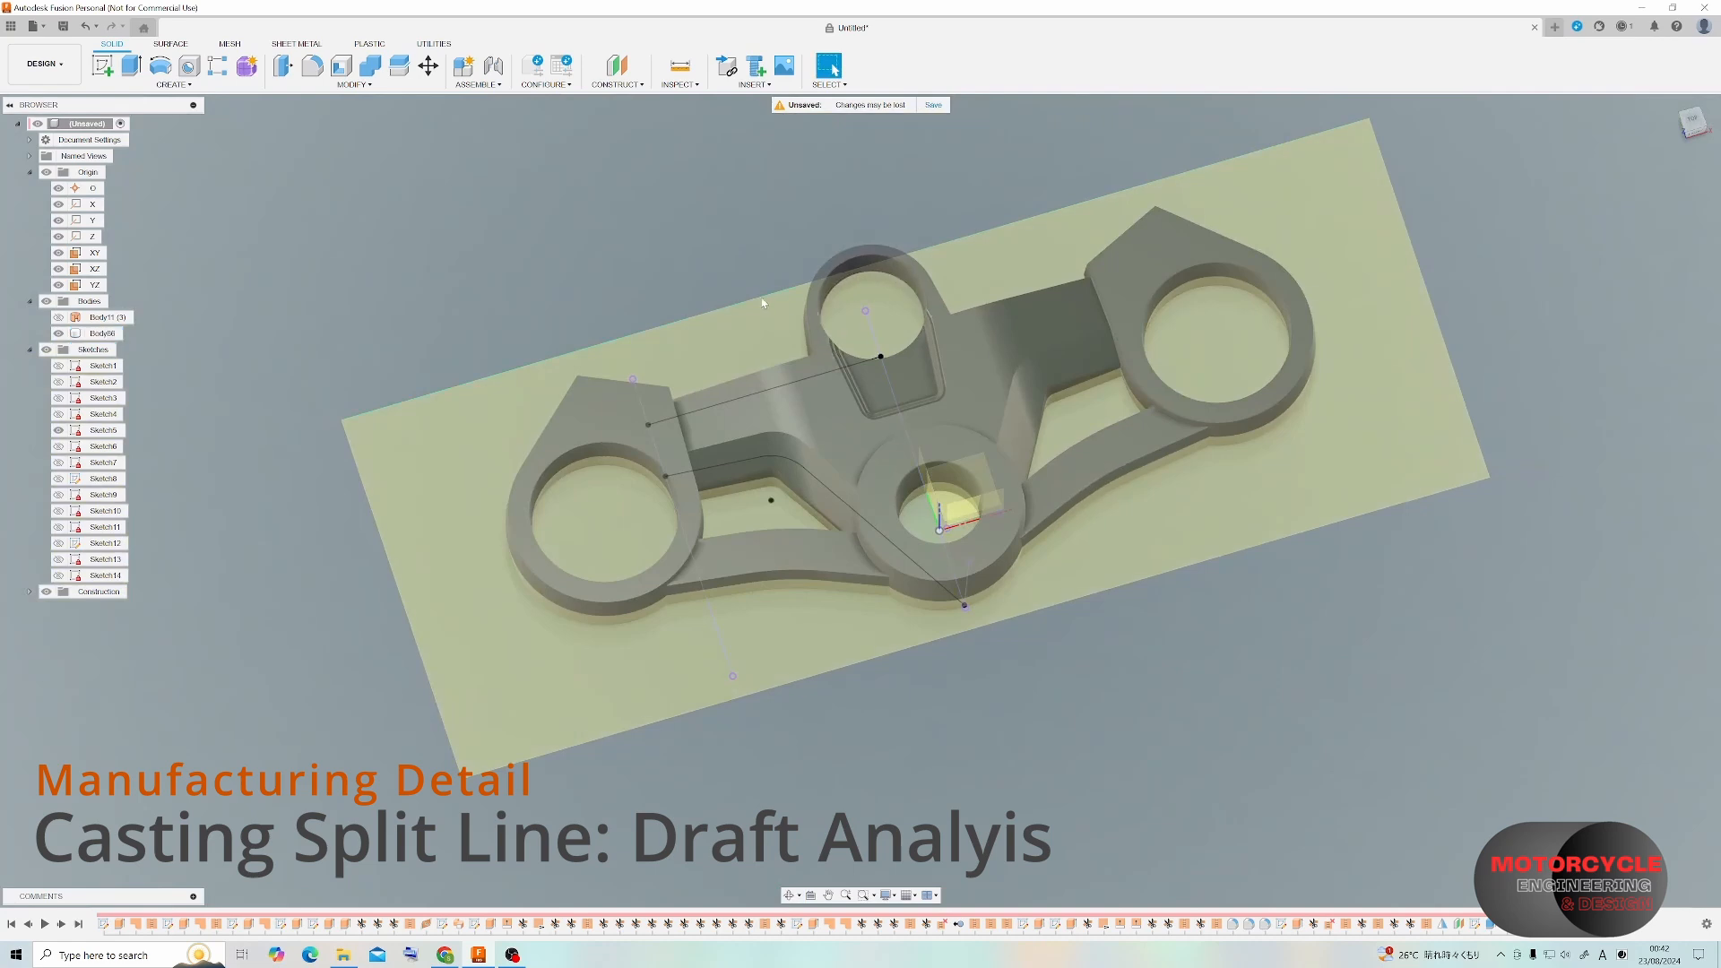
click(29, 592)
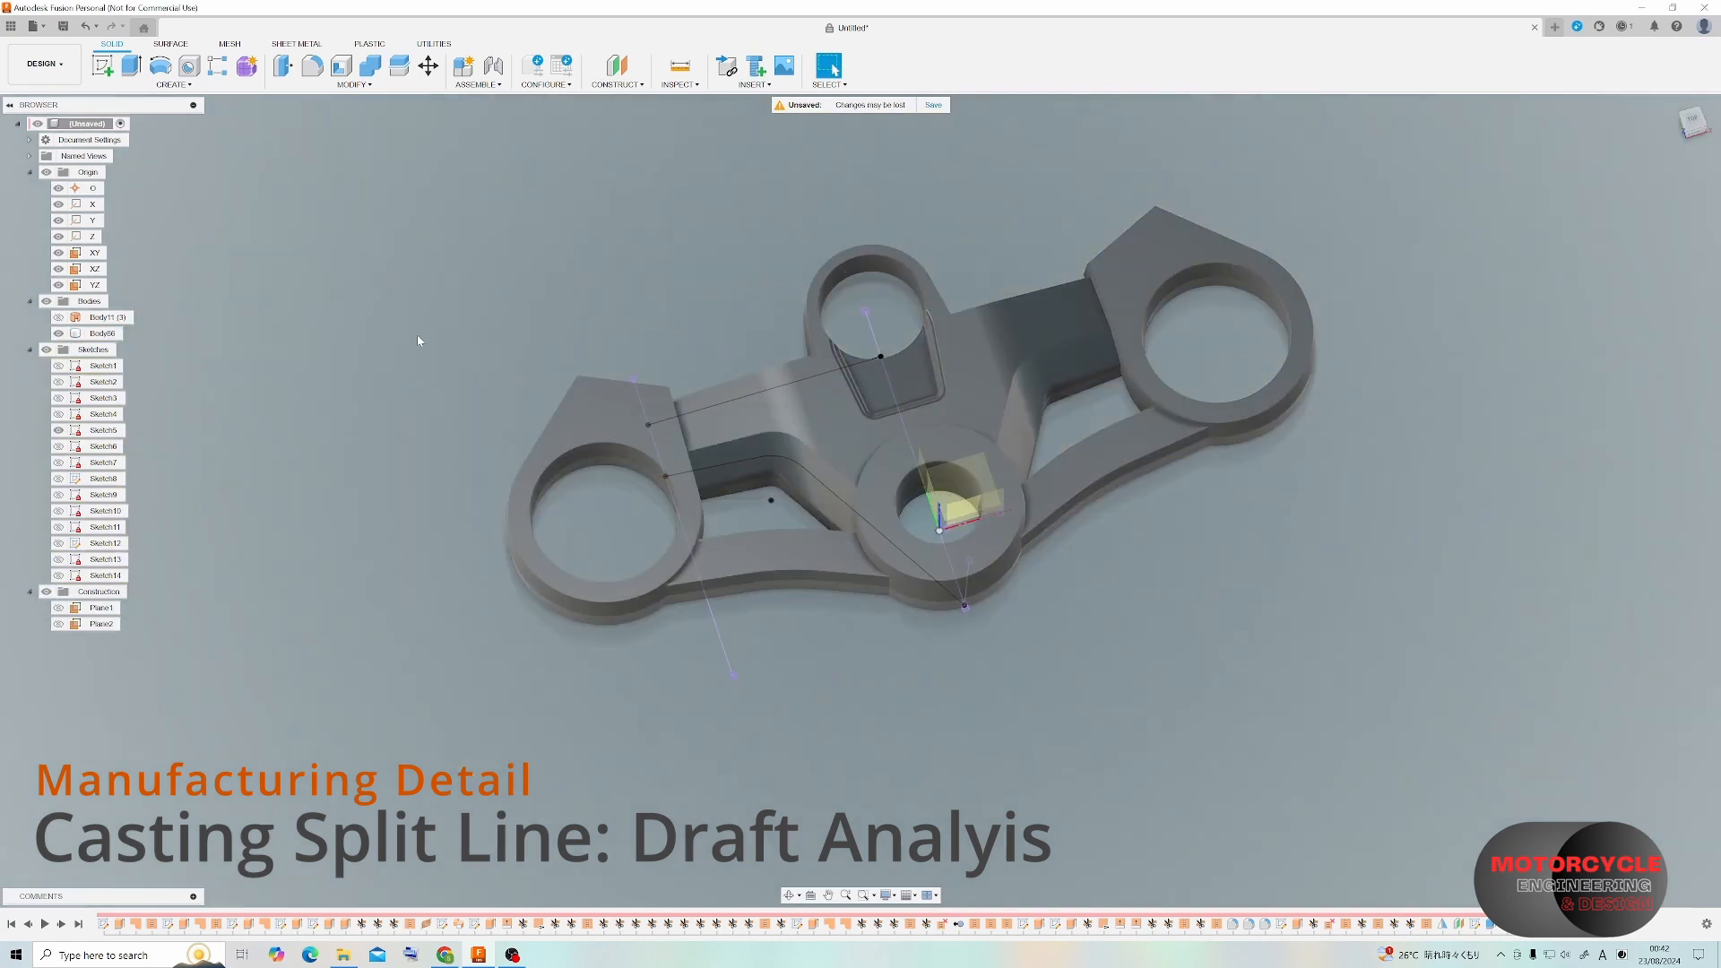
Run a Draft Analysis on the triple clamp body with the Z axis as its direction.
click(433, 44)
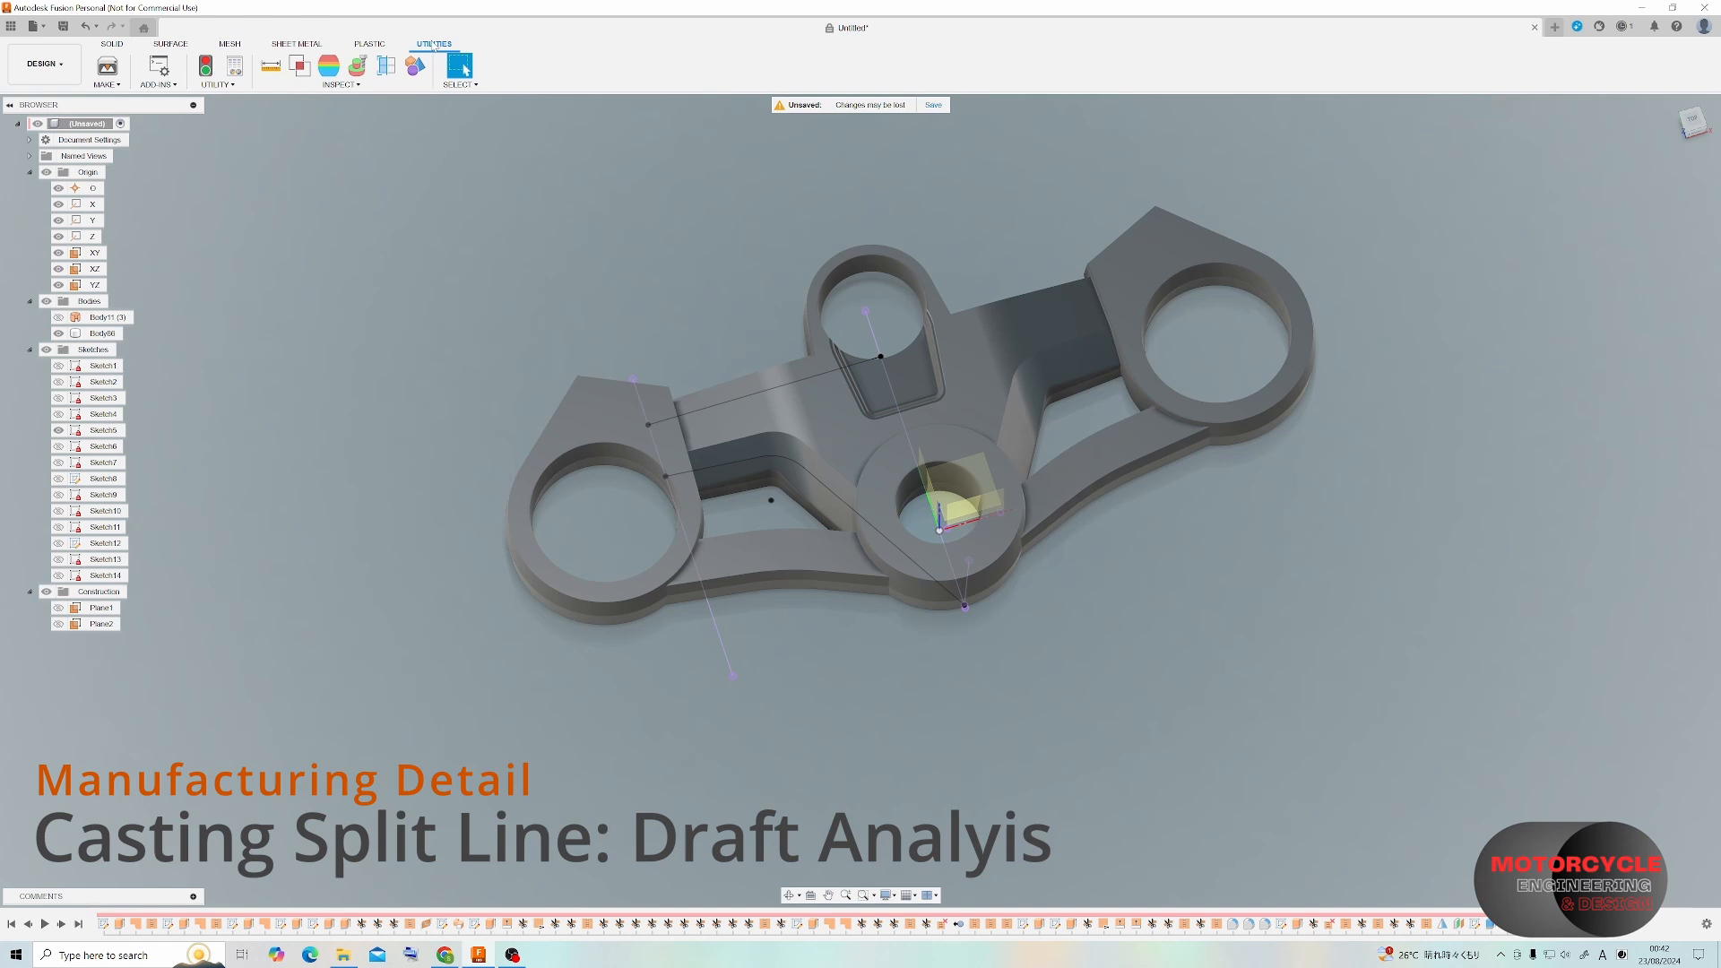
click(329, 68)
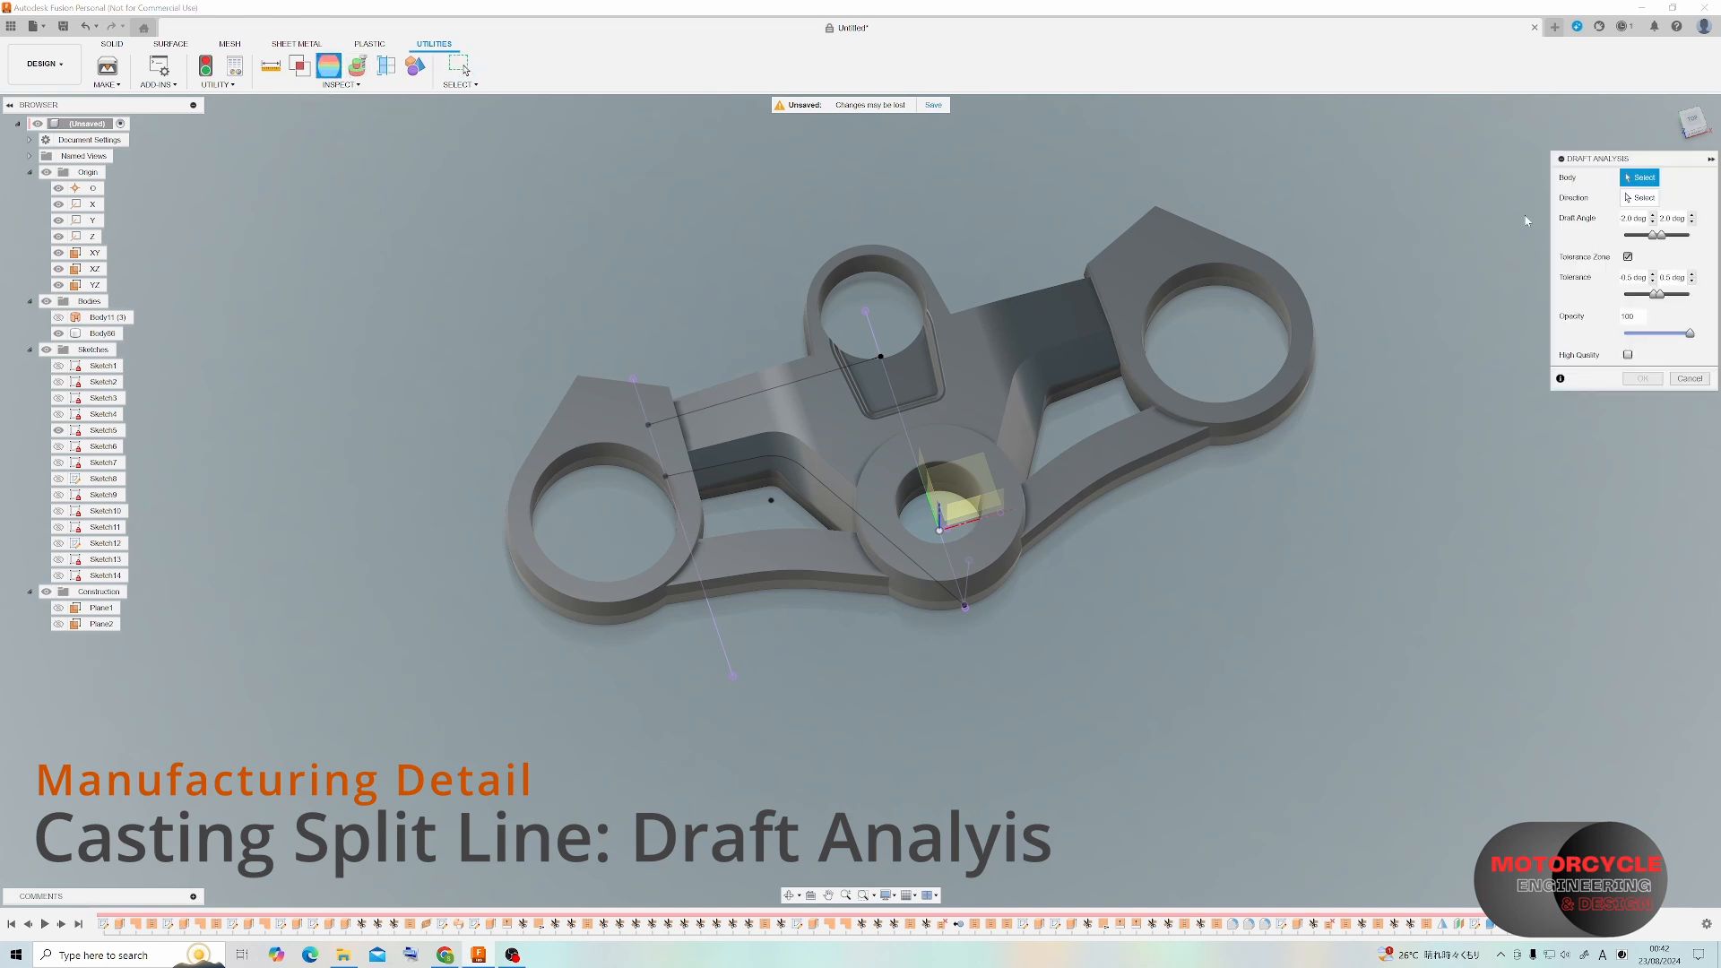
shift+middle_drag(1267, 293, 1075, 377)
click(1062, 400)
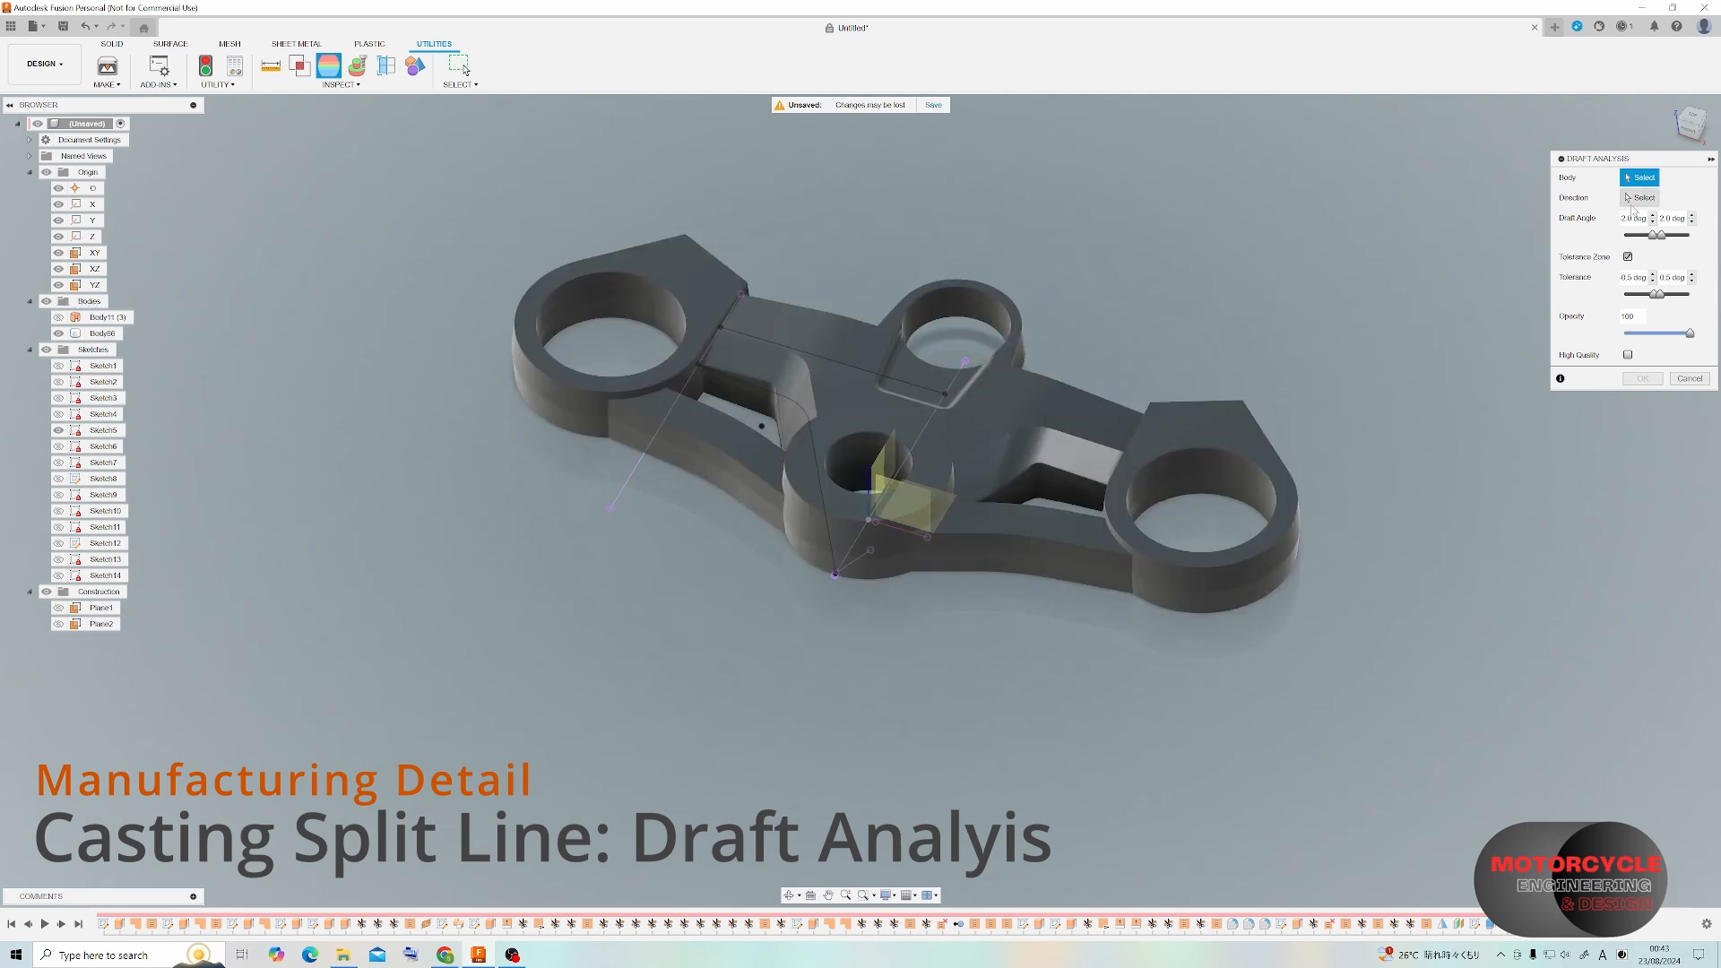
click(1006, 410)
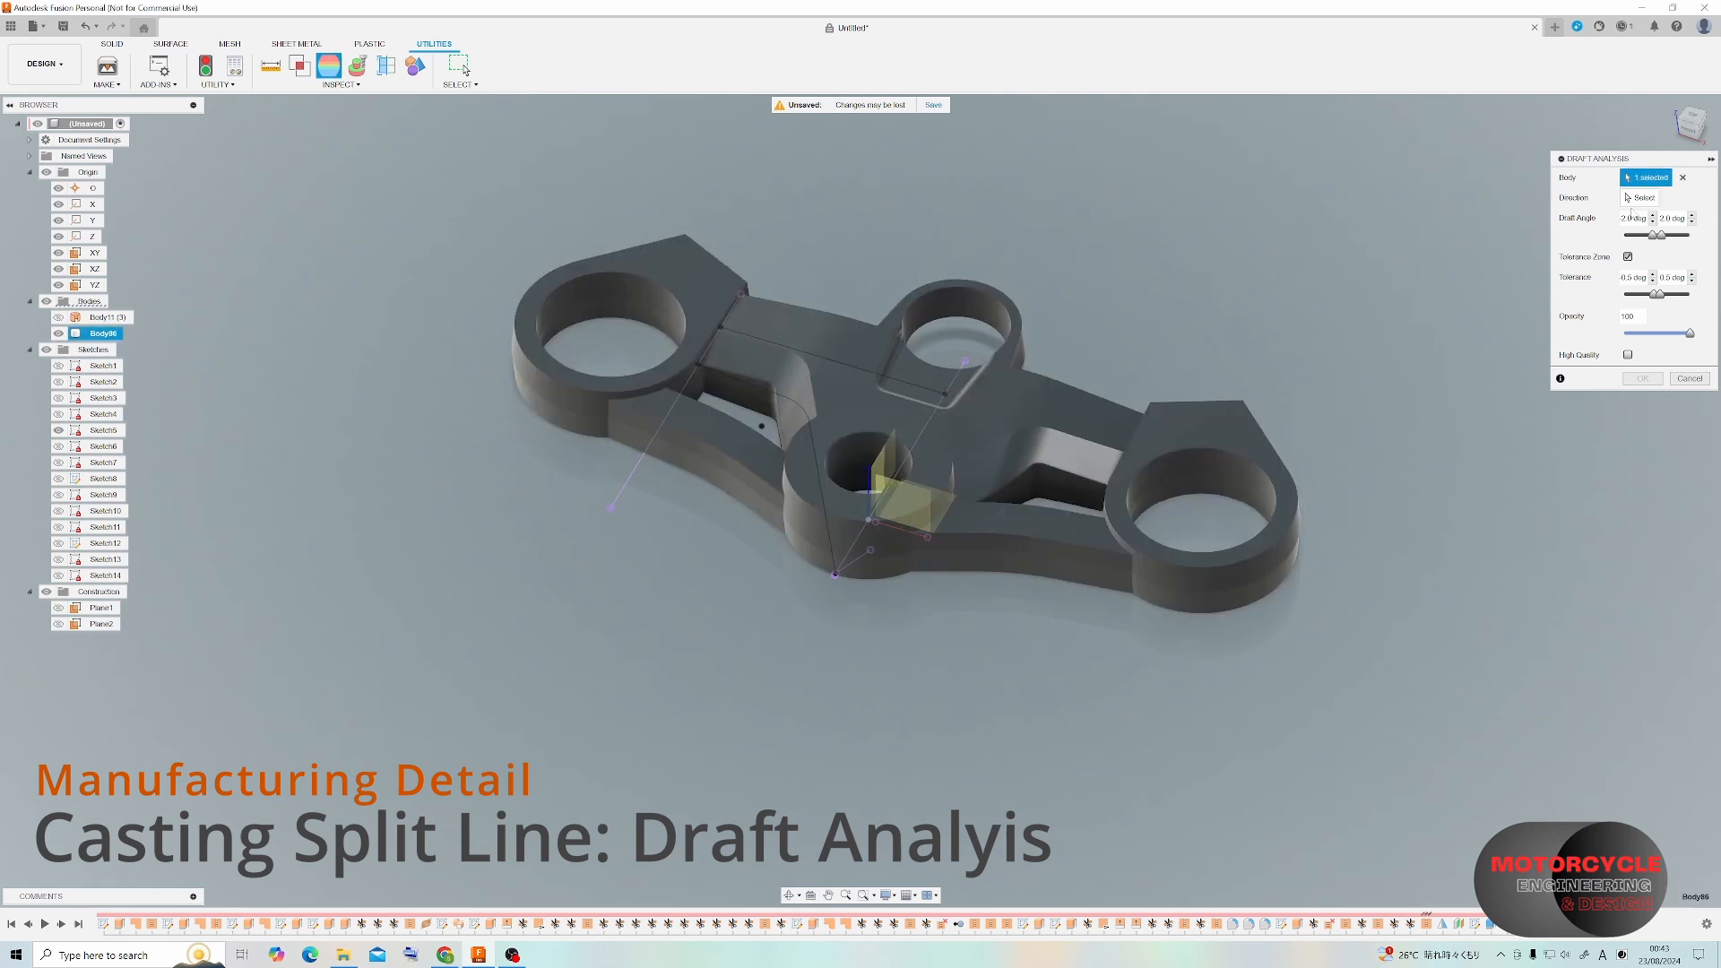
click(870, 489)
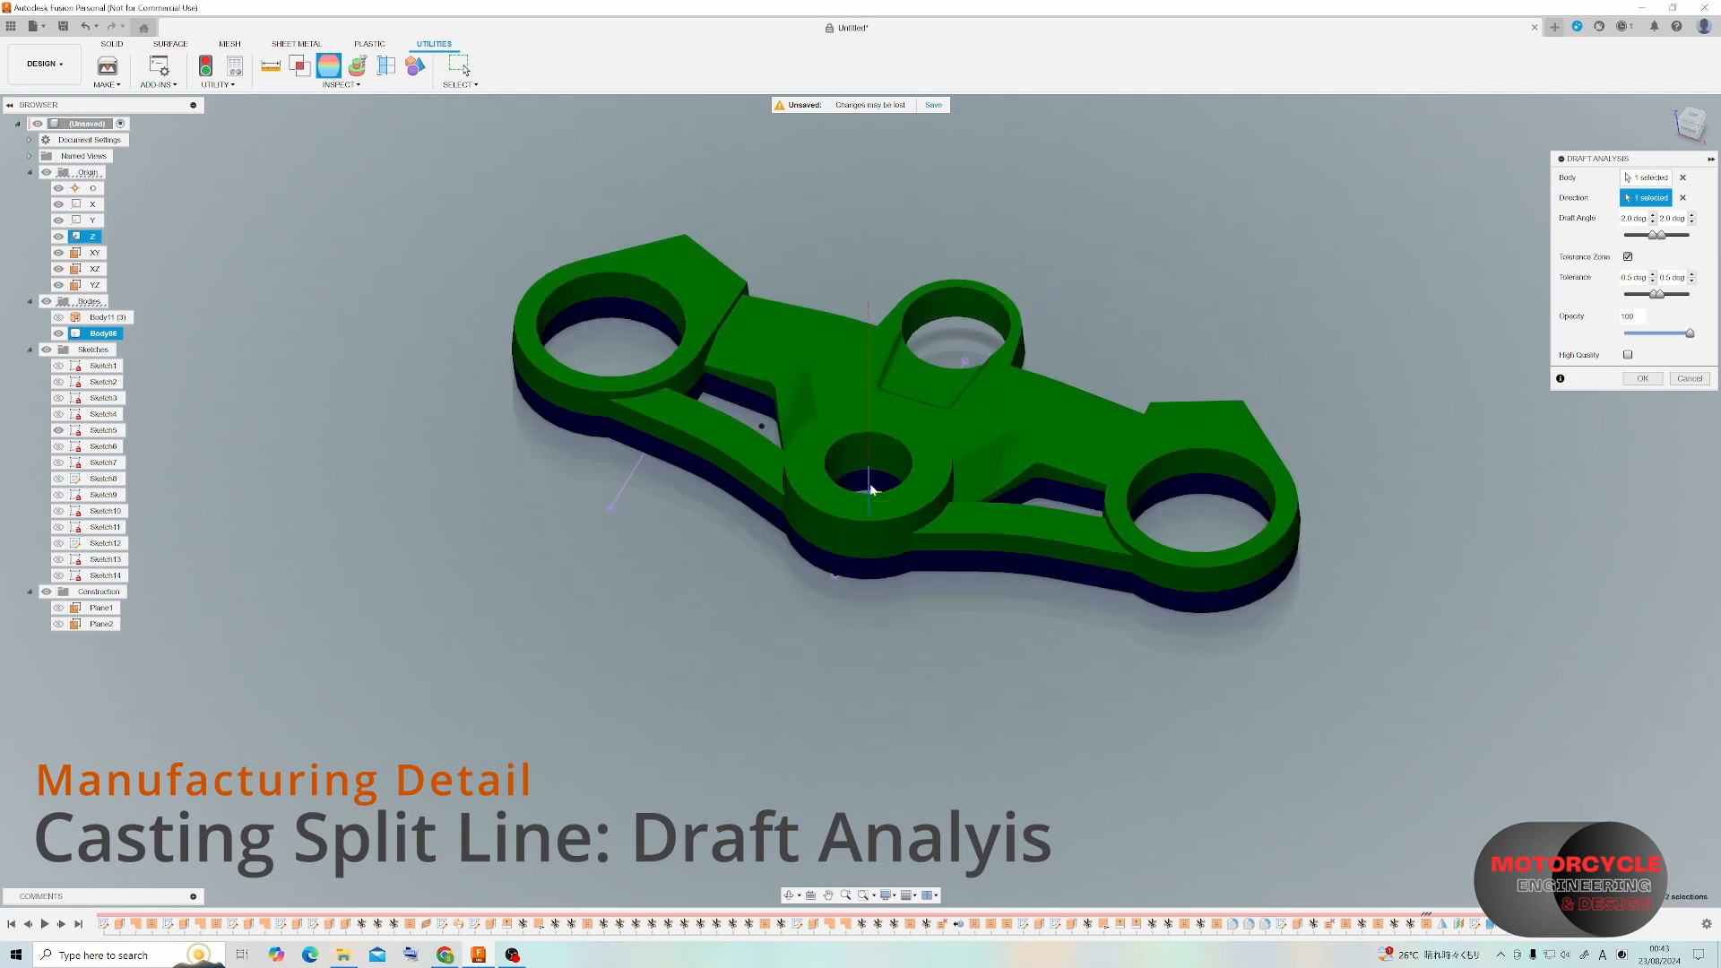
Examine the draft analysis colours on the clamp's upper side, underside and side walls relative to the split line.
scroll(1311, 203, up, 3)
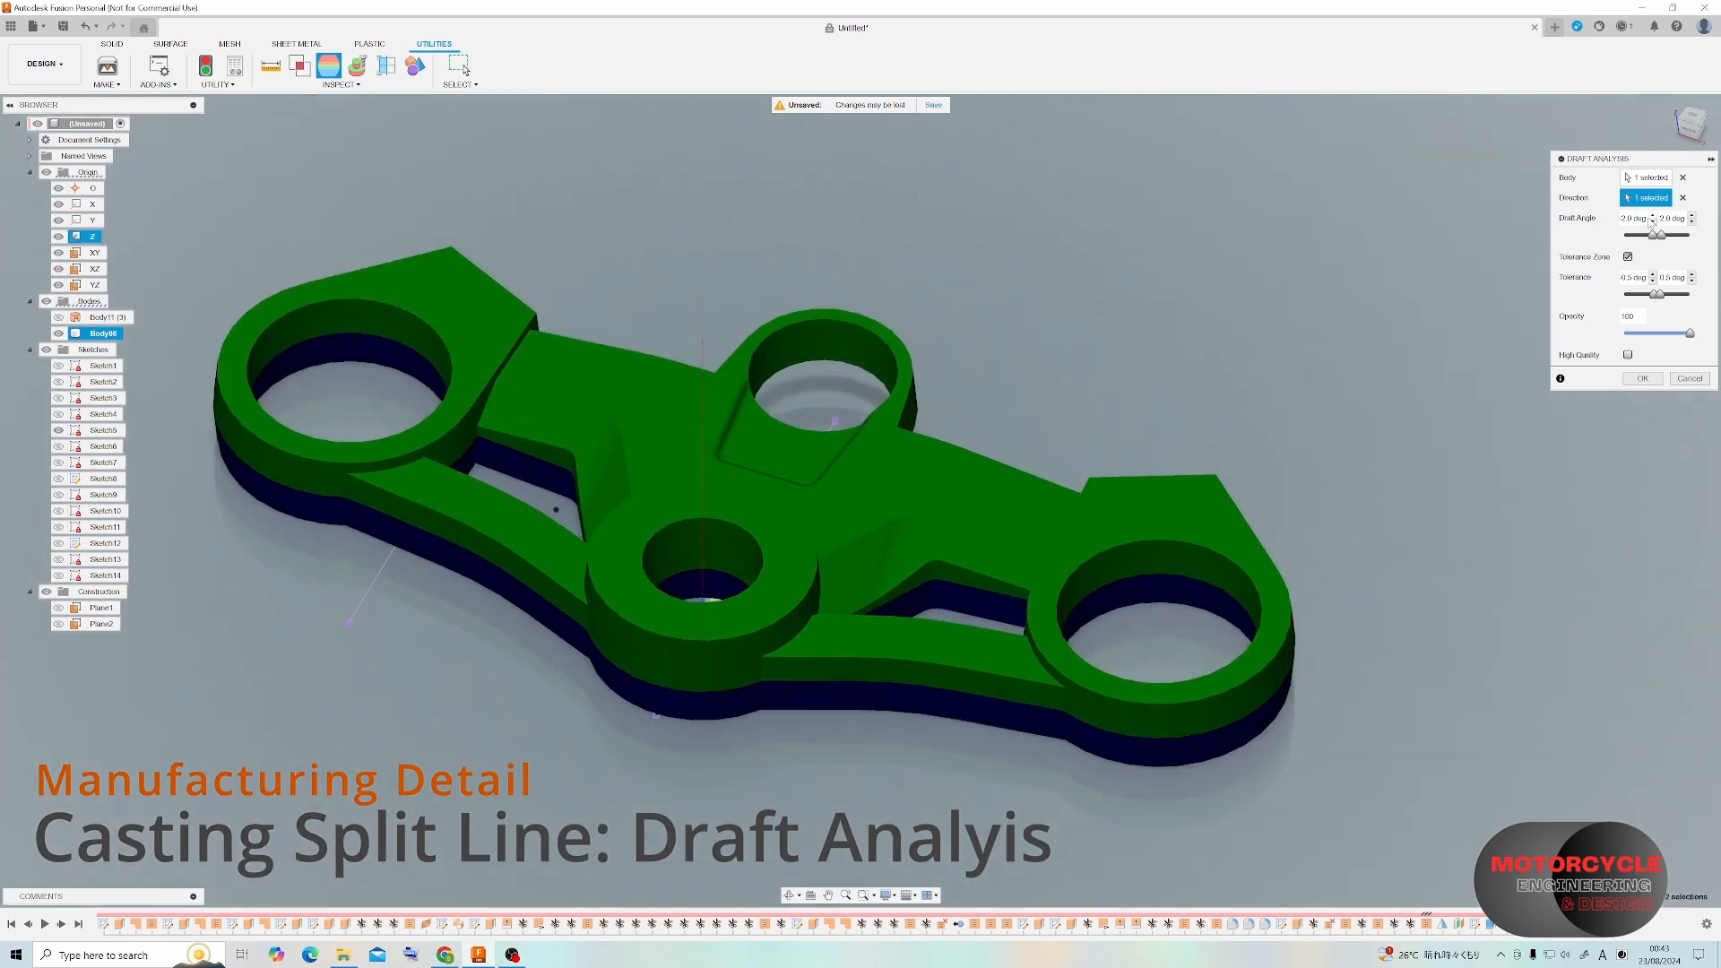
shift+middle_drag(842, 206, 939, 255)
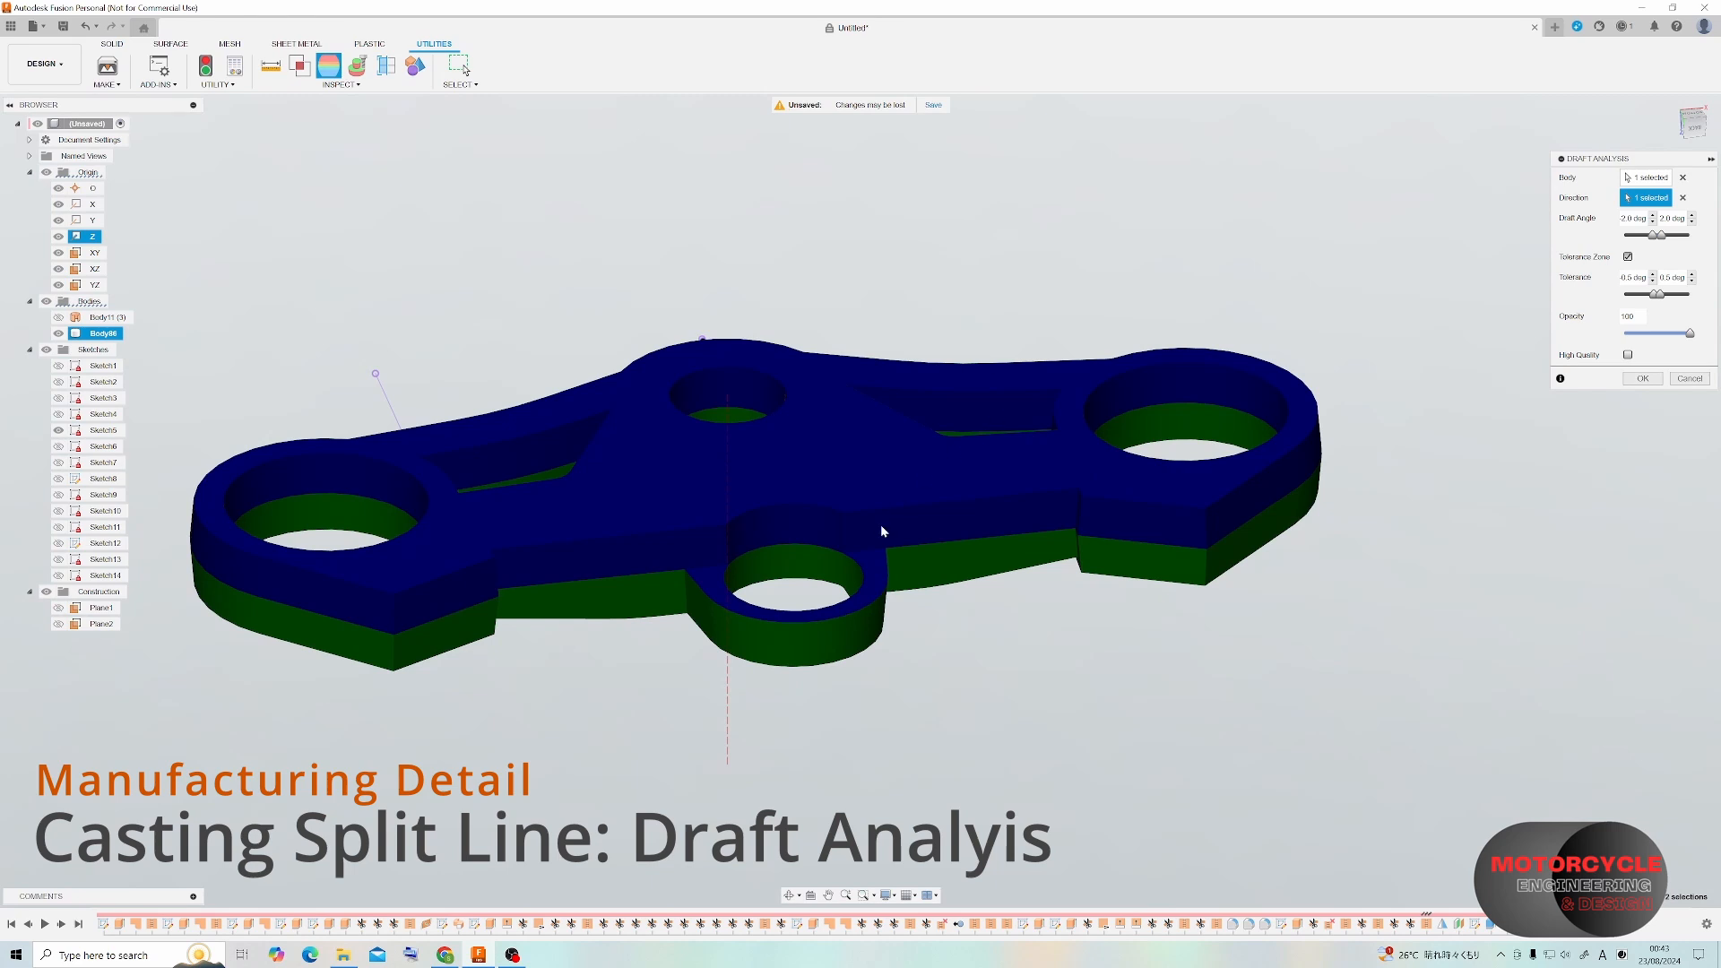
shift+middle_drag(882, 531, 826, 335)
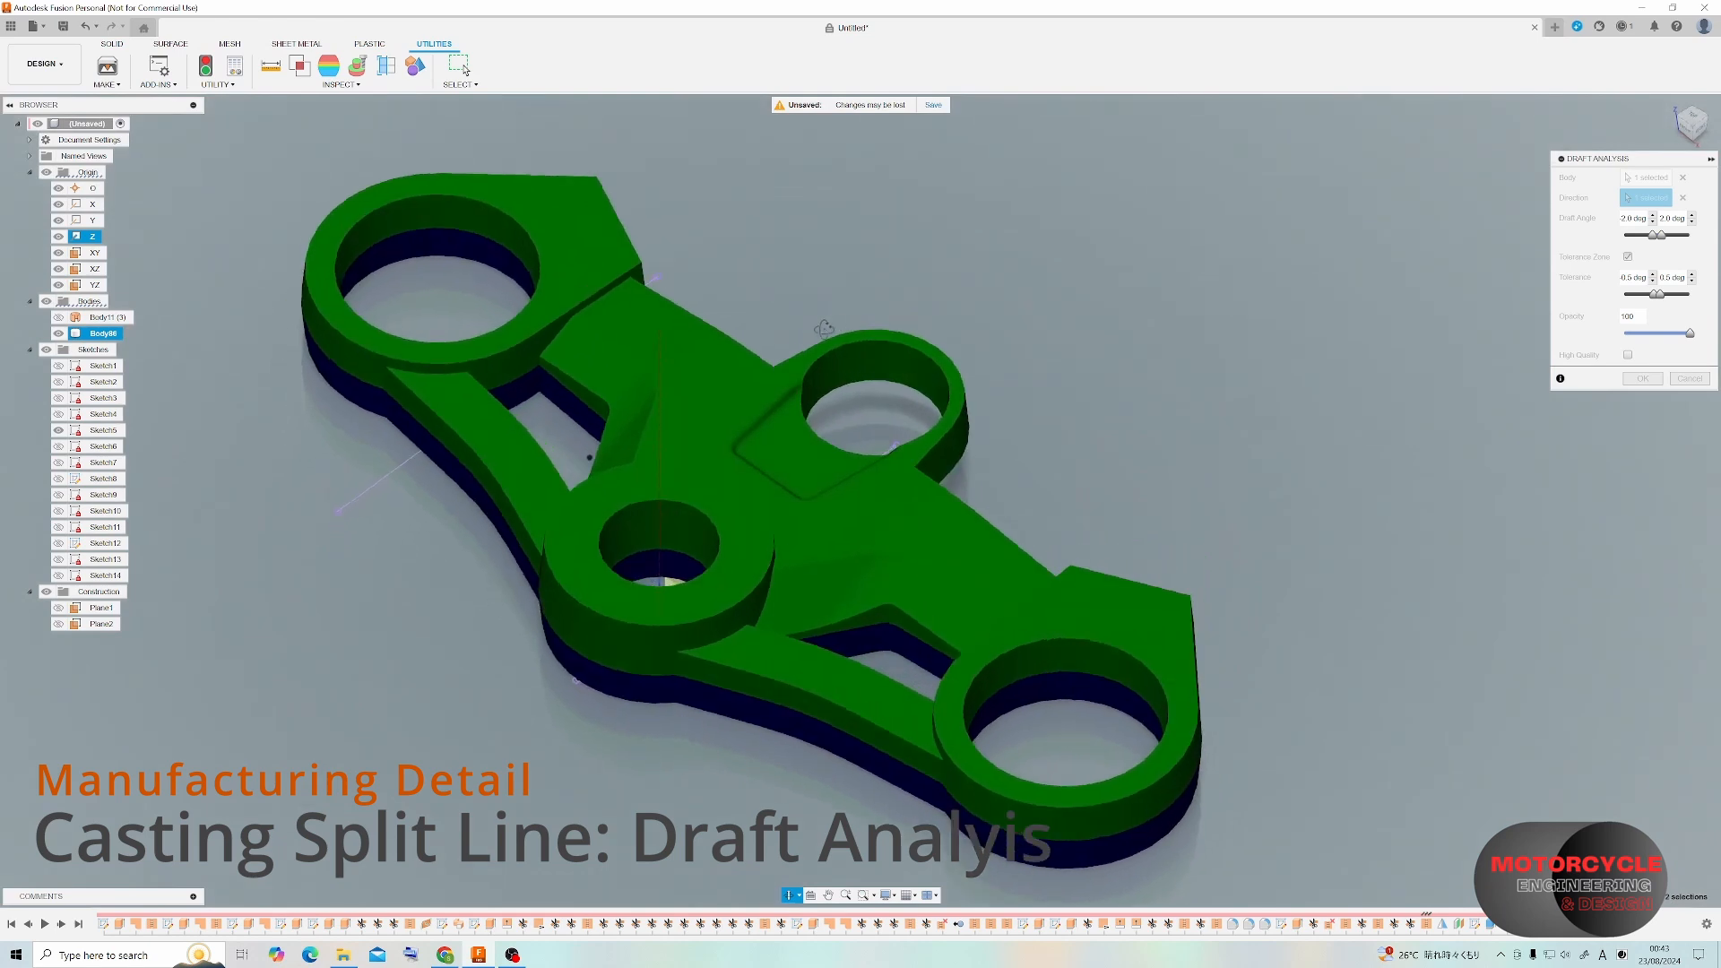
shift+middle_drag(914, 506, 1345, 661)
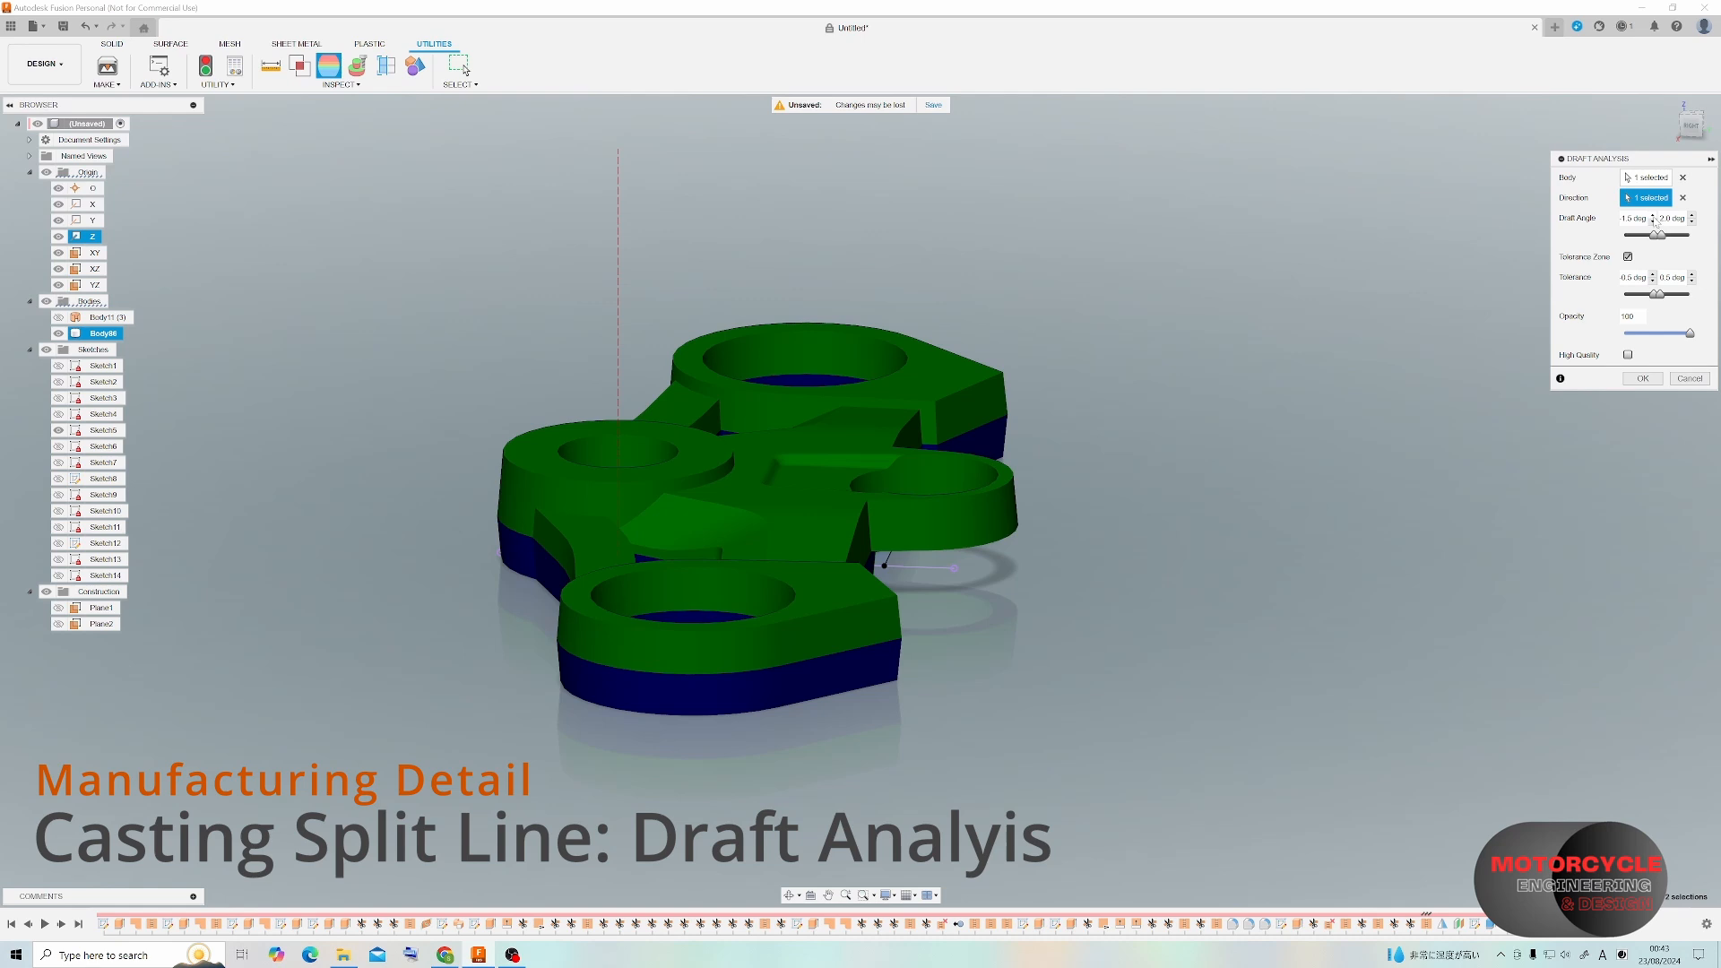
shift+middle_drag(1037, 474, 787, 533)
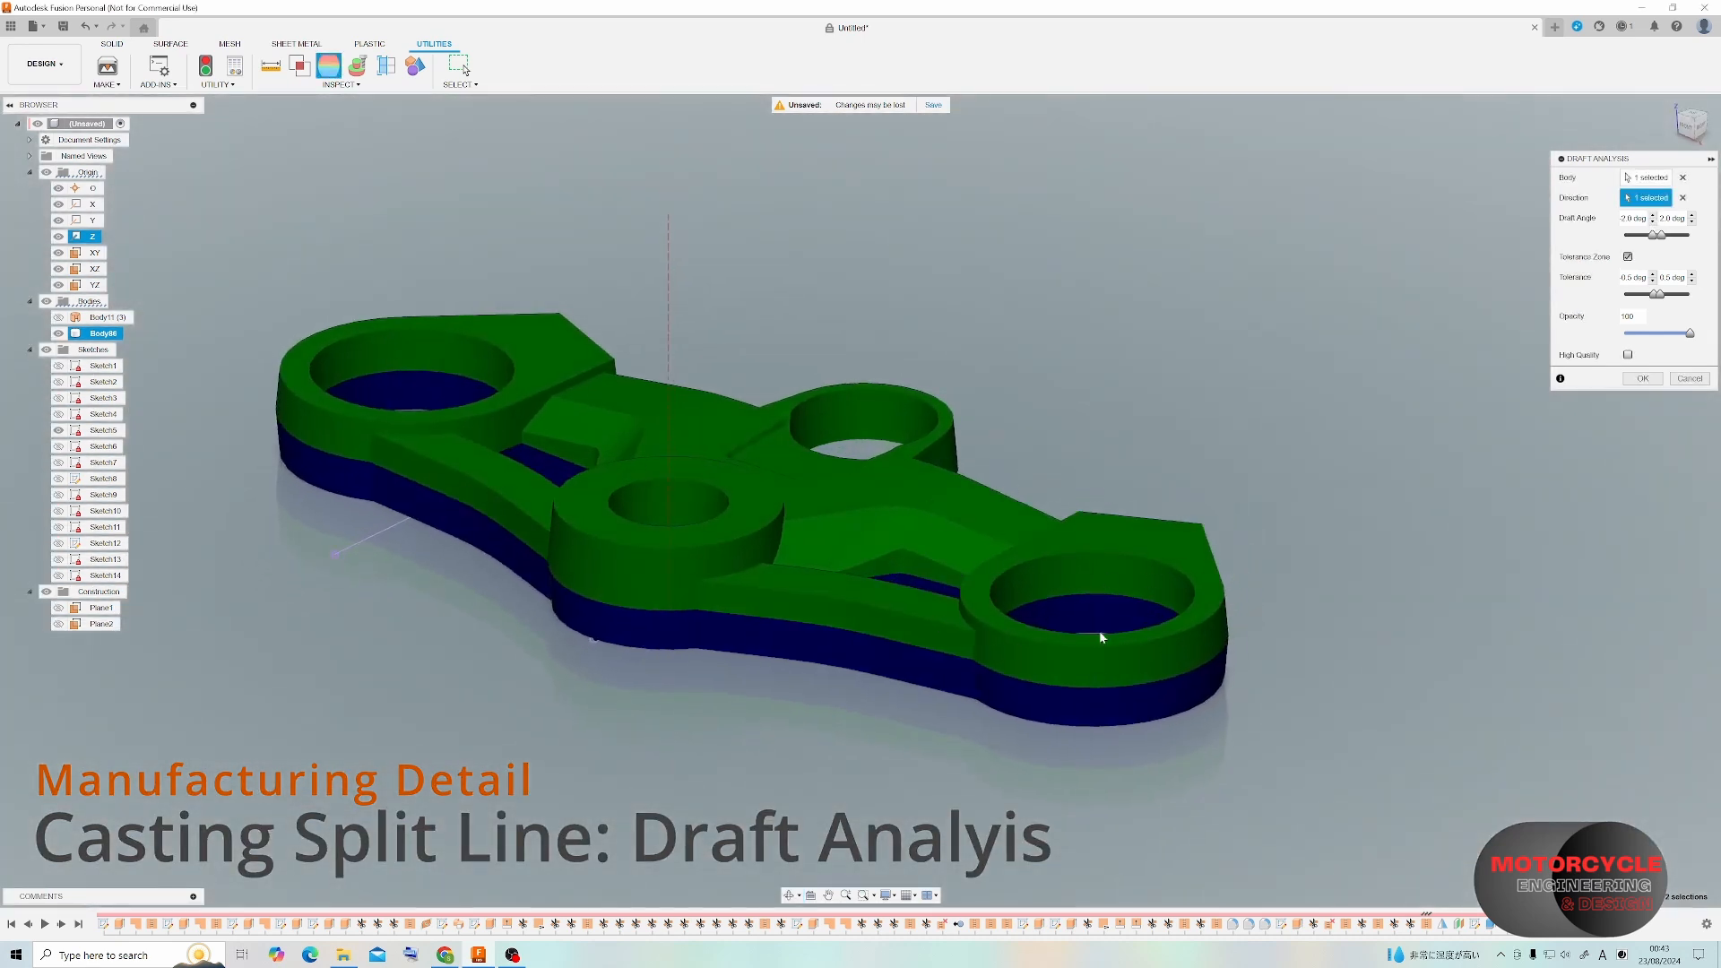
shift+middle_drag(745, 620, 577, 510)
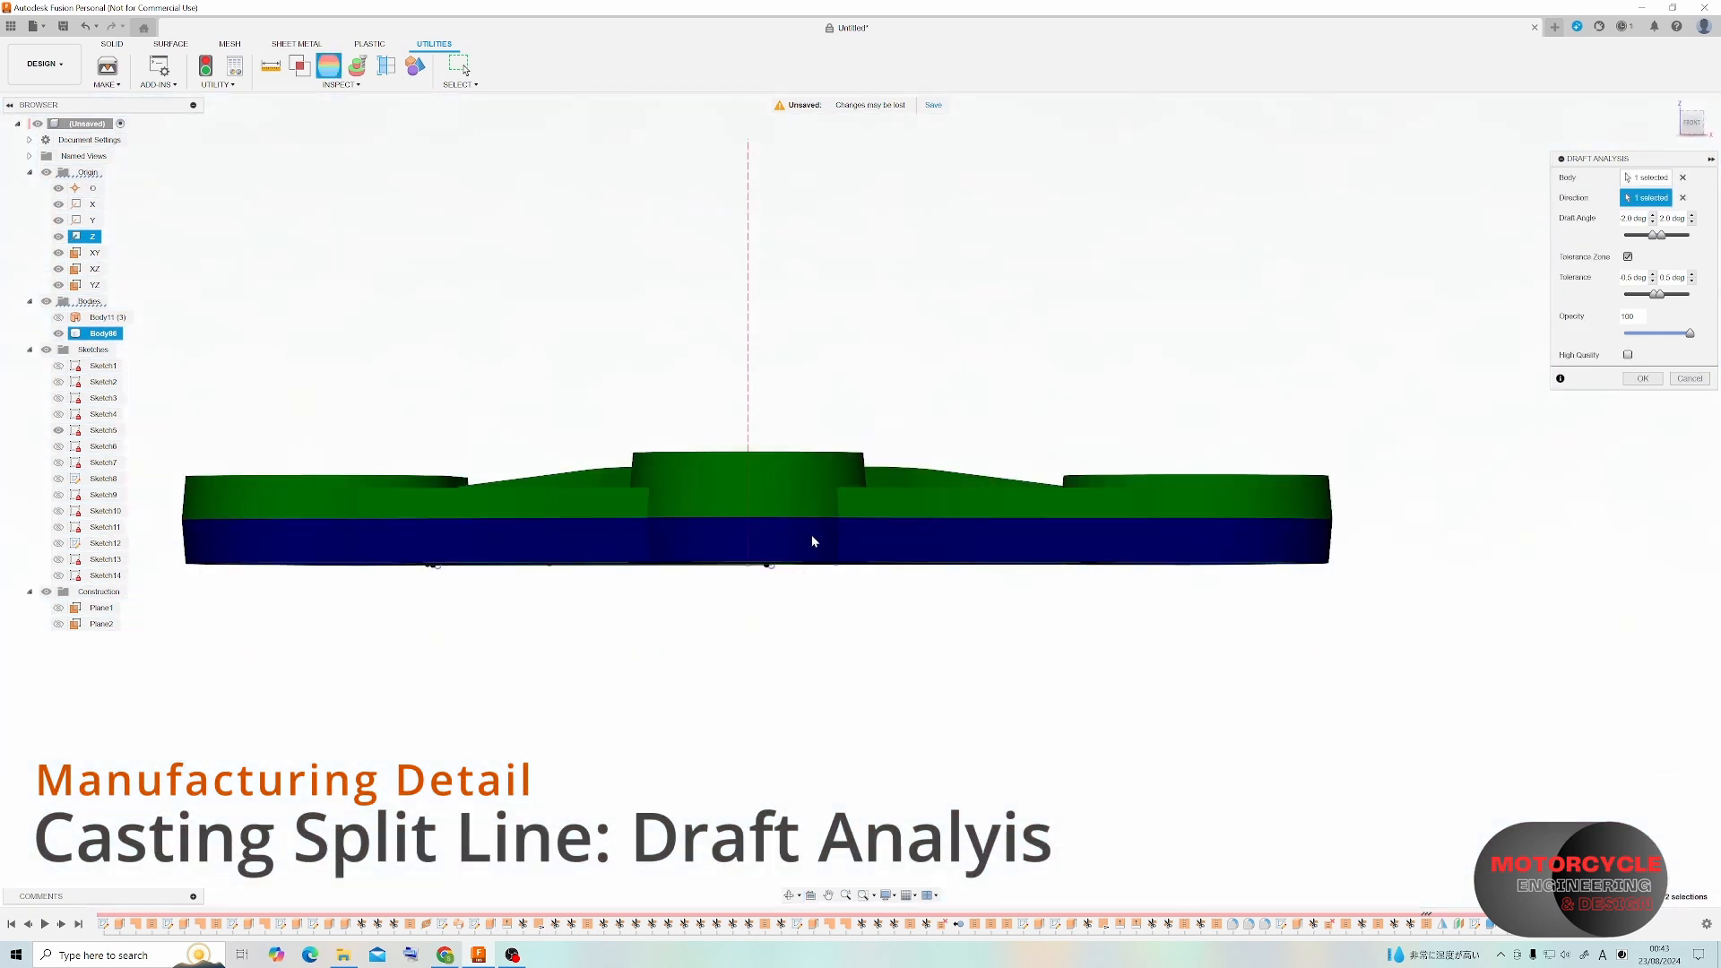
shift+middle_drag(221, 544, 1031, 574)
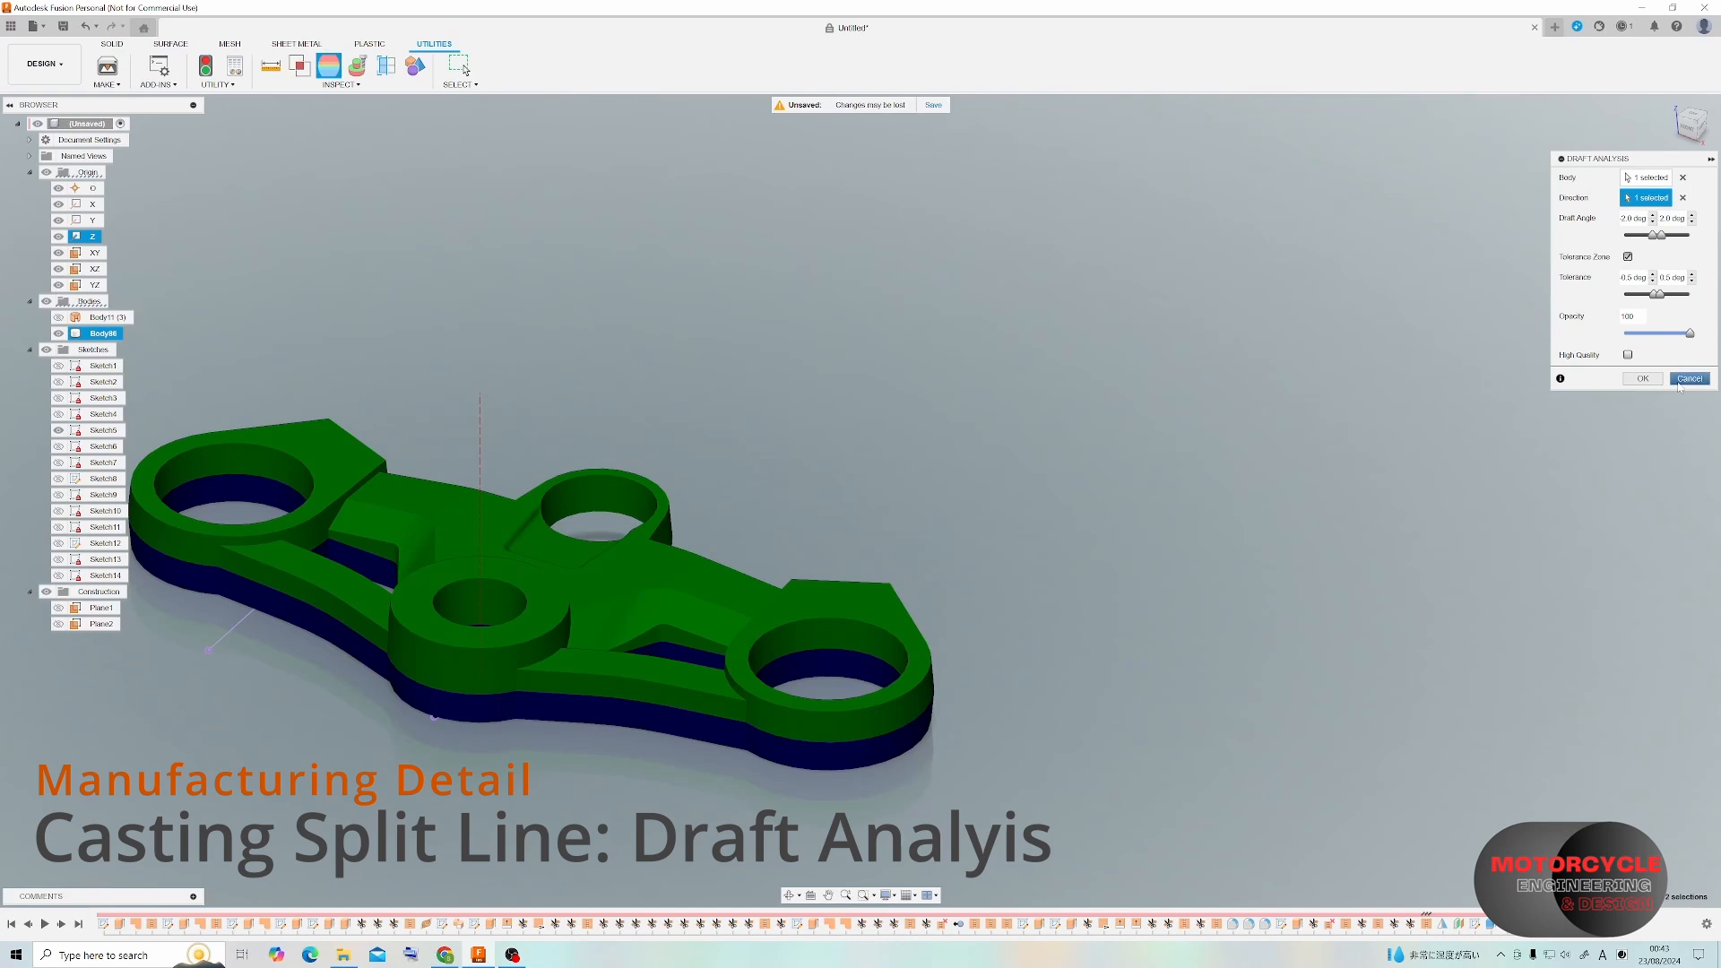
Leave the draft analysis without keeping it and view the triple clamp's underside around the ignition bore.
click(1689, 378)
scroll(1133, 397, down, 5)
scroll(986, 421, up, 5)
shift+middle_drag(896, 439, 759, 210)
scroll(846, 456, up, 5)
scroll(868, 416, down, 2)
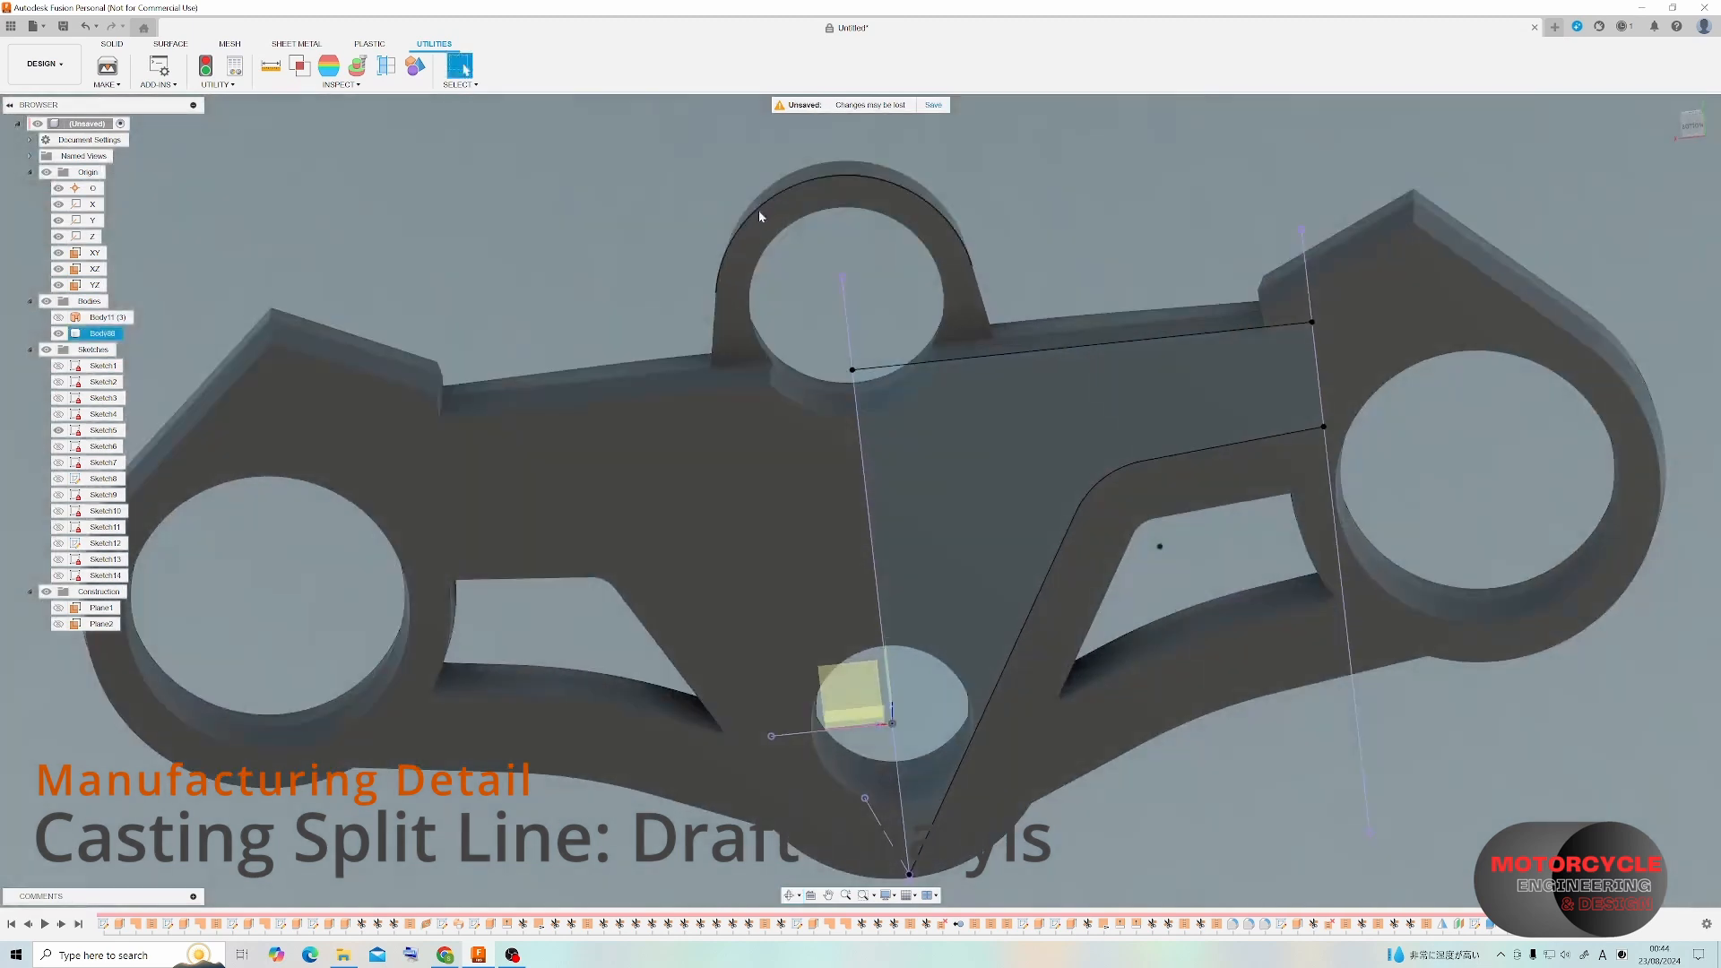
click(112, 43)
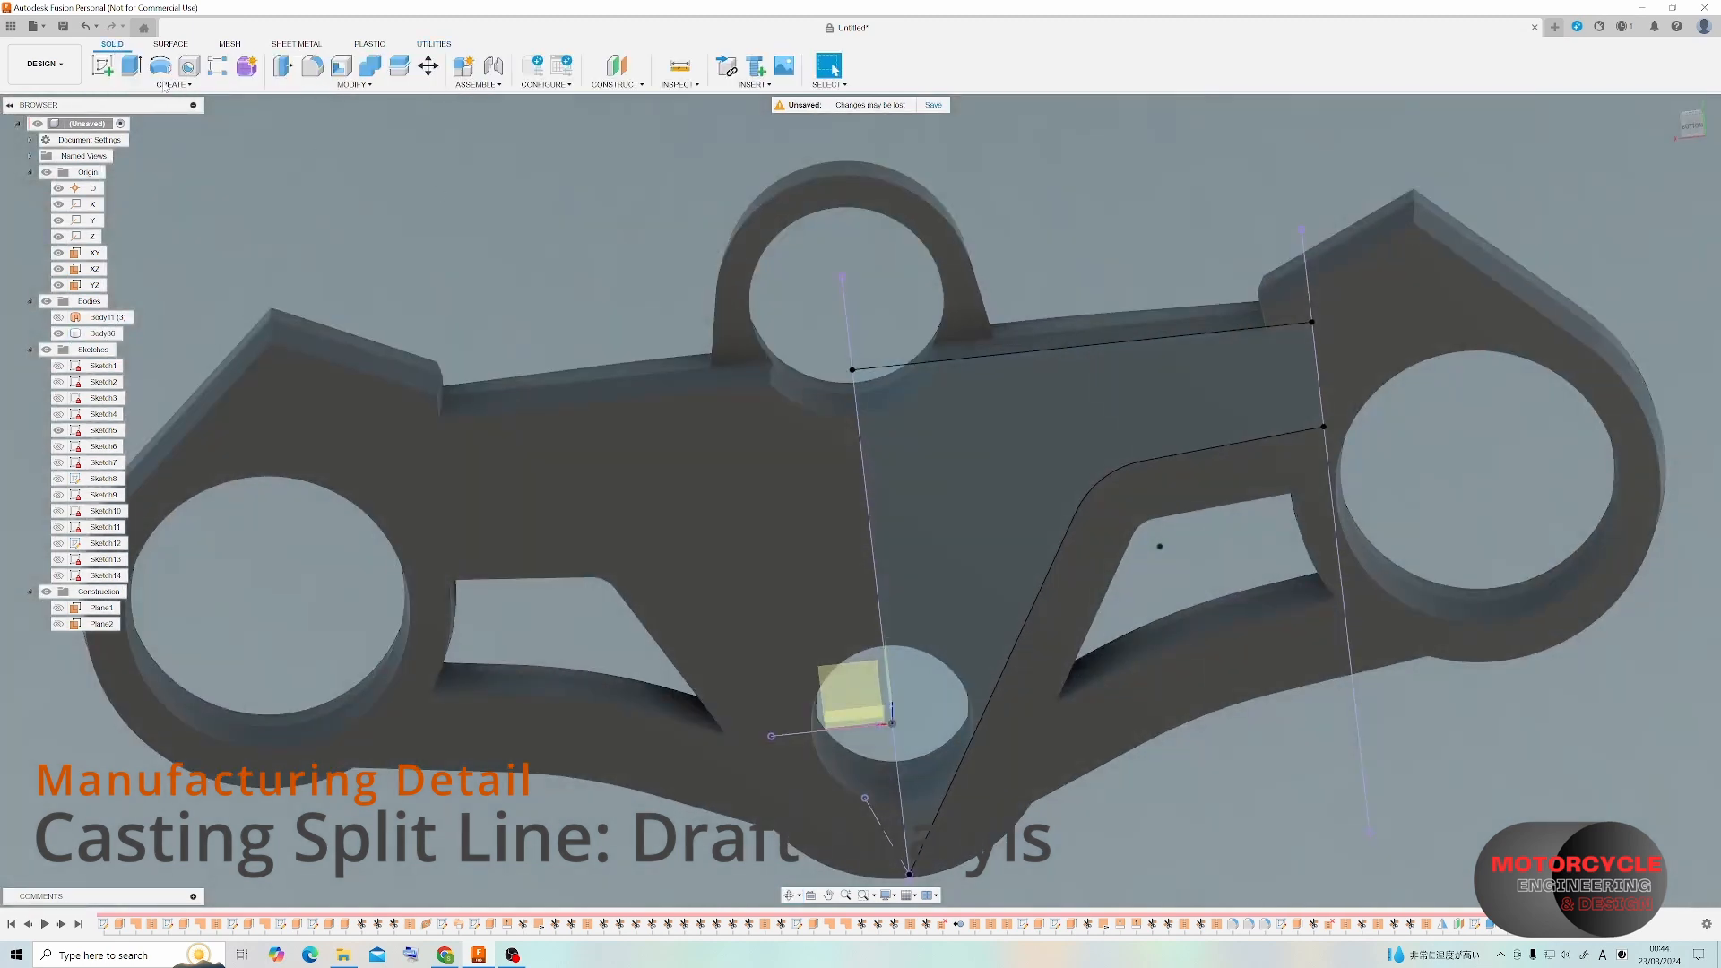
click(755, 459)
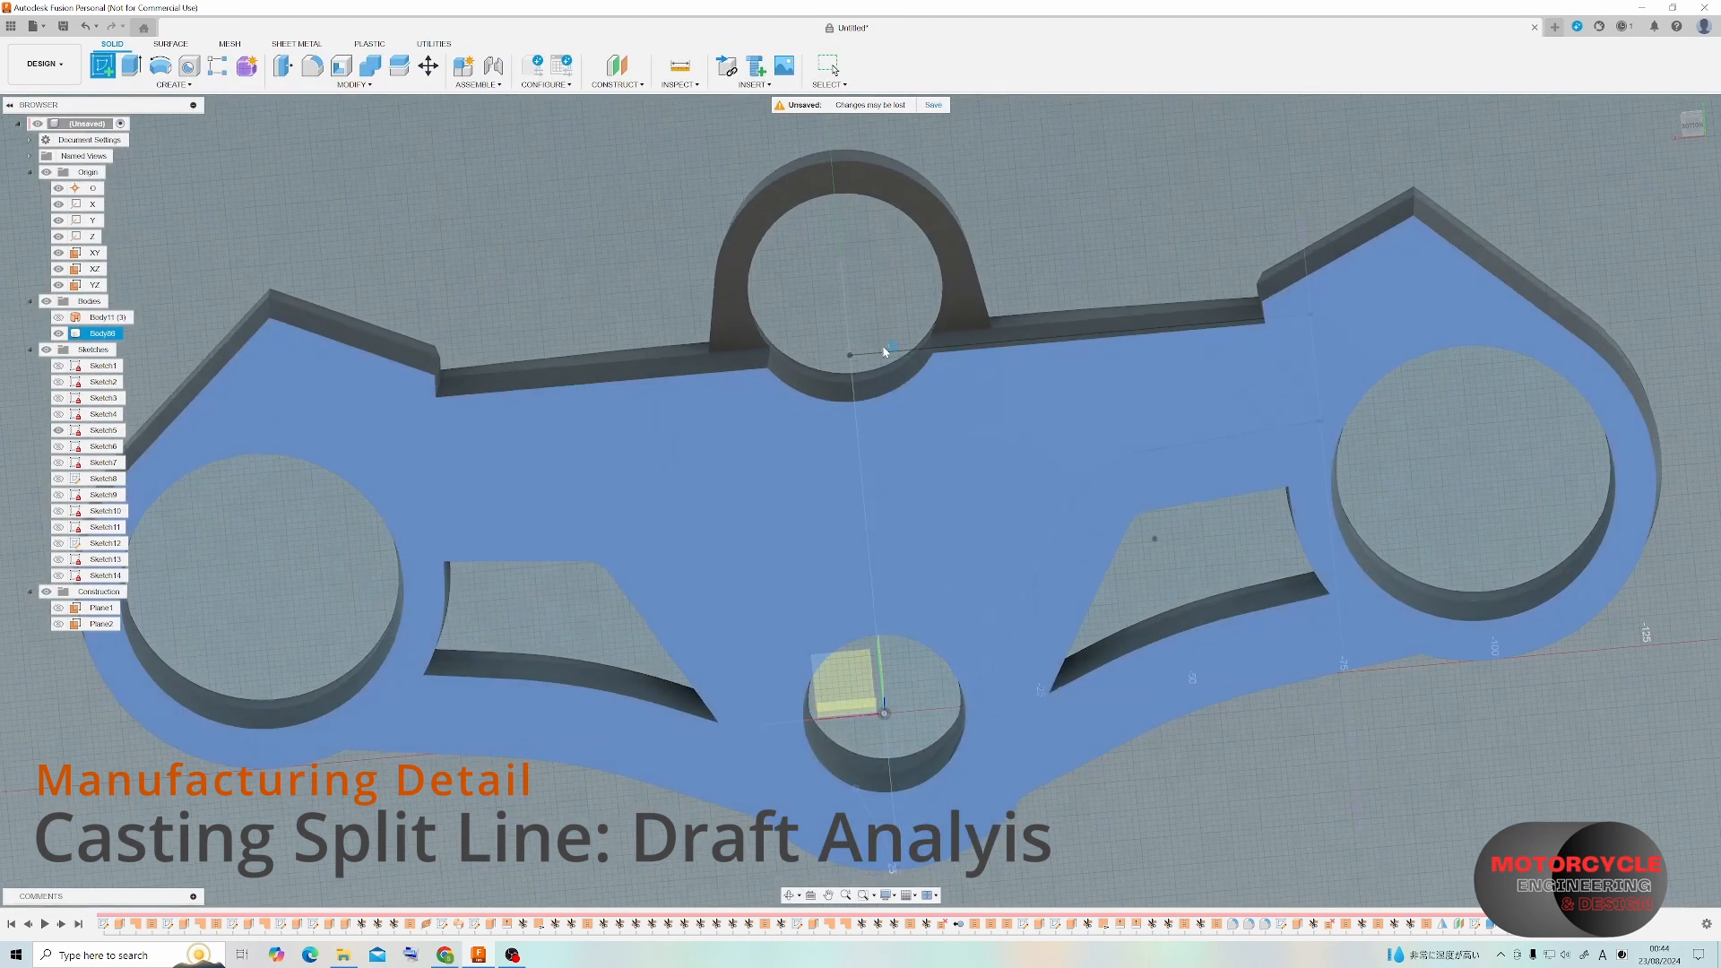
scroll(829, 260, up, 3)
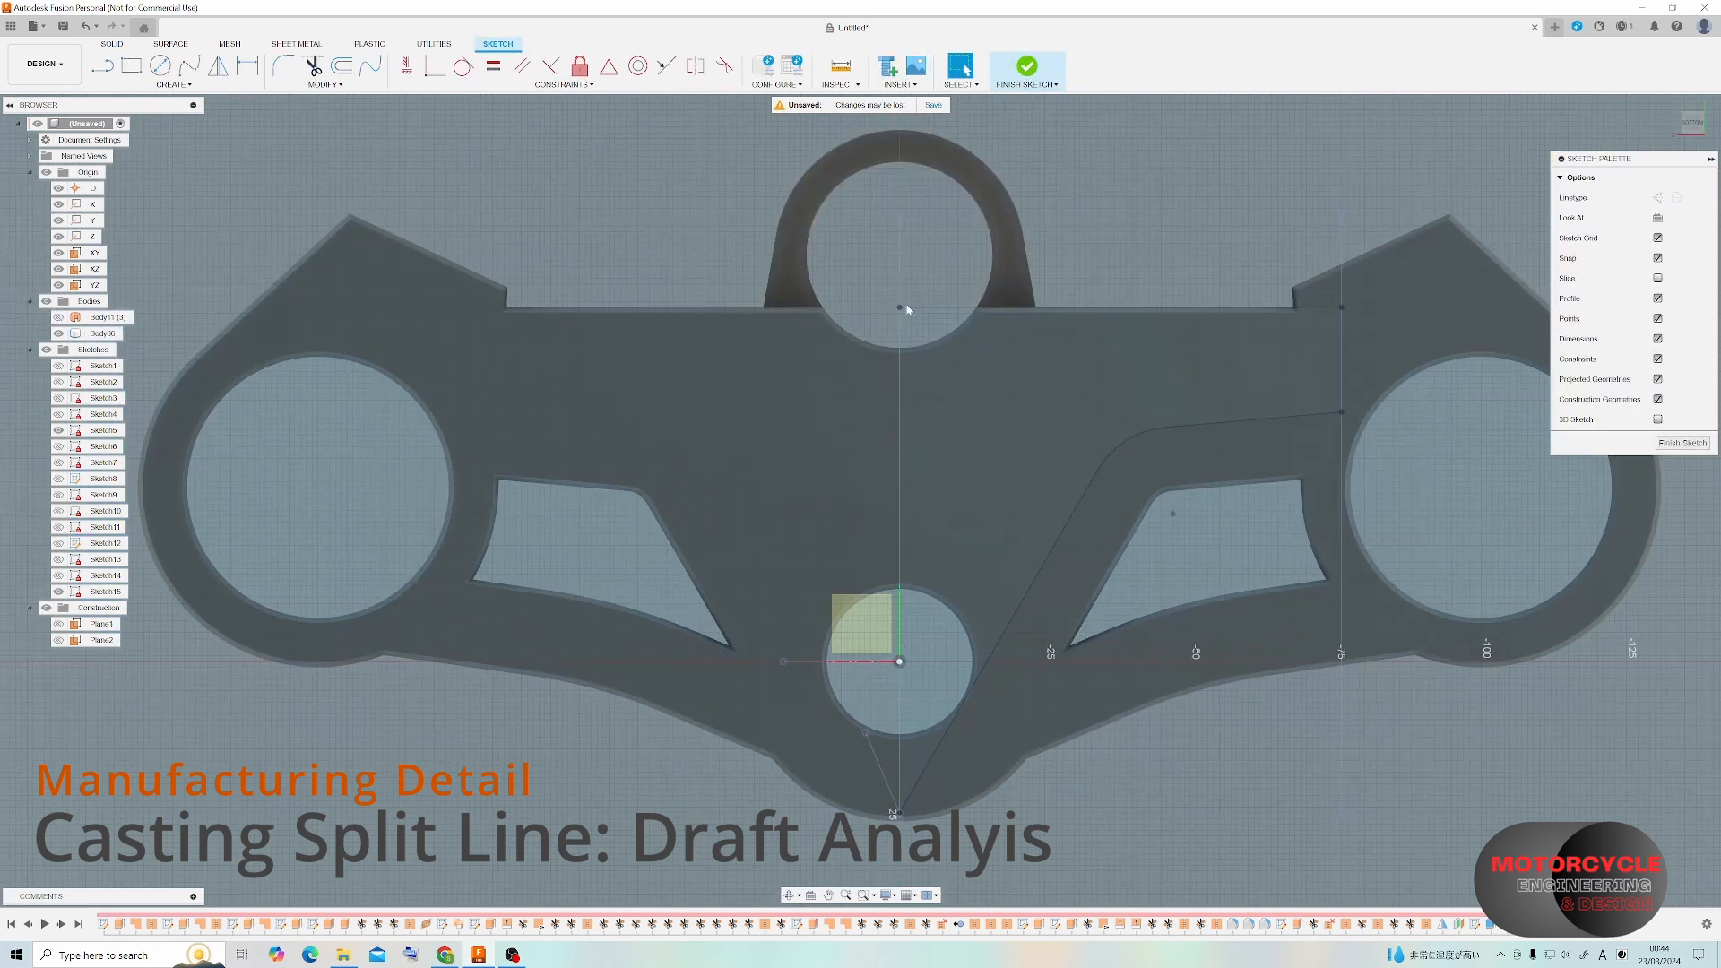
click(160, 68)
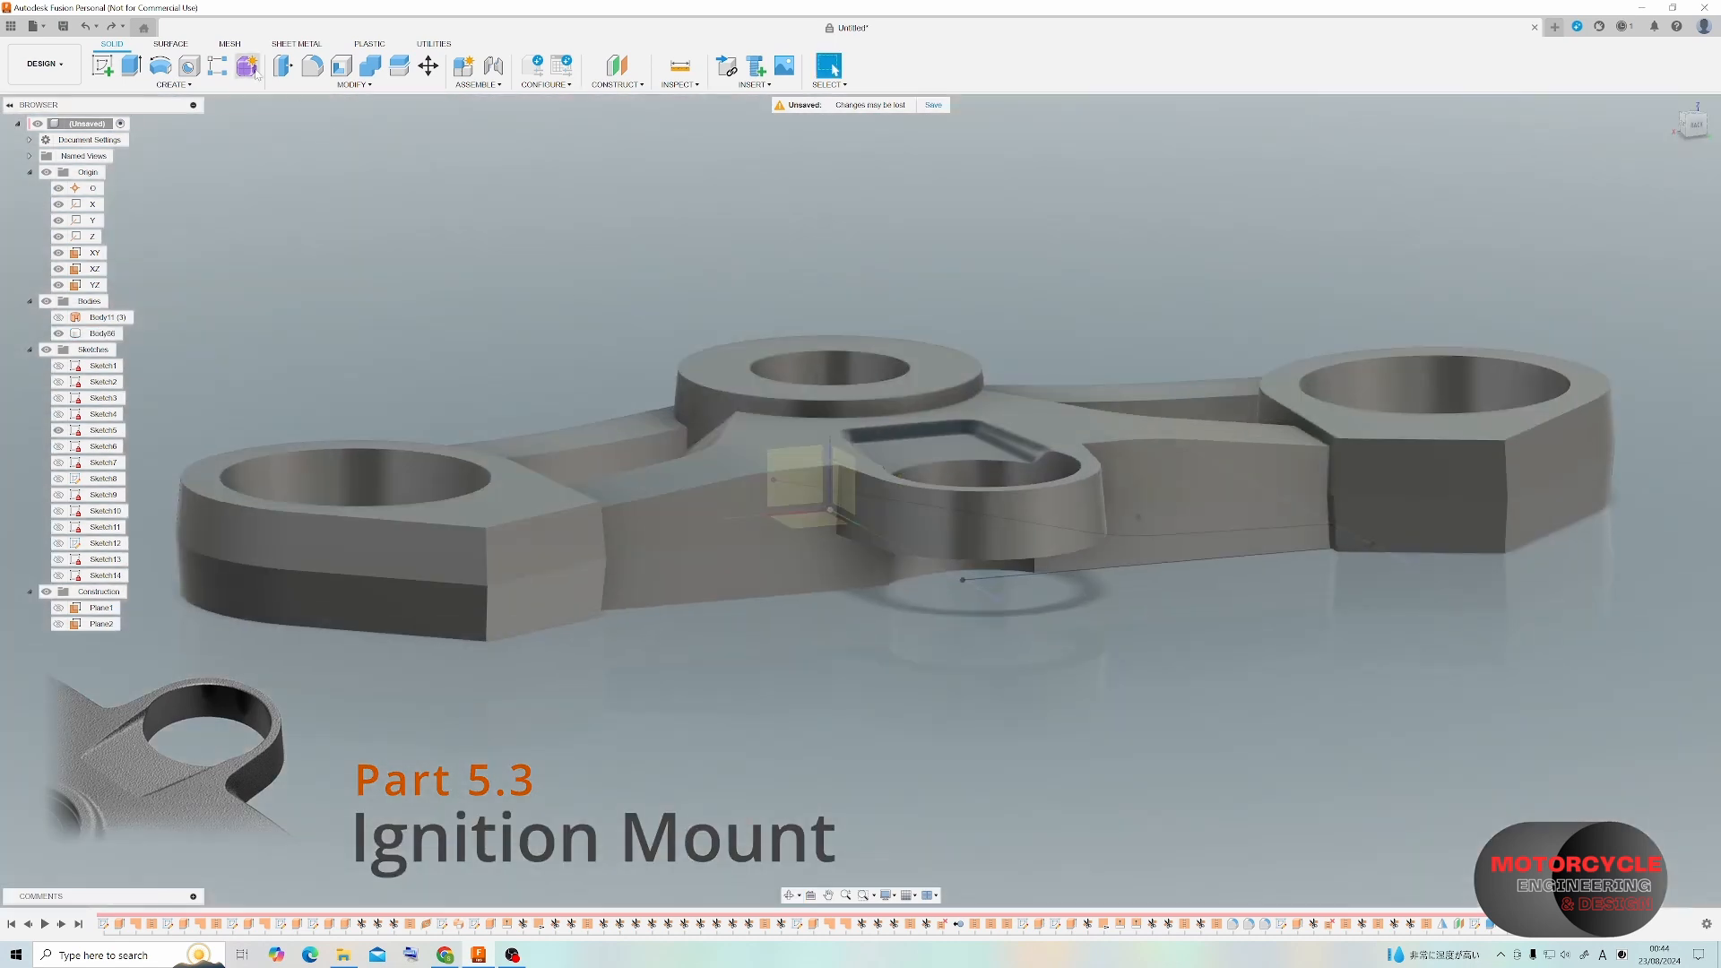
Create a construction plane offset -35 mm from the clamp's upper face around the ignition bore.
click(617, 83)
click(627, 113)
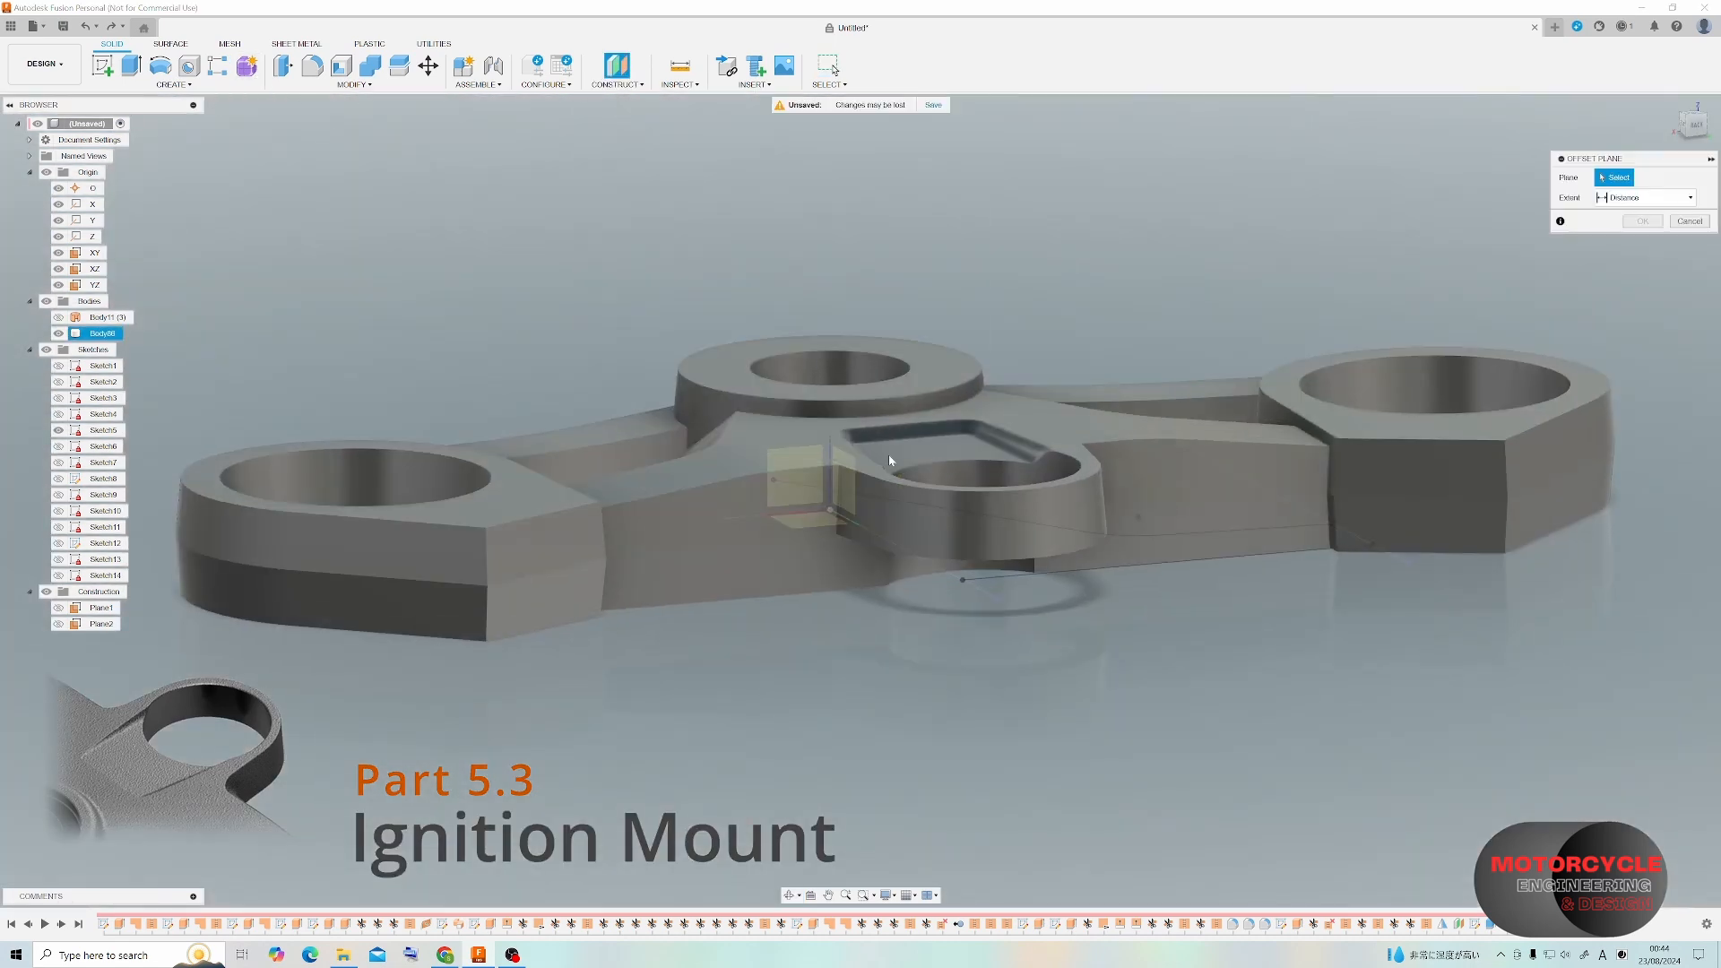
click(897, 486)
drag(884, 484, 882, 648)
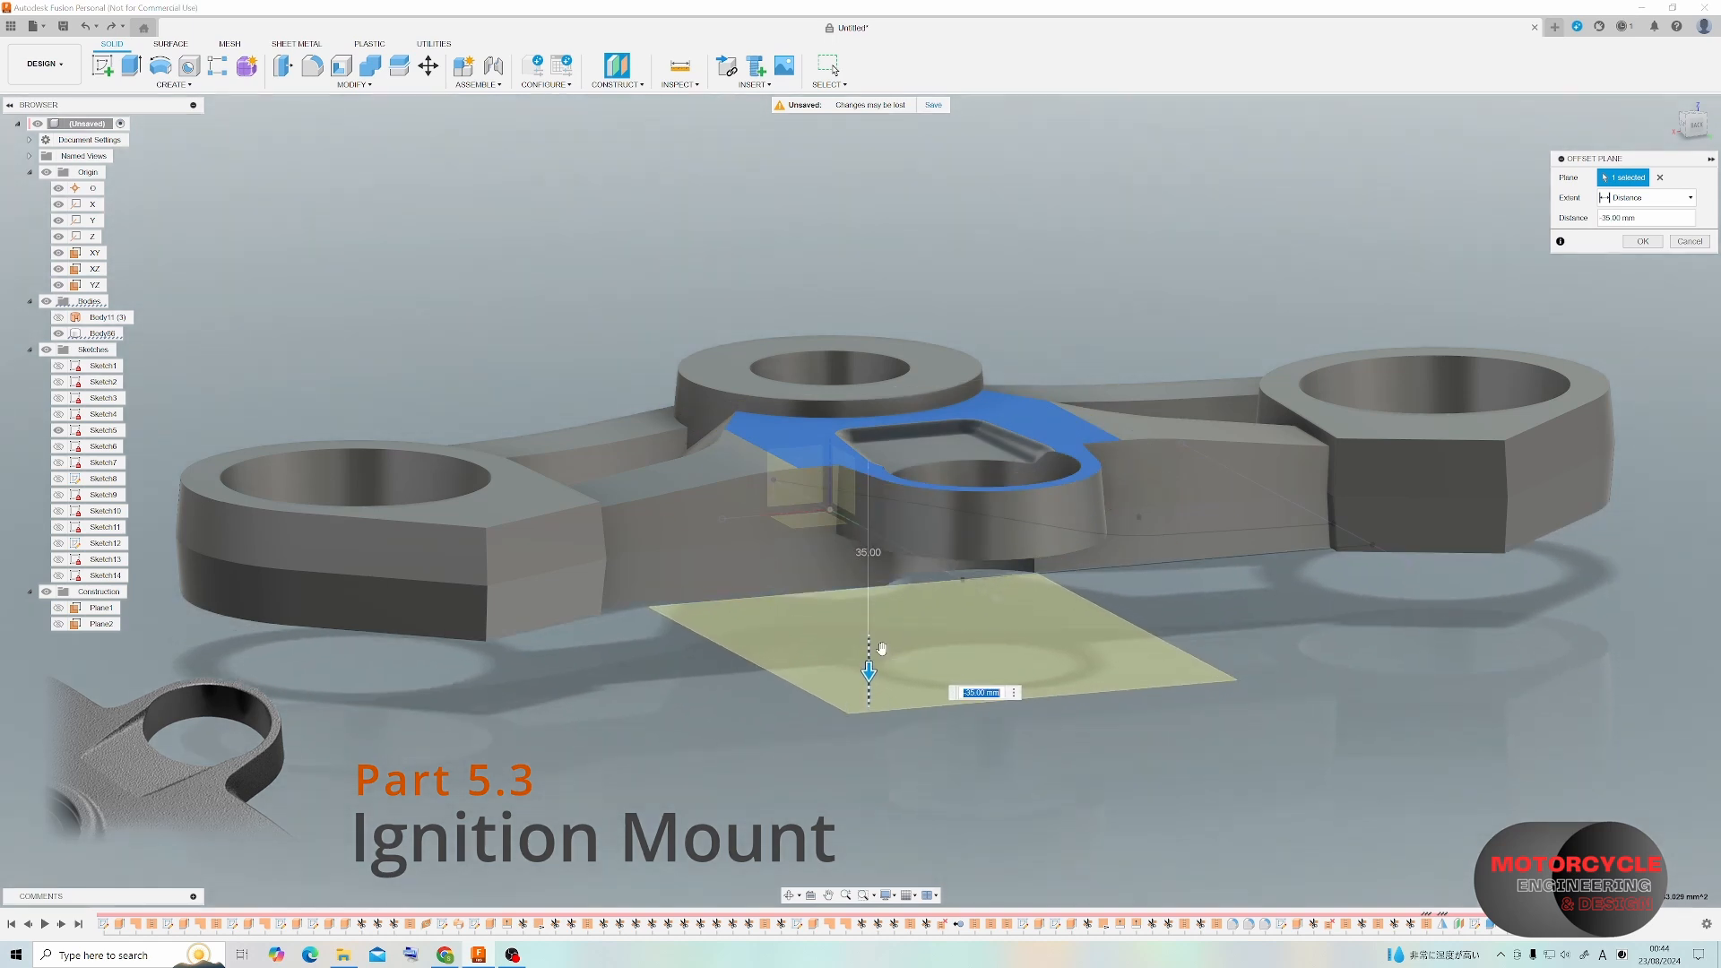
key(Return)
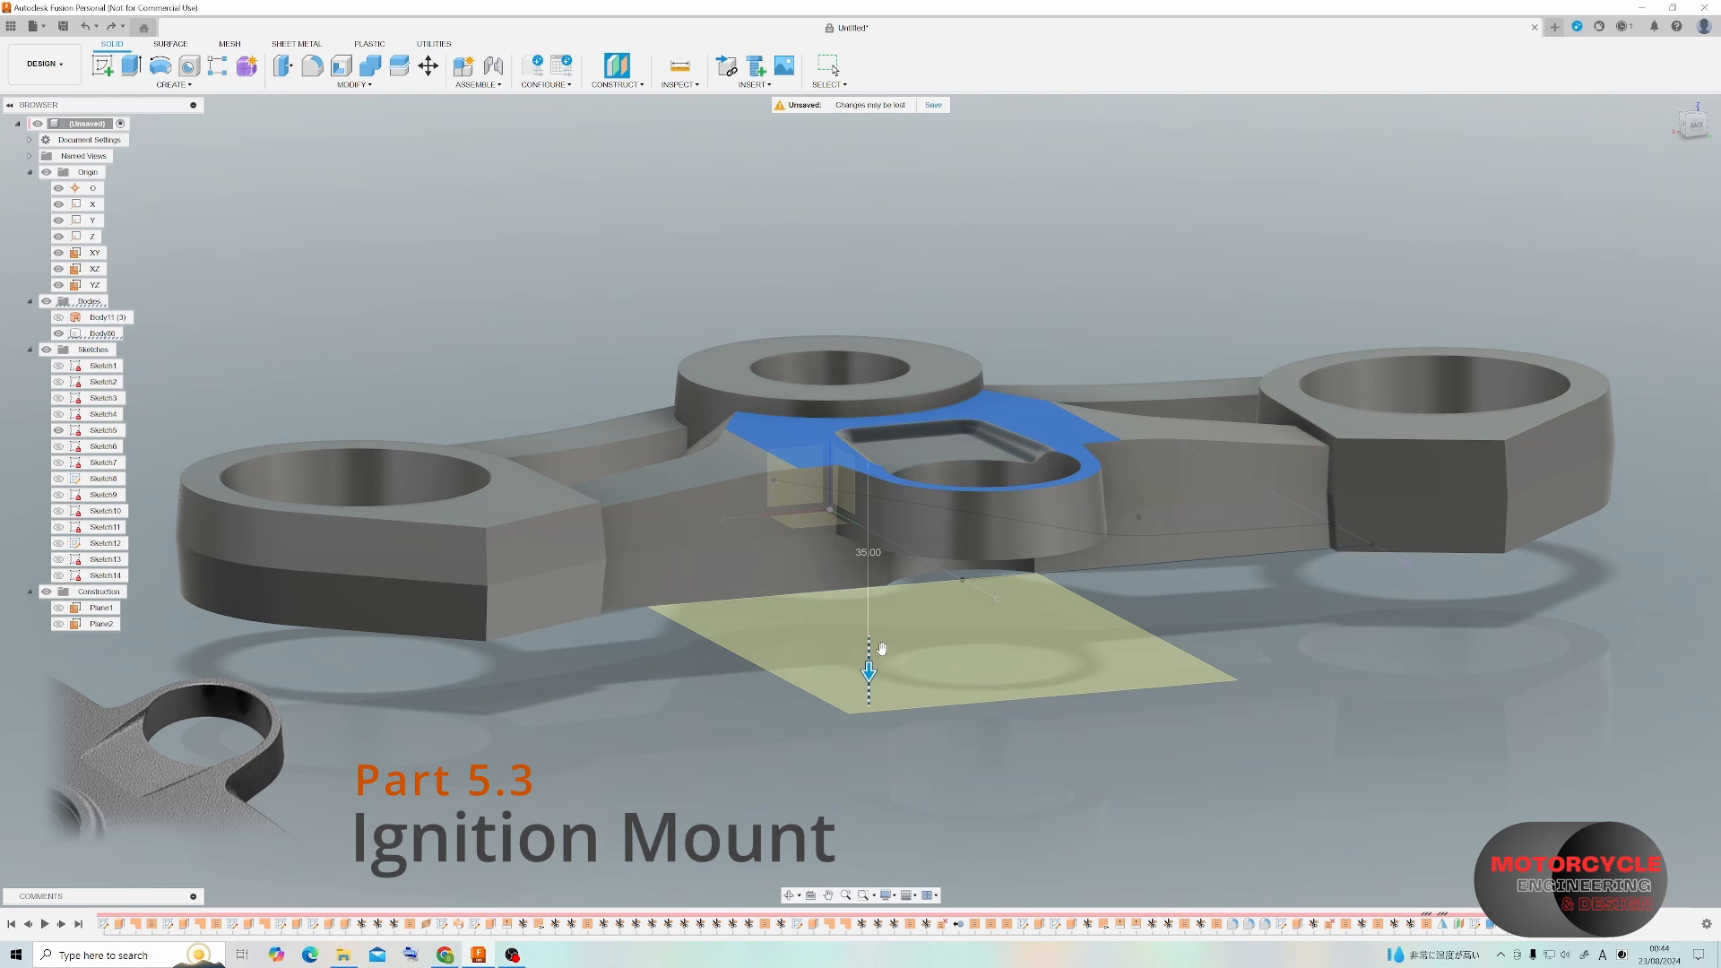
Start a sketch on the offset plane and draw a 17 mm diameter circle beside the ignition bore.
shift+middle_drag(879, 642, 848, 476)
click(532, 355)
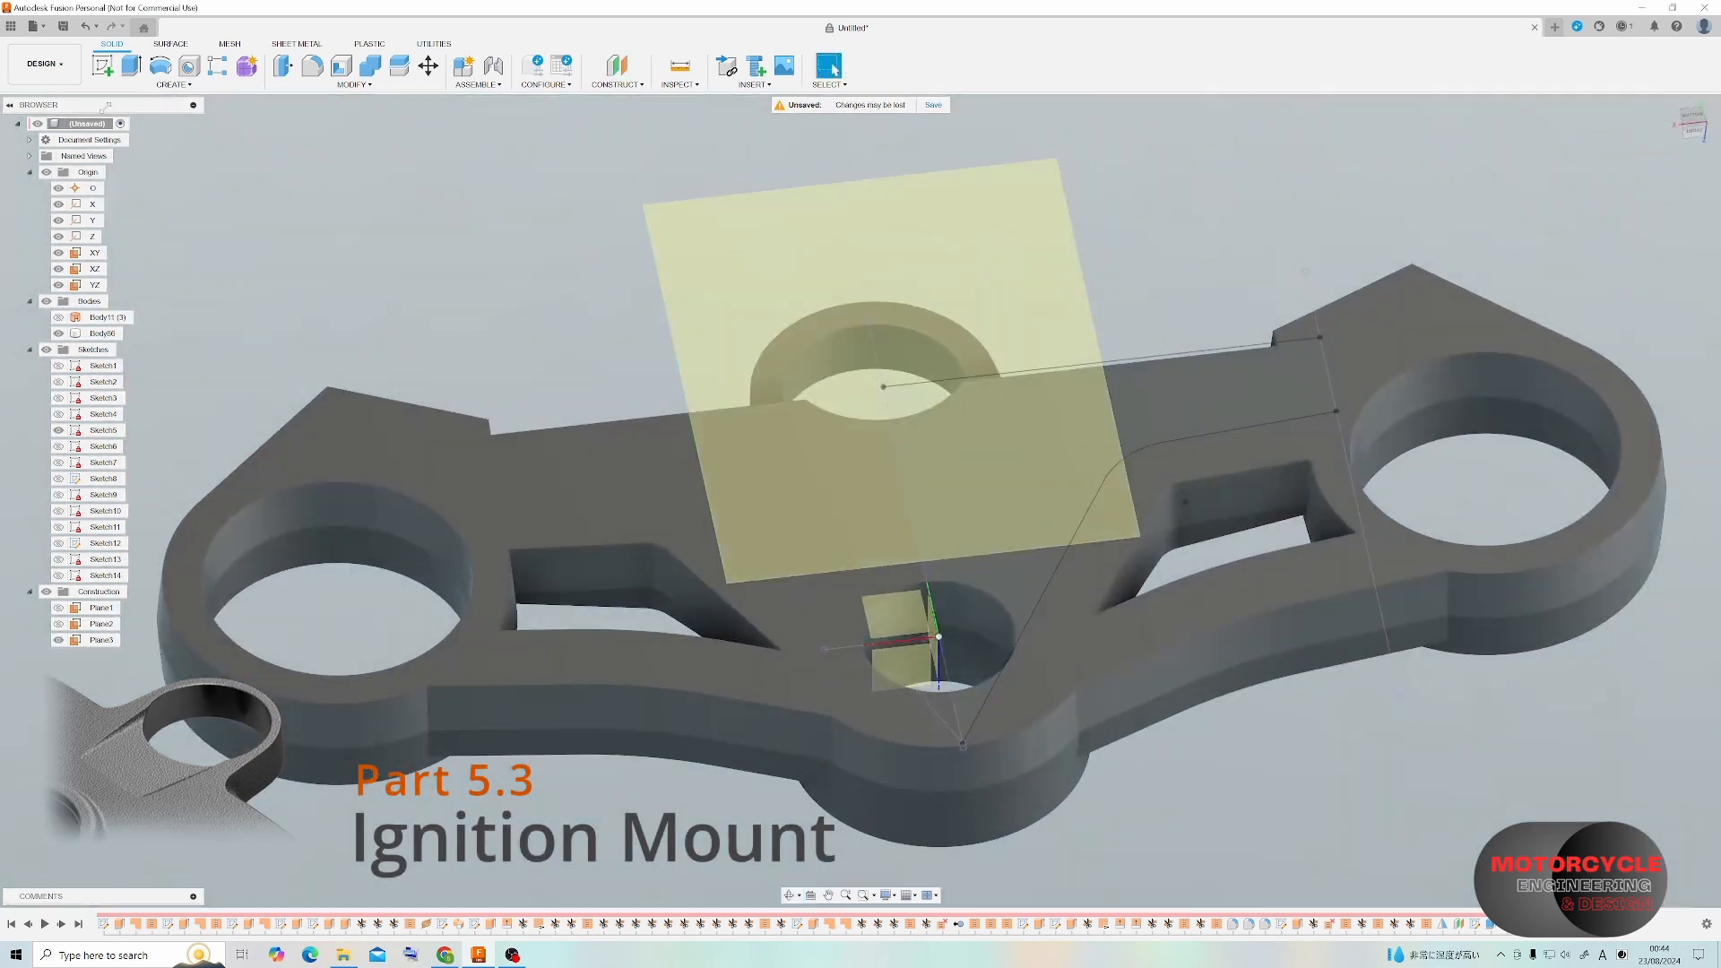
click(103, 68)
click(735, 370)
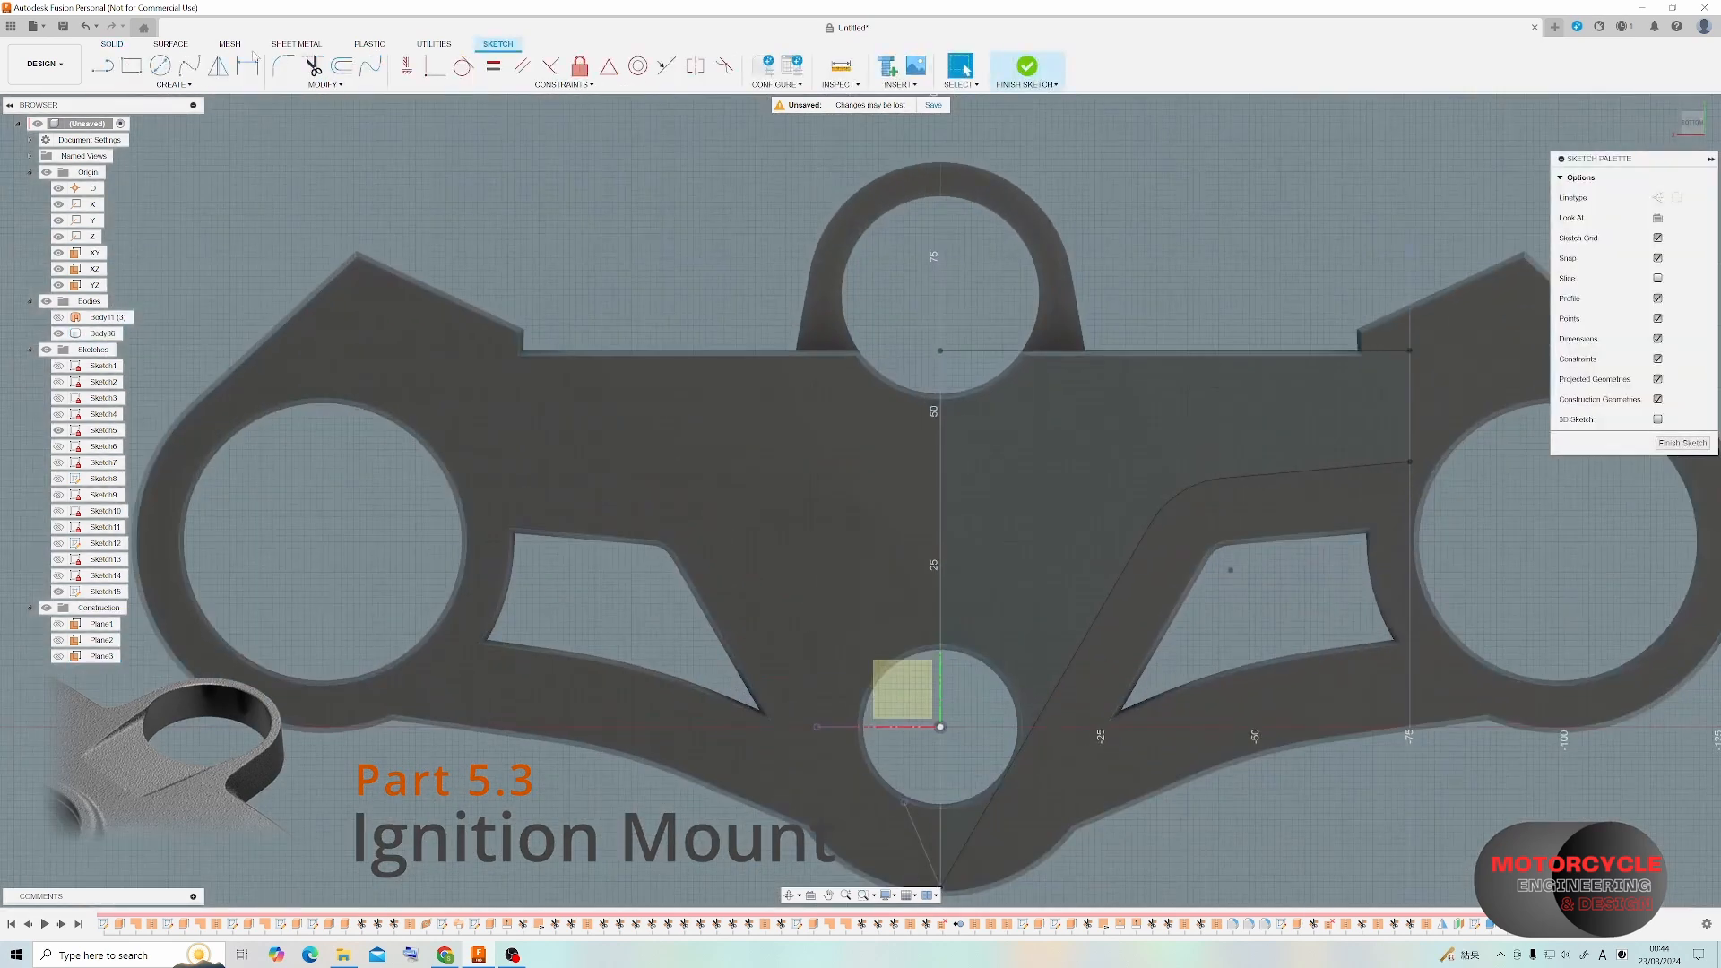
click(160, 65)
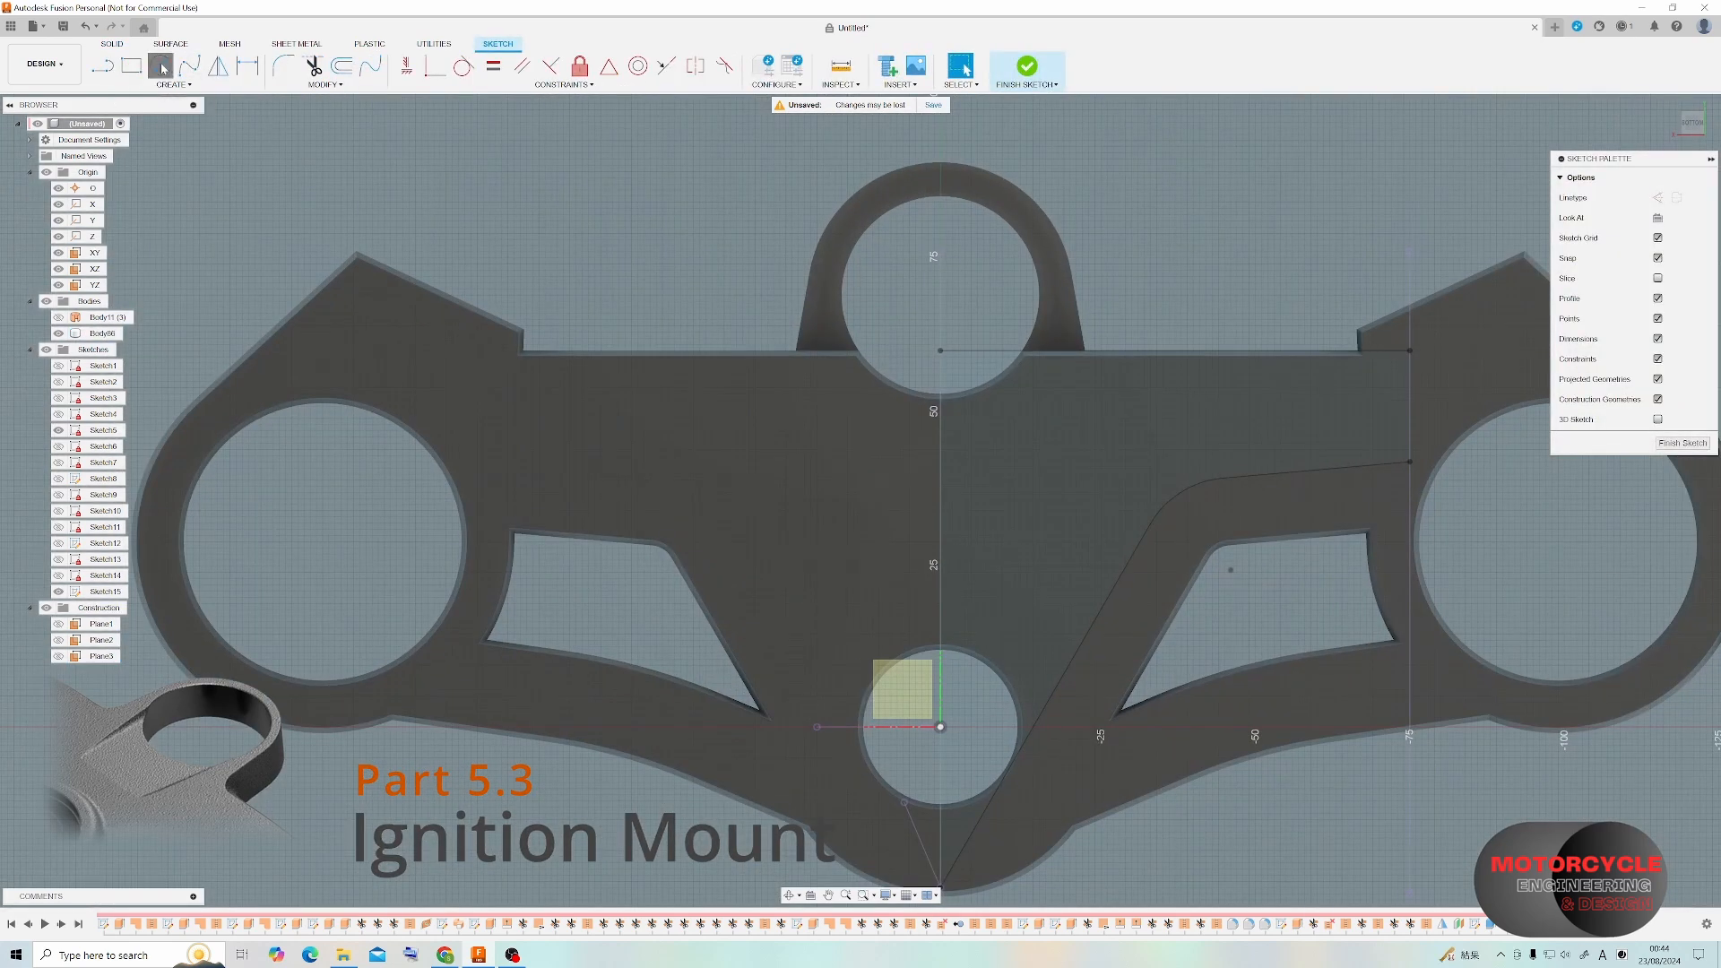
click(775, 424)
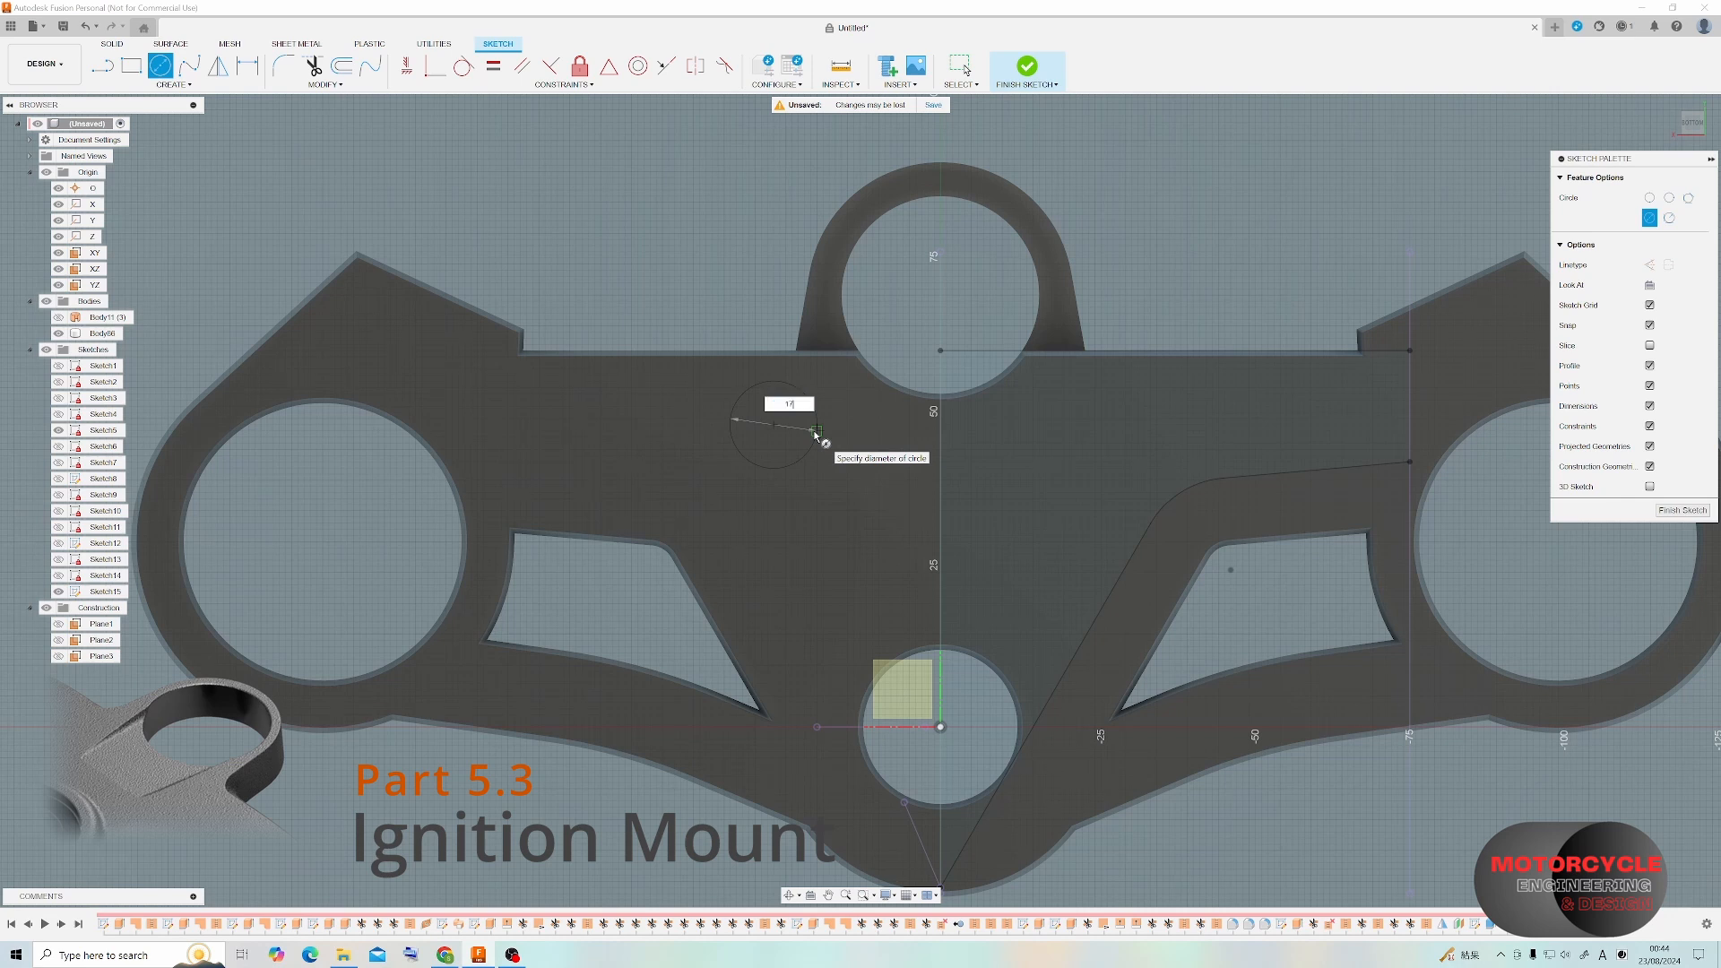
key(Return)
key(Escape)
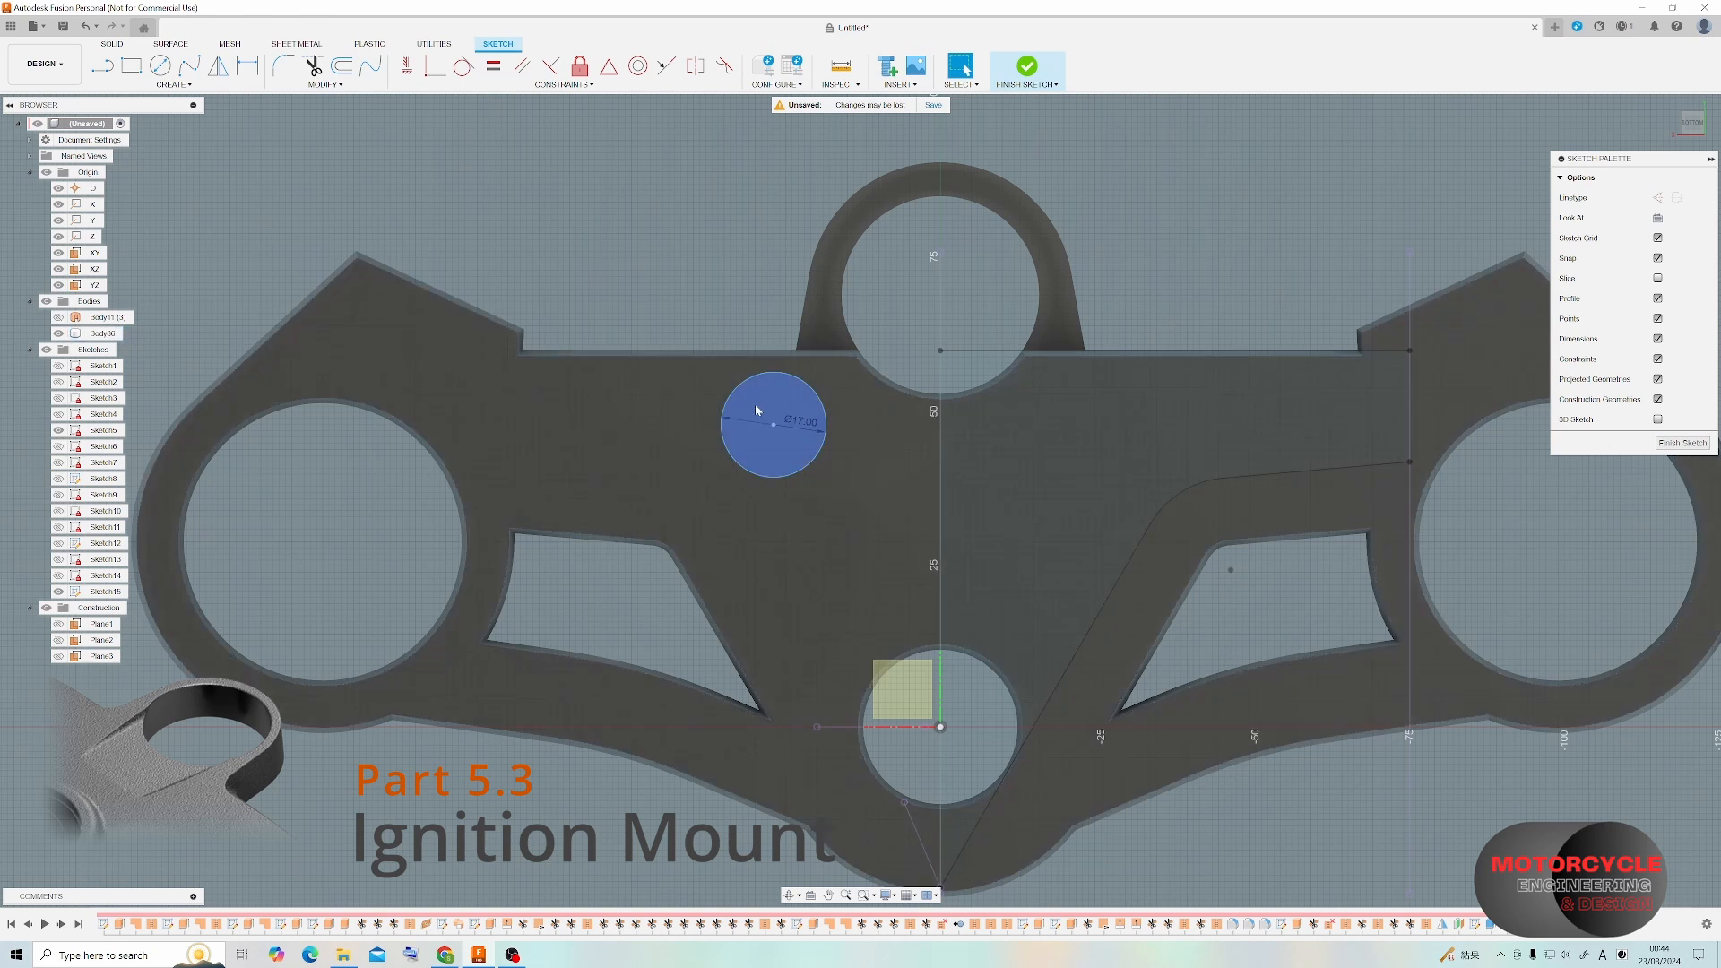
Draw a line connecting the centre of the ignition bore with the centre of the 17 mm circle.
click(819, 294)
shift+middle_drag(816, 351, 815, 296)
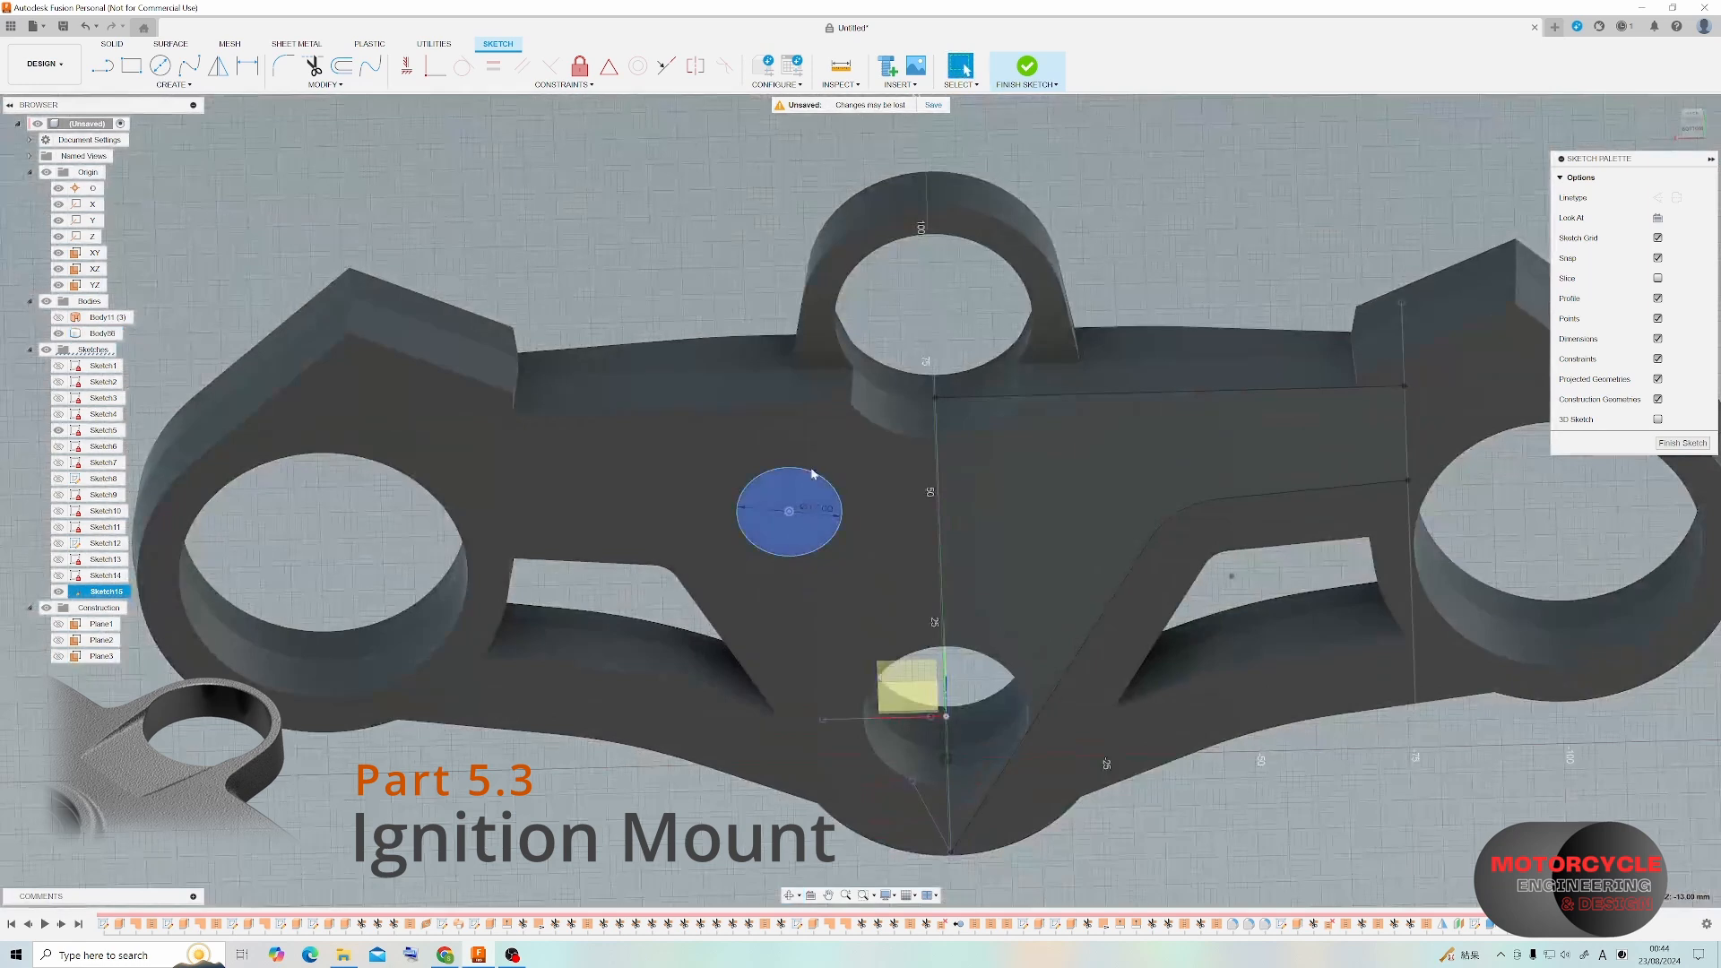
shift+middle_drag(821, 414, 822, 384)
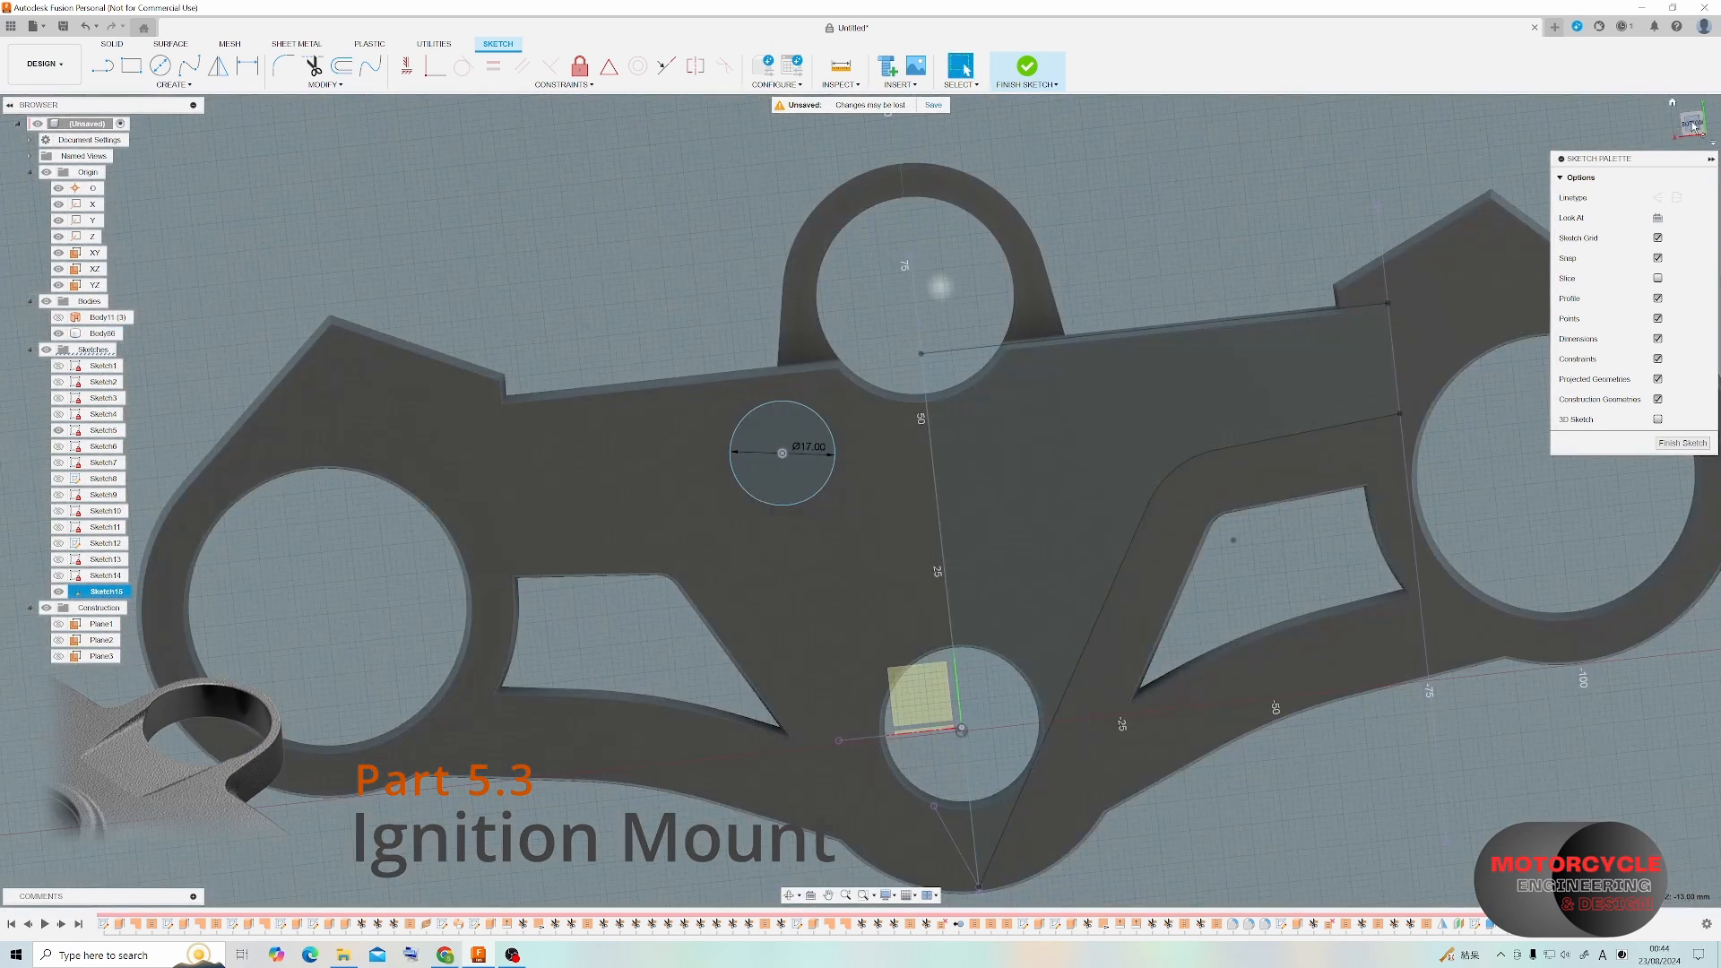
click(1694, 124)
key(l)
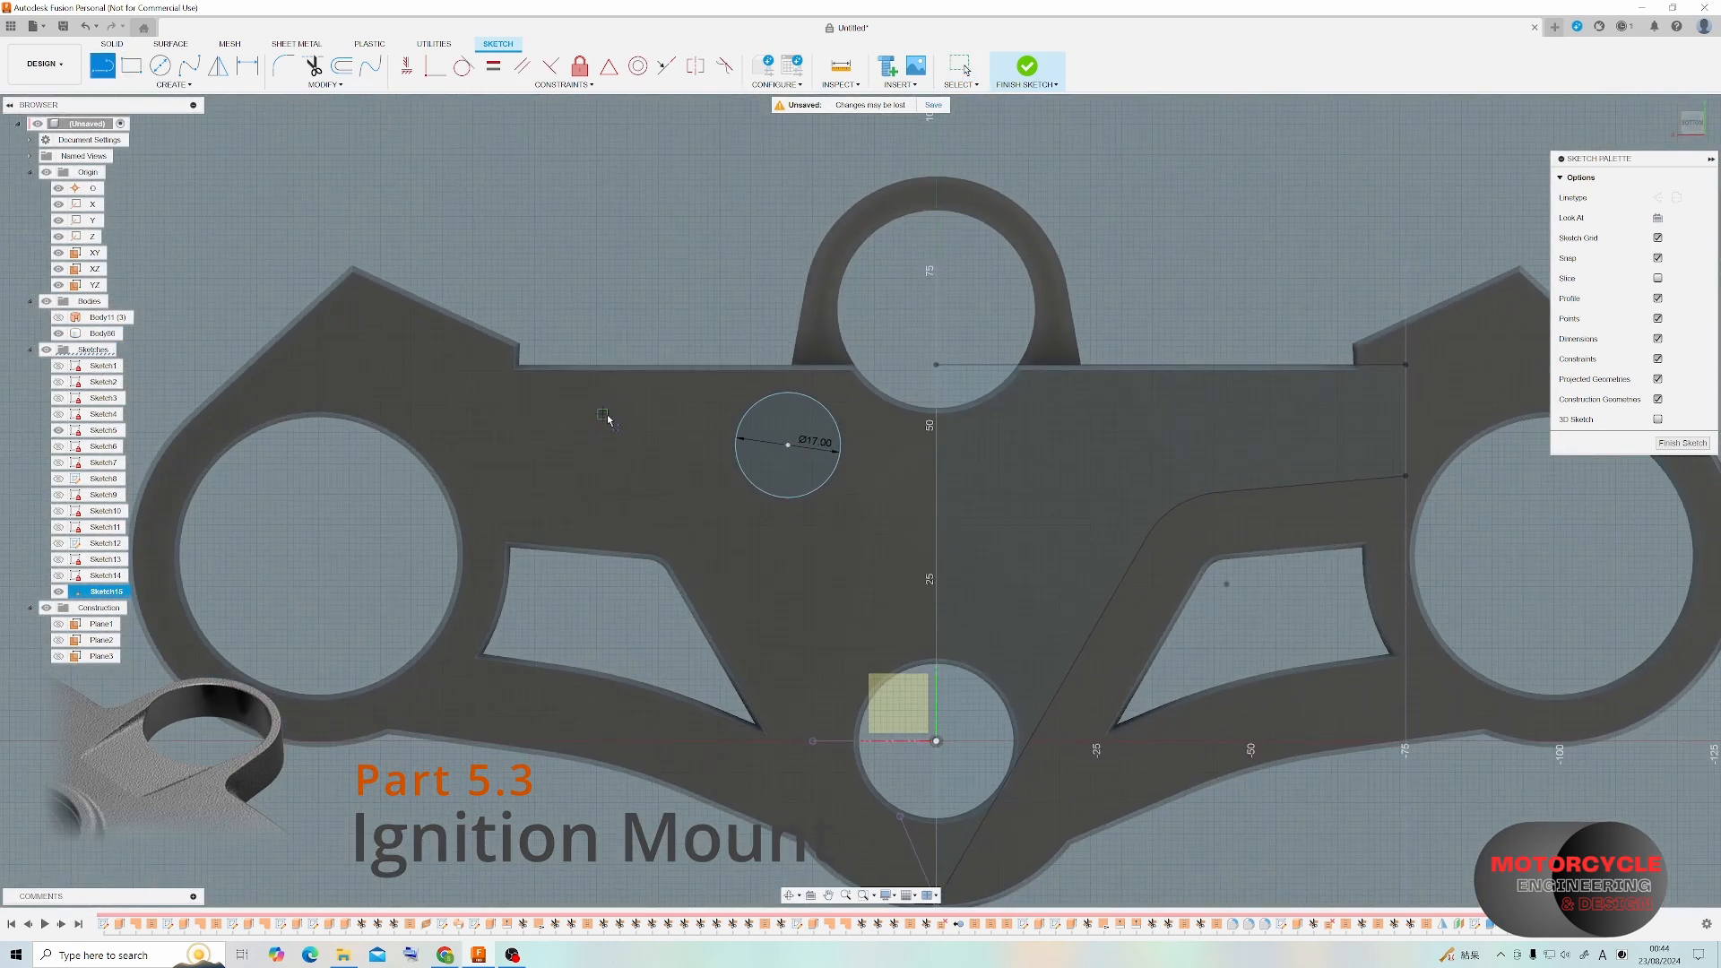
click(936, 309)
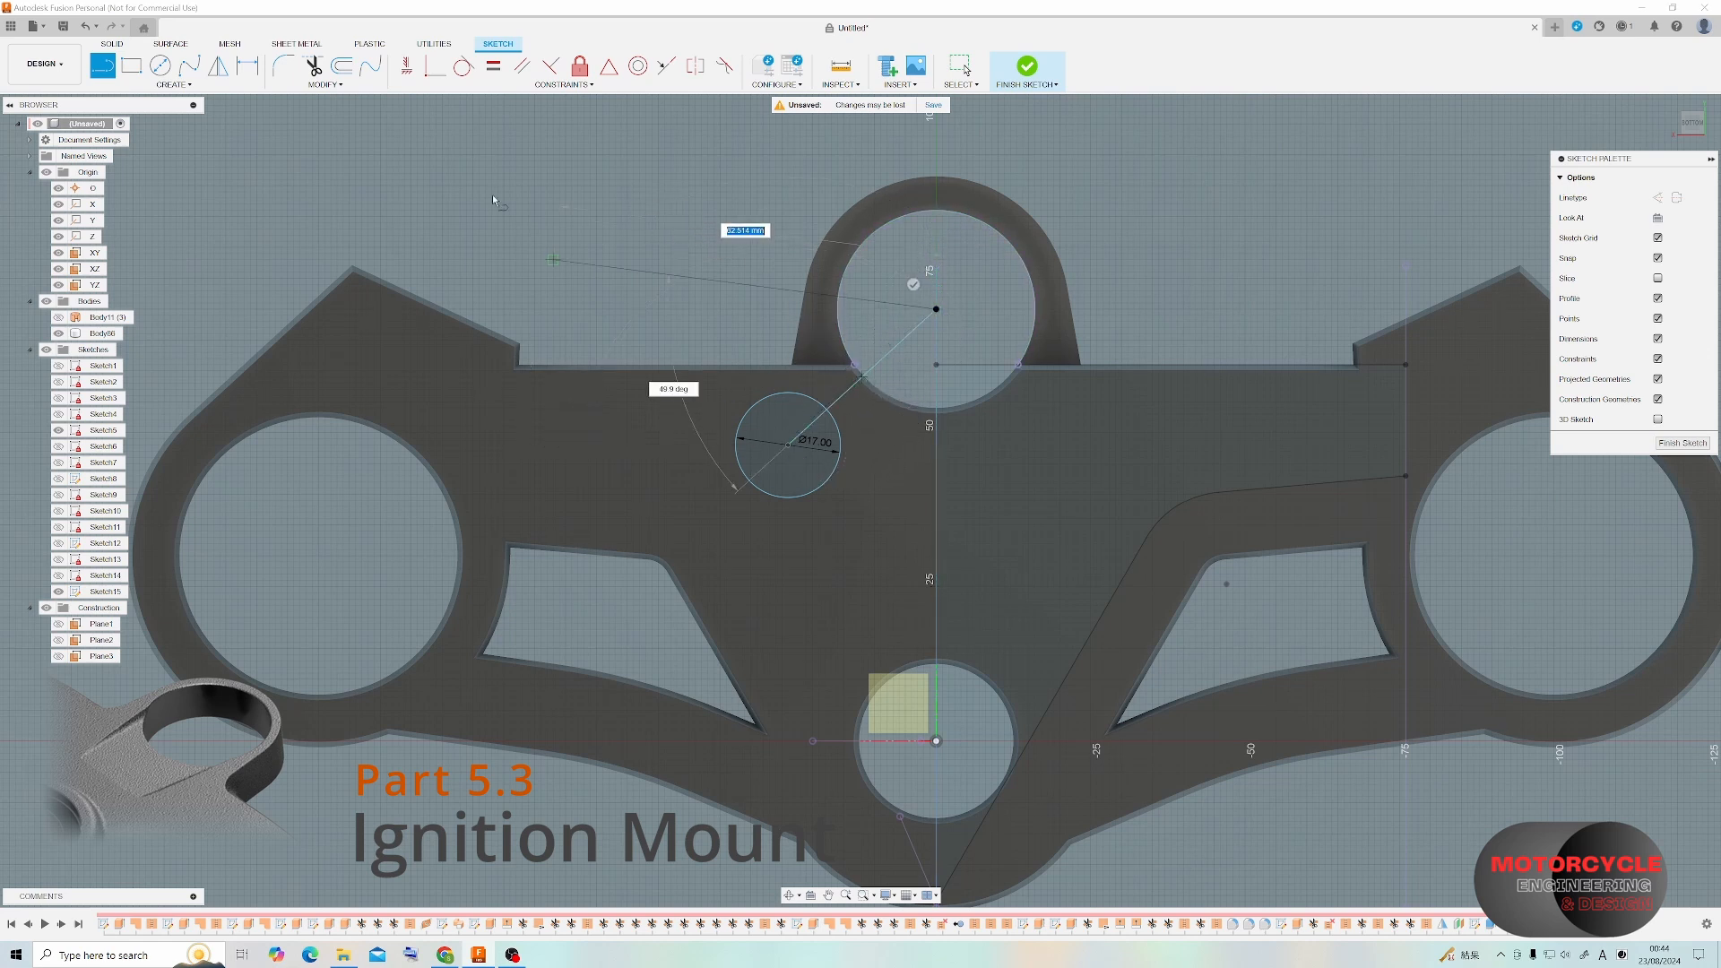
key(Escape)
Dimension the line between the ignition bore's centre and the 17 mm circle's centre.
click(879, 357)
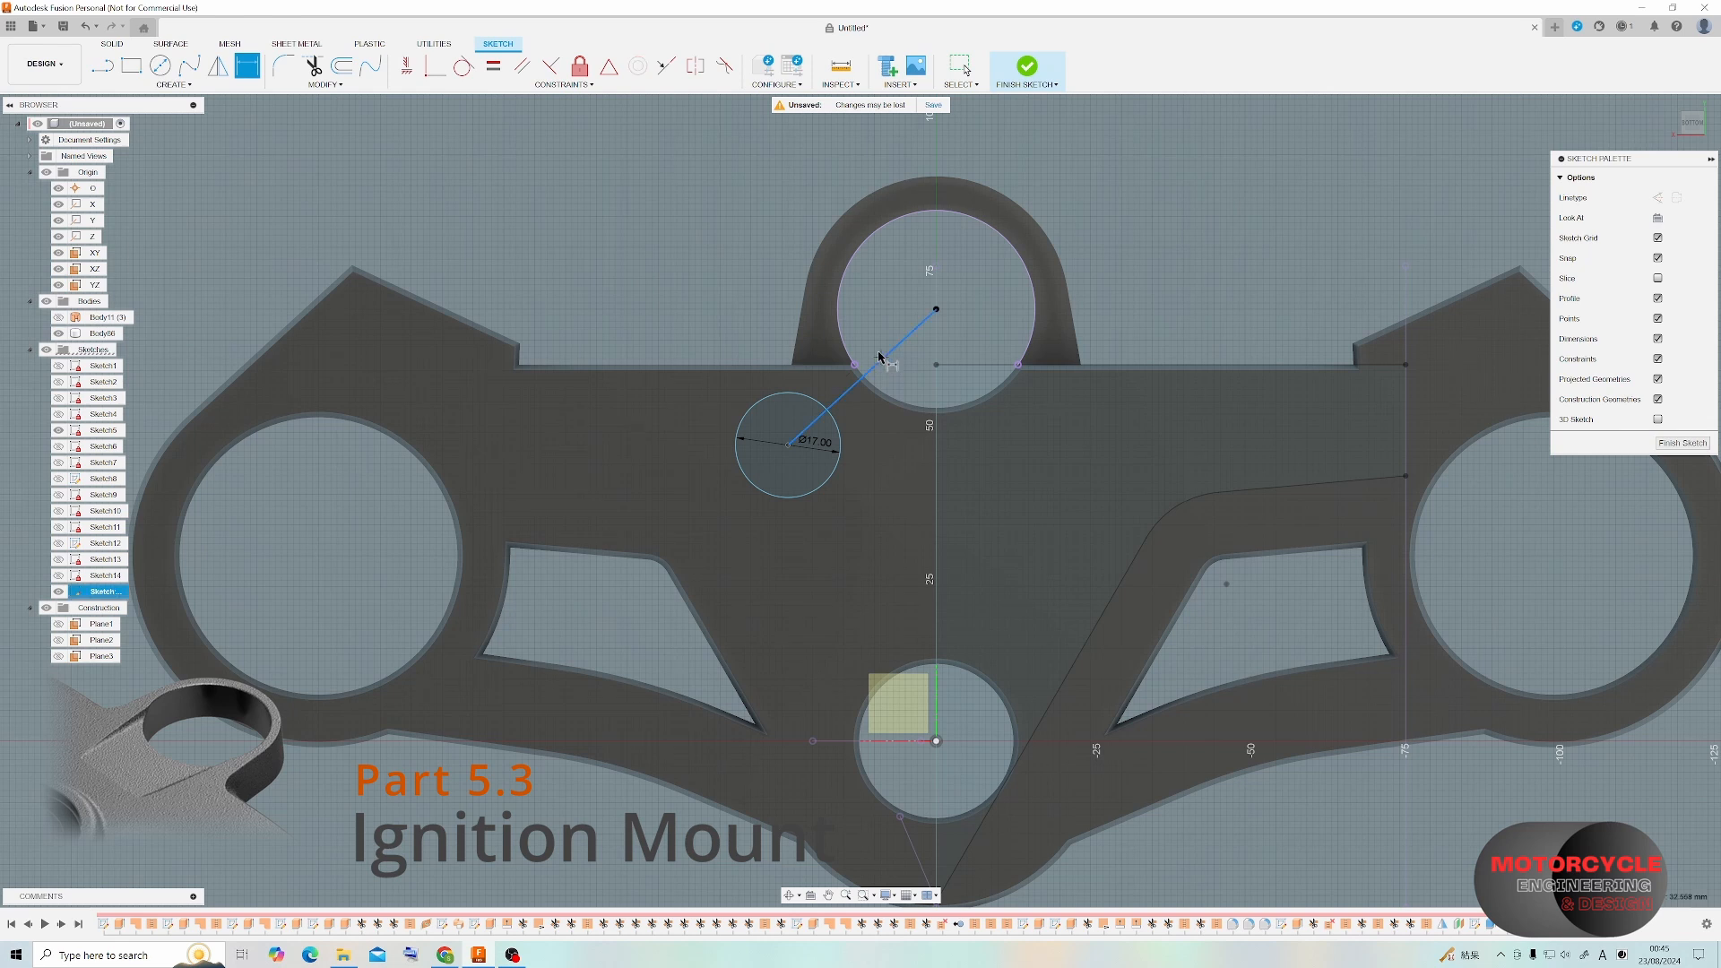
Dimension the 17 mm circle's centre 35 mm from the ignition ring's centre and 25 mm horizontally from the vertical centreline.
click(875, 350)
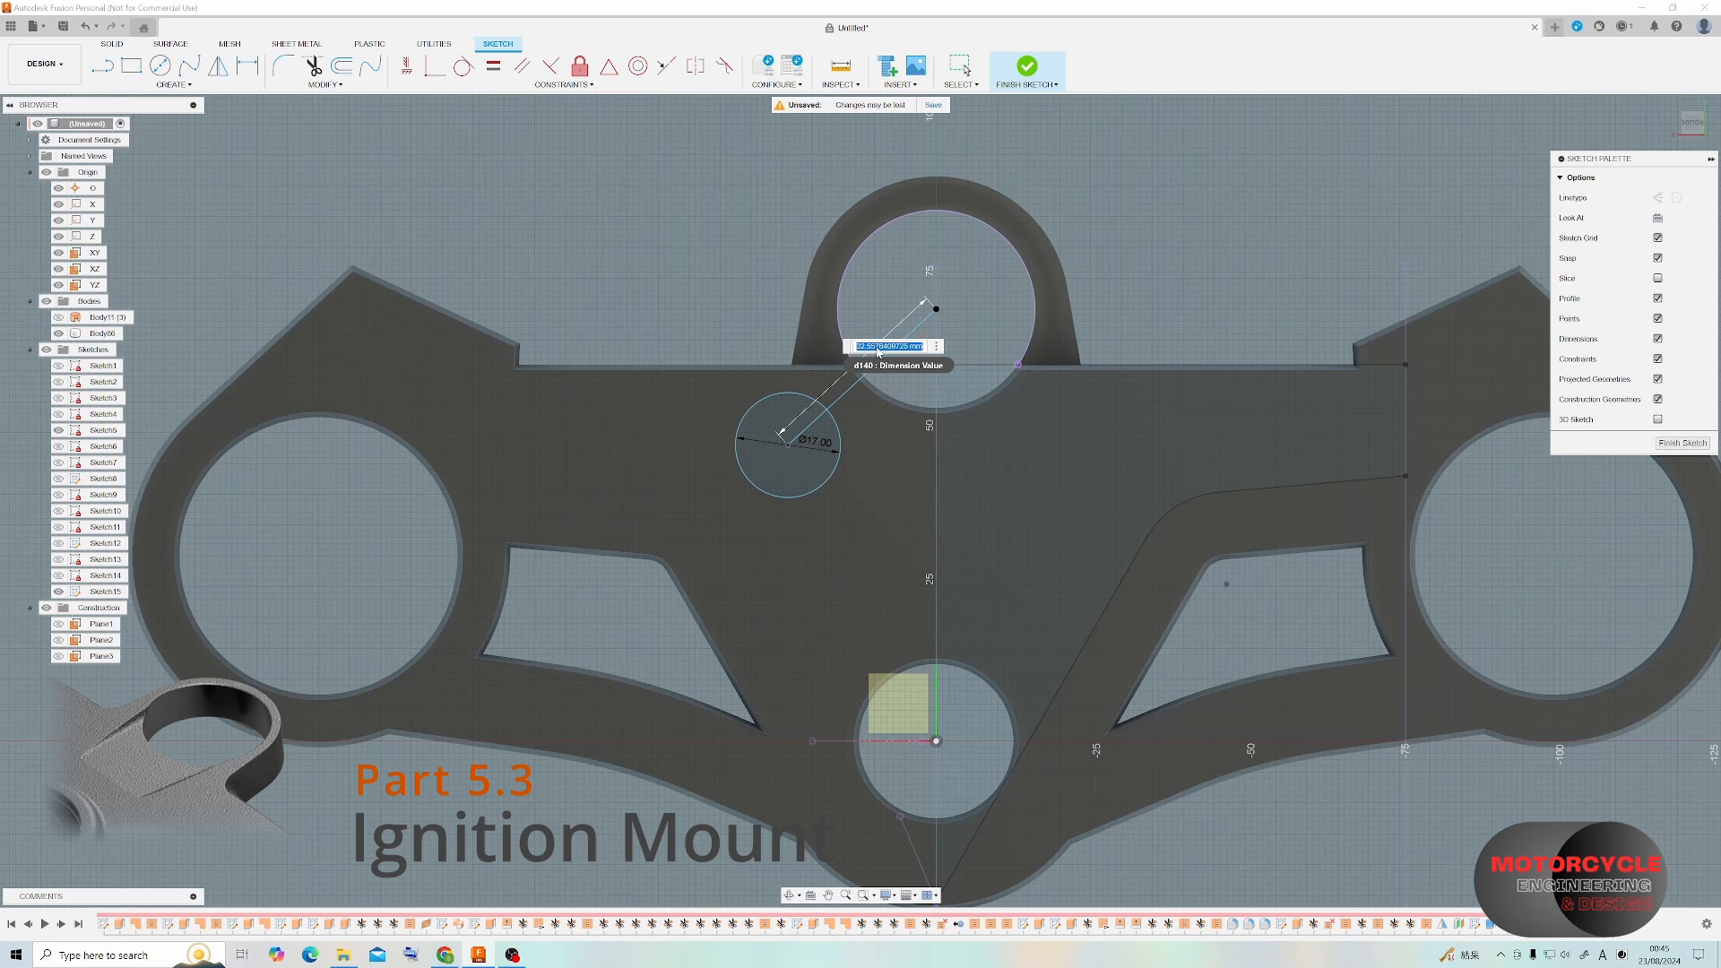
key(Return)
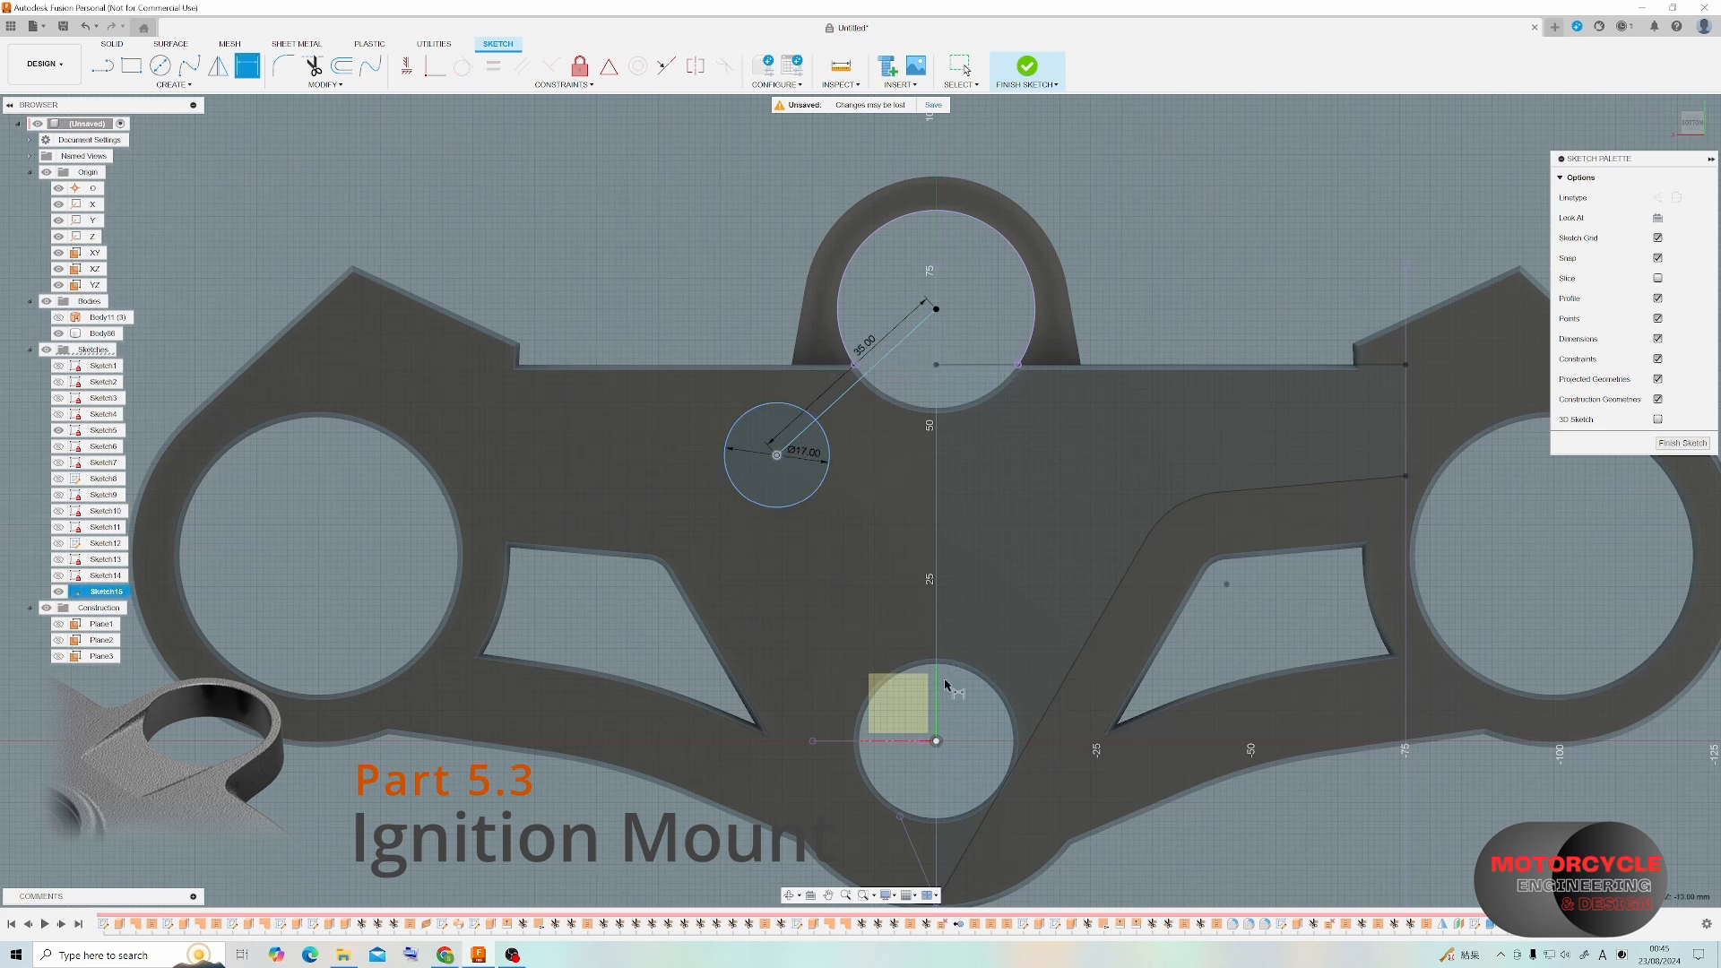
click(911, 181)
click(890, 152)
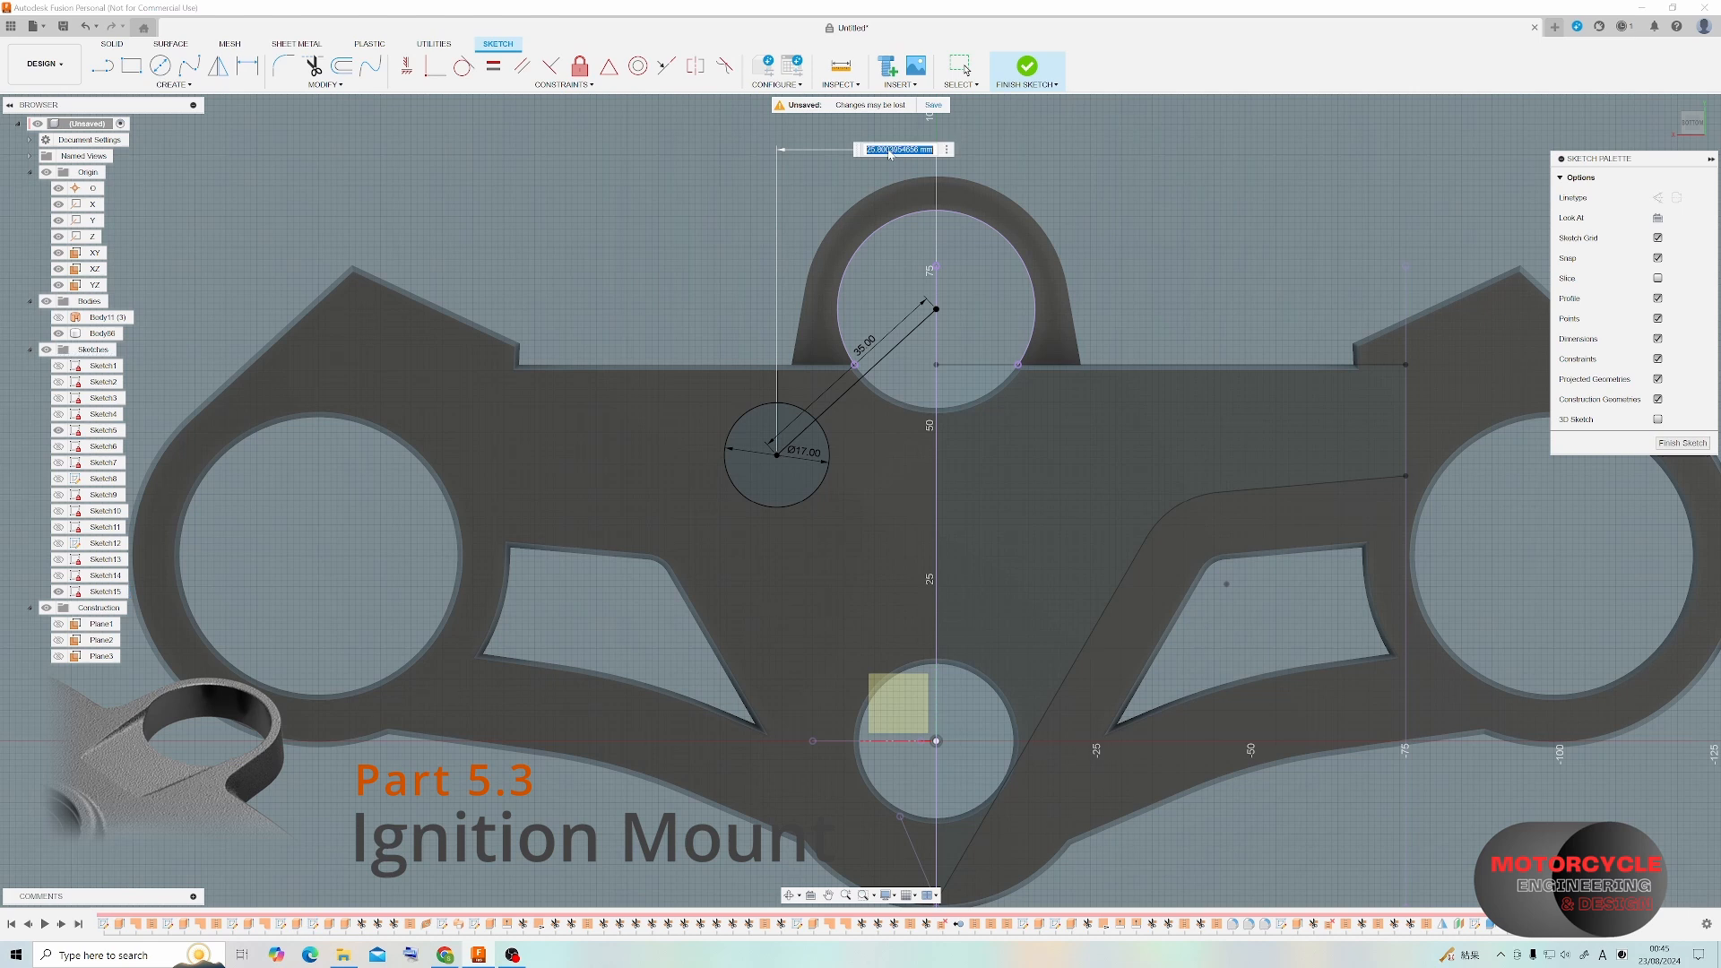
text(25)
key(Return)
key(Escape)
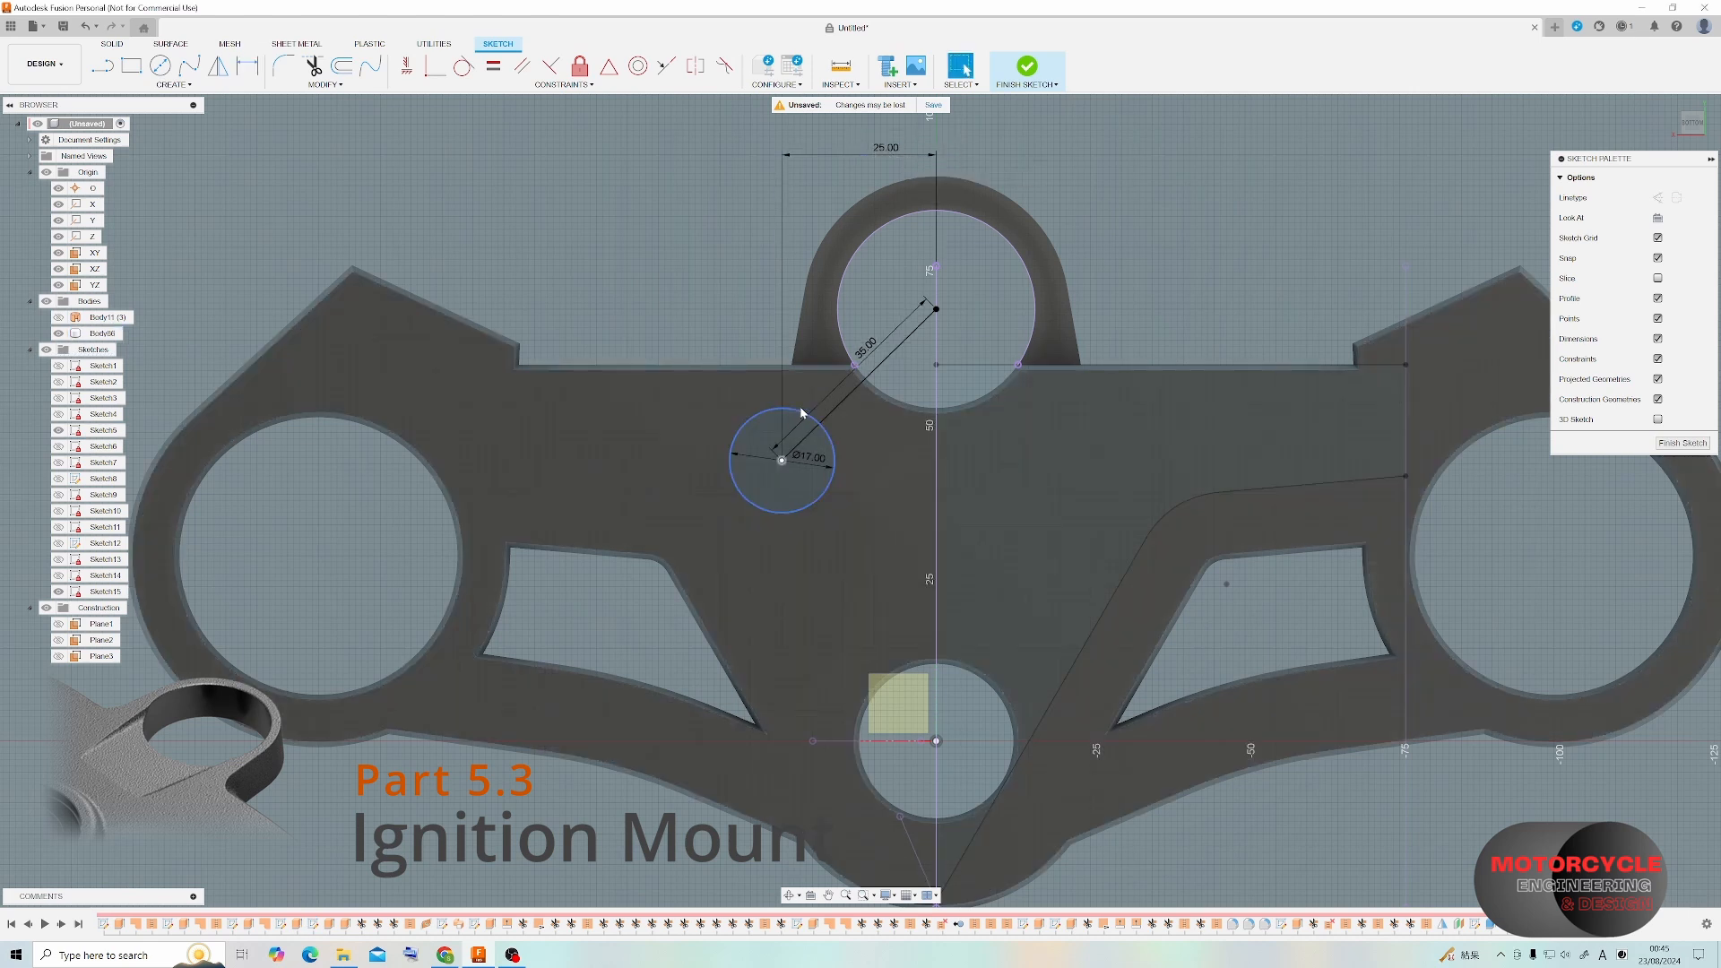
Mirror the 17 mm circle about the vertical centreline, finish the sketch and hide Sketch5.
click(800, 409)
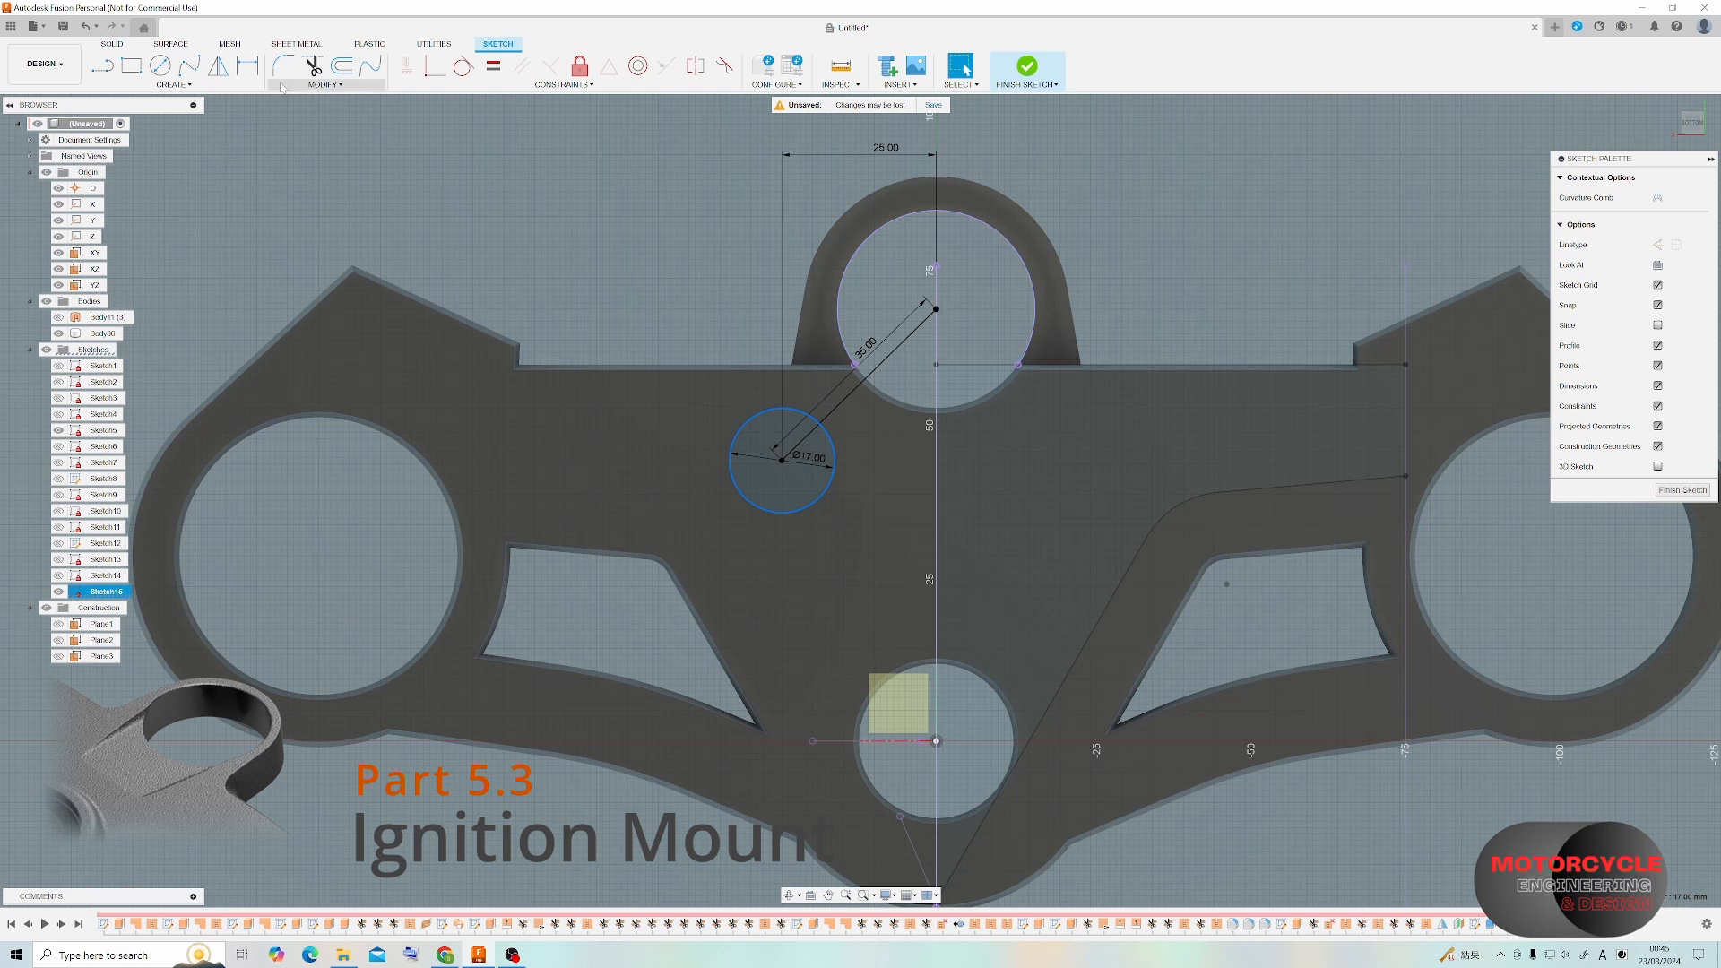
click(218, 64)
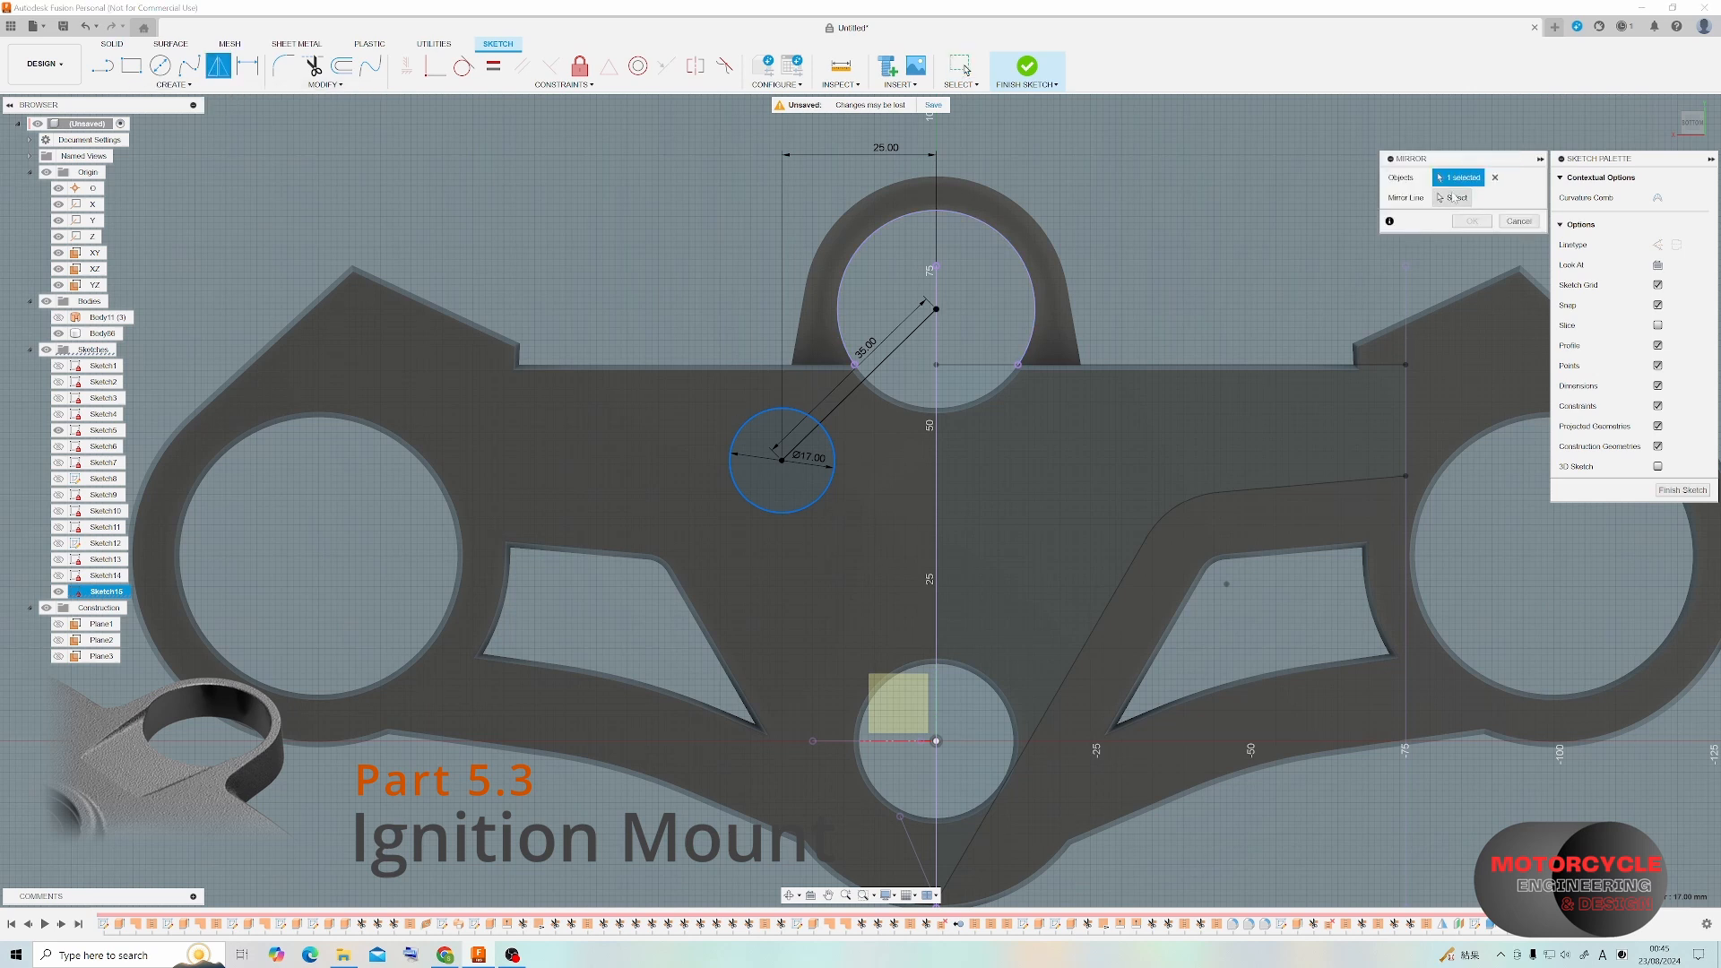
click(1454, 197)
click(938, 703)
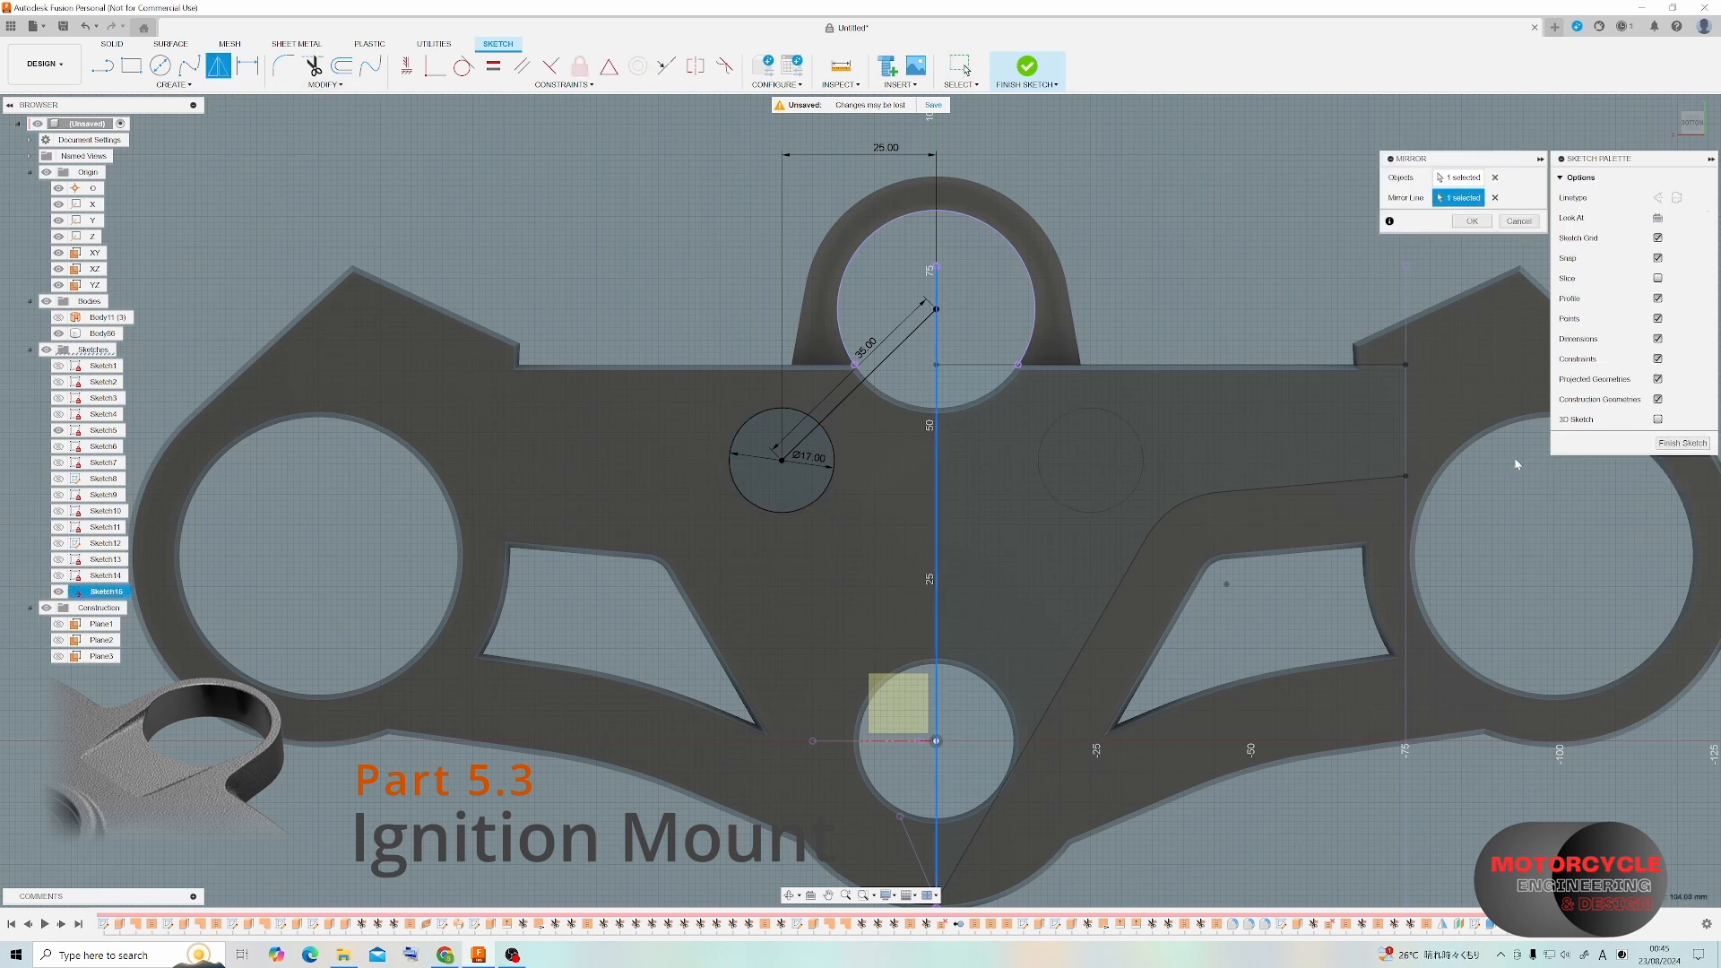
click(1658, 443)
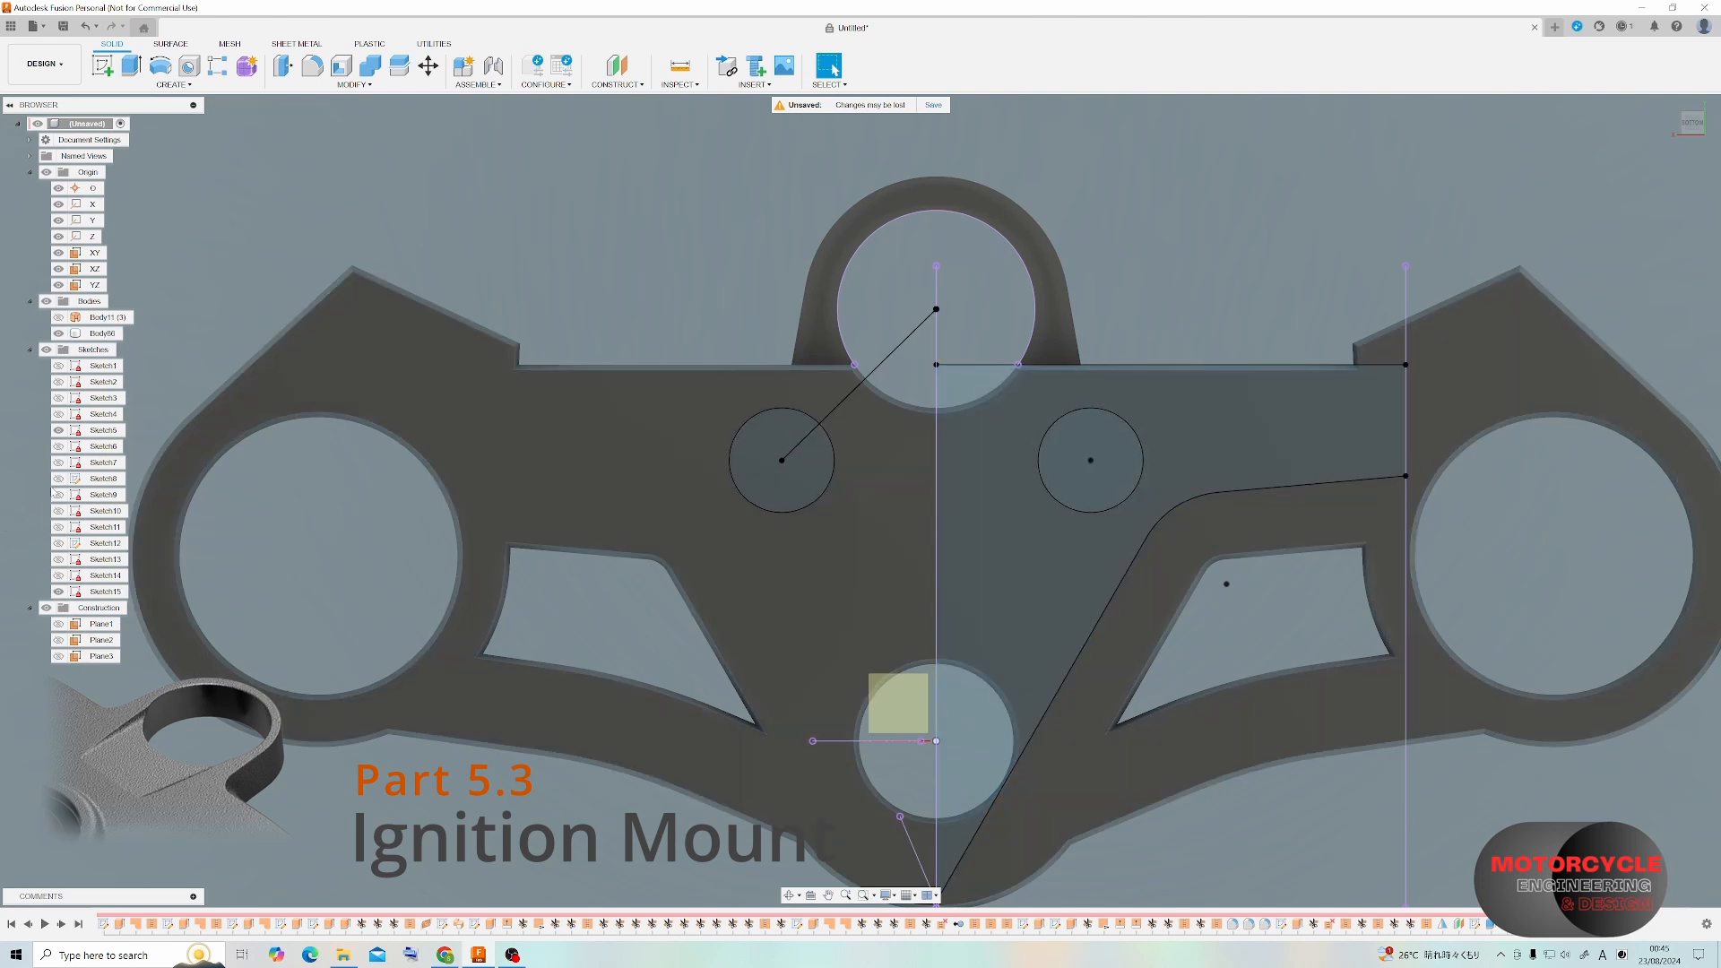
click(58, 431)
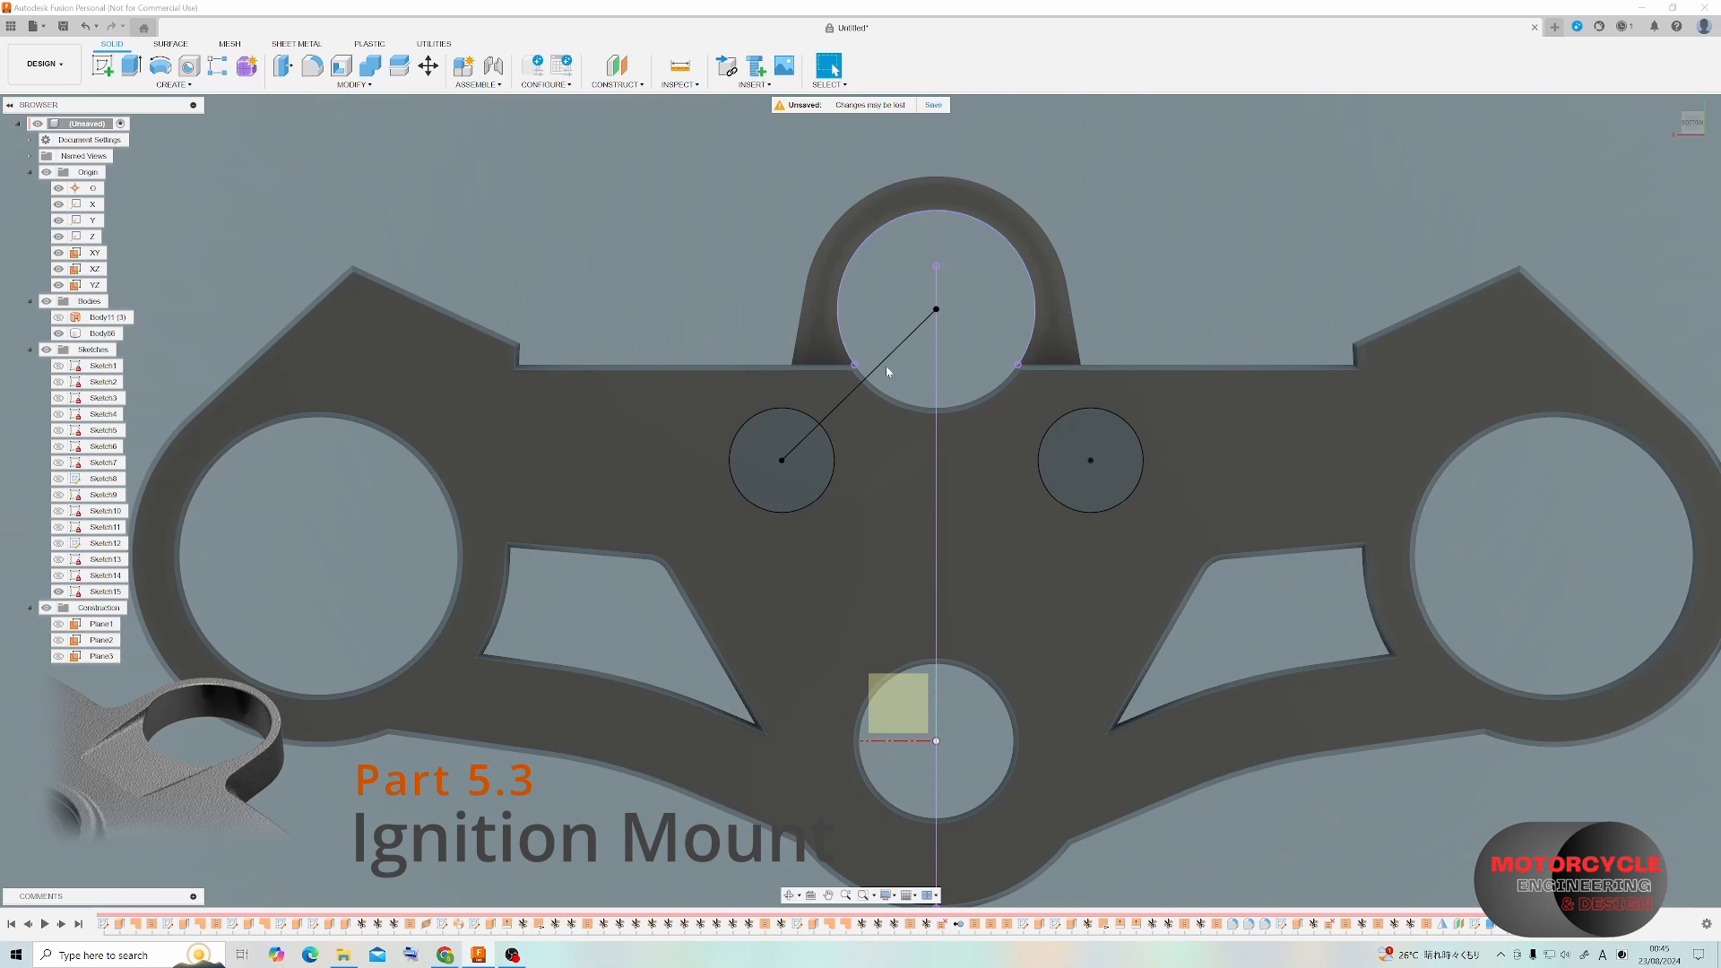
Set up an extrusion of both 17 mm circles towards the body, 17 mm deep, with the Join operation.
shift+middle_drag(904, 253, 574, 117)
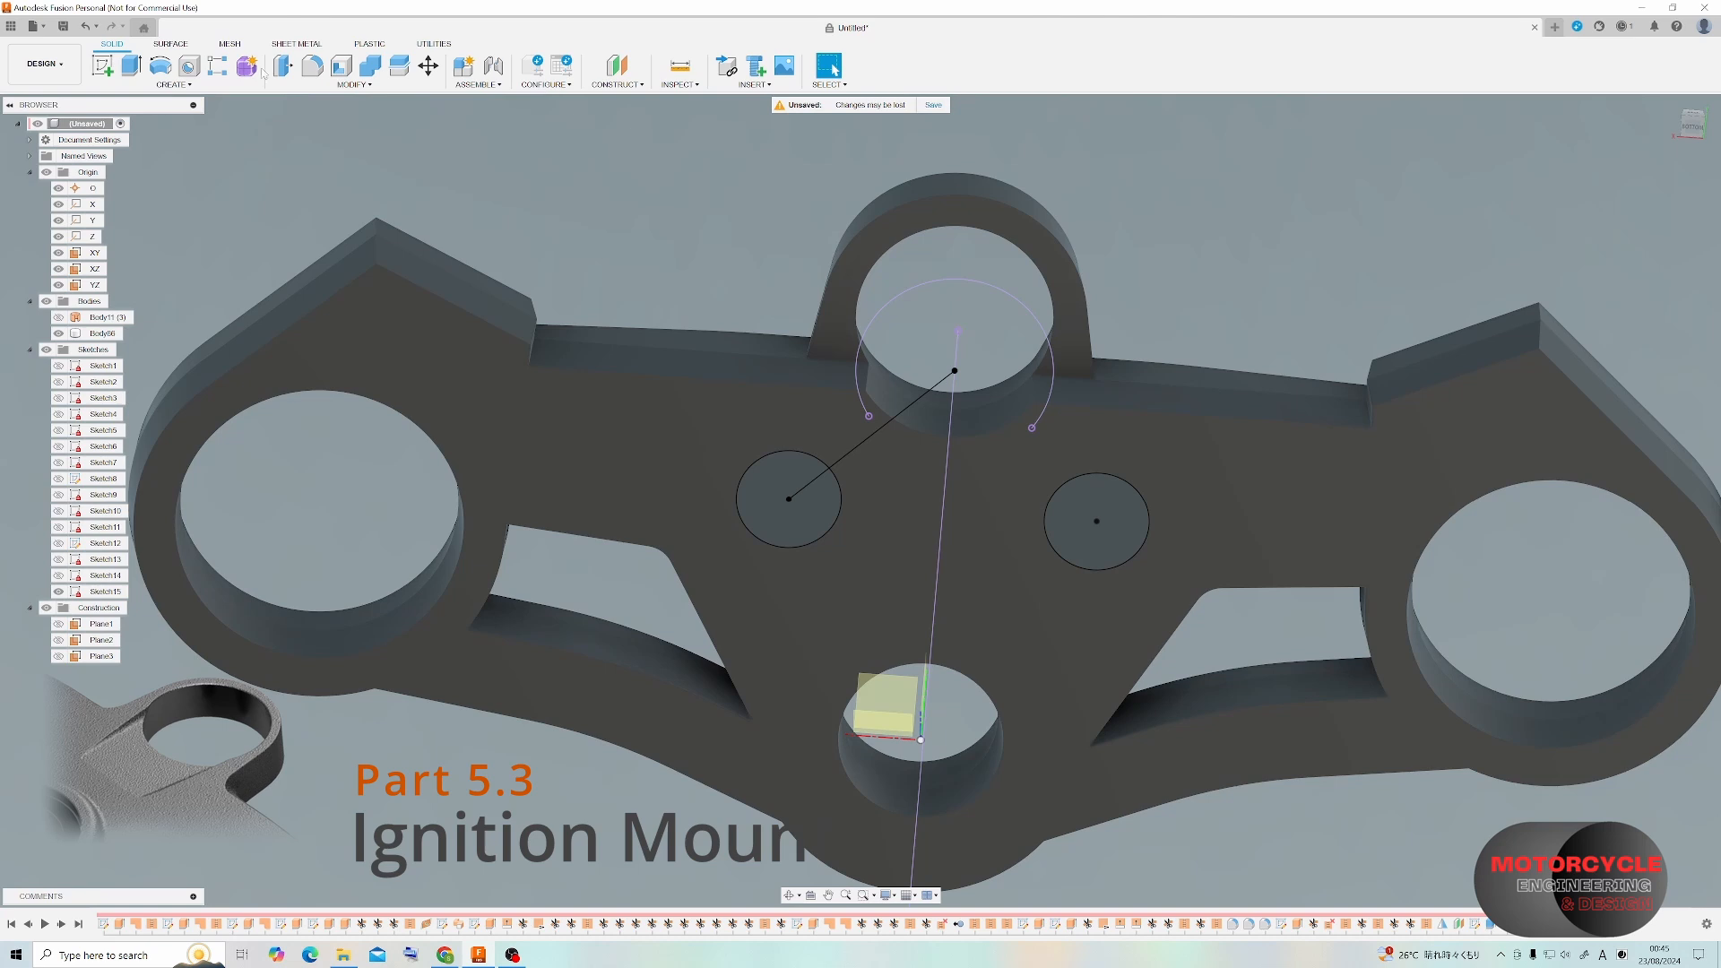
click(132, 66)
click(788, 489)
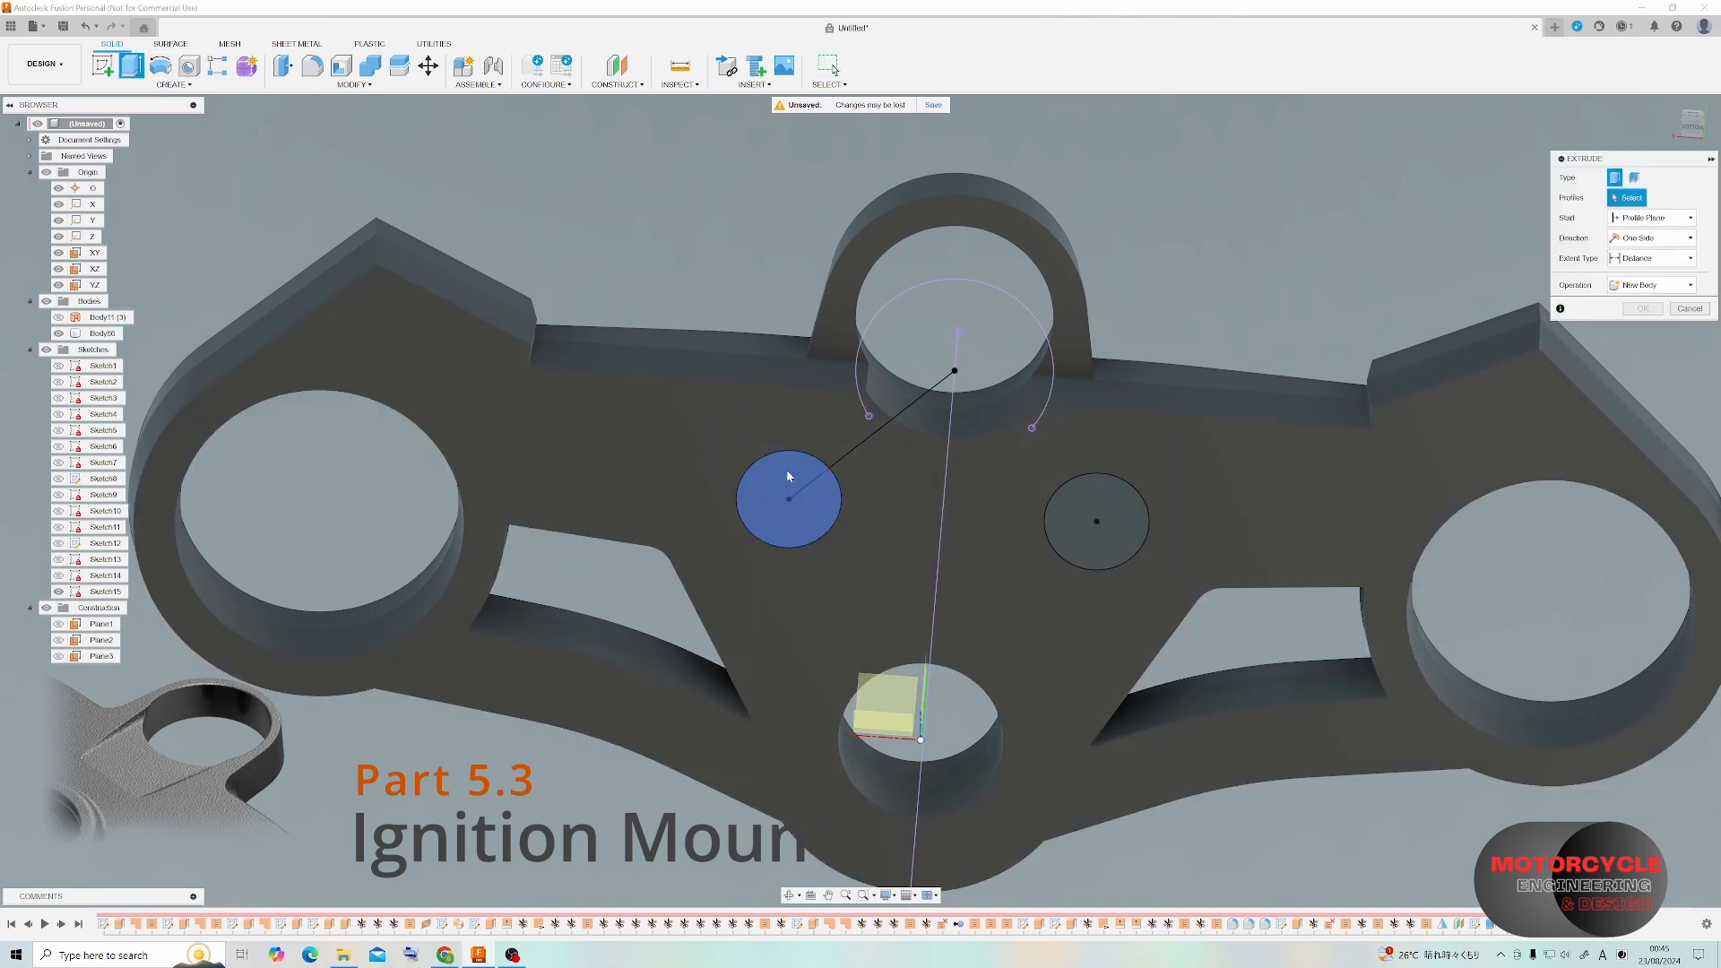
click(1091, 514)
shift+middle_drag(1096, 298, 1129, 395)
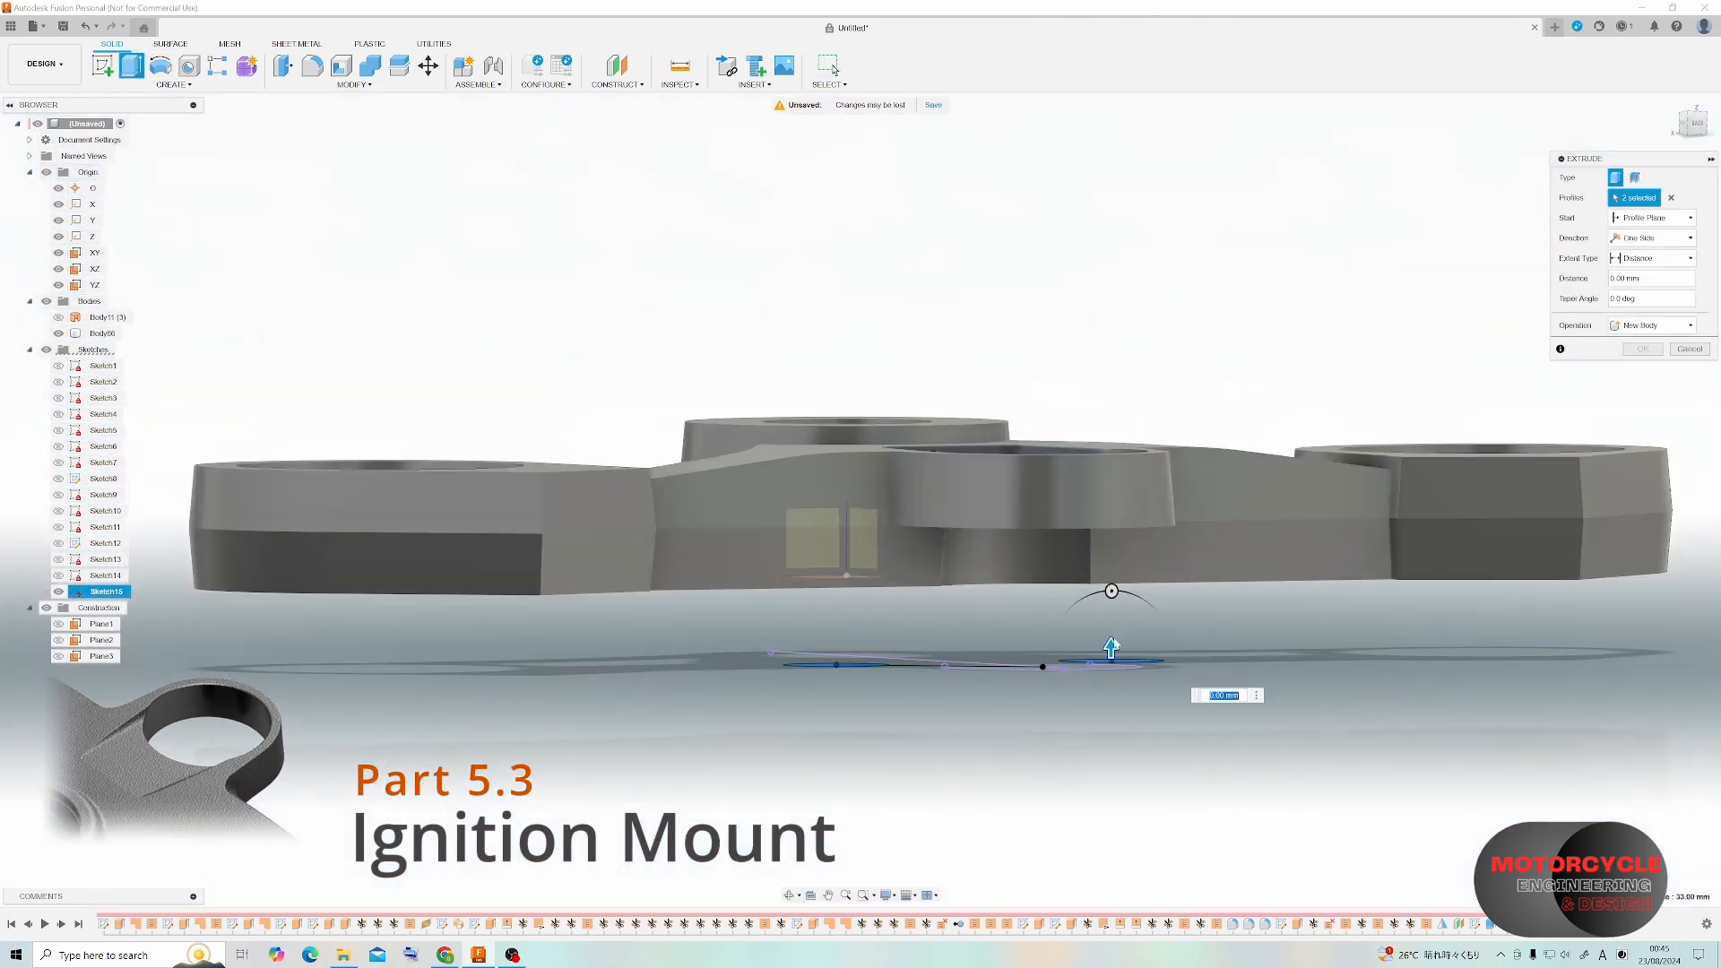
drag(1111, 651, 1110, 543)
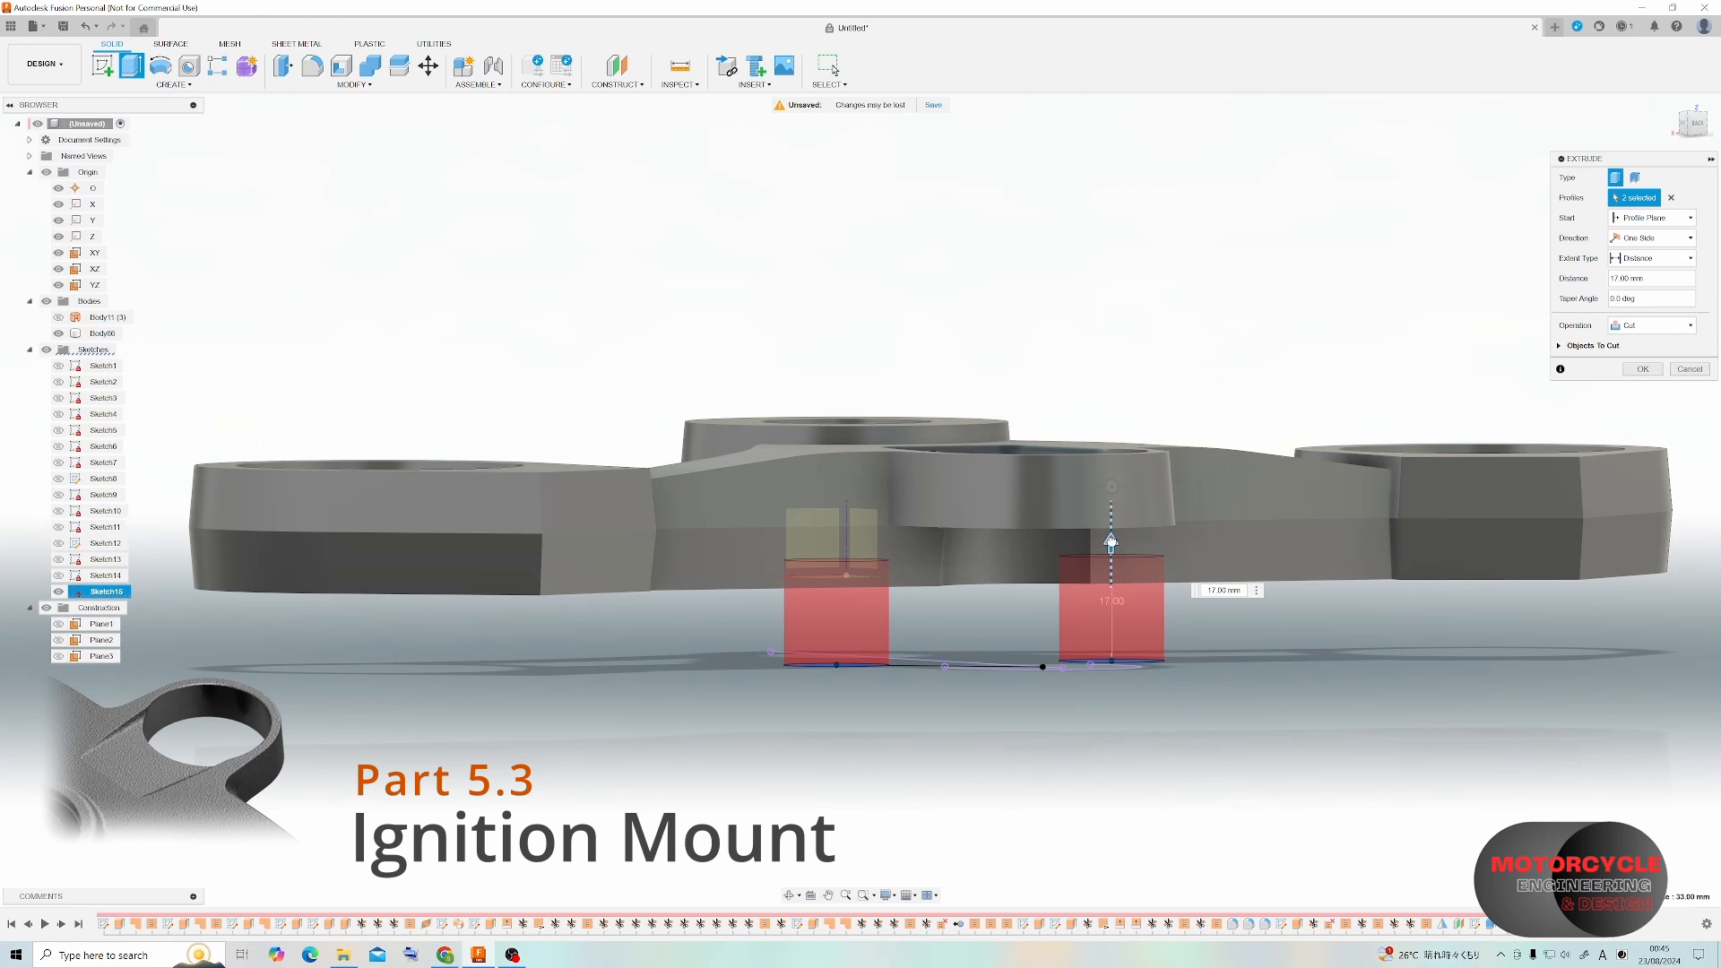
click(1654, 326)
click(1657, 339)
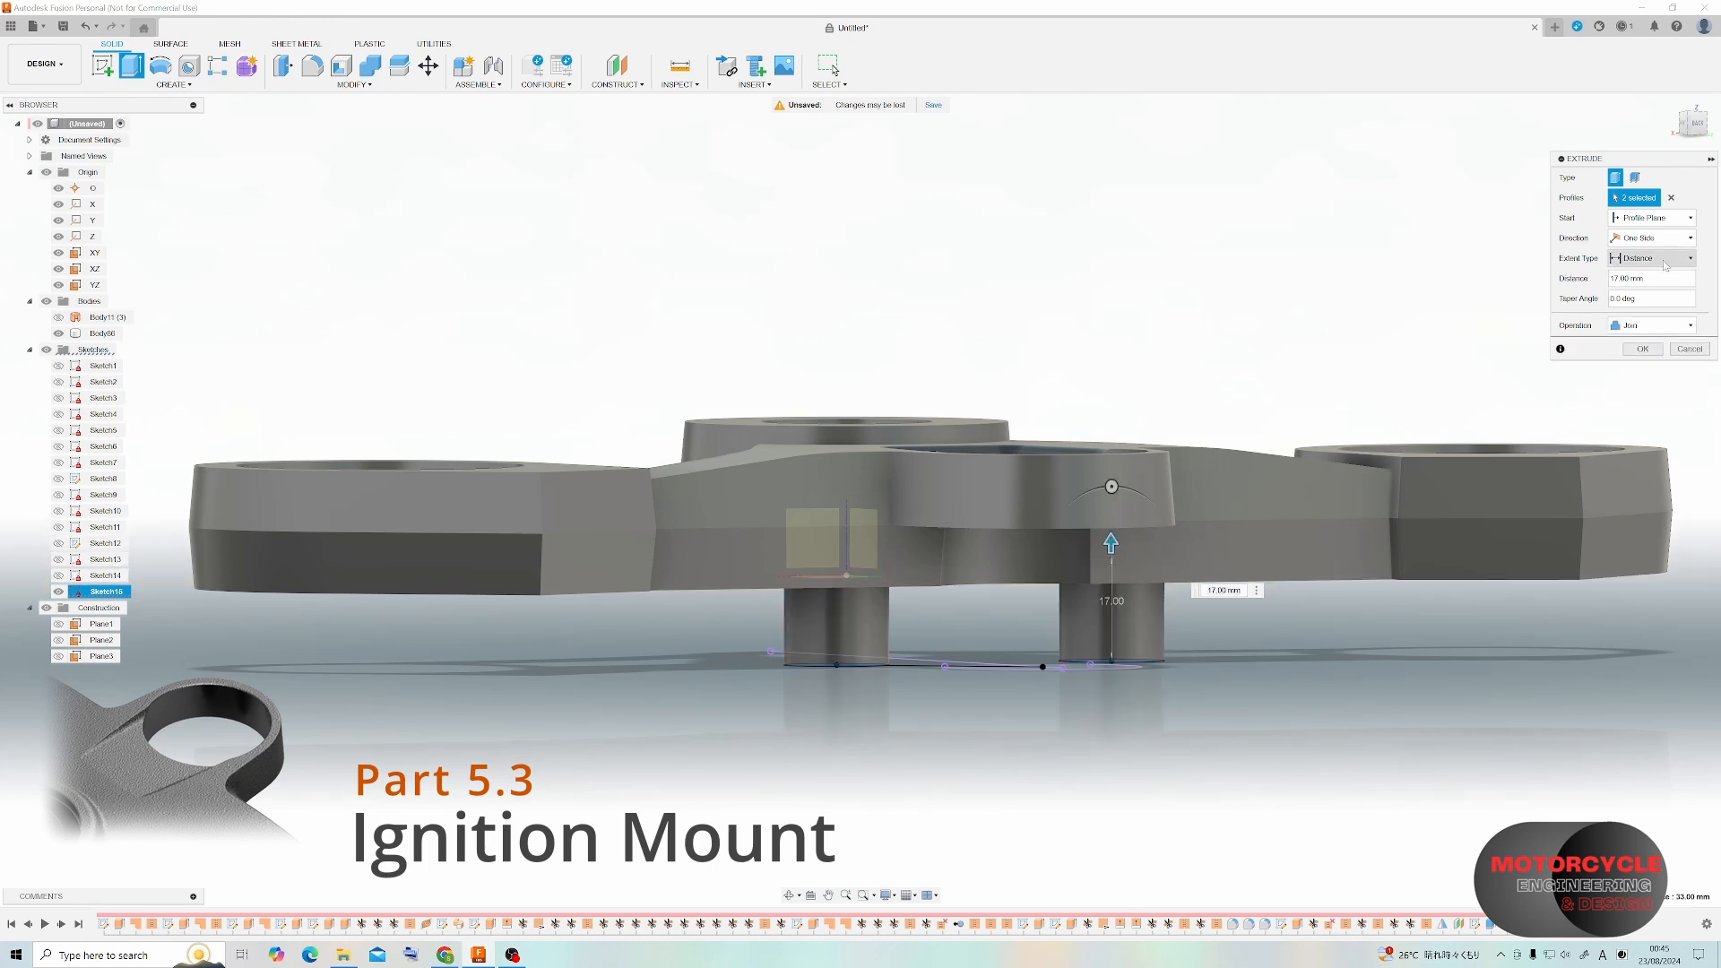
Complete the extrusion with a To Object extent ending at the body's flat underside and a 5 degree taper angle.
click(1664, 260)
click(1654, 289)
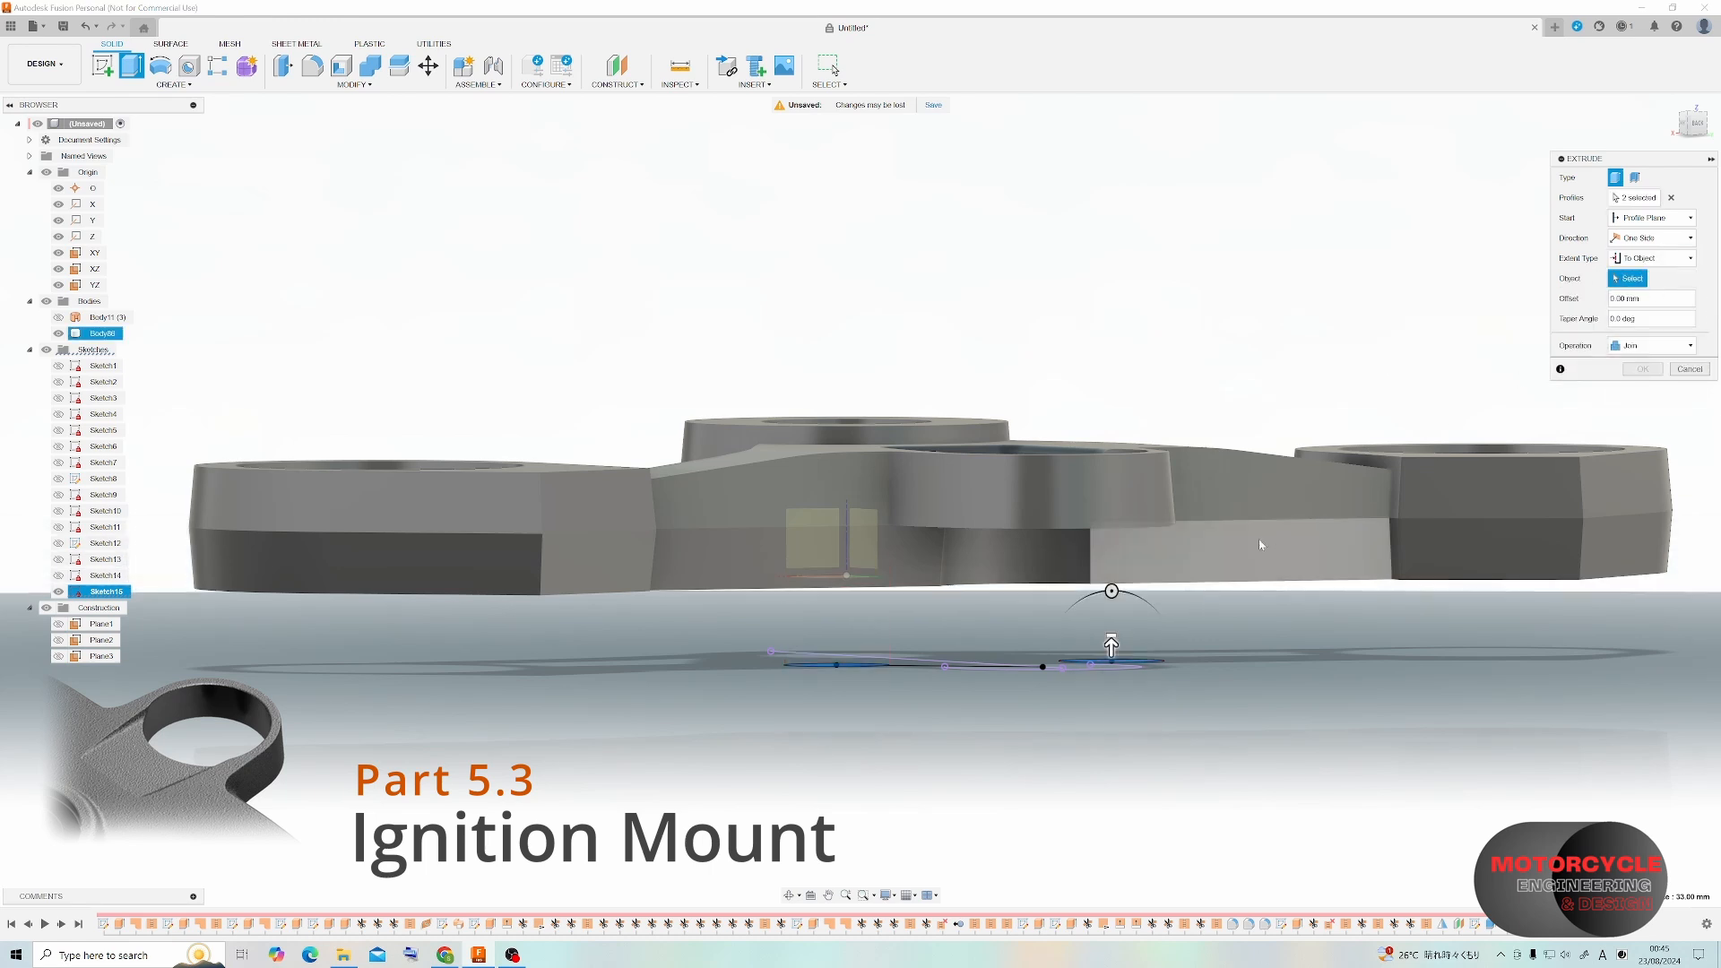
shift+middle_drag(1111, 582, 1192, 529)
click(1191, 522)
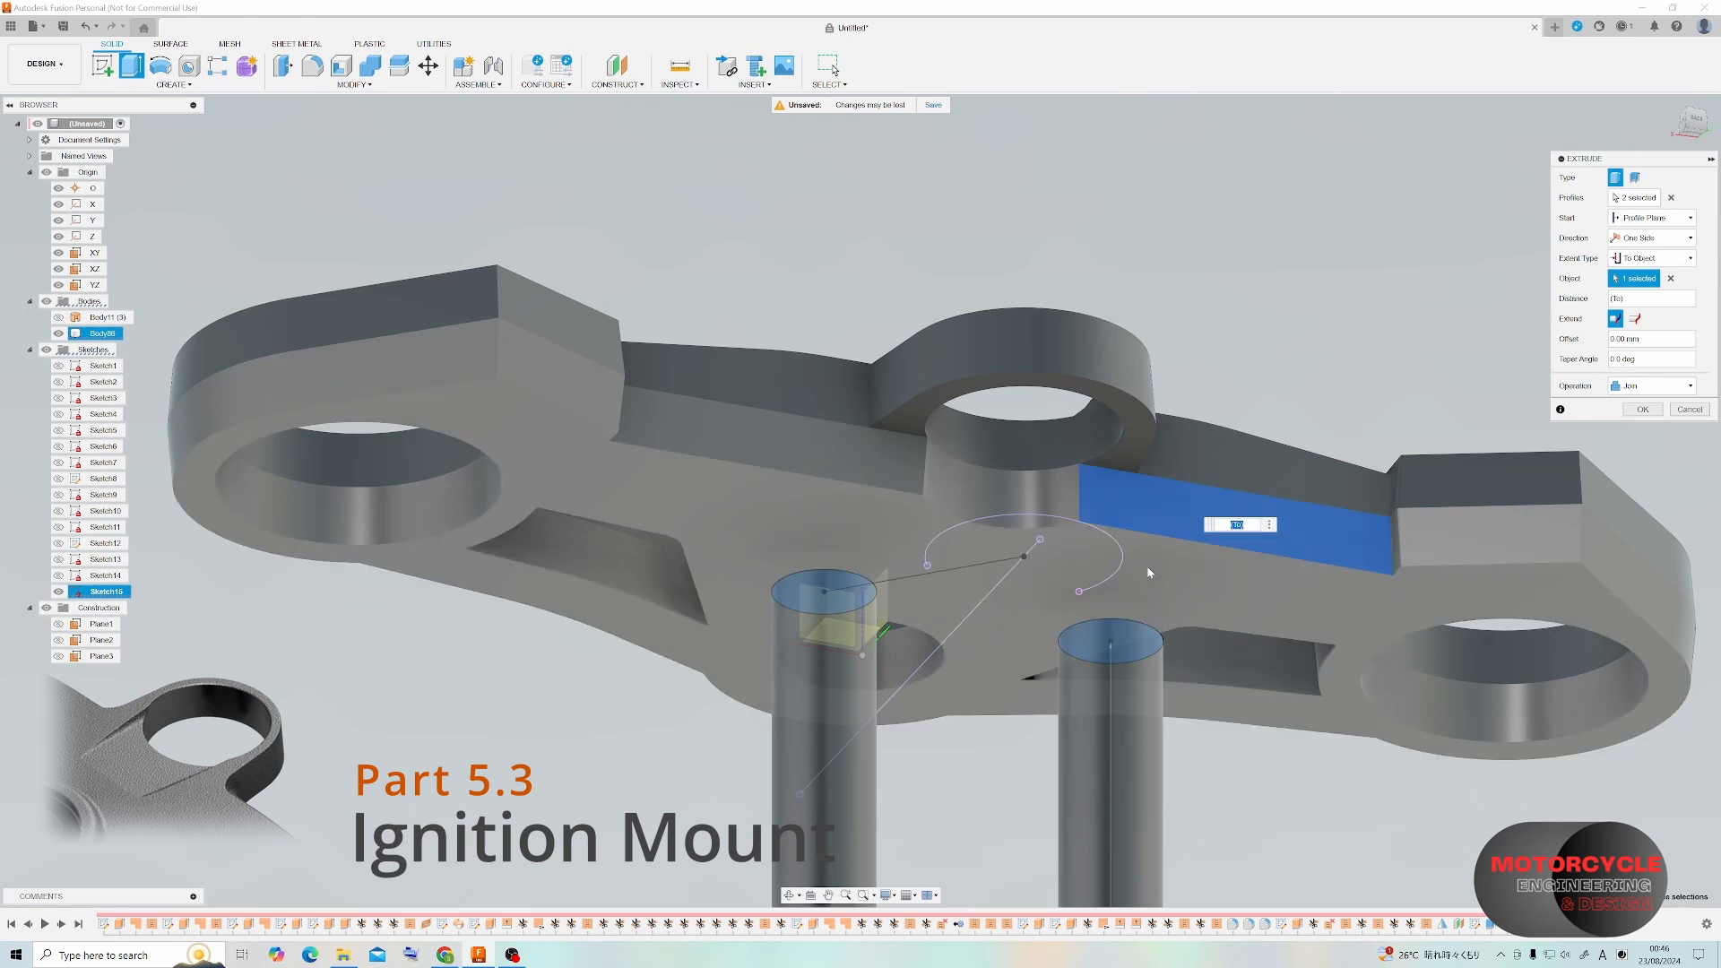
click(1179, 599)
shift+middle_drag(1130, 474, 1135, 520)
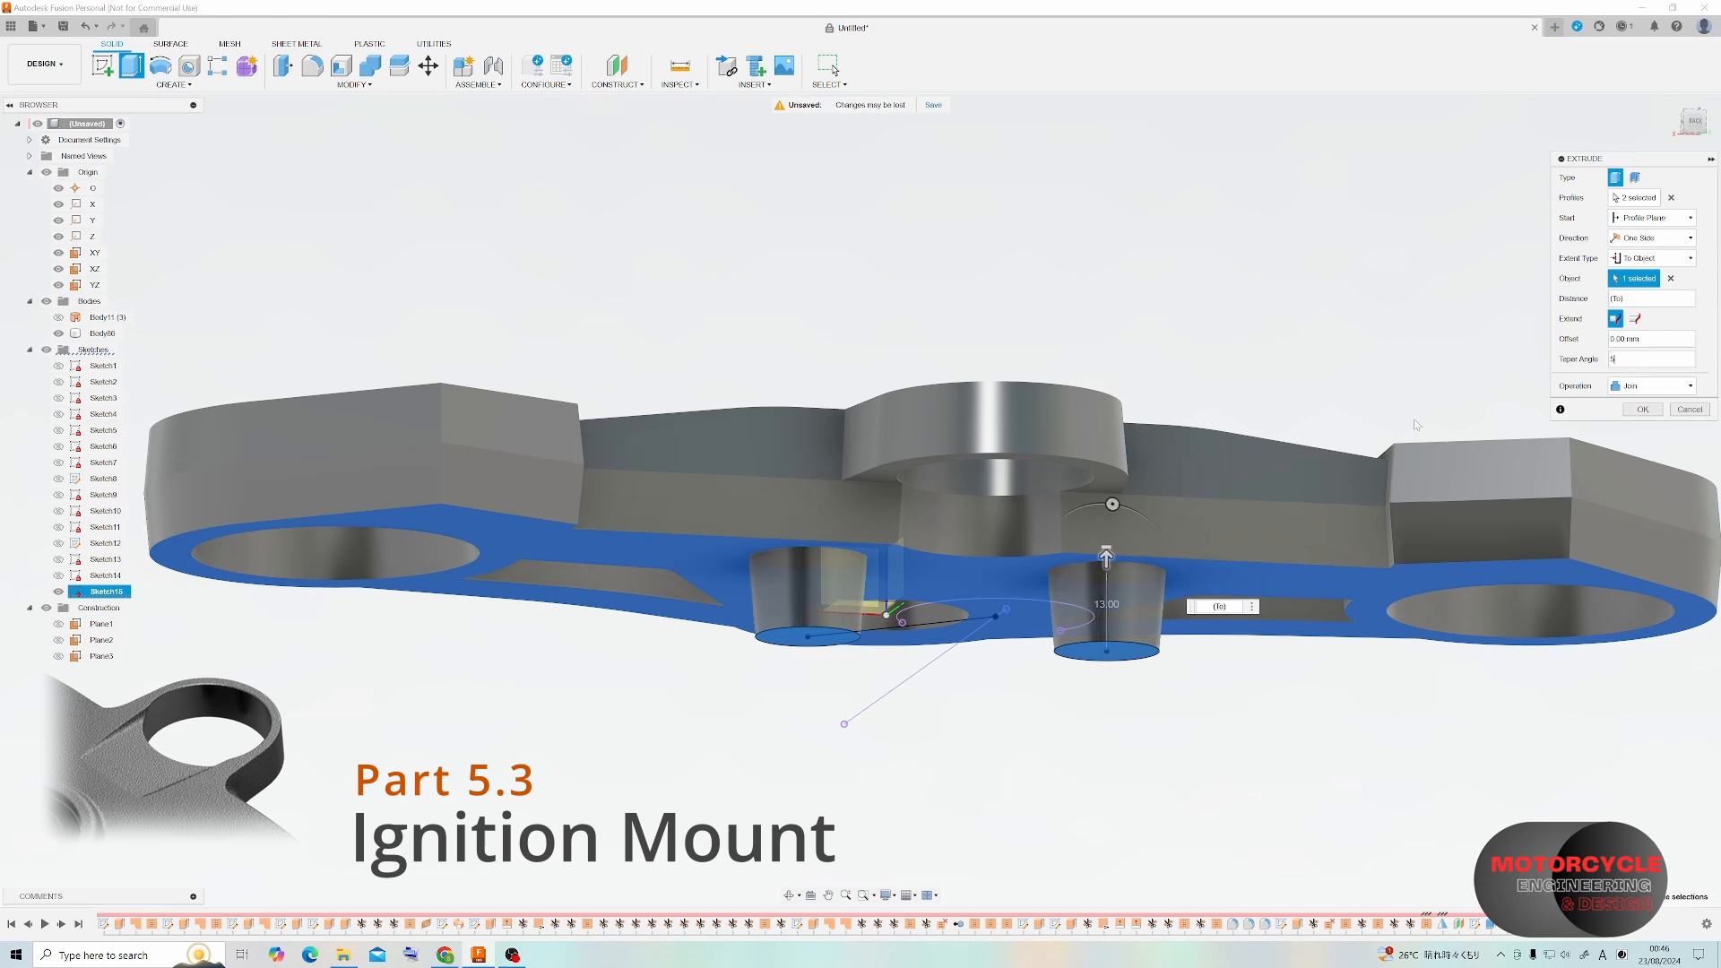
shift+middle_drag(1142, 366, 1055, 395)
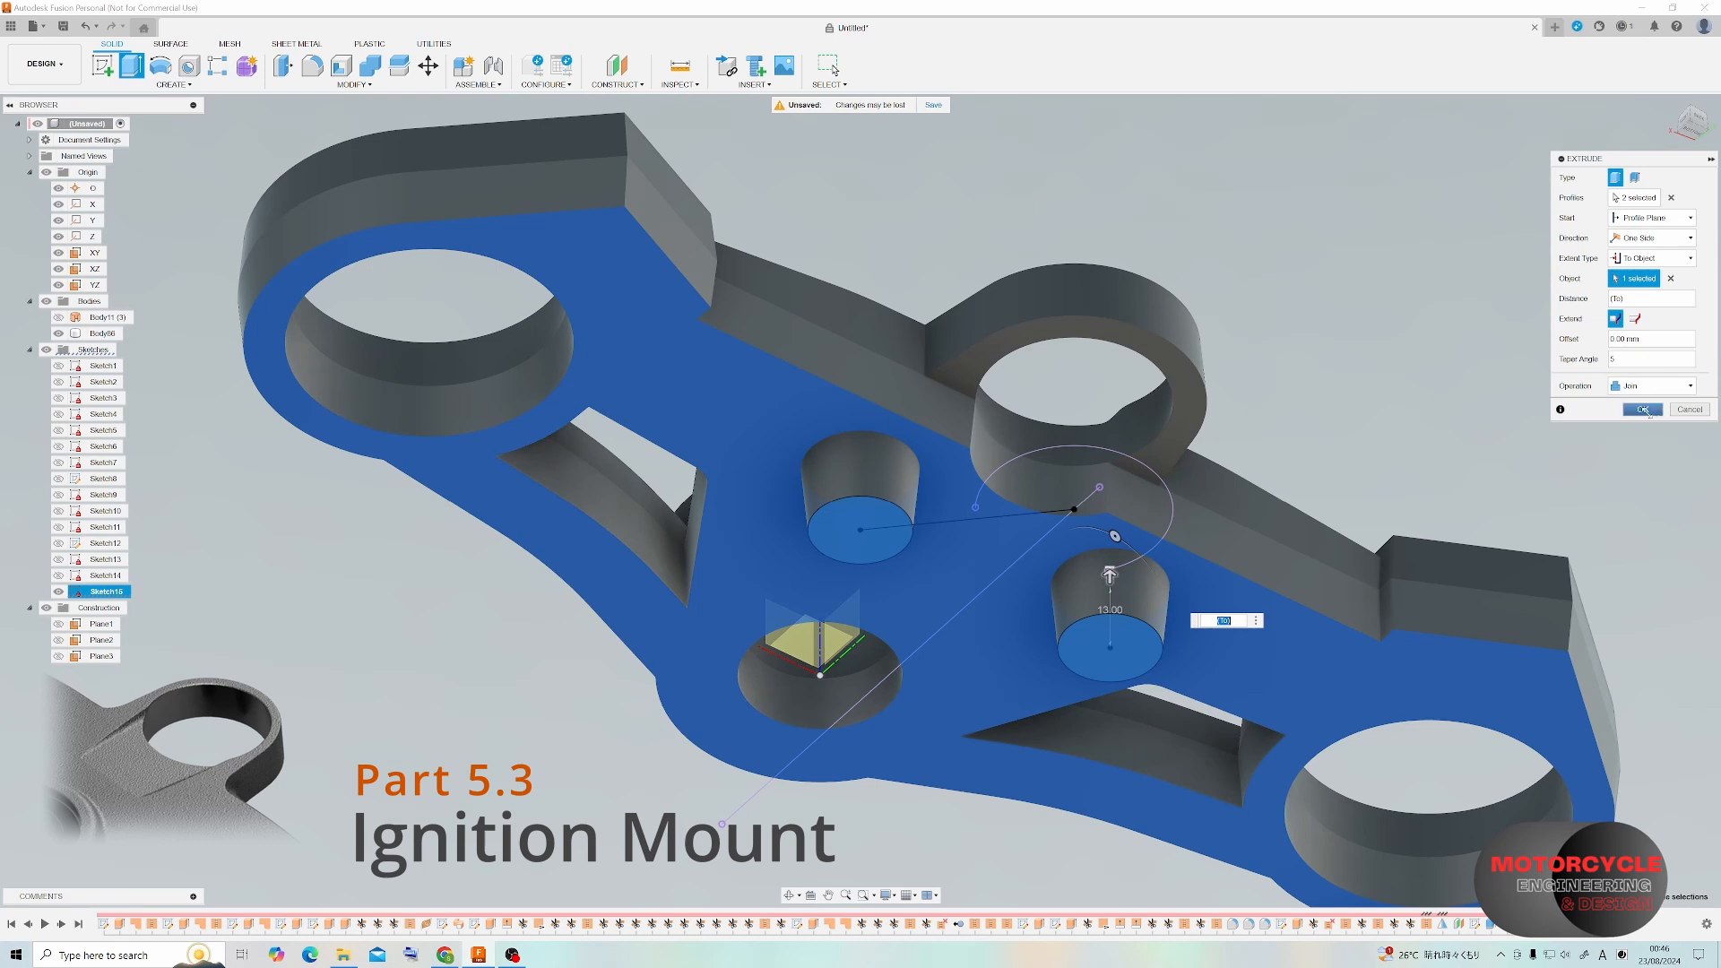
click(1644, 410)
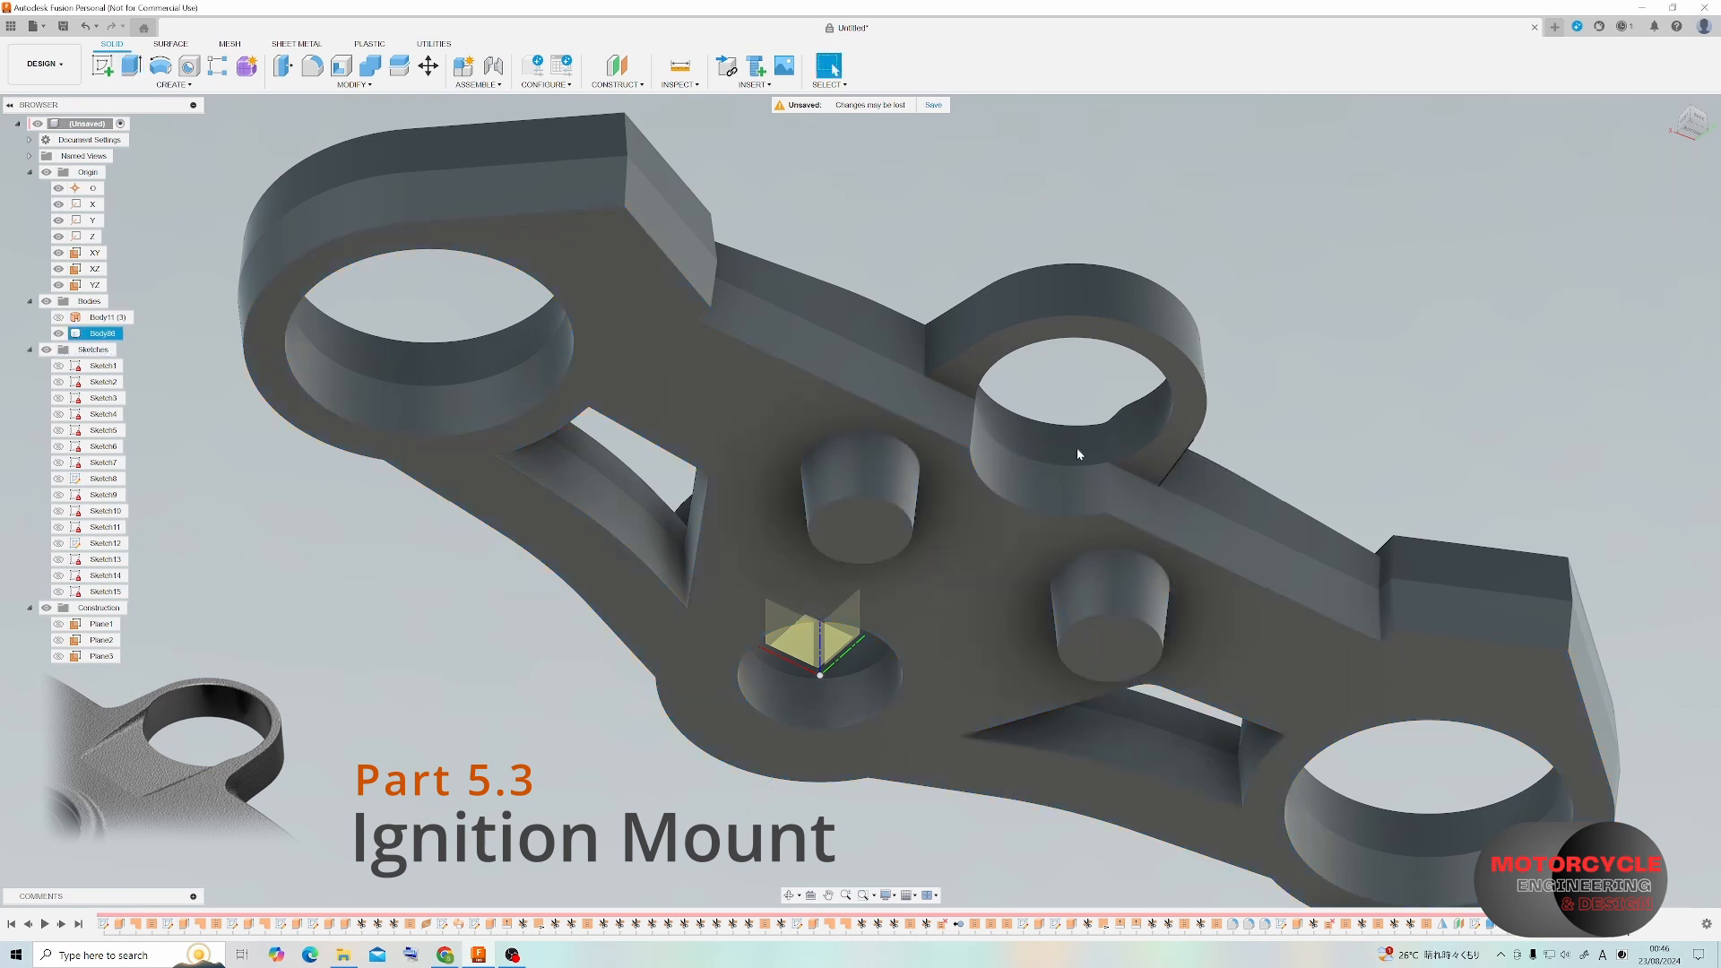
Examine the clamp from below and above, checking the two tapered bosses and the areas available for weight reduction.
mouse_move(1077, 449)
shift+middle_down()
mouse_move(1156, 367)
mouse_move(1071, 457)
shift+middle_up()
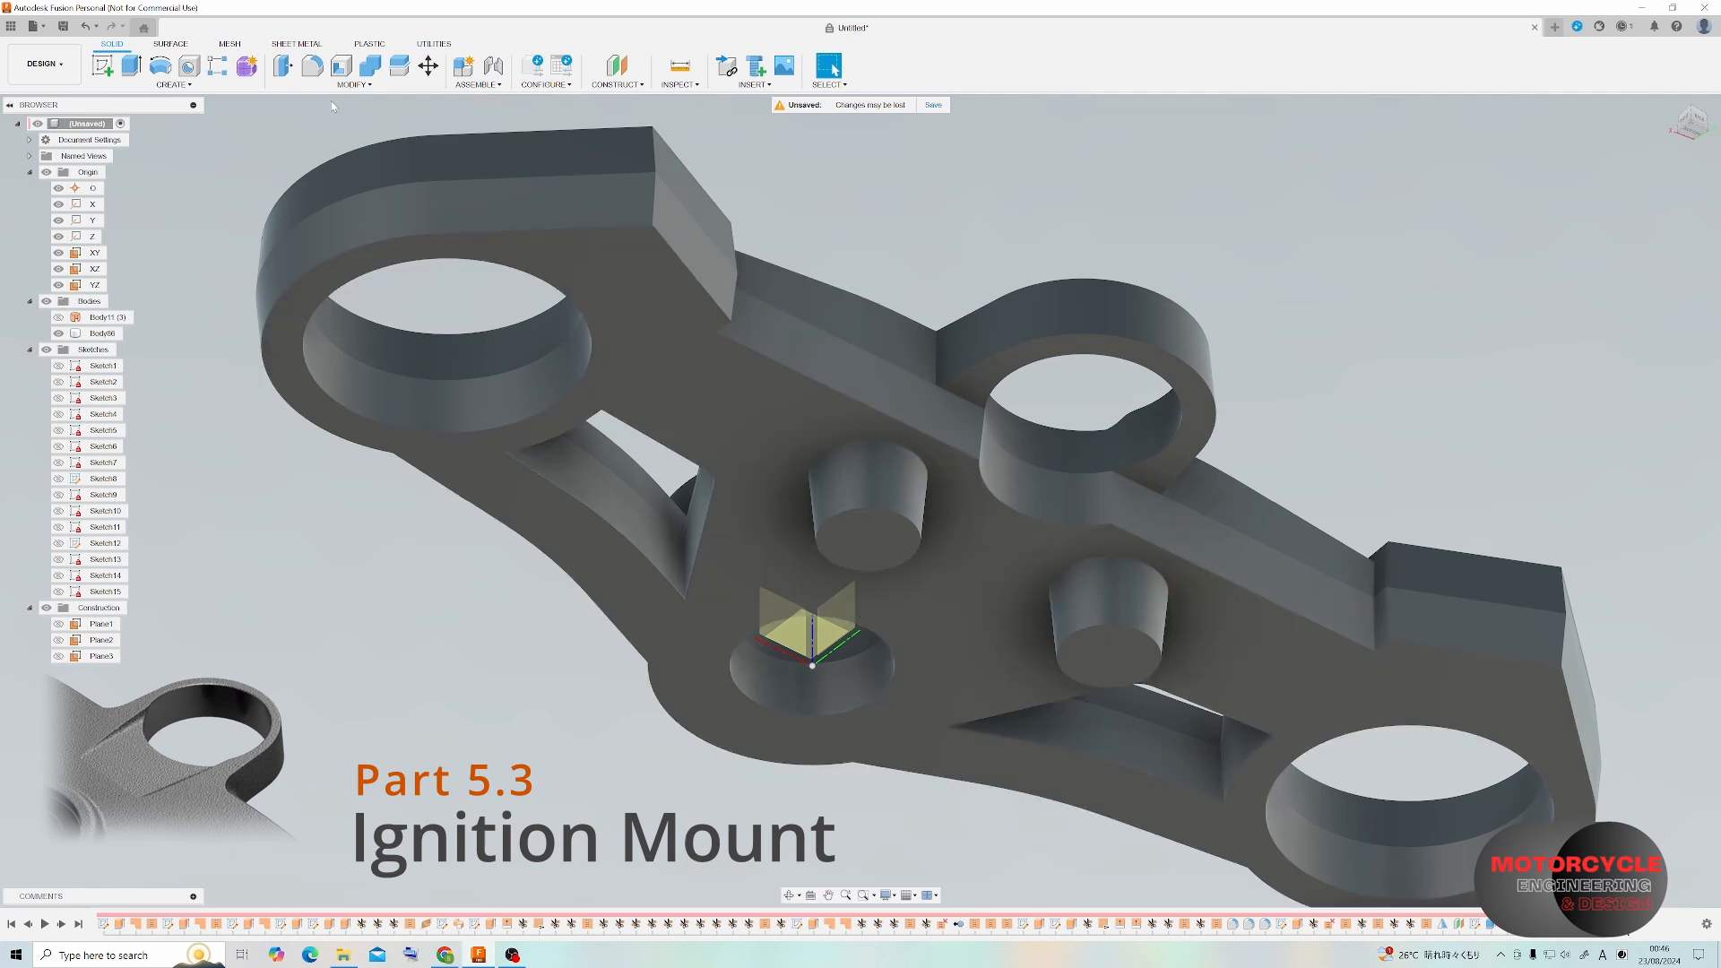
scroll(883, 269, down, 3)
shift+middle_drag(932, 314, 916, 418)
scroll(917, 418, up, 5)
scroll(903, 371, down, 5)
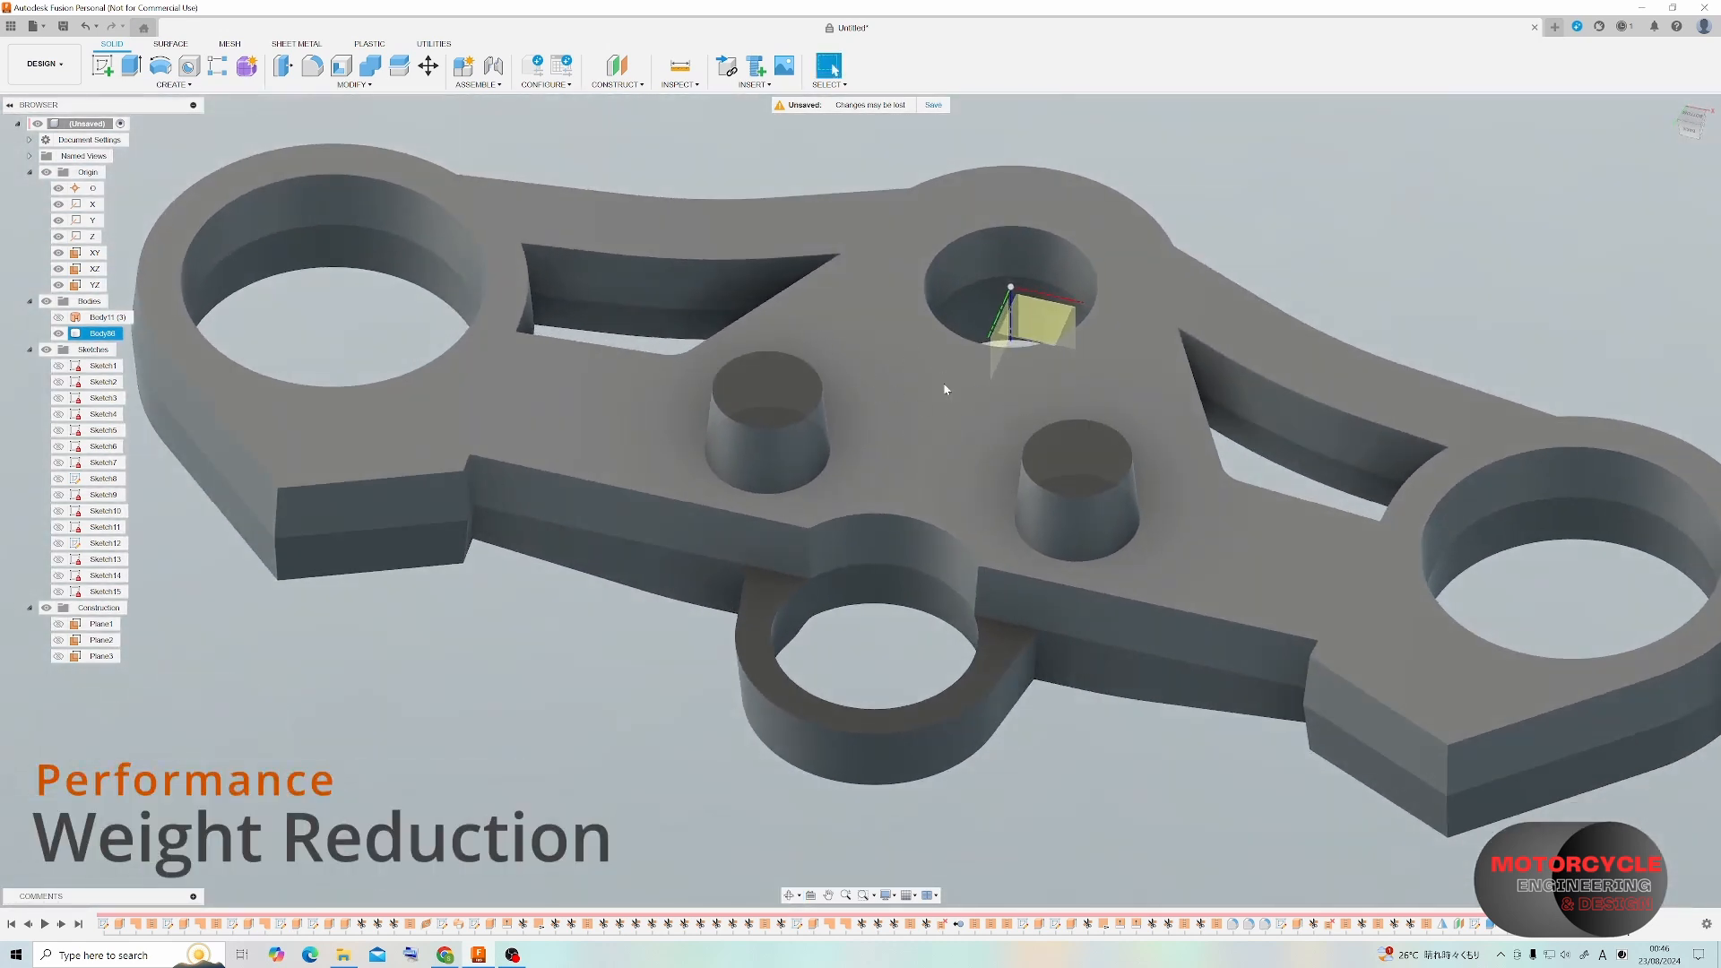
shift+middle_drag(892, 378, 944, 424)
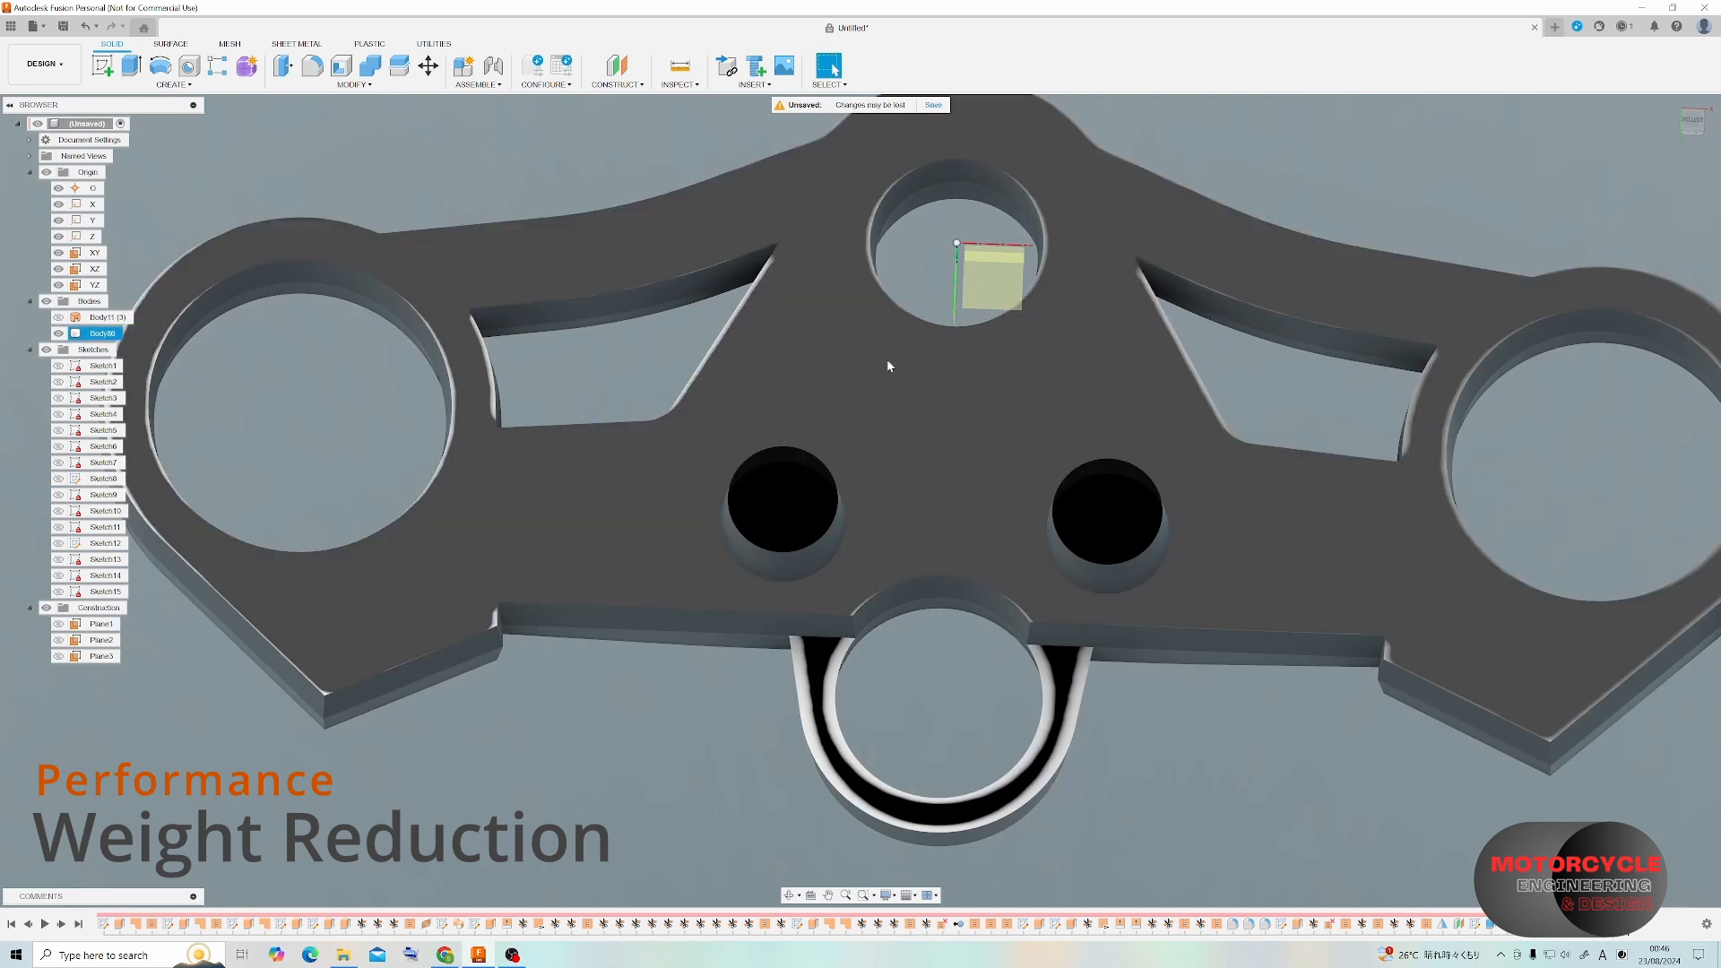
shift+middle_drag(729, 331, 1008, 279)
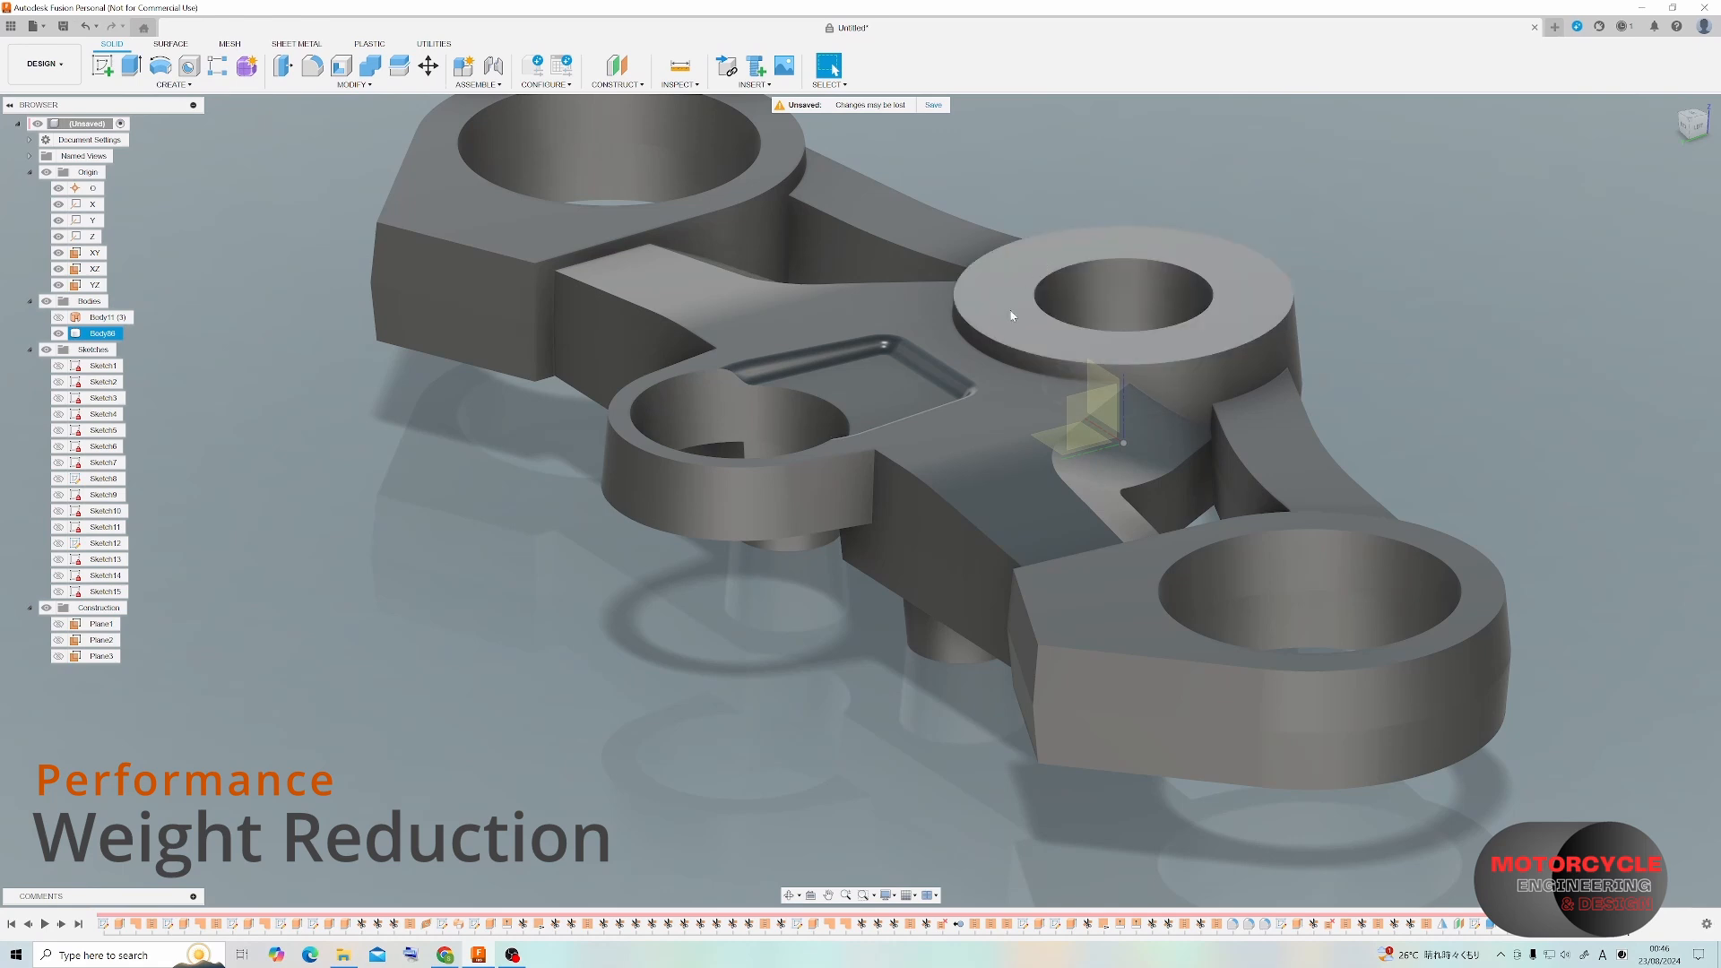
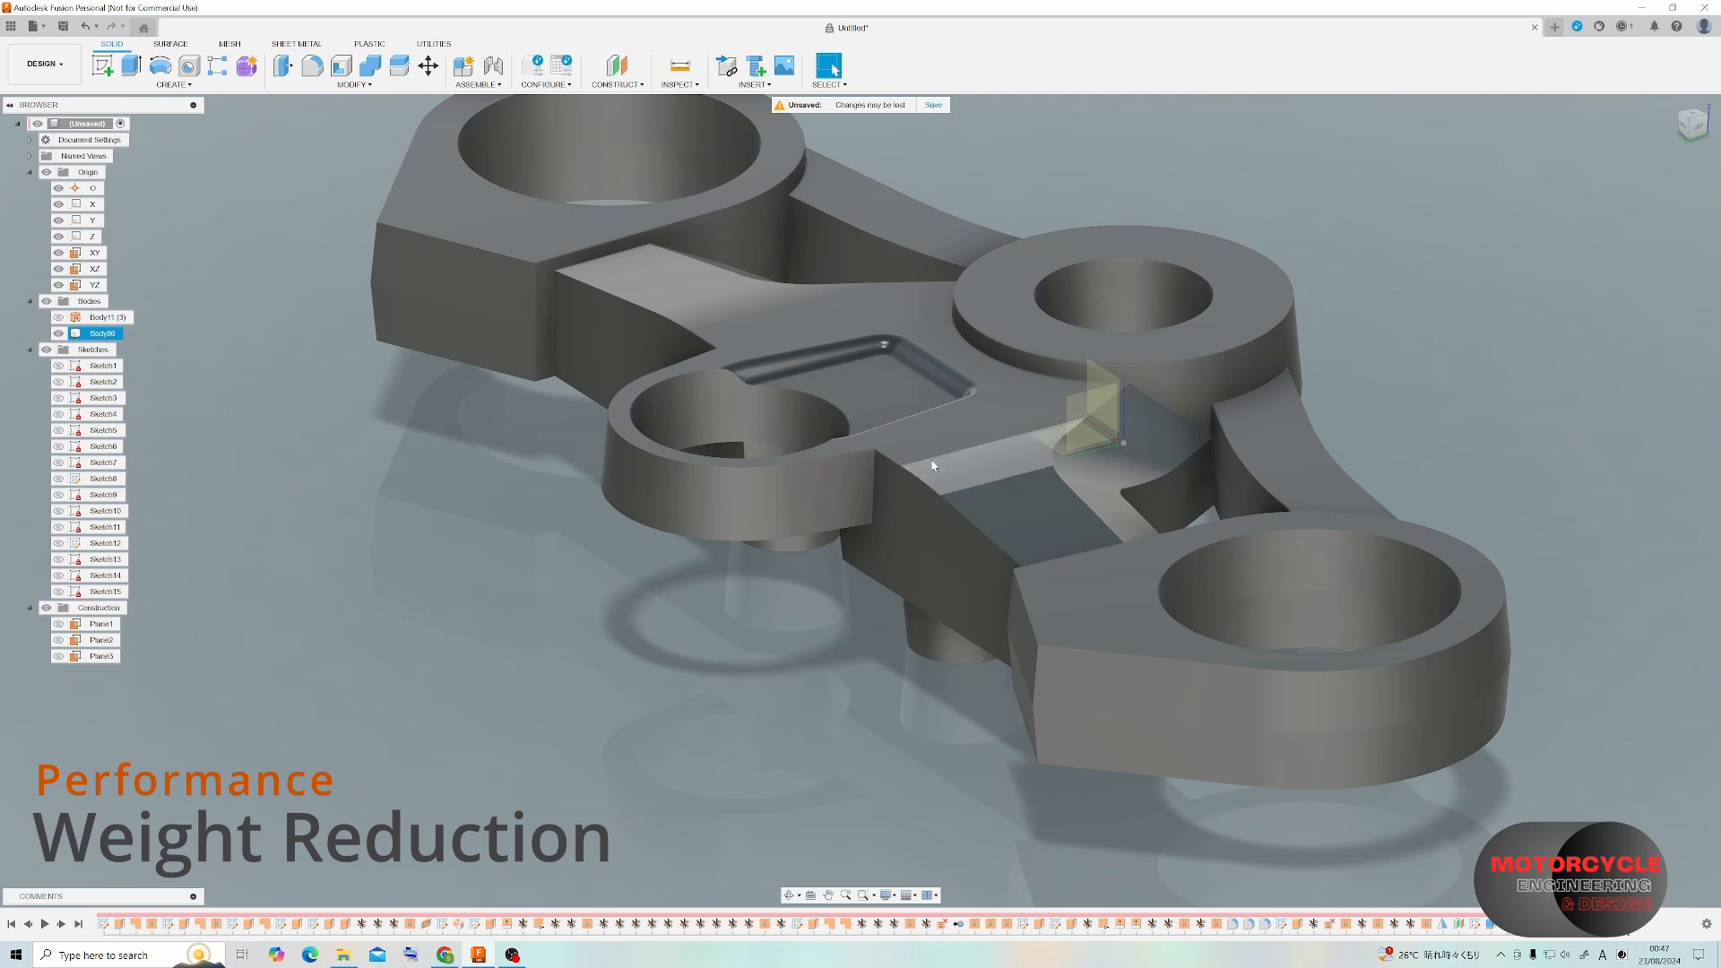
shift+middle_drag(932, 465, 932, 389)
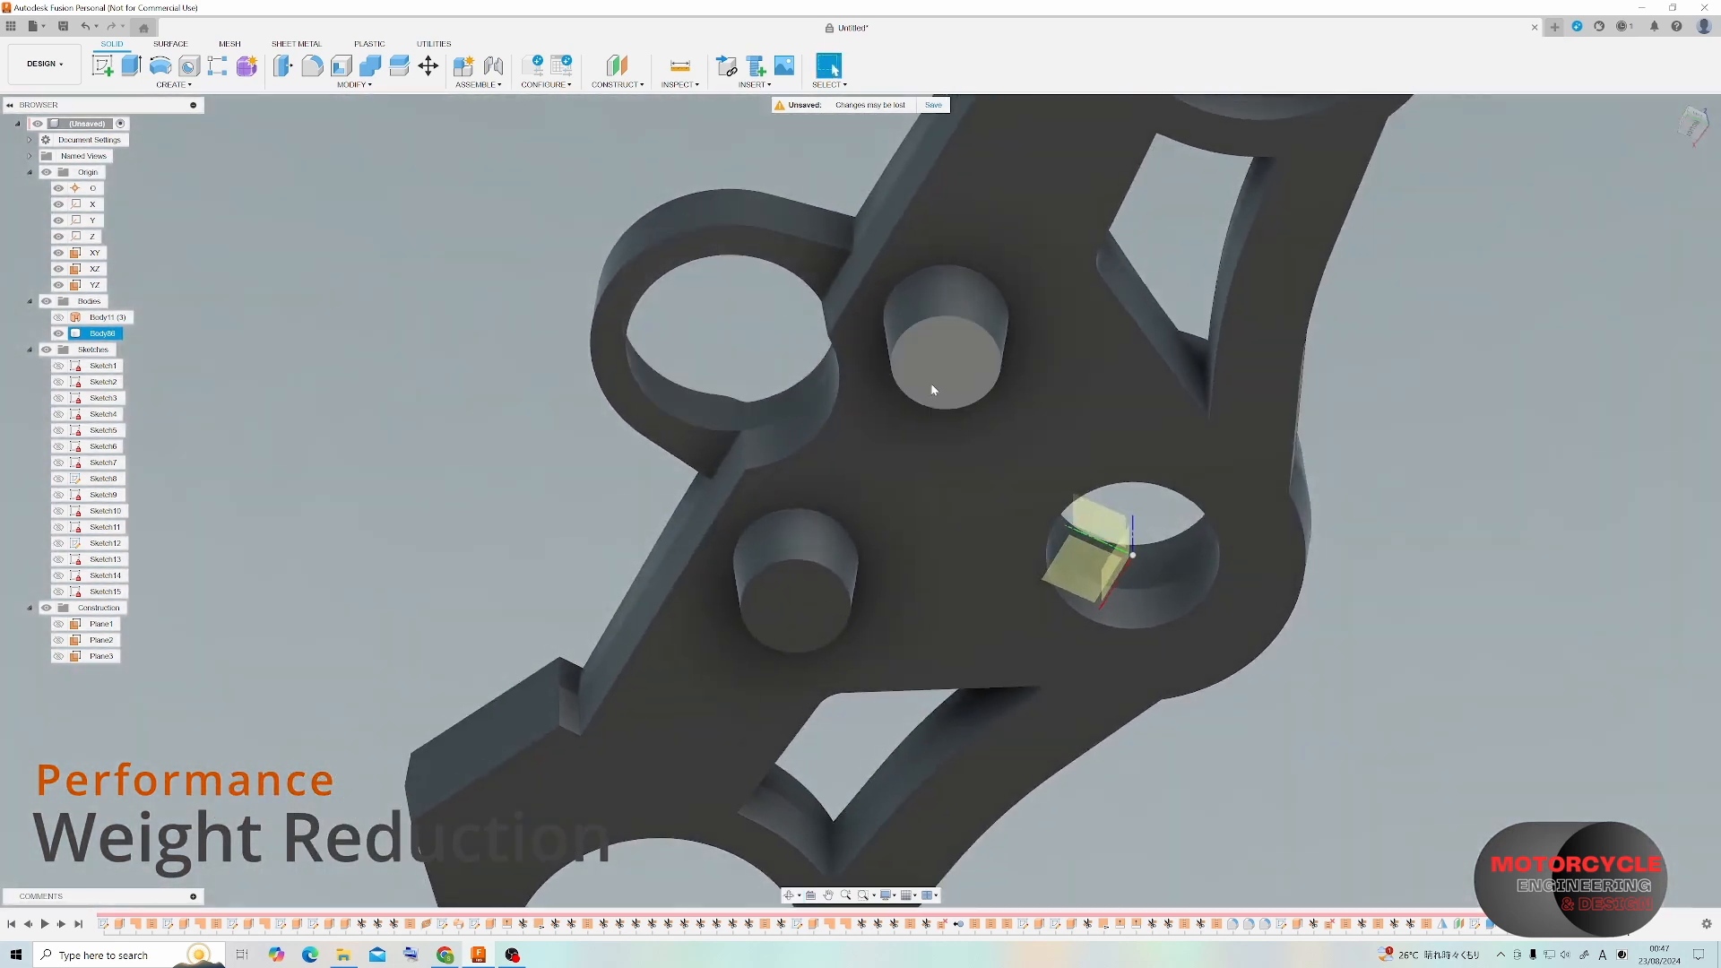
scroll(932, 377, up, 3)
scroll(1058, 502, down, 3)
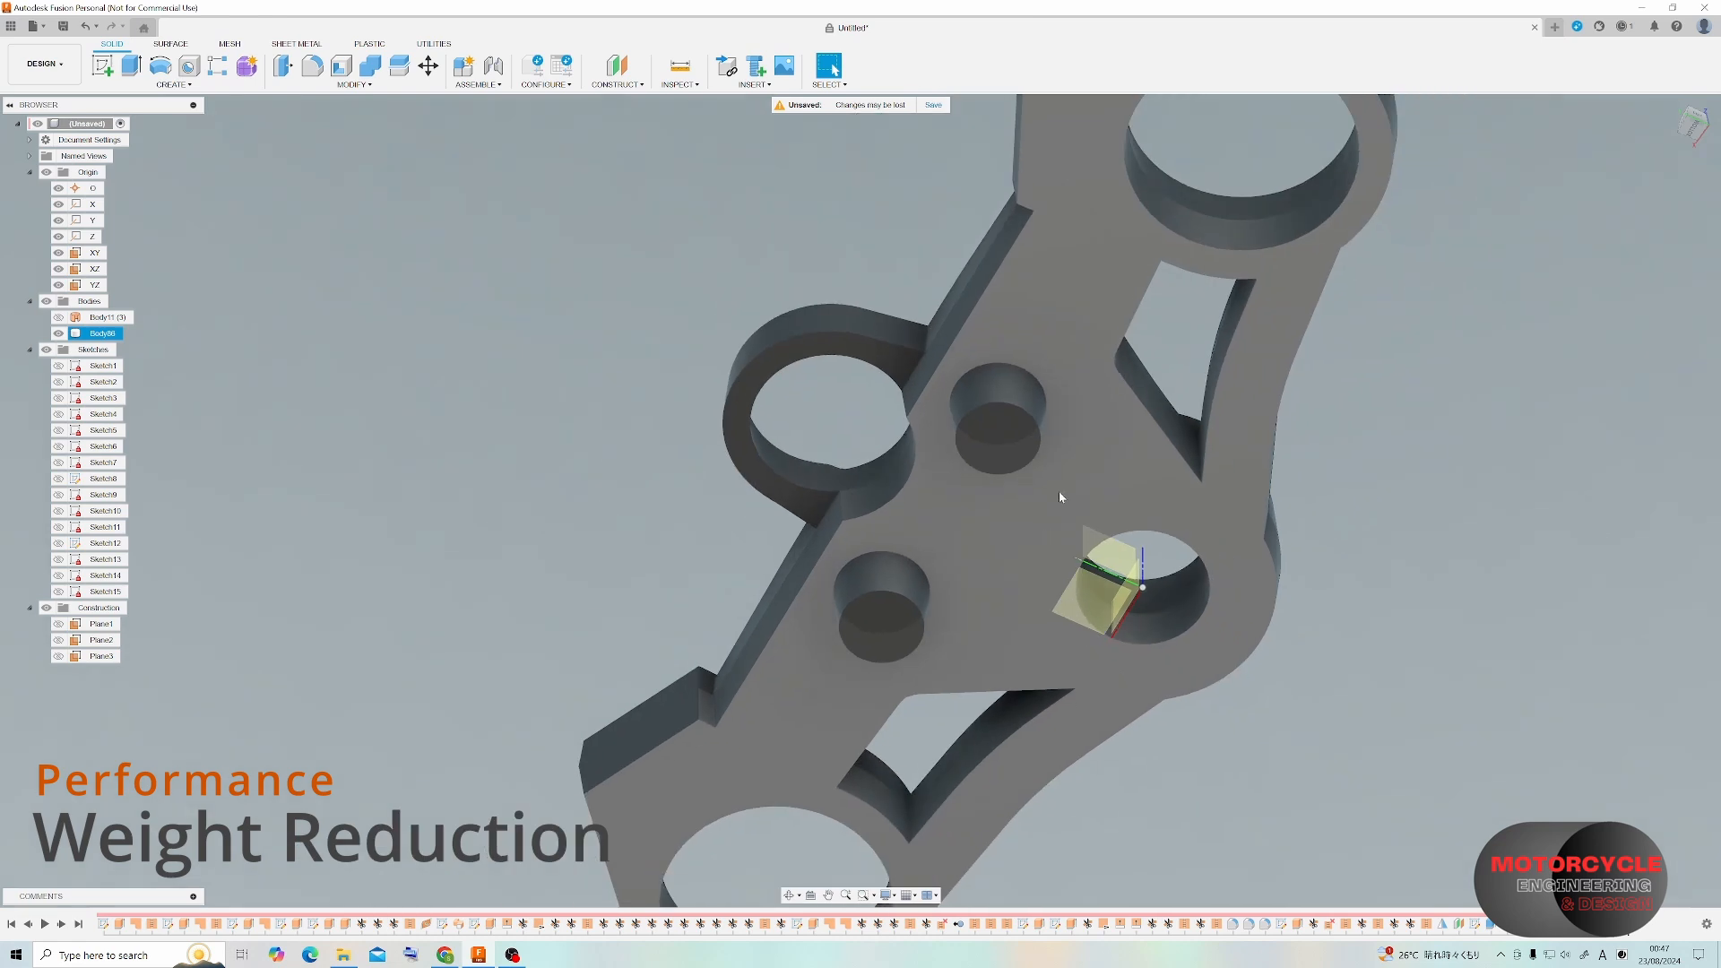
shift+middle_drag(1058, 491, 1267, 459)
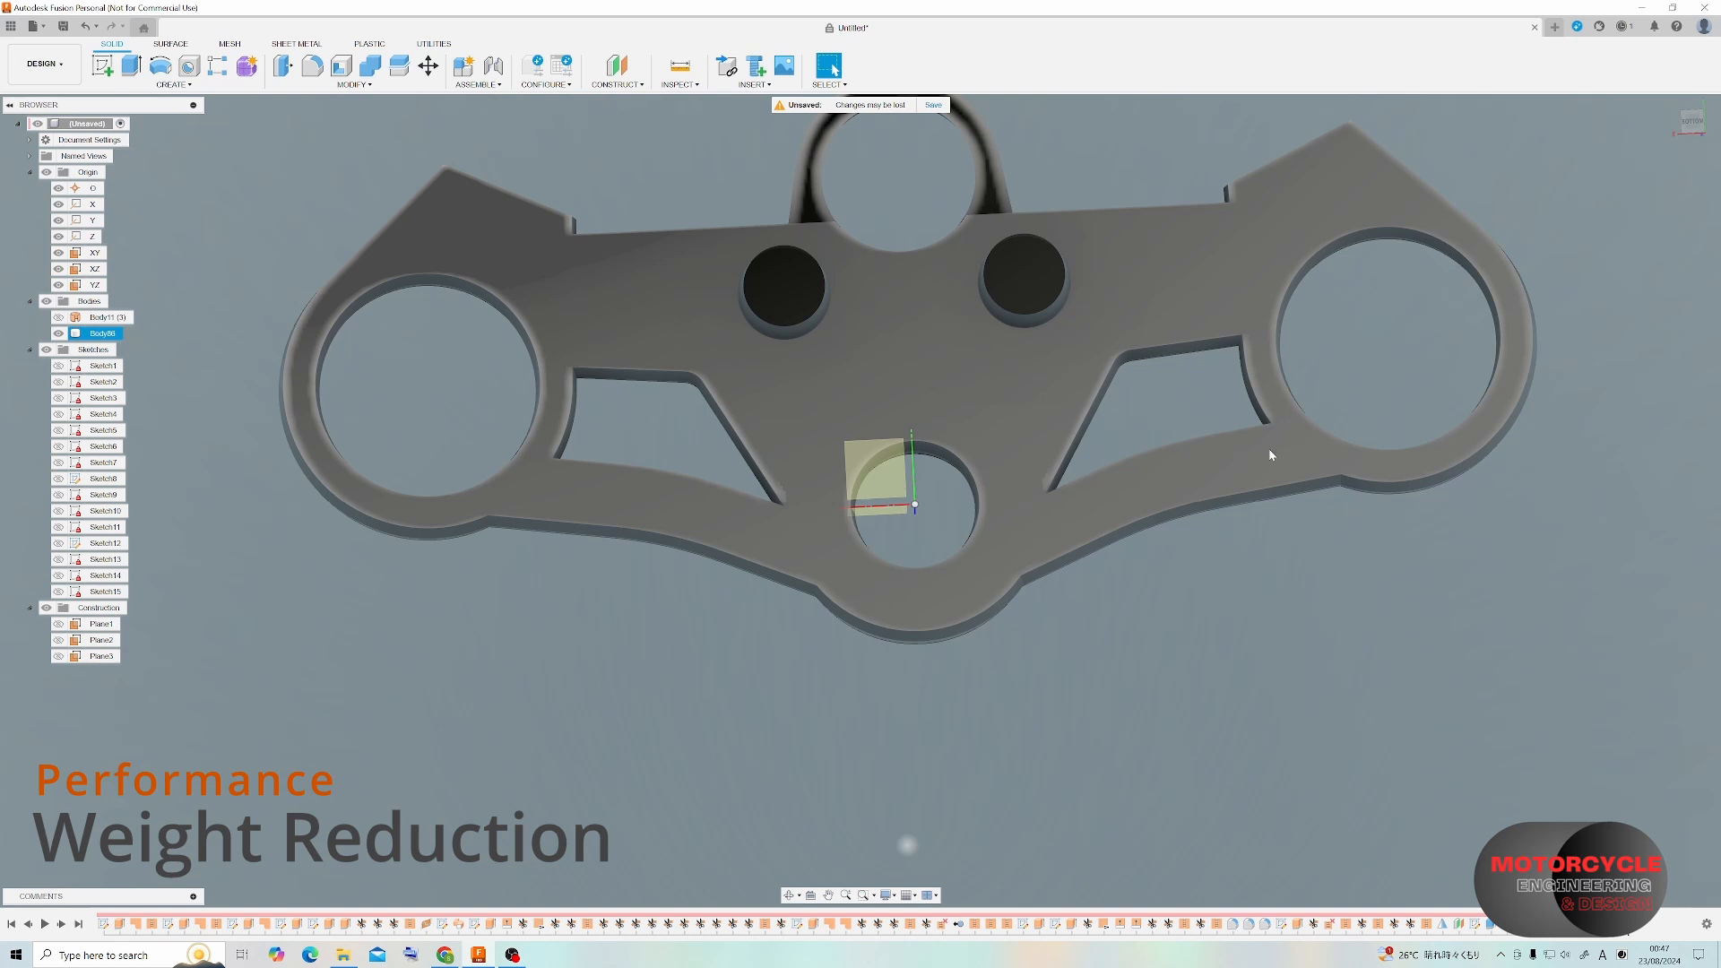
scroll(1269, 449, up, 2)
scroll(1278, 469, down, 2)
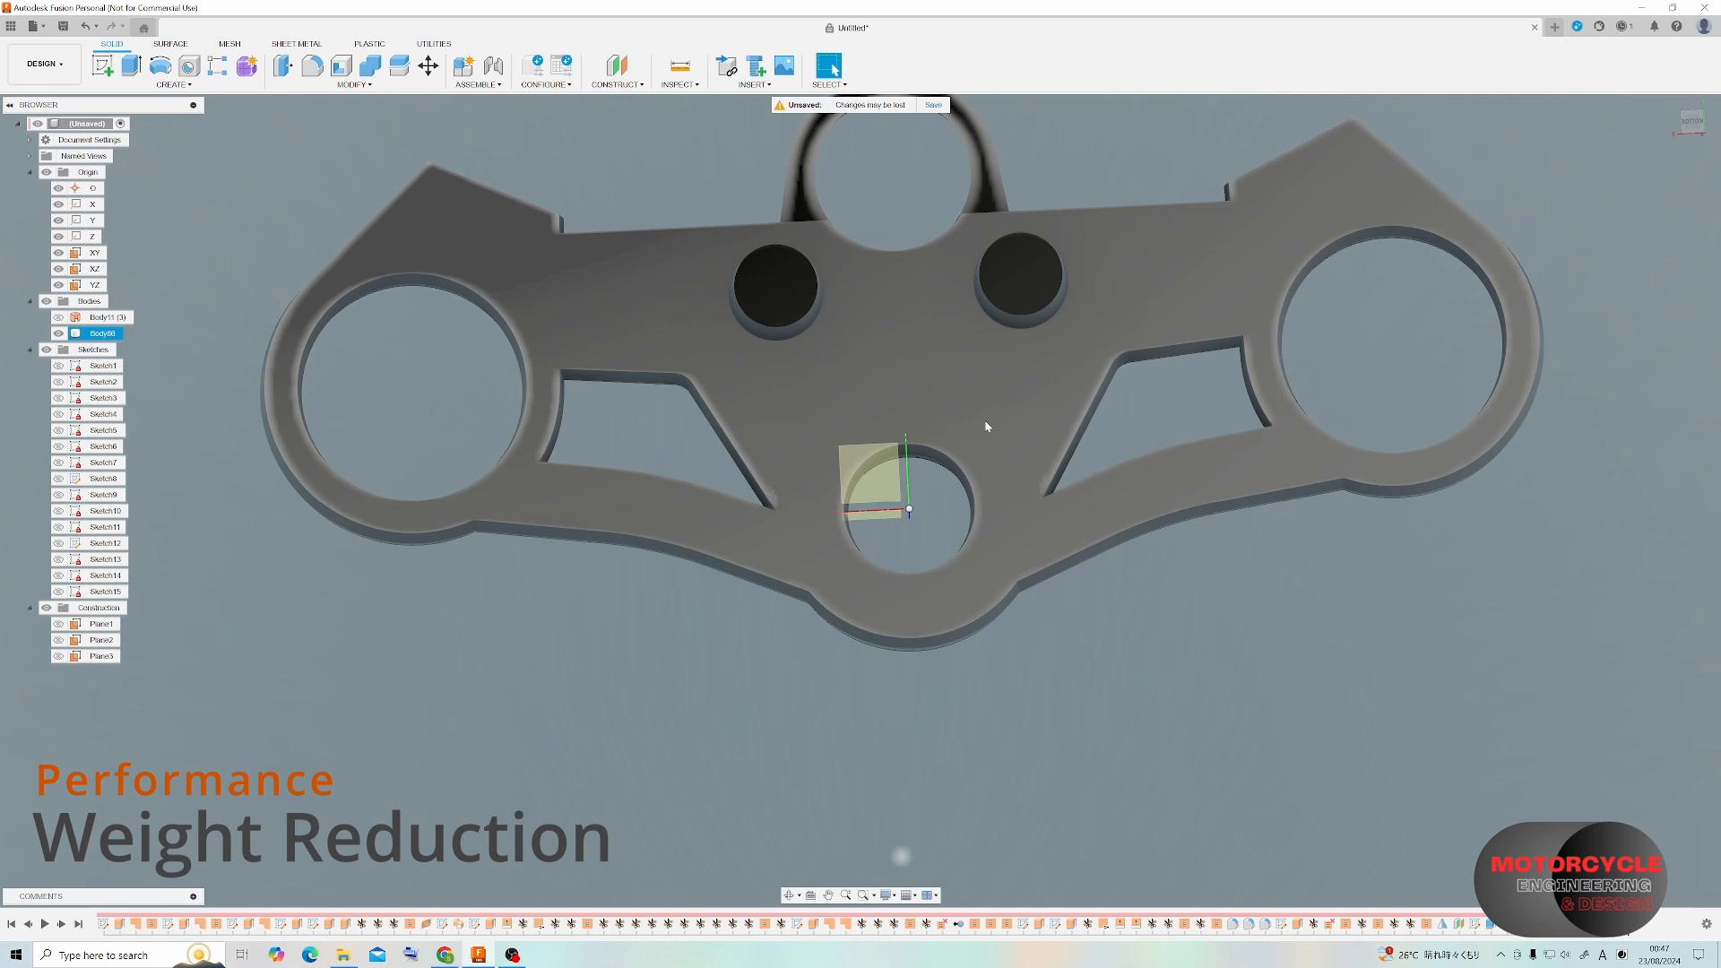
shift+middle_drag(981, 417, 907, 505)
scroll(810, 422, up, 2)
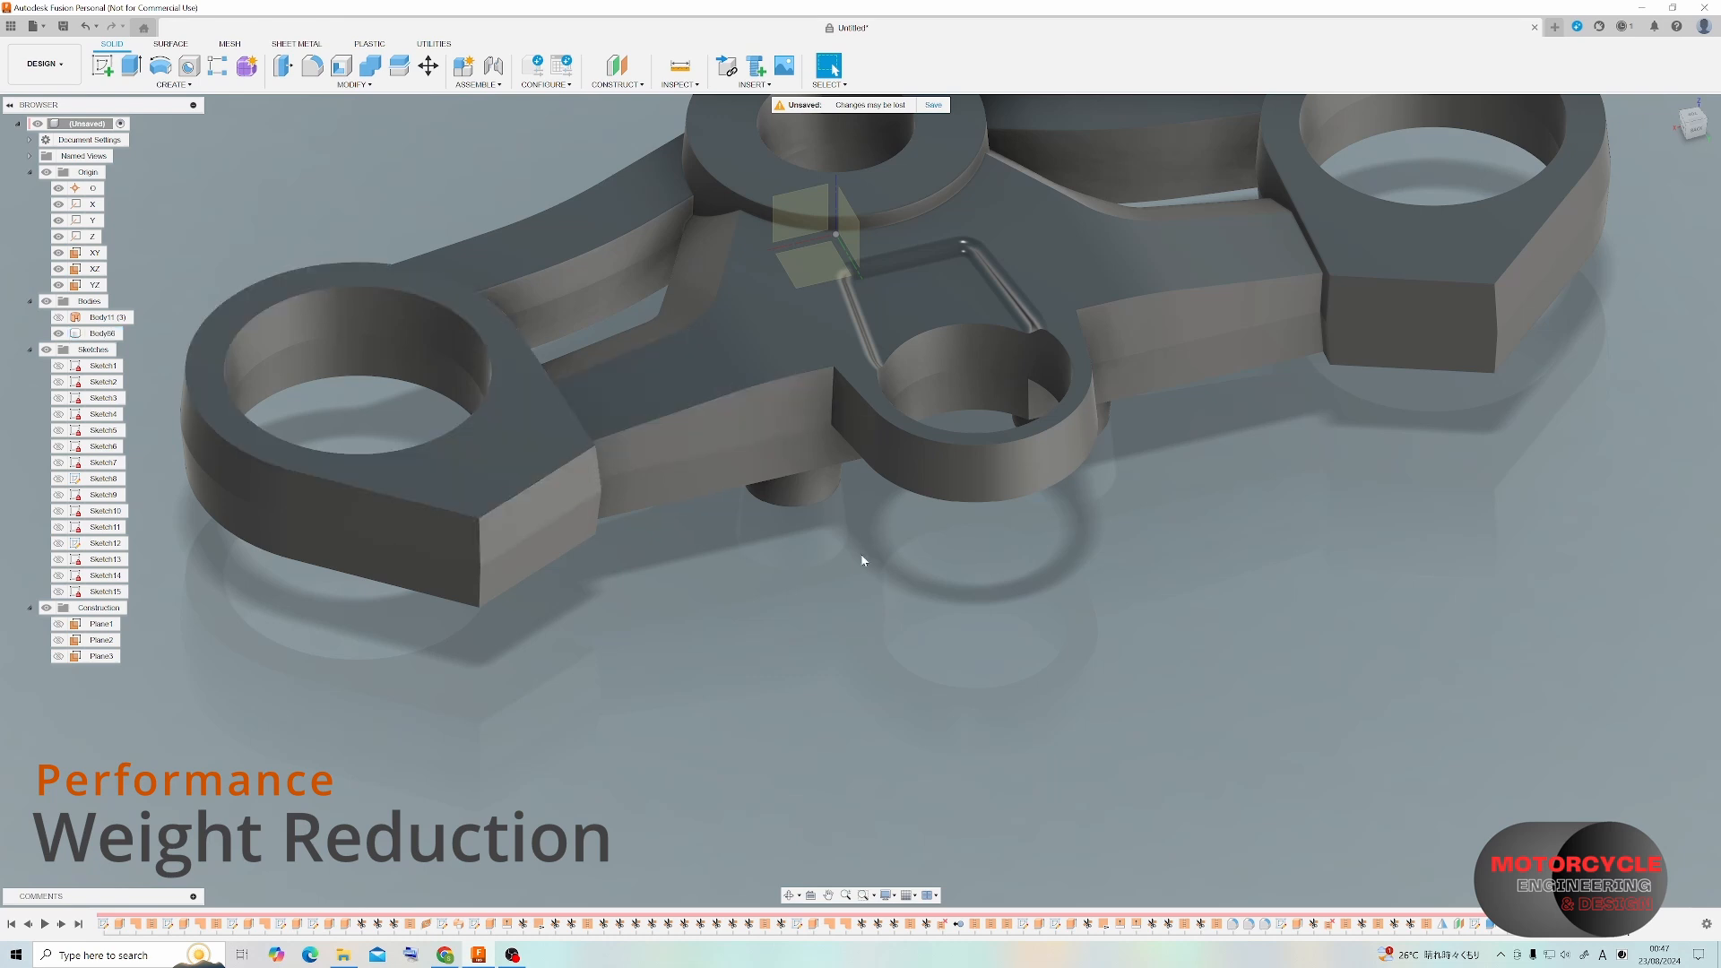
shift+middle_drag(868, 556, 715, 720)
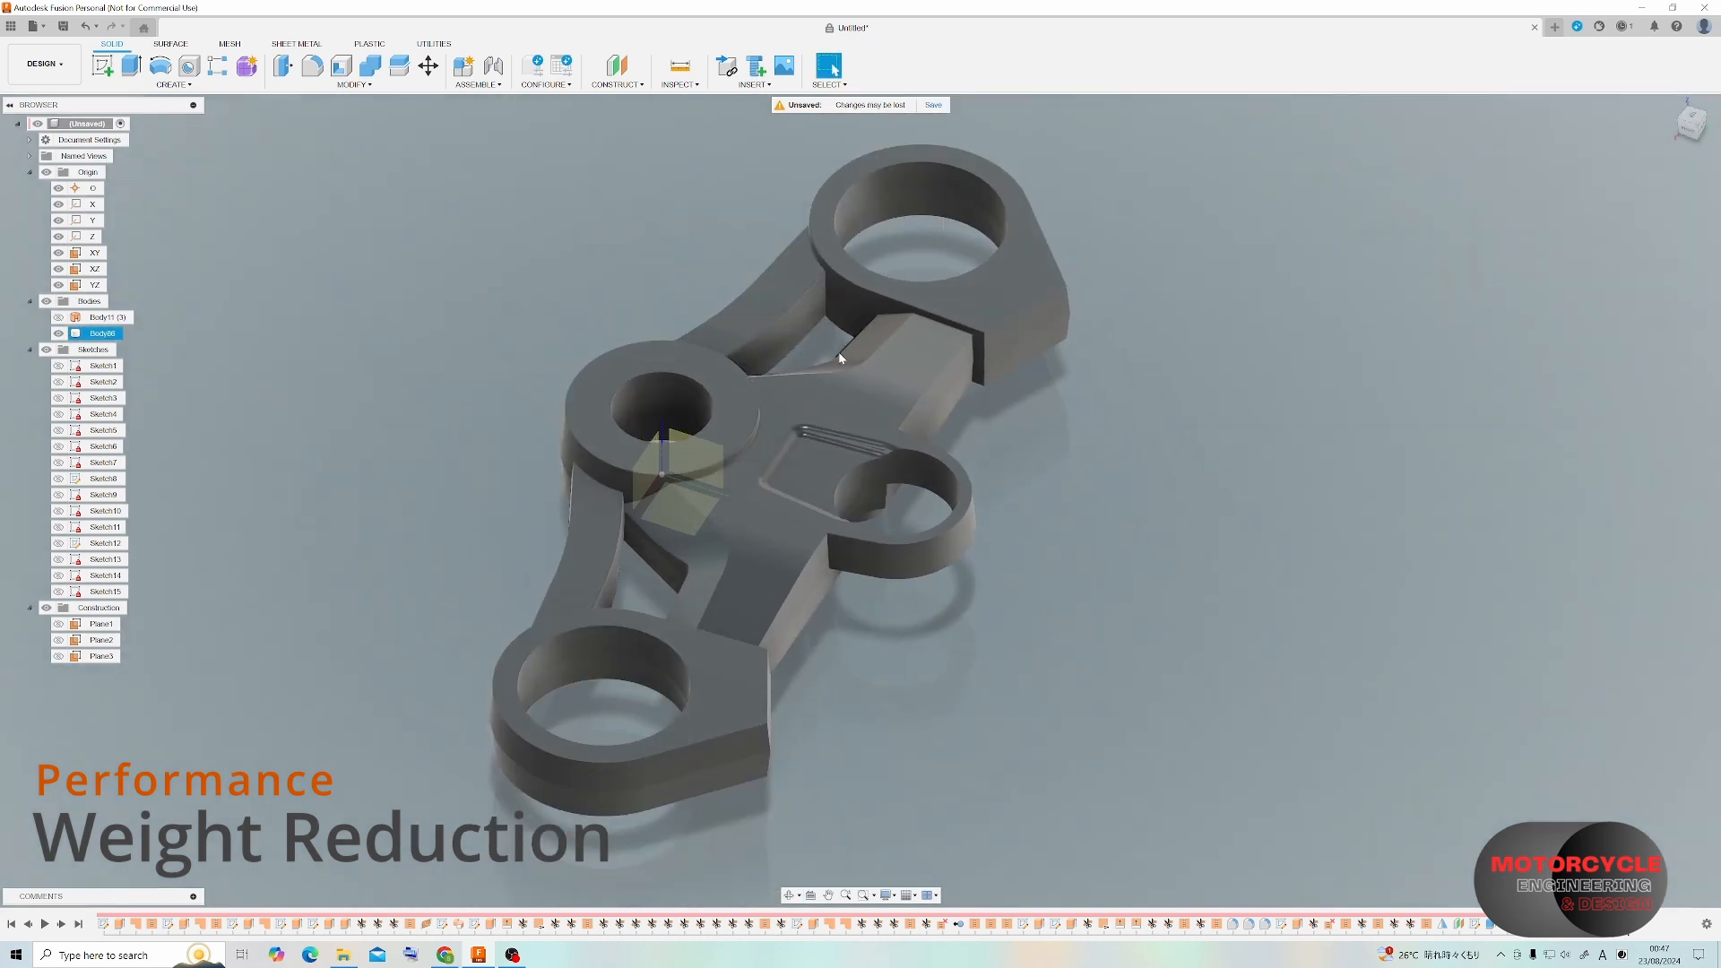
scroll(807, 354, up, 5)
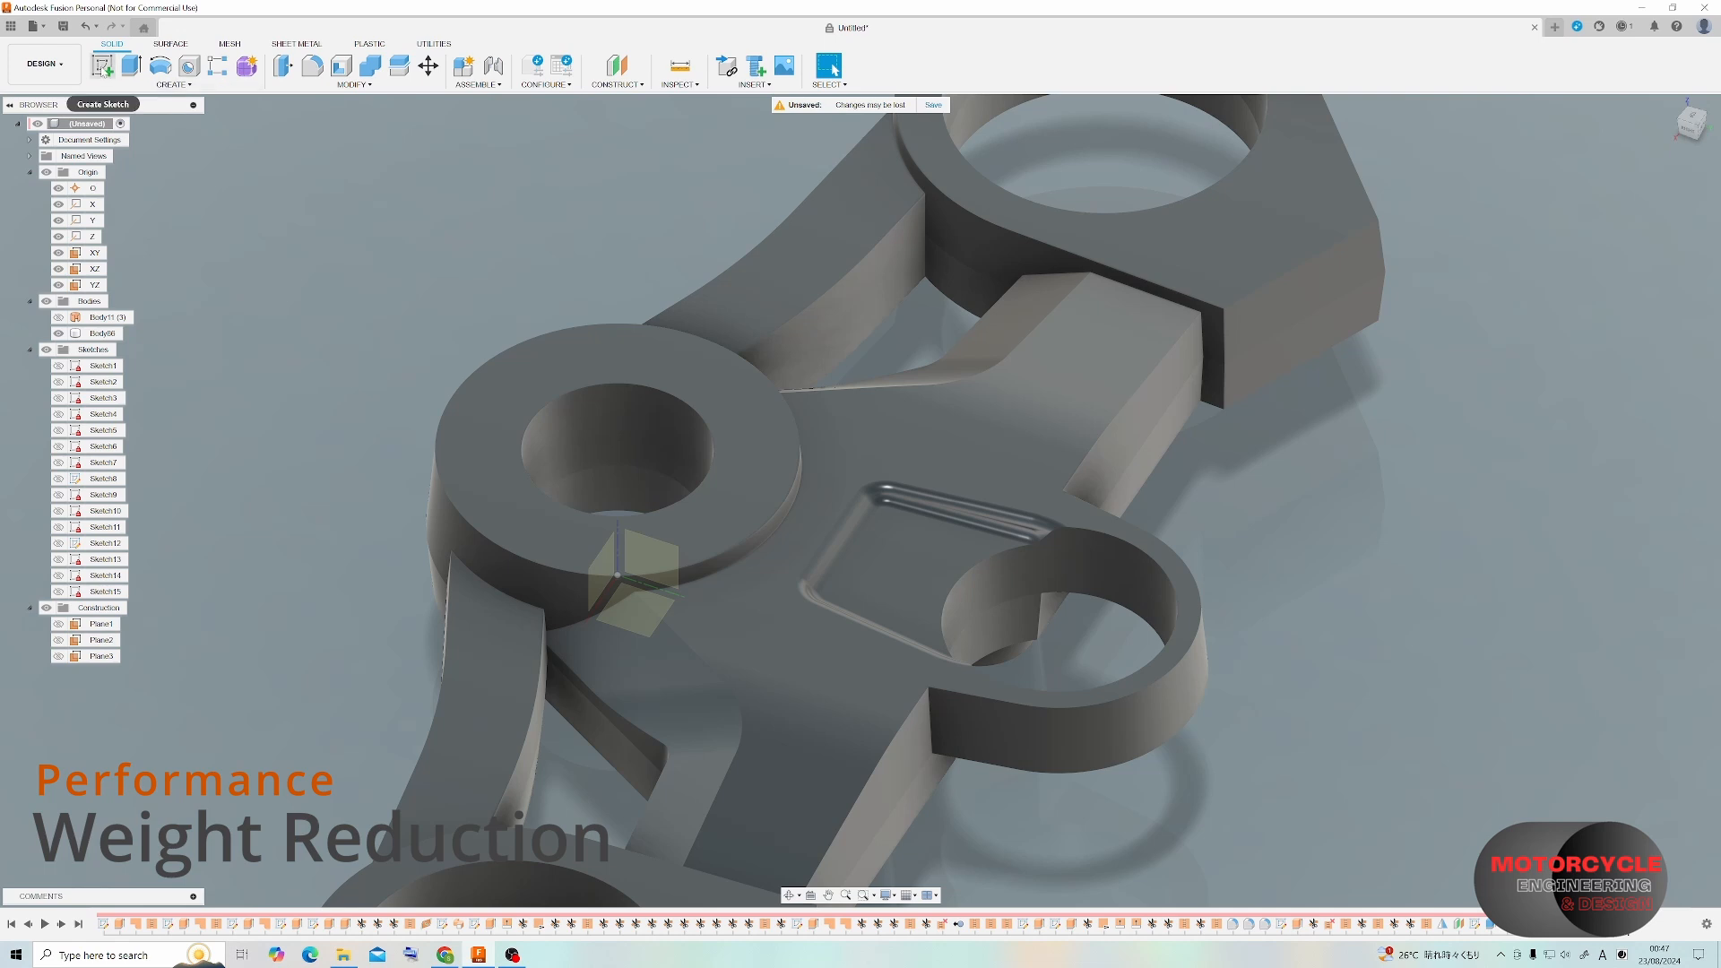
Start a new sketch on the flat underside face of the clamp body.
click(102, 65)
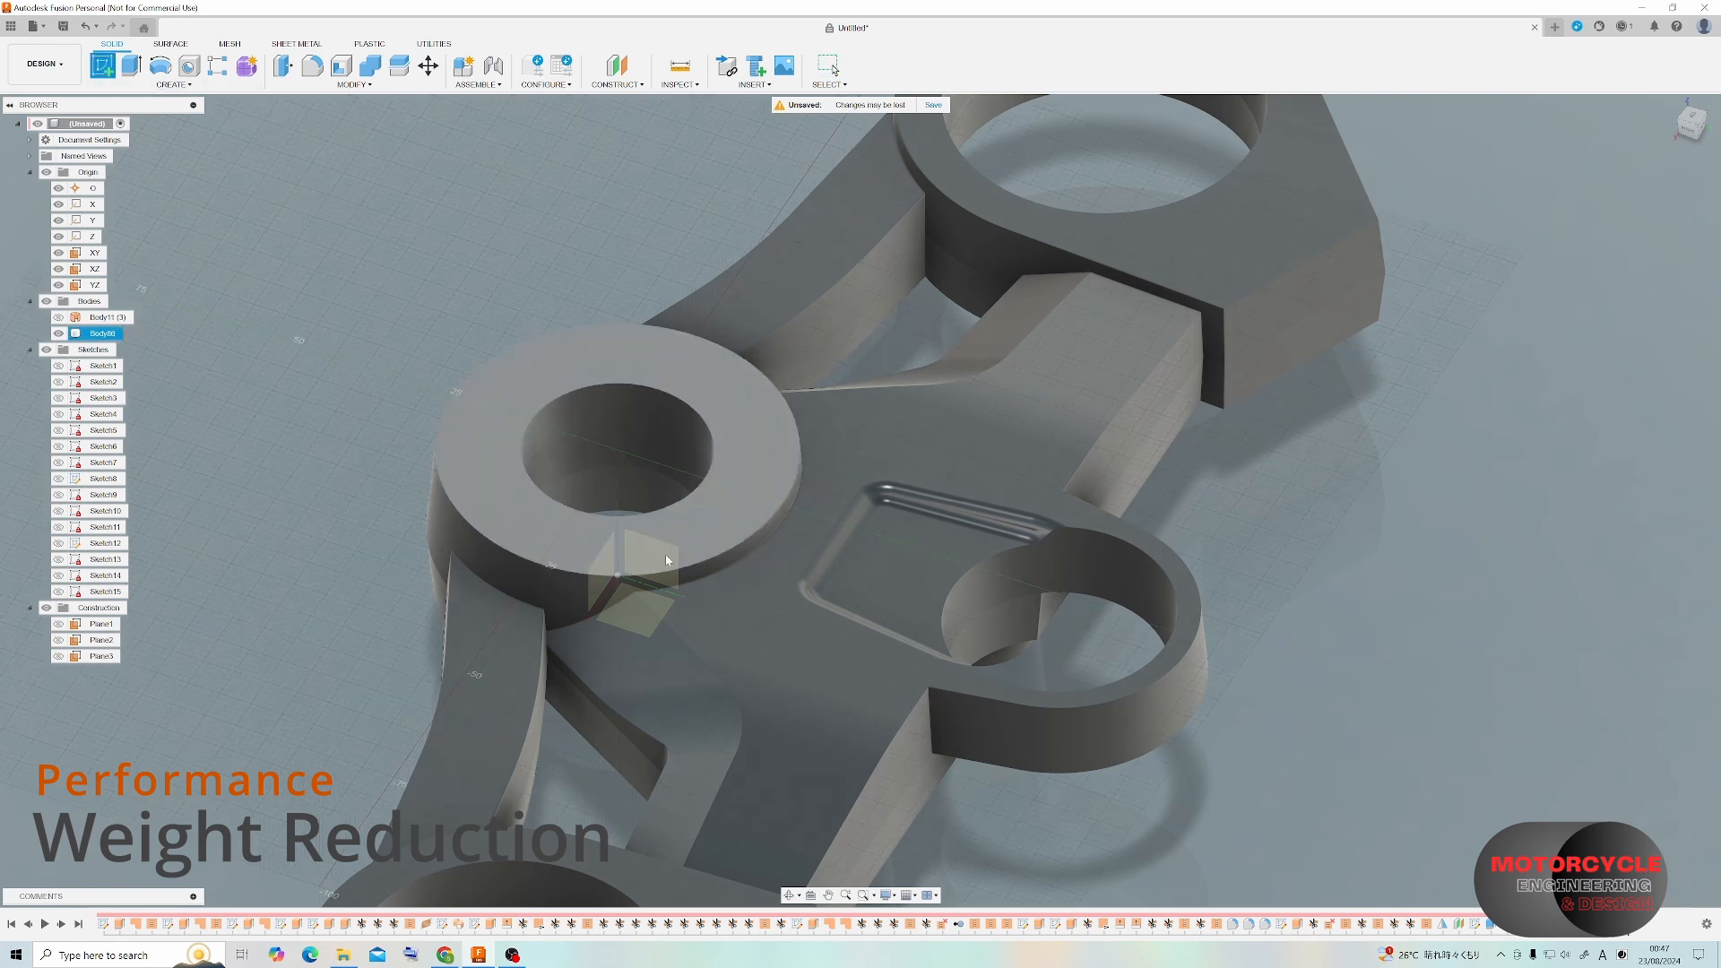
mouse_move(670, 554)
shift+middle_down()
mouse_move(718, 269)
mouse_move(751, 372)
shift+middle_up()
click(760, 362)
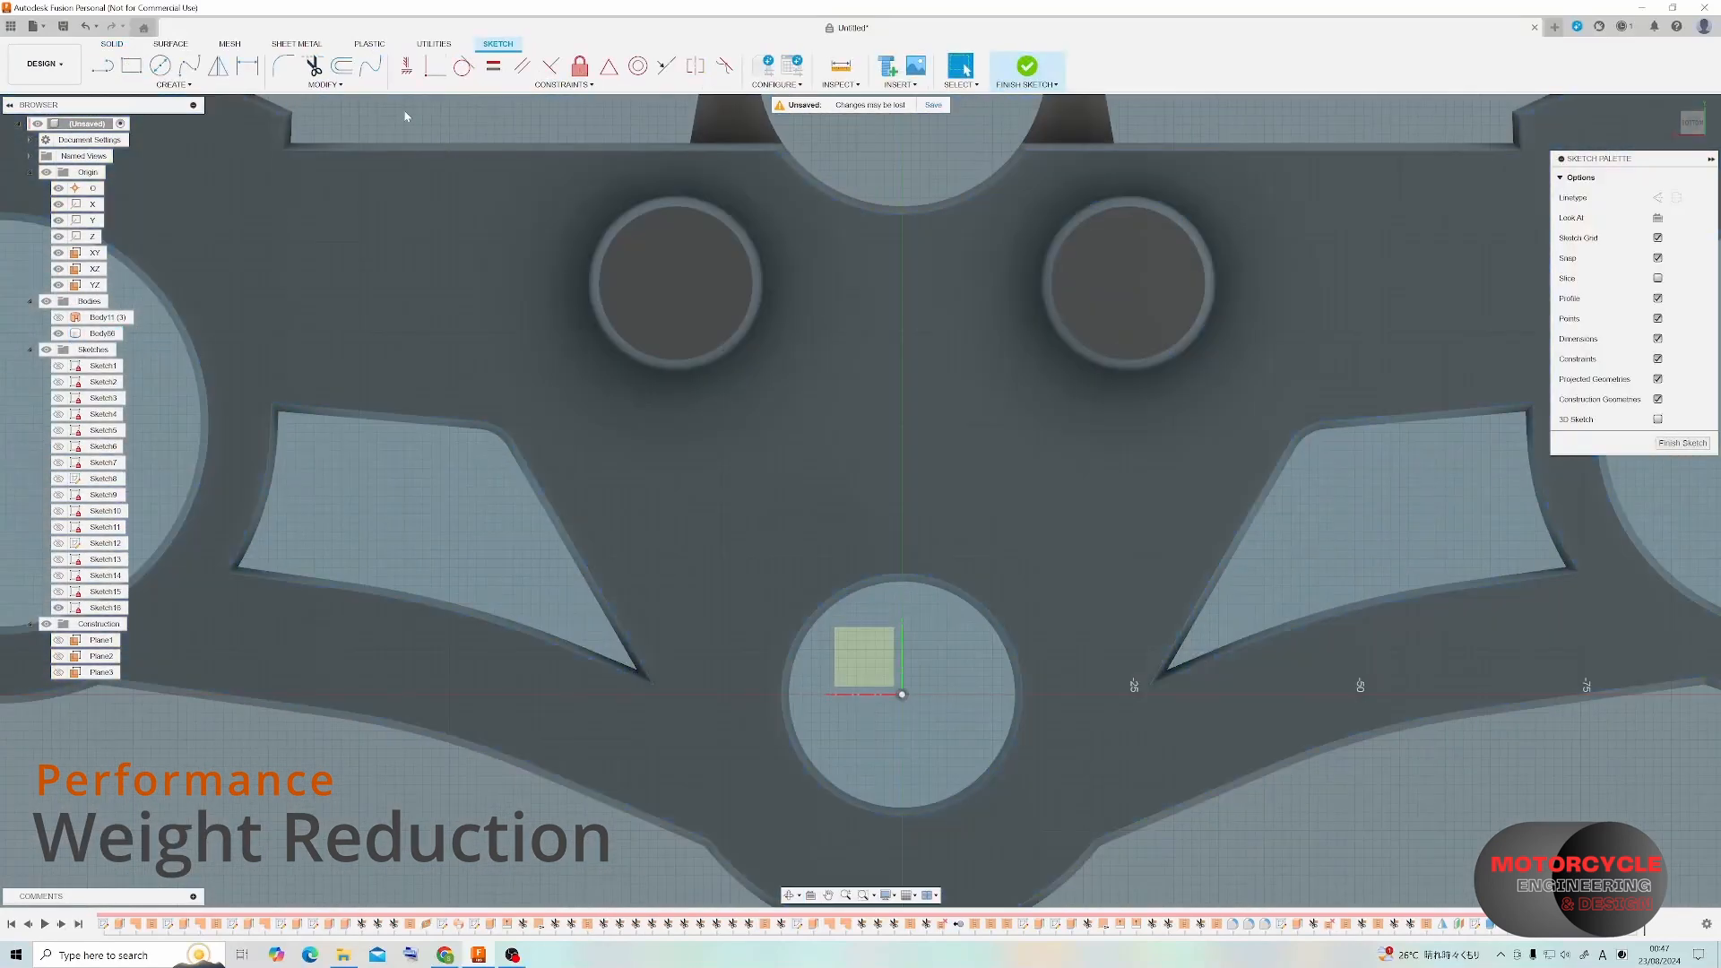
Offset the left boss's base circle outward by 8 mm.
click(341, 65)
click(739, 348)
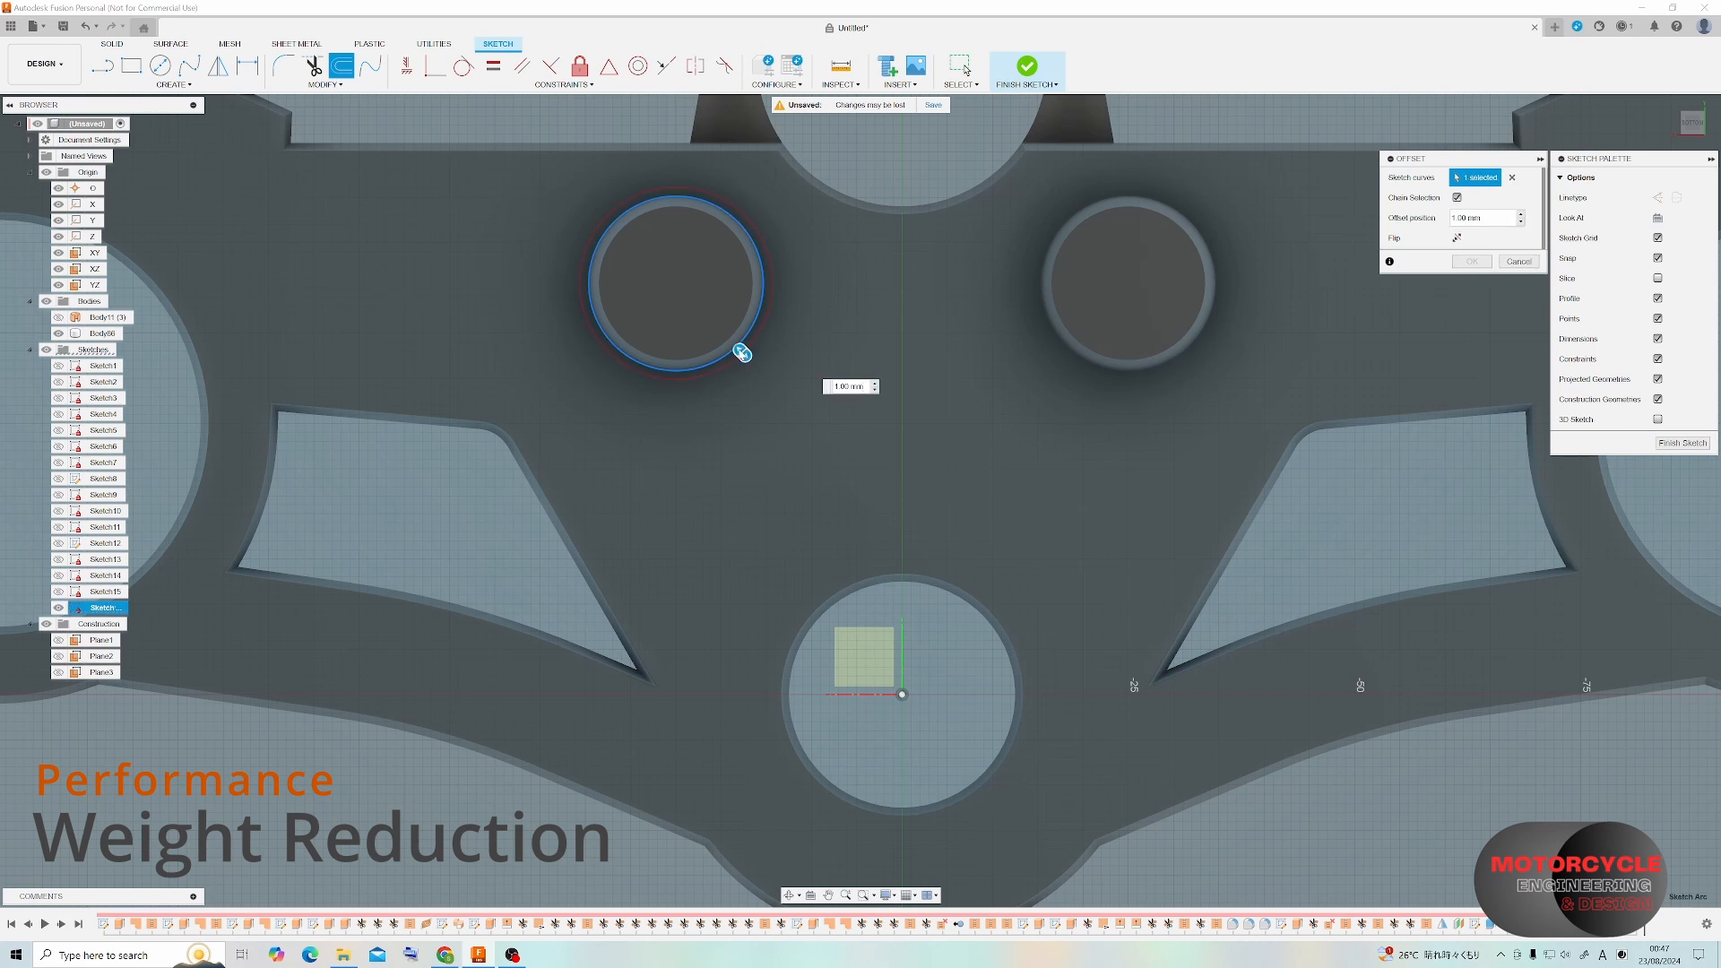
drag(741, 351, 790, 400)
text(8)
key(Return)
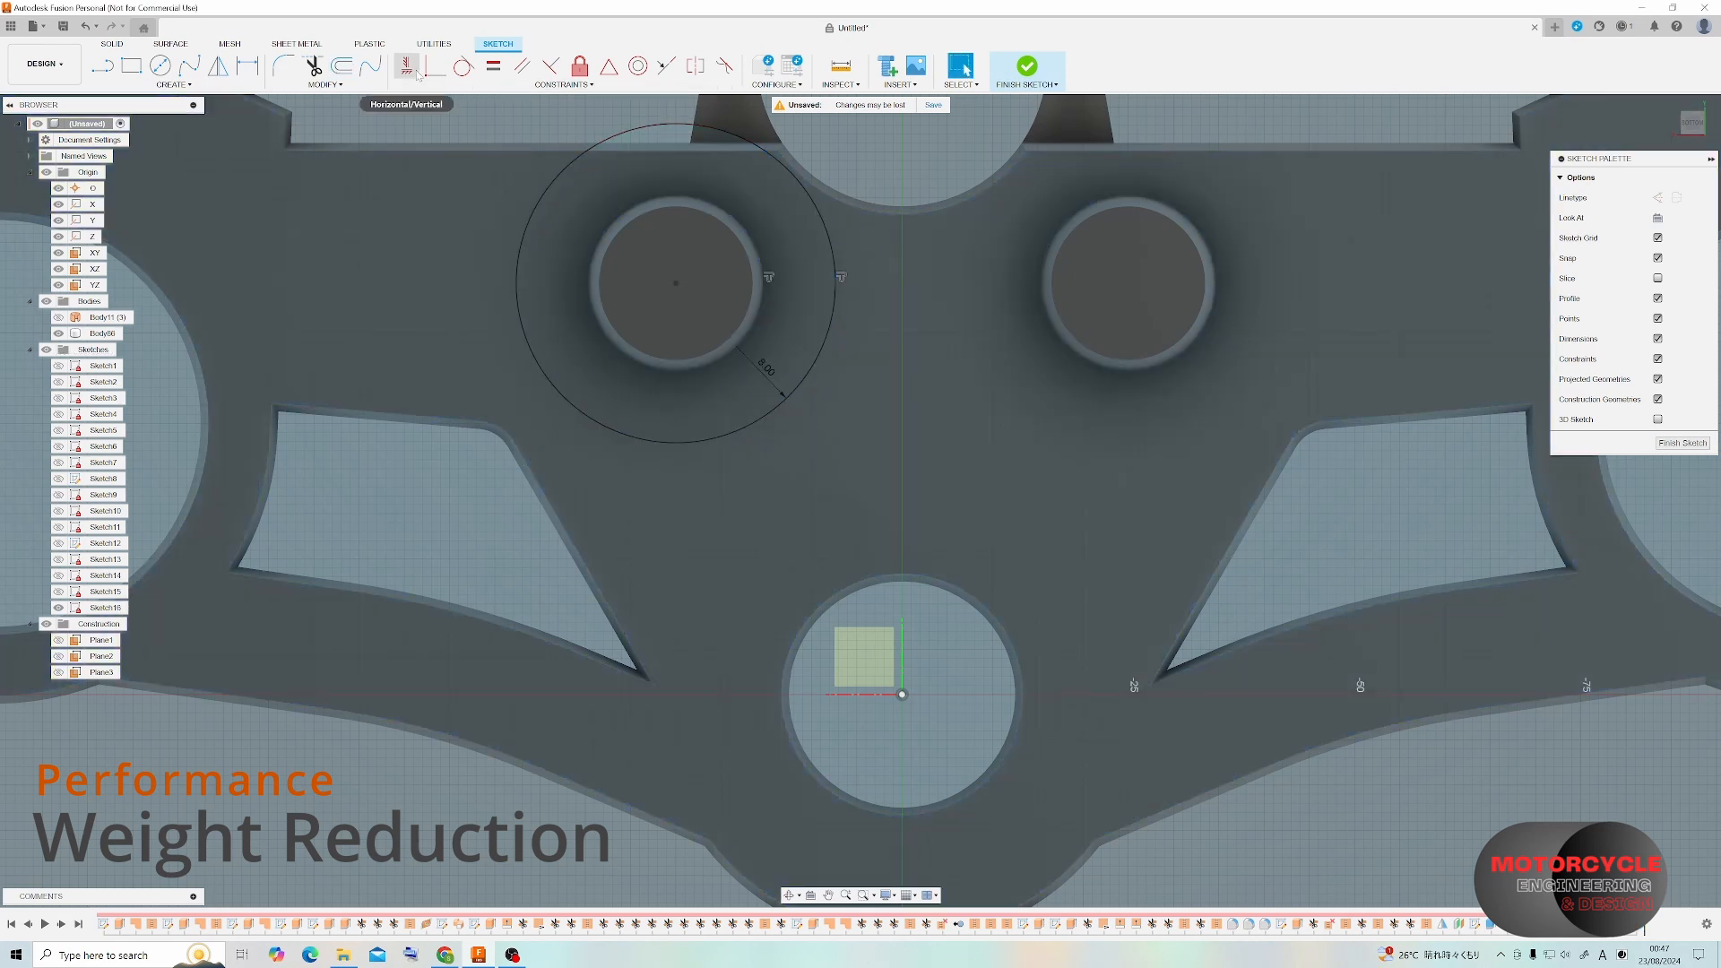
Offset the right boss's base circle outward by 8 mm.
click(341, 66)
click(1095, 364)
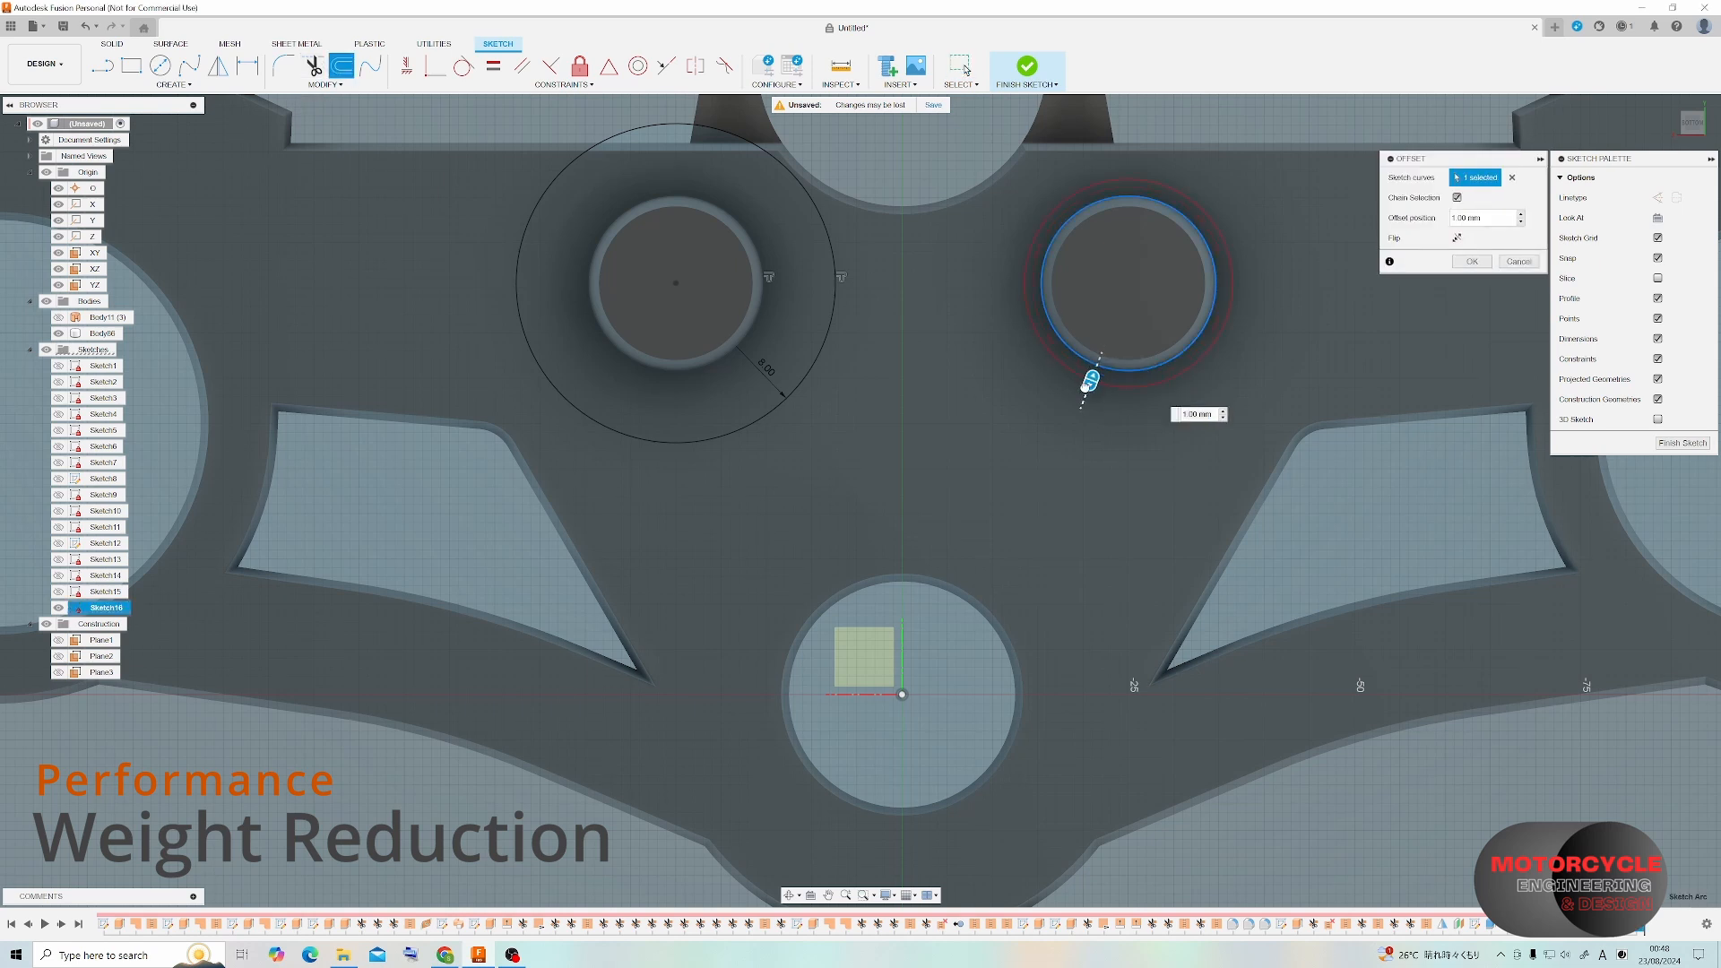
key(Return)
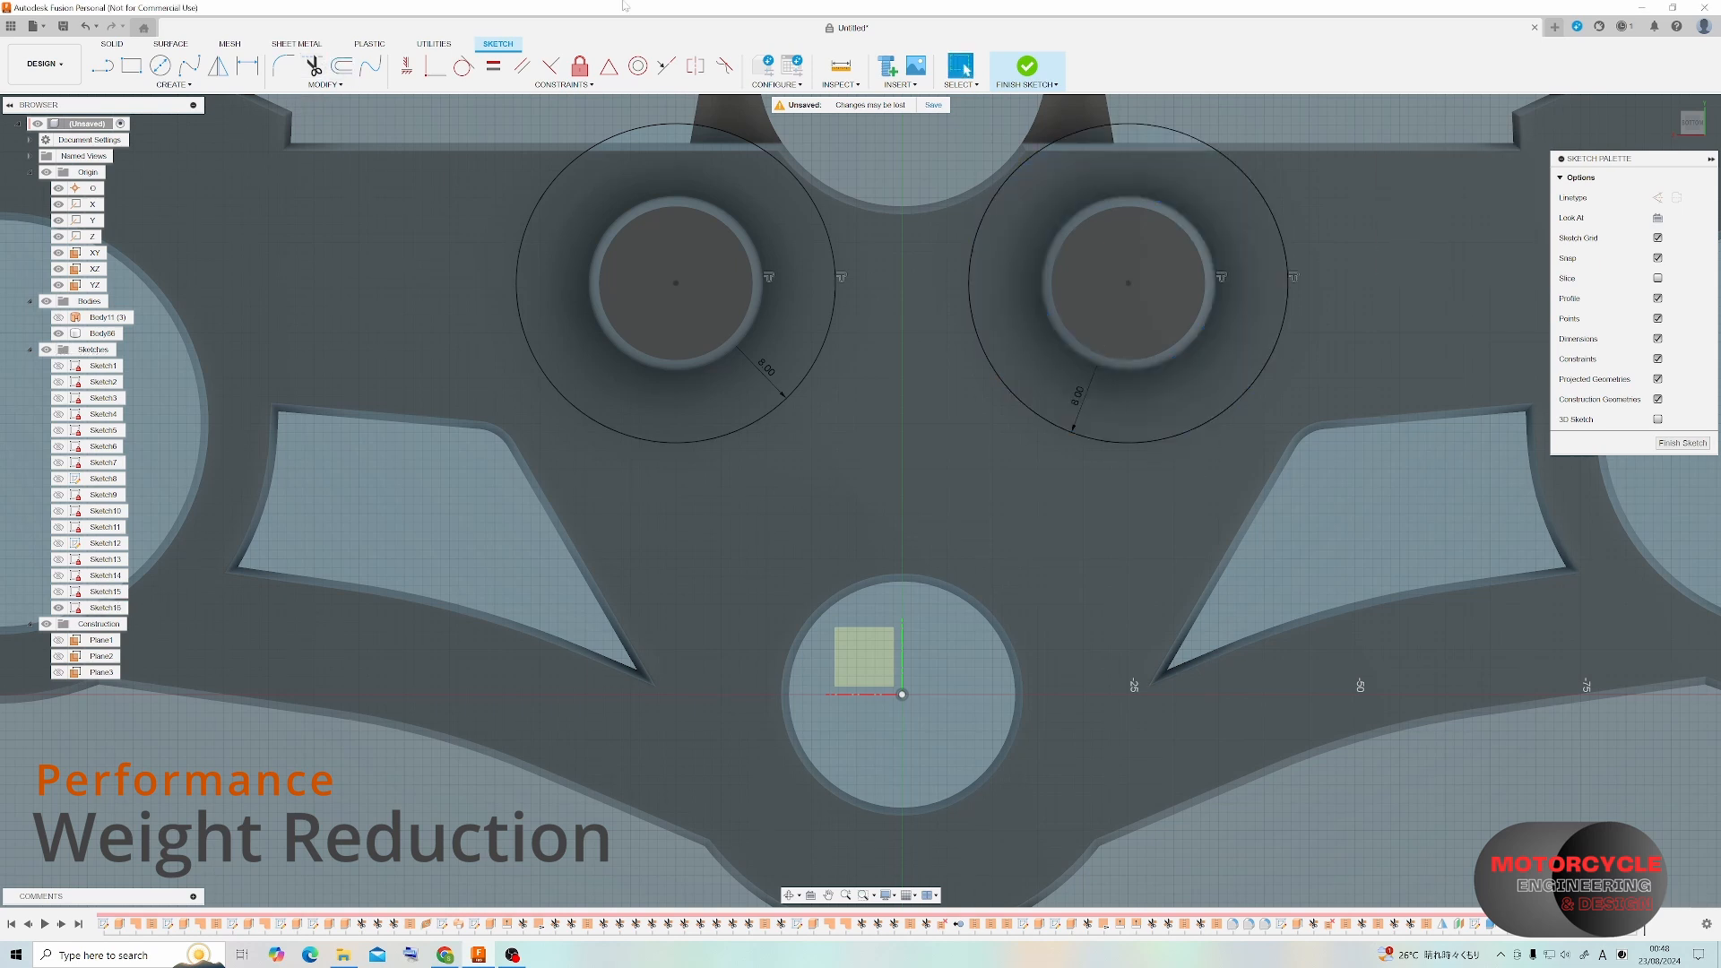
Offset the edge of the central stem hole outward by 10 mm.
click(341, 66)
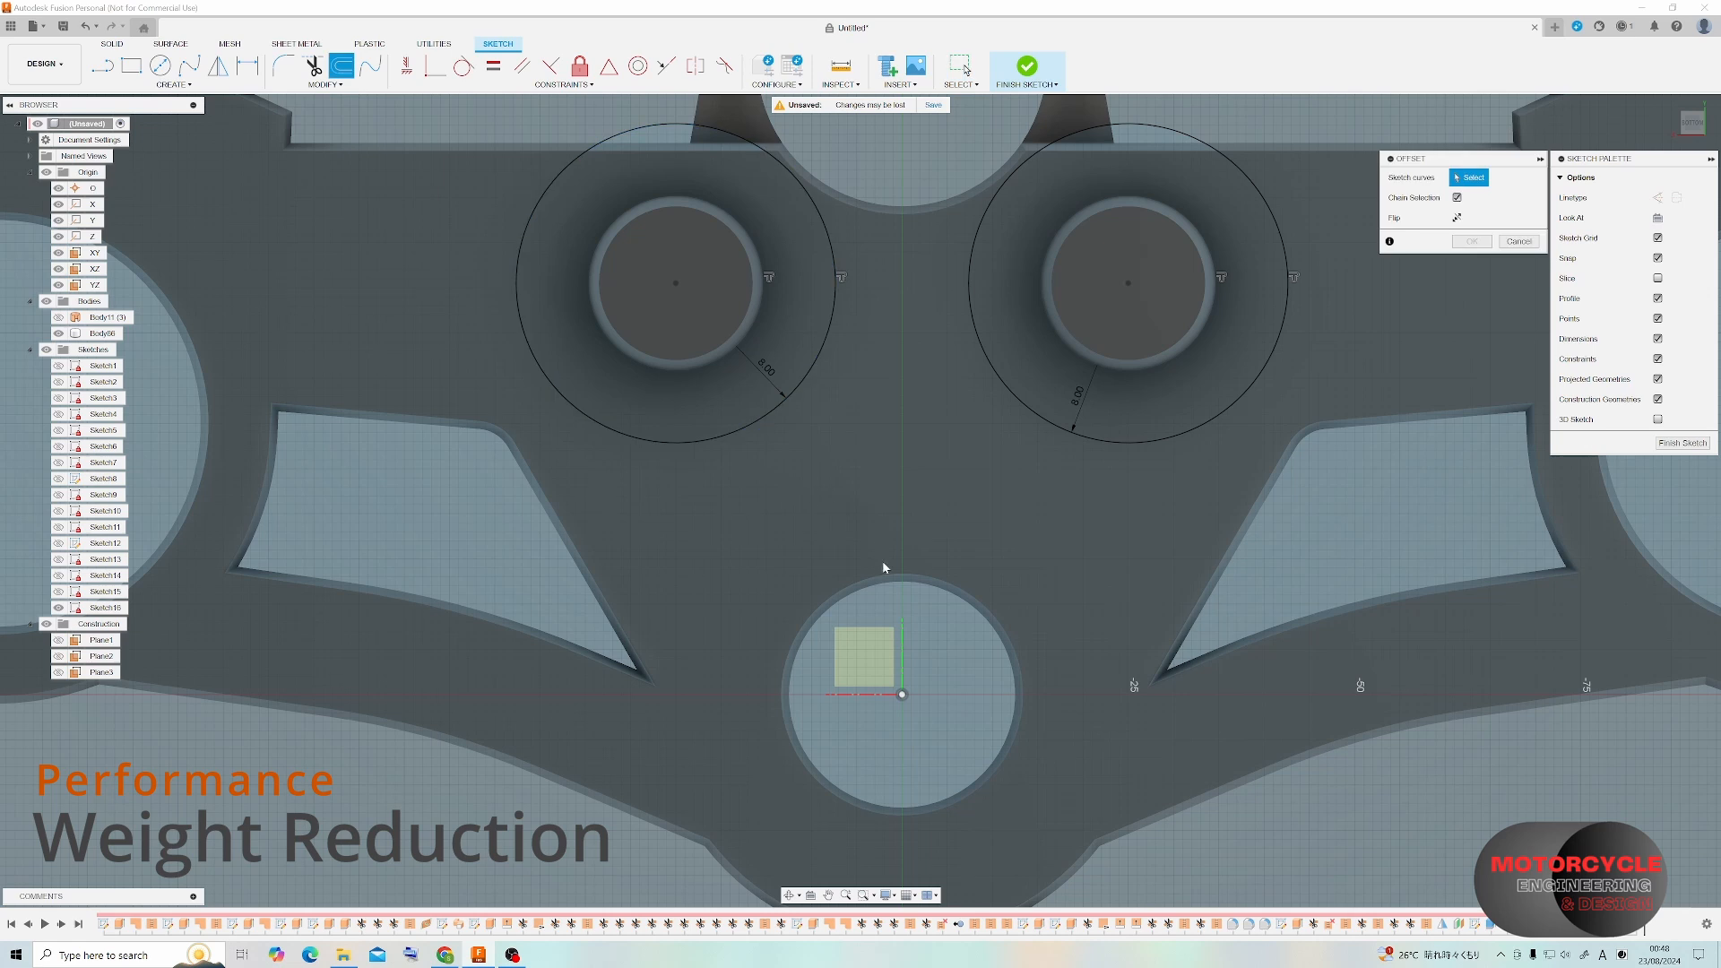
click(890, 583)
drag(885, 566, 881, 493)
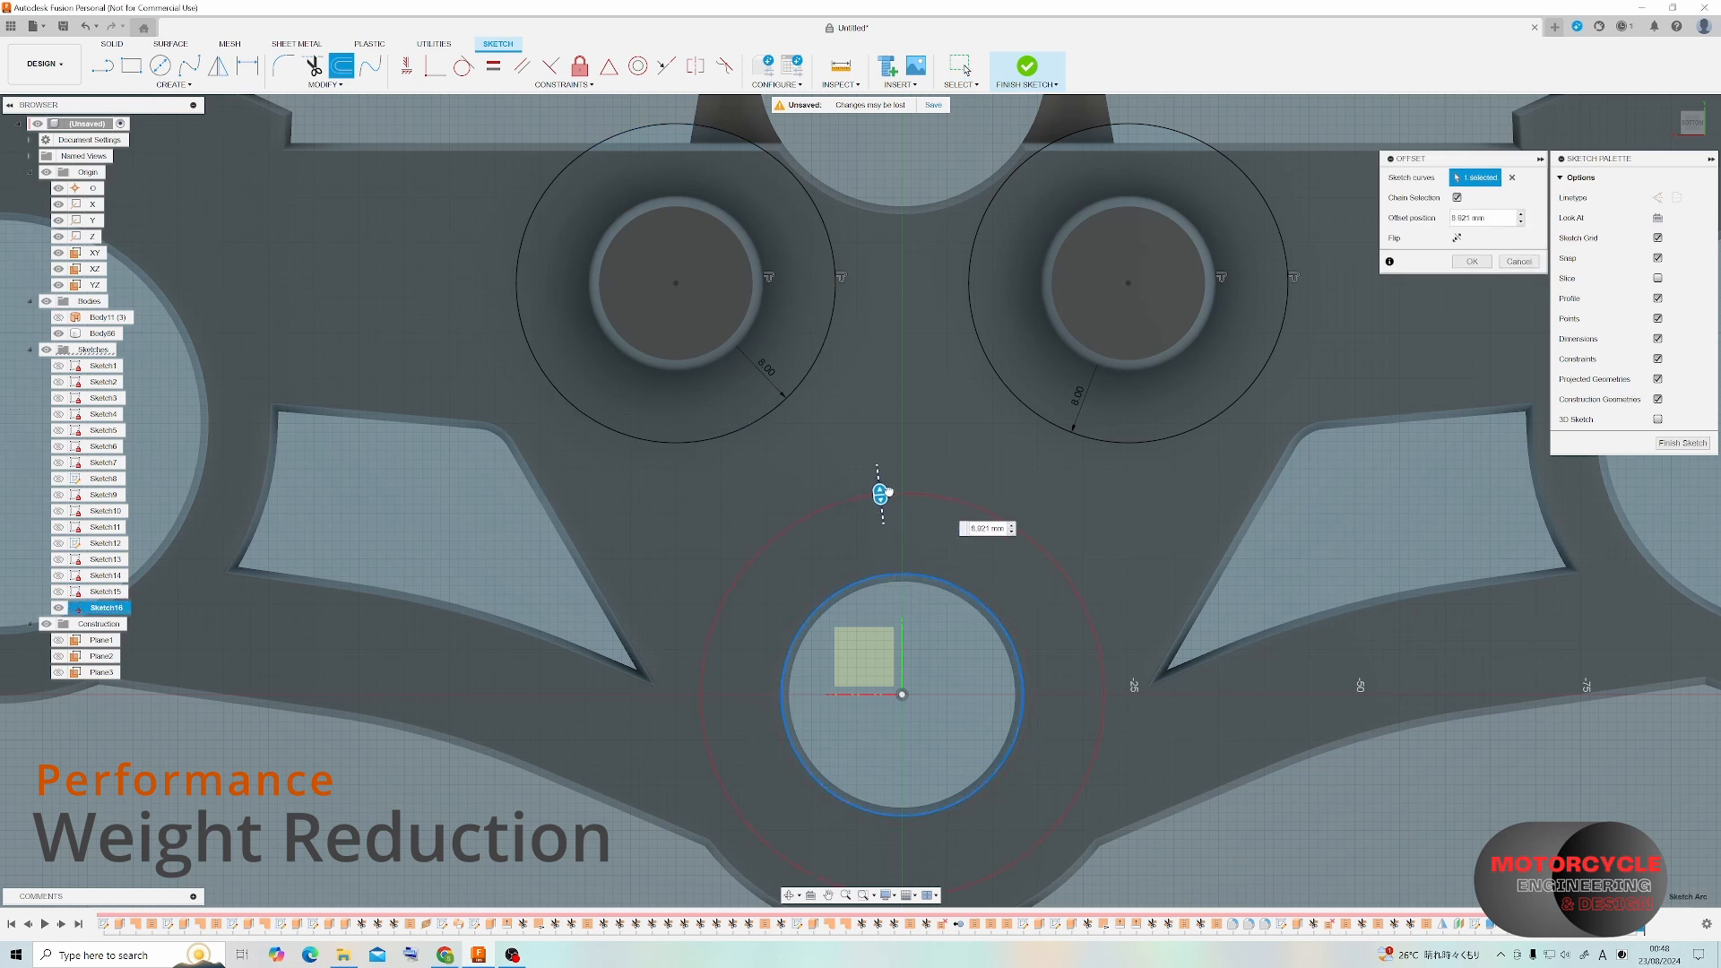
text(10)
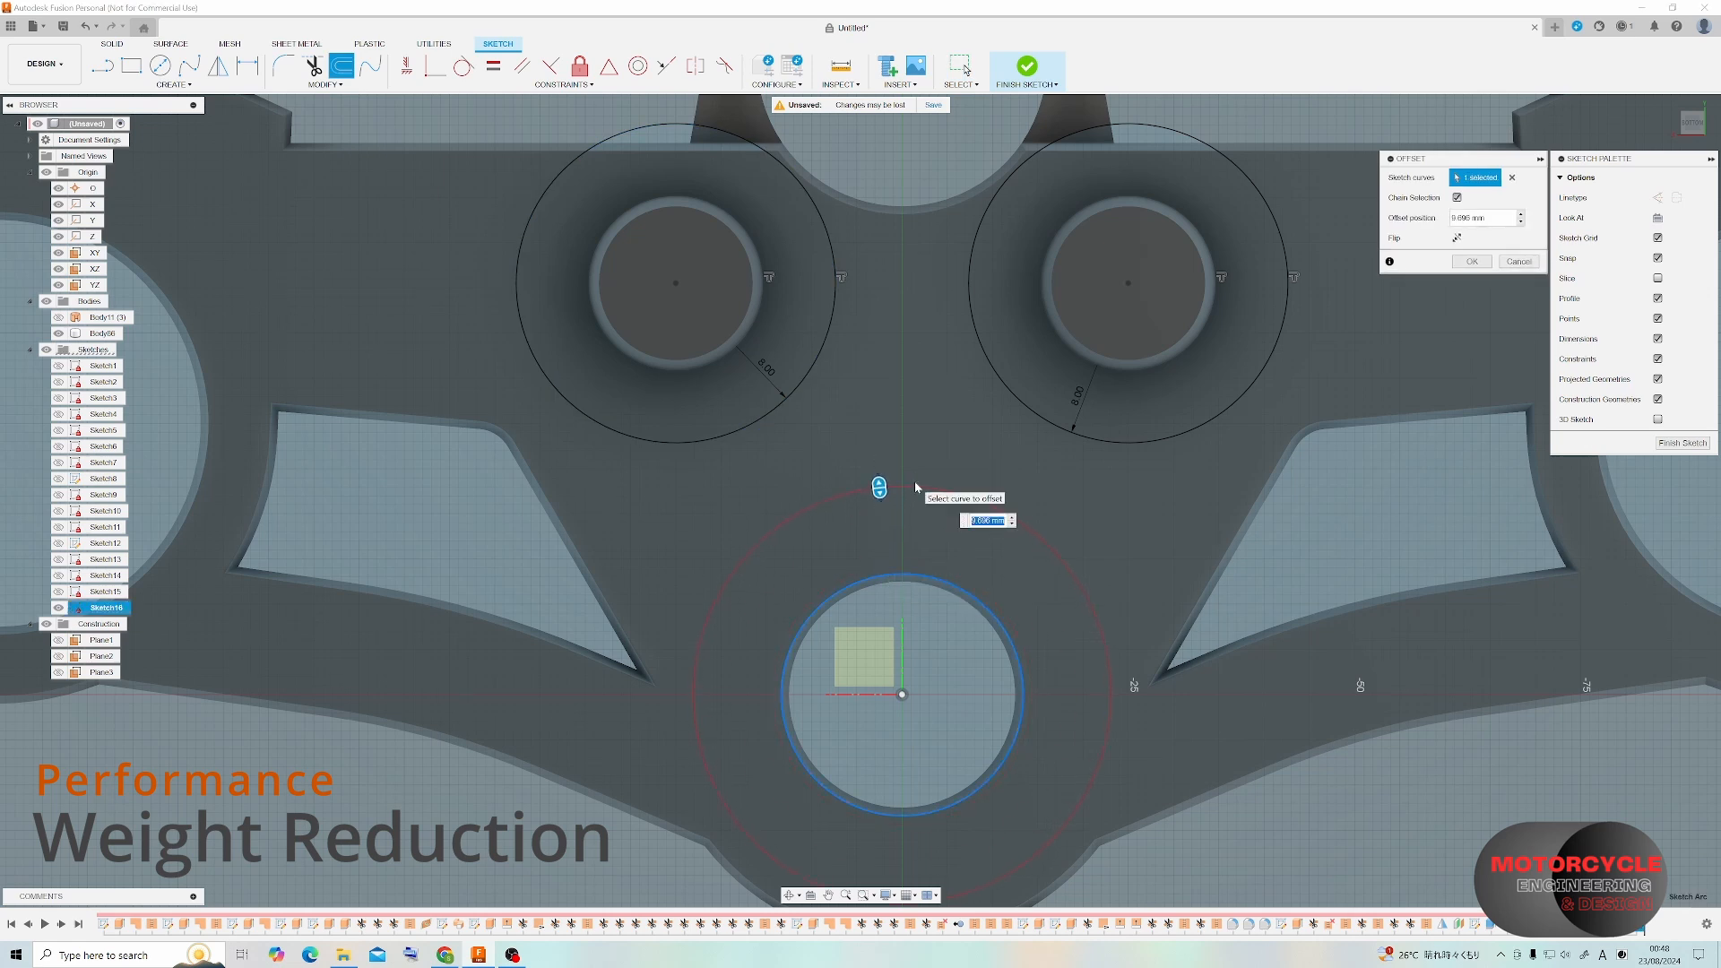
key(Return)
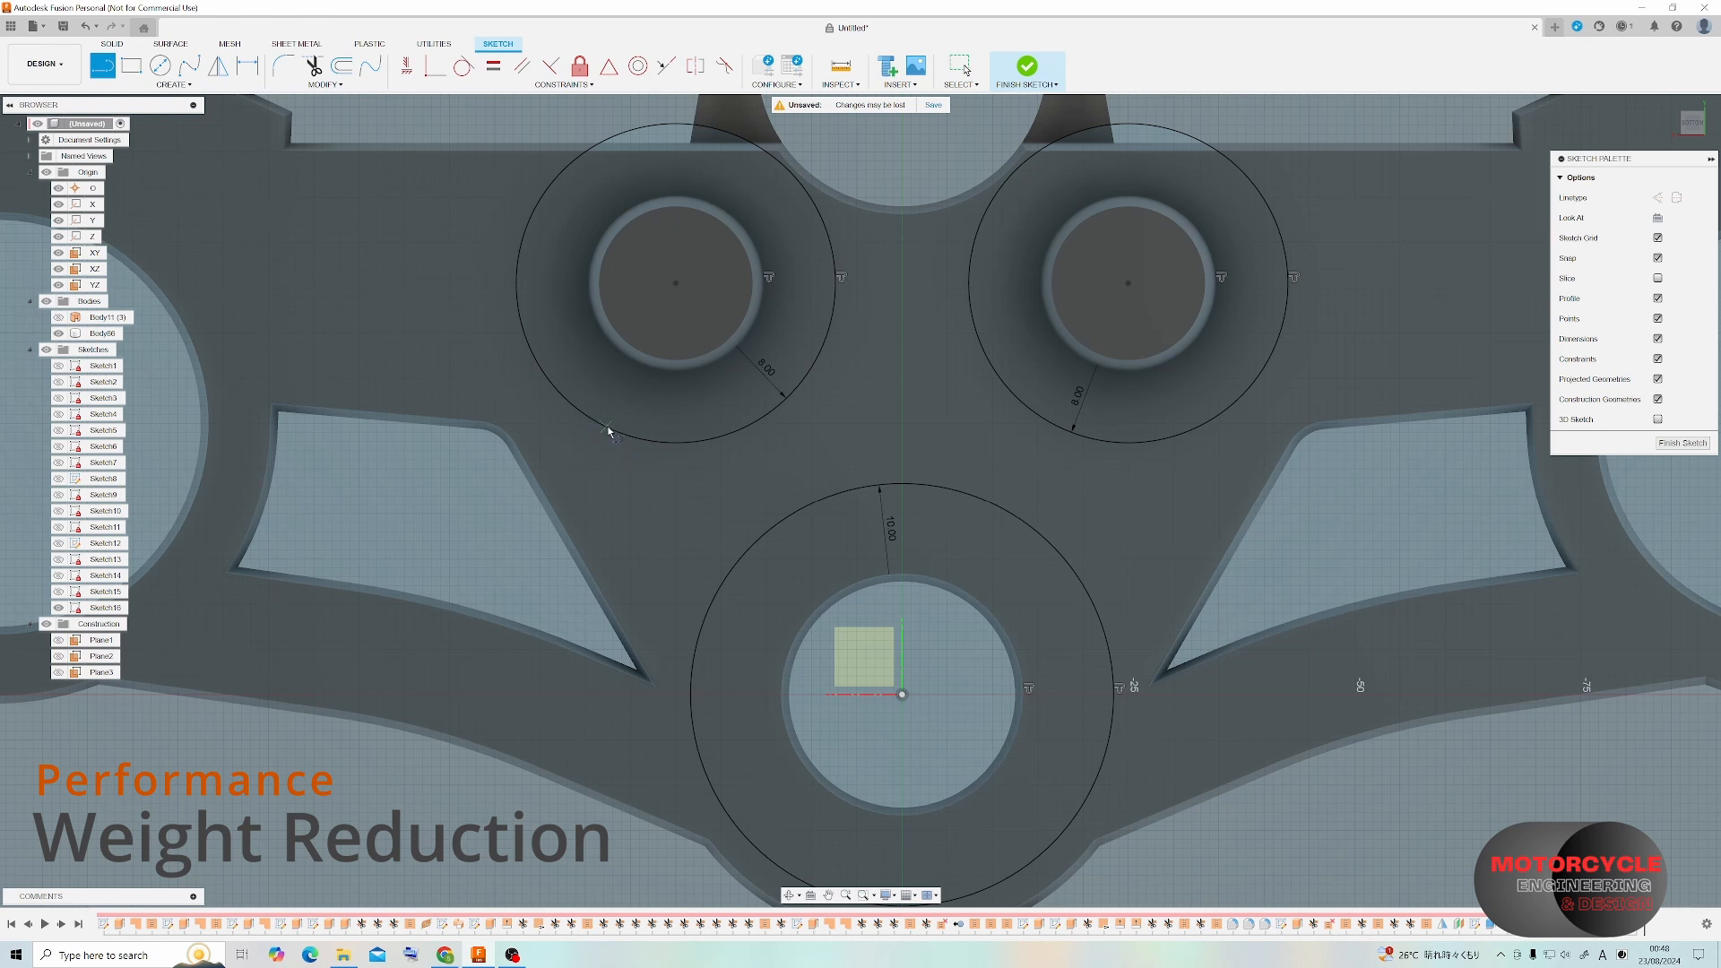
click(720, 588)
key(Escape)
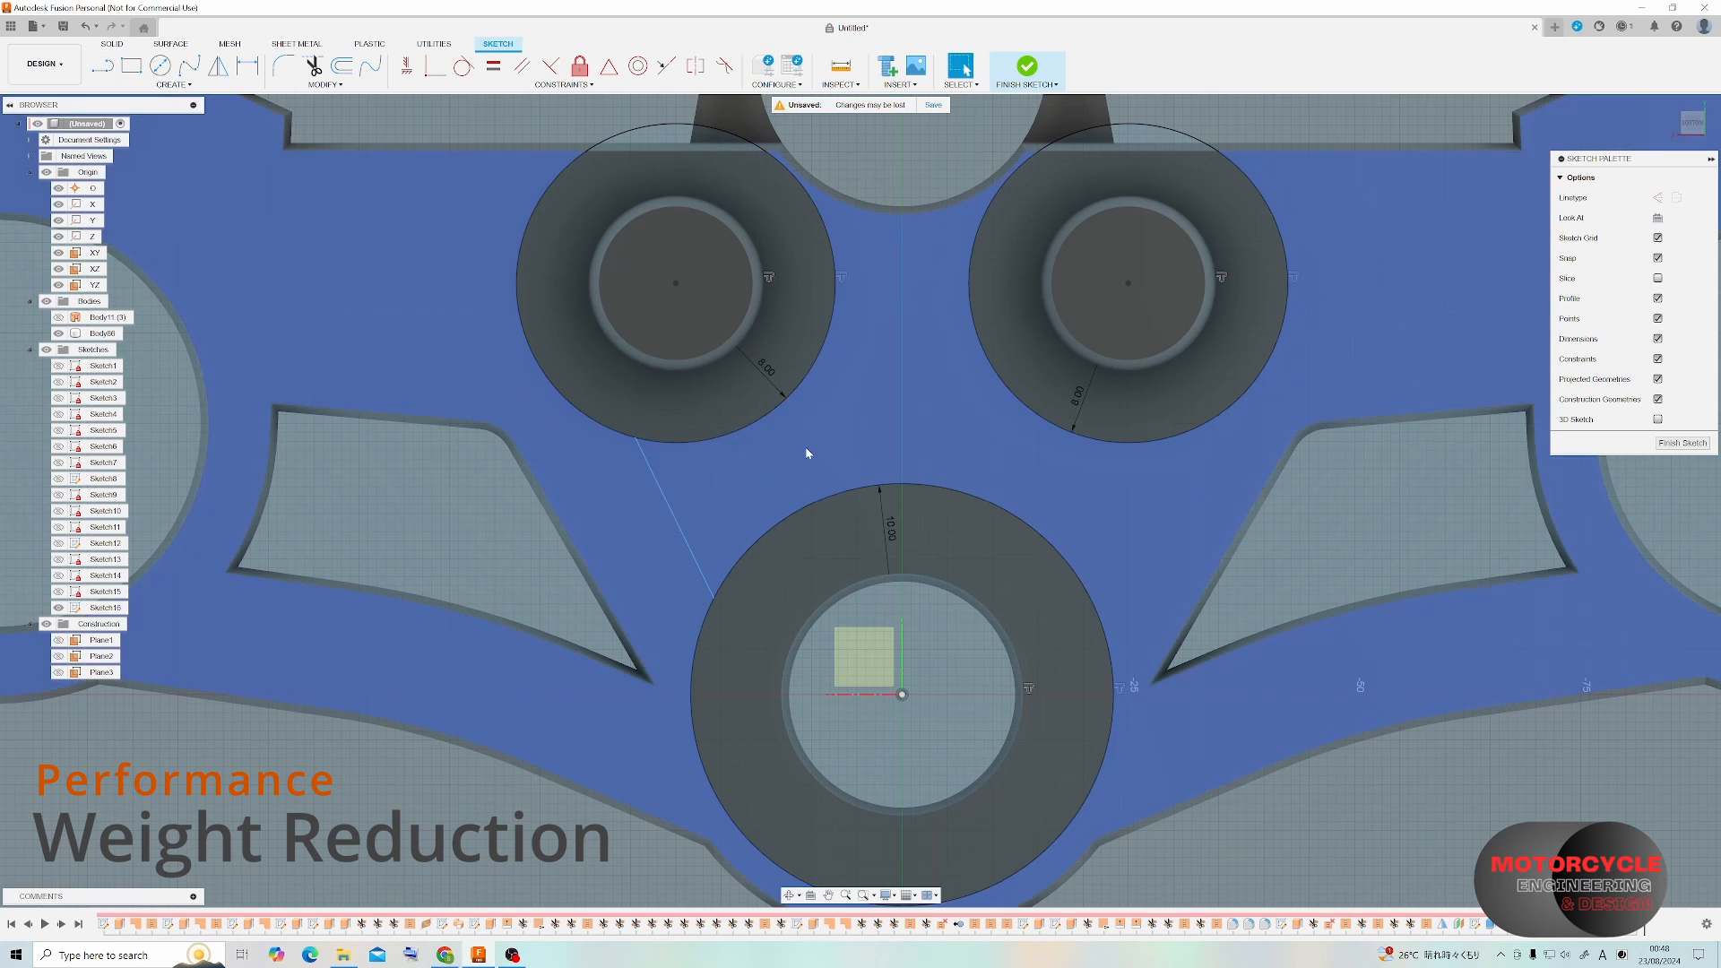
key(ctrl+z)
Offset the left window's sloped inner edge by 10 mm towards the clamp's centre, using -10 to flip it to that side.
click(338, 72)
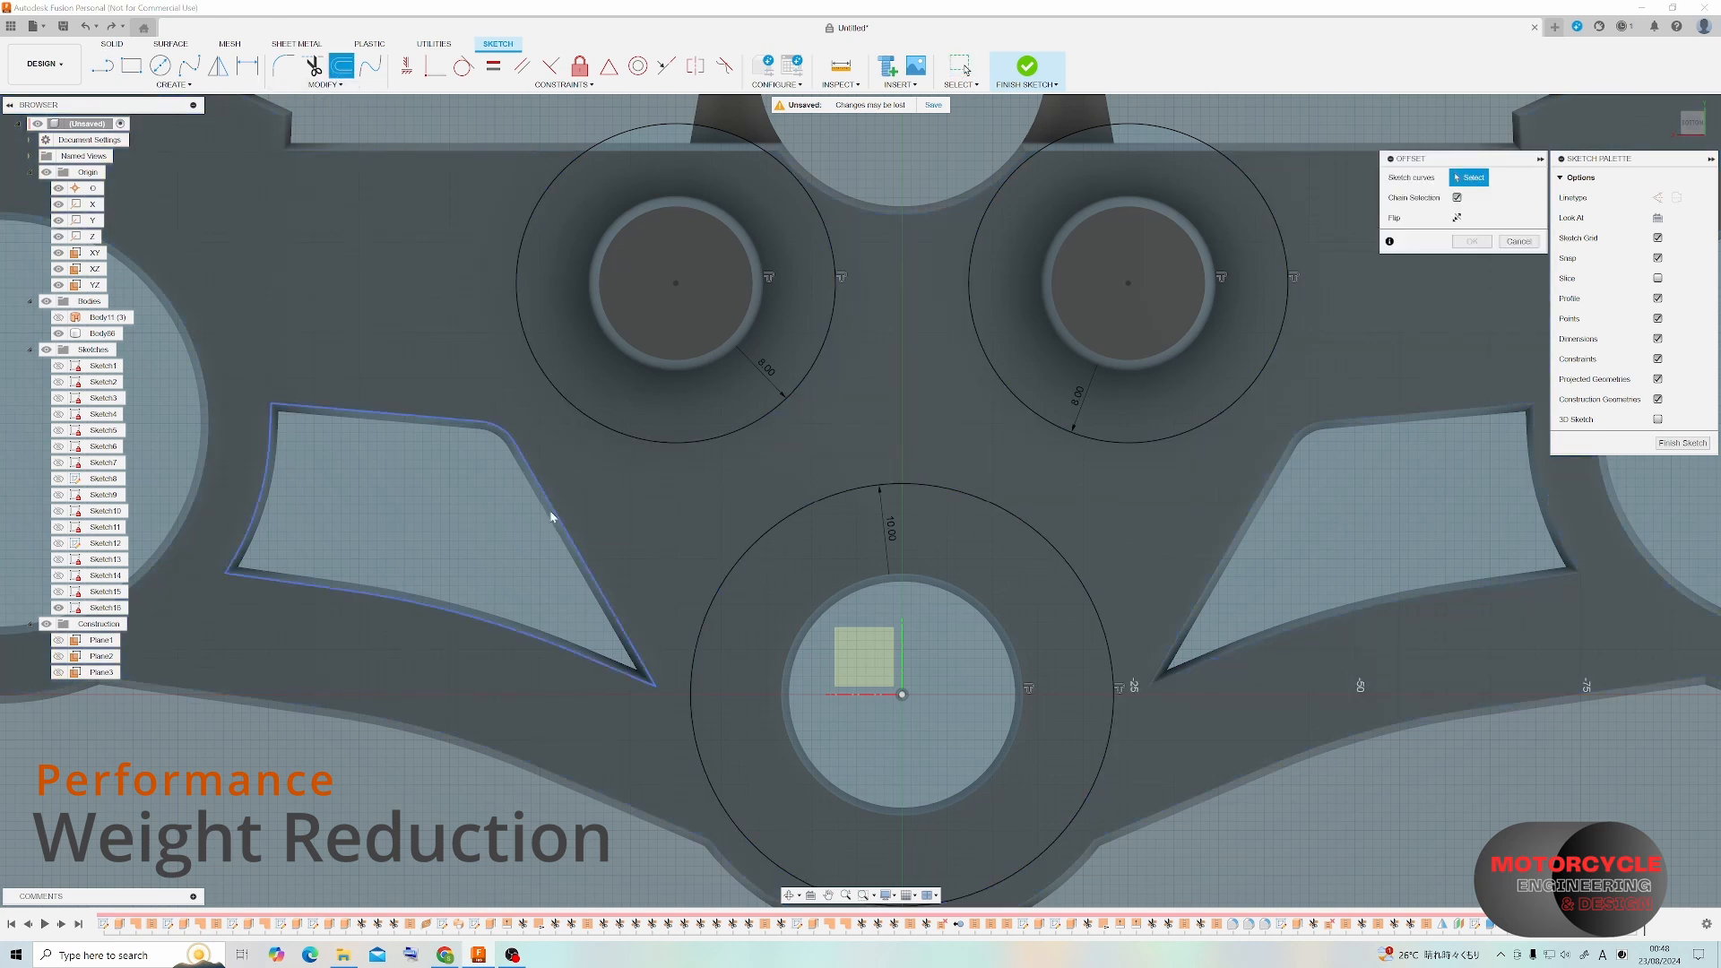
click(588, 575)
drag(585, 571, 669, 497)
text(10)
key(Return)
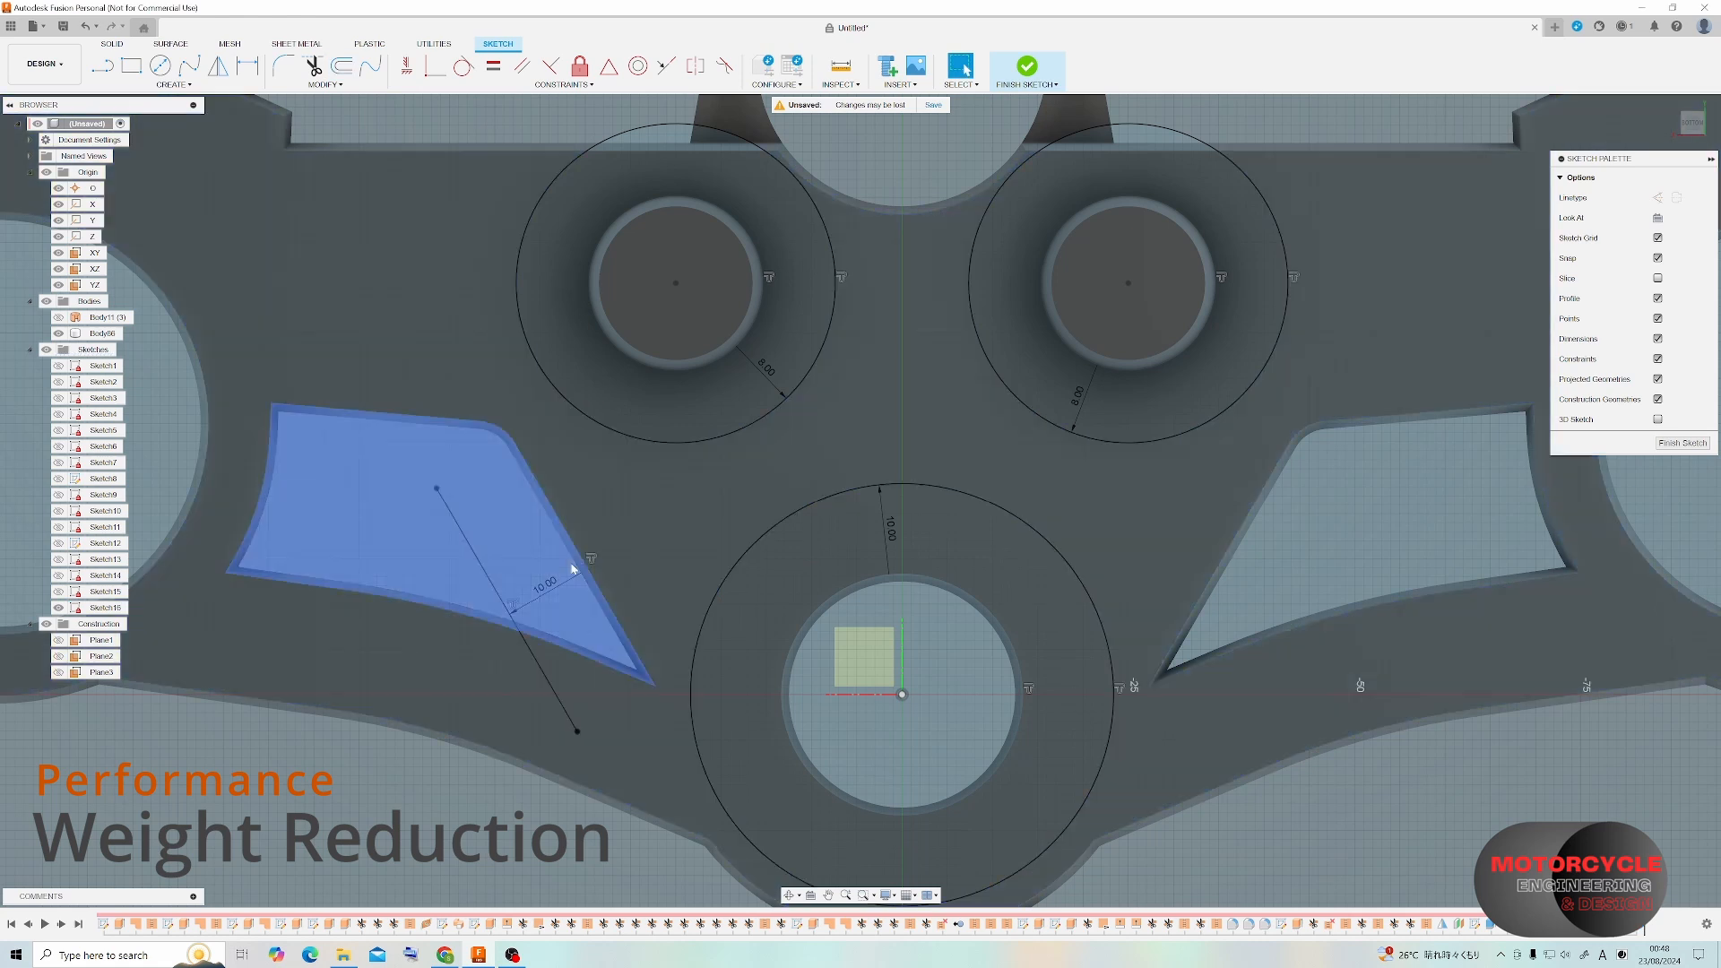
double_click(547, 586)
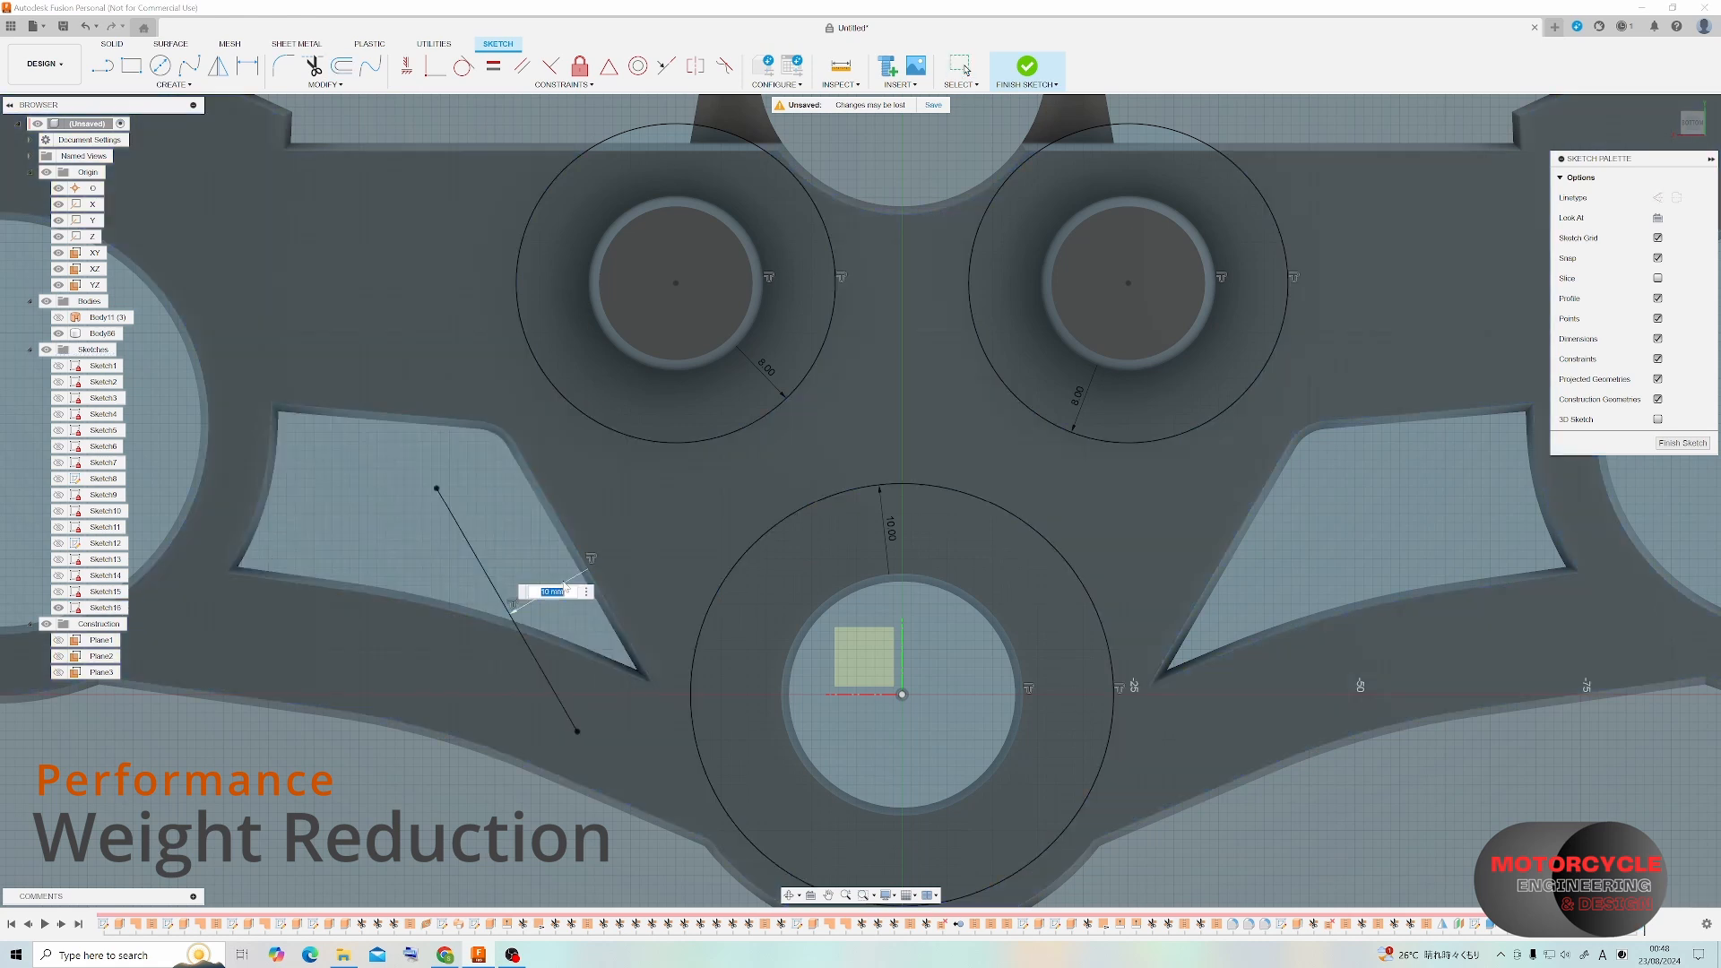
text(-10)
key(Return)
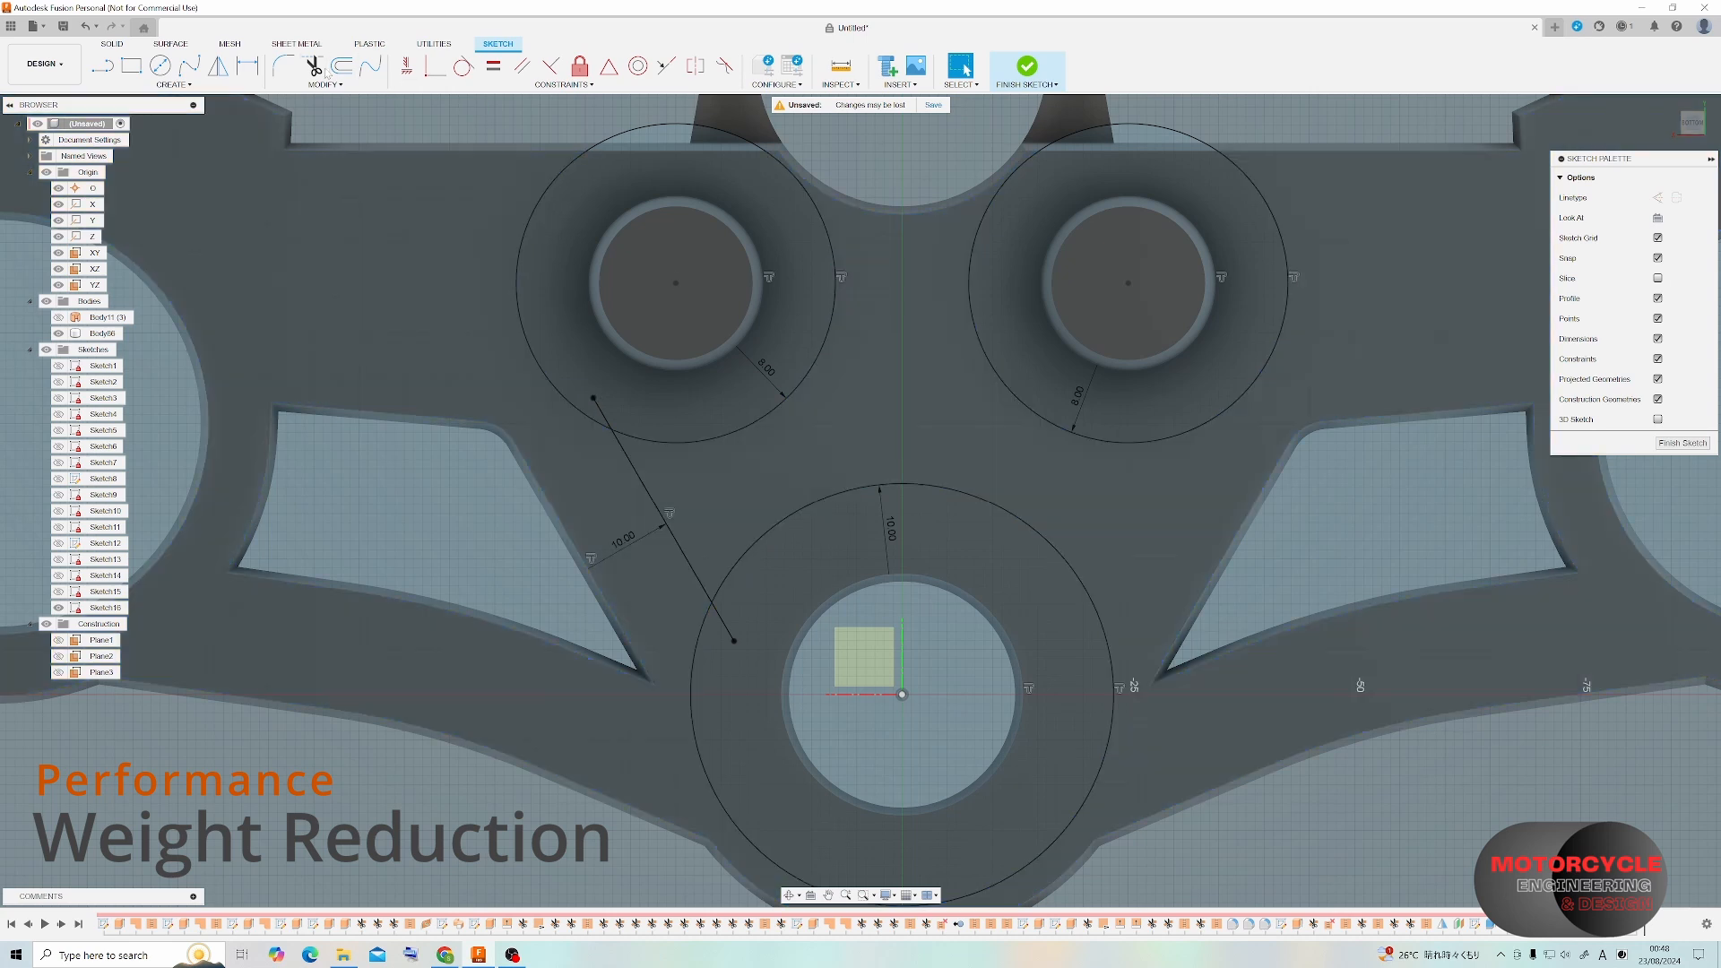
Trim the offset line to the left boss and stem hole circles, and mirror it about the Y axis.
click(321, 72)
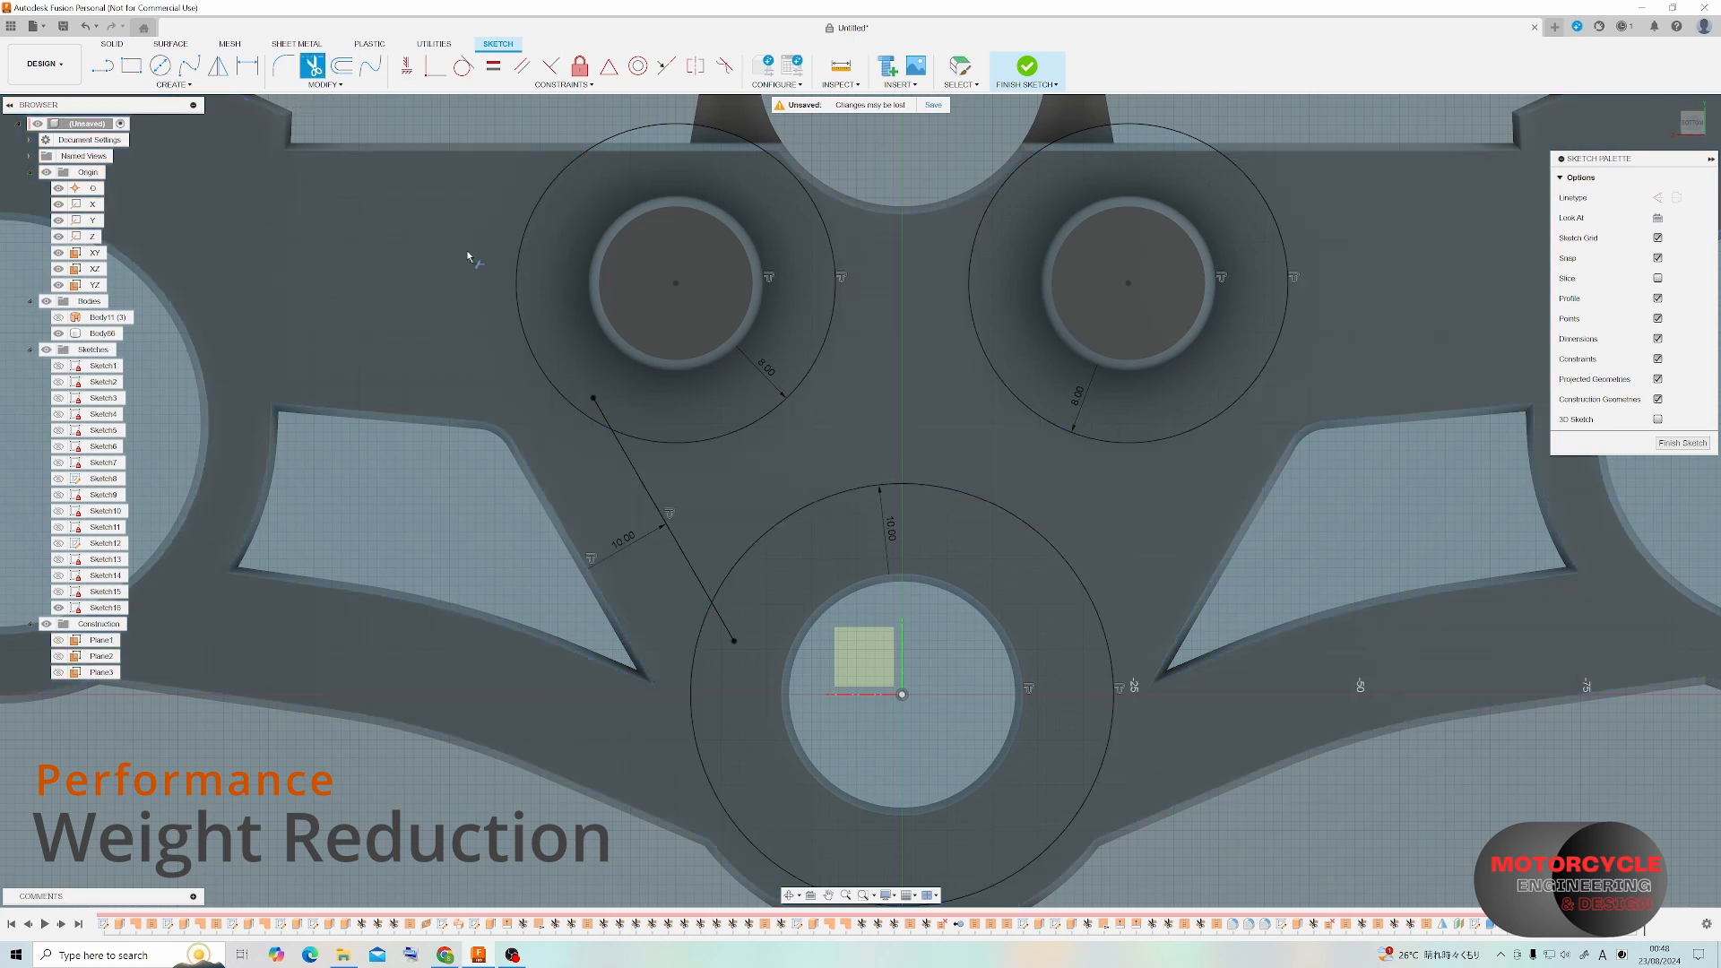
click(600, 413)
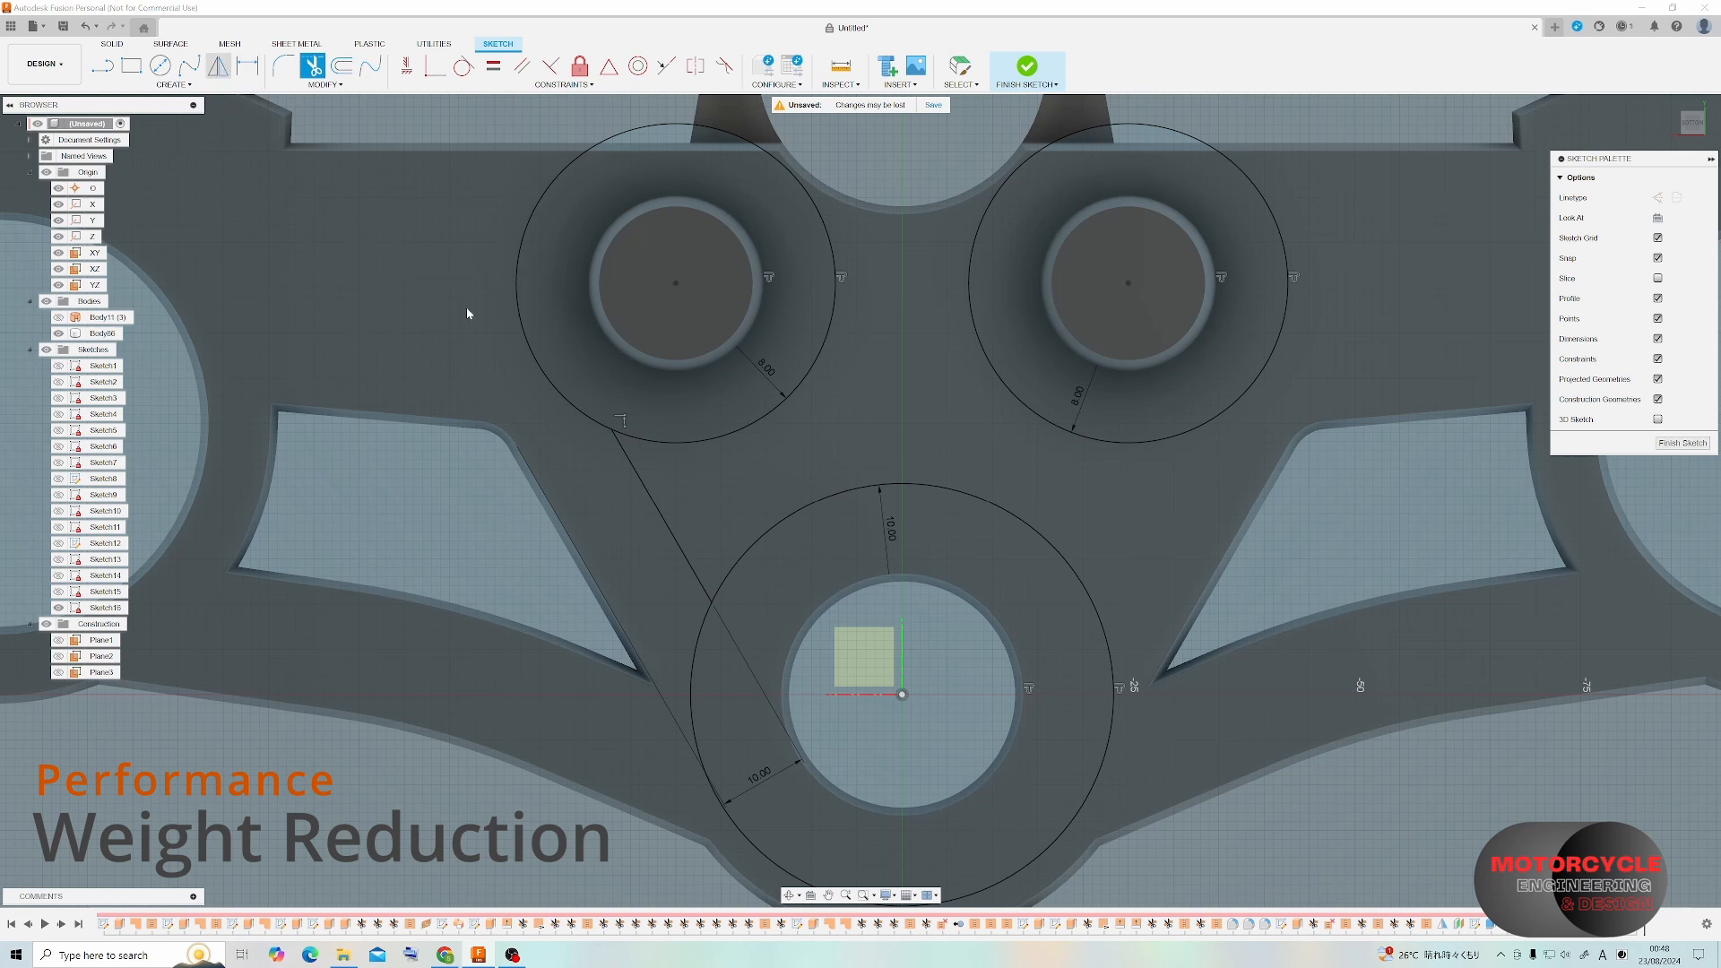
click(218, 66)
click(675, 530)
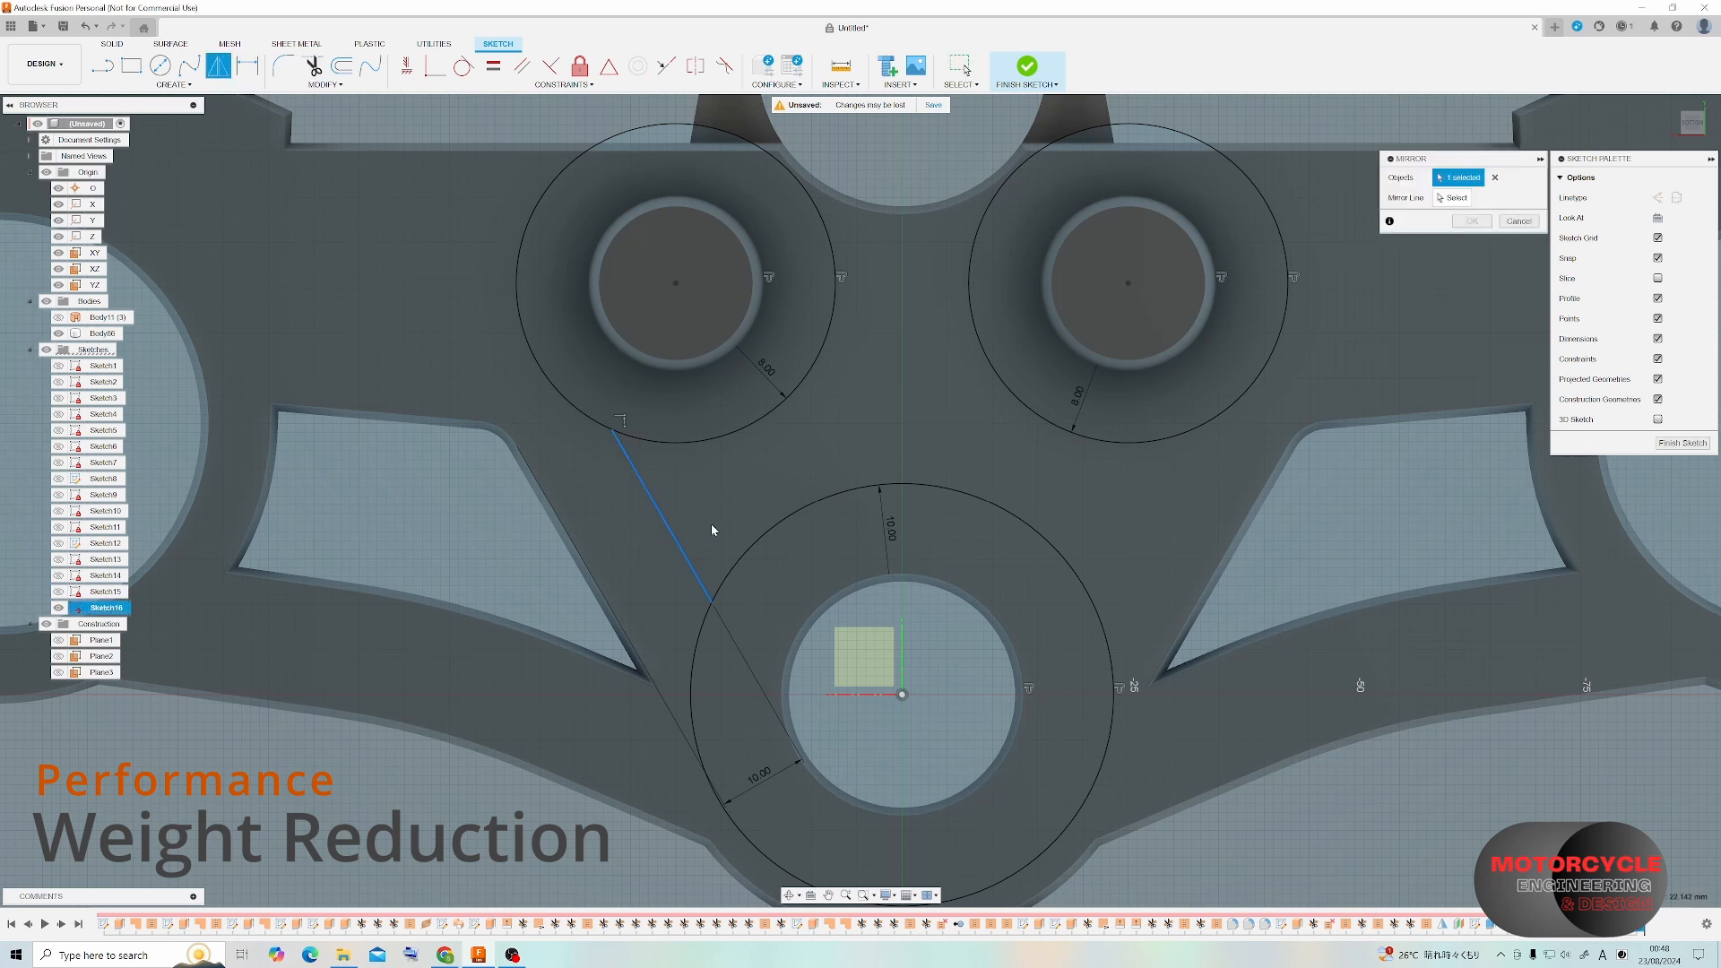
click(1447, 198)
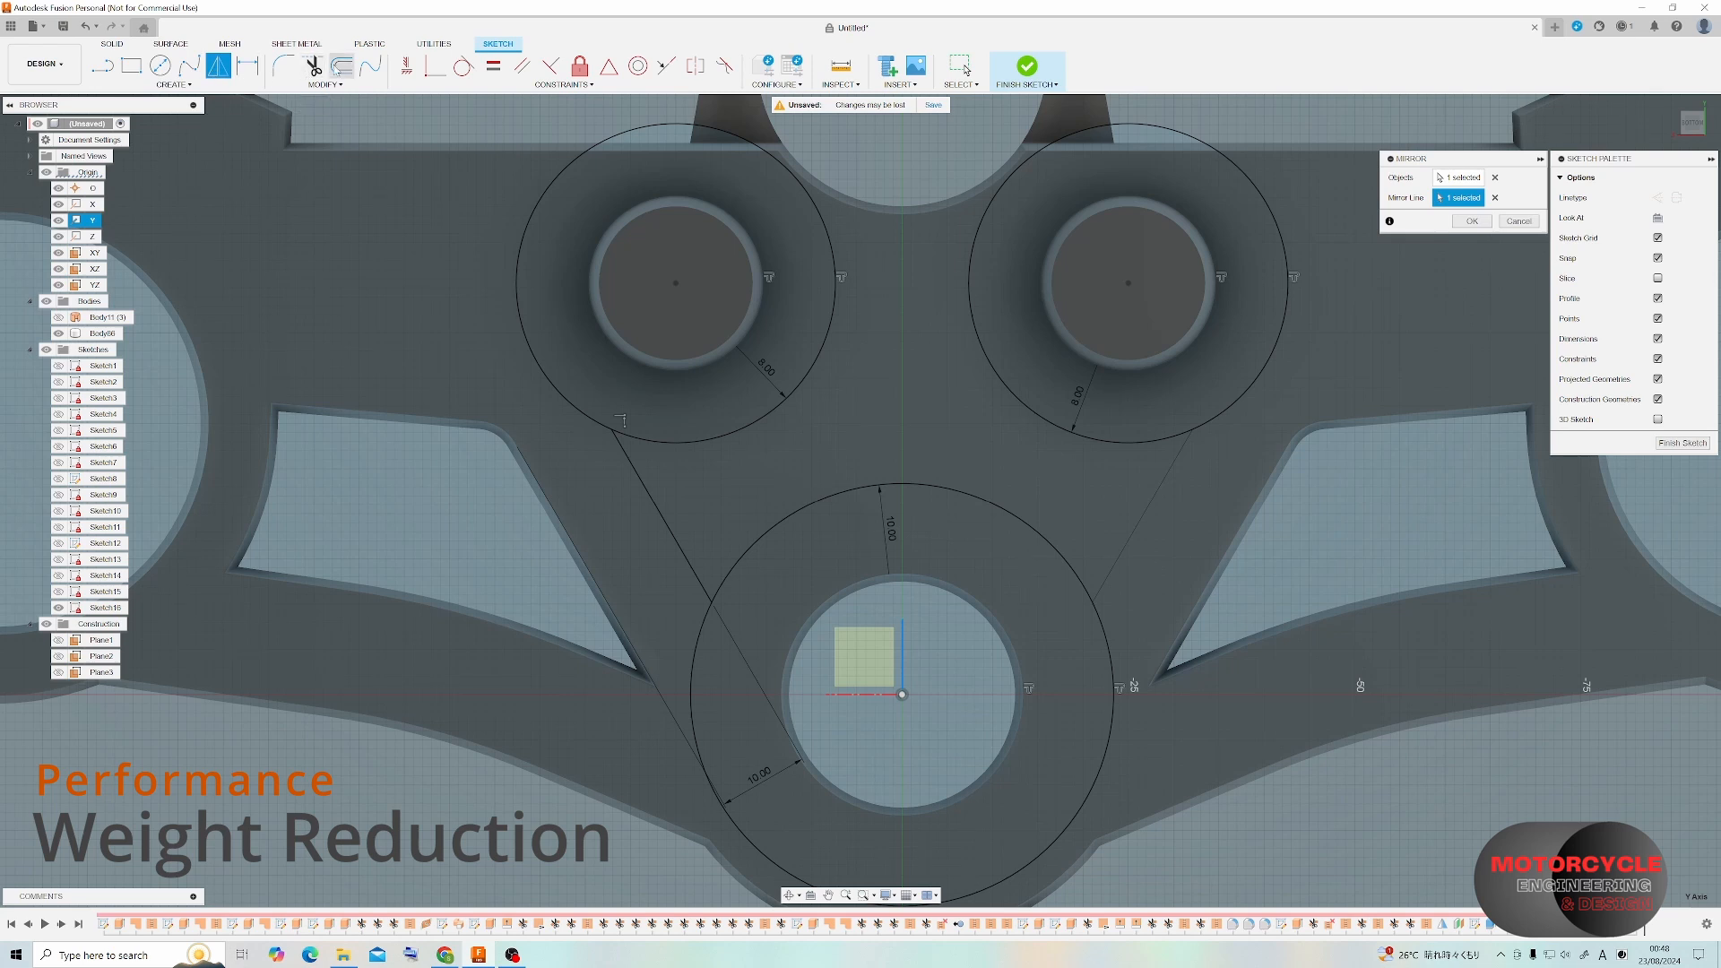
Offset the curved cutout edge between the bosses by 10 mm into the body and trim the arc to the two boss offset circles.
click(342, 66)
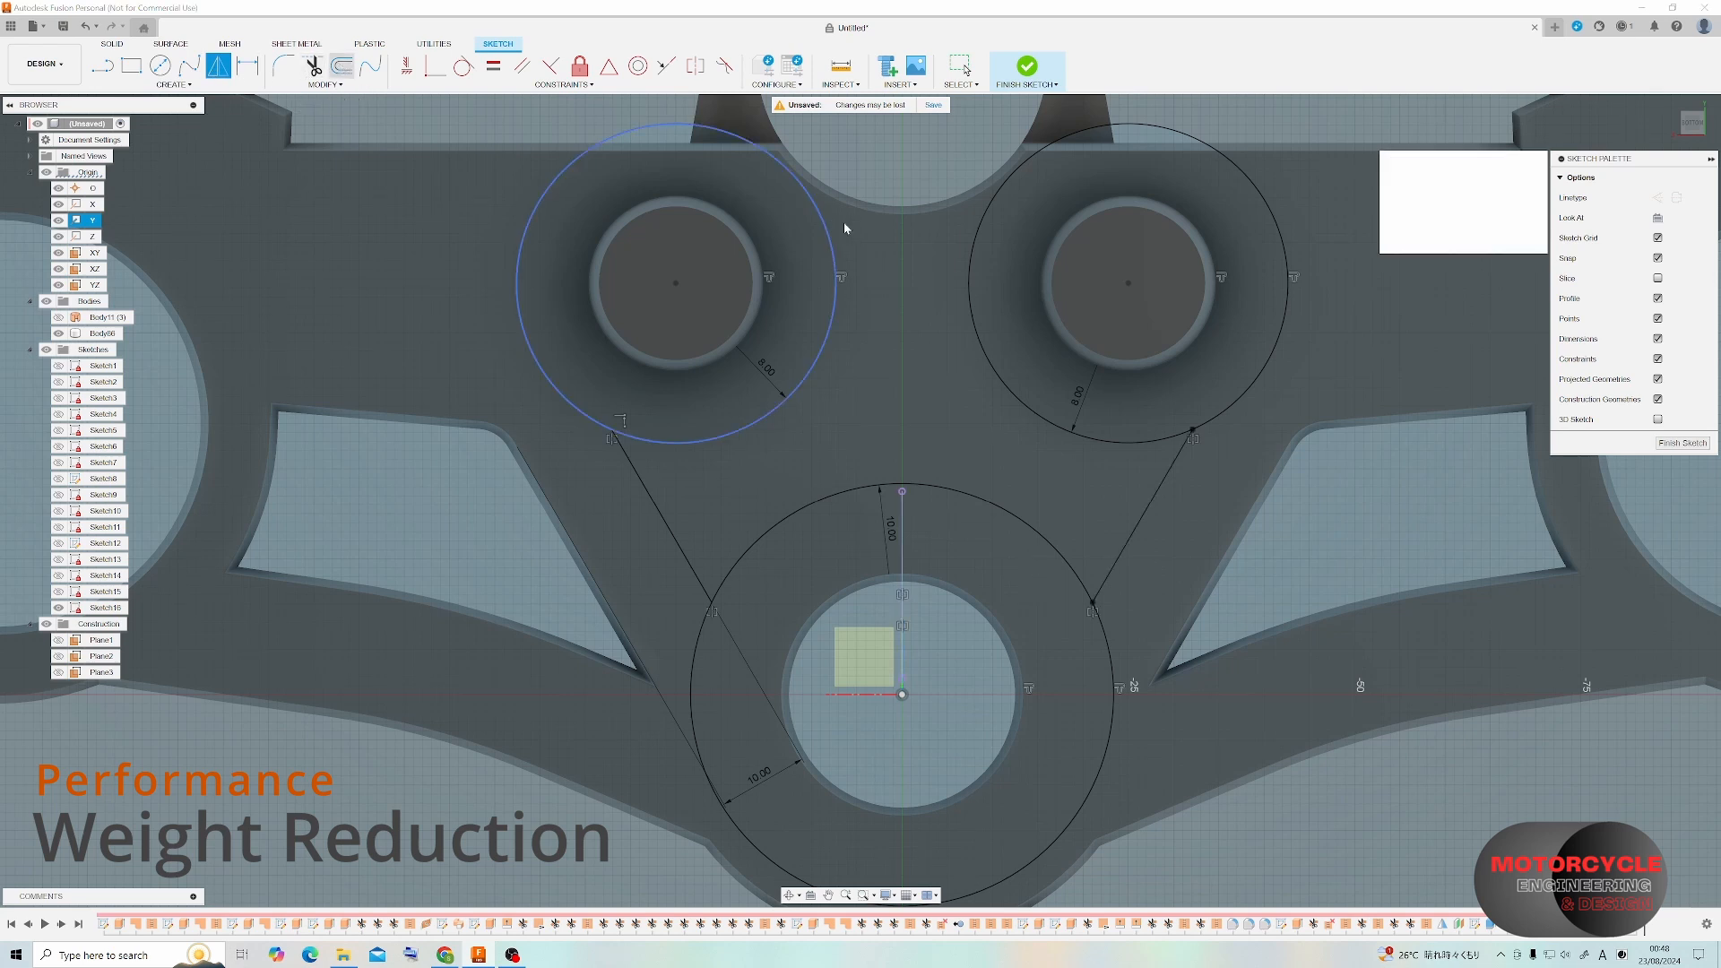
click(900, 216)
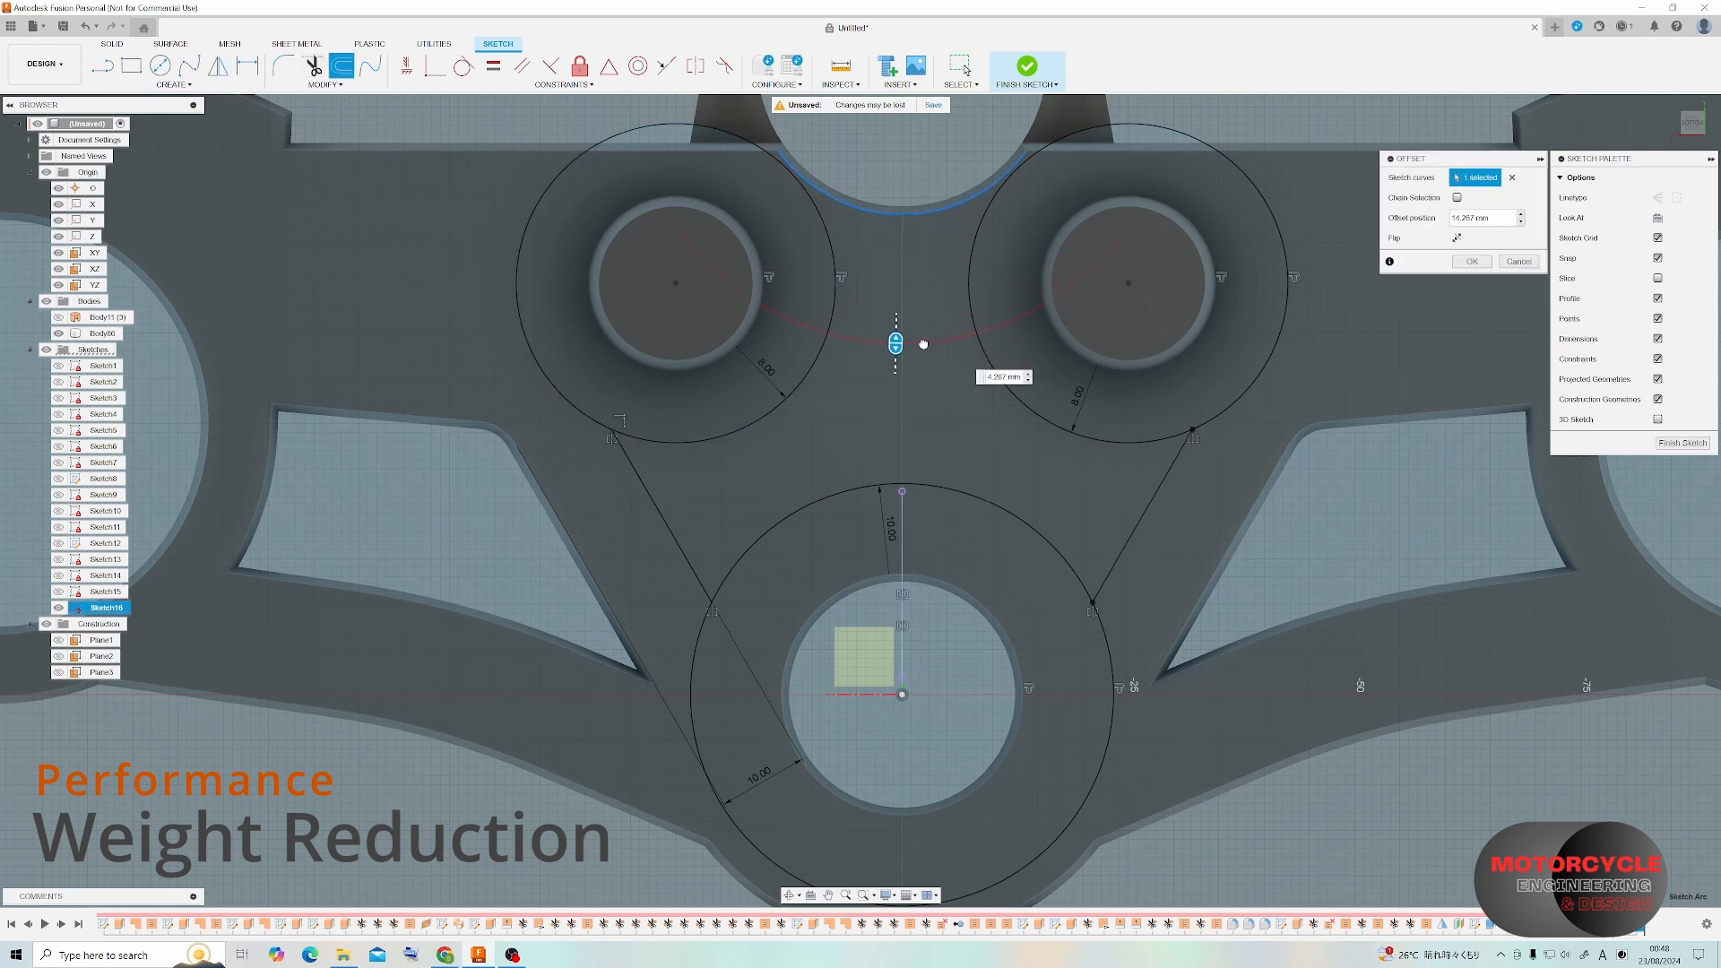
drag(923, 344, 925, 344)
text(10)
key(Return)
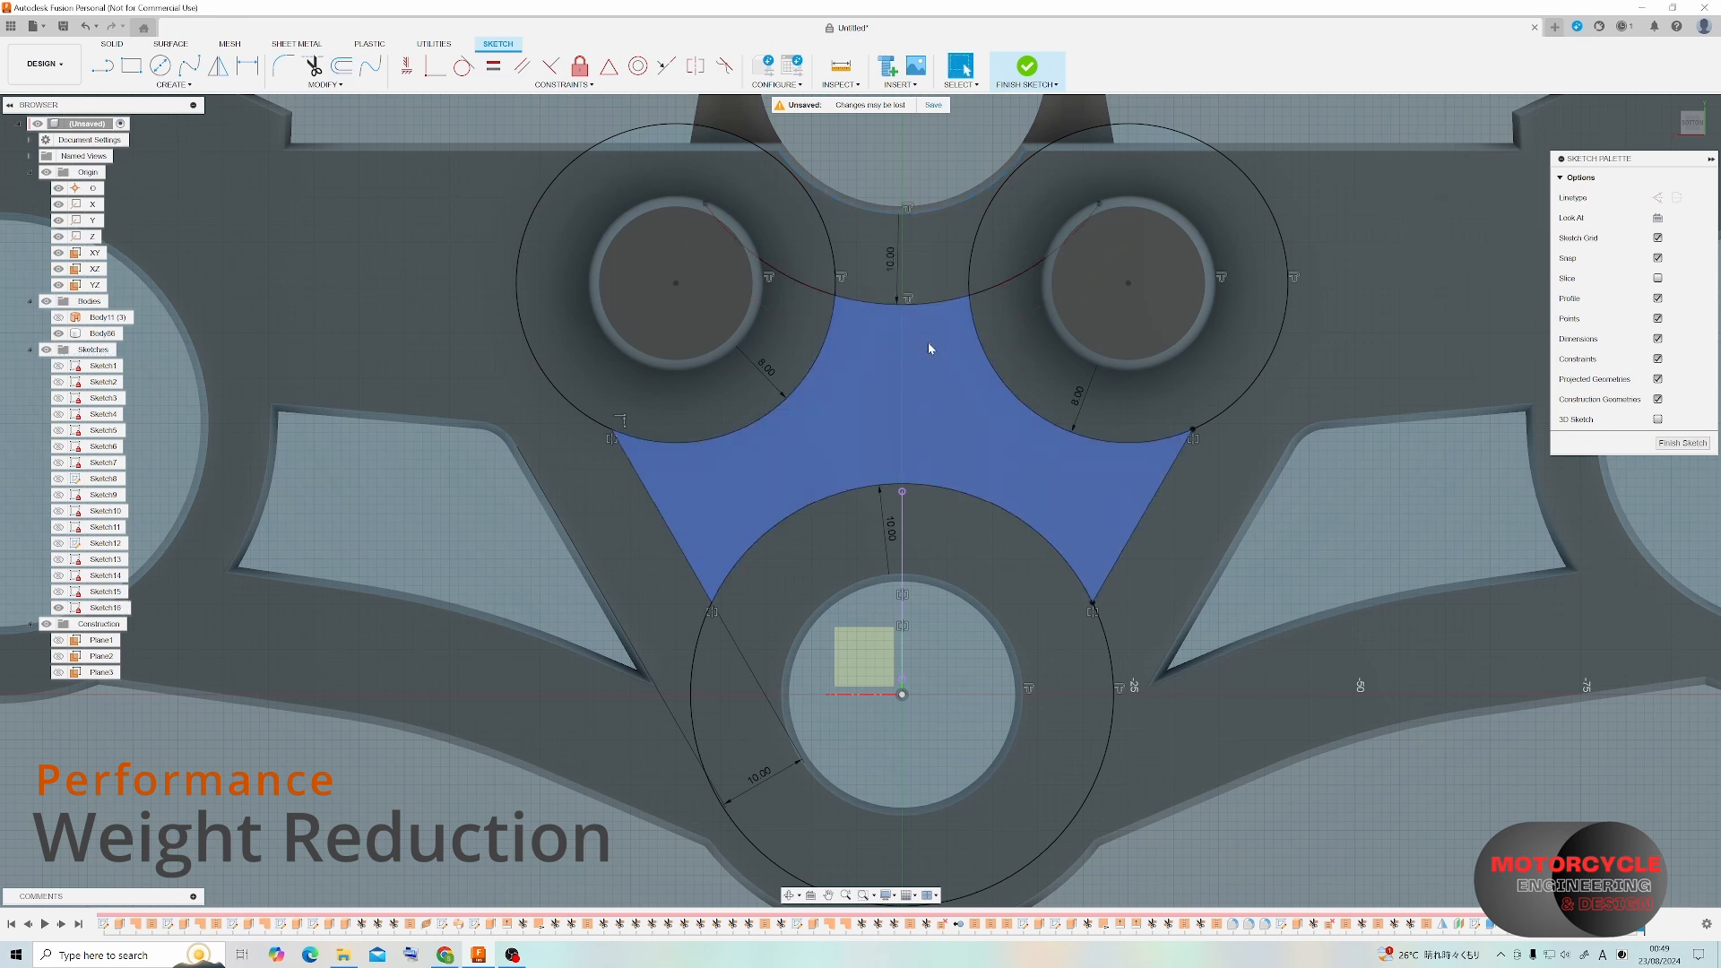
click(313, 68)
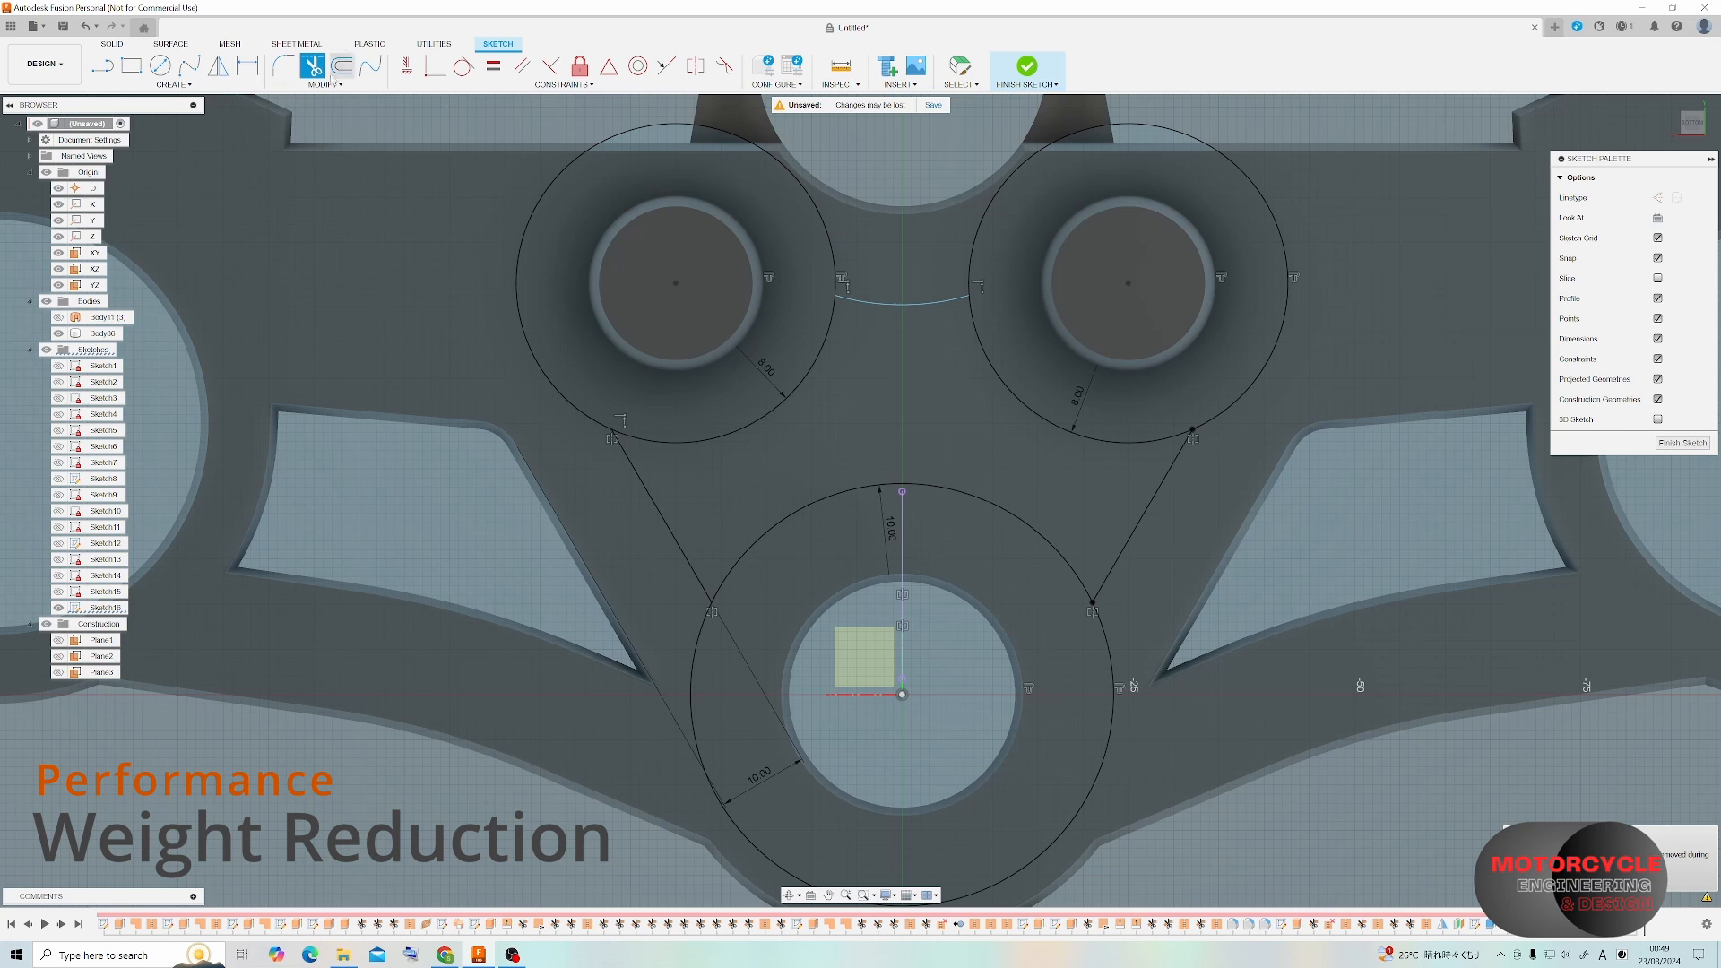
Dimension the vertical distance from the trimmed arc's left endpoint to the origin as 44 mm.
click(248, 66)
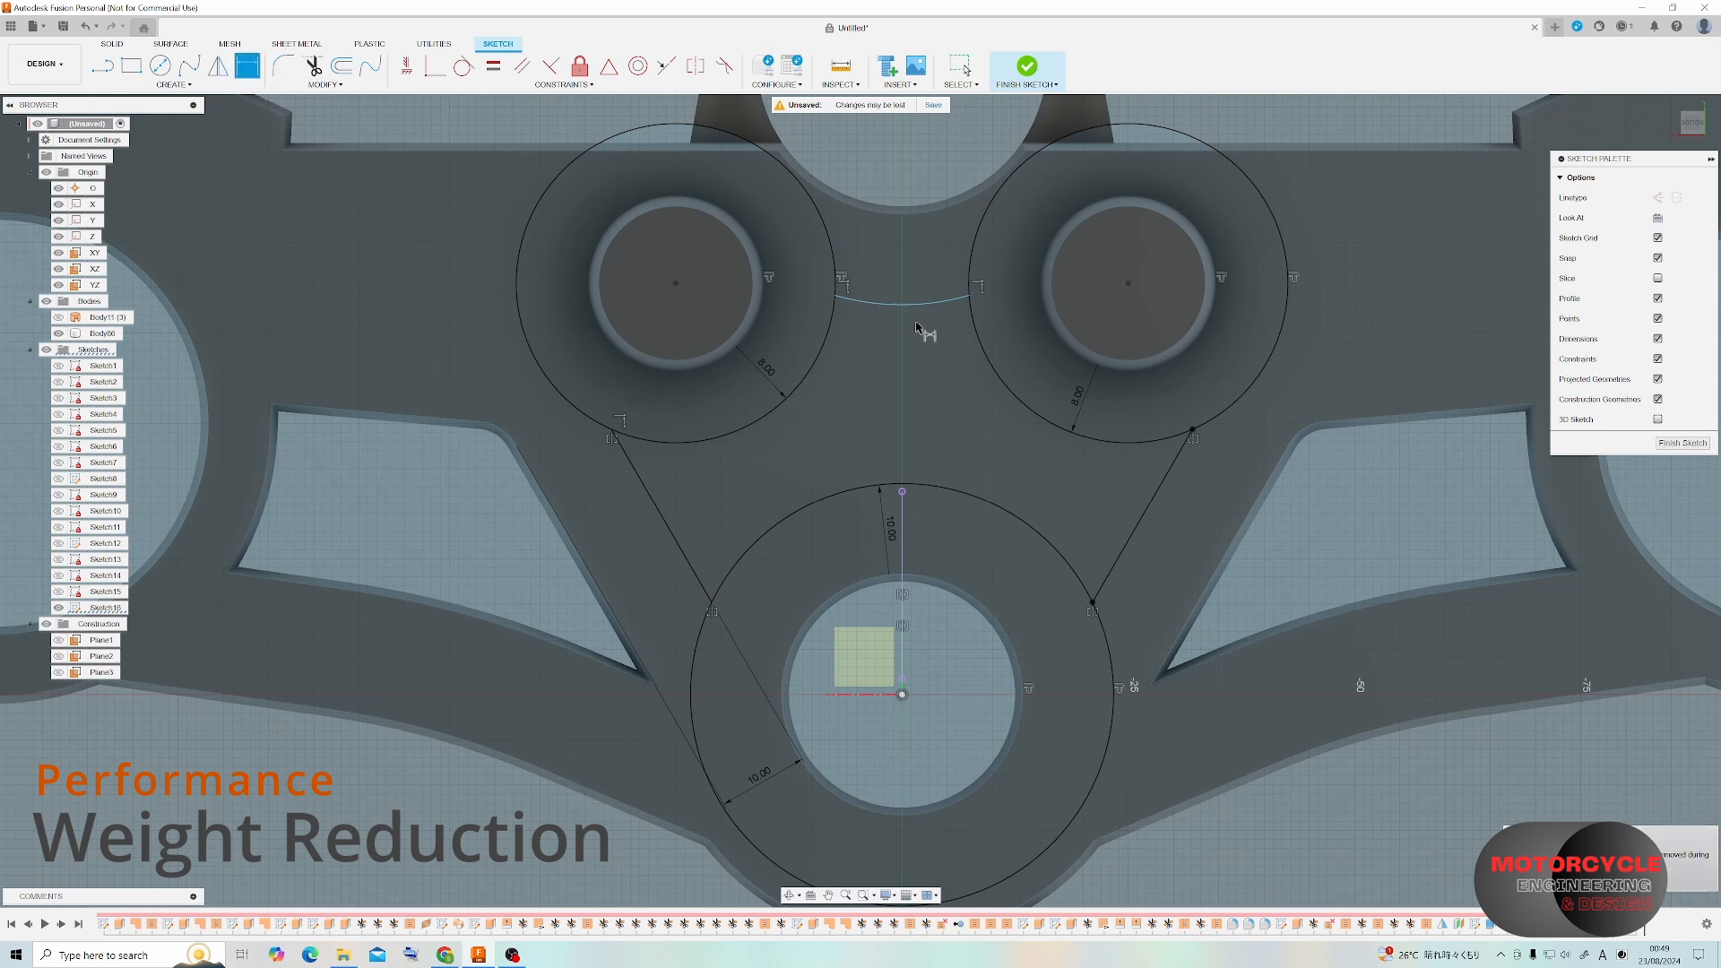
click(837, 296)
click(900, 696)
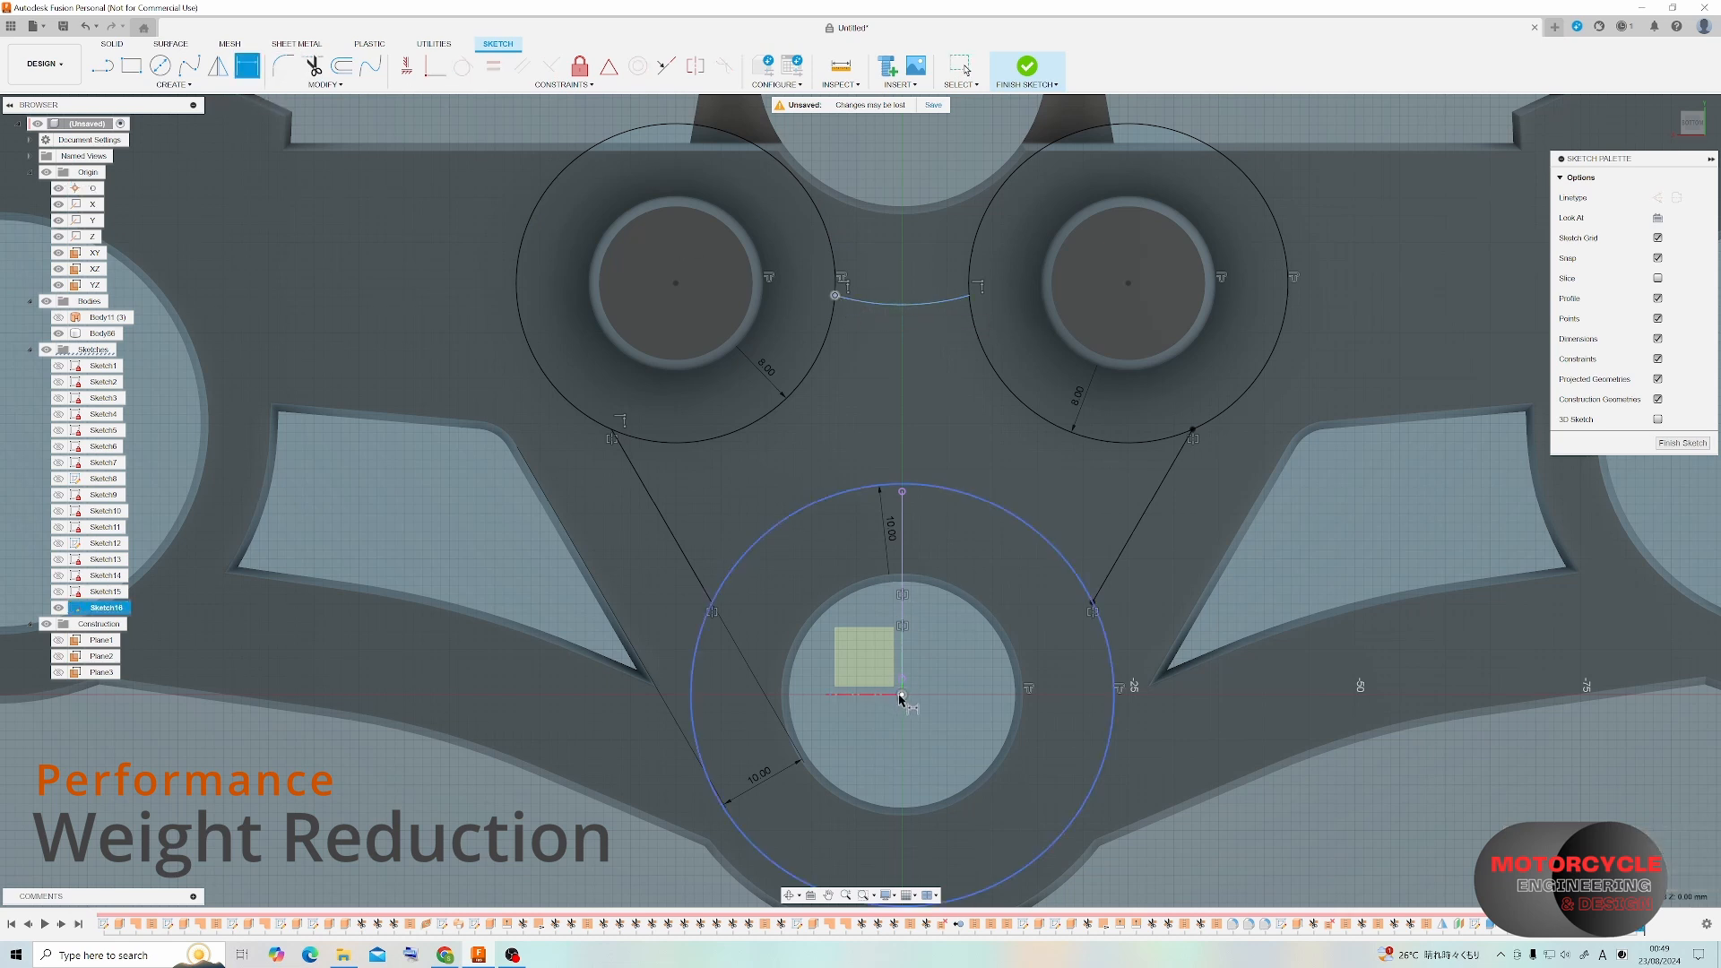
click(749, 493)
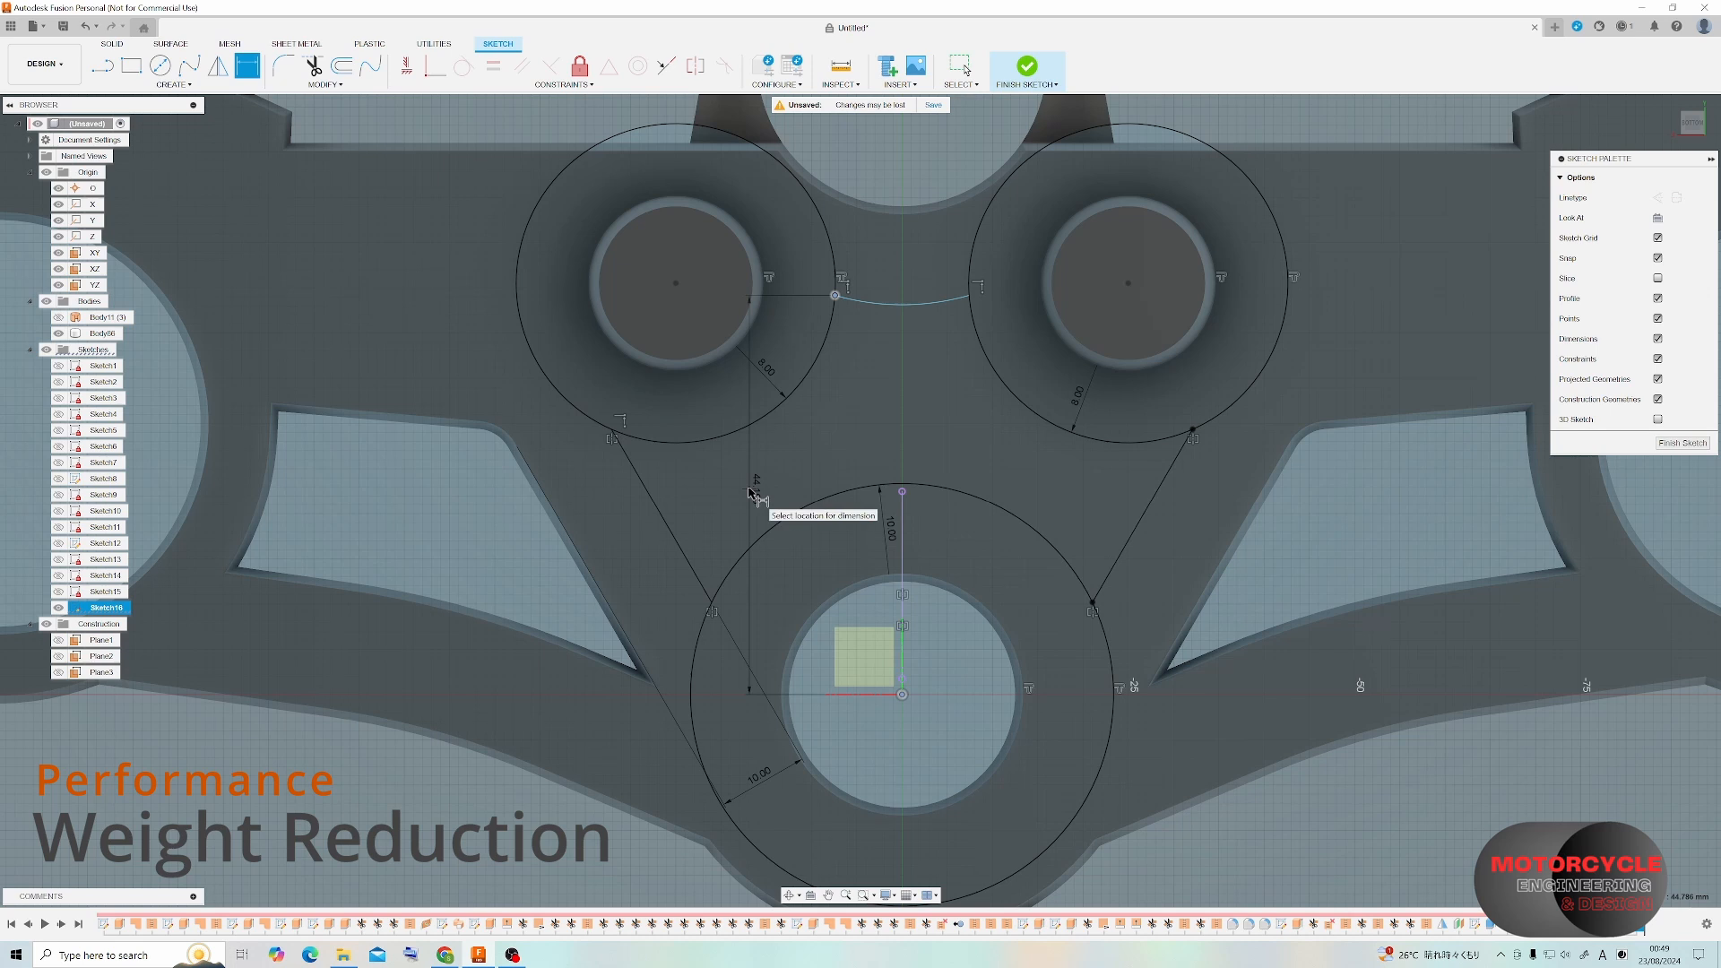
text(44)
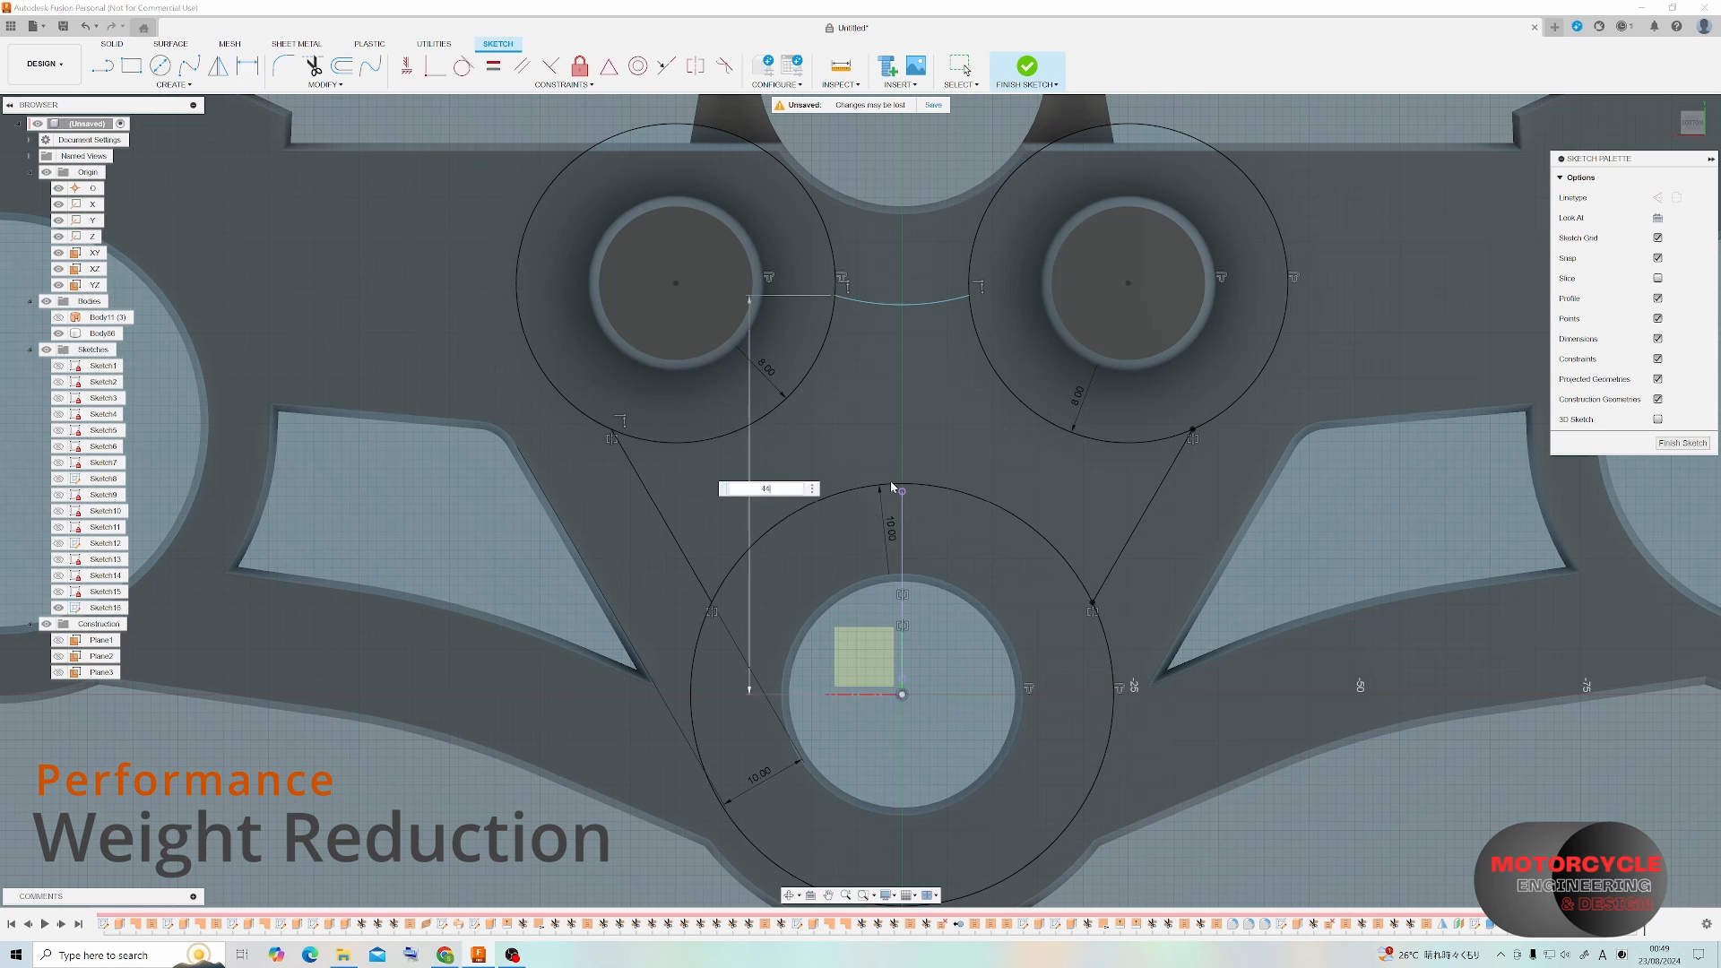
key(Return)
Make the trimmed arc's two endpoints symmetric about the vertical centre line.
click(701, 75)
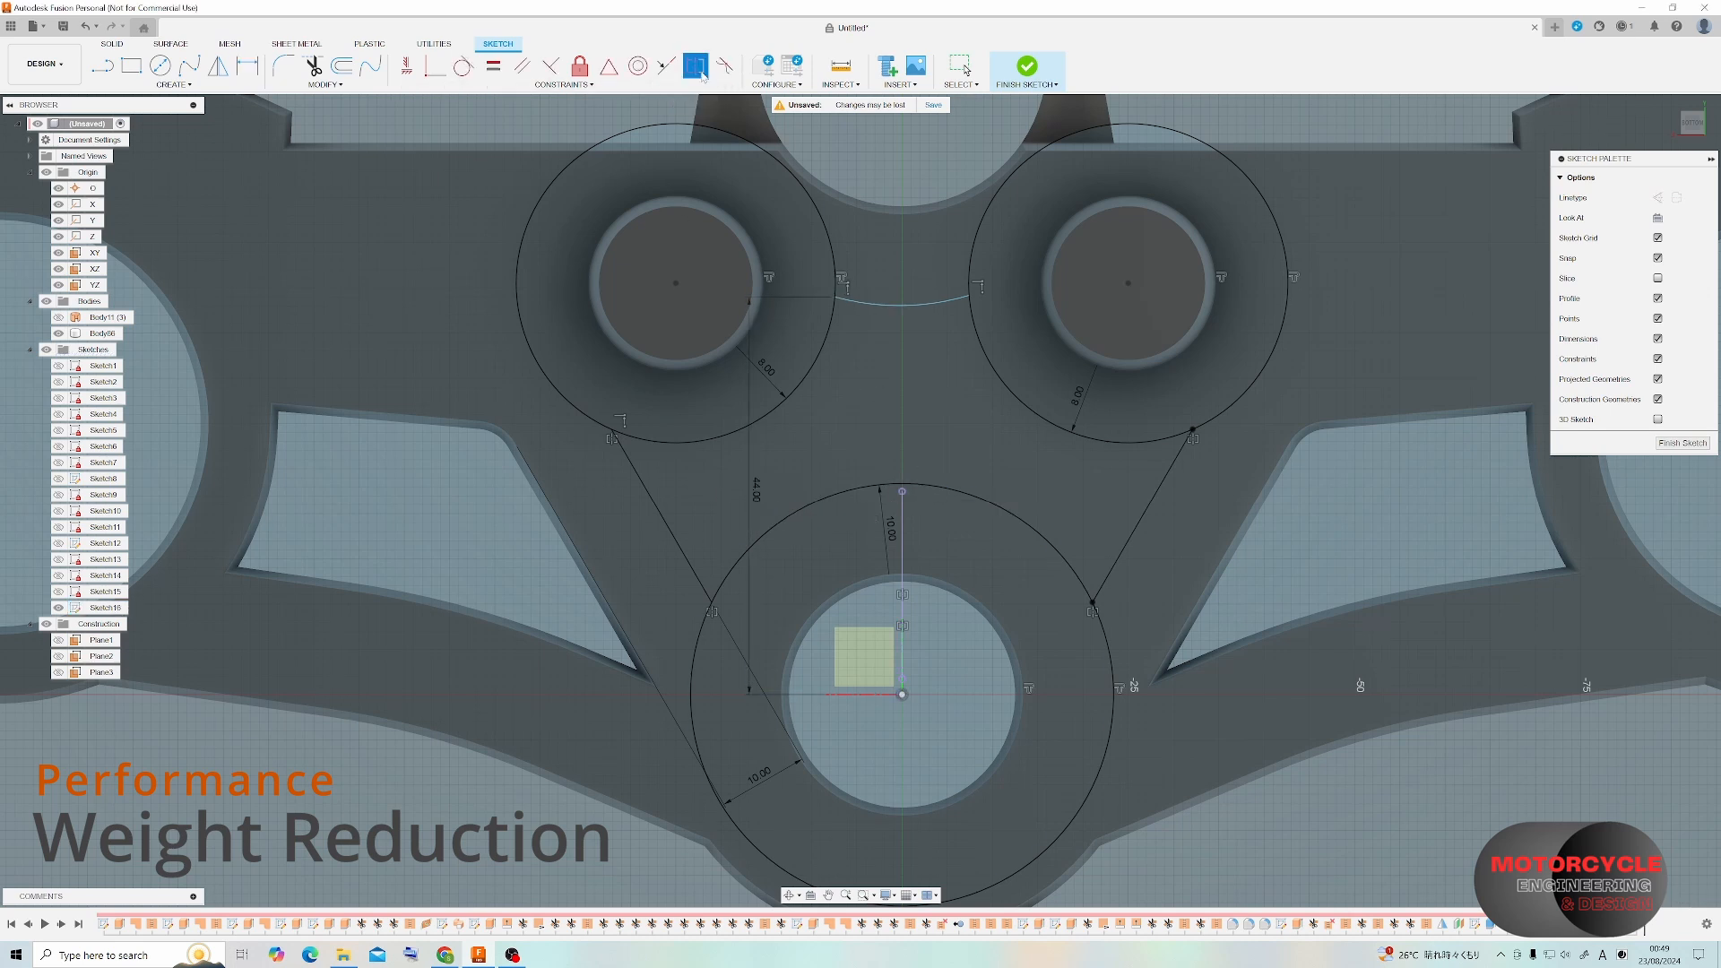
click(835, 298)
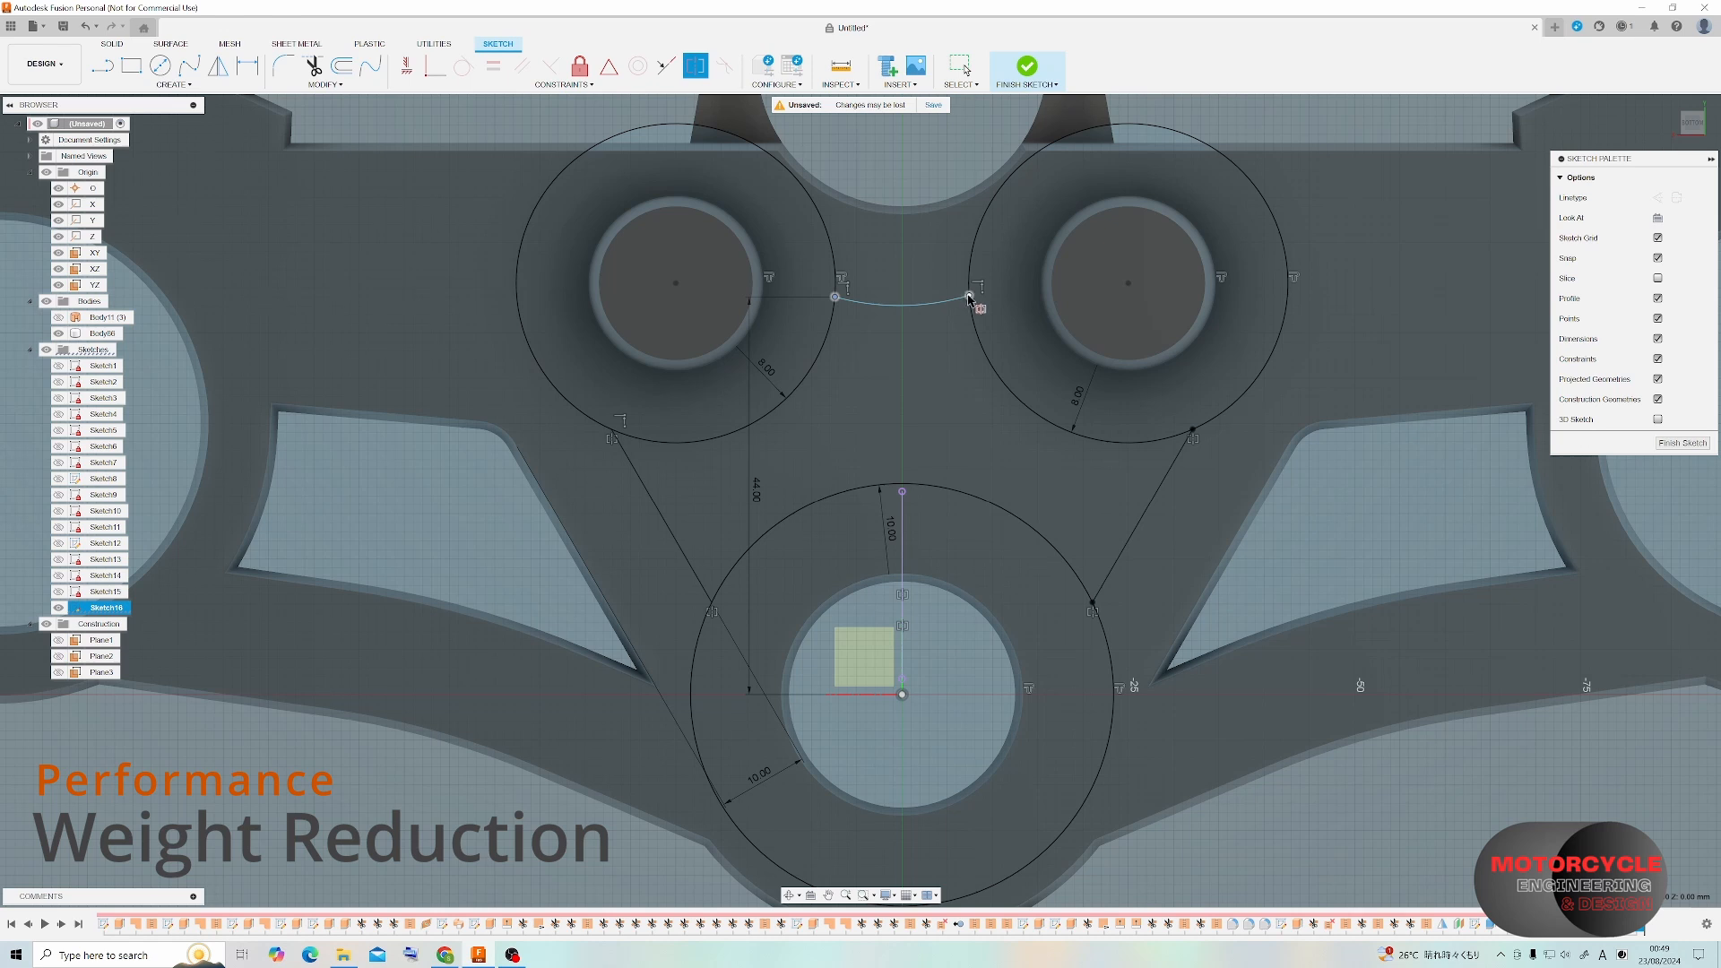
click(903, 655)
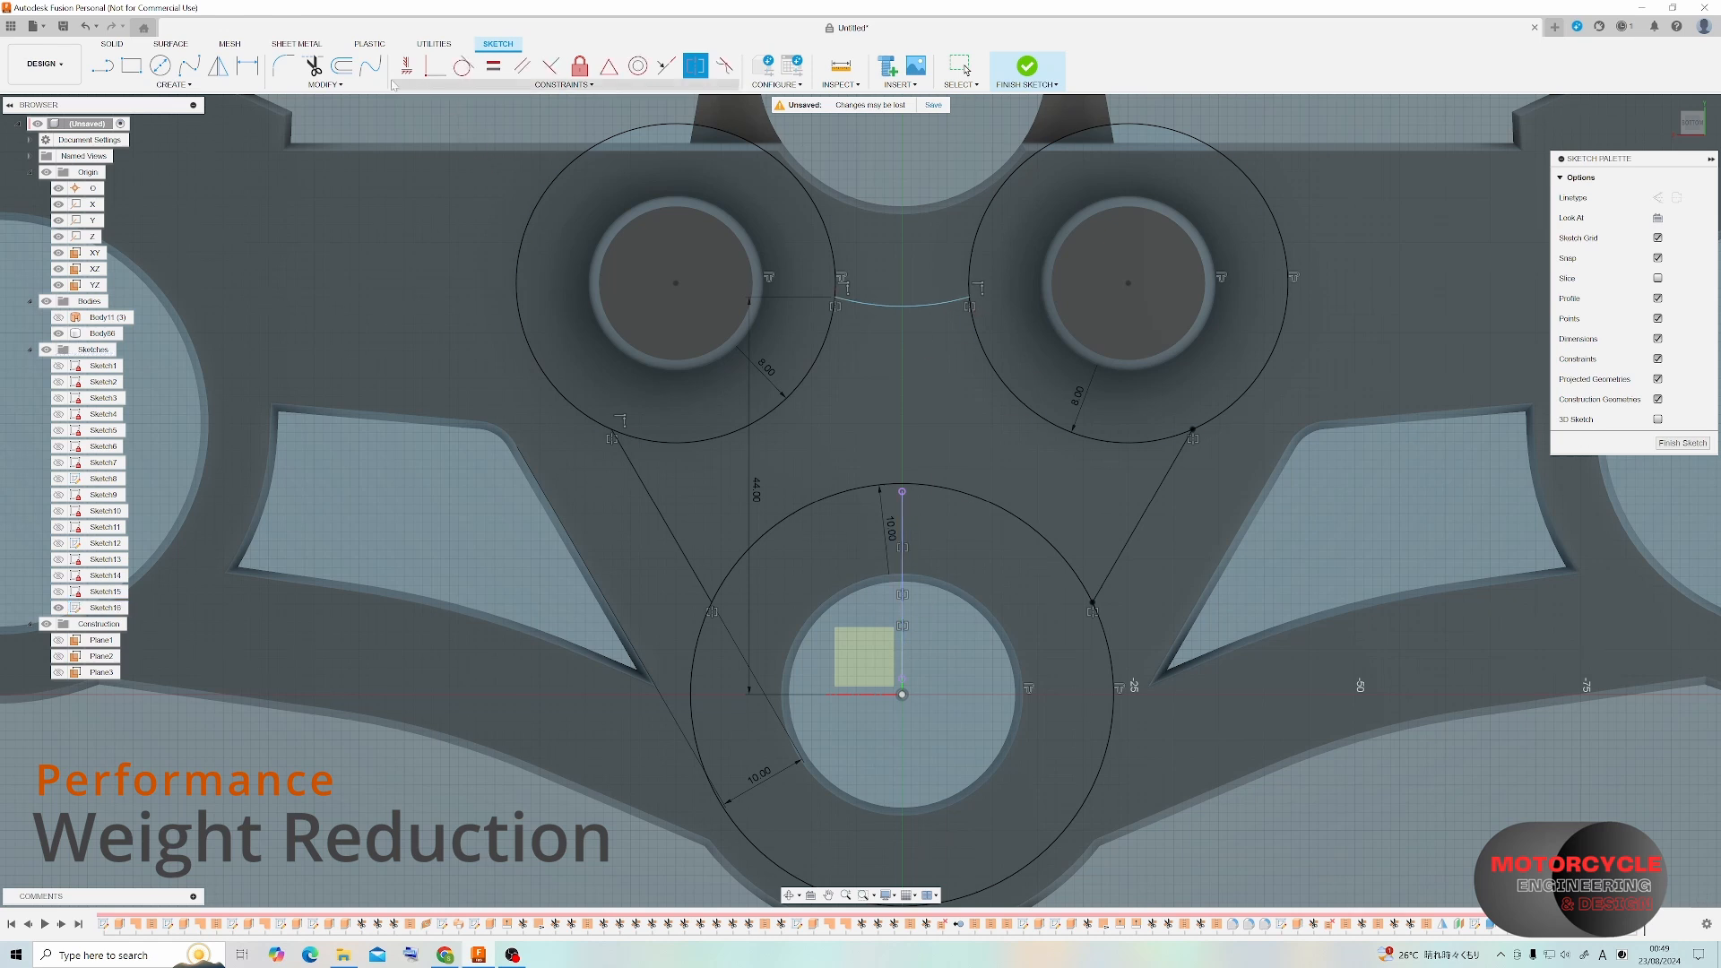
Add a radius dimension of 17 mm to the arc between the two boss circles.
click(244, 69)
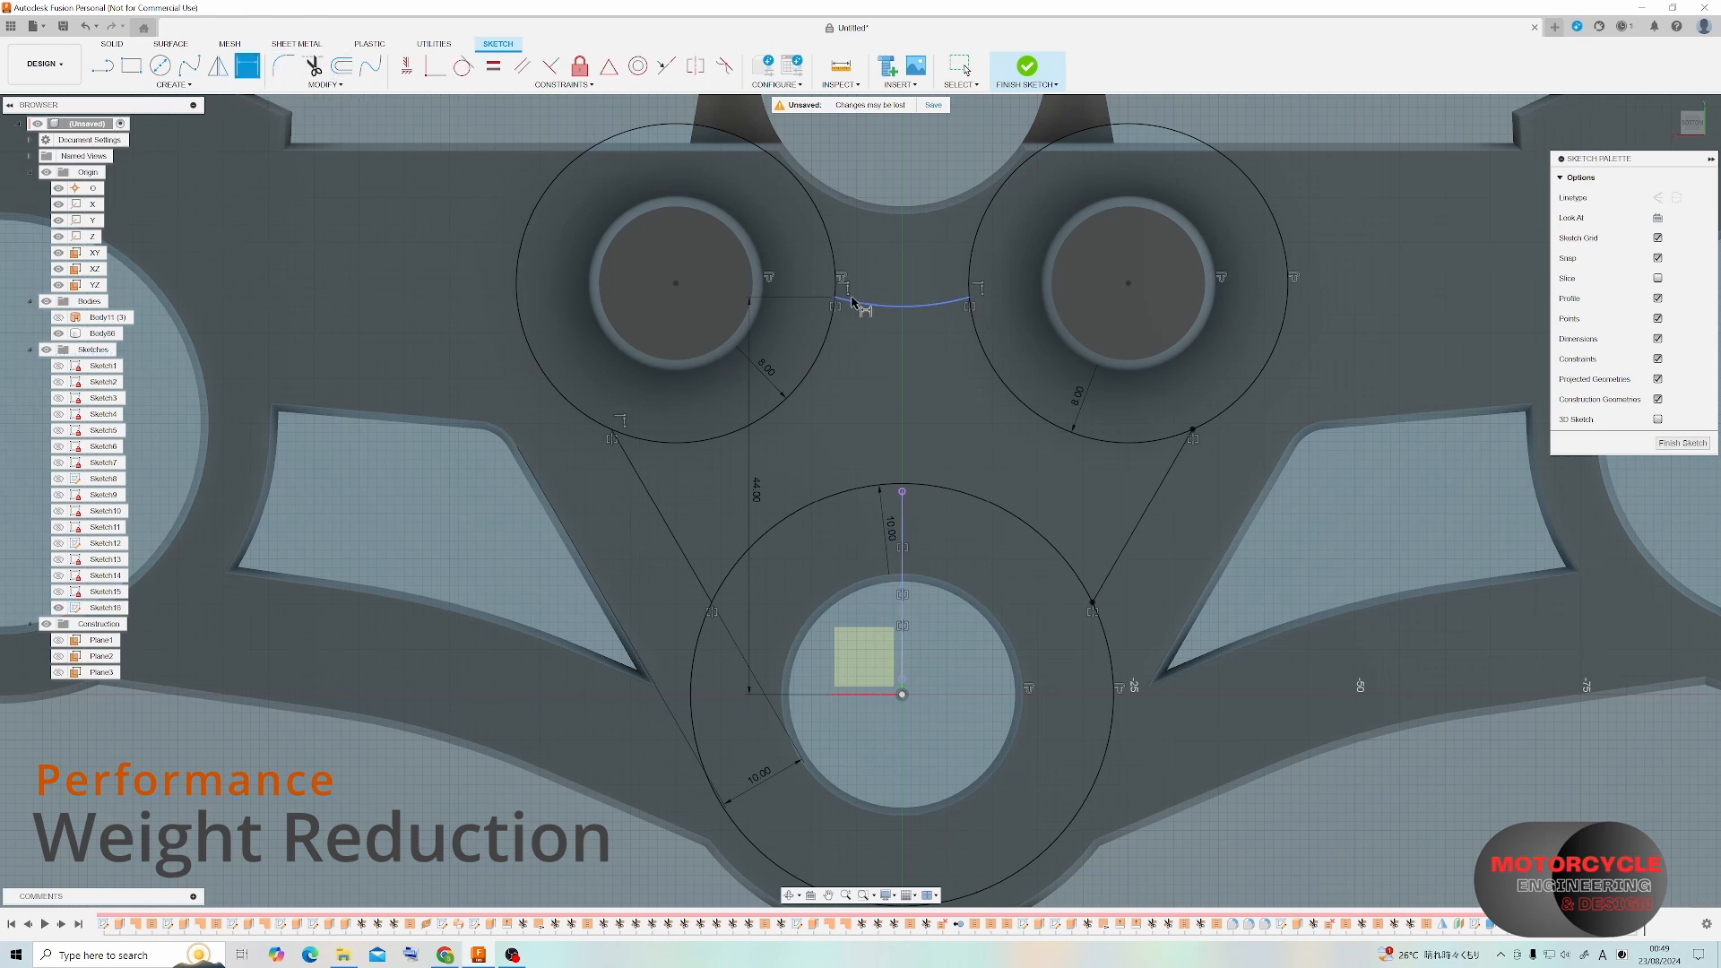
click(902, 309)
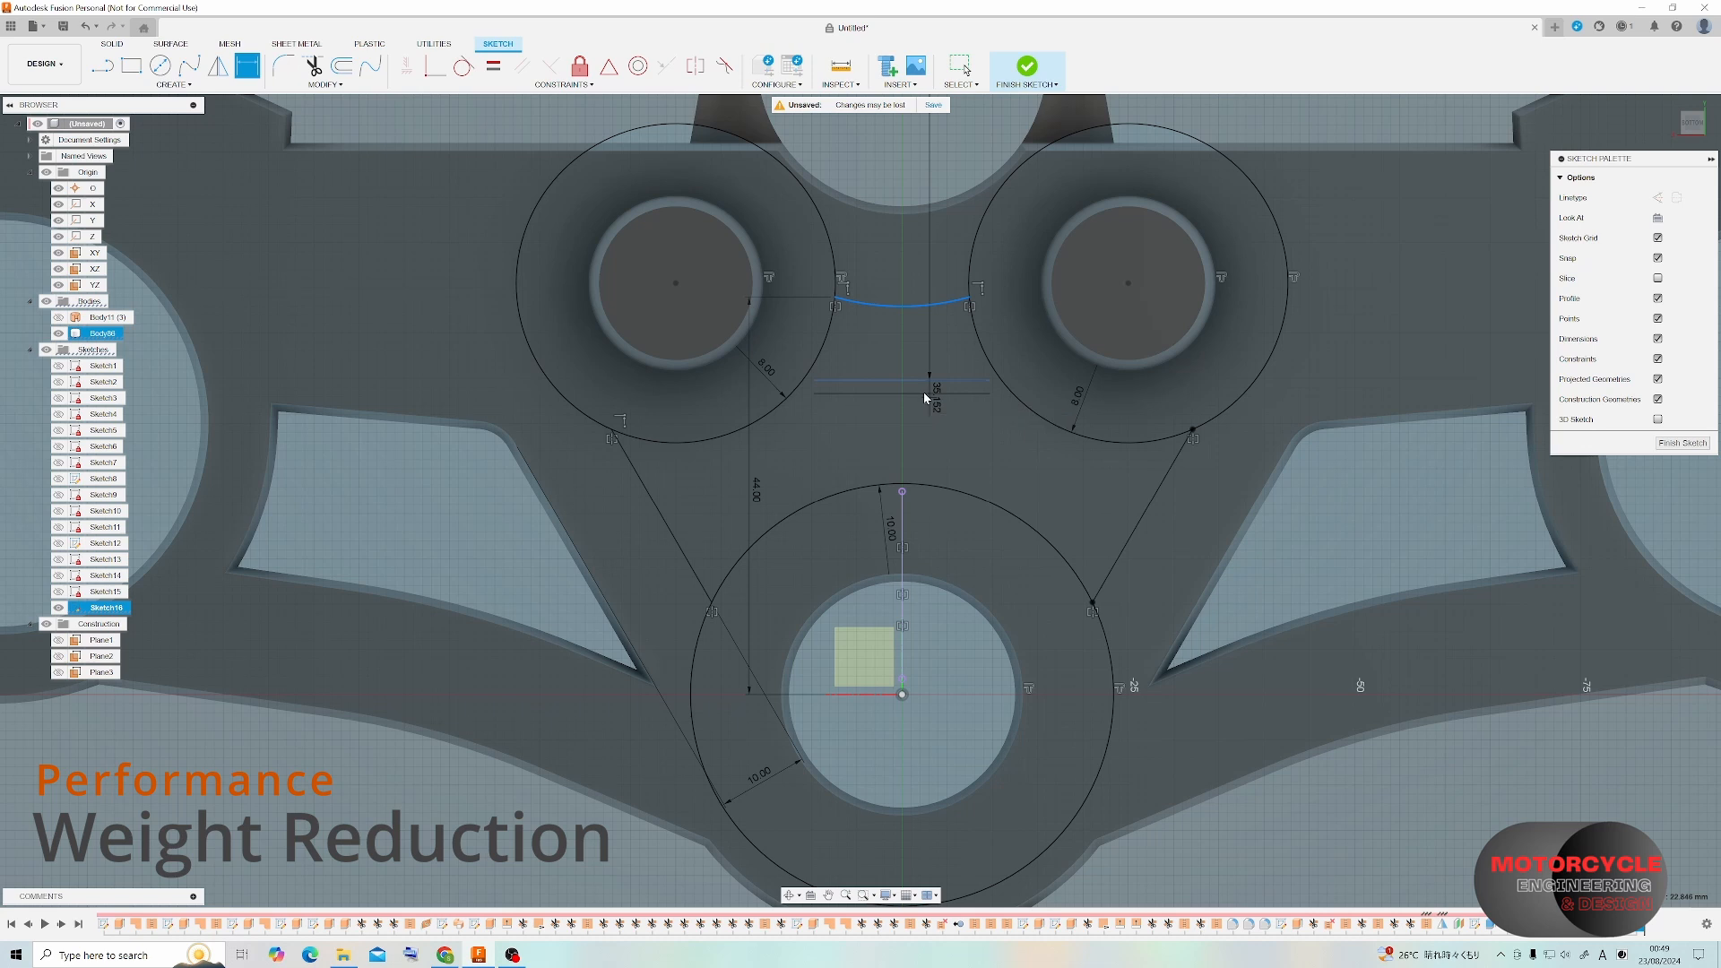
key(Escape)
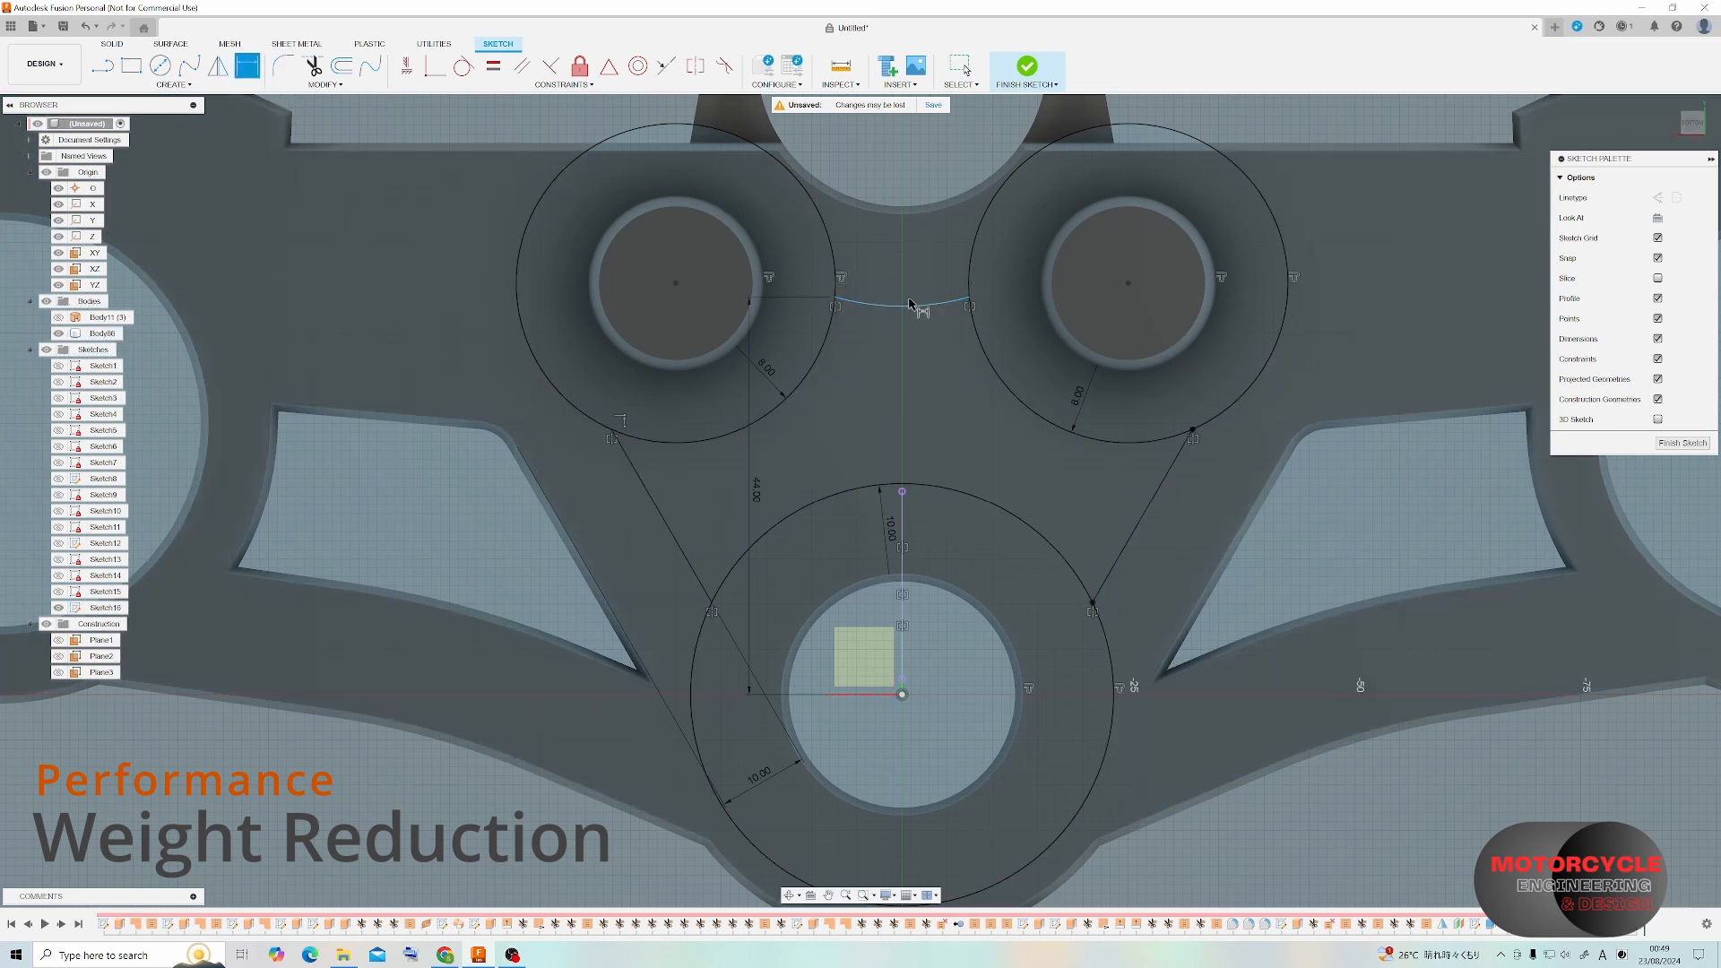
click(916, 308)
click(889, 162)
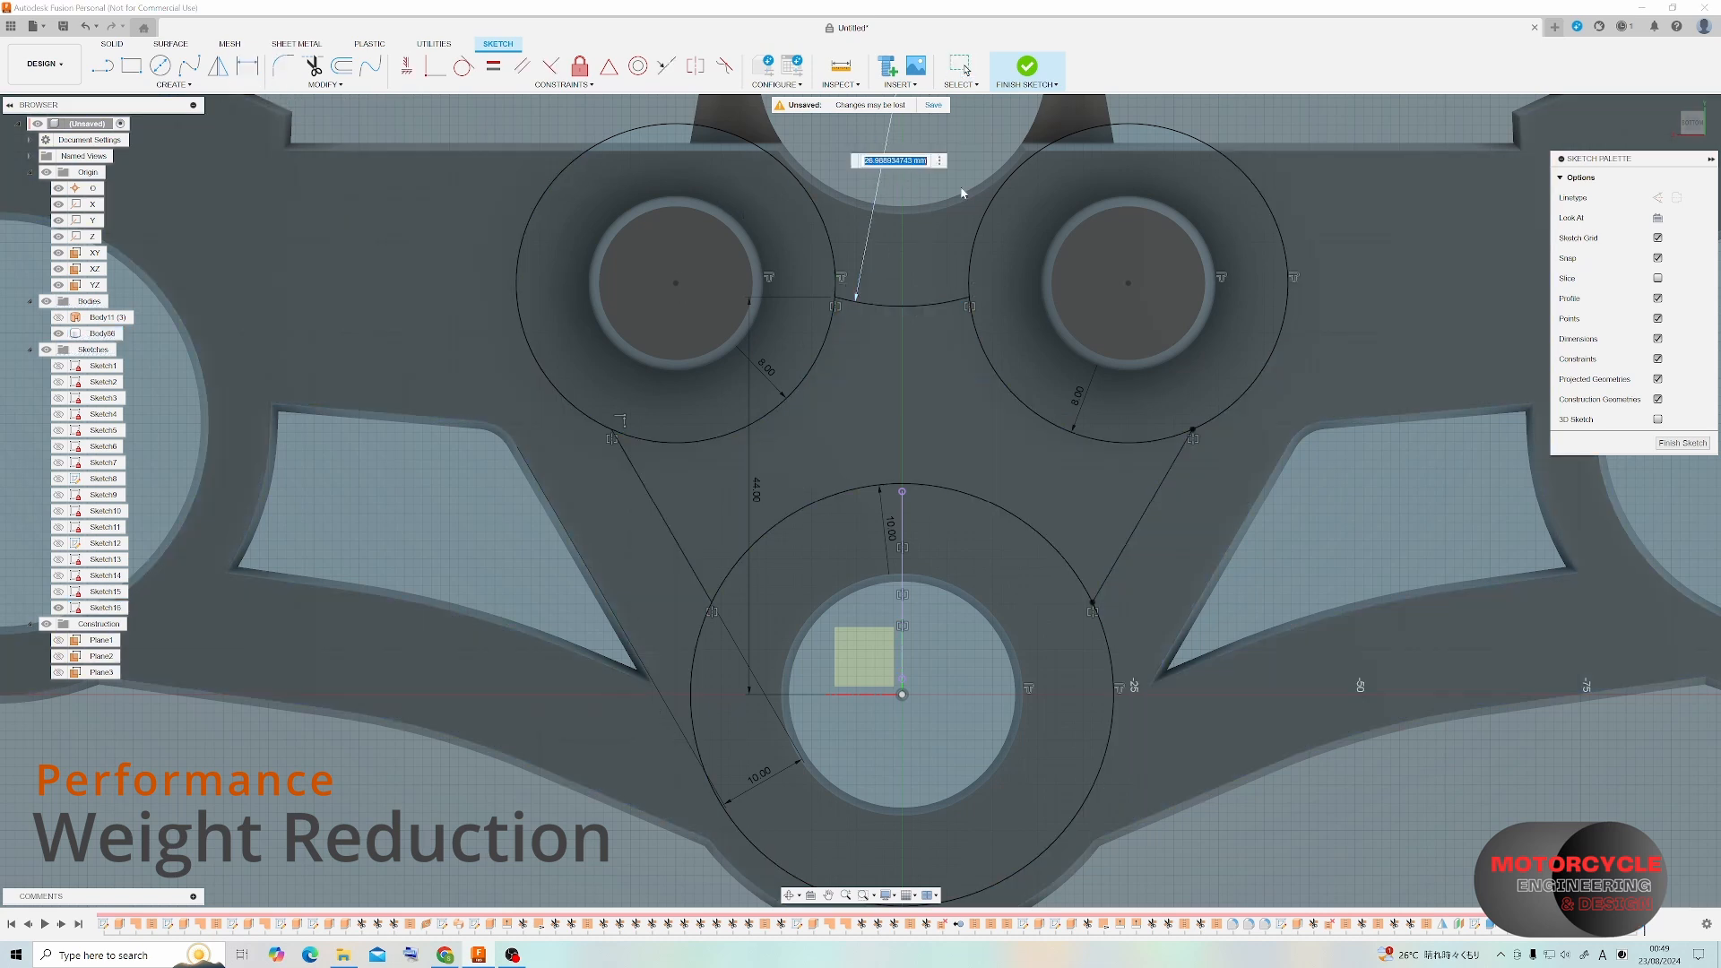
text(17)
key(Return)
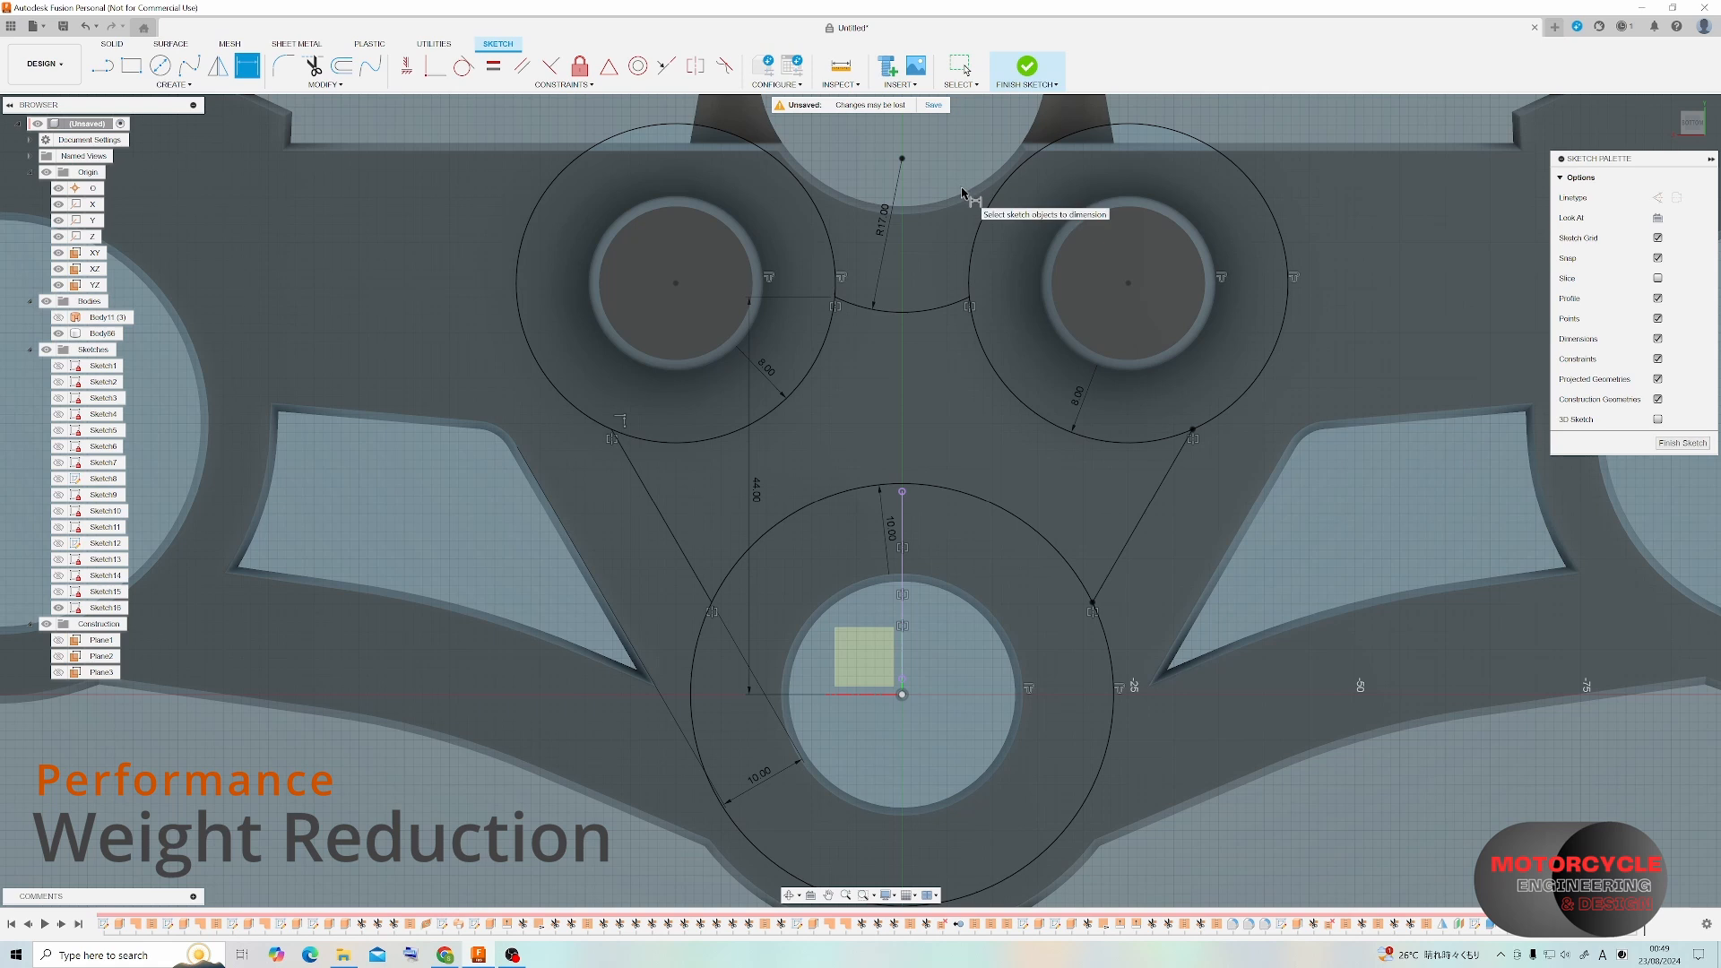
Undo the last radius change and set the arc's radius to 27 mm.
double_click(887, 222)
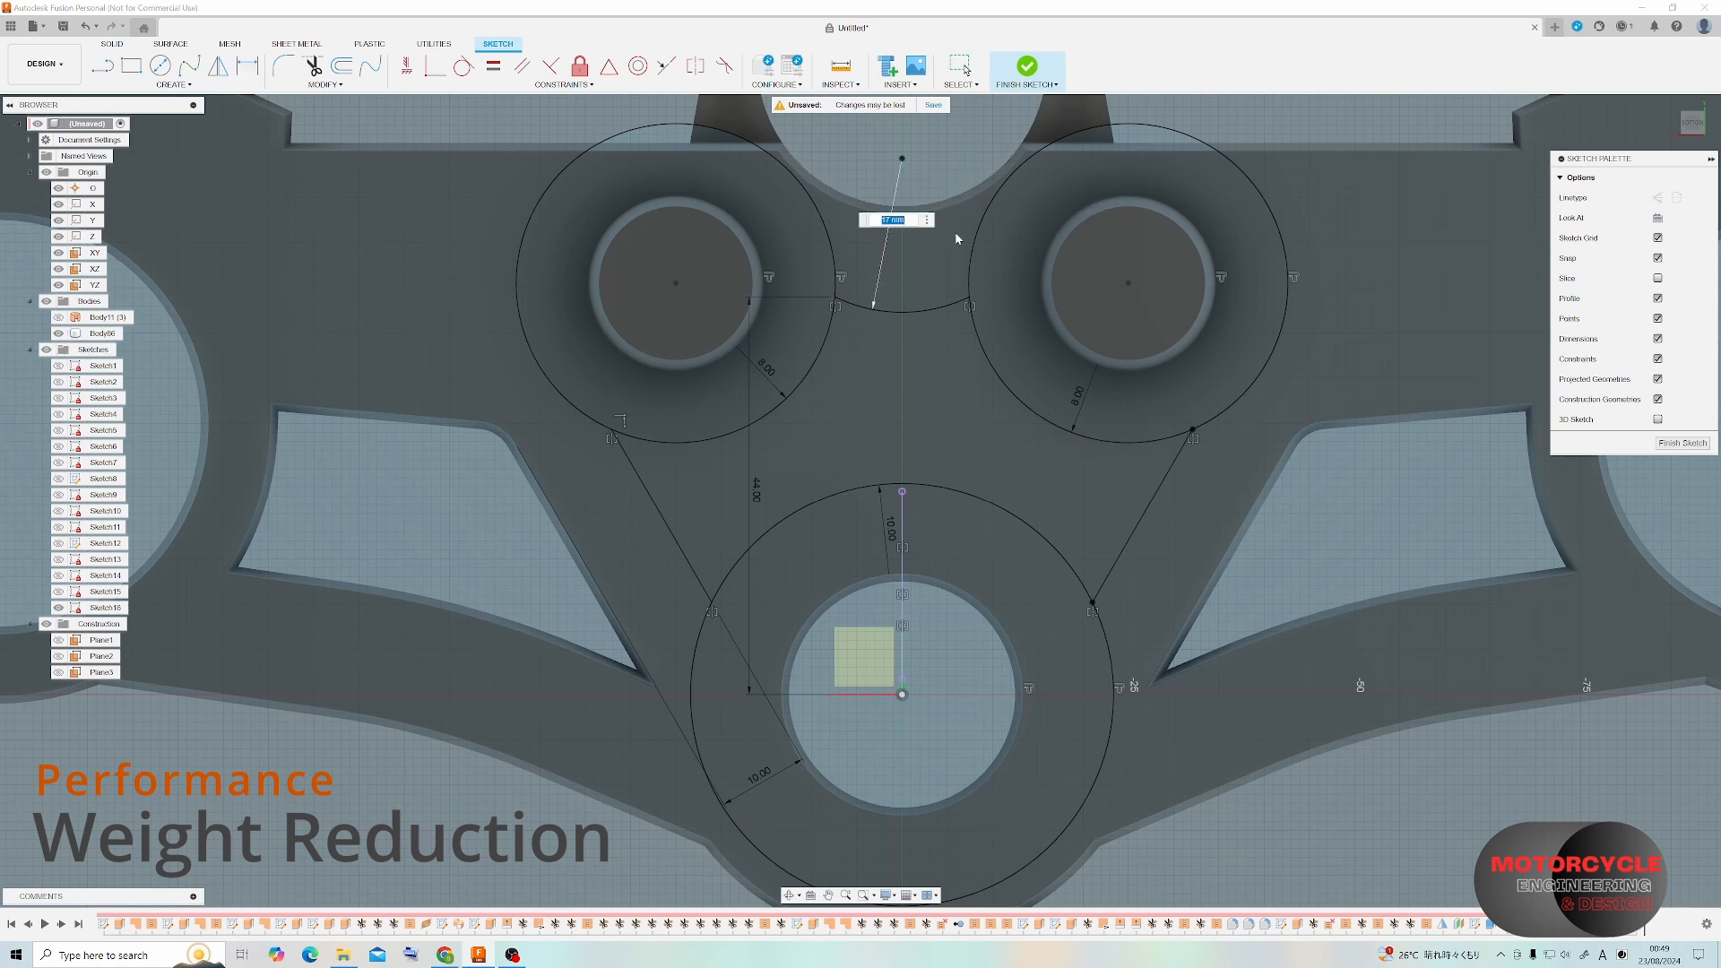
key(Return)
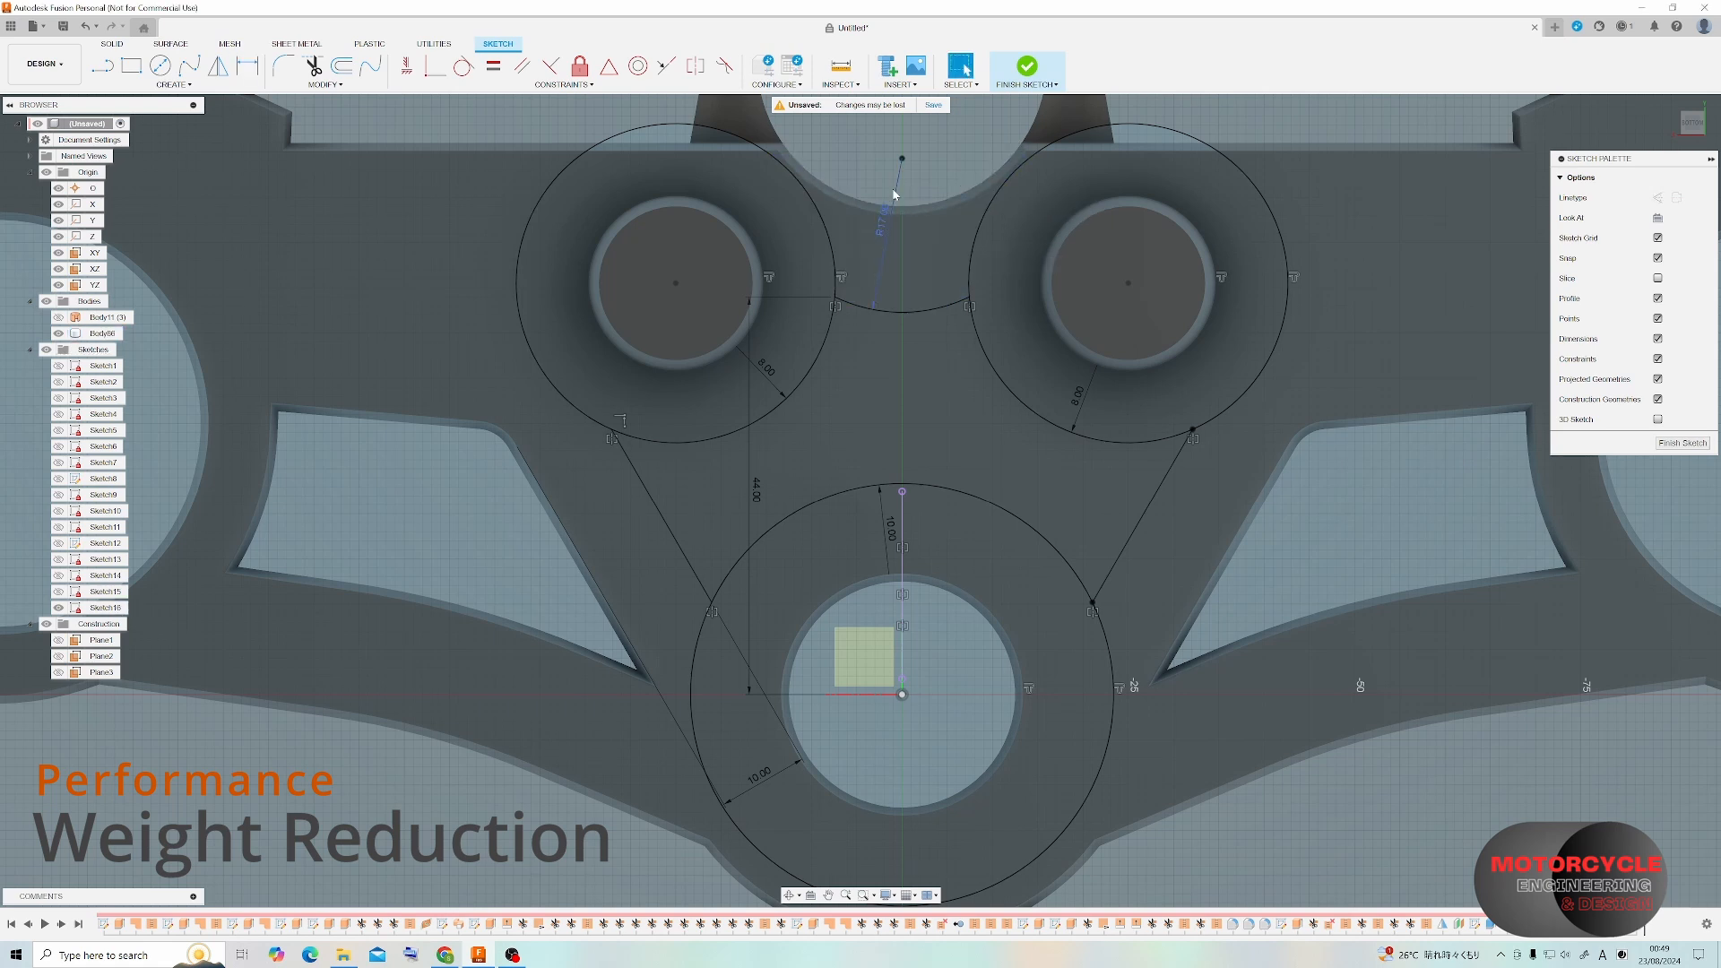
key(ctrl+z)
double_click(879, 169)
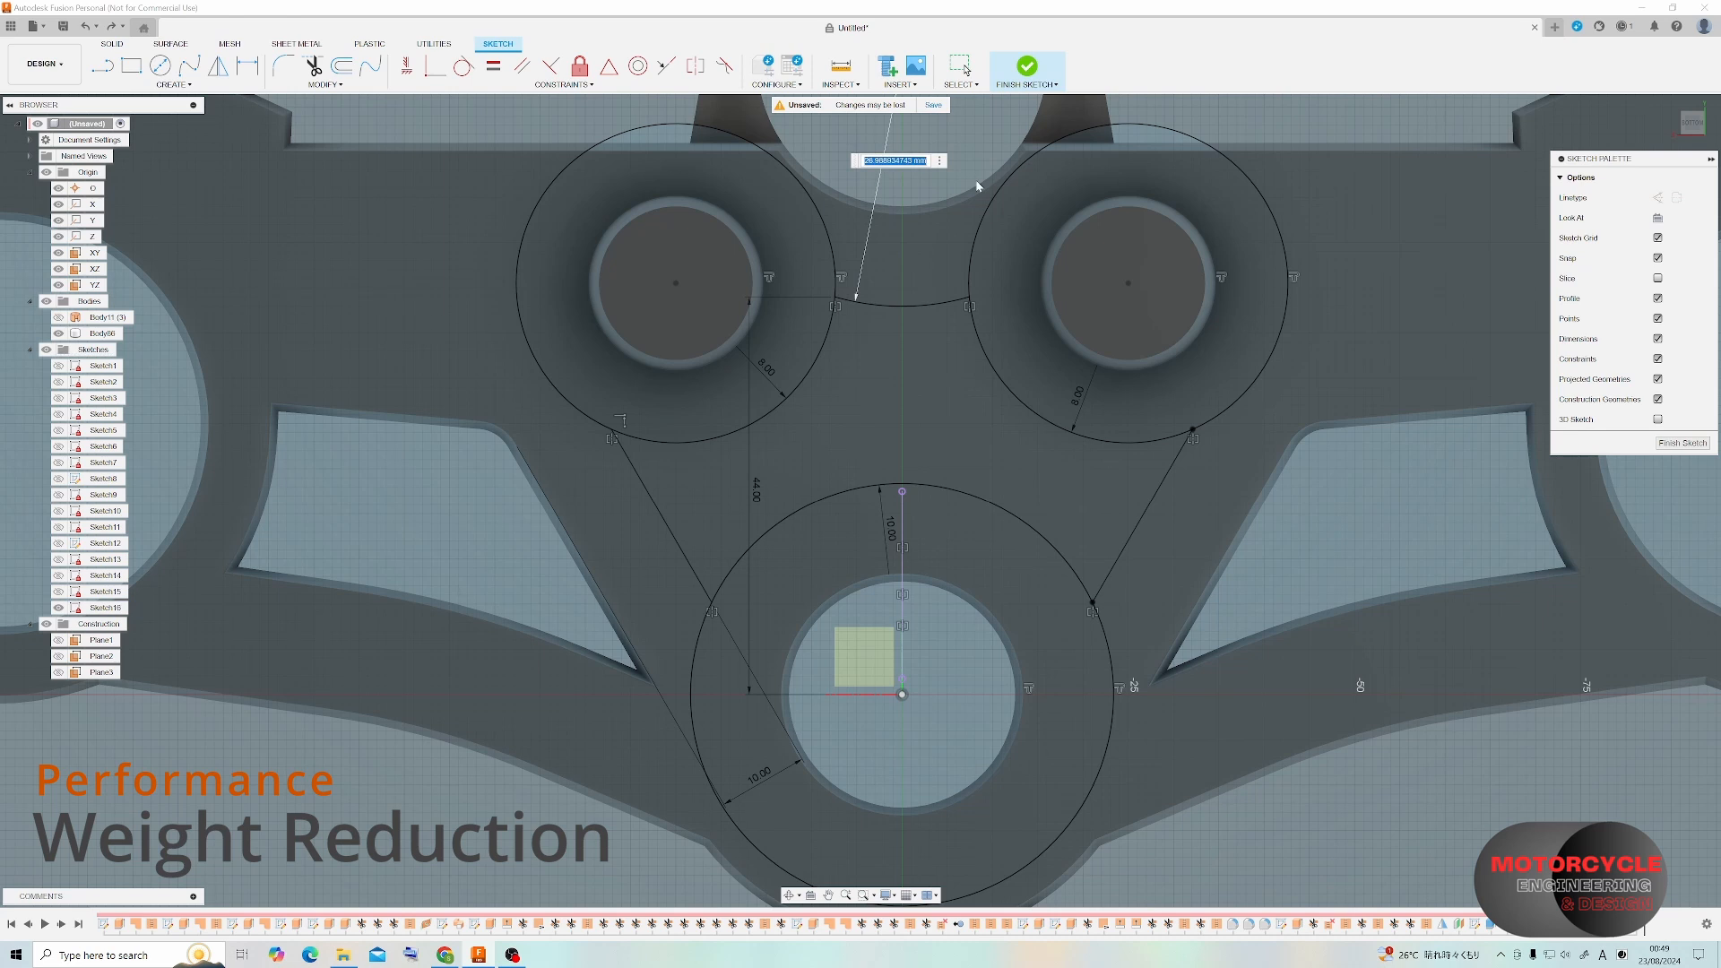
text(27)
key(Return)
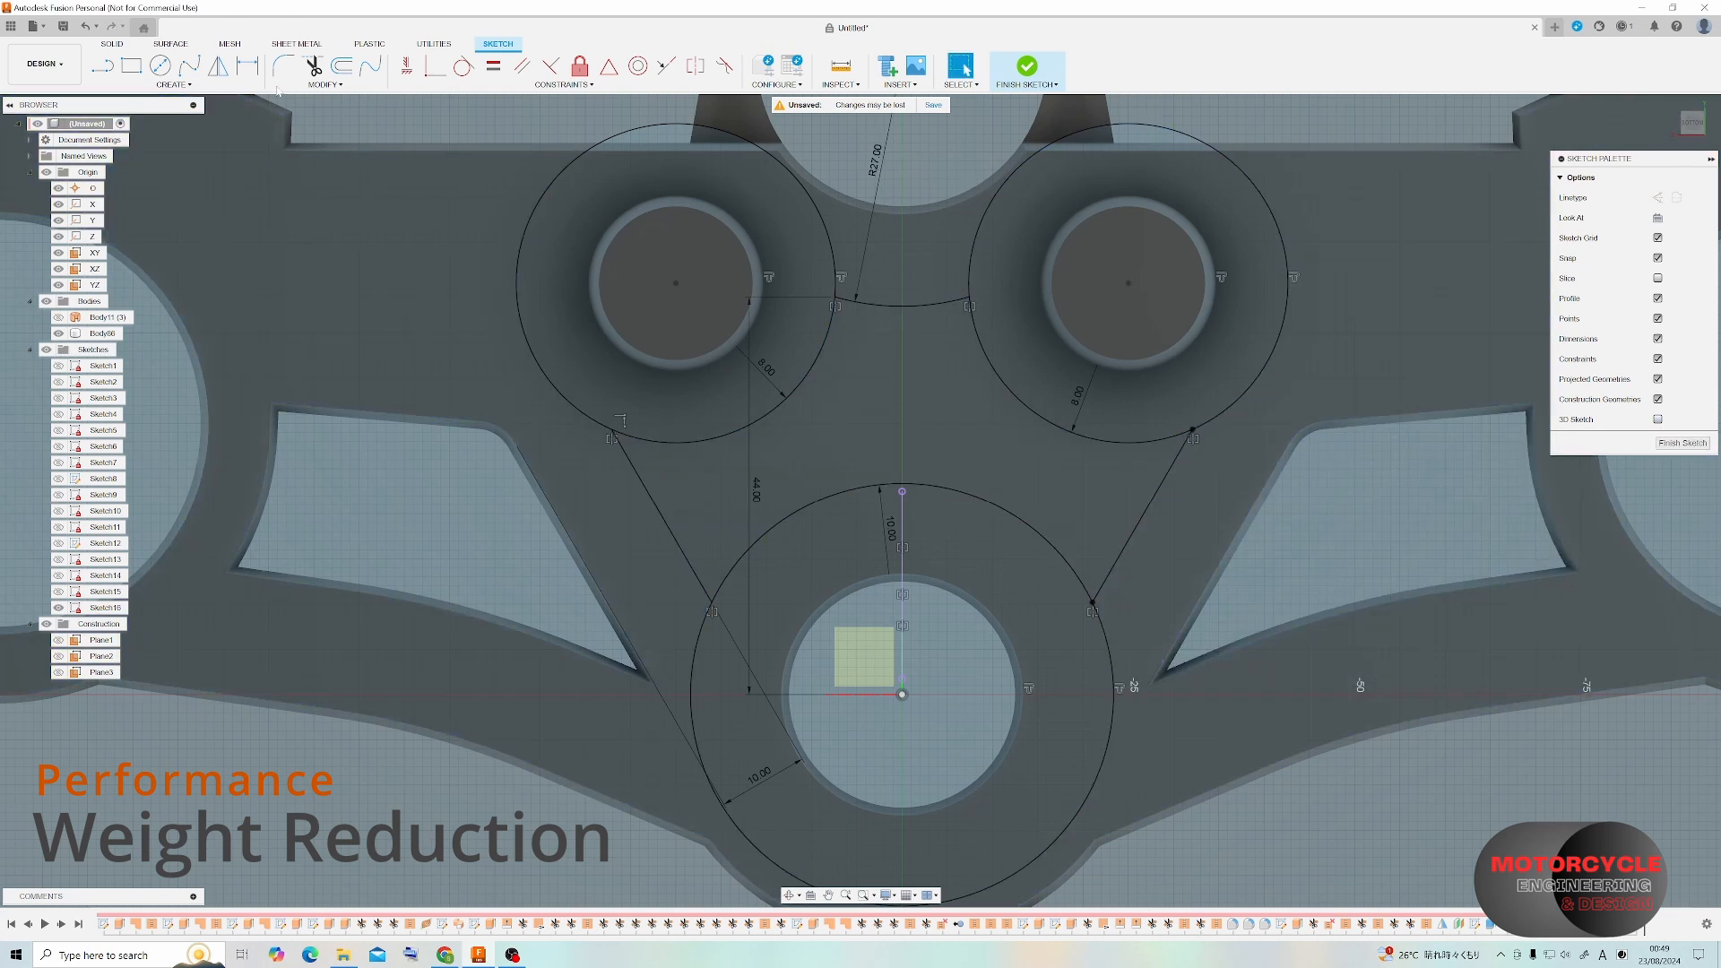
Trim the two boss offset circles and the centre bore's offset circle to leave one closed pocket outline.
click(312, 66)
click(838, 276)
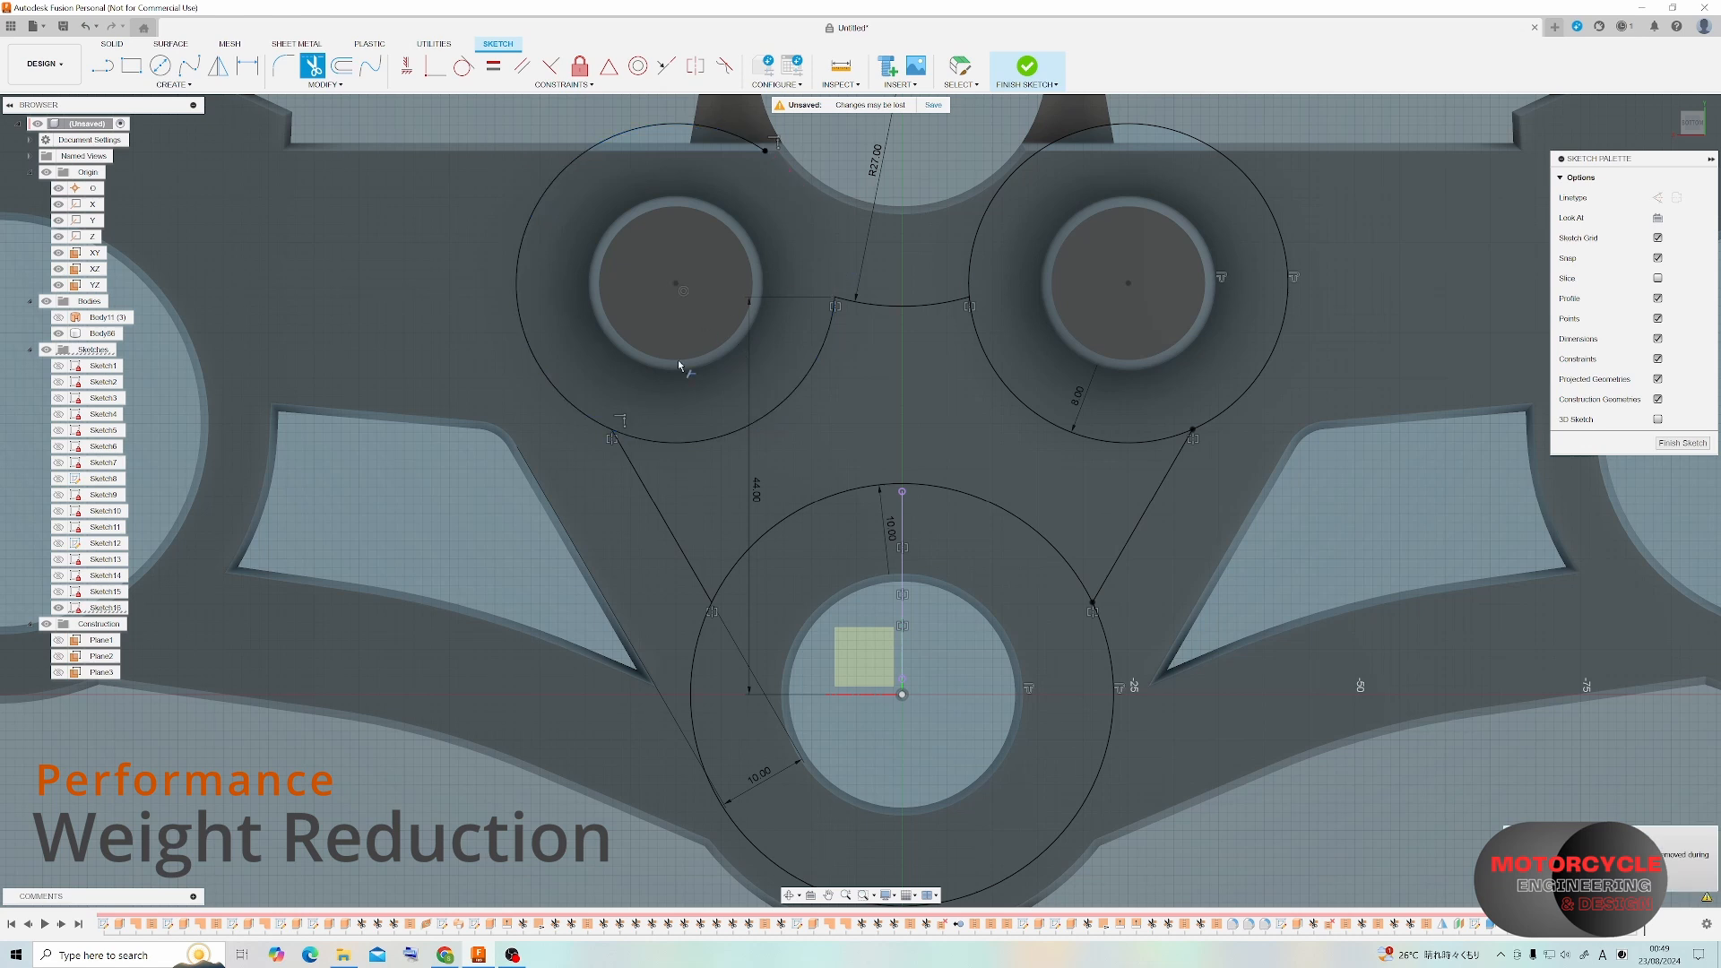
click(600, 433)
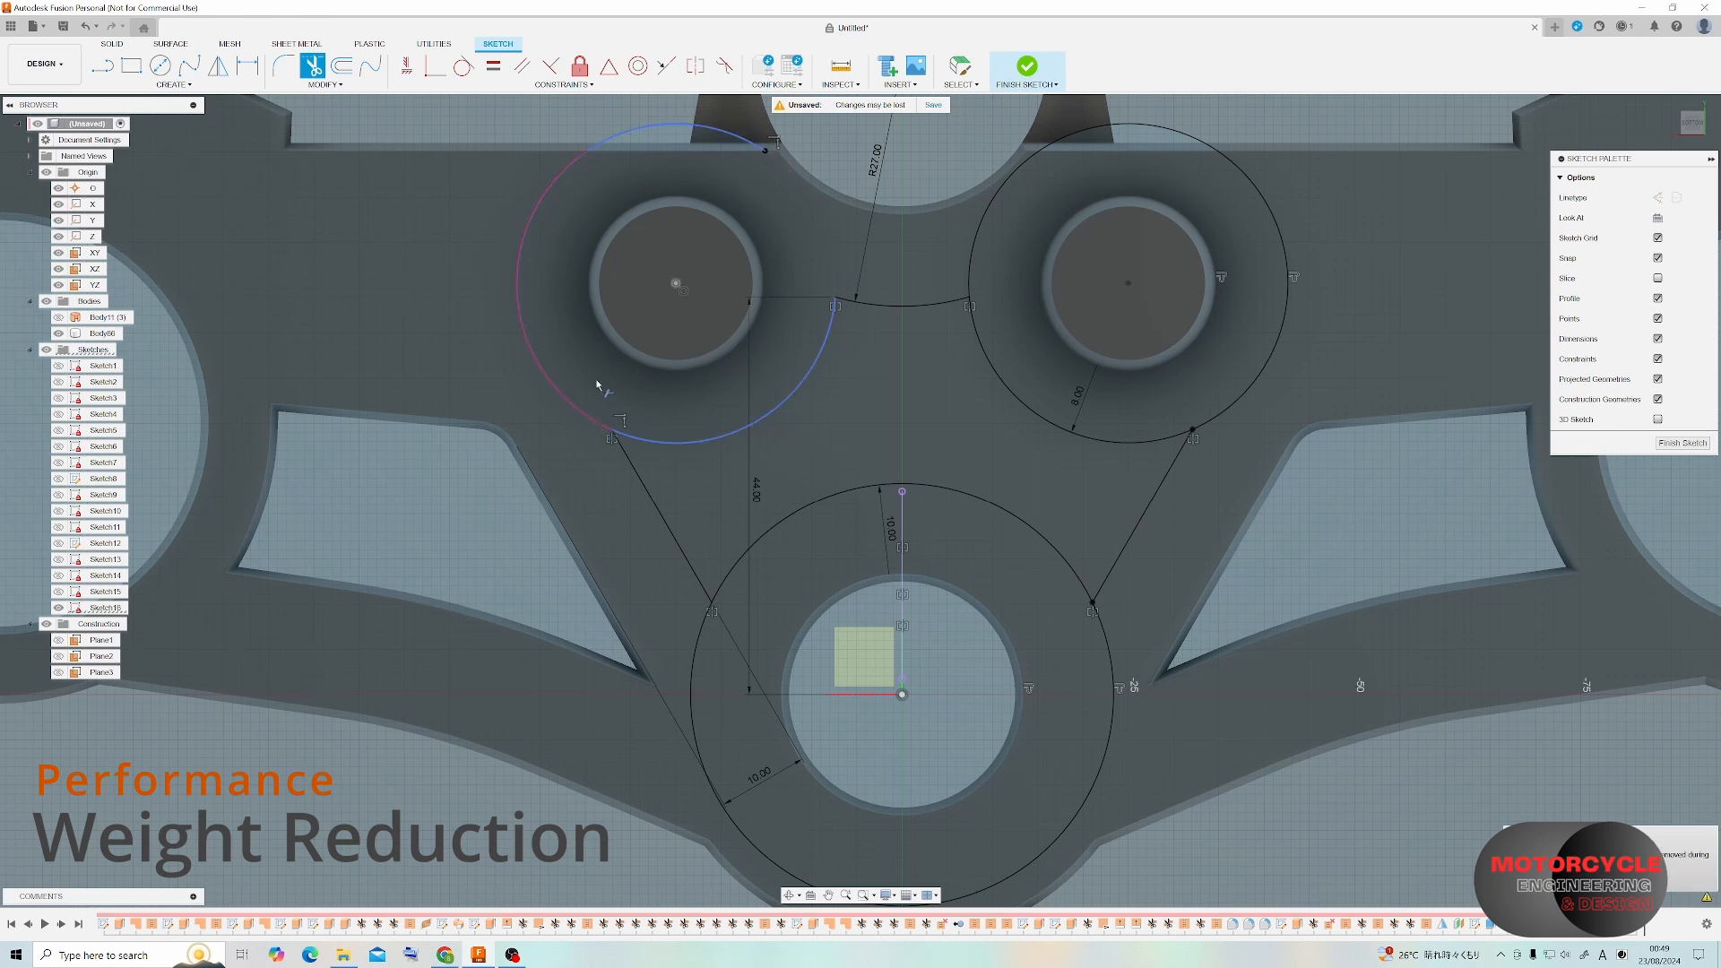
click(642, 127)
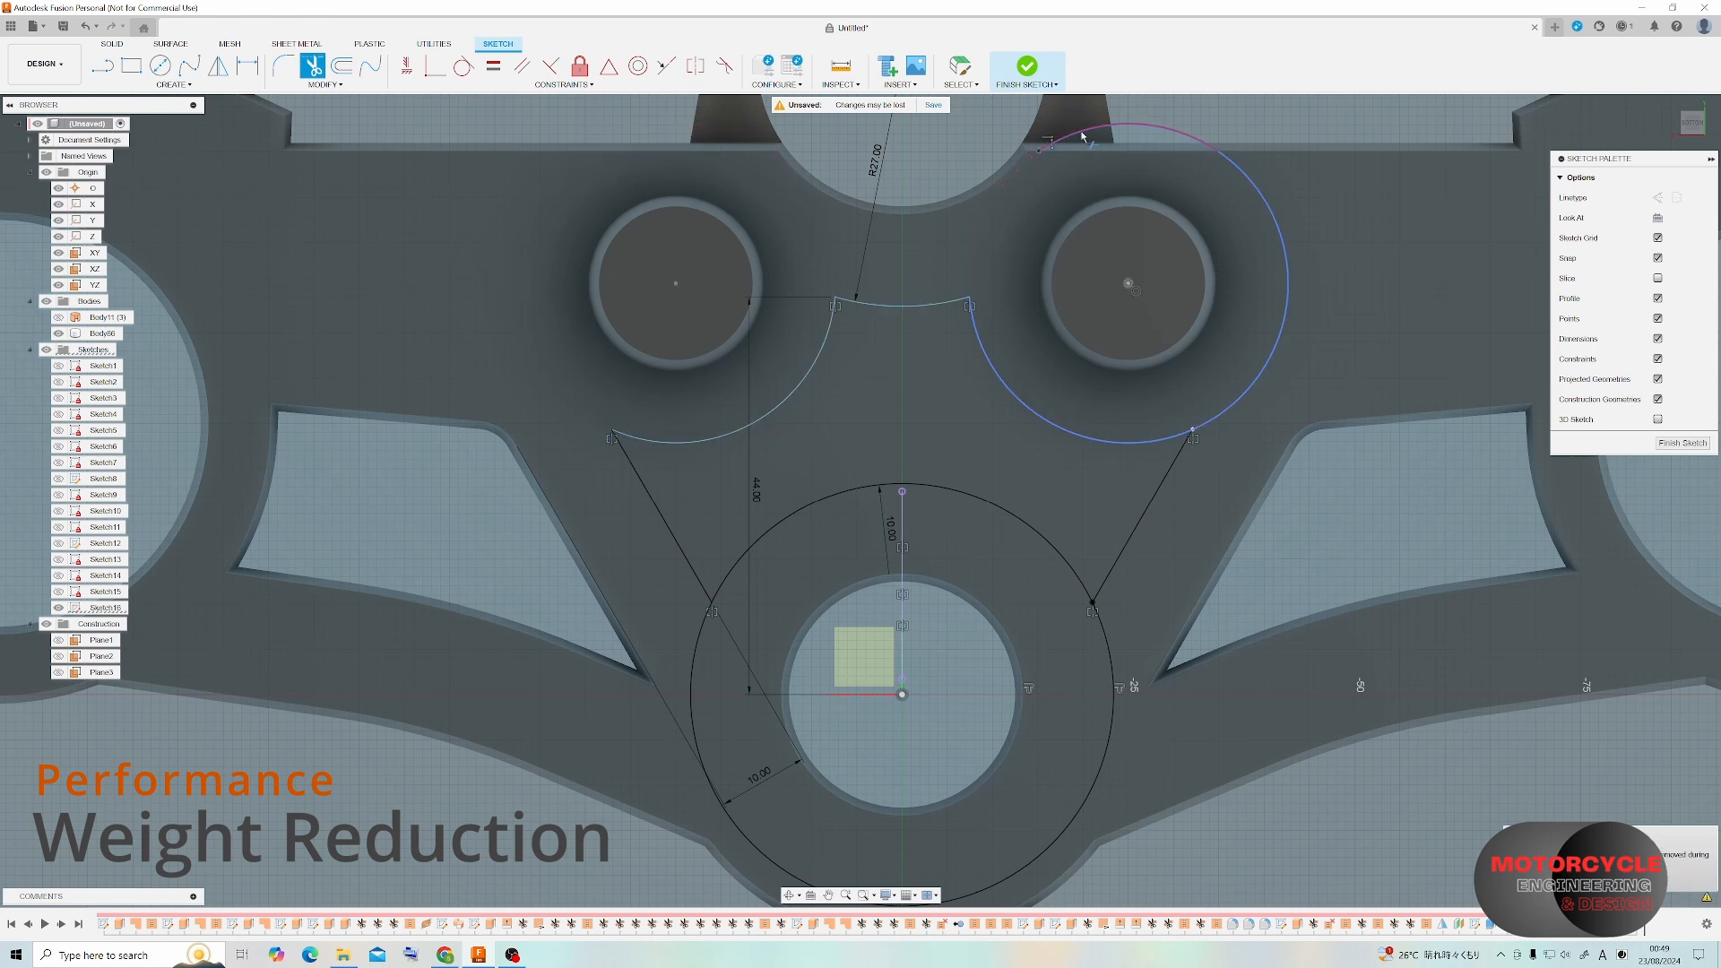
click(1146, 132)
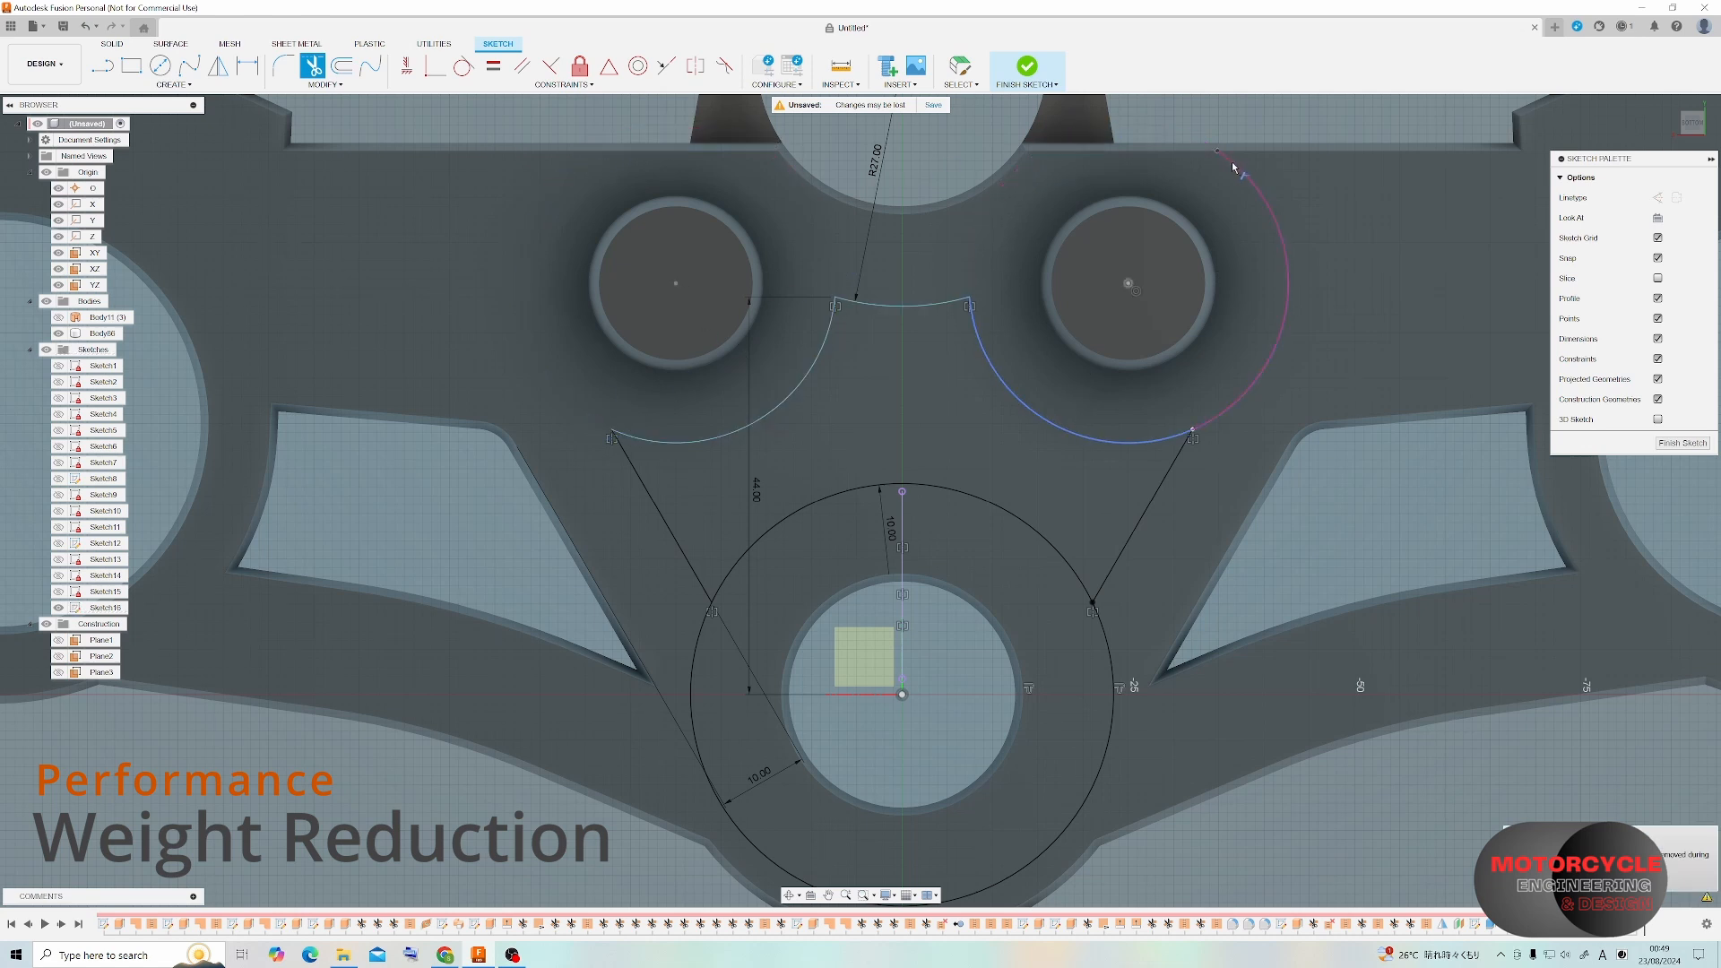
click(1100, 632)
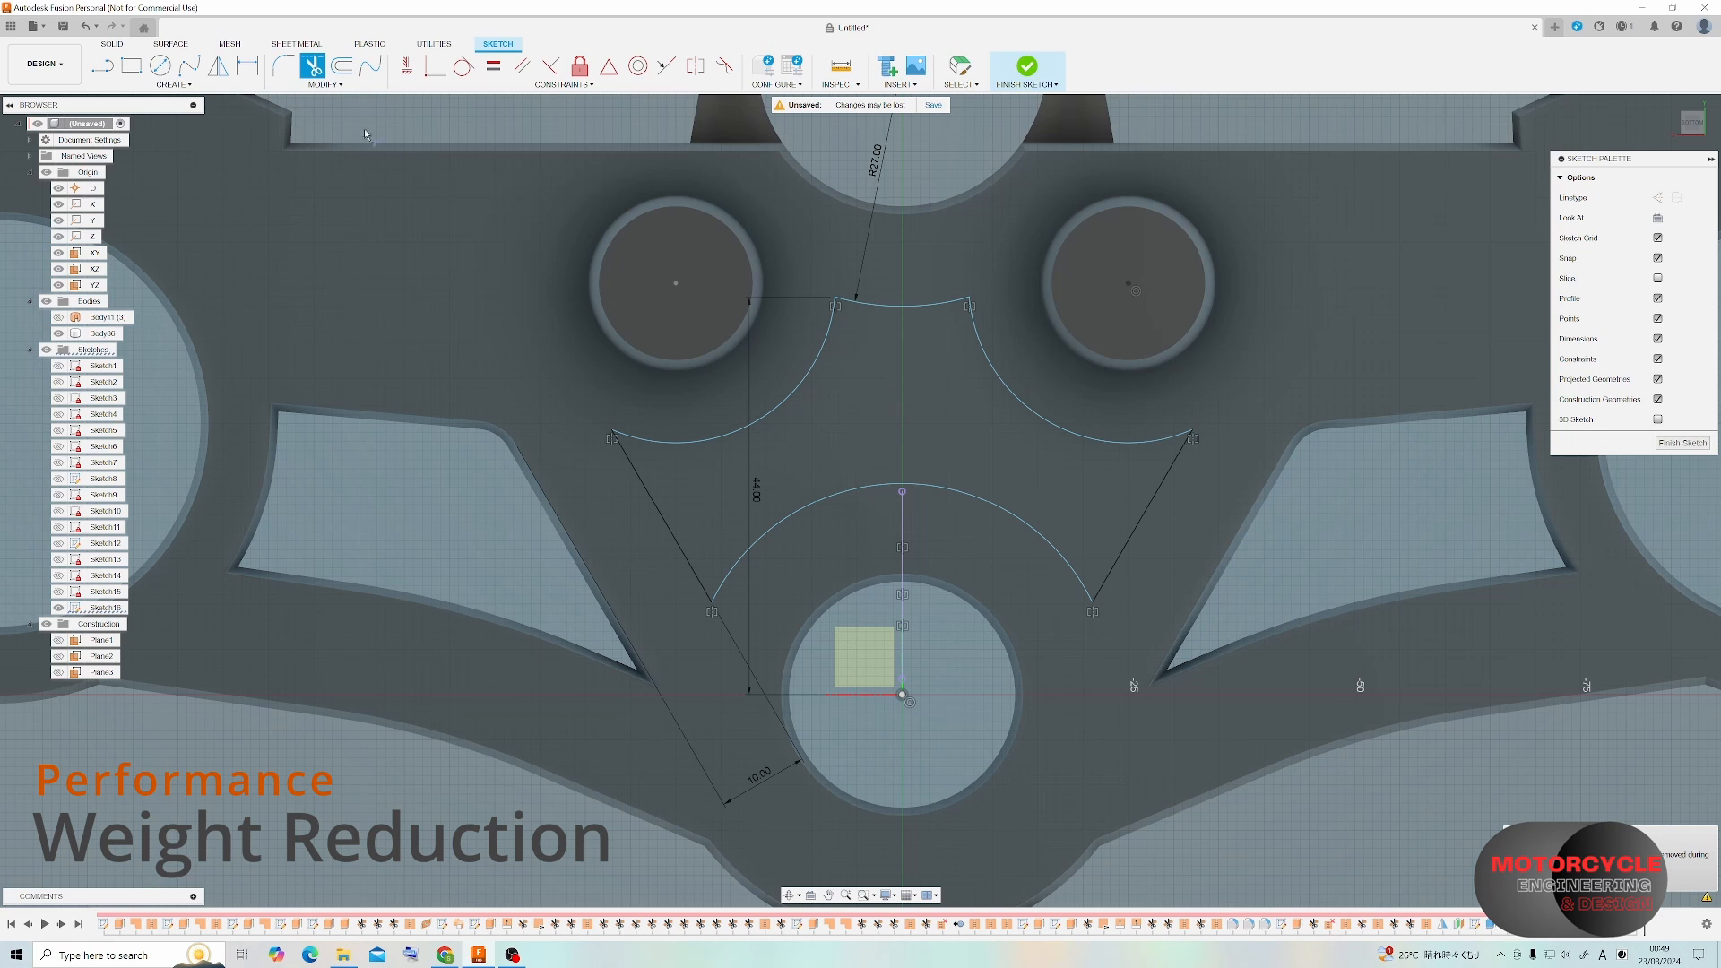
Add radius dimensions to the two arcs beneath the ignition mount bosses, keeping their current radii.
click(249, 68)
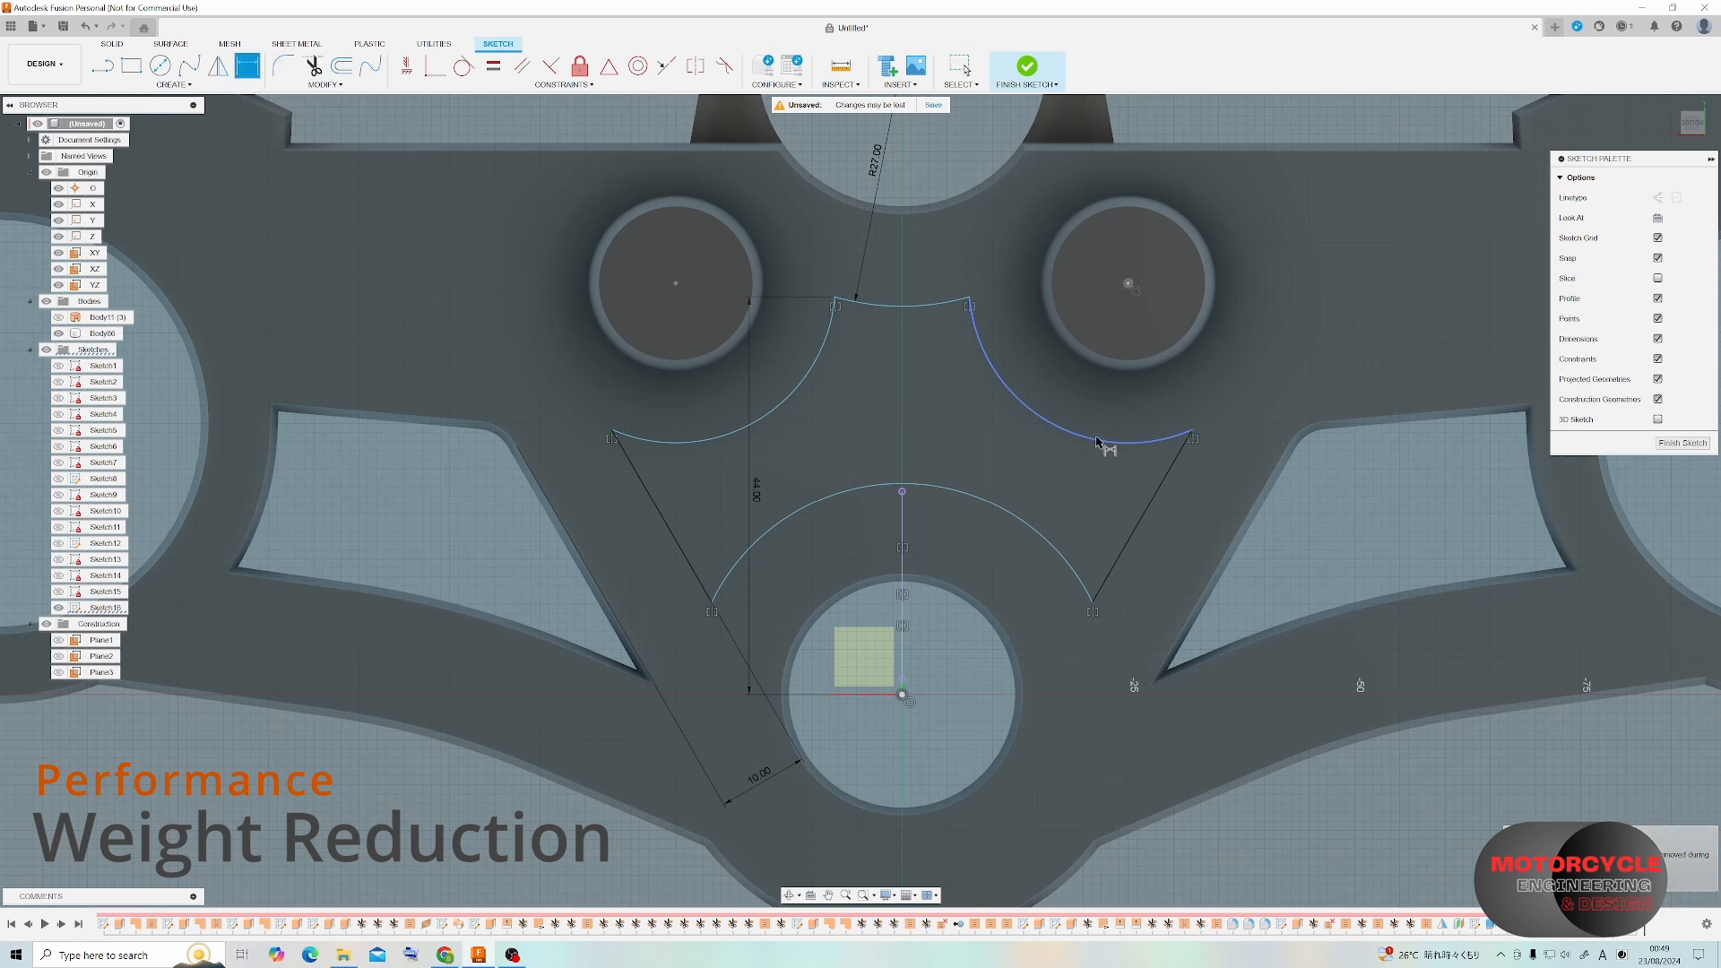
click(1111, 439)
click(1096, 405)
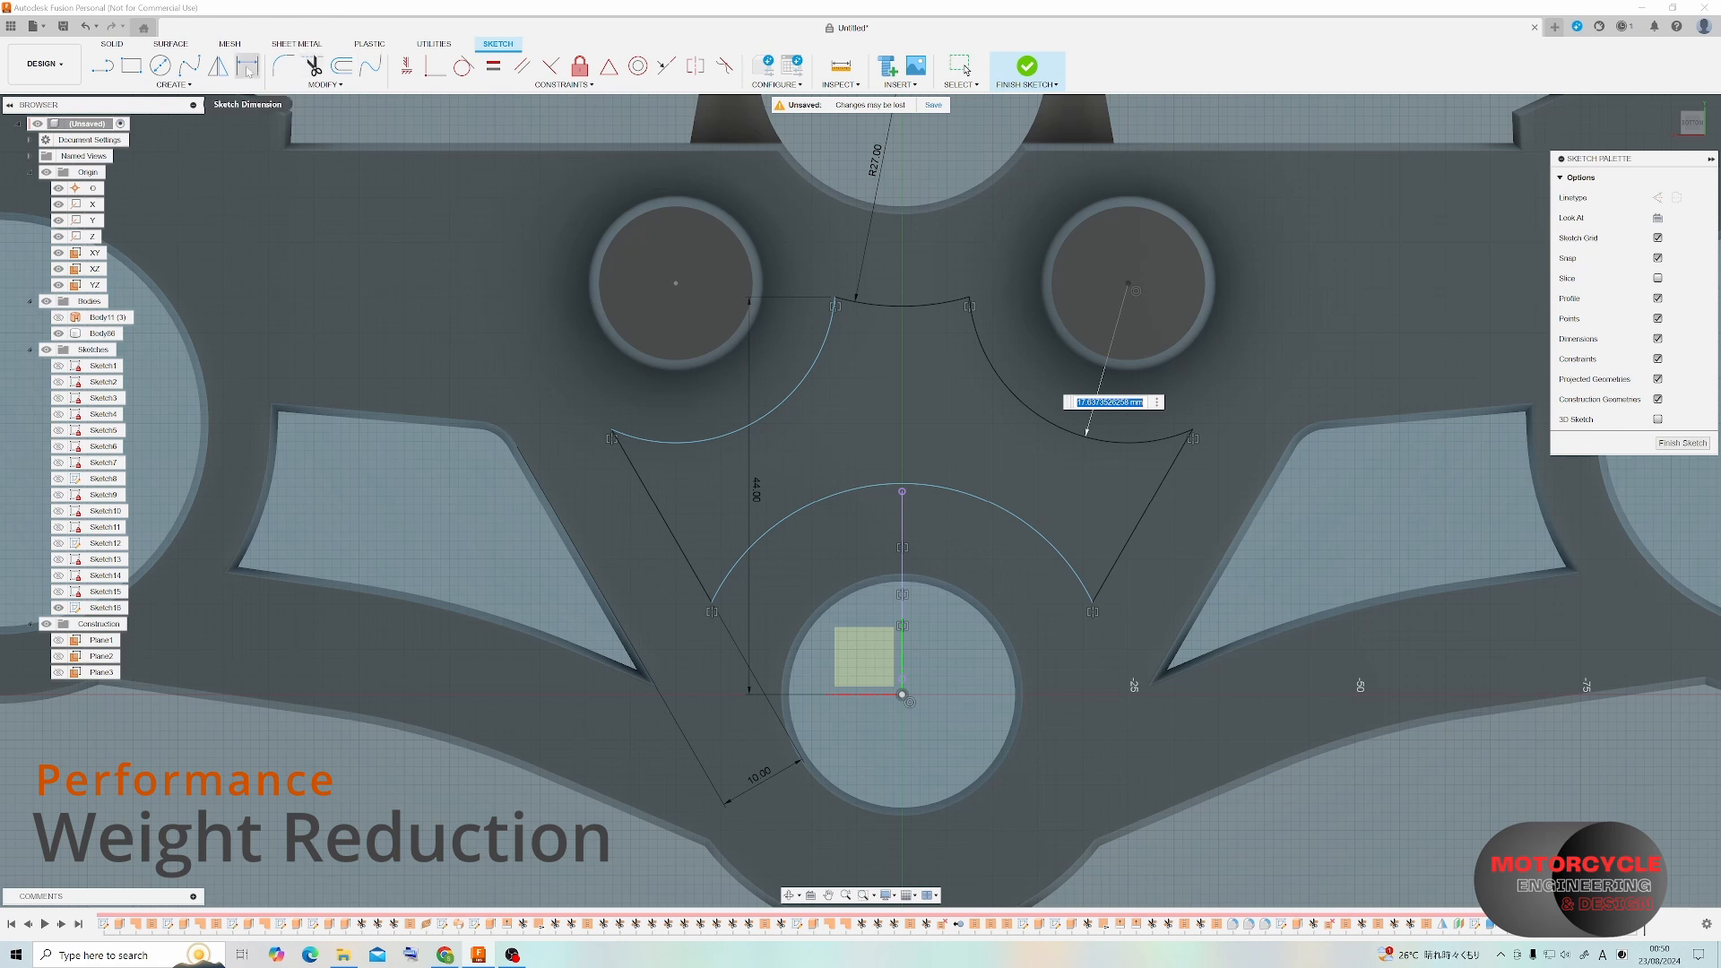
key(Return)
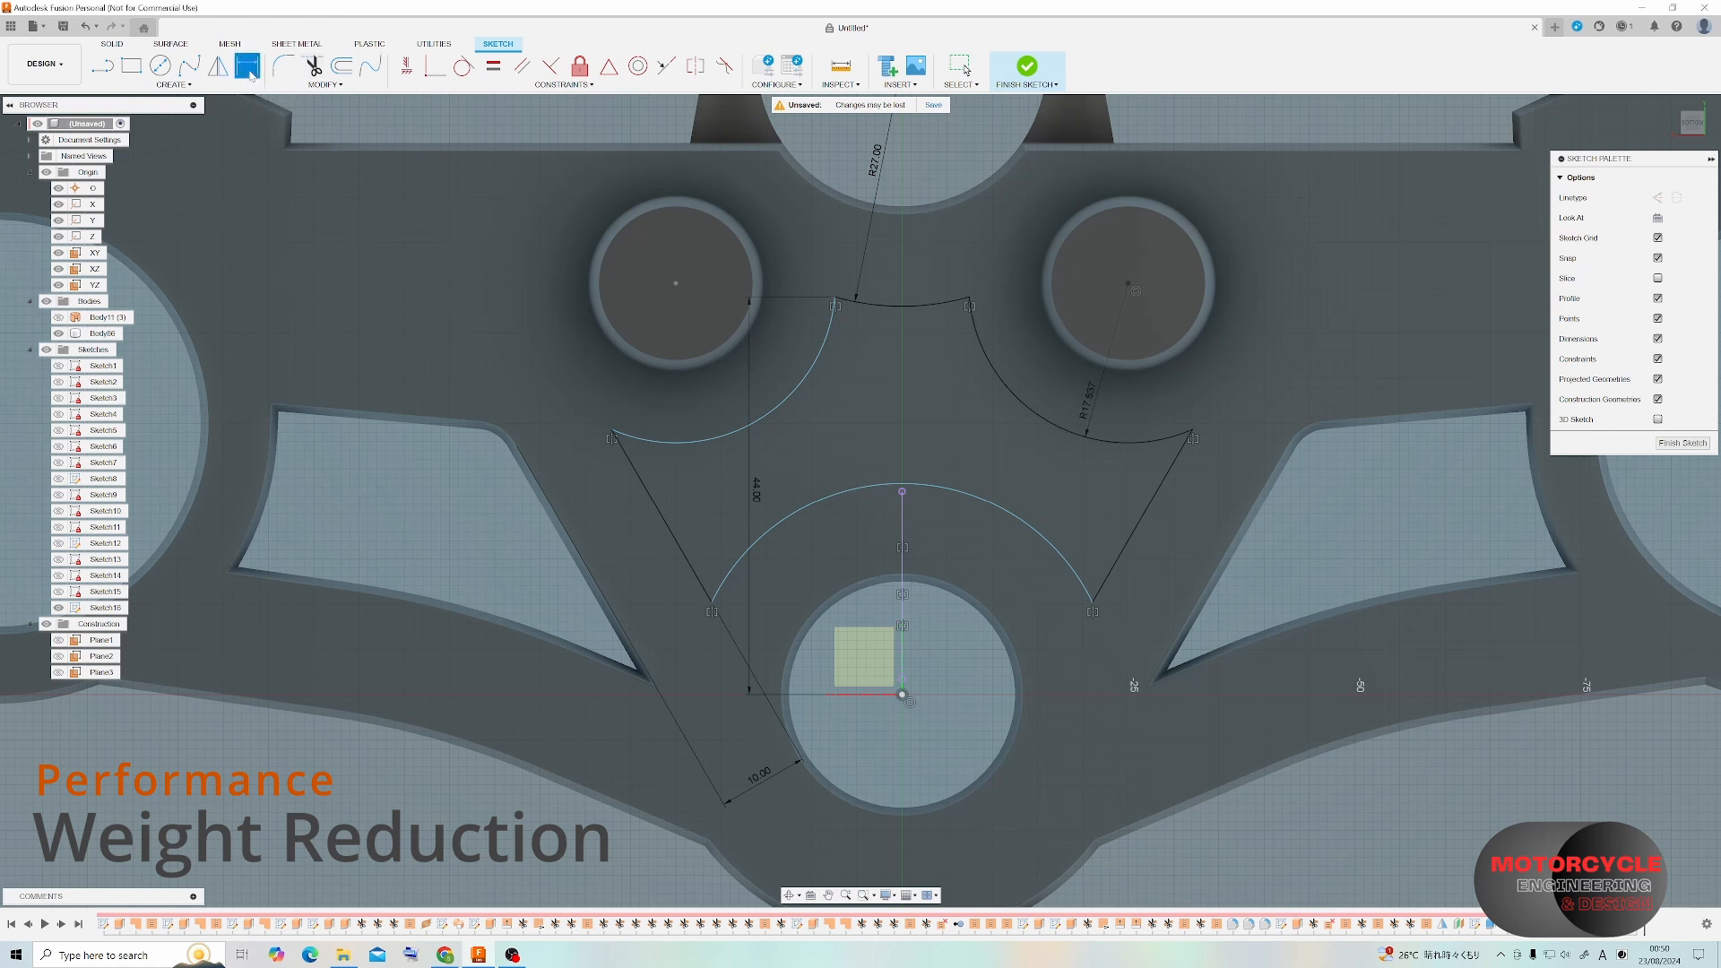
click(711, 437)
click(699, 429)
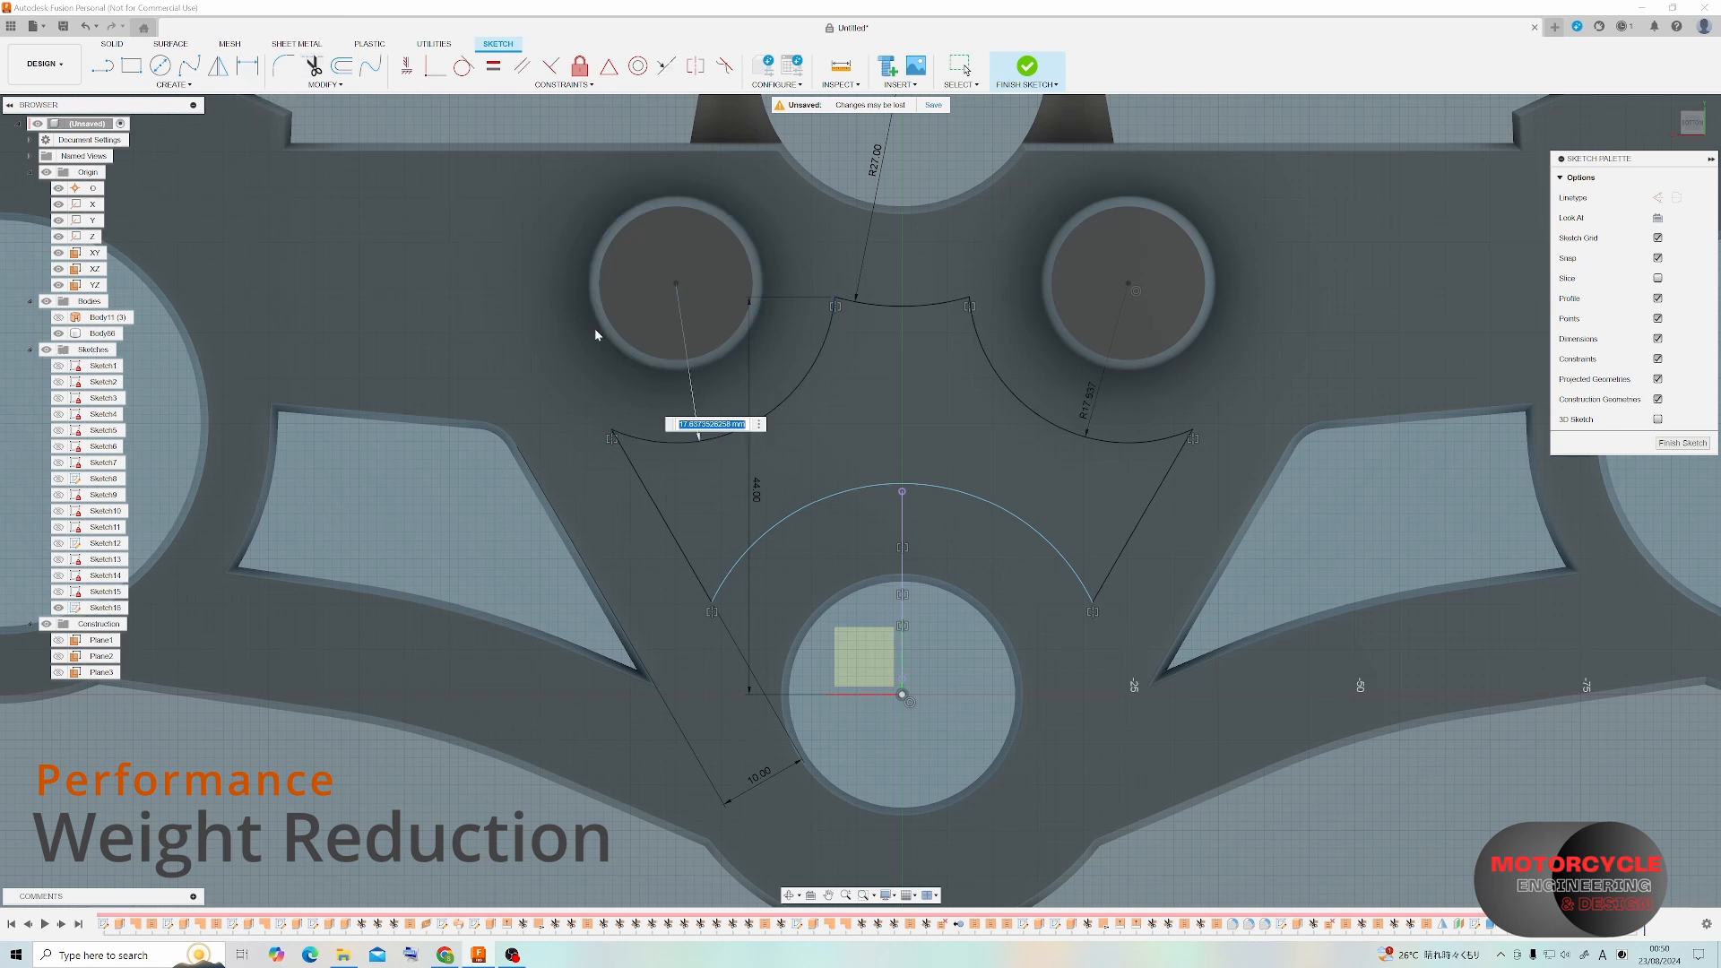
key(Return)
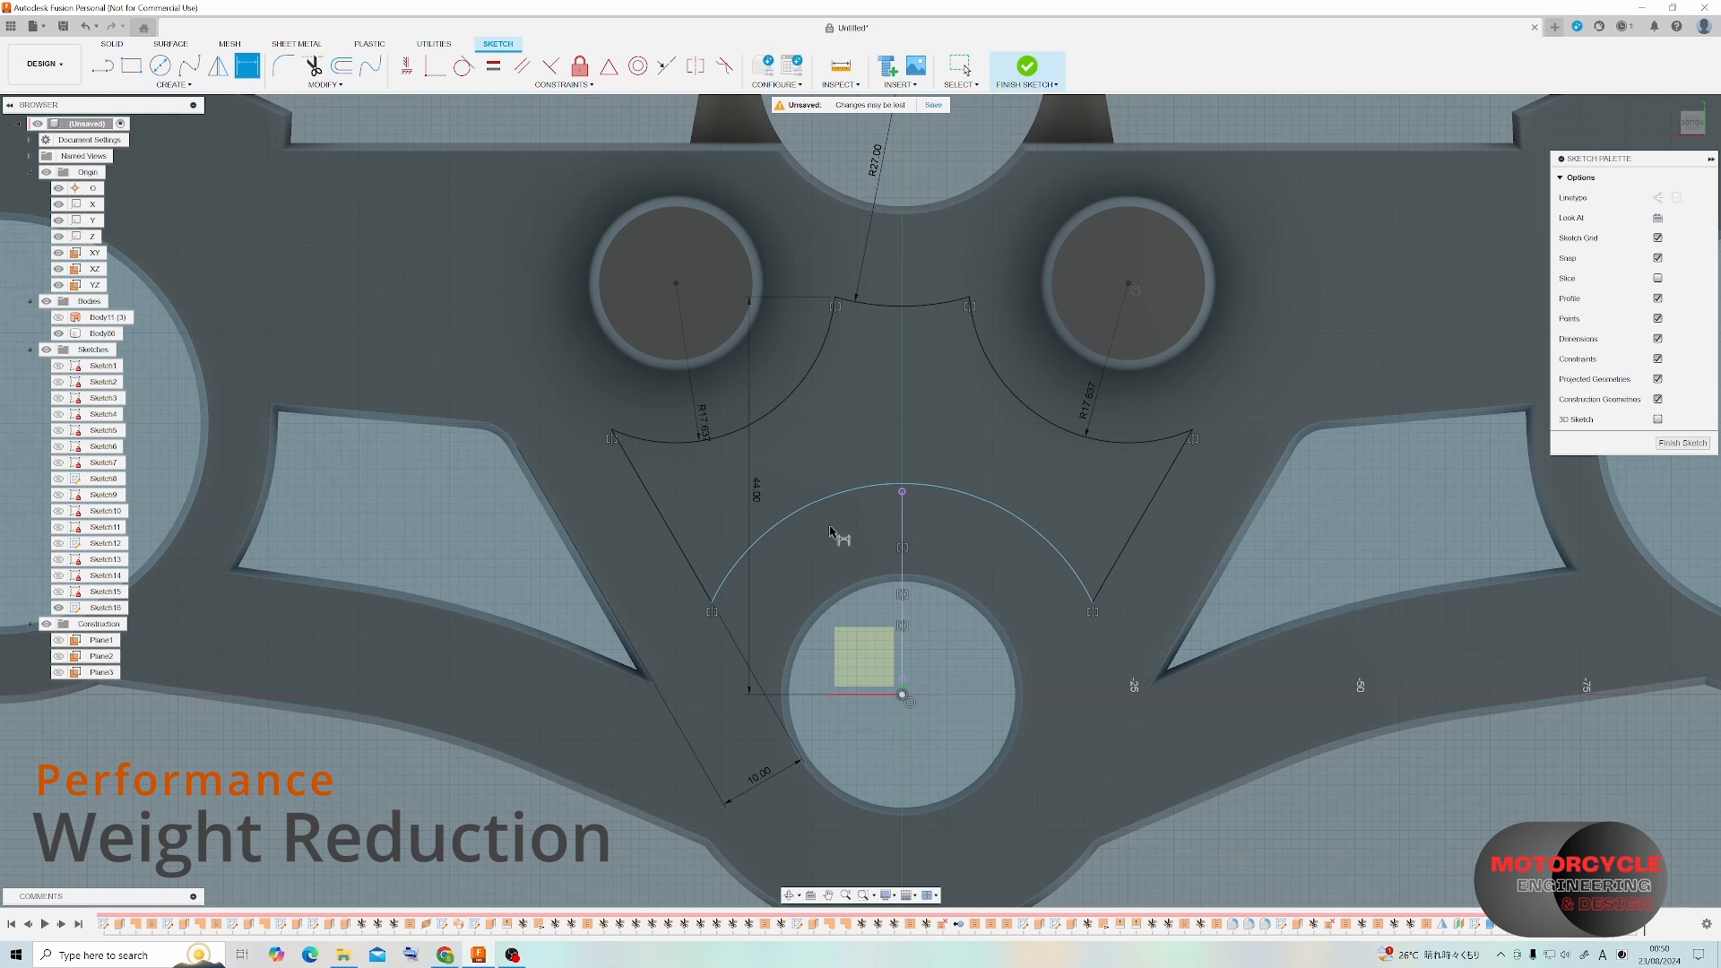
Add a radius dimension to the arc around the centre bore at its current size and finish the sketch.
click(845, 503)
click(874, 528)
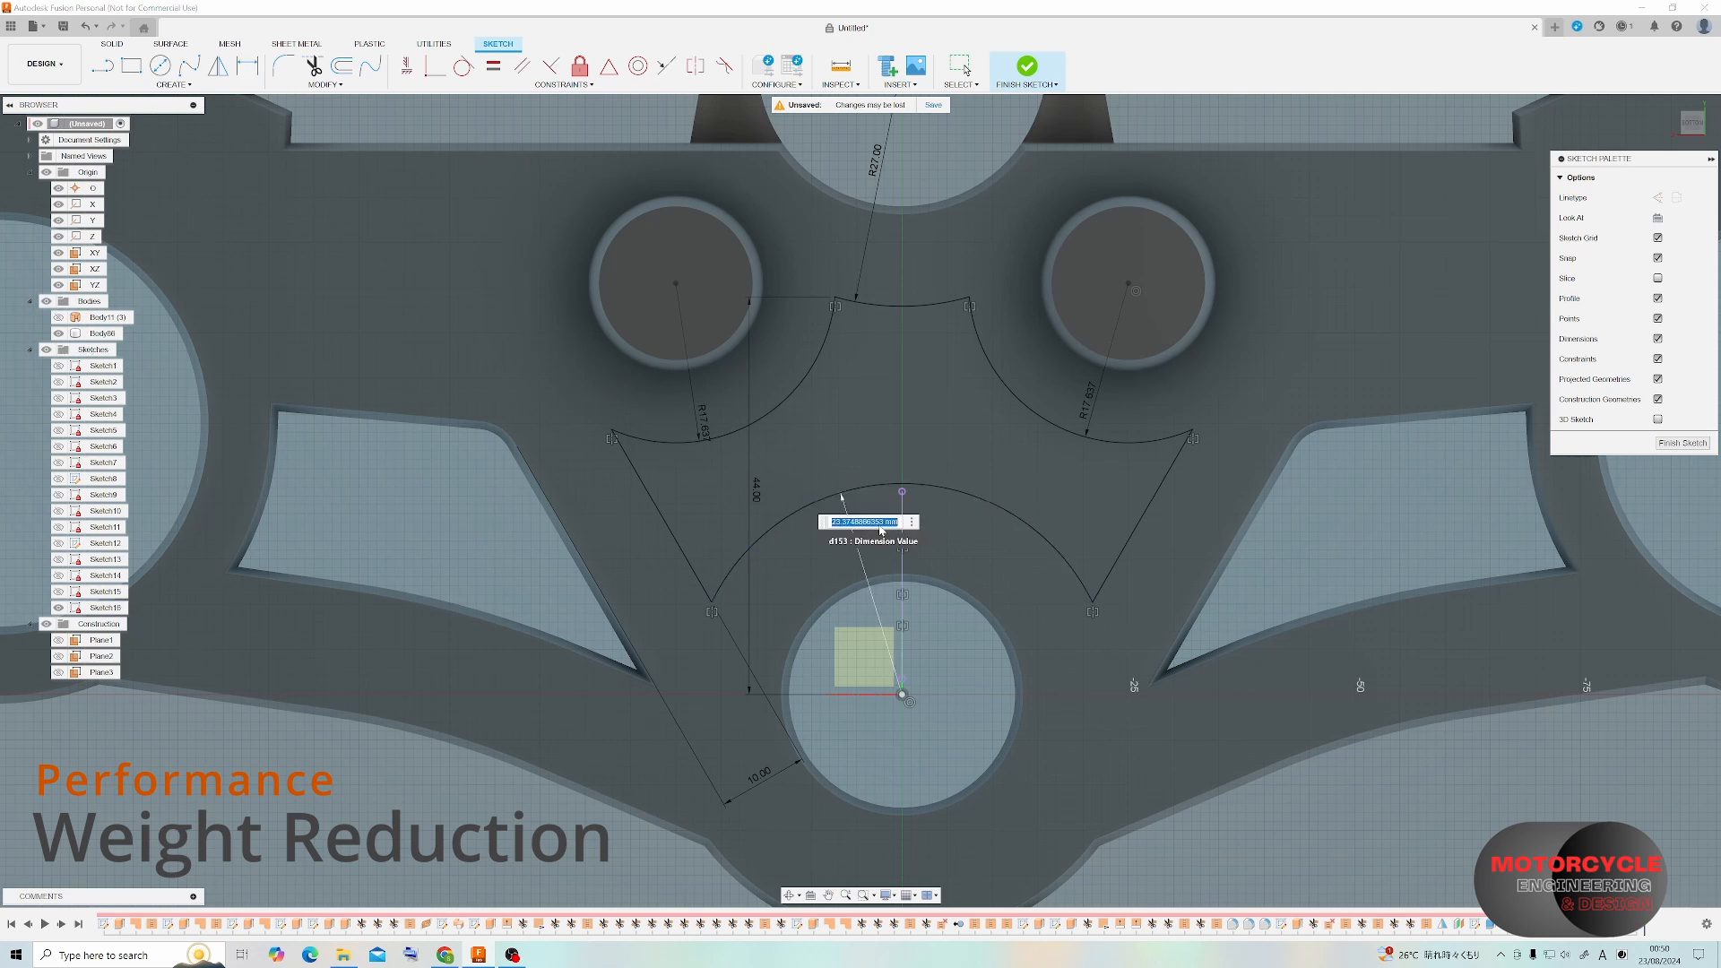
key(Return)
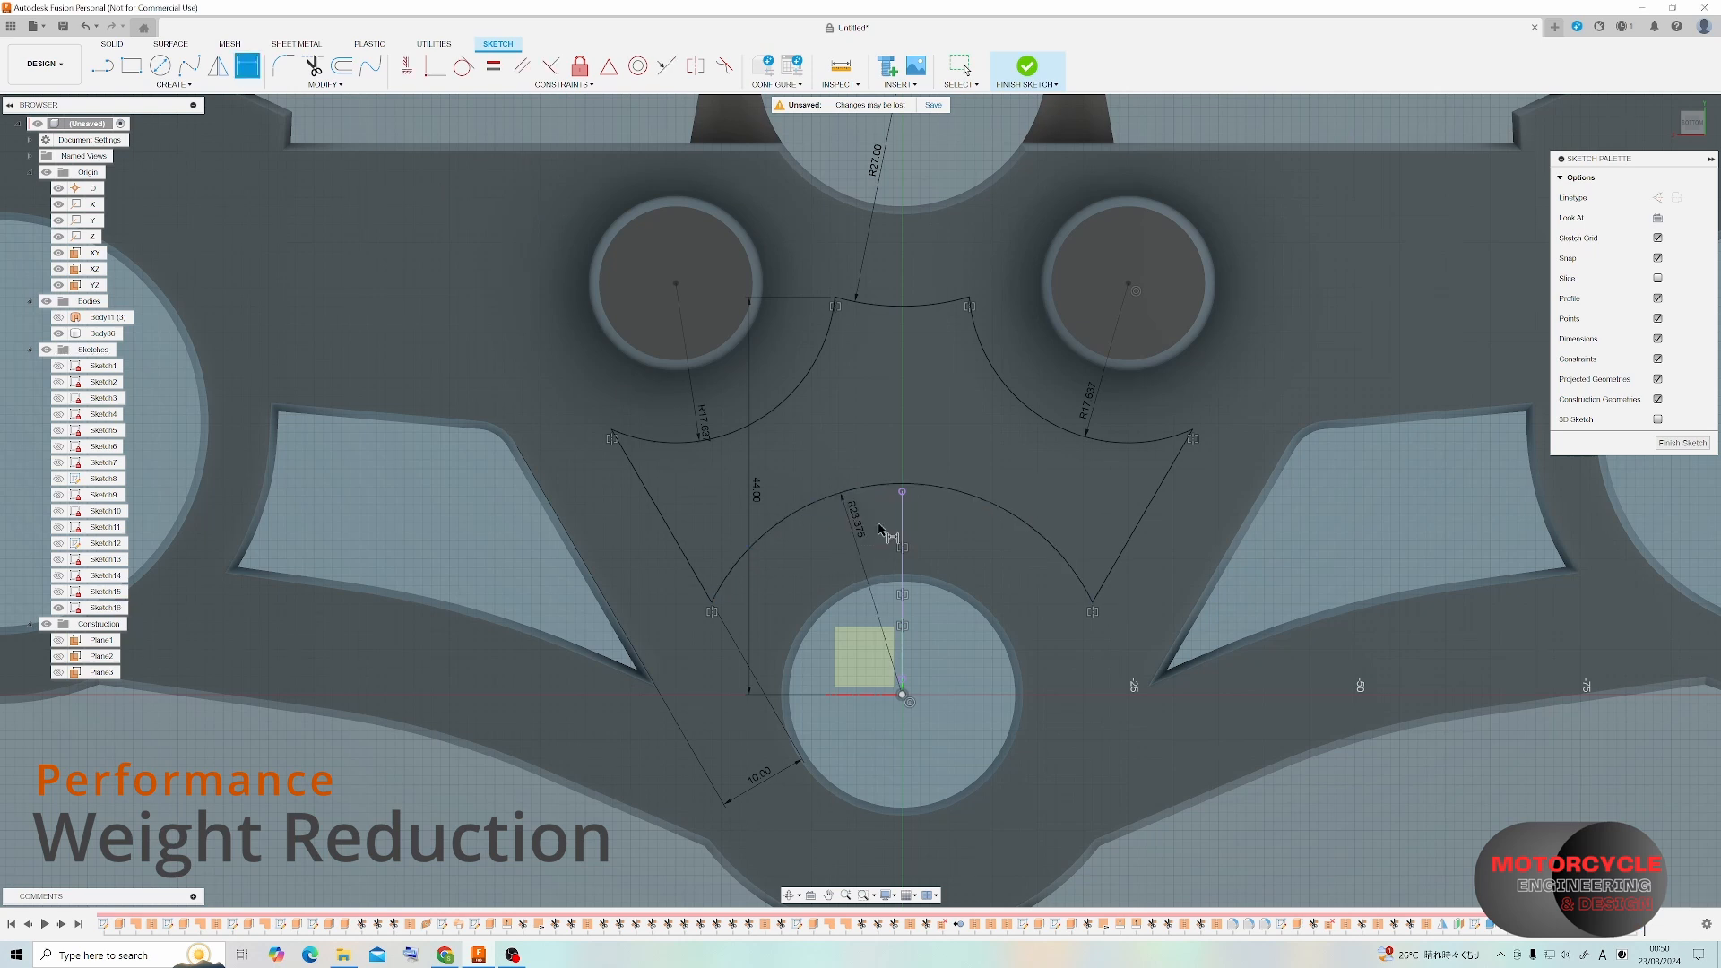
click(1668, 444)
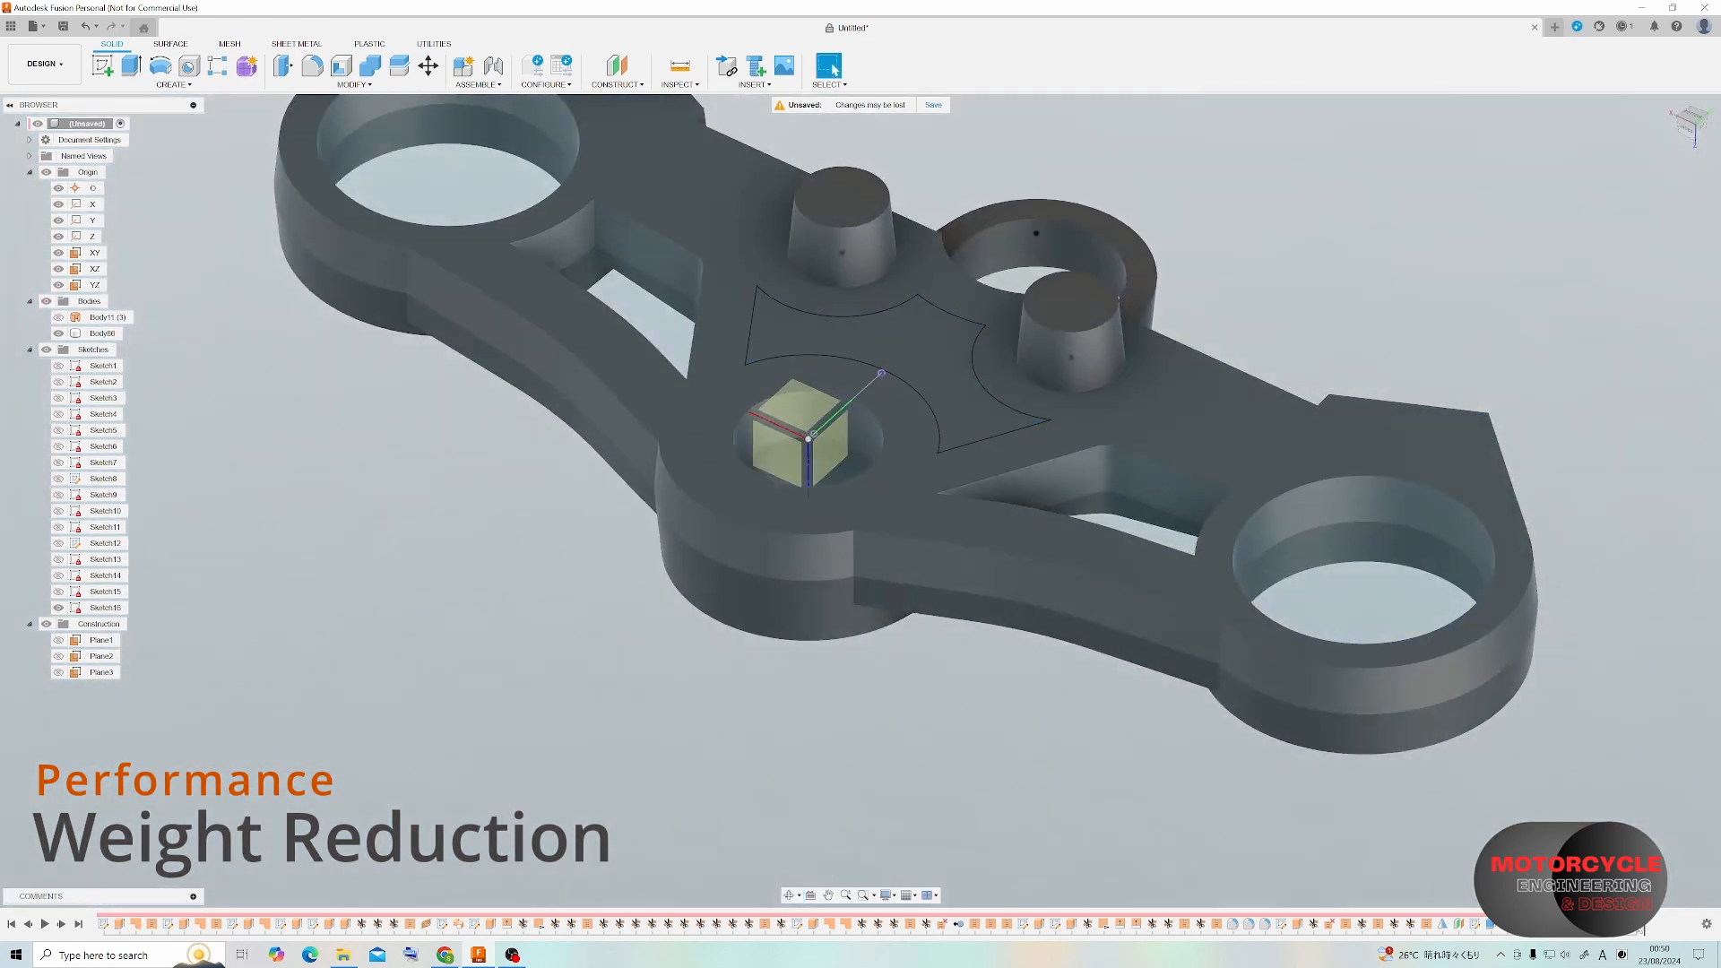
Reopen the pocket sketch and try to change the radius of the arc beneath the right boss.
double_click(105, 608)
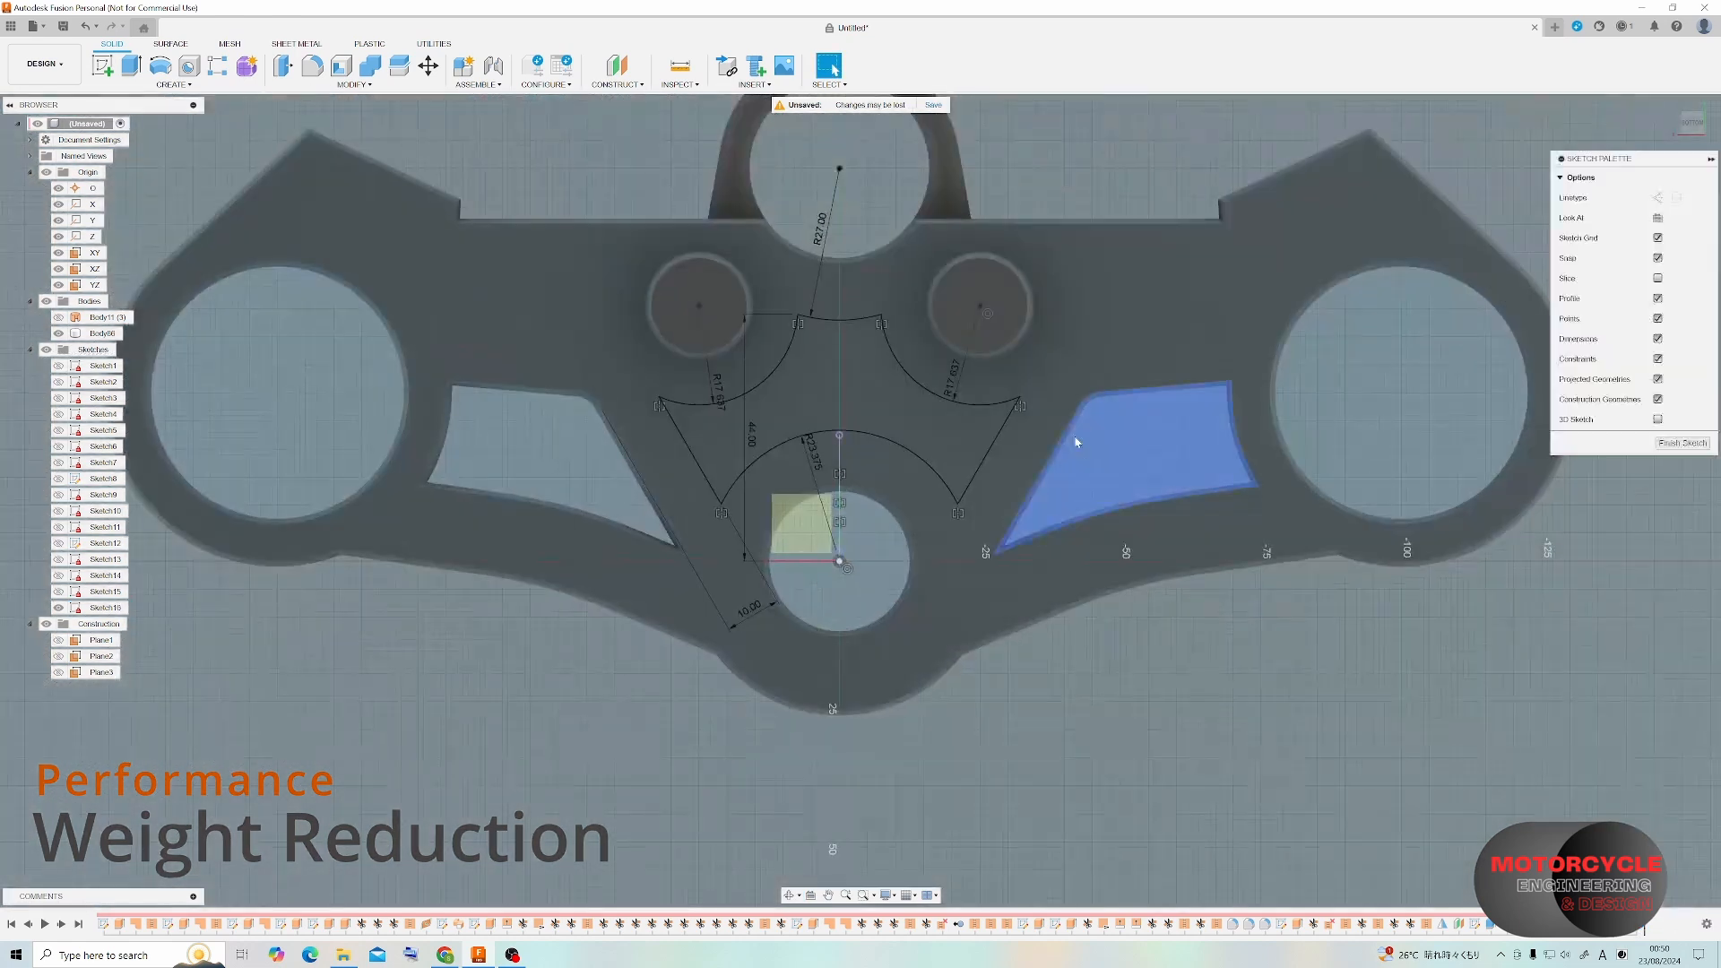
double_click(953, 383)
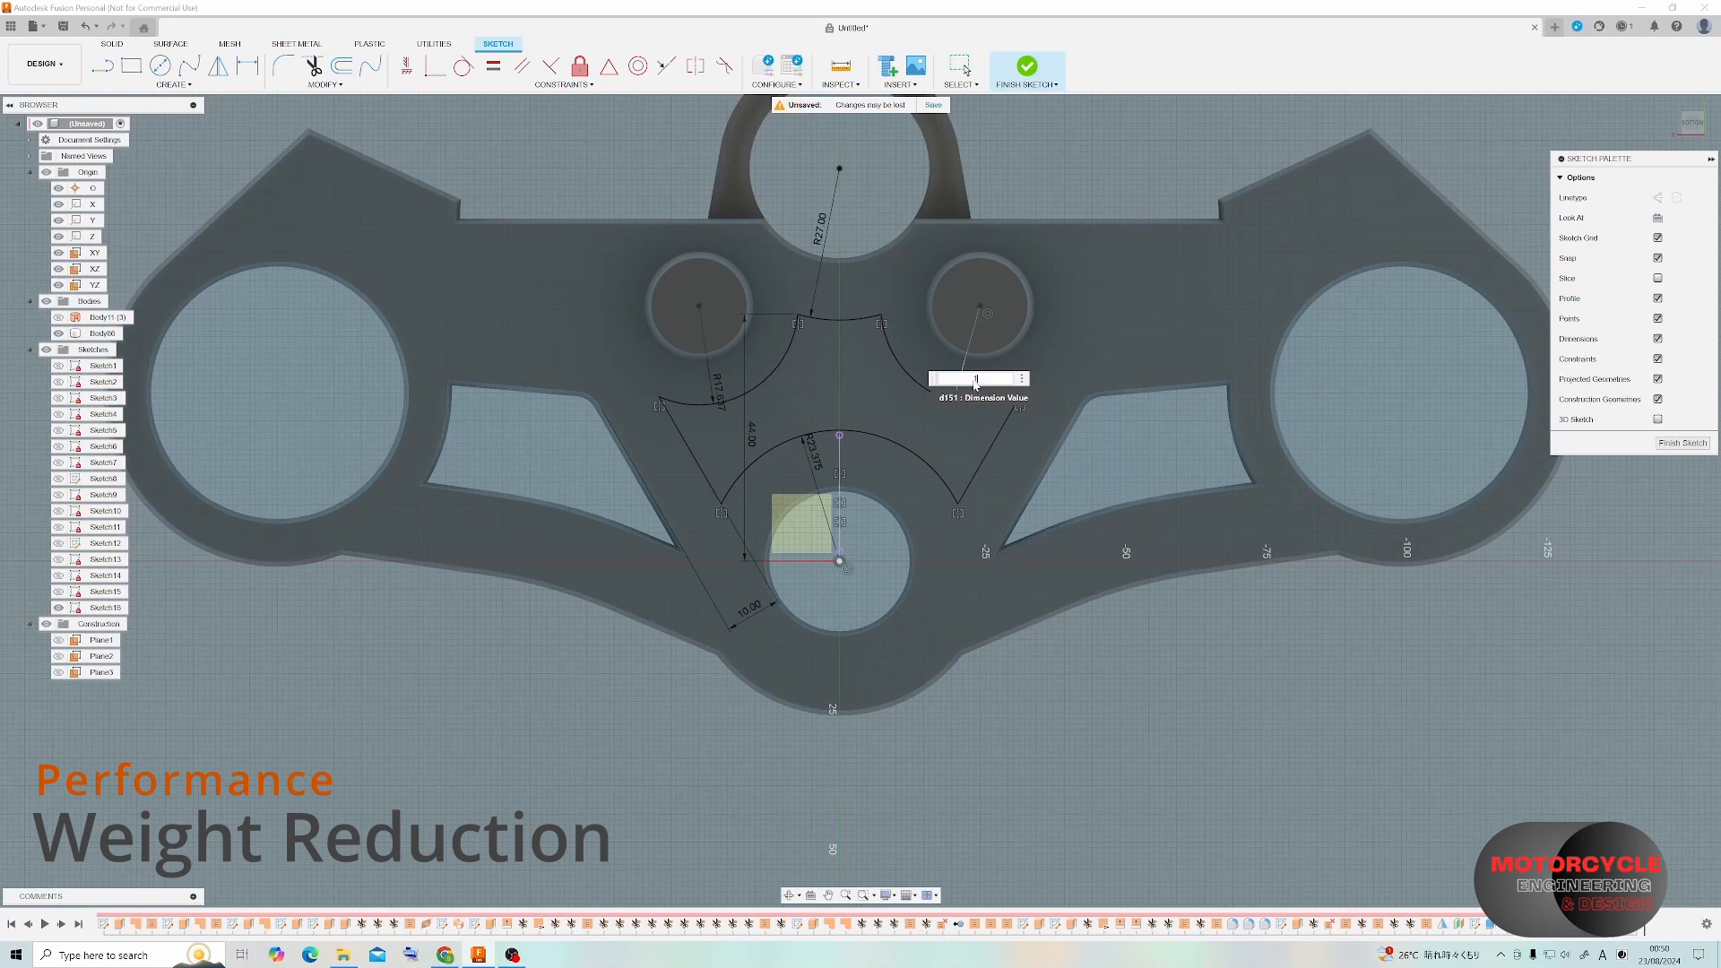
key(Return)
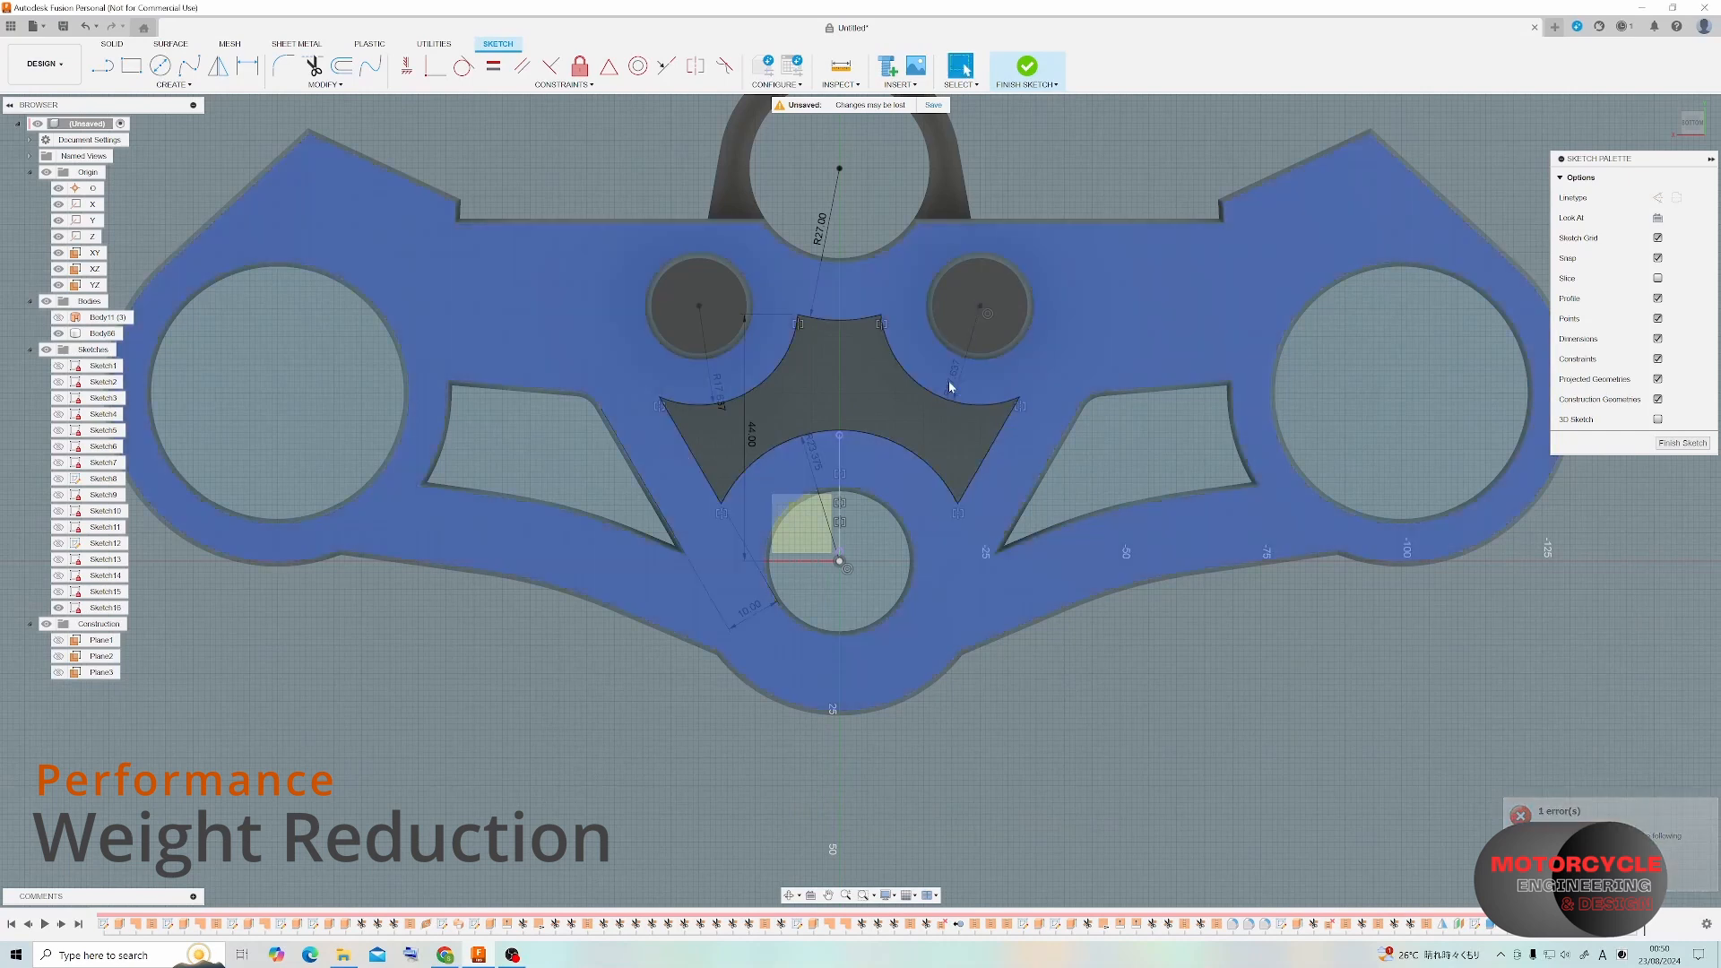
Try removing the right boss arc's radius dimension and reshaping the arc freehand, undo it, and finish the sketch.
click(954, 383)
key(Delete)
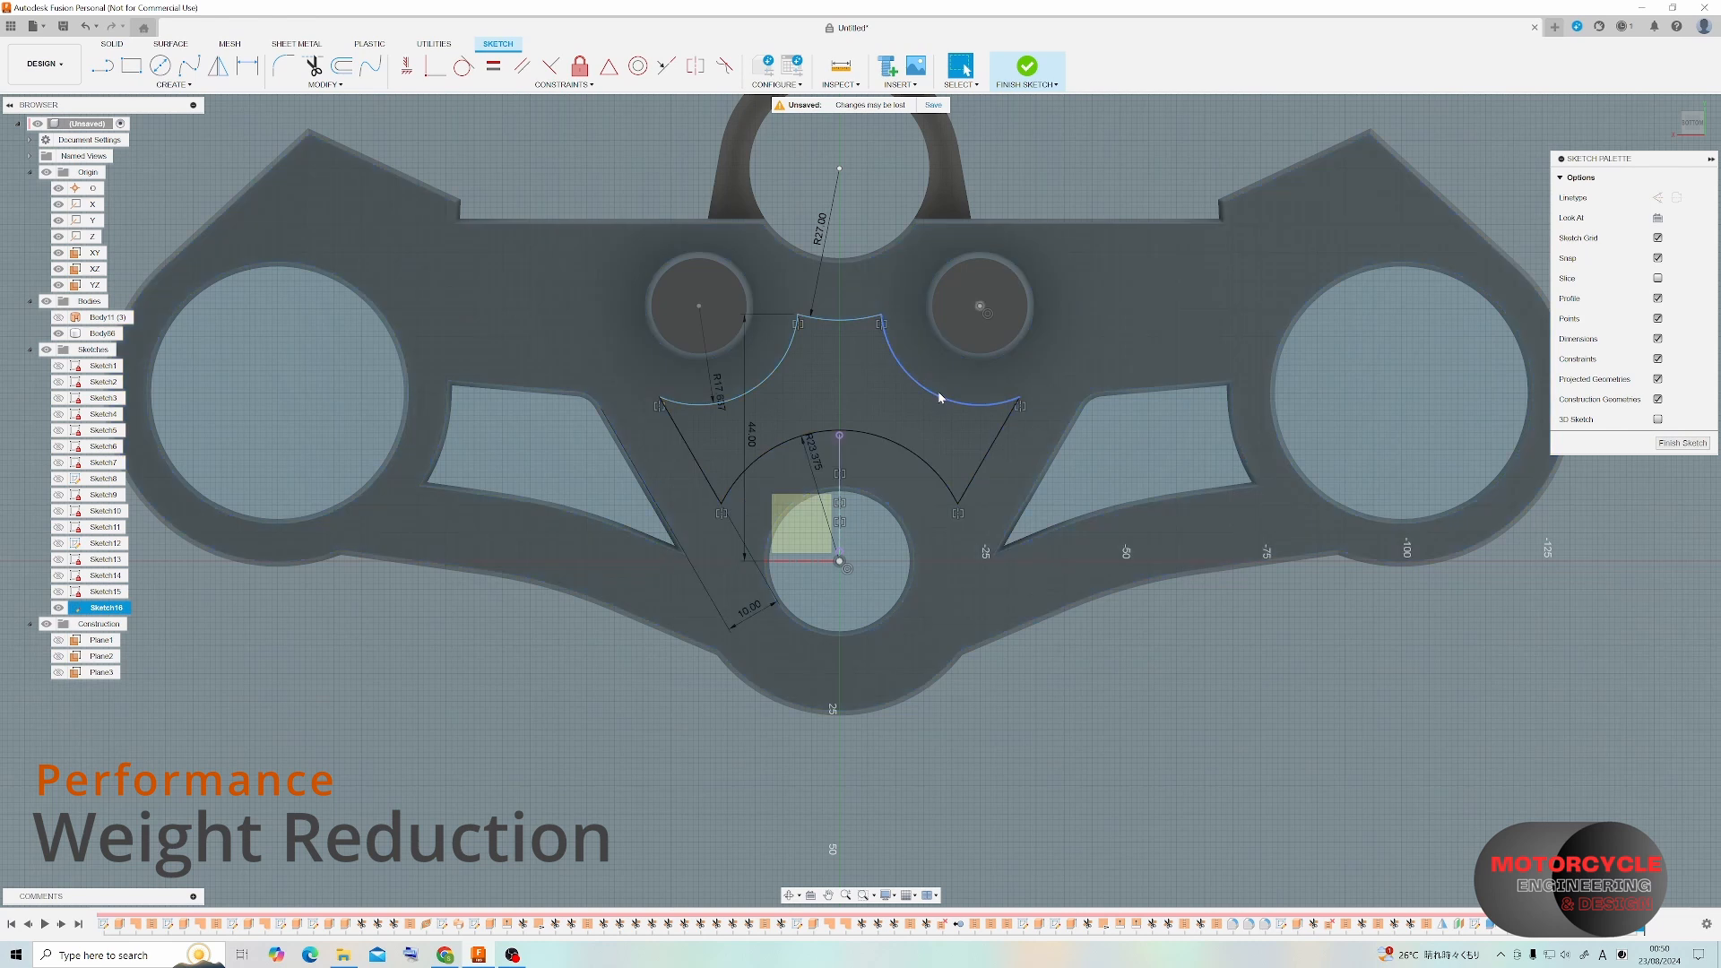
click(940, 387)
drag(941, 387, 935, 379)
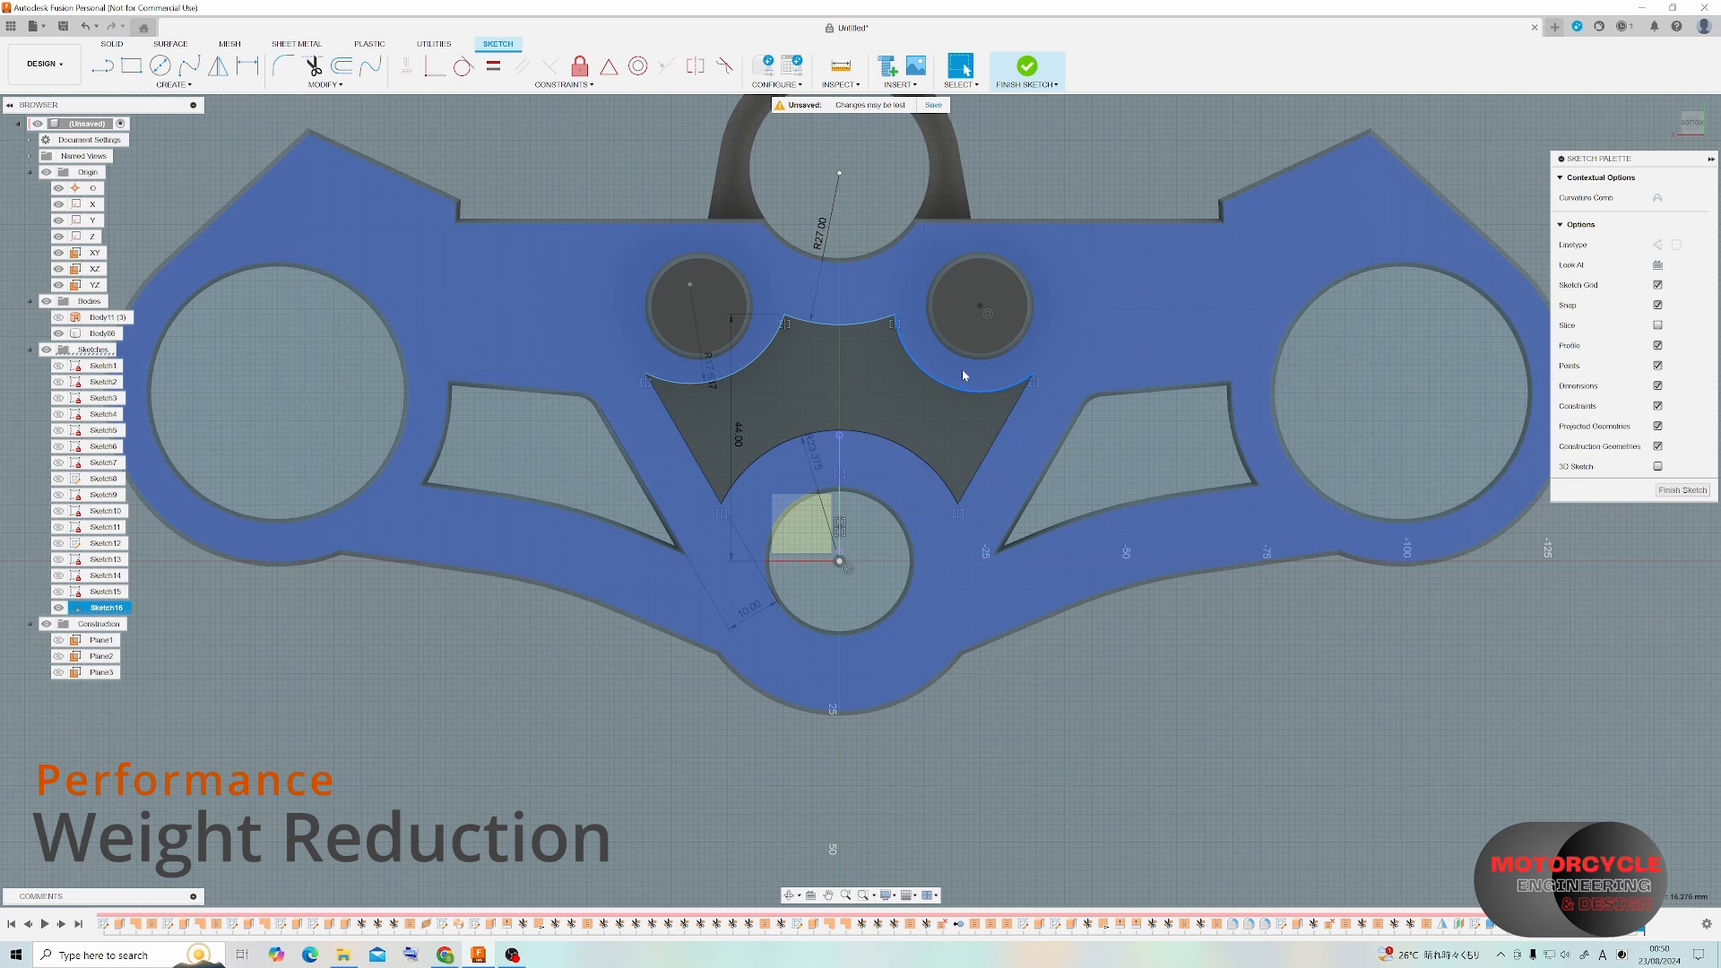
click(972, 352)
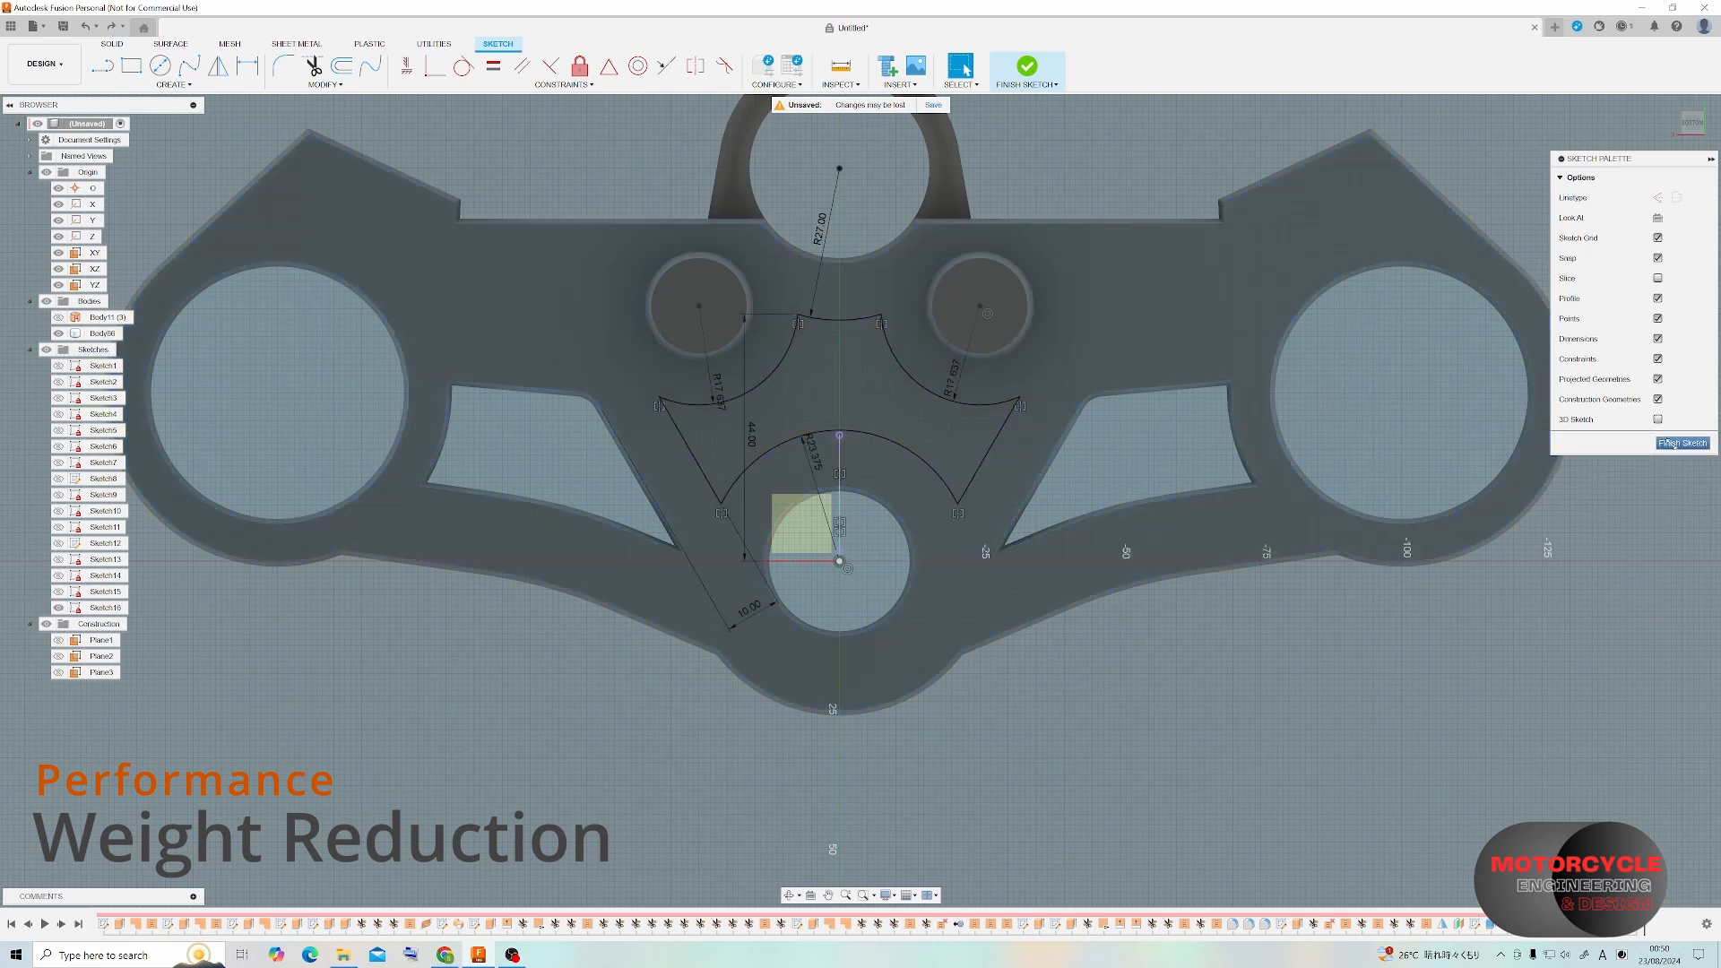
click(1673, 443)
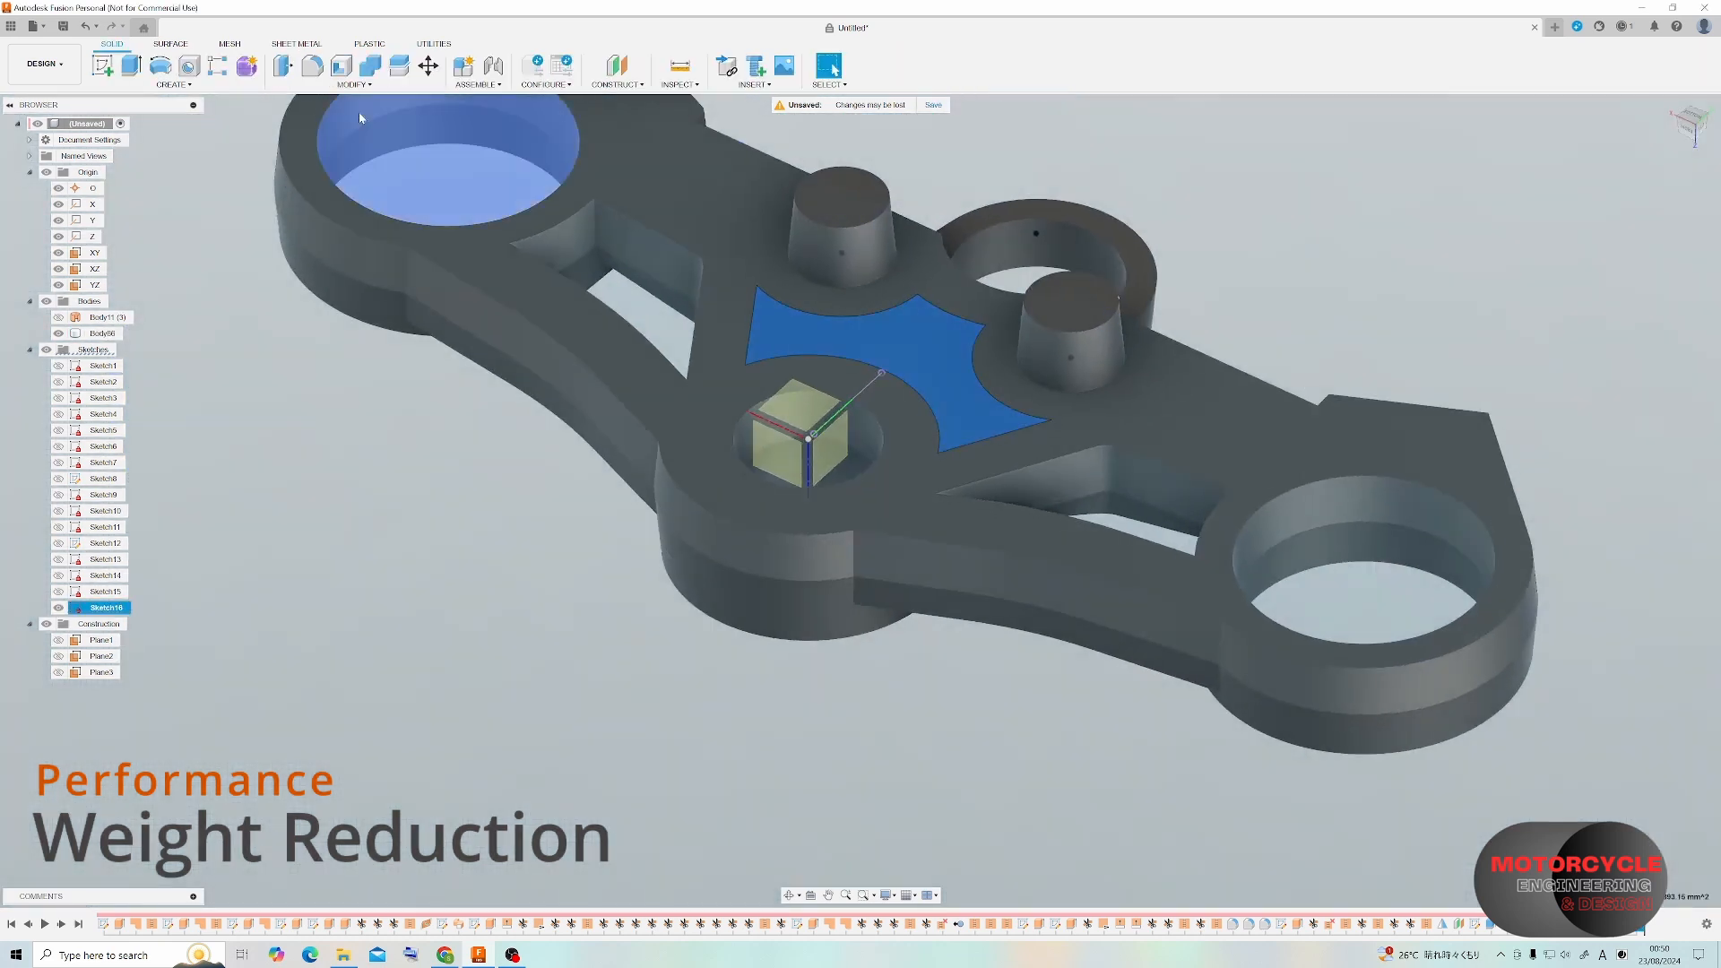
Cut the pocket profile 9 mm deep into the clamp's underside with Extrude, entering a taper angle.
click(131, 66)
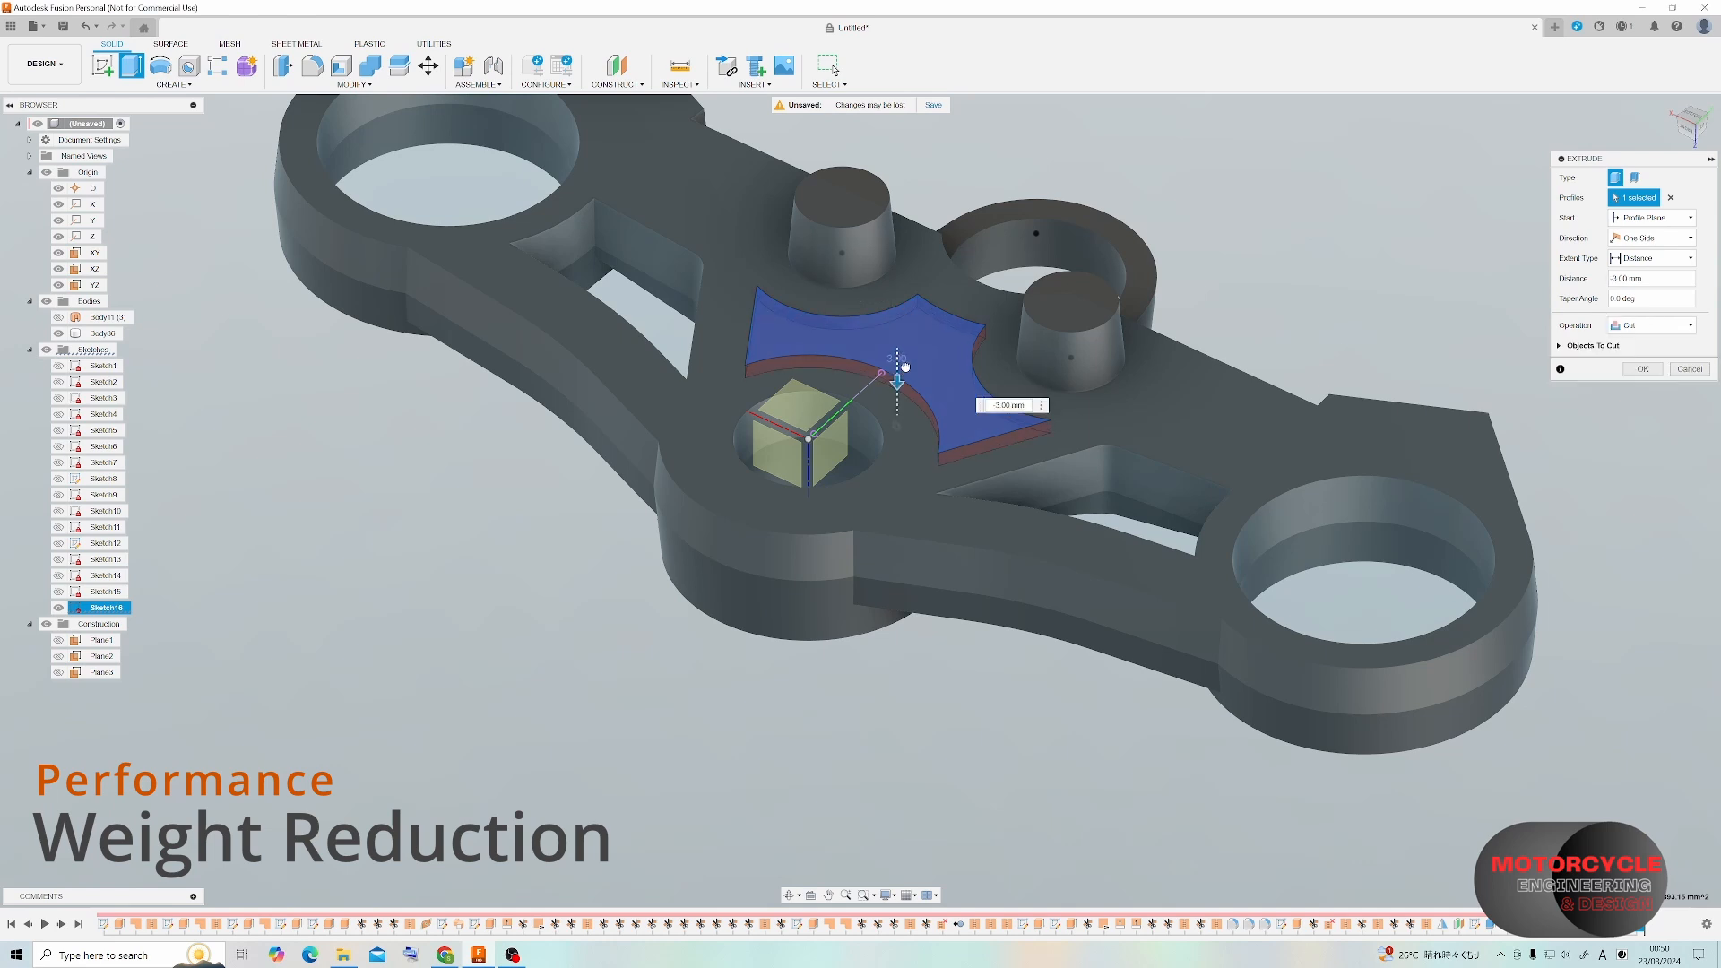
drag(905, 367, 919, 393)
shift+middle_drag(919, 393, 1031, 461)
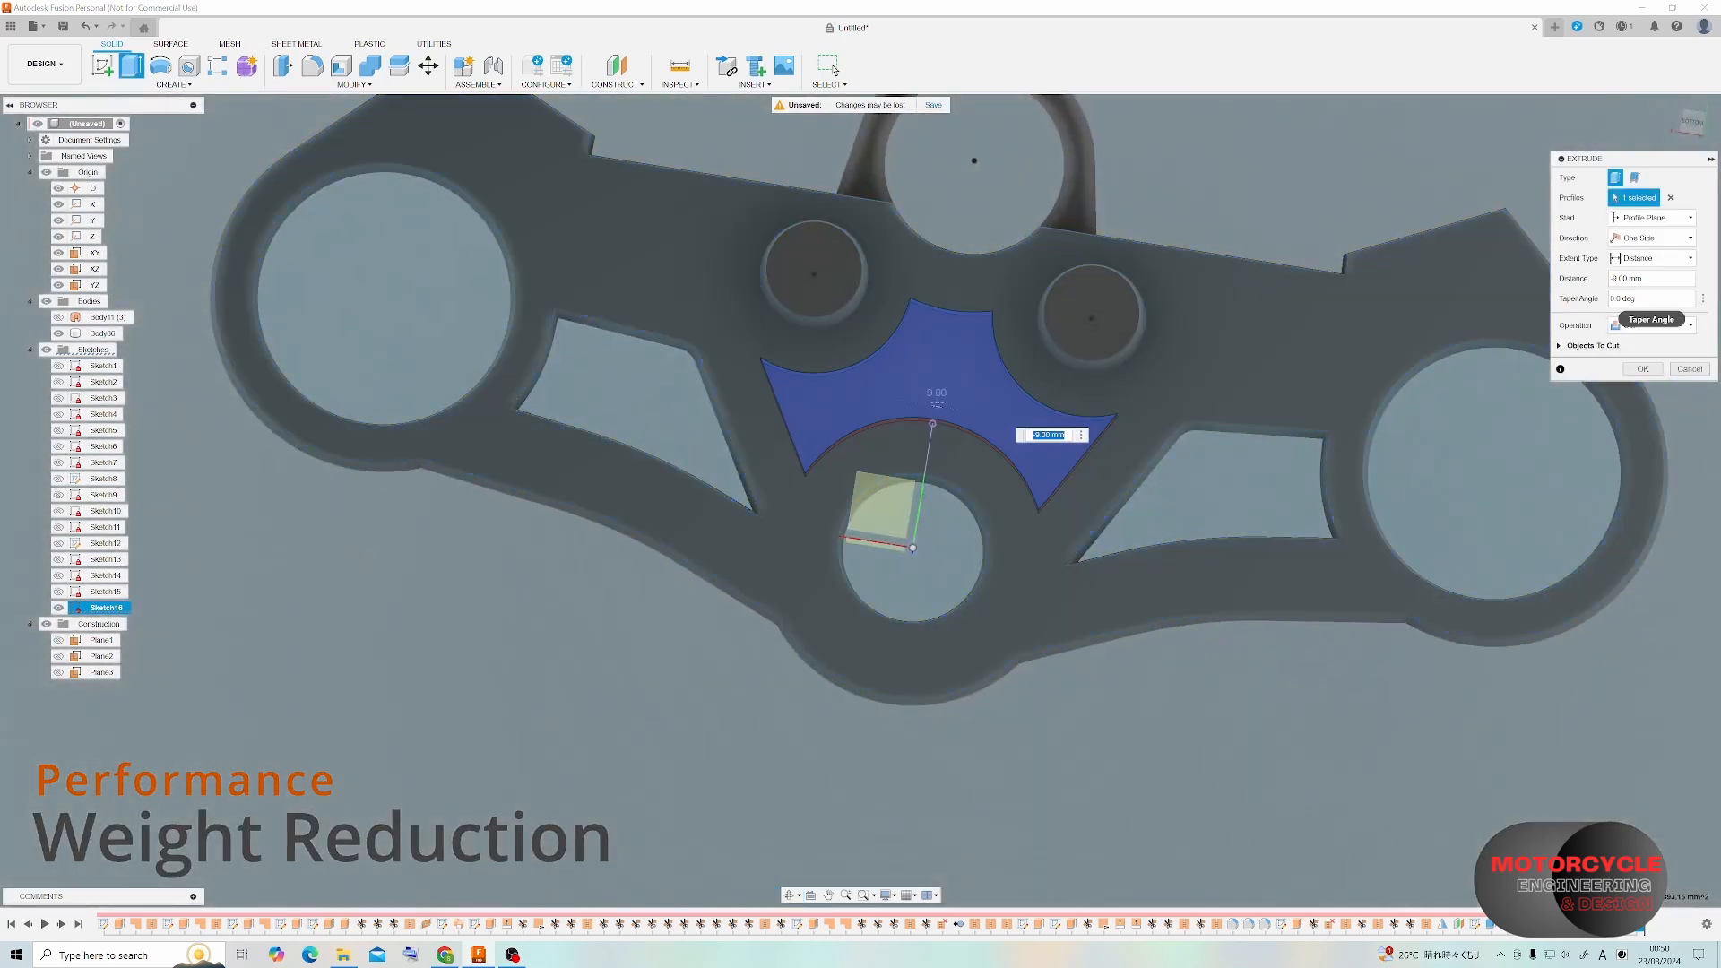
click(1623, 298)
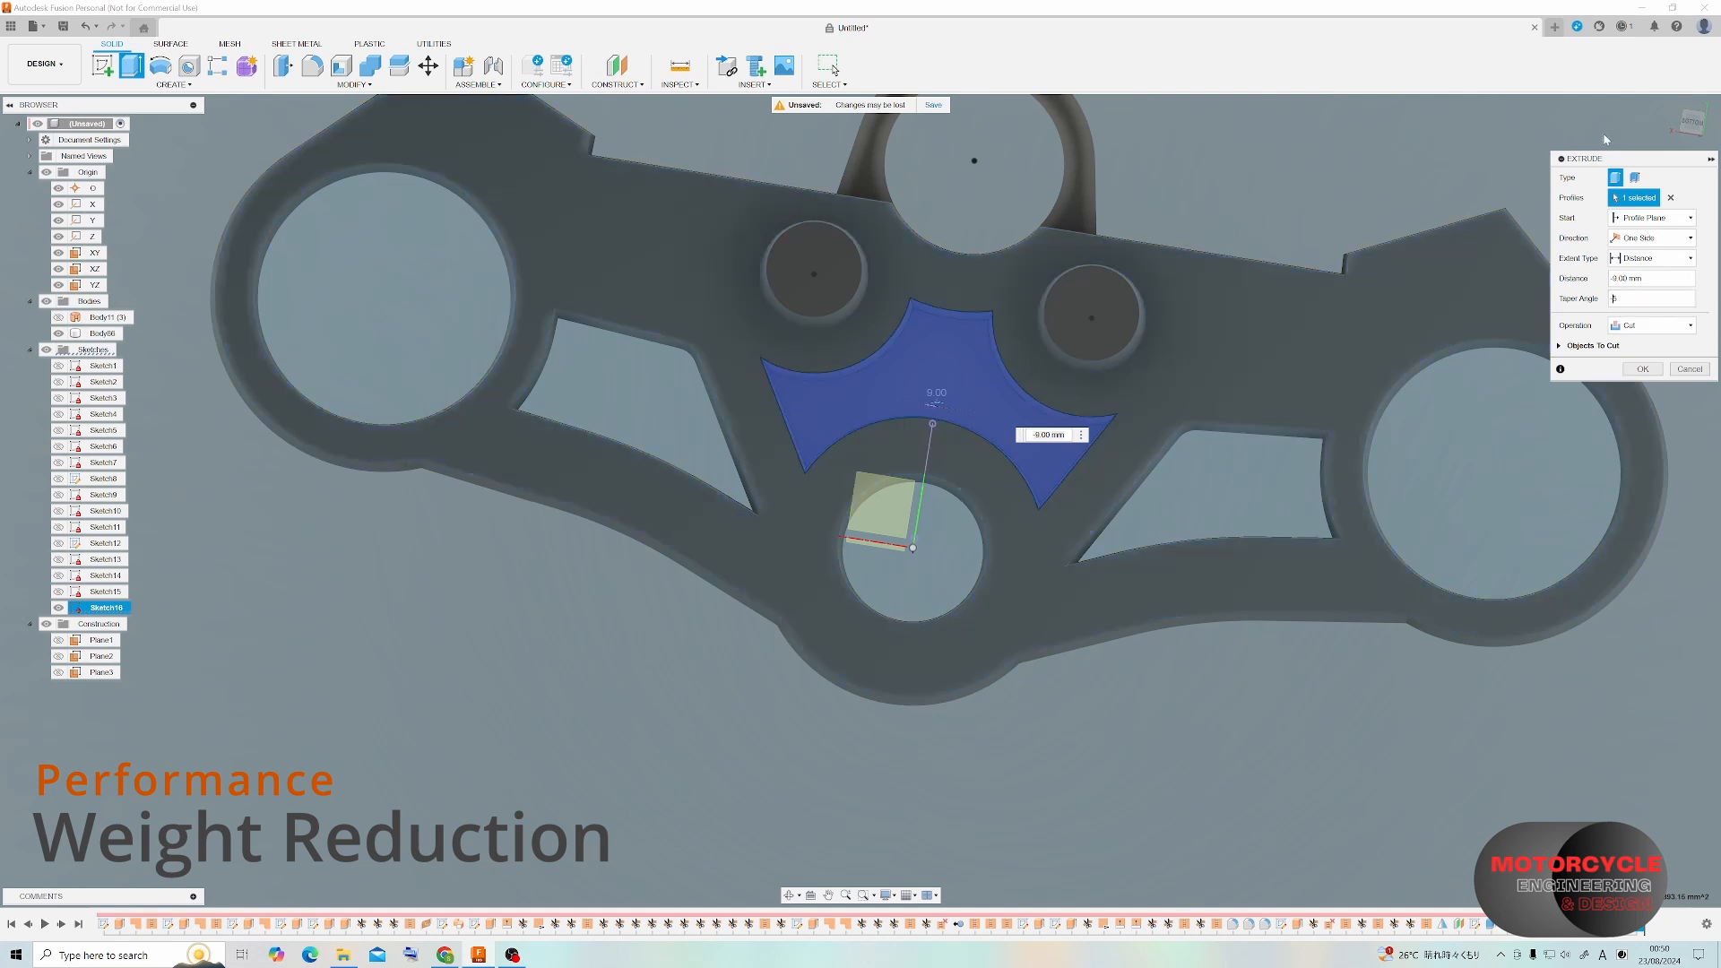
click(1695, 121)
scroll(941, 327, up, 5)
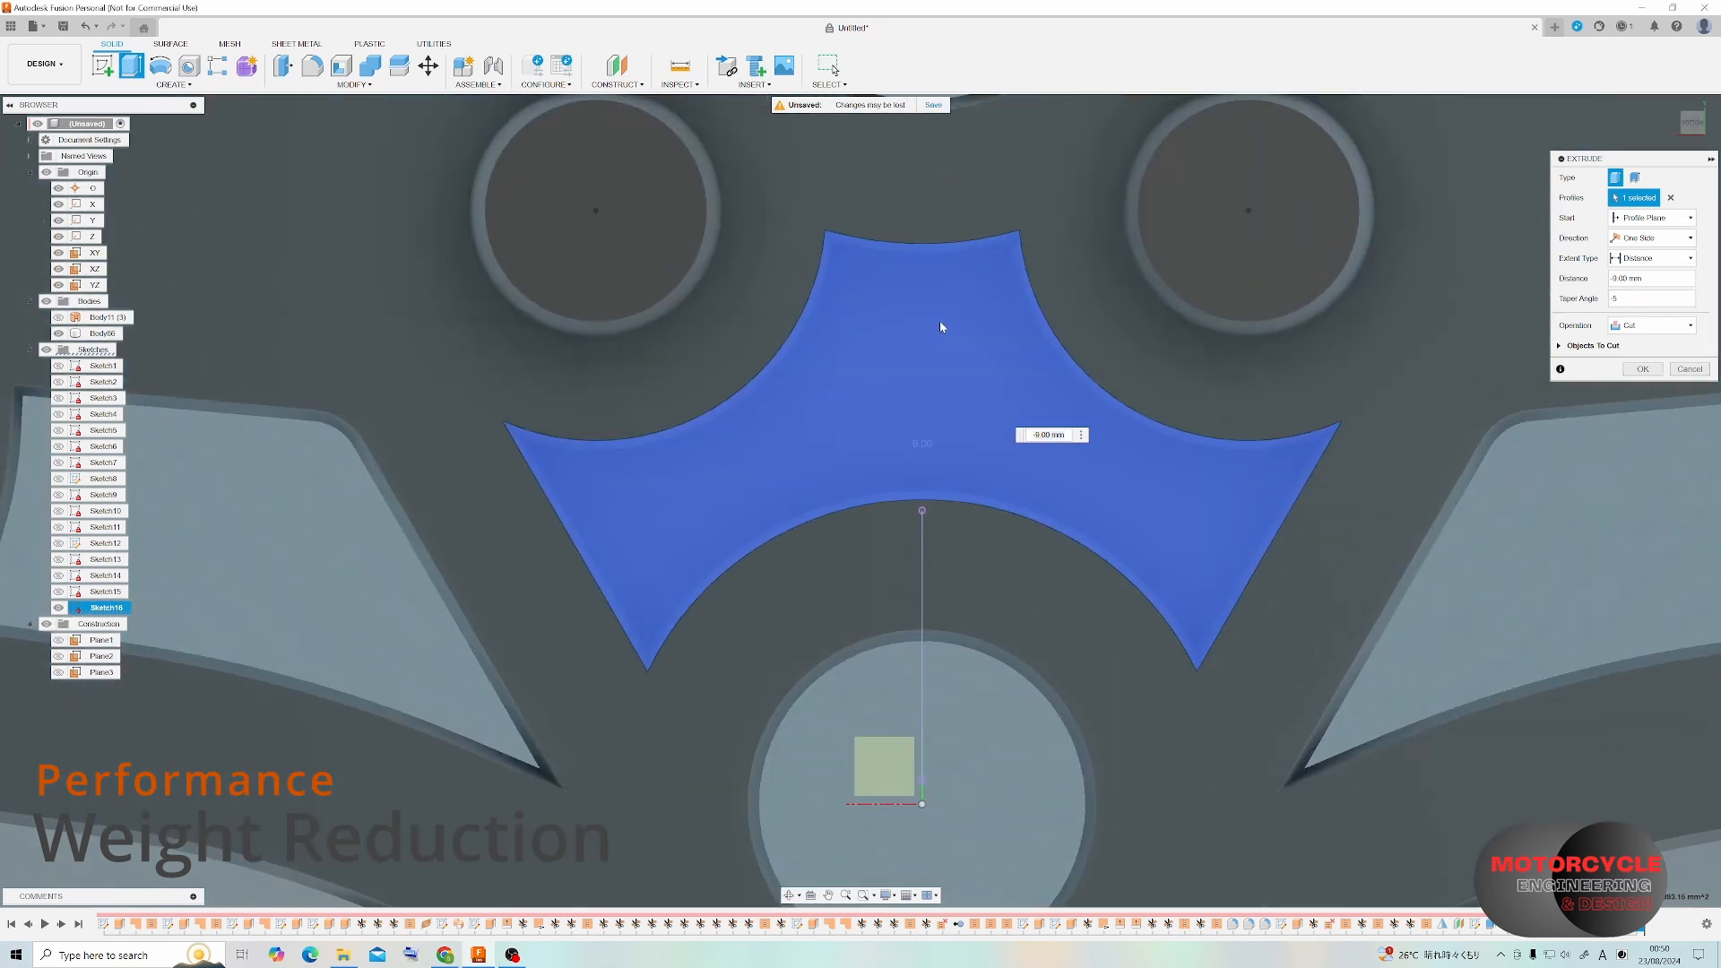
shift+middle_drag(931, 326, 1631, 405)
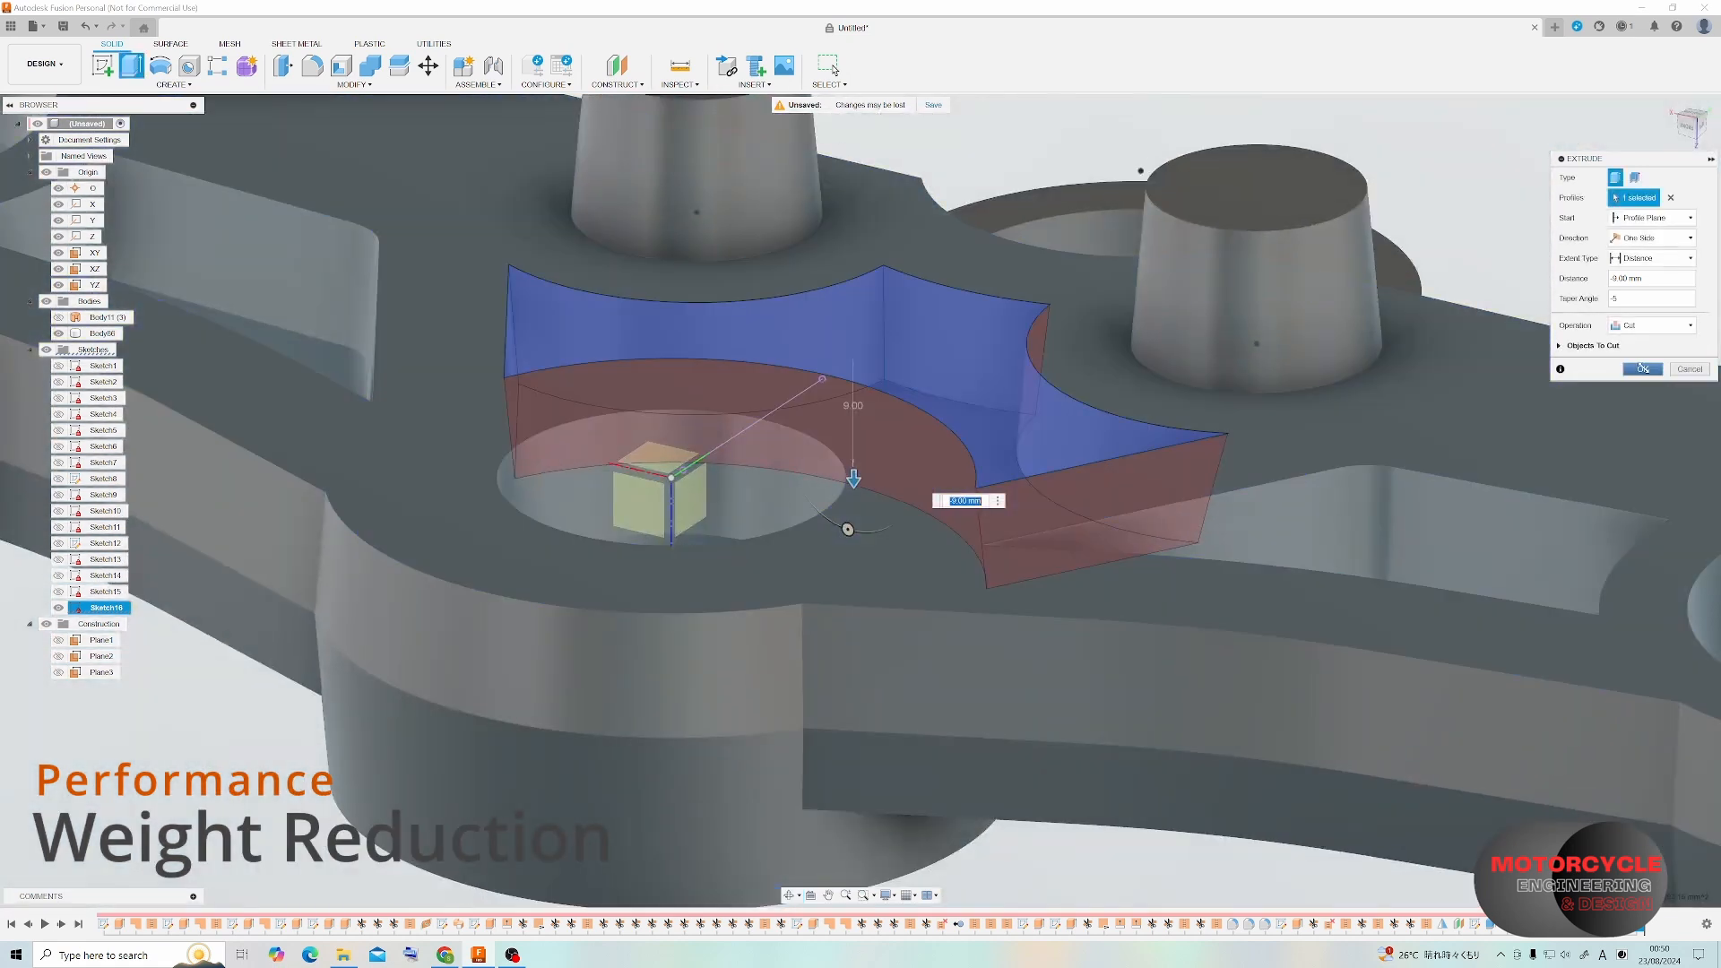
click(1643, 369)
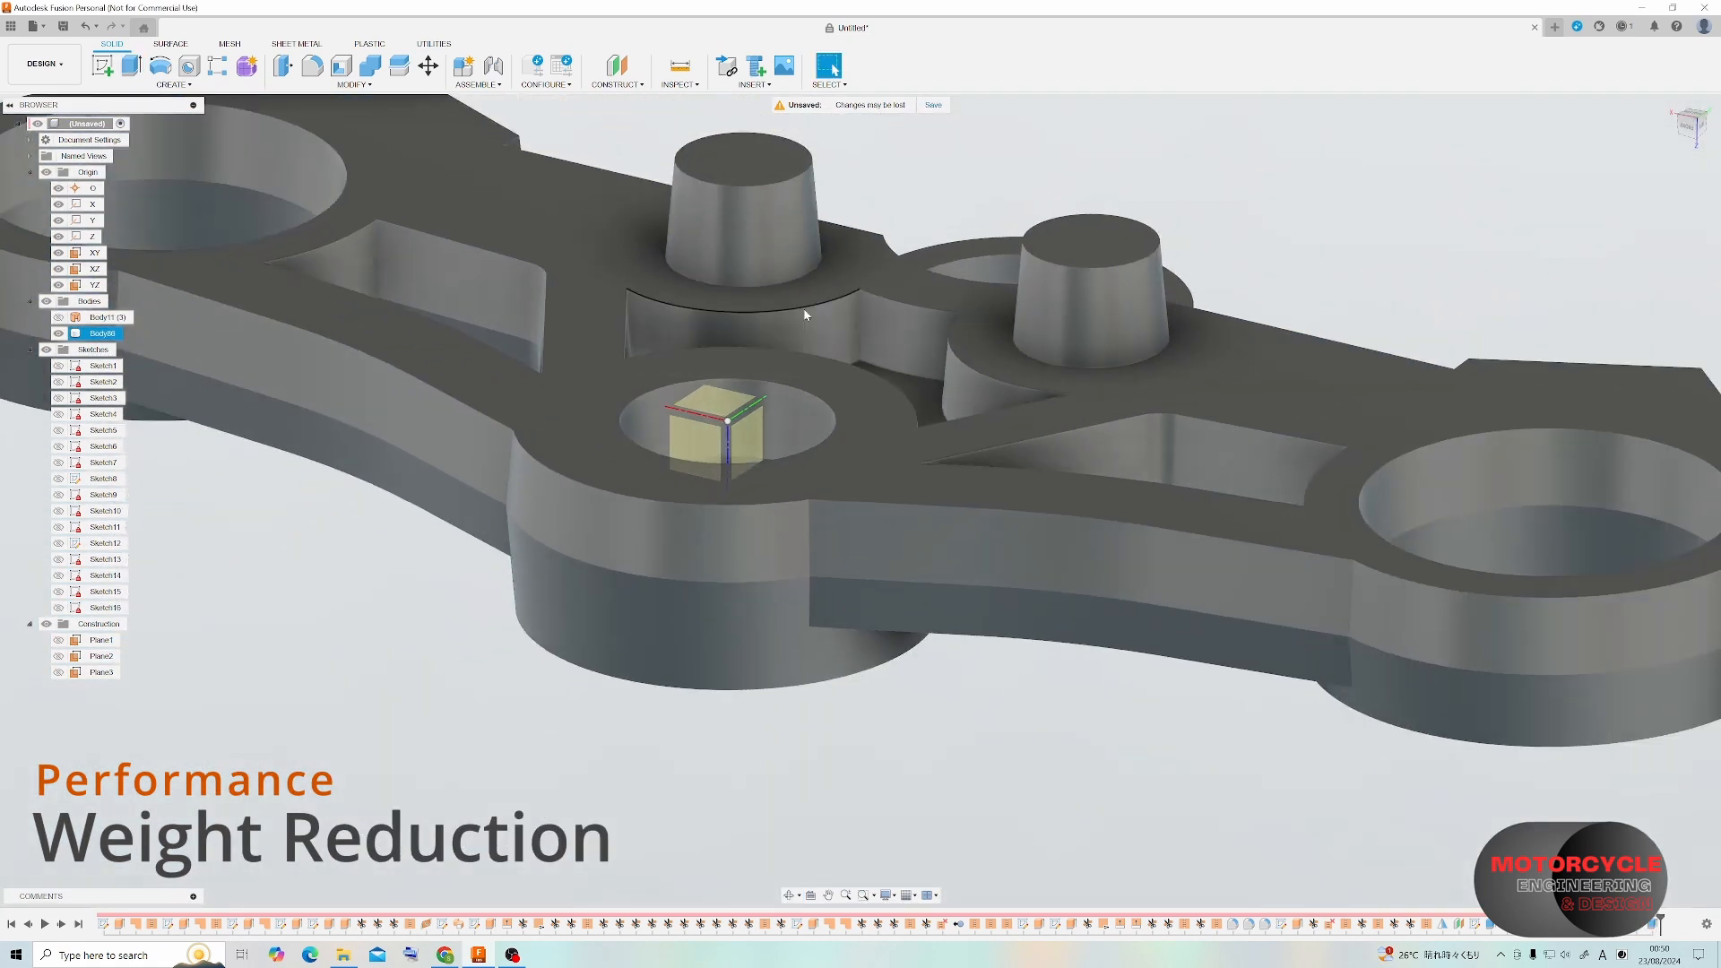
Reopen the pocket sketch, delete the right boss arc's radius dimension, and reshape that arc freehand closer to the boss.
shift+middle_drag(804, 314, 832, 370)
scroll(856, 361, down, 3)
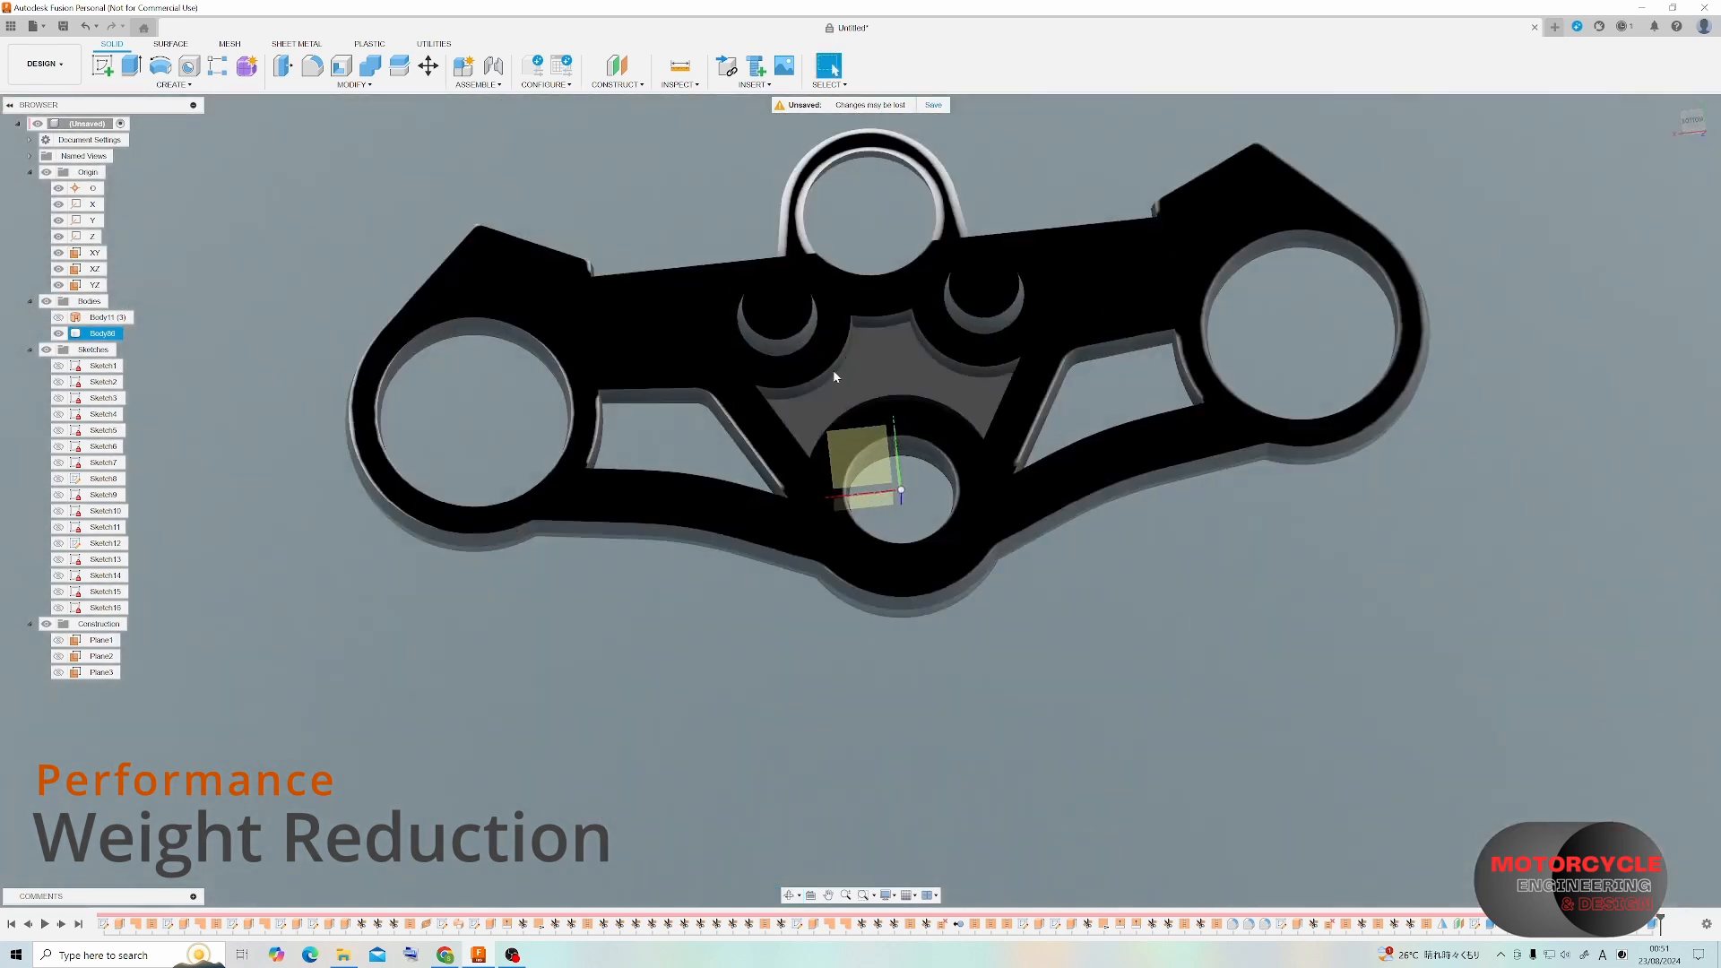
right_click(1652, 924)
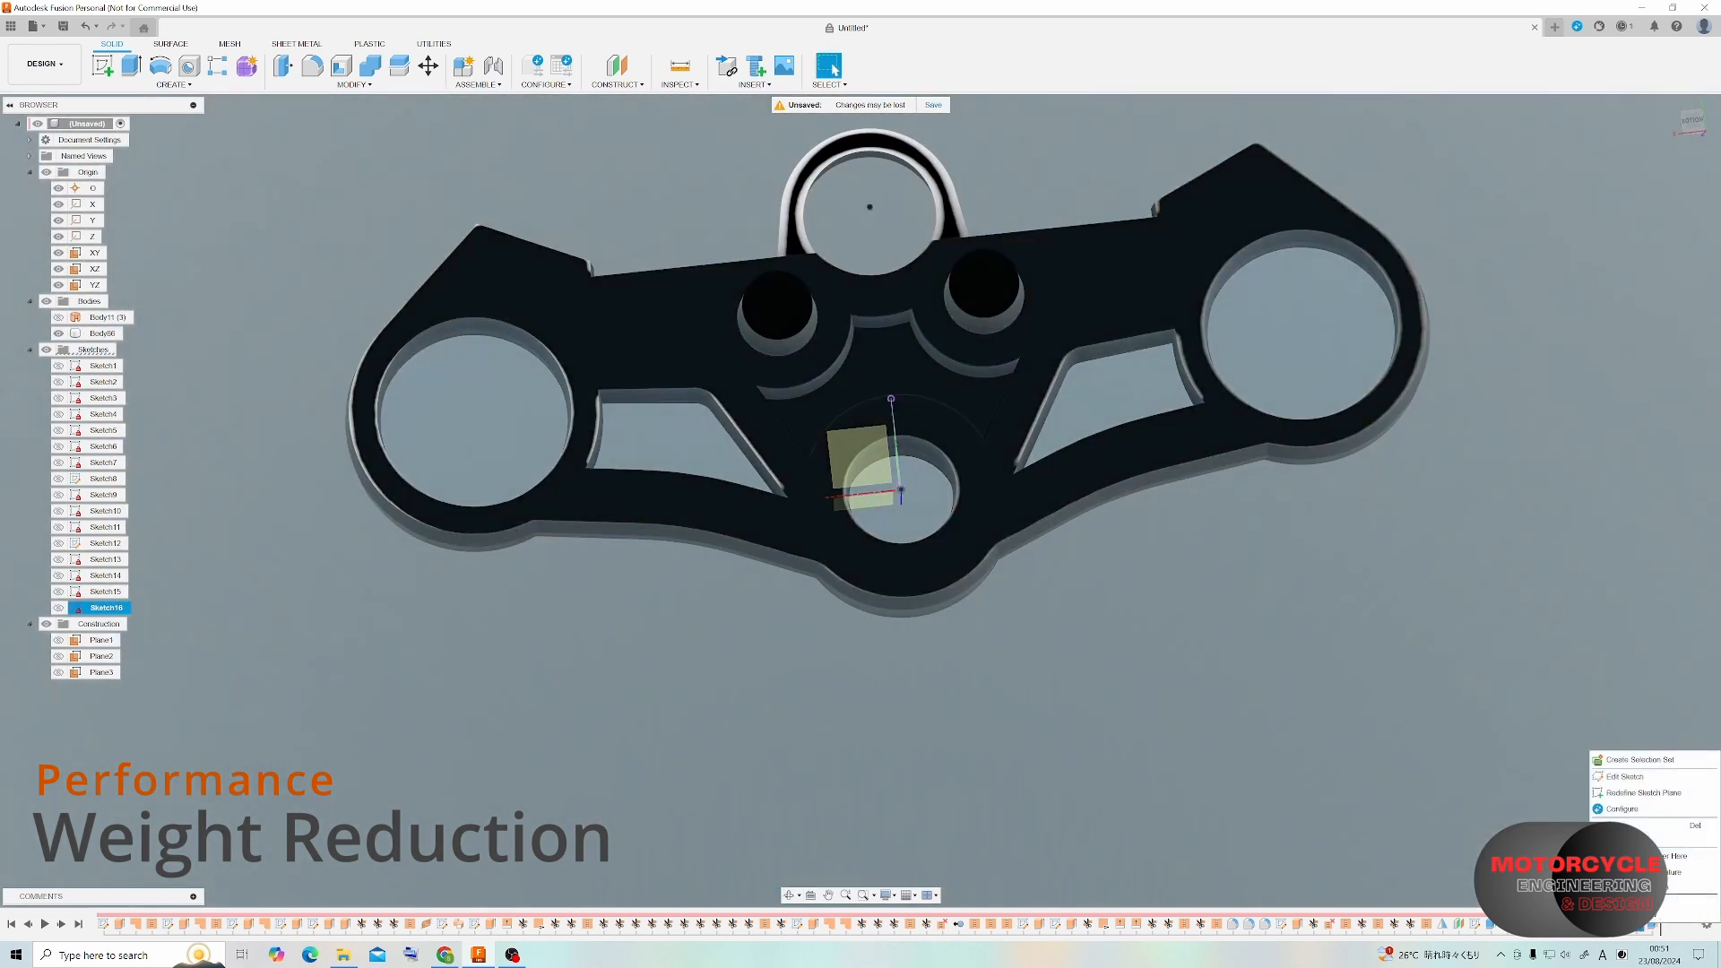
click(1623, 777)
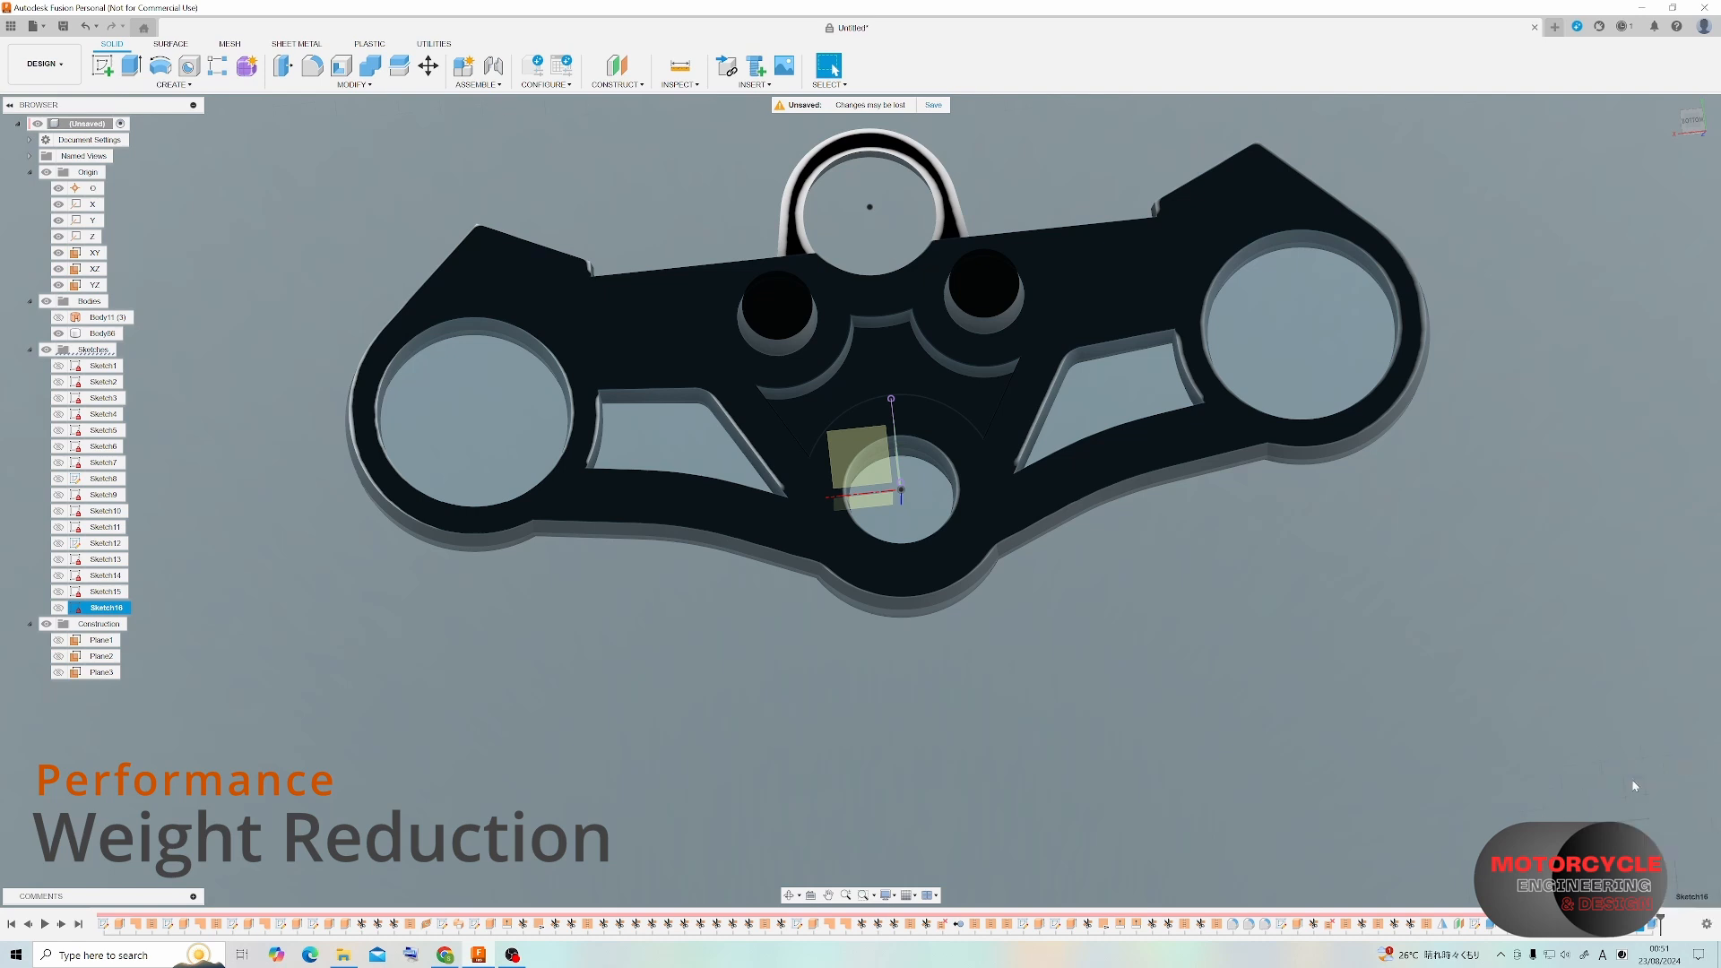
scroll(869, 357, up, 5)
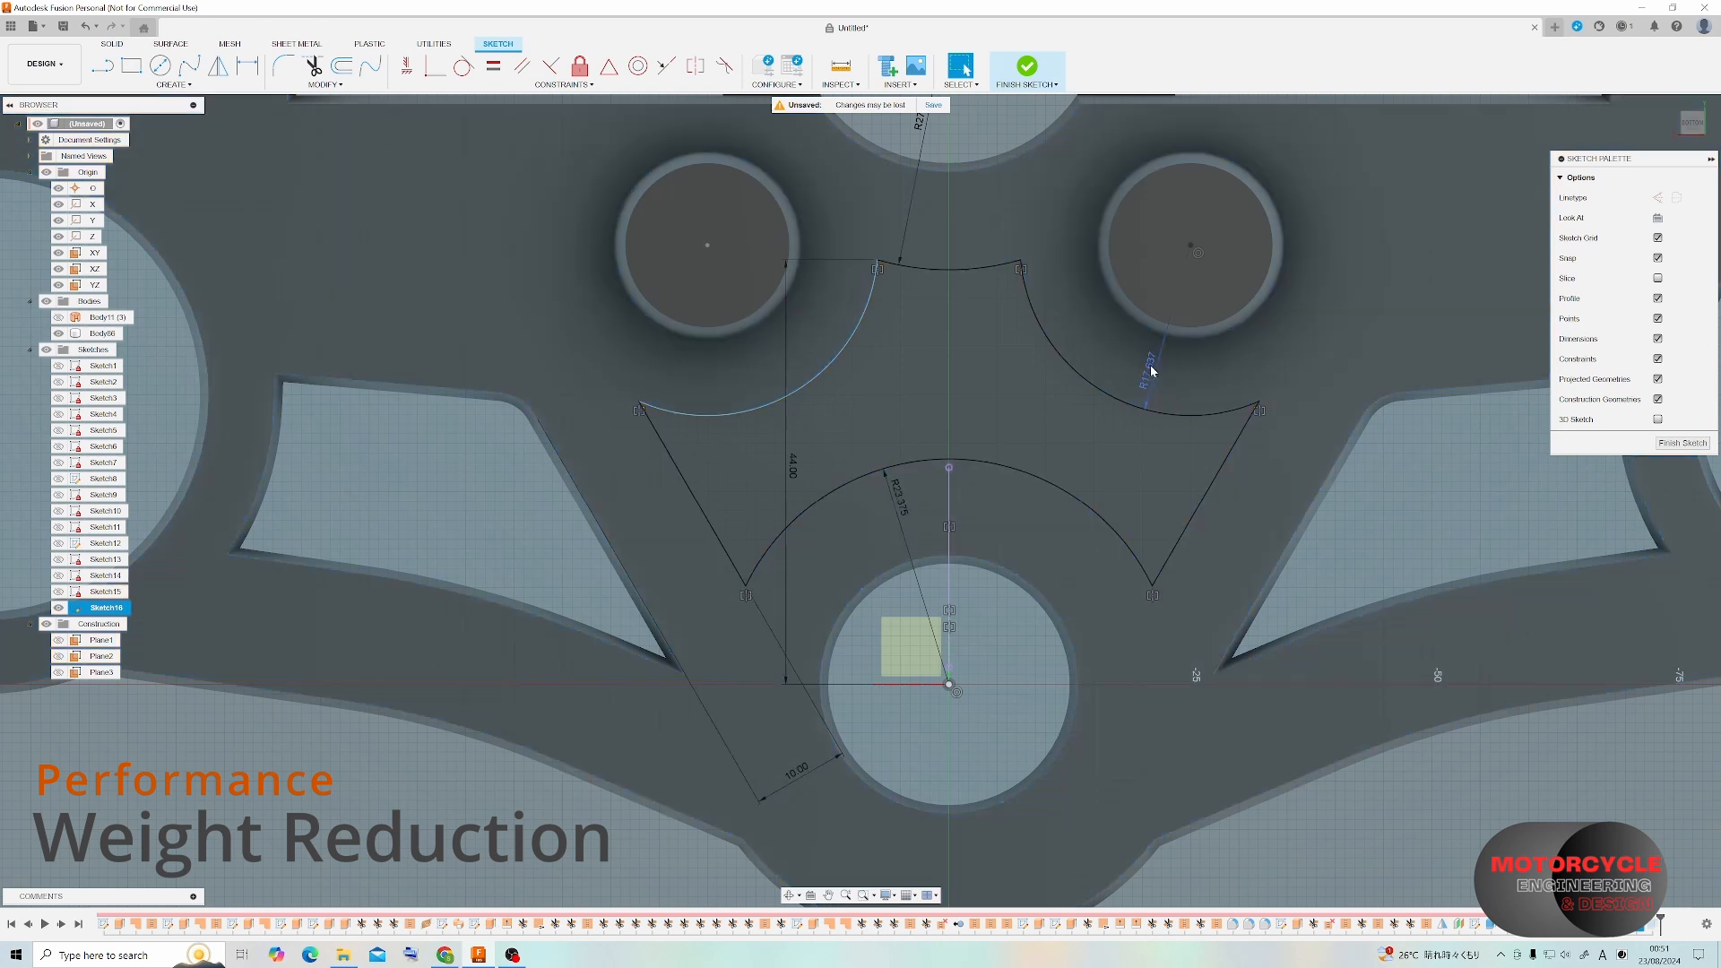
click(1151, 368)
key(Delete)
drag(1111, 389, 1129, 366)
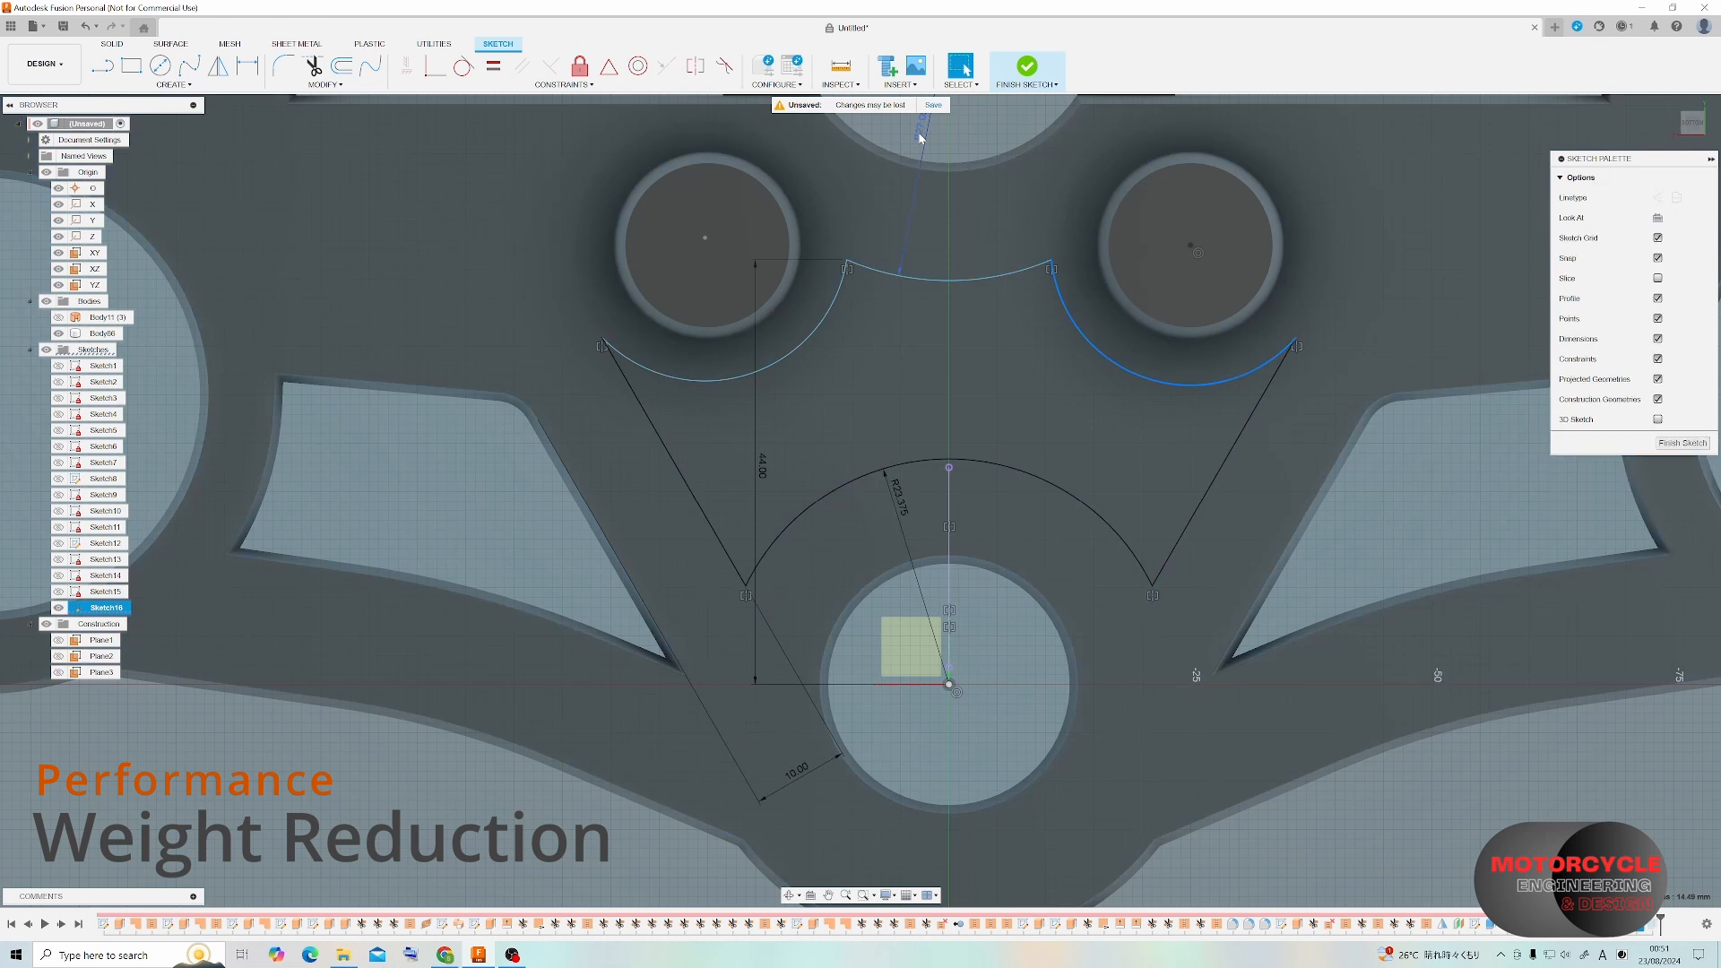
Delete the radius dimension of the short arc between the two bosses.
click(921, 138)
key(Delete)
click(926, 274)
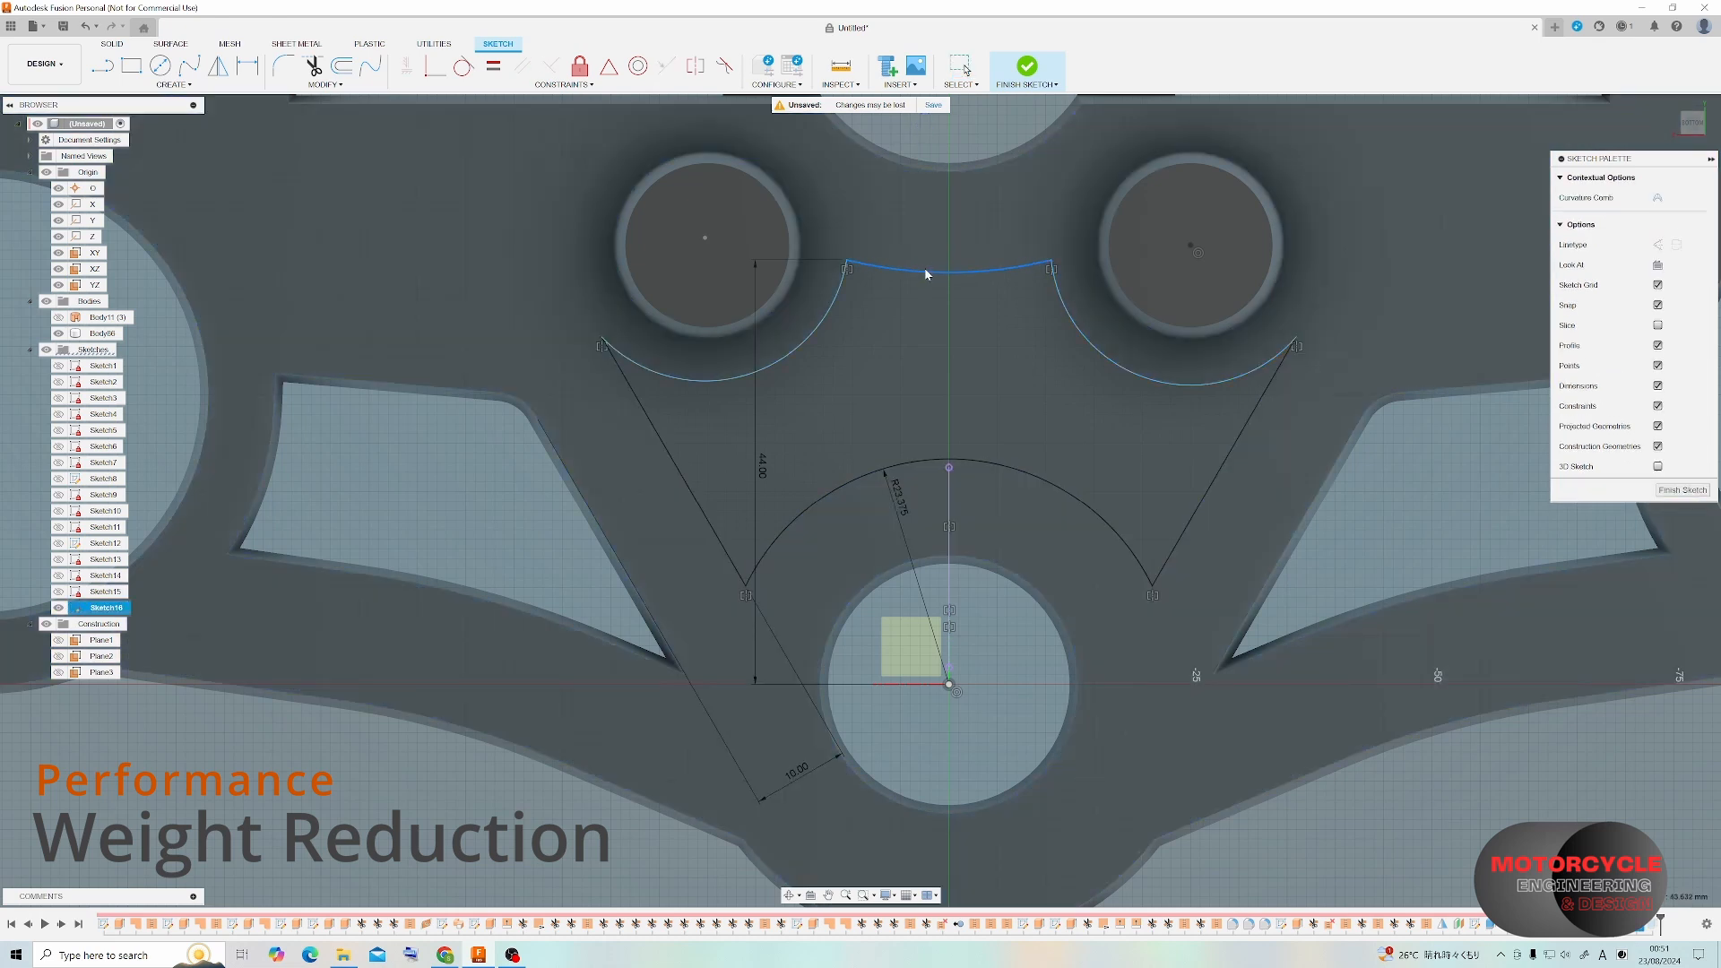
key(Escape)
Reshape the right boss arc freehand around its boss and constrain the left and right boss arcs to be equal.
click(1044, 338)
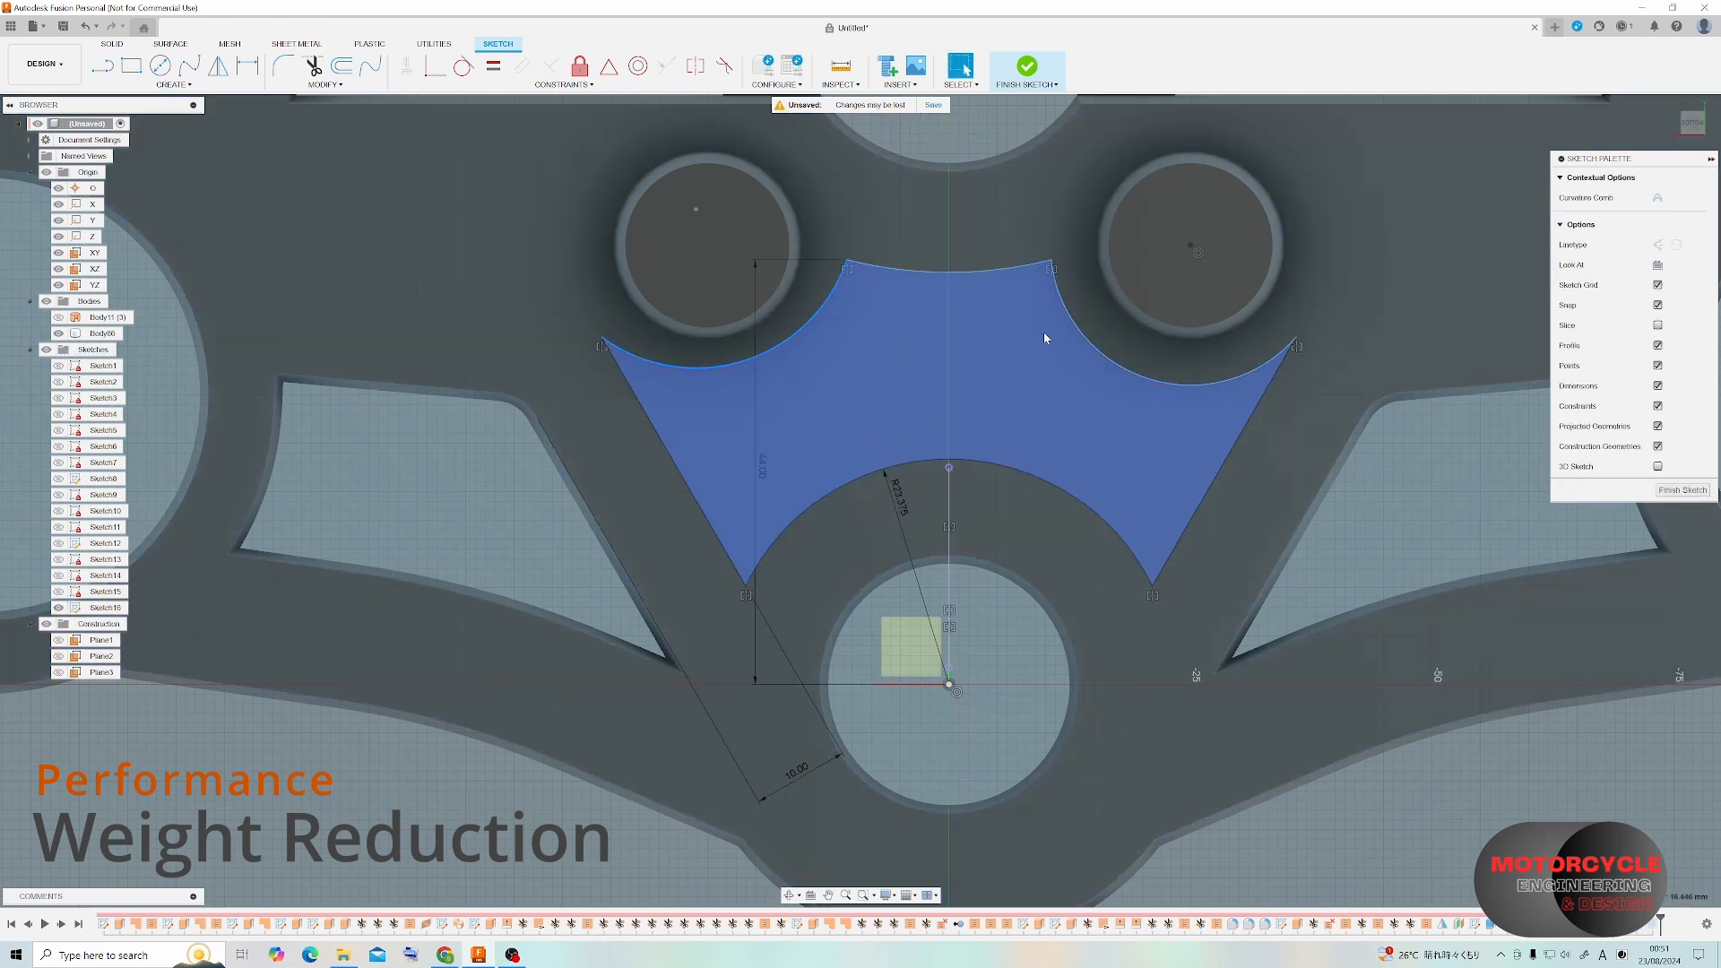
drag(1043, 338, 1101, 352)
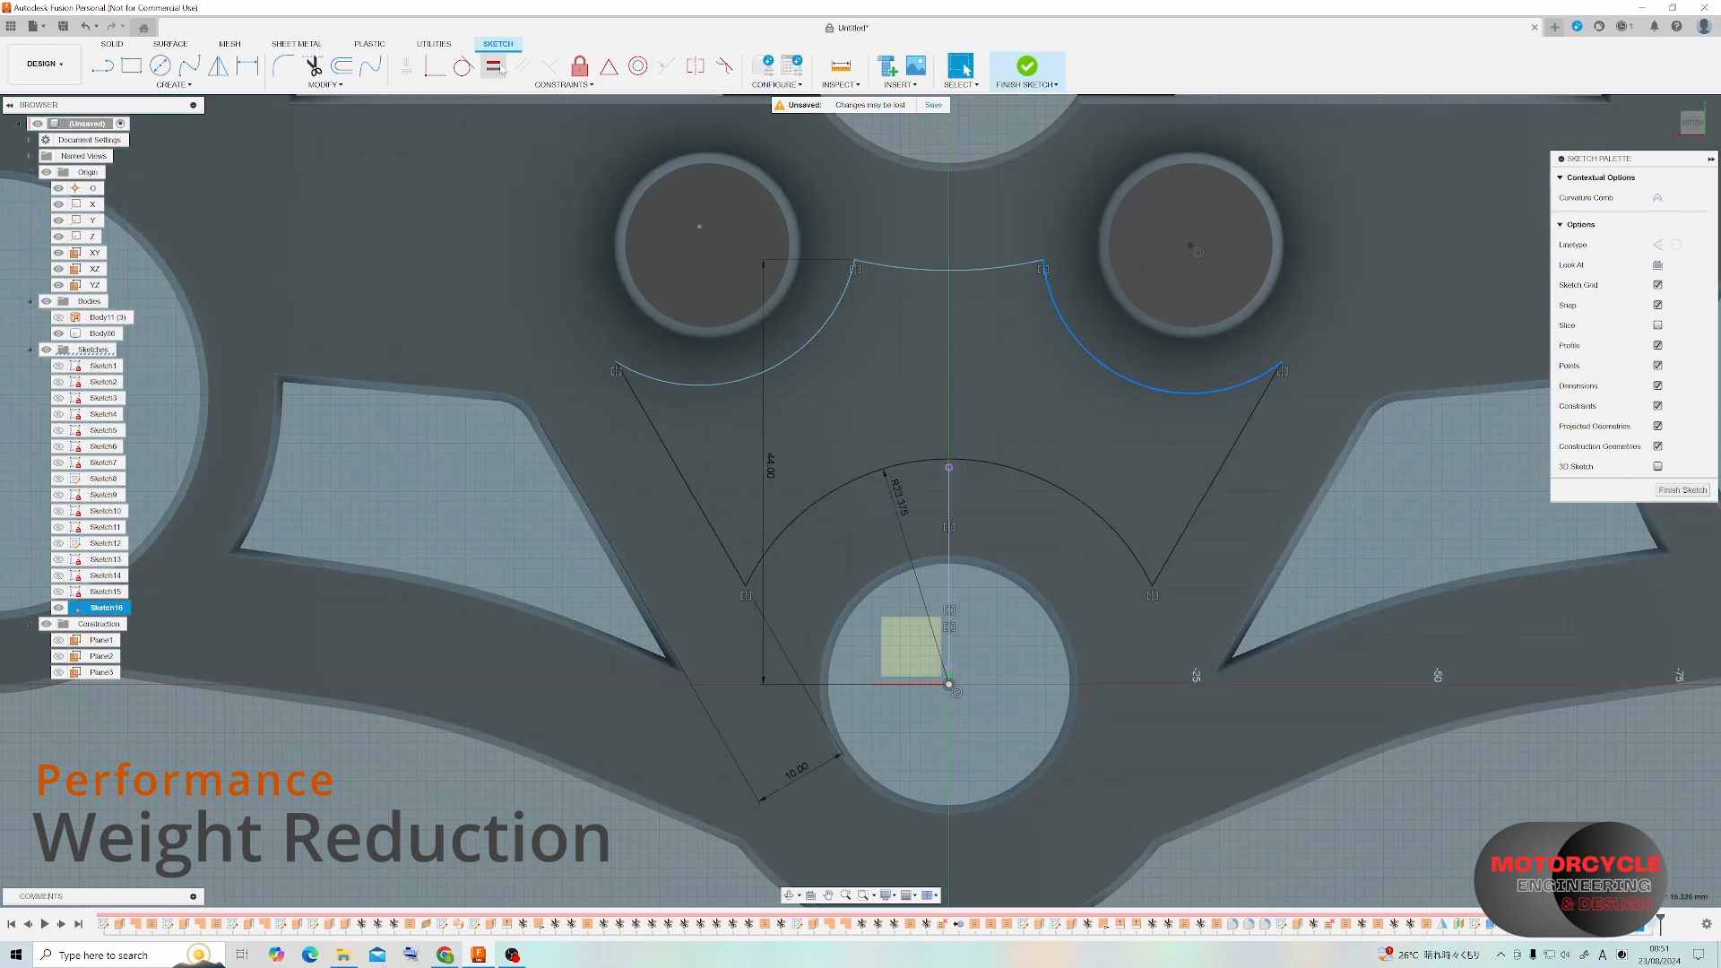
click(493, 65)
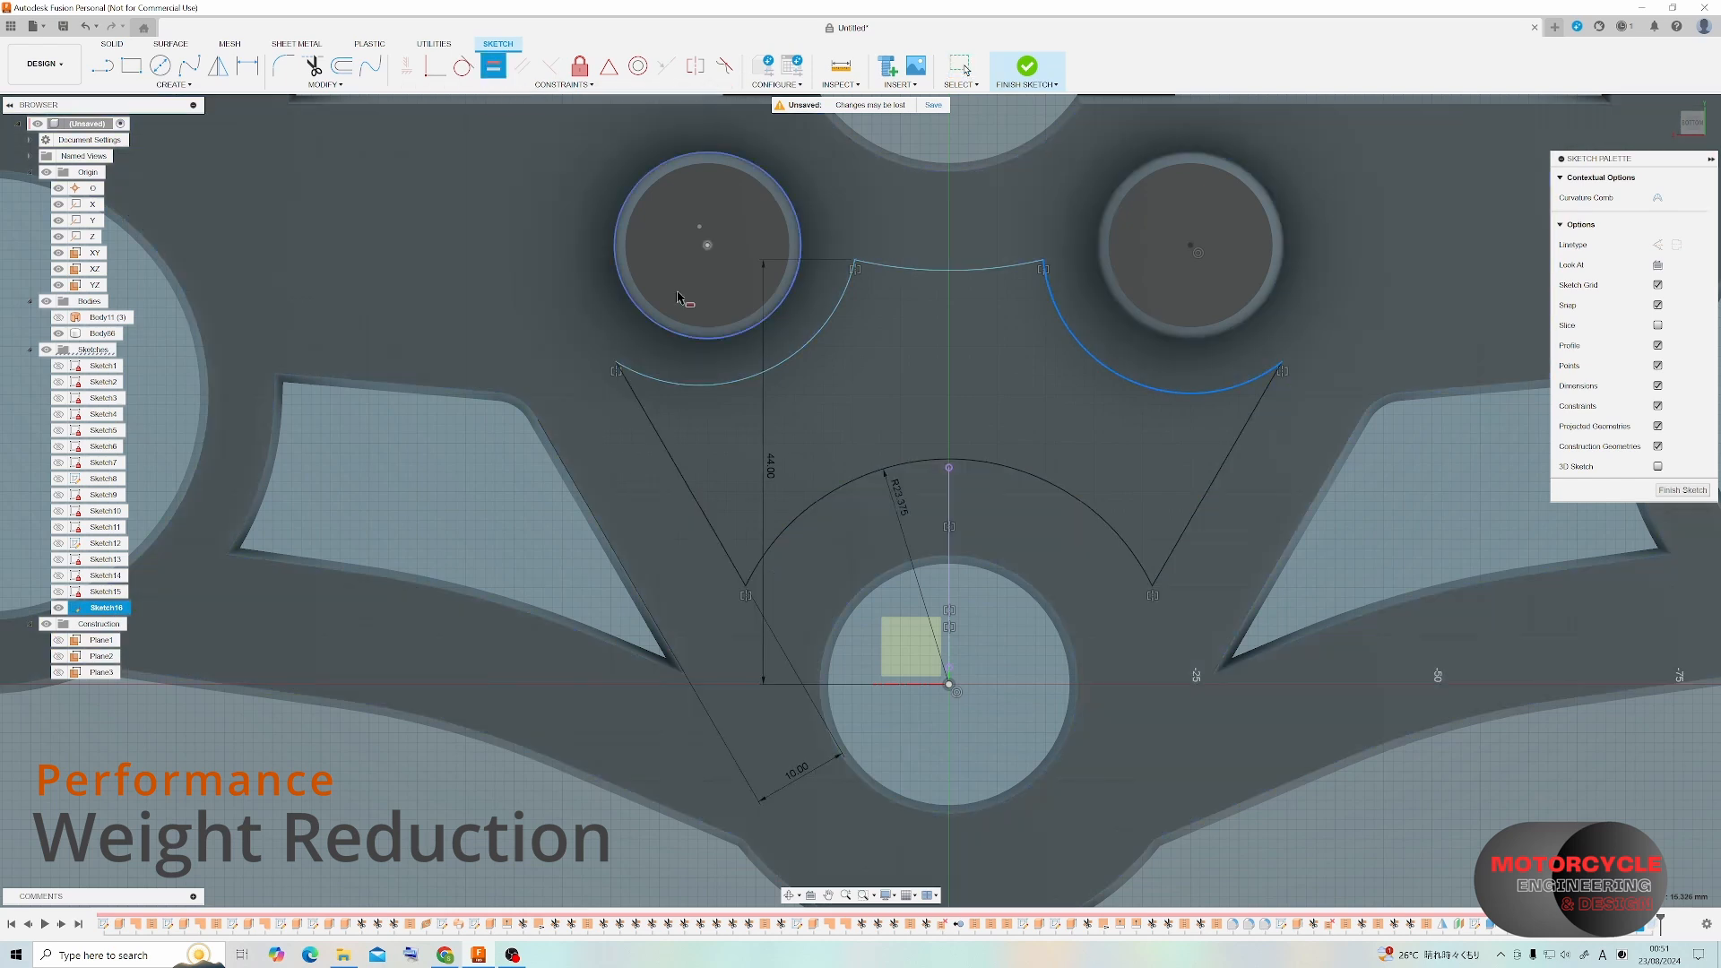
click(790, 362)
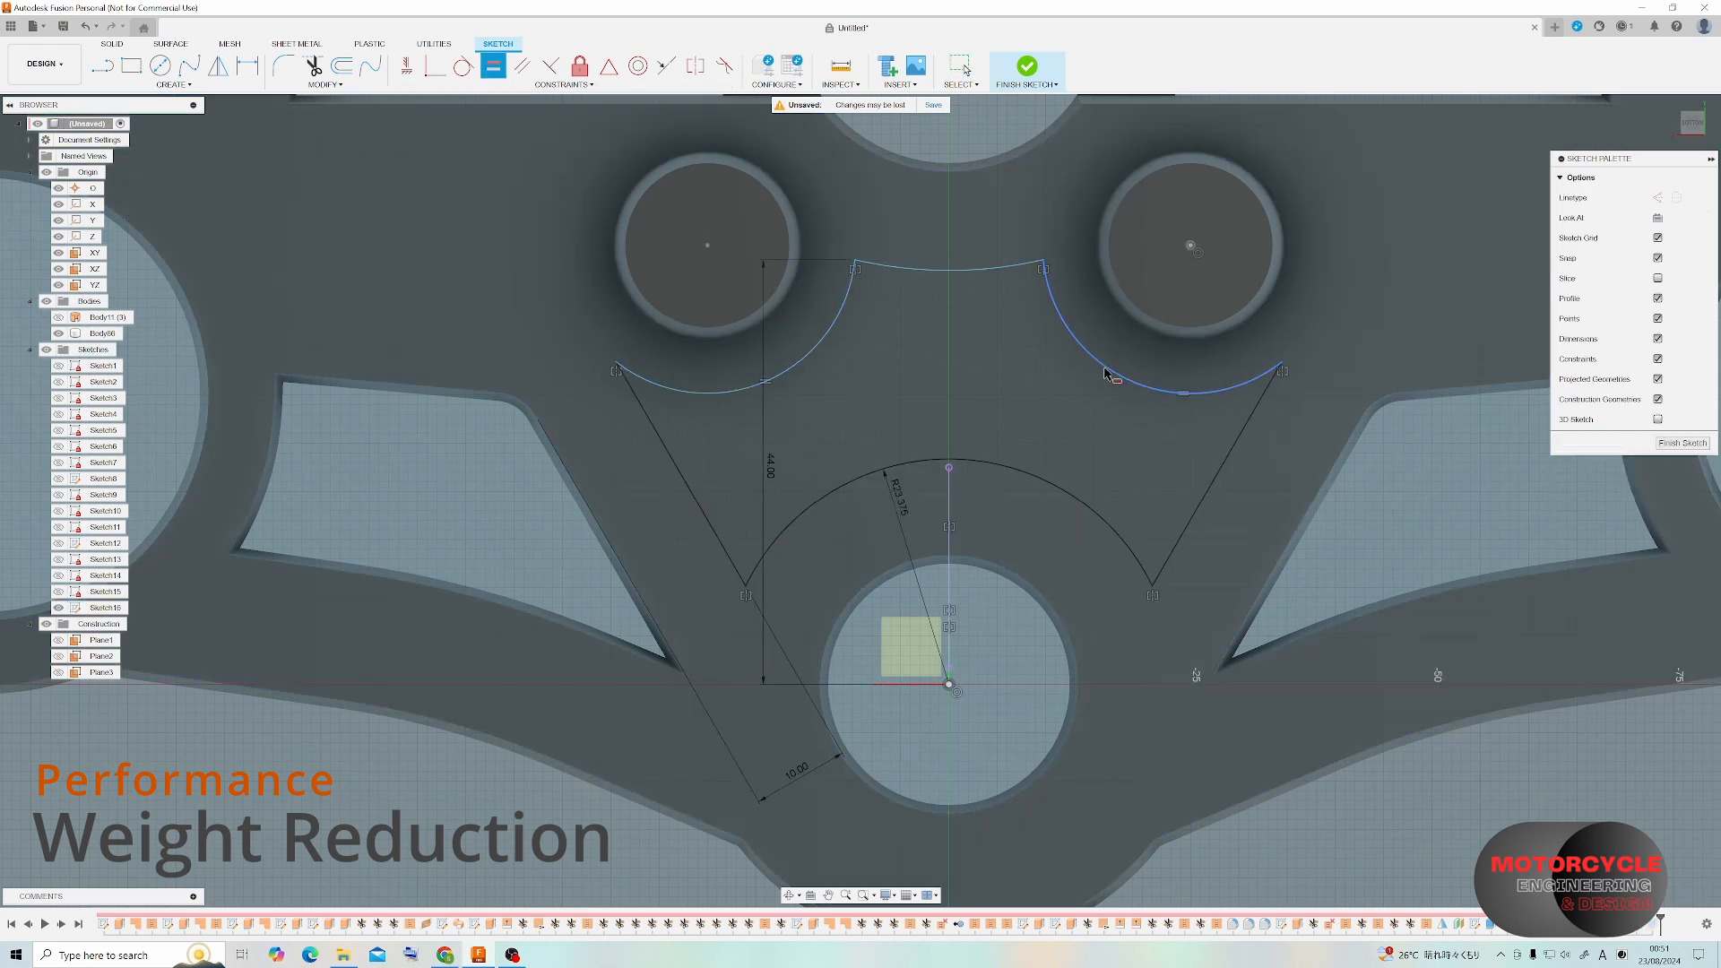
key(Escape)
drag(1110, 375, 1127, 357)
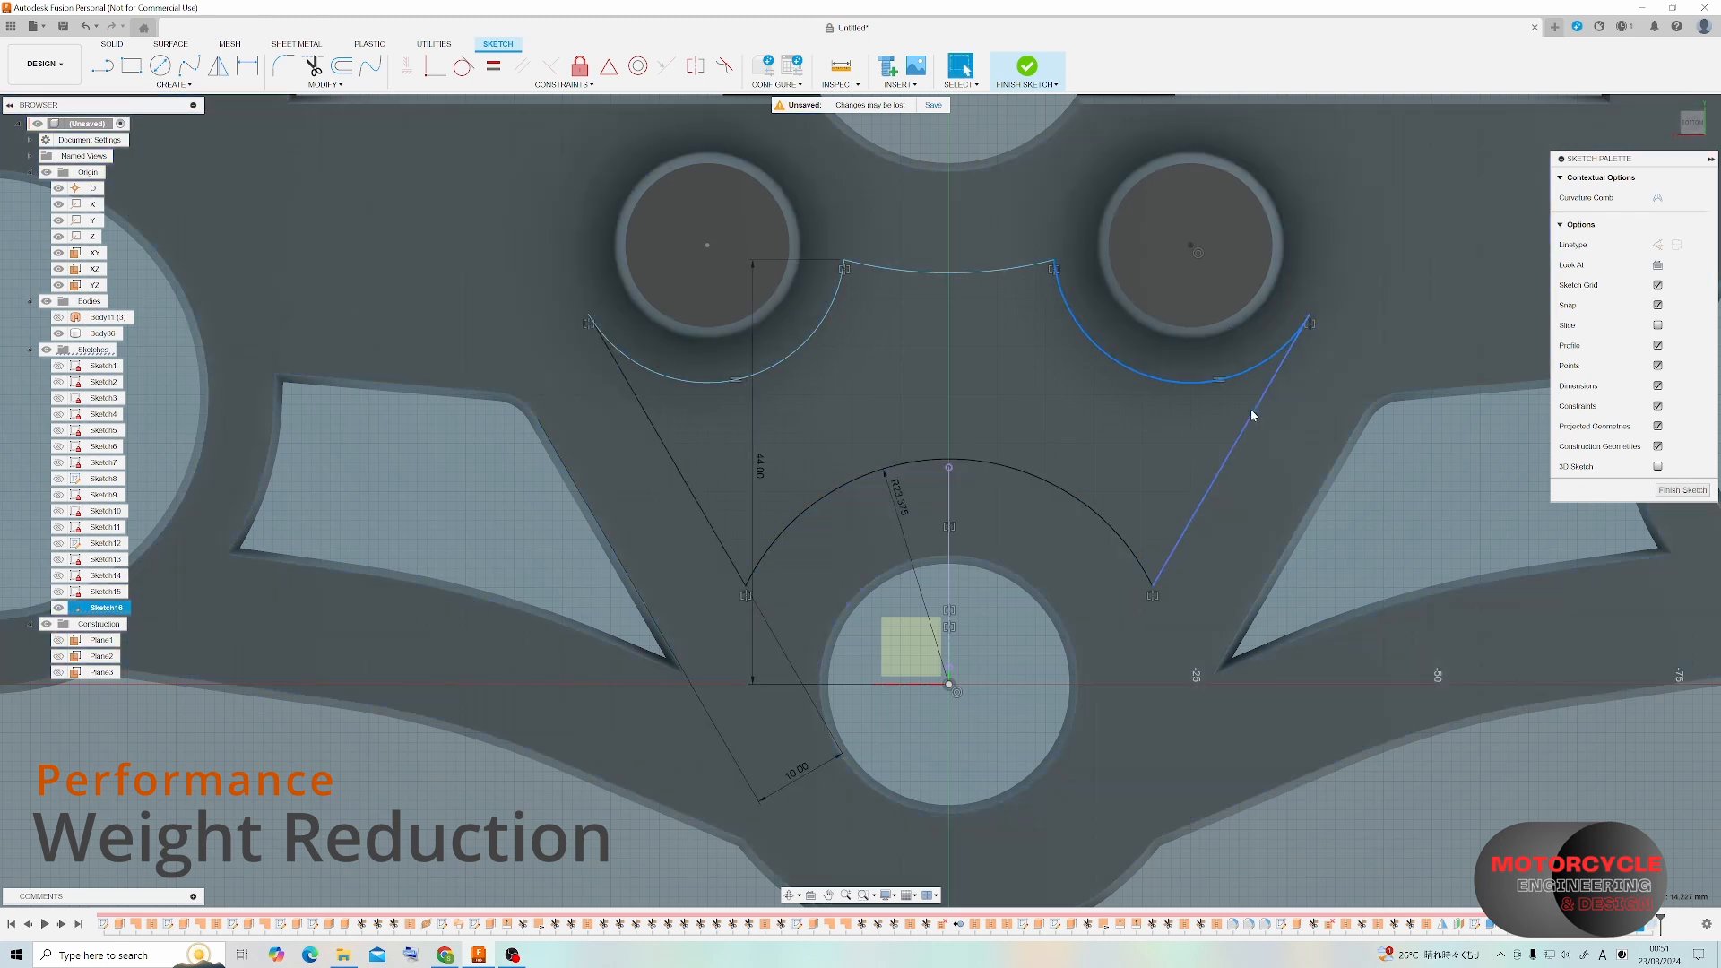
Set the offset between the pocket's slanted left side and the neighbouring cutout's edge to 12 mm.
click(1251, 417)
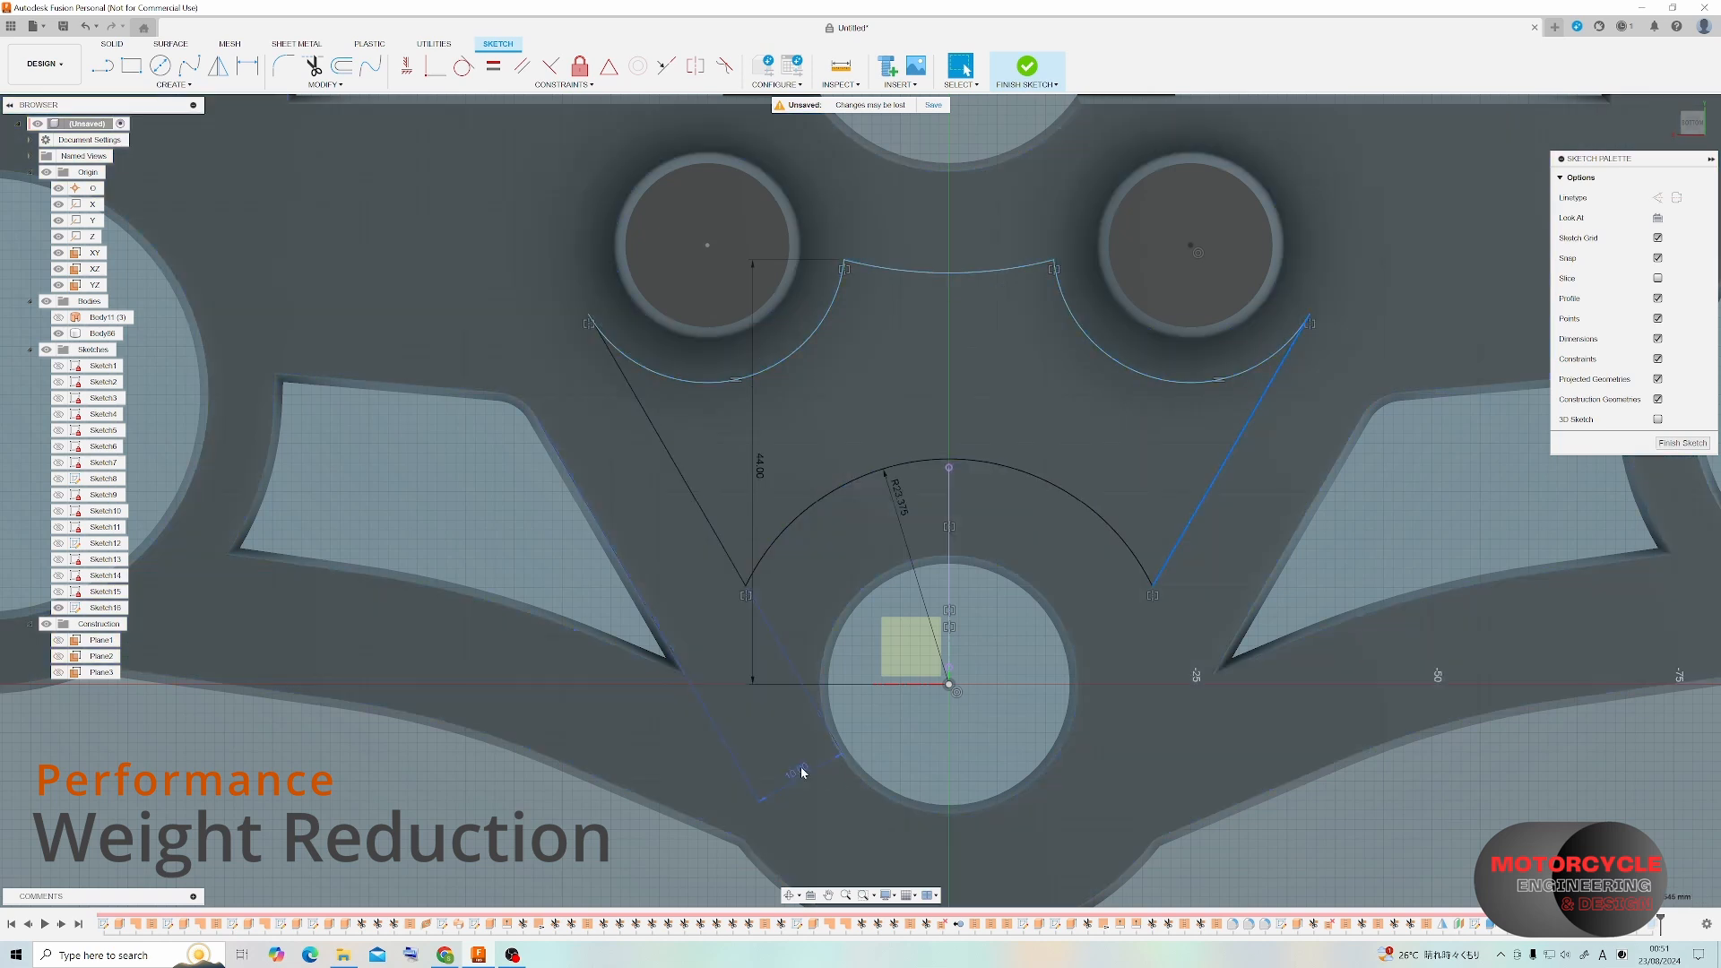
double_click(797, 771)
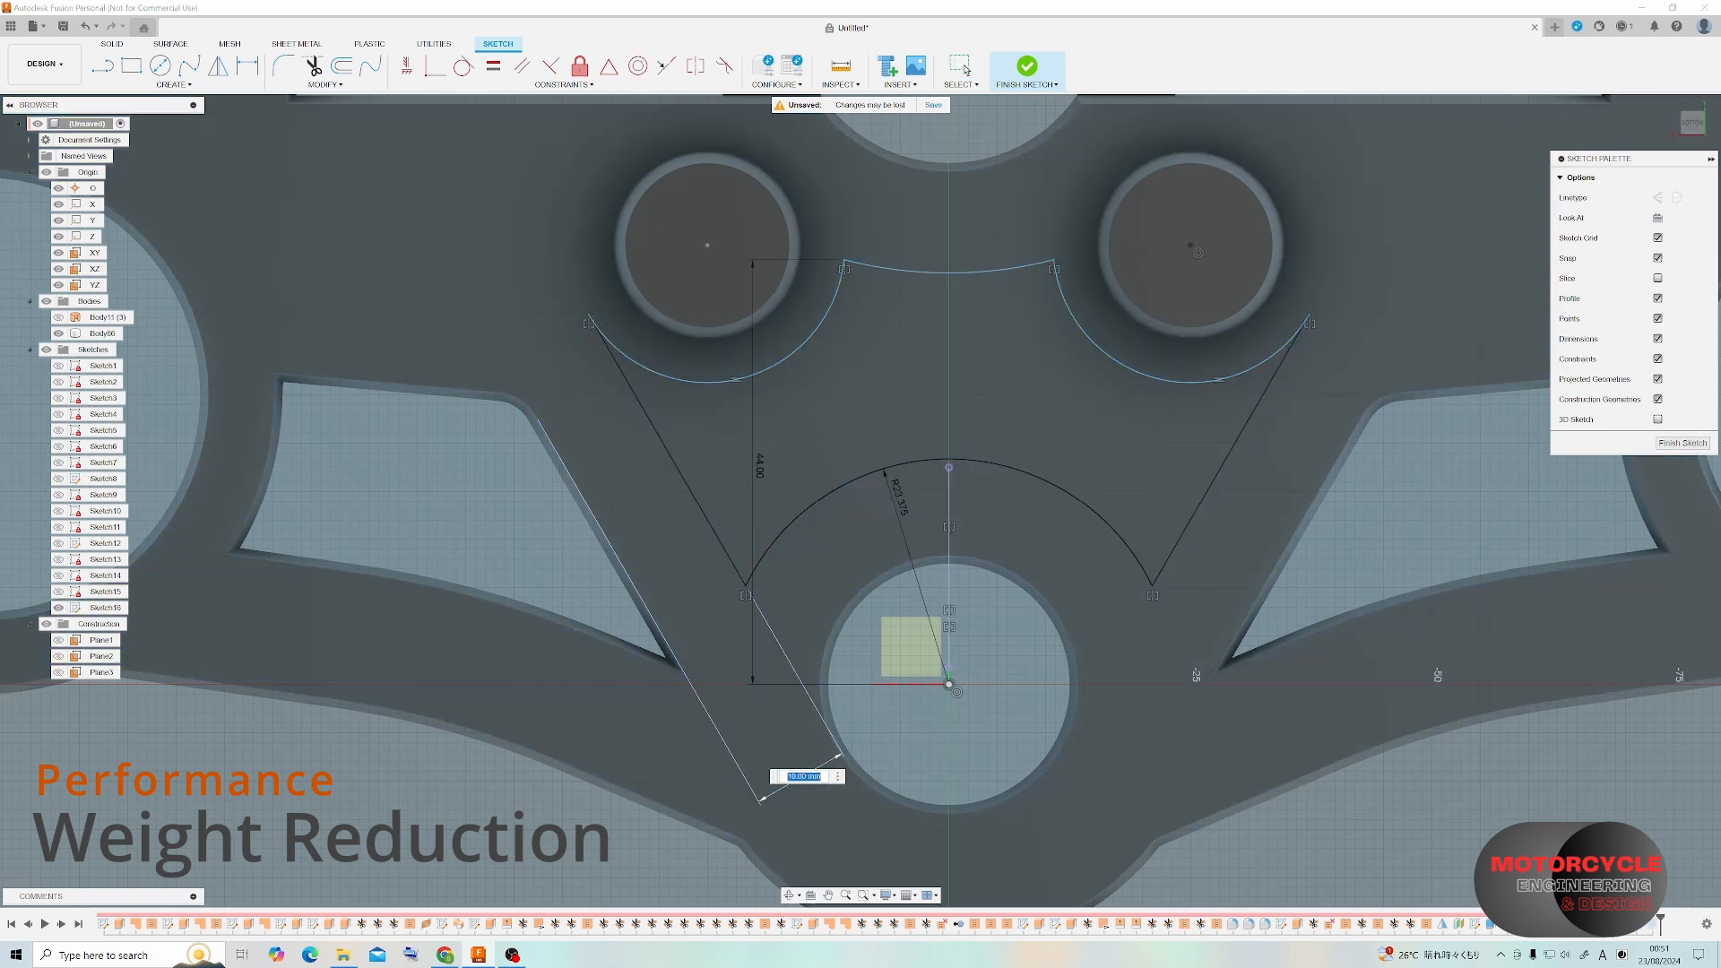
text(12)
key(Return)
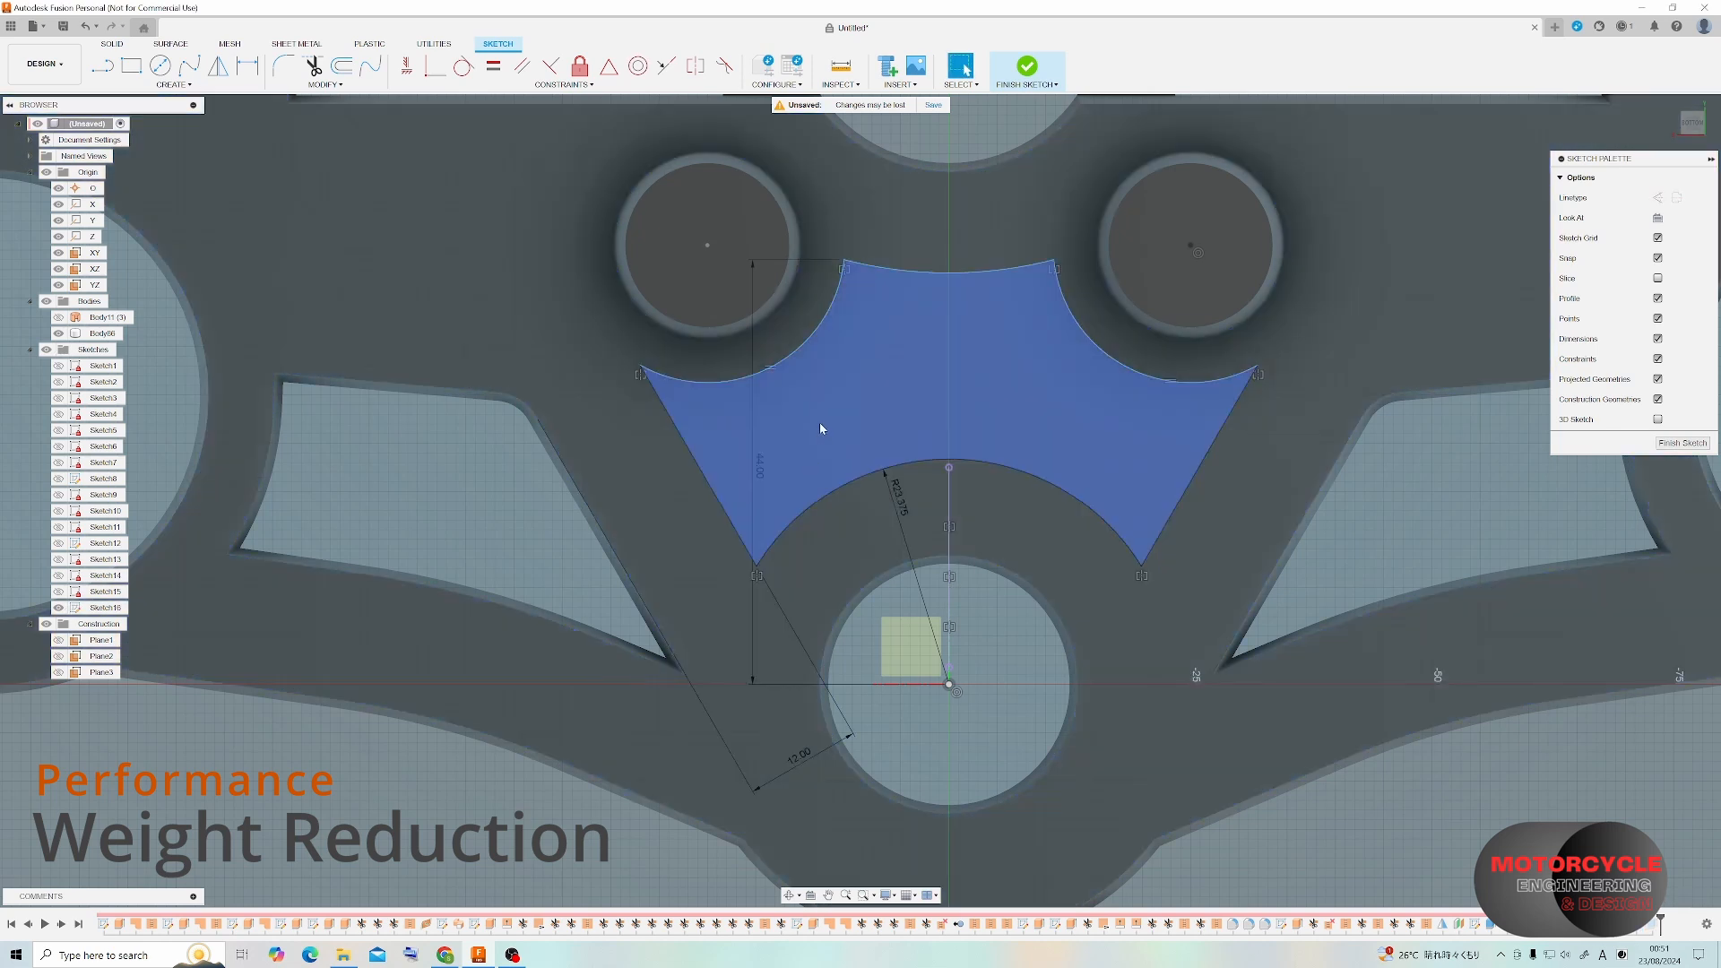
Reshape the left boss arc freehand closer to the boss, and set the pocket's upper corner distance from the stem hole centre to 46 mm.
click(793, 350)
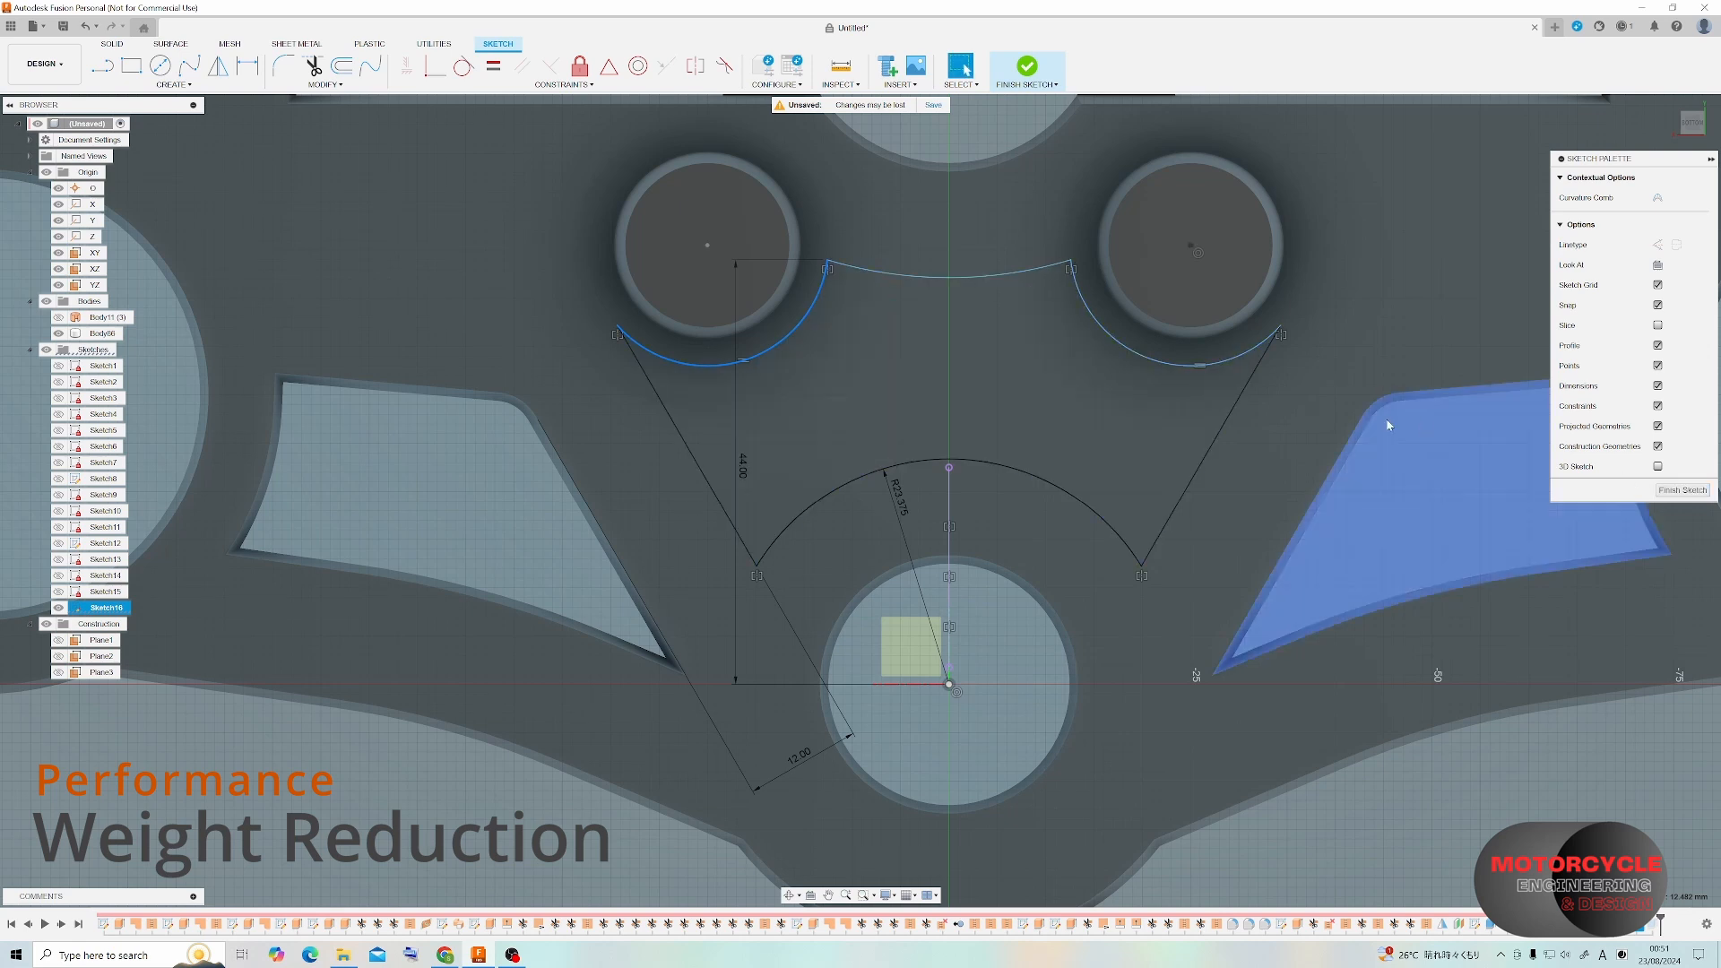
click(1004, 266)
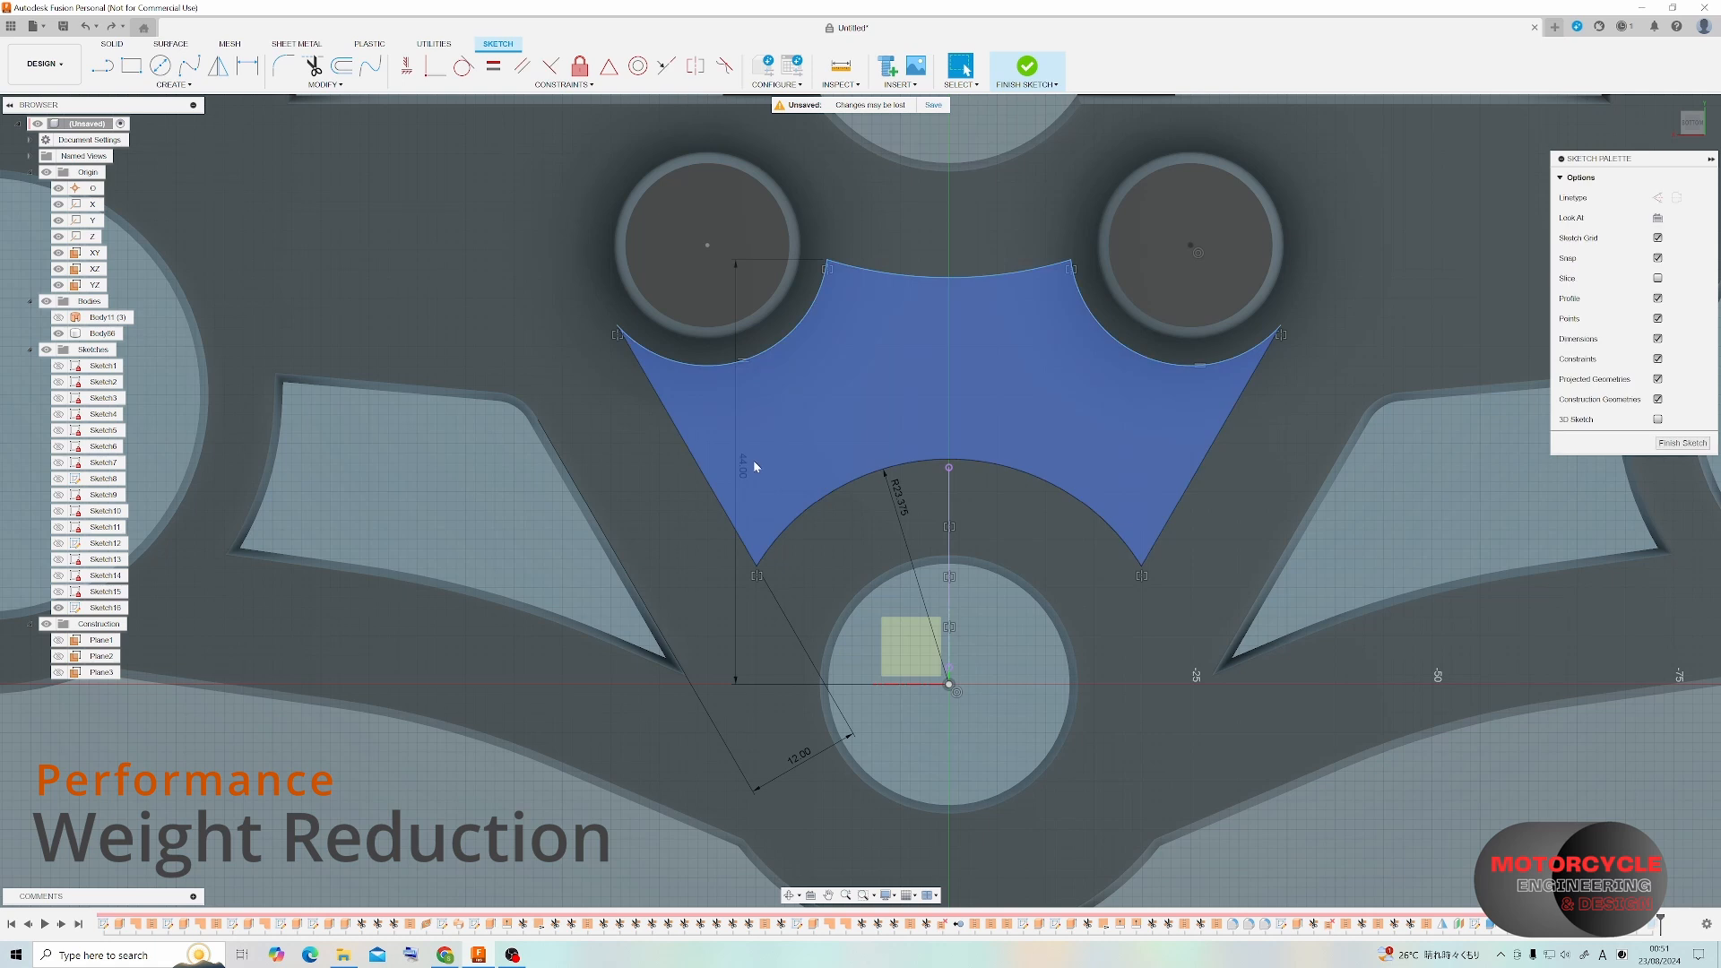
double_click(753, 463)
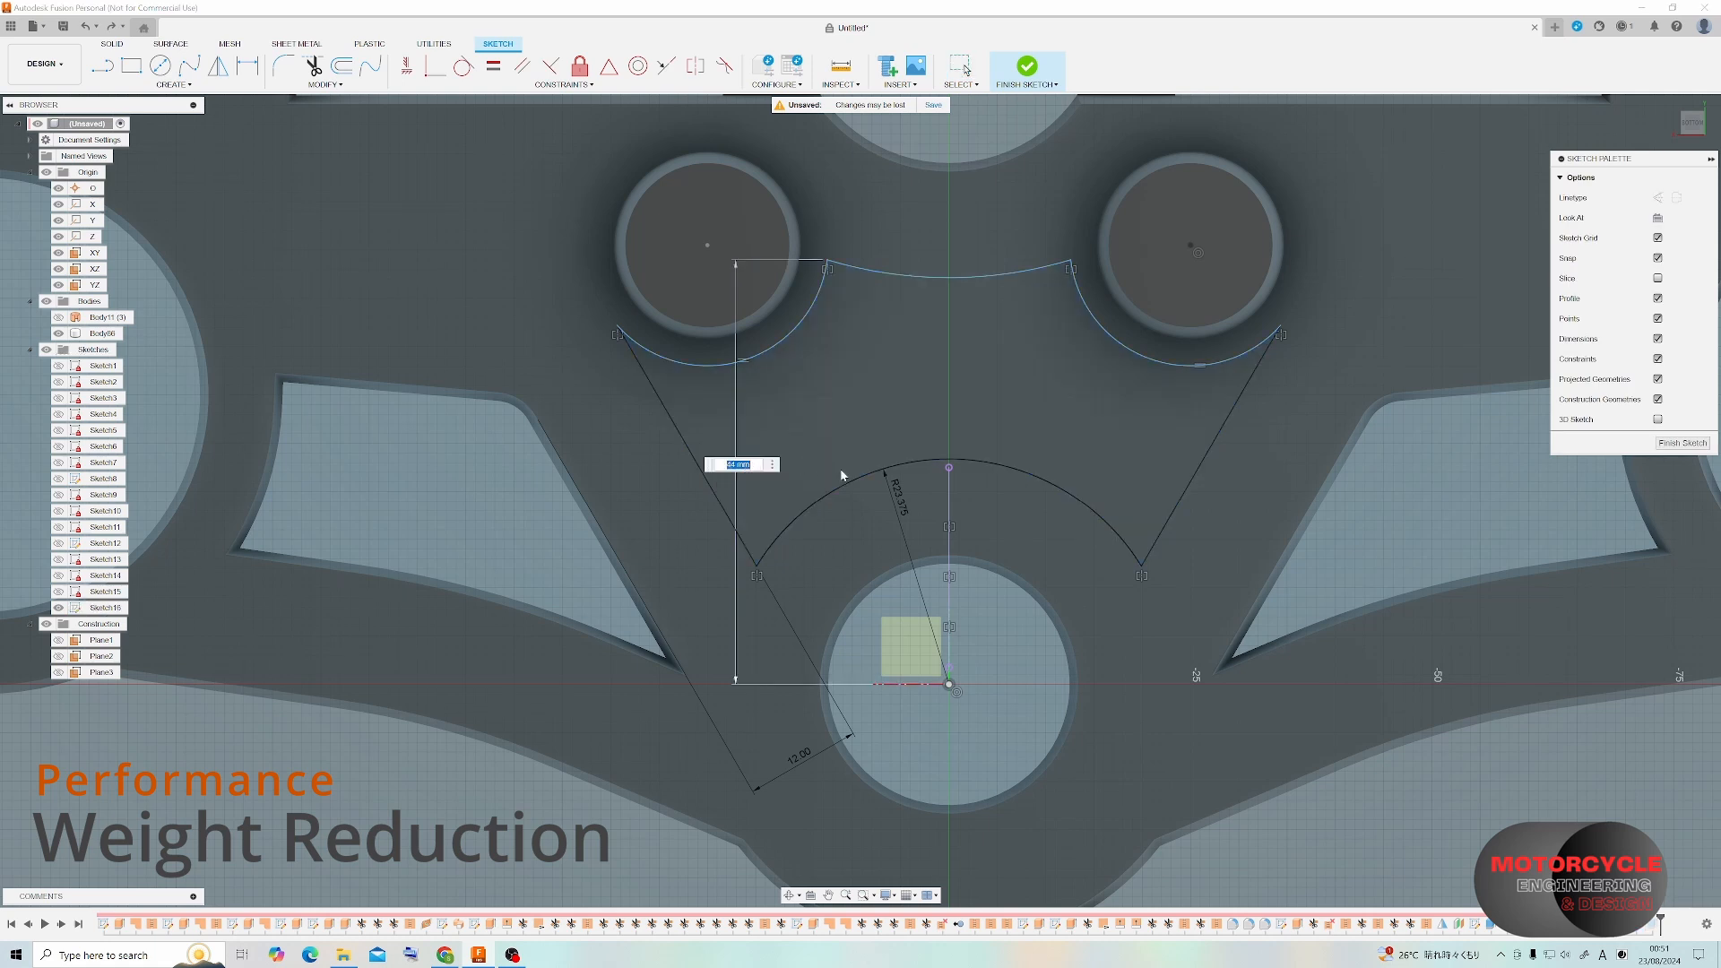
text(40)
key(Return)
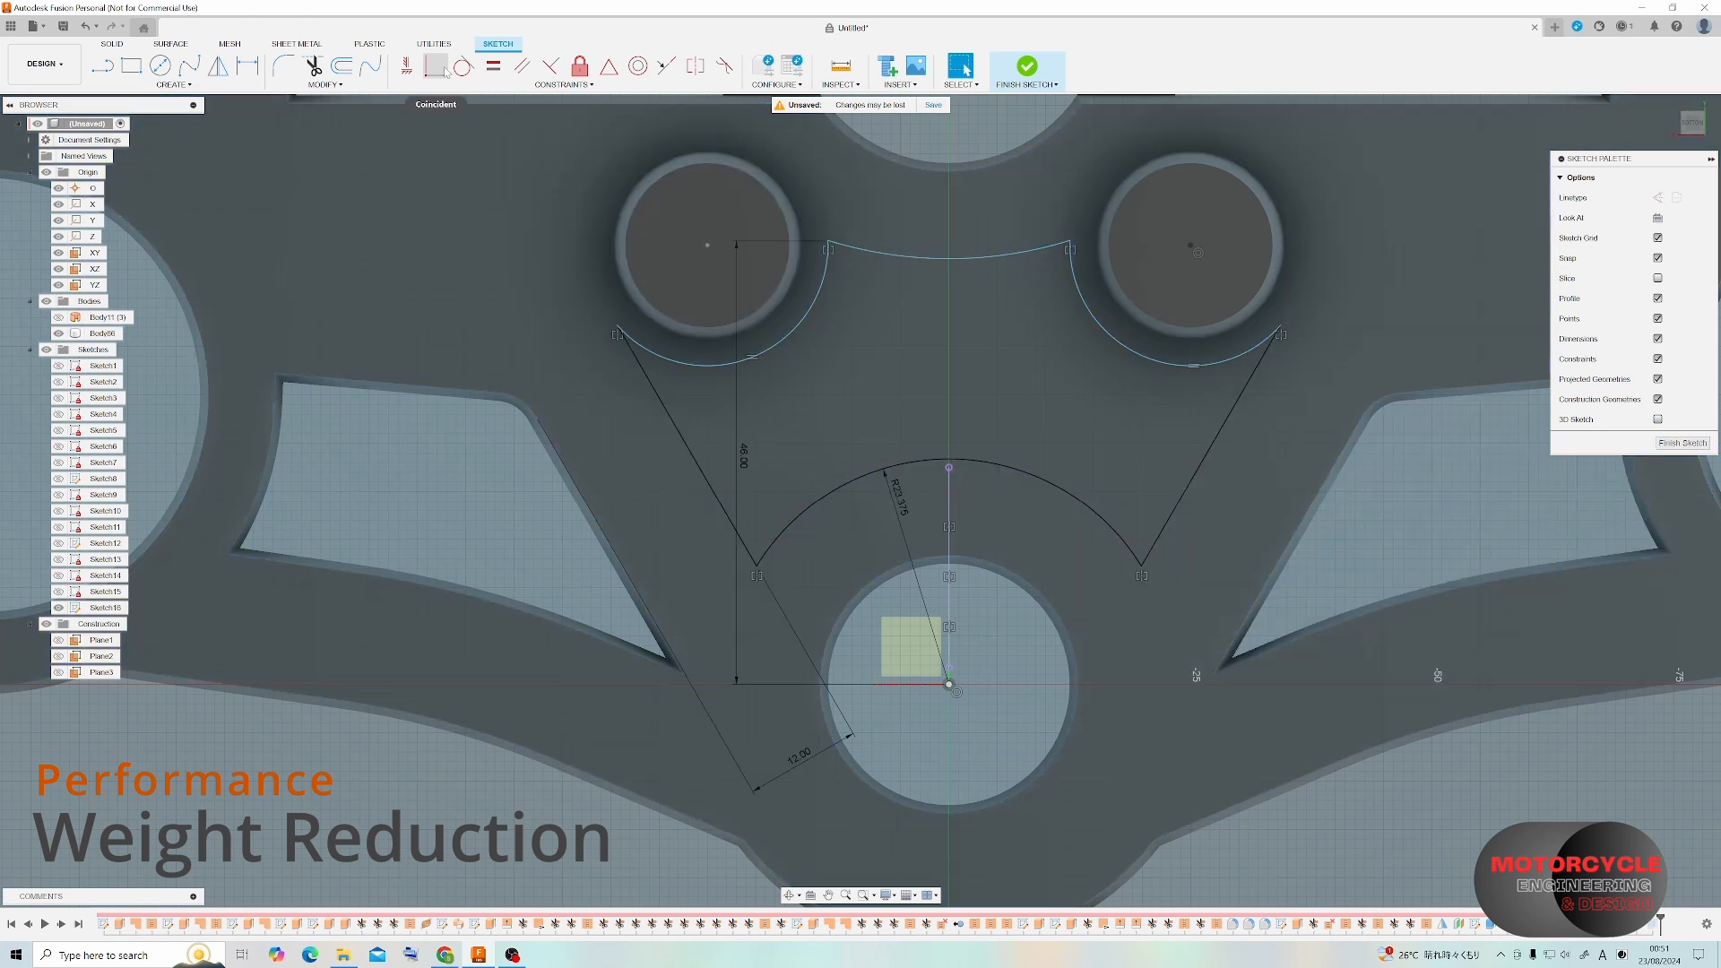
Dimension the radius of the left boss arc at its current size.
key(d)
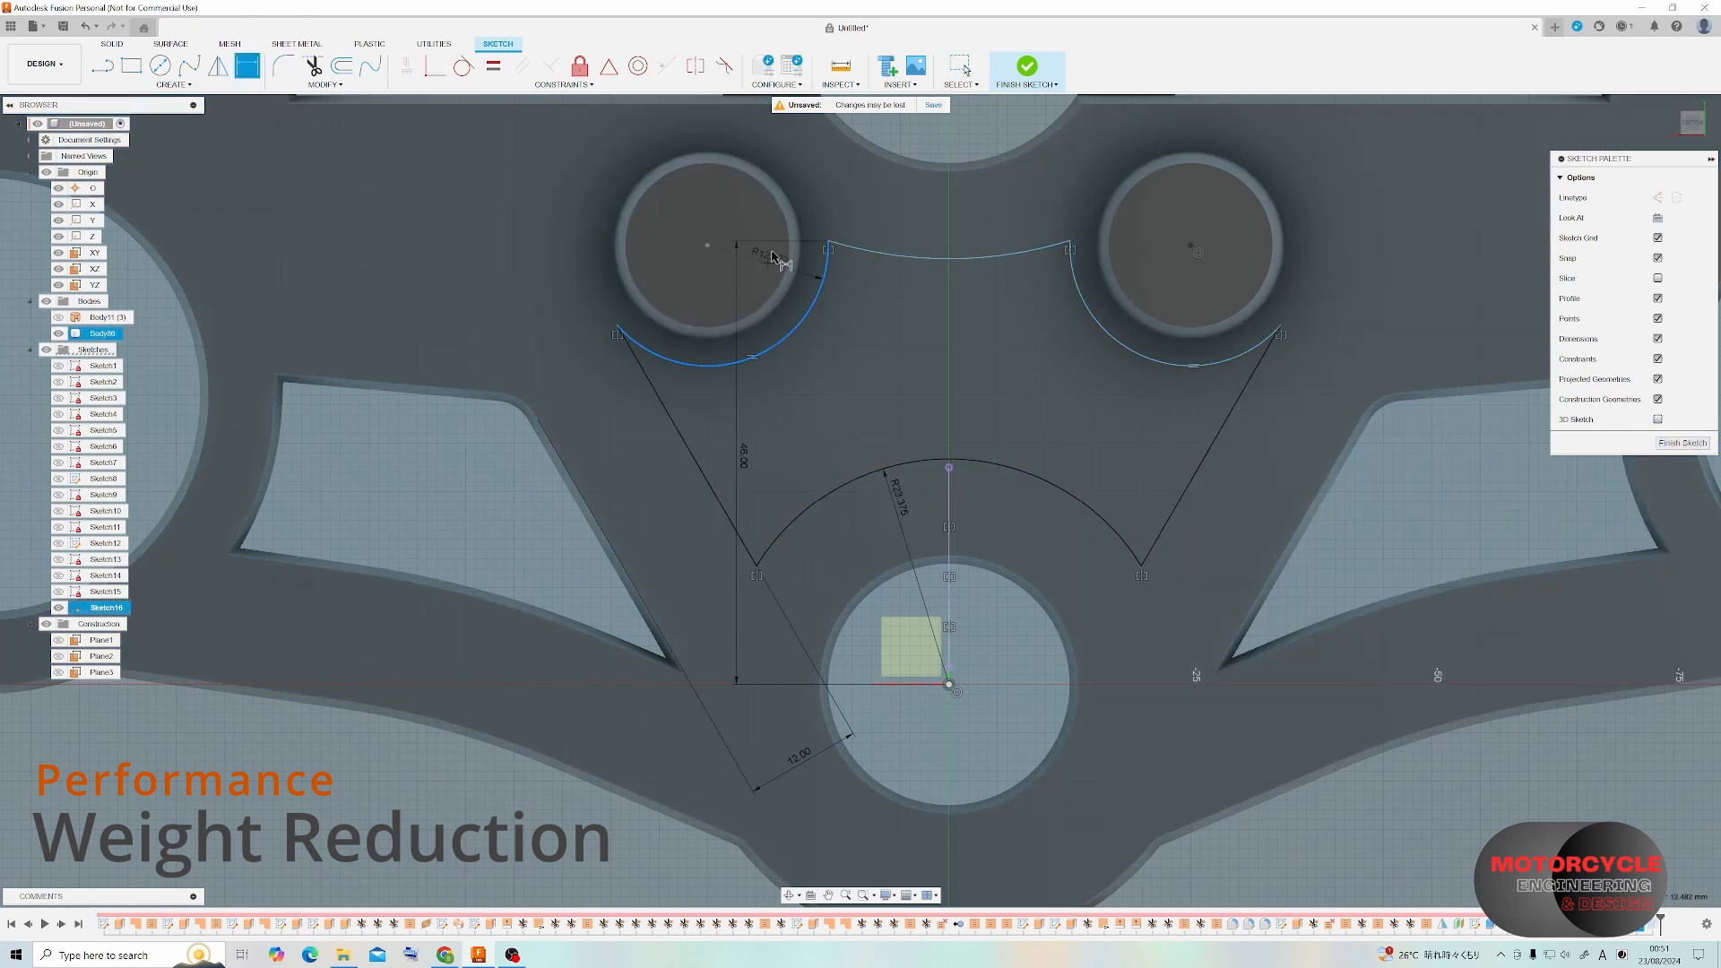
click(823, 262)
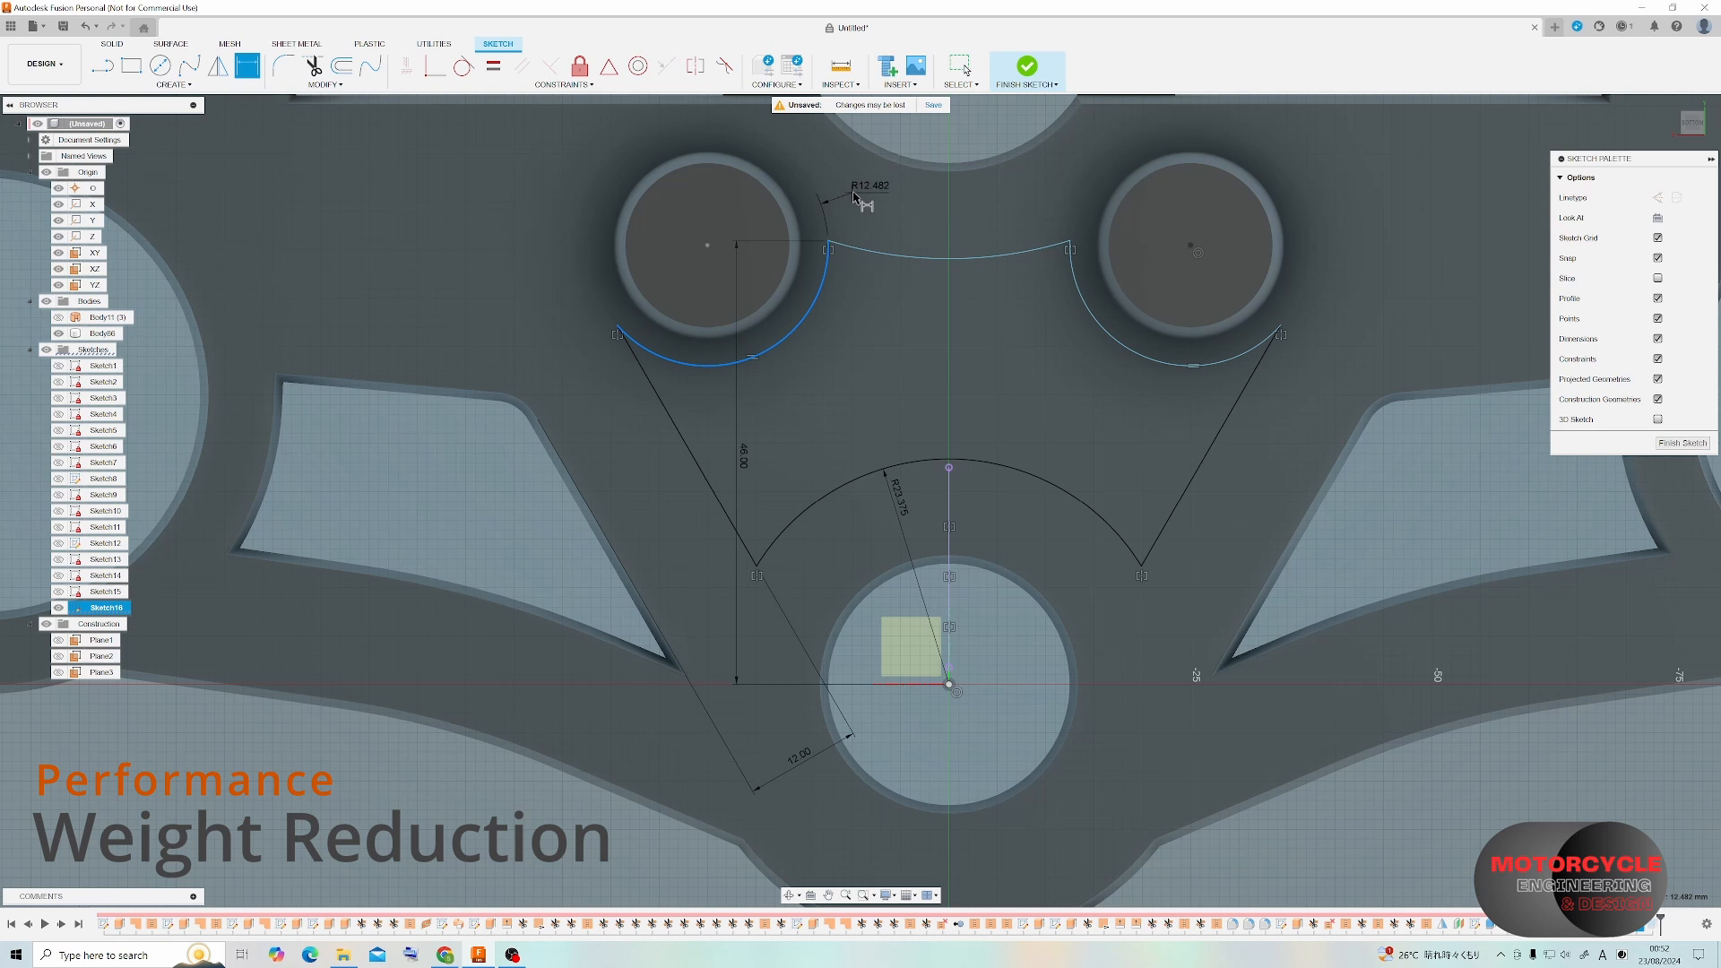
click(856, 198)
key(Return)
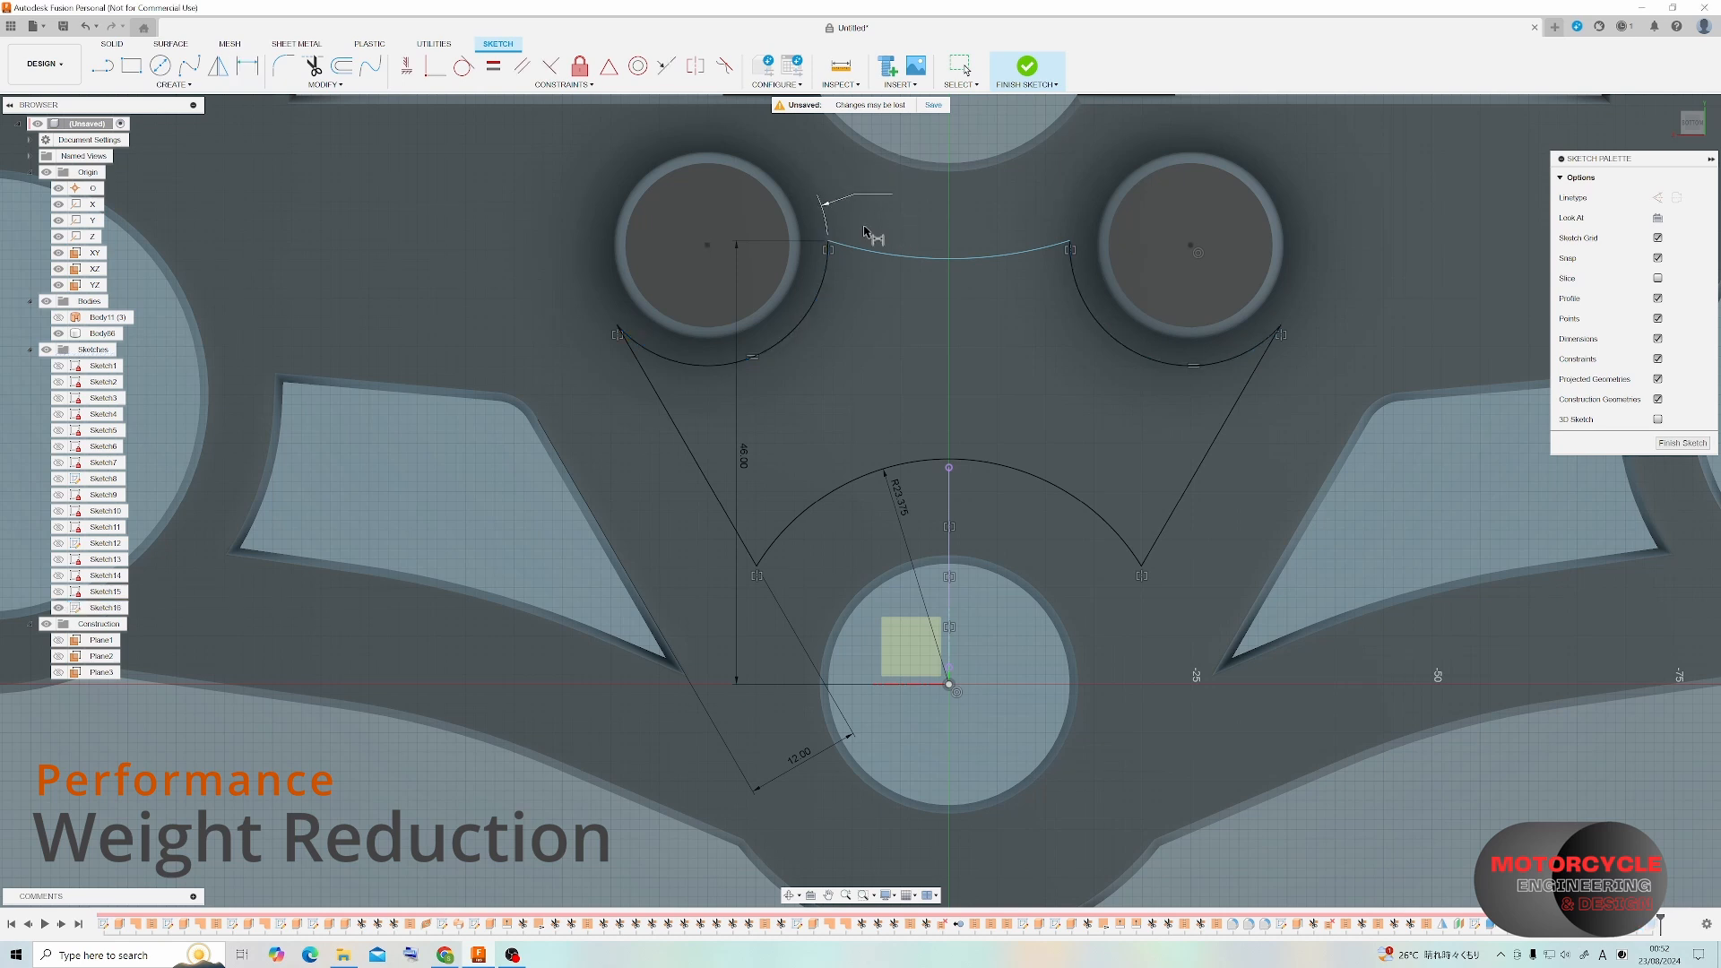
Dimension the radius of the short arc between the two bosses, adjust its value, and finish the sketch.
click(933, 258)
click(929, 239)
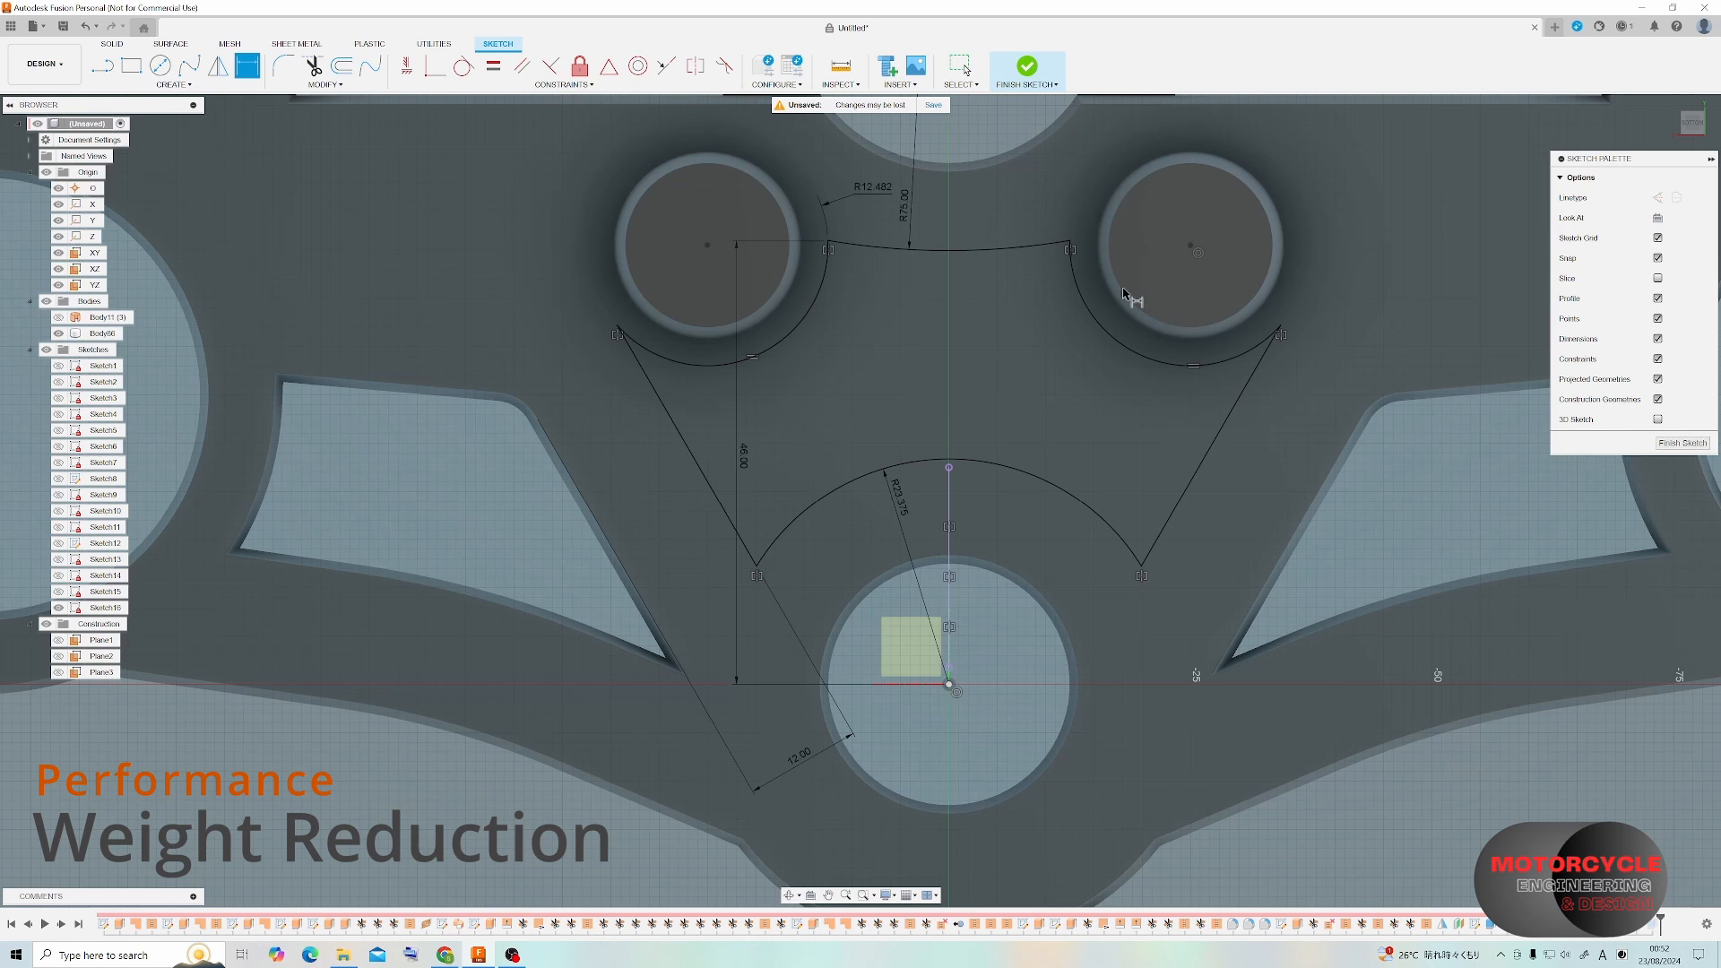
click(910, 208)
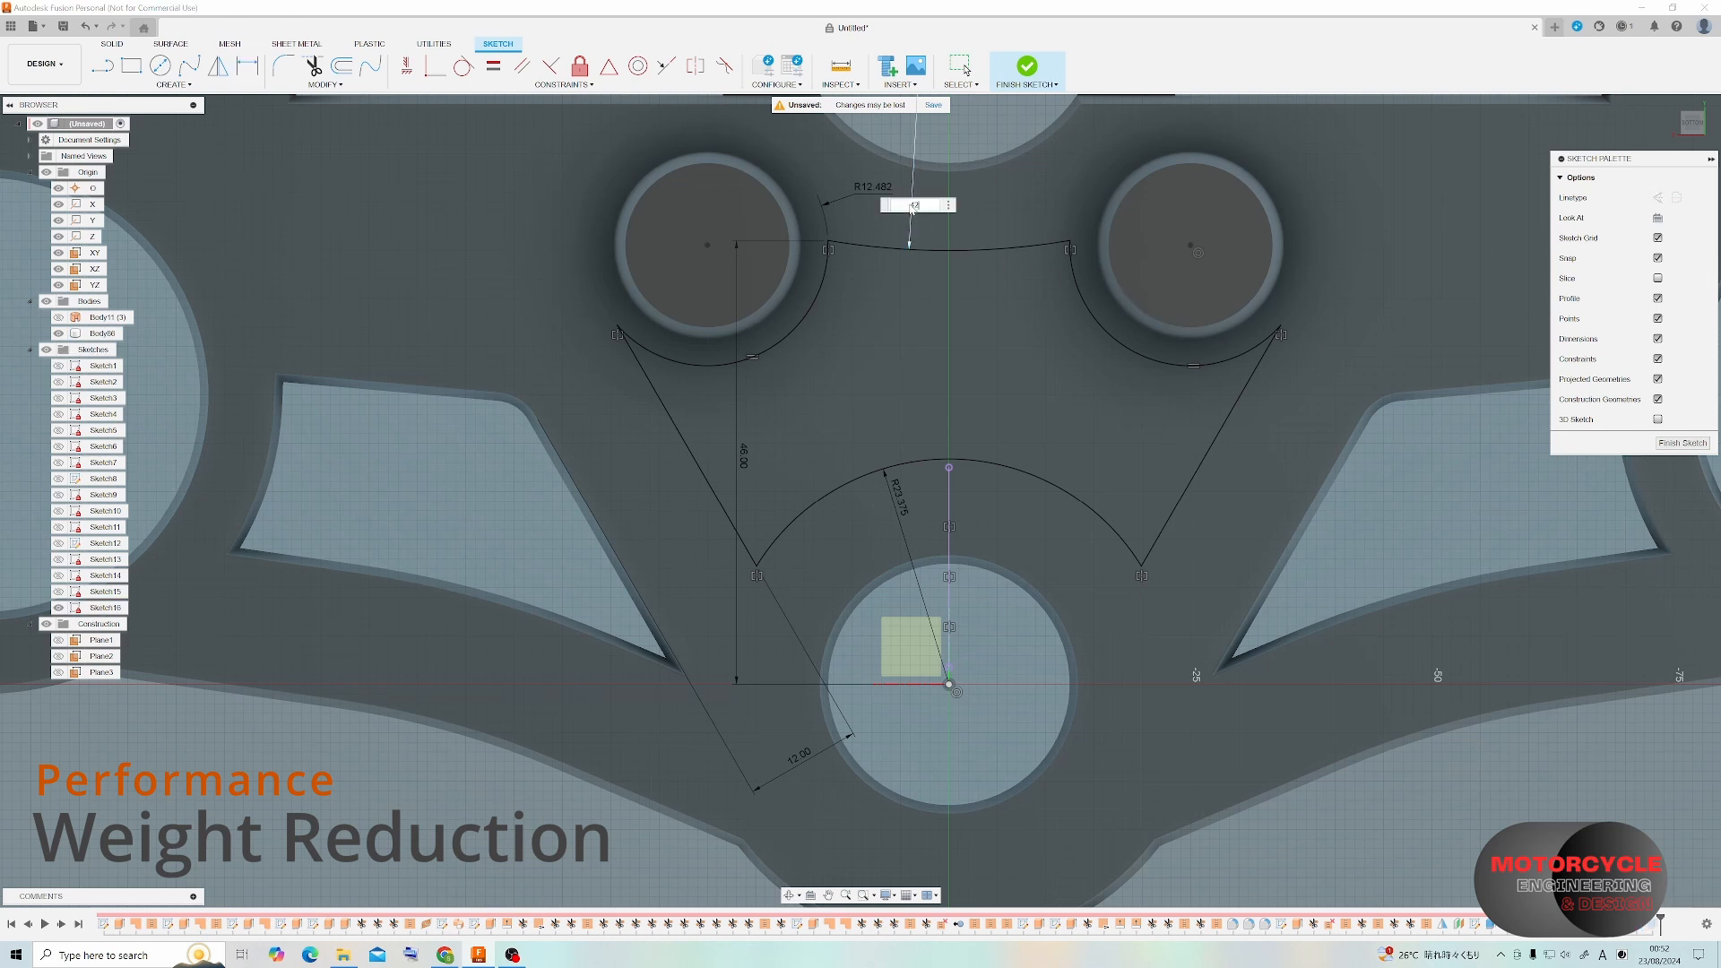
text(42)
key(Return)
click(1683, 443)
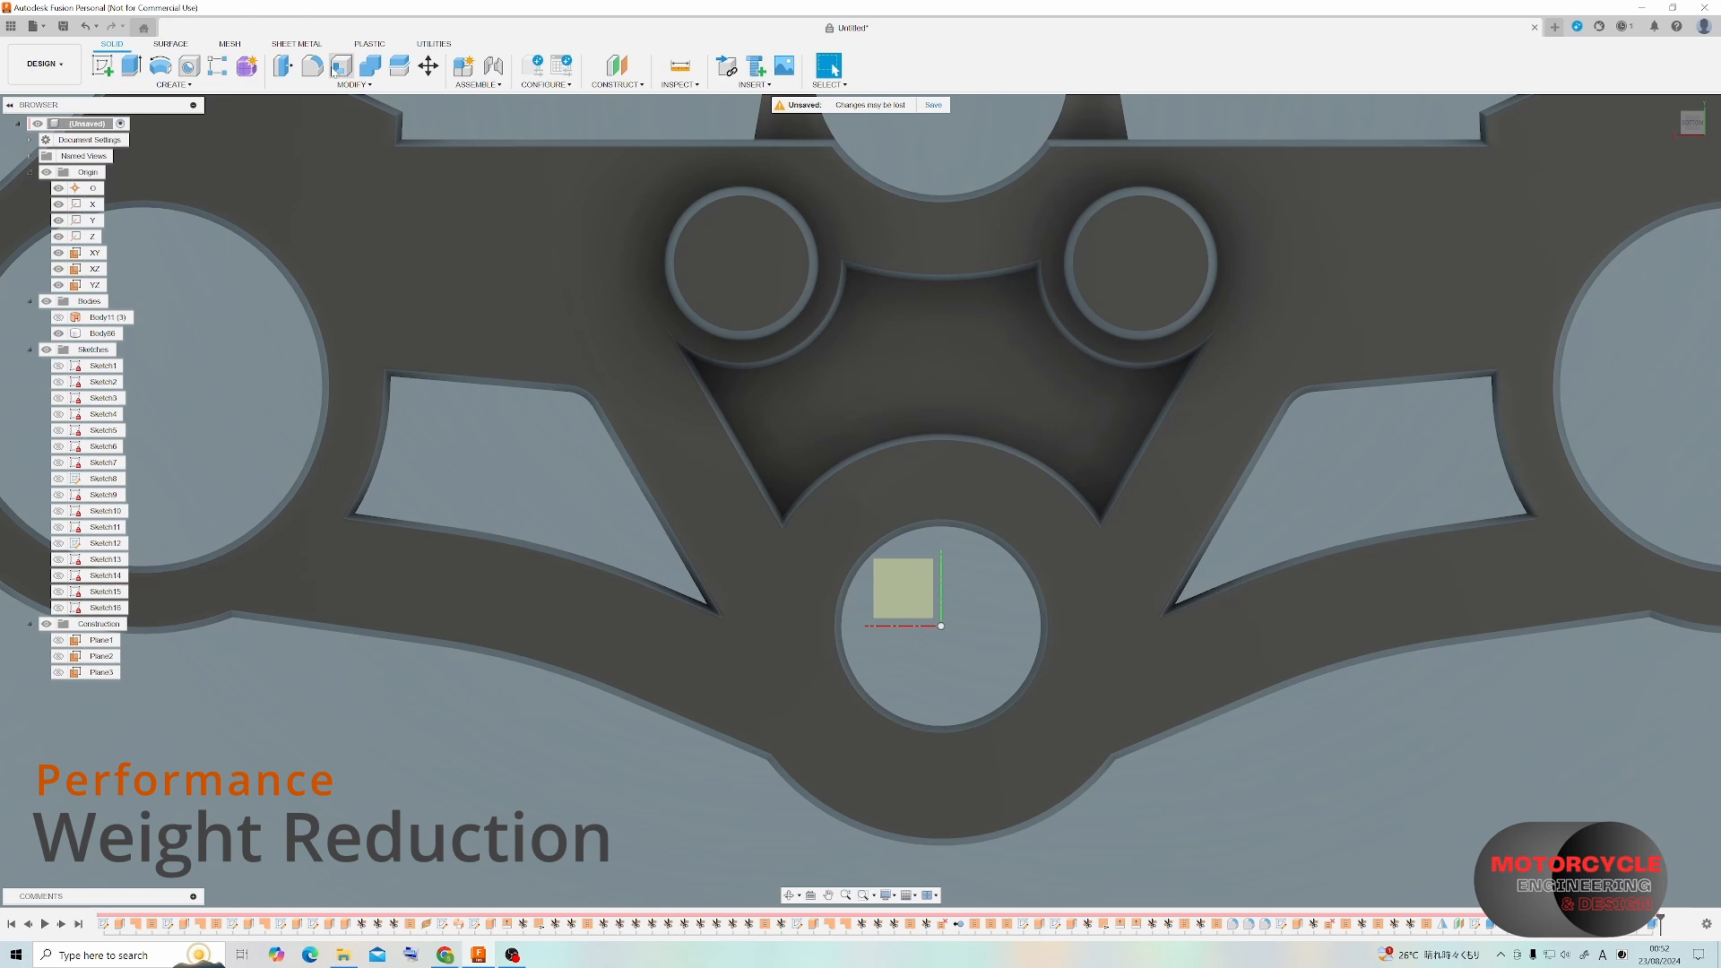
Fillet the vertical corner edges of the pocket with a 3 mm radius.
click(312, 66)
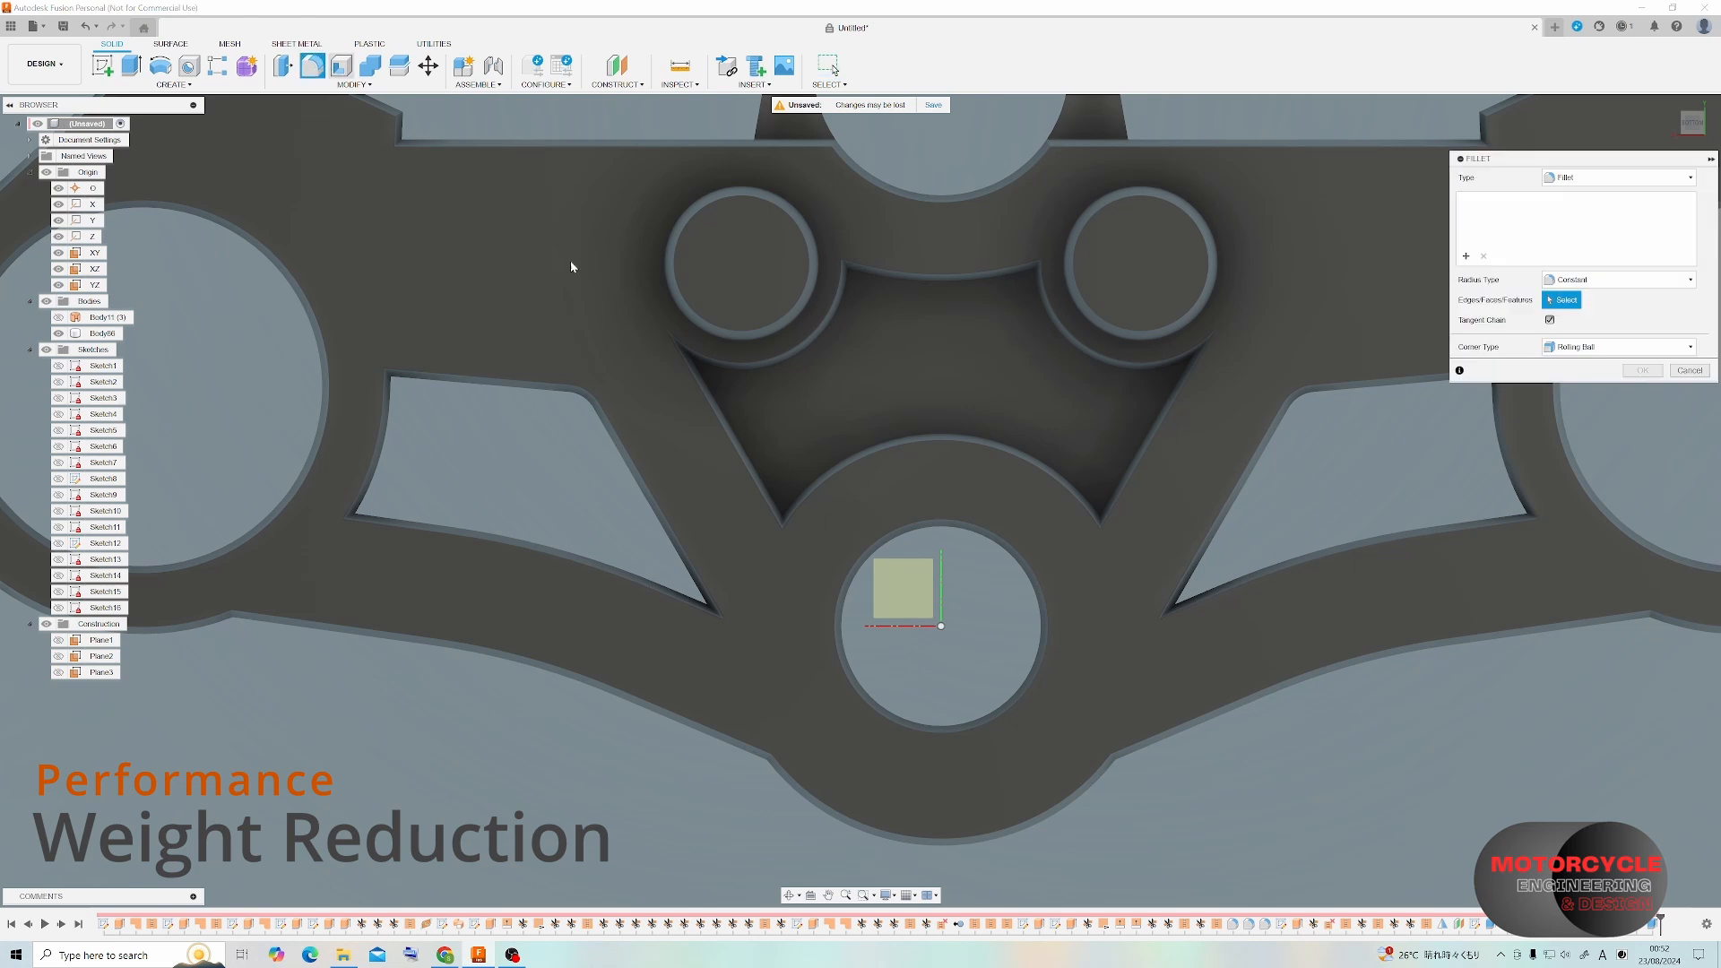
shift+middle_drag(591, 272, 1153, 429)
click(734, 314)
click(1154, 429)
text(3)
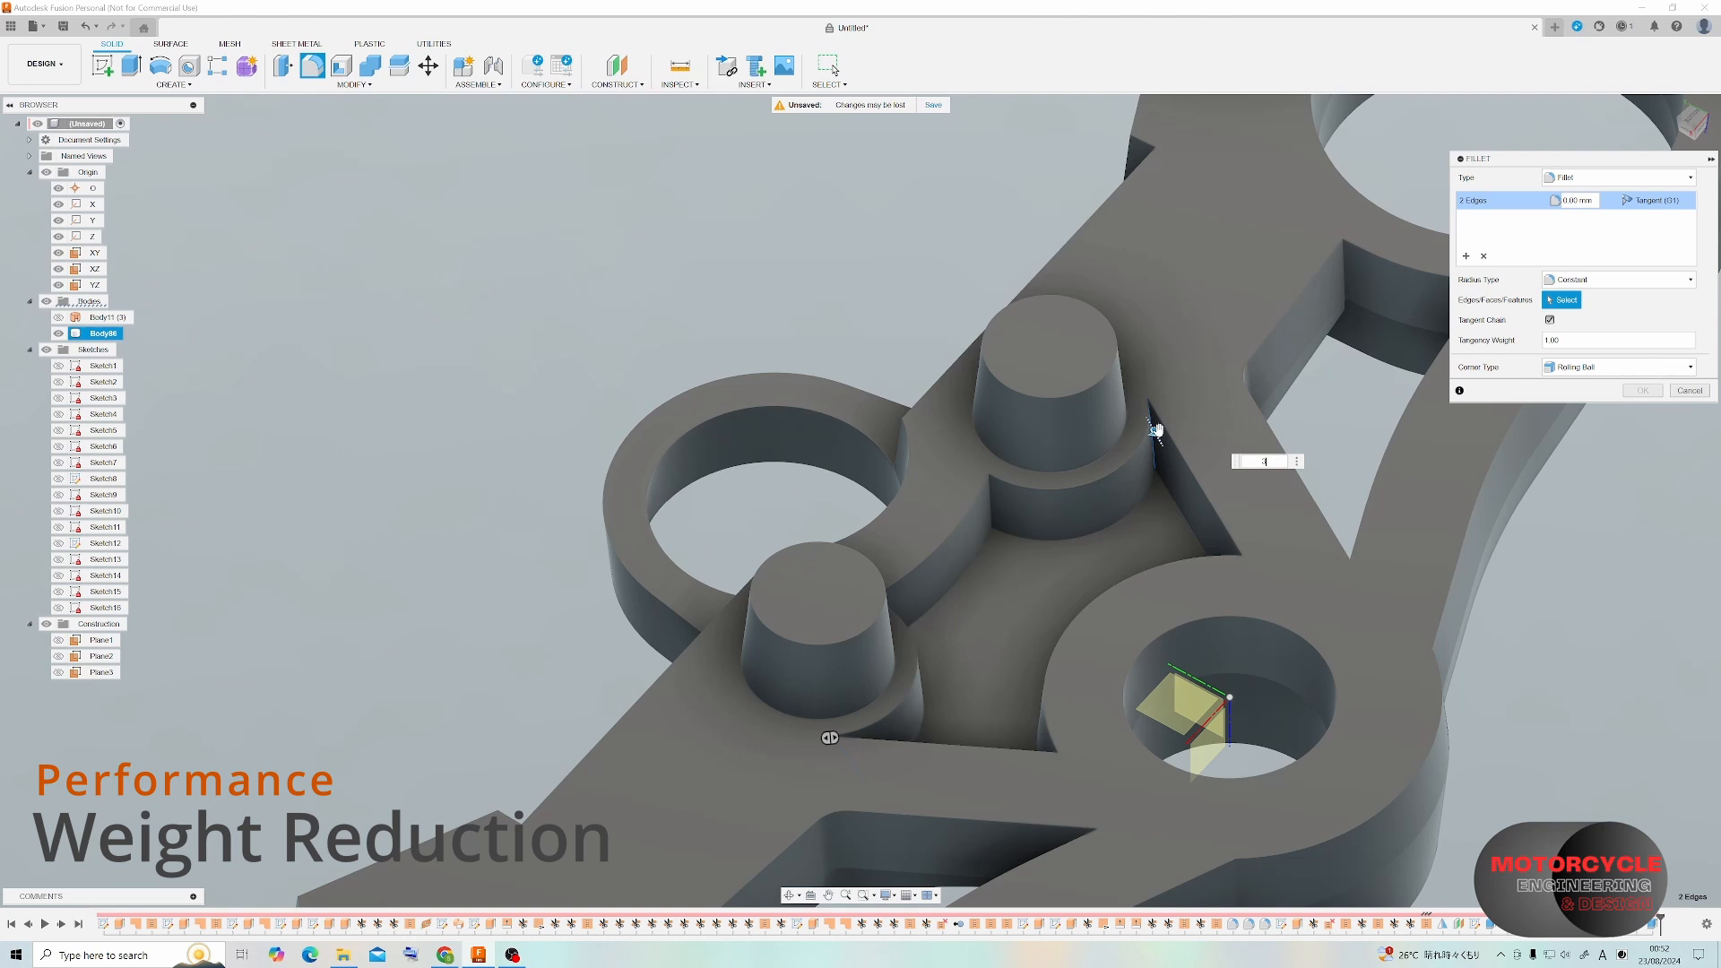
click(987, 503)
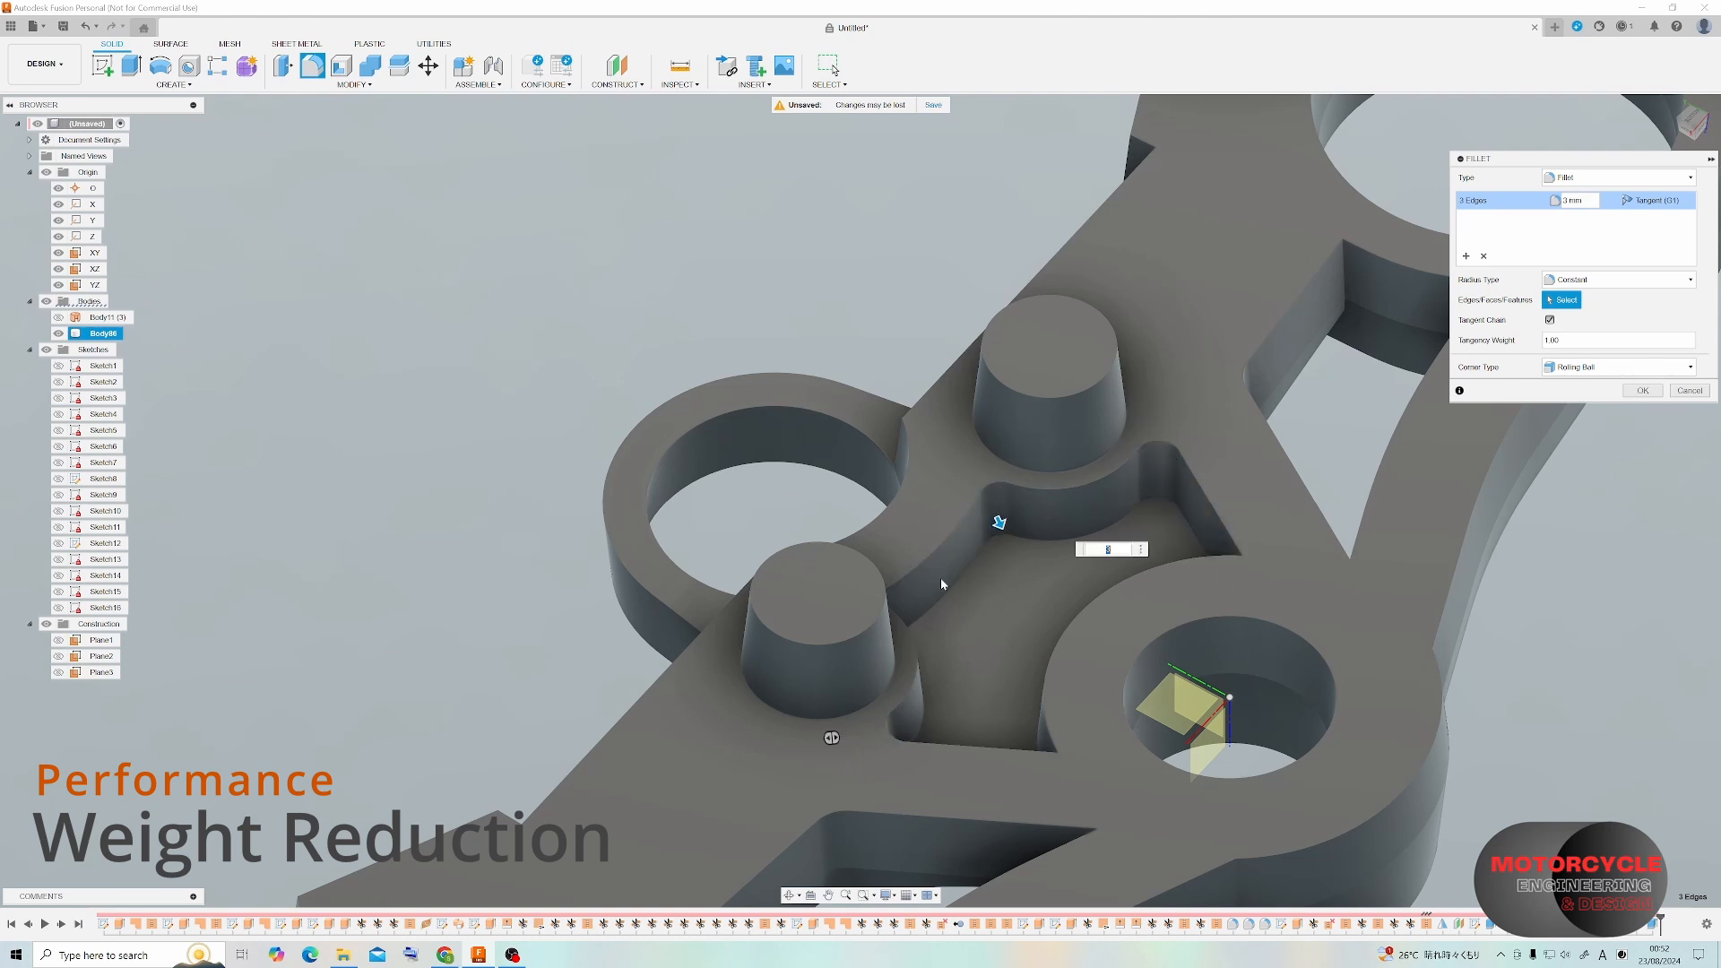
shift+middle_drag(941, 583, 731, 446)
click(839, 562)
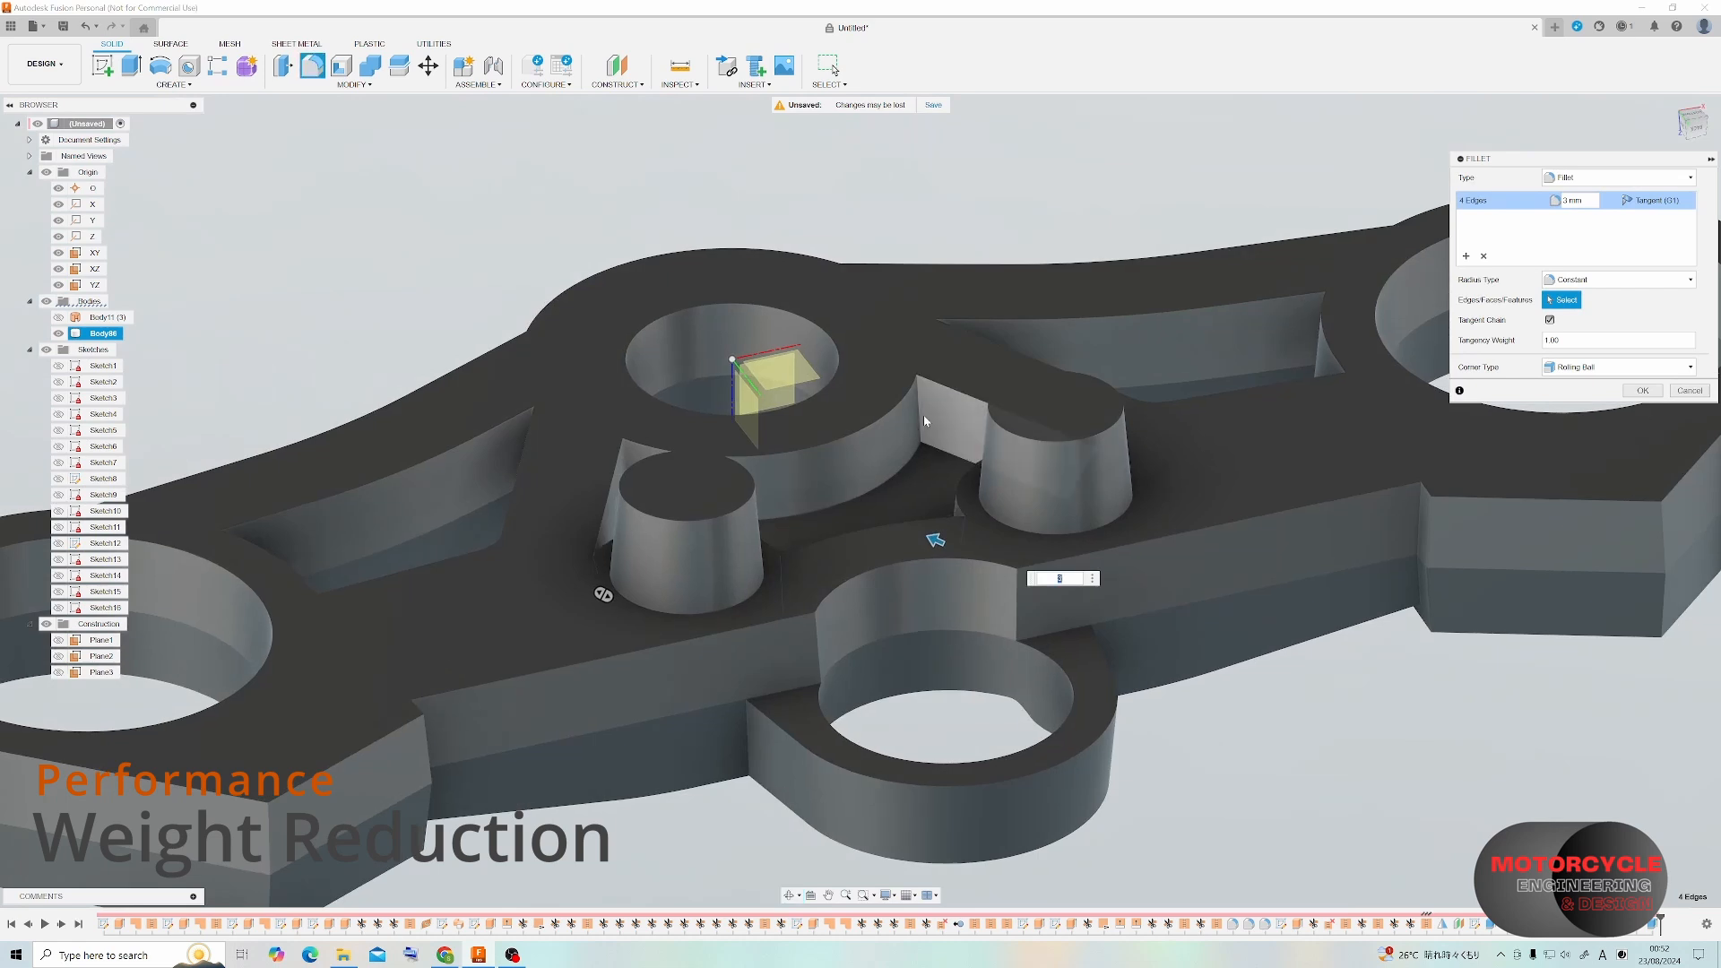
click(727, 447)
mouse_move(764, 568)
shift+middle_down()
mouse_move(672, 519)
mouse_move(914, 454)
mouse_move(901, 424)
mouse_move(1013, 403)
mouse_move(986, 354)
shift+middle_up()
scroll(1013, 404, down, 3)
click(1643, 391)
Fillet the base edges of both tapered bosses with a 3 mm radius.
click(312, 66)
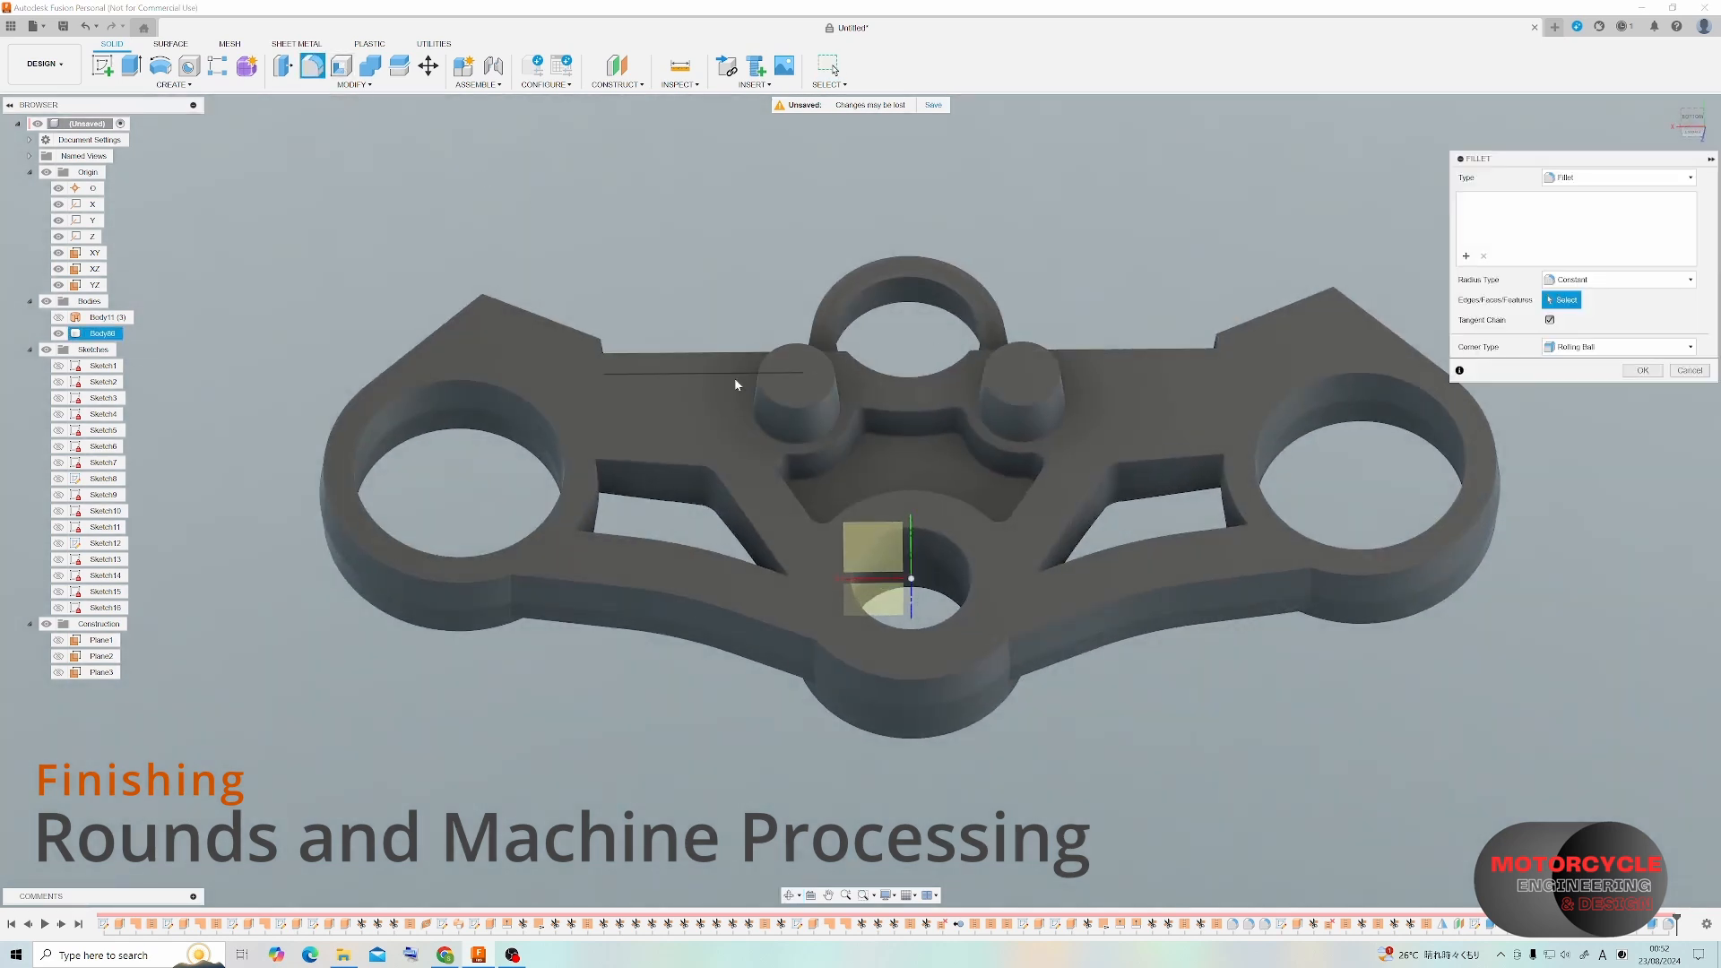
click(806, 440)
click(1006, 435)
scroll(1008, 438, up, 4)
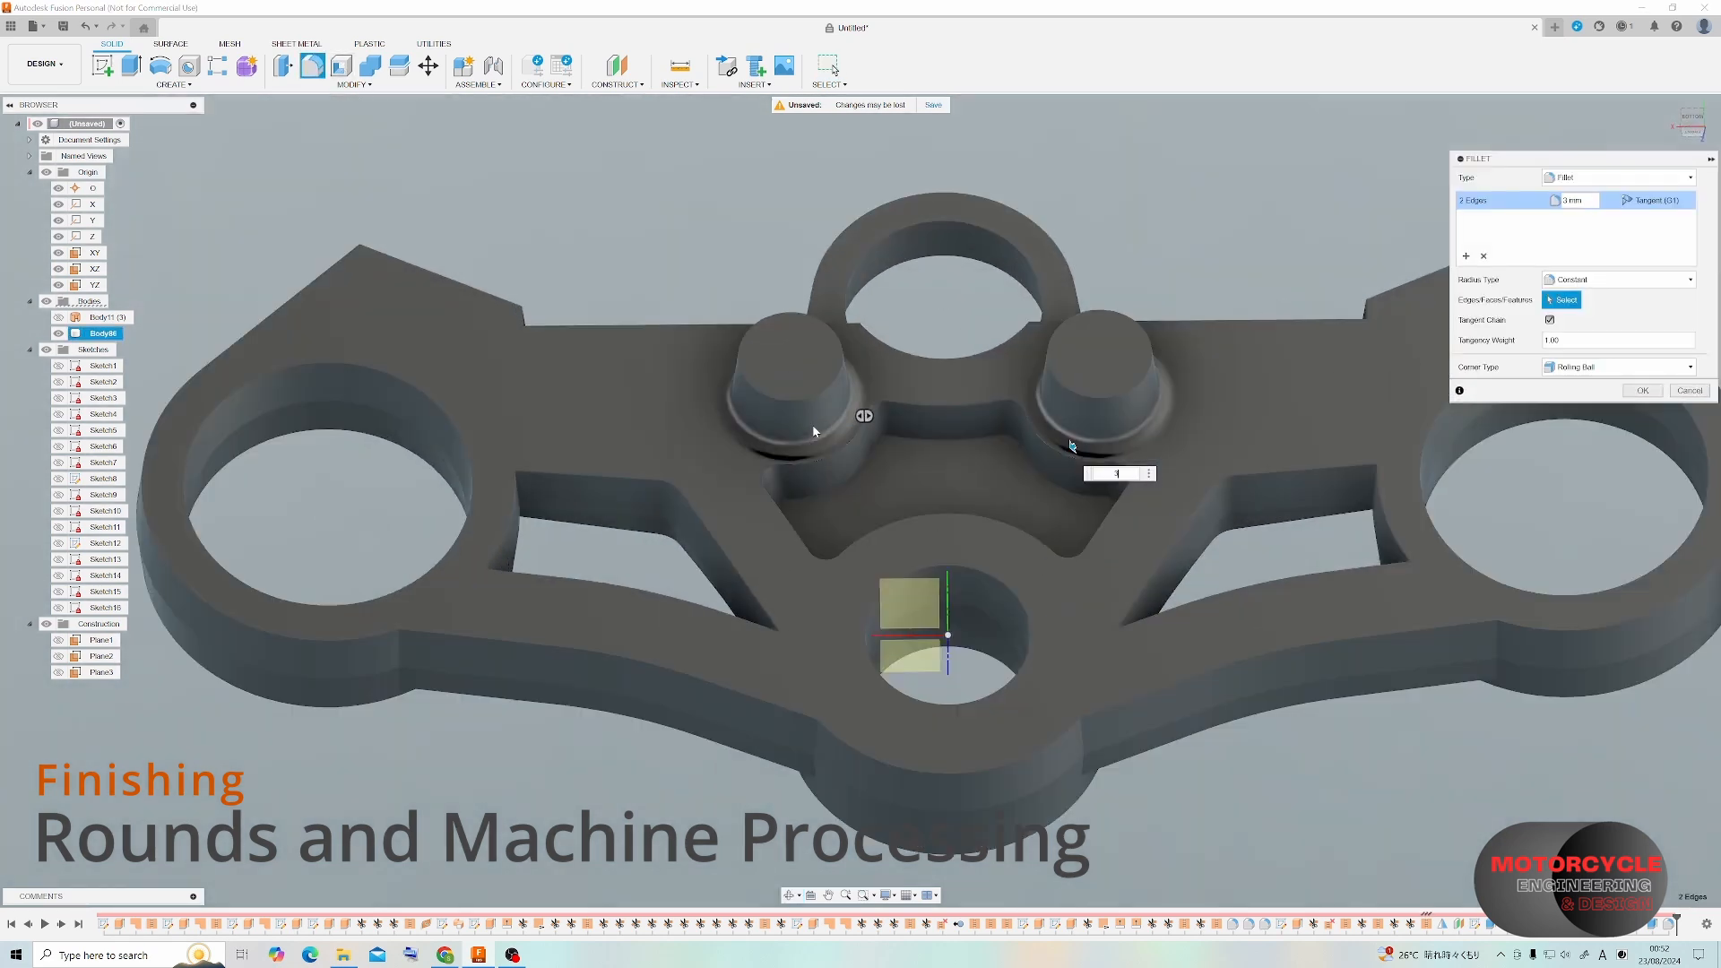
key(Return)
Round the top edges of both tapered bosses, and fillet the edge loop around the pocket.
click(313, 66)
click(731, 376)
click(1201, 387)
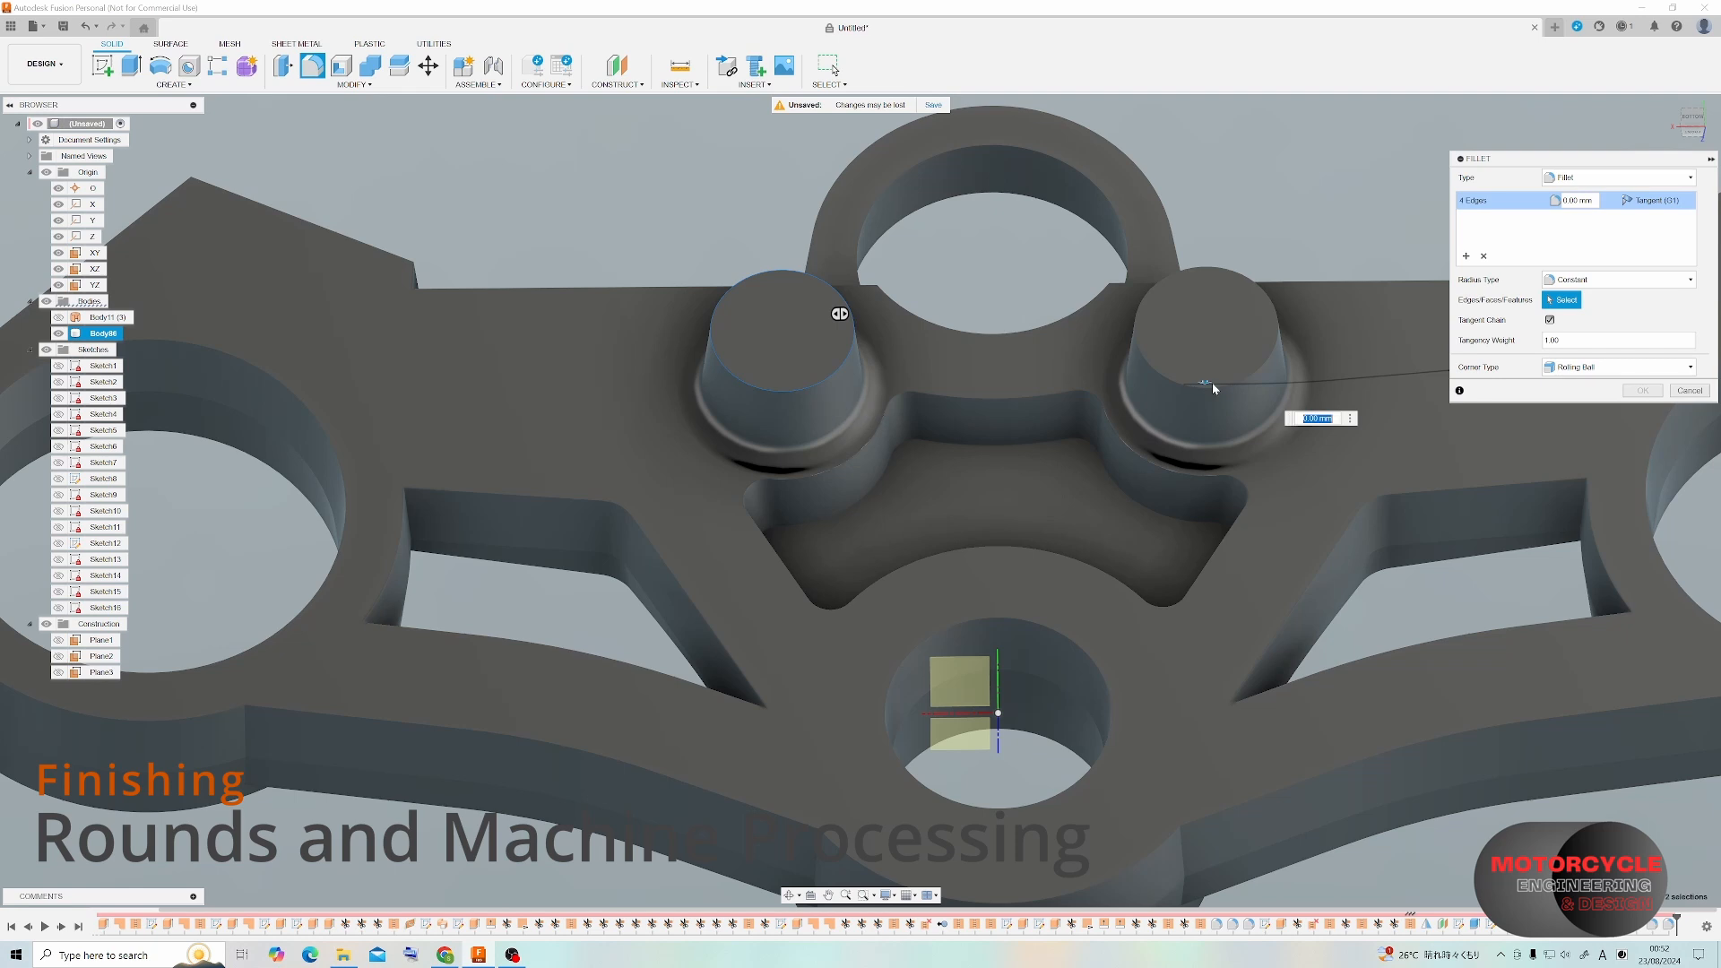
key(Return)
key(f)
click(731, 381)
click(1164, 373)
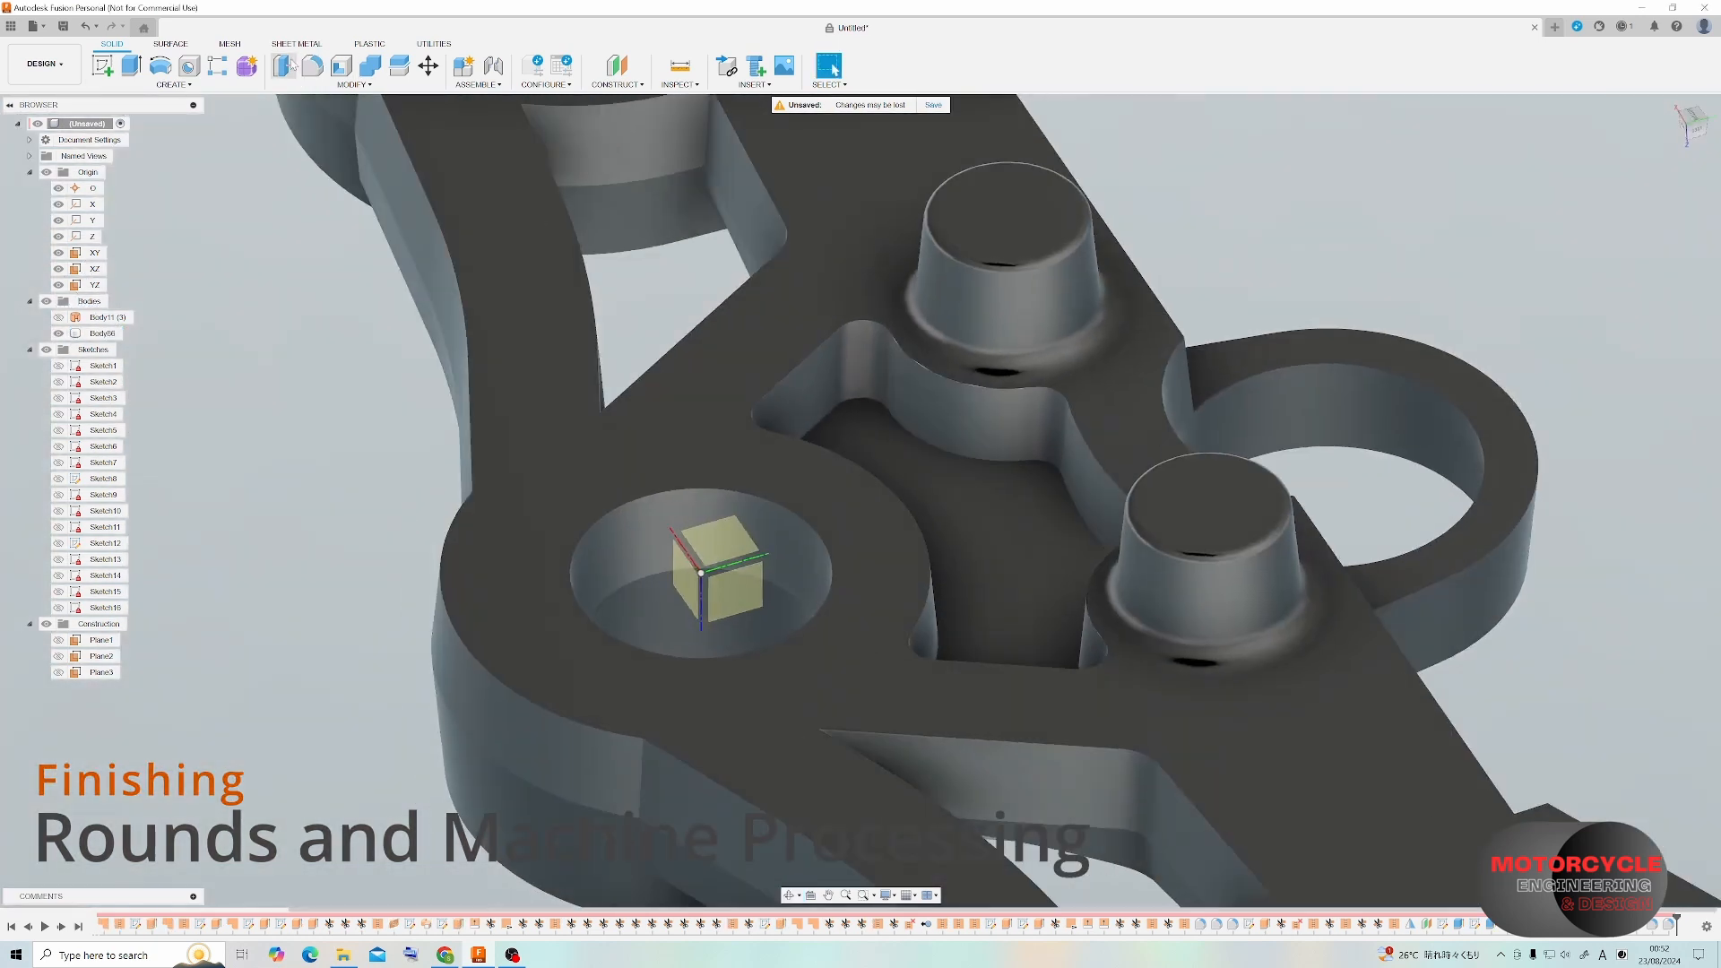
key(f)
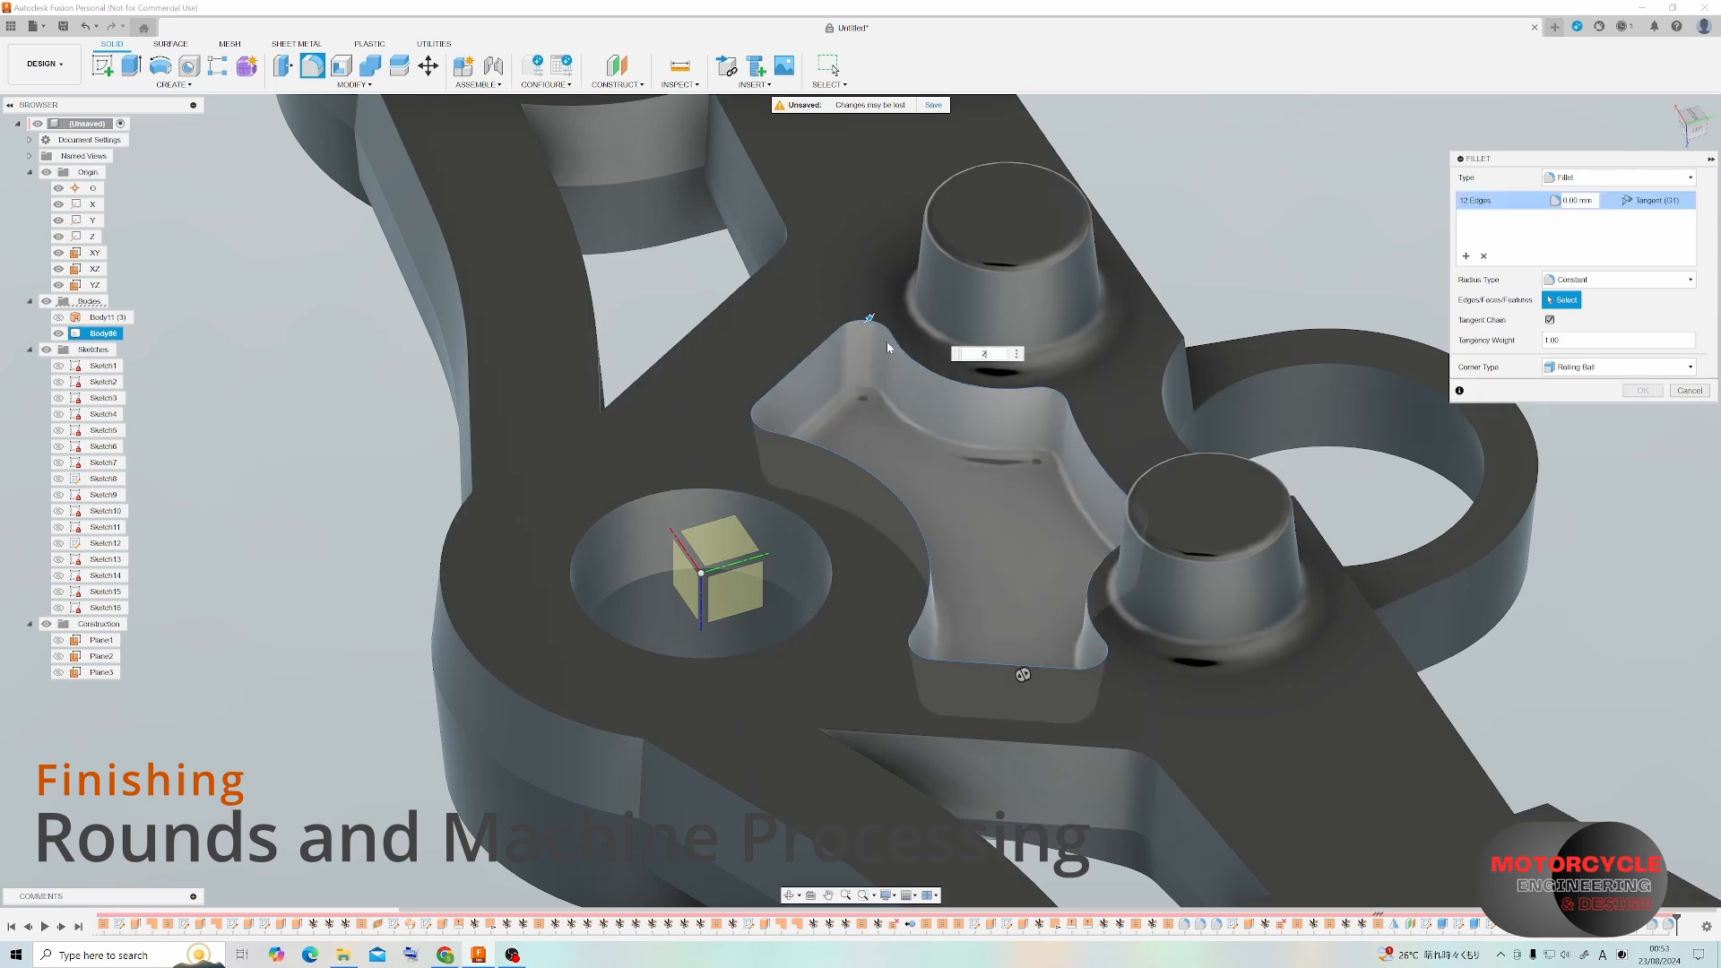
click(1643, 391)
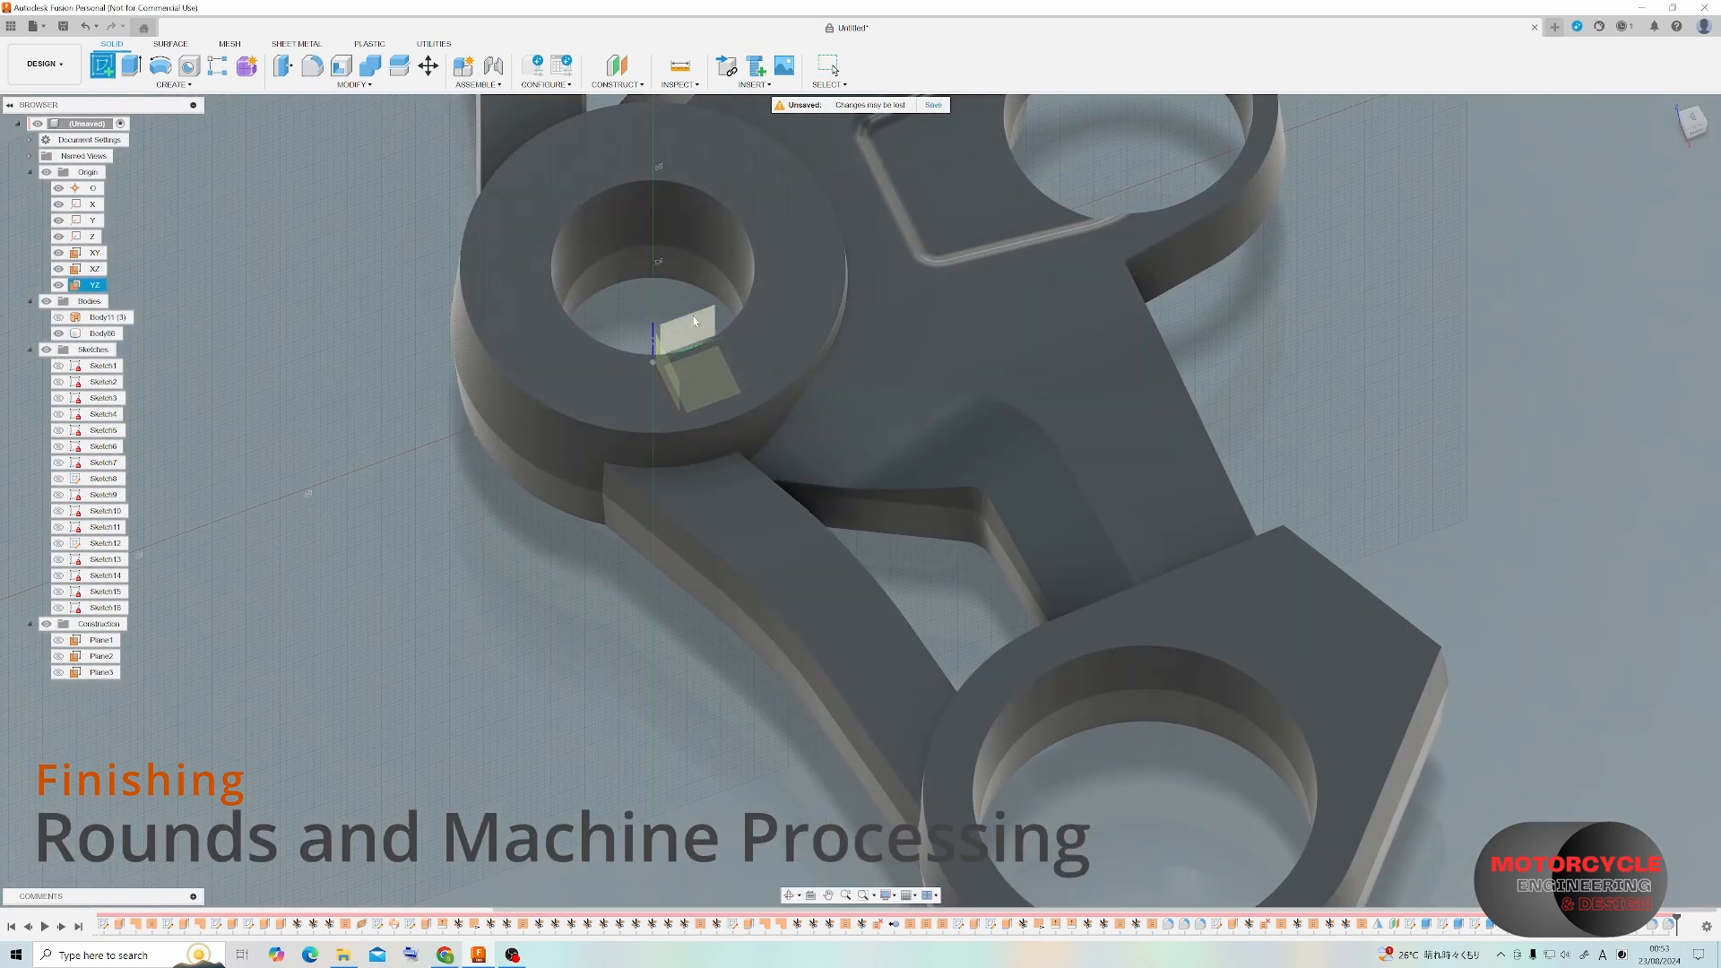
Sketch an open stepped line profile on the YZ plane beside the clamp and dimension its overall height at 25 mm.
click(695, 321)
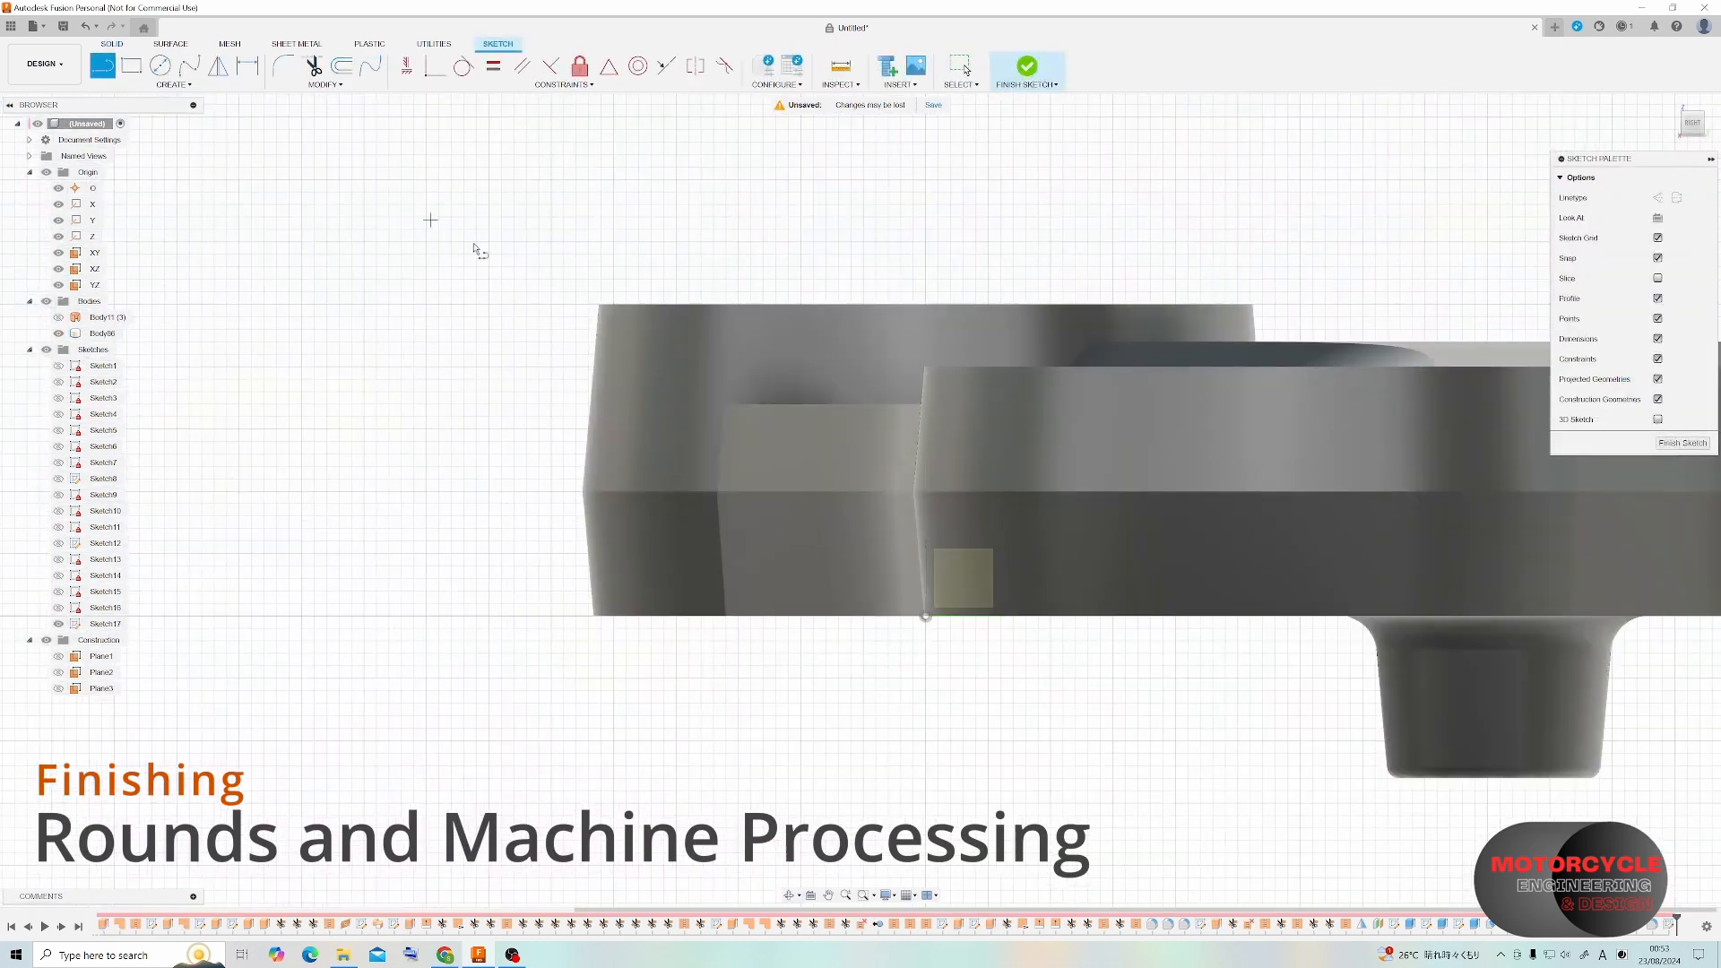
click(440, 331)
click(430, 445)
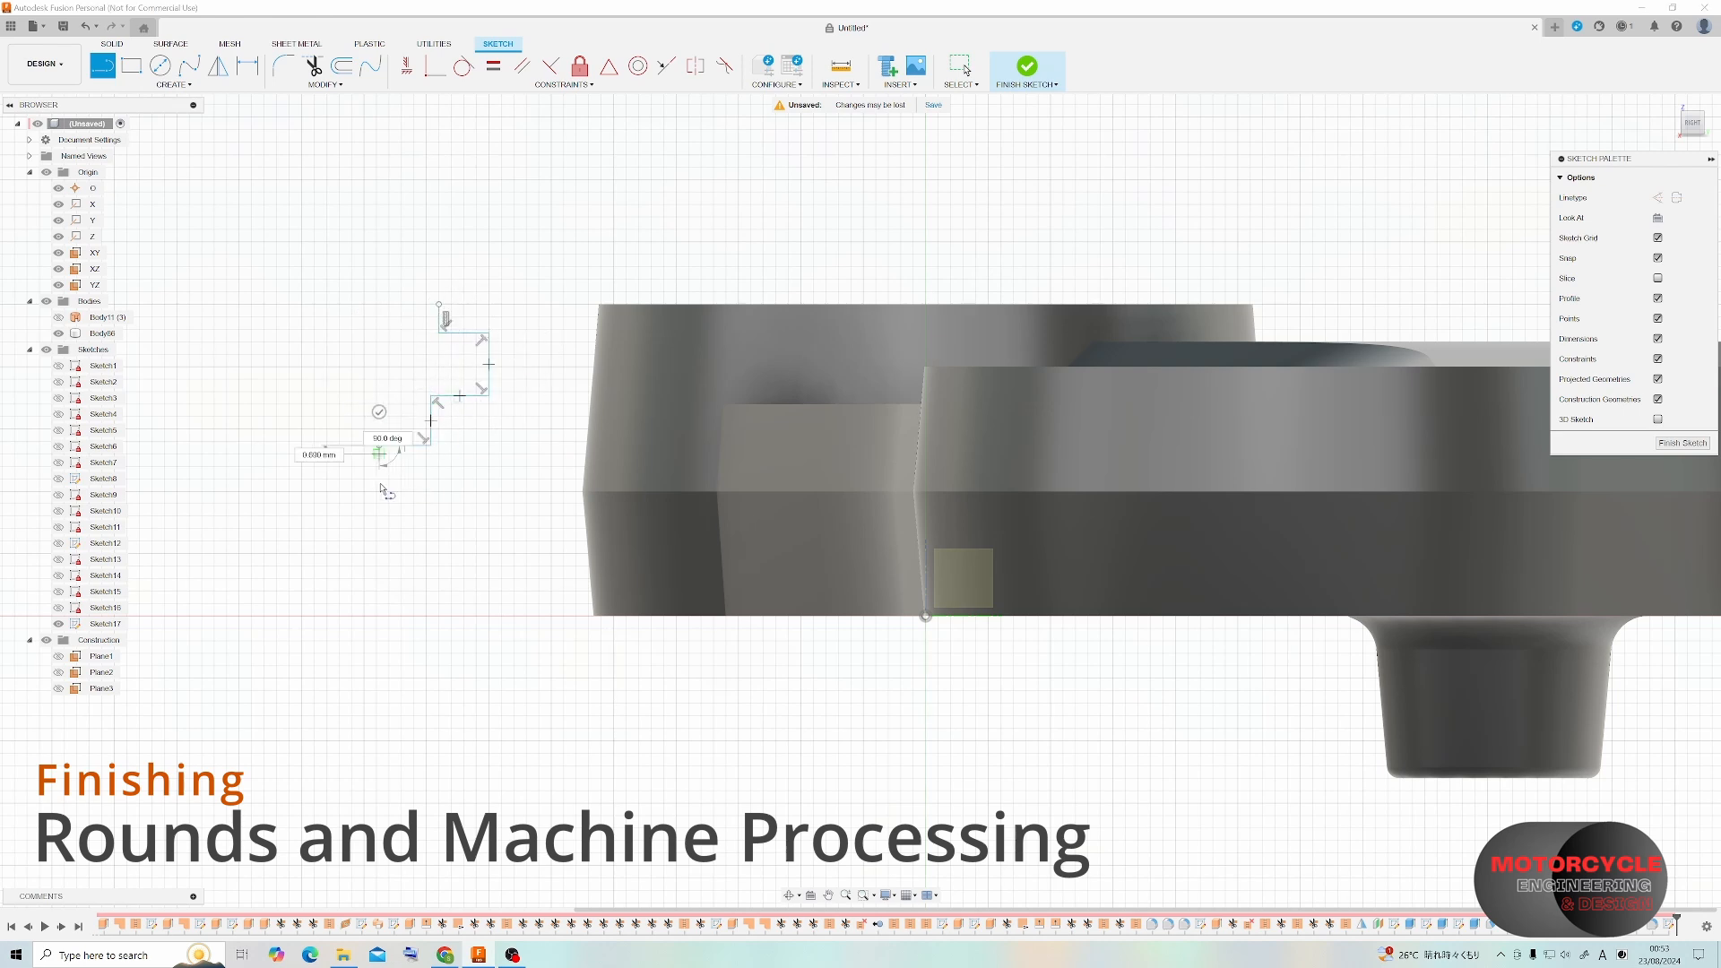
click(376, 445)
click(377, 616)
key(Escape)
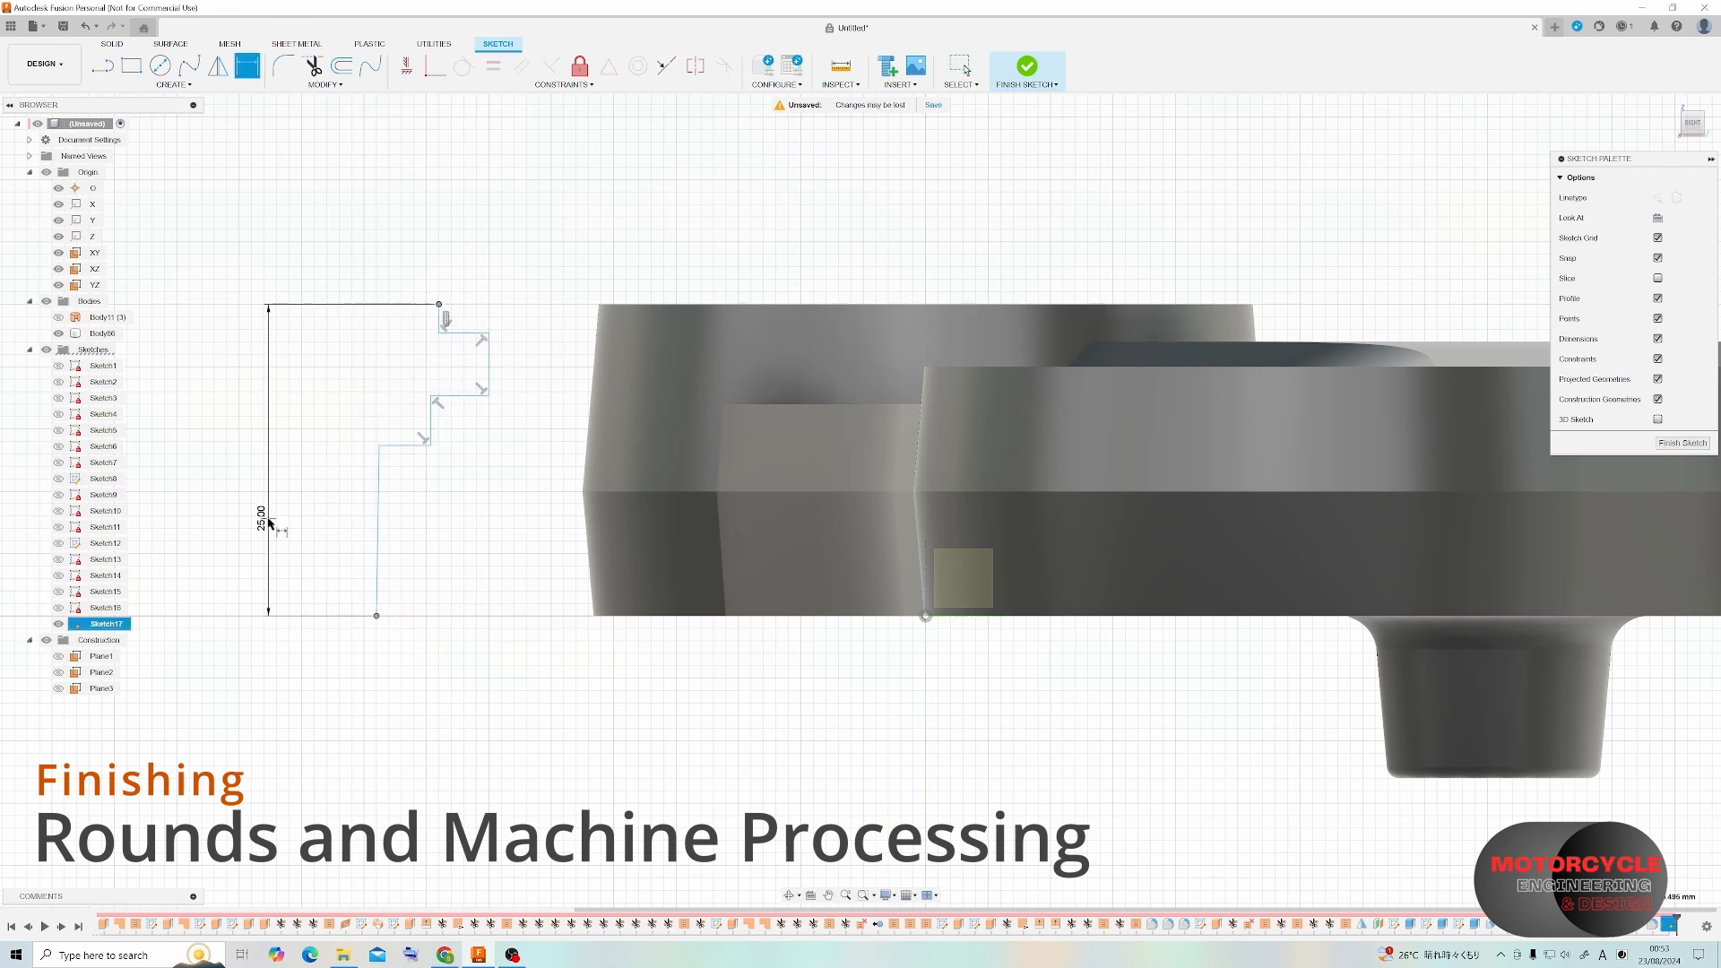
key(Escape)
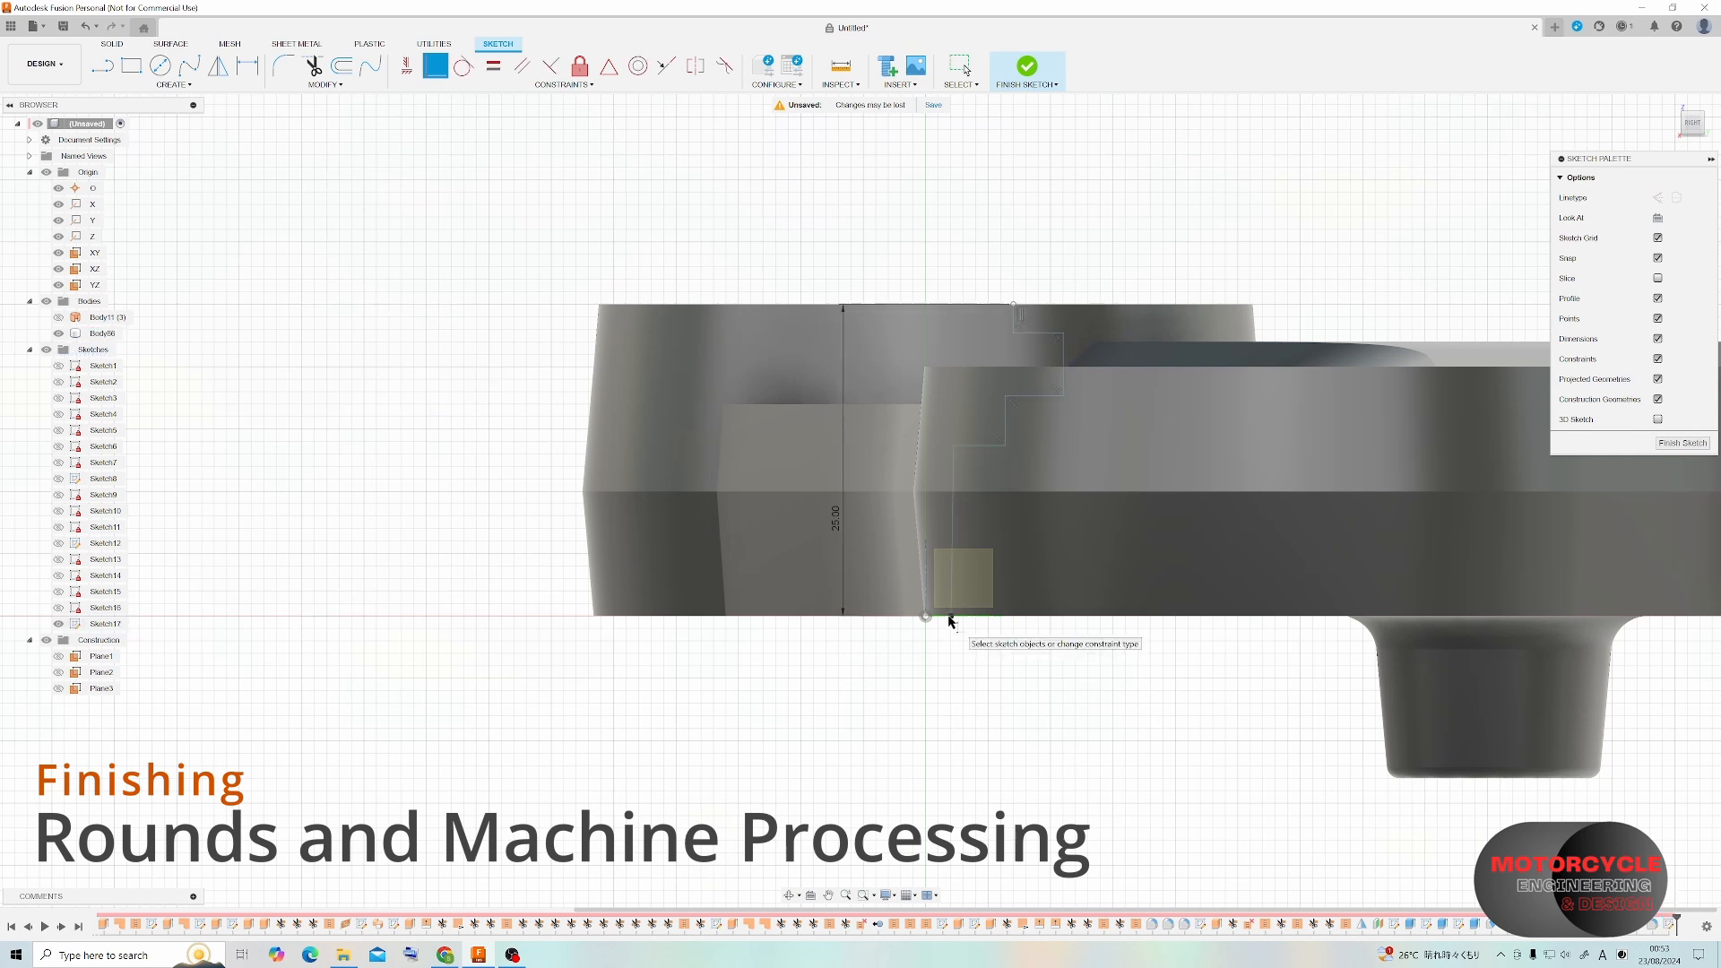
Dimension the horizontal distance from the stepped profile's uppermost vertical line to the XZ plane through the origin.
click(377, 618)
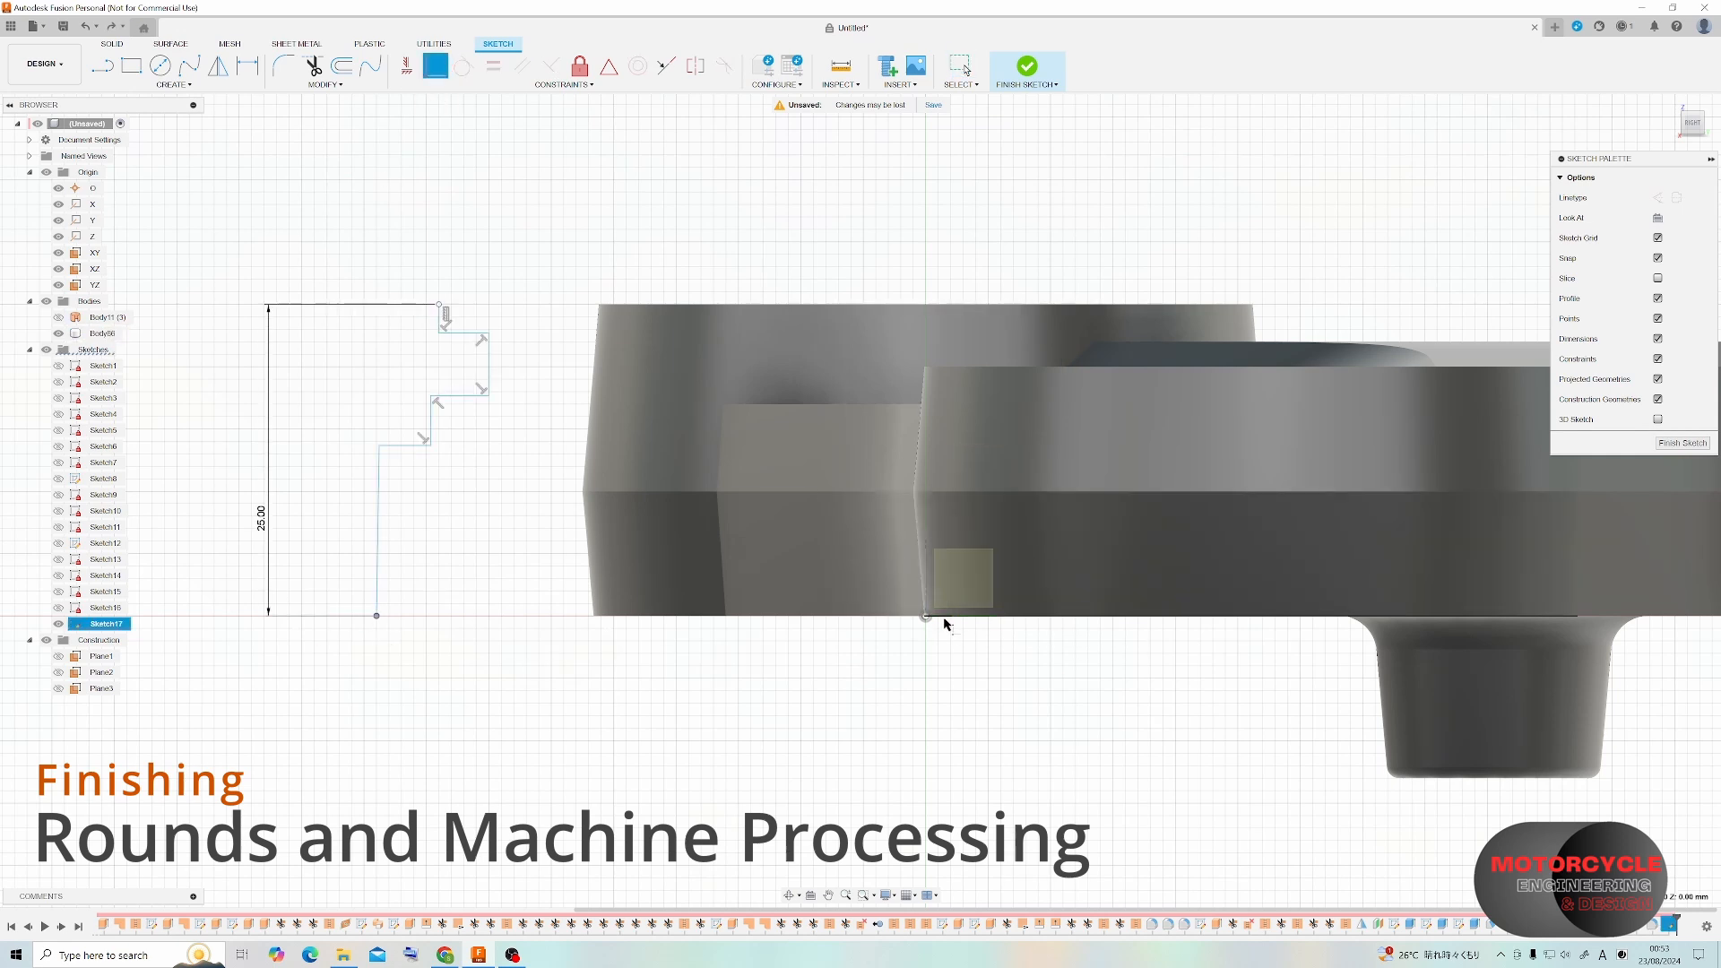
key(Escape)
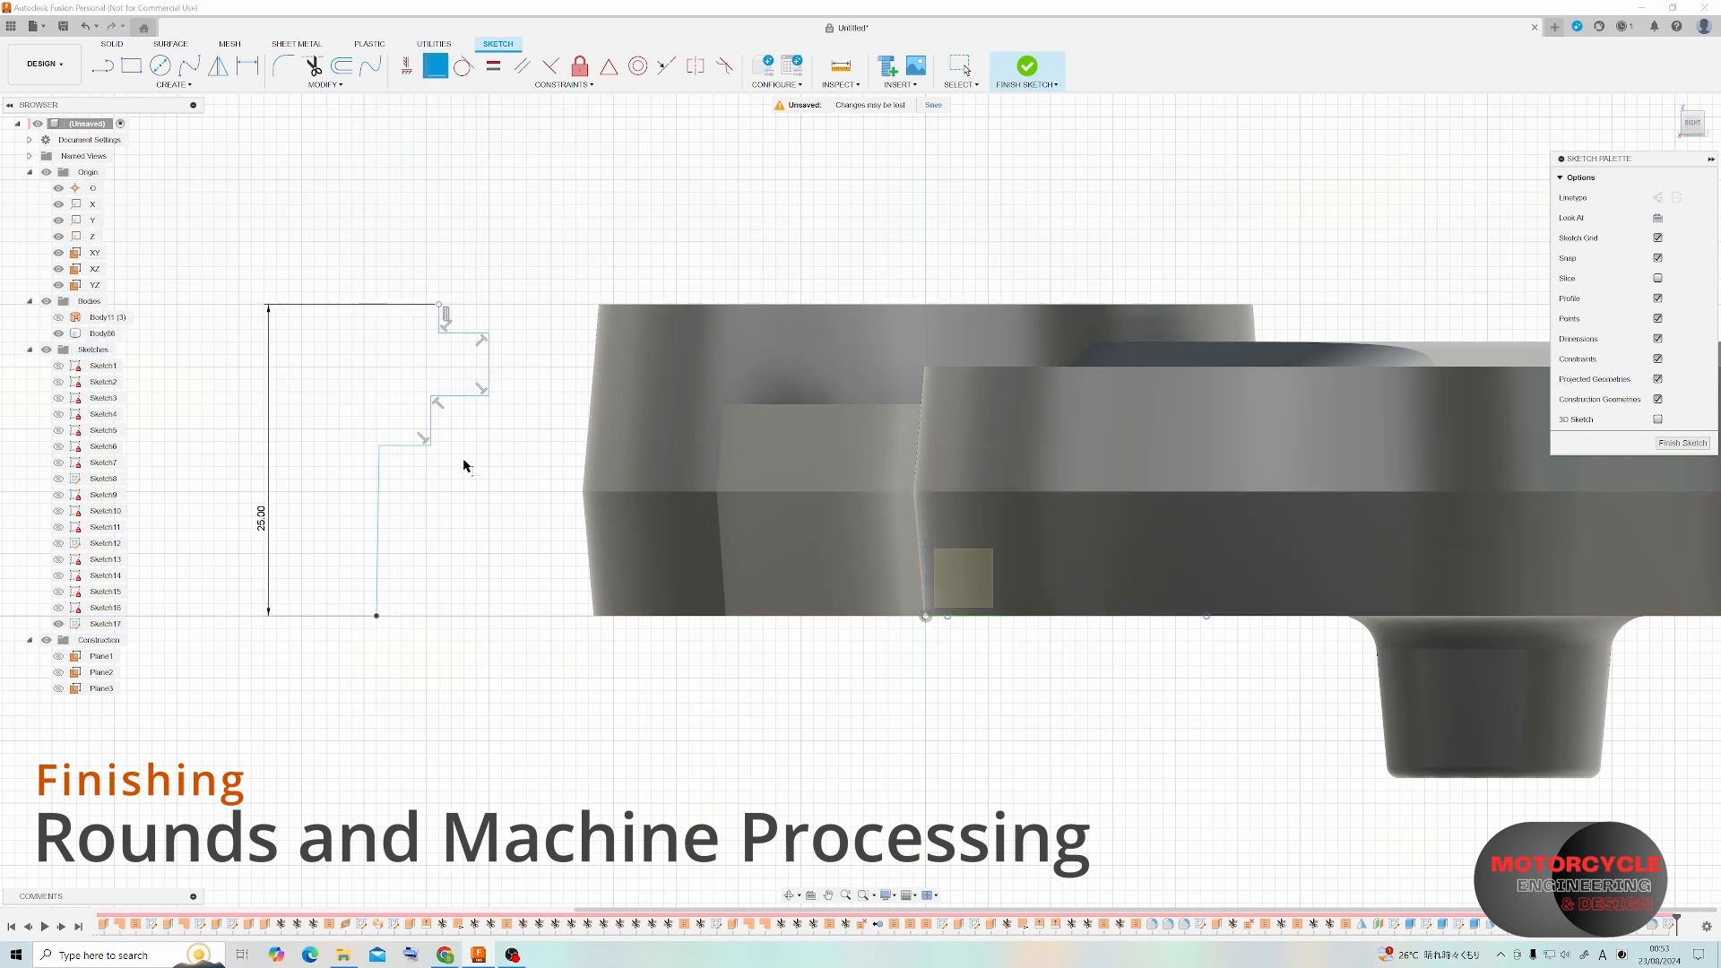
click(440, 321)
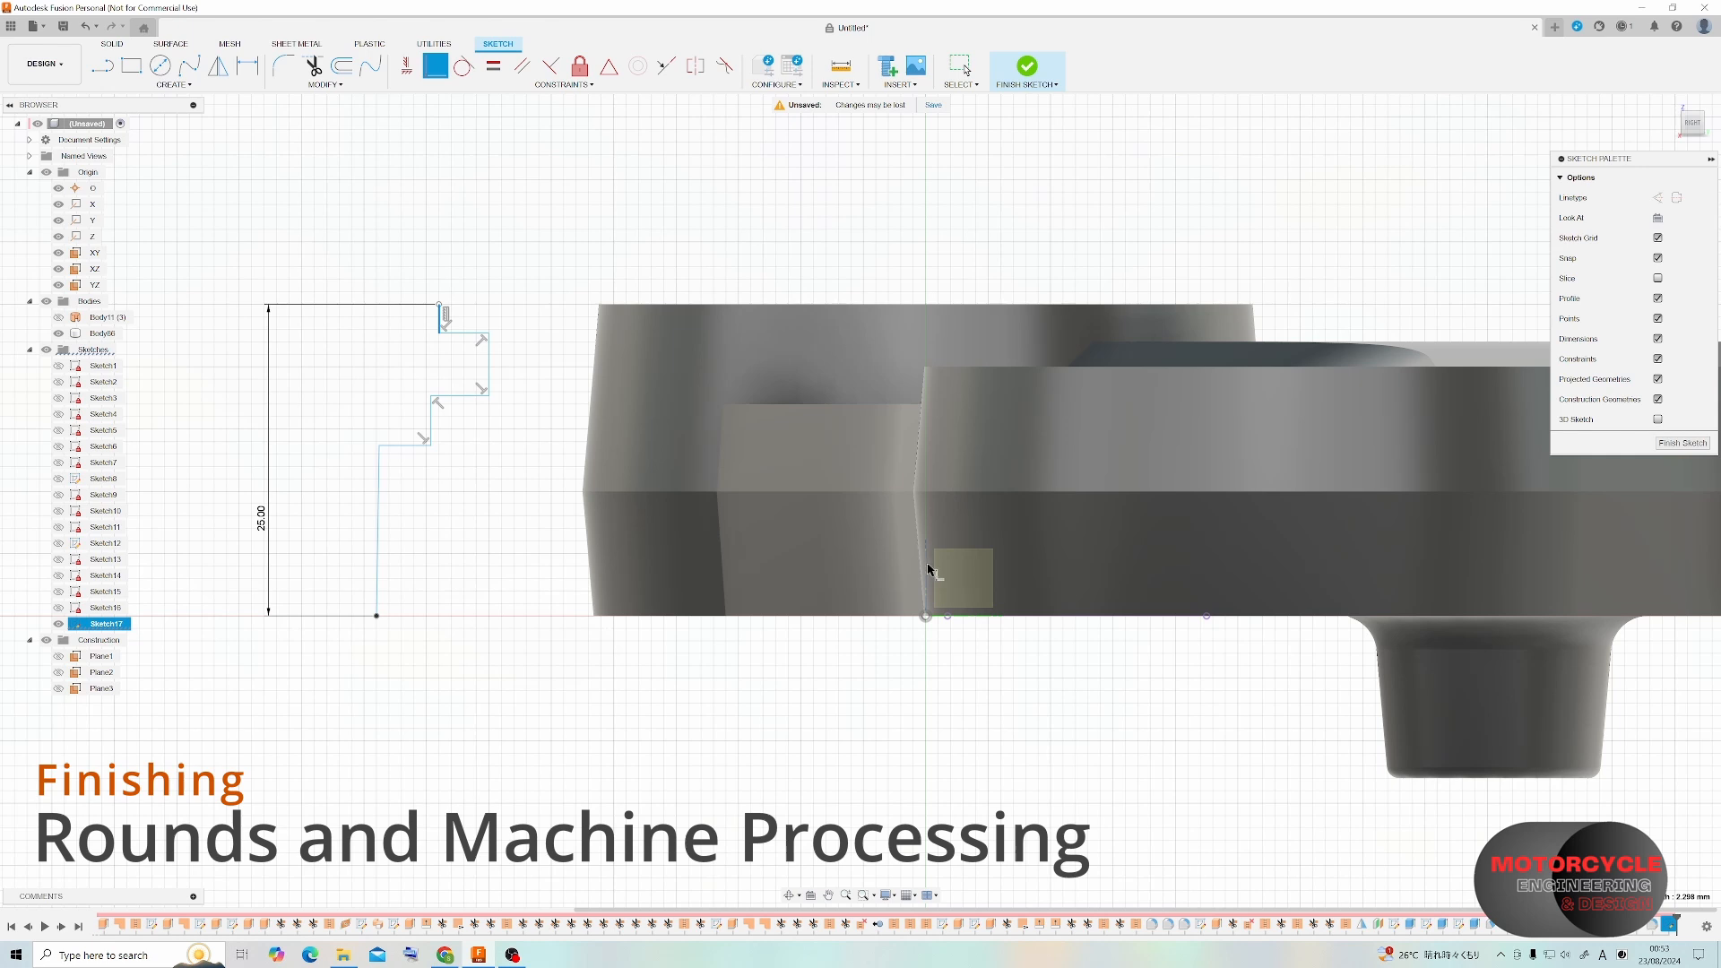
scroll(929, 569, up, 4)
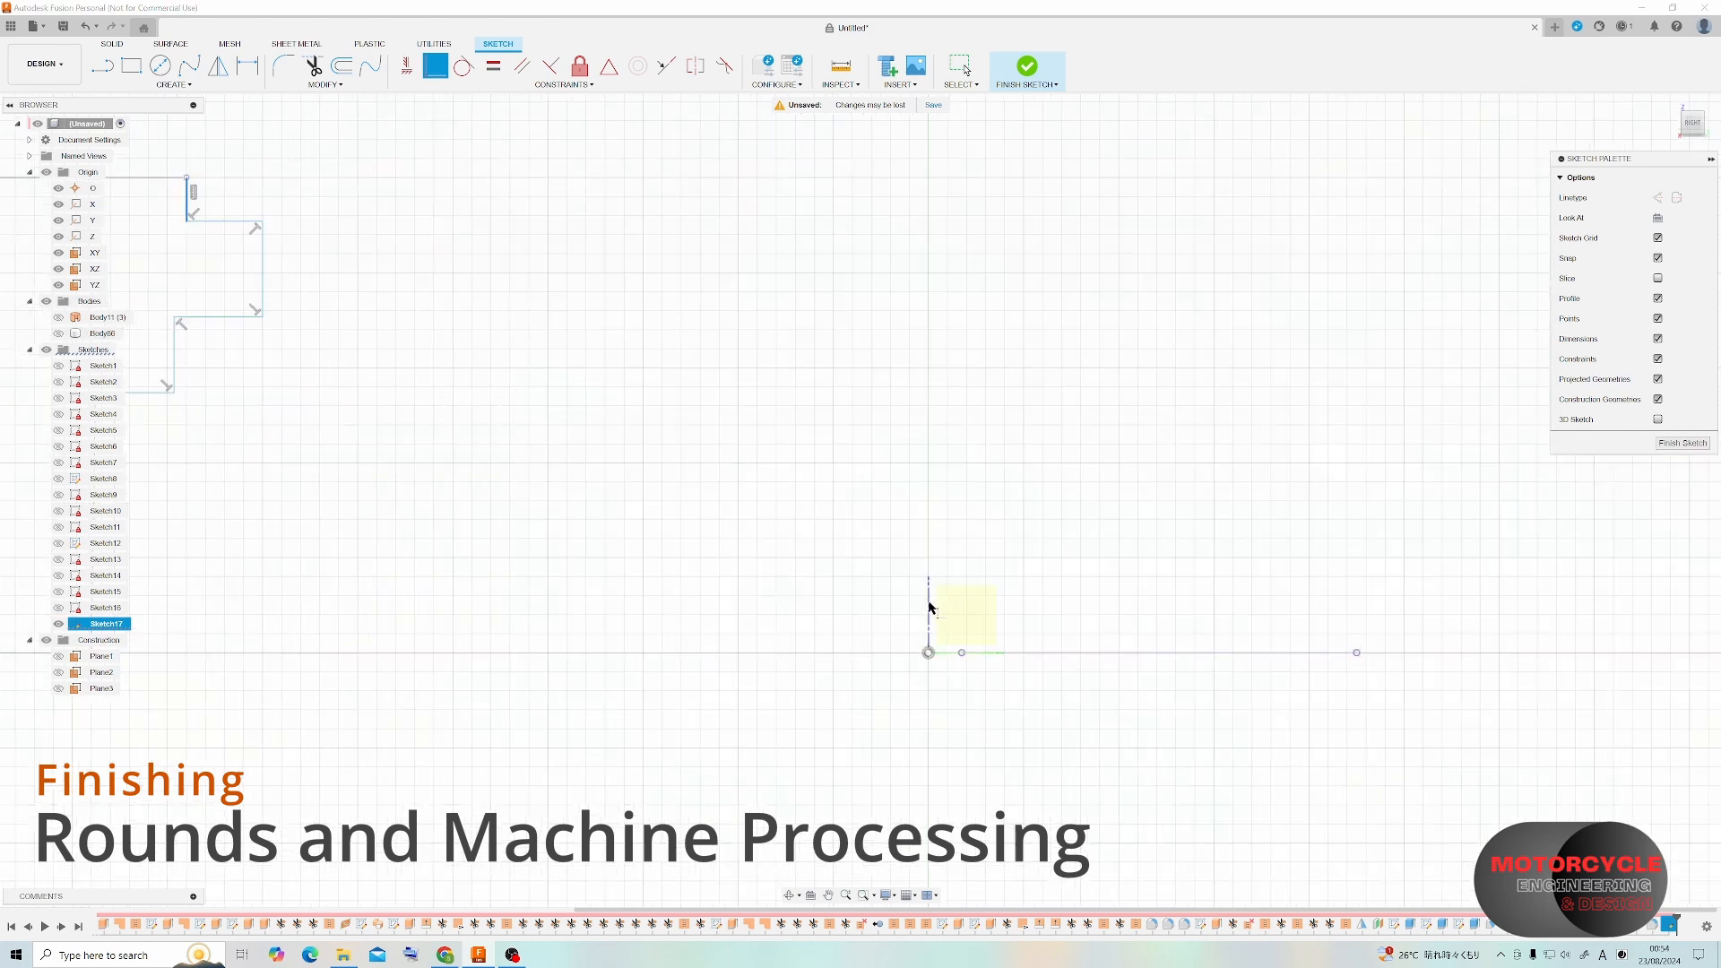
scroll(929, 608, down, 3)
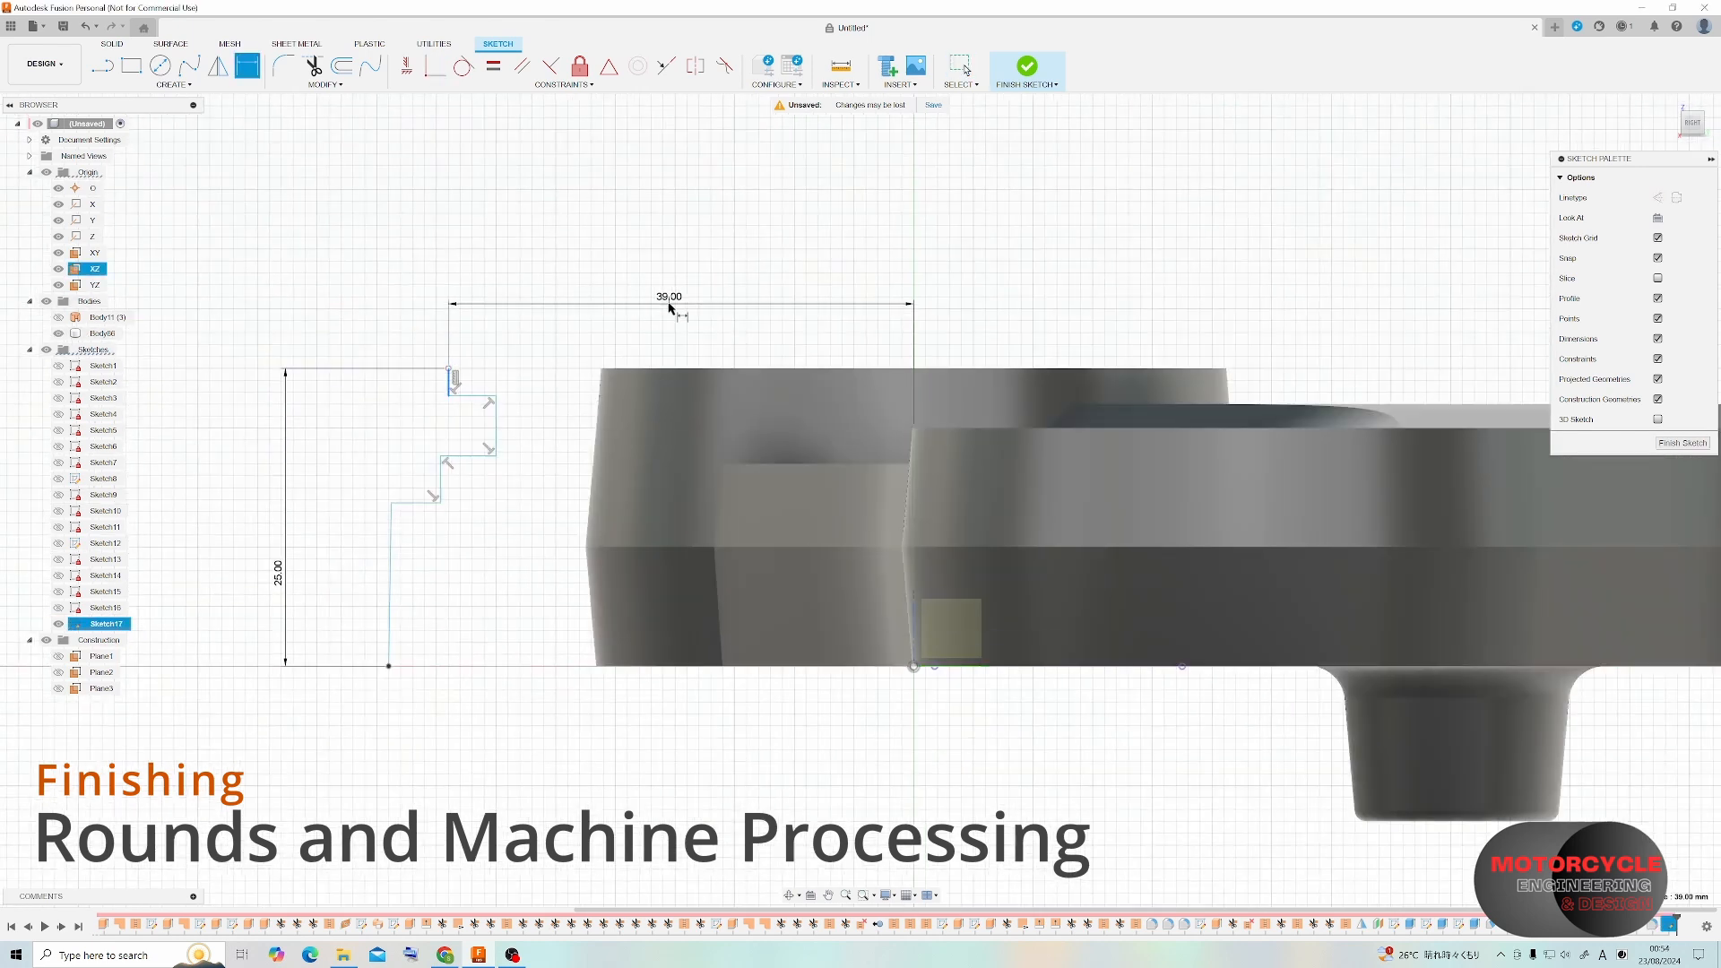
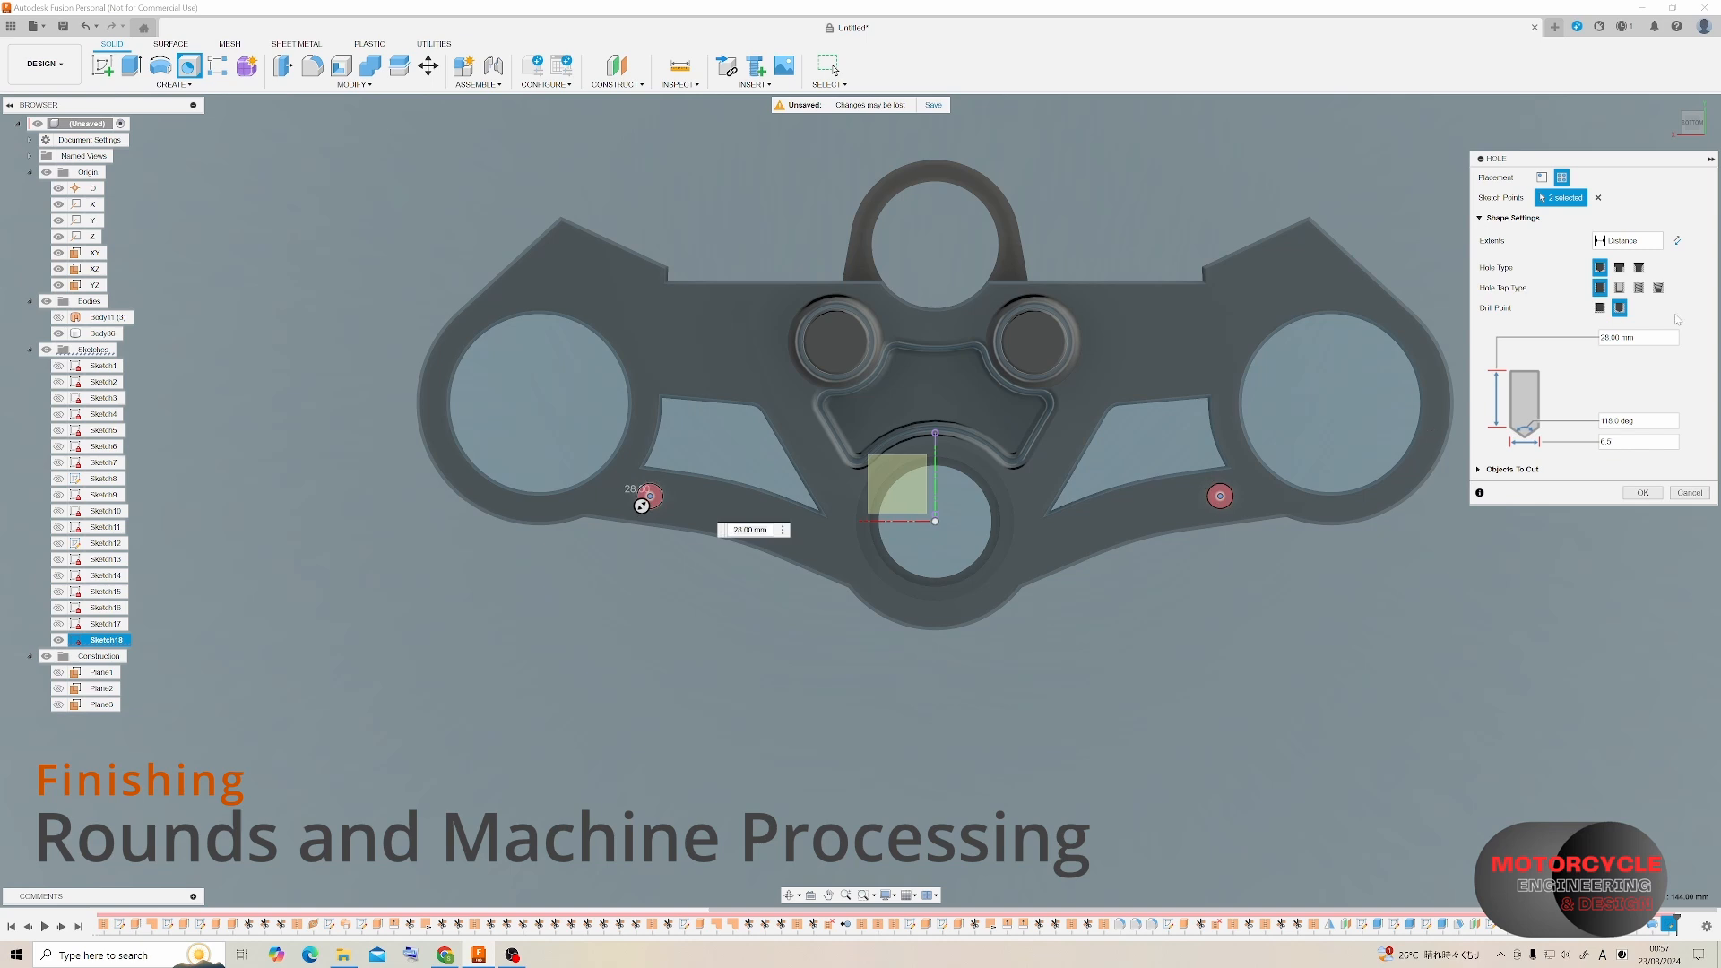
Create the two holes in the underside of the curved arms with a depth of 10 mm.
drag(1636, 337, 1601, 337)
text(10)
mouse_move(1190, 529)
shift+middle_down()
mouse_move(1191, 394)
mouse_move(1191, 534)
shift+middle_up()
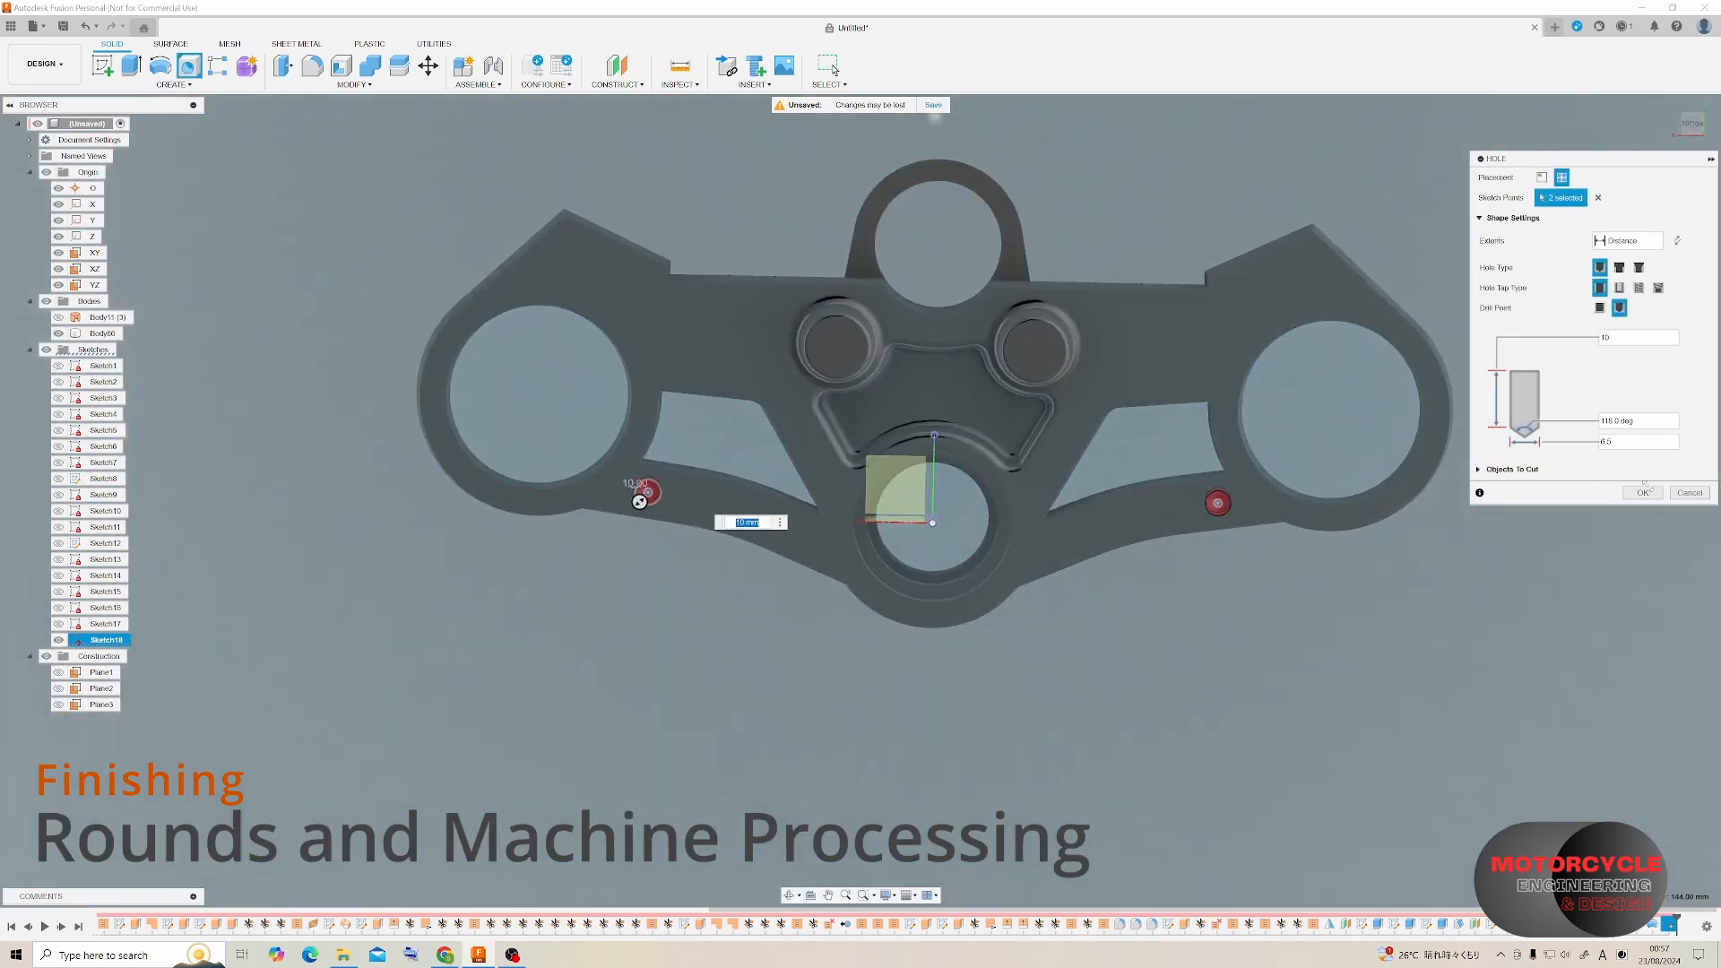
click(1646, 492)
Sketch a circle centred on the end face of each tapered boss on the clamp's underside.
mouse_move(1101, 423)
shift+middle_down()
mouse_move(883, 509)
mouse_move(803, 350)
shift+middle_up()
key(c)
click(833, 441)
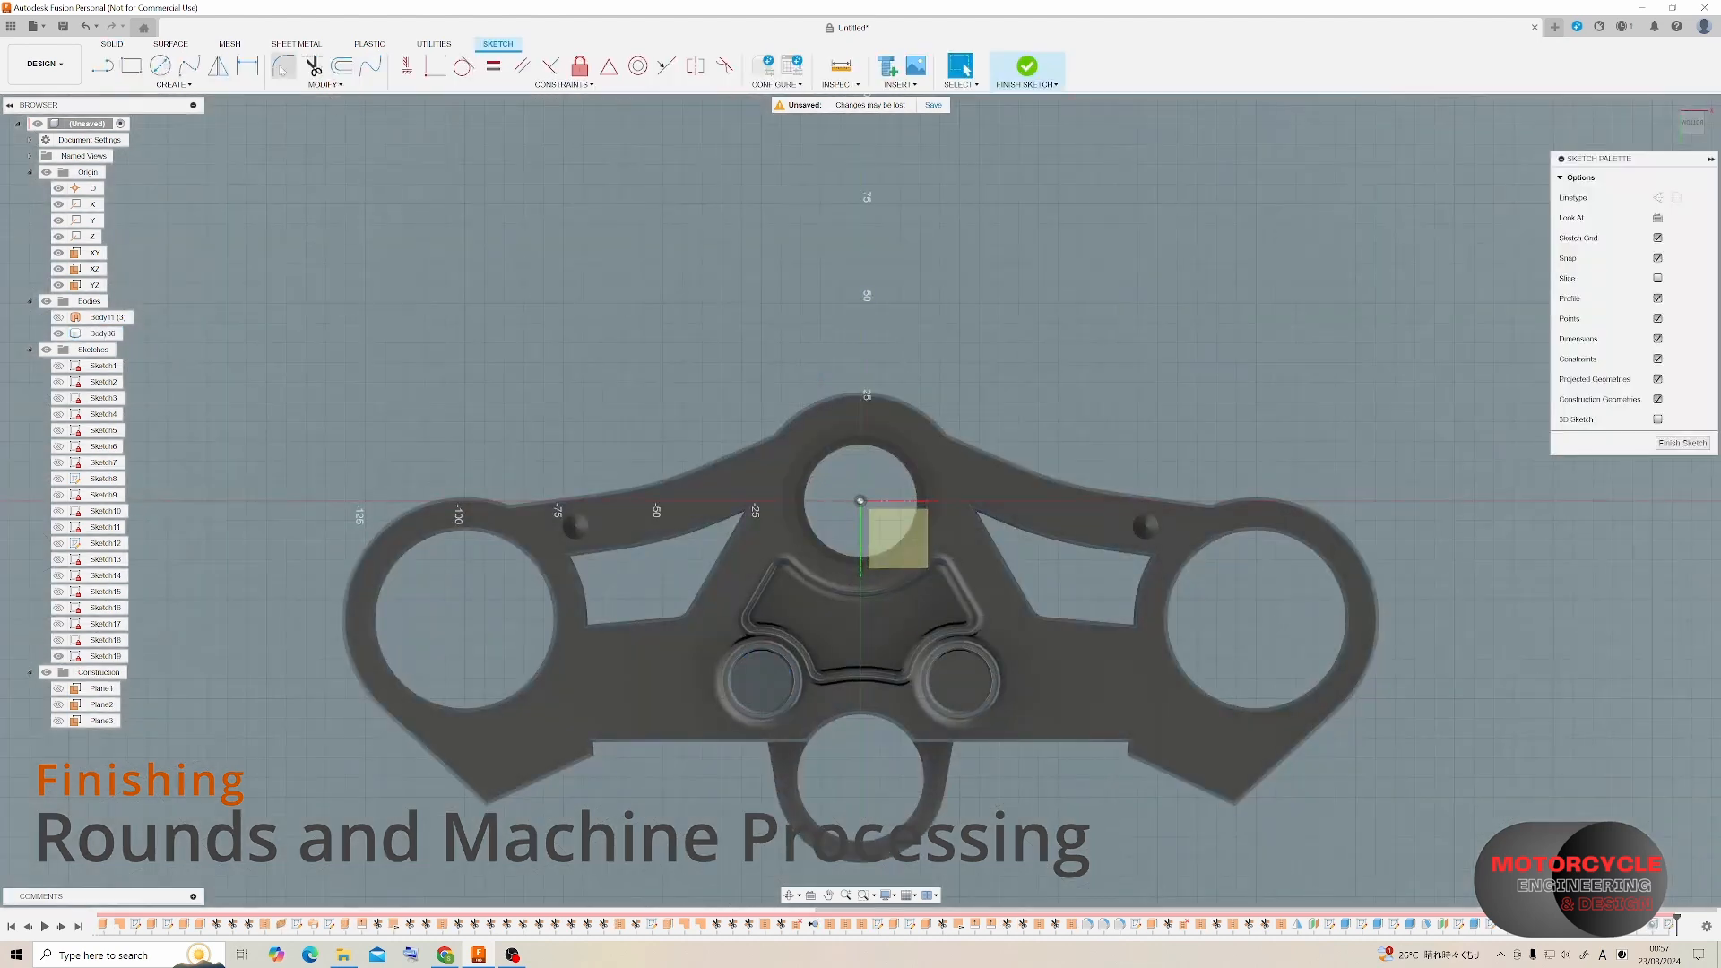
key(Return)
key(Escape)
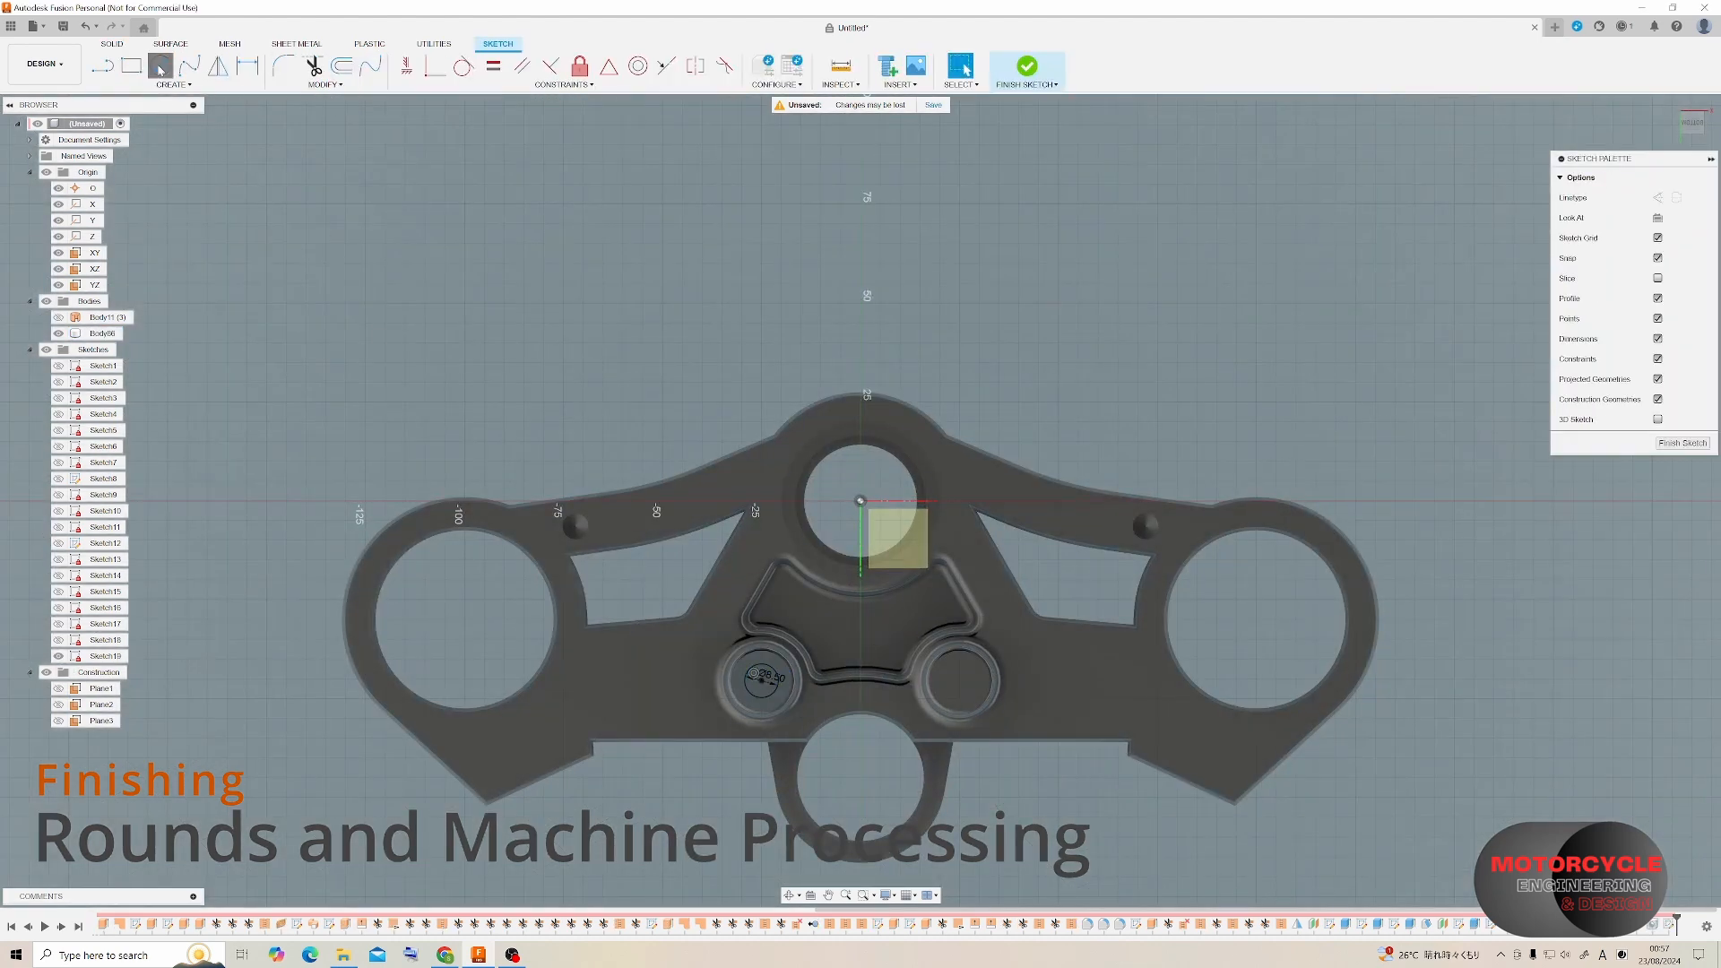
click(160, 69)
key(Return)
Create 25 mm deep holes at the sketched centres of both tapered bosses.
key(h)
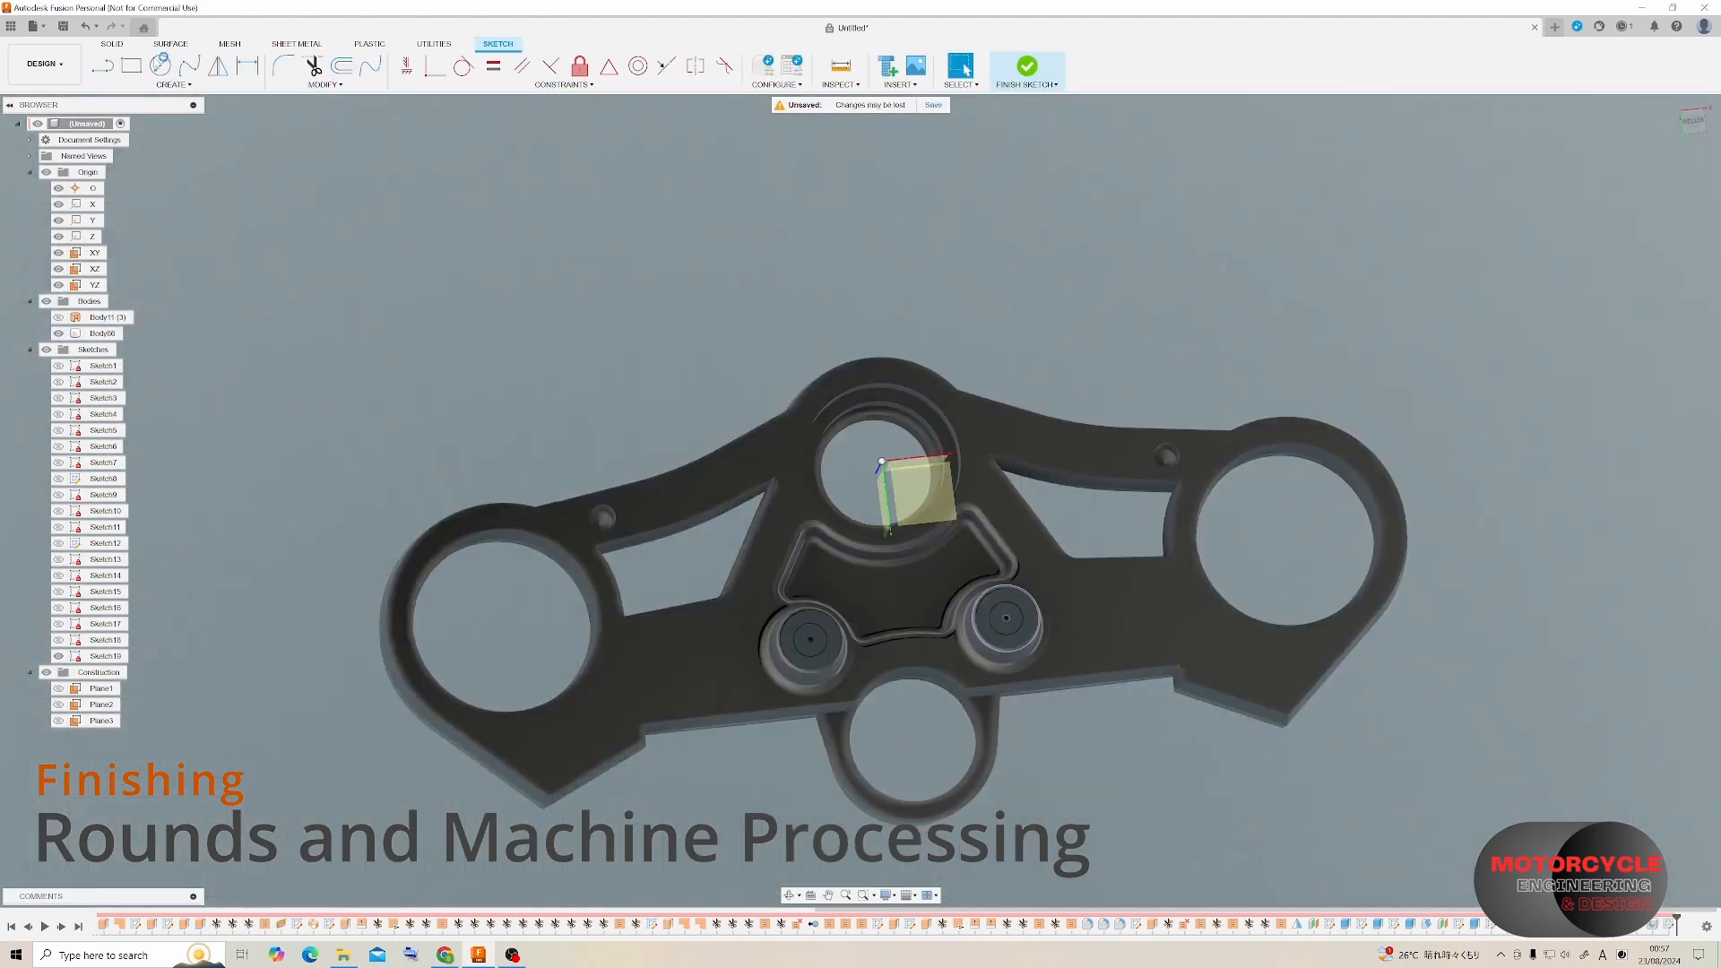
click(882, 418)
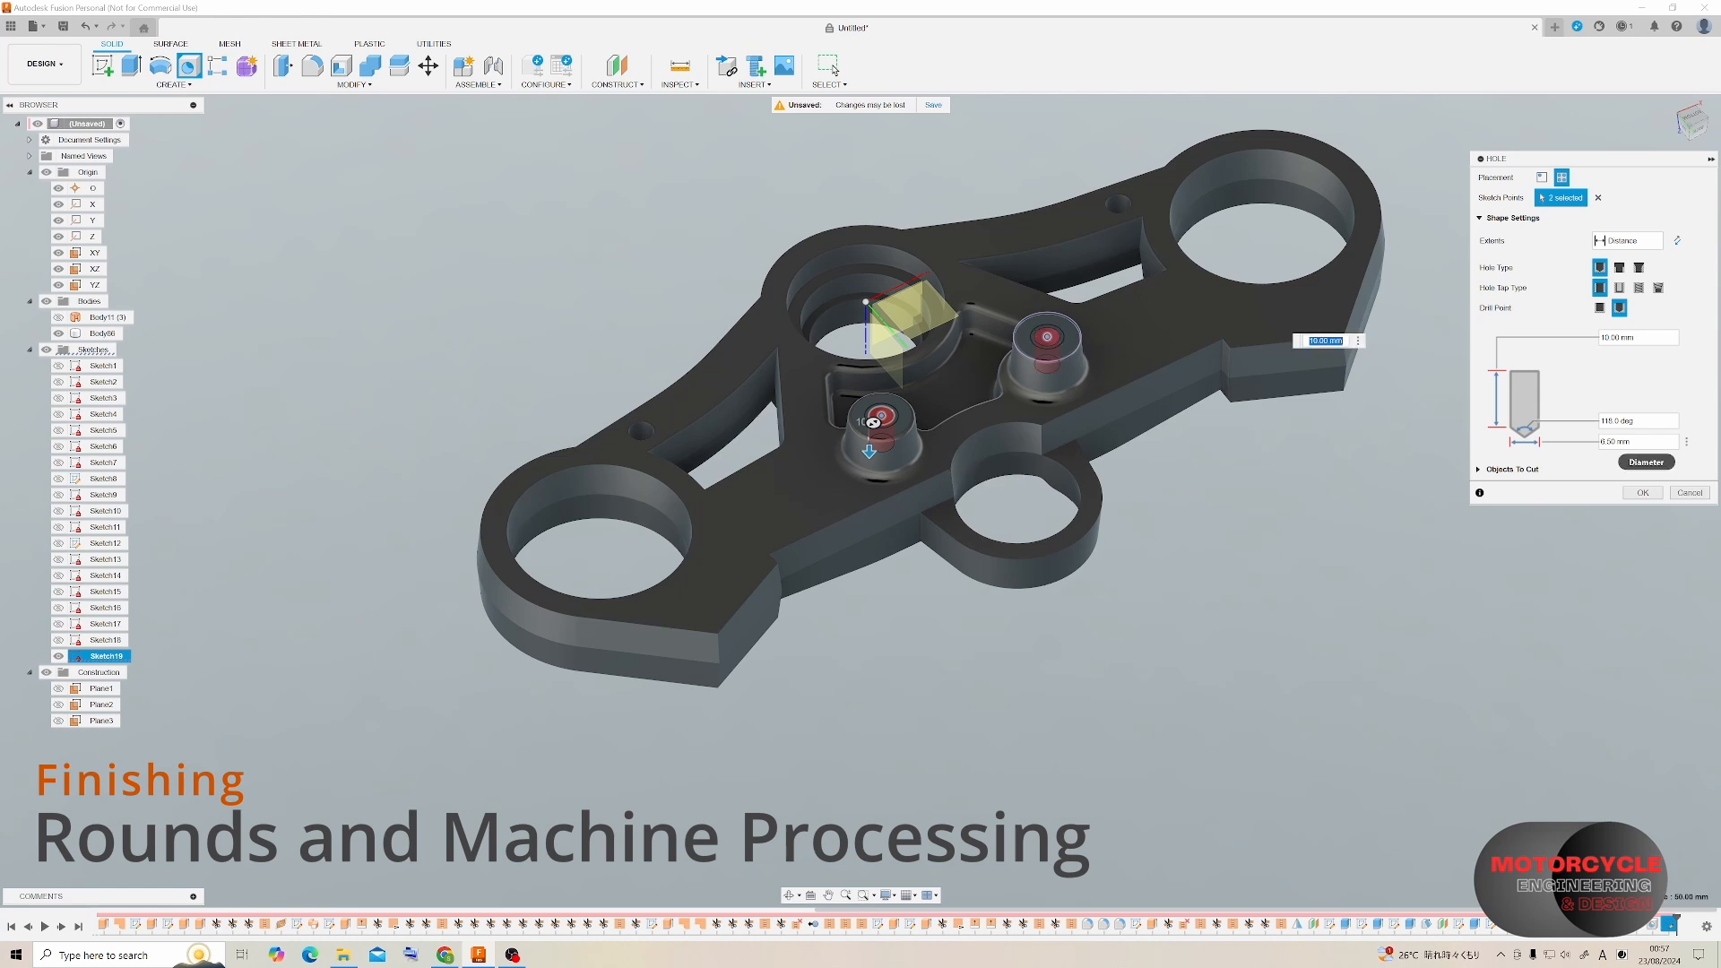
shift+middle_drag(1473, 325, 883, 632)
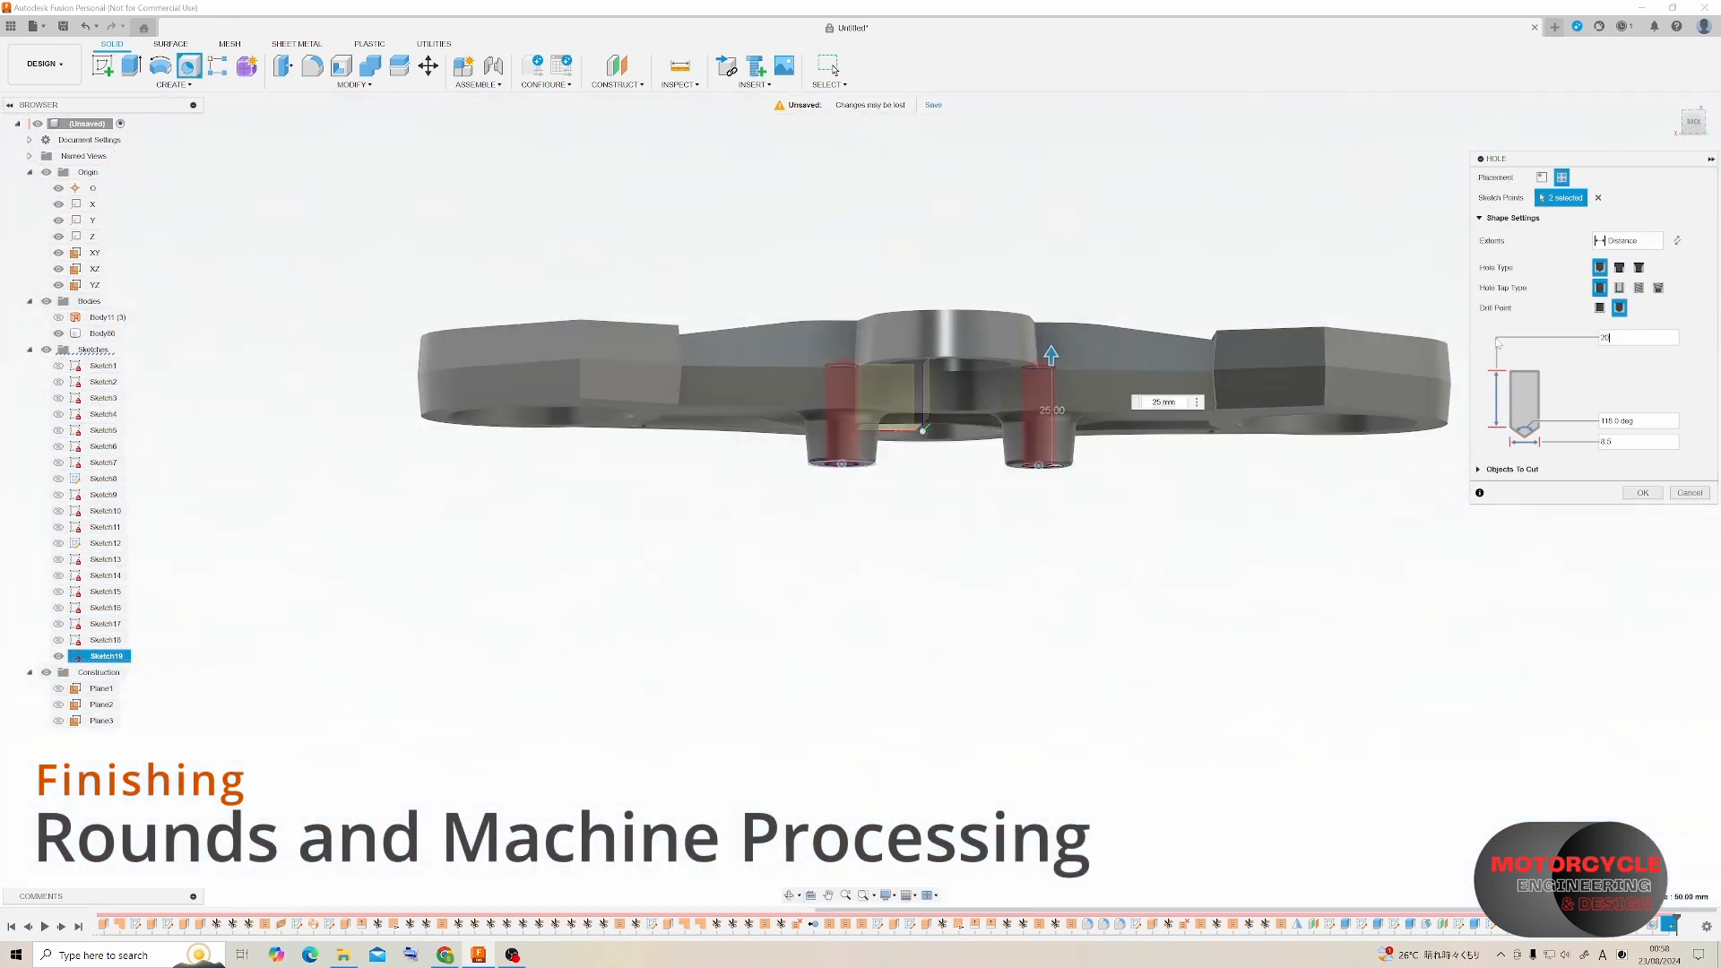
key(Return)
Sketch a line on the clamp's upper face from one fork bore's centre to the midpoint of its slanted edge.
shift+middle_drag(1255, 296, 1089, 377)
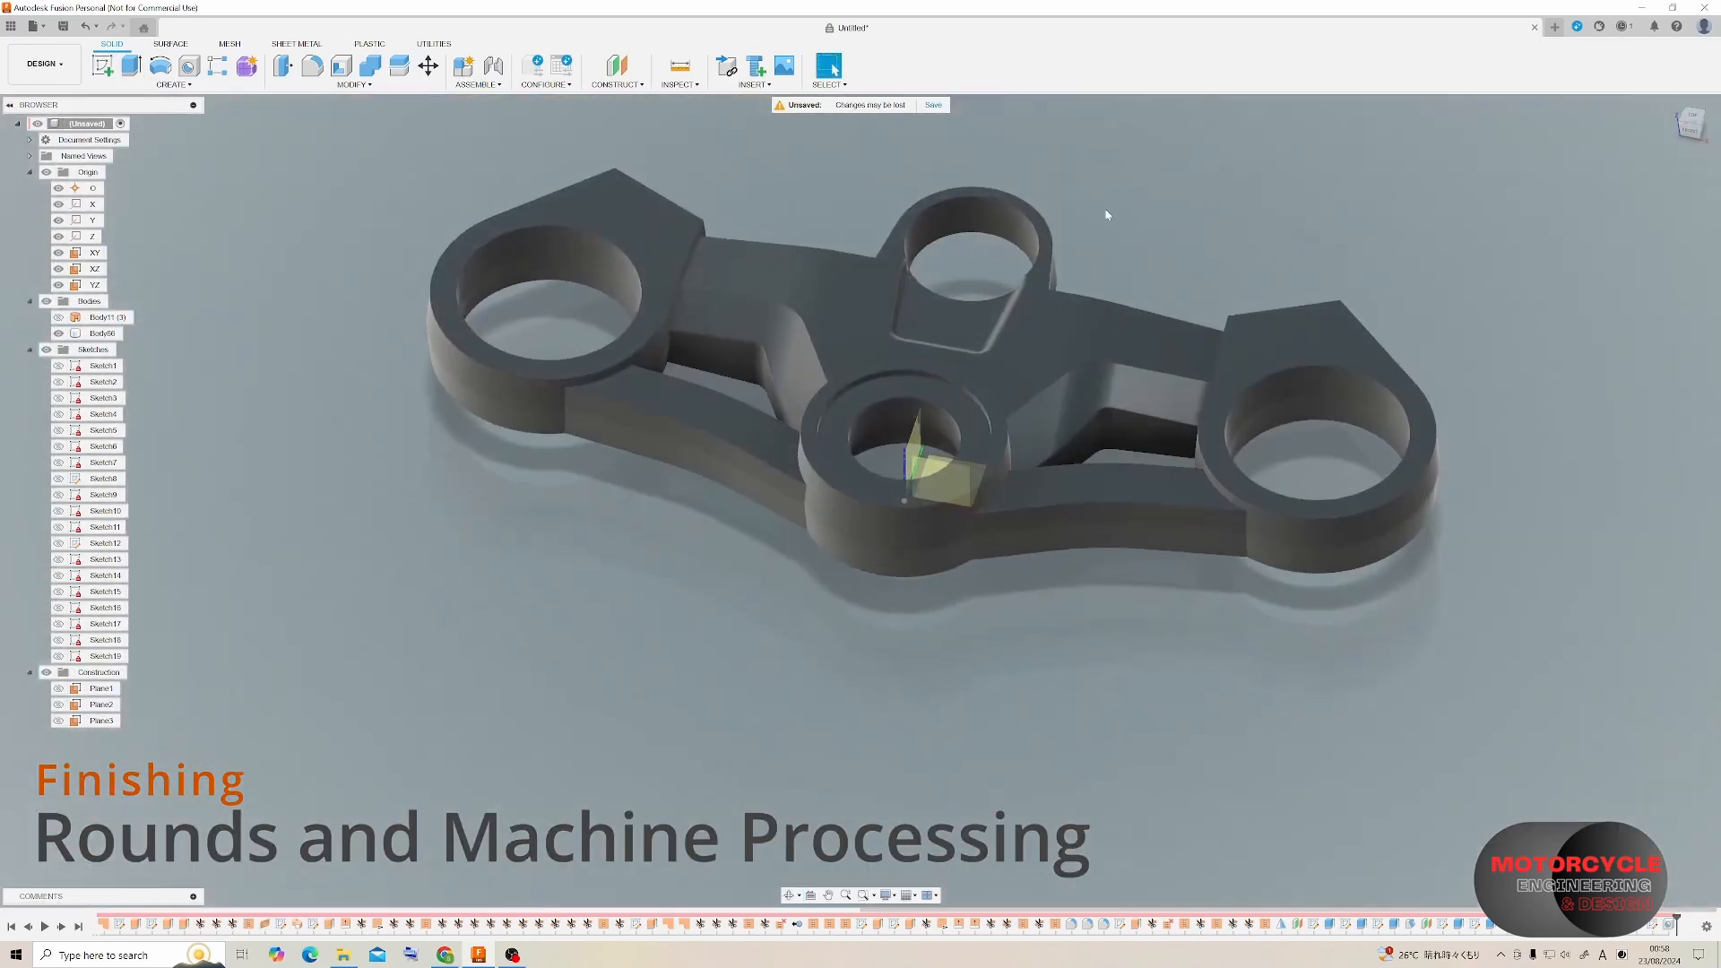
click(941, 471)
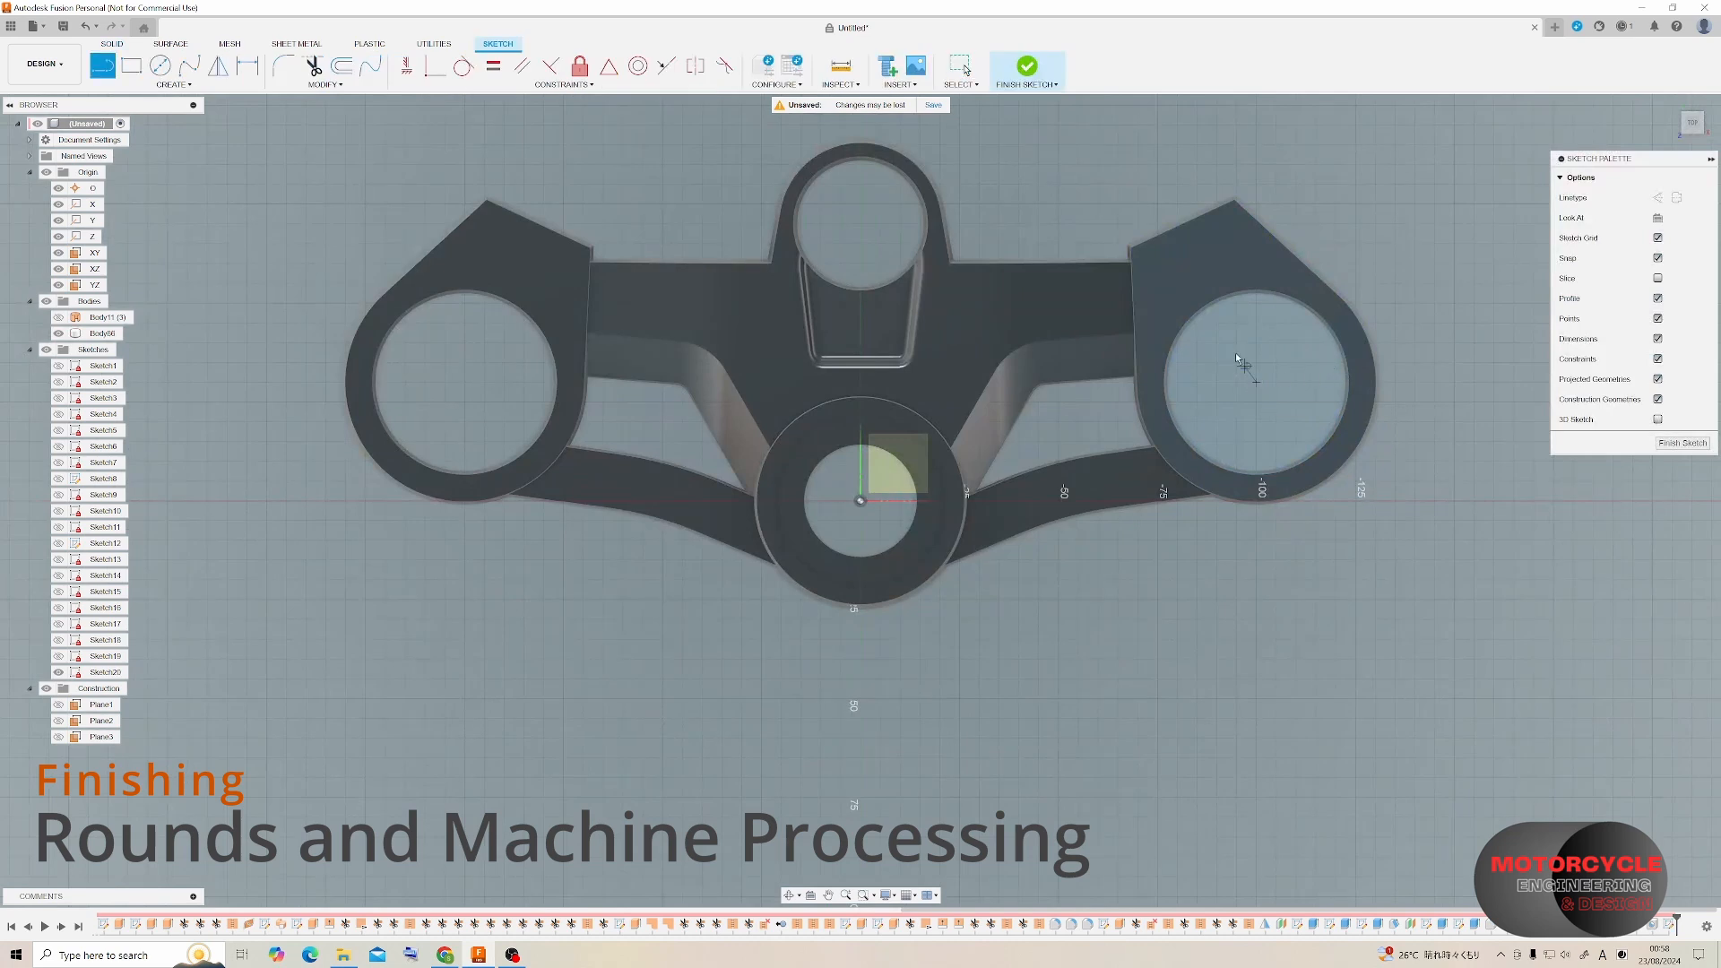
click(1182, 221)
key(Escape)
scroll(1184, 206, up, 3)
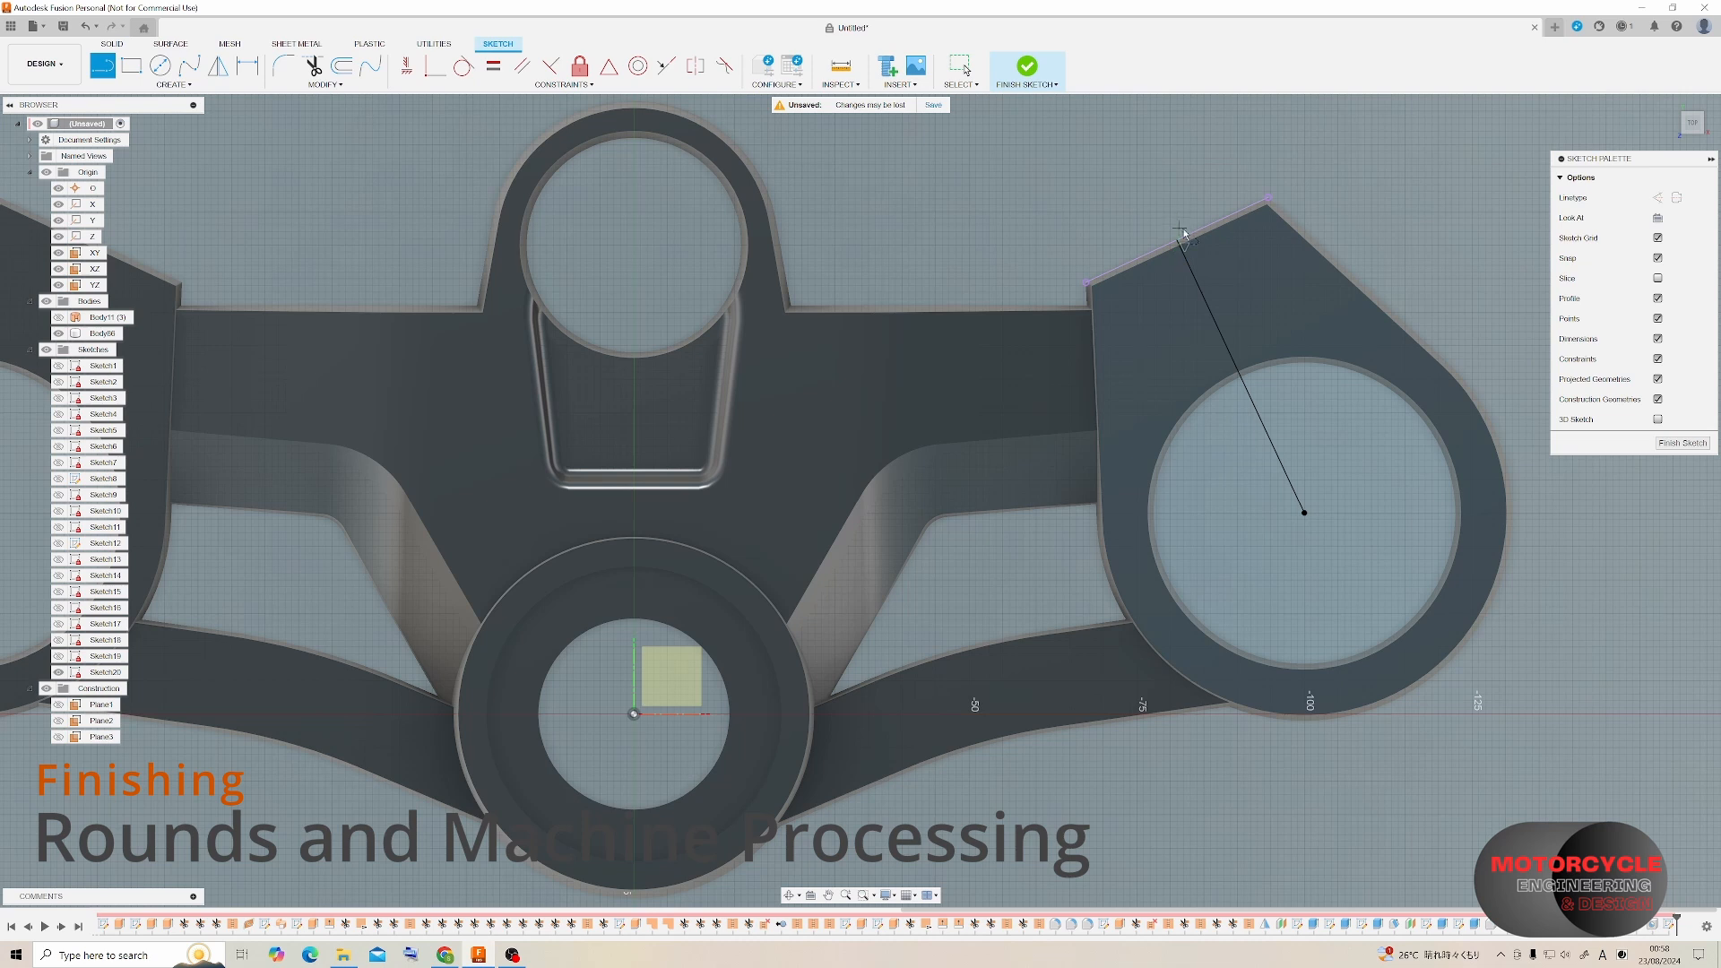
Draw a narrow slot outline around the sketched line and make its long sides symmetric about that line.
click(1261, 454)
click(1287, 441)
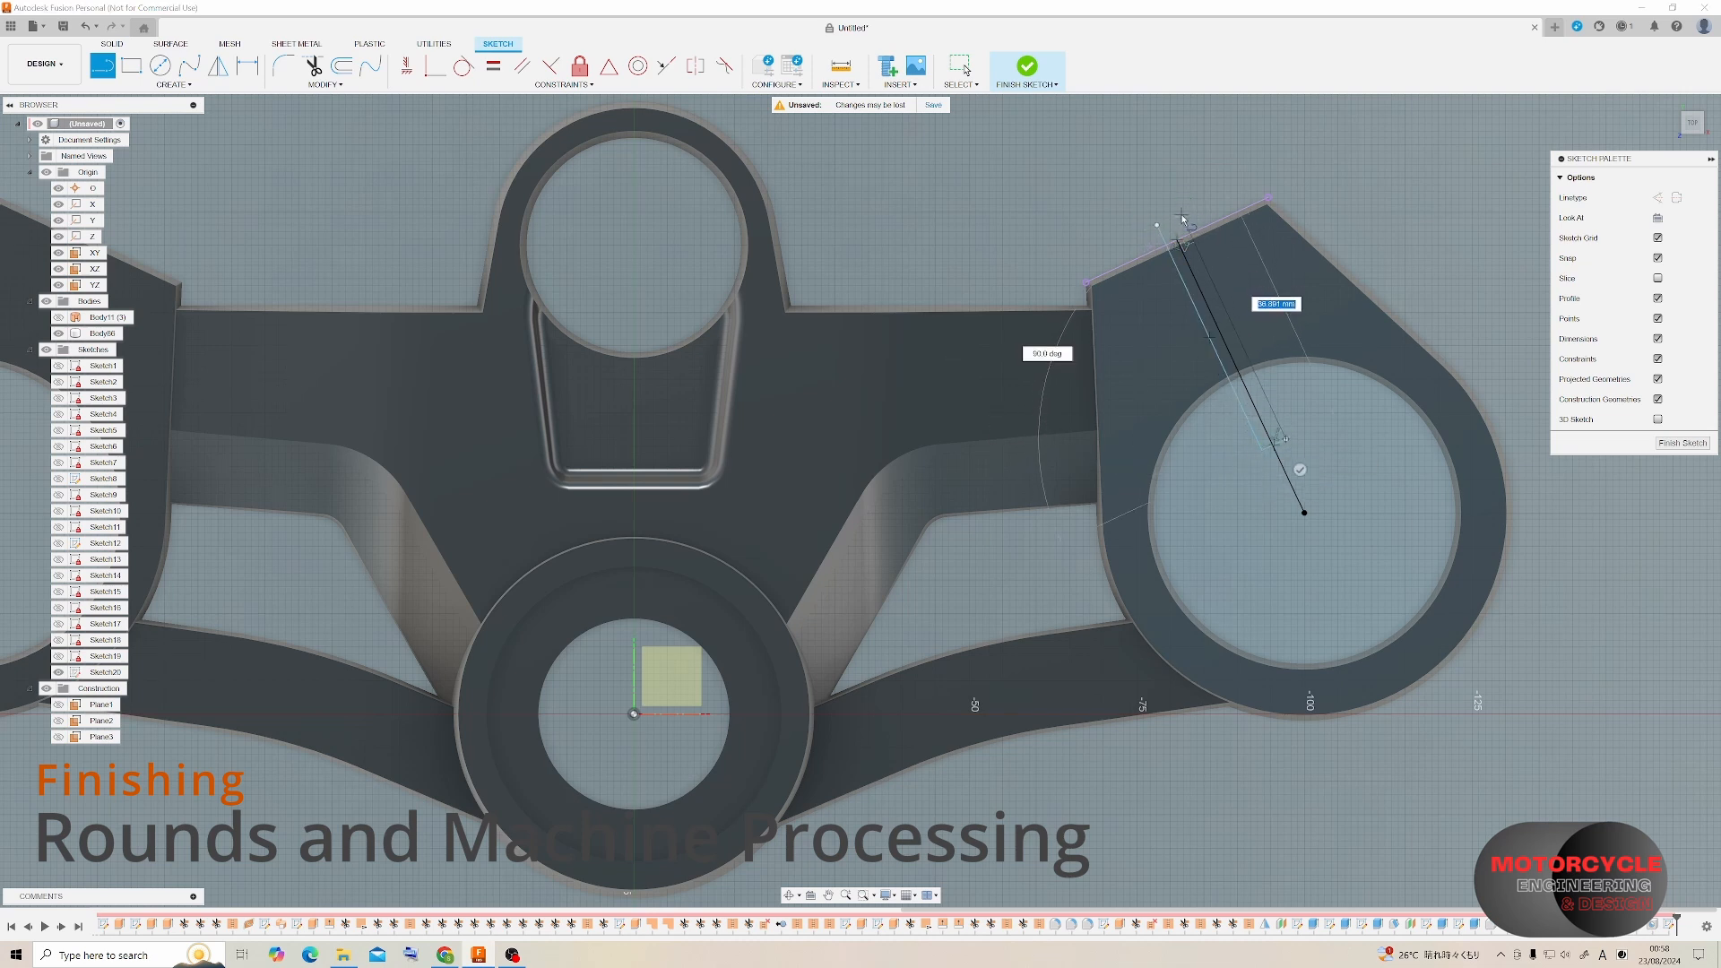
click(1182, 220)
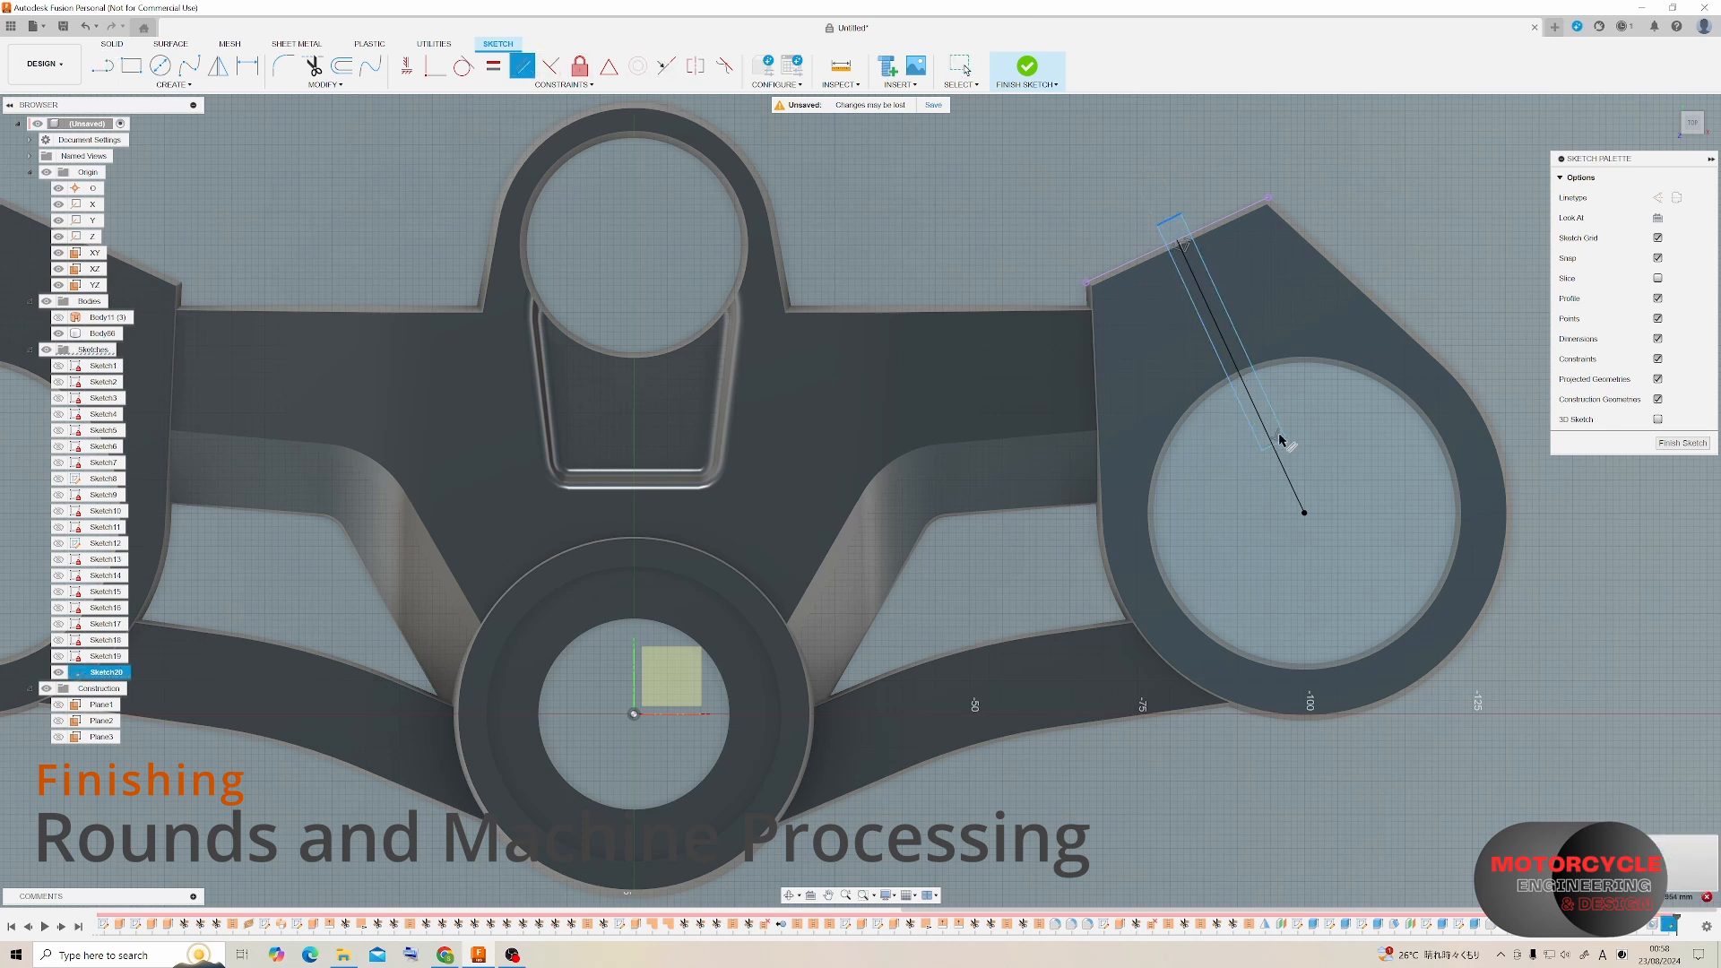
click(696, 65)
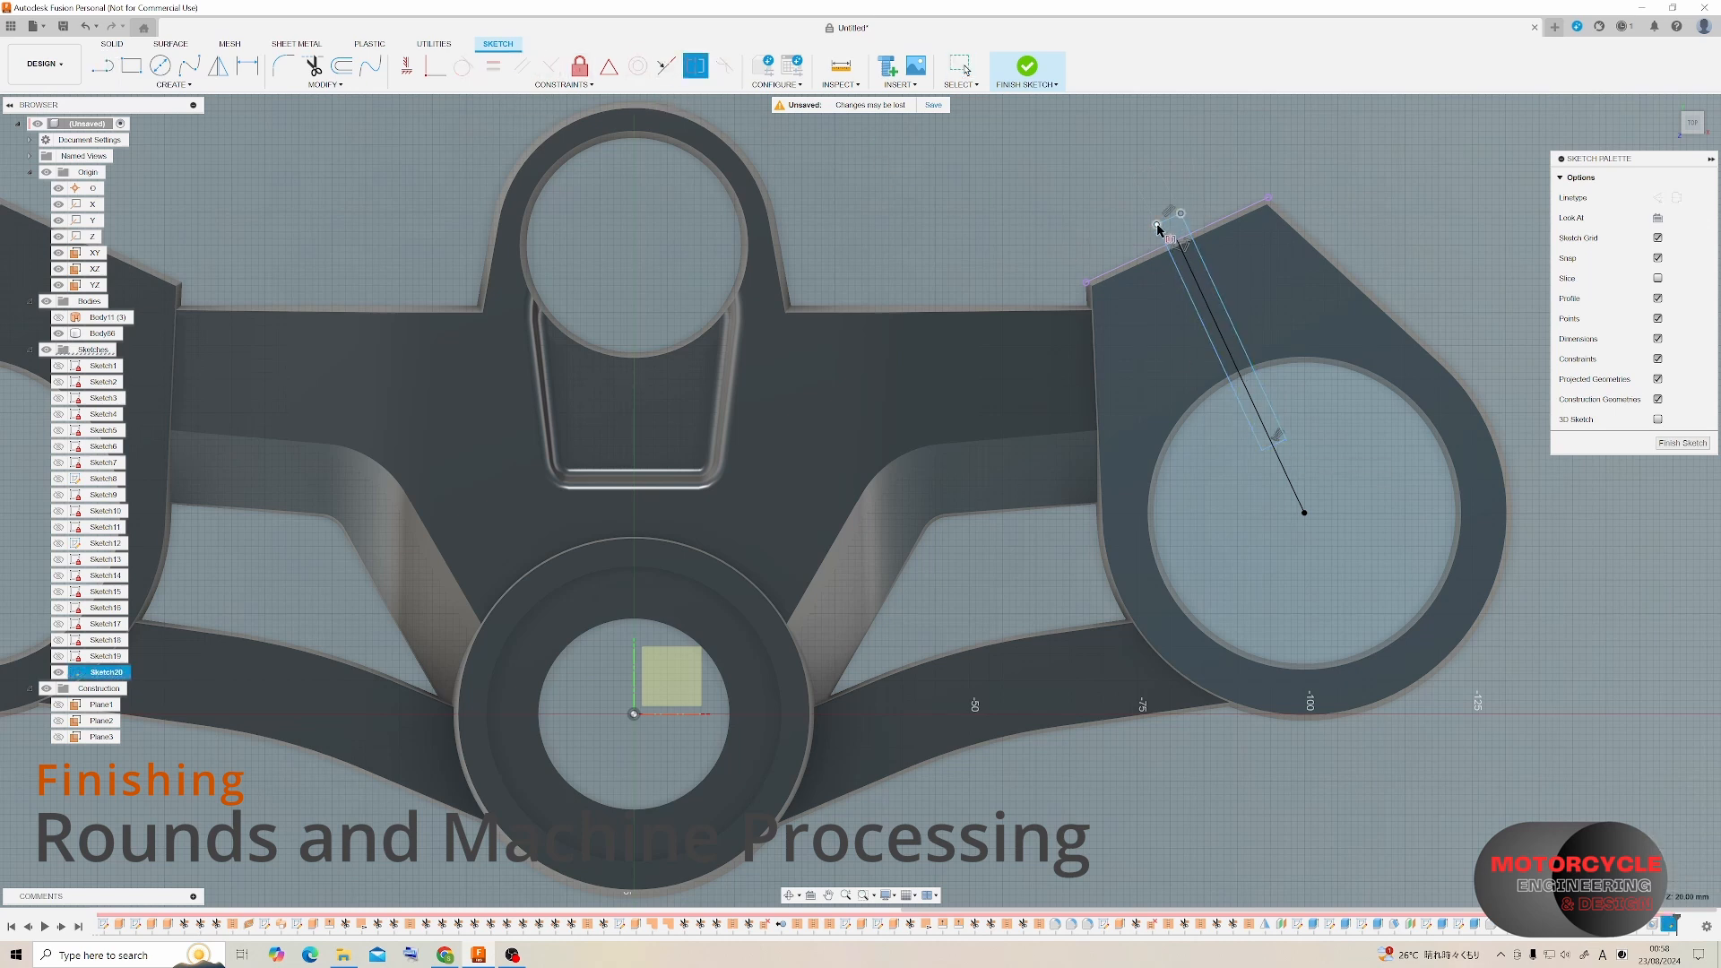
right_click(1190, 271)
key(Escape)
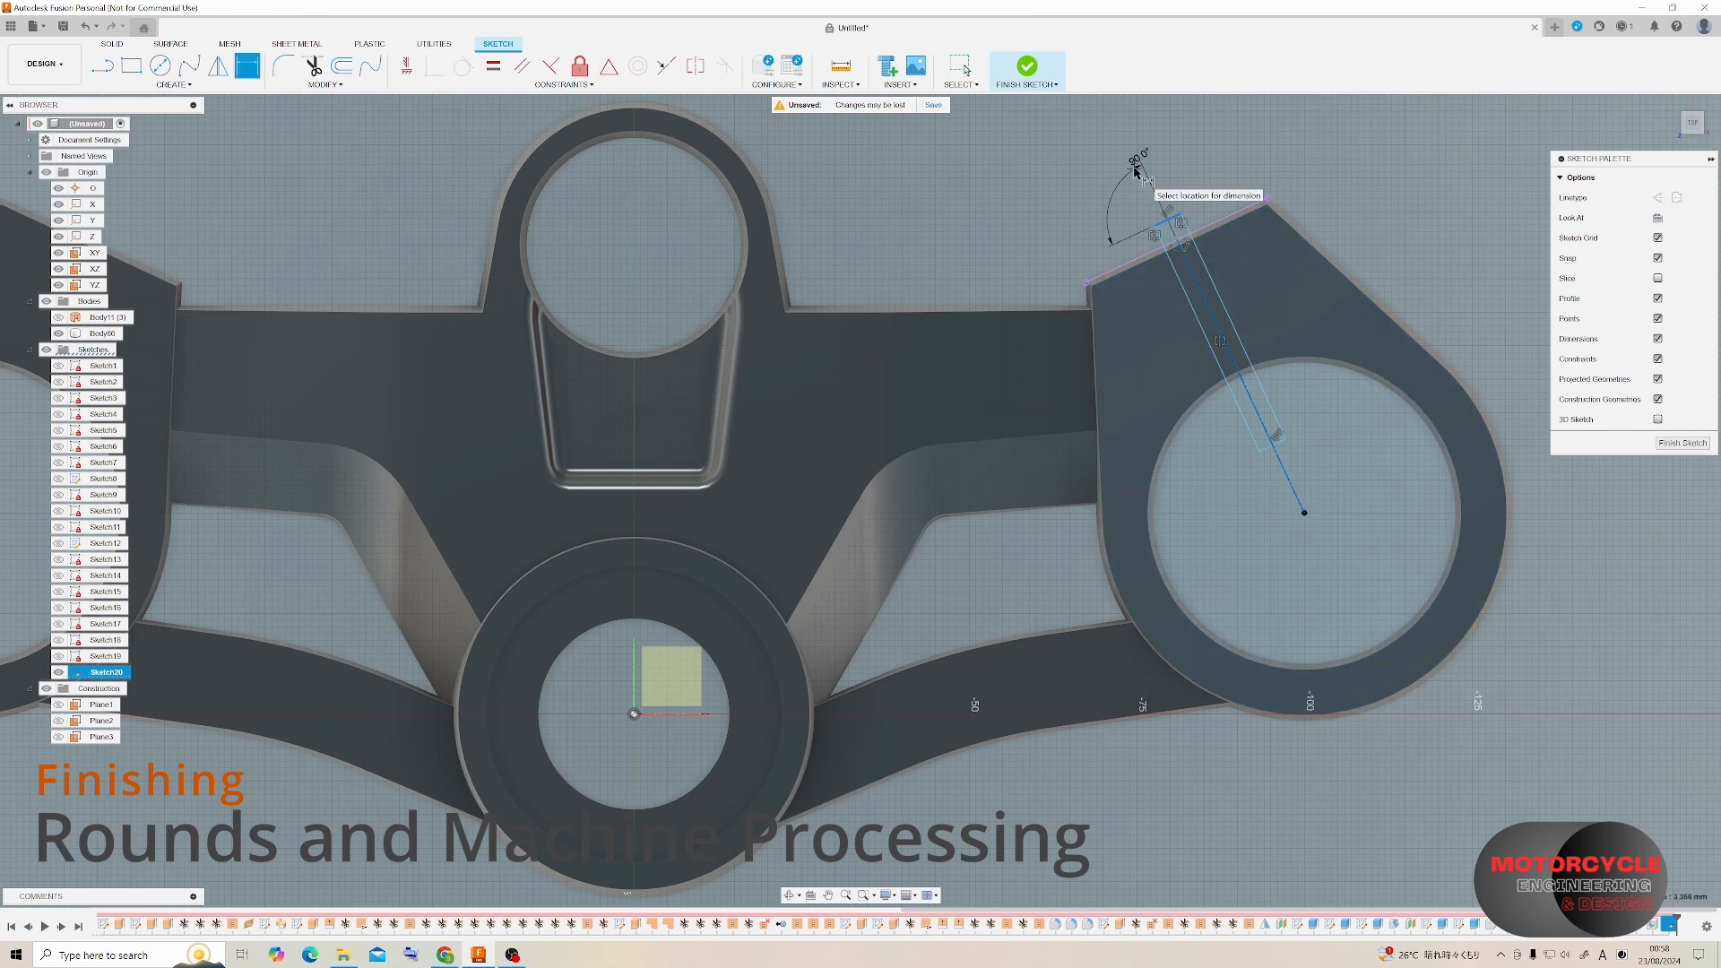
Dimension the slot outline's width at 2.5 mm and make its inner end coincident with the fork bore's centre.
key(Escape)
click(1135, 194)
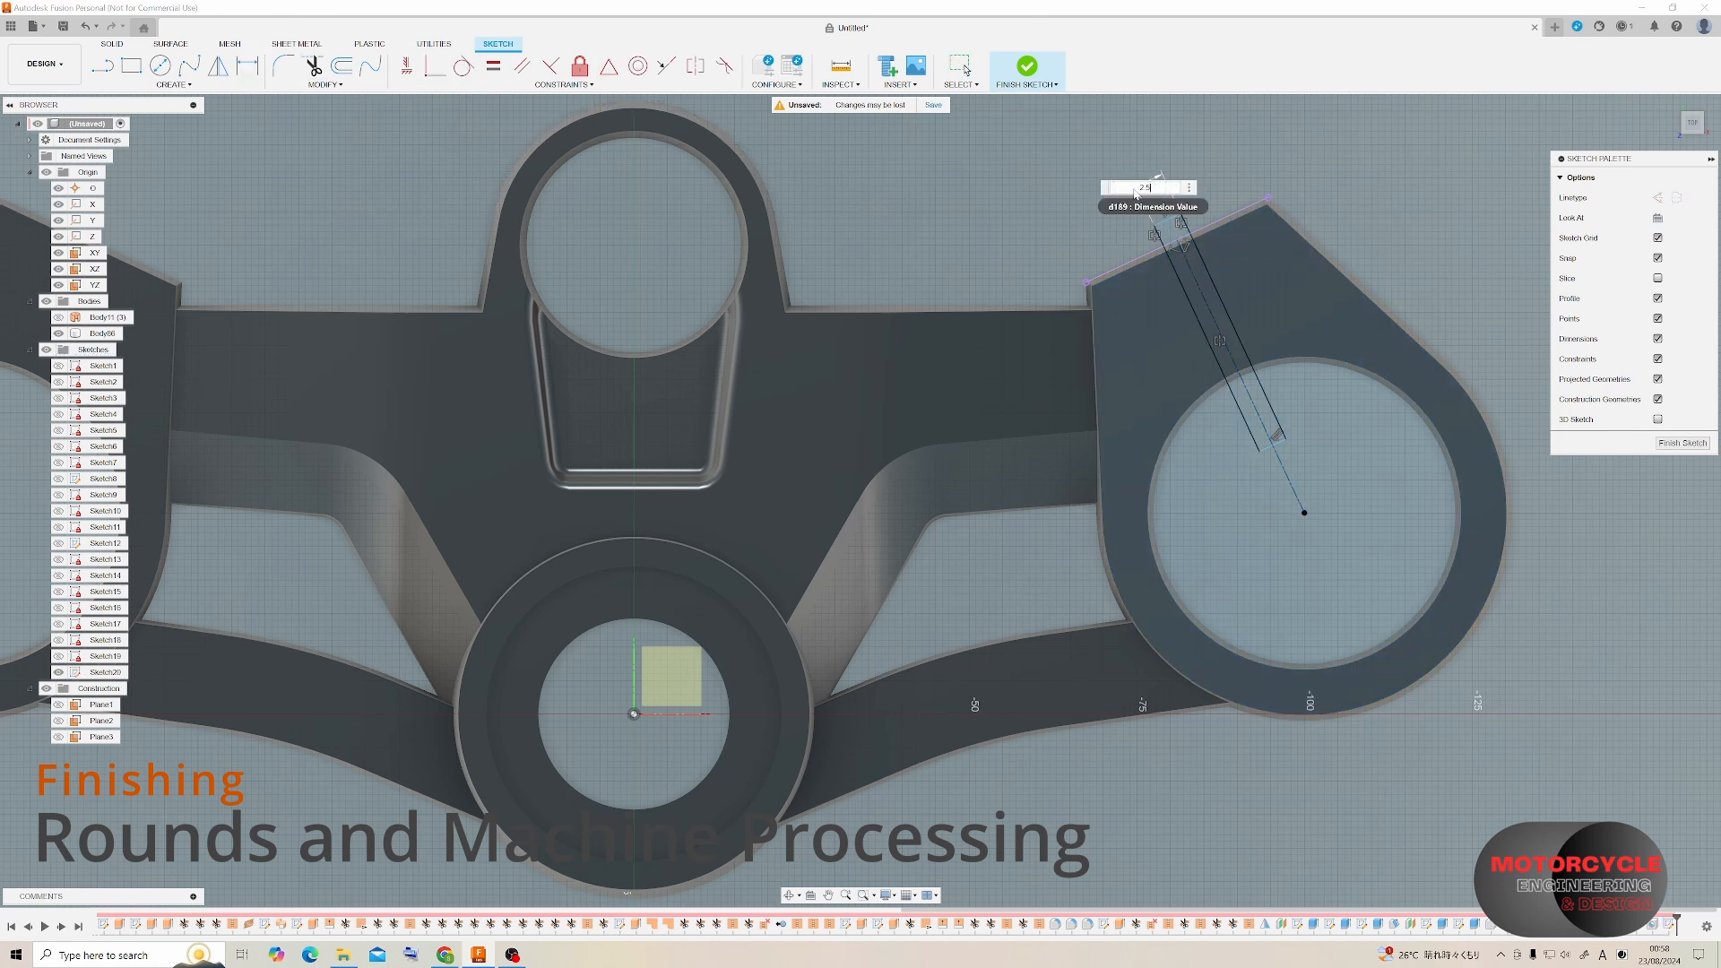
key(Return)
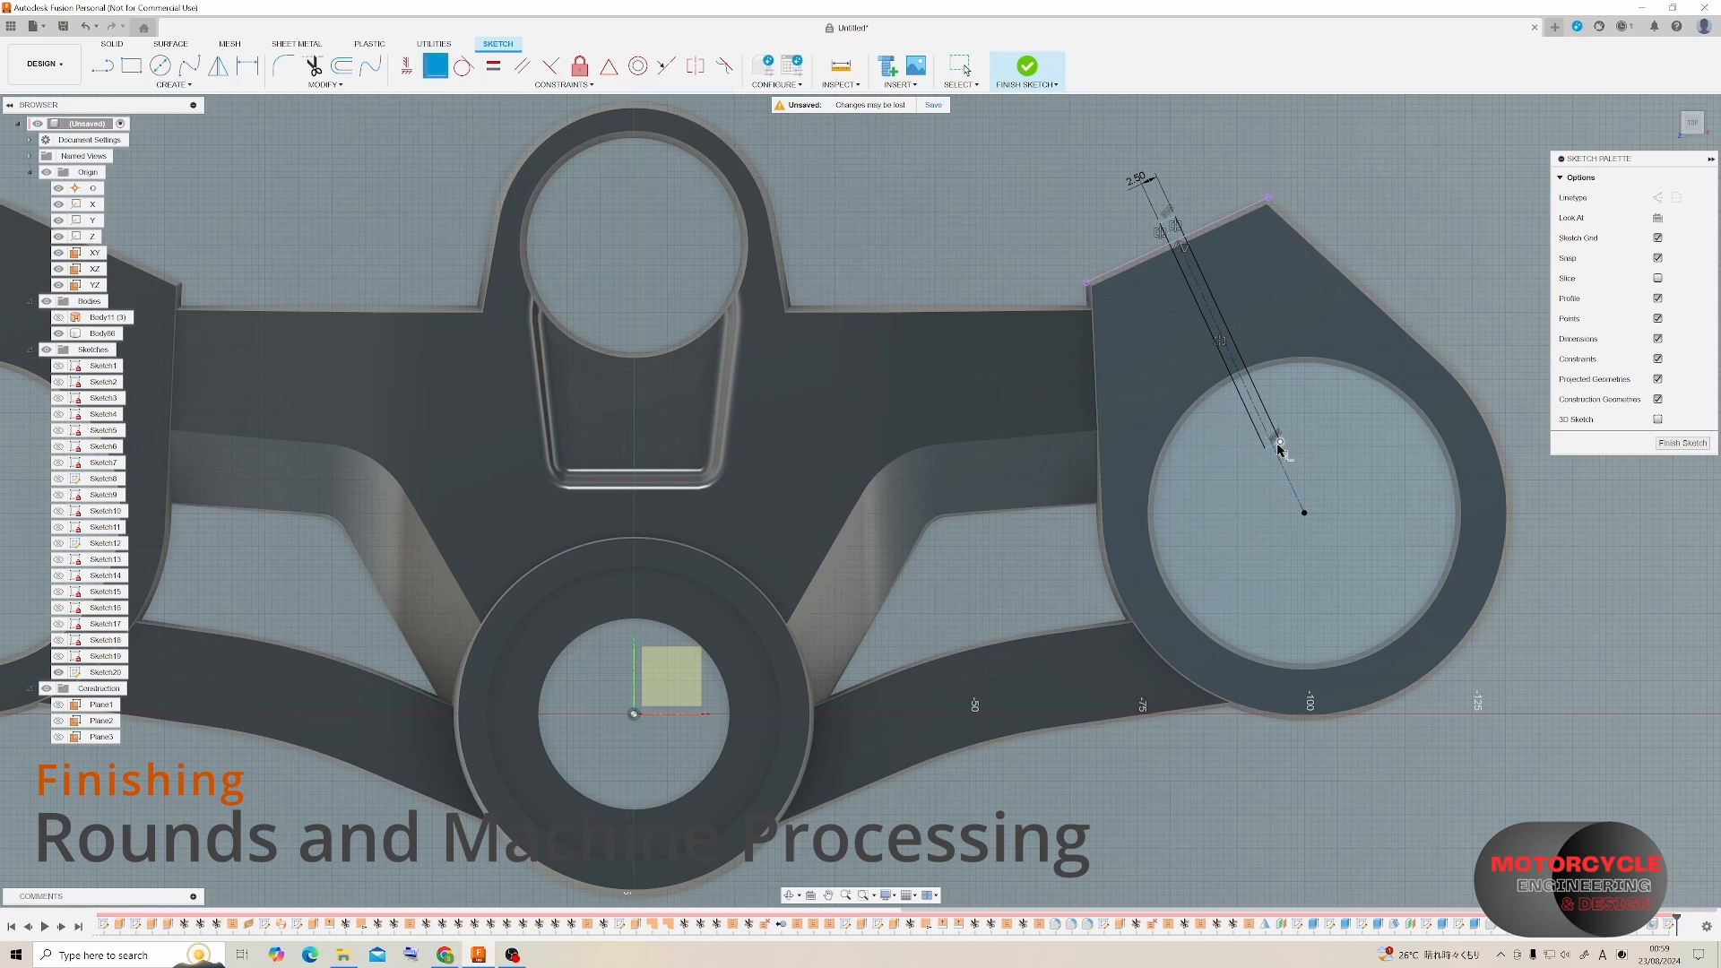
scroll(1279, 448, up, 4)
scroll(1309, 523, down, 2)
scroll(1096, 164, up, 2)
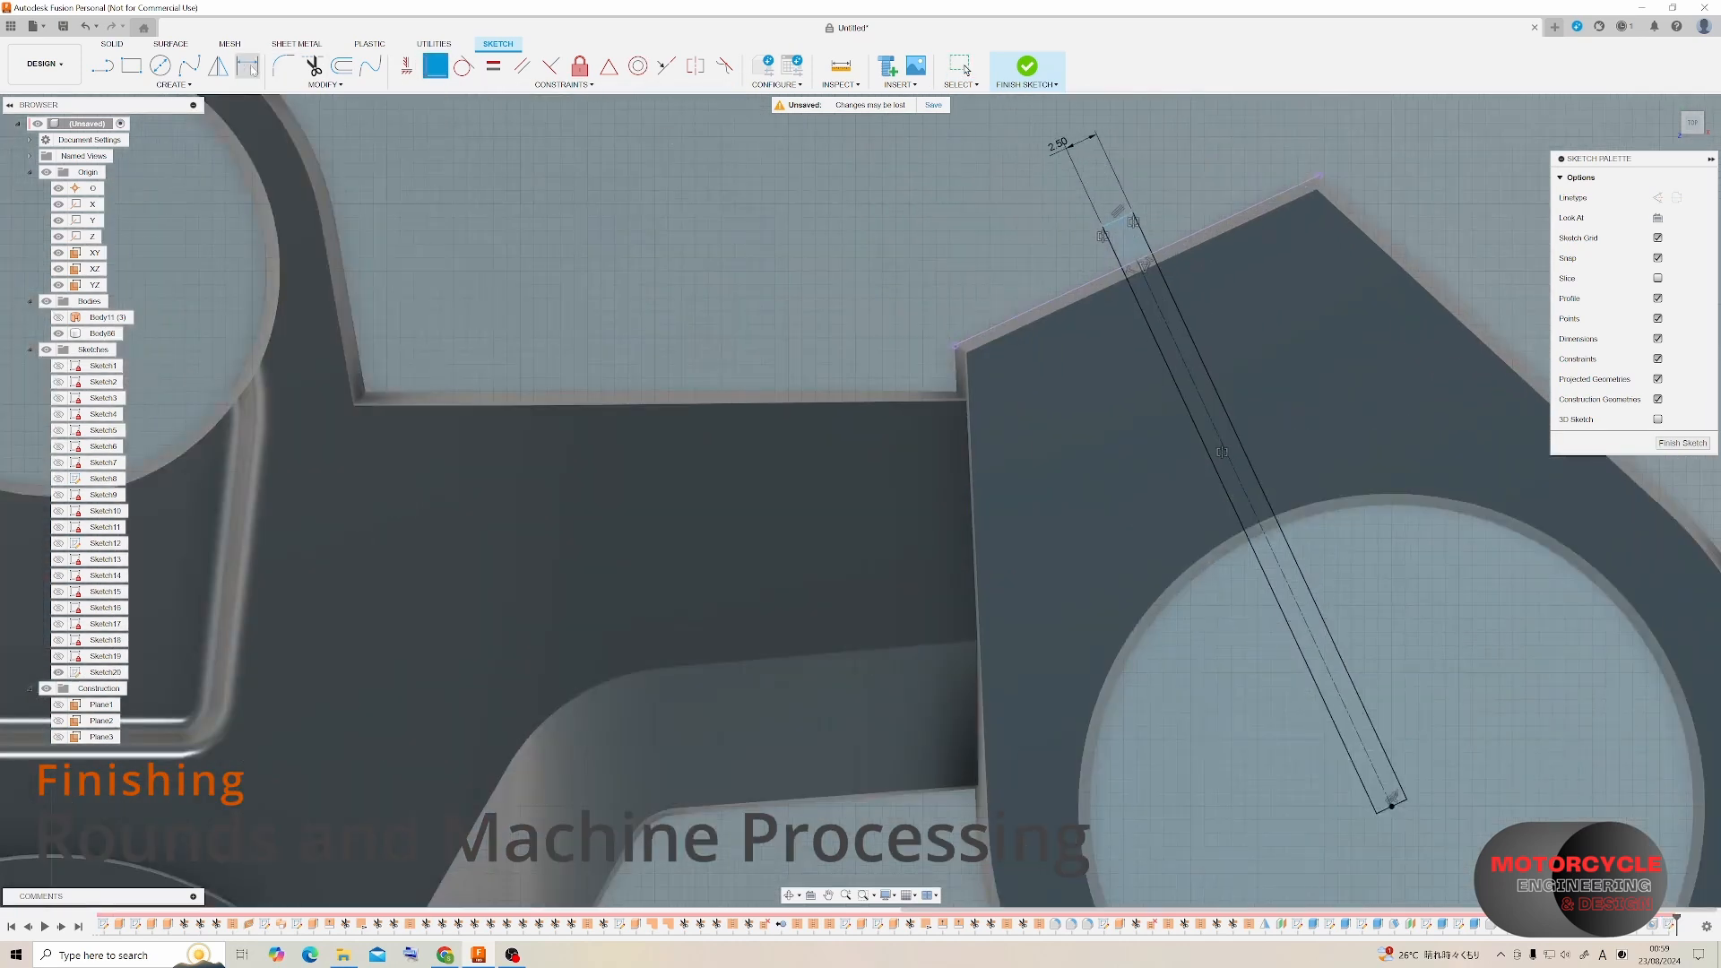
Dimension the slot outline's length at 50 mm and finish the sketch.
click(1149, 240)
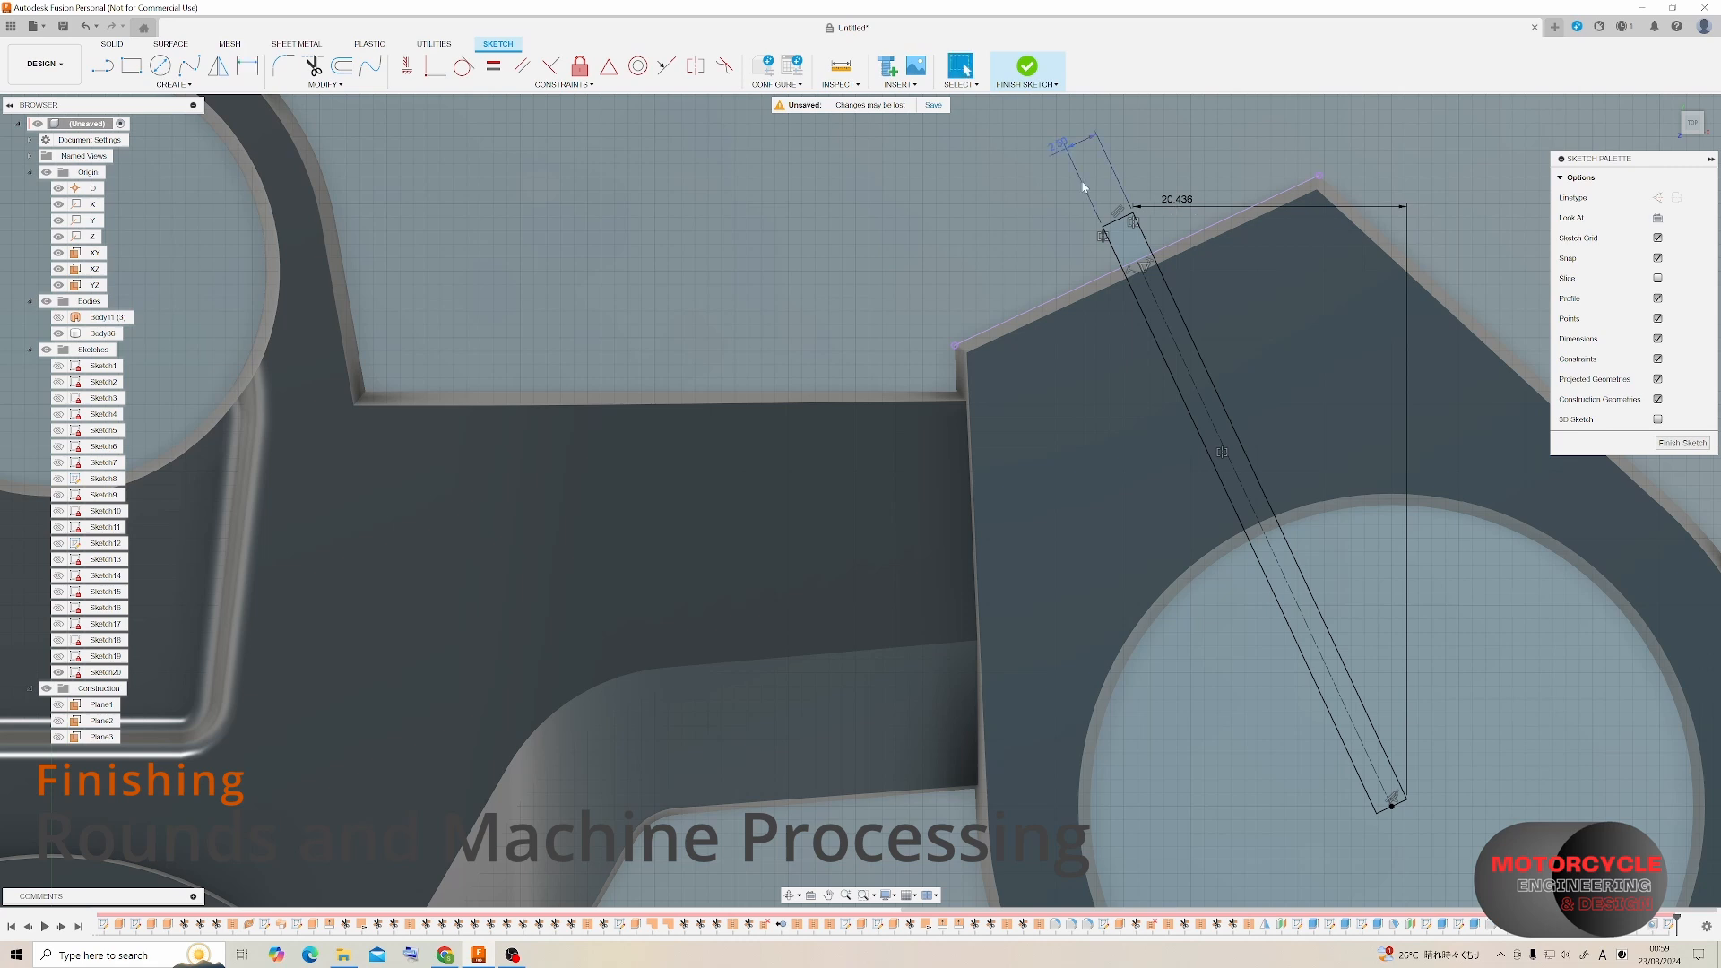
click(1475, 210)
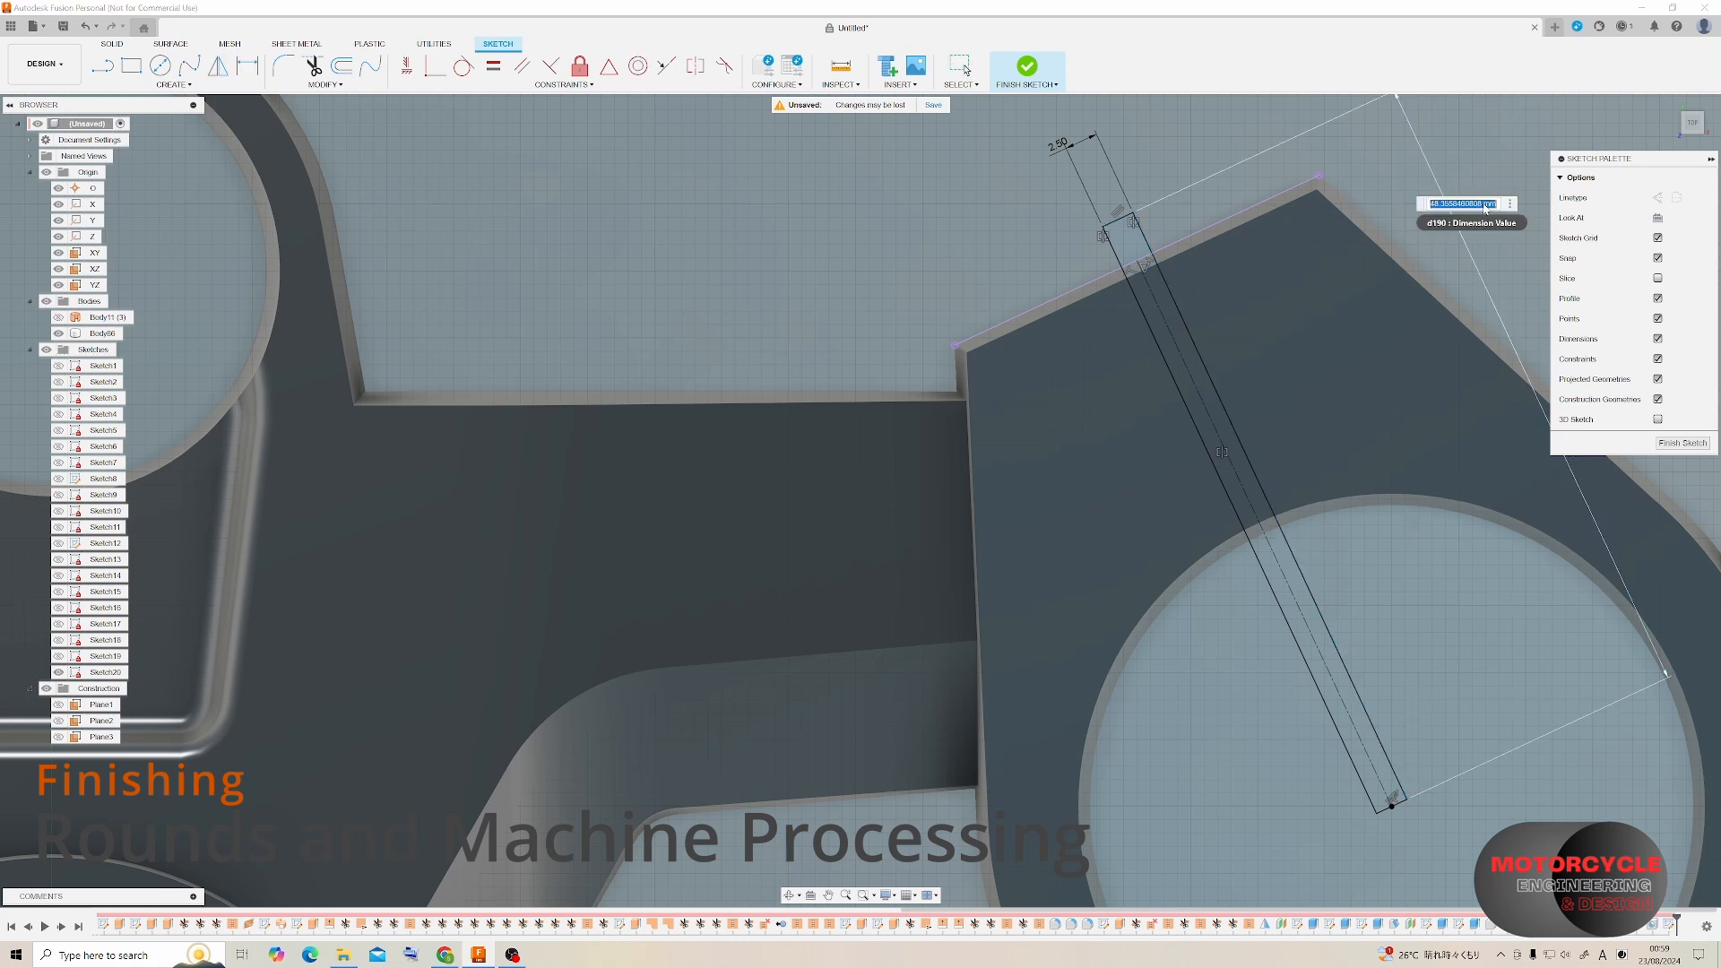
text(50)
key(Return)
click(1683, 443)
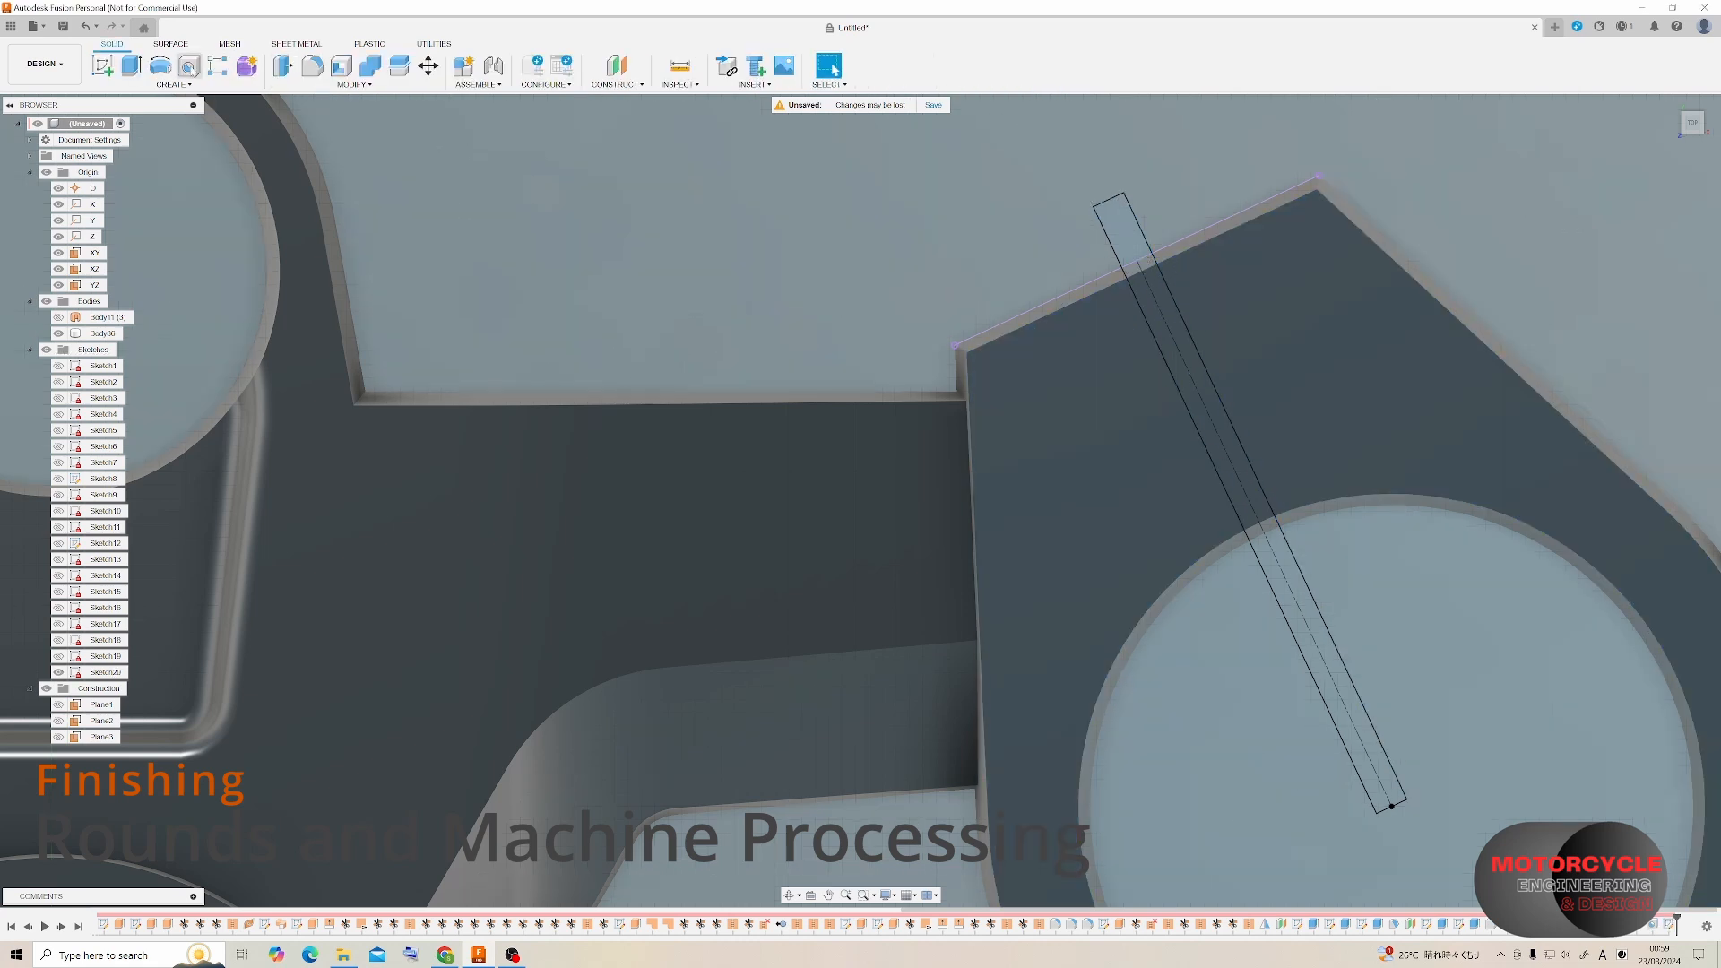
Extrude all slot profile regions as a cut down through the full height of the fork clamp ring.
key(e)
click(1154, 287)
click(1155, 287)
click(1140, 285)
click(1137, 267)
click(1147, 263)
click(1288, 561)
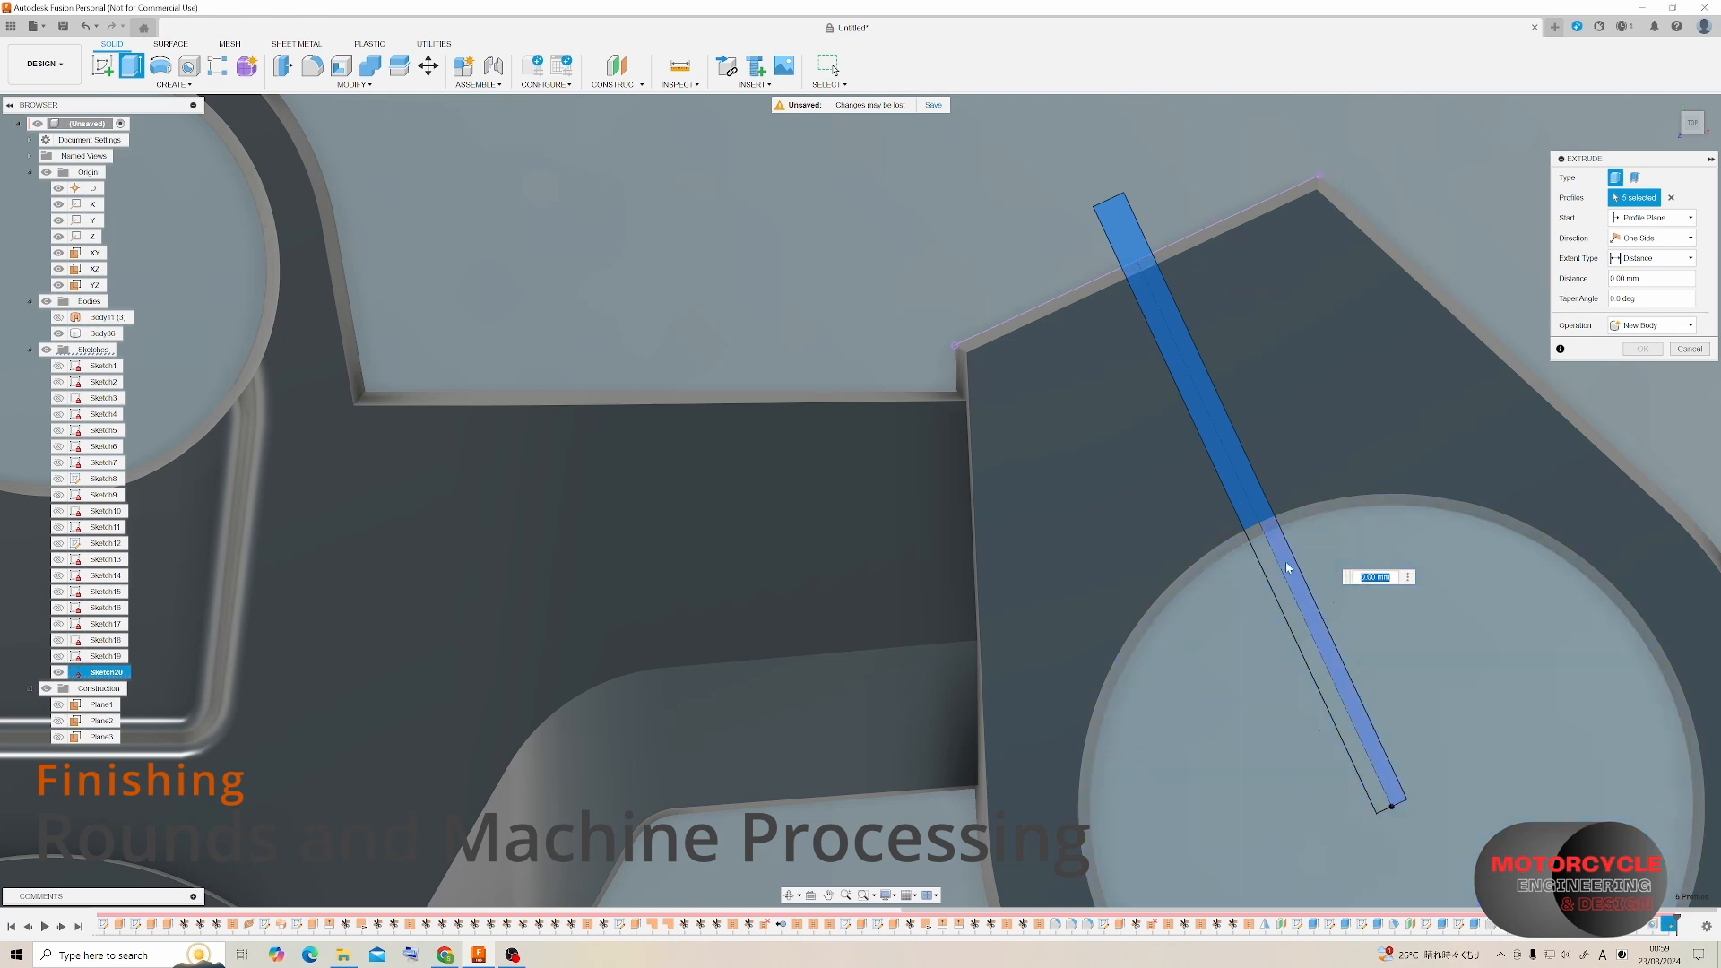
click(1277, 566)
shift+middle_drag(1276, 566, 1293, 337)
scroll(1292, 337, down, 3)
drag(1325, 451, 1325, 642)
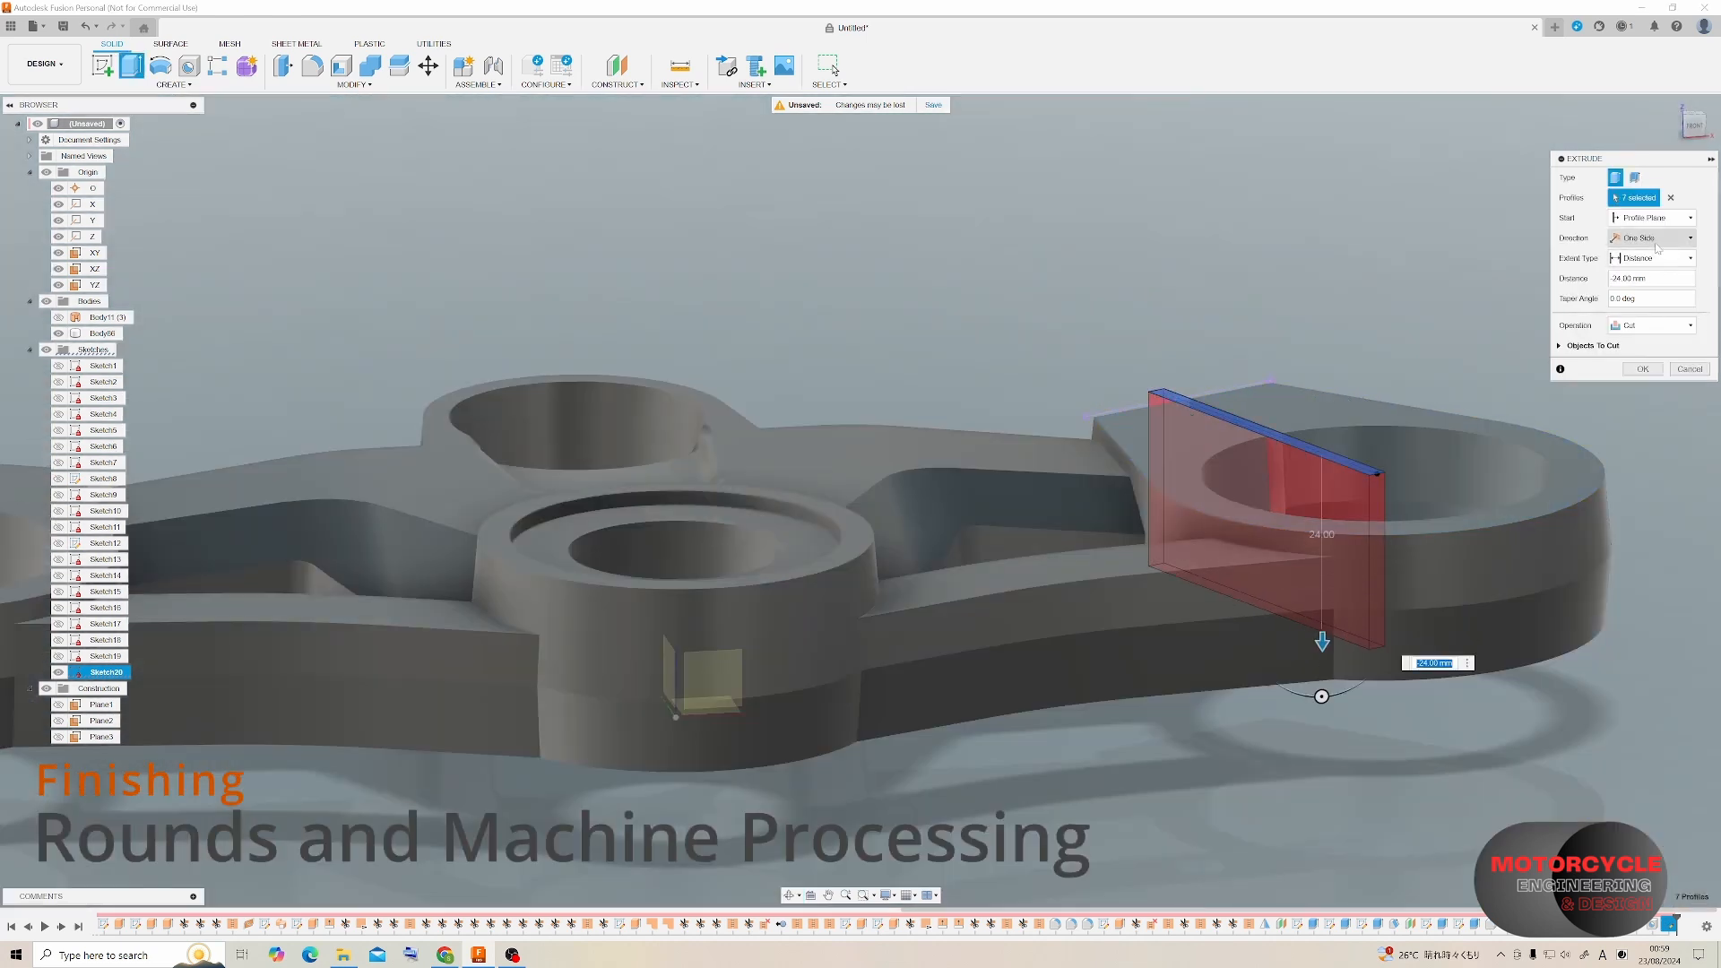
click(1652, 258)
click(1634, 313)
click(1643, 369)
Sketch a 50 mm diameter circle concentric with the slotted fork bore on the clamp ring's upper face.
shift+middle_drag(1271, 389, 1027, 436)
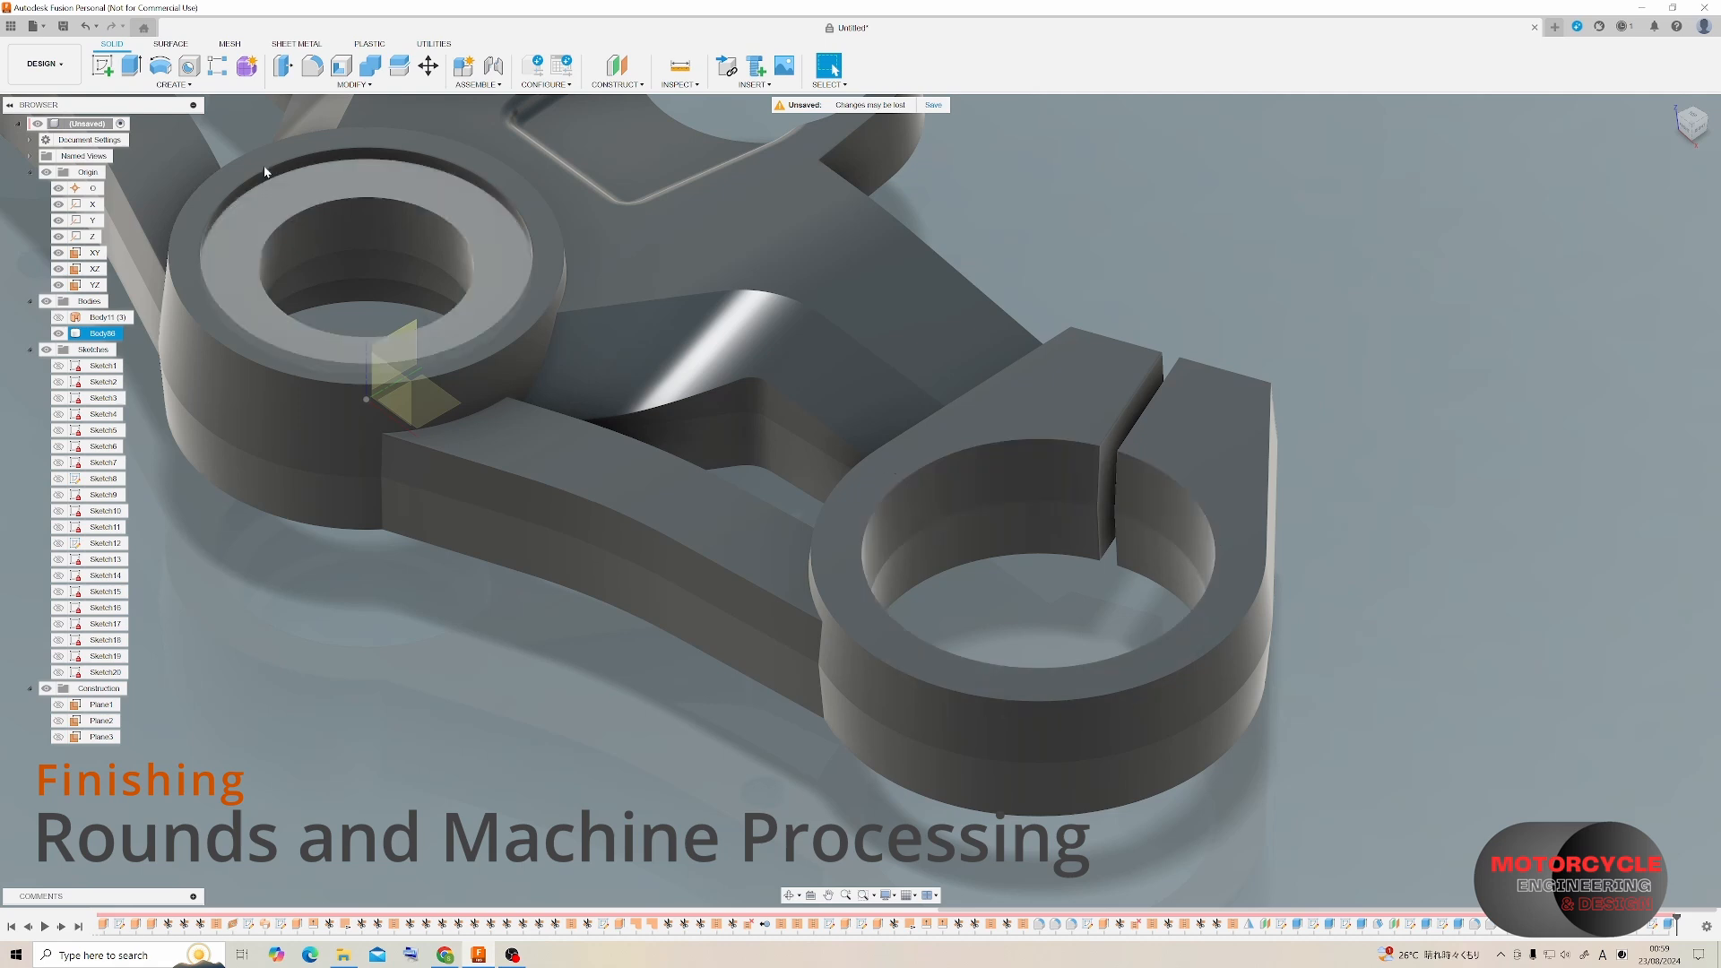
click(102, 65)
click(1095, 387)
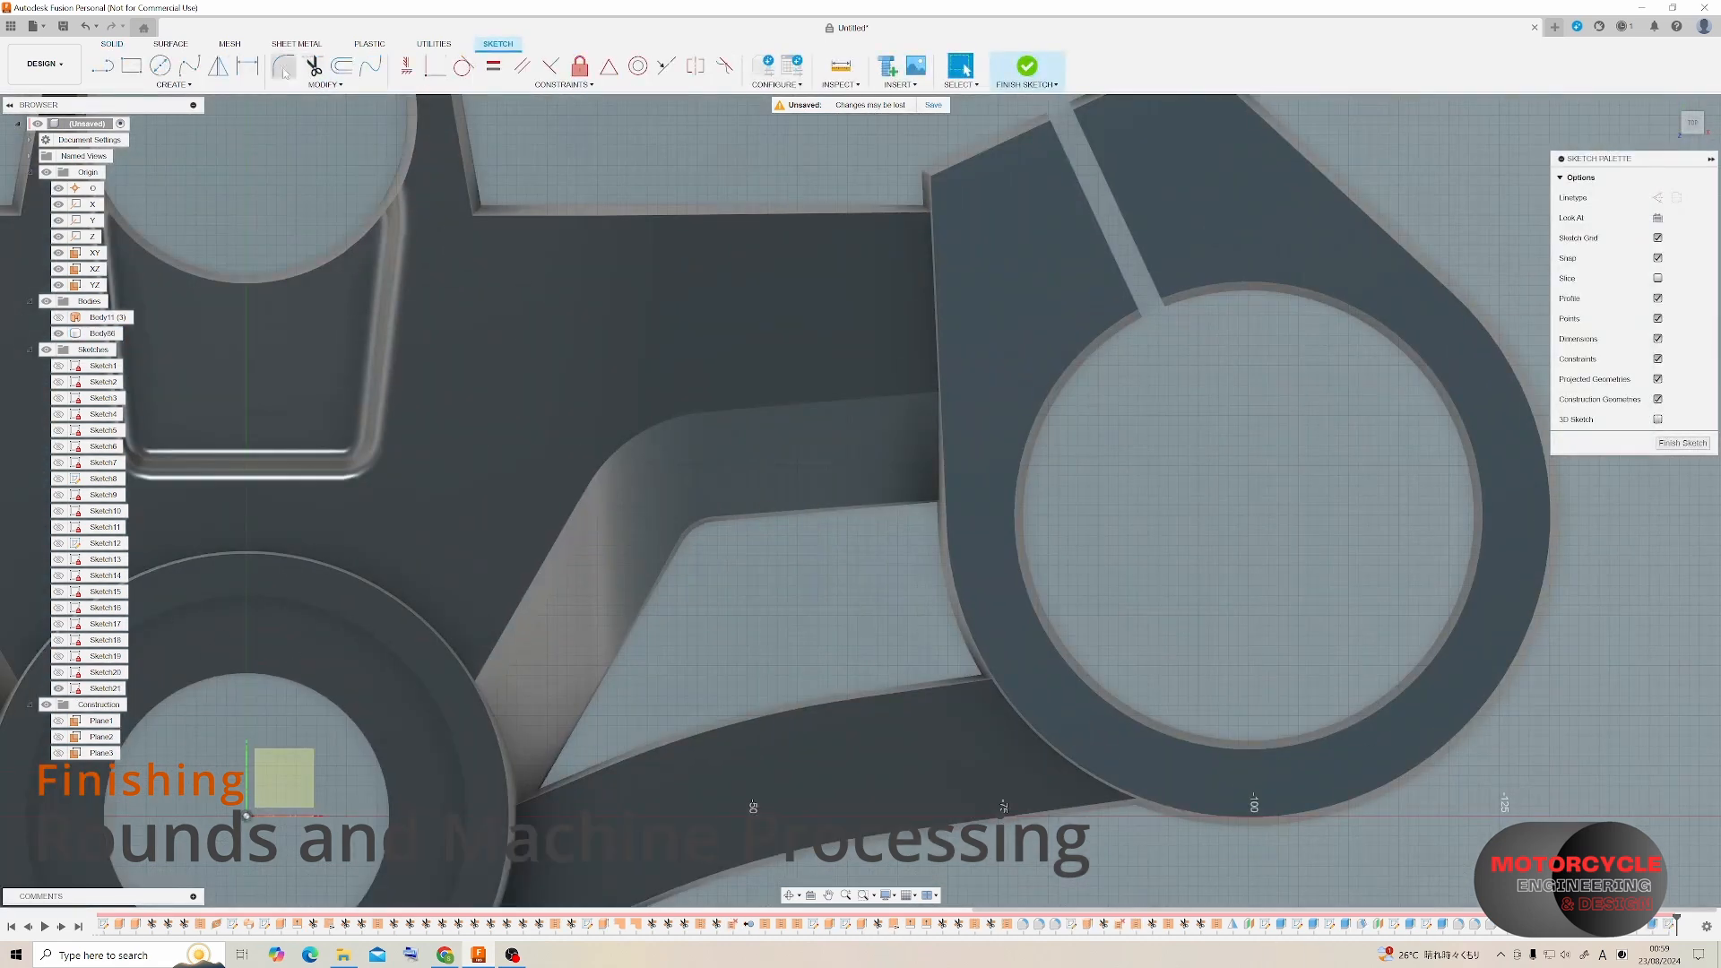
key(c)
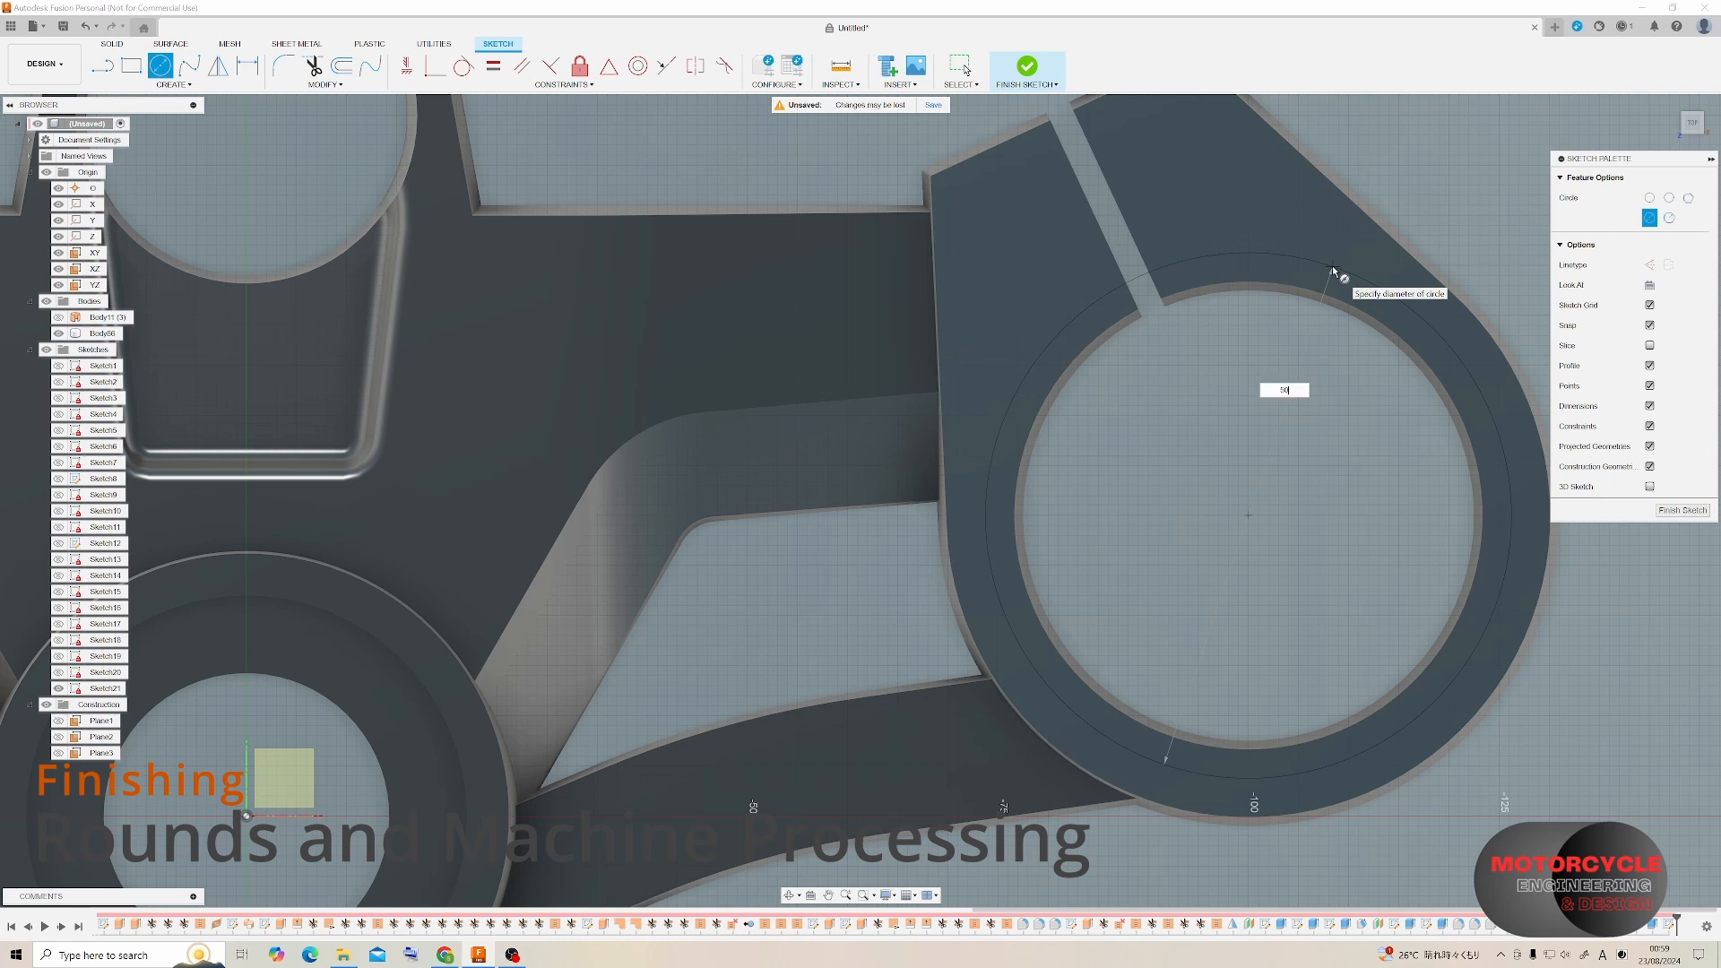
key(Return)
Extrude the circle's full area as a cut down through the clamp ring to enlarge the fork bore.
key(e)
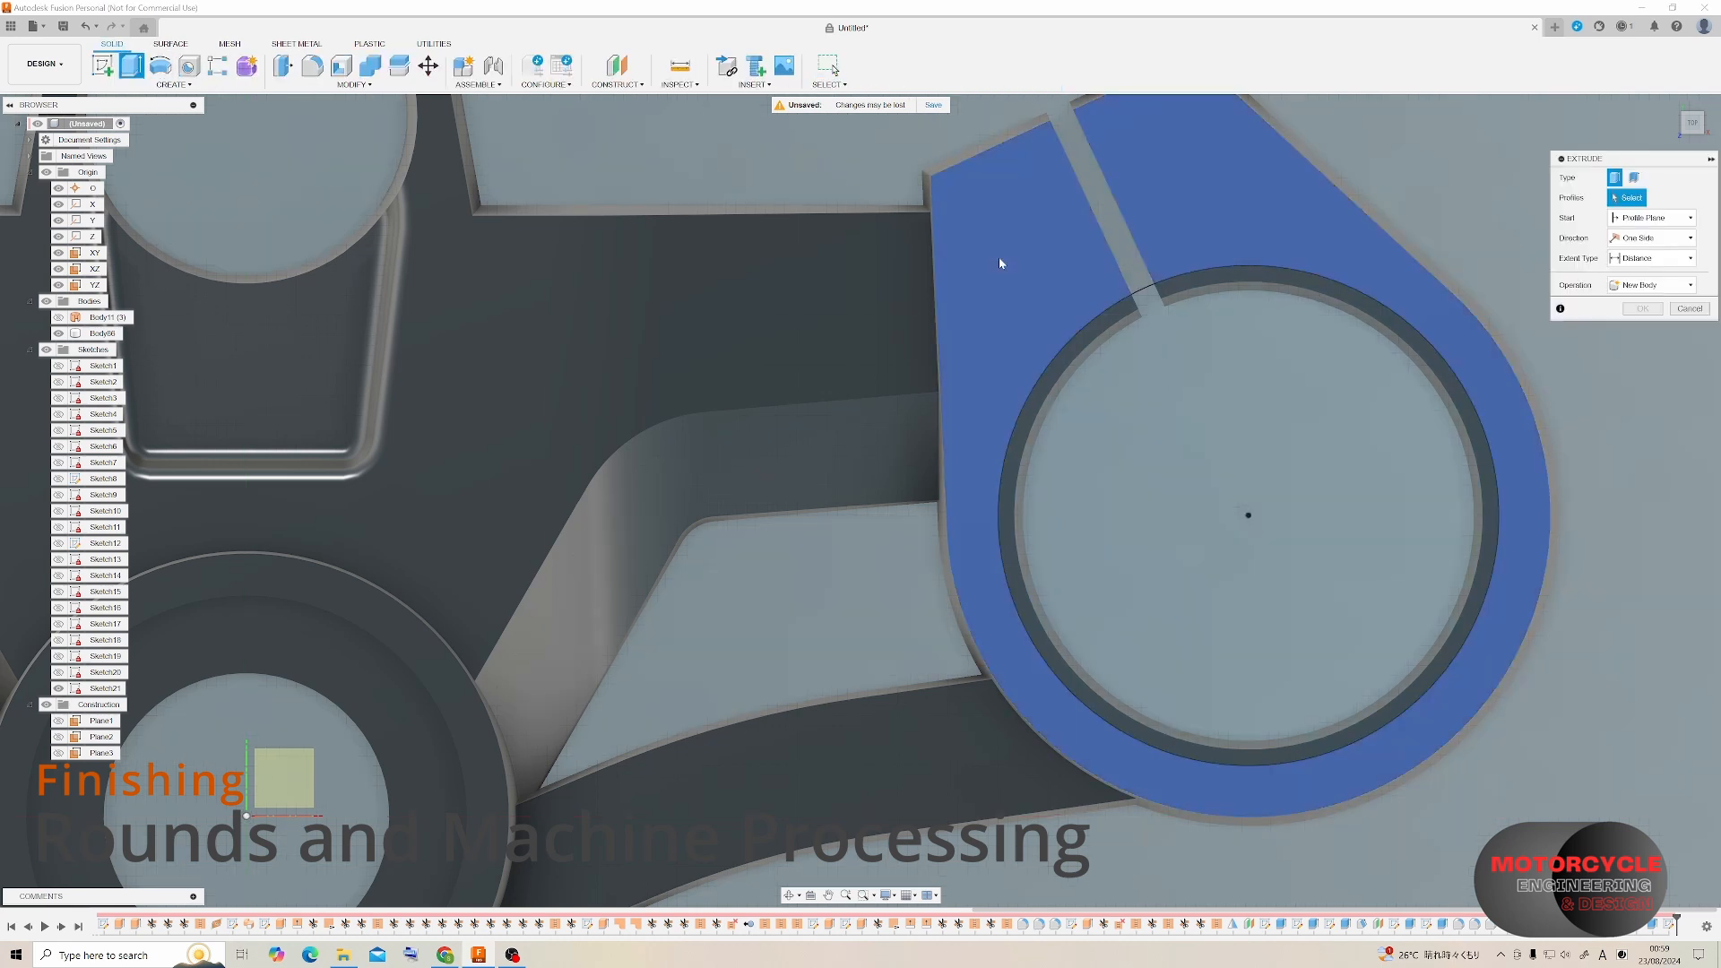
click(1166, 288)
click(1173, 314)
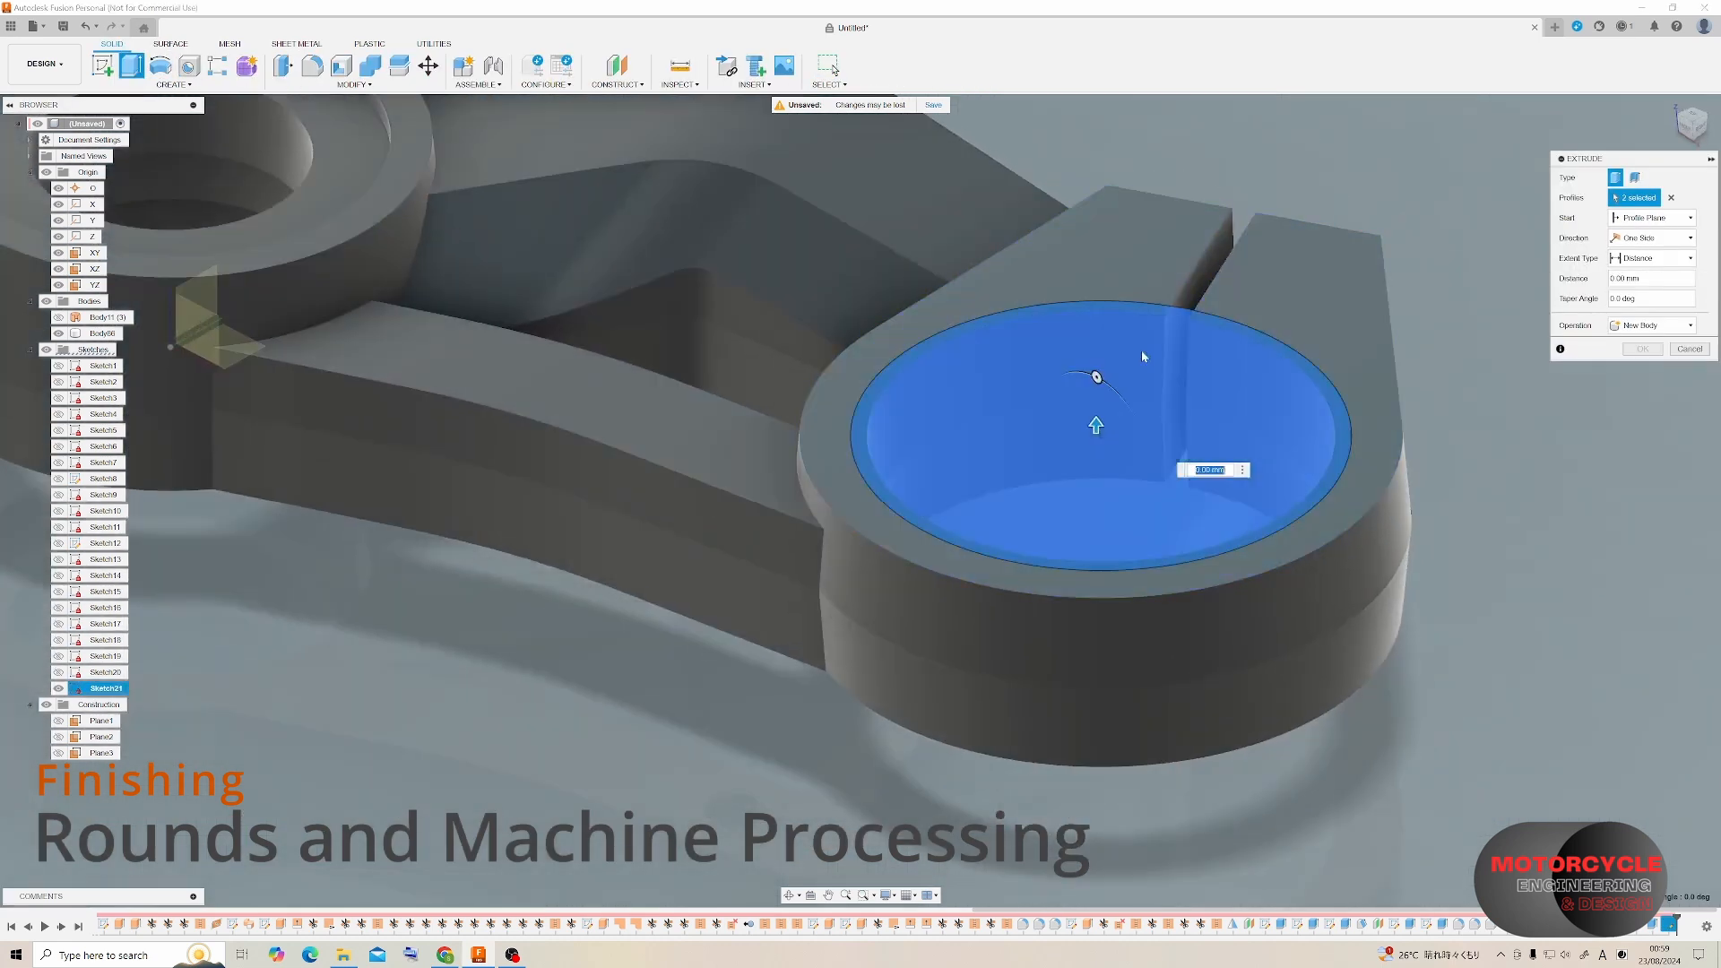
drag(1096, 425, 1117, 707)
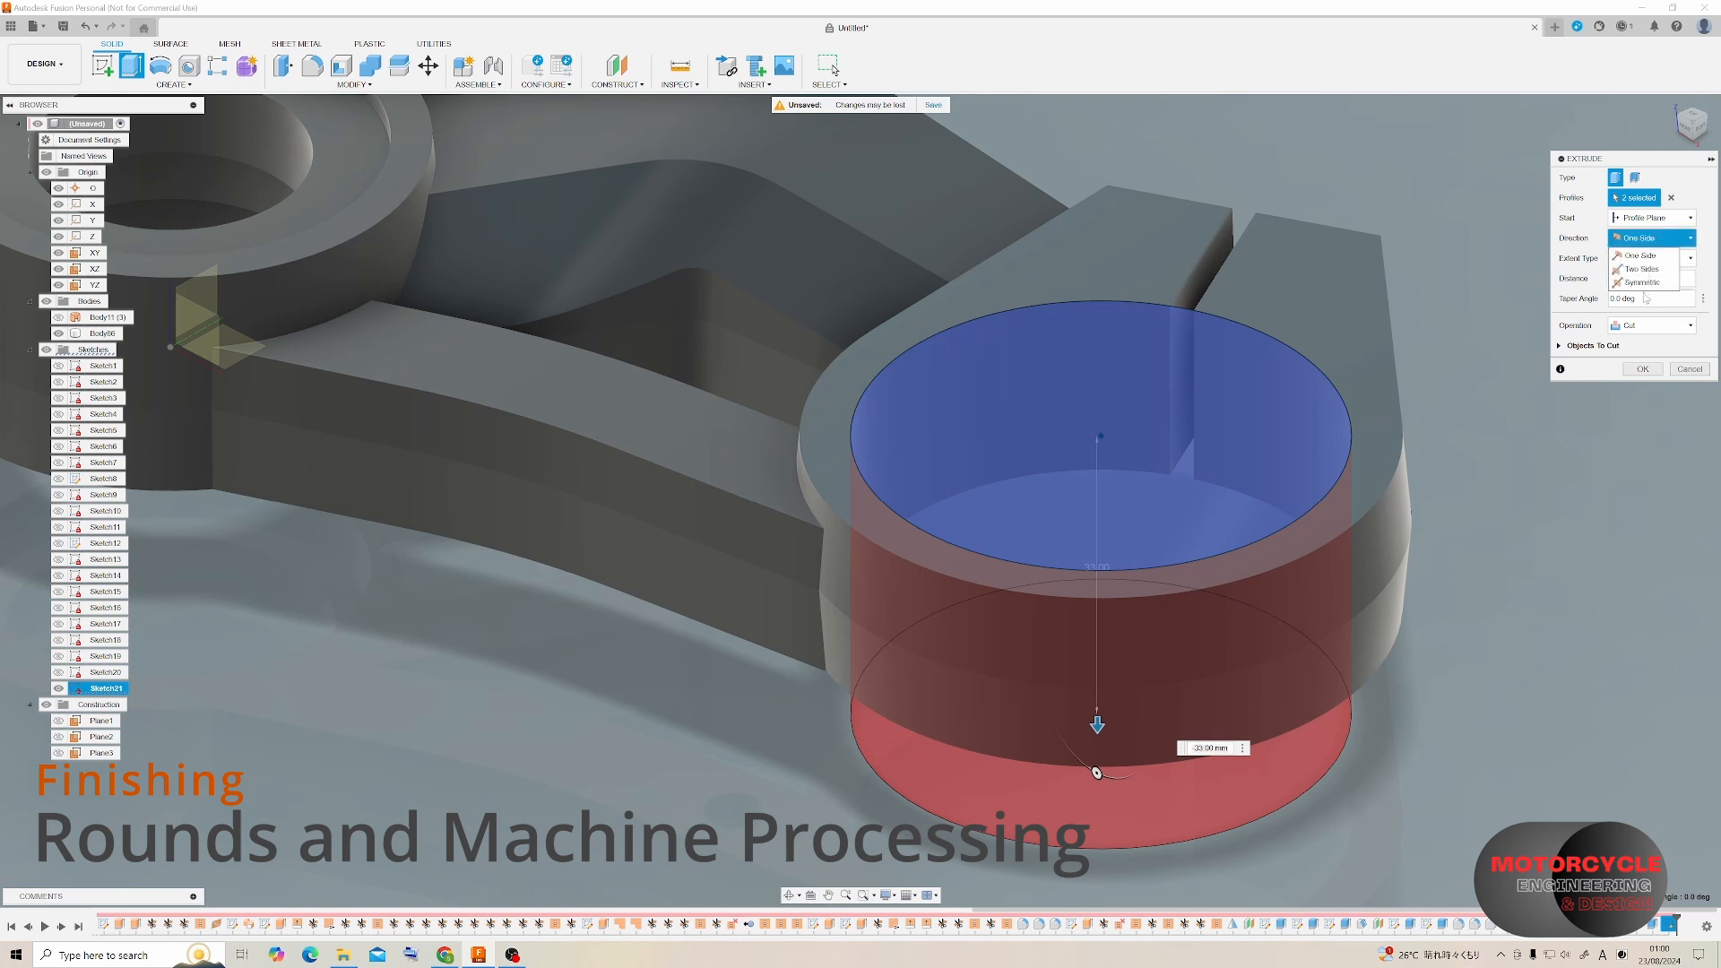
click(1640, 256)
click(1649, 259)
click(1632, 304)
click(1633, 369)
Create a construction plane offset -7 mm from the slot's inner face, running through the adjacent clamp ear.
scroll(1075, 329, down, 3)
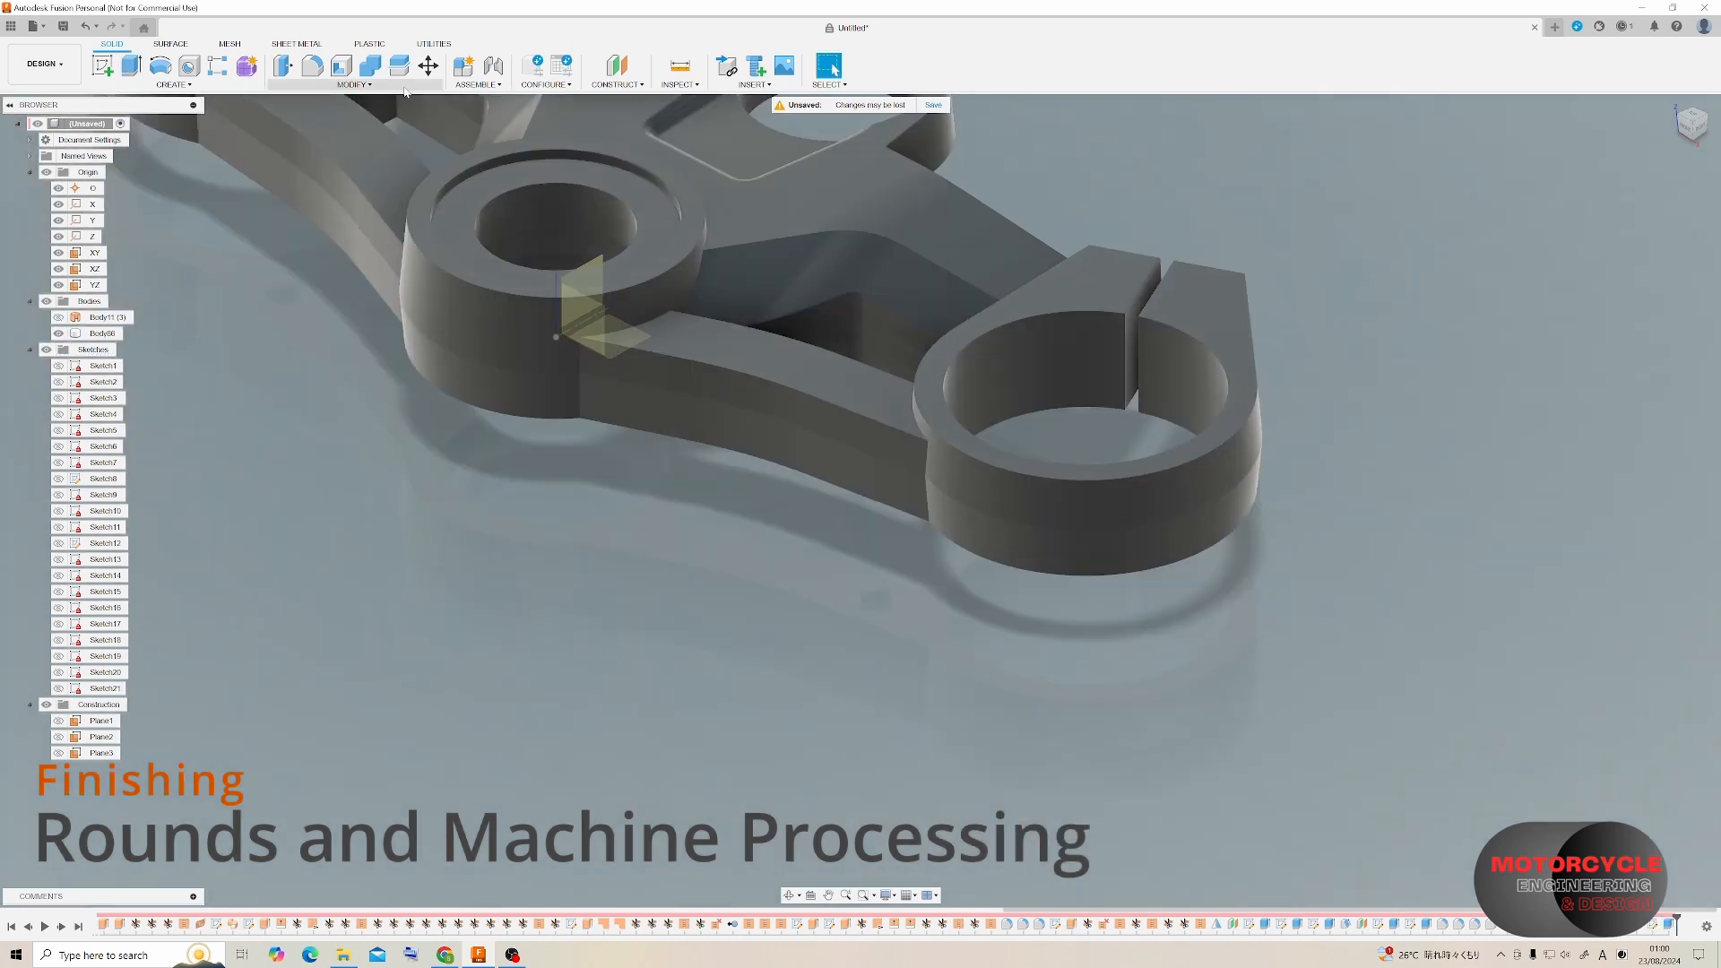
click(617, 85)
click(628, 108)
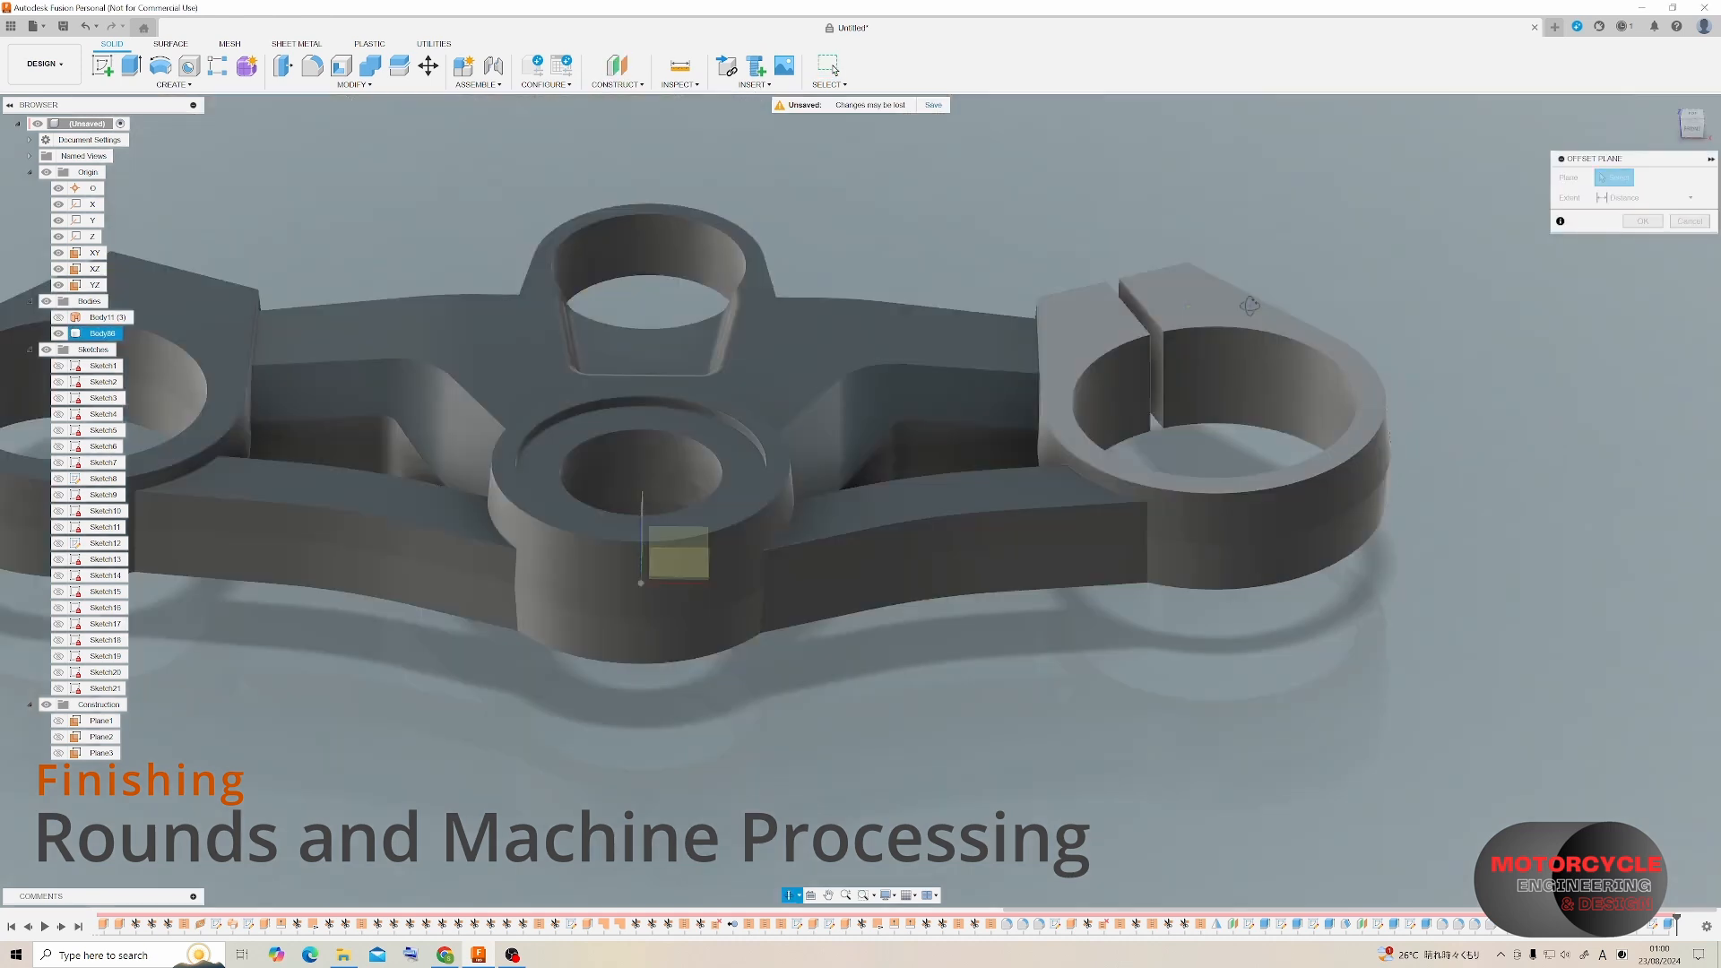
scroll(1251, 306, up, 5)
click(1138, 372)
drag(1138, 381, 1202, 372)
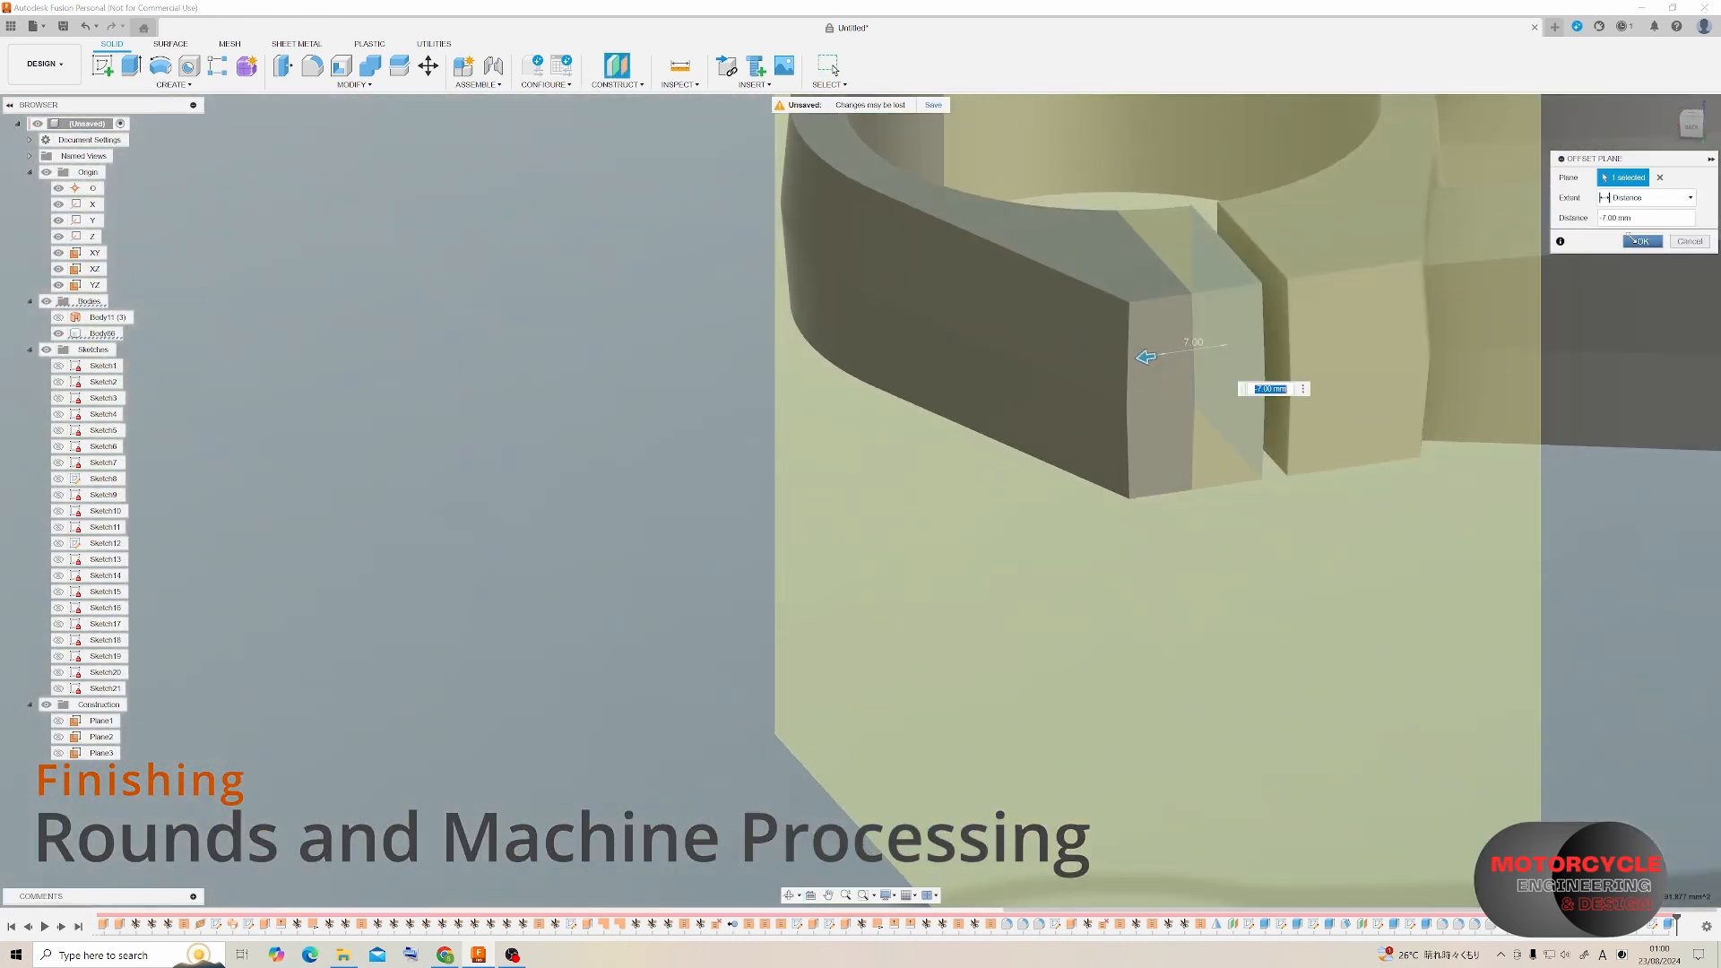
click(1640, 241)
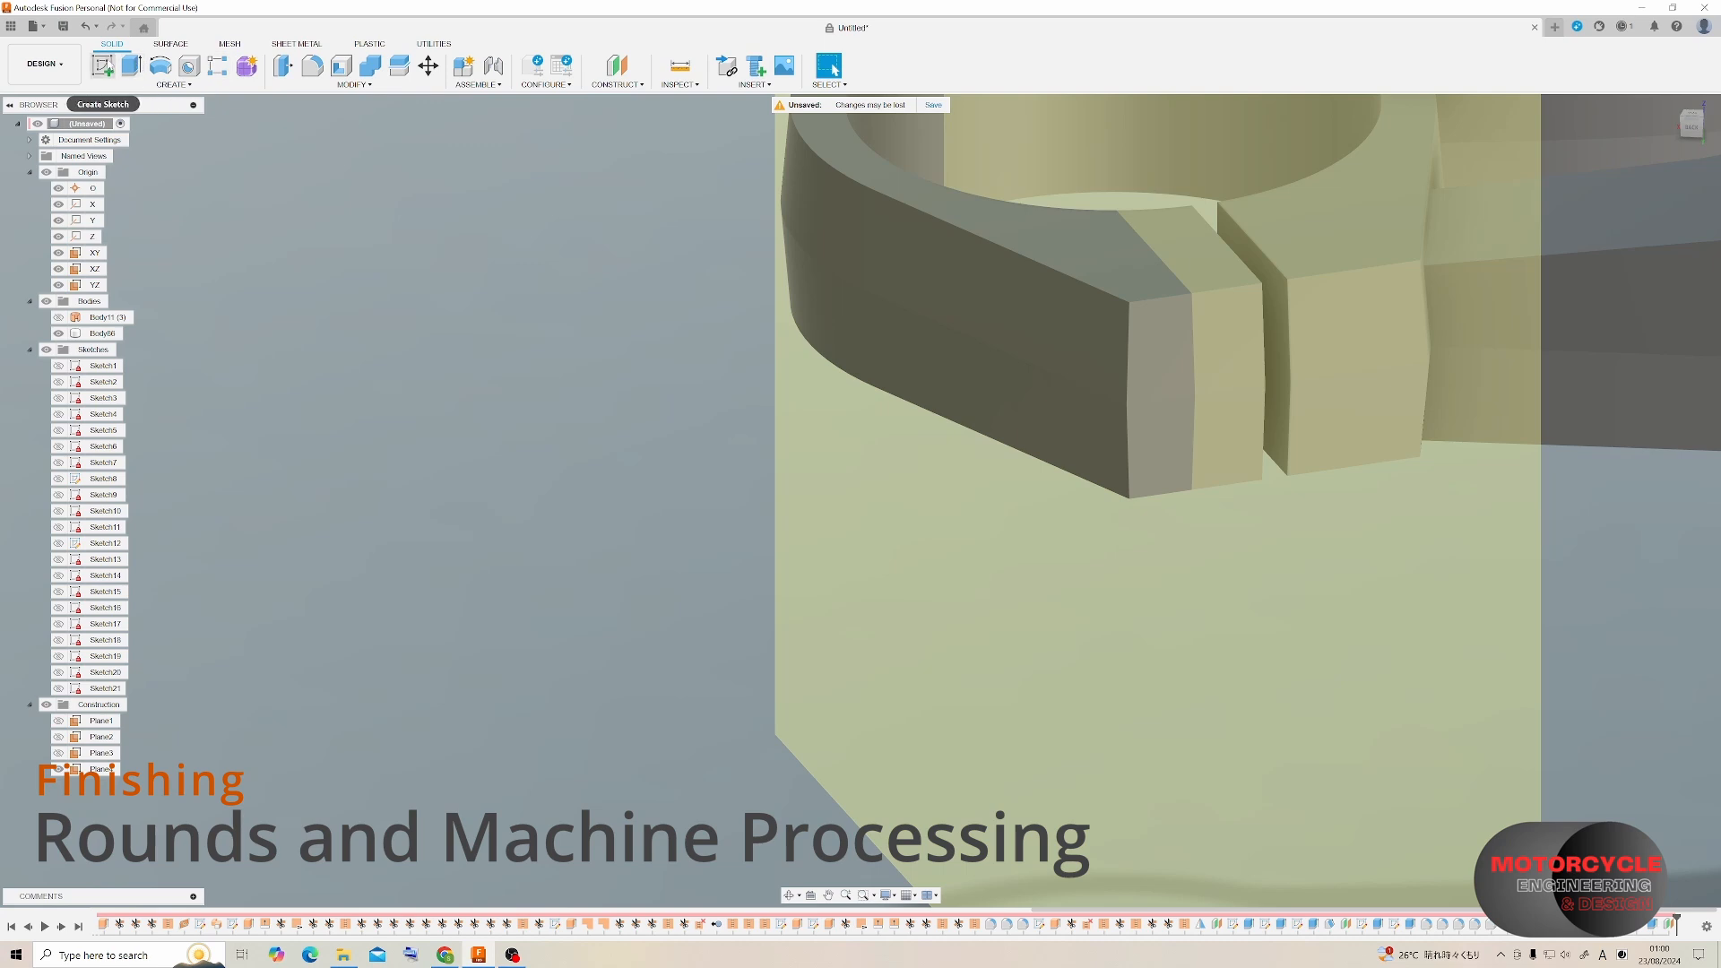
Start a sketch on the offset plane and project the clamp ear's upper face into it as a reference line.
click(1275, 499)
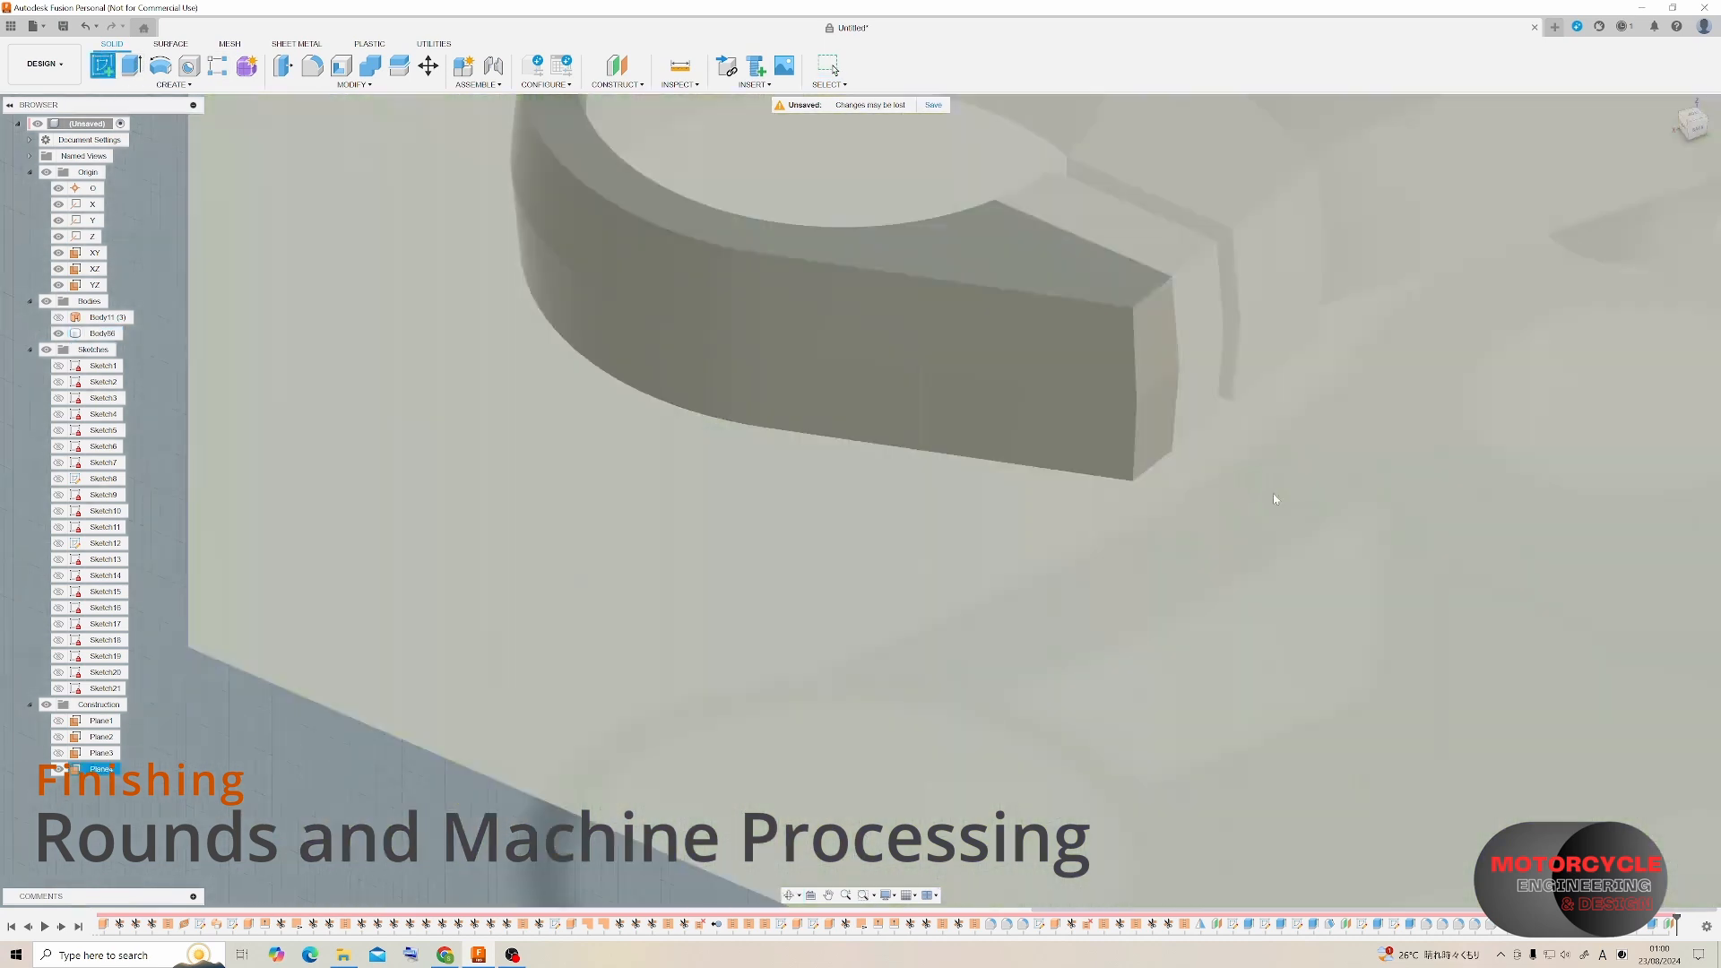
click(173, 84)
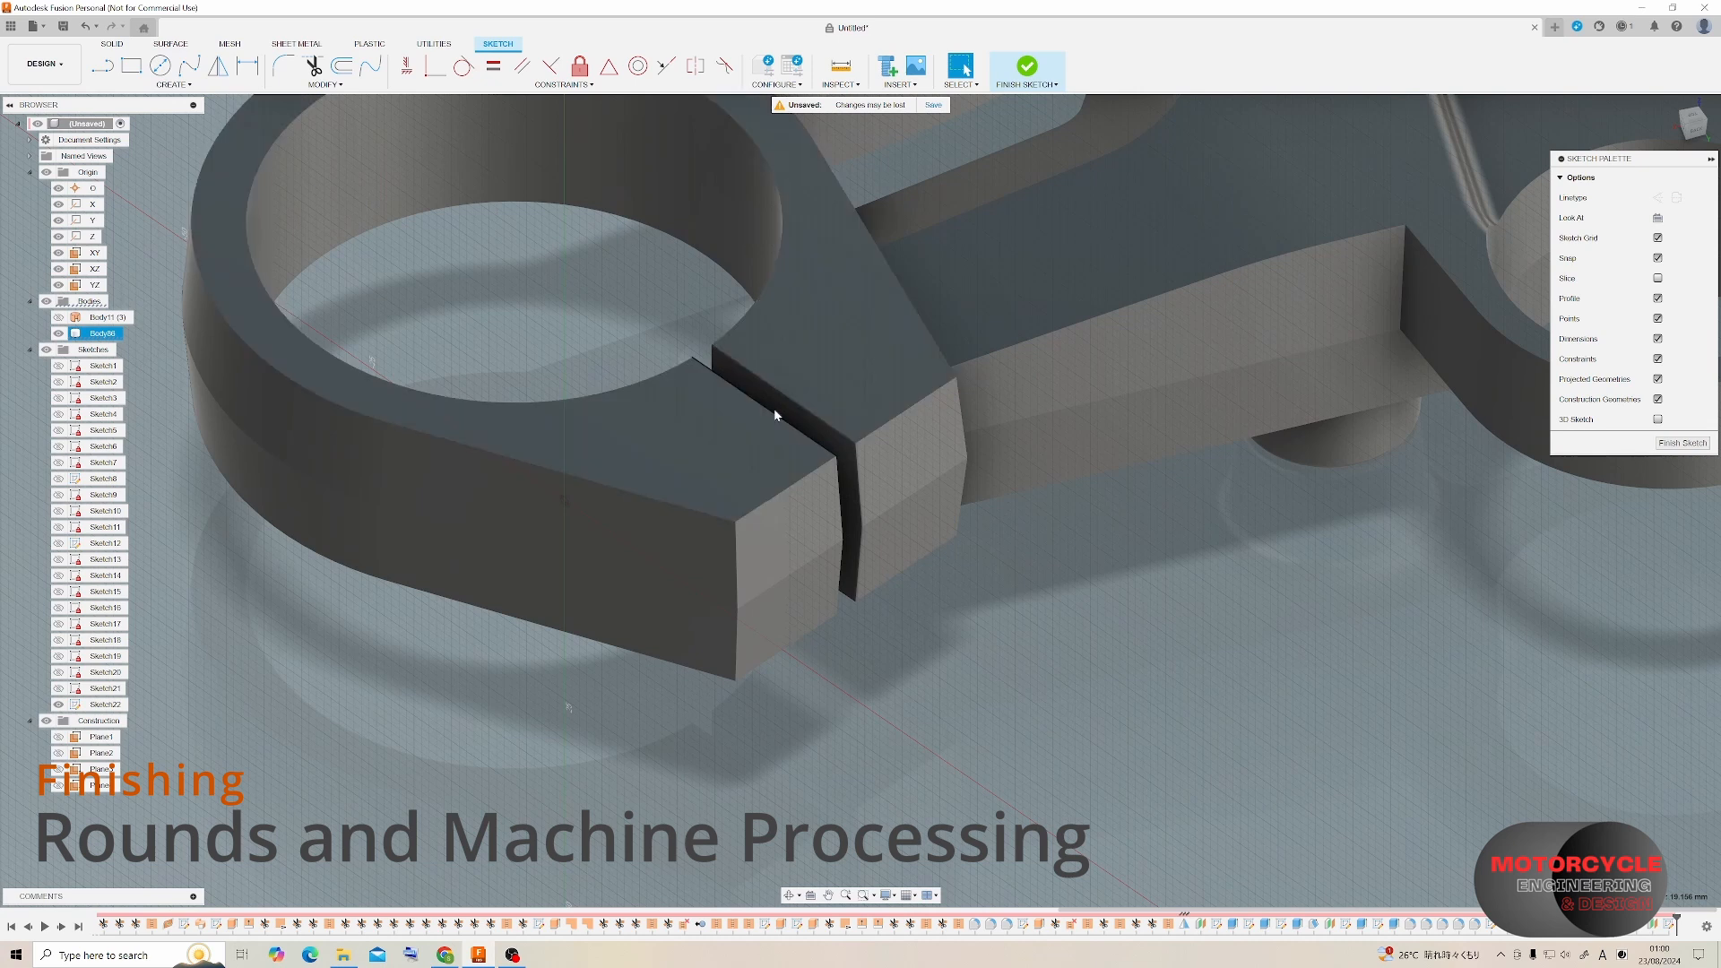
click(1681, 443)
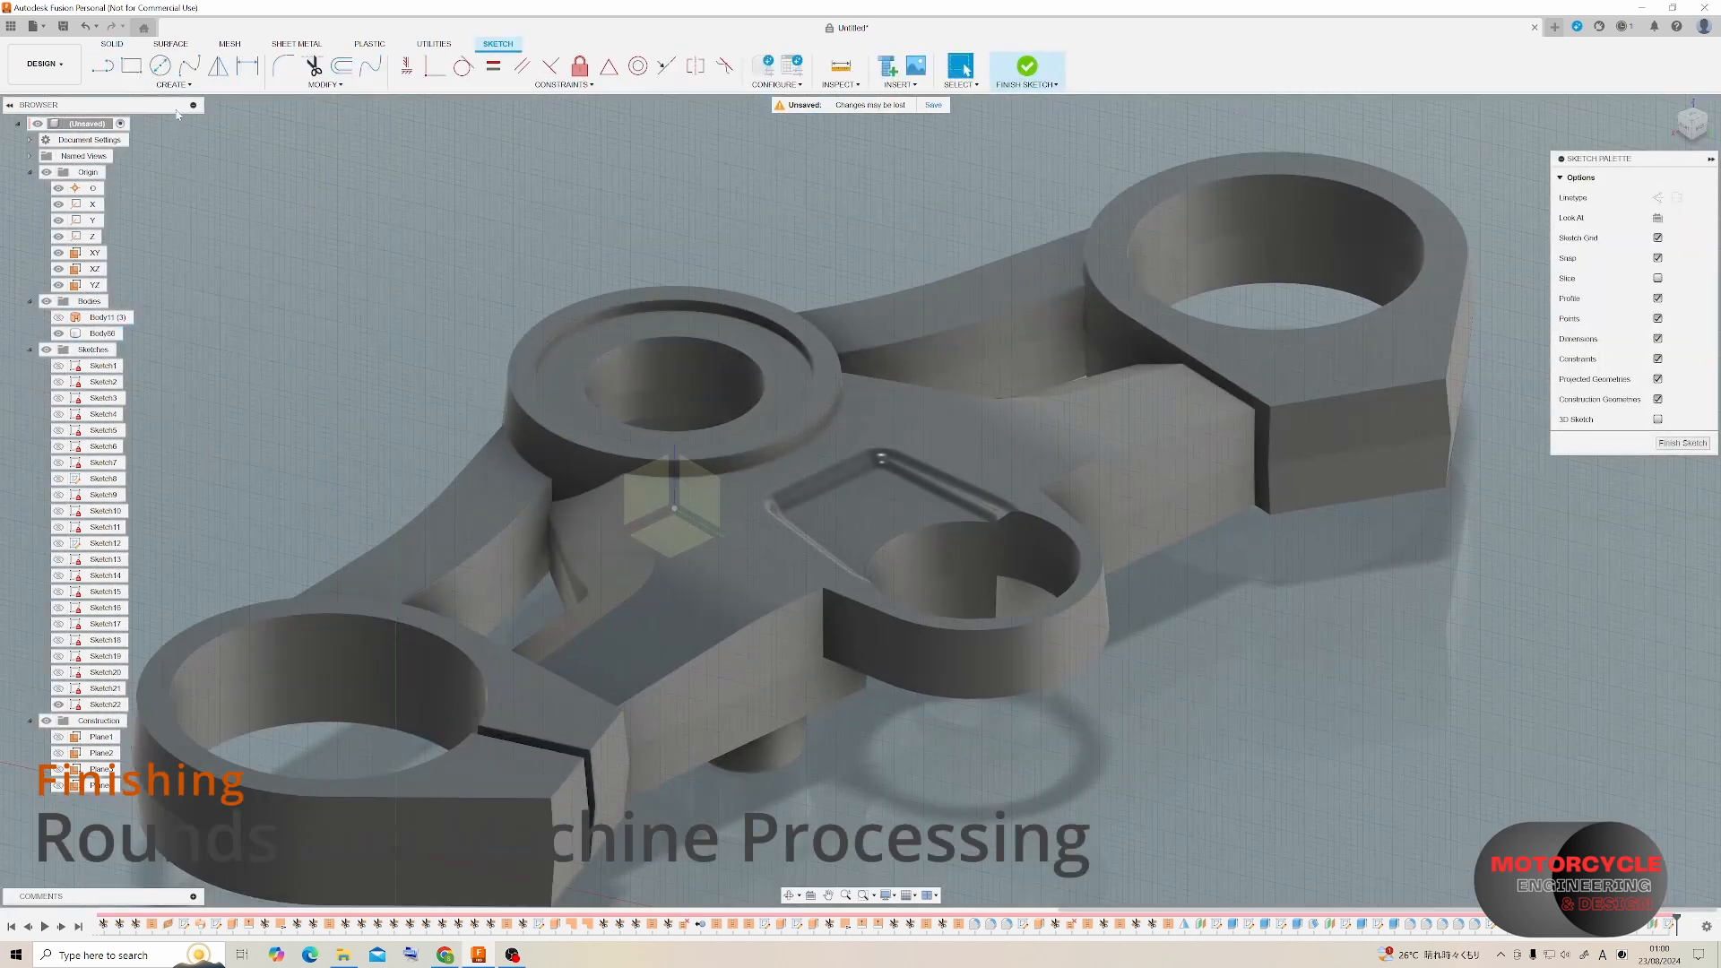
click(174, 85)
mouse_move(187, 290)
click(265, 290)
click(547, 758)
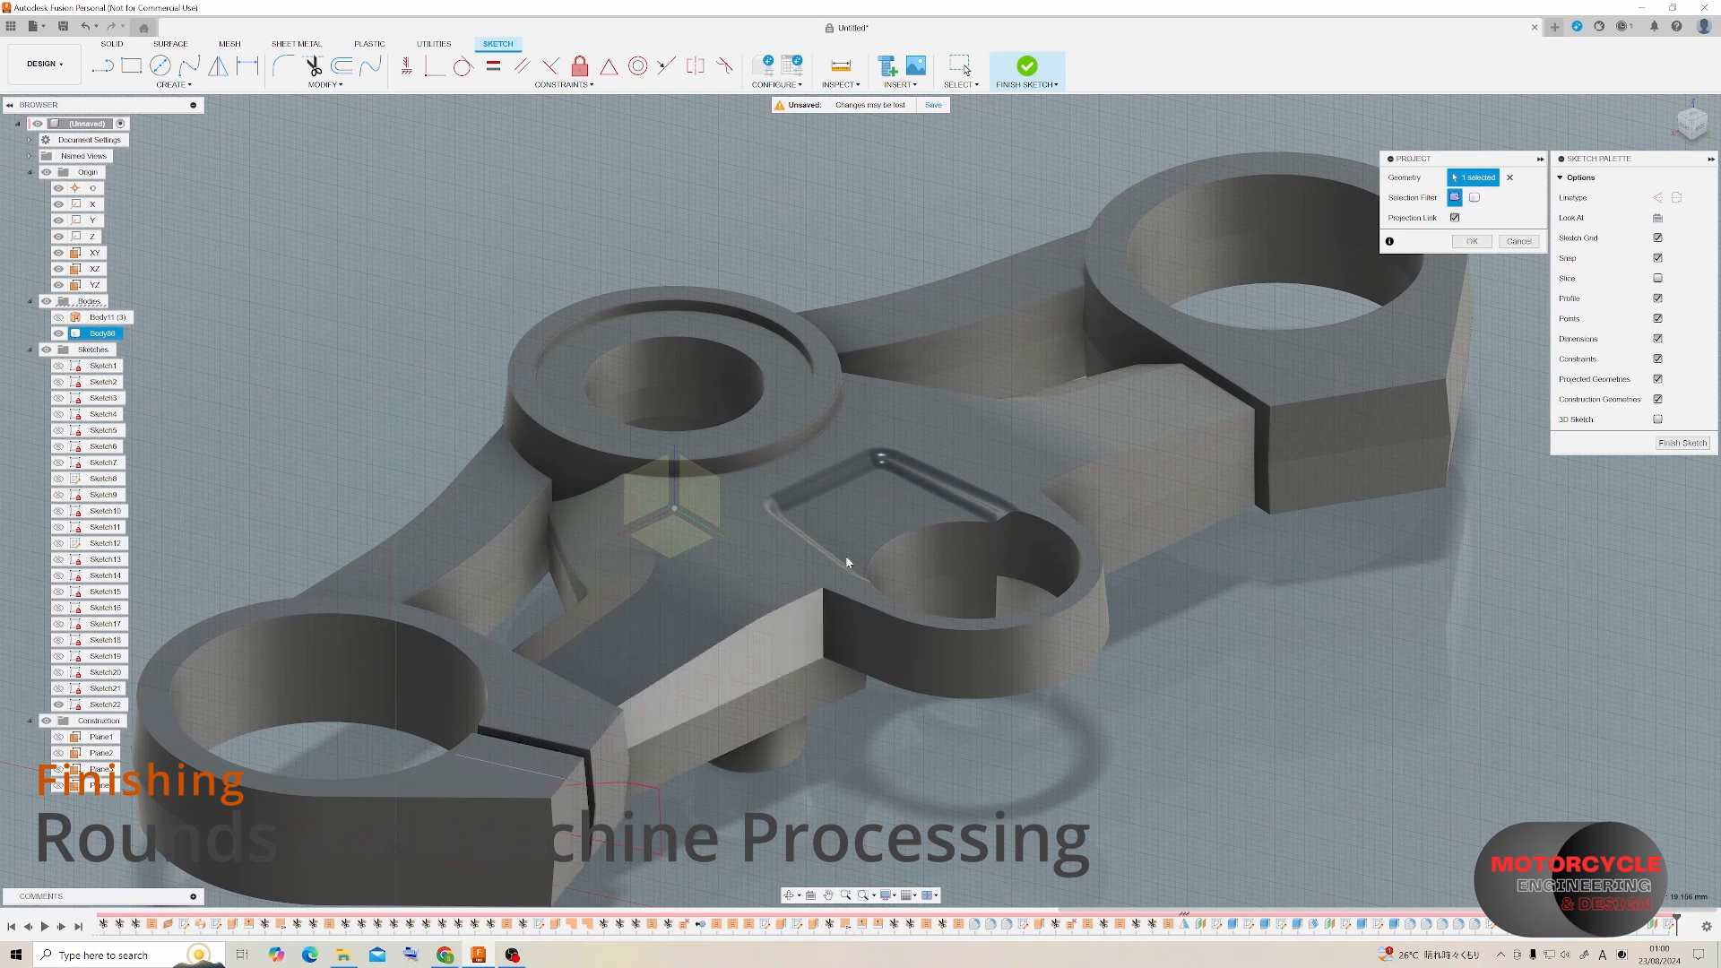
key(Return)
Draw a 10 mm line straight down from the projected line's midpoint and a 16 mm diameter circle centred on its lower end.
scroll(315, 330, up, 5)
key(l)
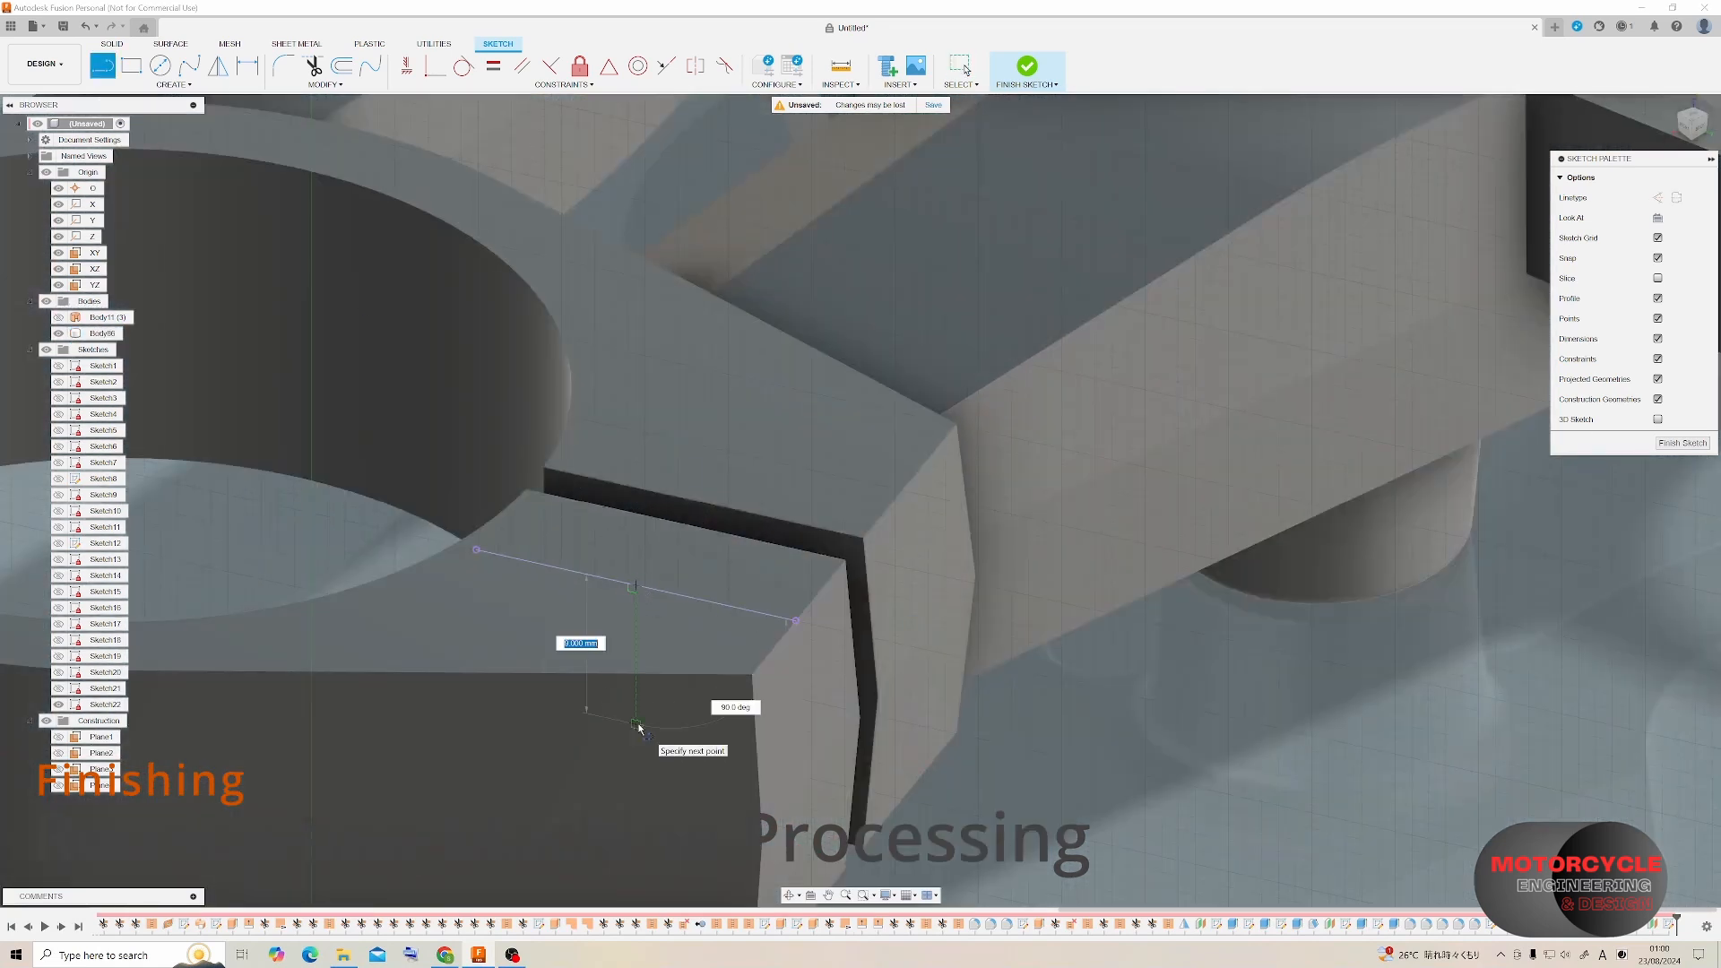
key(Return)
text(c)
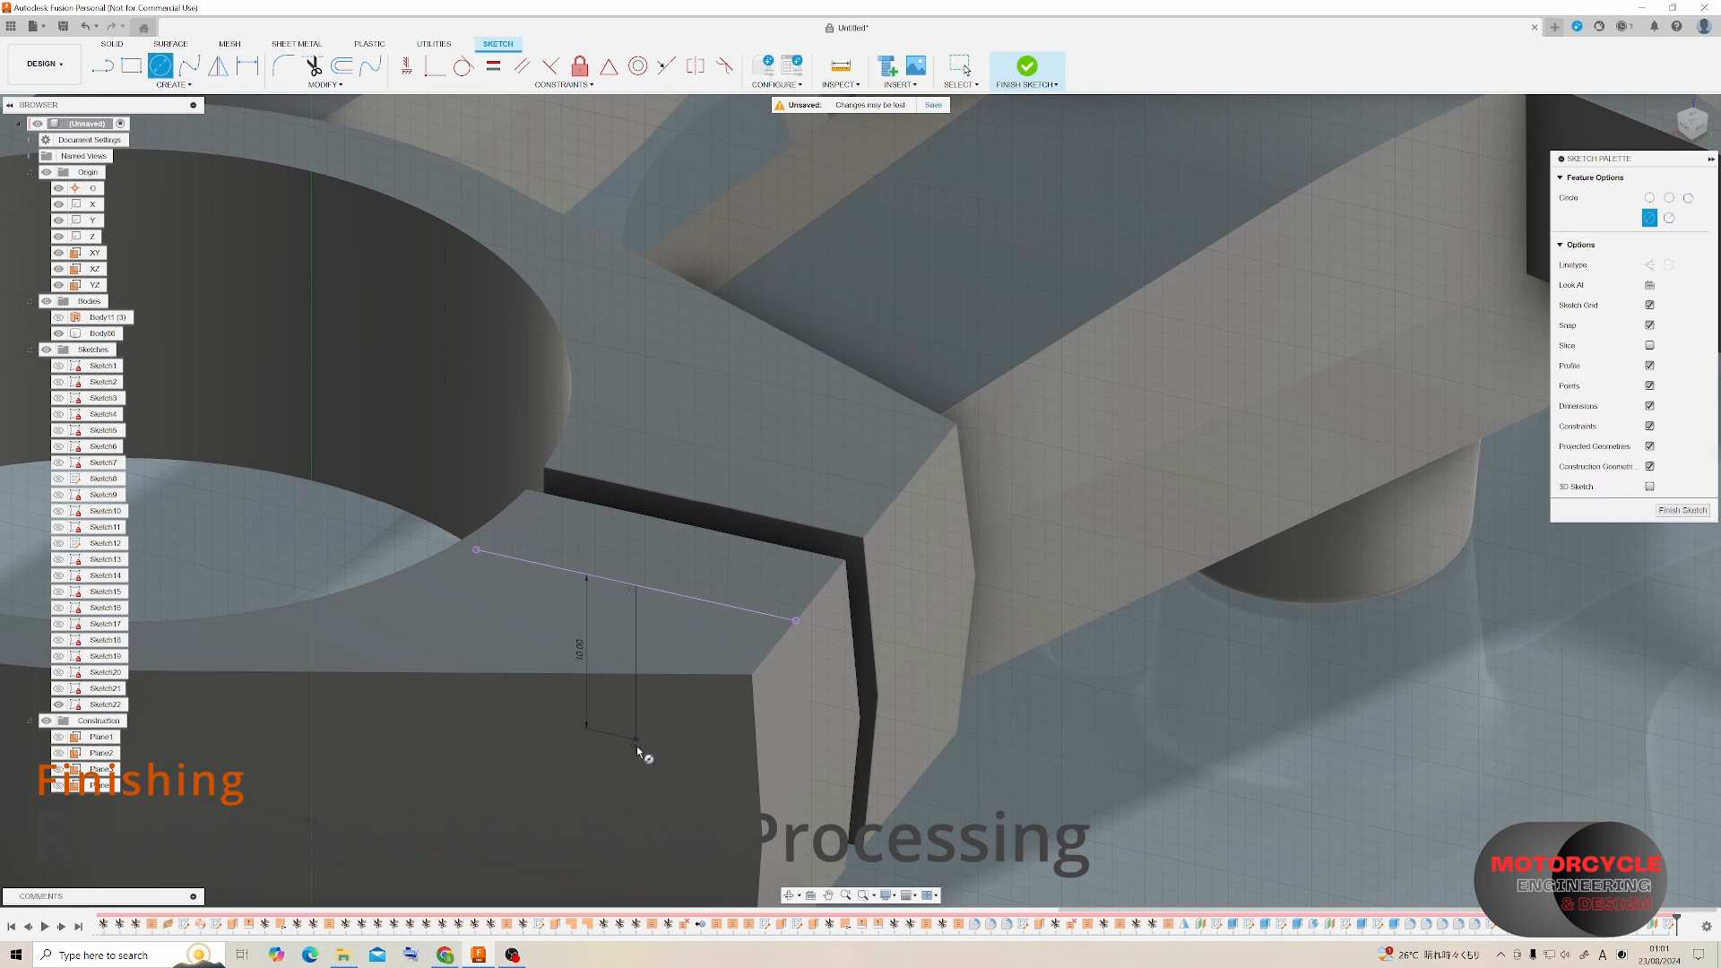
text(16)
key(Return)
Extrude the 16 mm circle as a -33 mm cut outward through the clamp ear to form the bolt head counterbore.
shift+middle_drag(702, 765, 1066, 650)
scroll(1066, 651, down, 2)
key(e)
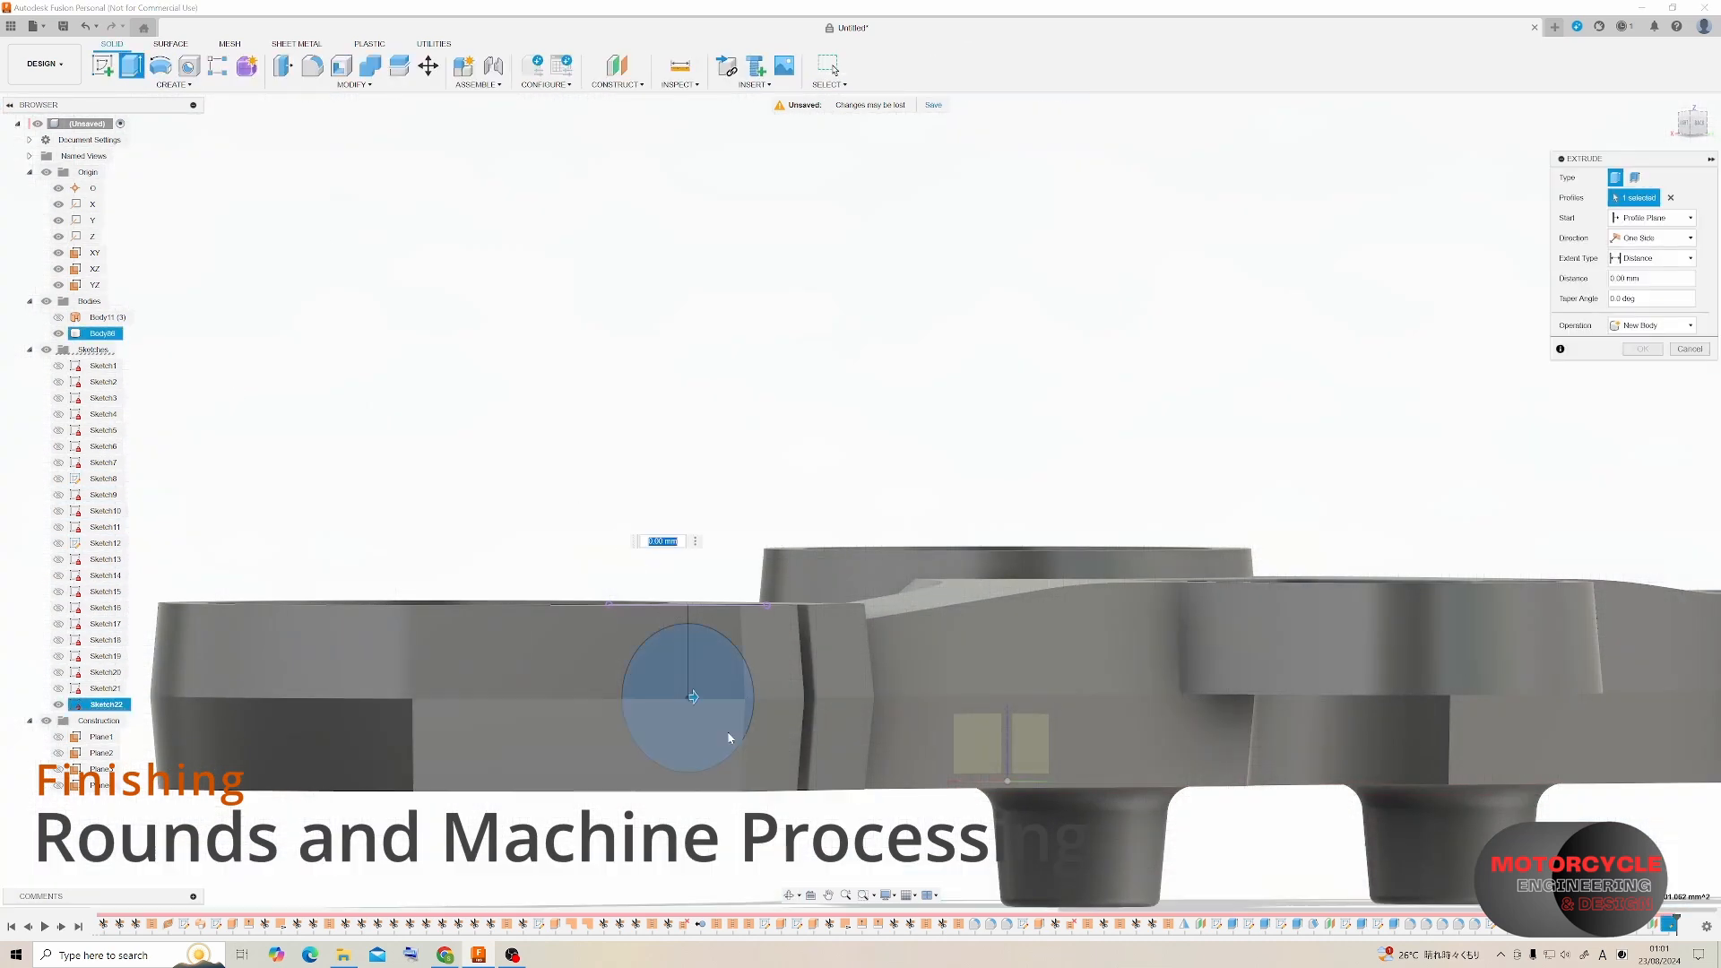
drag(688, 700, 484, 726)
shift+middle_drag(483, 726, 692, 594)
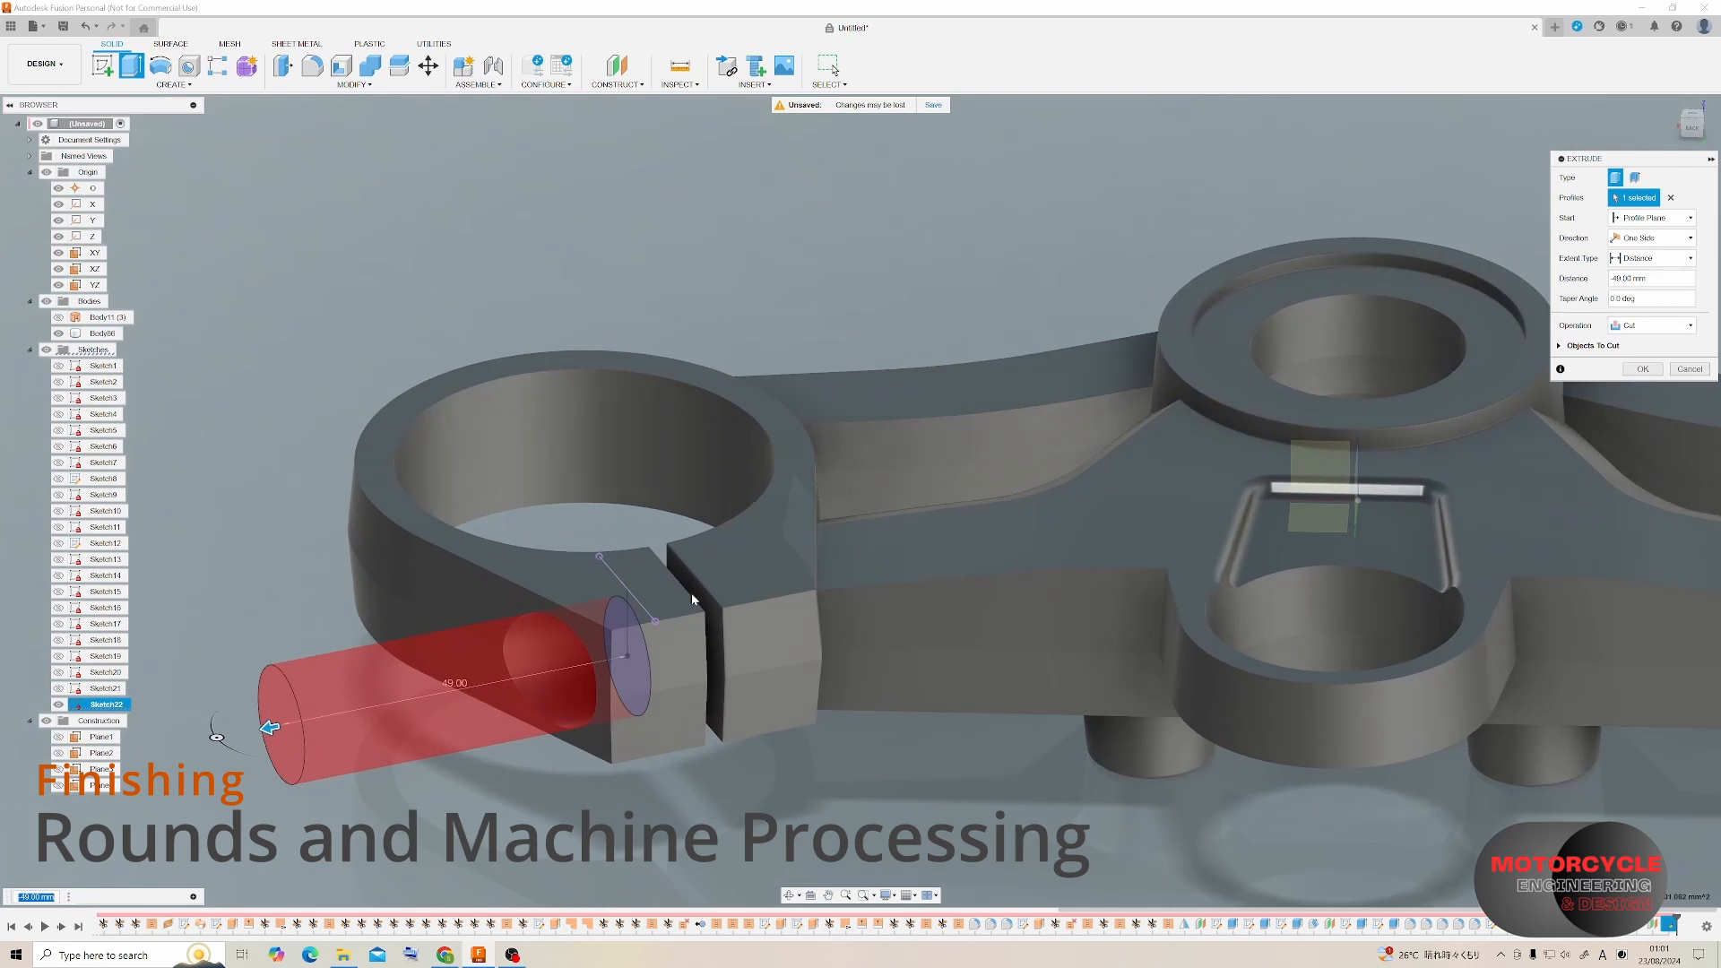
drag(269, 726, 380, 706)
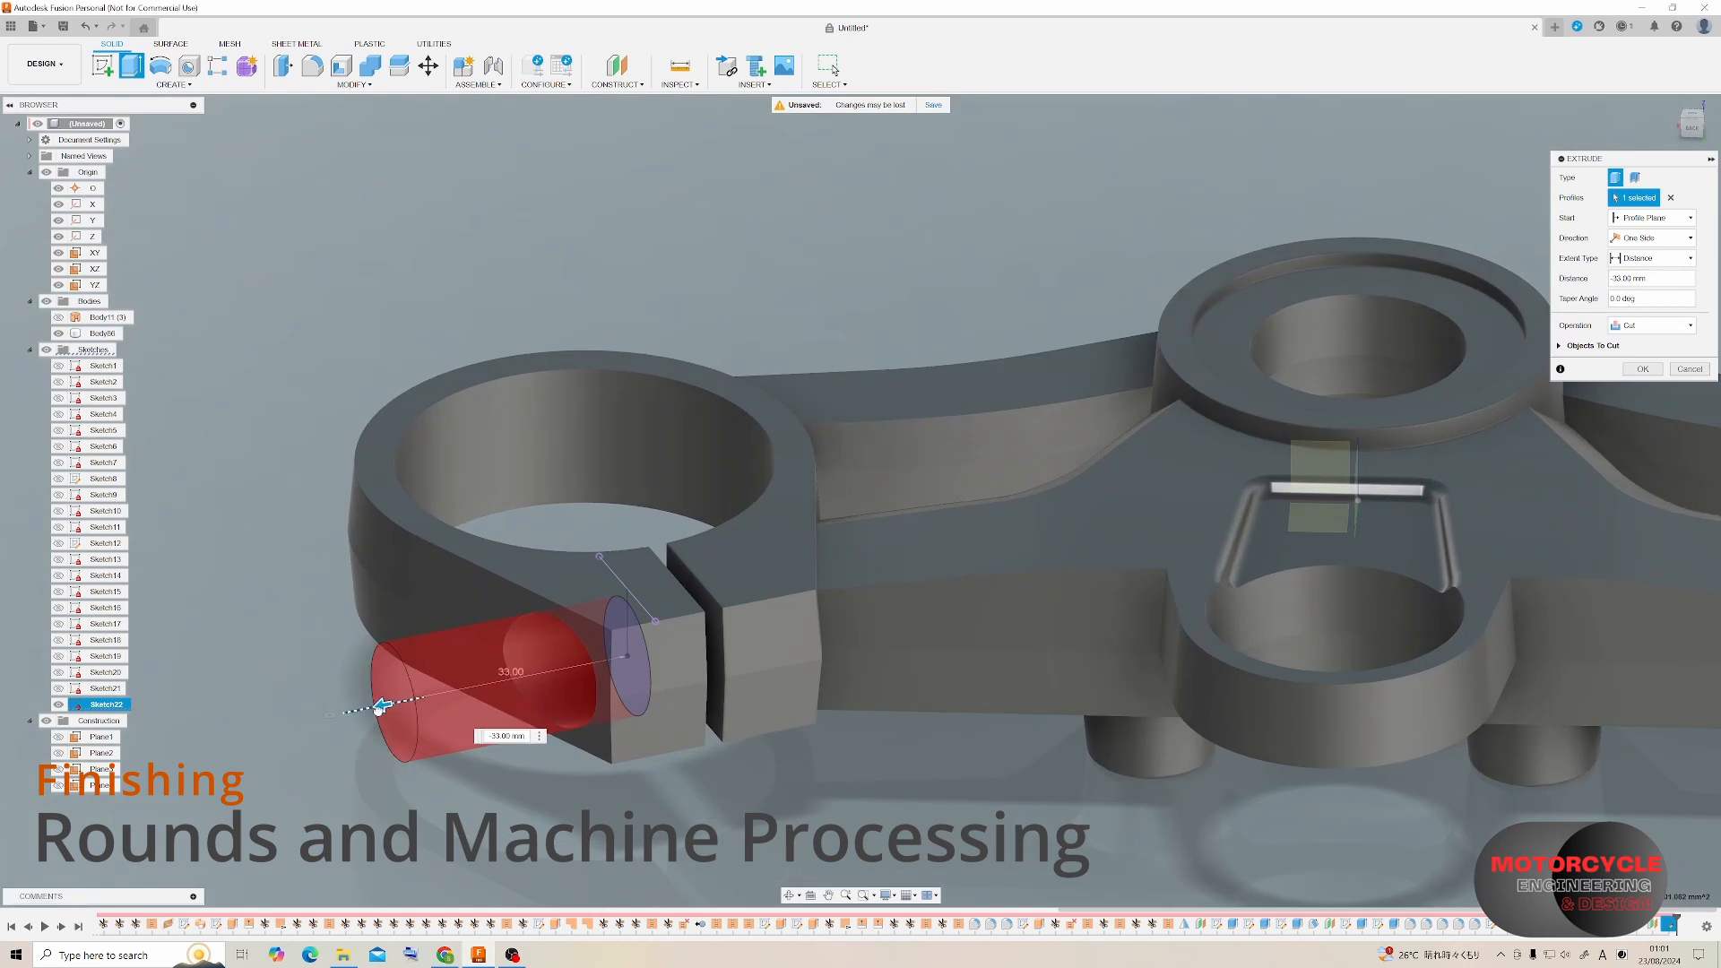
click(1641, 369)
Sketch an 8.5 mm diameter circle on the counterbore floor and constrain it concentric with the counterbore edge.
shift+middle_drag(627, 502, 582, 718)
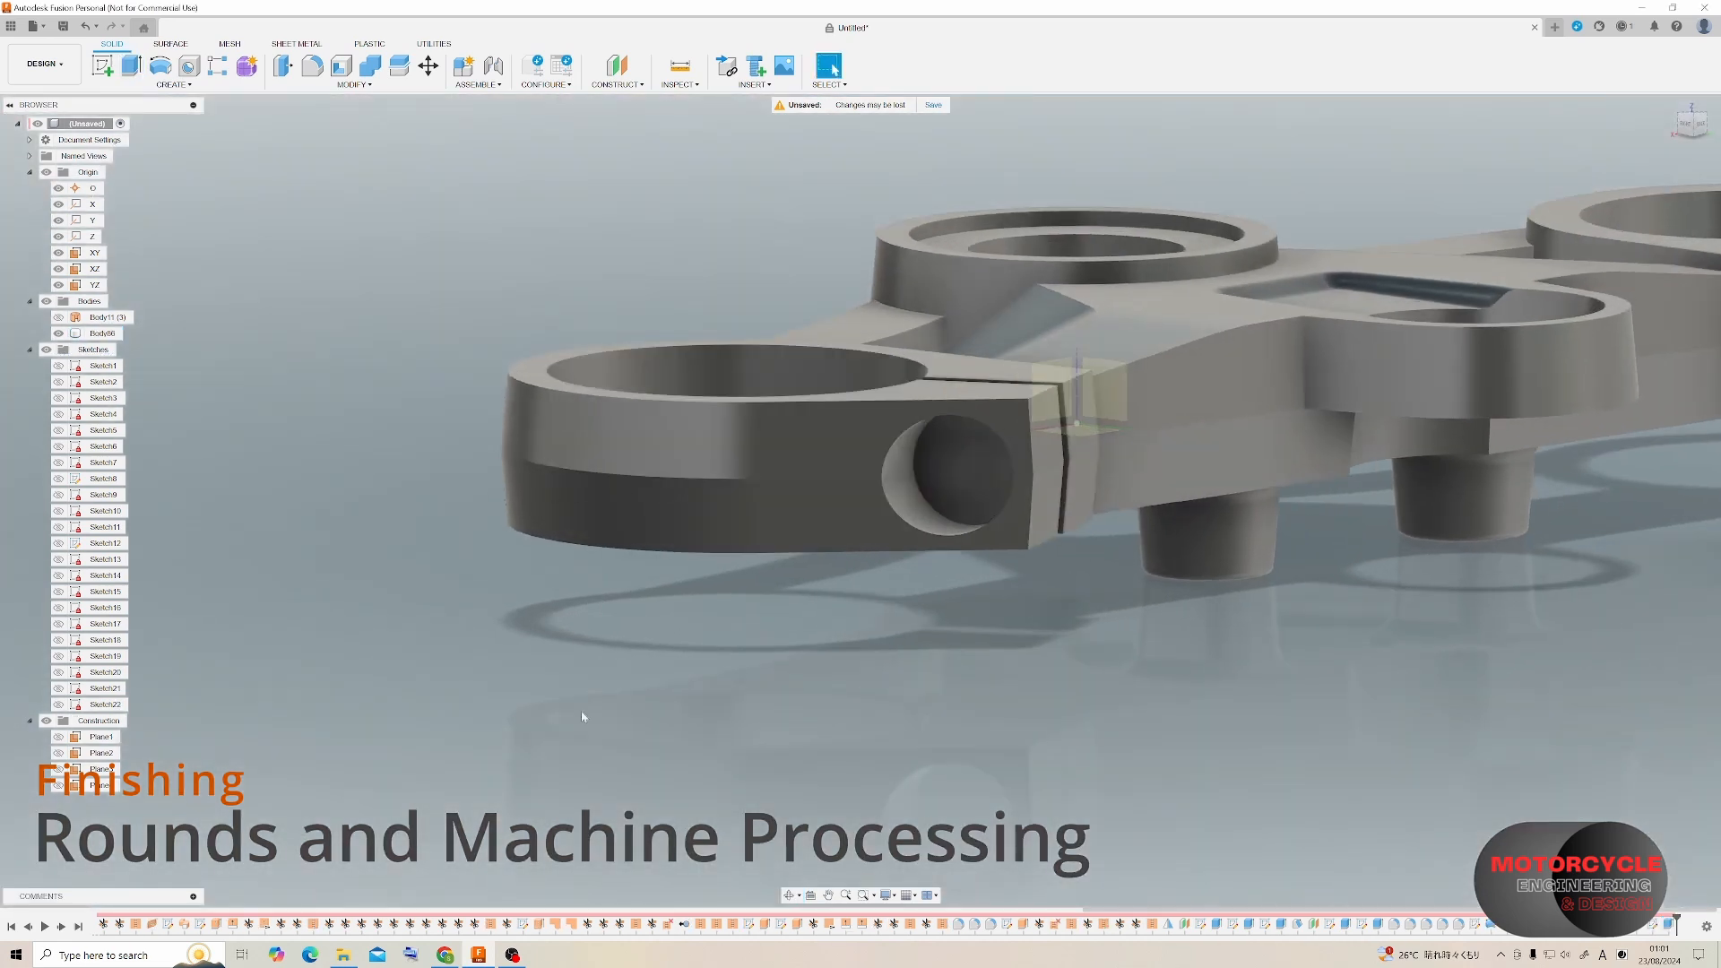
click(991, 461)
key(c)
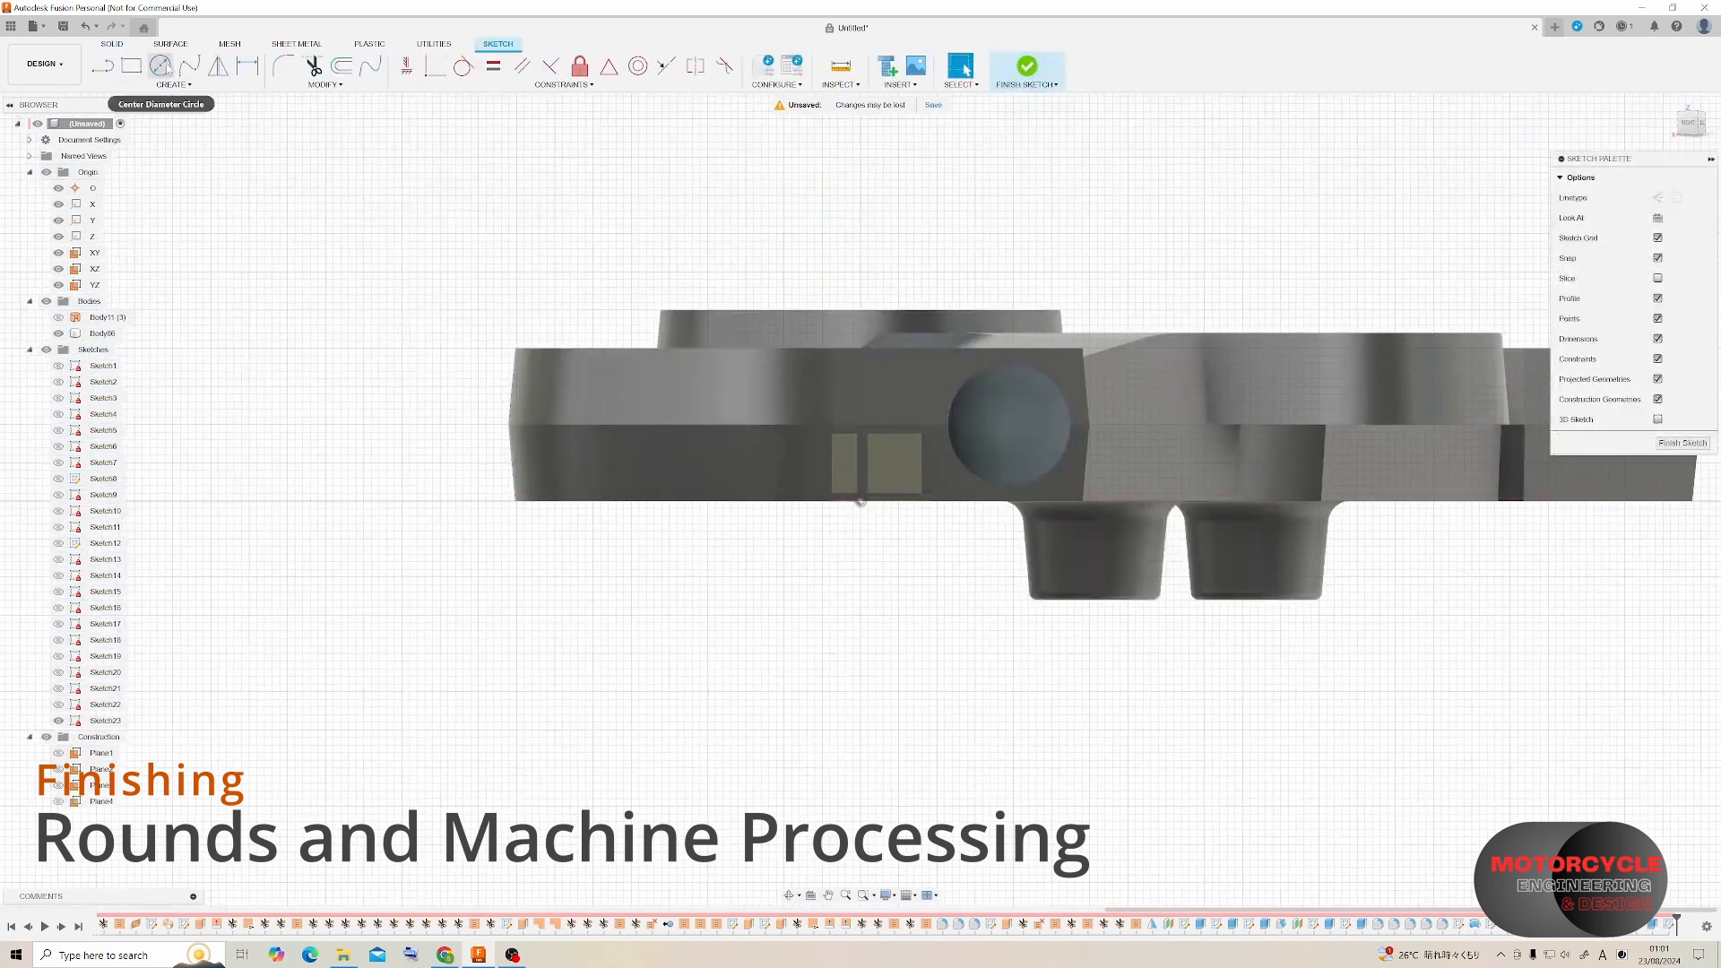
scroll(993, 385, up, 5)
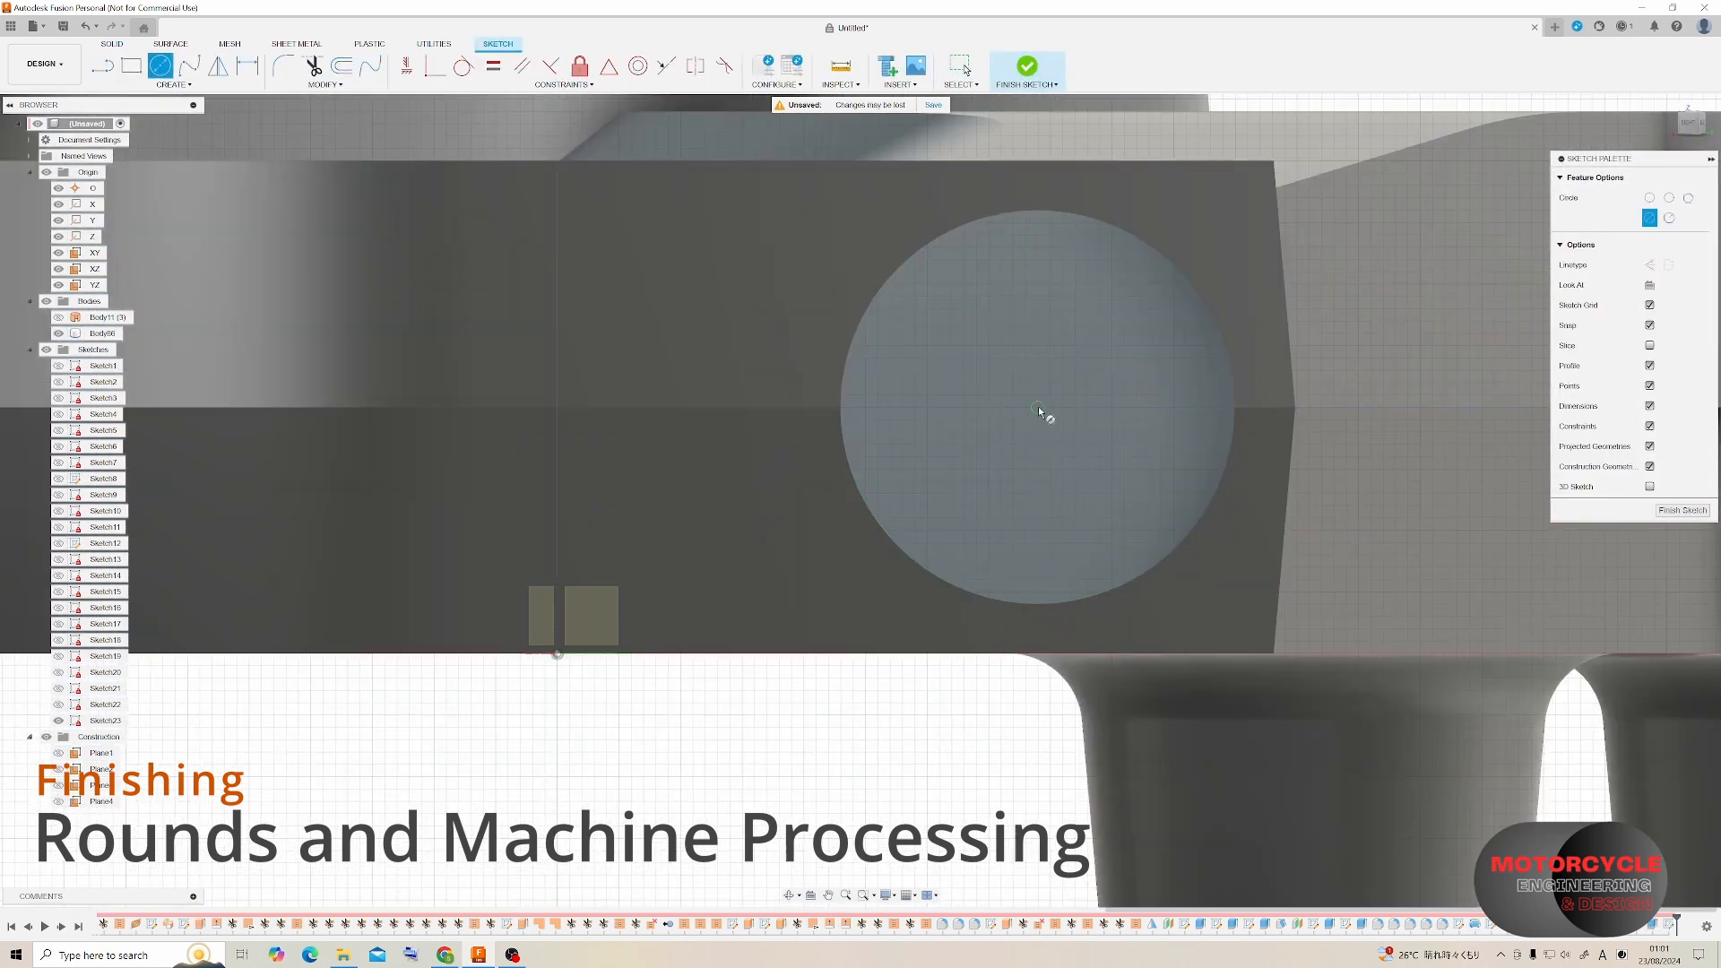
key(Return)
key(Escape)
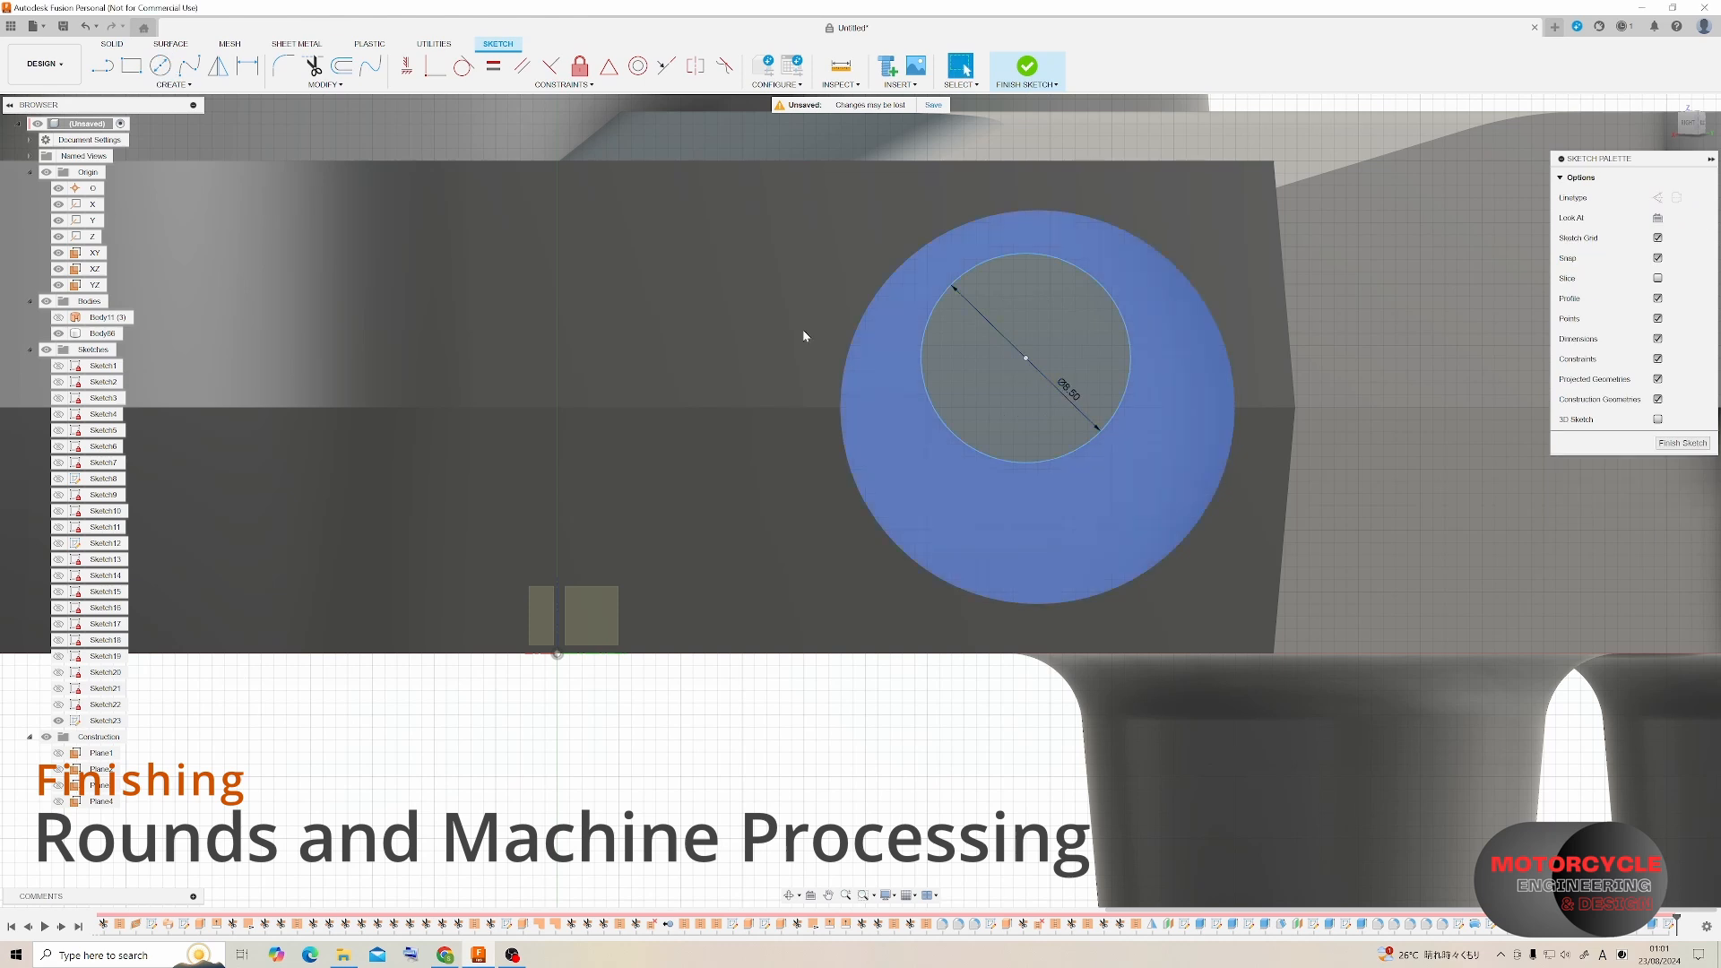
click(987, 222)
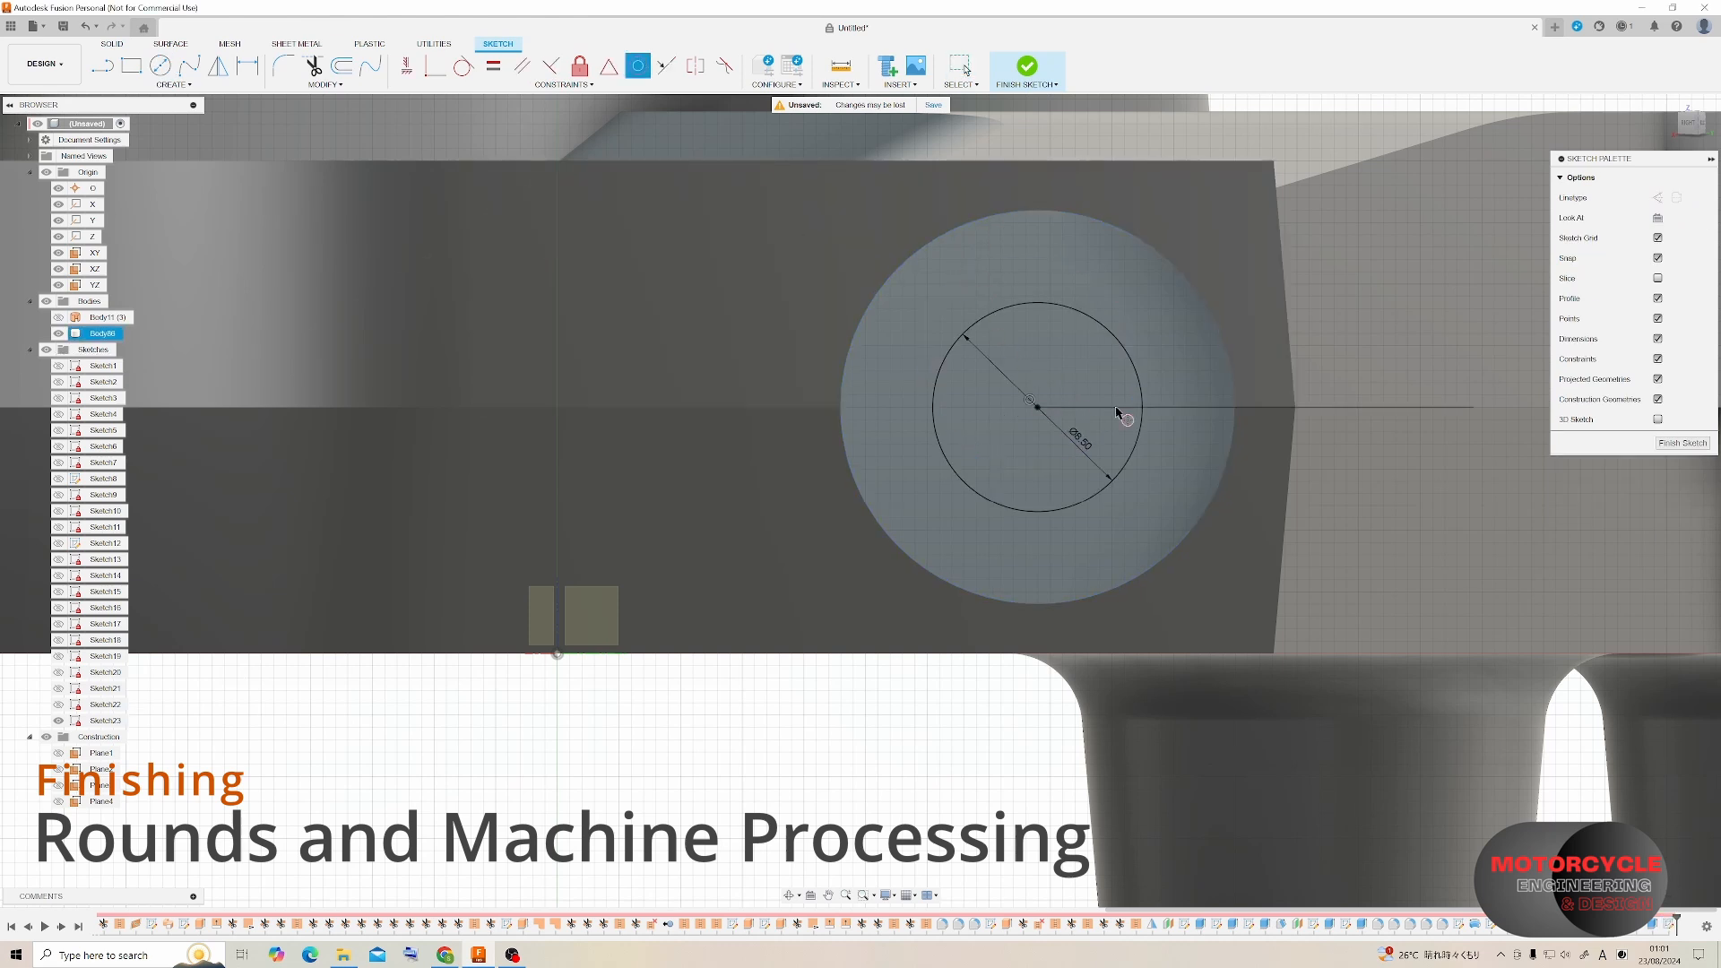
key(Escape)
Try a 14 mm diameter for the inner circle and restore it to 8.5 mm.
double_click(1085, 444)
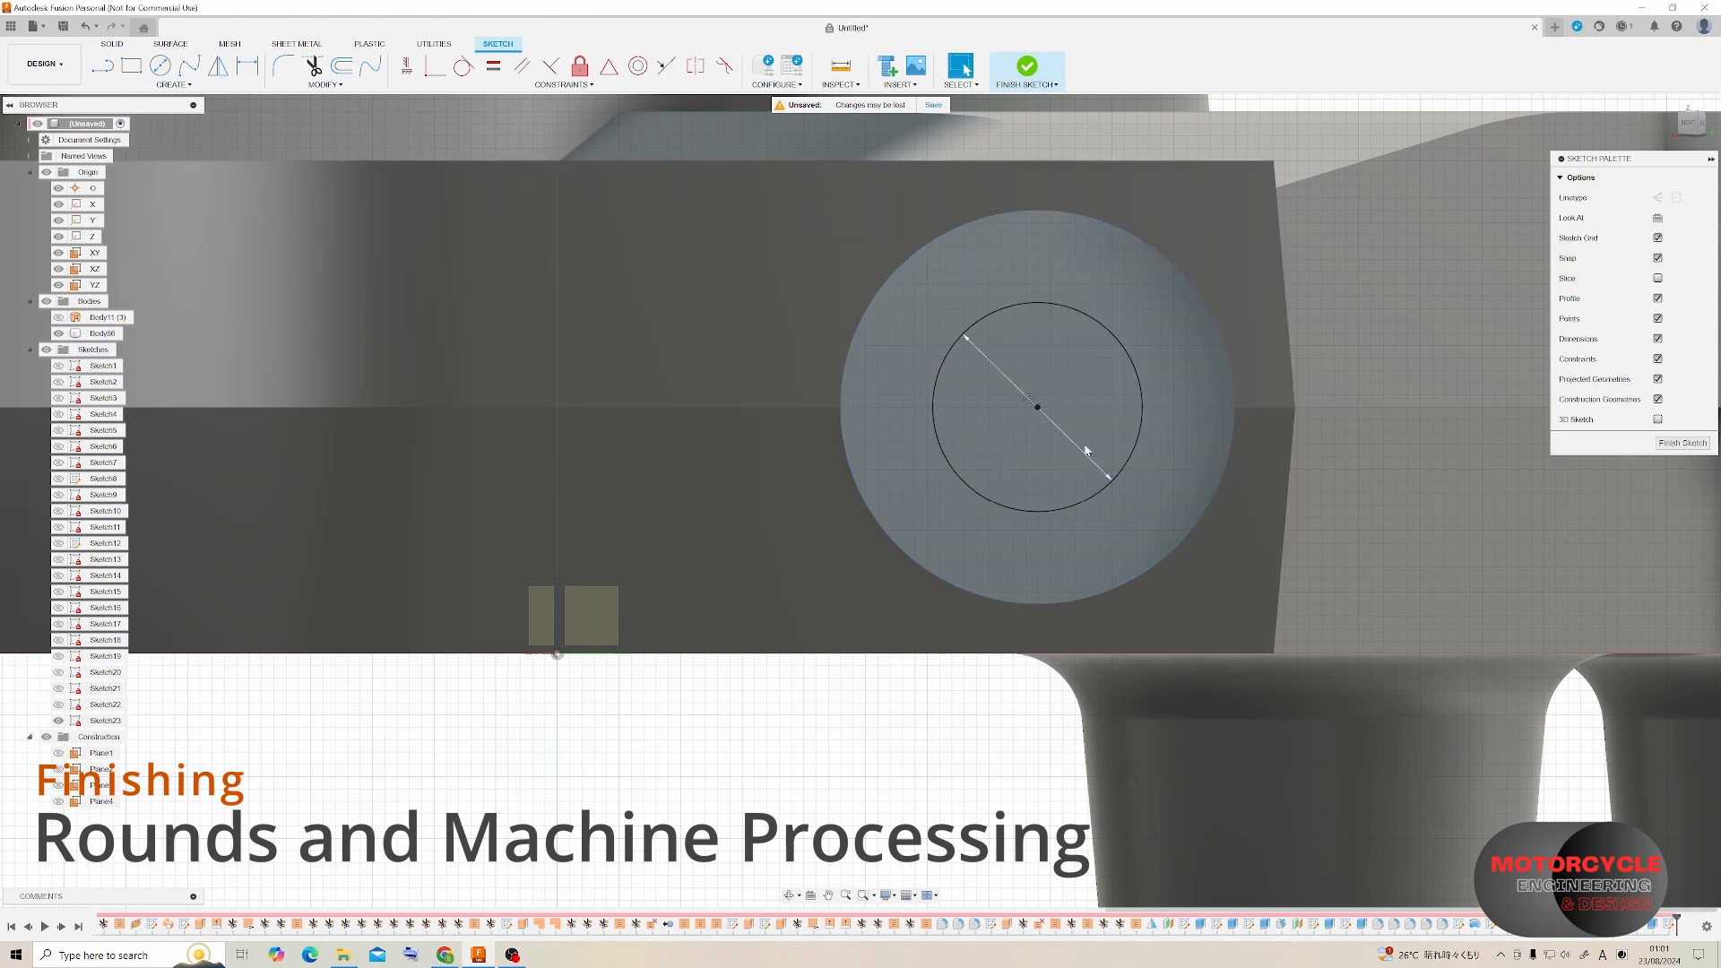
double_click(1108, 467)
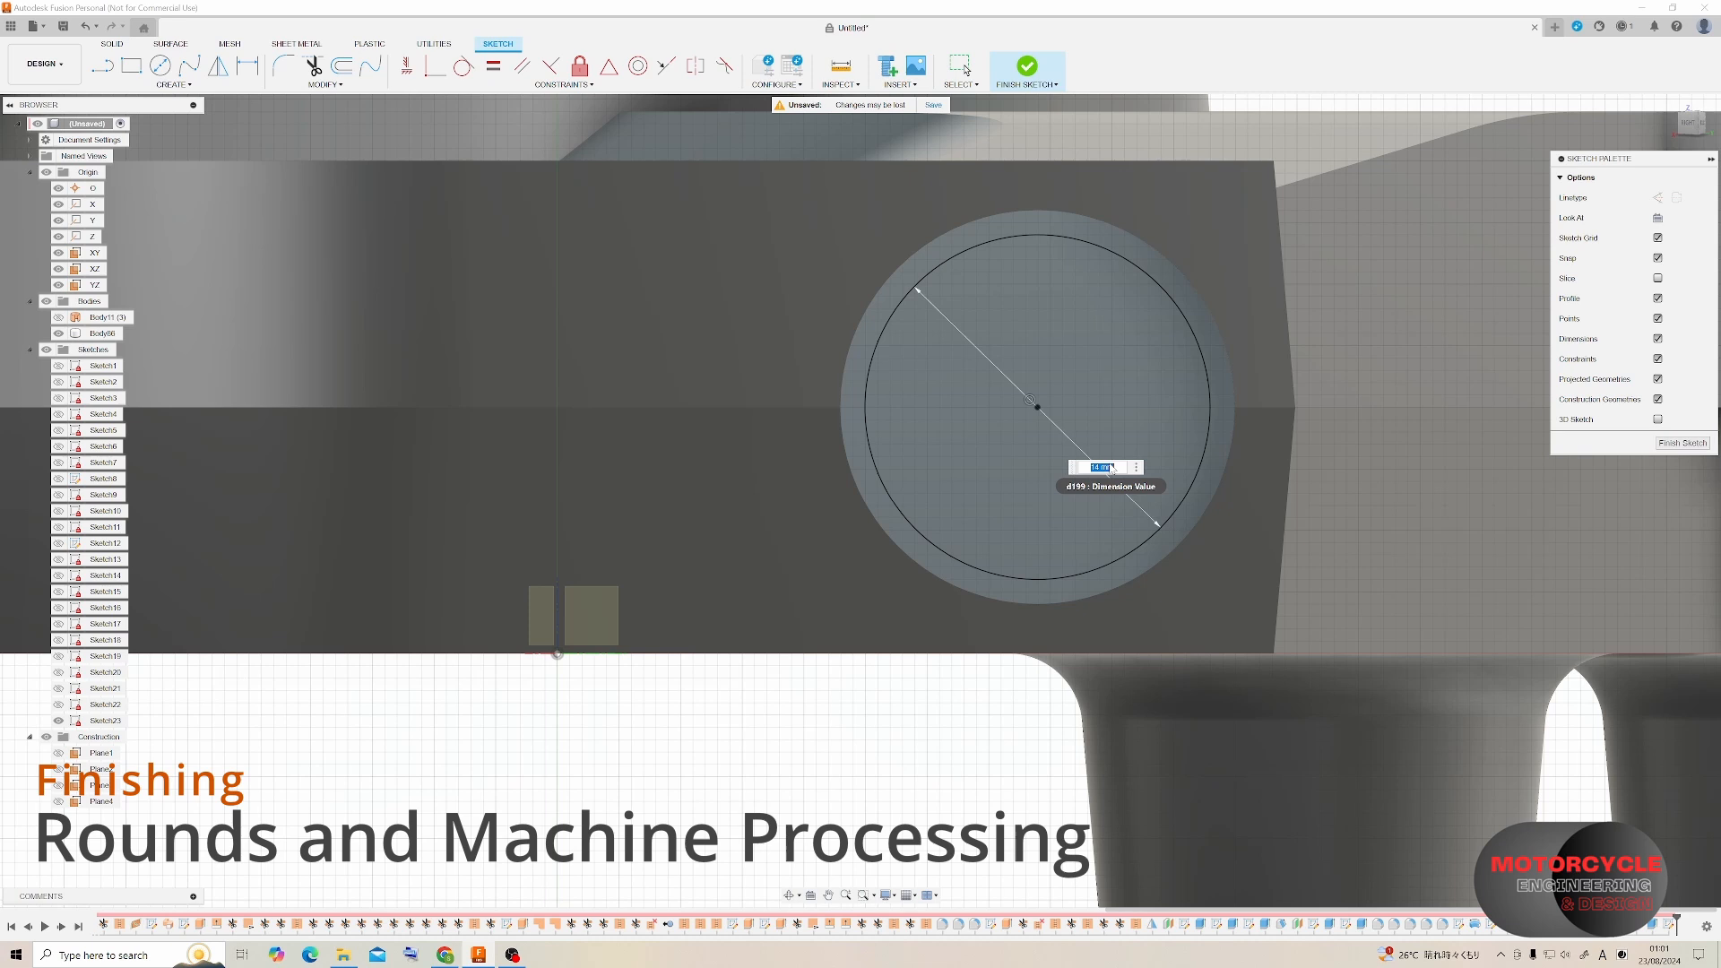
key(Return)
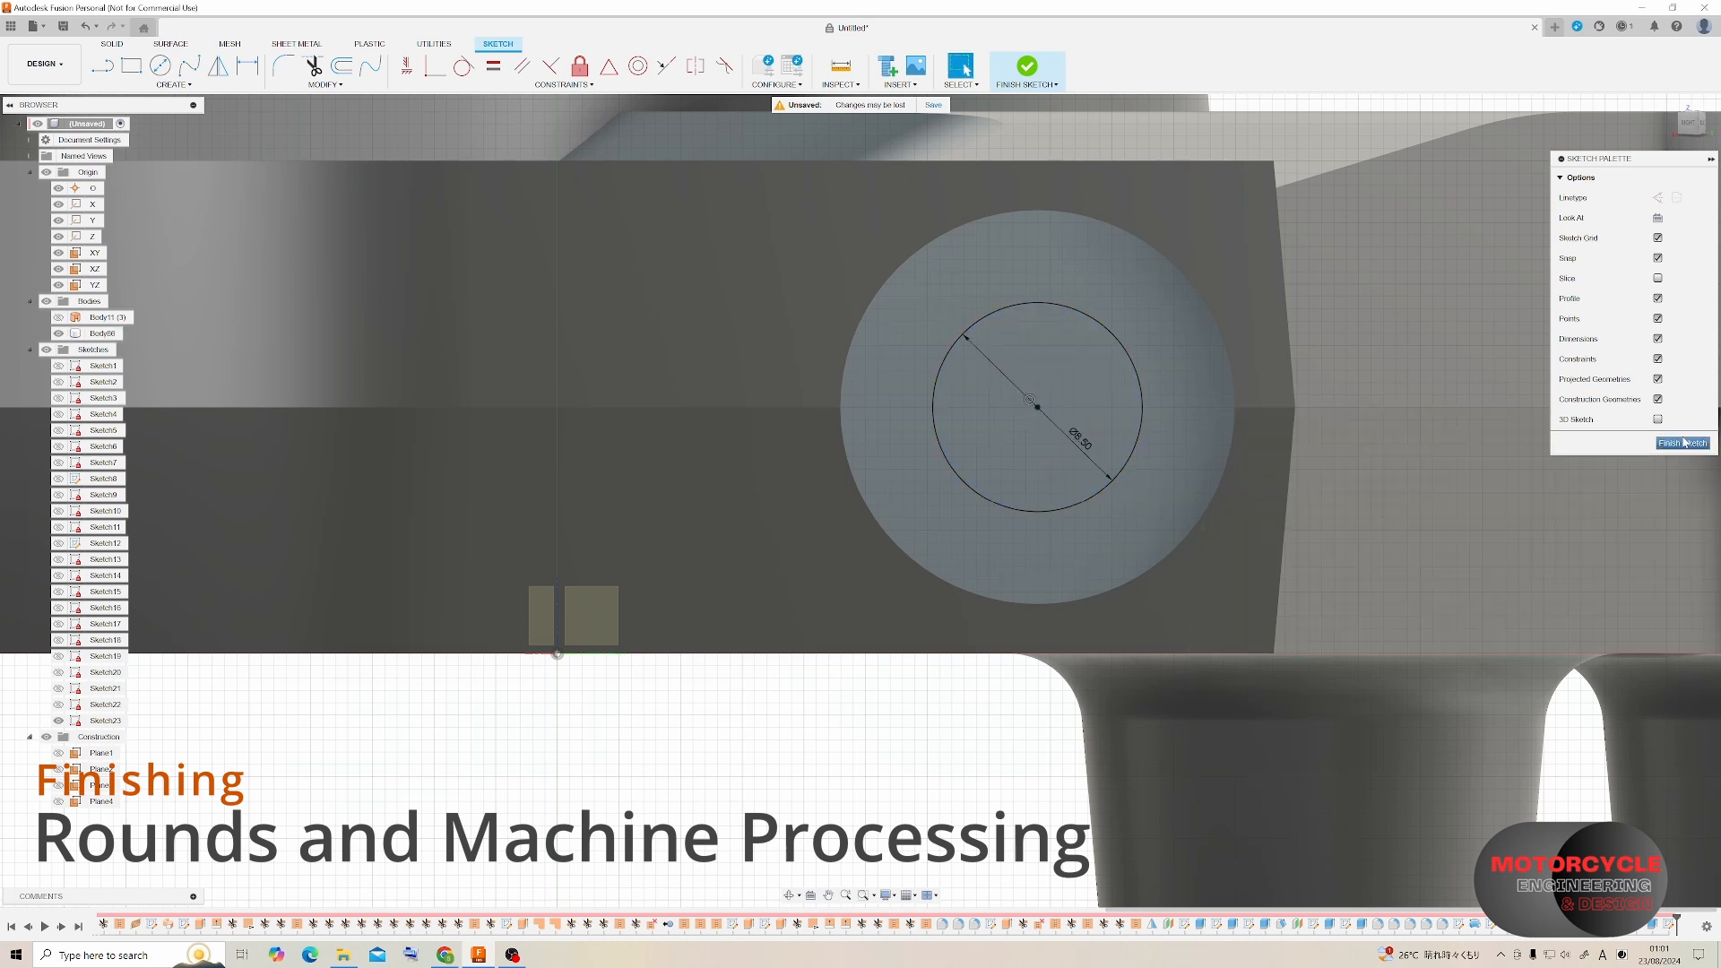
Finish the sketch and add a simple hole 22 mm deep at the circle's centre, crossing the slot into the opposite ear.
click(1028, 67)
key(h)
click(1037, 407)
mouse_move(1038, 407)
shift+middle_down()
mouse_move(1342, 365)
mouse_move(1241, 431)
shift+middle_up()
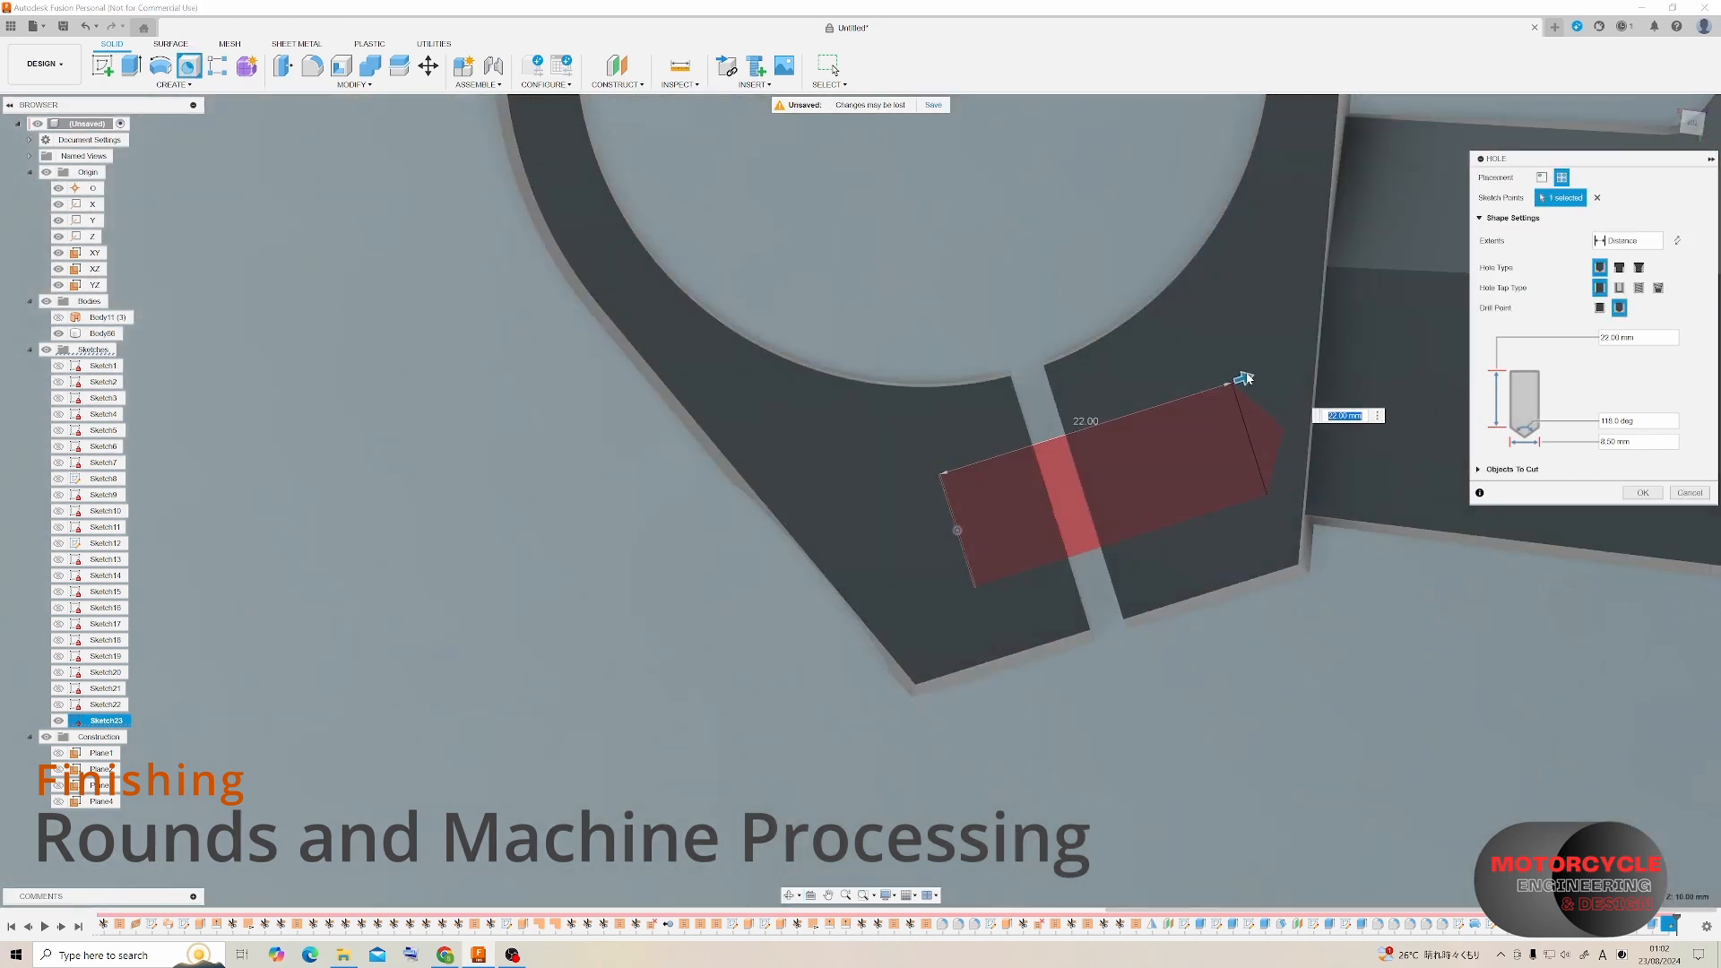
shift+middle_drag(1248, 378, 1237, 384)
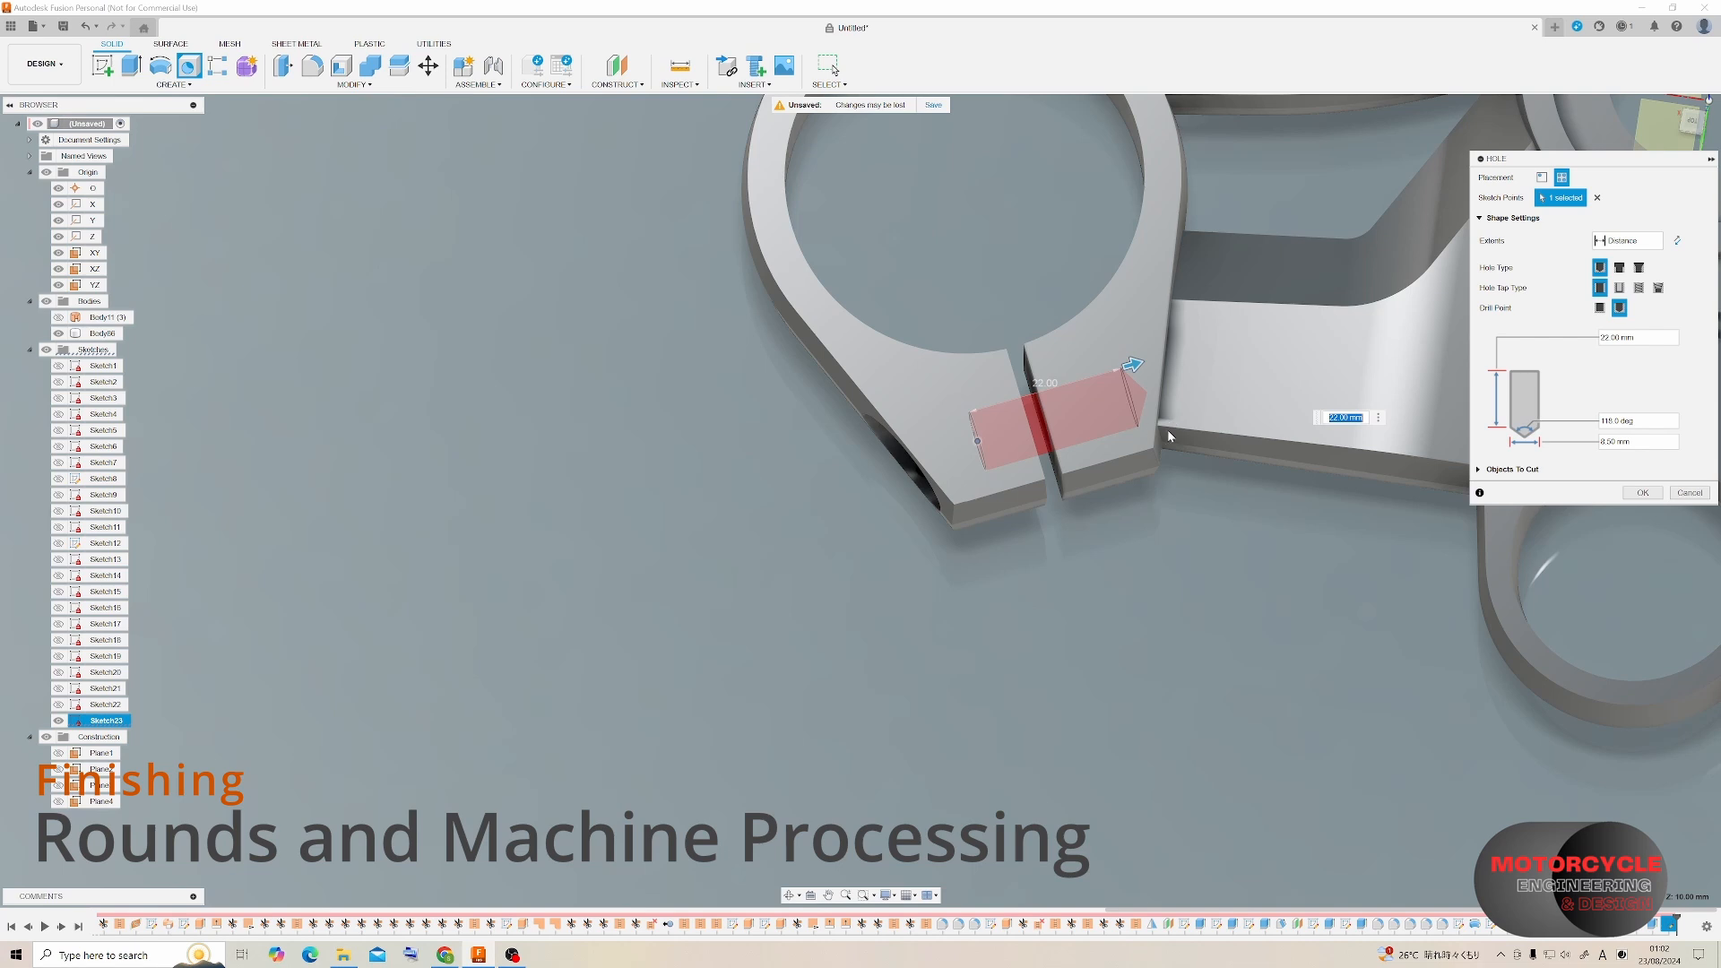
click(1645, 496)
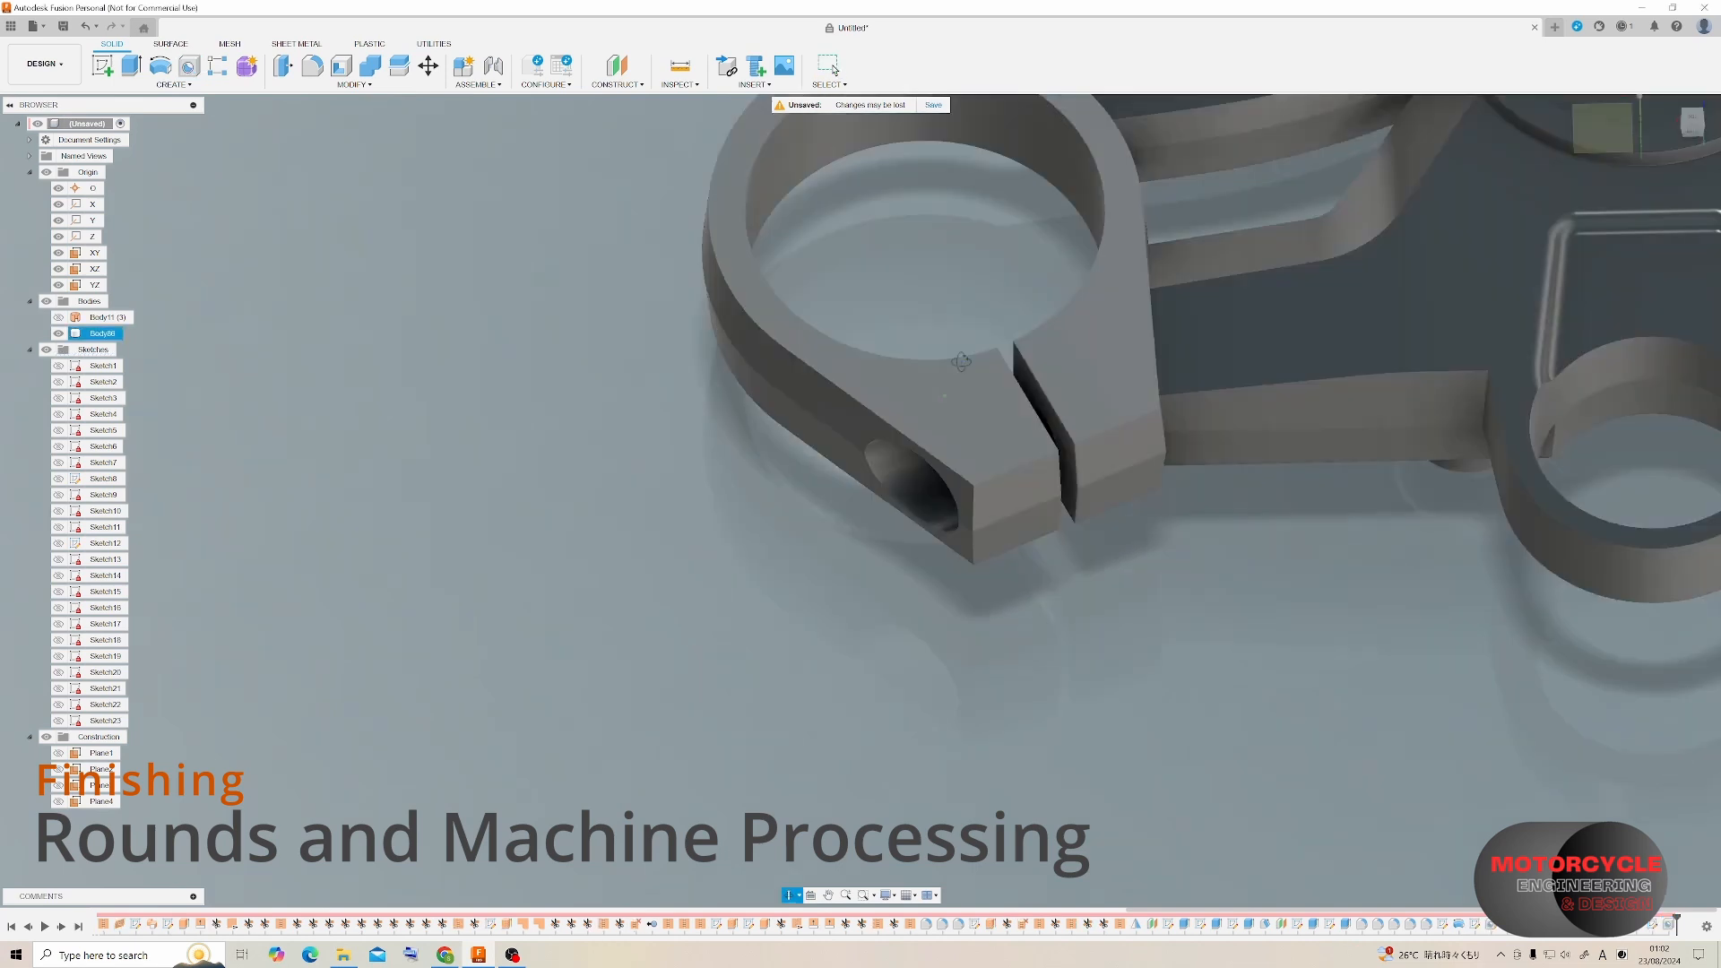
Mirror the fork bore cut, clamp slot, counterbore and bolt hole features across the YZ plane onto the other fork clamp.
shift+middle_drag(1166, 386, 964, 211)
scroll(1416, 556, down, 2)
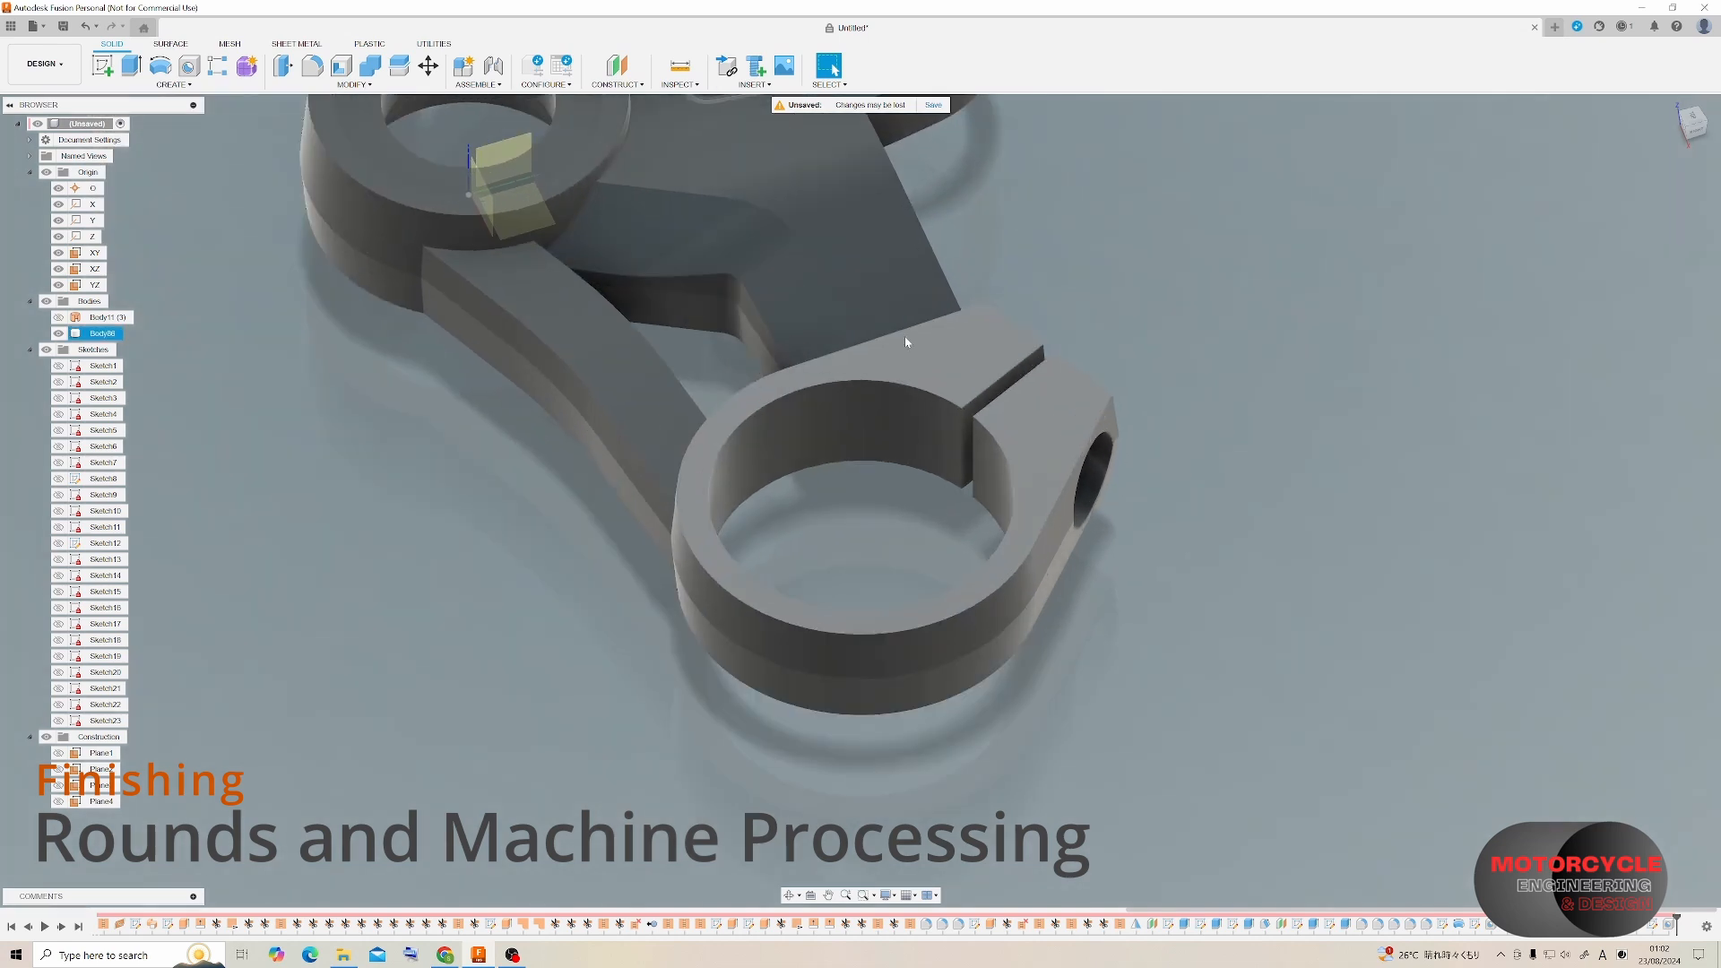
scroll(901, 338, up, 1)
click(173, 84)
click(135, 384)
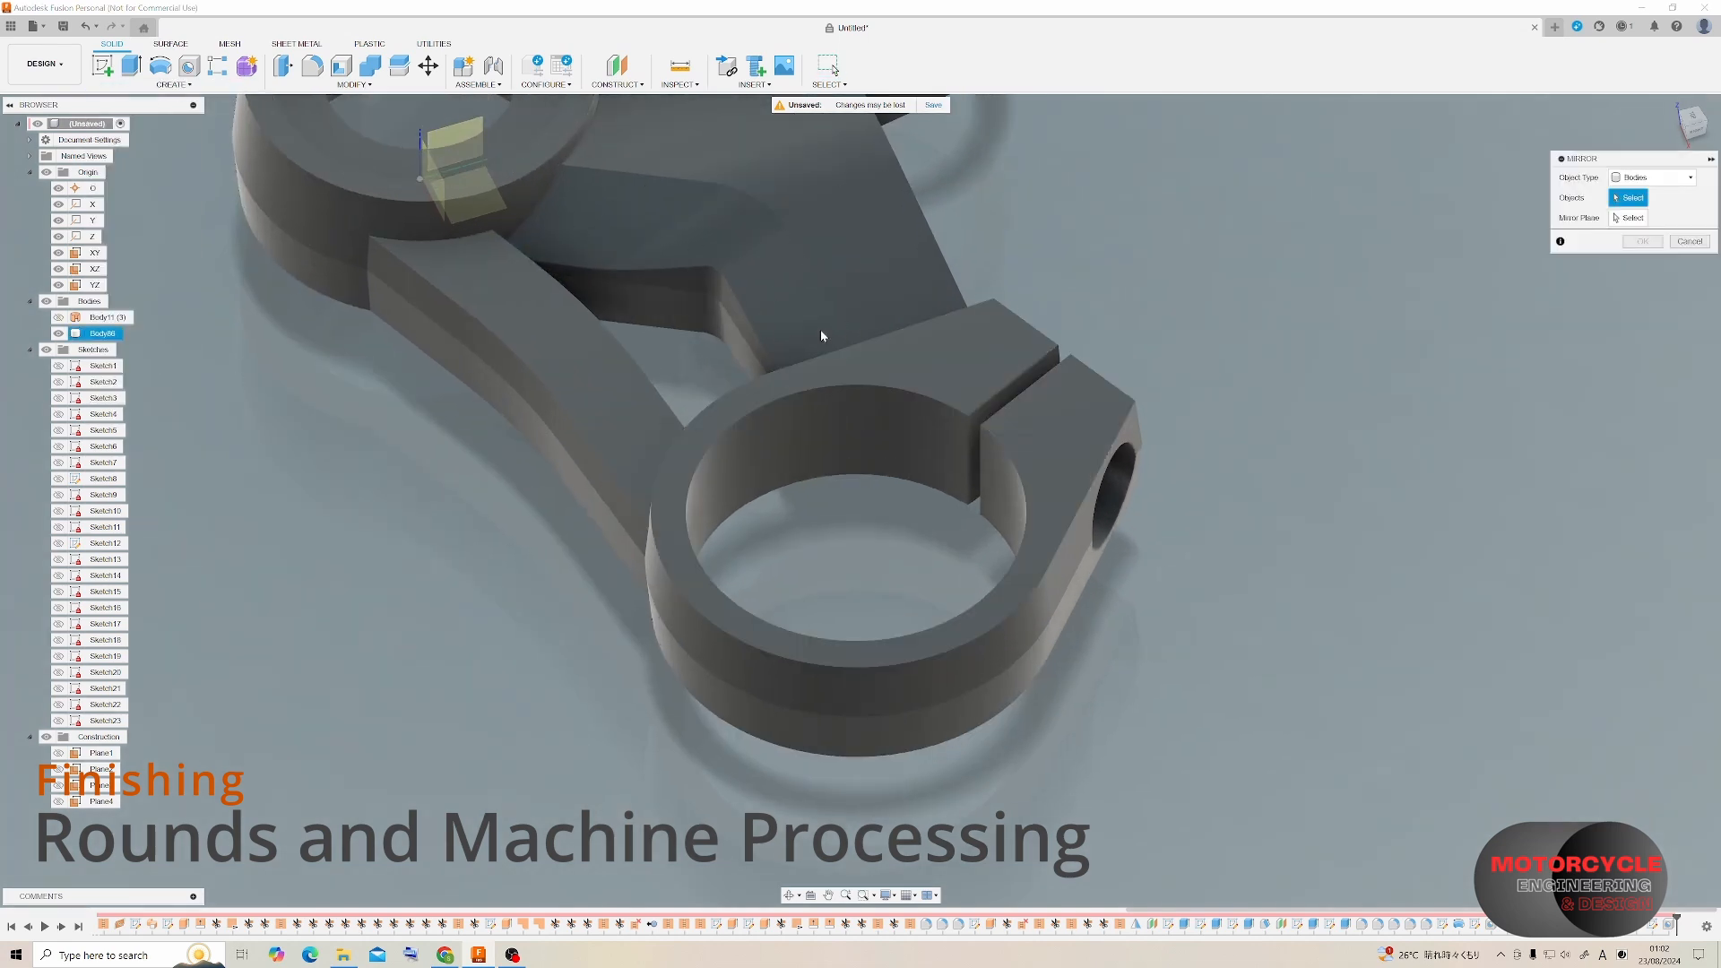
click(1652, 178)
click(1636, 224)
shift+middle_drag(1033, 411, 1195, 380)
shift+middle_drag(1033, 305, 881, 316)
click(881, 316)
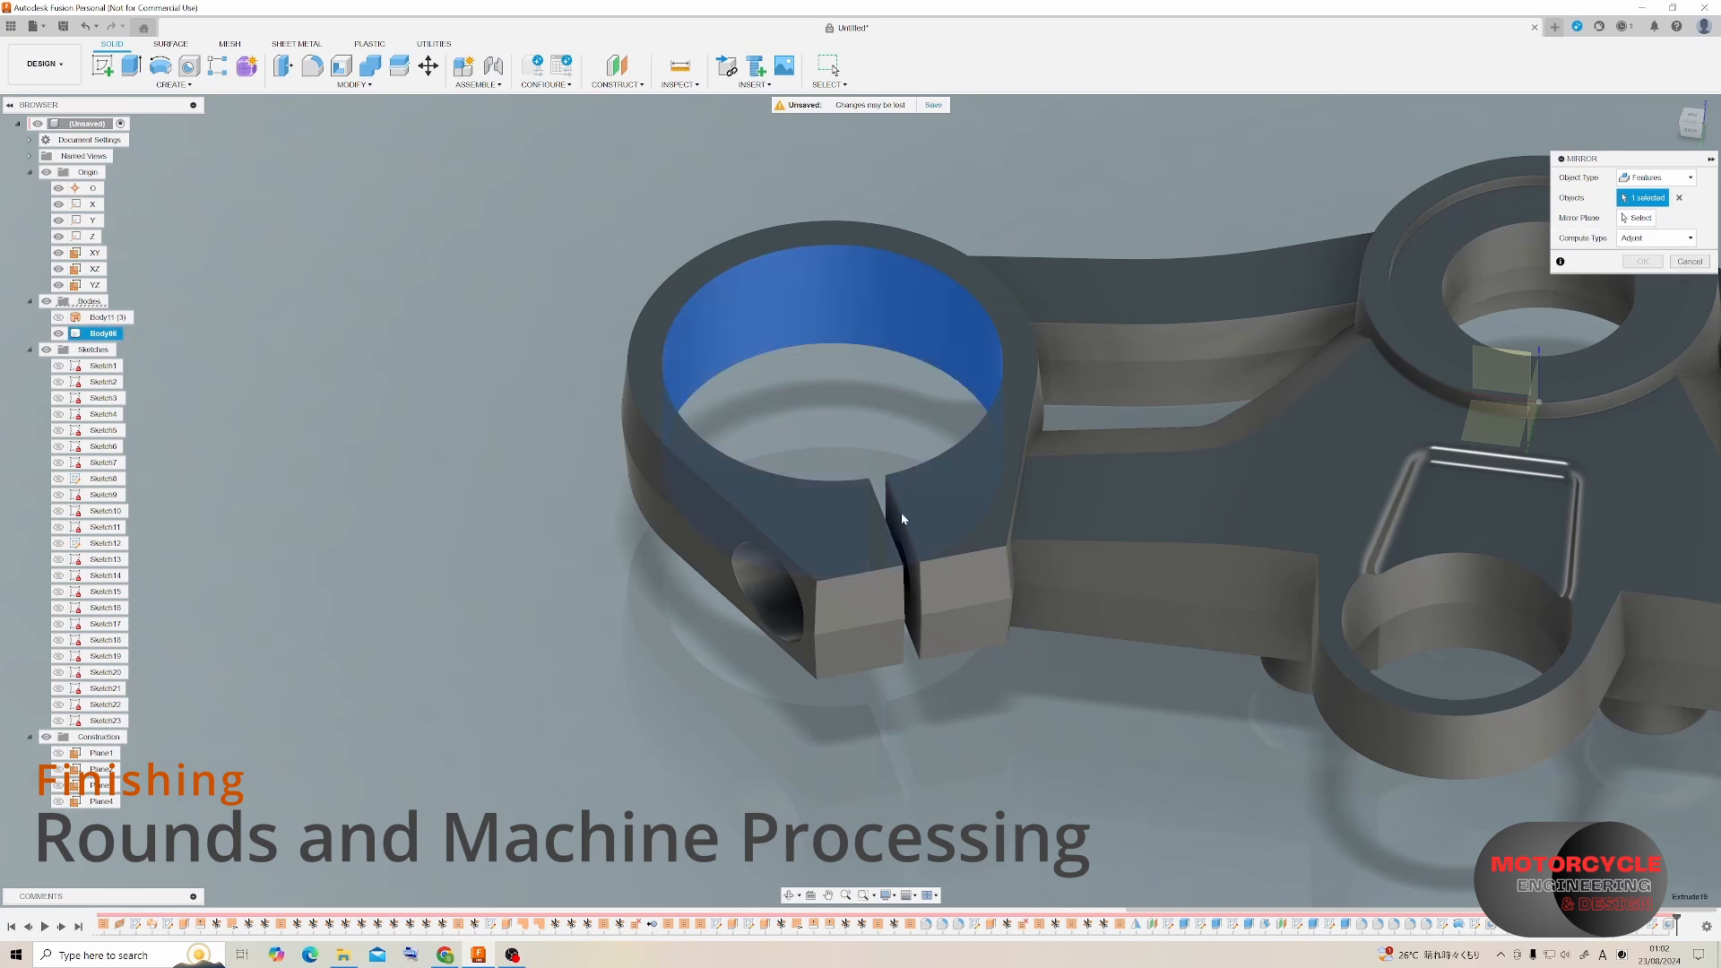
scroll(876, 499, up, 3)
click(876, 500)
scroll(870, 411, down, 5)
click(757, 630)
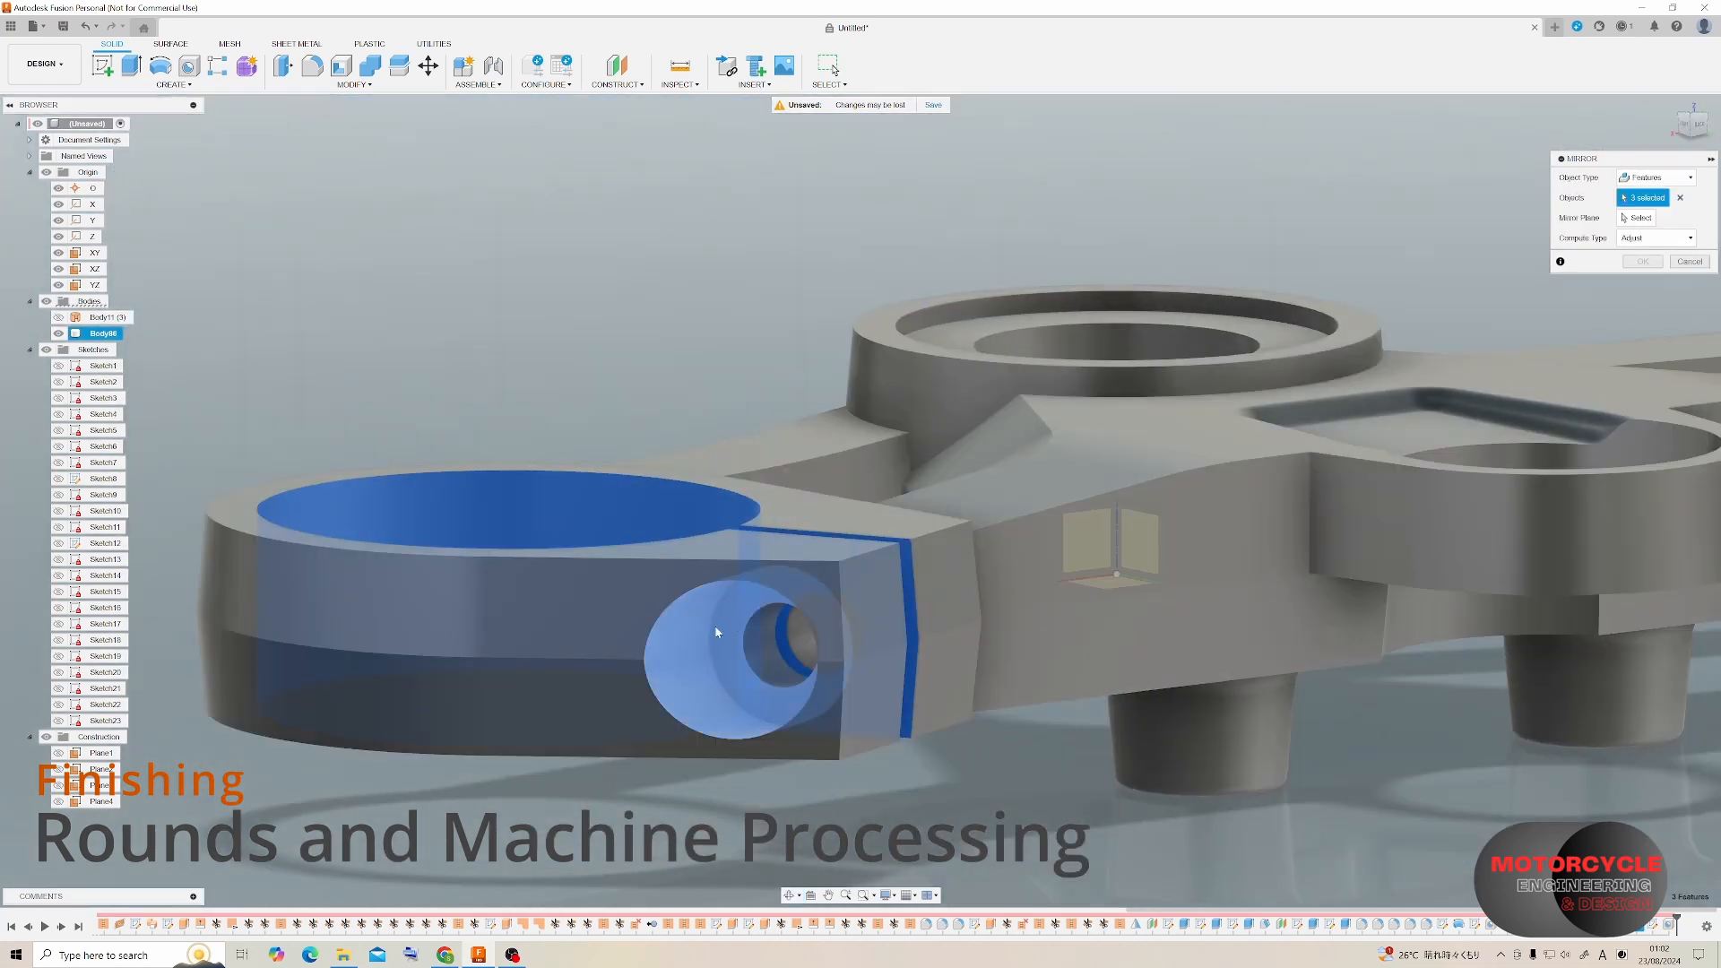
click(762, 628)
scroll(1128, 459, down, 2)
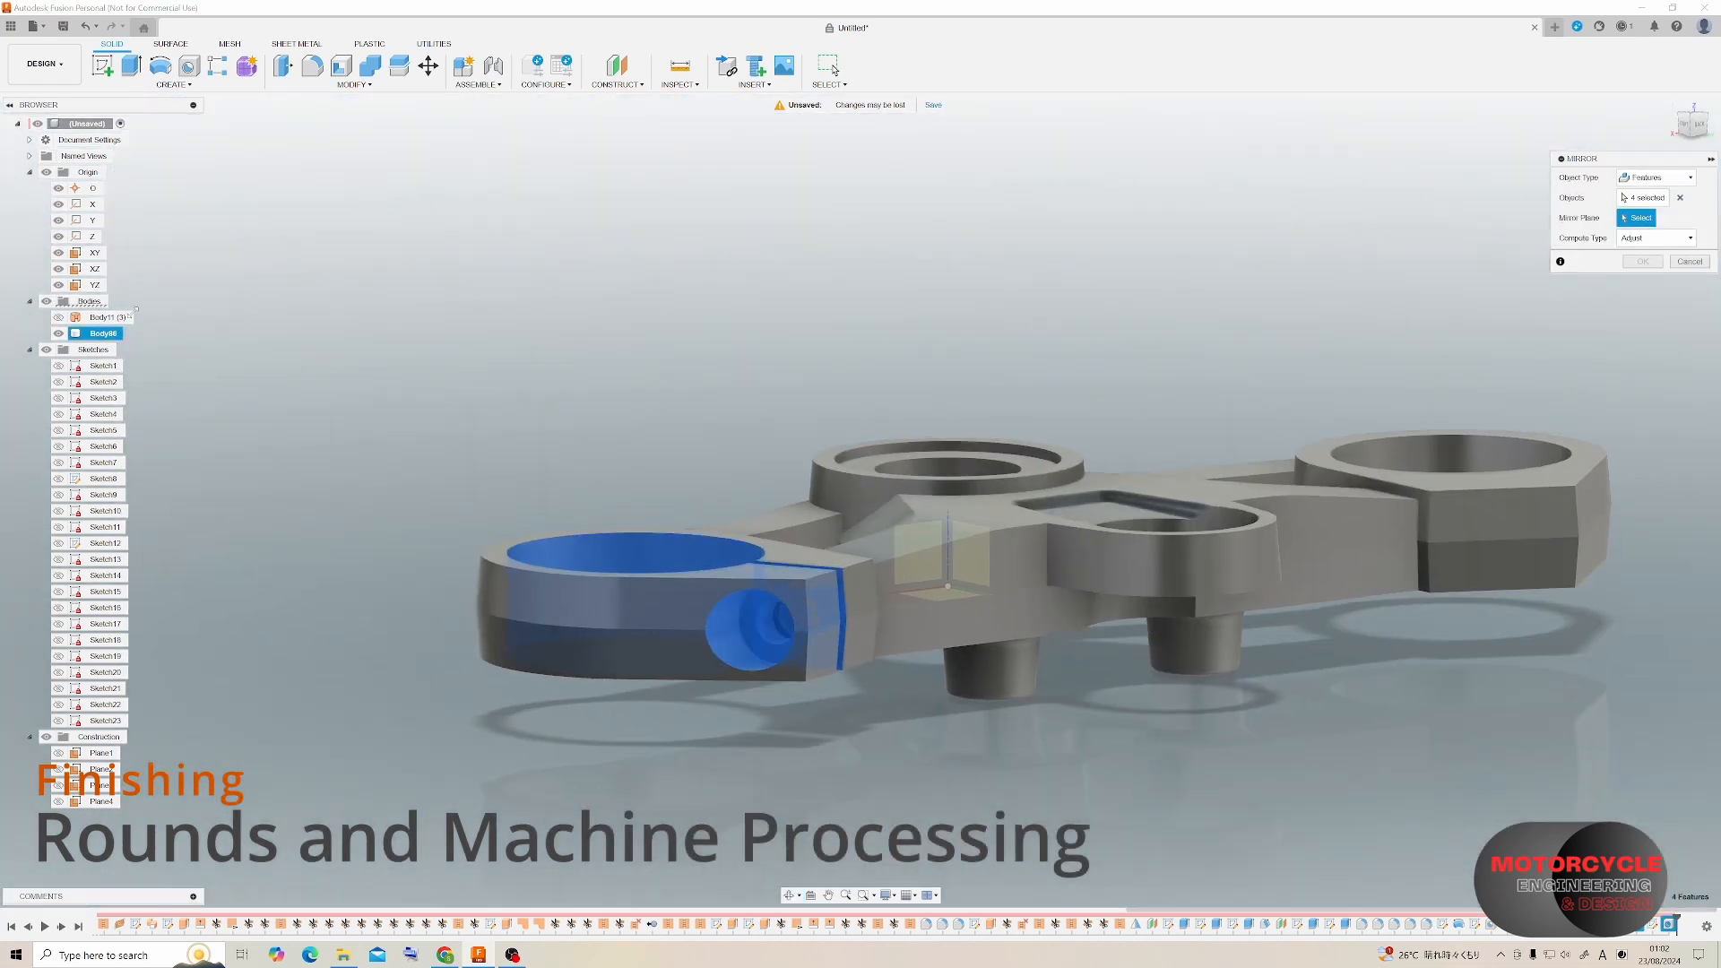
click(95, 285)
click(1641, 263)
Fillet the edges of the recessed pocket surfaces on both sides of the central boss with a 3 mm radius.
shift+middle_drag(1443, 466, 1097, 462)
key(f)
scroll(797, 425, up, 5)
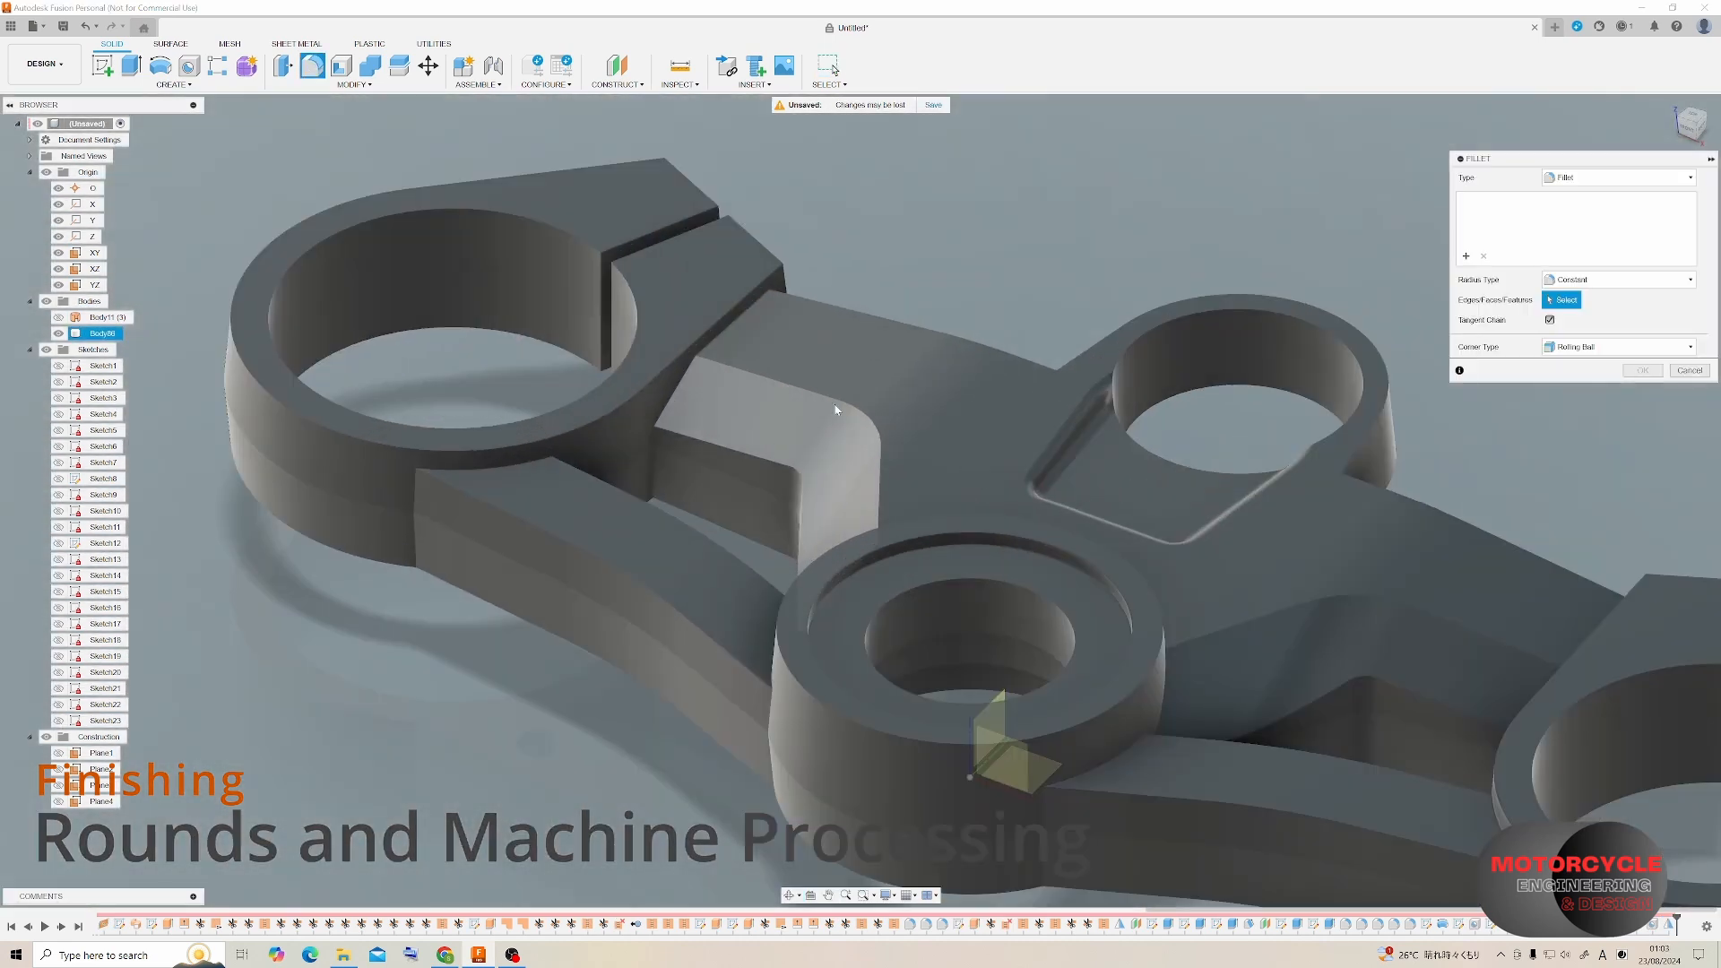
click(837, 392)
click(1422, 617)
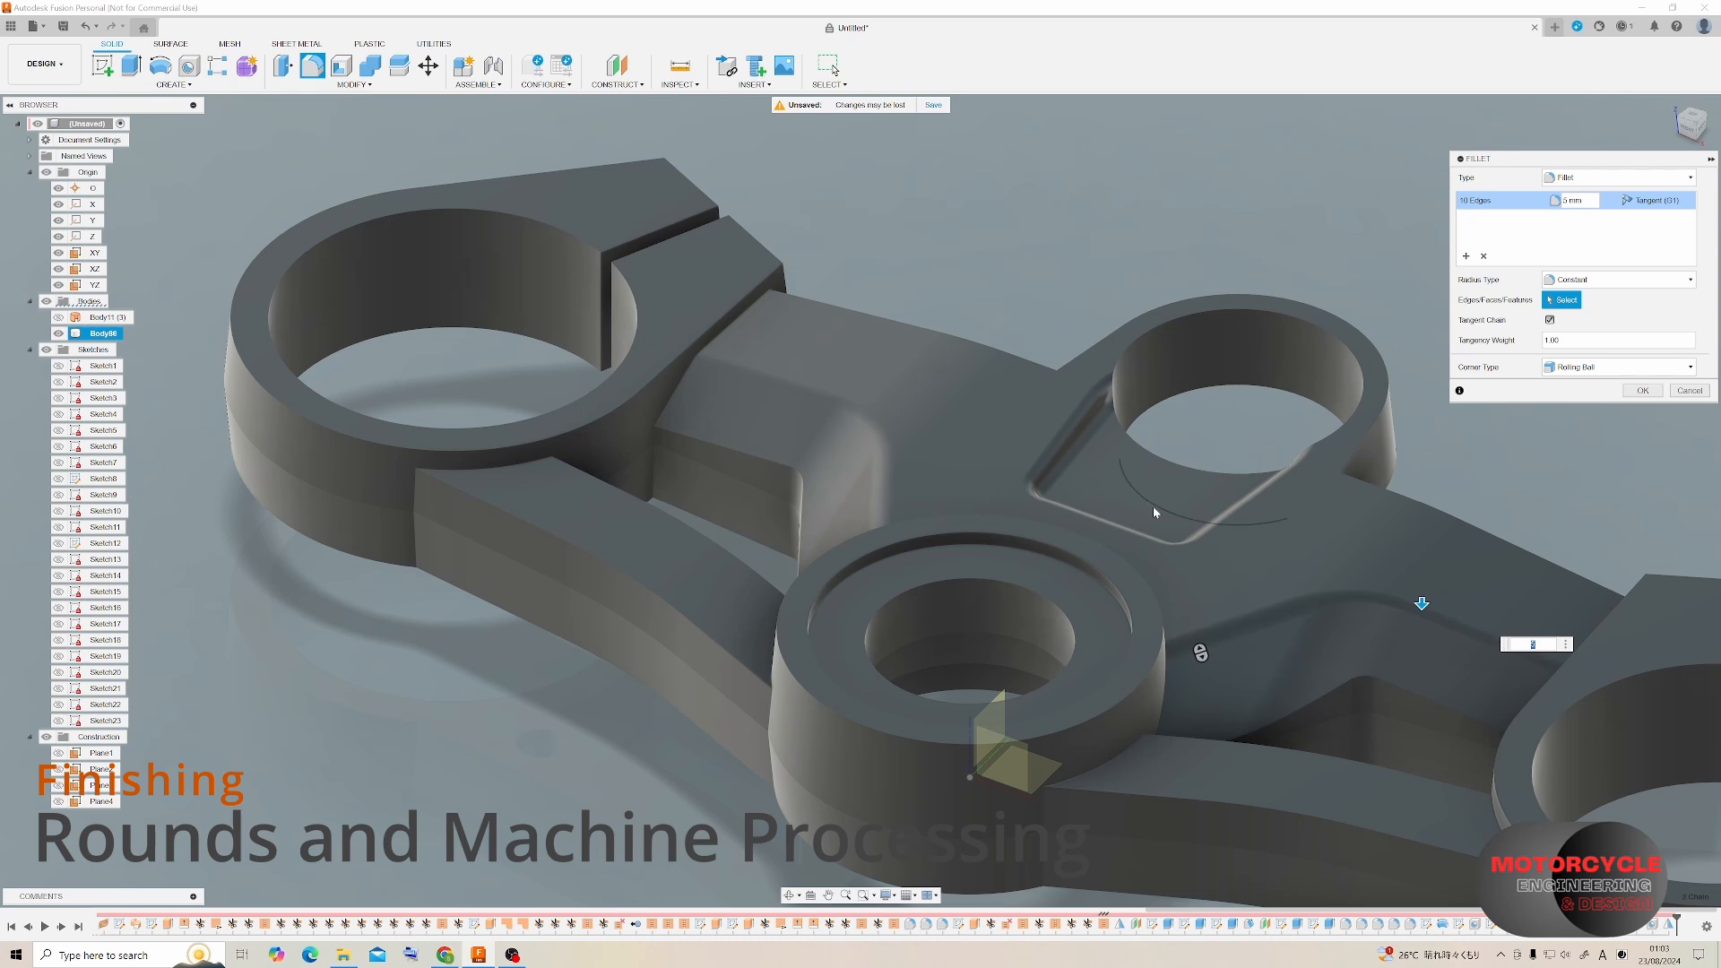
text(3)
key(Return)
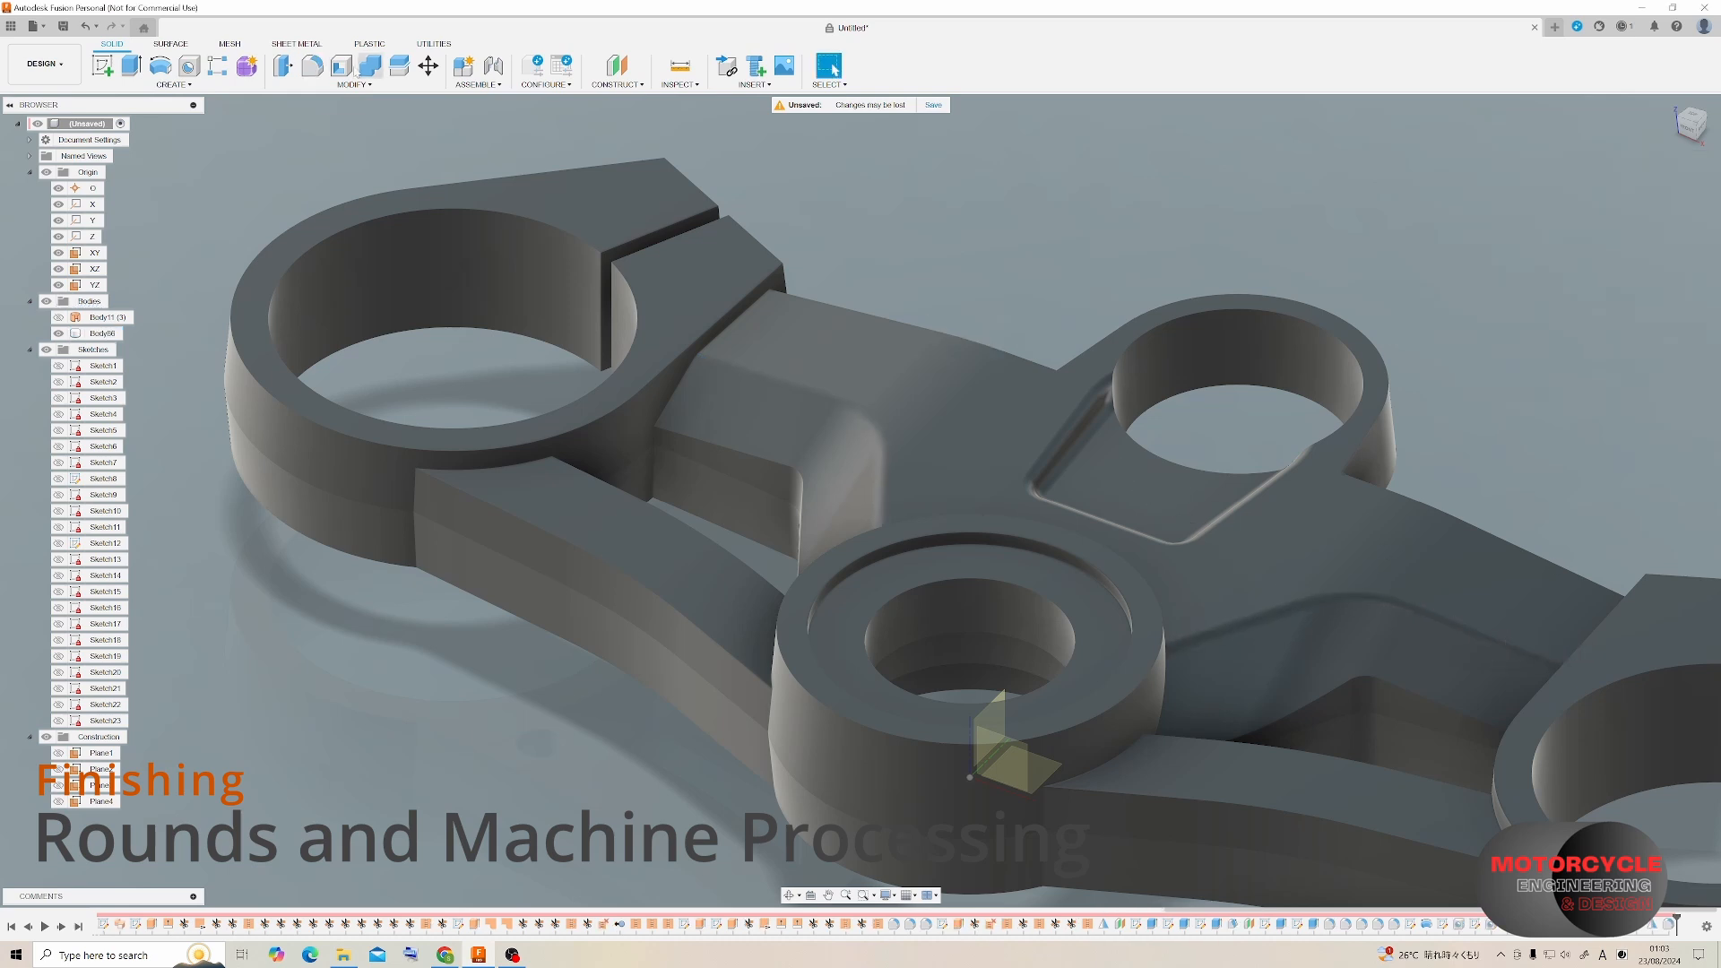
key(f)
shift+middle_drag(1422, 604, 1399, 520)
click(1408, 513)
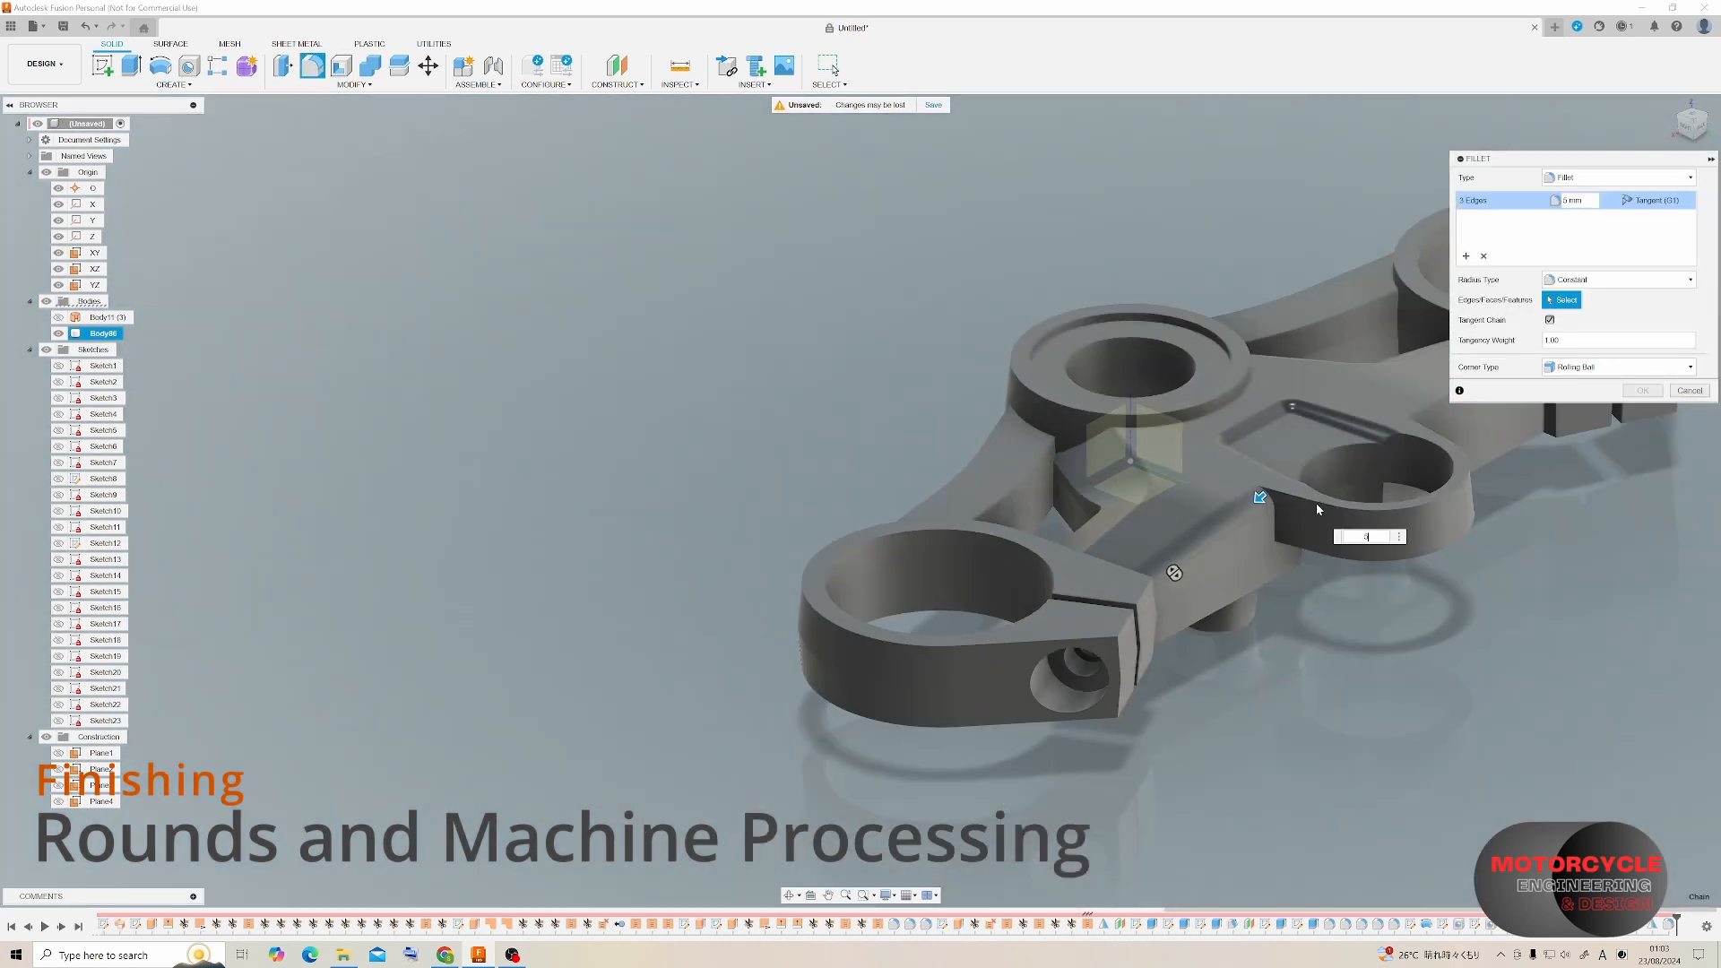
scroll(1407, 513, up, 3)
shift+middle_drag(1176, 549, 1004, 515)
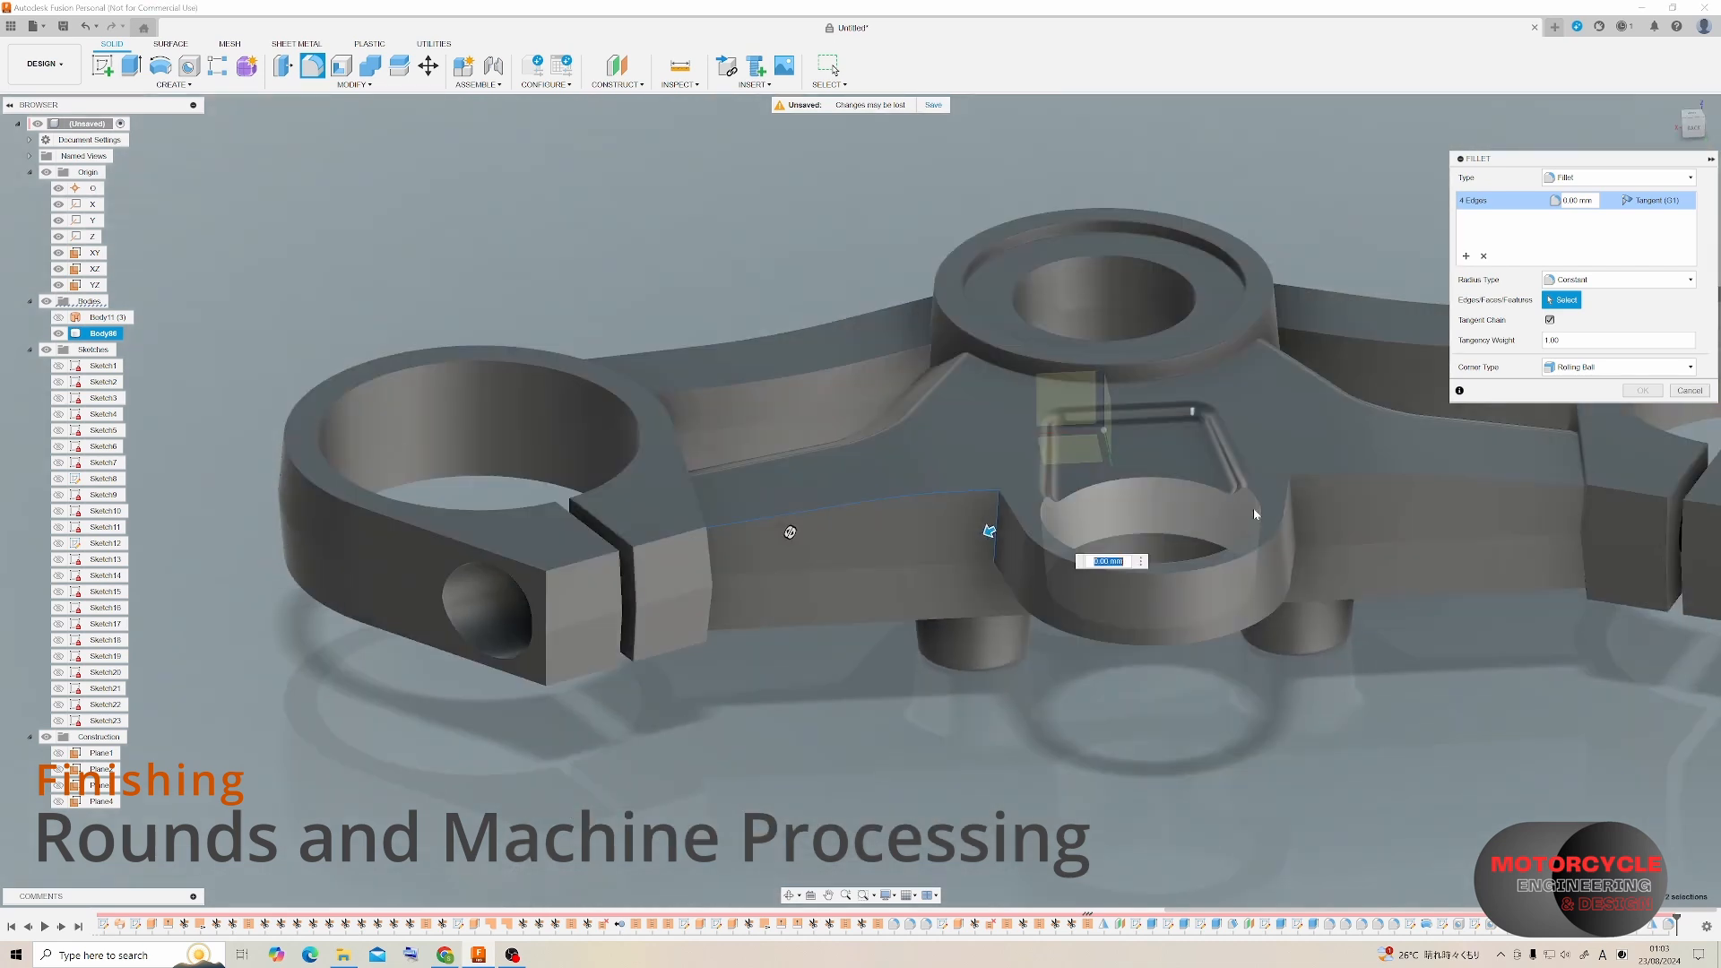
key(Escape)
Fillet the two vertical corner edges where the front ring lug meets the main arms with a 5 mm radius.
key(f)
click(995, 521)
click(1297, 515)
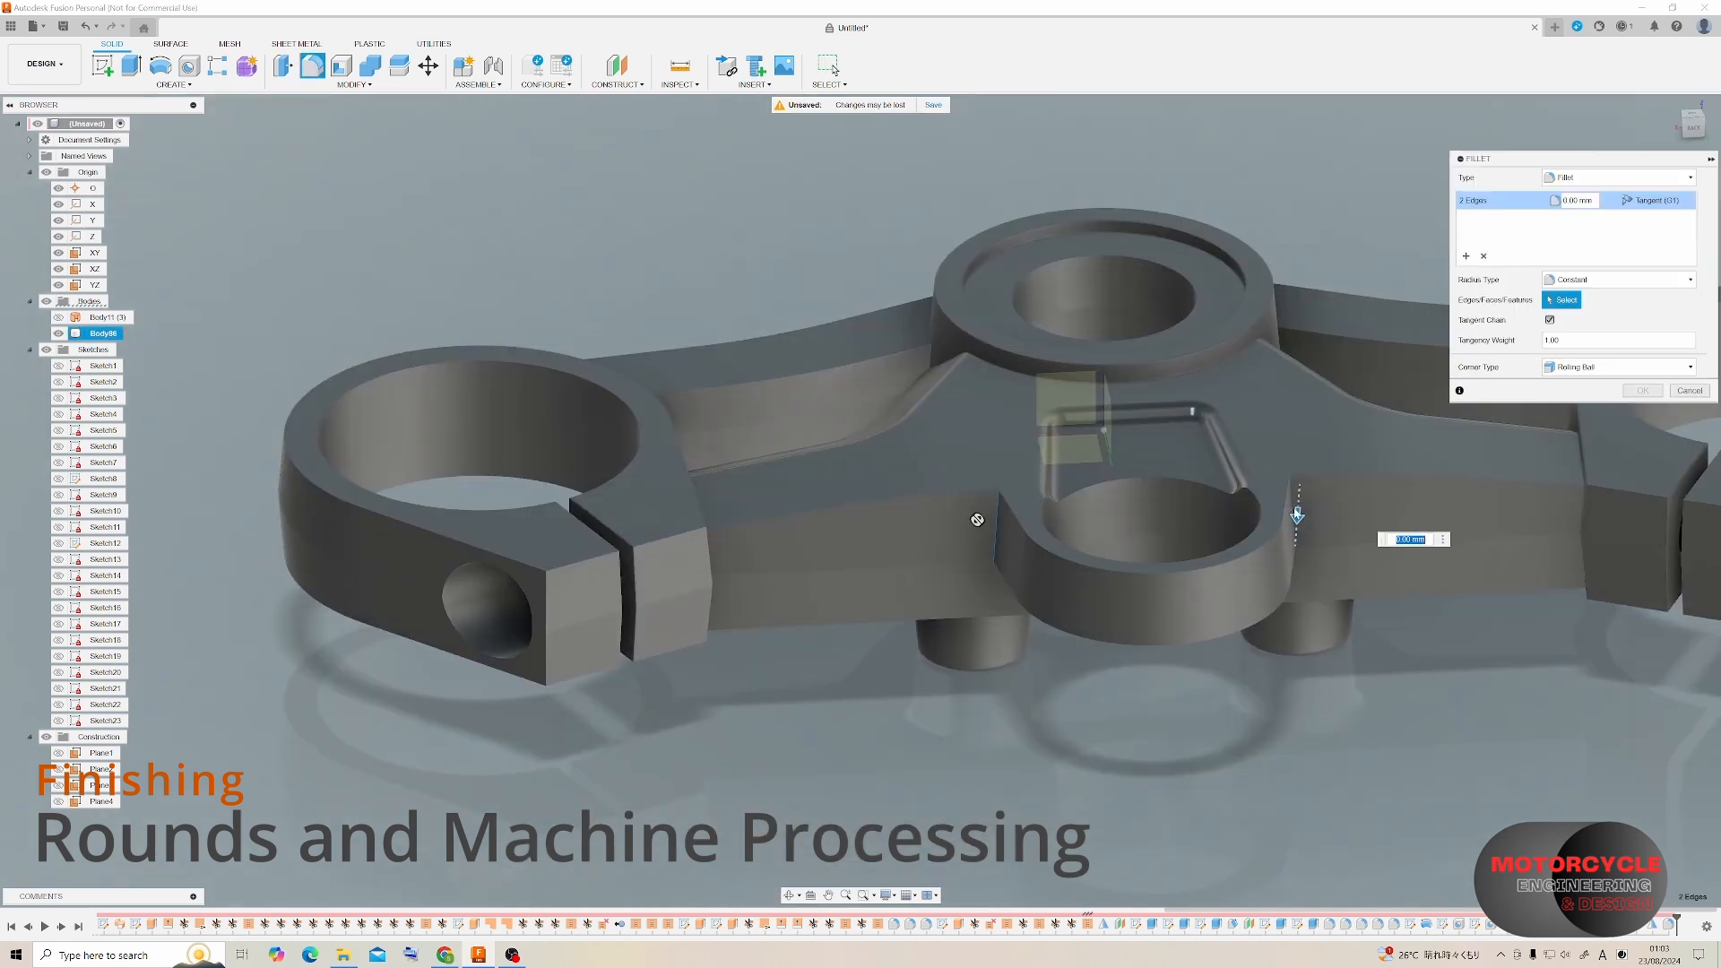
click(1642, 390)
key(f)
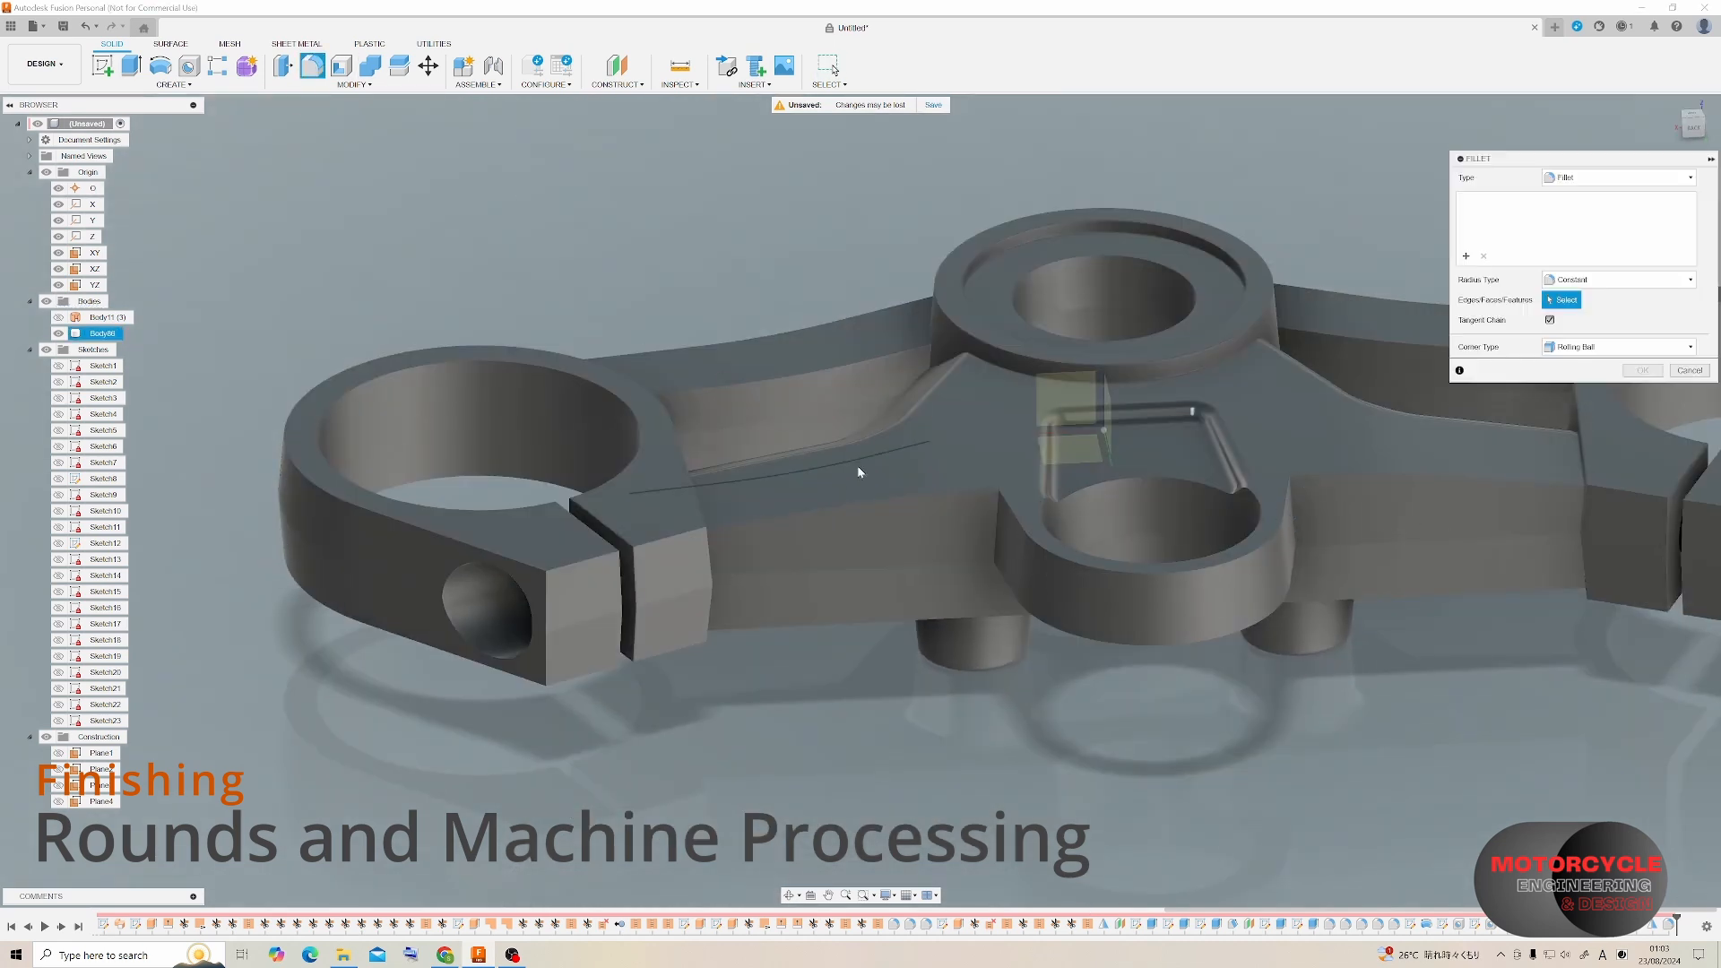
scroll(986, 506, up, 3)
click(1034, 520)
scroll(1035, 520, down, 3)
shift+middle_drag(1035, 520, 693, 450)
scroll(933, 491, up, 3)
shift+middle_drag(938, 448, 1229, 480)
click(919, 493)
text(5)
scroll(964, 466, down, 2)
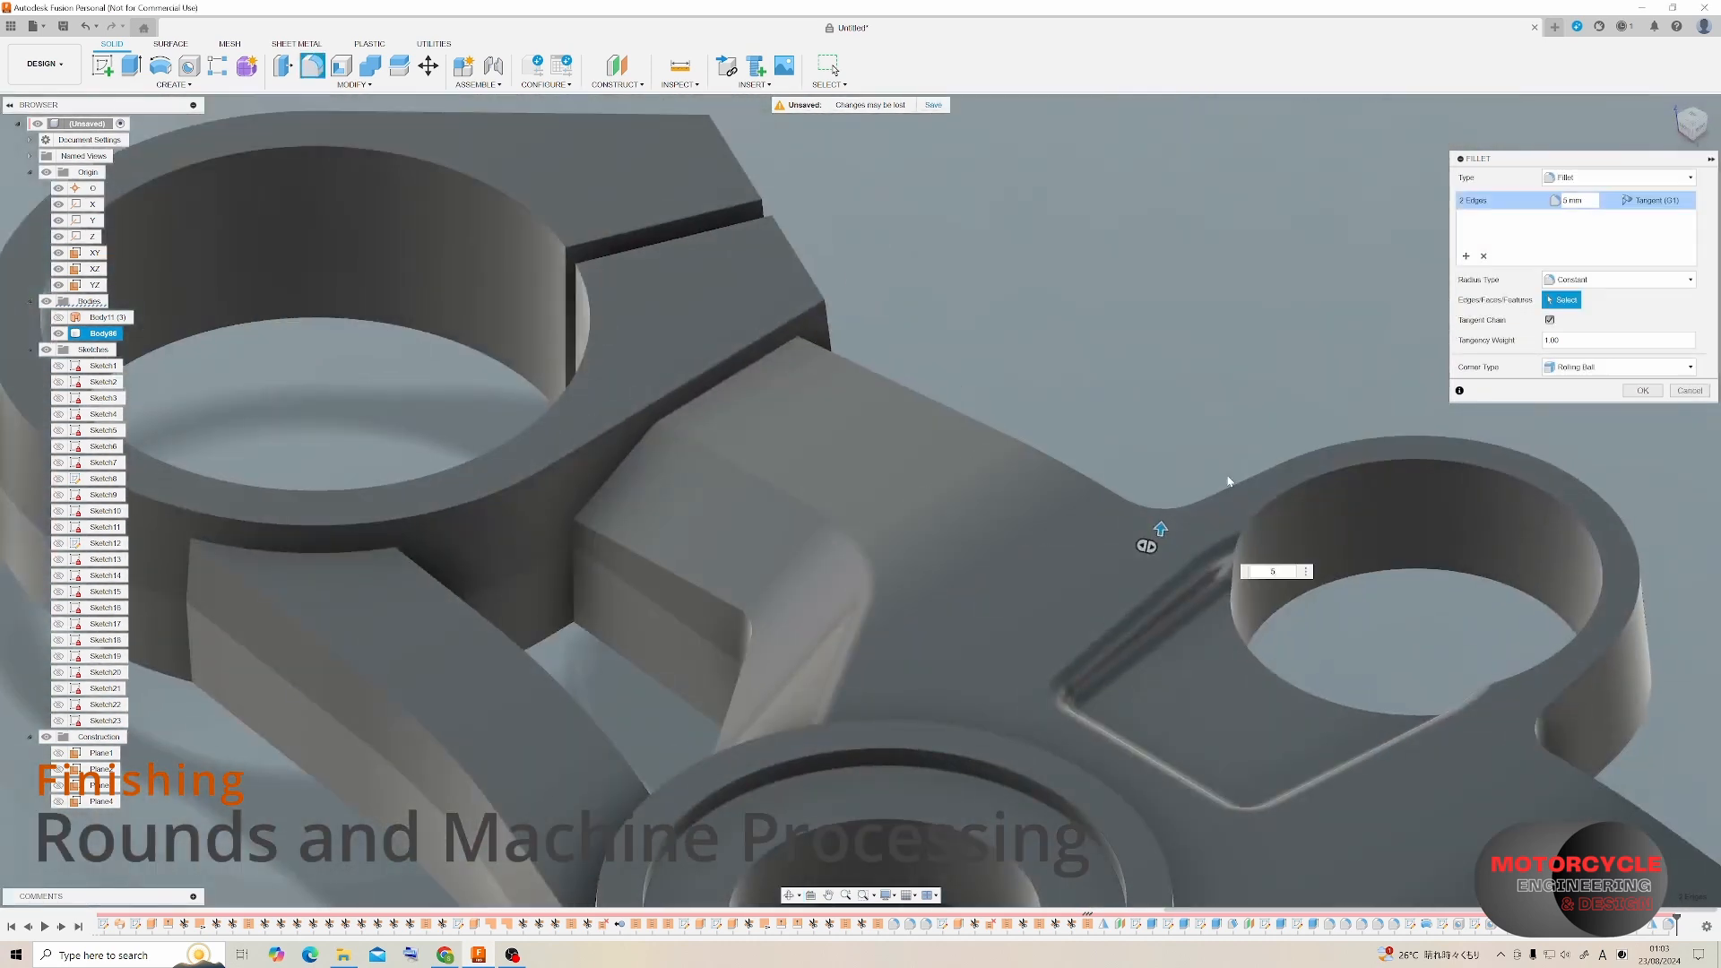
scroll(1038, 403, down, 3)
key(Return)
Fillet the top outer edge chain running along both main arms and around the front ring lug with a 2 mm radius.
click(1040, 340)
key(f)
scroll(1143, 277, up, 4)
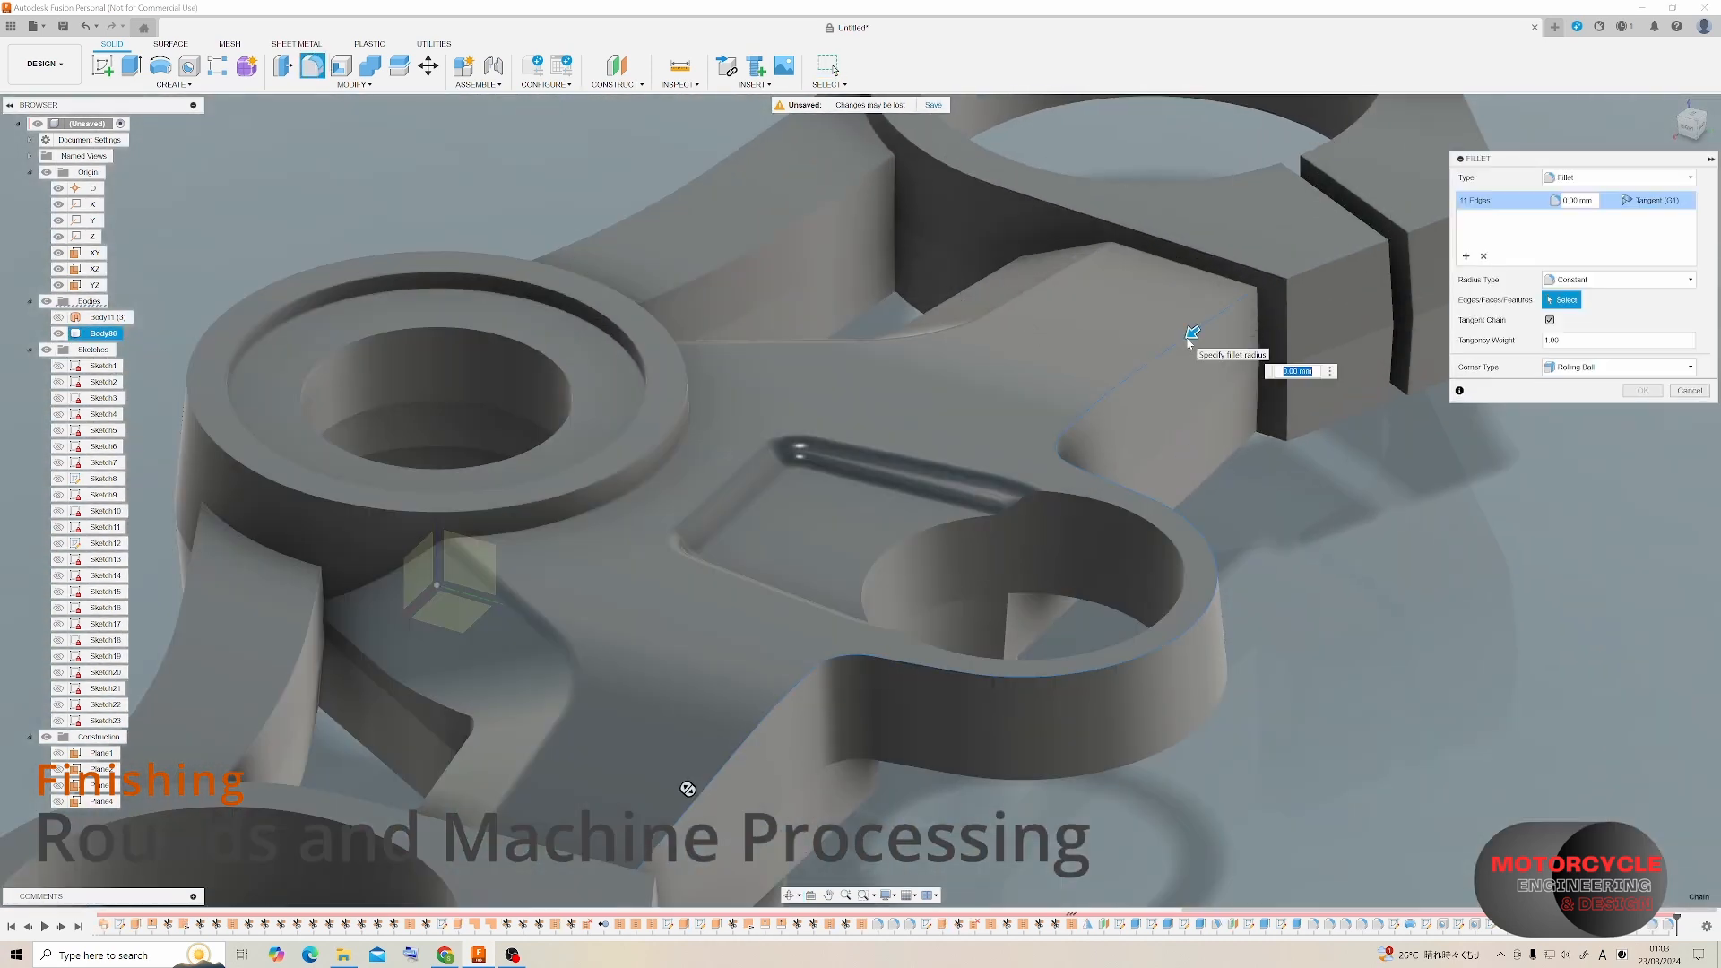
text(2)
scroll(1135, 311, down, 5)
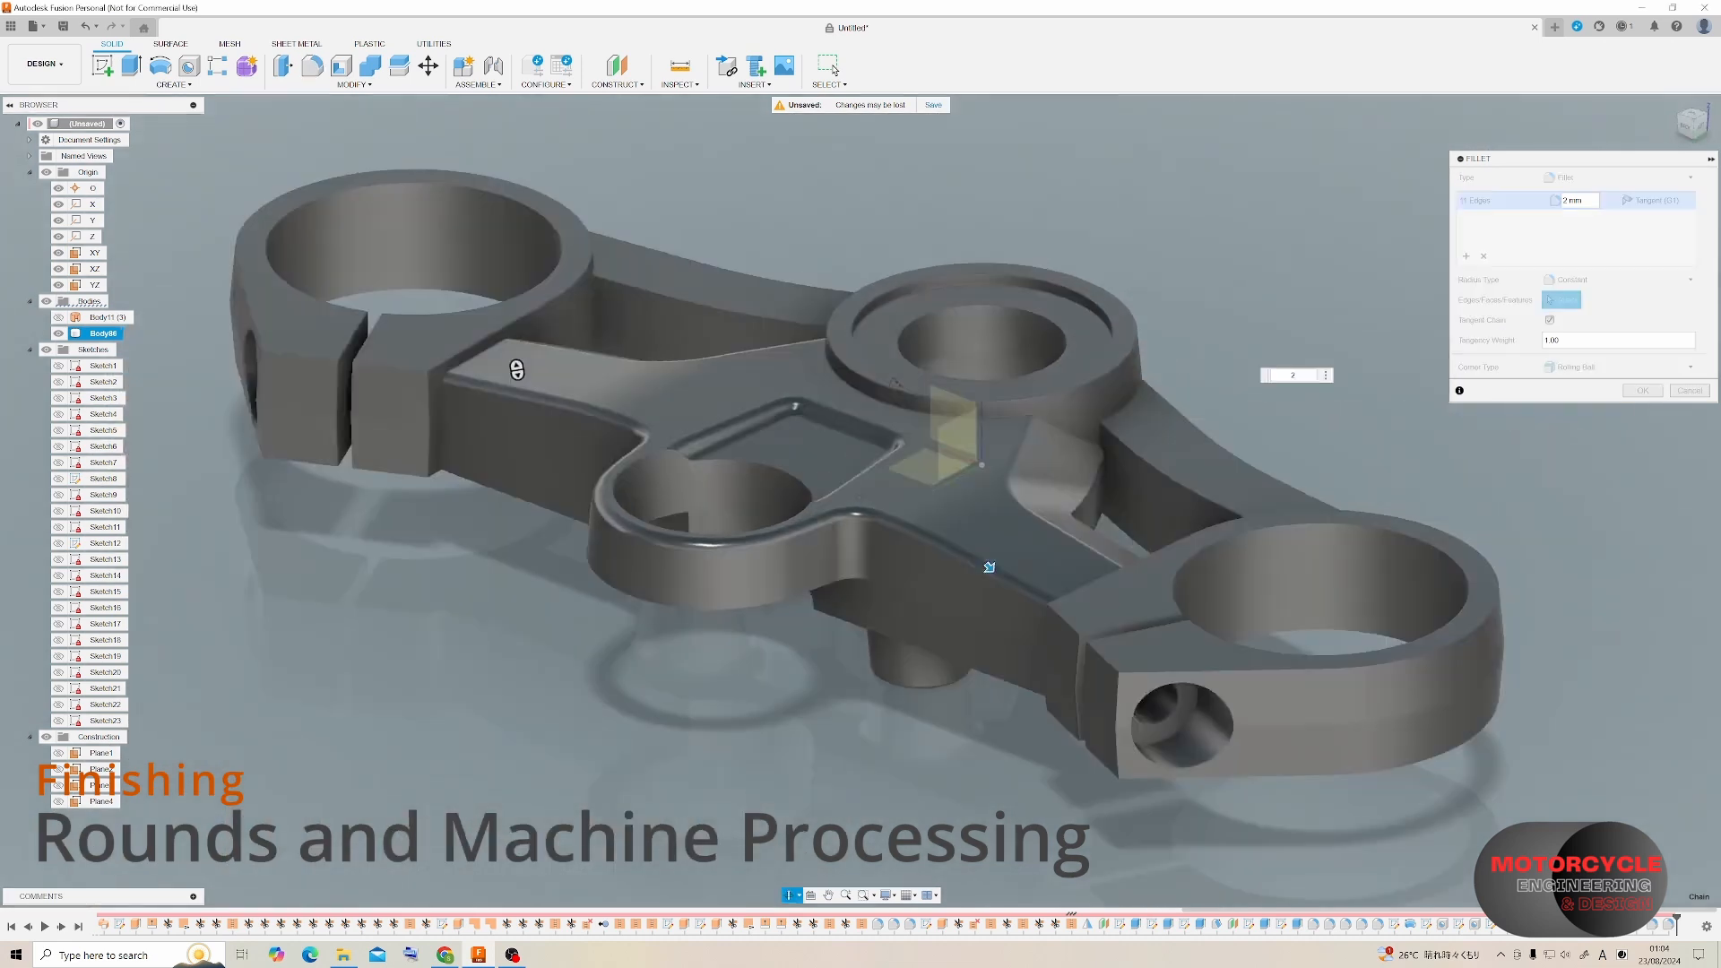
click(1638, 393)
Fillet the main arms' edges bordering the openings on both sides of the central boss with a 3 mm radius.
key(f)
shift+middle_drag(896, 341, 233, 322)
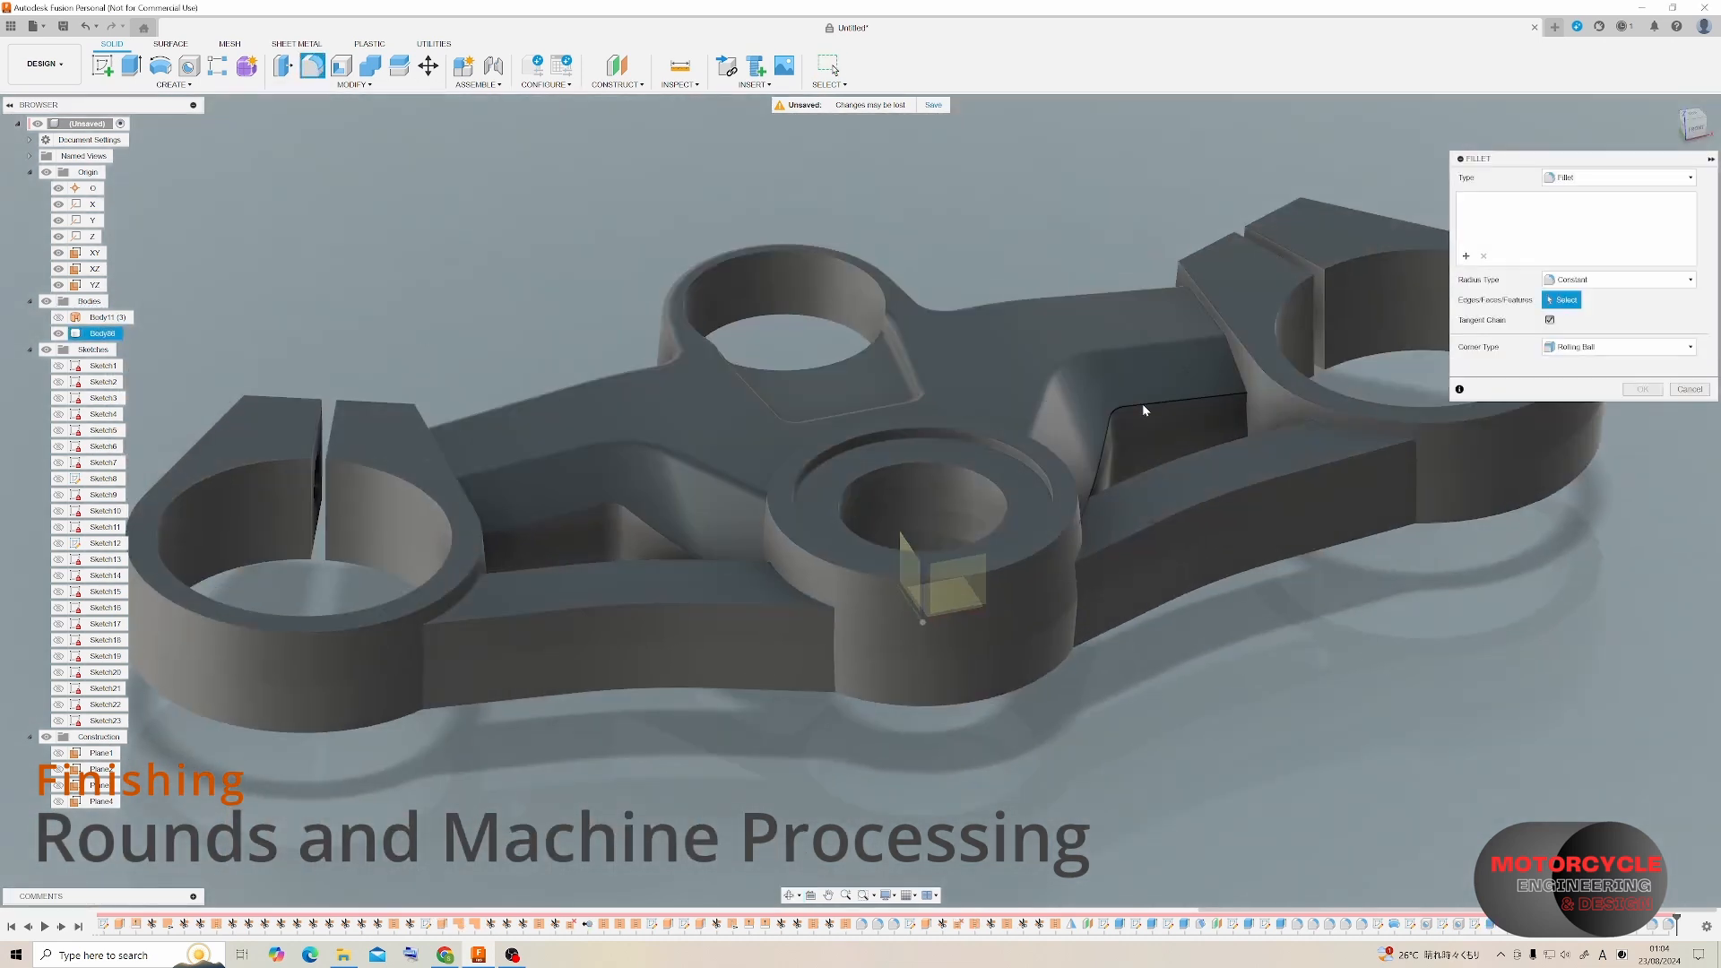
click(1144, 405)
text(3)
scroll(1197, 409, up, 10)
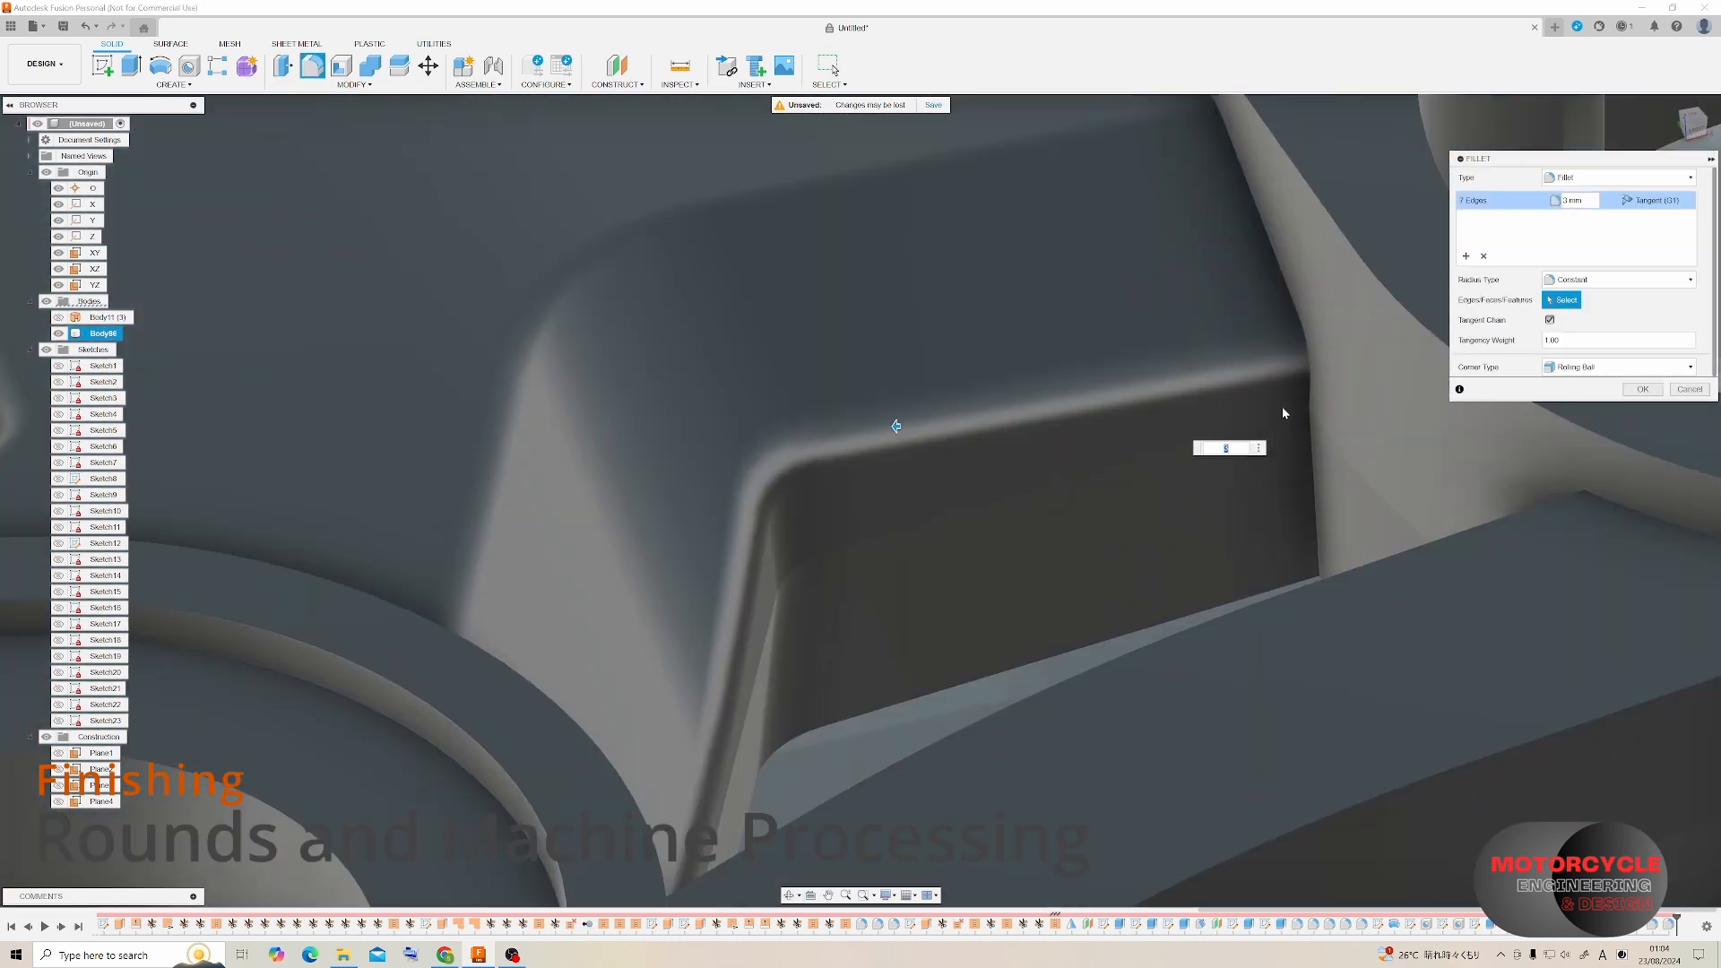
scroll(1250, 394, down, 3)
shift+middle_drag(1201, 418, 907, 492)
scroll(907, 492, down, 4)
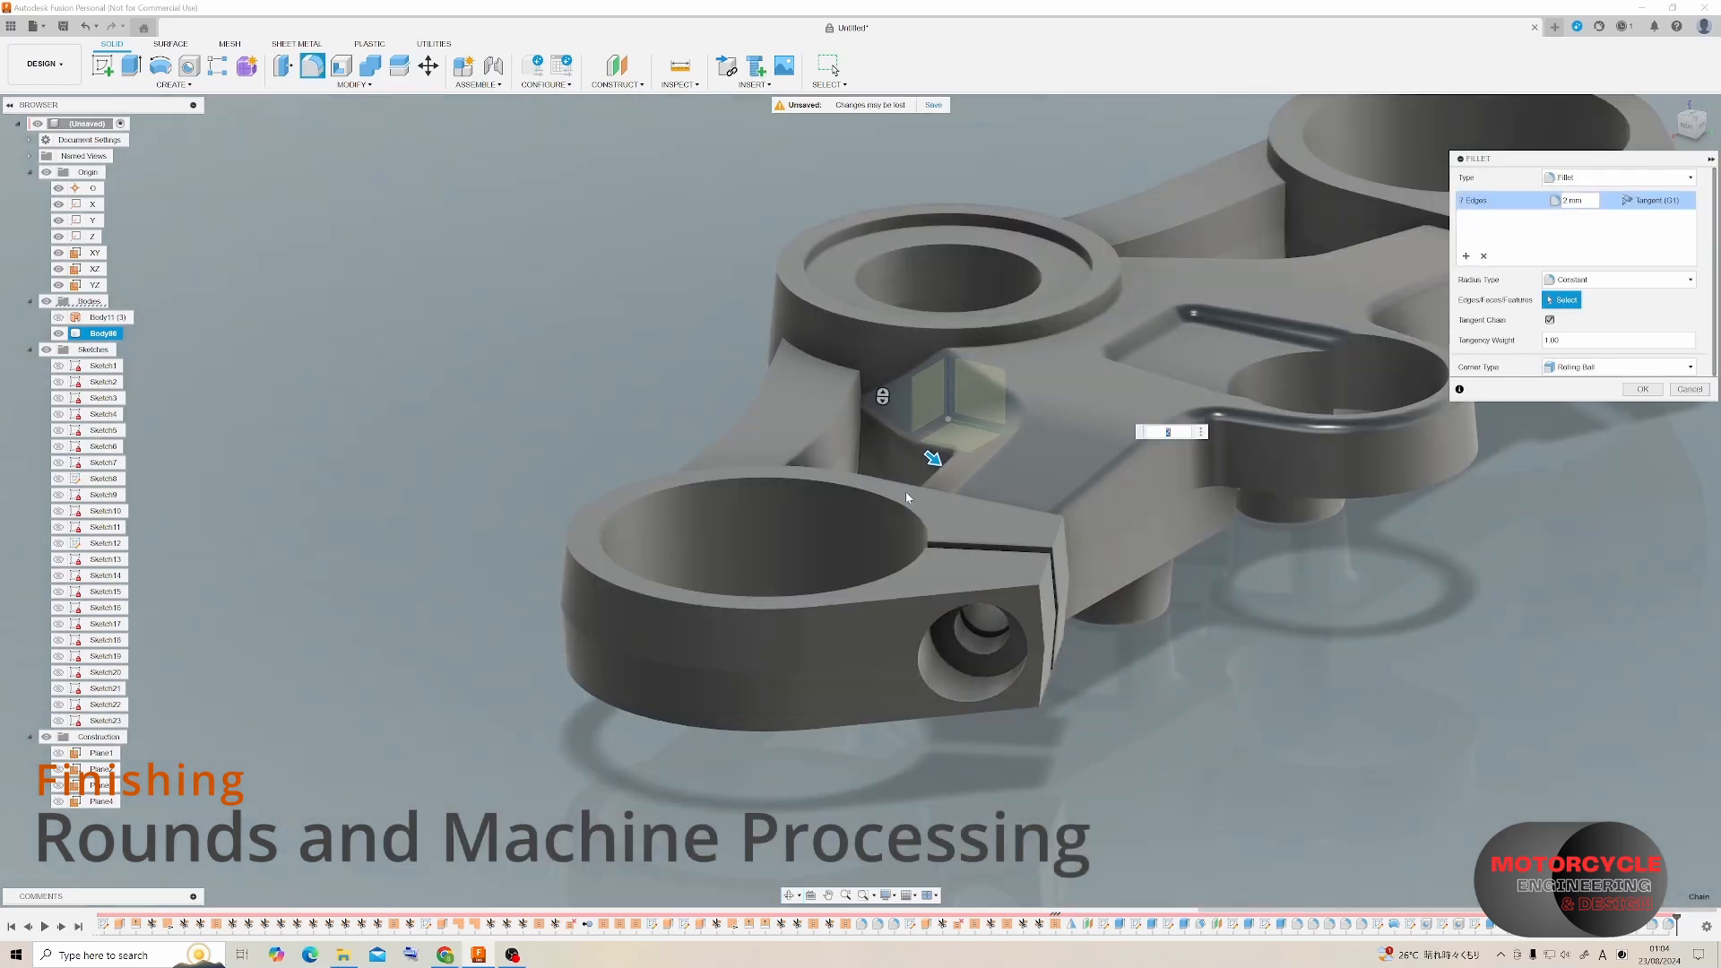
scroll(1399, 117, up, 2)
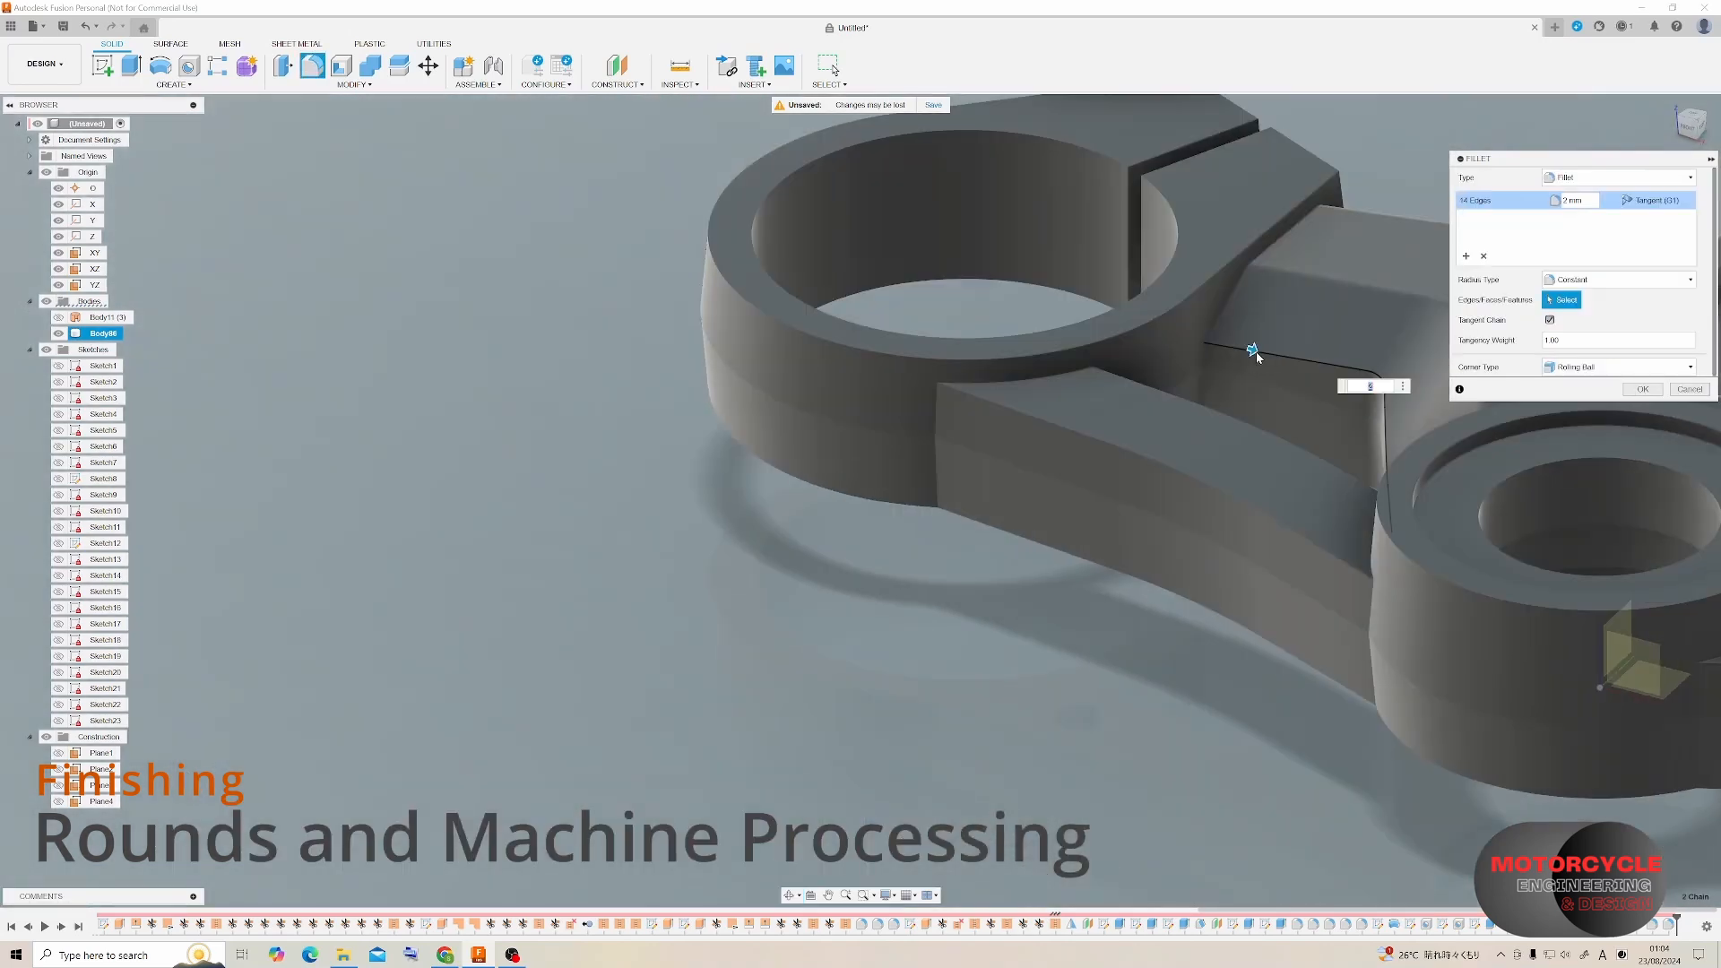
scroll(1256, 357, down, 3)
key(Return)
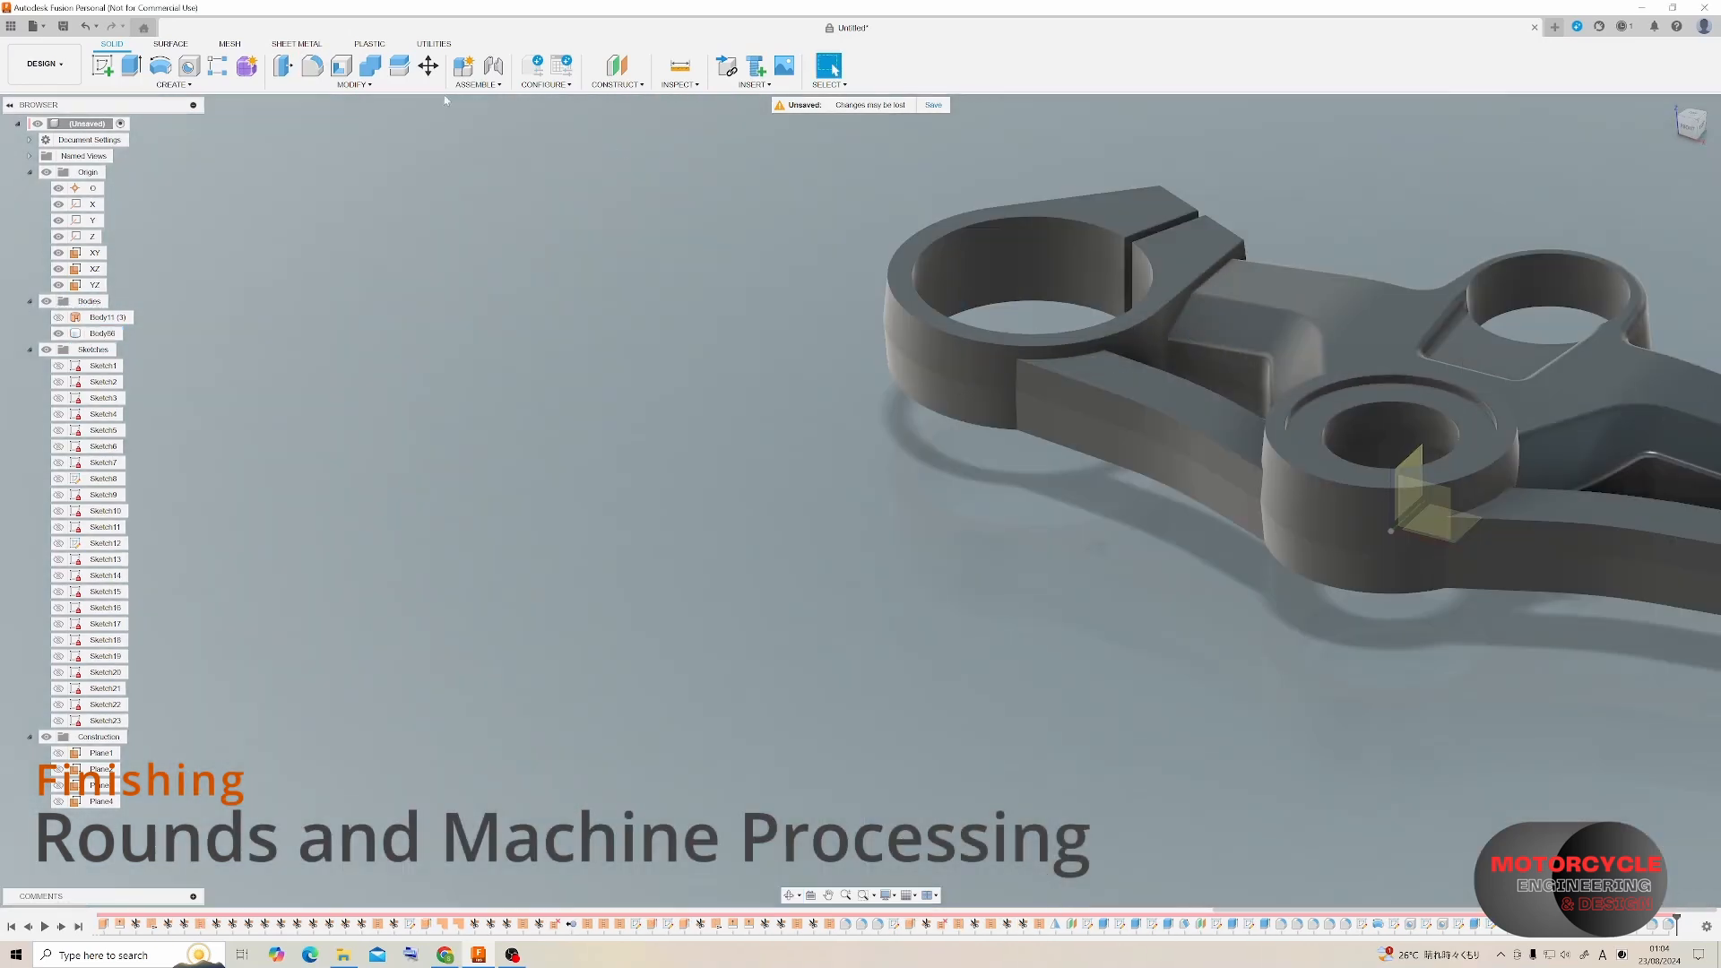
Fillet the long top edges of the two slender struts linking the central boss to the fork clamps.
click(352, 84)
click(312, 128)
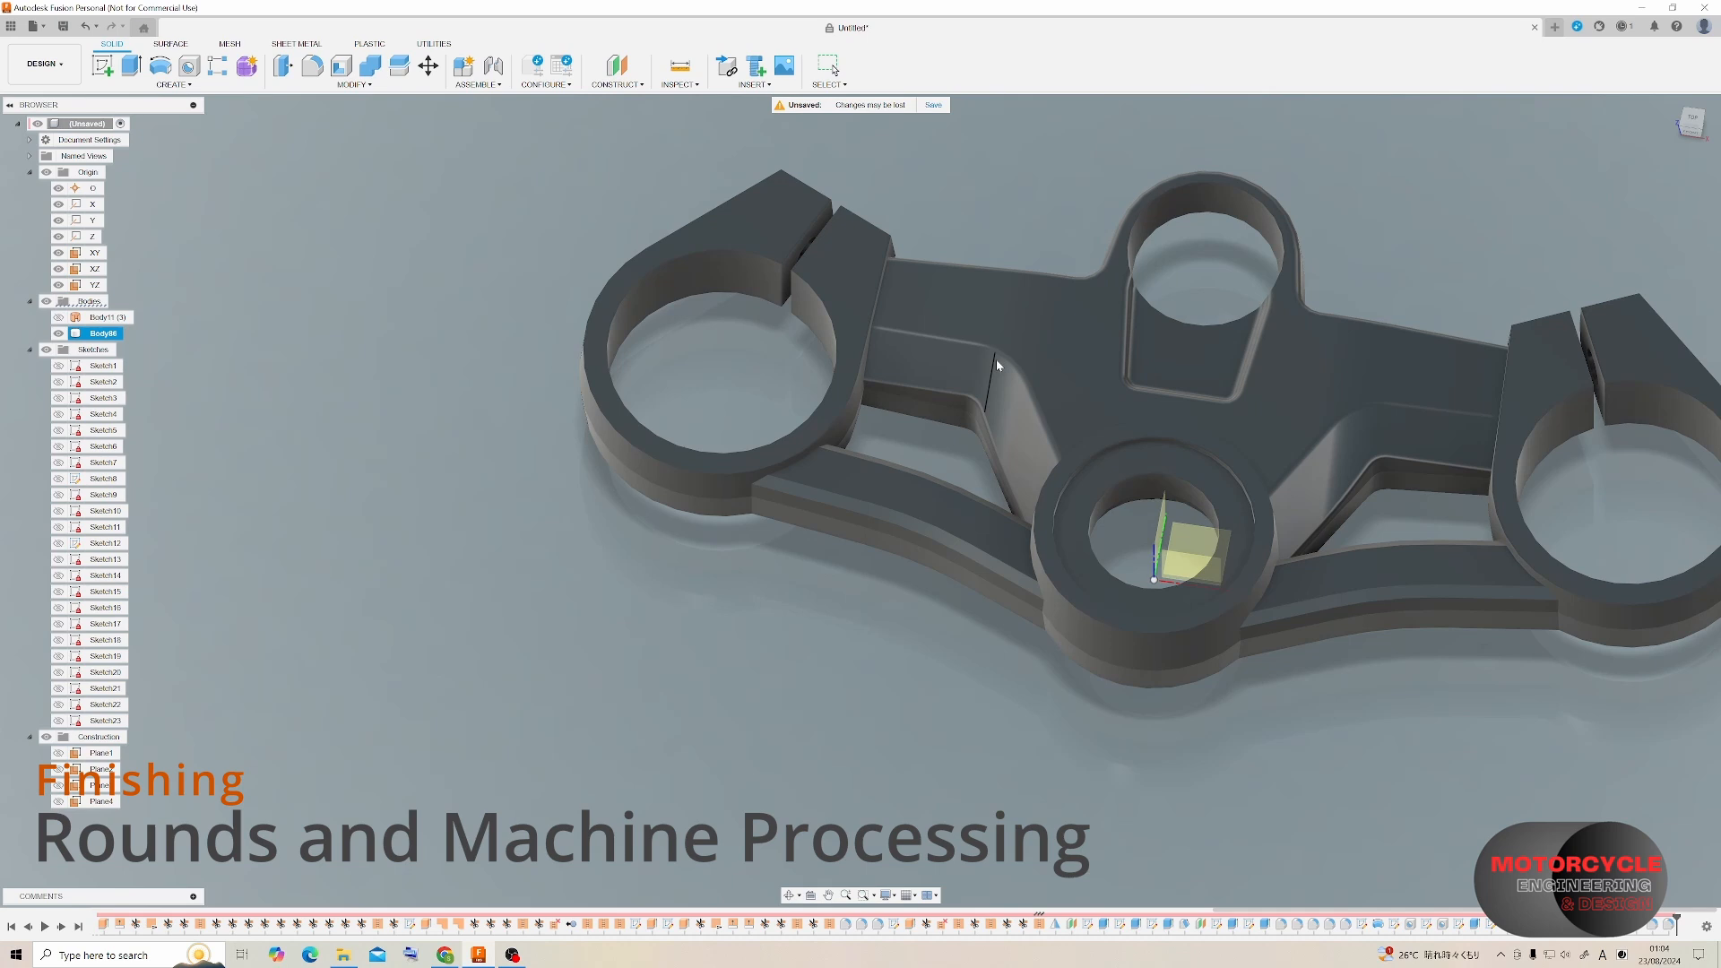
key(f)
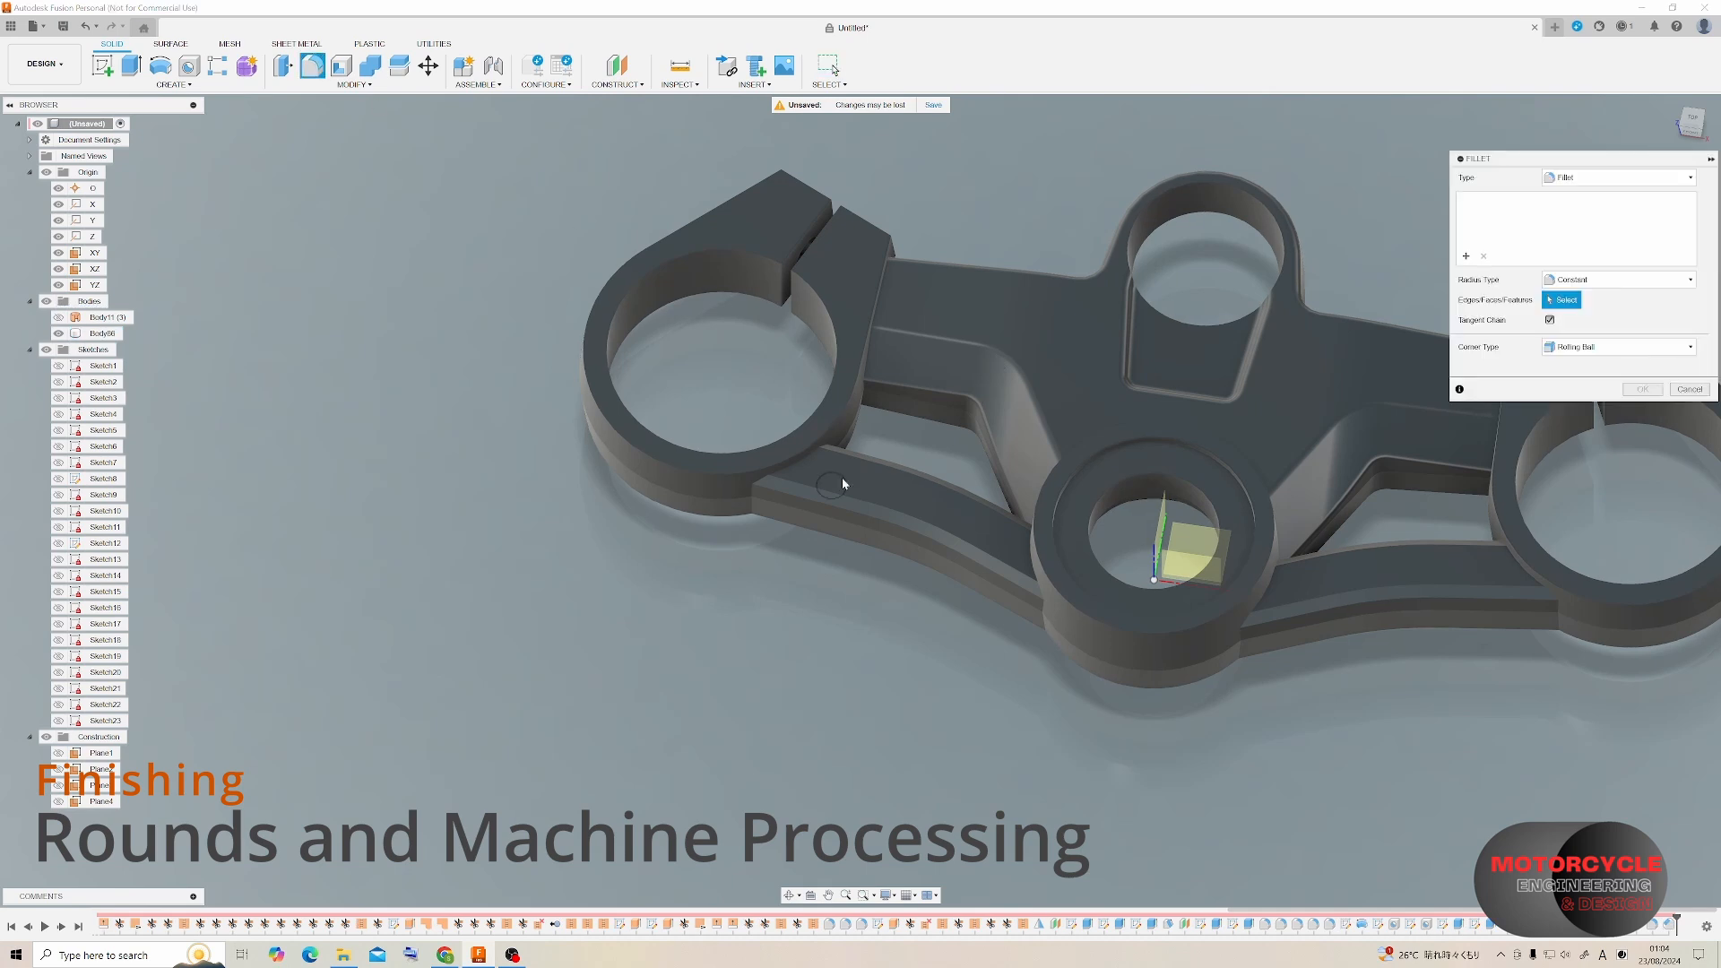
scroll(842, 477, up, 3)
click(950, 487)
click(913, 598)
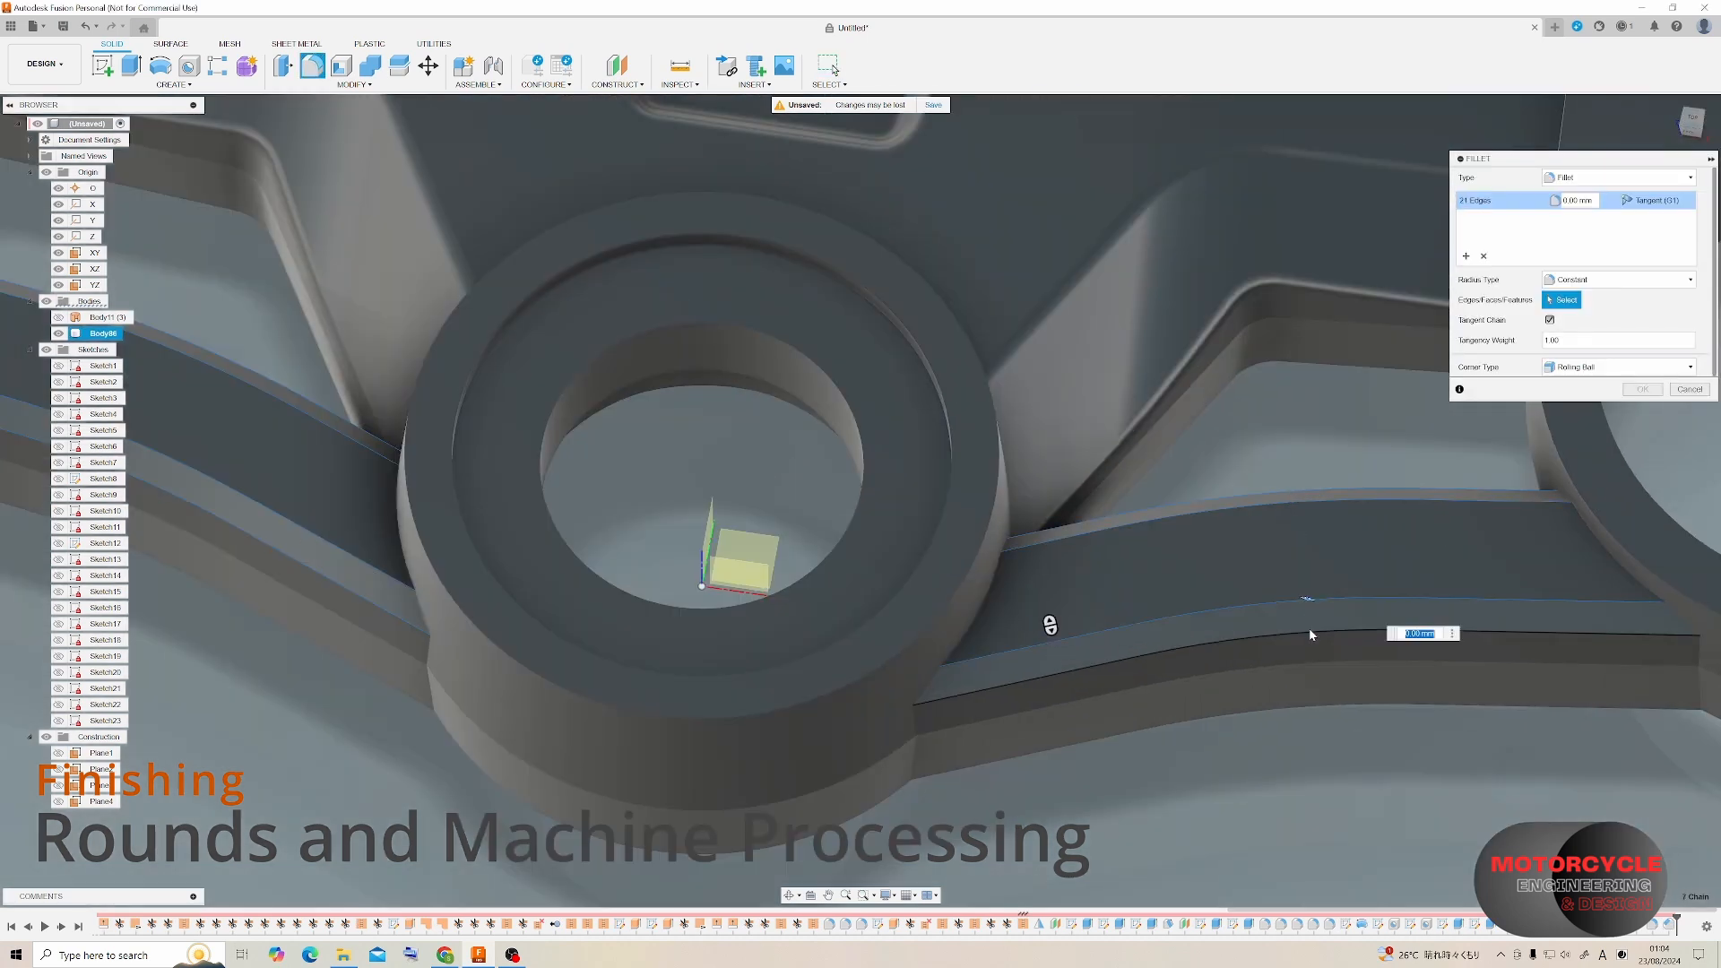
click(1031, 636)
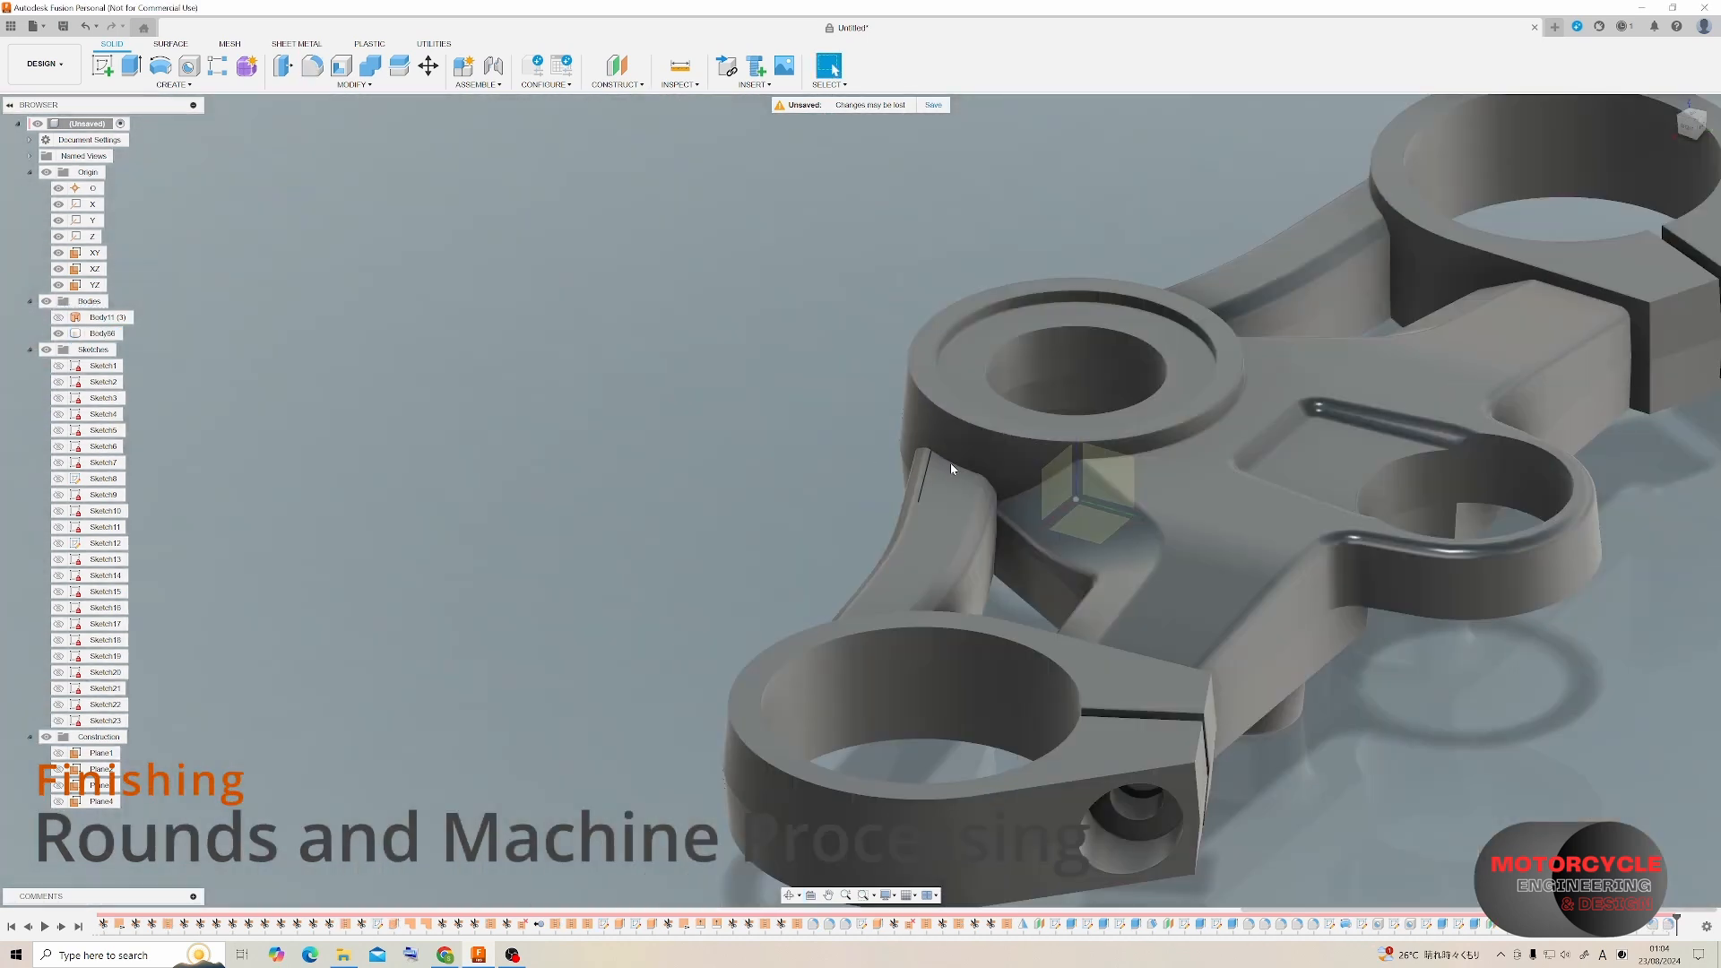
Fillet the junction edges where the slender struts meet the fork clamps on both sides with a 2 mm radius.
click(1234, 384)
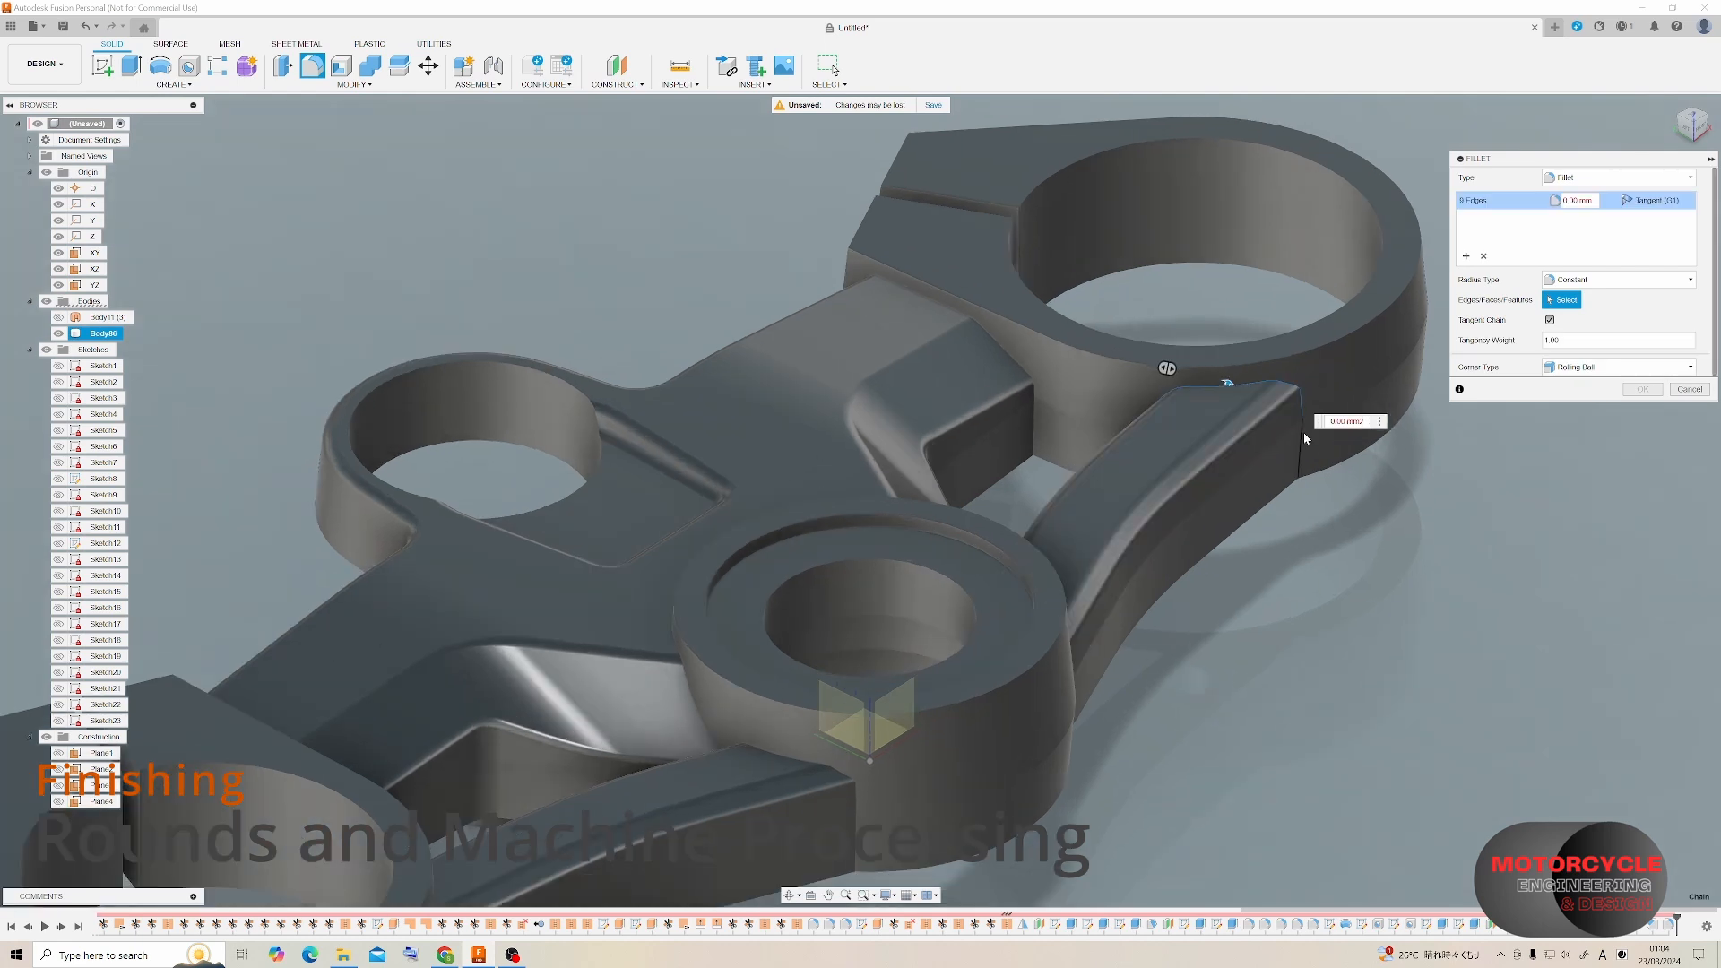
click(1149, 477)
scroll(1149, 477, up, 3)
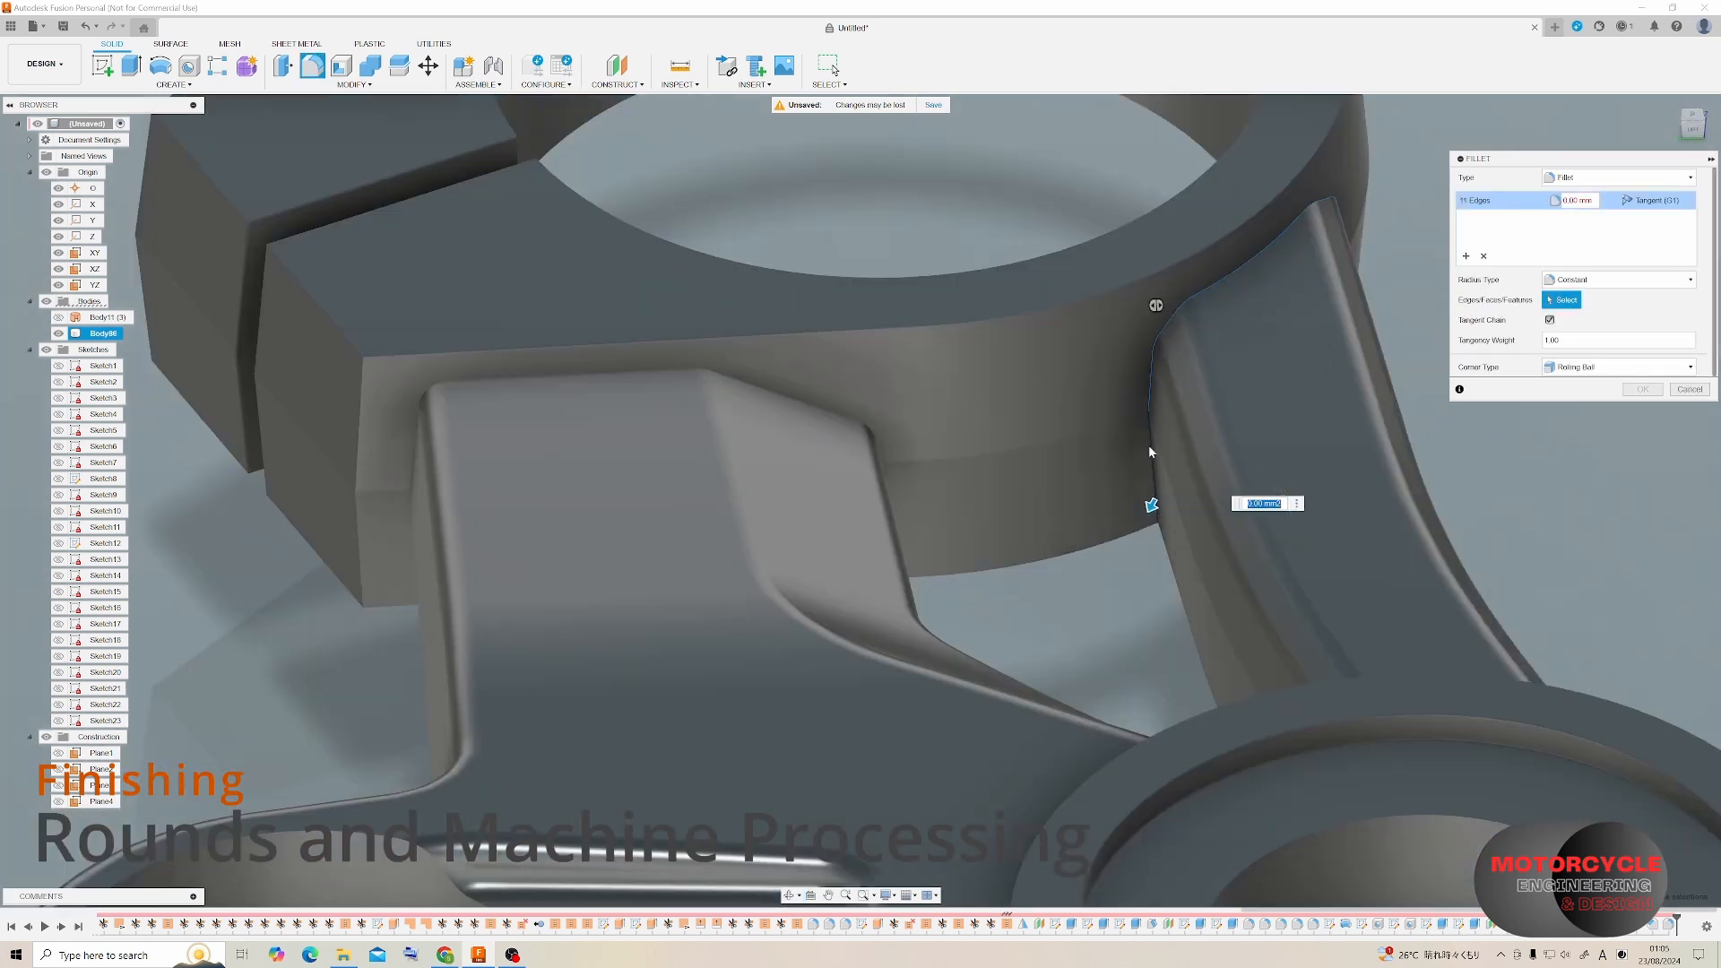
text(2)
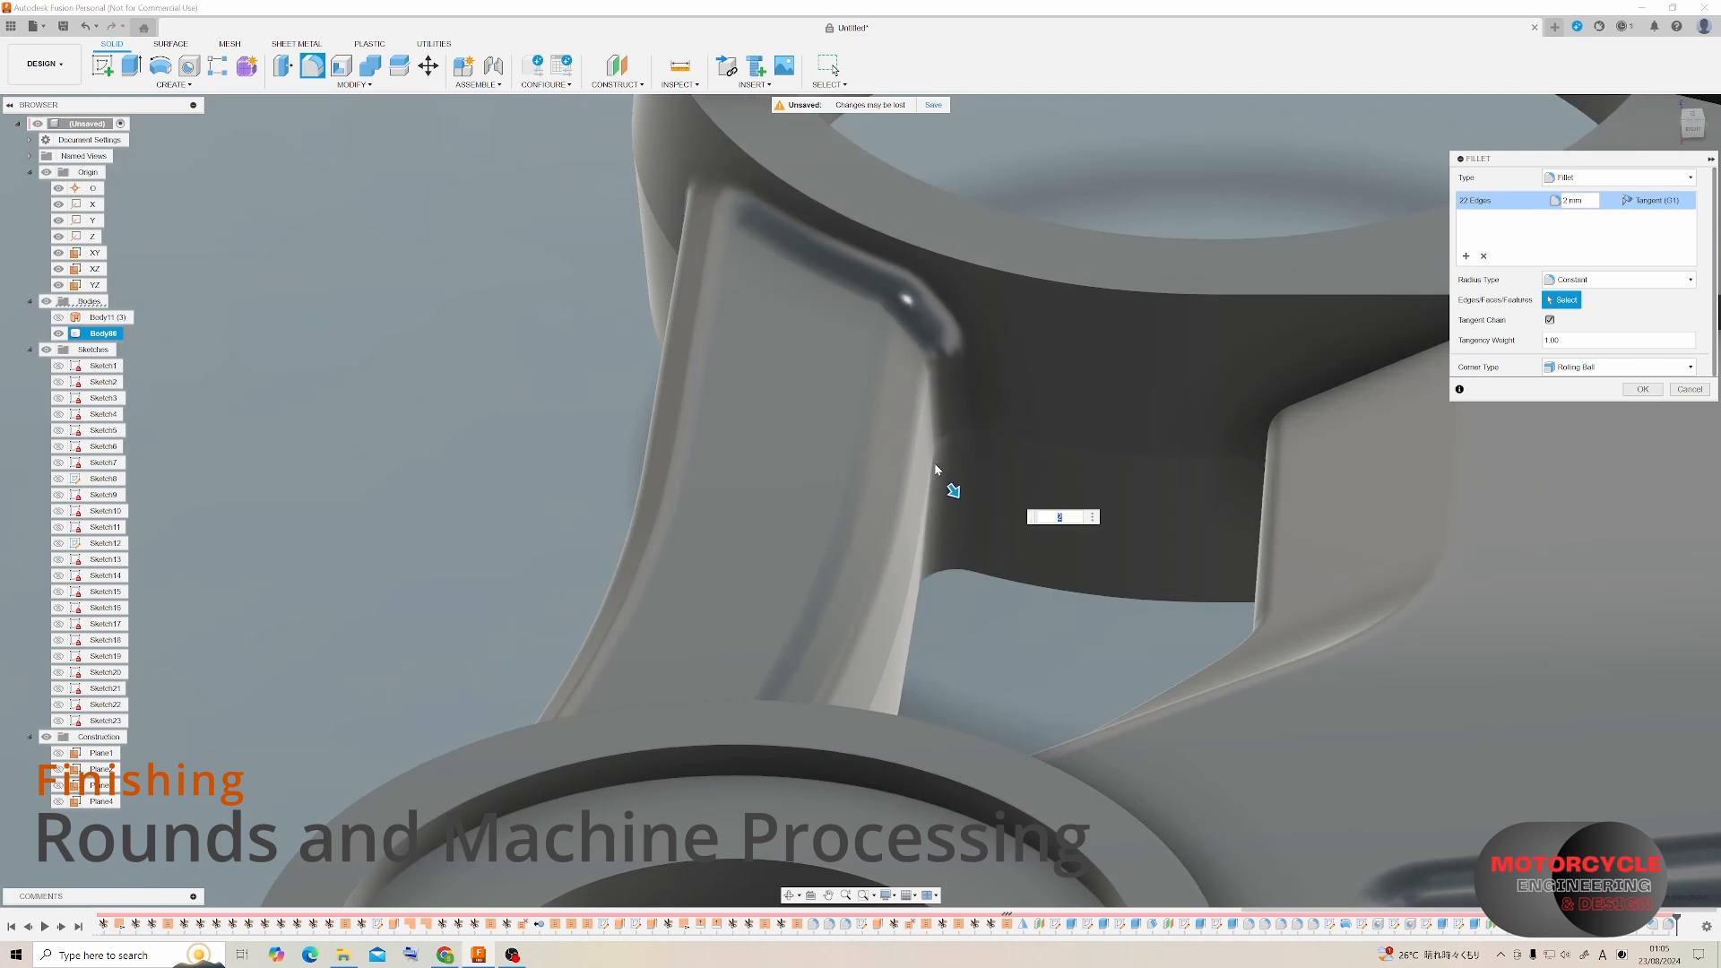
key(Return)
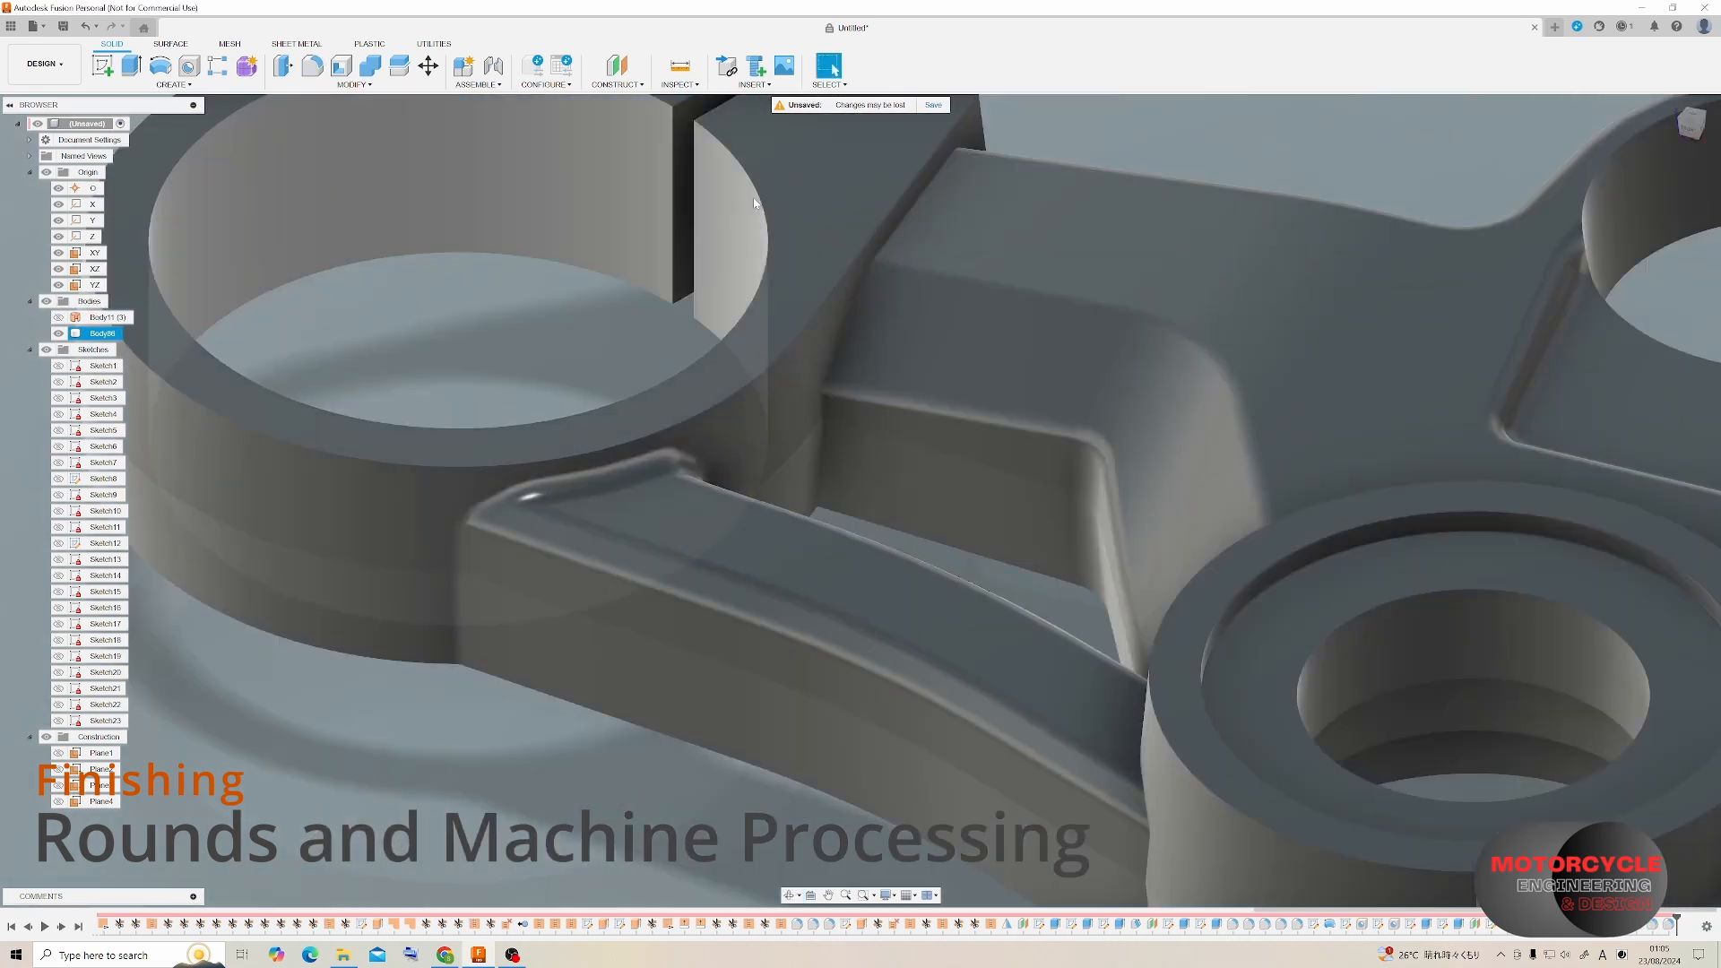
Fillet the junction edges where the main arms meet both fork clamps with a 2 mm radius.
key(f)
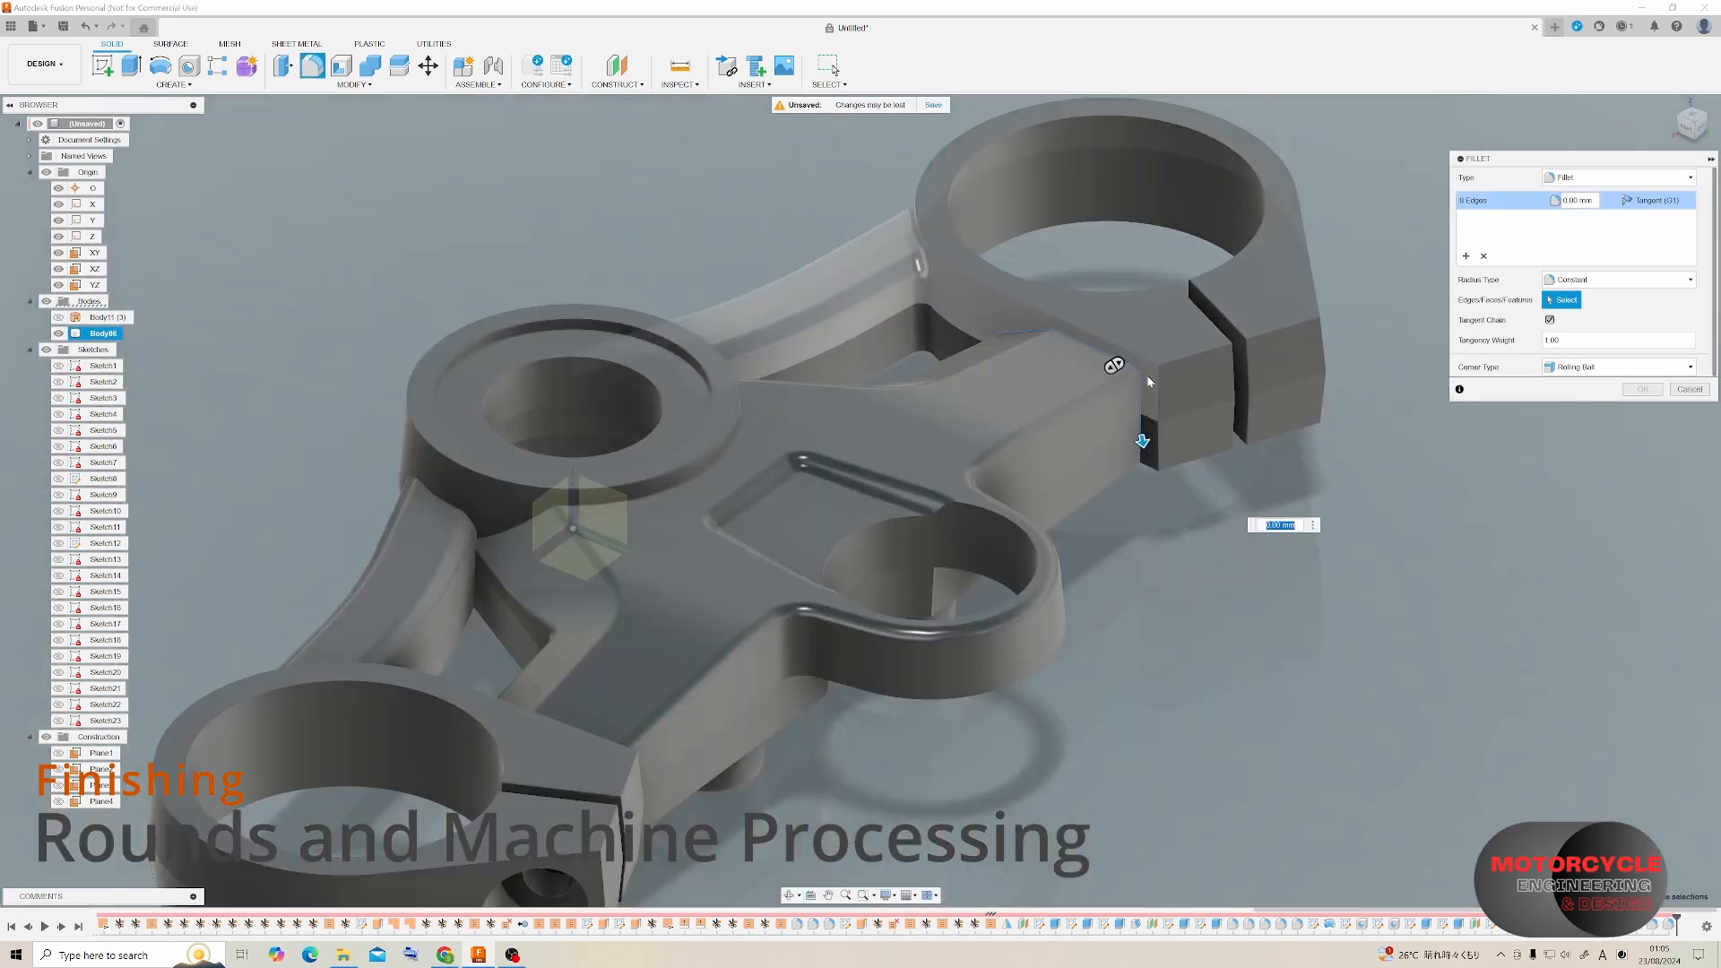
text(2)
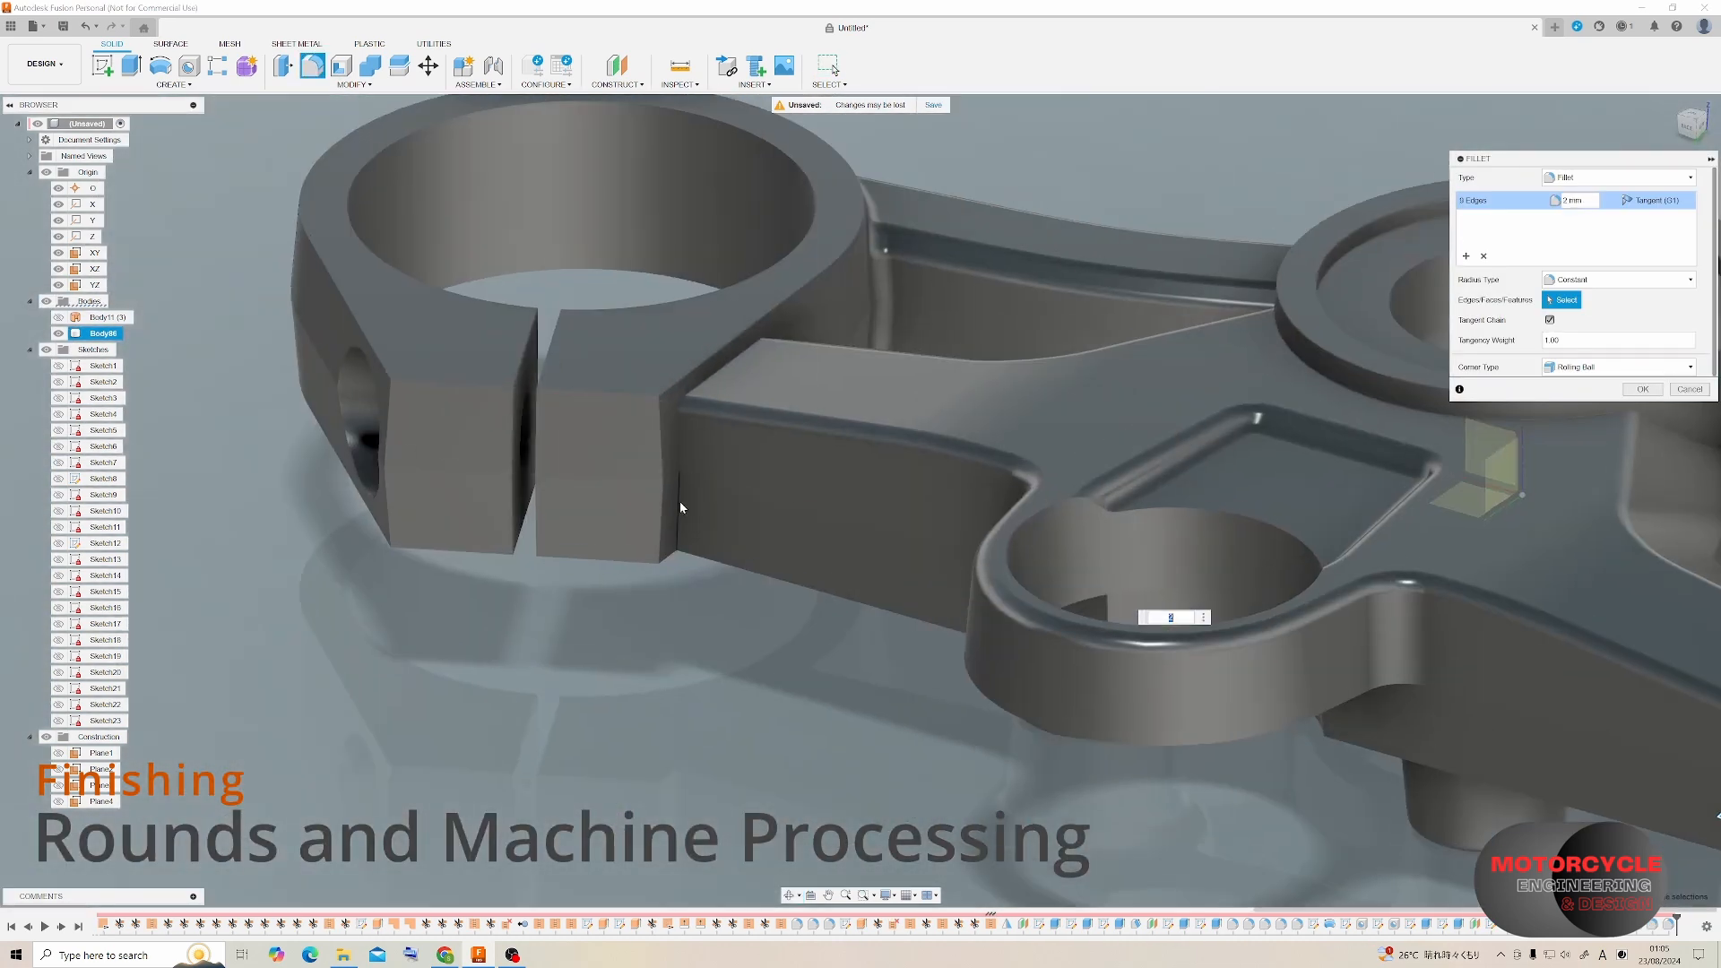
click(679, 502)
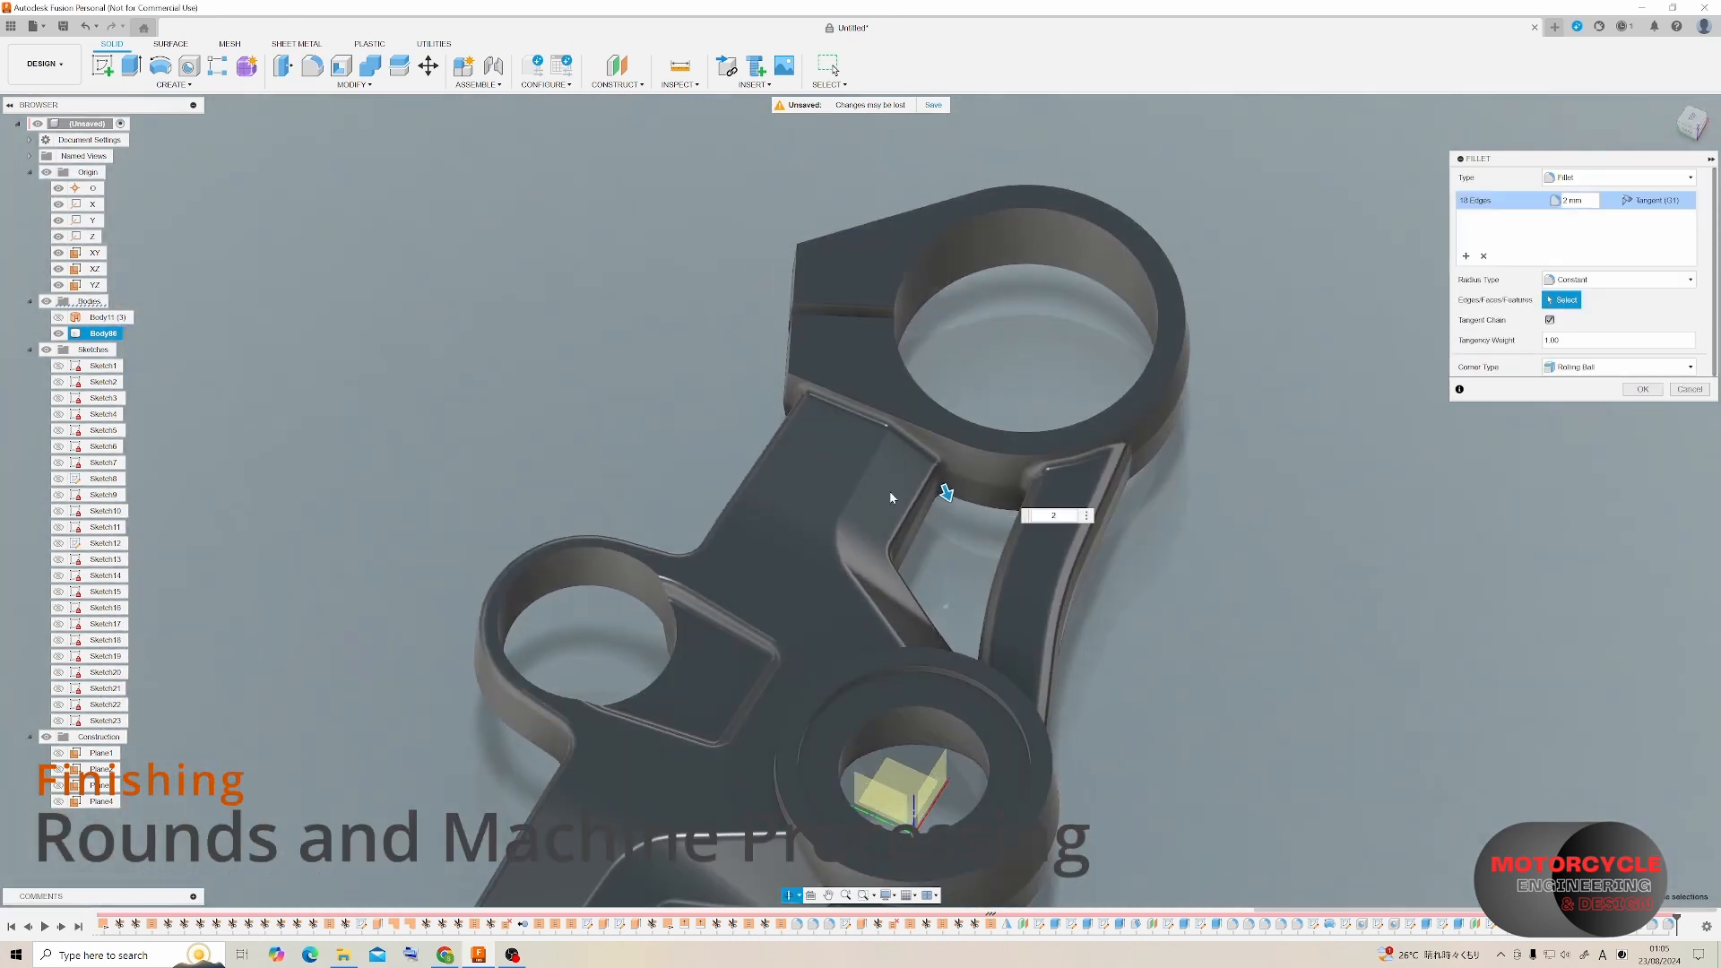
key(Return)
Fillet the junction edges where the slender struts meet the central boss with a 2 mm radius.
key(f)
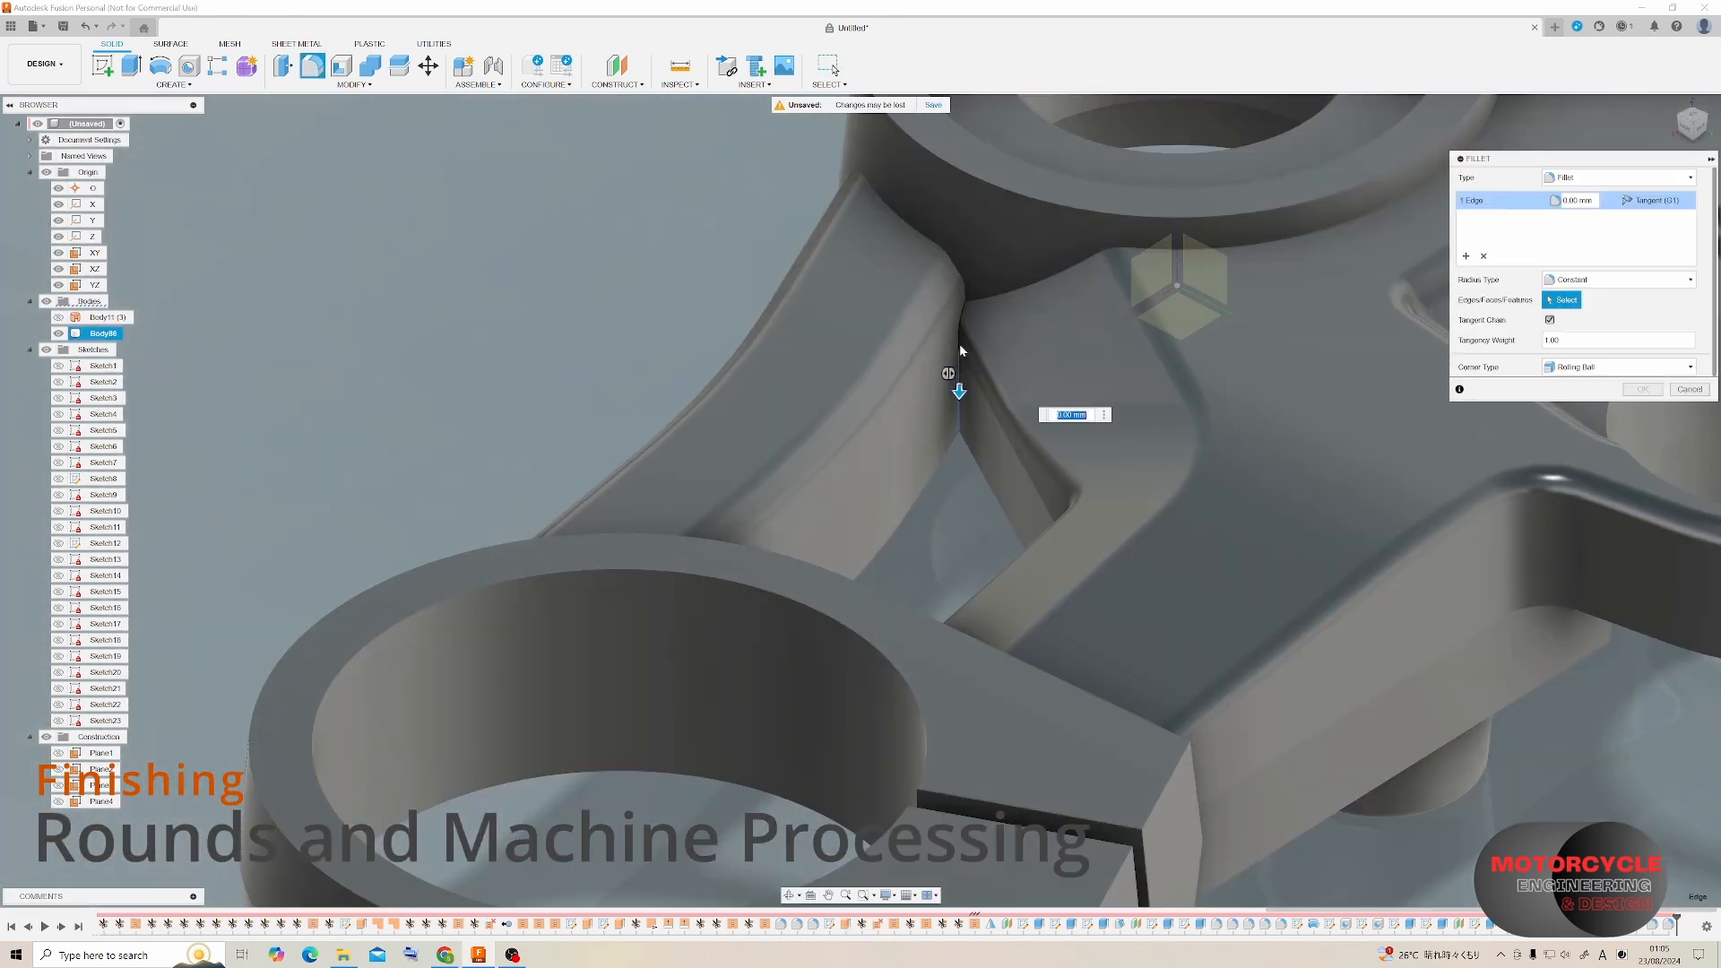
click(941, 334)
text(2)
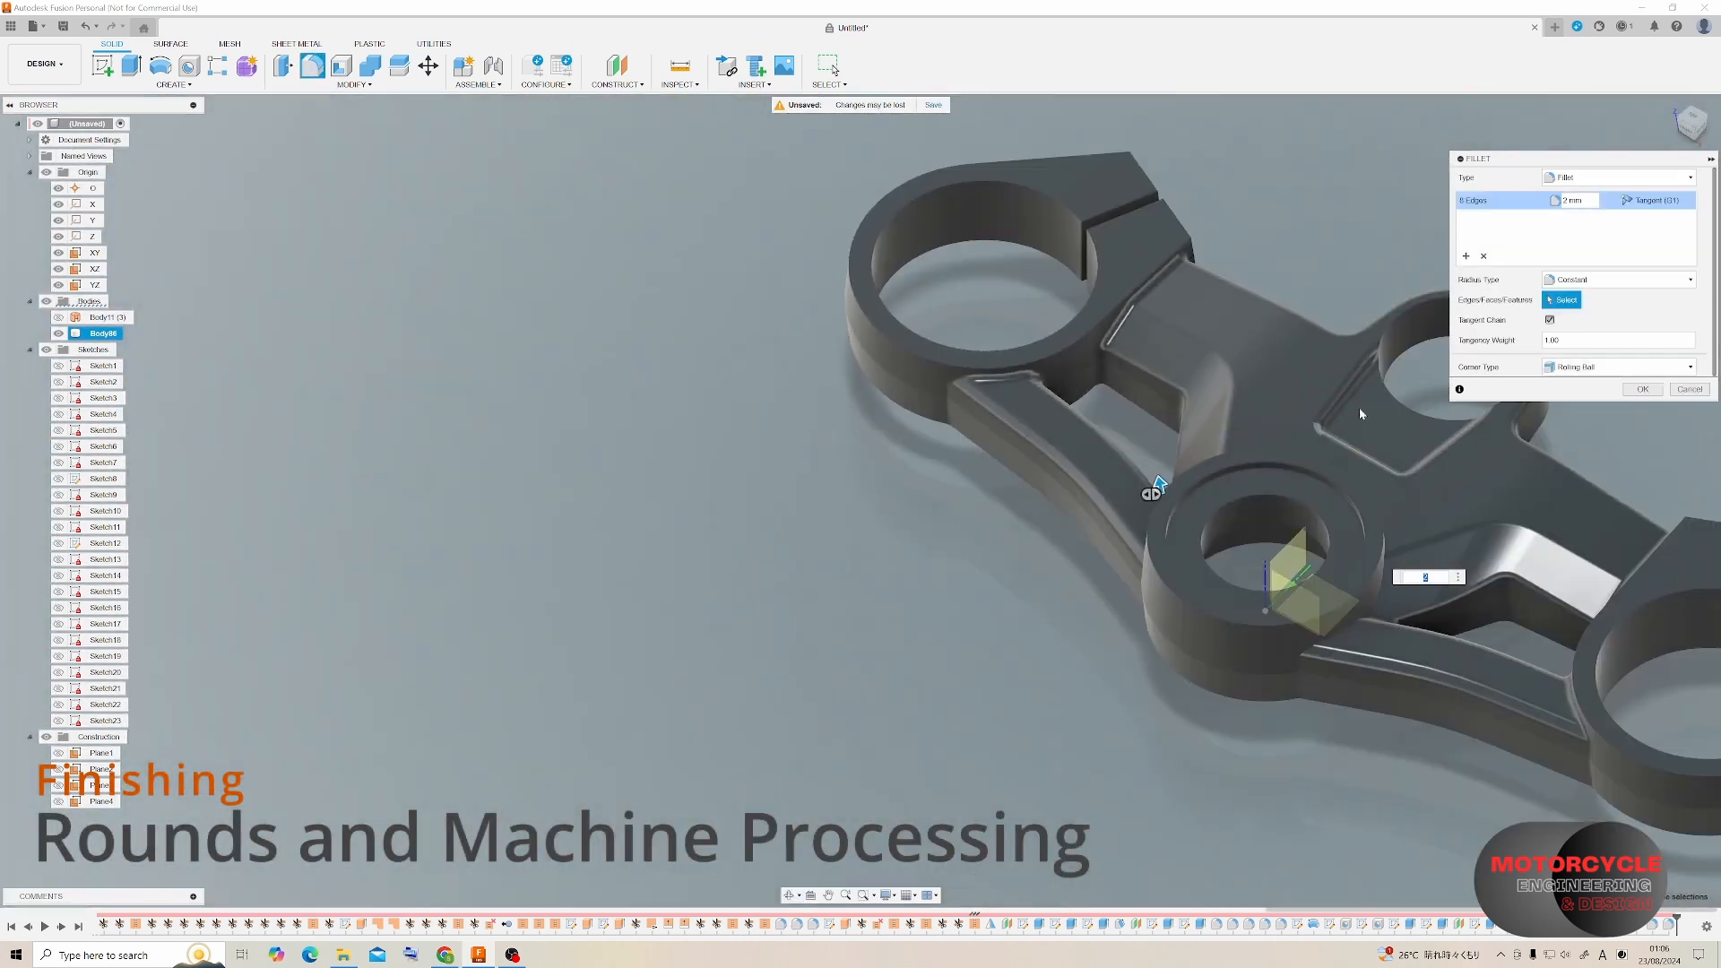
click(1638, 391)
shift+middle_drag(1282, 394, 1039, 253)
scroll(1069, 391, up, 2)
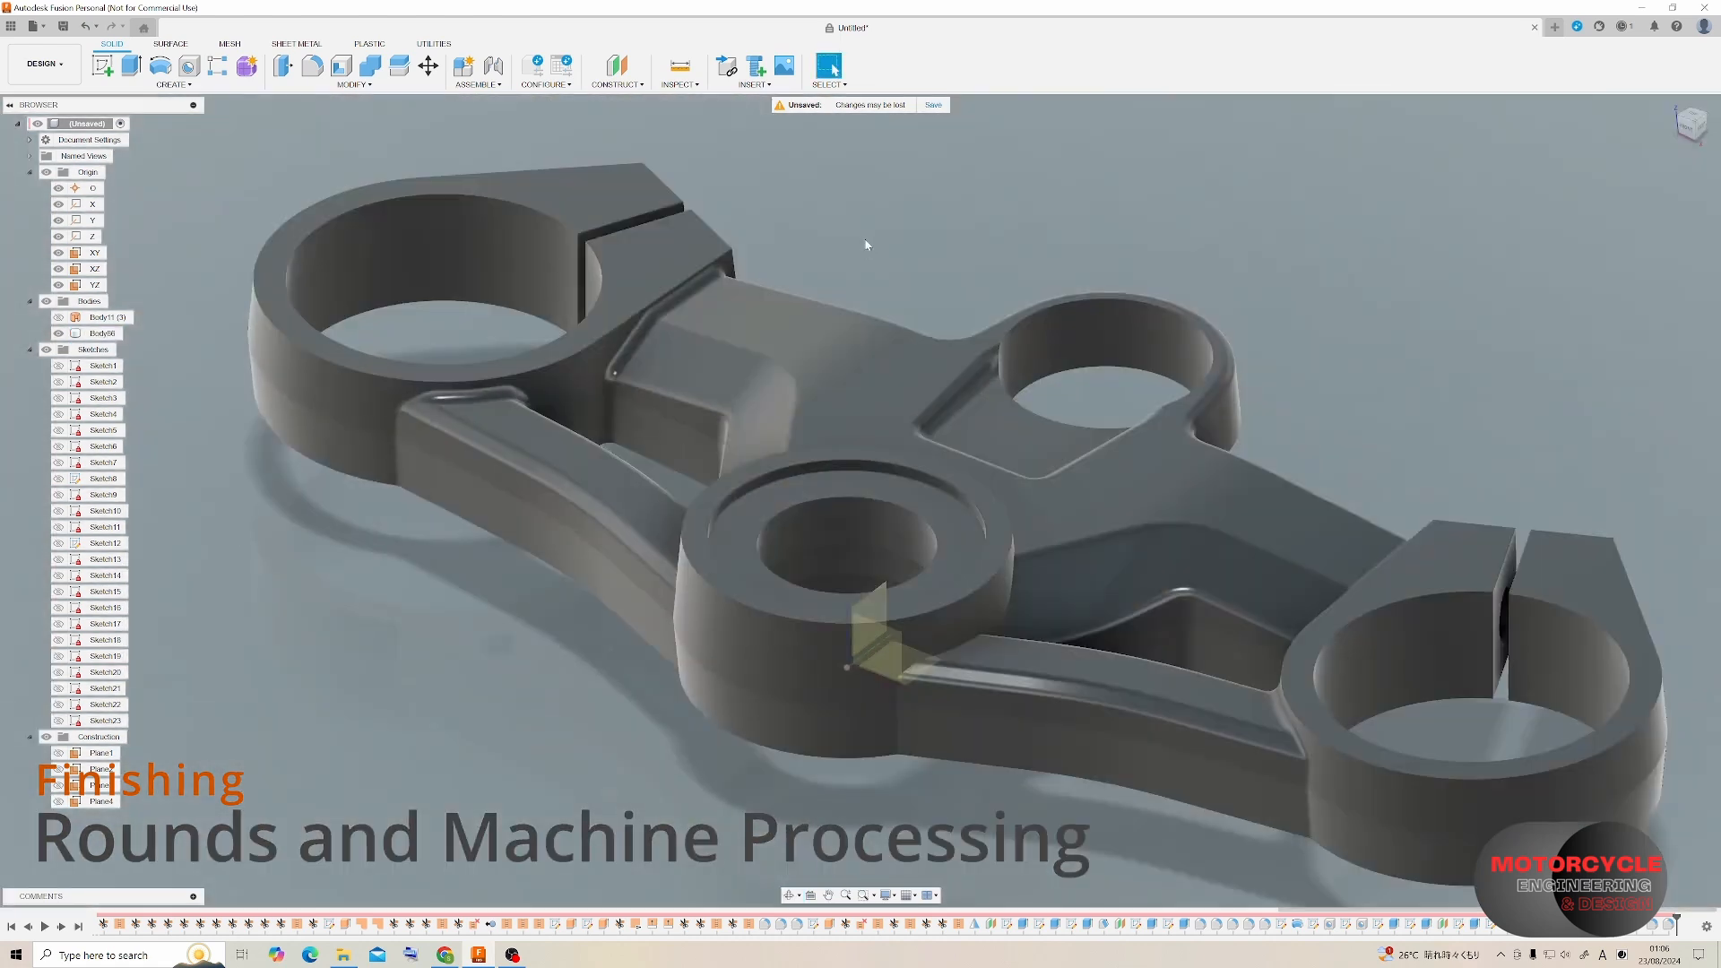
Fillet the central boss's top outer rim and its junction edges with the body using a 2 mm radius.
click(354, 84)
click(309, 117)
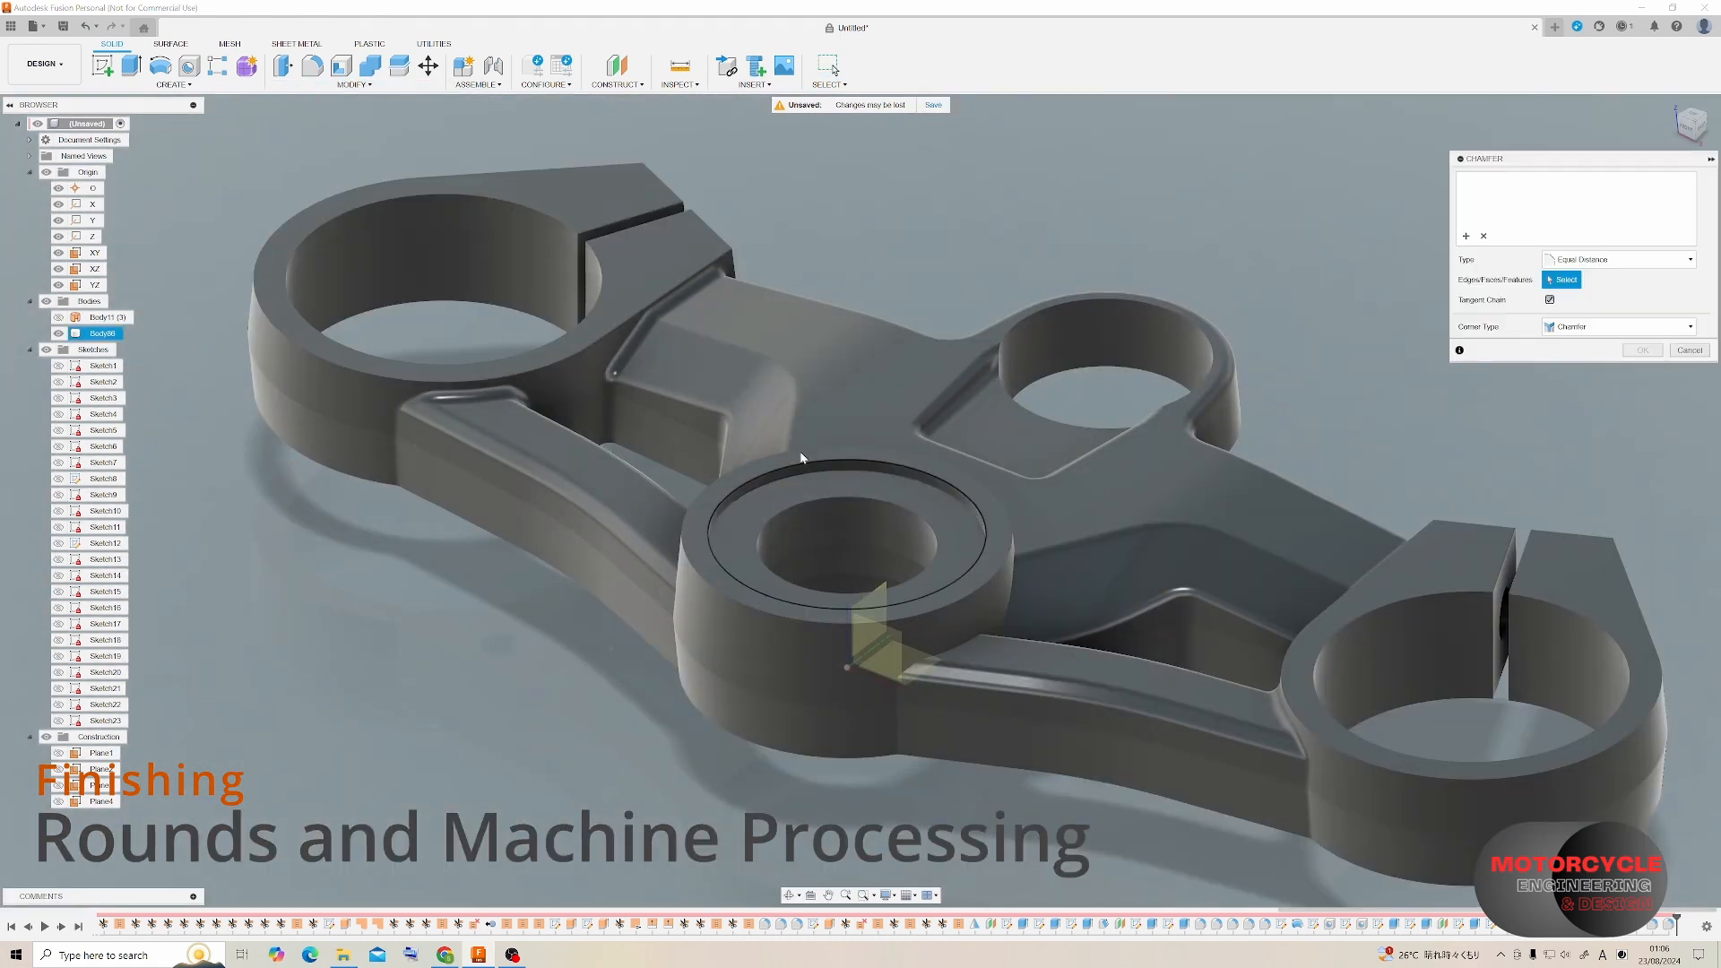
shift+middle_drag(1028, 551, 953, 514)
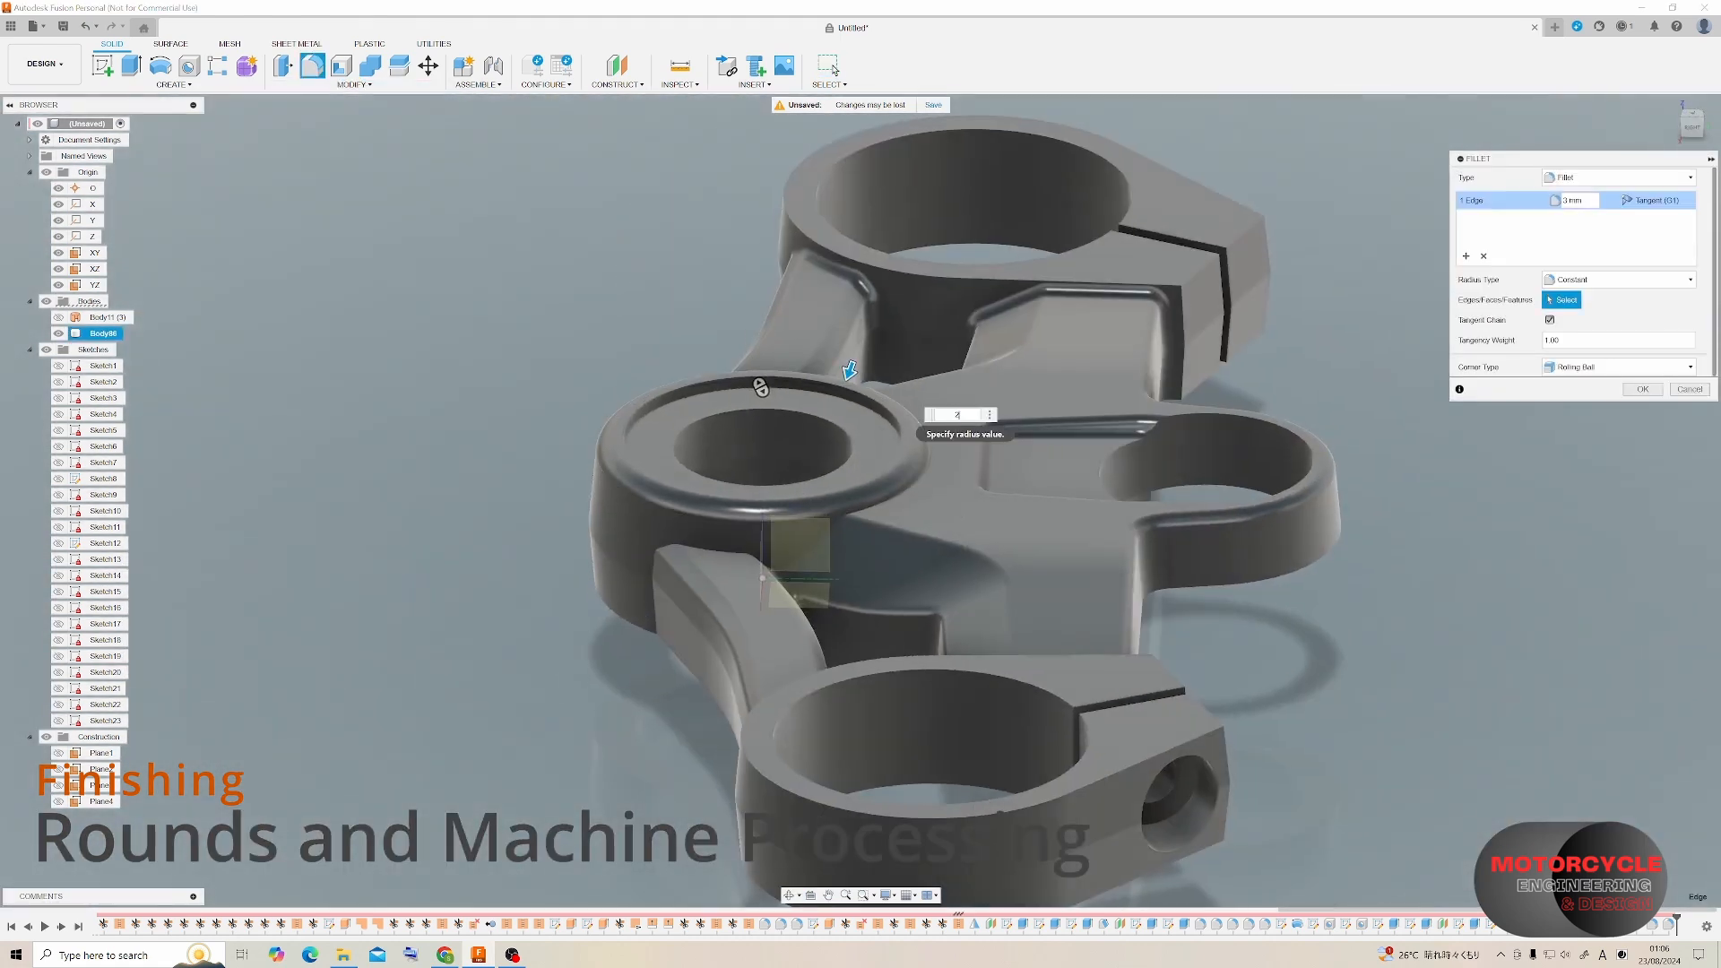
click(904, 498)
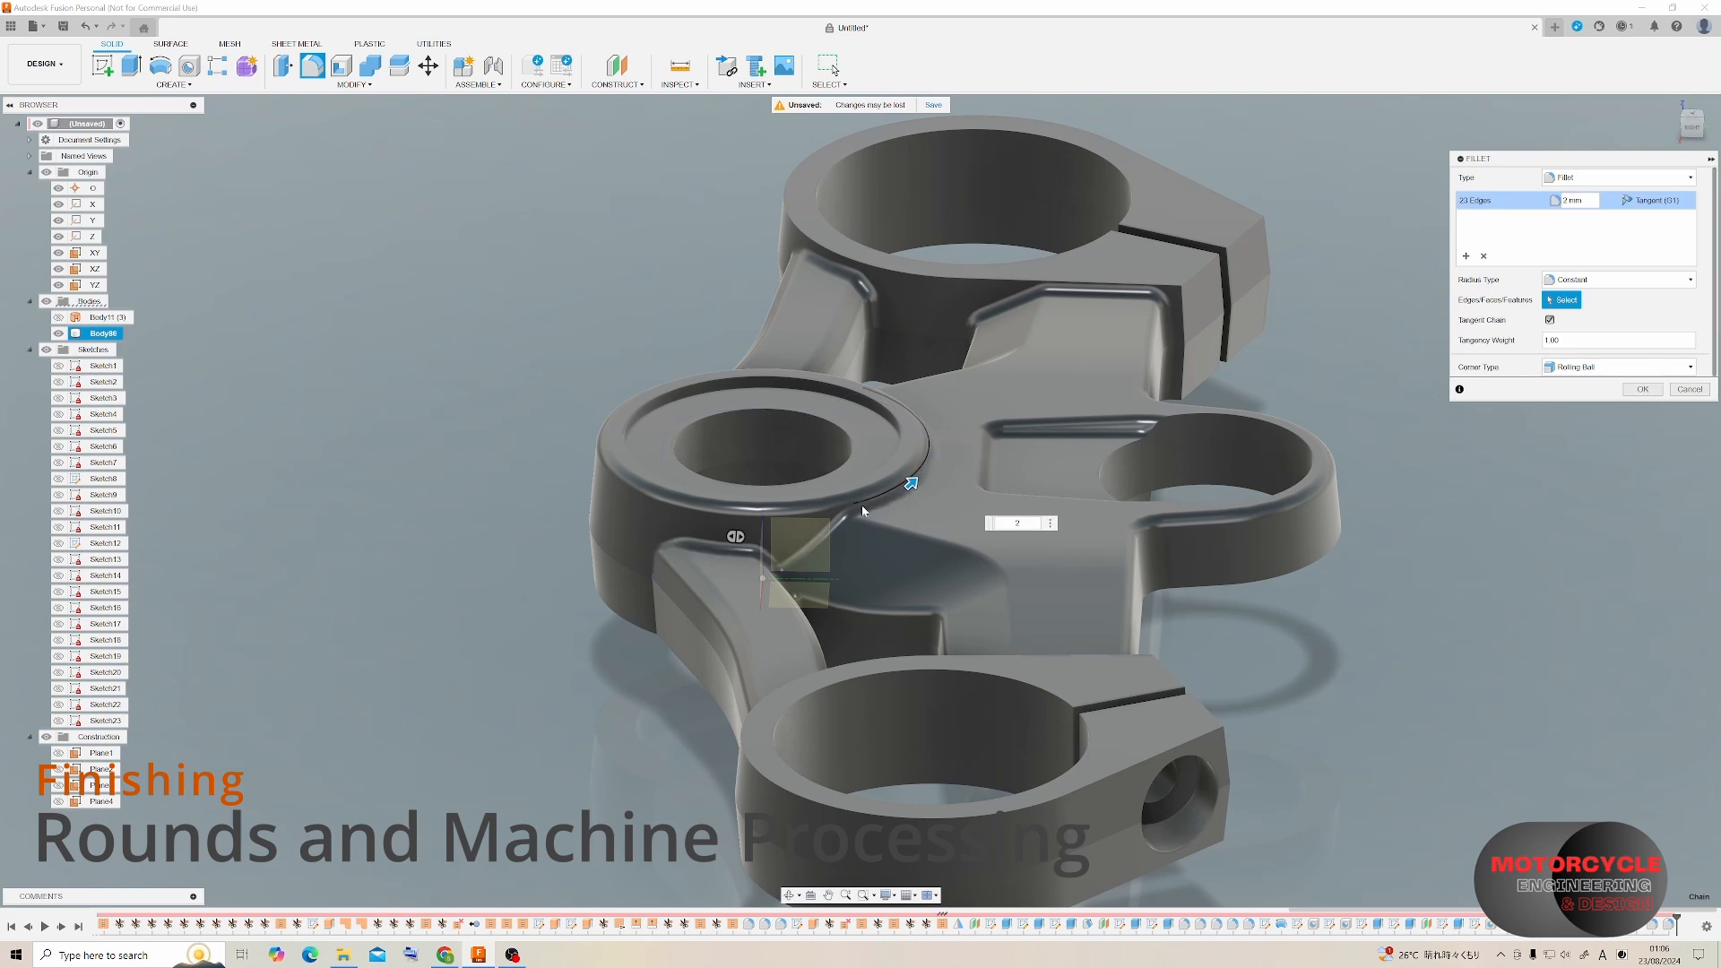
shift+middle_drag(864, 511, 1040, 668)
click(825, 543)
key(Return)
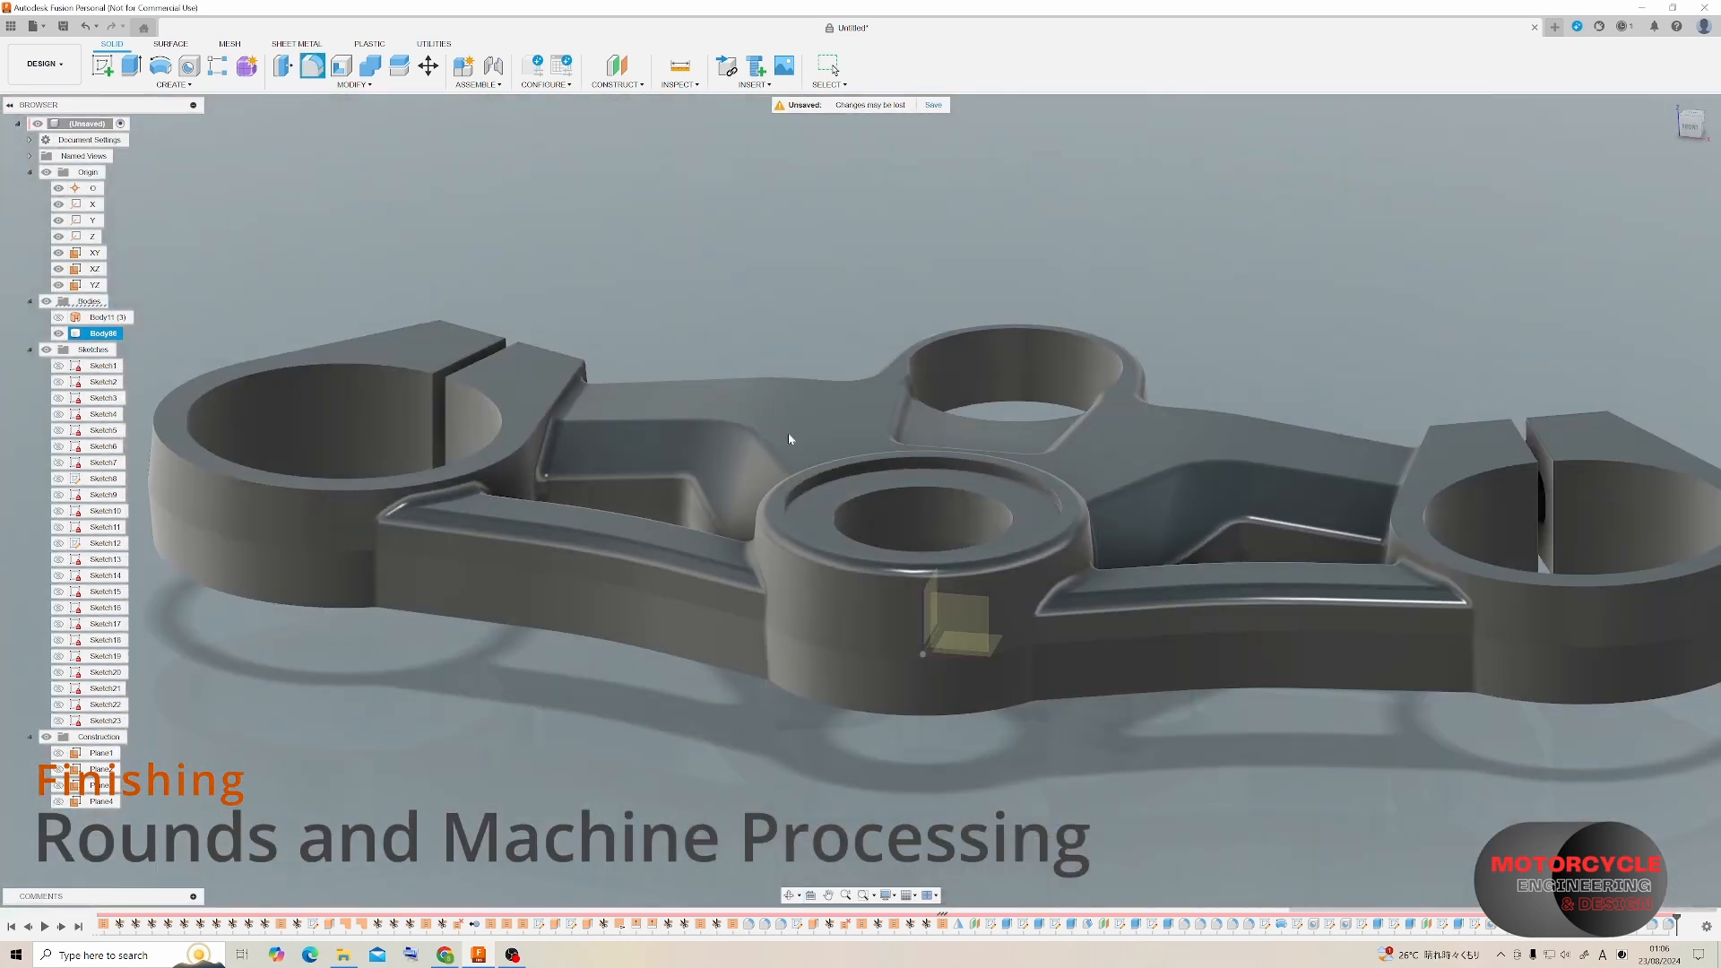
Measure the diameter of the front ring lug's bore at its top edge.
shift+middle_drag(375, 547, 549, 480)
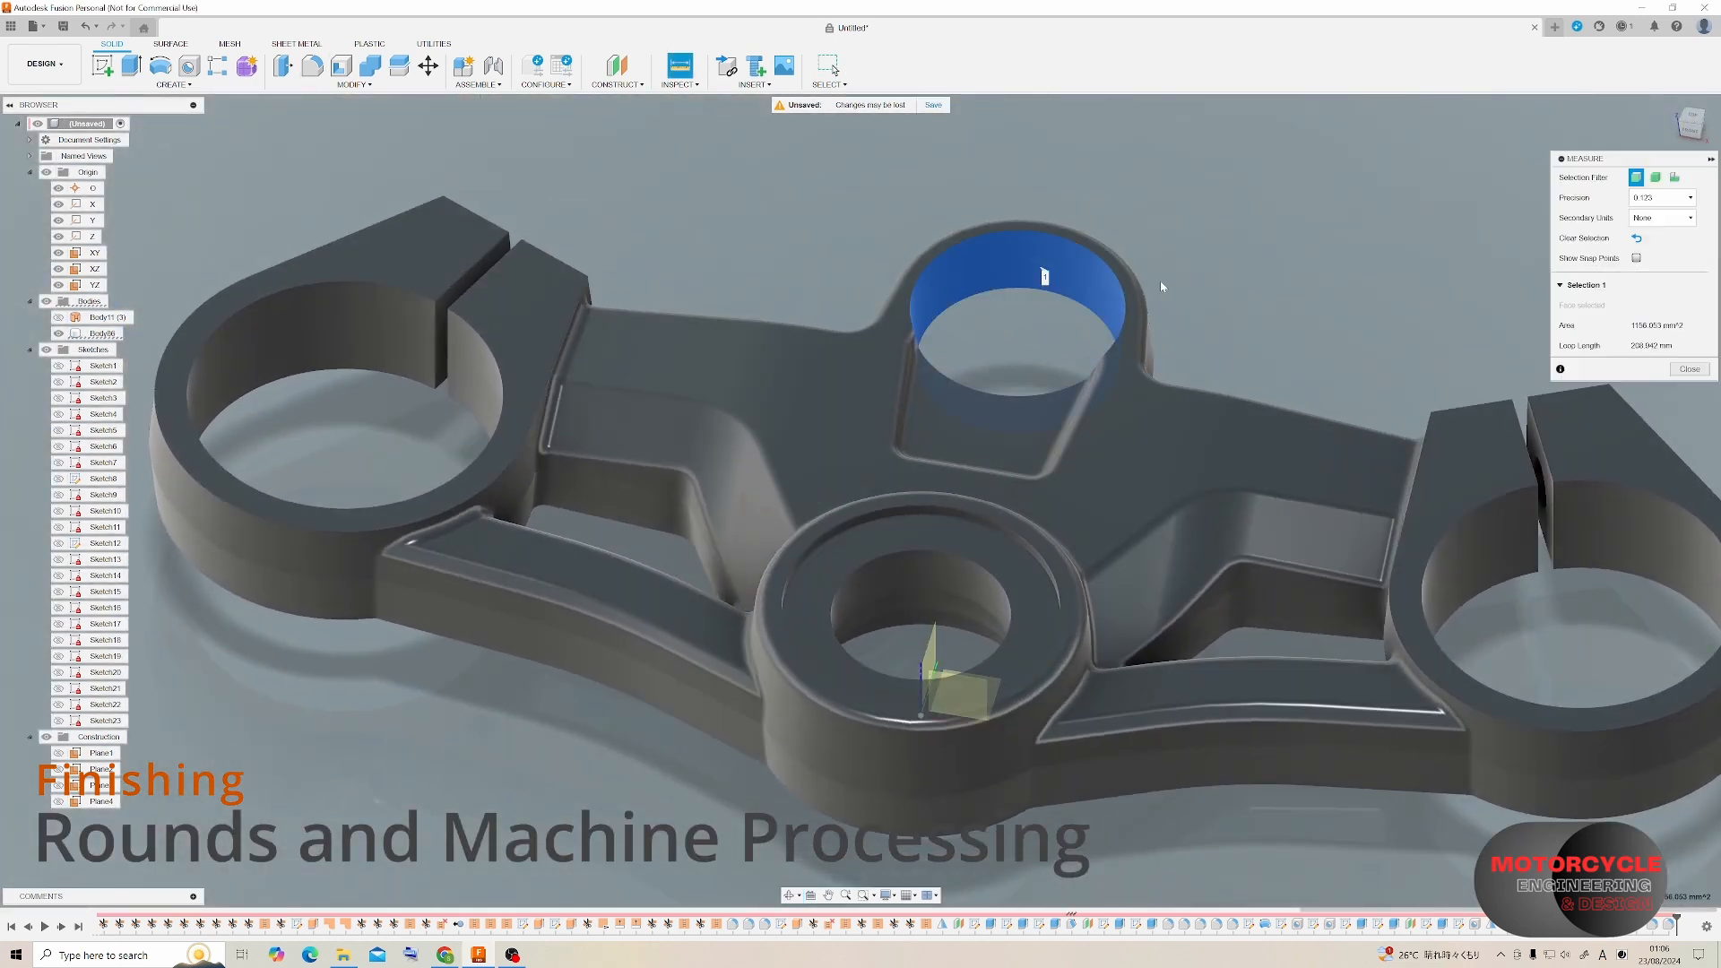
key(Escape)
key(i)
click(1007, 229)
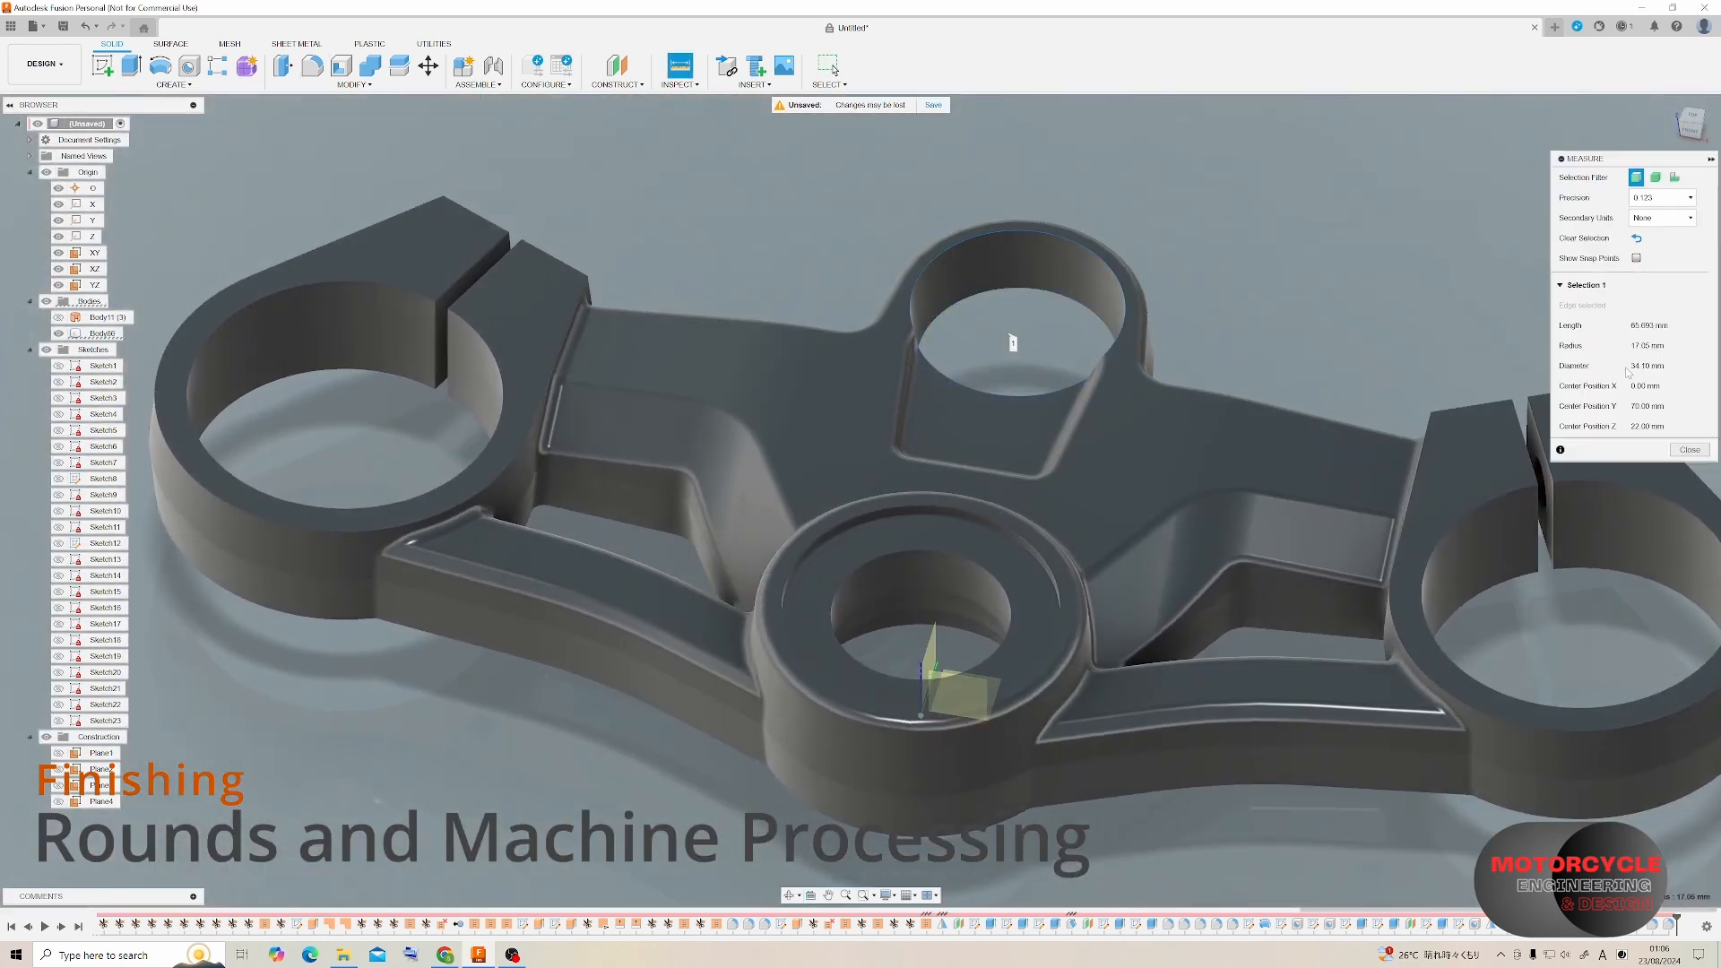
key(Escape)
Sketch a 35 mm diameter circle centred on the front ring lug's bore and extrude it as a cut to enlarge the bore.
click(977, 647)
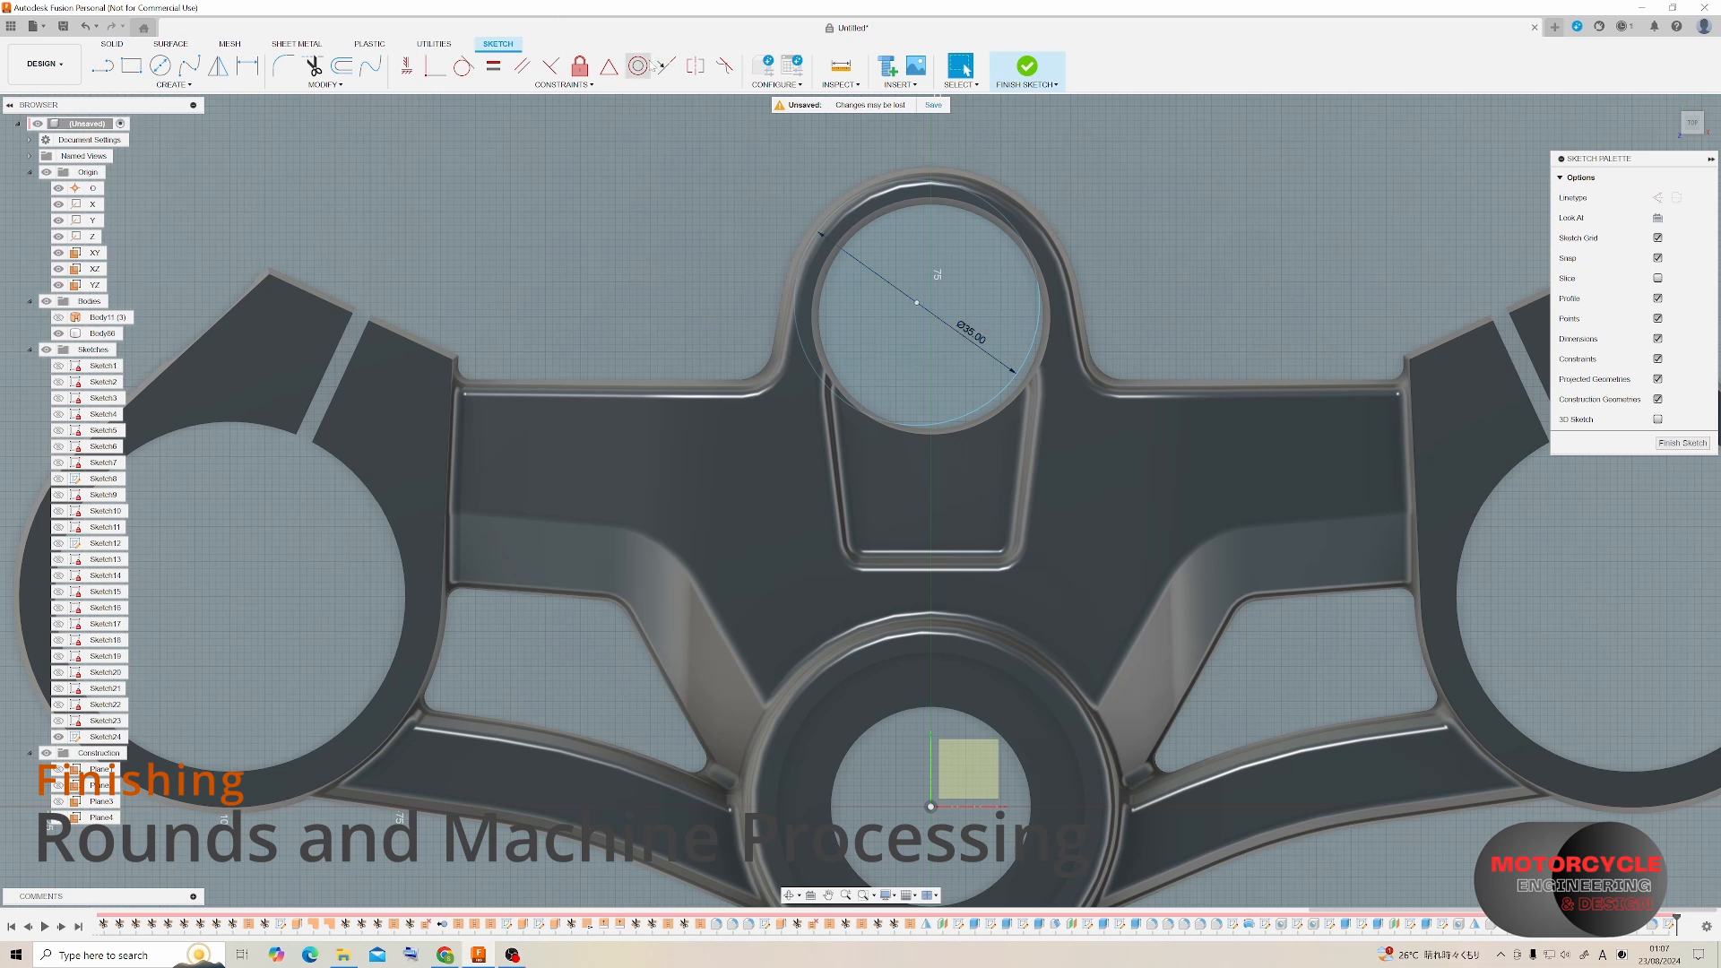
click(1669, 443)
key(e)
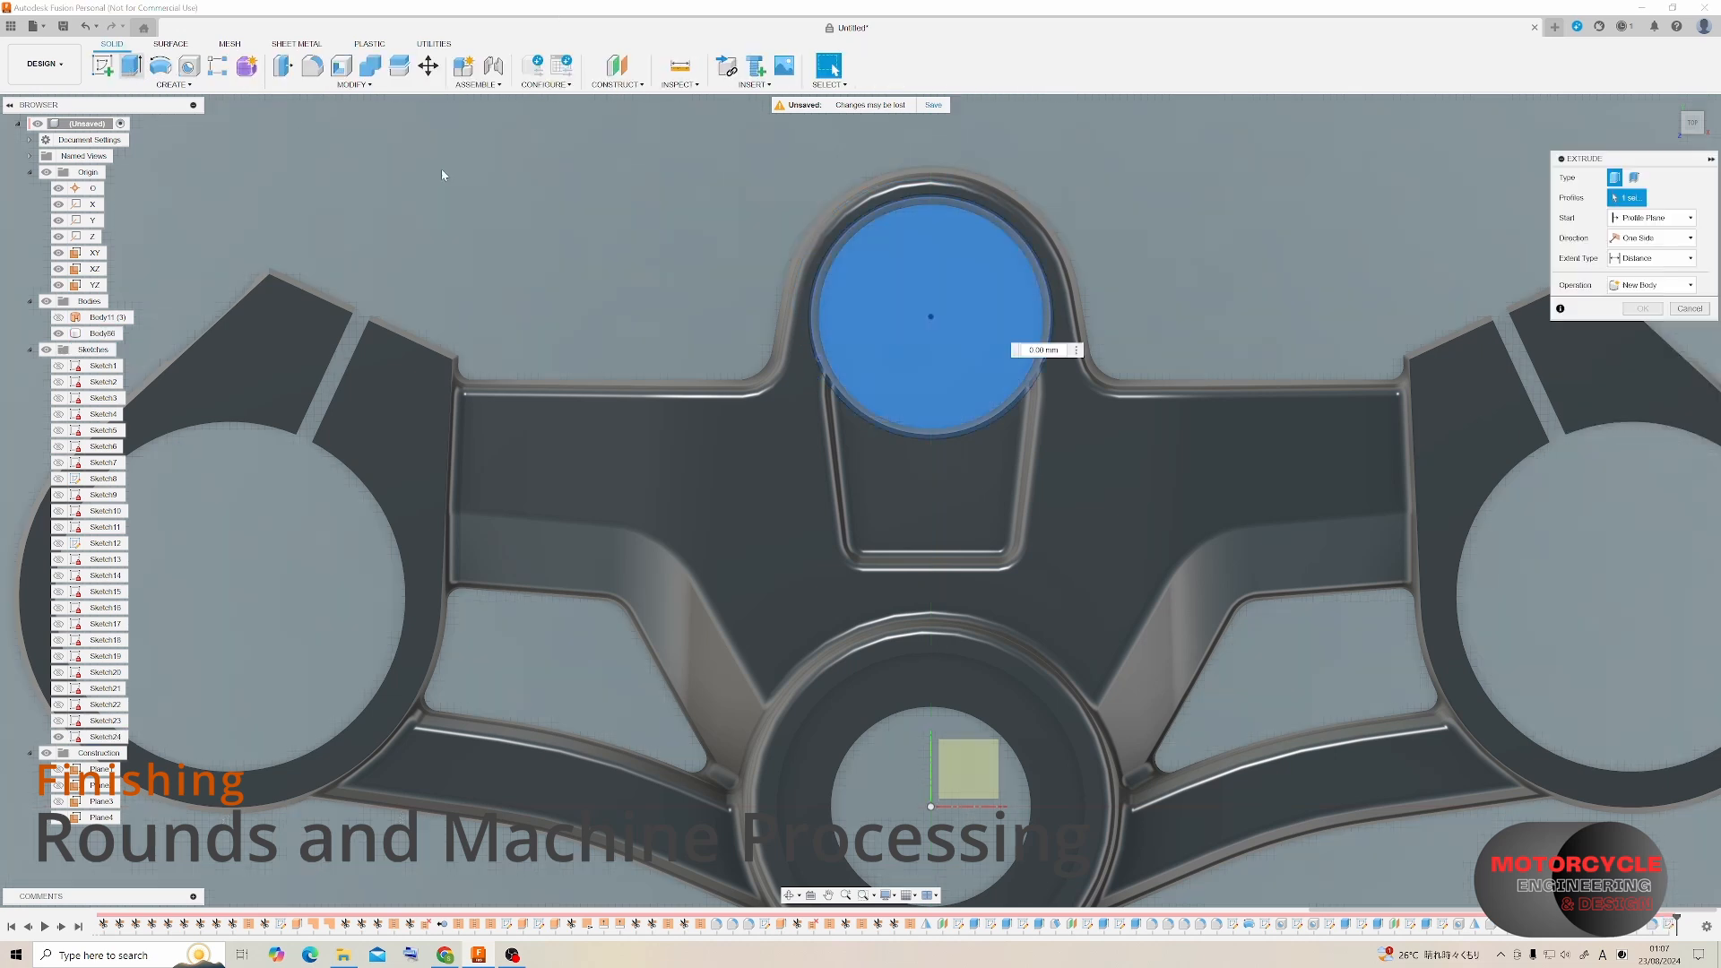
key(Return)
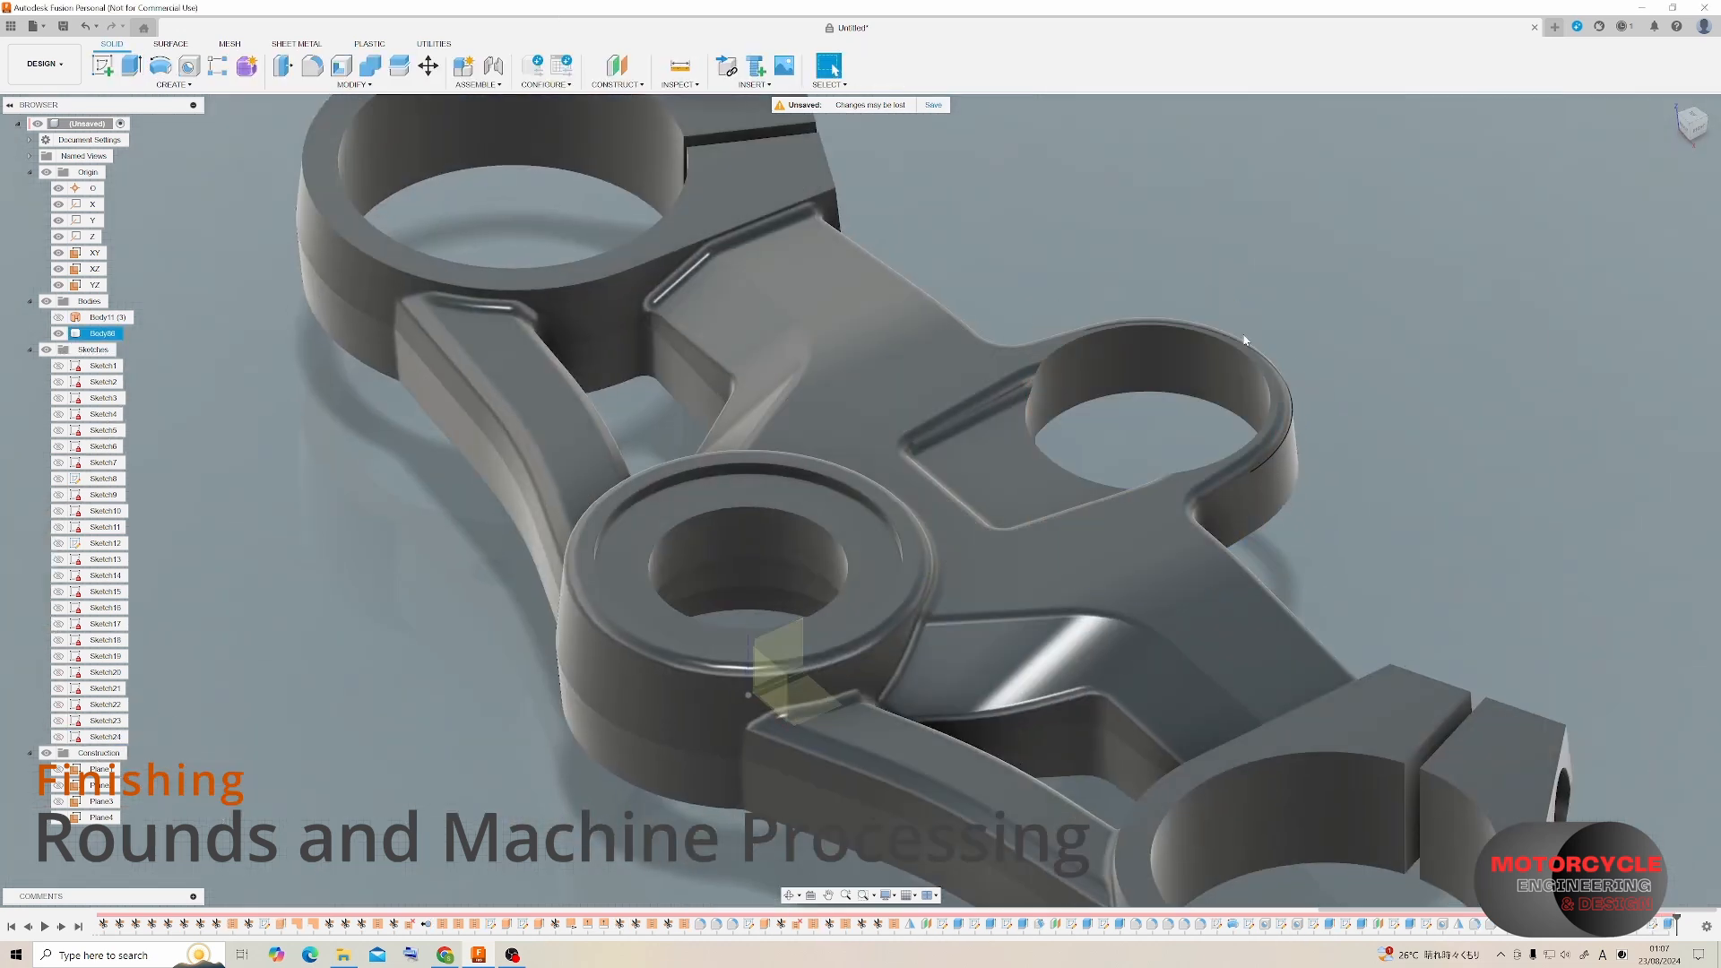
Chamfer the top and bottom bore edges of the two fork clamps and the front ring lug by 0.5 mm.
shift+middle_drag(1249, 338, 1072, 265)
scroll(1062, 269, down, 2)
shift+middle_drag(1181, 404, 1153, 288)
scroll(911, 343, up, 2)
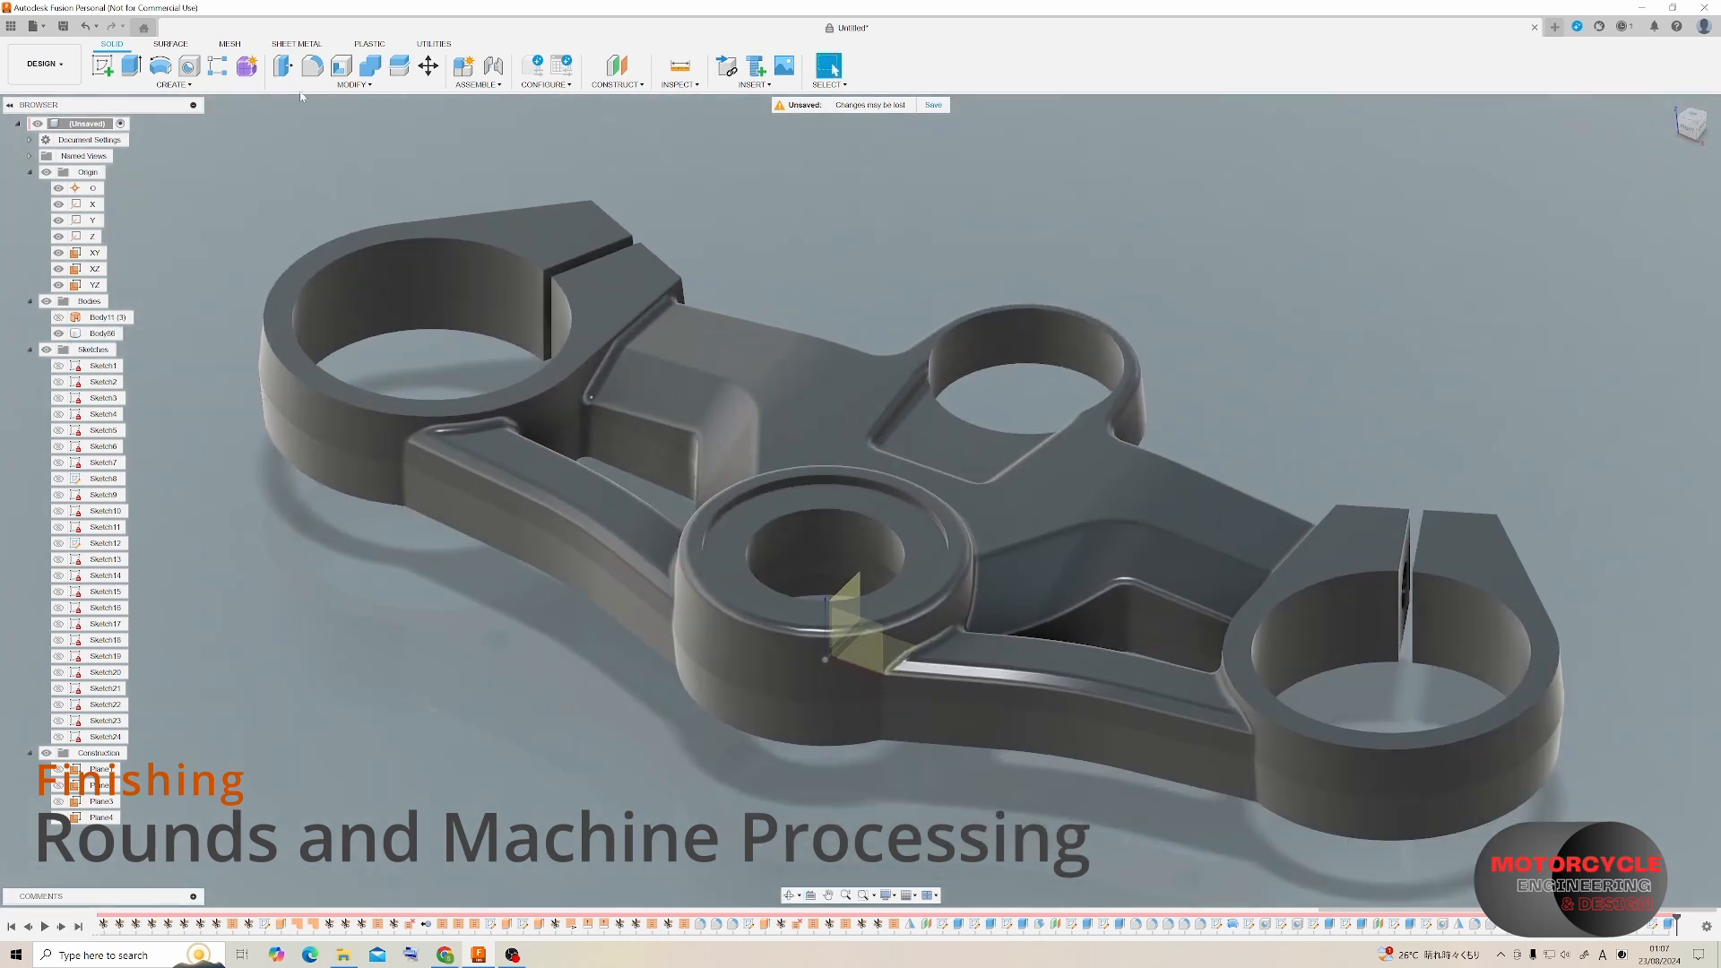
click(353, 84)
click(305, 133)
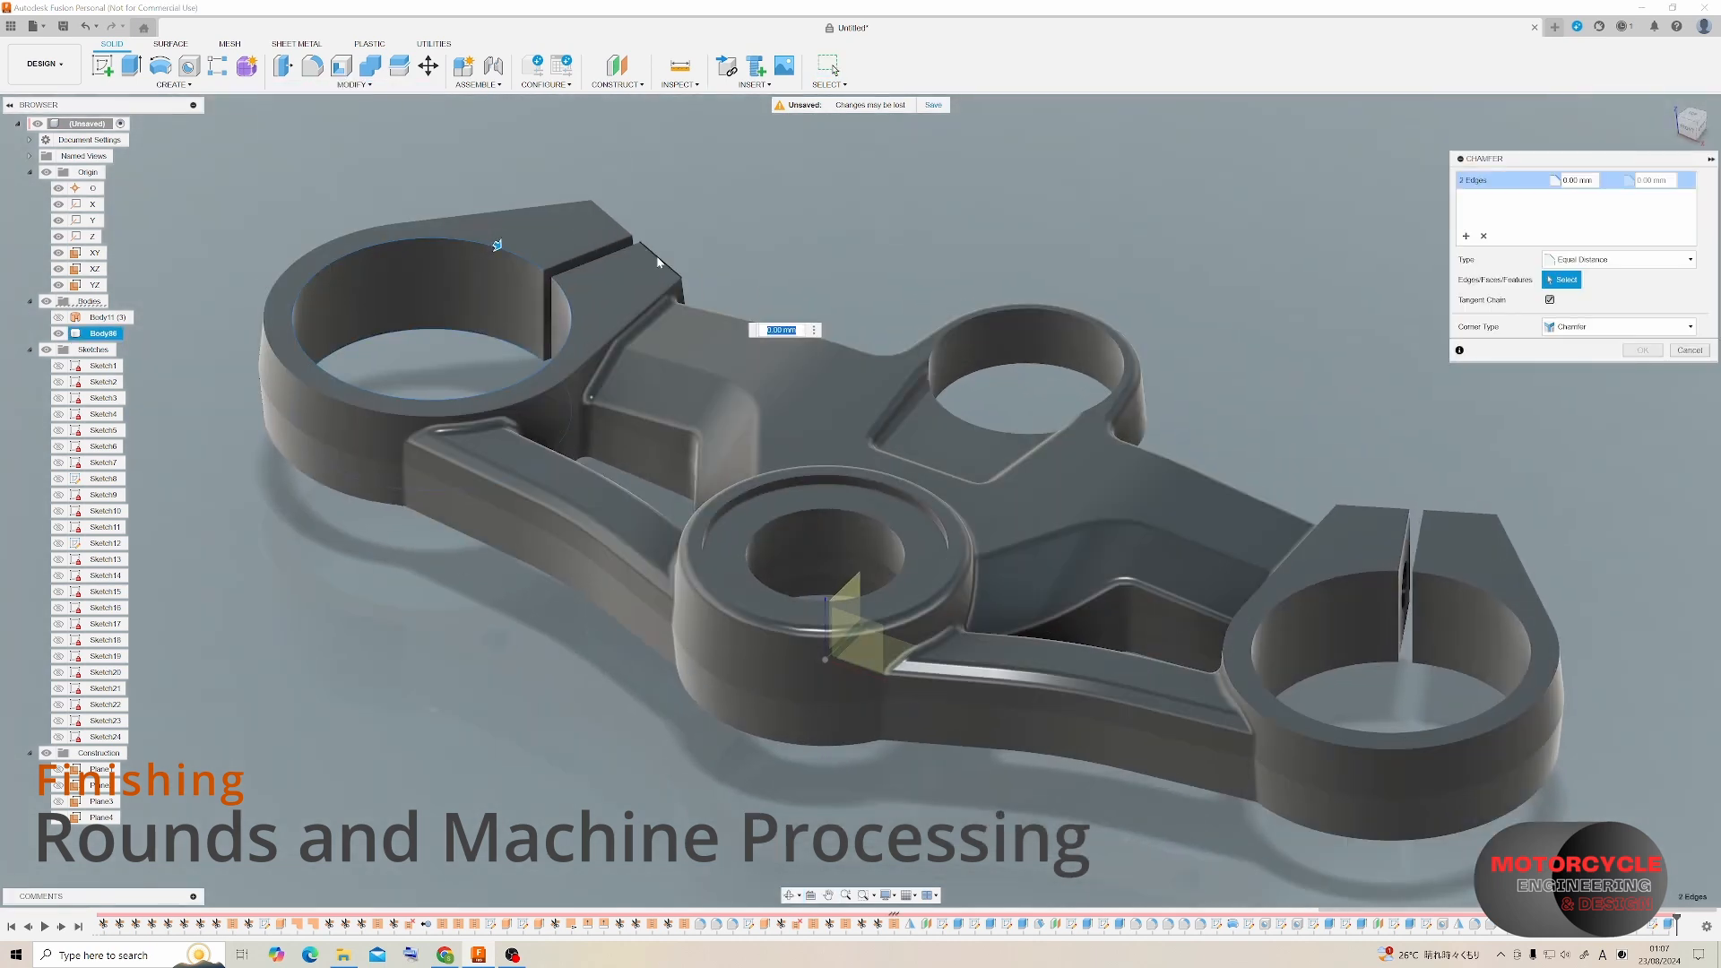
click(1381, 666)
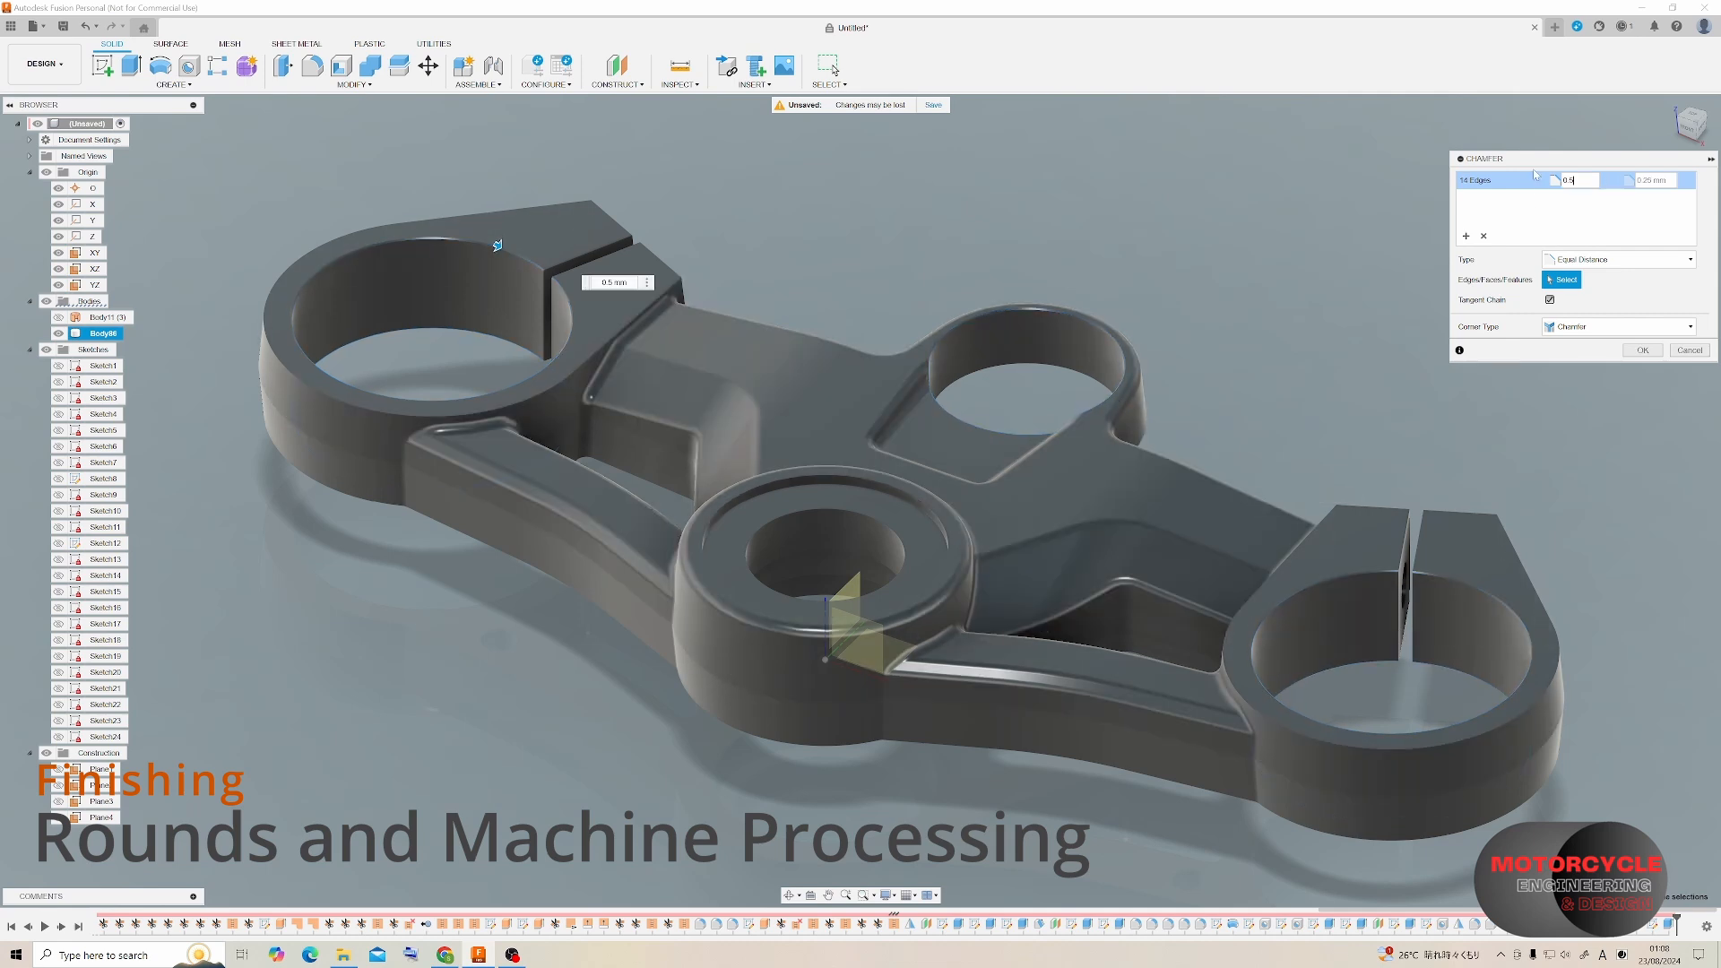
shift+middle_drag(1019, 405, 972, 397)
key(Return)
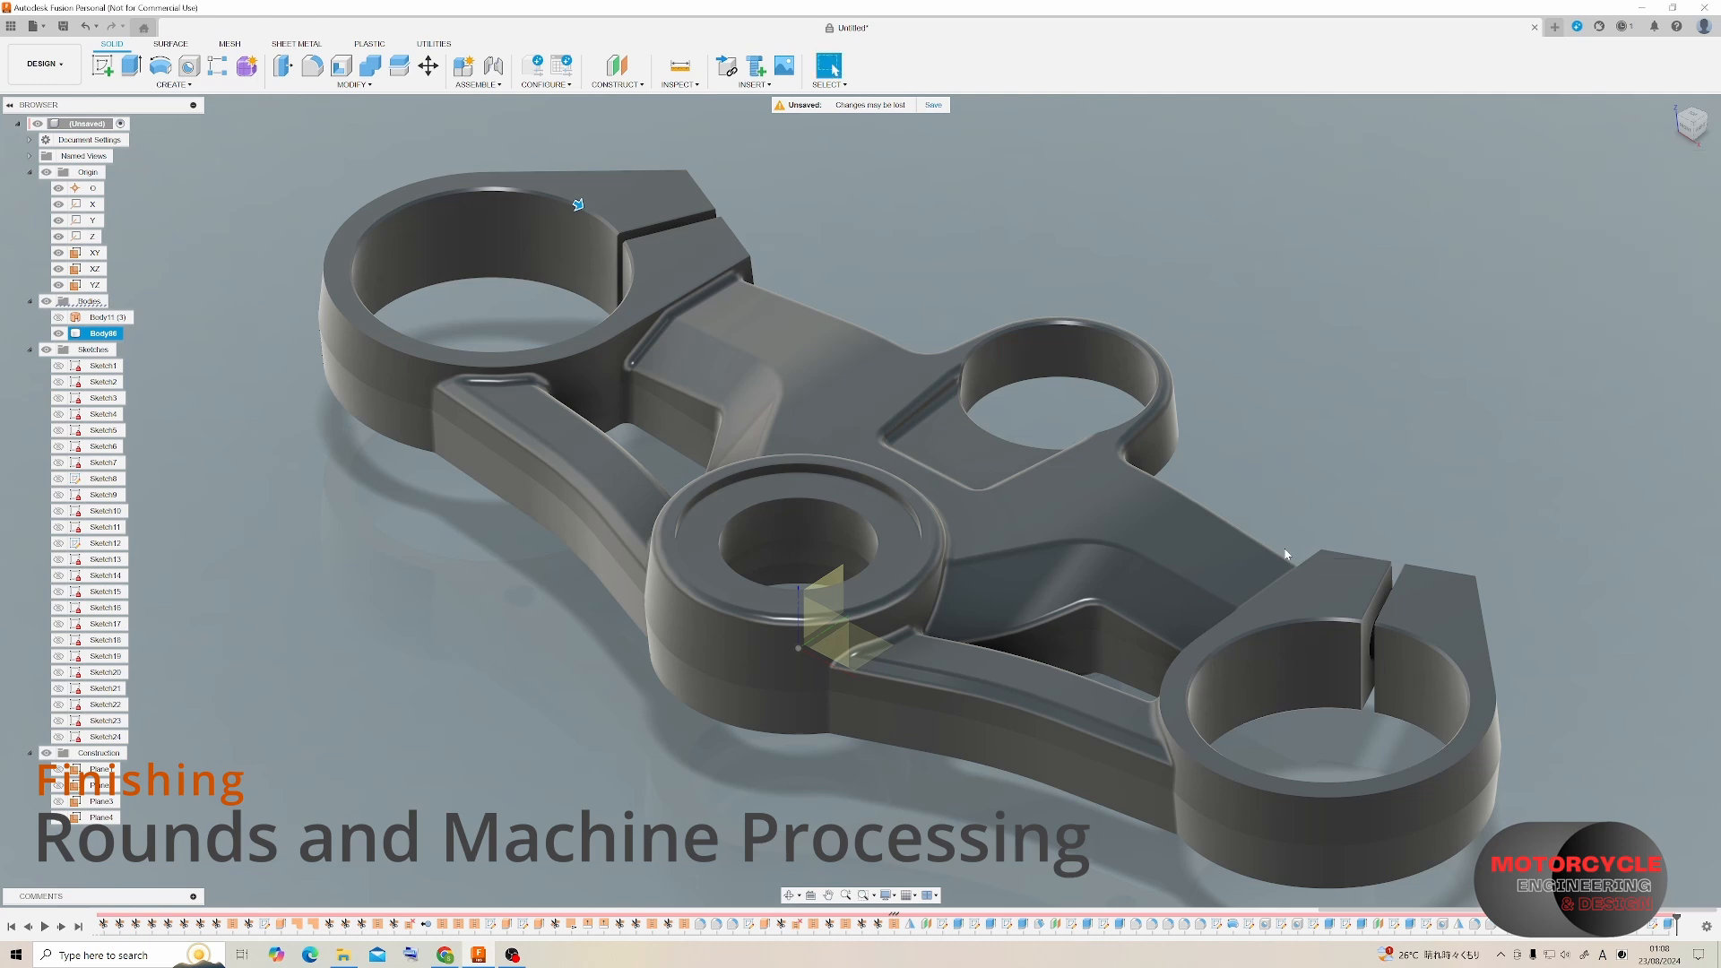
Chamfer the central boss's top recess edge and its stepped bore edges from above and below by 0.25 mm.
click(355, 84)
click(305, 127)
scroll(717, 491, up, 3)
click(745, 461)
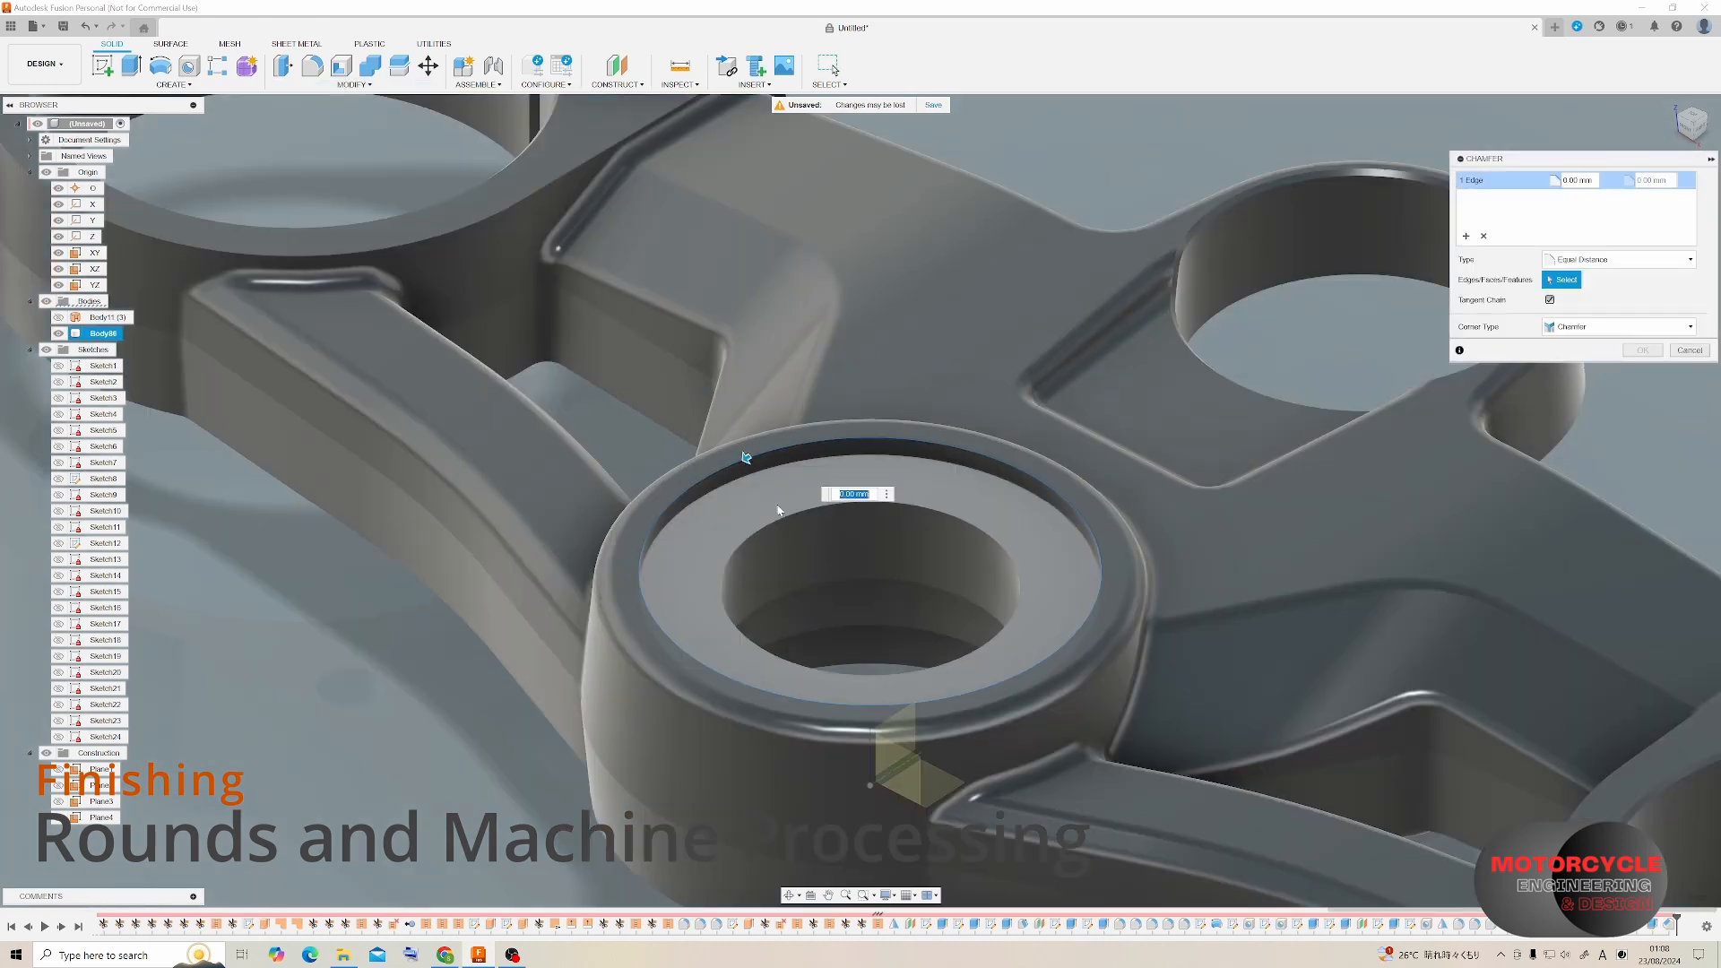
click(787, 517)
shift+middle_drag(808, 586, 780, 394)
click(753, 585)
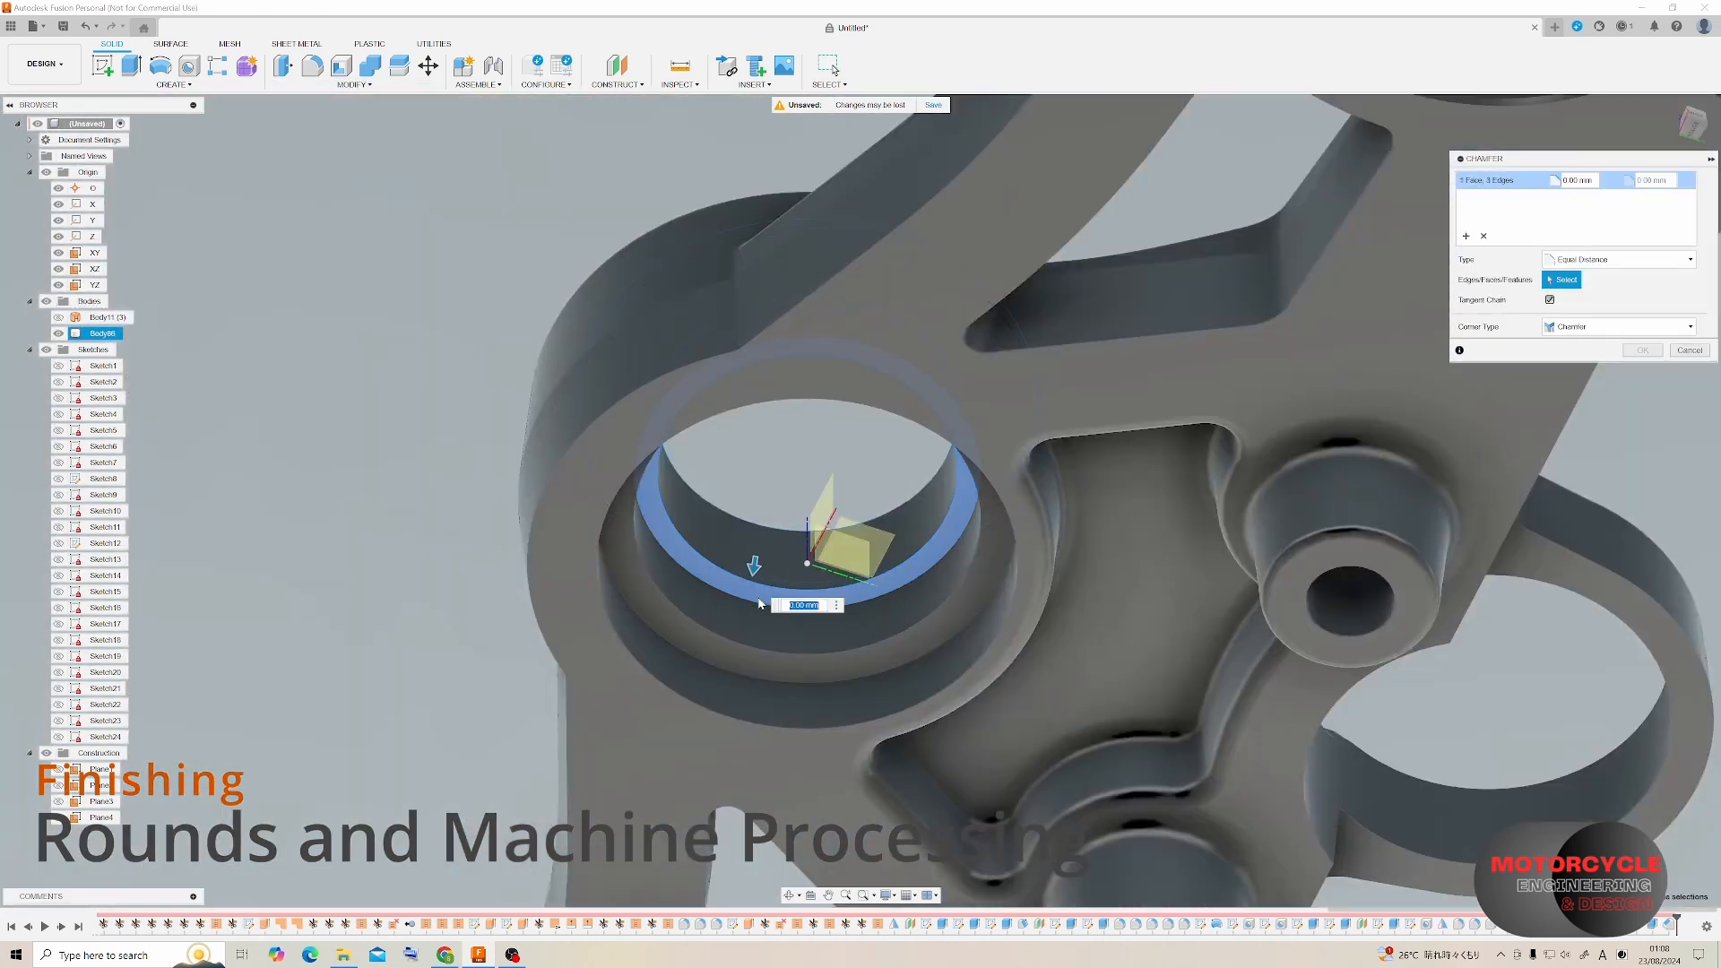
click(825, 733)
text(0.5)
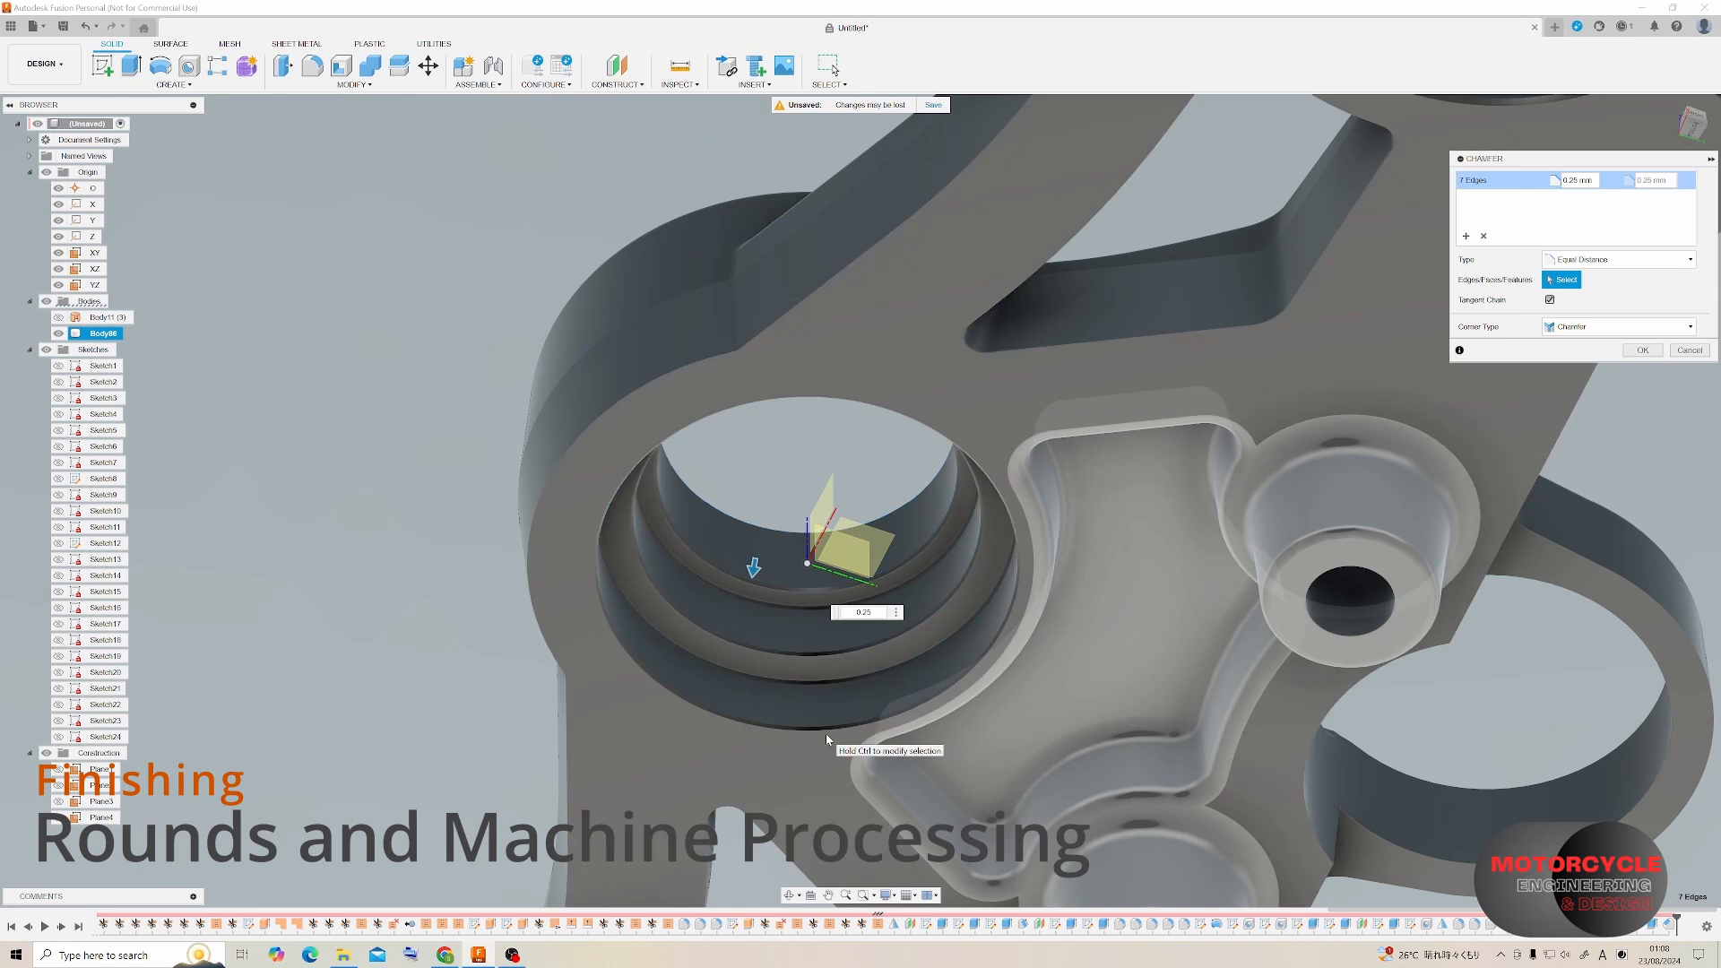
key(Return)
scroll(956, 506, down, 5)
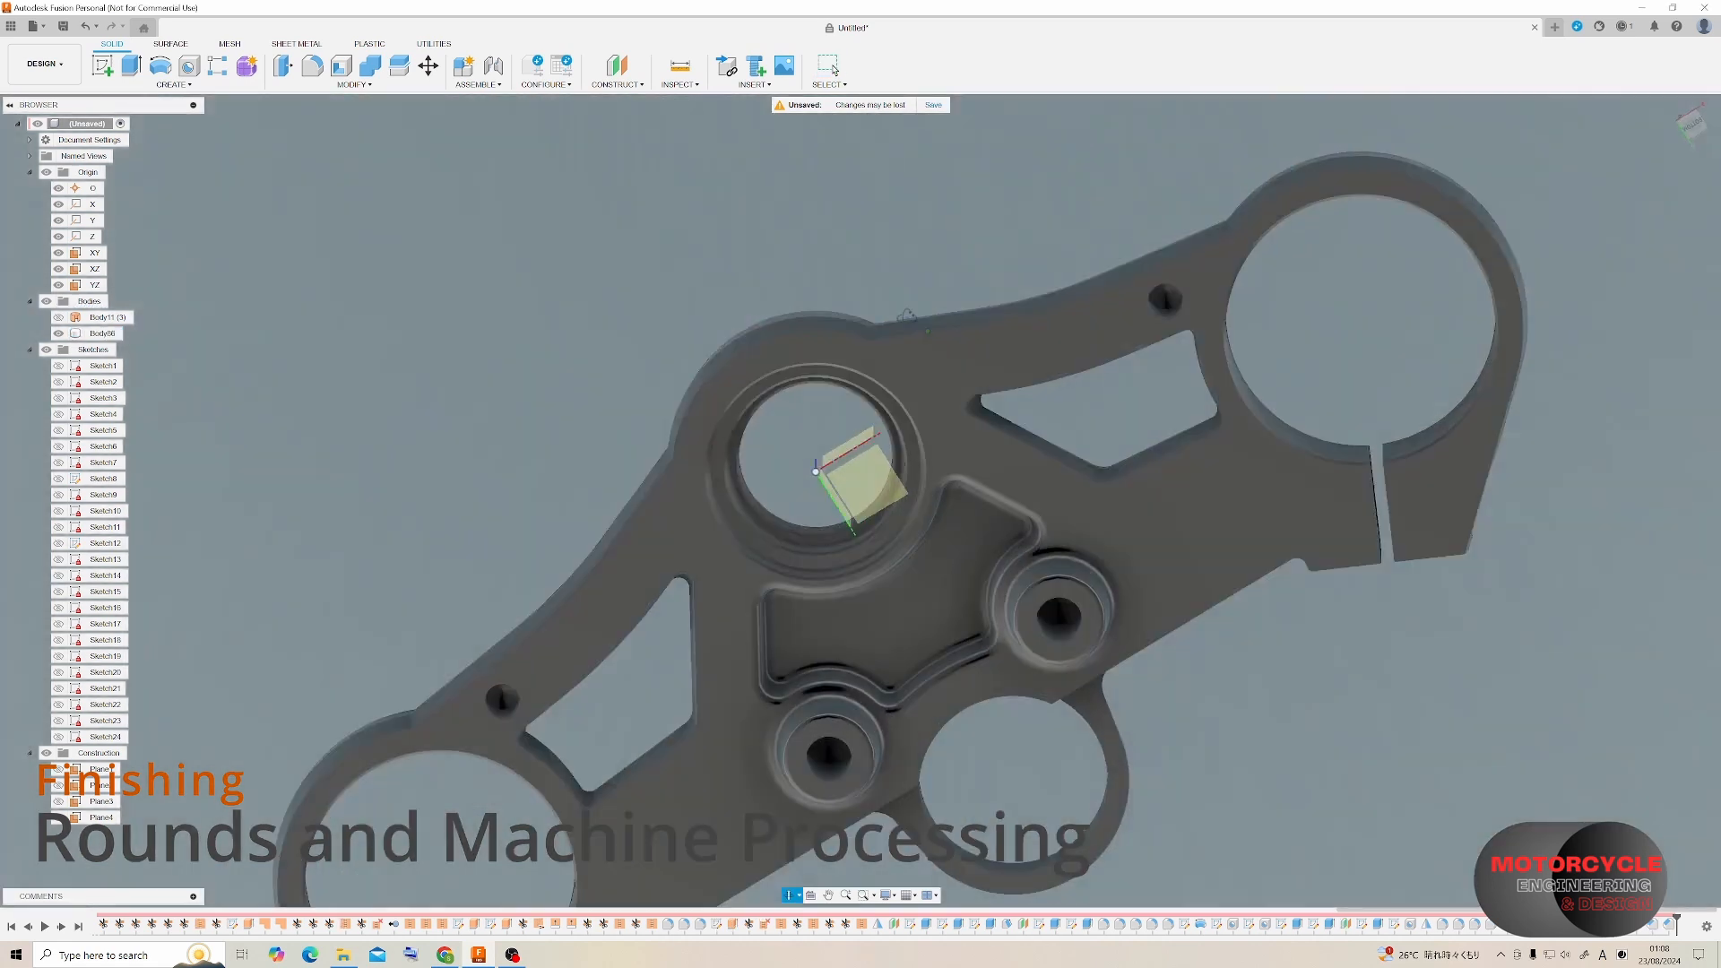
Chamfer the edges of the small holes on the body's underside, including those in the two tapered posts, by 1 mm.
click(338, 84)
click(298, 127)
scroll(1162, 314, up, 3)
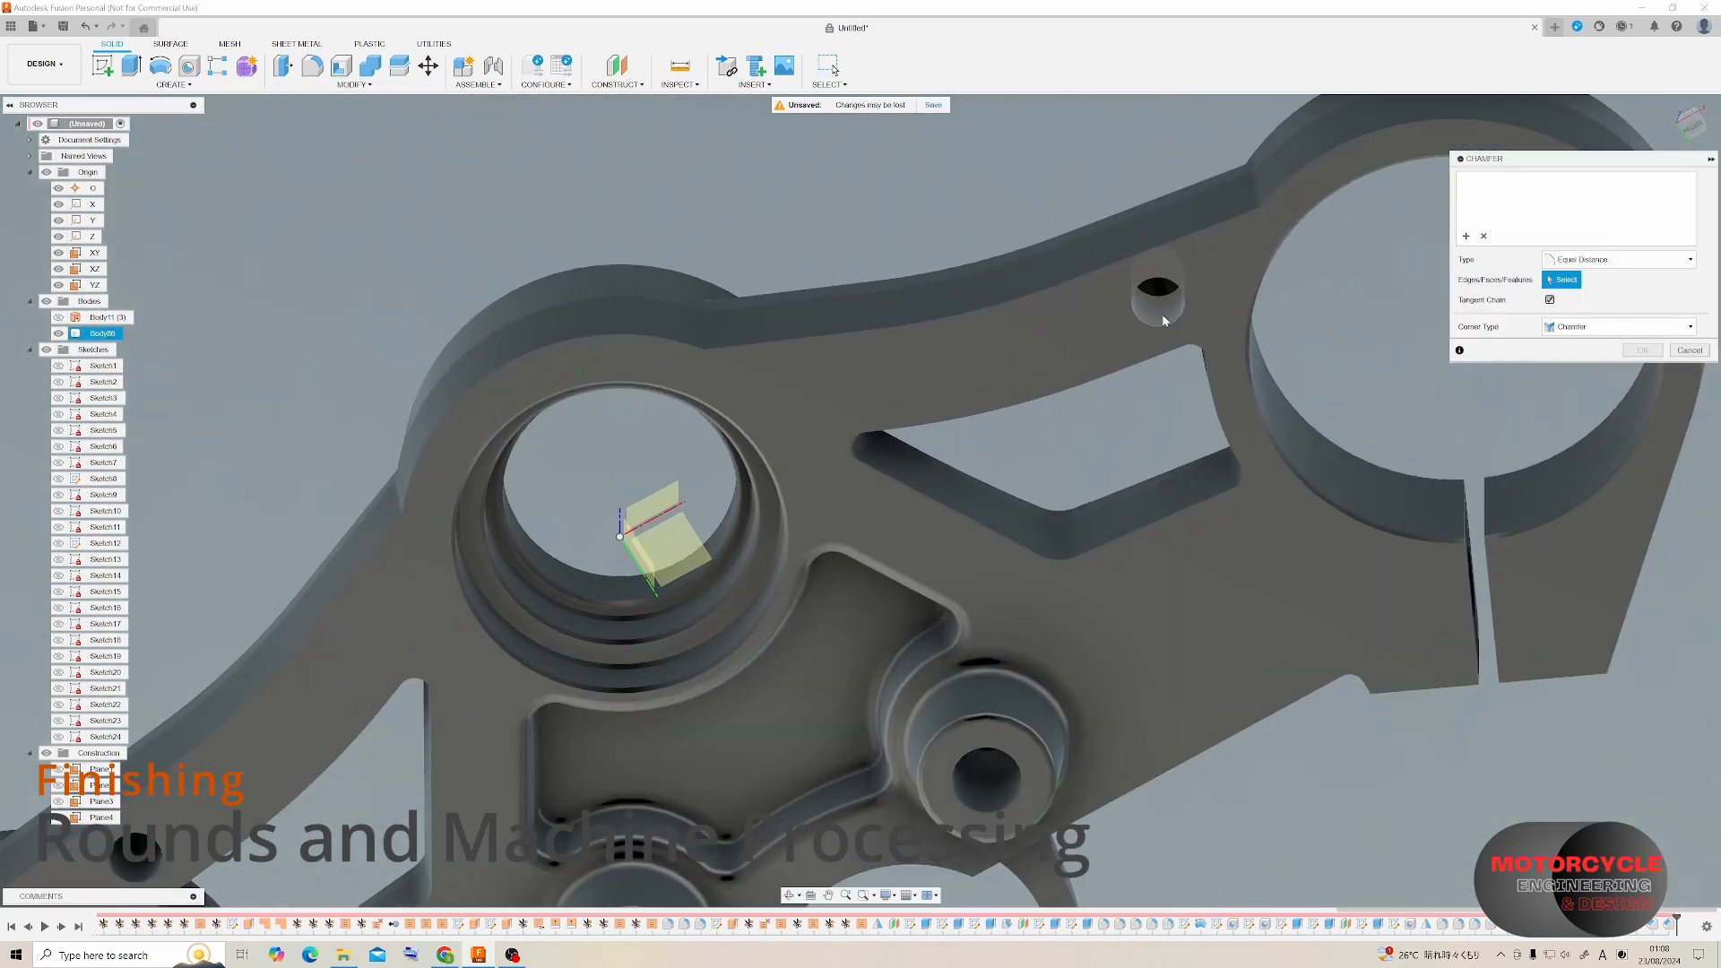
click(1003, 750)
scroll(807, 717, up, 3)
click(729, 762)
scroll(888, 516, down, 3)
scroll(431, 587, up, 3)
click(516, 591)
scroll(699, 404, down, 3)
shift+middle_drag(863, 369, 723, 348)
scroll(722, 348, down, 3)
scroll(722, 348, up, 4)
text(1)
key(Return)
Chamfer the edges along the fork clamp slots by 0.25 mm.
click(355, 84)
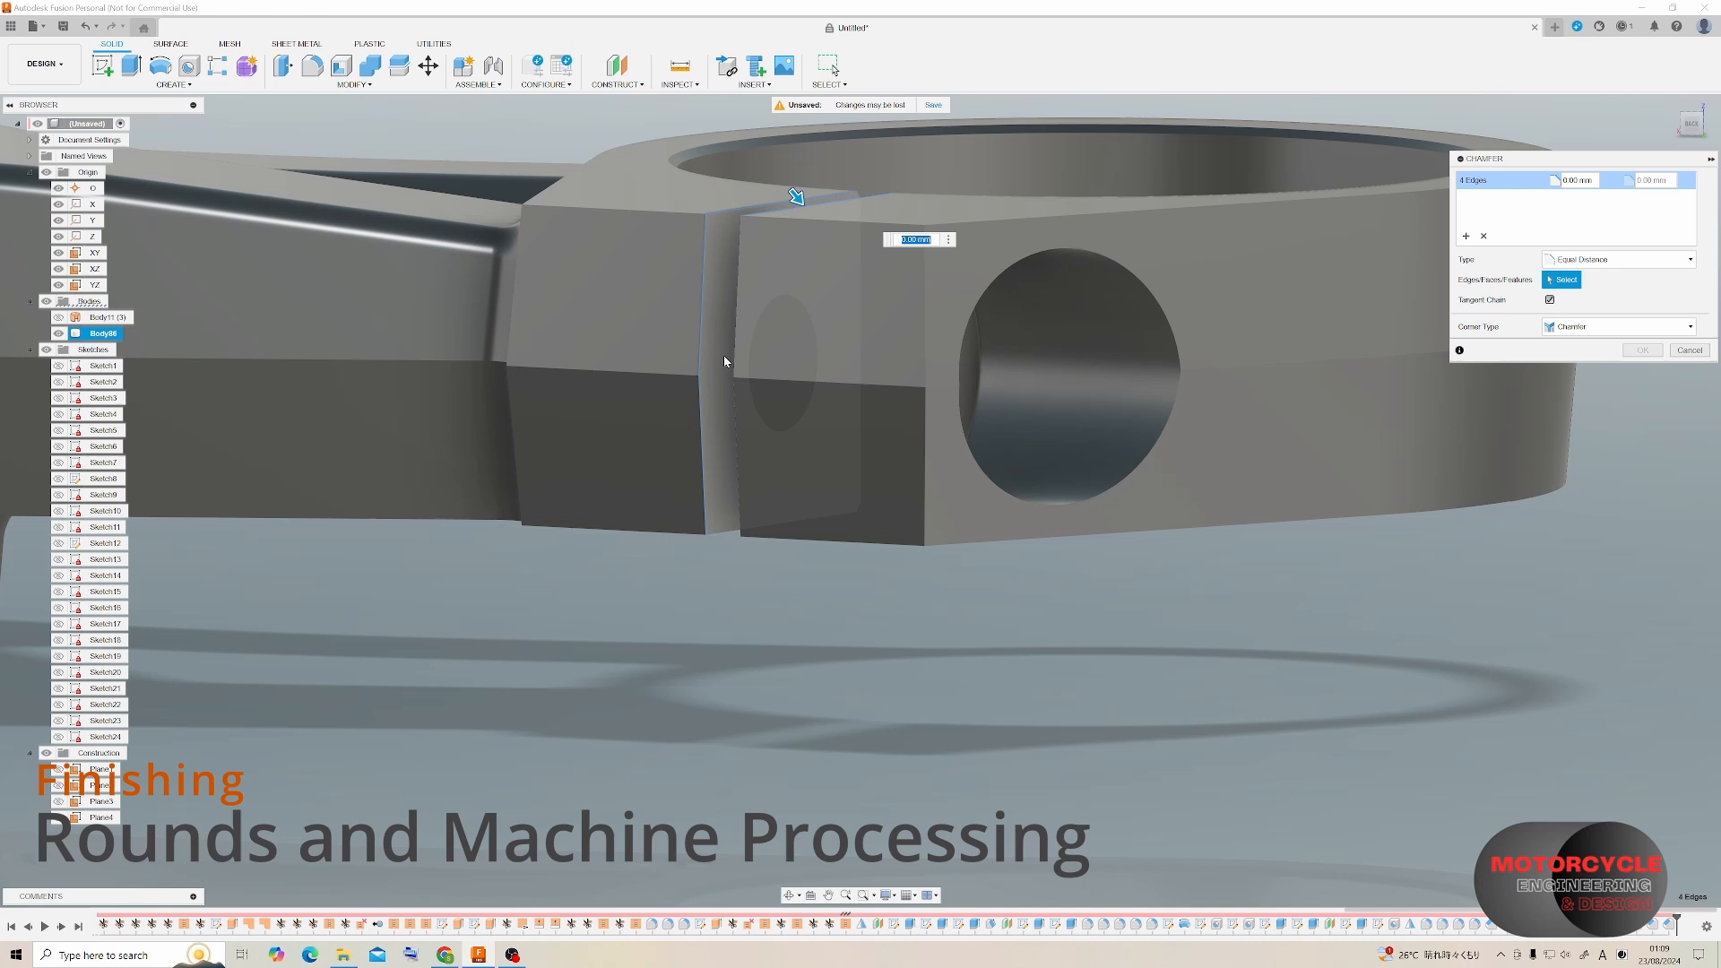
click(723, 355)
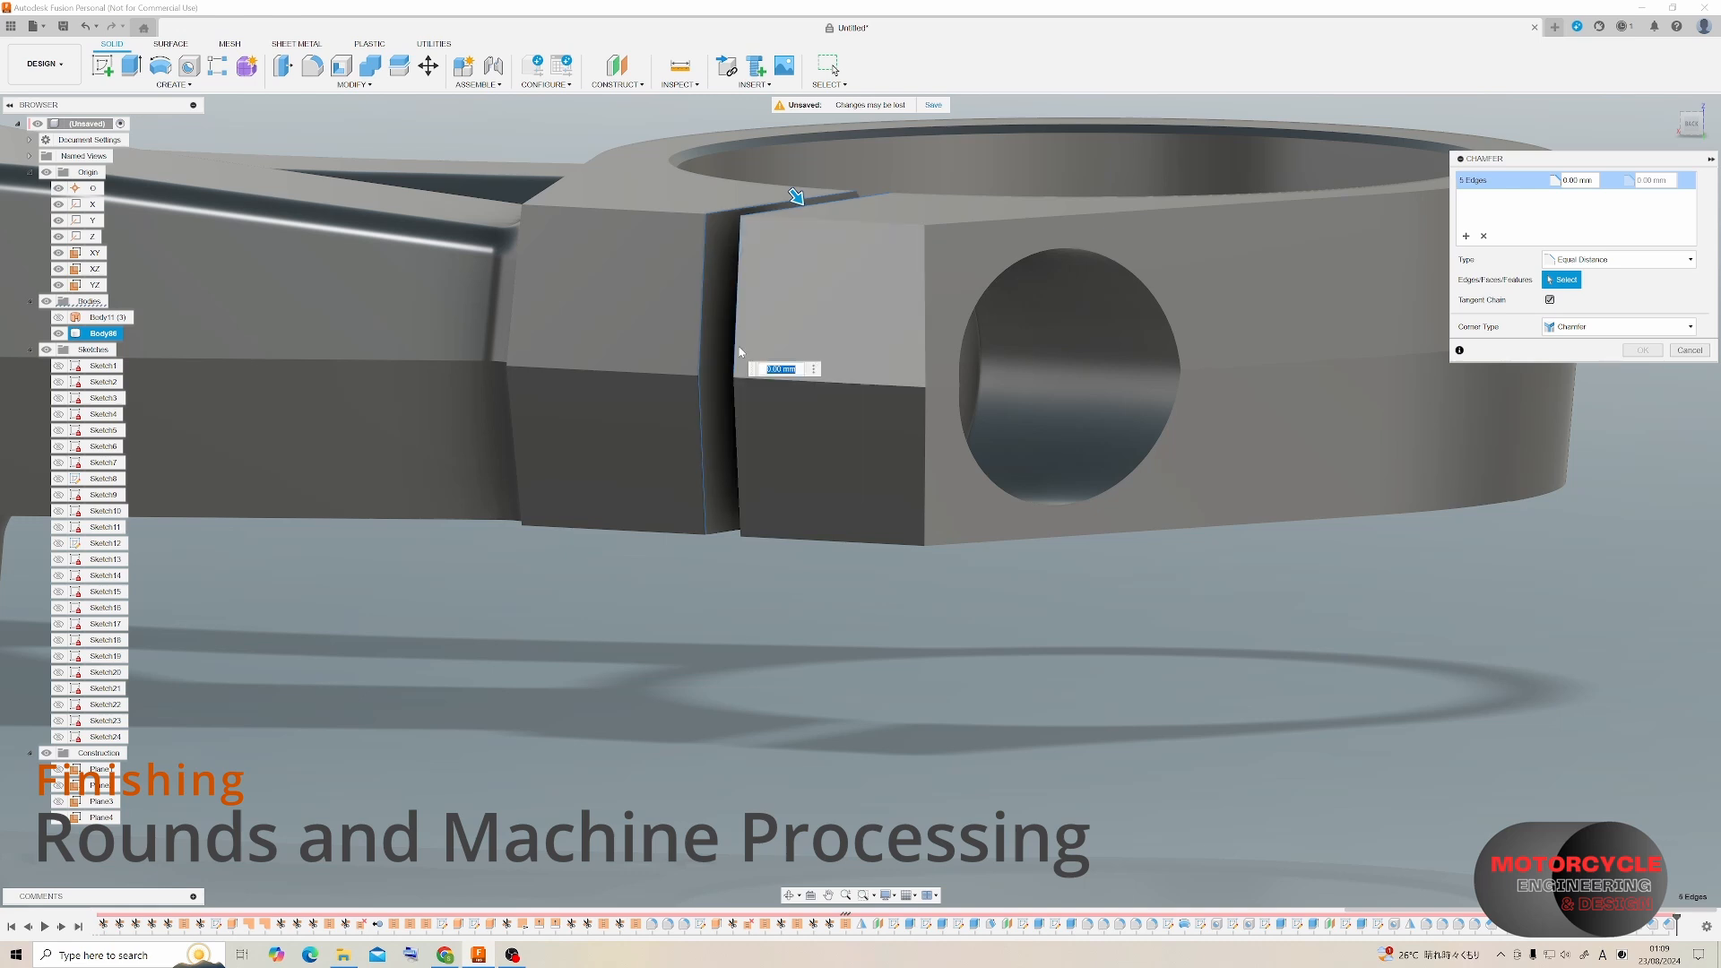
shift+middle_drag(735, 400, 707, 286)
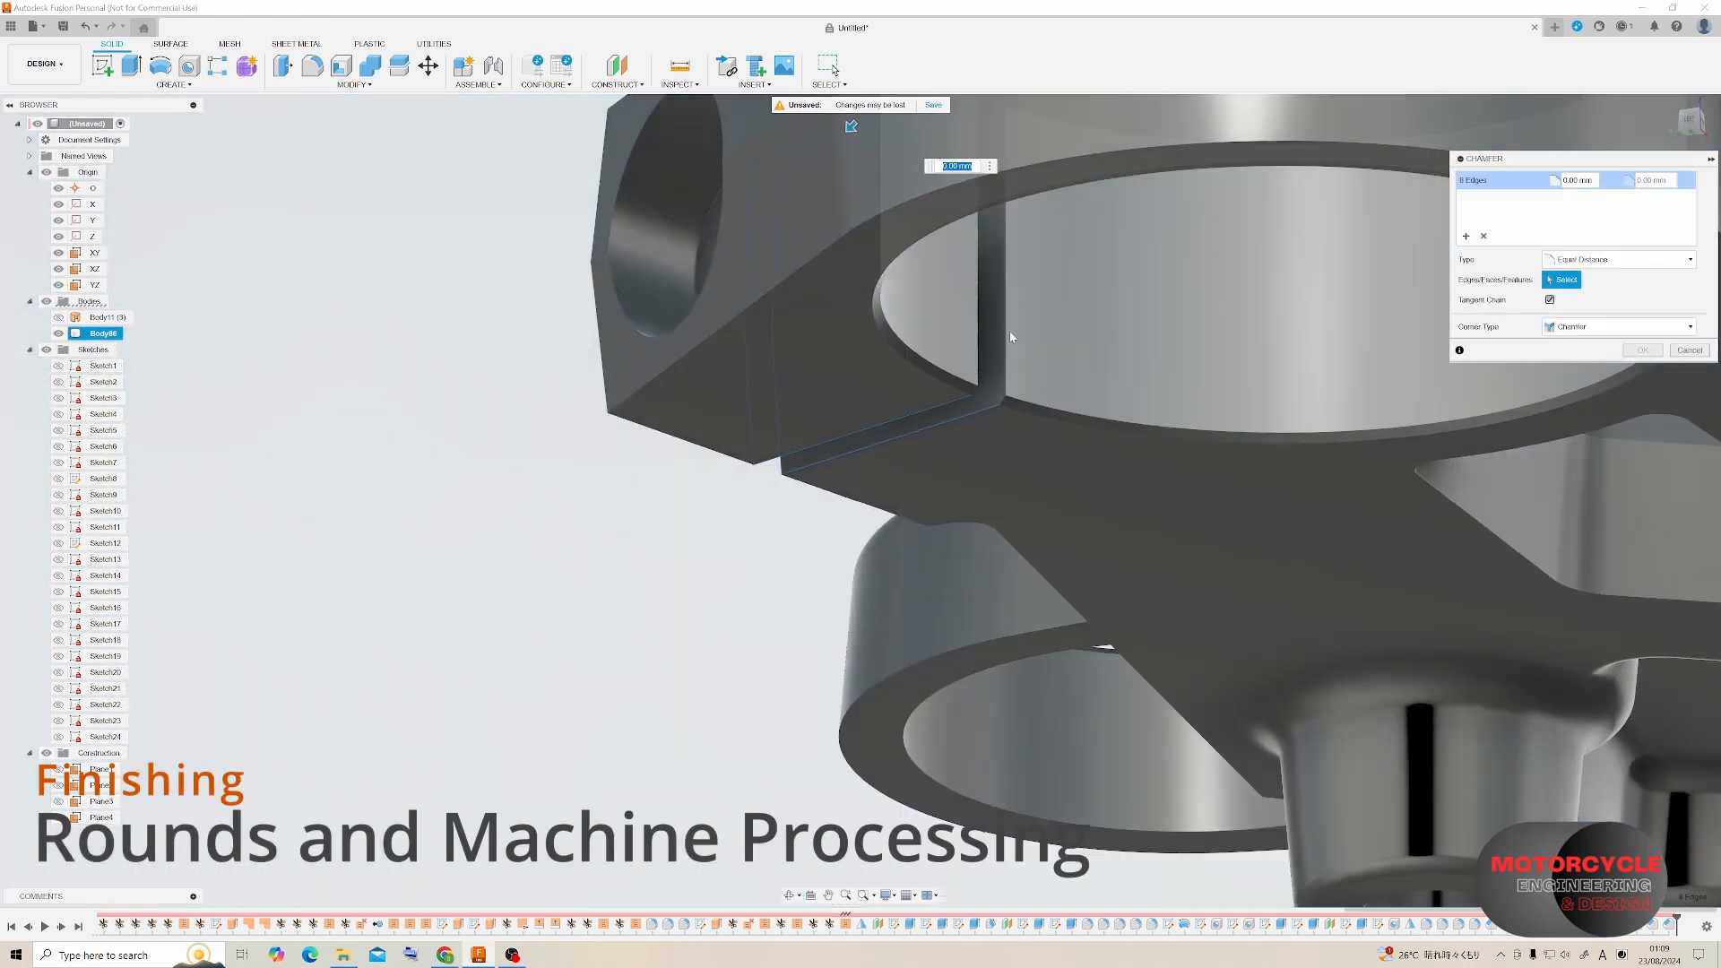
click(955, 359)
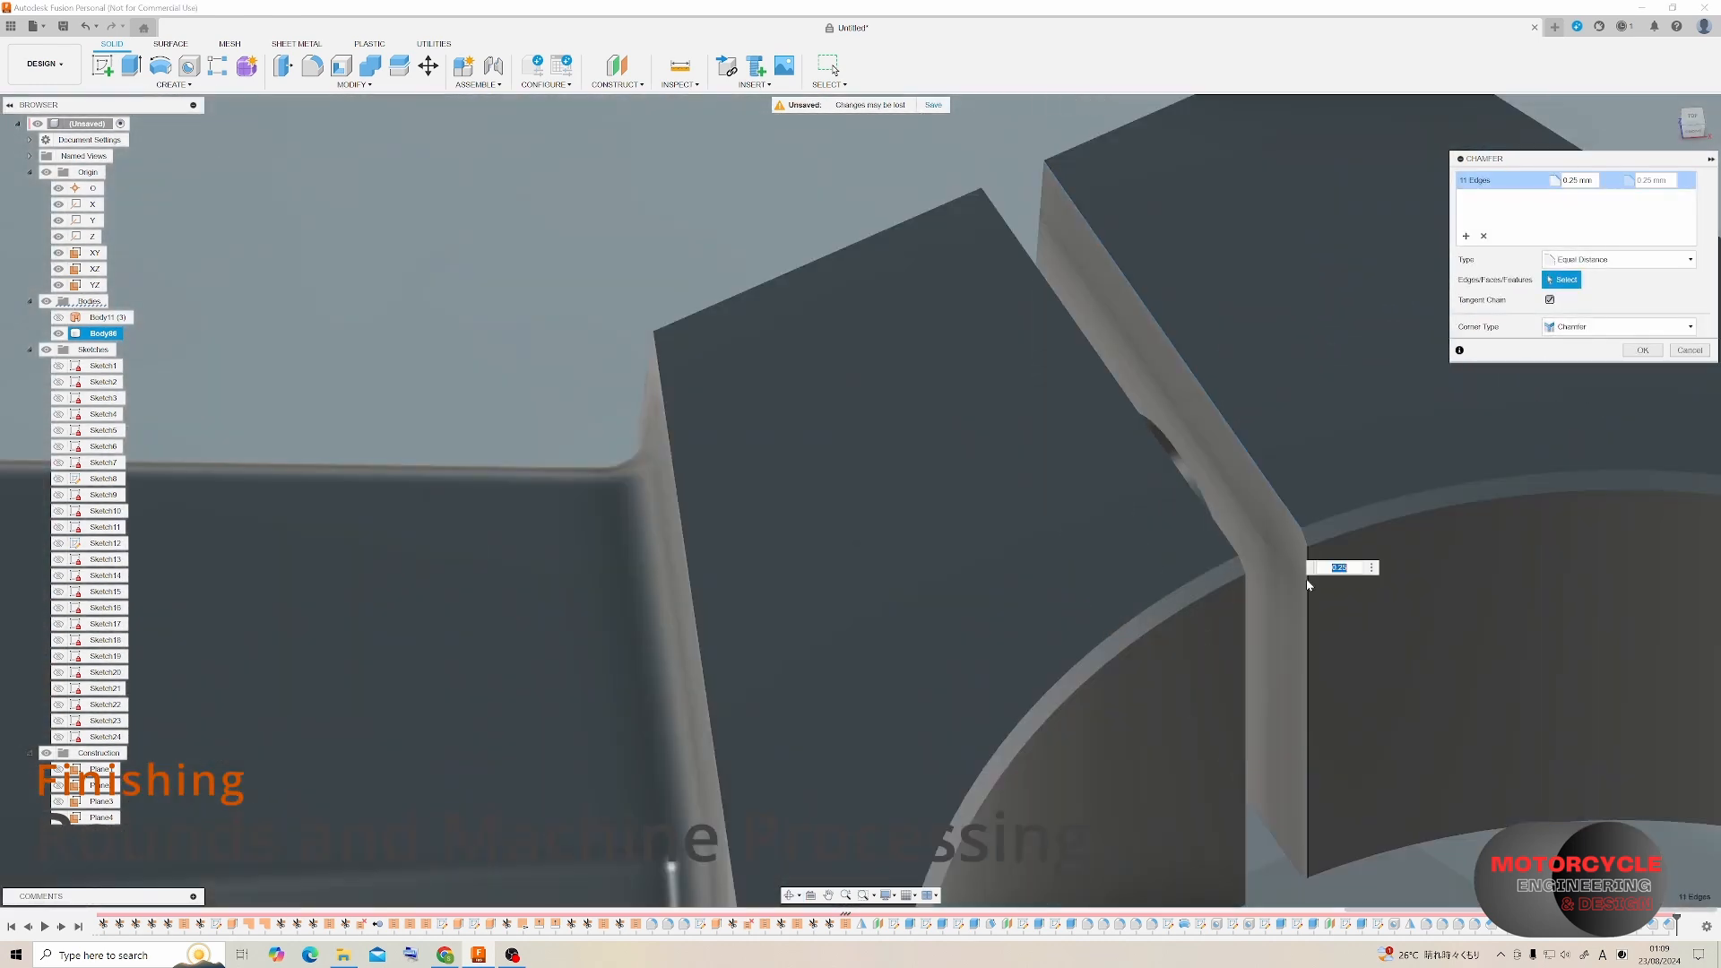
click(1241, 676)
click(1197, 531)
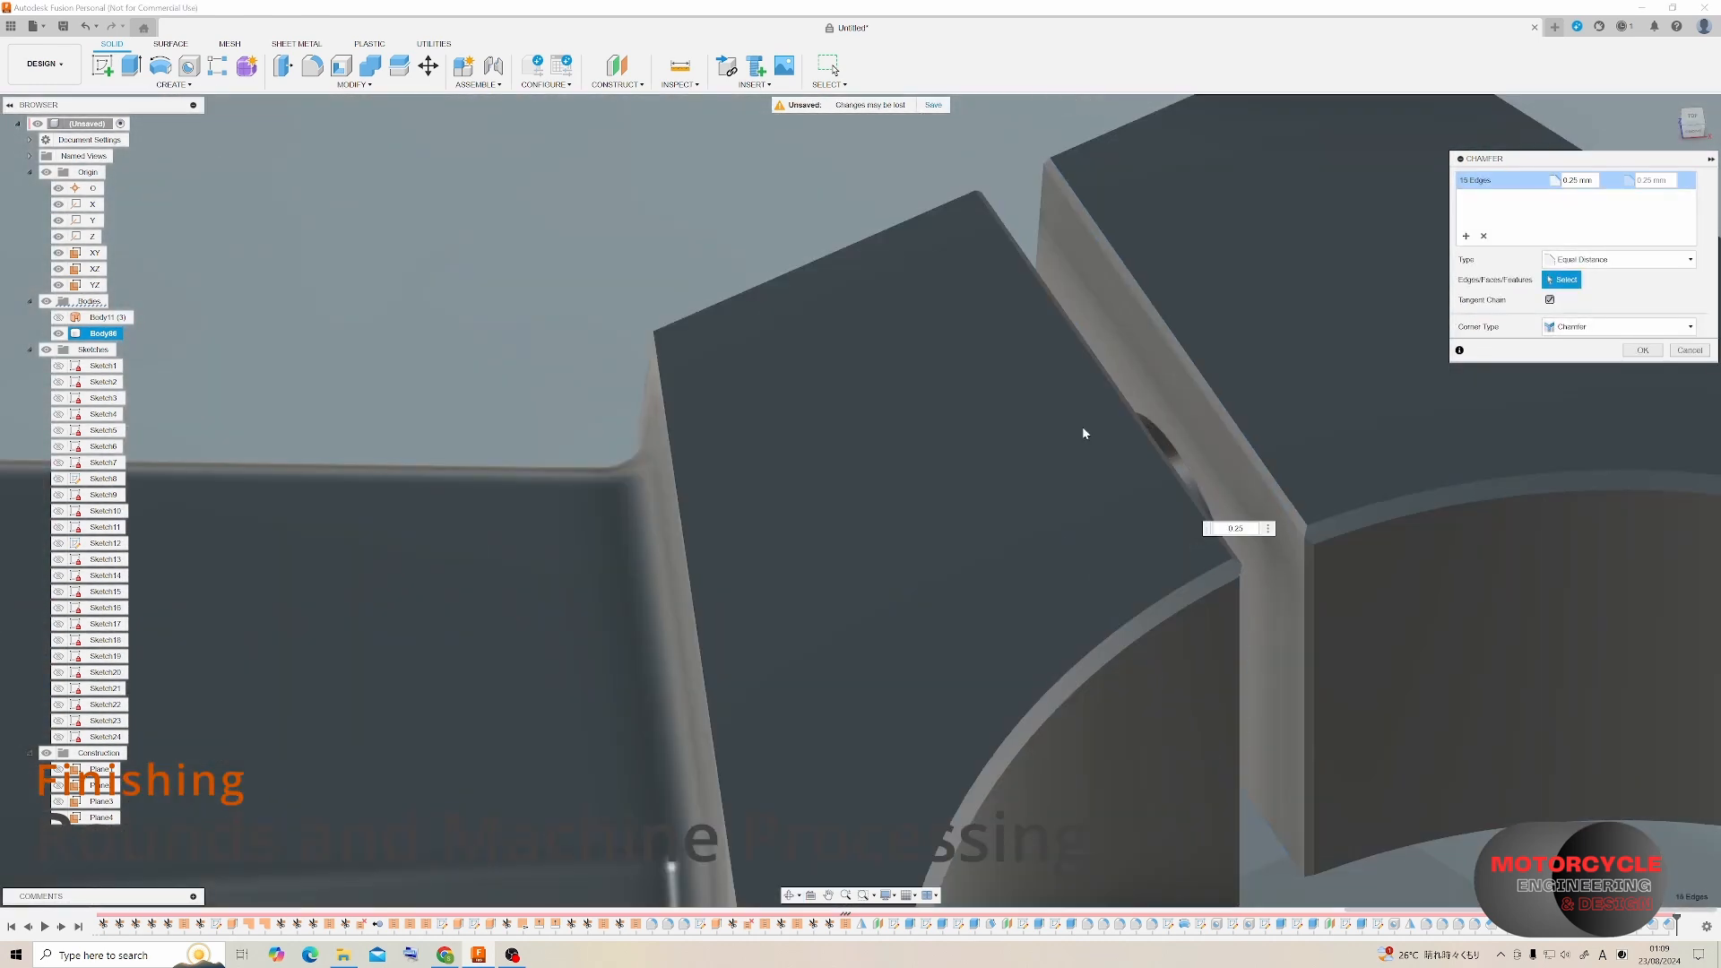
click(1349, 568)
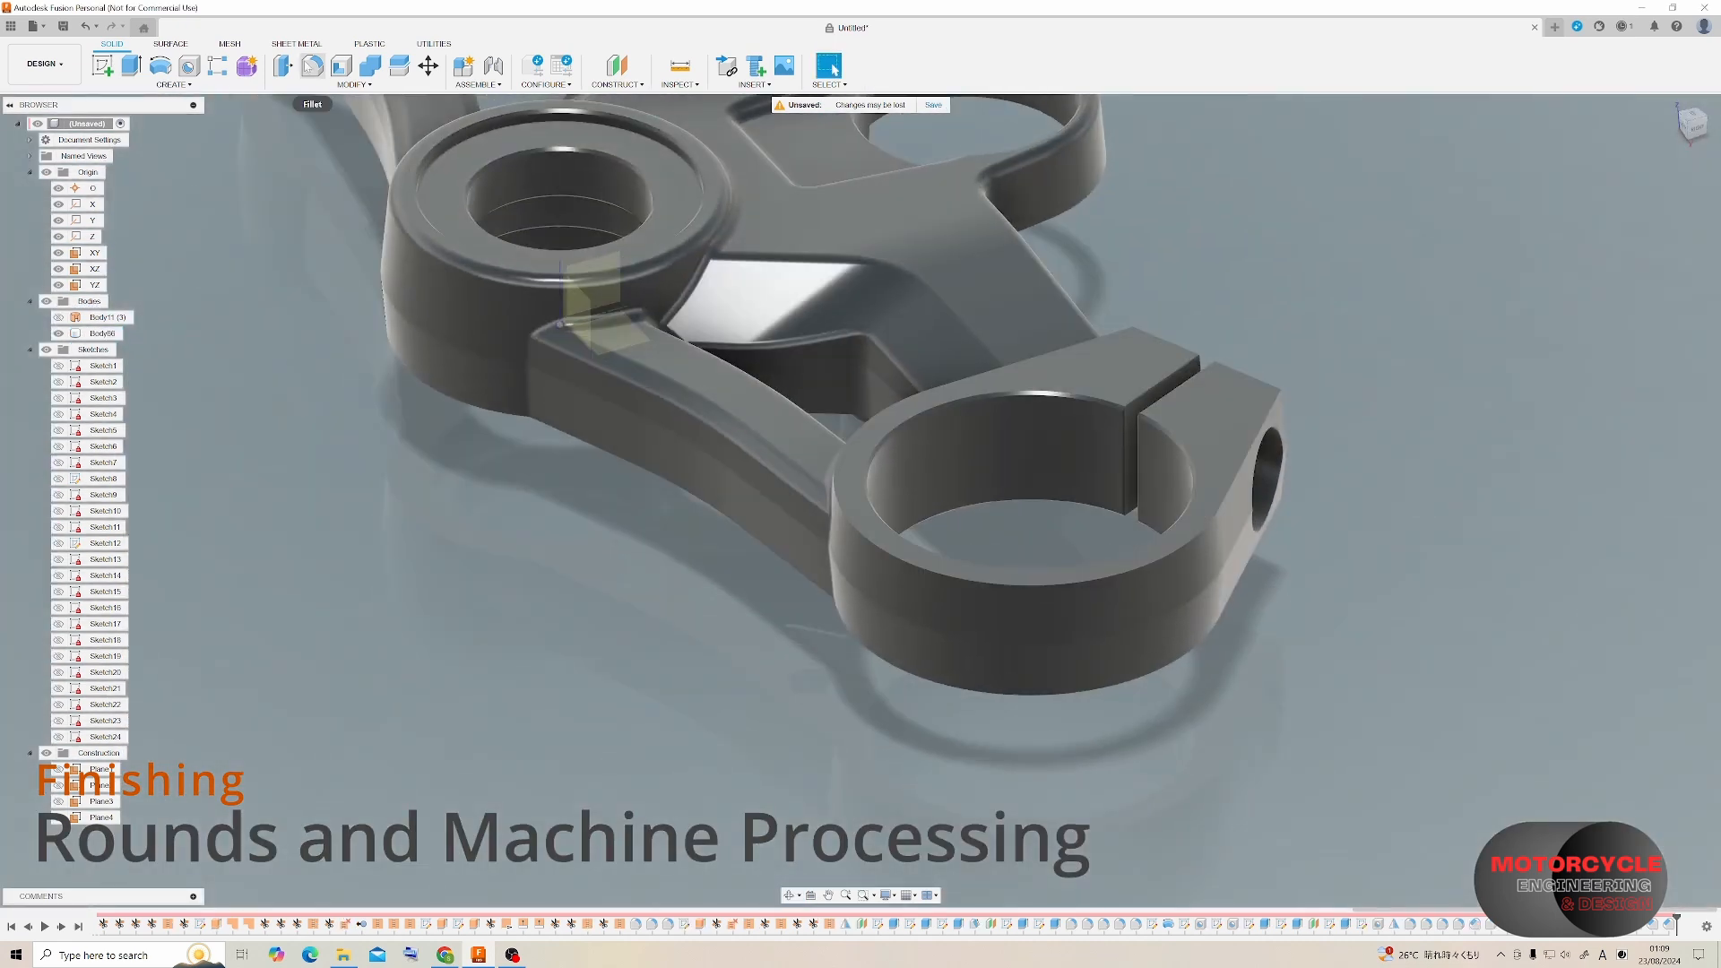
Fillet the outer top edges of the two fork clamps with a 0.3 mm radius.
click(312, 65)
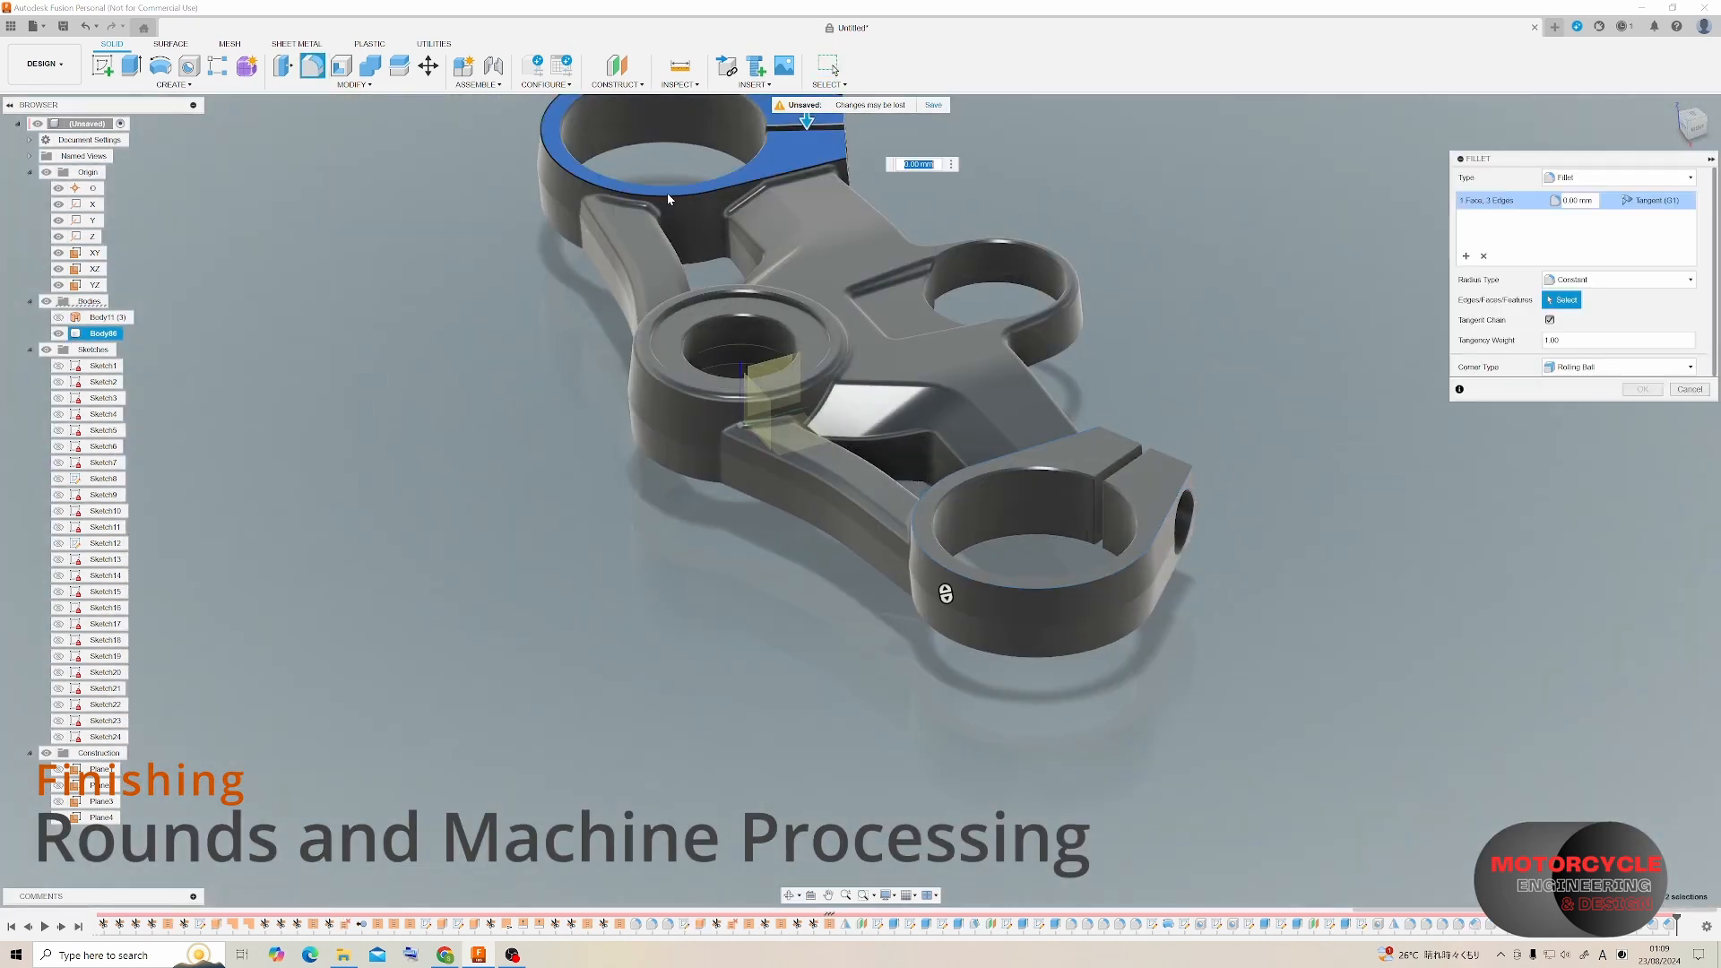
click(671, 193)
click(776, 217)
text(0)
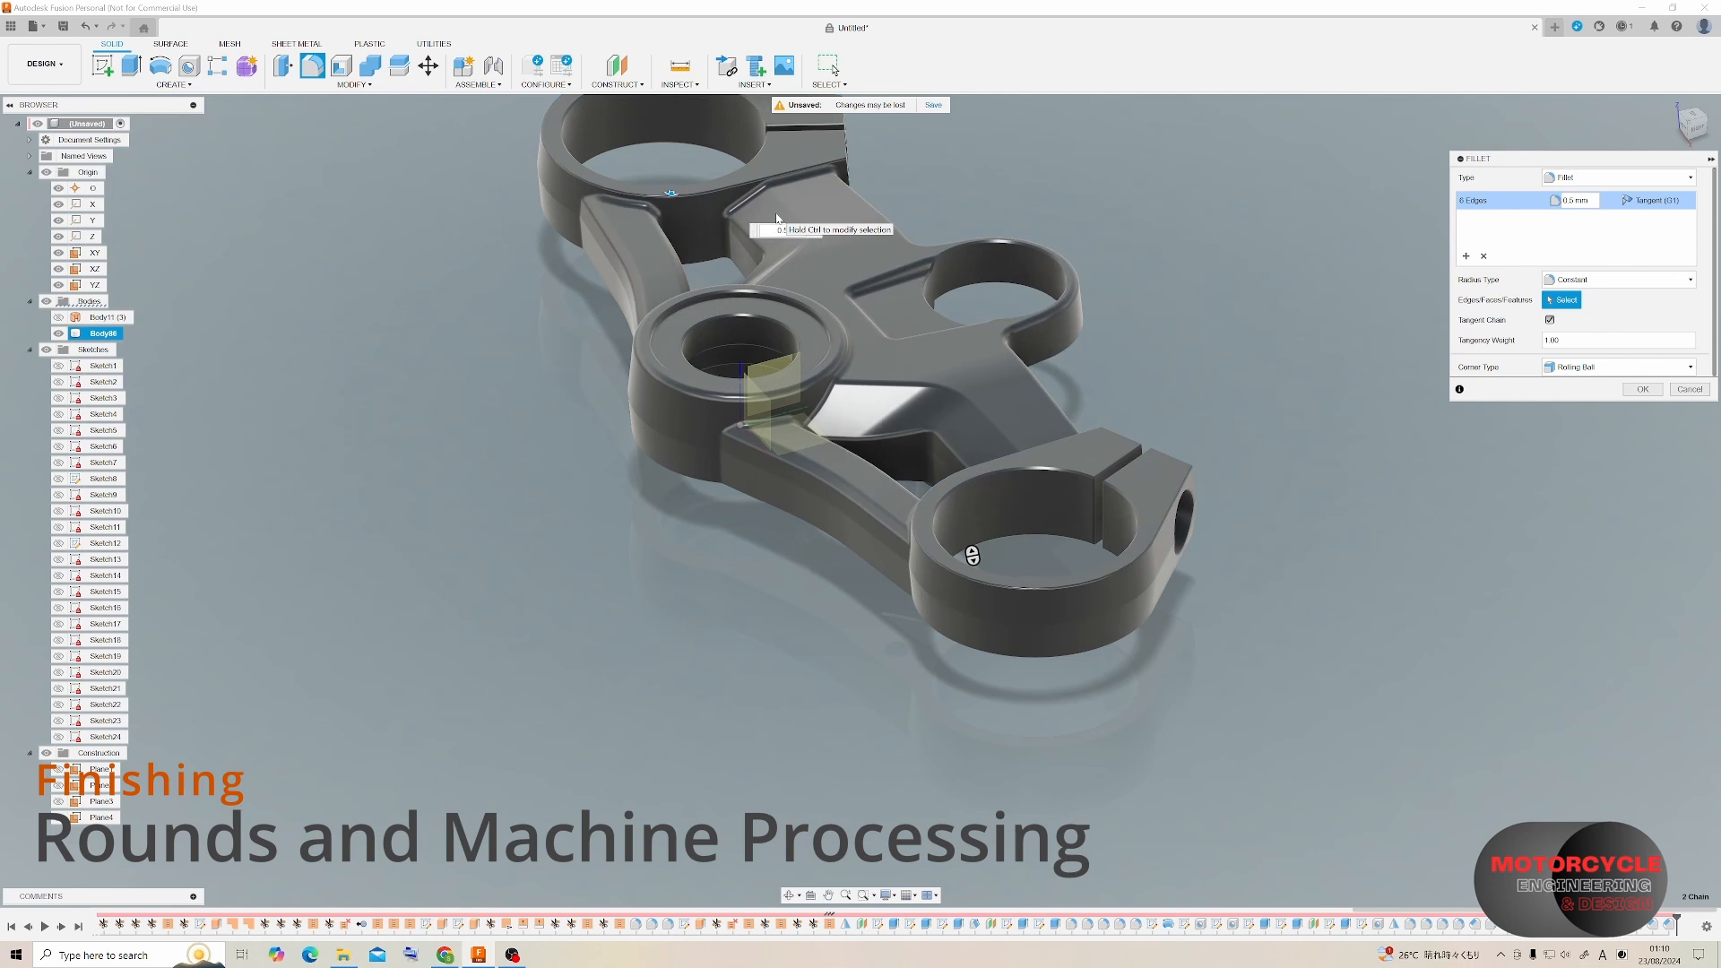
key(Return)
Fillet the two vertical edges where the front ring lug's bore meets the body with a 3 mm radius.
shift+middle_drag(627, 296, 1021, 105)
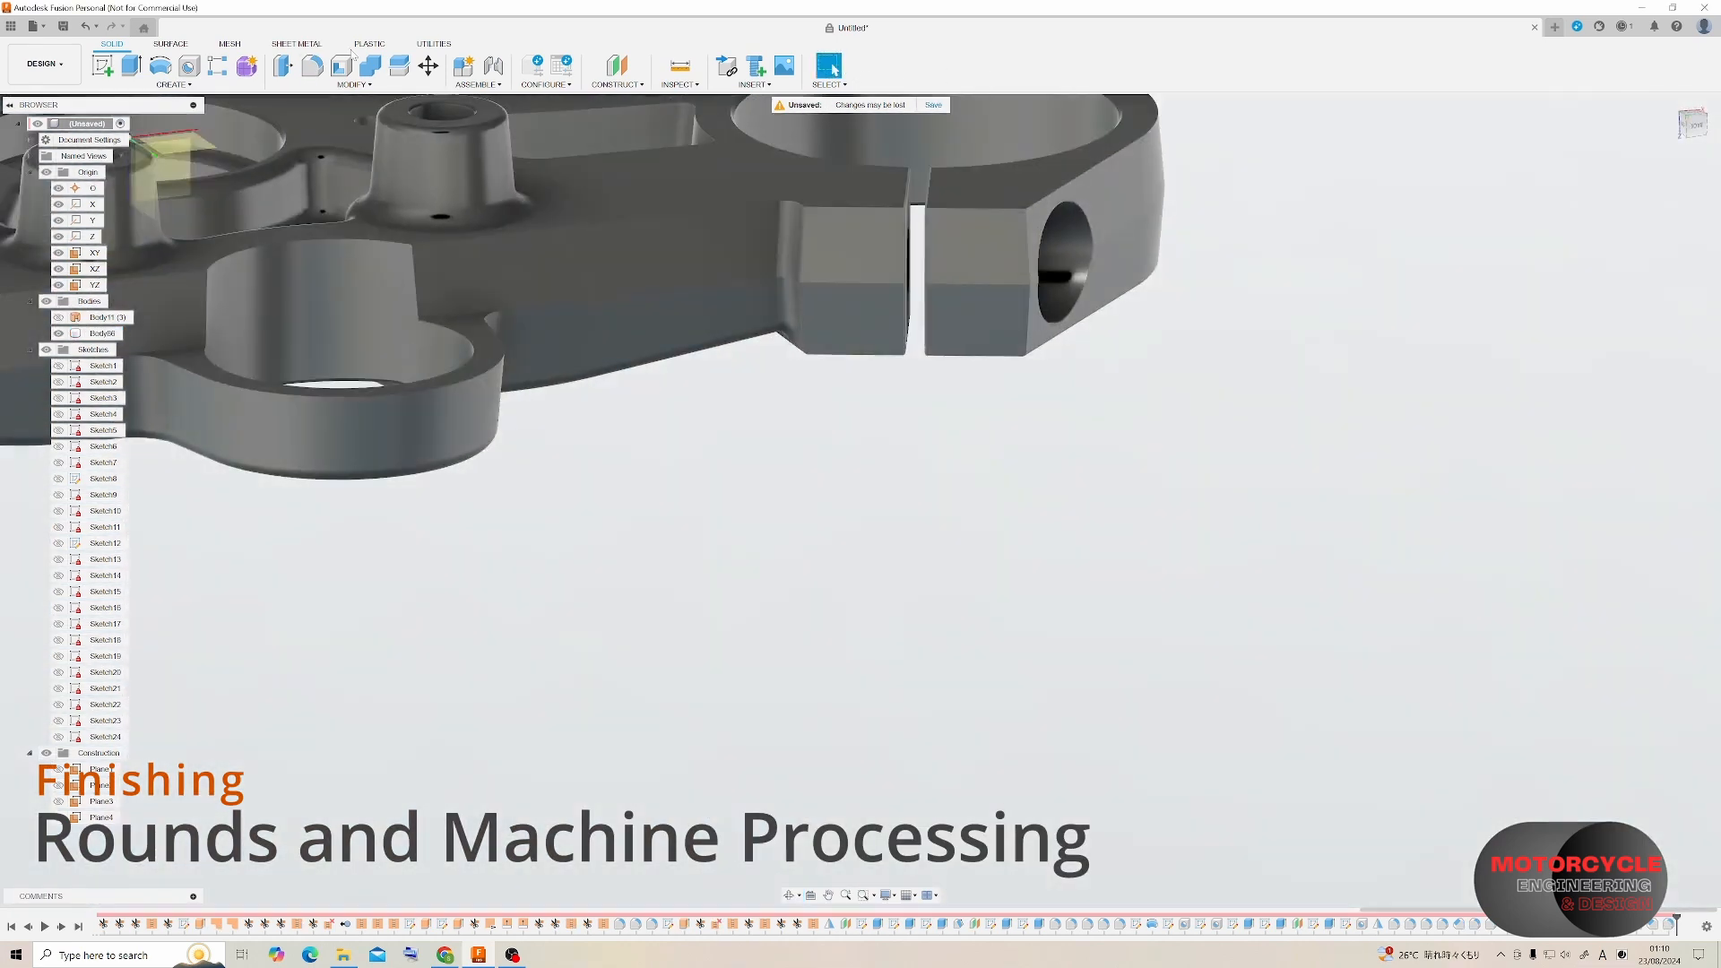
key(f)
click(728, 215)
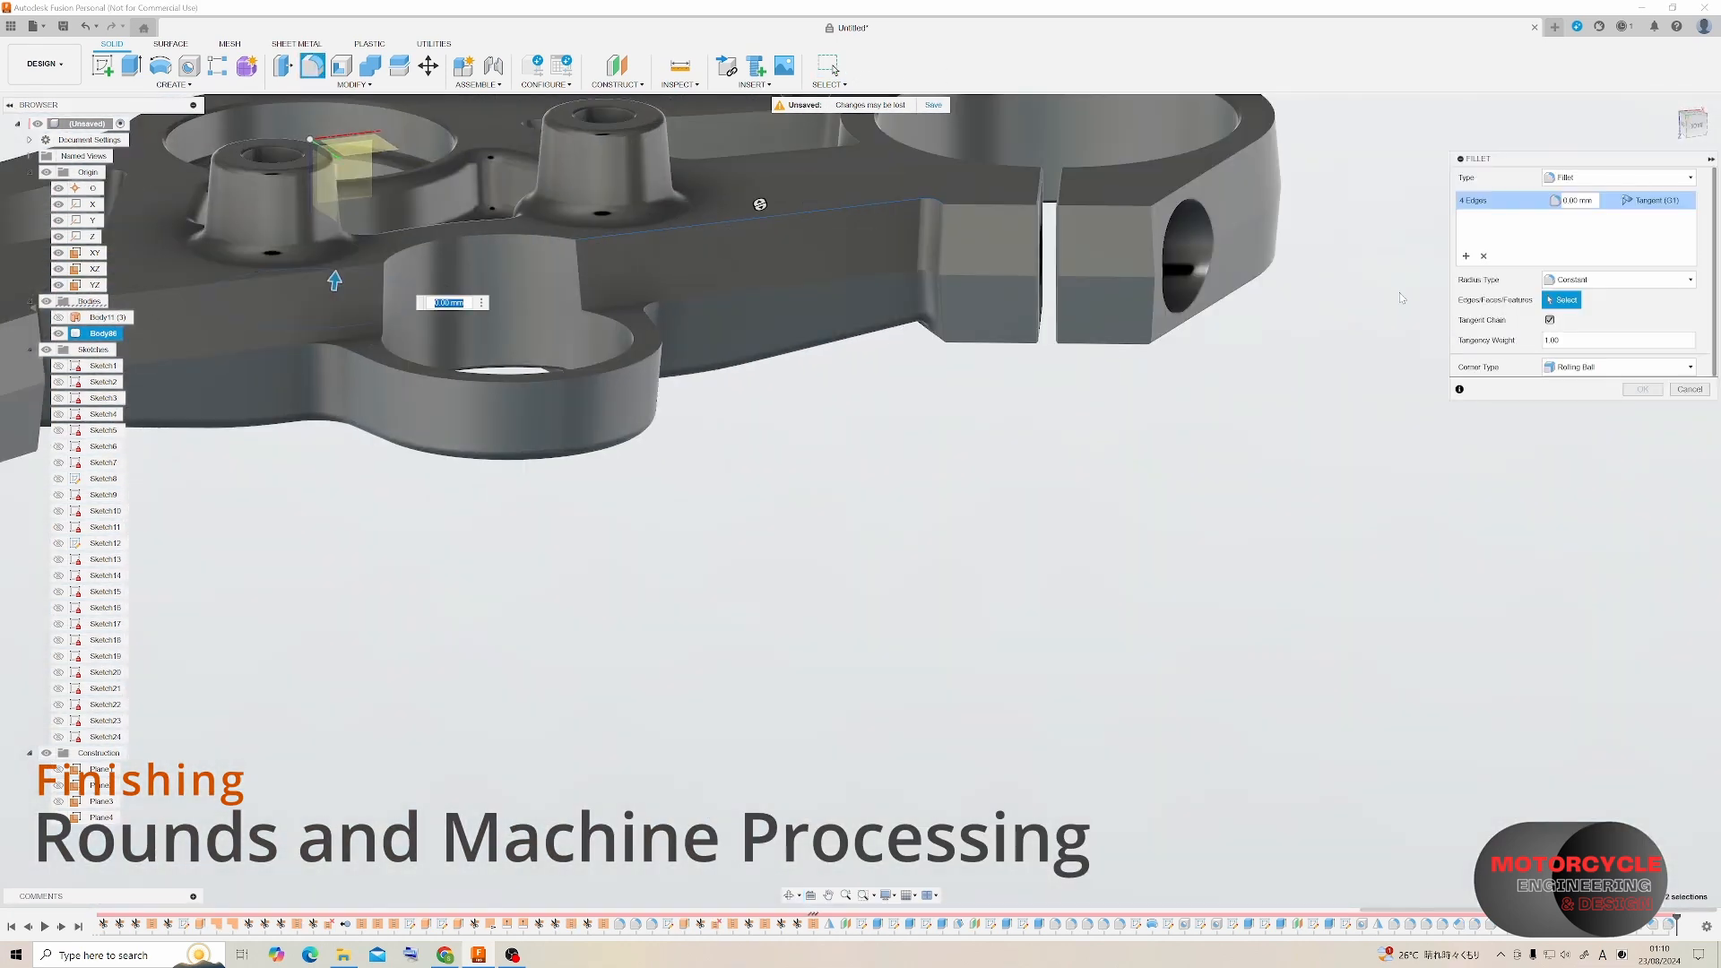
click(760, 205)
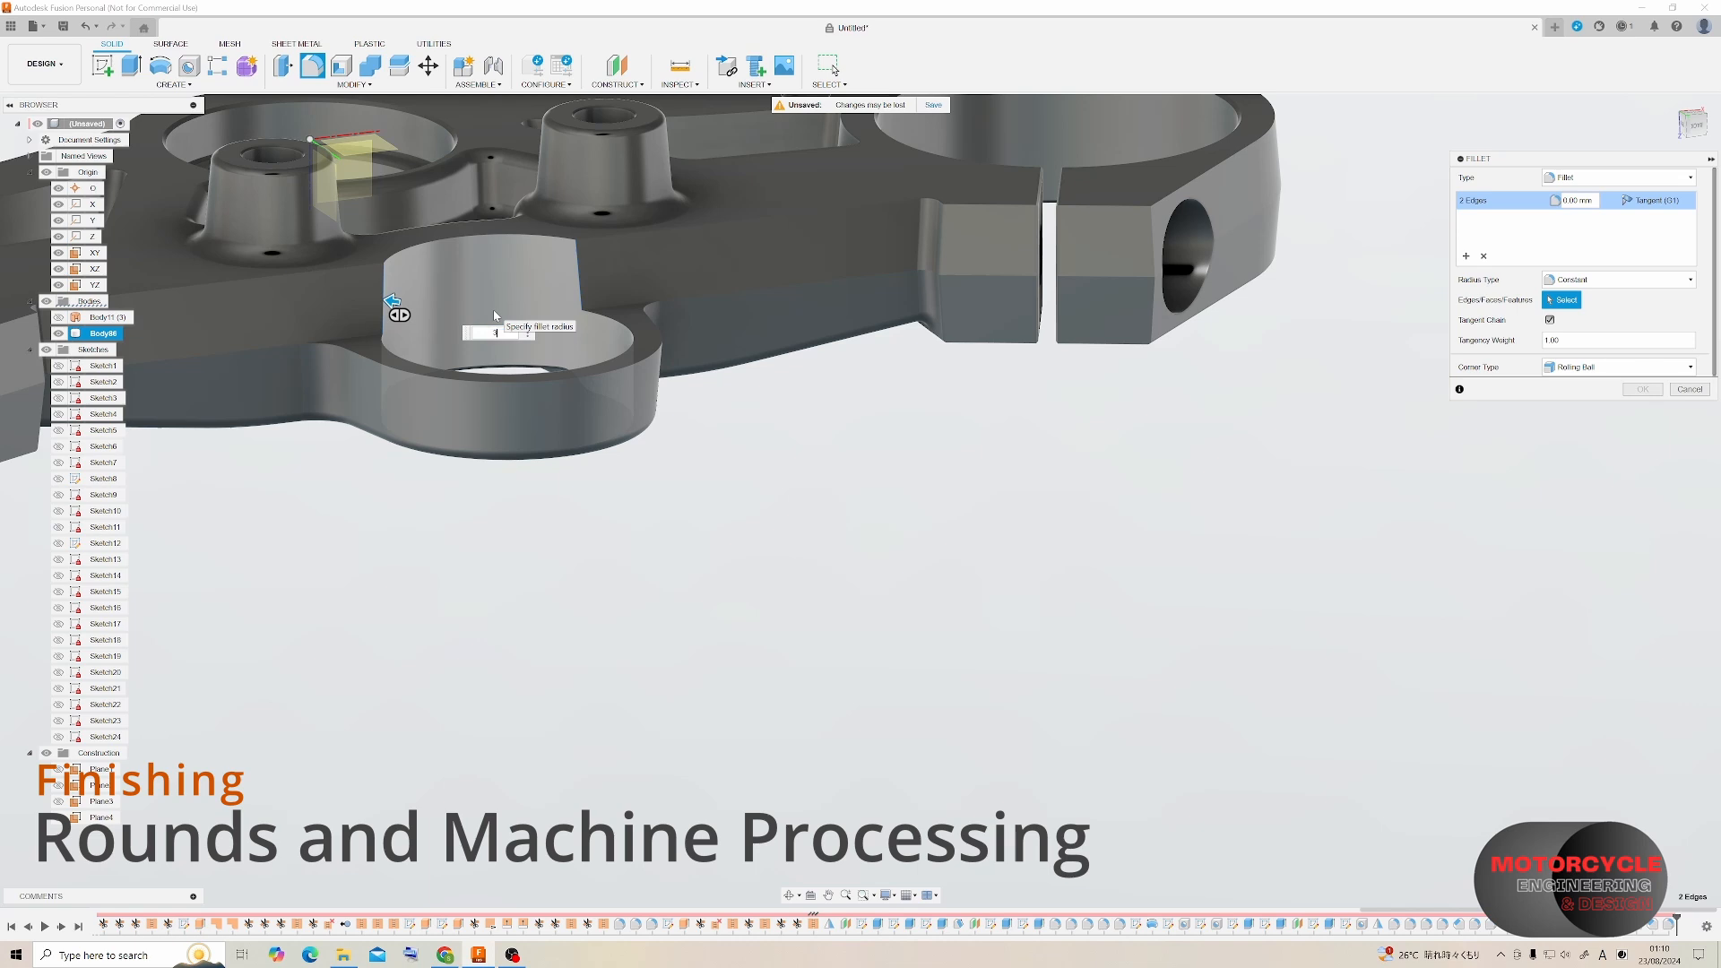
text(3)
key(Return)
Fillet the outer perimeter edges of the body's underside with a 2 mm radius.
scroll(613, 325, down, 3)
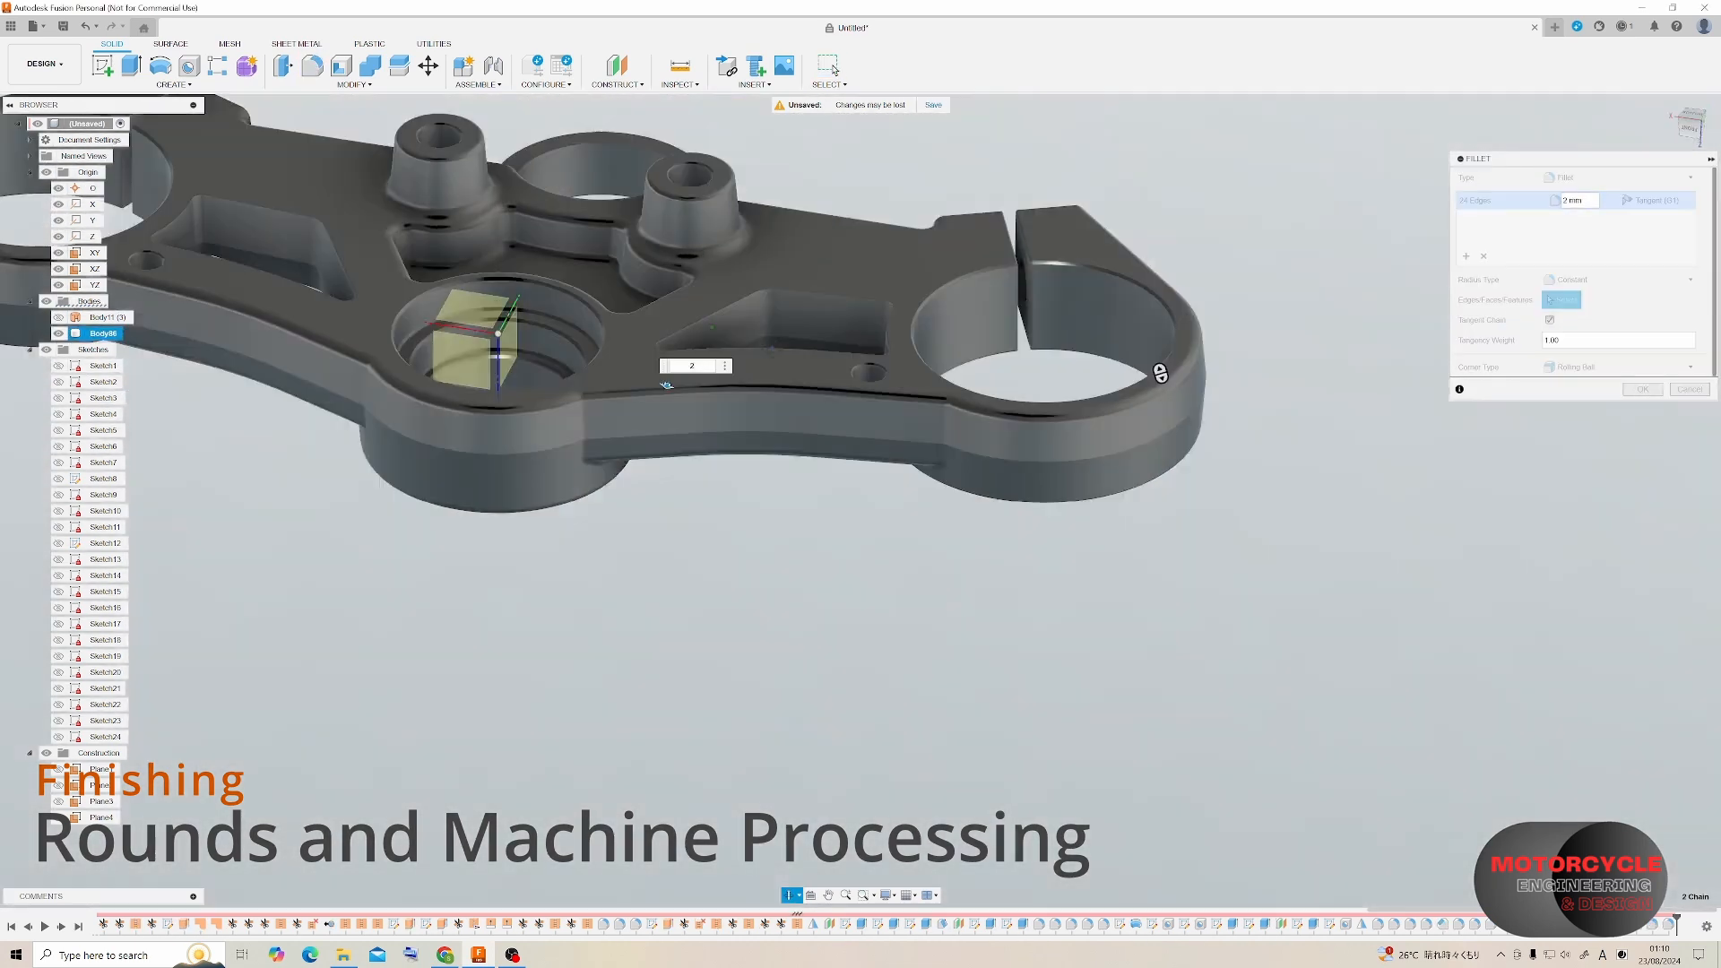
shift+middle_drag(579, 328, 1396, 465)
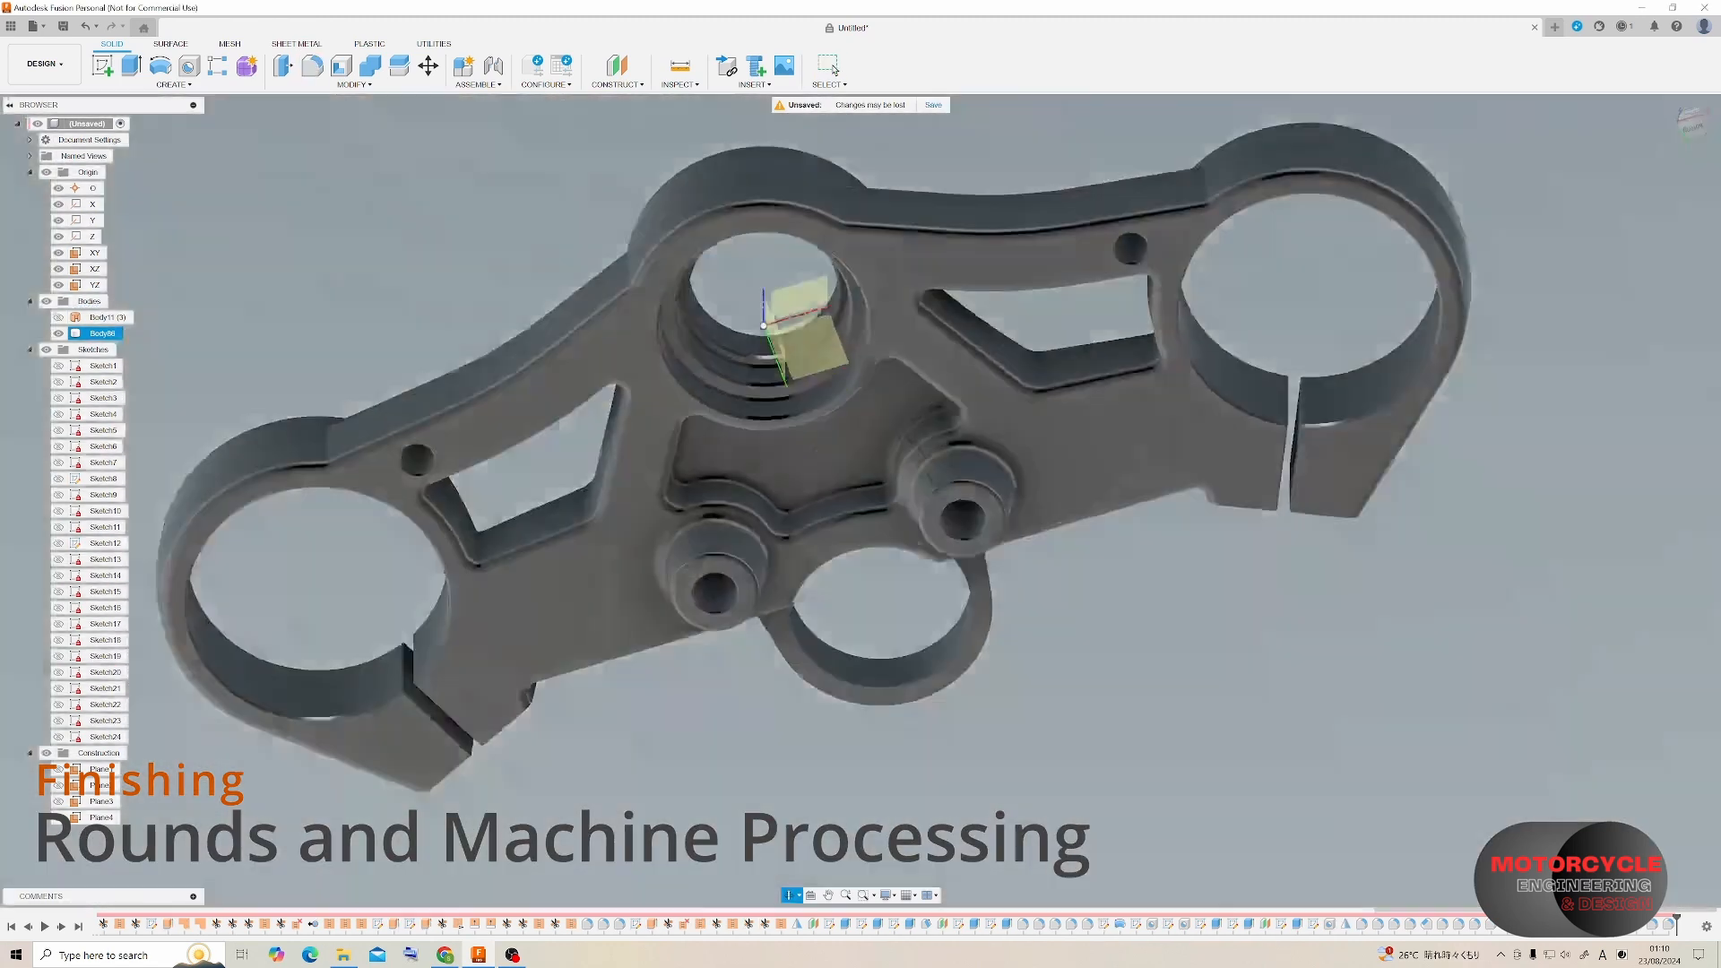
shift+middle_drag(861, 242, 685, 297)
click(354, 84)
click(310, 143)
click(389, 433)
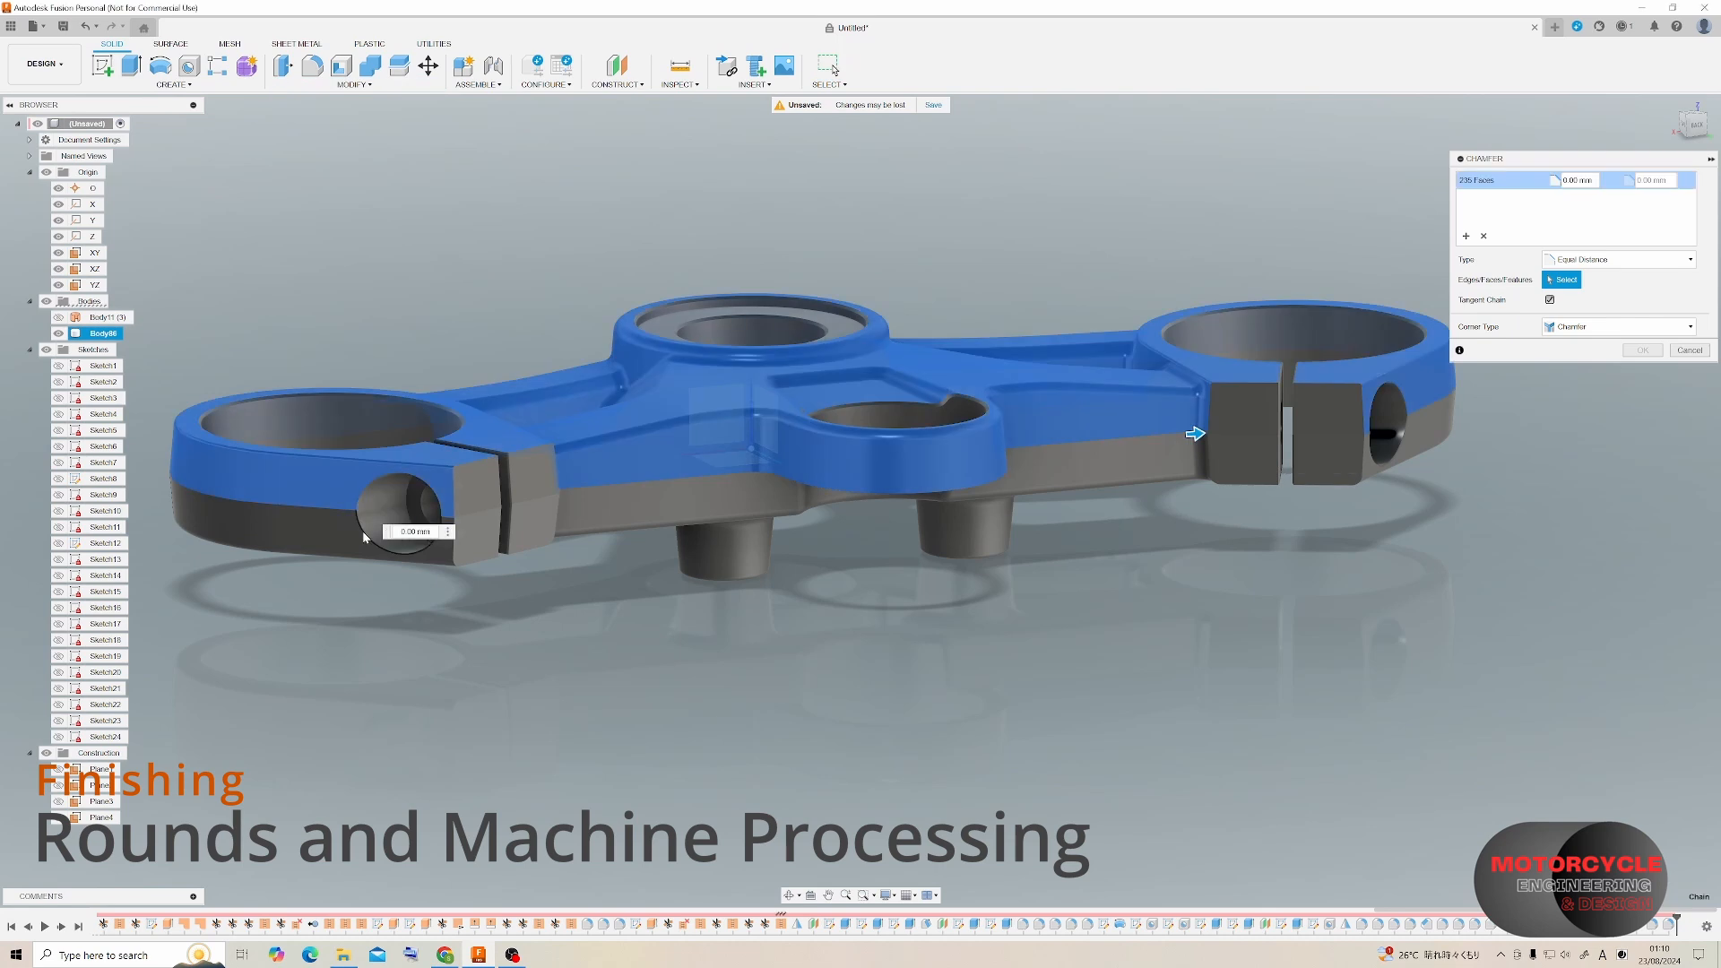
click(1689, 349)
Select the pinch bolt hole edges on both fork clamps and set their chamfer to 0.5 mm.
click(354, 85)
click(309, 144)
click(385, 481)
click(385, 549)
shift+middle_drag(897, 538, 663, 529)
click(1062, 489)
click(1078, 534)
text(0.5)
shift+middle_drag(1078, 534, 886, 504)
scroll(542, 494, up, 3)
click(560, 482)
scroll(559, 482, down, 4)
shift+middle_drag(559, 481, 895, 423)
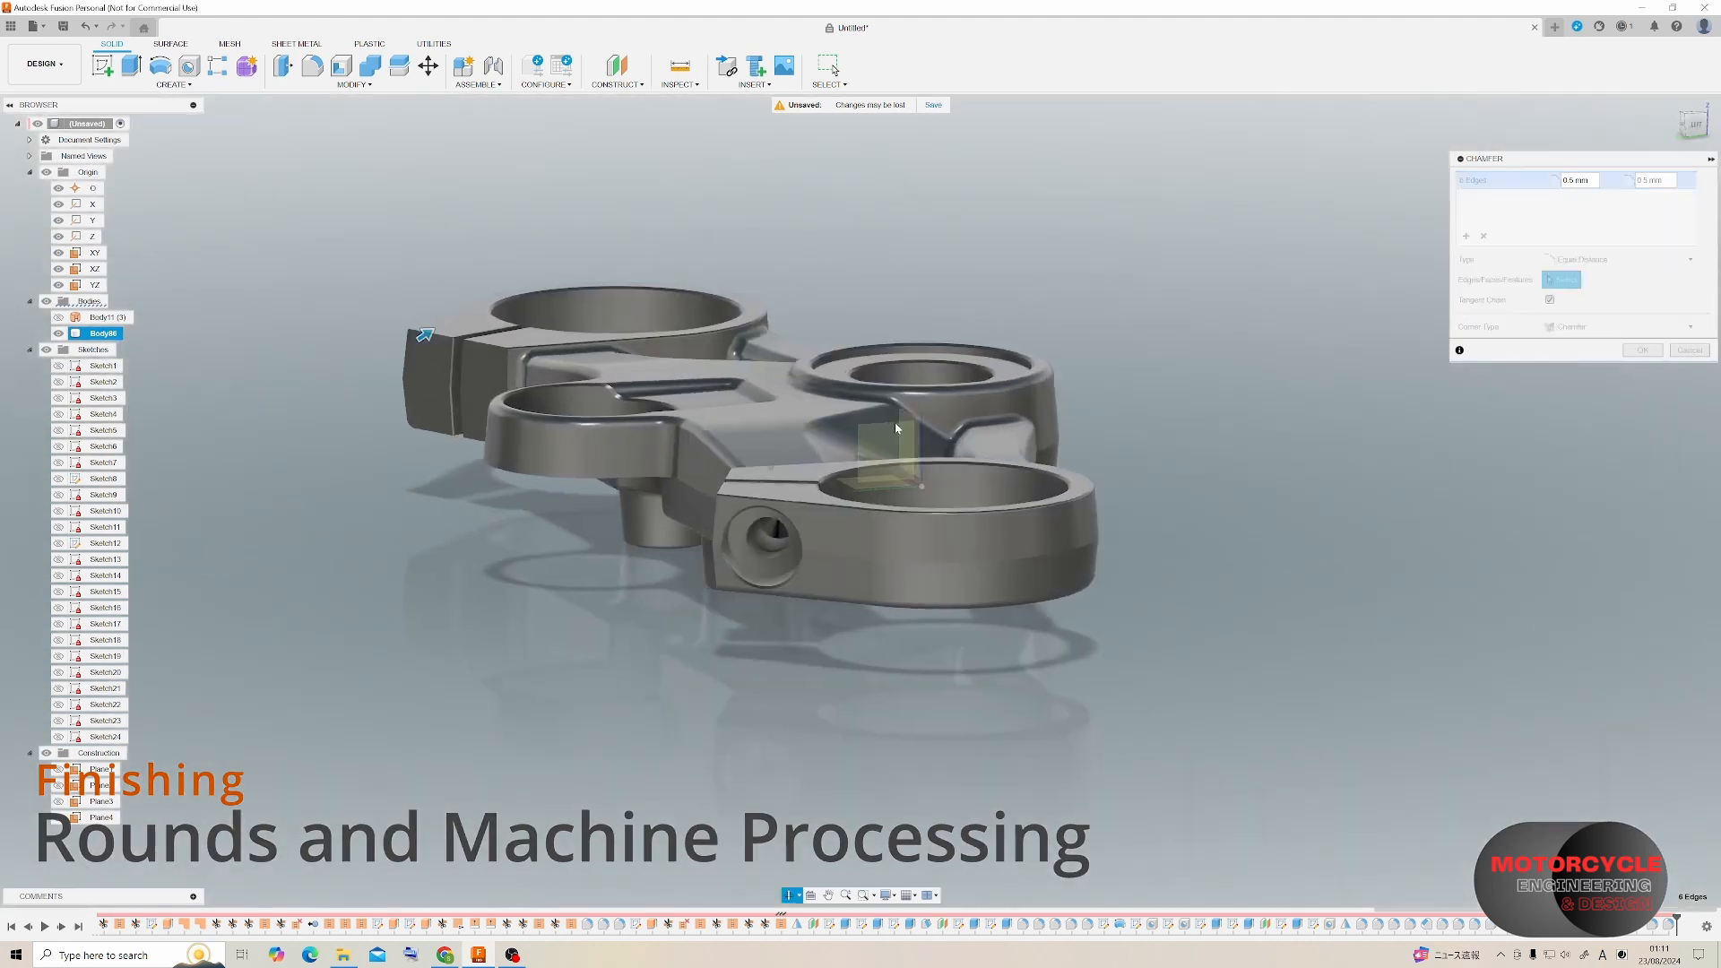
Add the remaining pinch bolt hole edges to the 0.5 mm chamfer and complete it.
scroll(762, 538, up, 3)
click(750, 581)
click(753, 599)
scroll(753, 574, down, 3)
shift+middle_drag(753, 502, 868, 300)
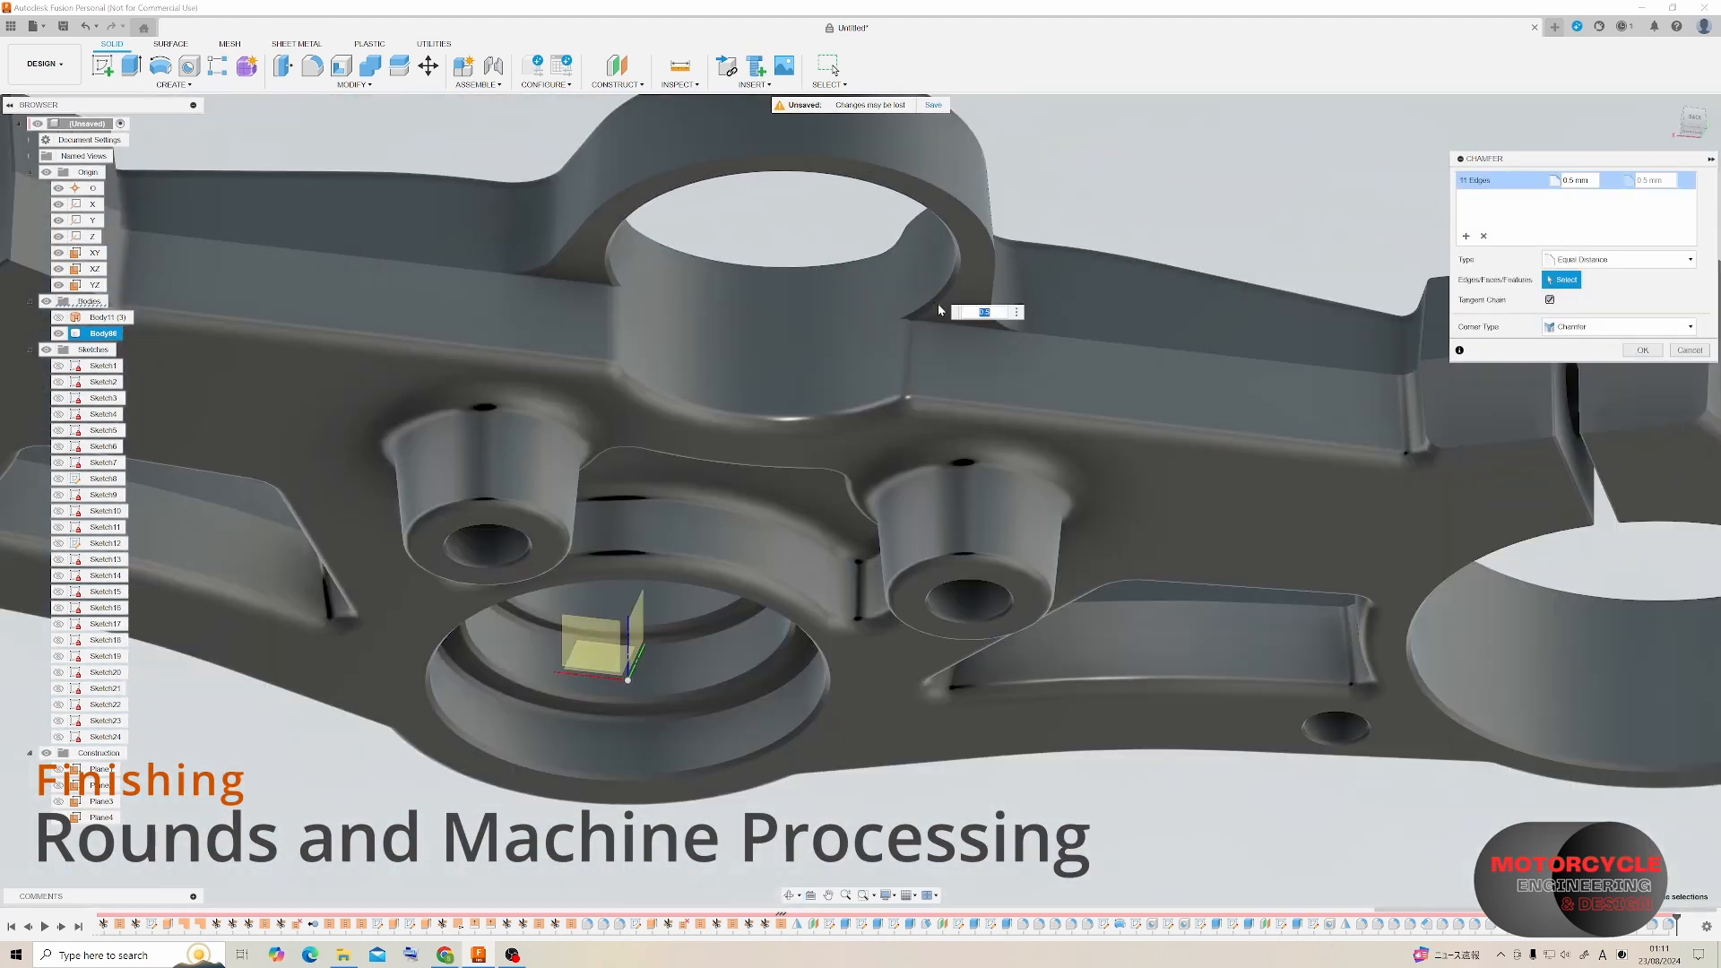
scroll(996, 292, down, 5)
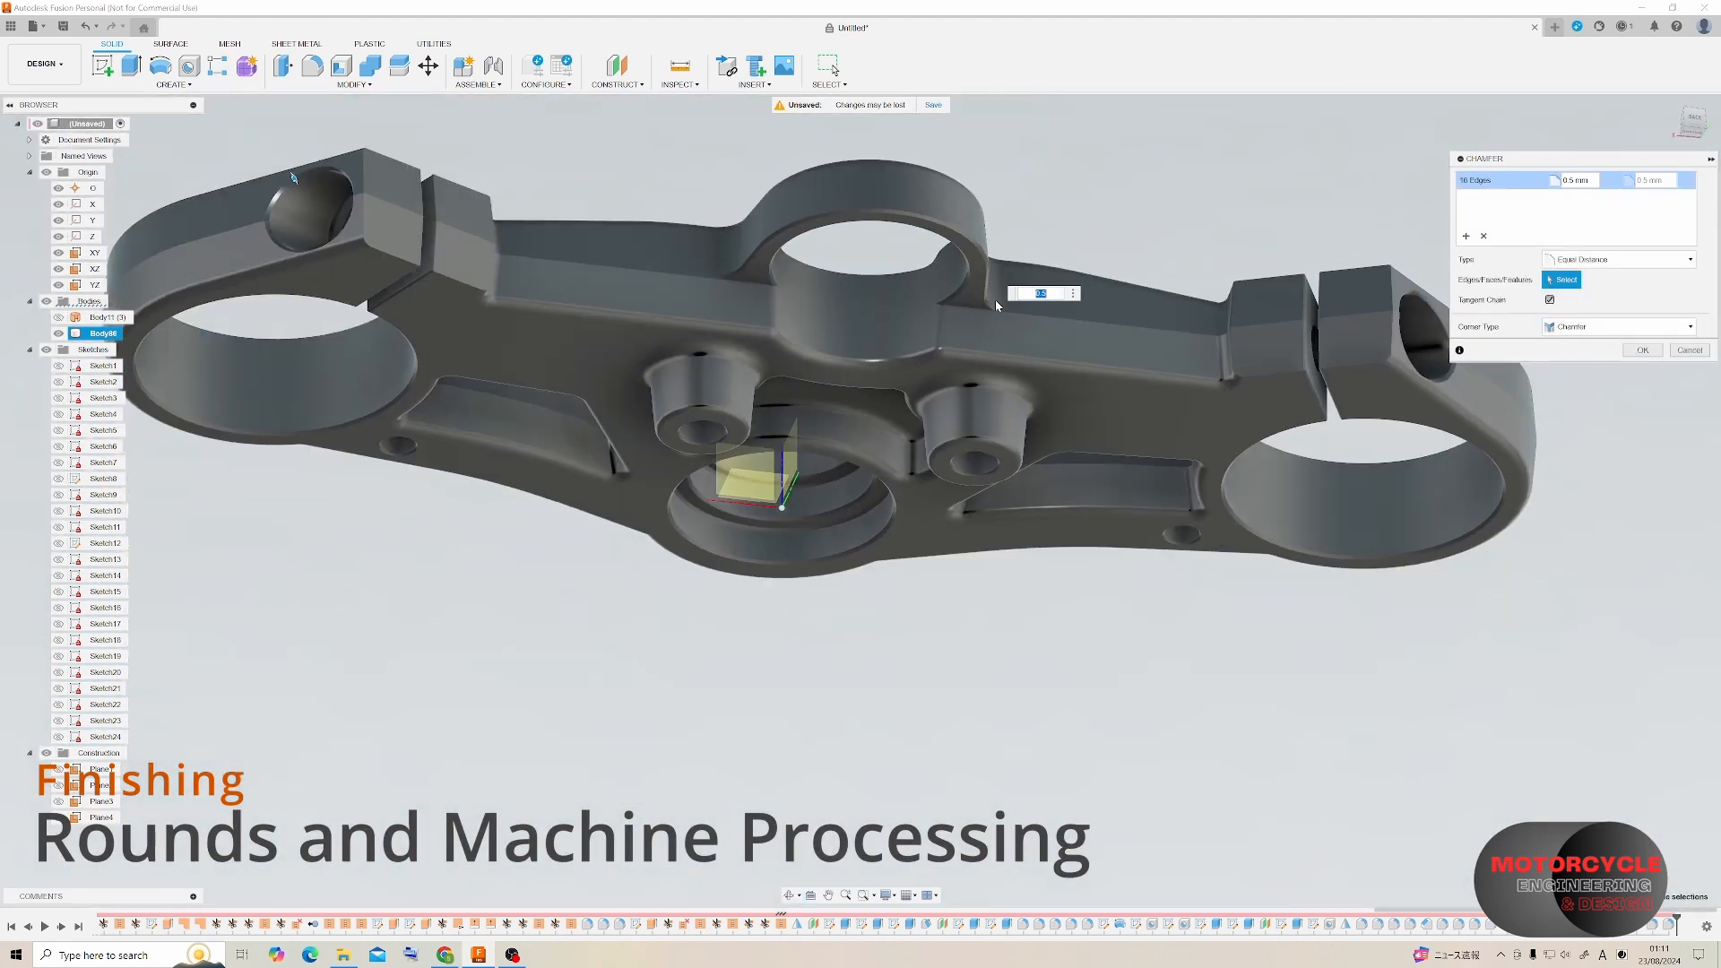
scroll(996, 305, up, 5)
scroll(962, 309, down, 6)
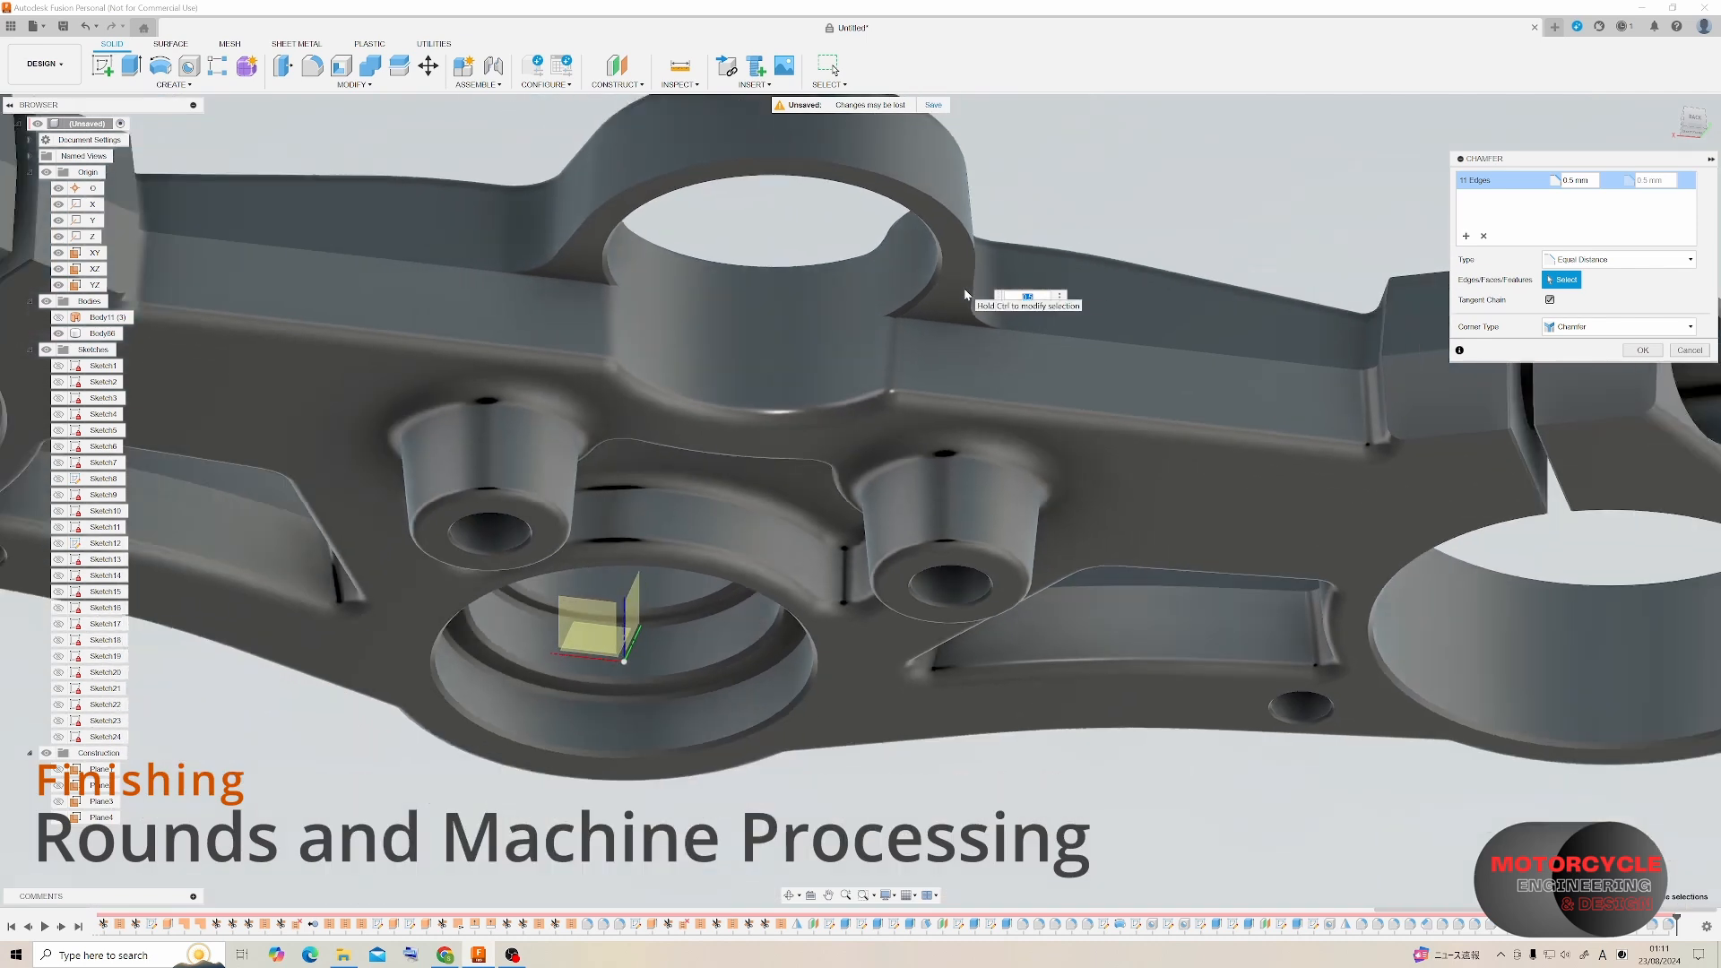
shift+middle_drag(844, 331, 520, 258)
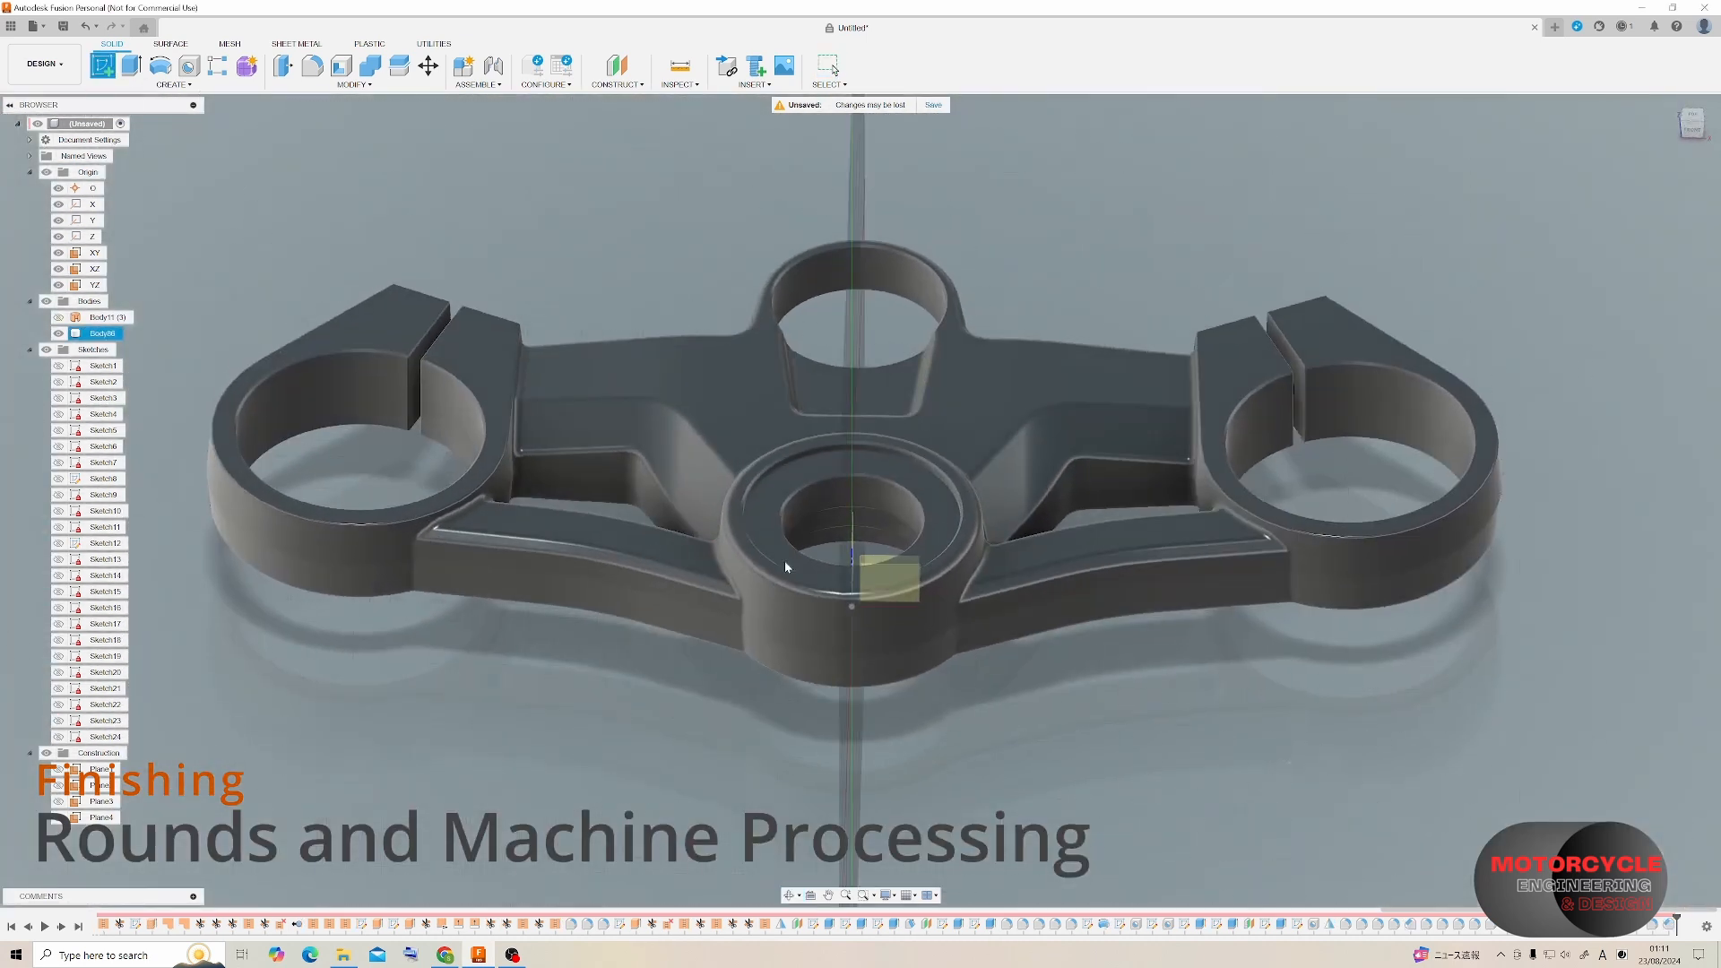
Sketch an 8 mm wide rectangle across the central boss's rim, its edges 15 mm and 35 mm from the bore centre.
click(888, 578)
scroll(852, 628, up, 4)
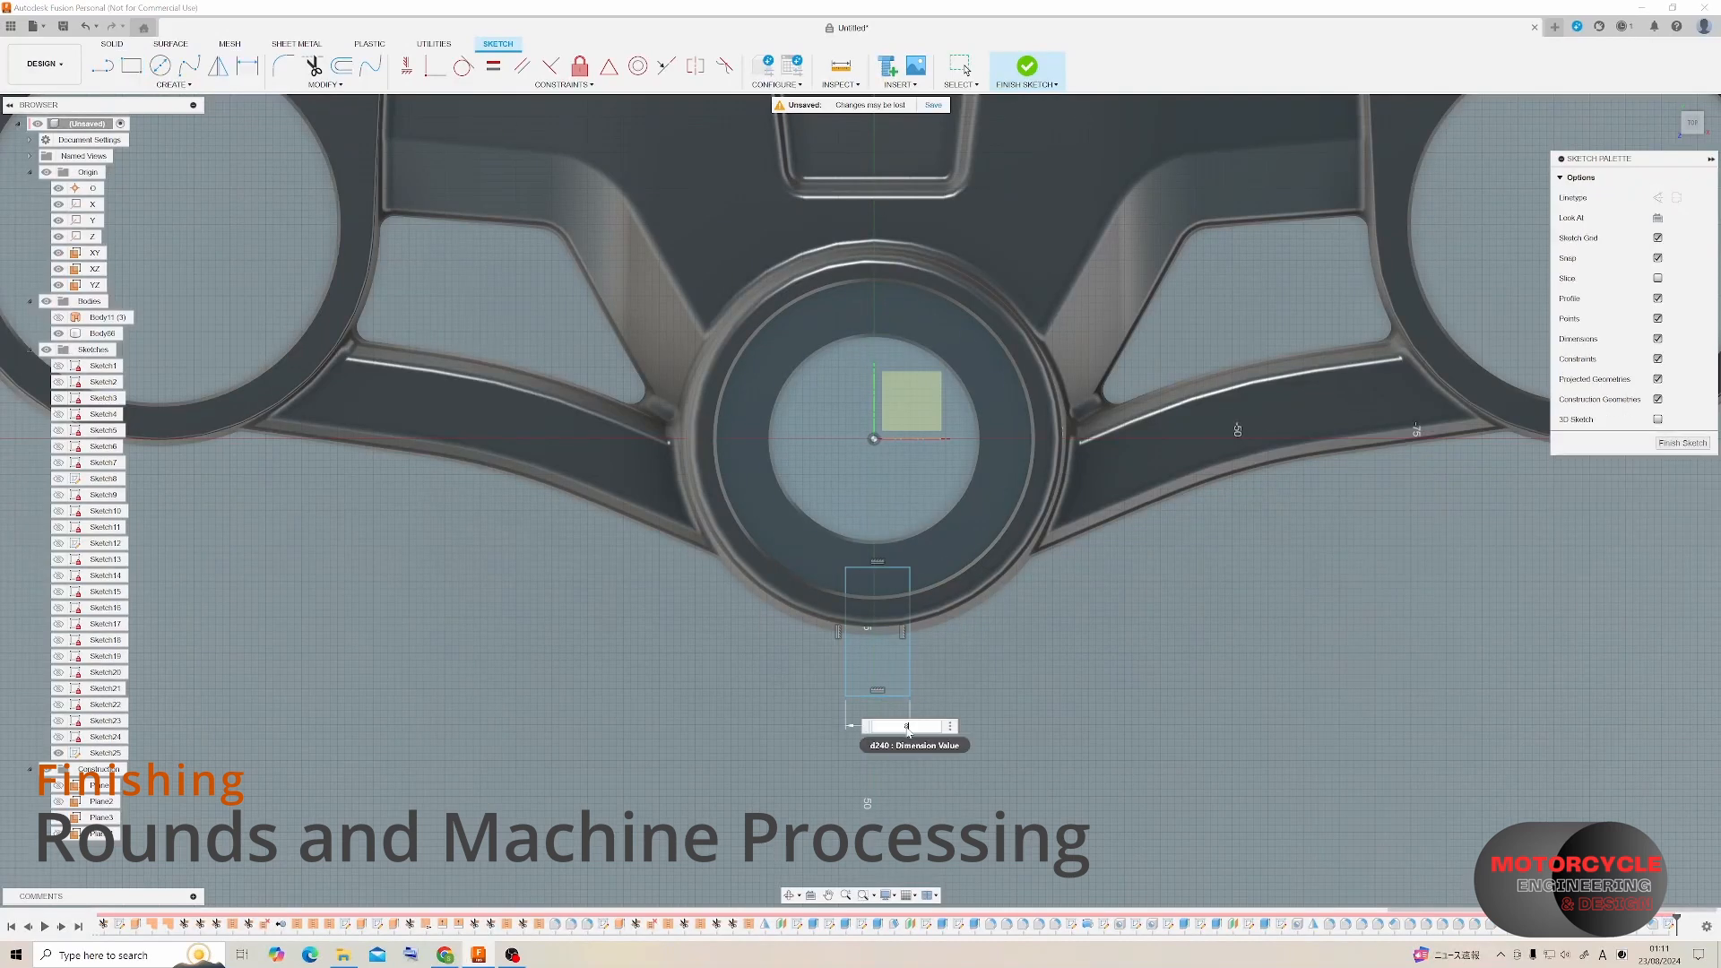
click(1023, 668)
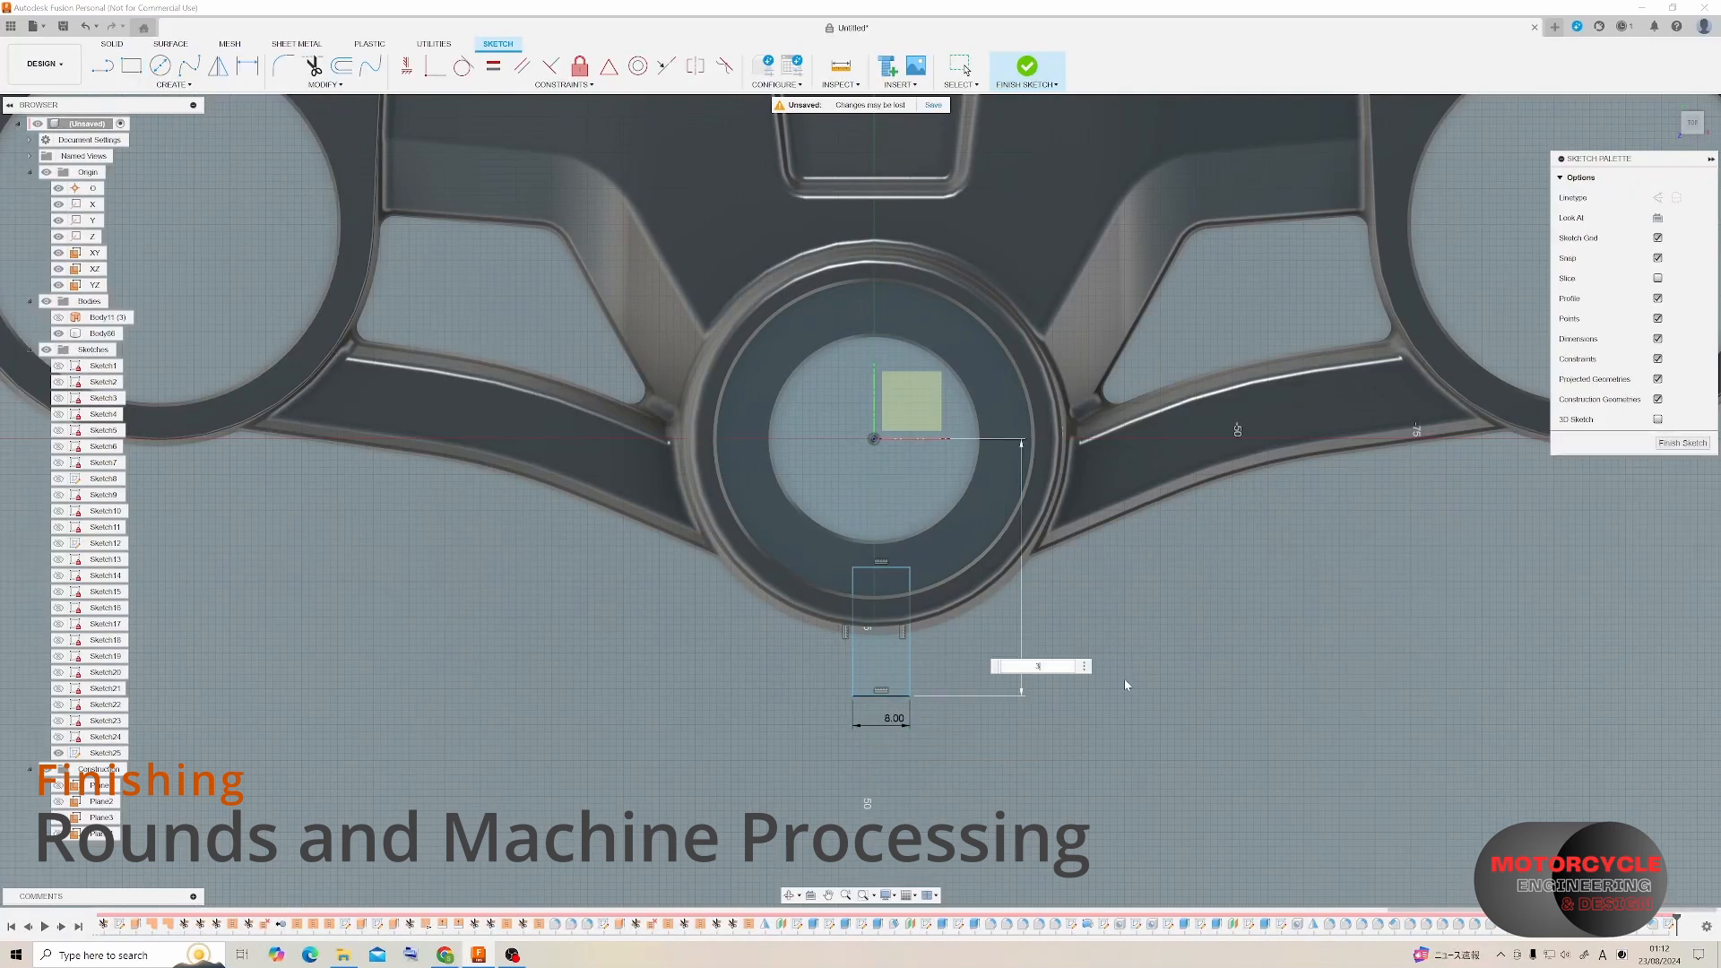
text(35)
key(Return)
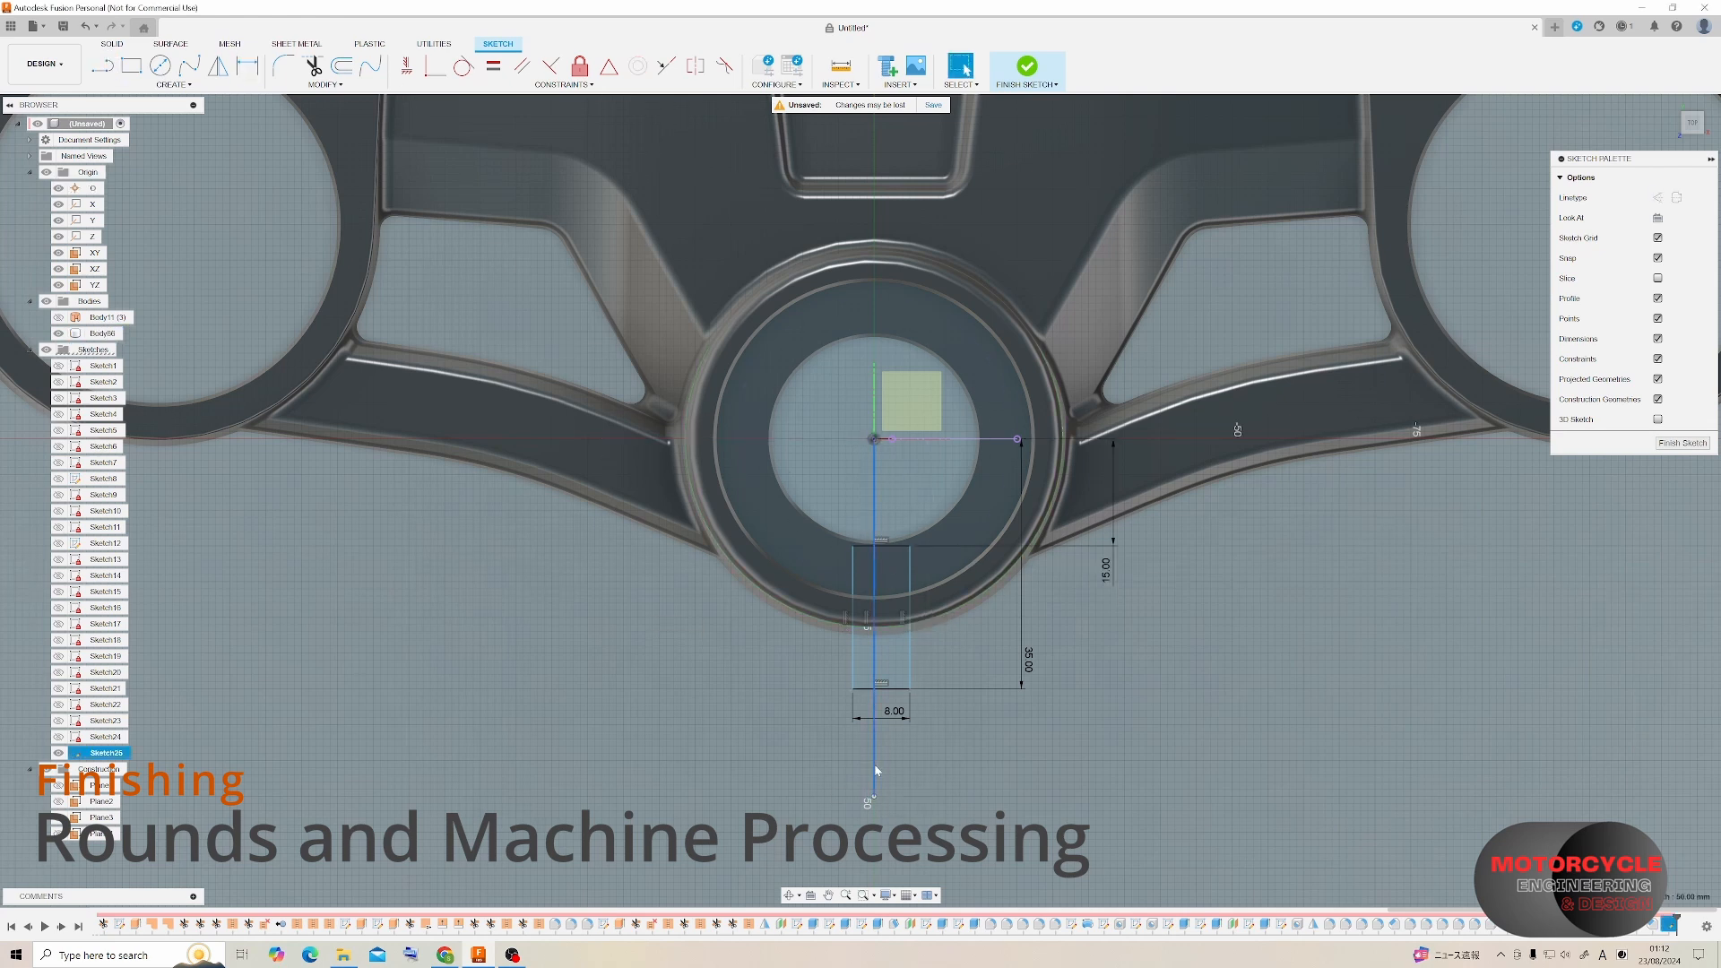
Make the rectangle symmetric about the vertical centreline and extrude it as a cut to notch the central boss's raised rim.
right_click(876, 769)
click(860, 542)
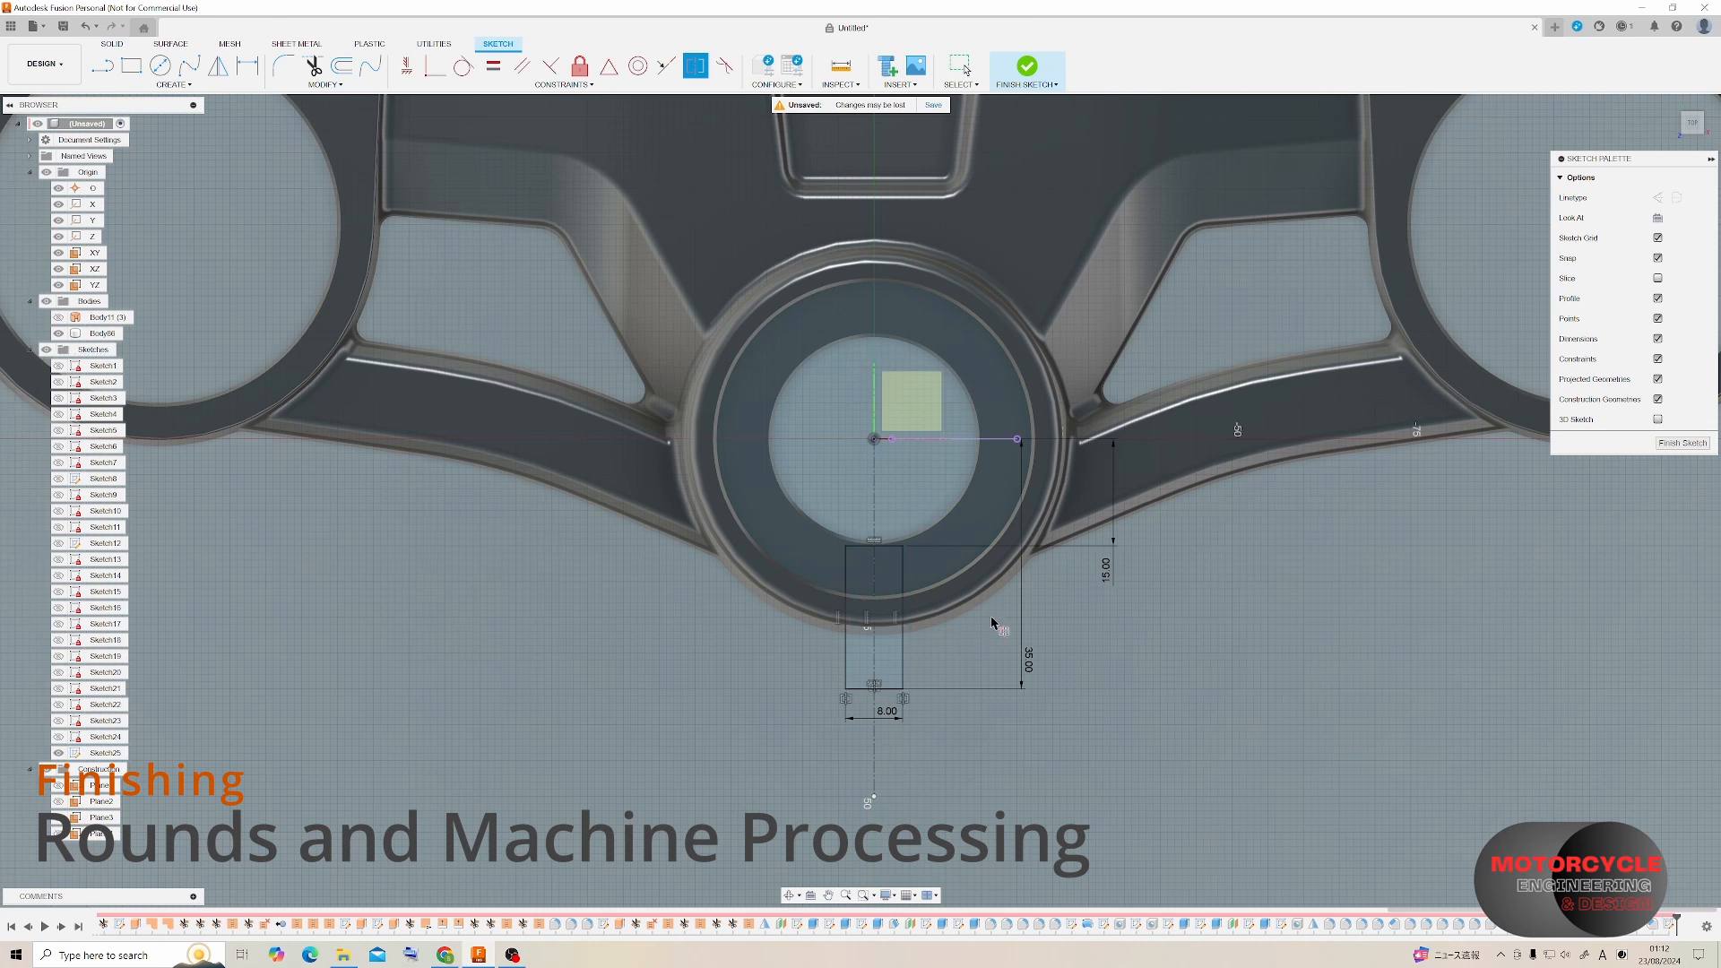
key(e)
click(872, 573)
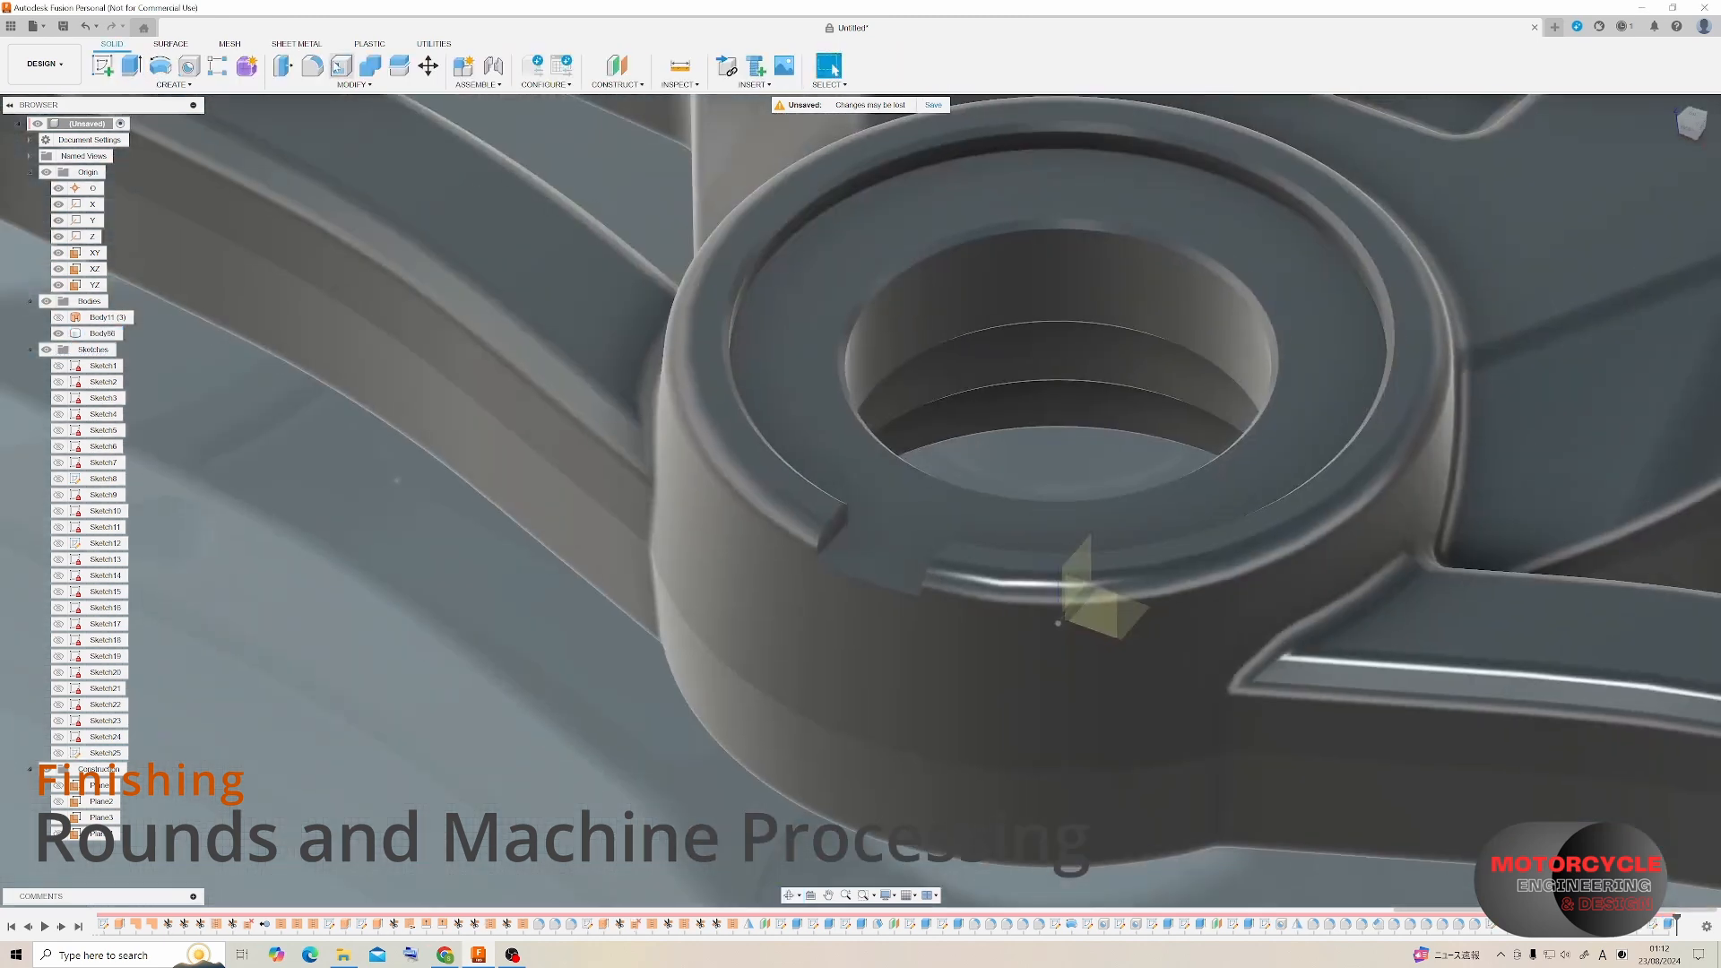
key(c)
click(835, 525)
click(994, 534)
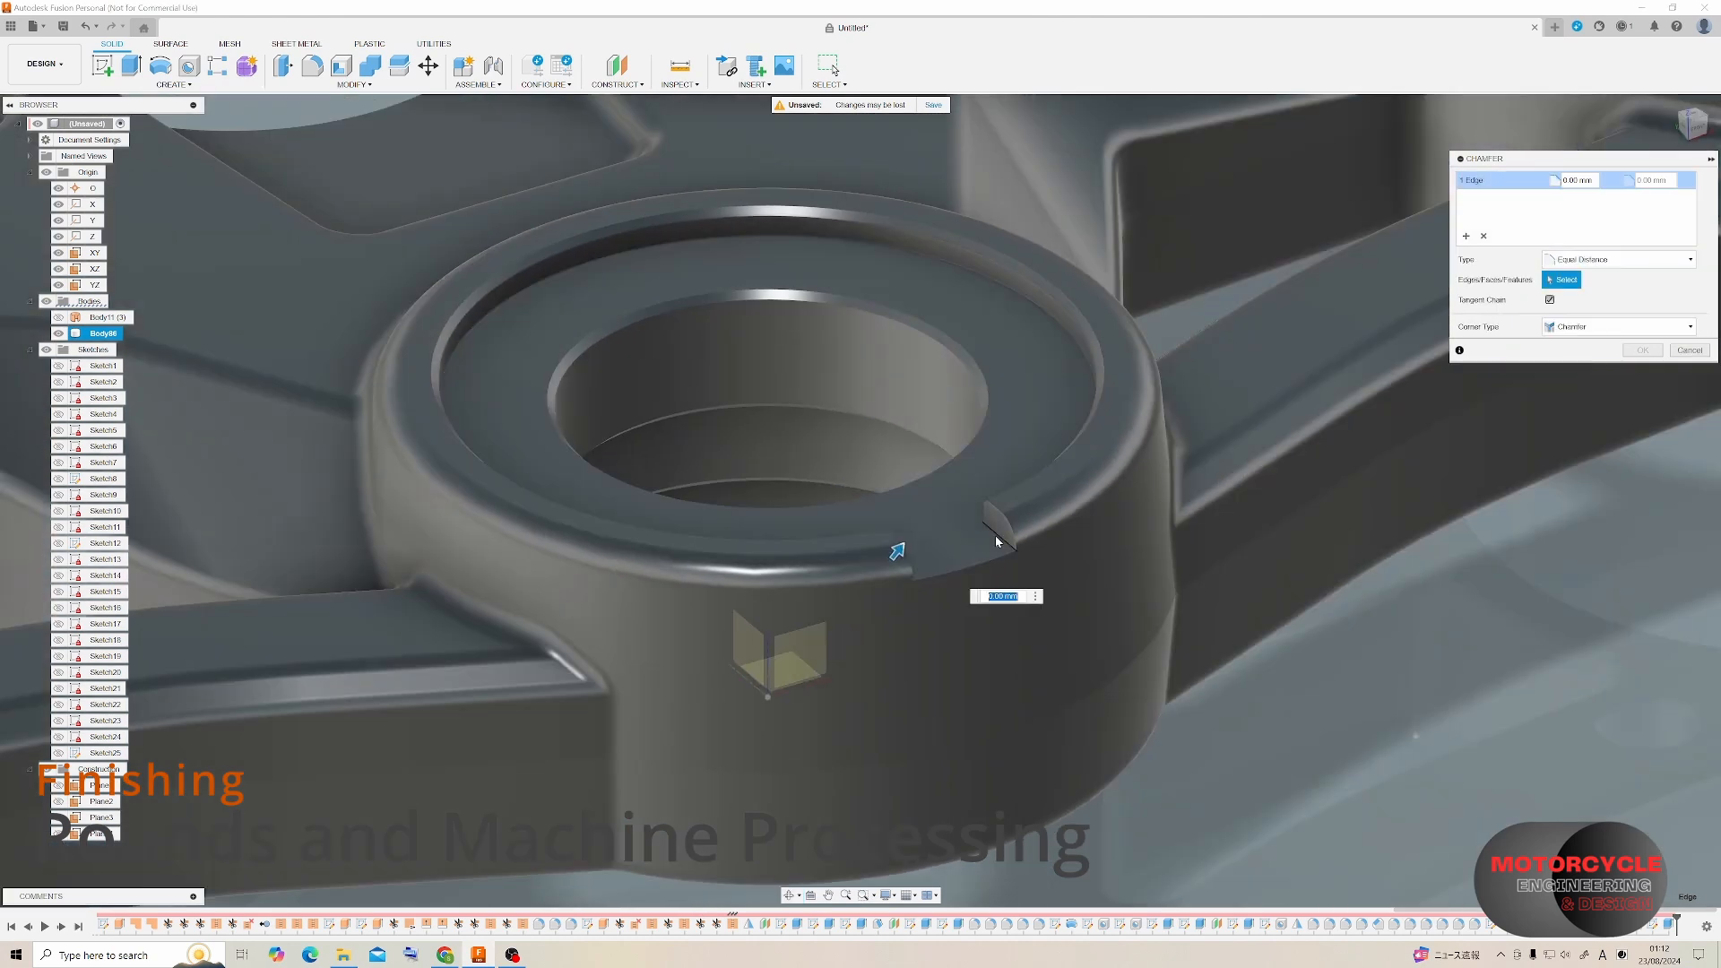
key(Escape)
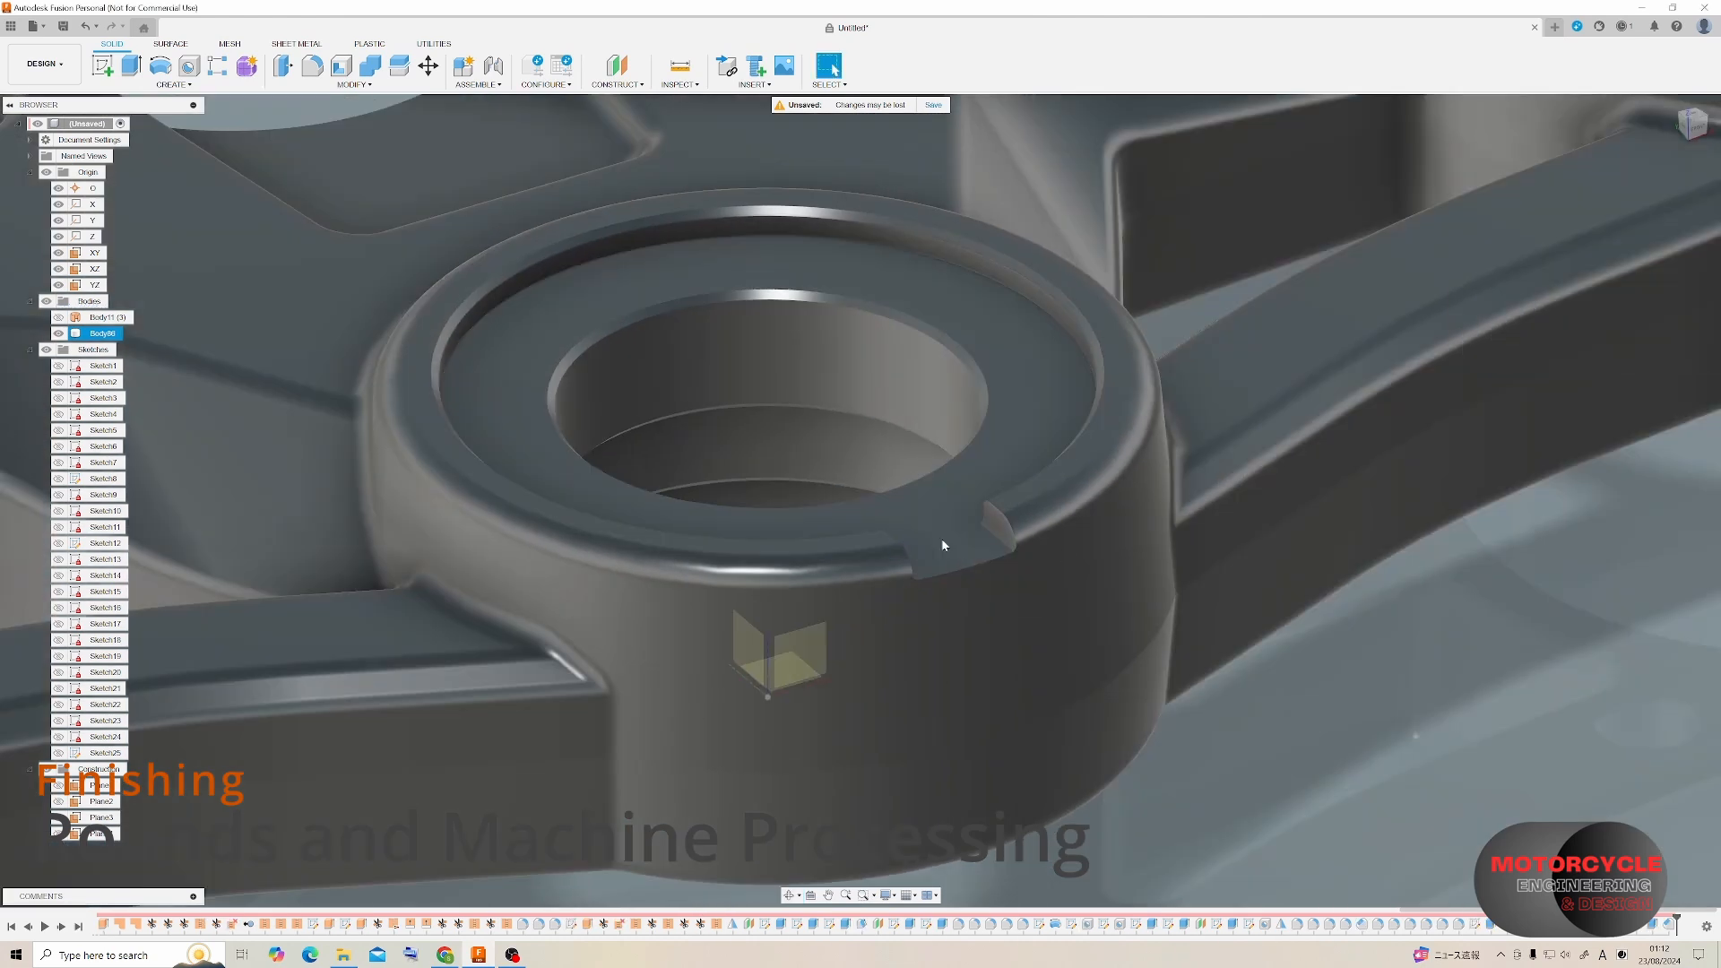
Fillet the side edges of the notch in the central boss's rim with a 0.3 mm radius.
click(314, 67)
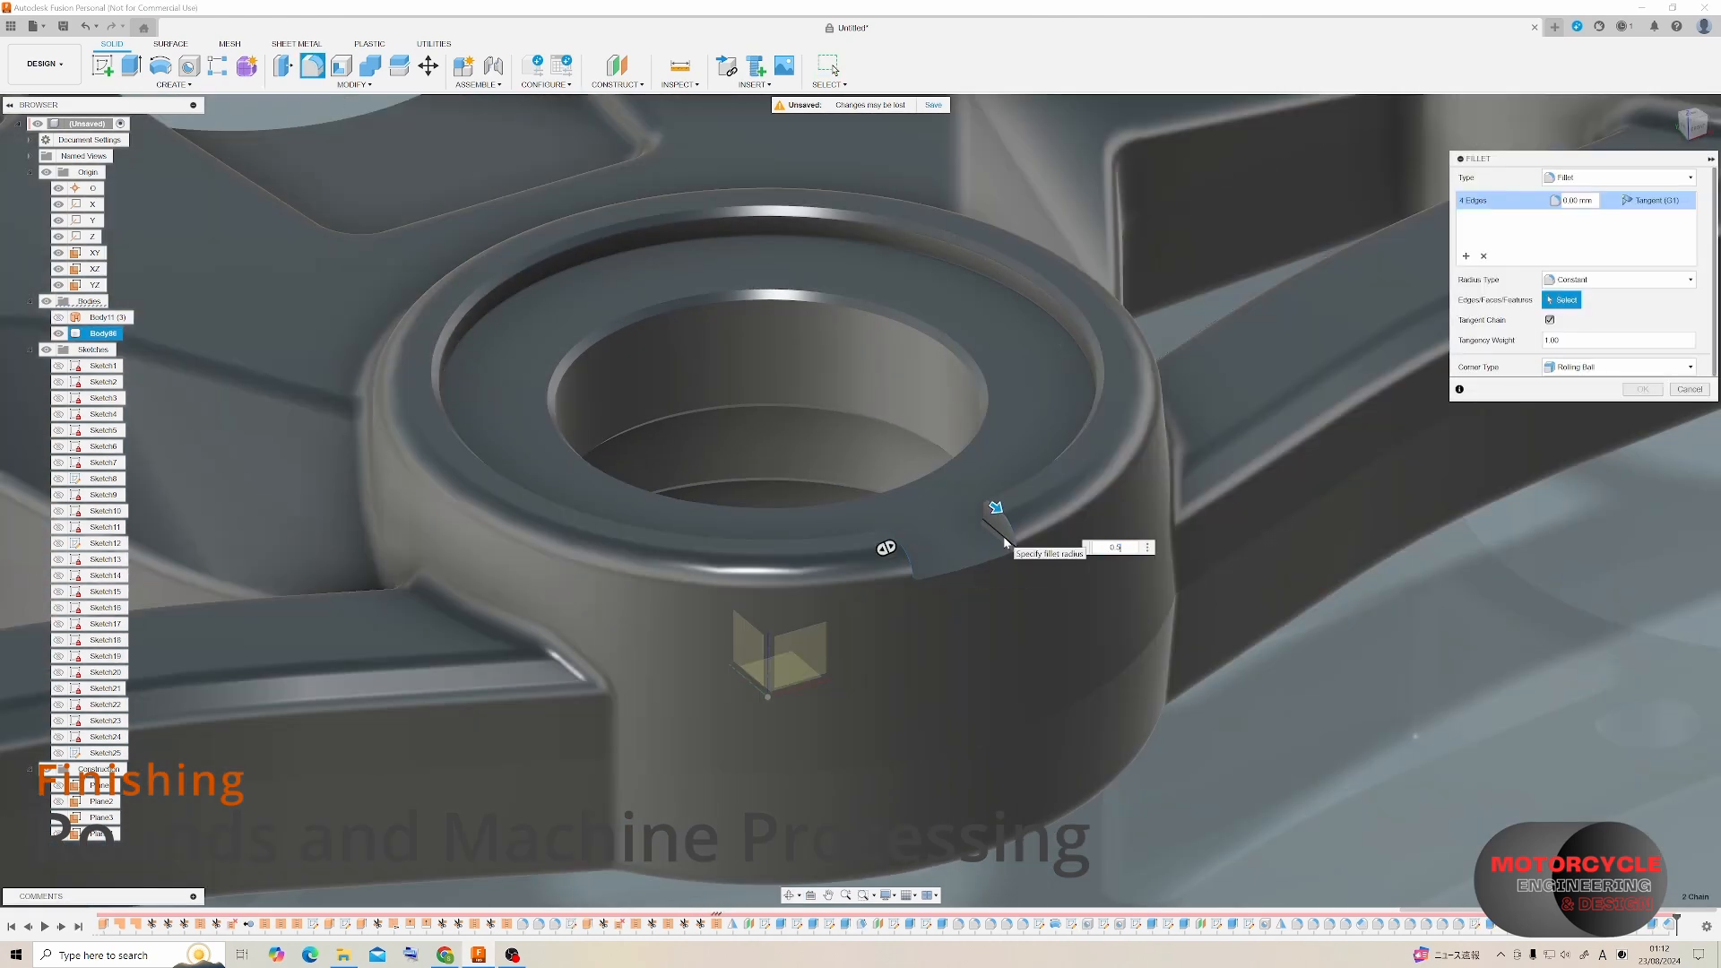
shift+middle_drag(1003, 536, 847, 491)
scroll(807, 484, up, 5)
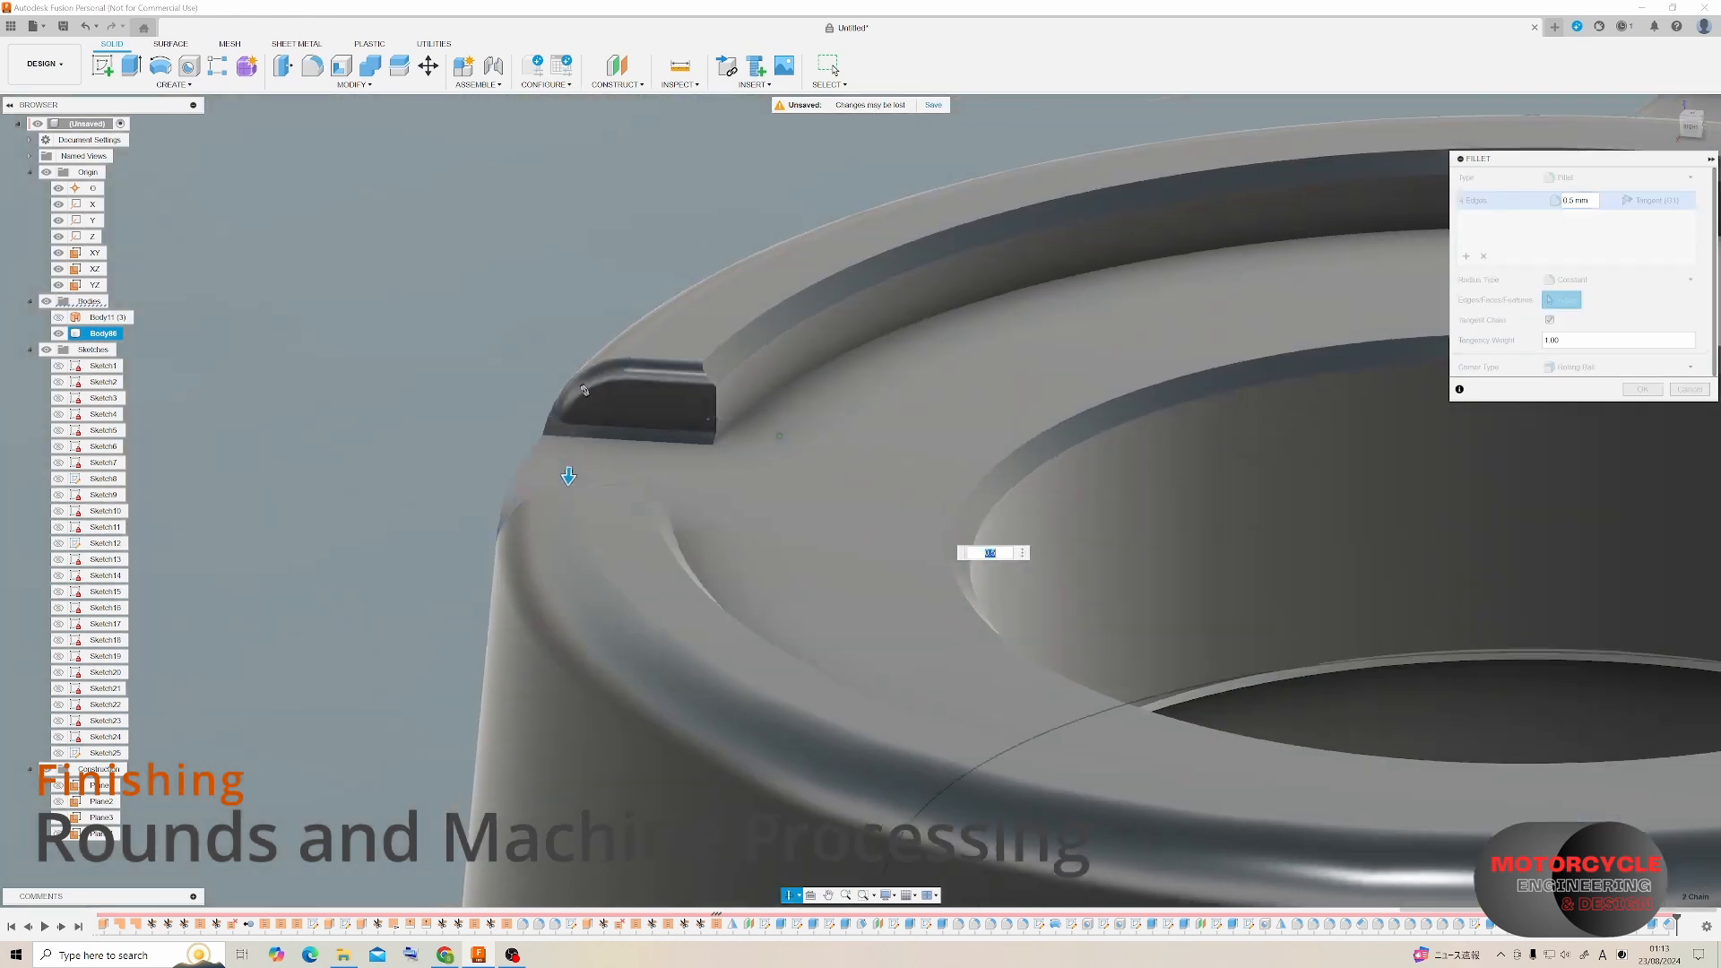
key(Return)
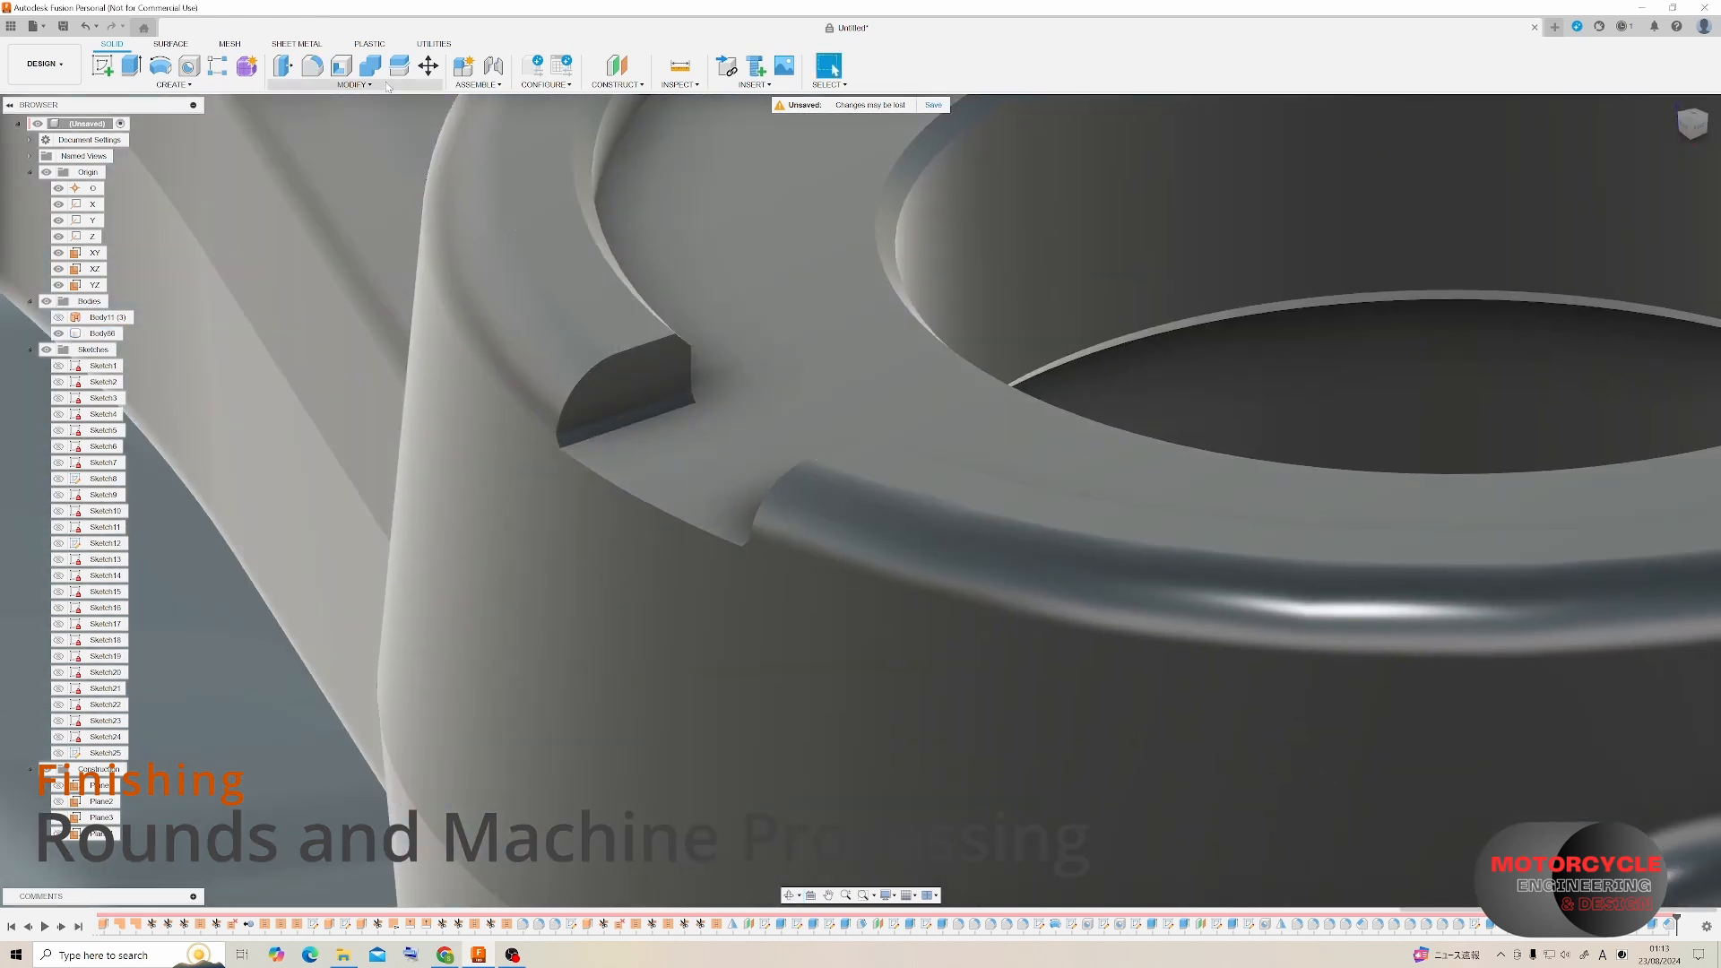
Run a draft analysis on the triple clamp body, pick its pull direction, and close the analysis.
click(387, 86)
click(309, 148)
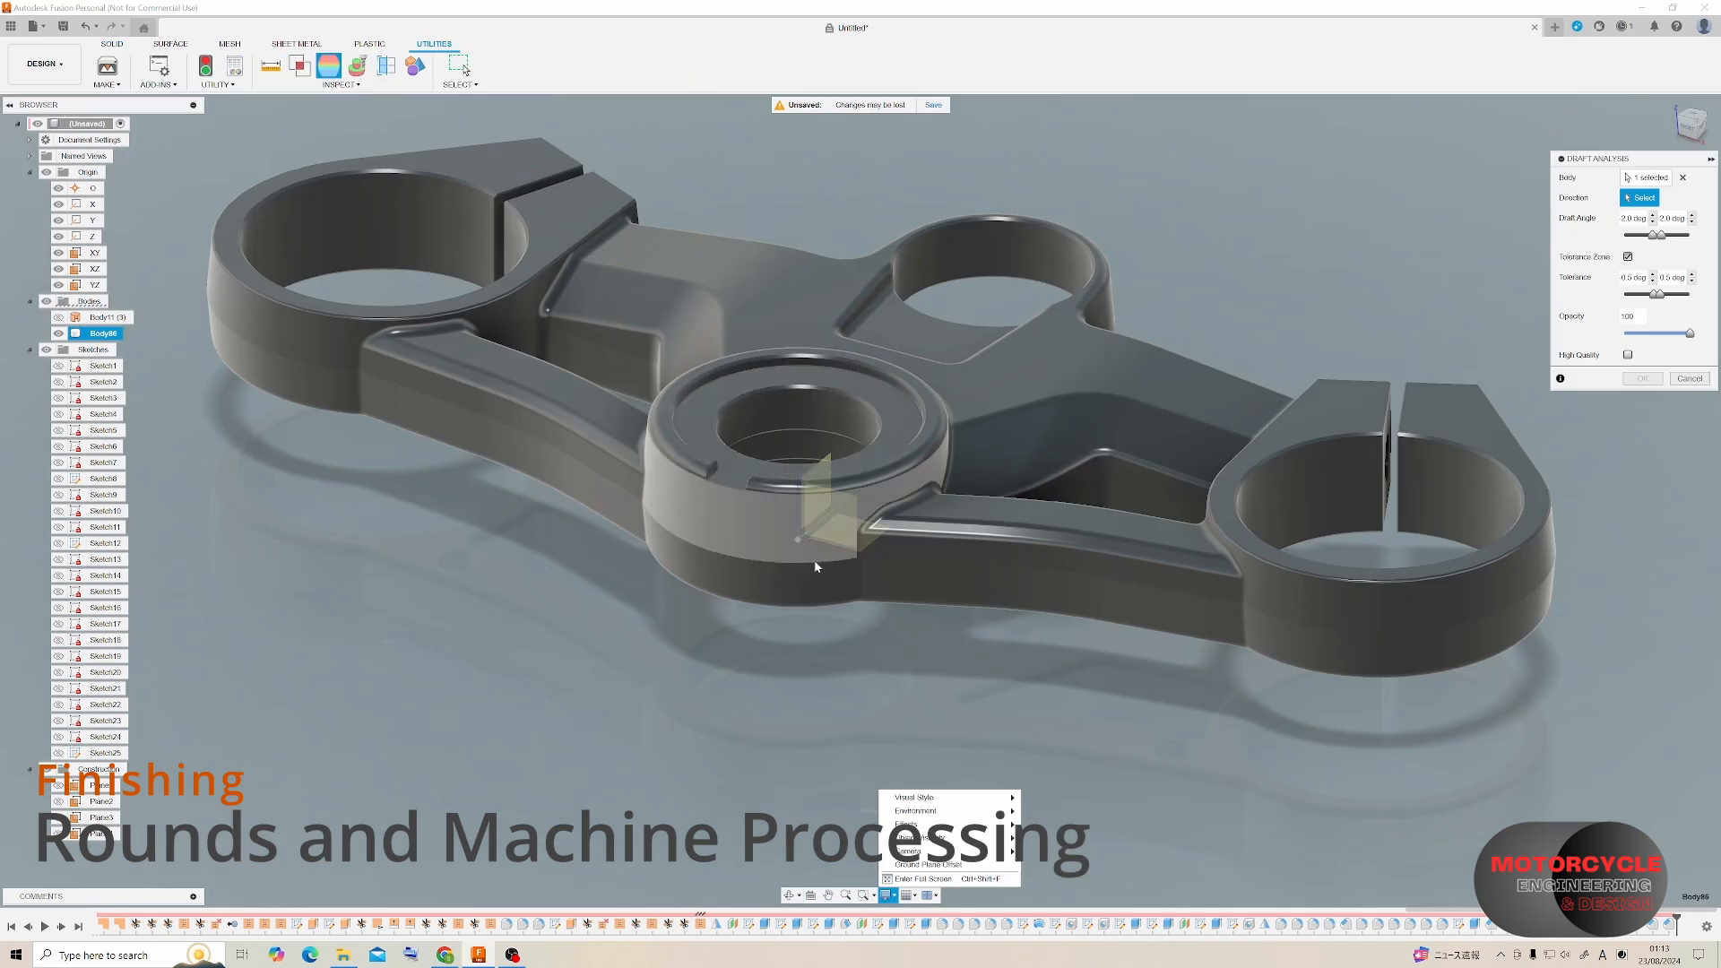
shift+middle_drag(823, 553, 1335, 409)
click(787, 409)
click(1664, 380)
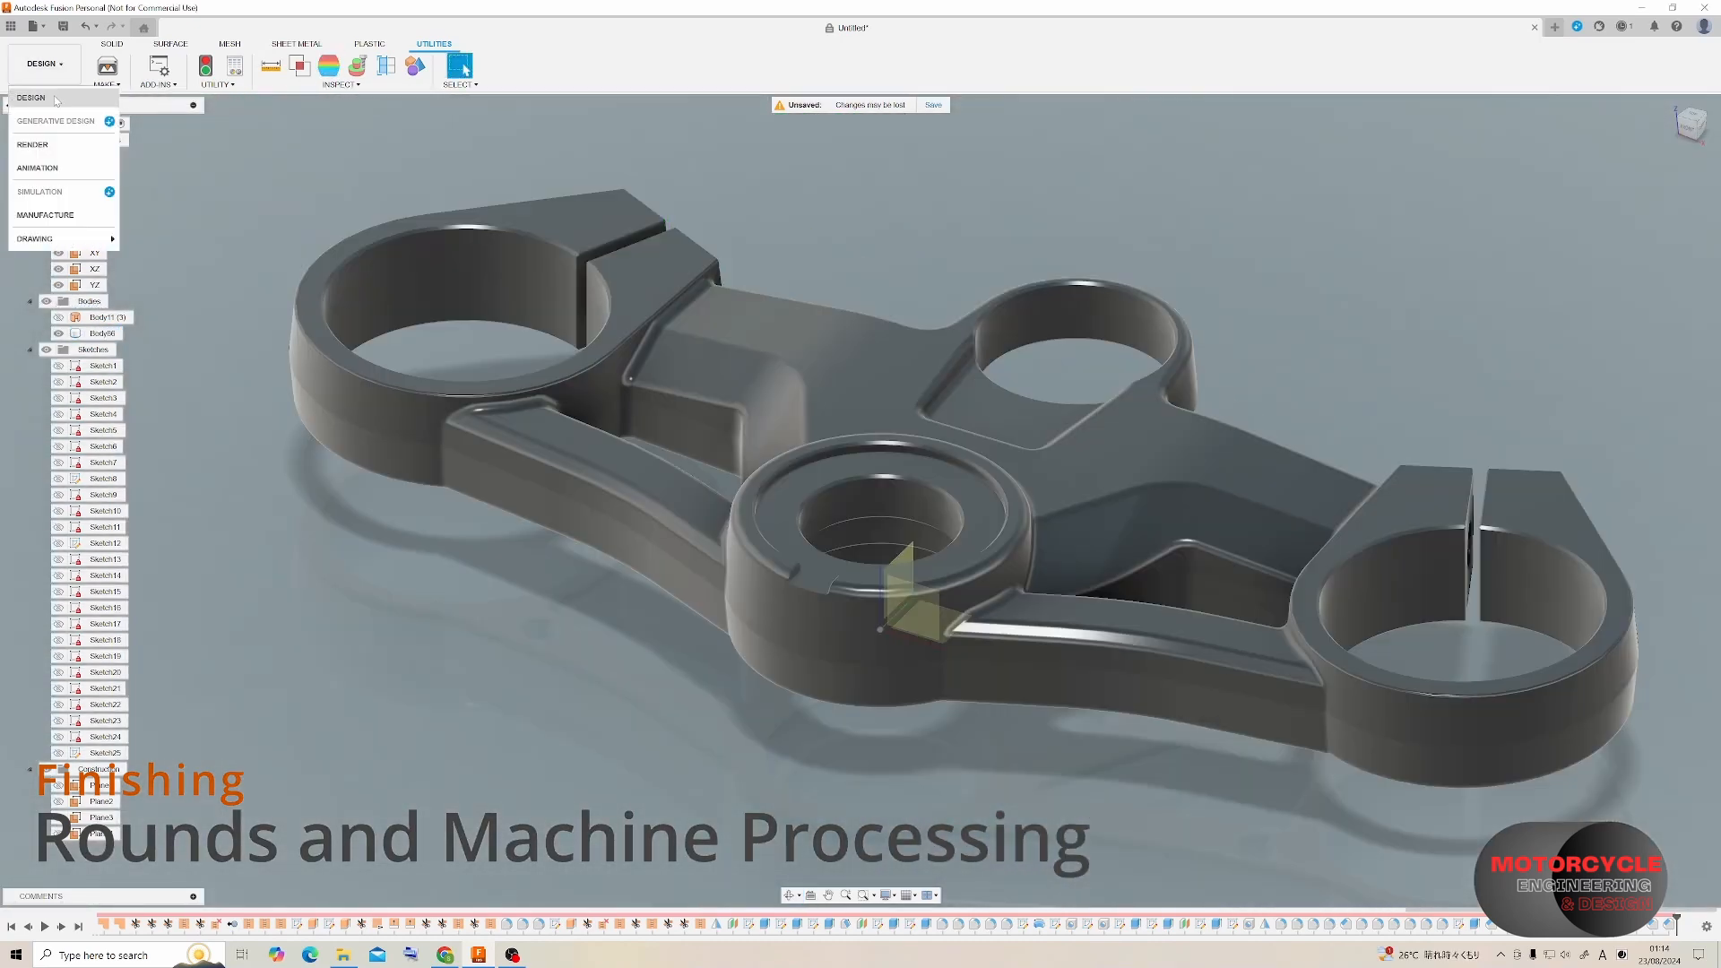
Switch to the Render workspace, search the appearance library for "steel", and apply a cast-textured steel appearance to the whole body.
click(33, 144)
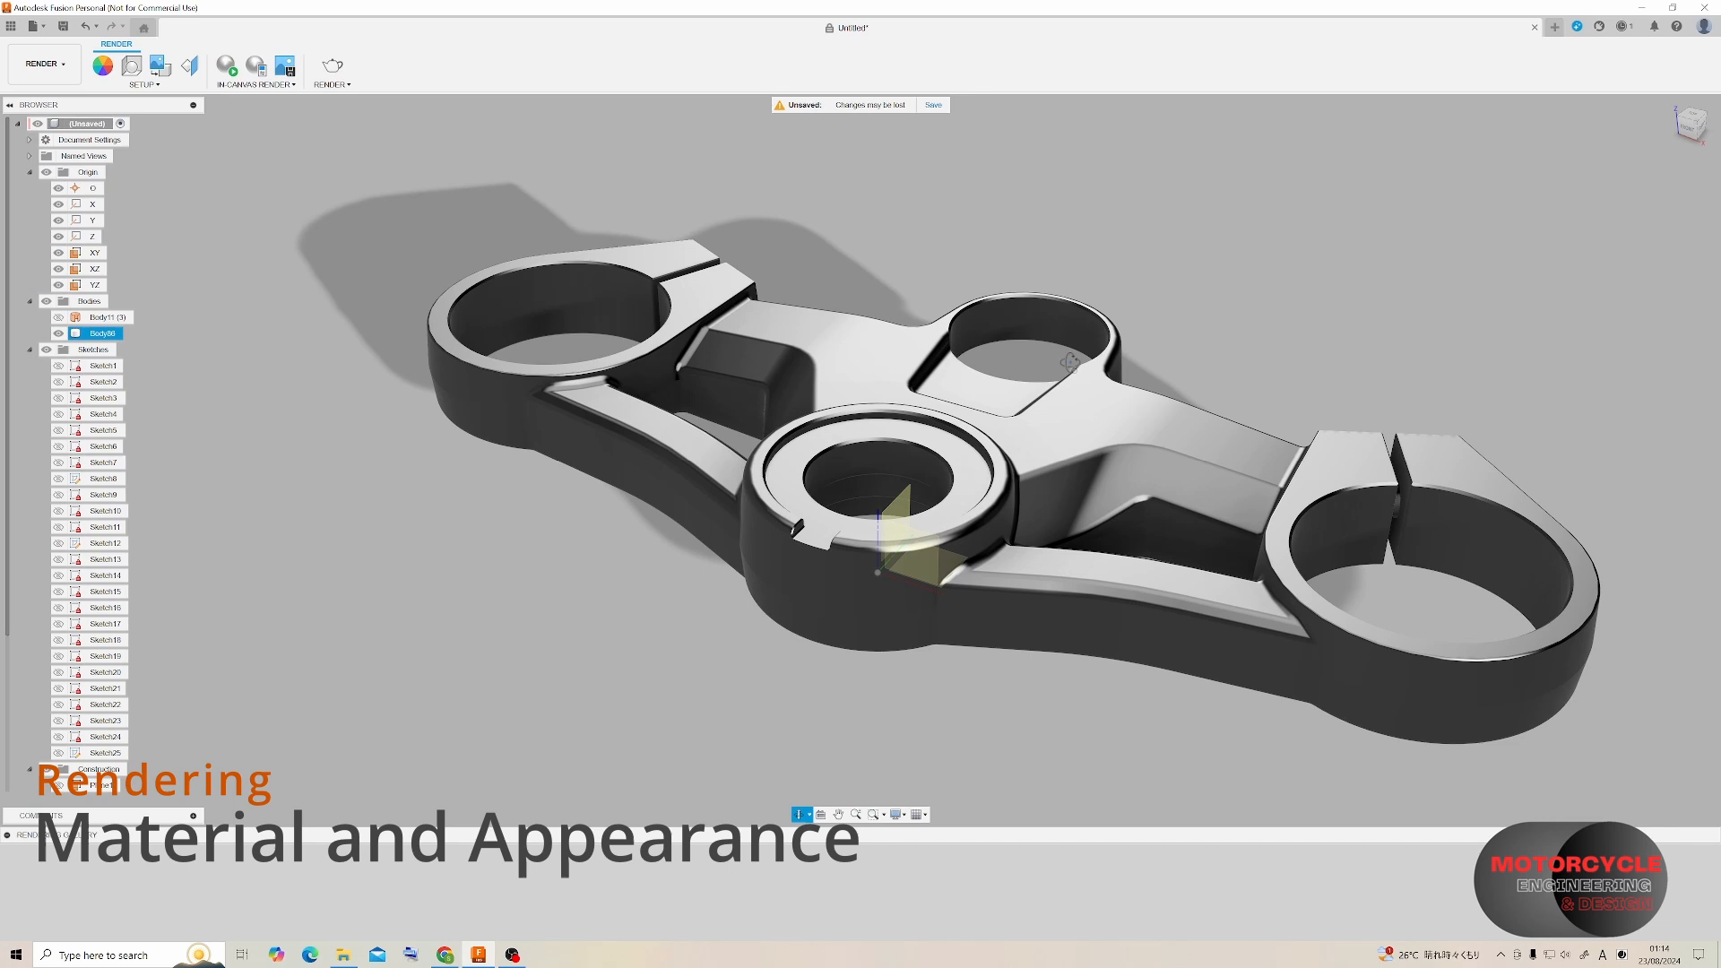
shift+middle_drag(1070, 361, 288, 237)
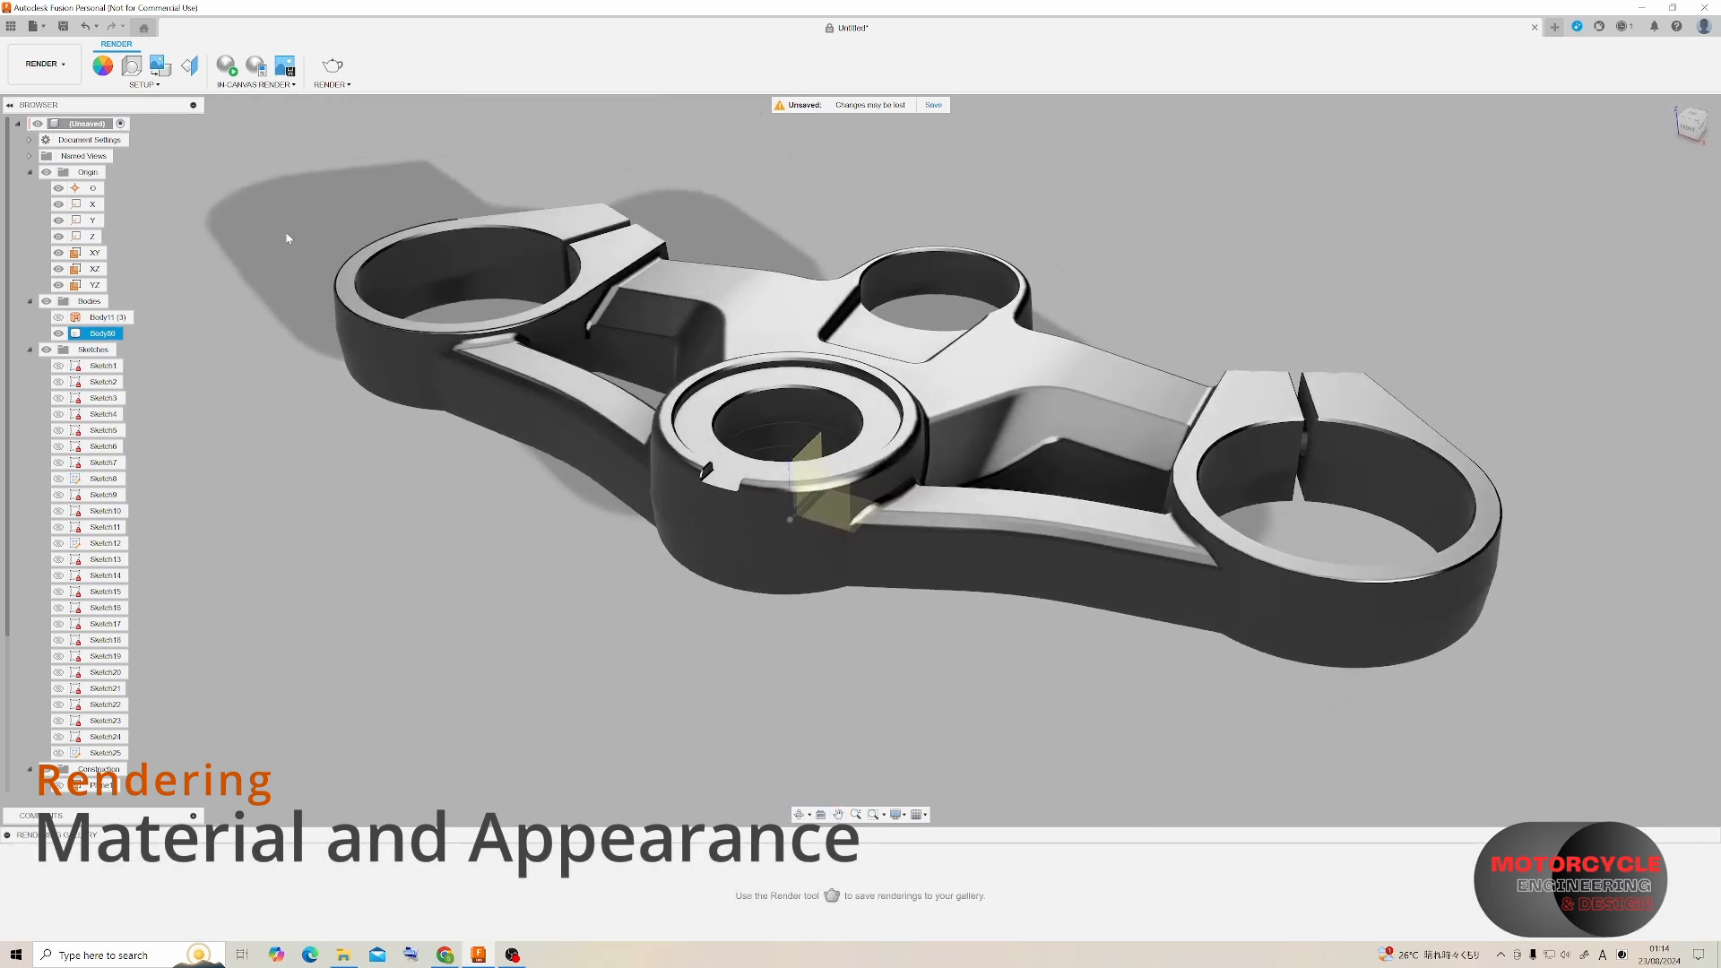
key(a)
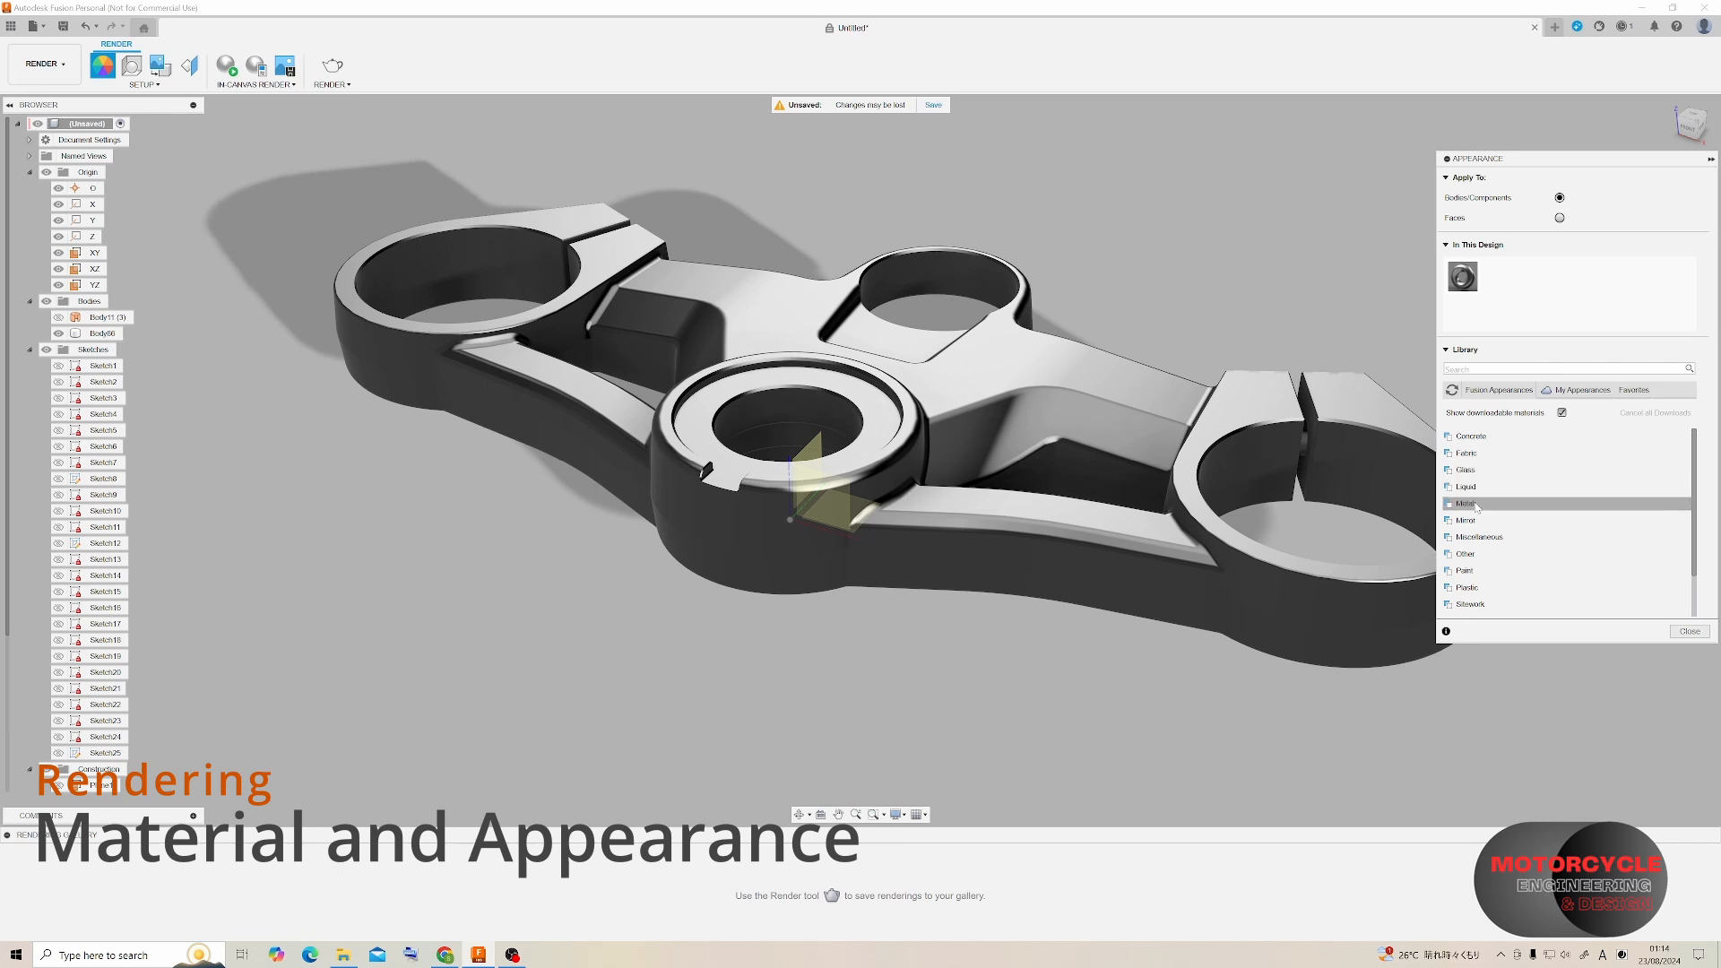
text(stee)
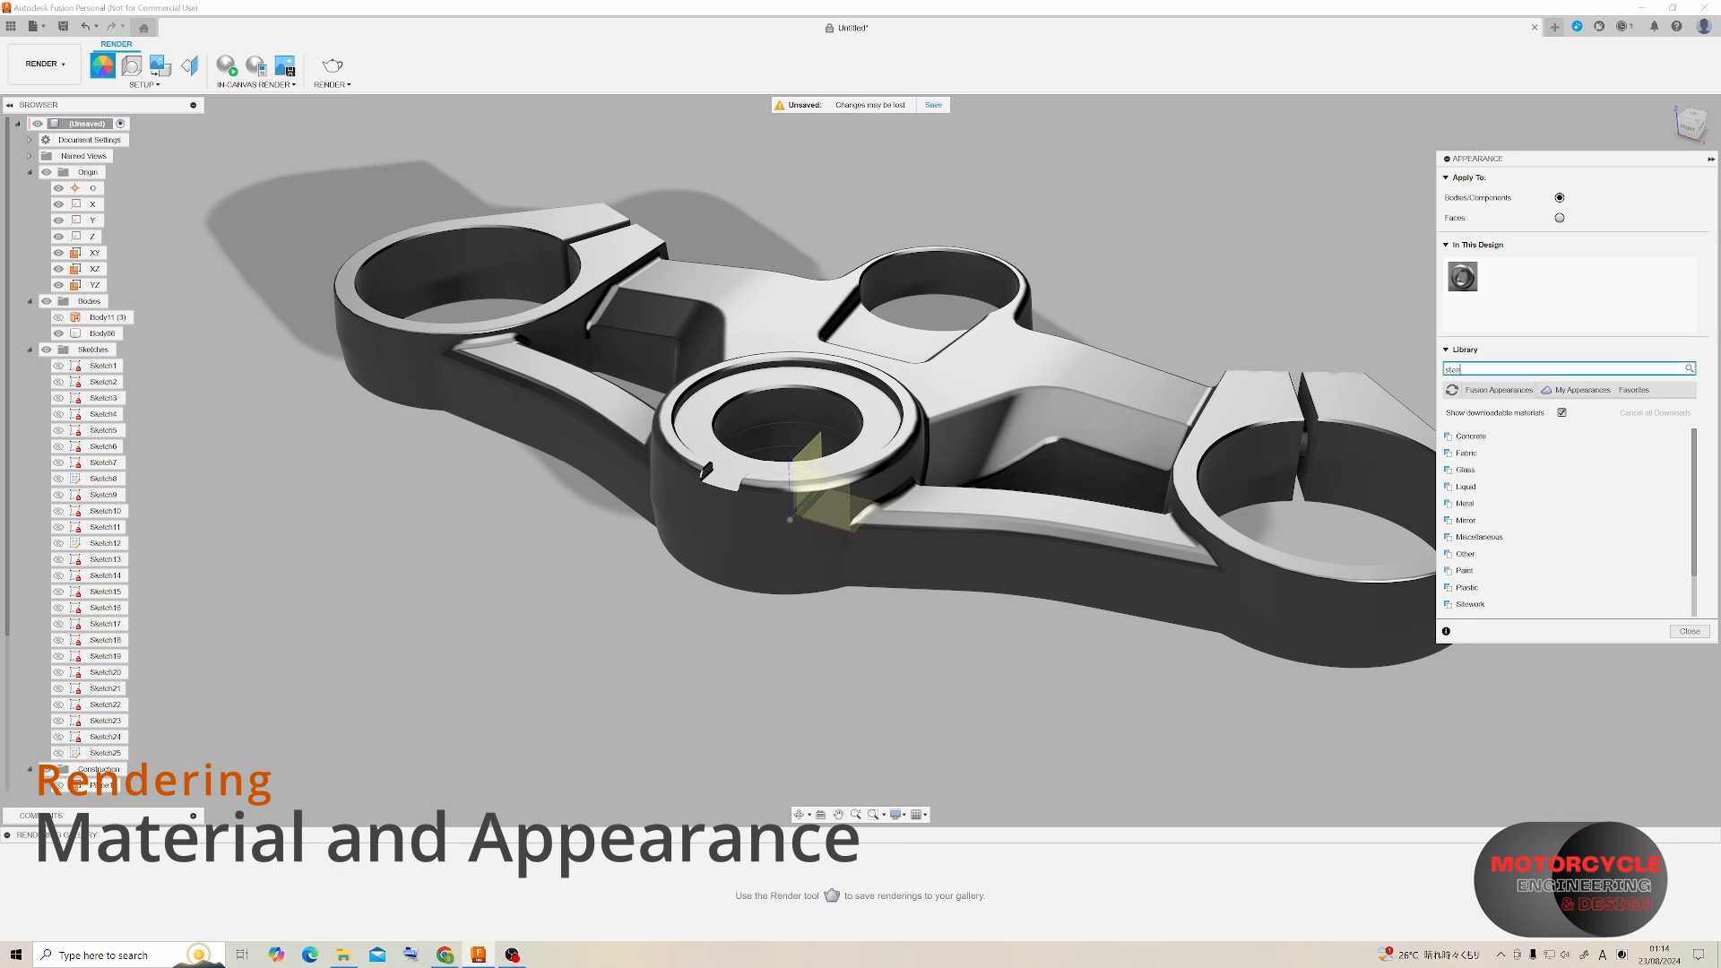
text(l)
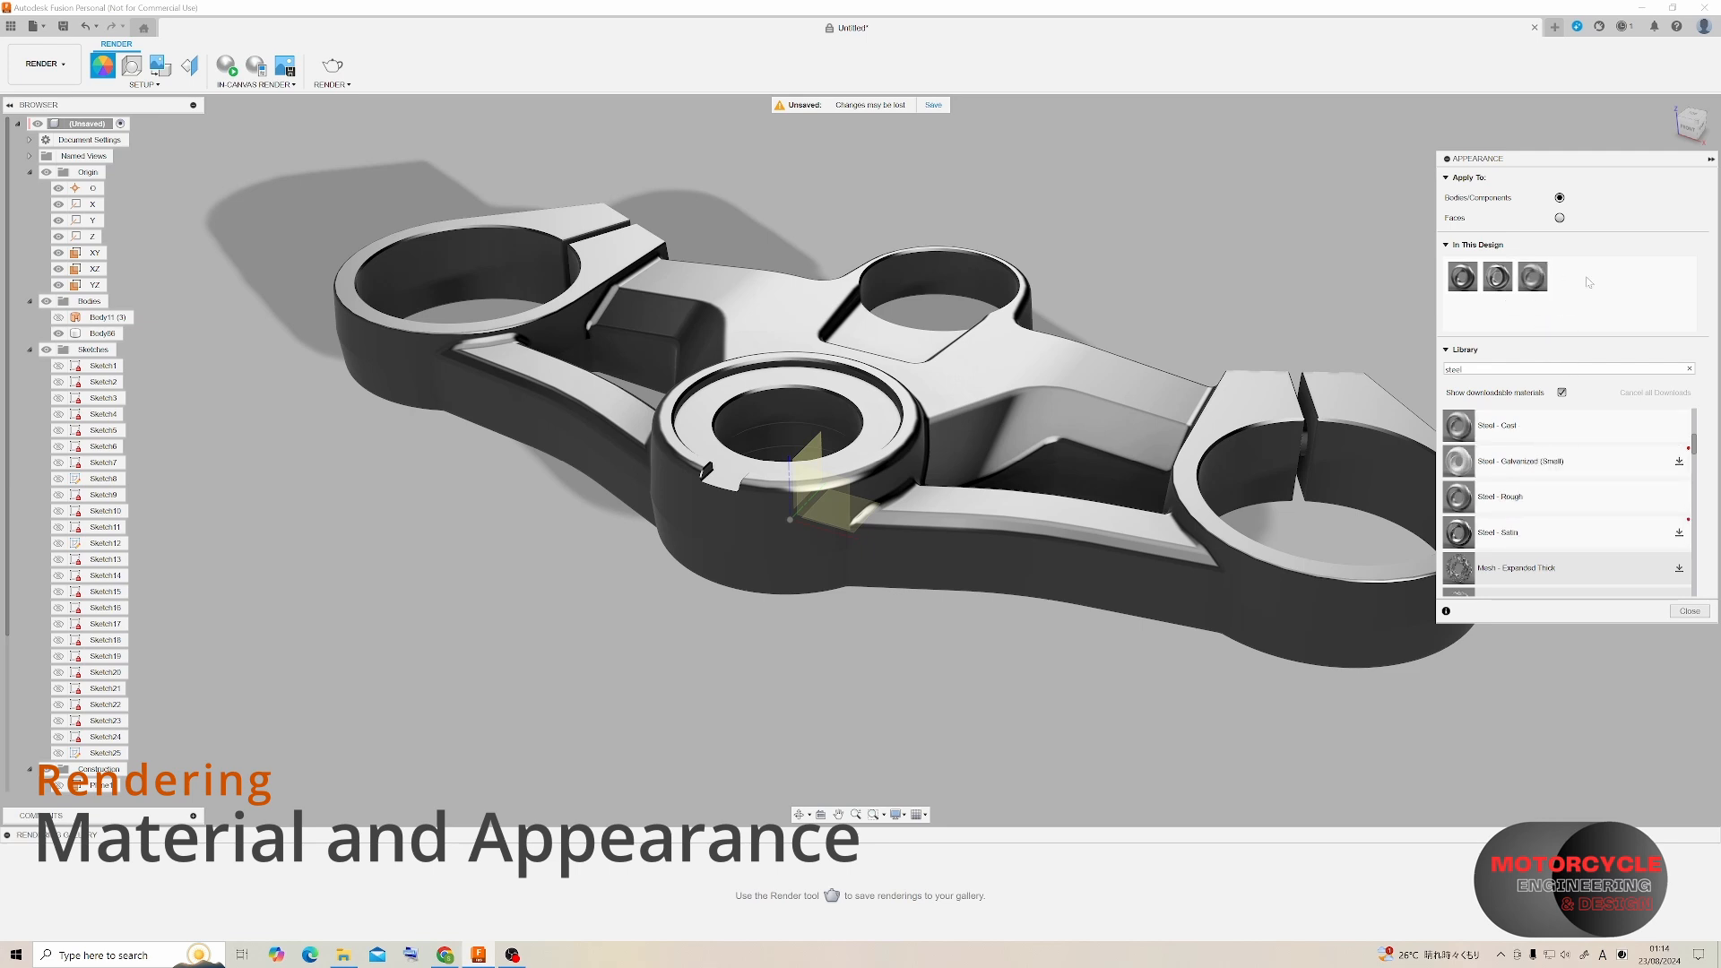
drag(1101, 363, 1058, 366)
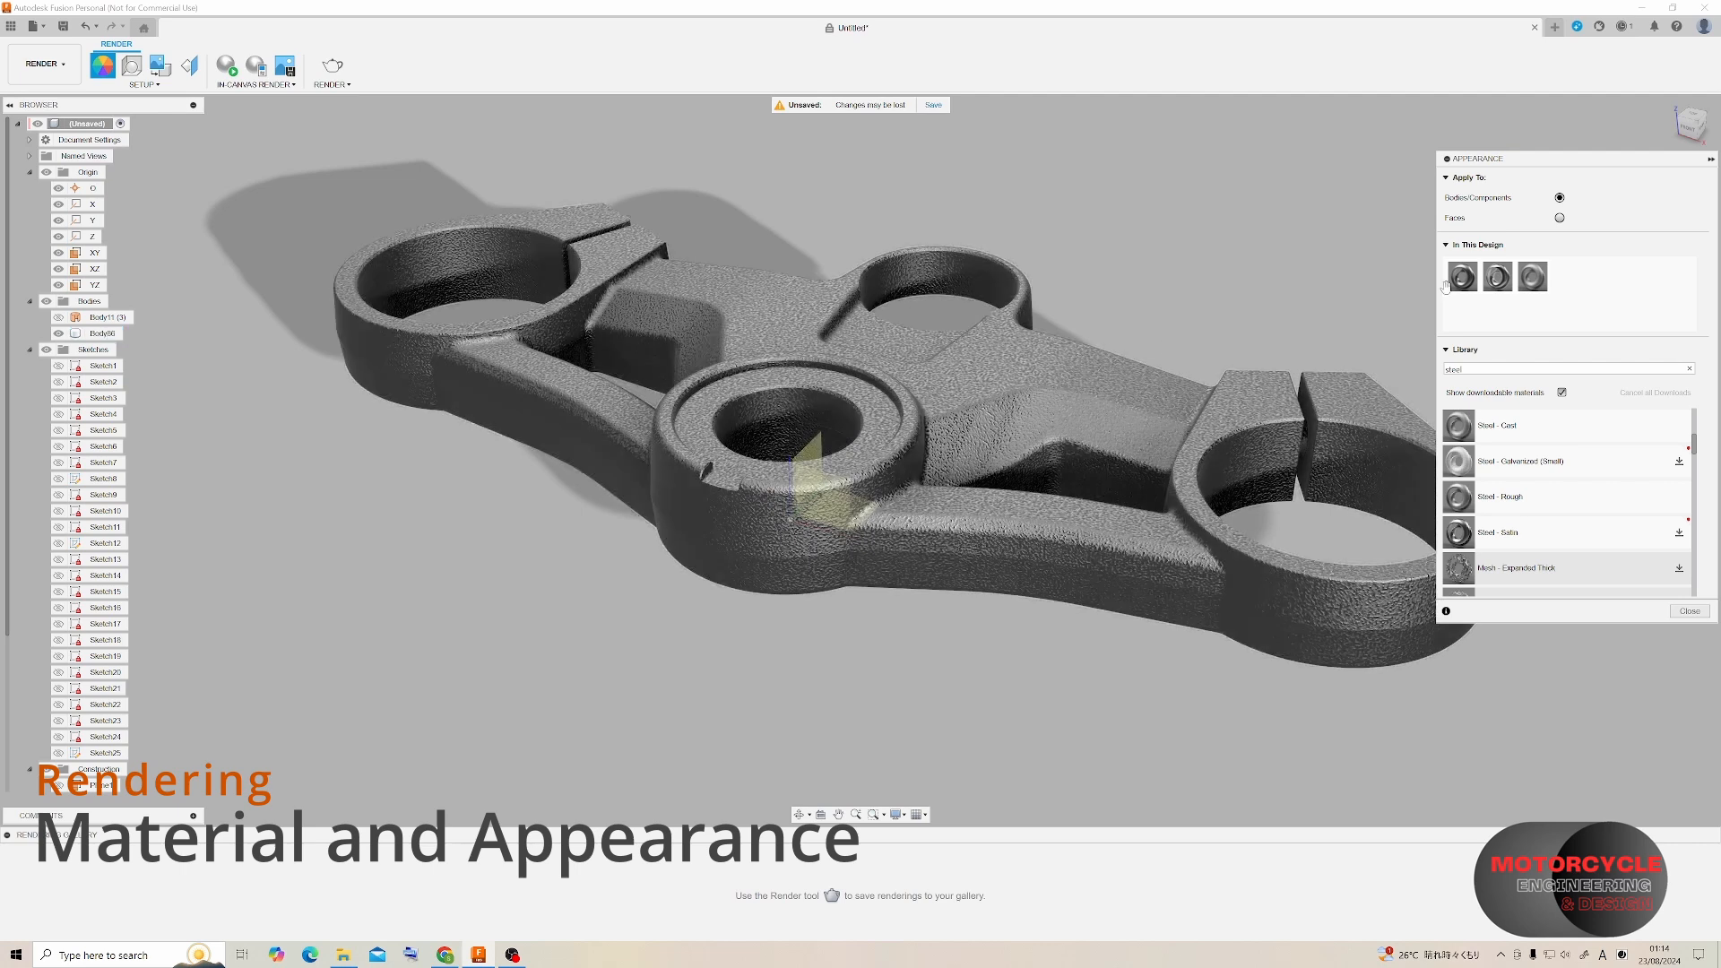
scroll(1228, 433, up, 5)
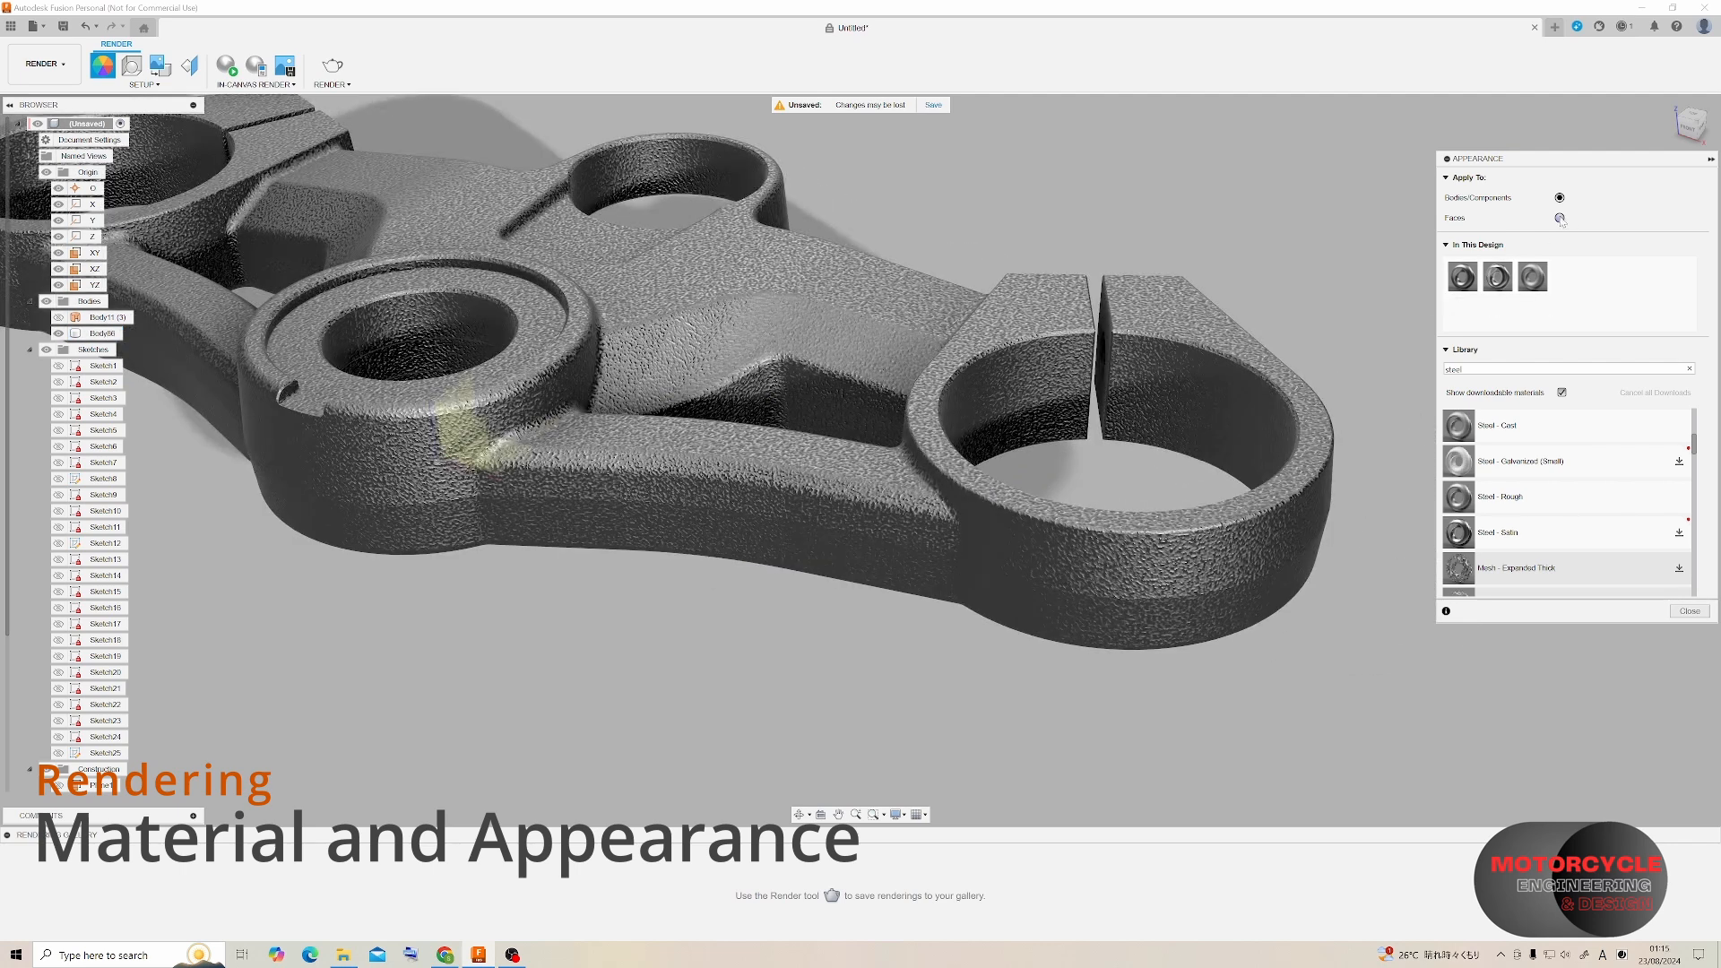
scroll(1169, 359, up, 8)
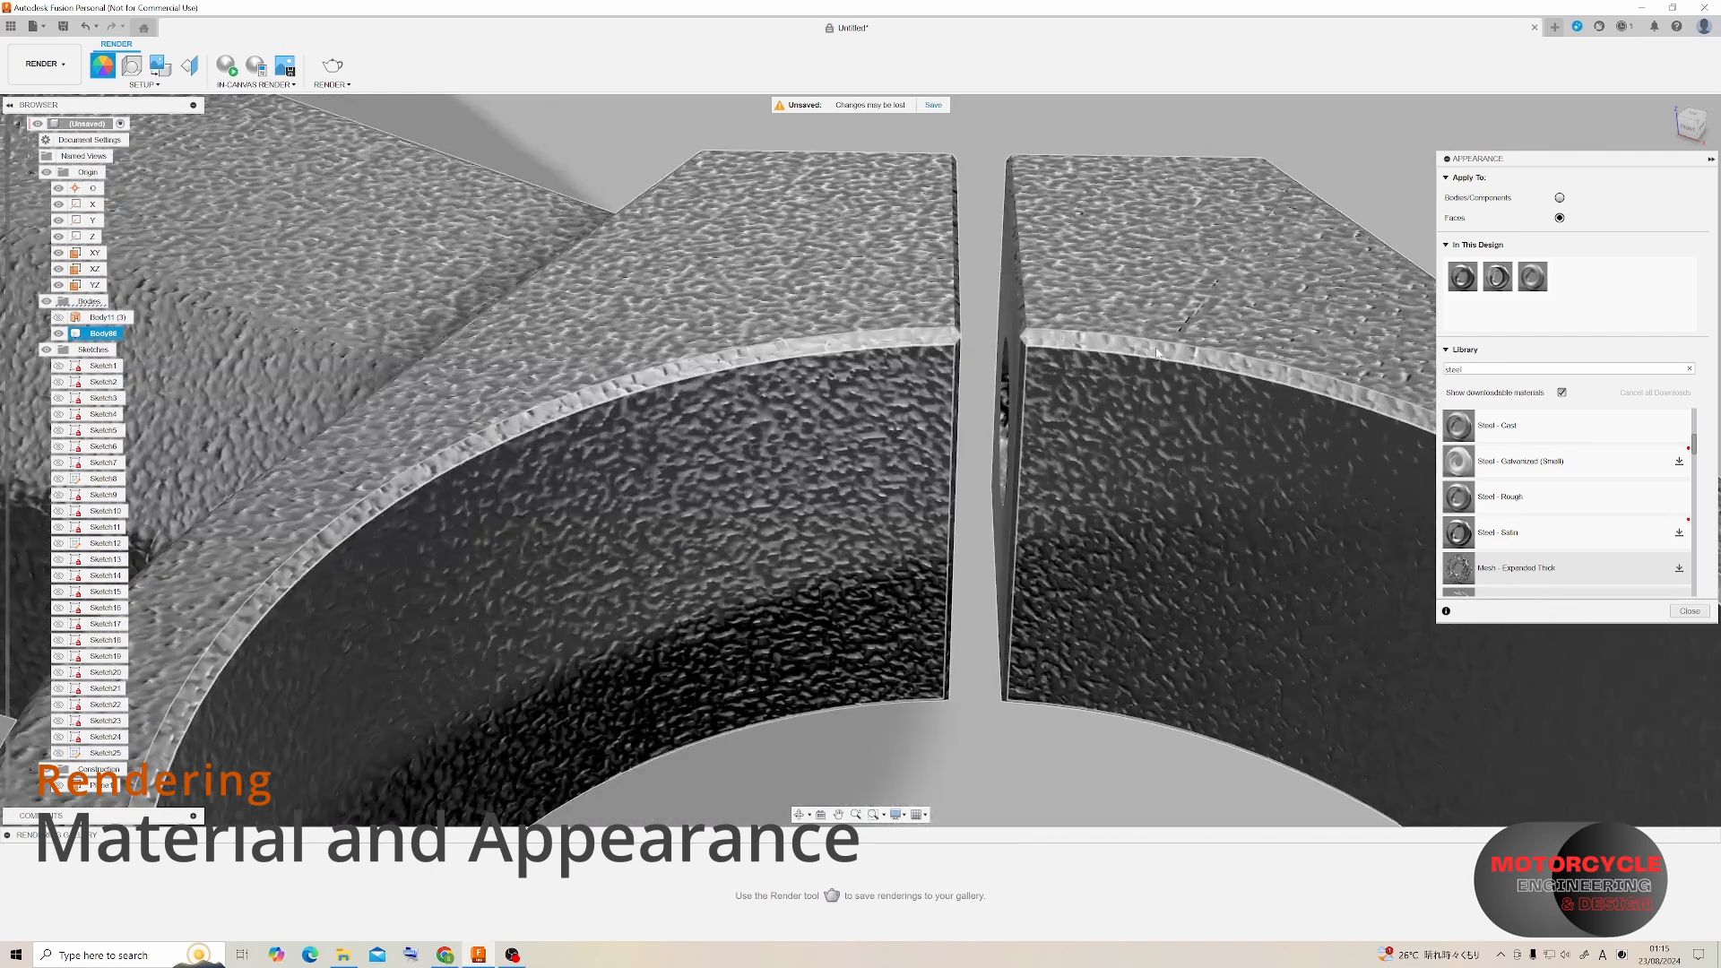
shift+middle_drag(1157, 352, 1109, 764)
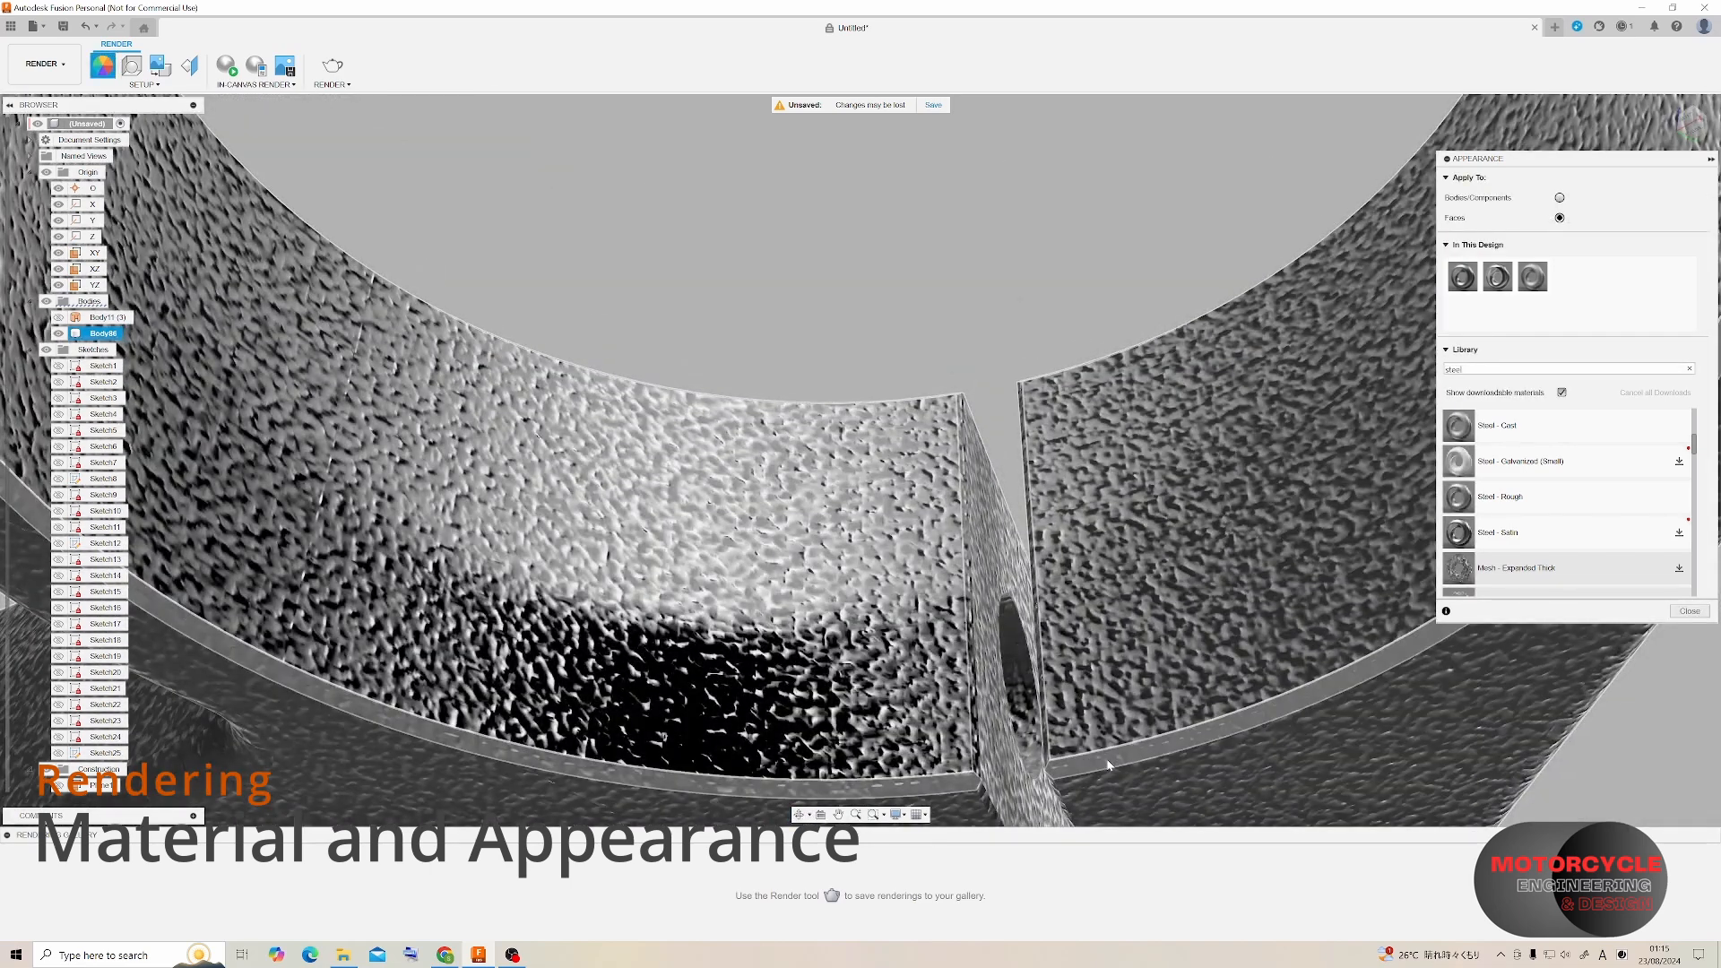
drag(1505, 280, 1102, 445)
scroll(1101, 445, down, 4)
key(Escape)
key(ctrl+z)
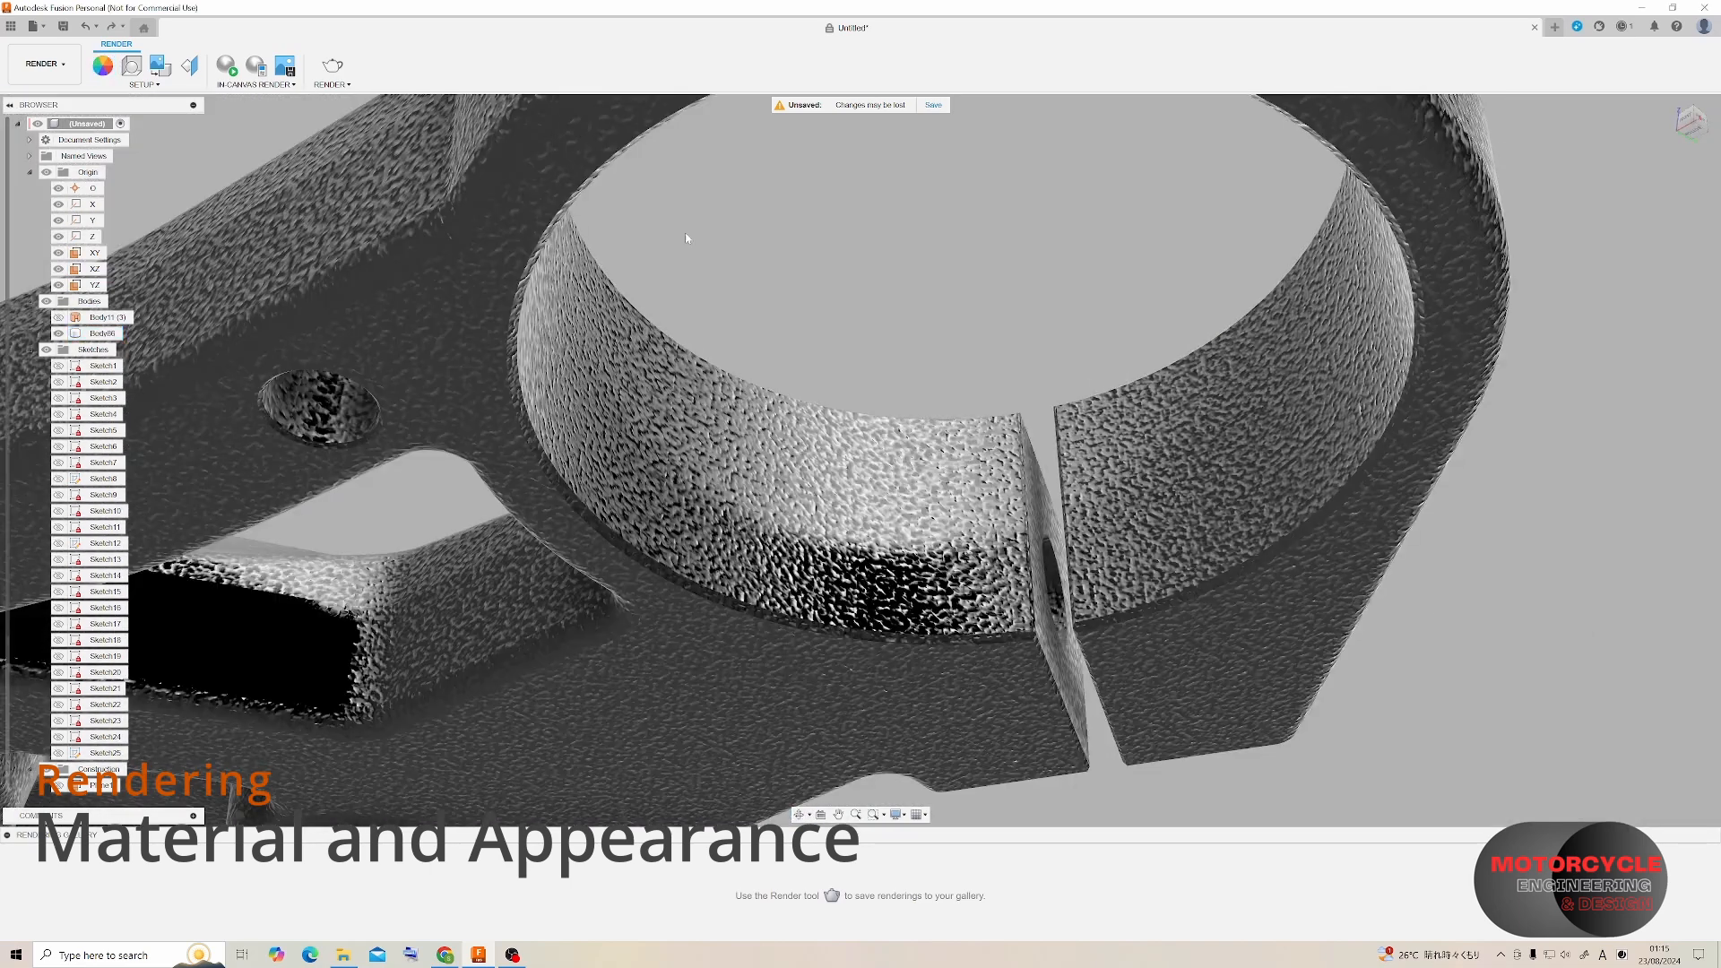
Set appearances to apply to faces and give the first fork clamp's bore faces Stainless Steel - Polished.
click(1559, 217)
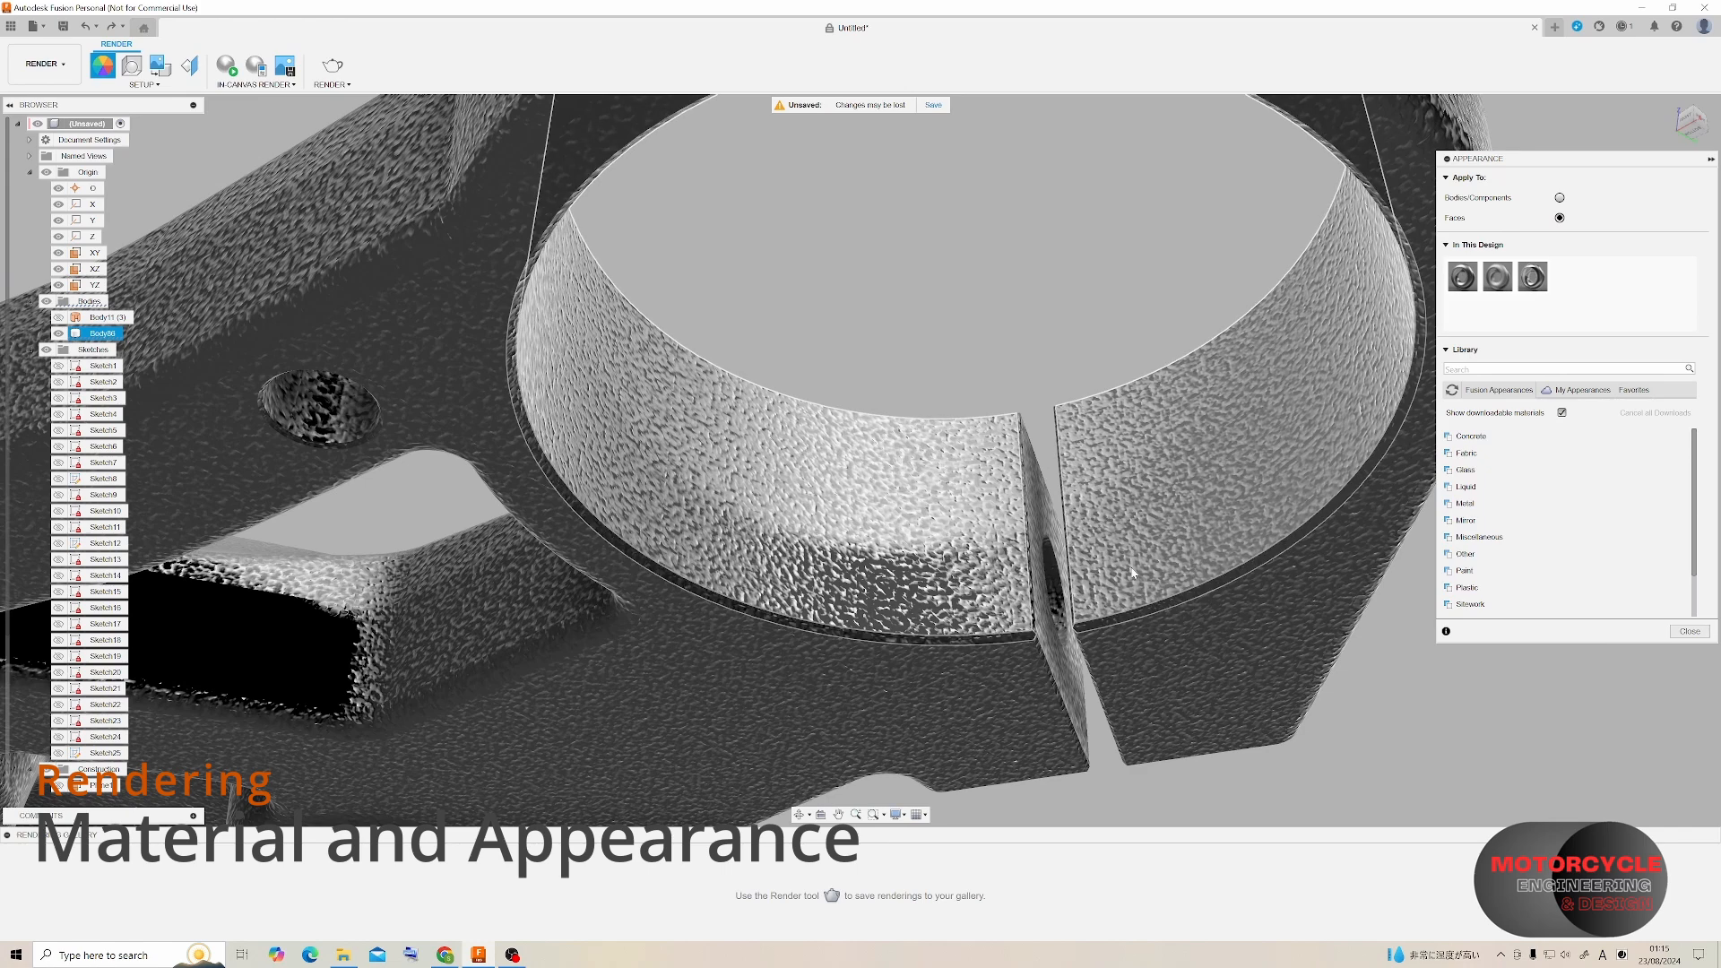
shift+middle_drag(1107, 296, 1122, 389)
drag(1544, 275, 1228, 431)
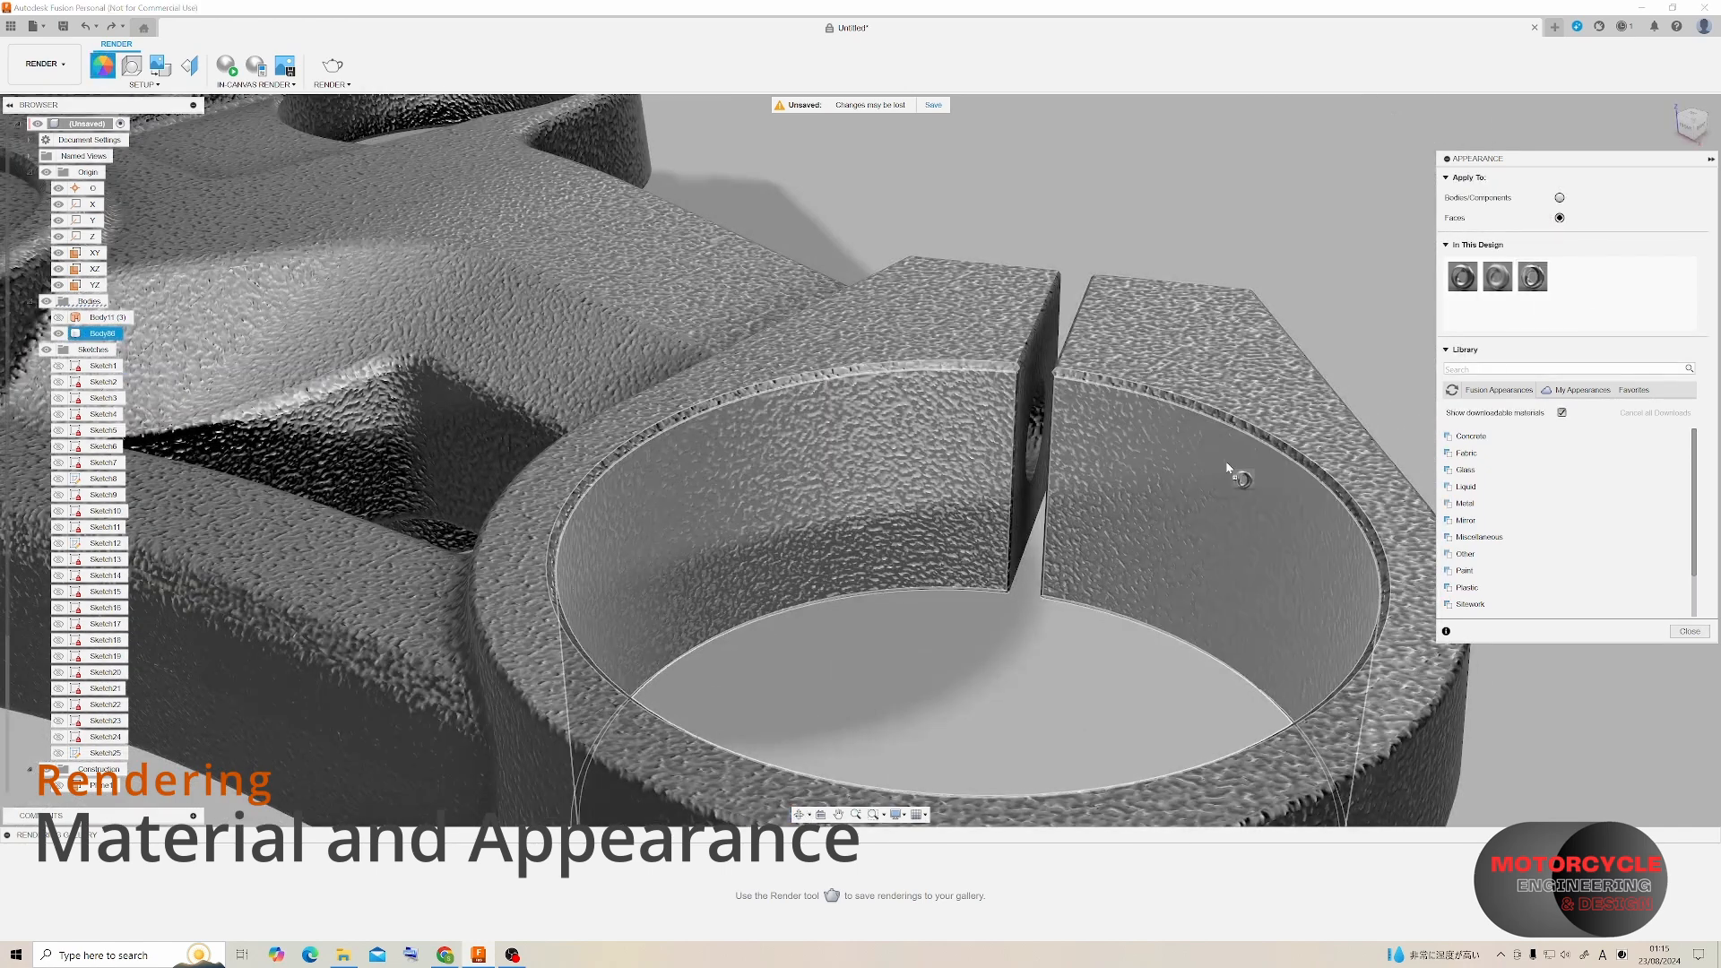
scroll(1121, 426, up, 8)
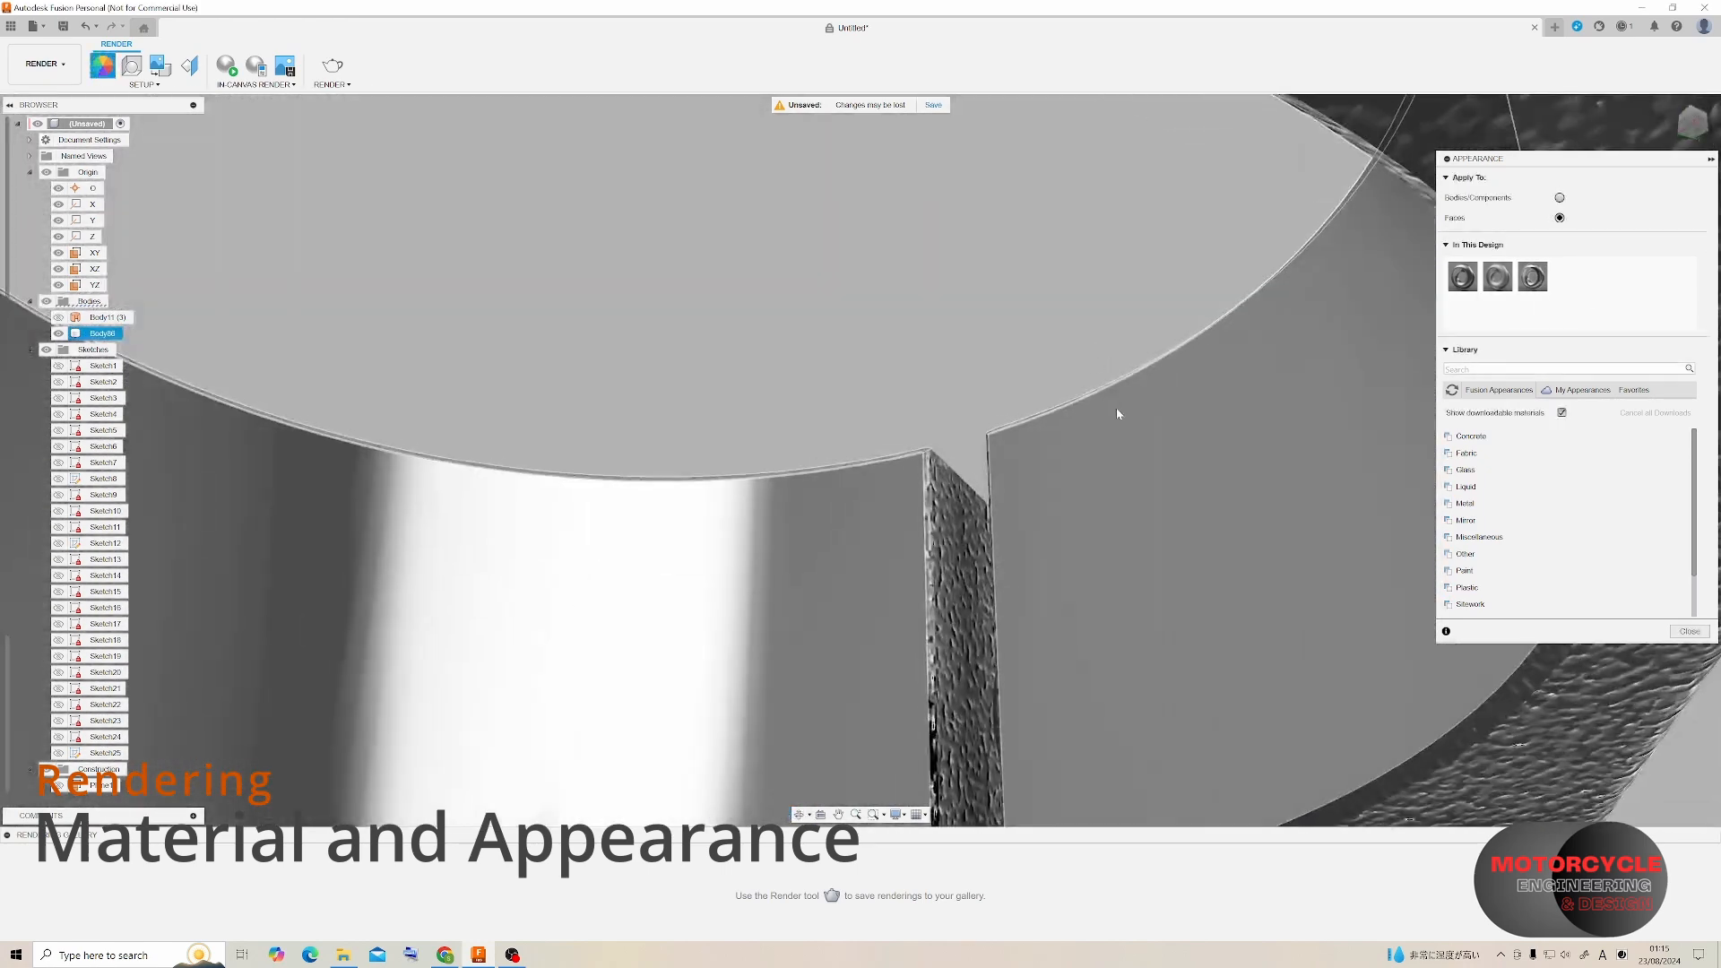
shift+middle_drag(1117, 413, 1131, 717)
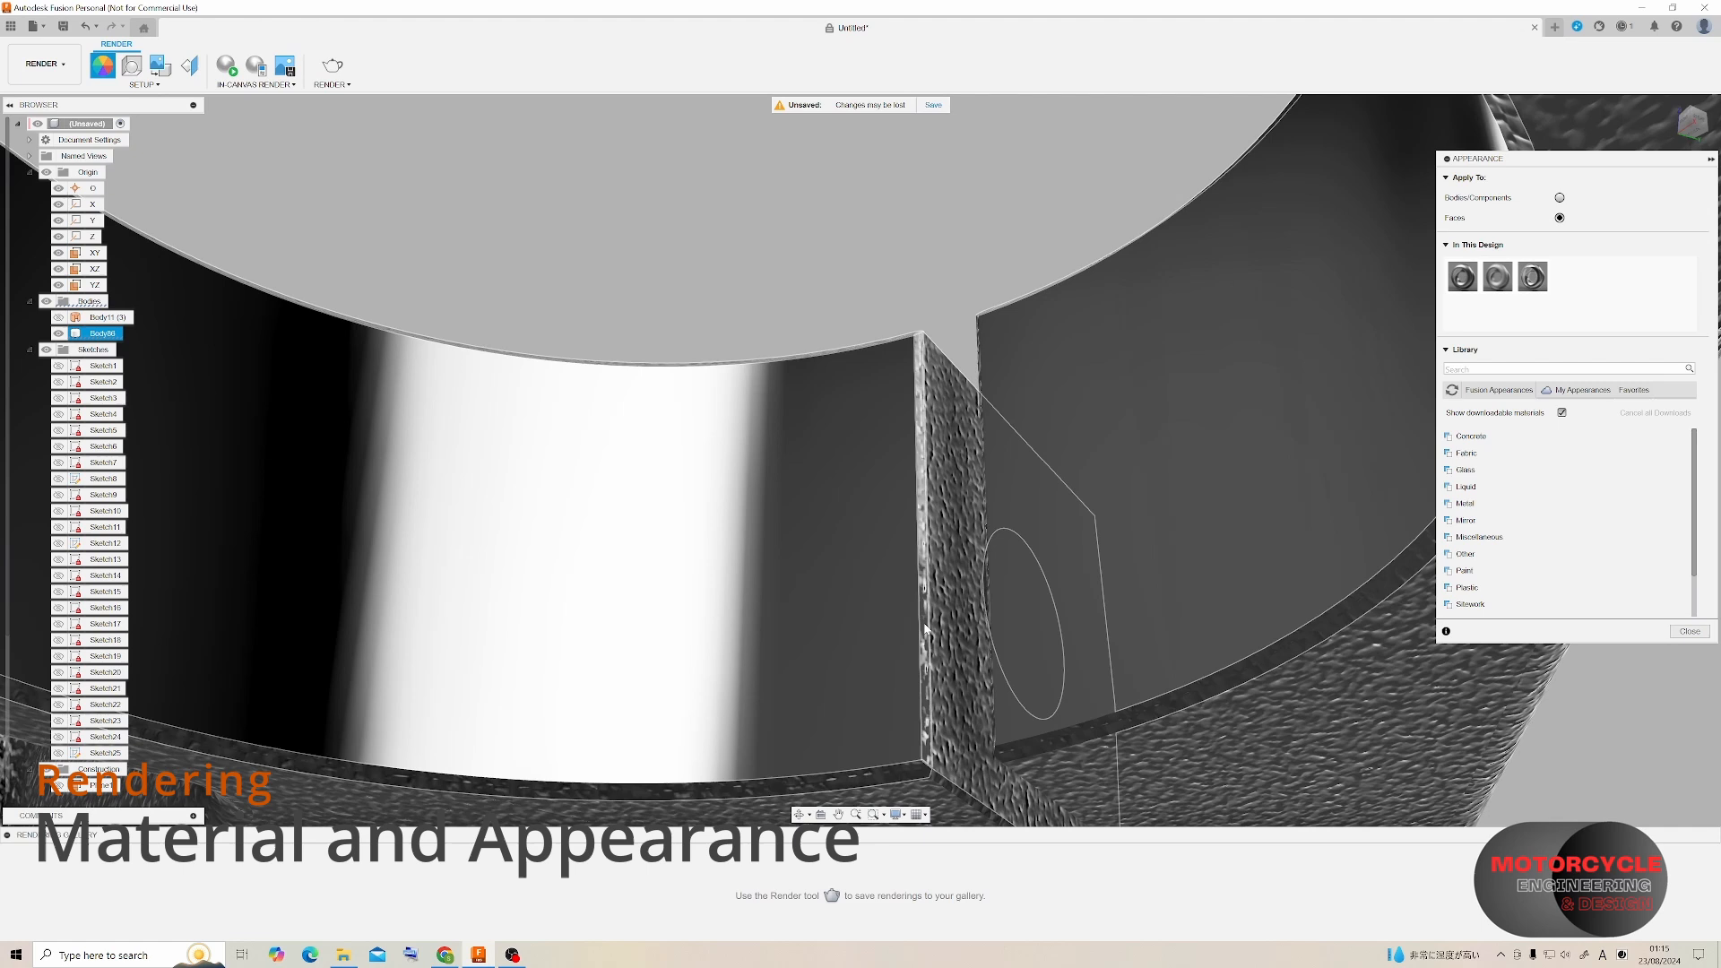
Apply Stainless Steel - Polished to the facing walls of the first fork clamp's slot.
shift+middle_drag(943, 674, 915, 468)
drag(1506, 282, 941, 506)
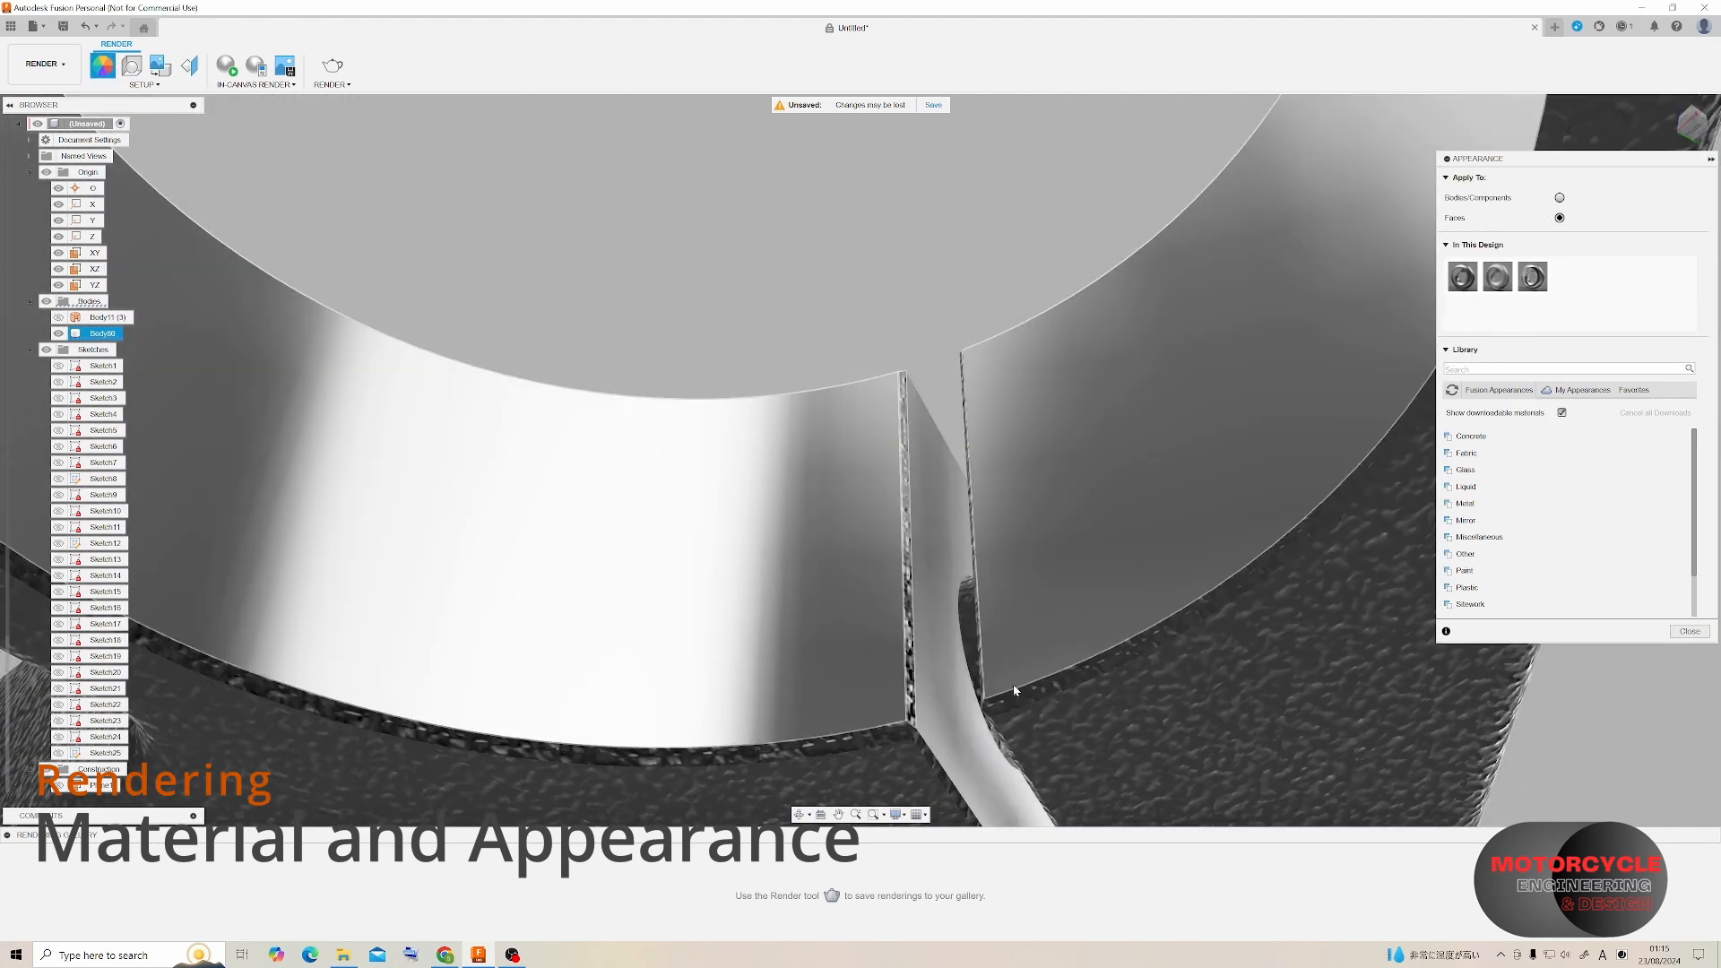
shift+middle_drag(924, 618, 971, 615)
drag(1532, 276, 976, 560)
shift+middle_drag(976, 559, 998, 556)
scroll(998, 555, down, 3)
scroll(1019, 427, up, 3)
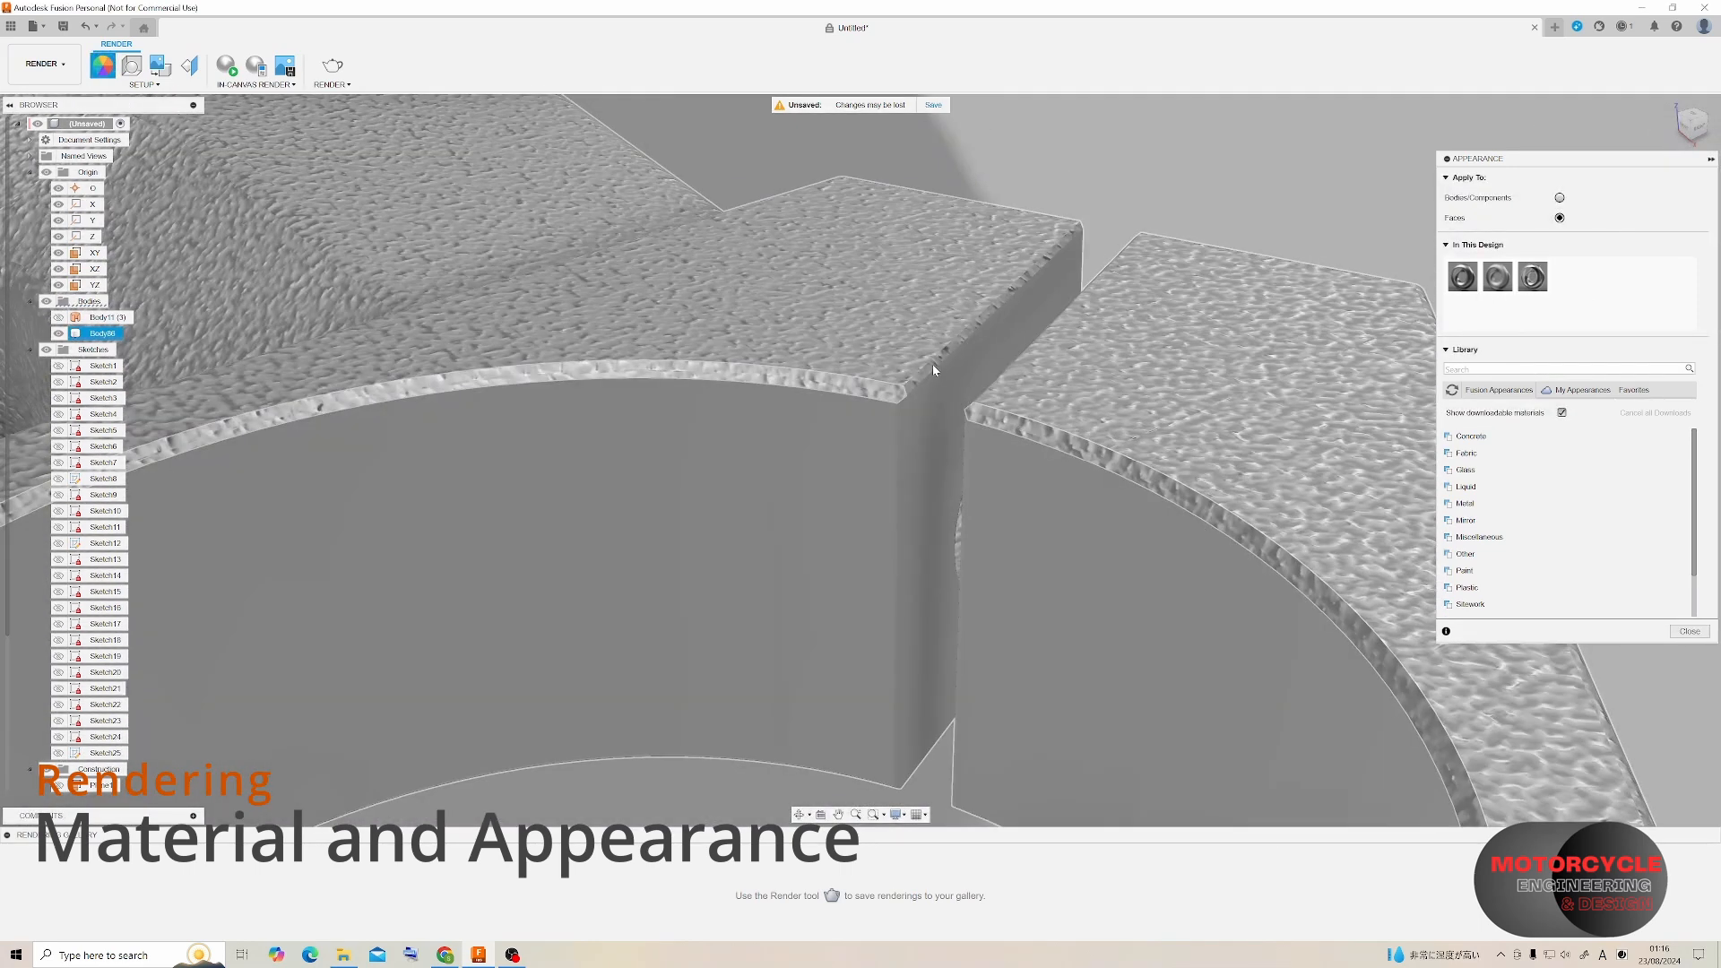
Apply Stainless Steel - Polished to the chamfers around the first fork clamp's bore and slot.
shift+middle_drag(965, 341, 1414, 268)
drag(1532, 277, 852, 389)
scroll(869, 392, down, 7)
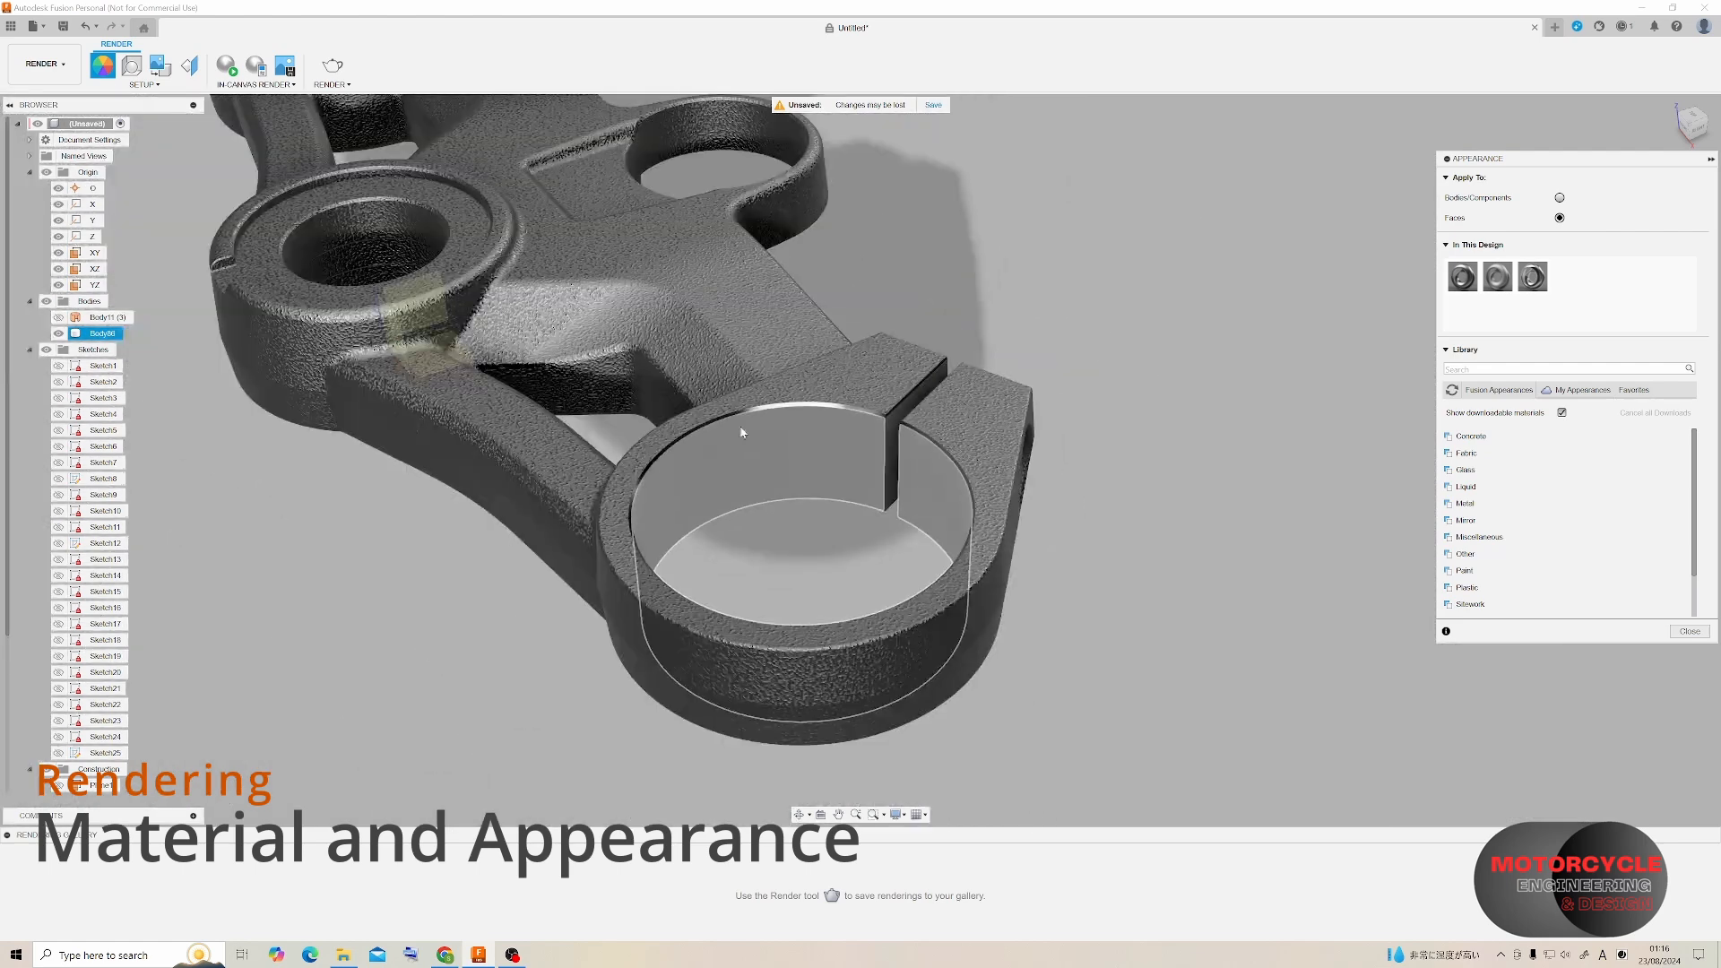
Apply Stainless Steel - Polished to the bore and rim chamfer of the thin ring behind the central boss.
shift+middle_drag(742, 430, 790, 441)
scroll(692, 288, up, 7)
scroll(734, 284, up, 3)
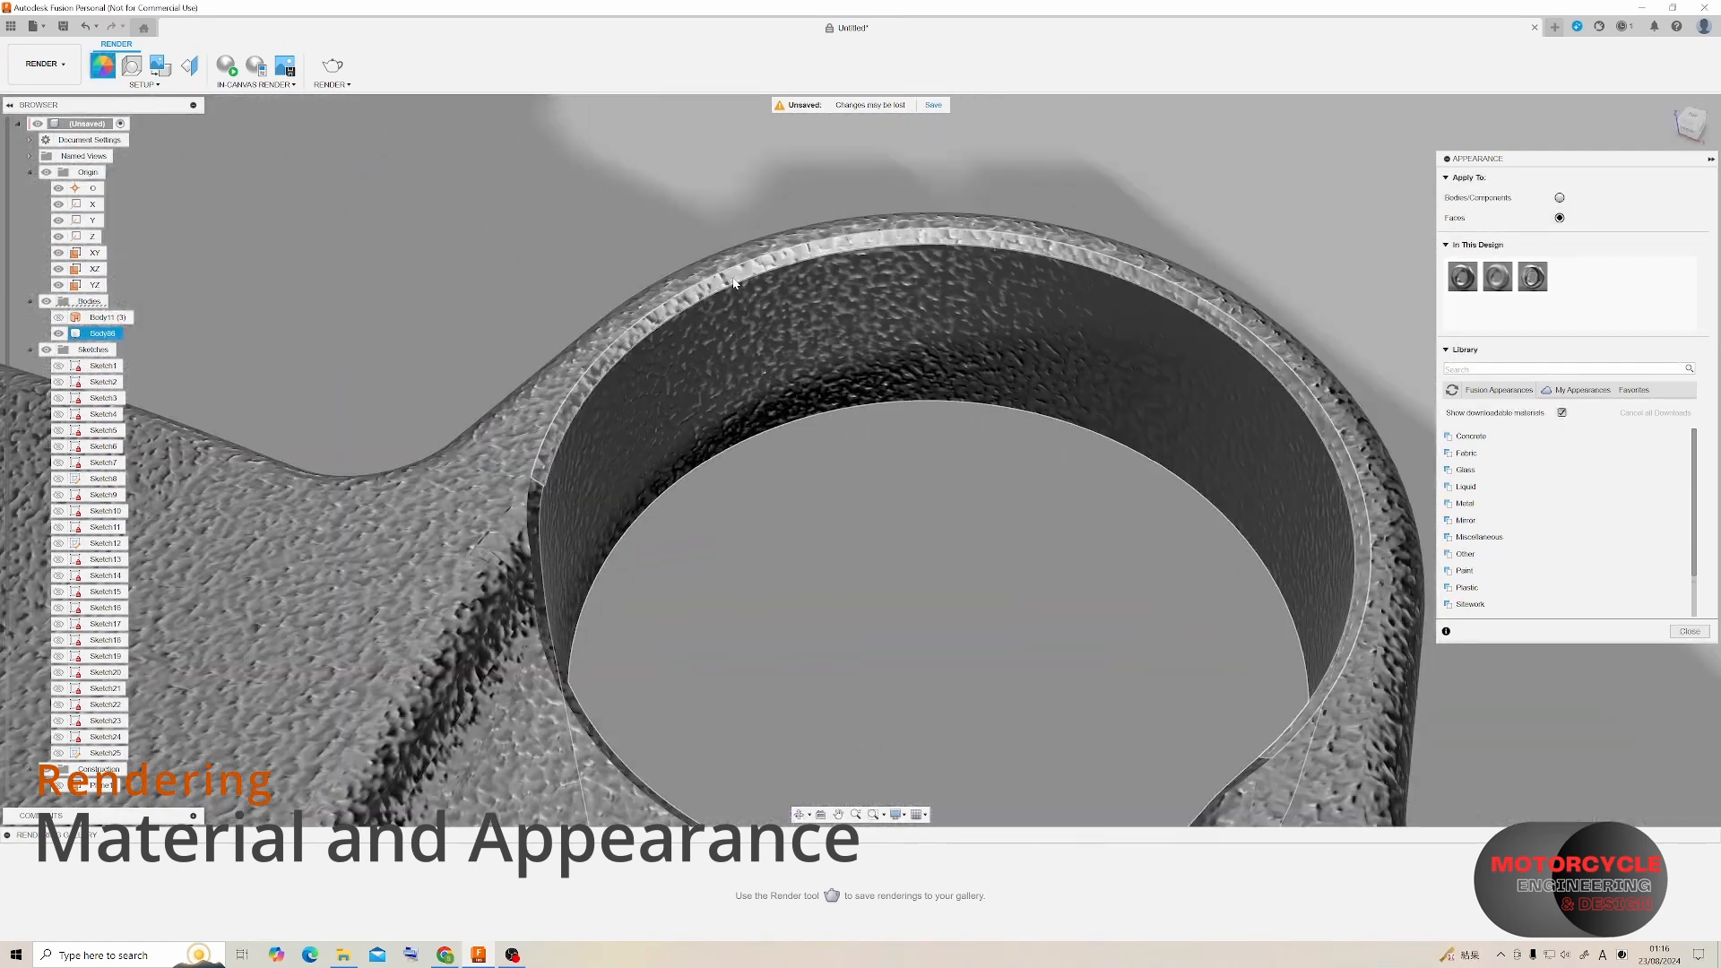
shift+middle_drag(618, 425, 280, 352)
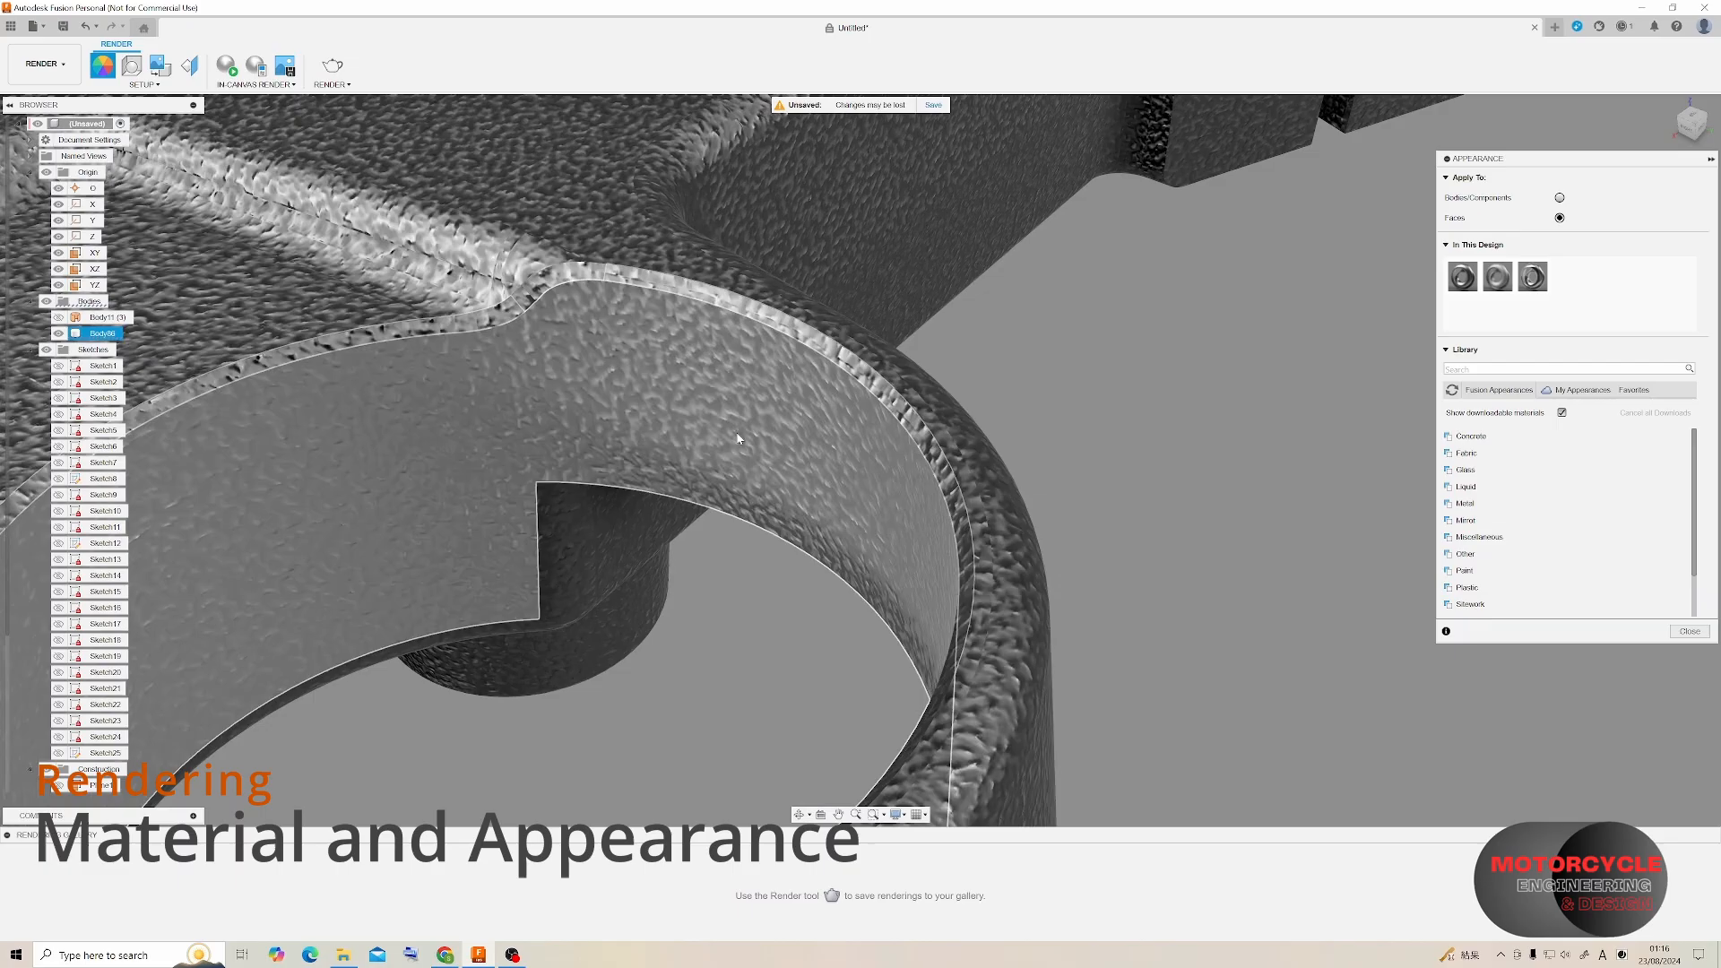
drag(1532, 276, 843, 412)
scroll(935, 395, down, 3)
Apply Stainless Steel - Polished to the central boss's stepped bore faces, working from the underside.
shift+middle_drag(938, 415, 699, 520)
scroll(685, 532, up, 3)
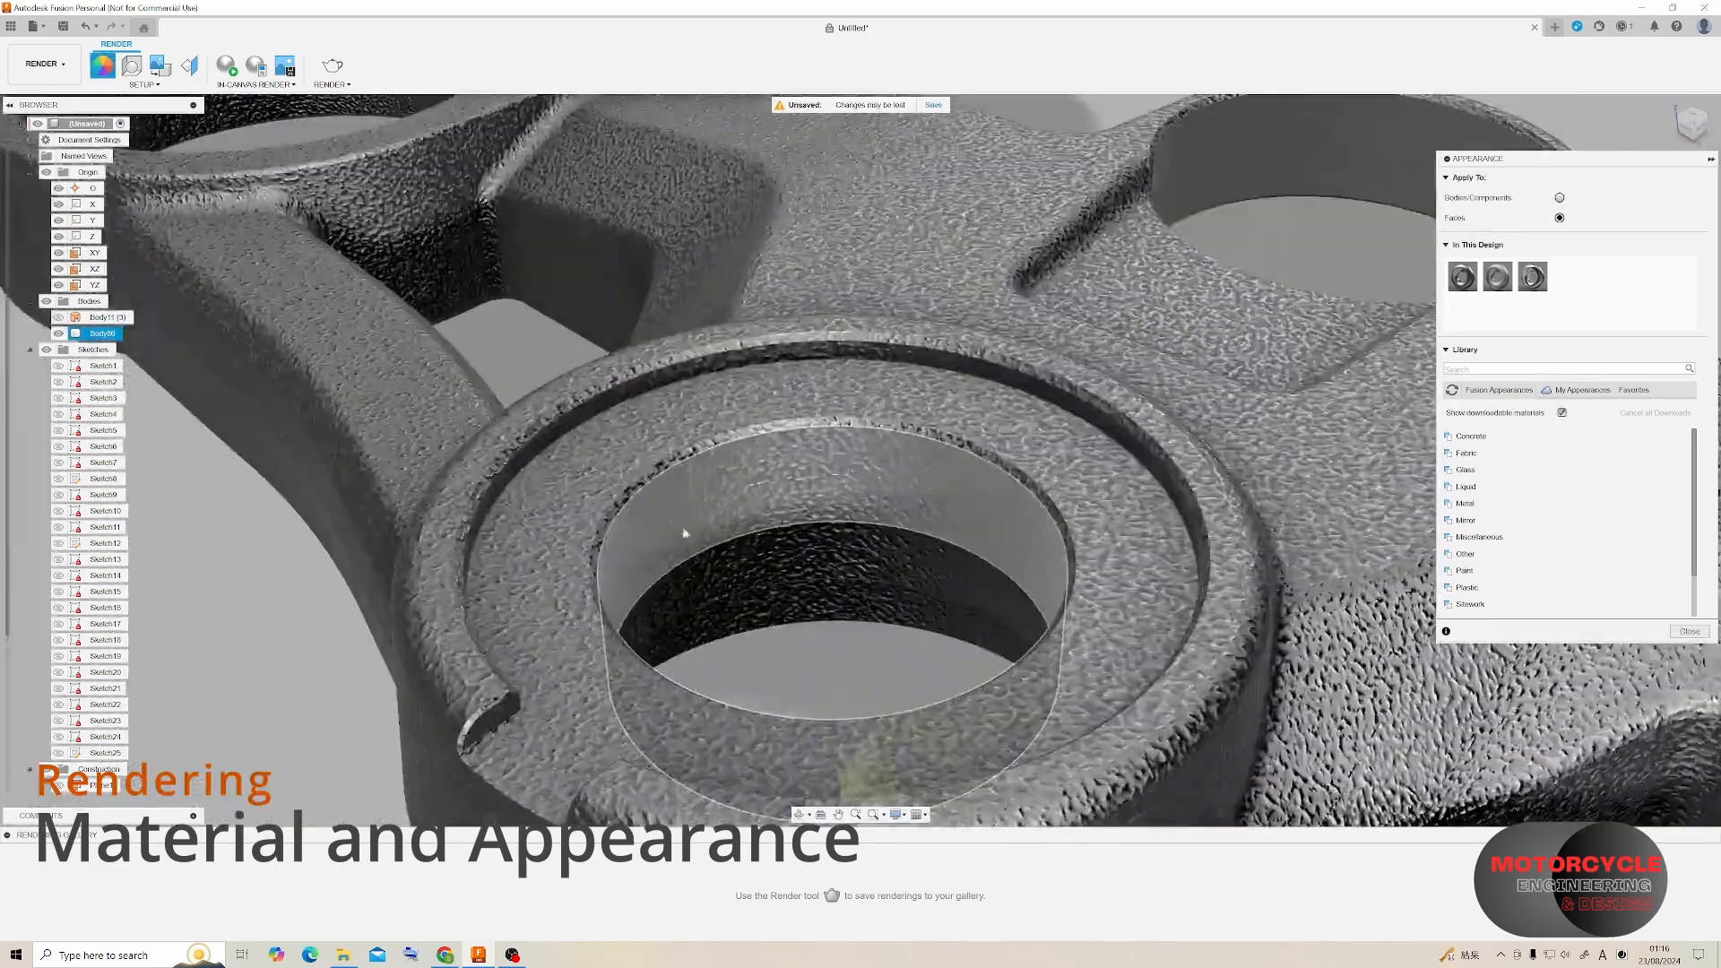
shift+middle_drag(841, 458, 793, 452)
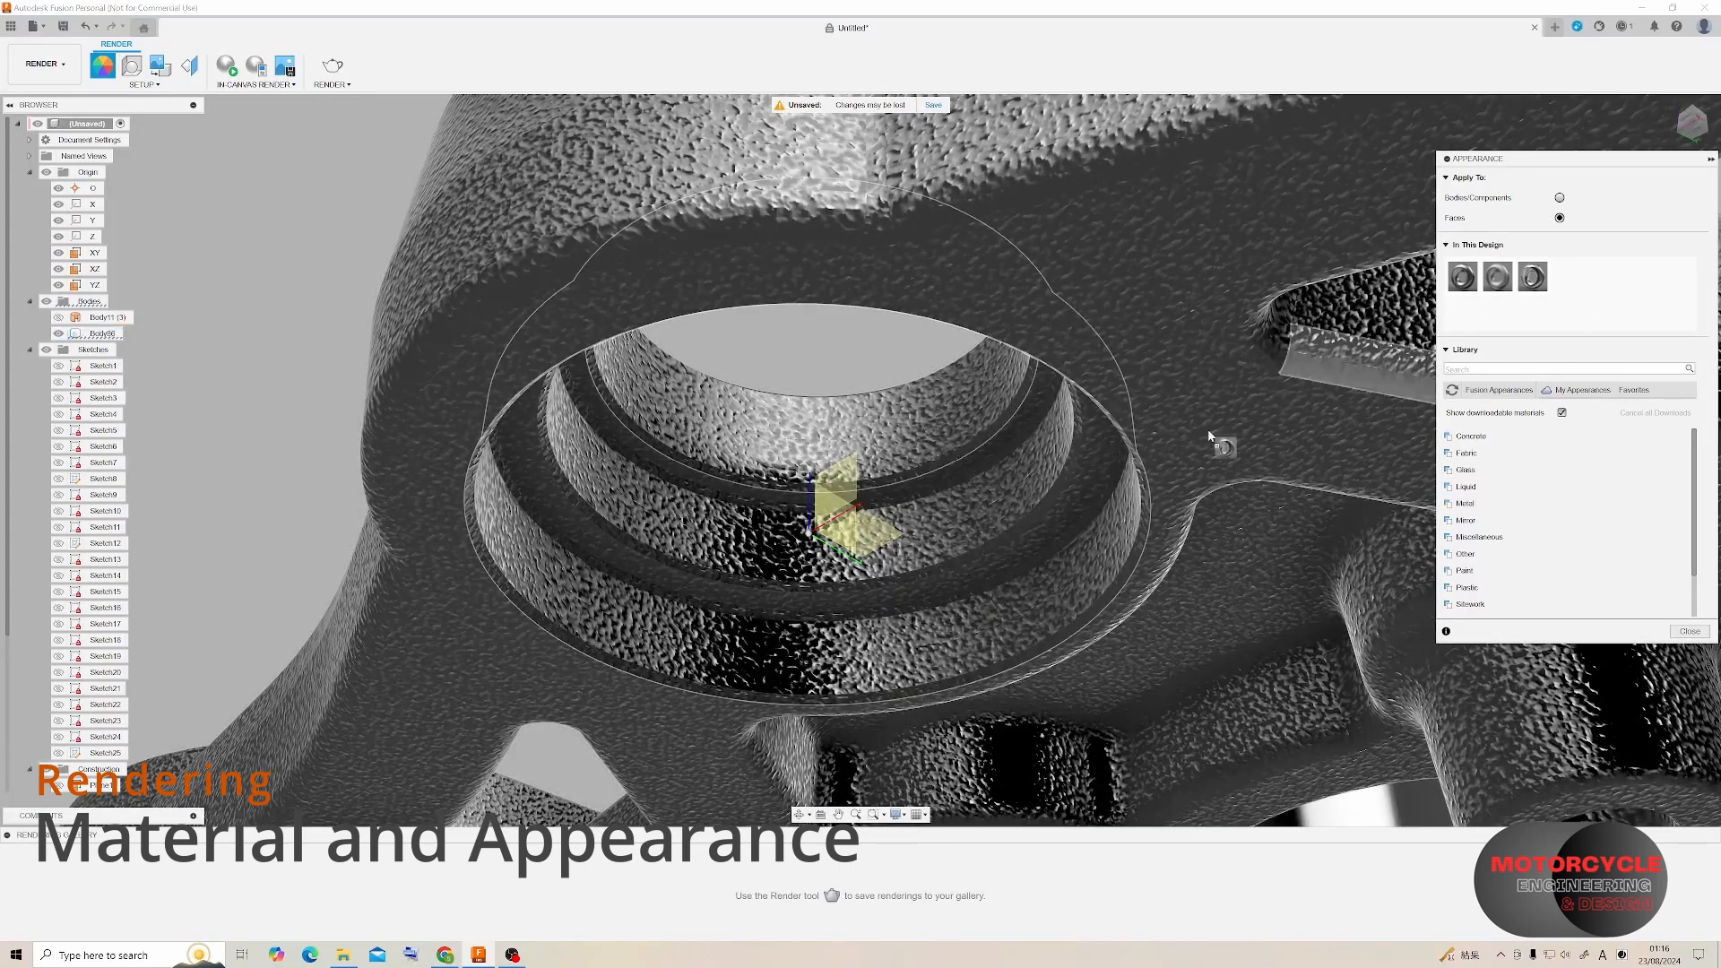
scroll(916, 465, up, 5)
shift+middle_drag(916, 464, 972, 450)
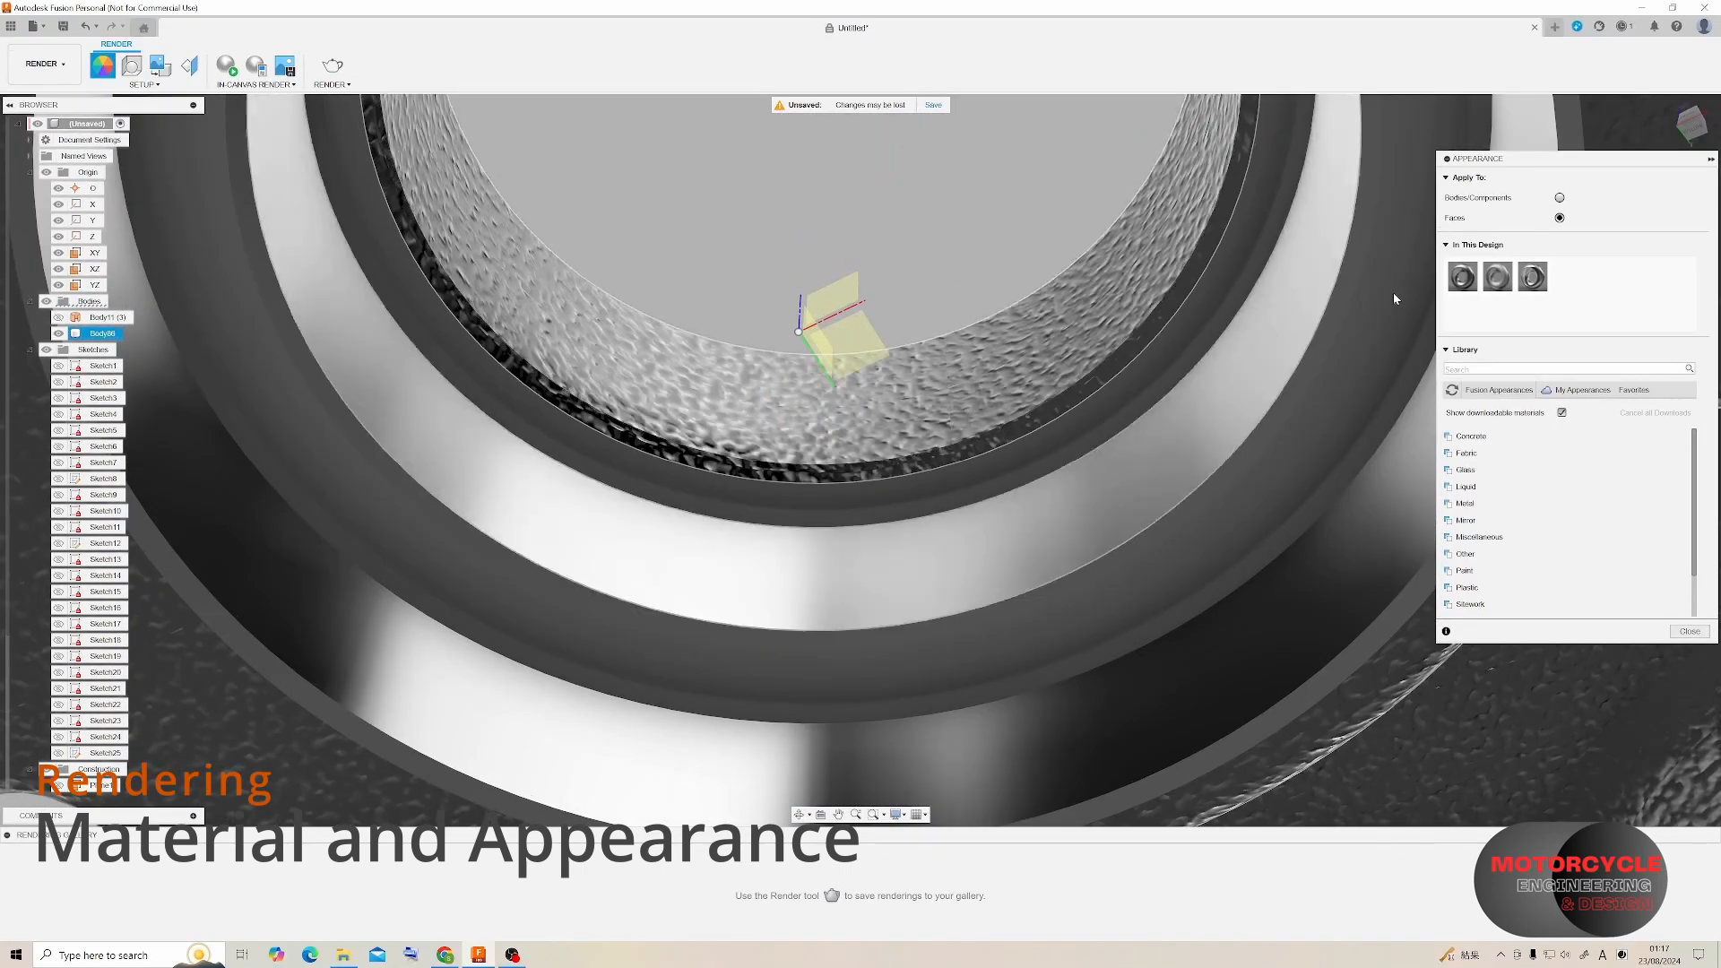
drag(1462, 276, 1010, 360)
Apply Stainless Steel - Polished to the recessed upper face, recess edge and notch floor of the central boss.
shift+middle_drag(1009, 360, 1139, 307)
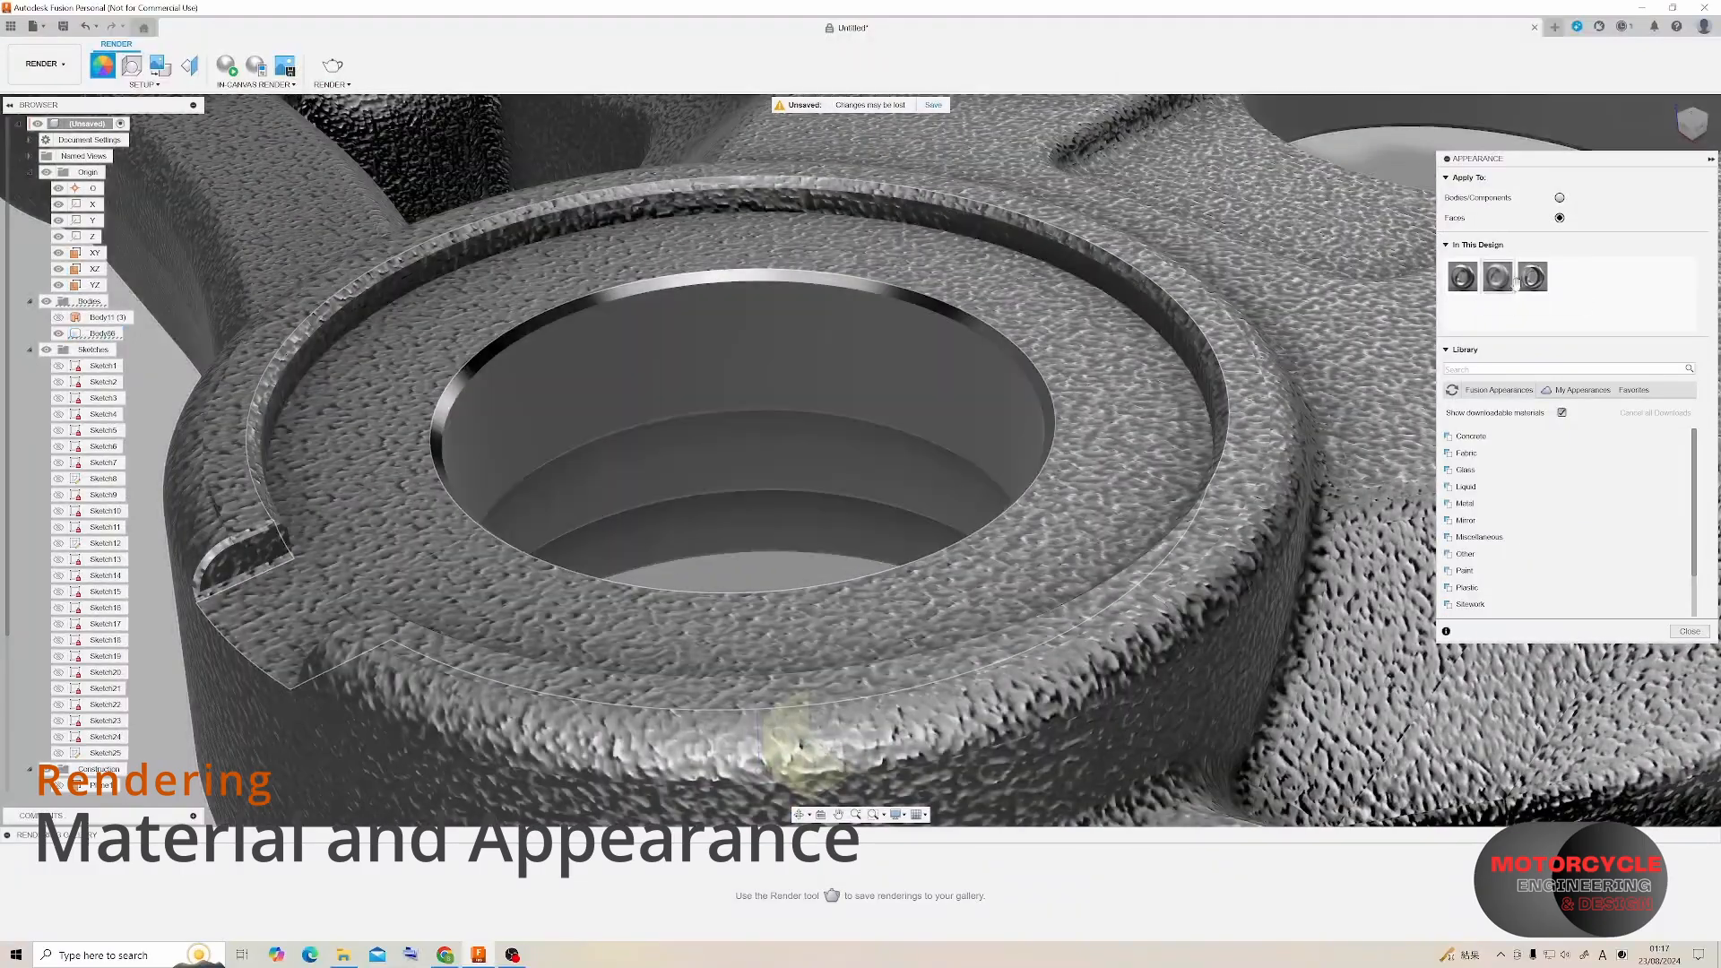
drag(1463, 276, 1076, 448)
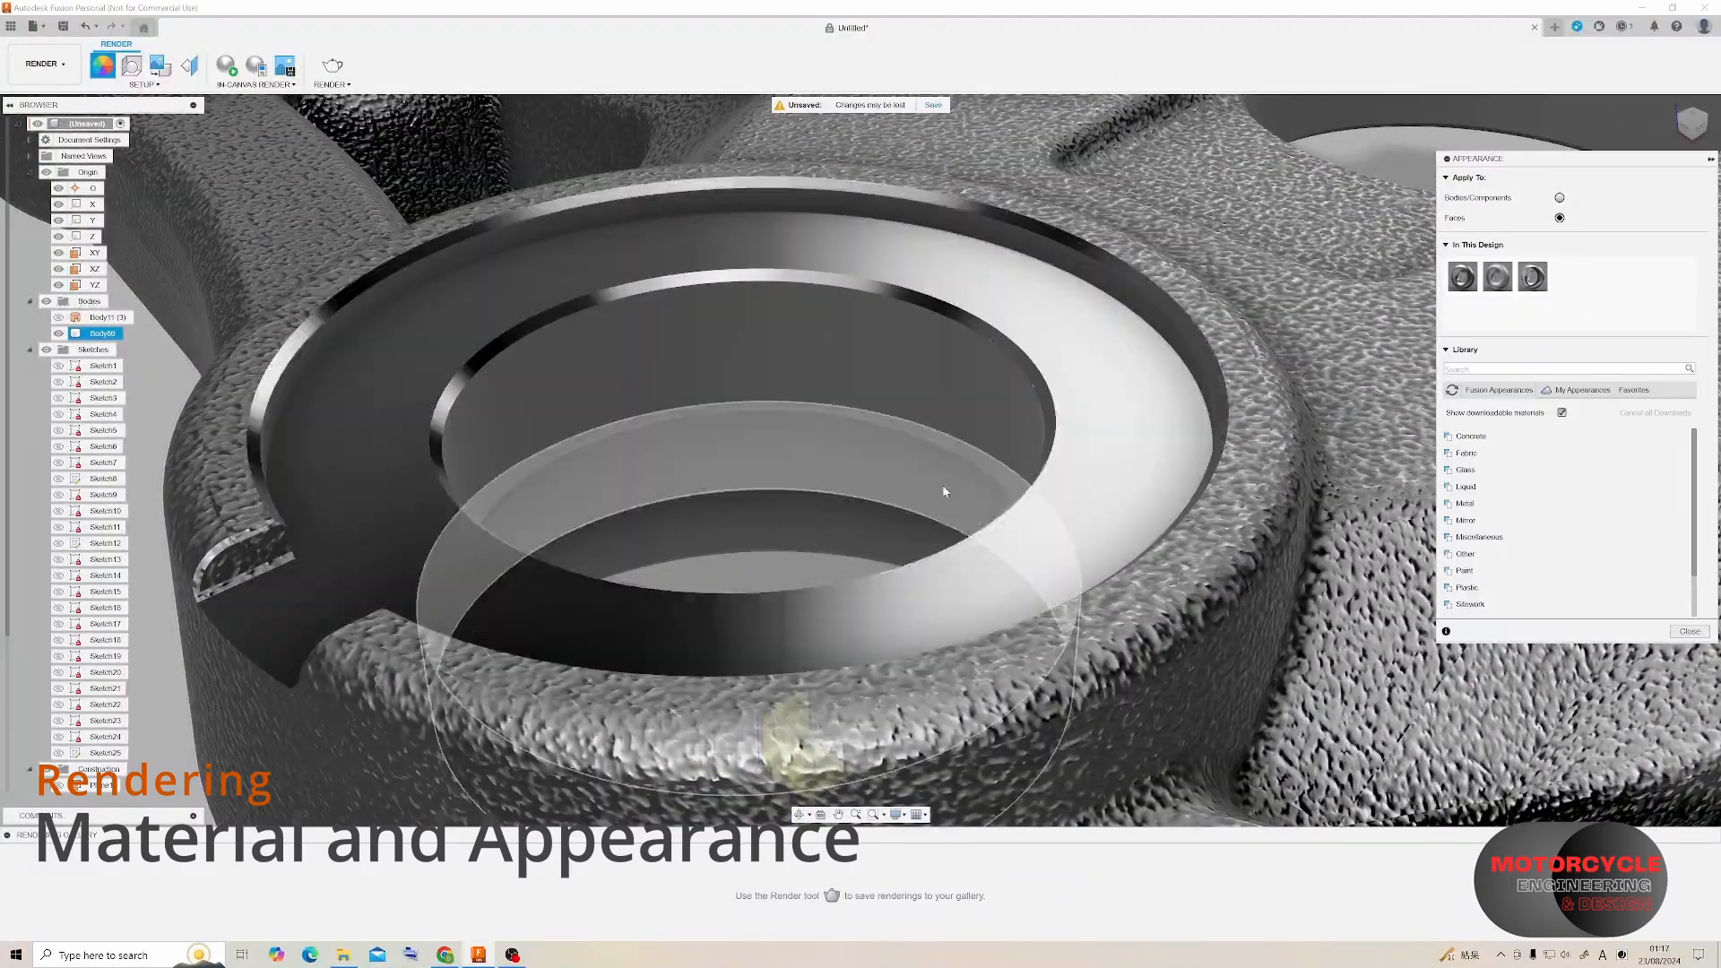
scroll(942, 492, down, 3)
Apply Stainless Steel - Polished to the opposite fork clamp's bore, edge chamfers and slot walls.
shift+middle_drag(942, 491, 470, 223)
scroll(579, 223, up, 10)
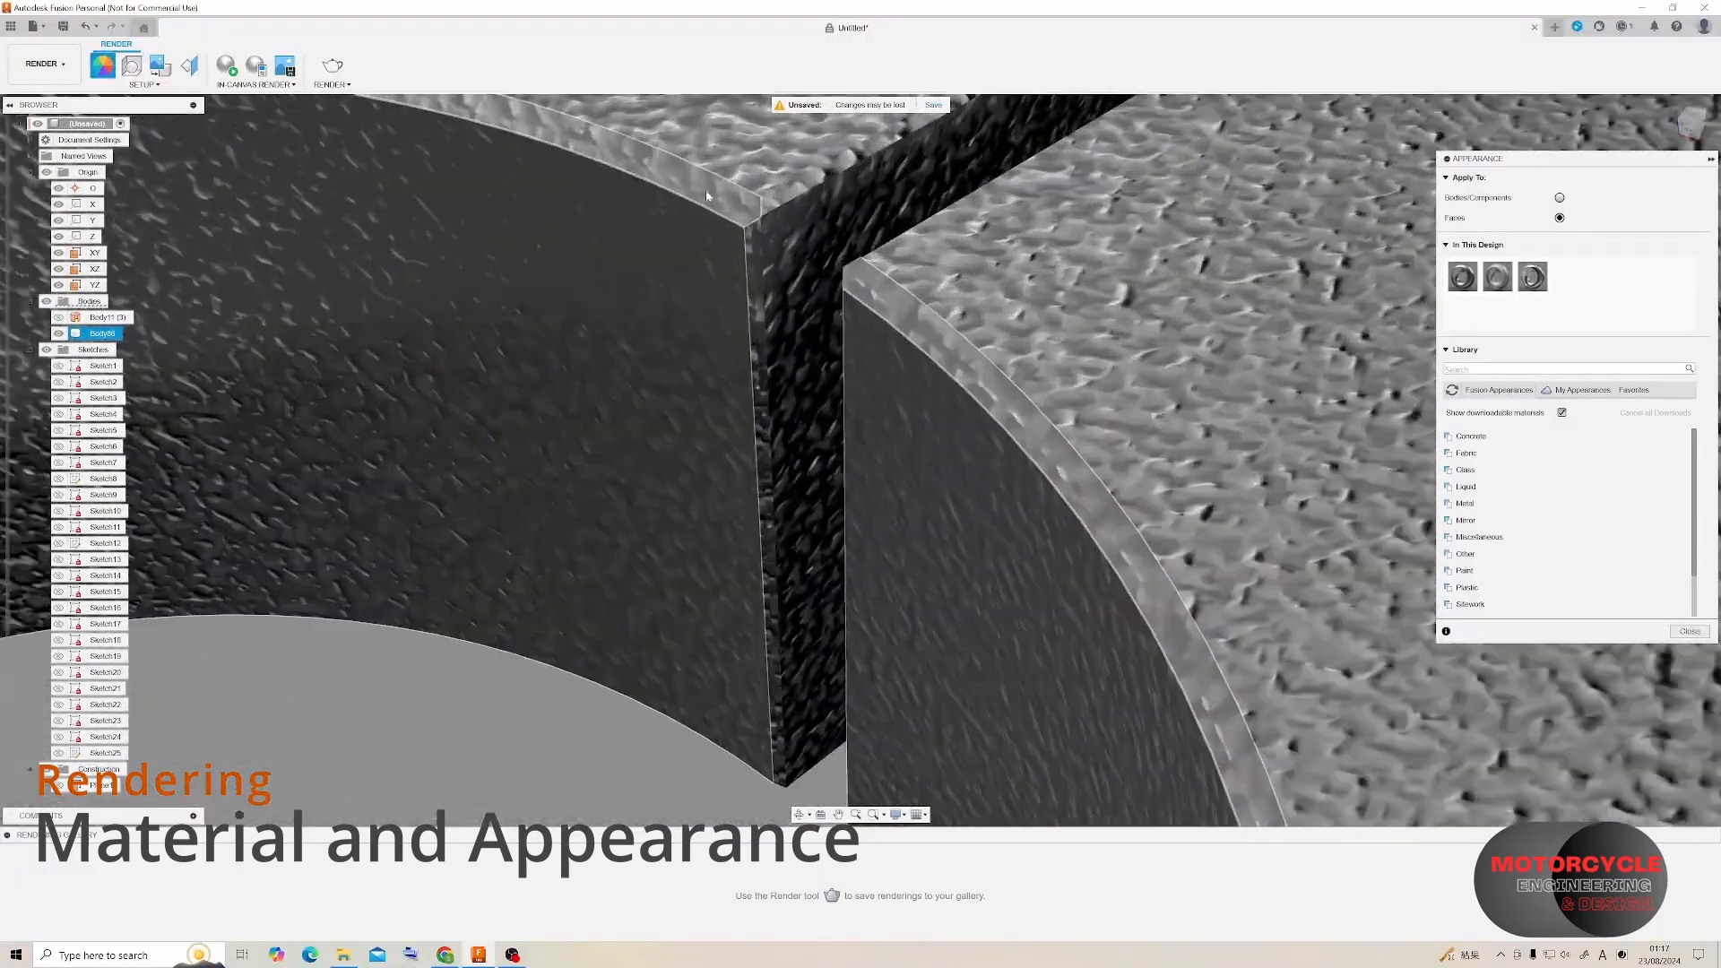
scroll(707, 196, down, 3)
shift+middle_drag(707, 197, 987, 377)
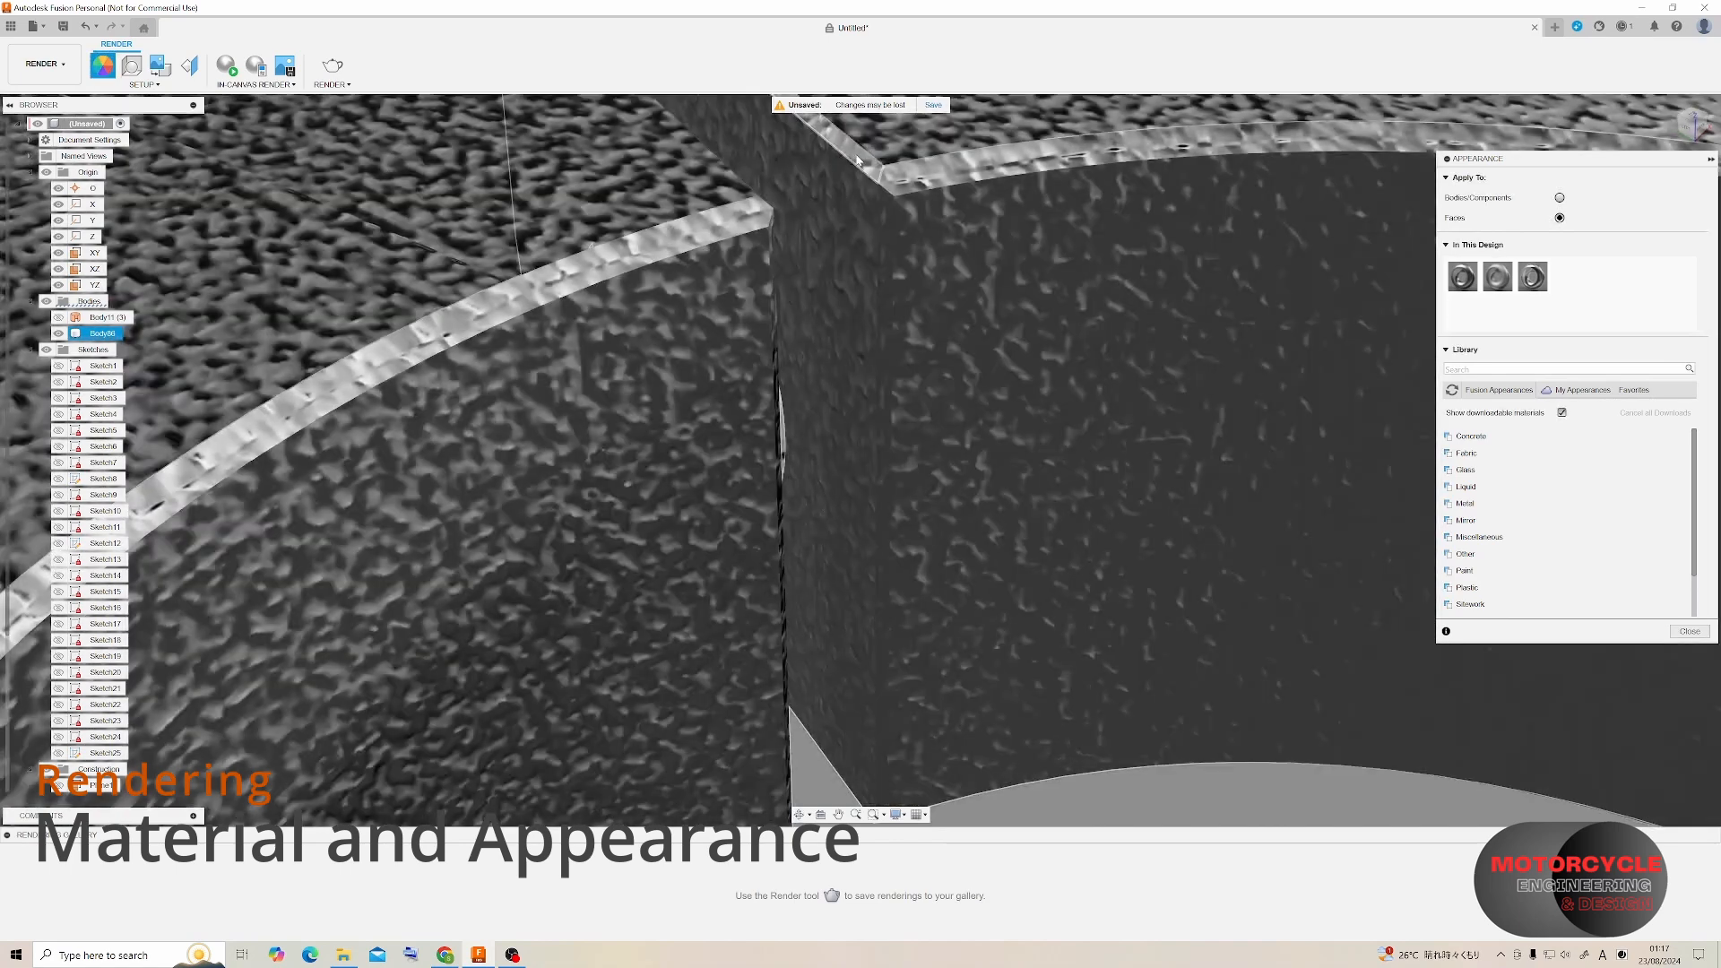
drag(1533, 276, 1132, 345)
scroll(897, 305, down, 2)
shift+middle_drag(856, 345, 837, 651)
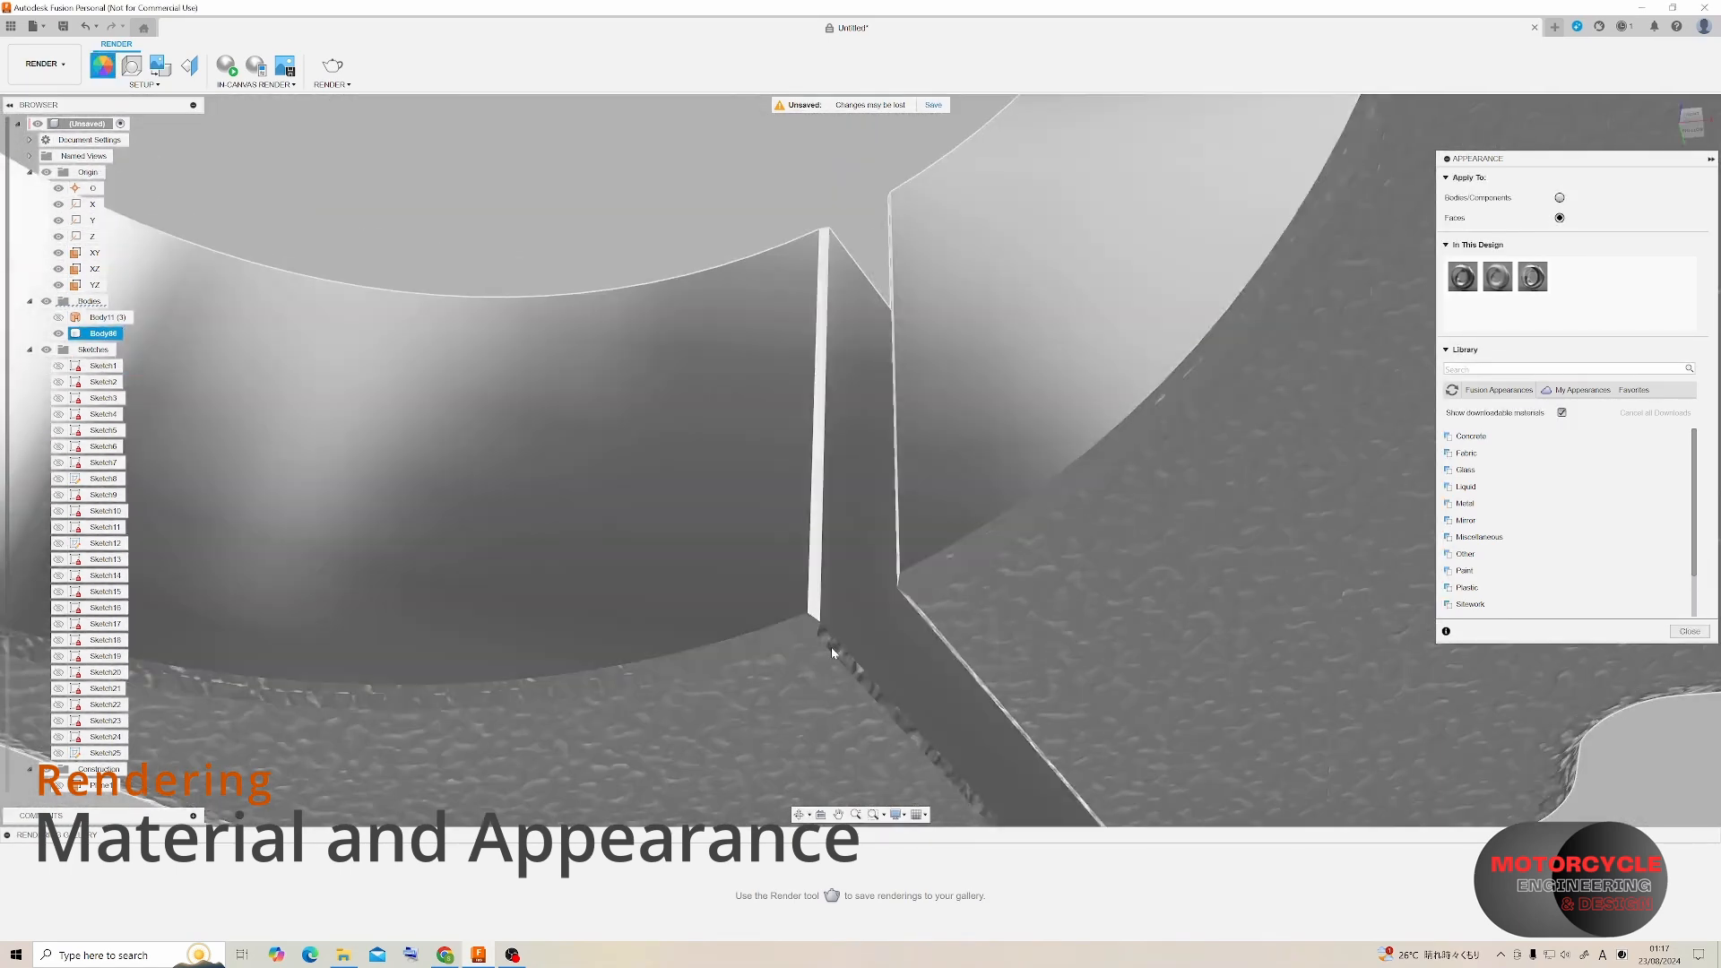
drag(852, 668, 851, 668)
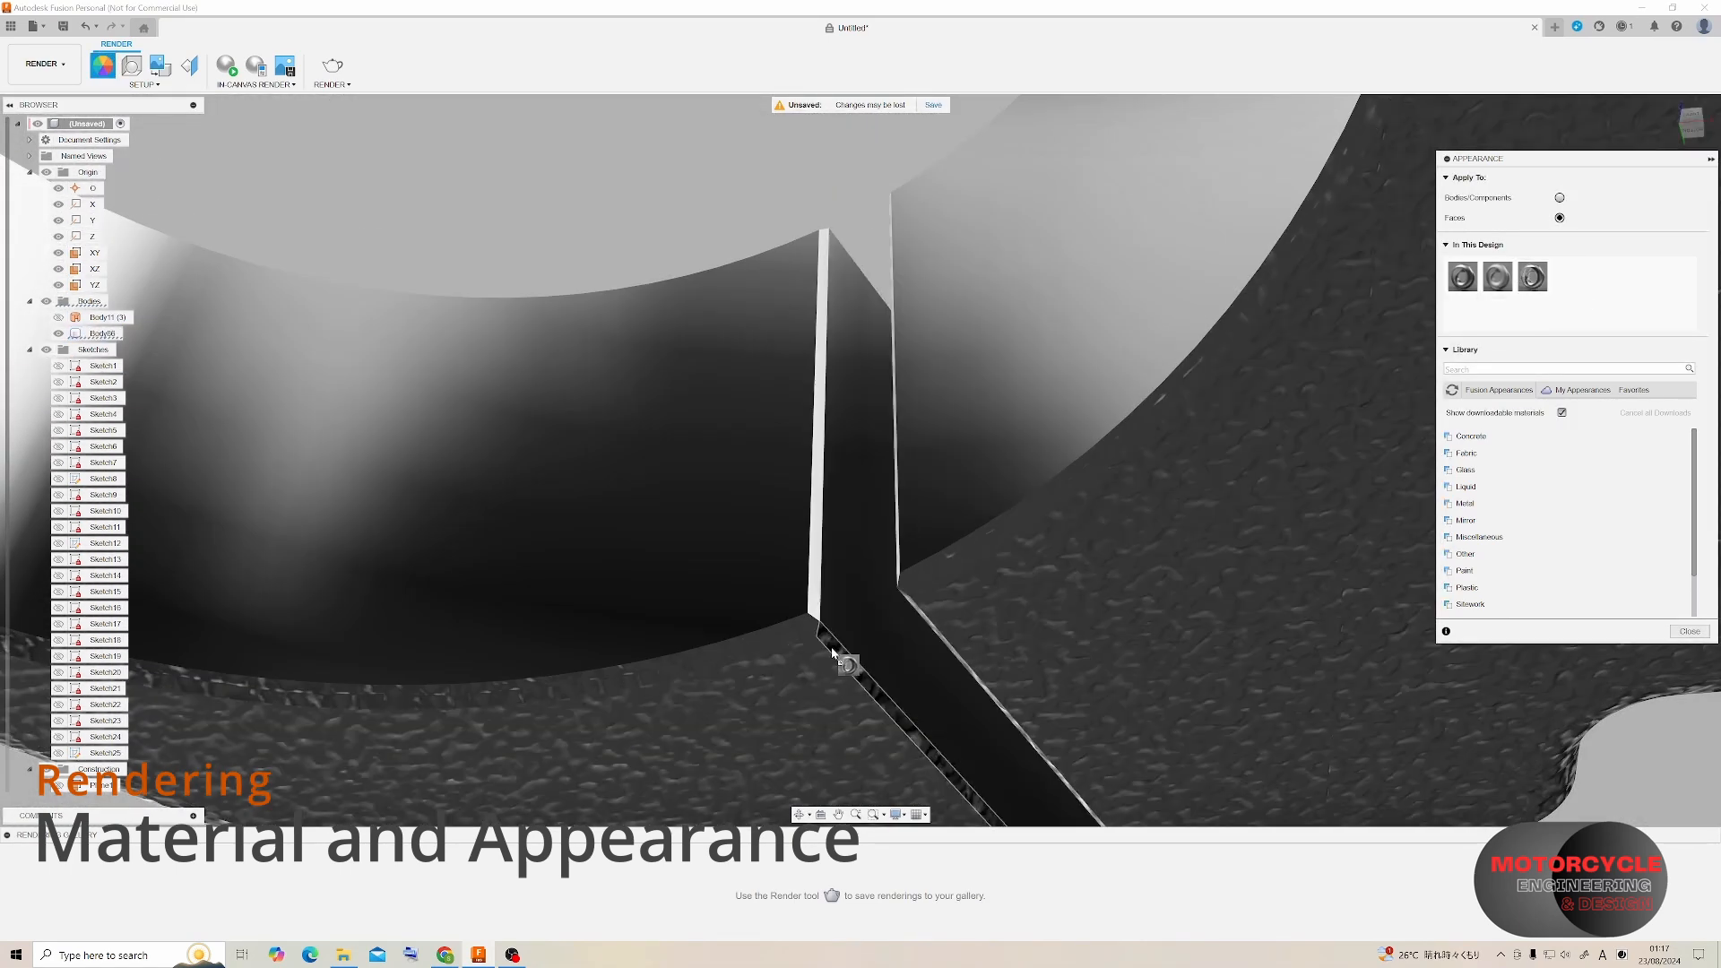
Apply Stainless Steel - Polished to the pinch bolt hole and counterbore faces on one fork clamp.
scroll(846, 662, down, 3)
scroll(576, 568, down, 2)
shift+middle_drag(576, 568, 717, 484)
shift+middle_drag(1112, 358, 1013, 422)
scroll(1013, 449, up, 3)
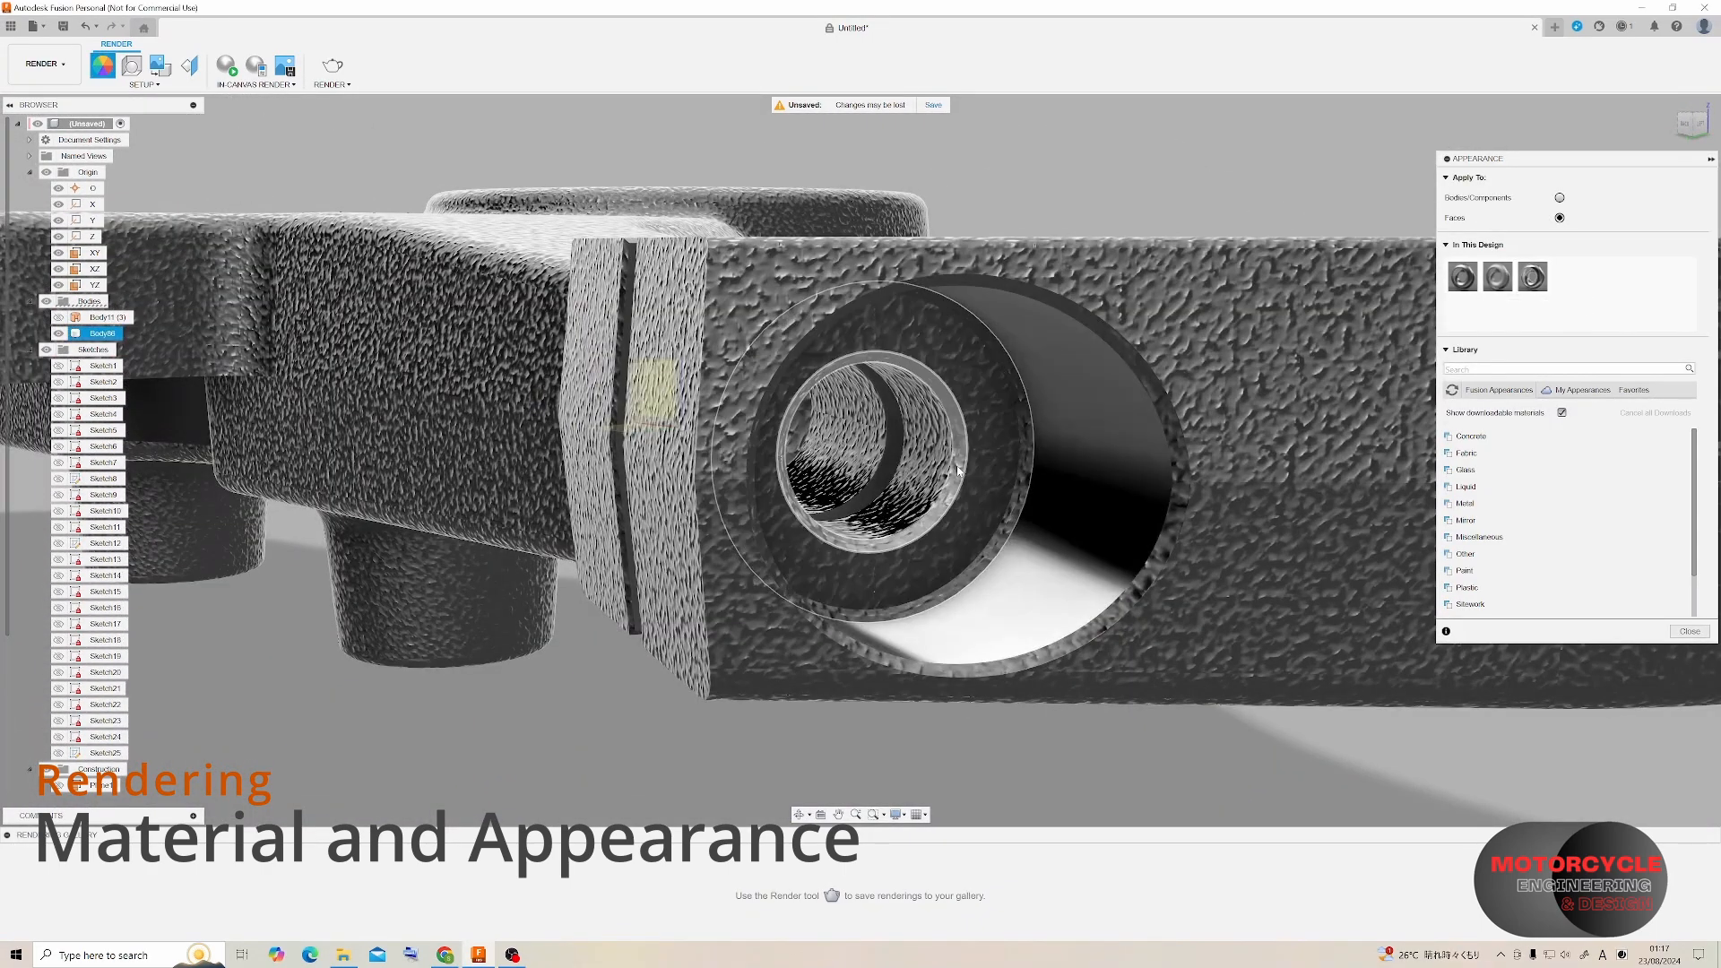
drag(1509, 277, 1010, 438)
Apply Stainless Steel - Polished to the counterbored pinch bolt hole faces on the other fork clamp.
scroll(1010, 438, down, 5)
shift+middle_drag(1011, 438, 950, 502)
scroll(950, 502, up, 5)
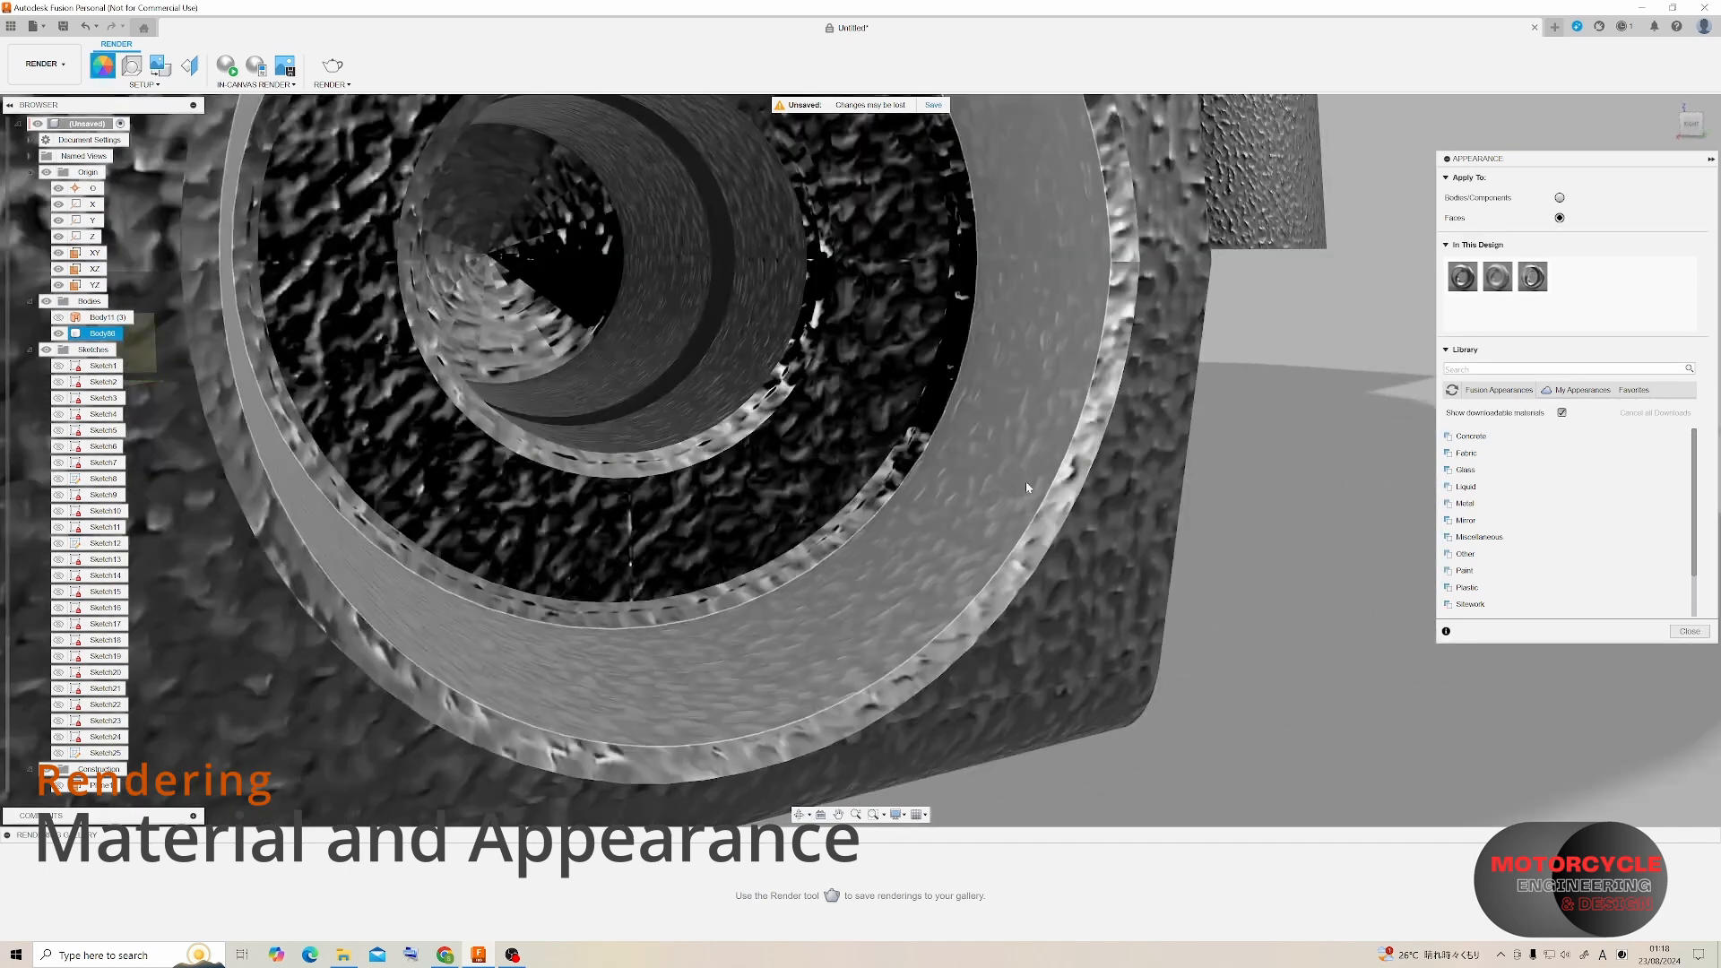
scroll(987, 501, down, 1)
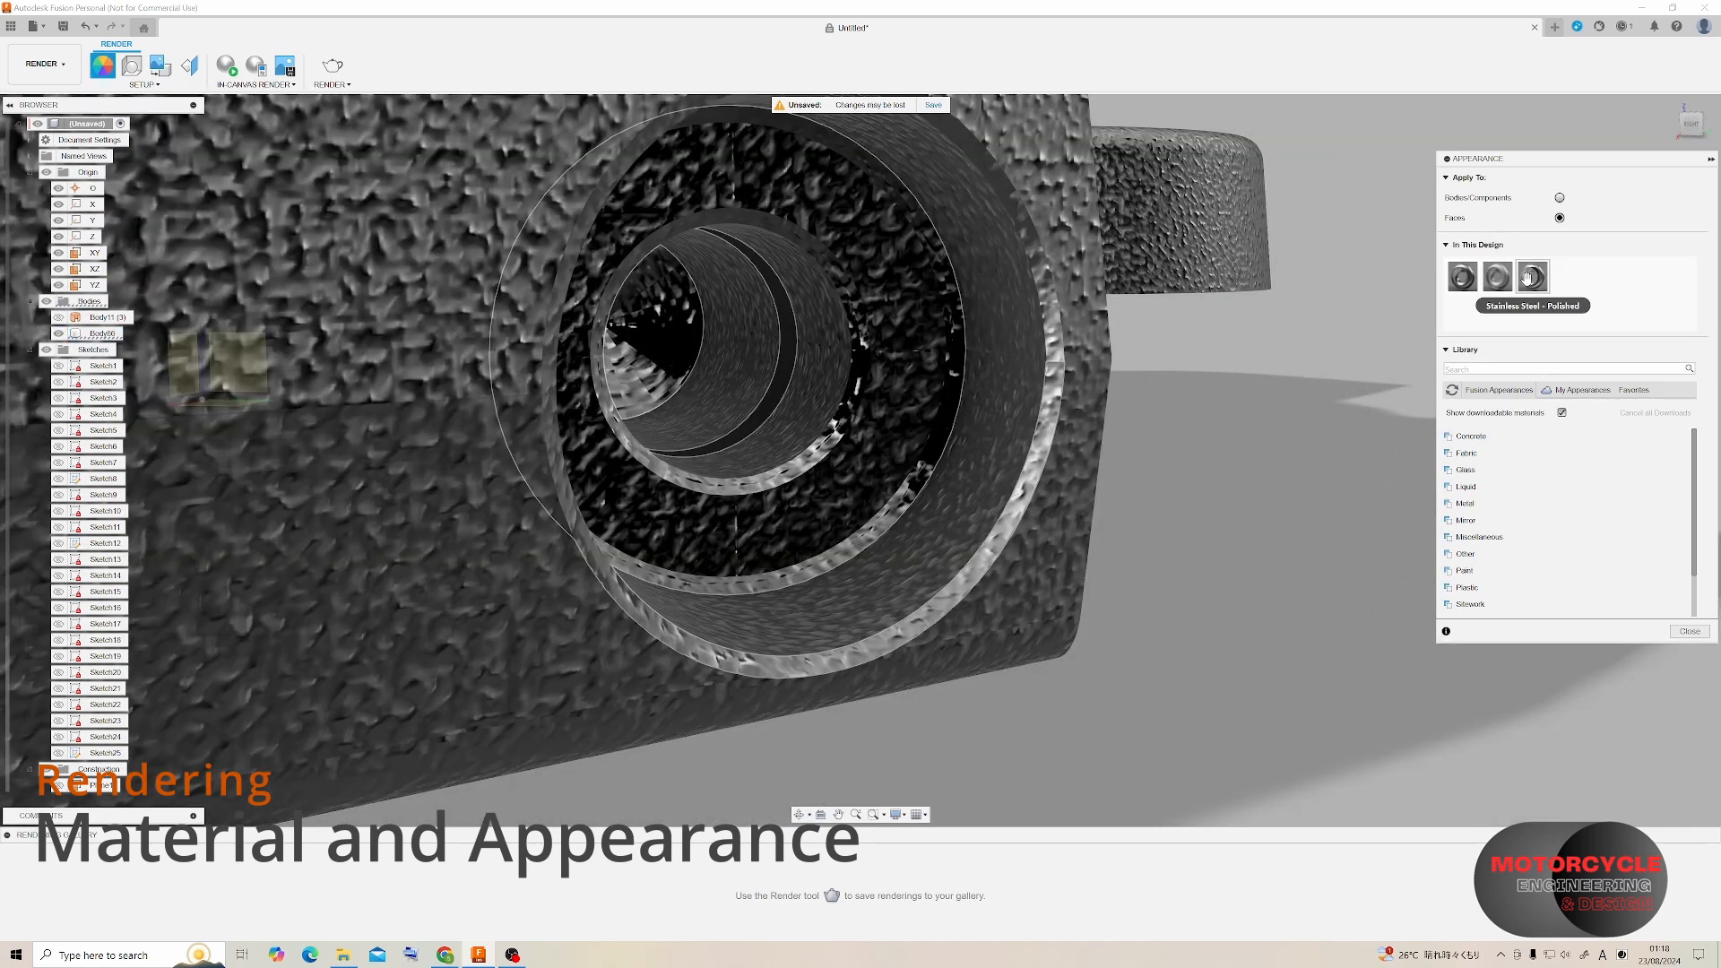
Apply Stainless Steel - Polished to the remaining machined faces around the fork clamp slots and finish assigning appearances.
shift+middle_drag(923, 385, 883, 466)
scroll(883, 467, down, 4)
scroll(807, 376, up, 5)
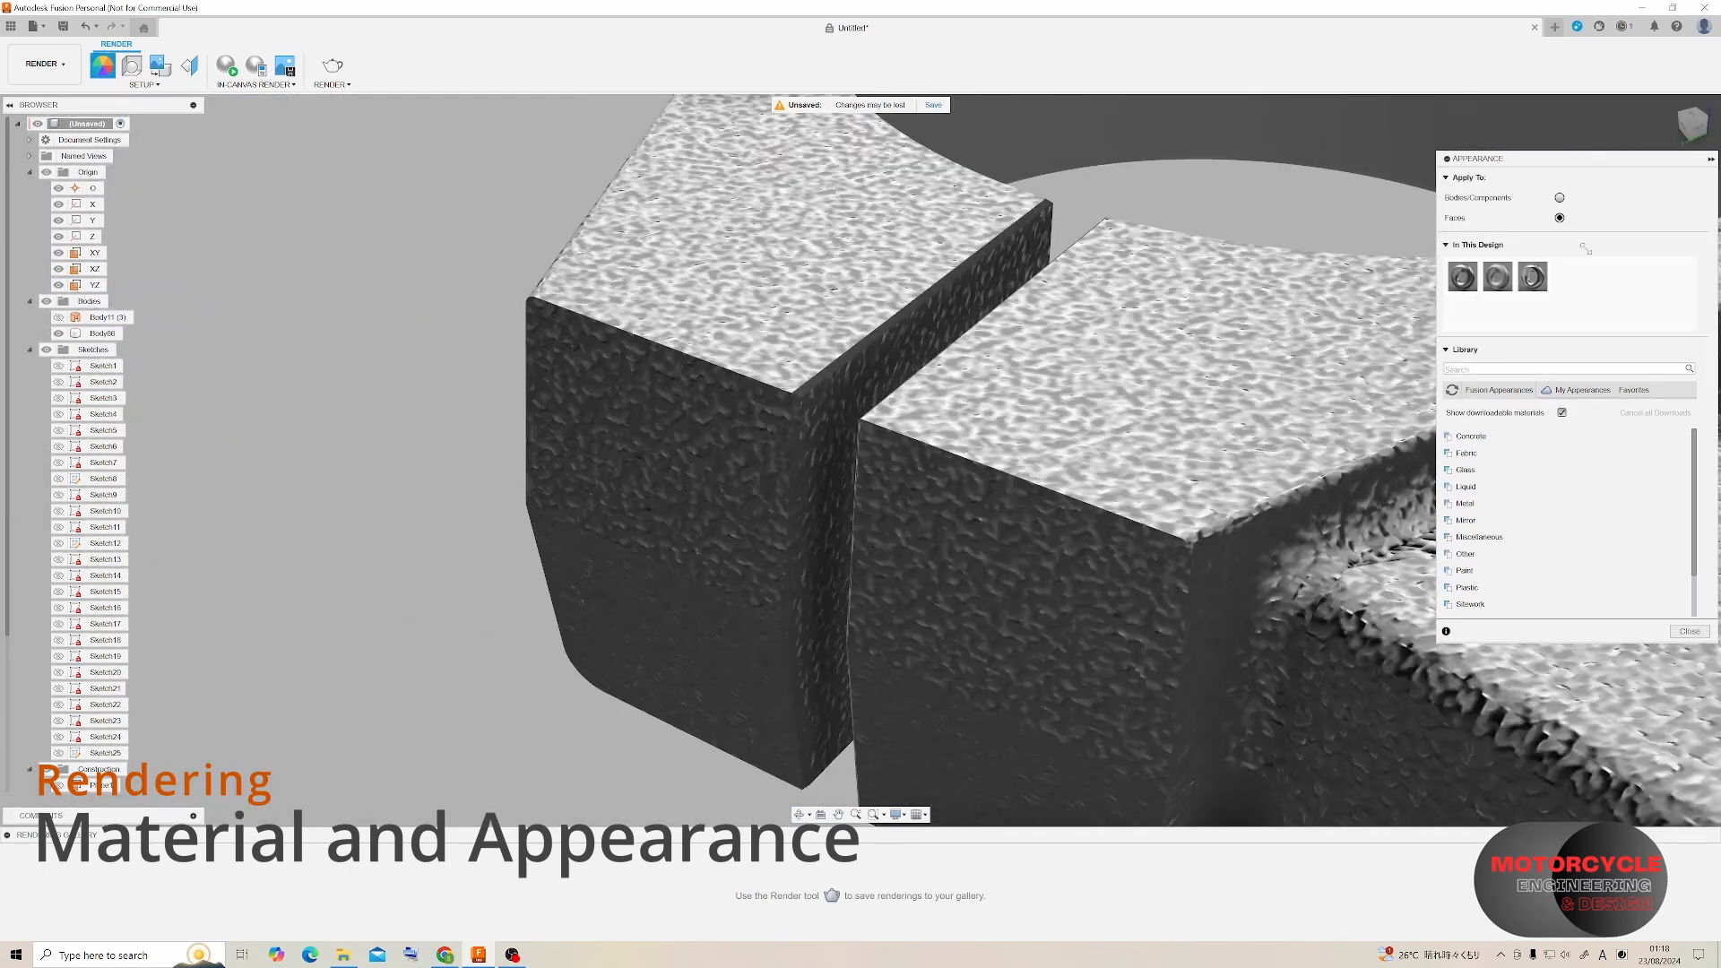
shift+middle_drag(807, 376, 775, 329)
scroll(775, 327, down, 5)
scroll(1020, 412, up, 6)
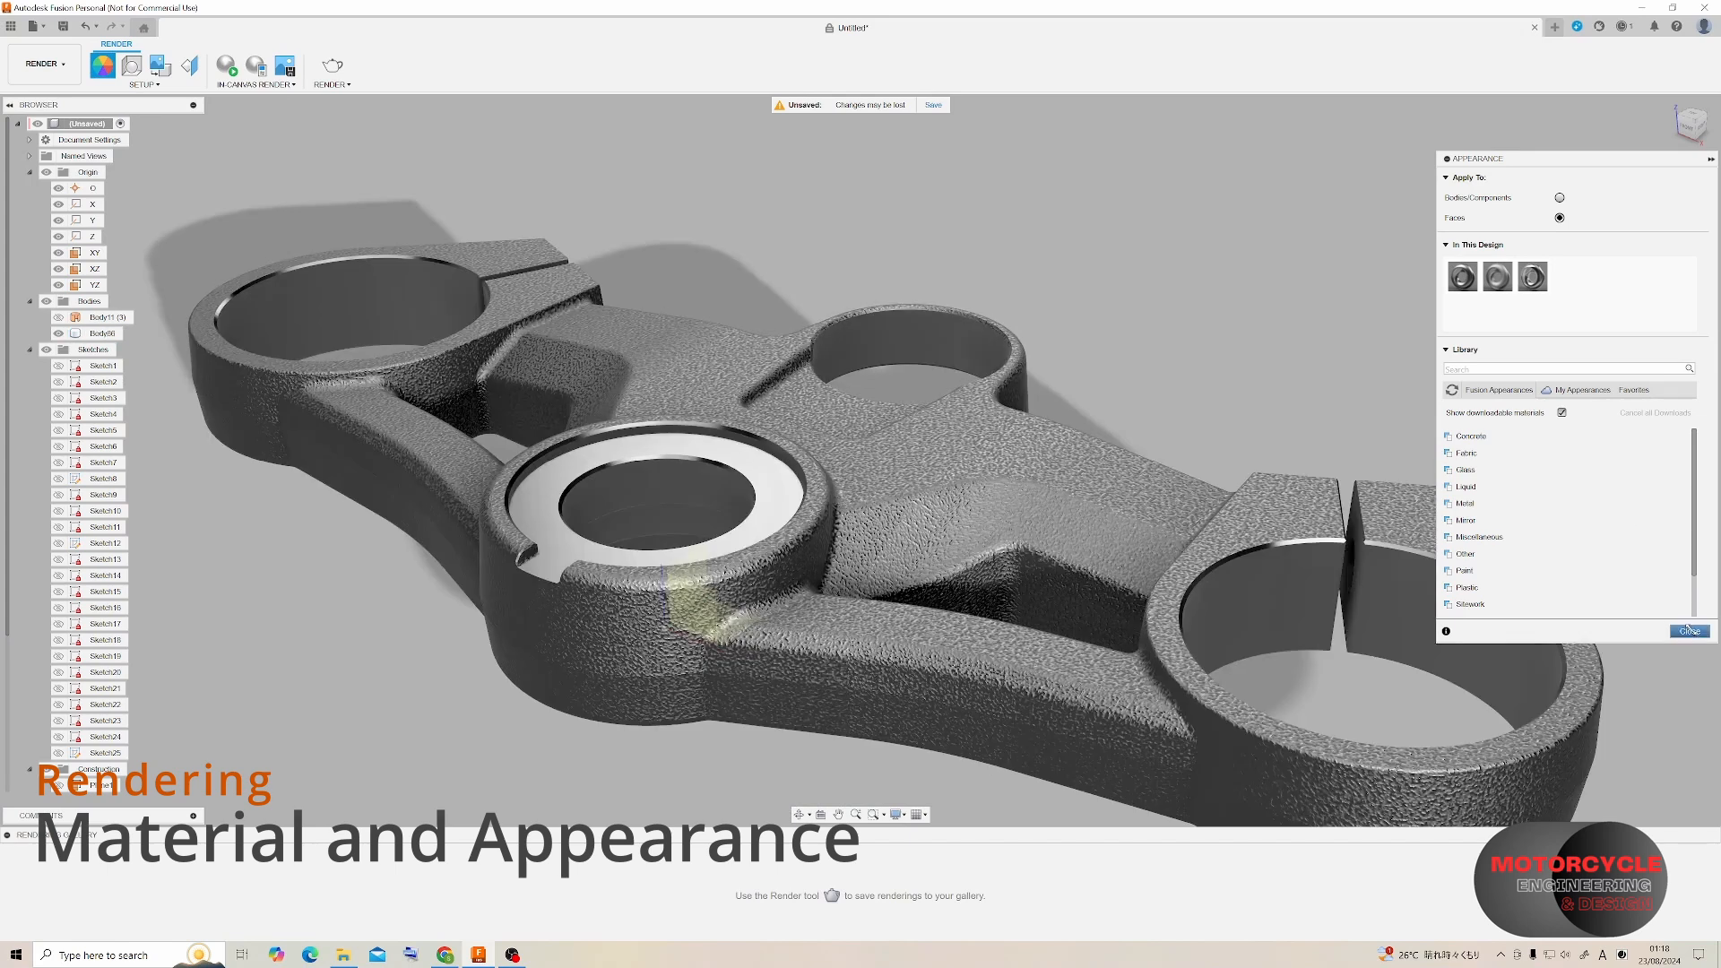
Hide the origin geometry in the render view using the object visibility settings.
click(899, 814)
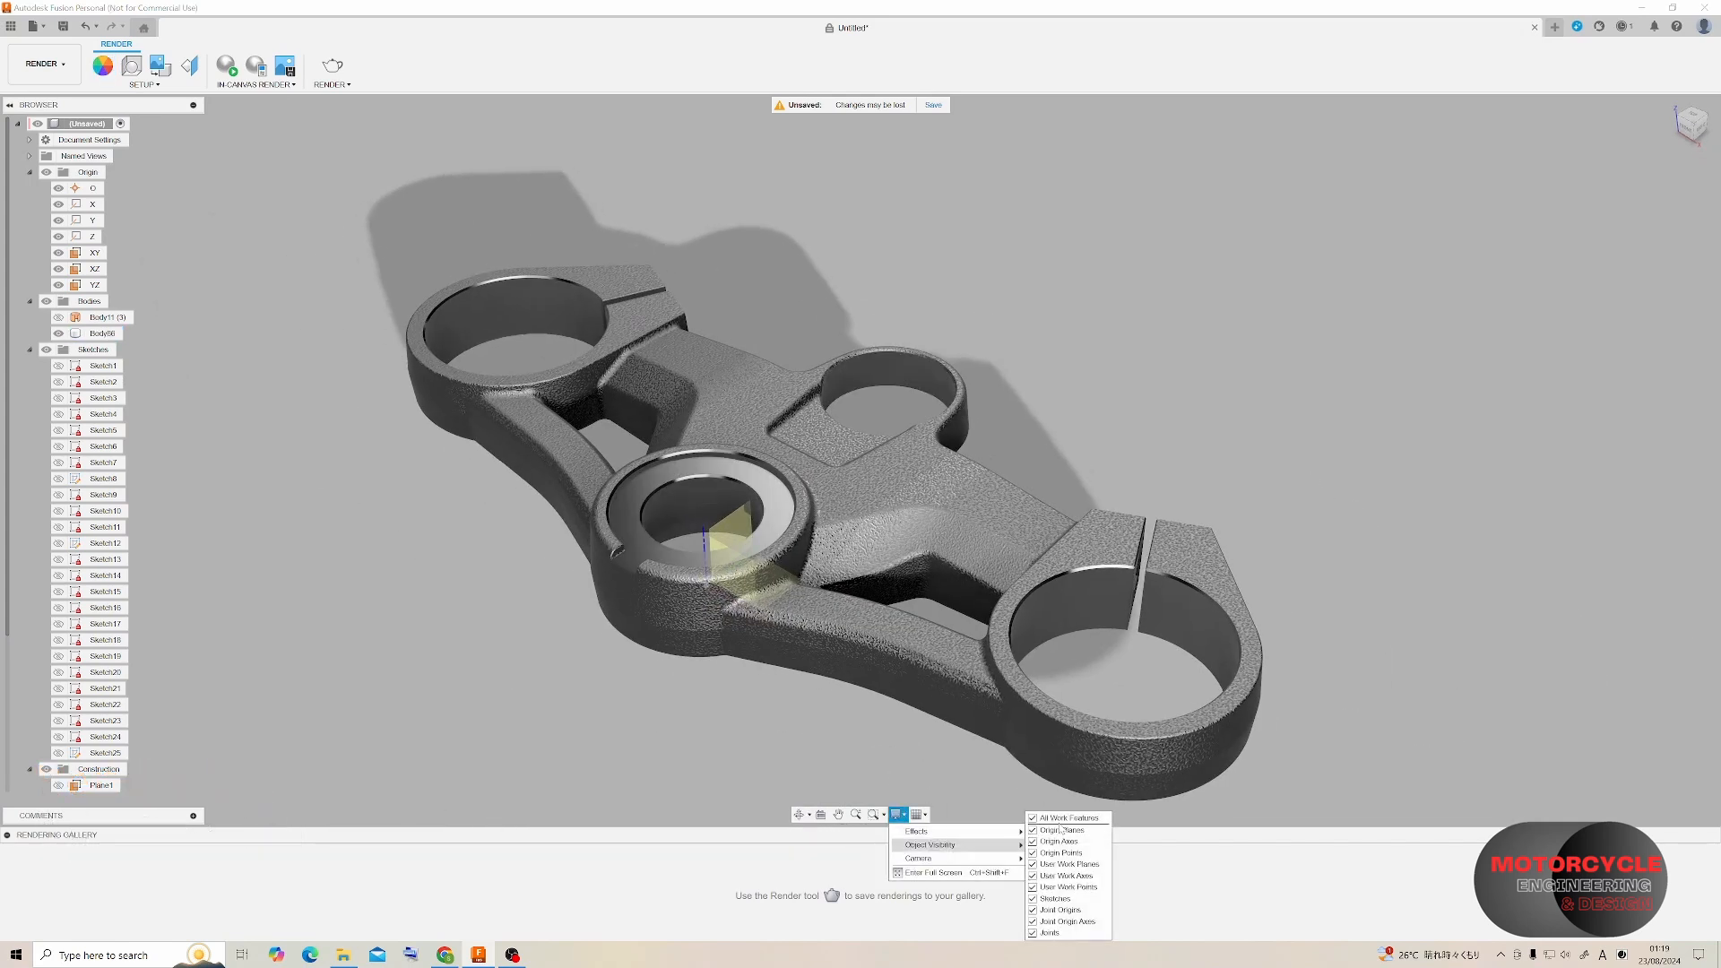
drag(1021, 409, 1011, 475)
shift+middle_drag(1011, 475, 927, 427)
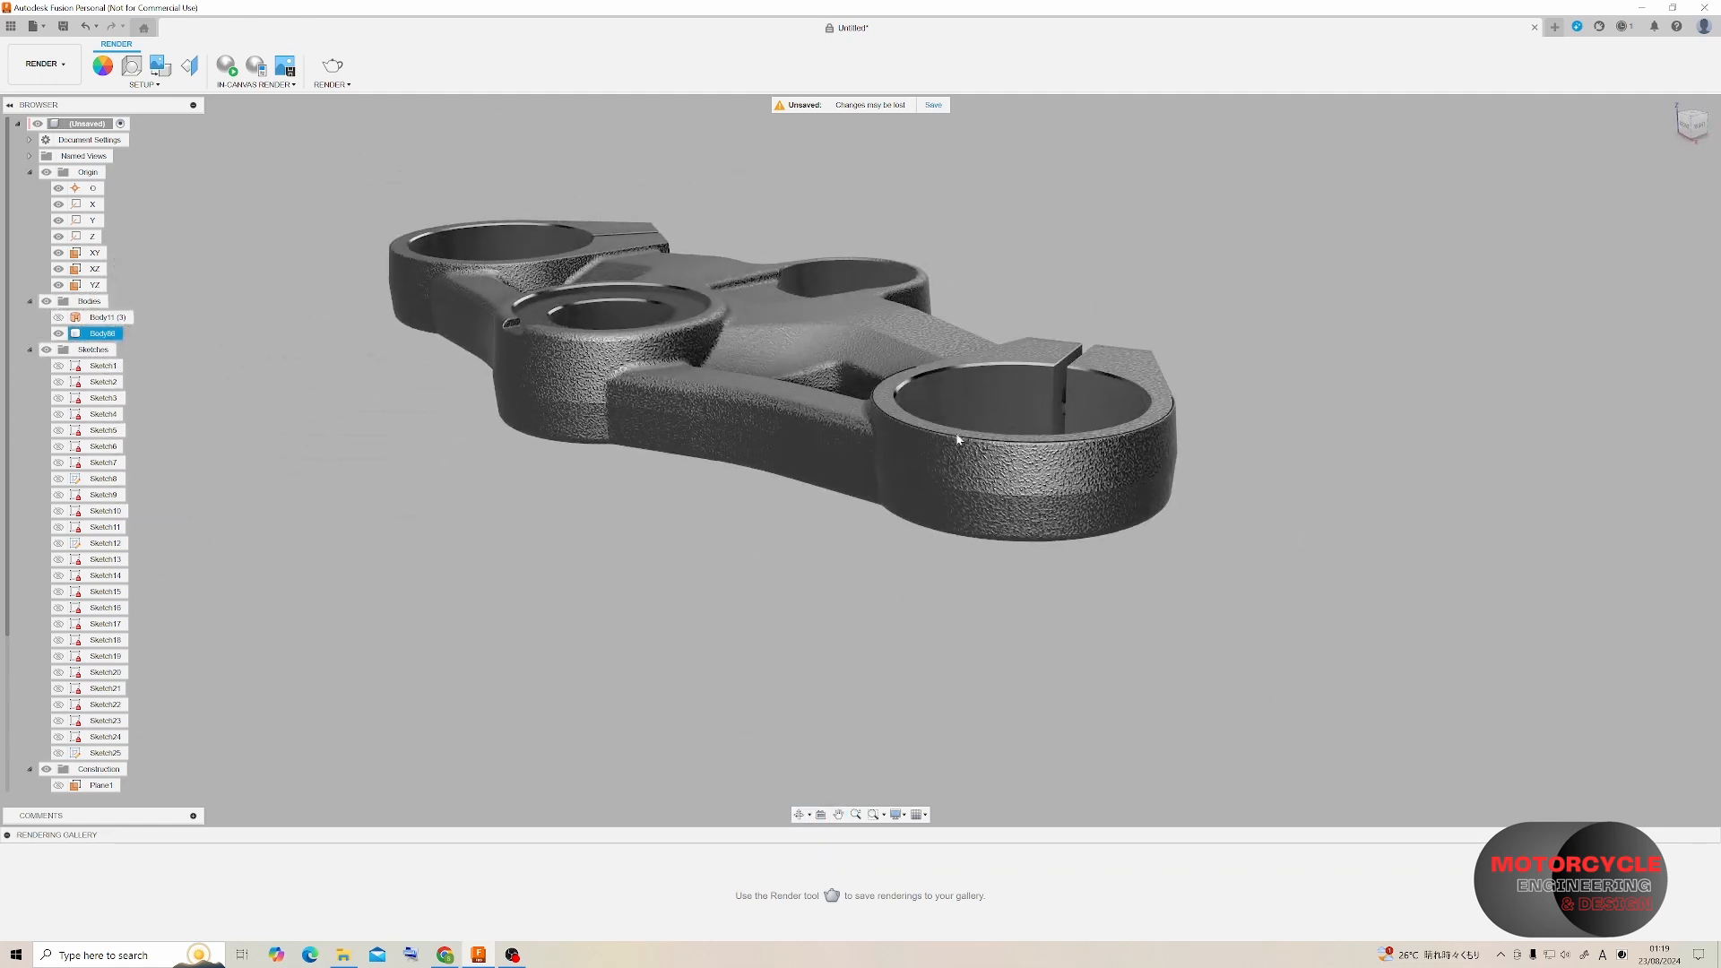